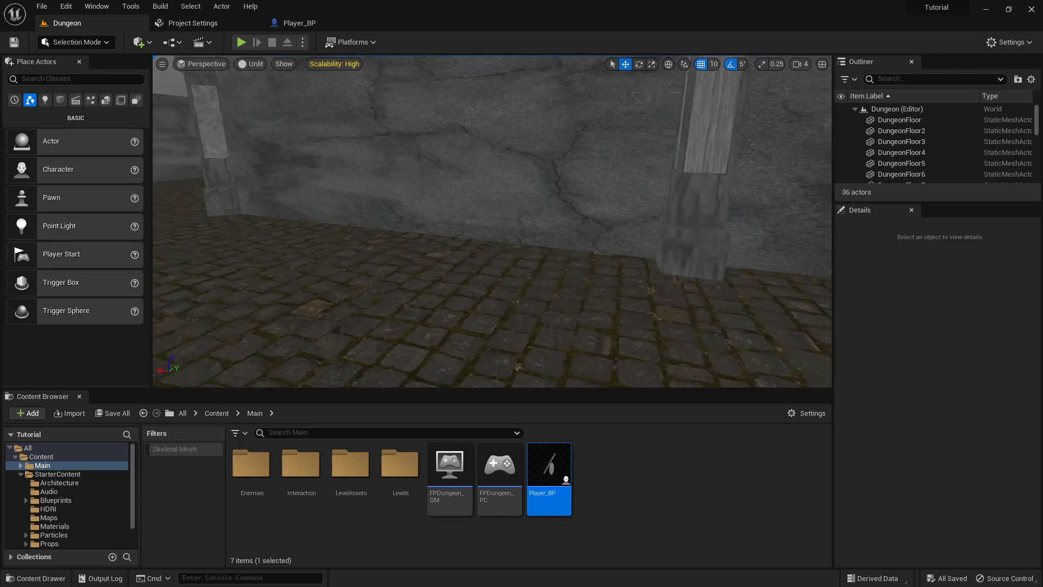
key(w)
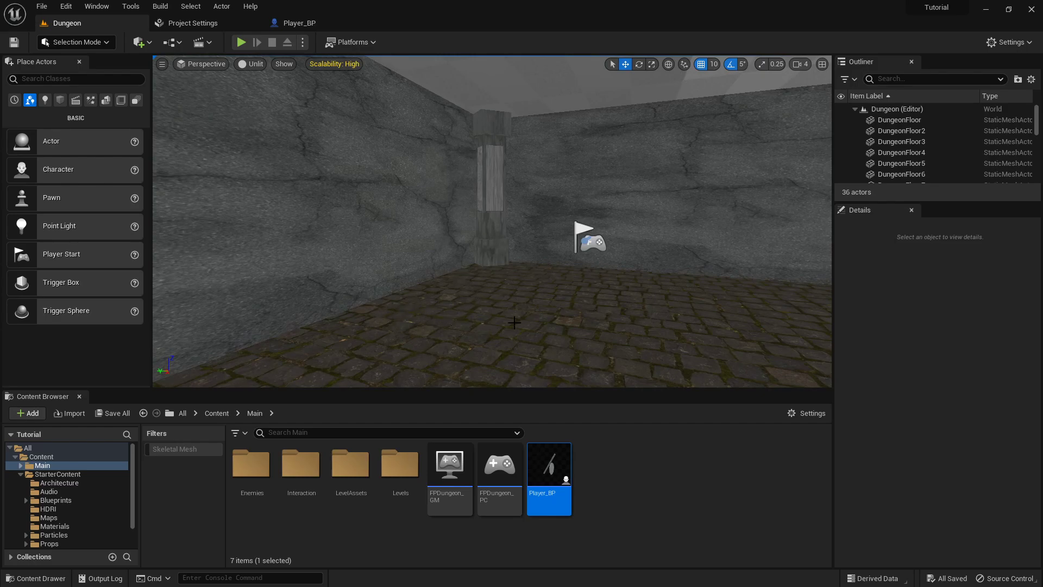
right_drag(664, 298, 631, 296)
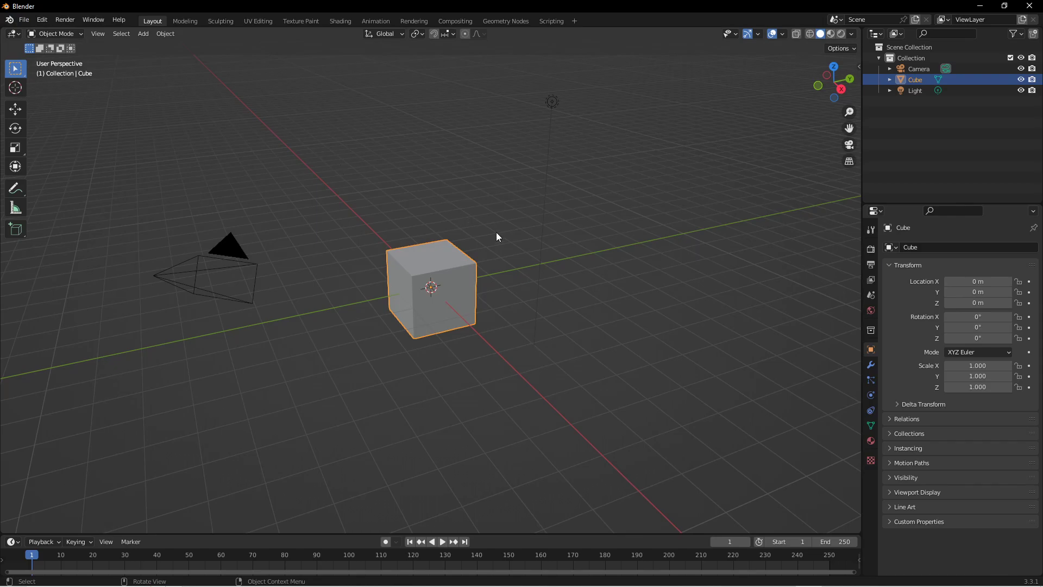
Deselect all objects in the Blender scene and start the Screencast Keys display.
key(a)
key(alt+a)
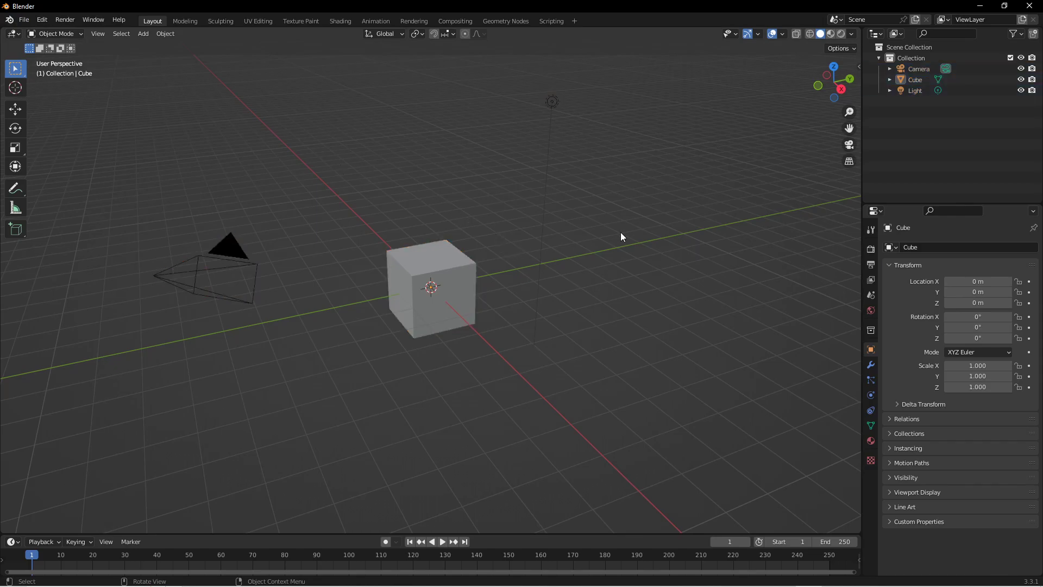
key(n)
click(854, 220)
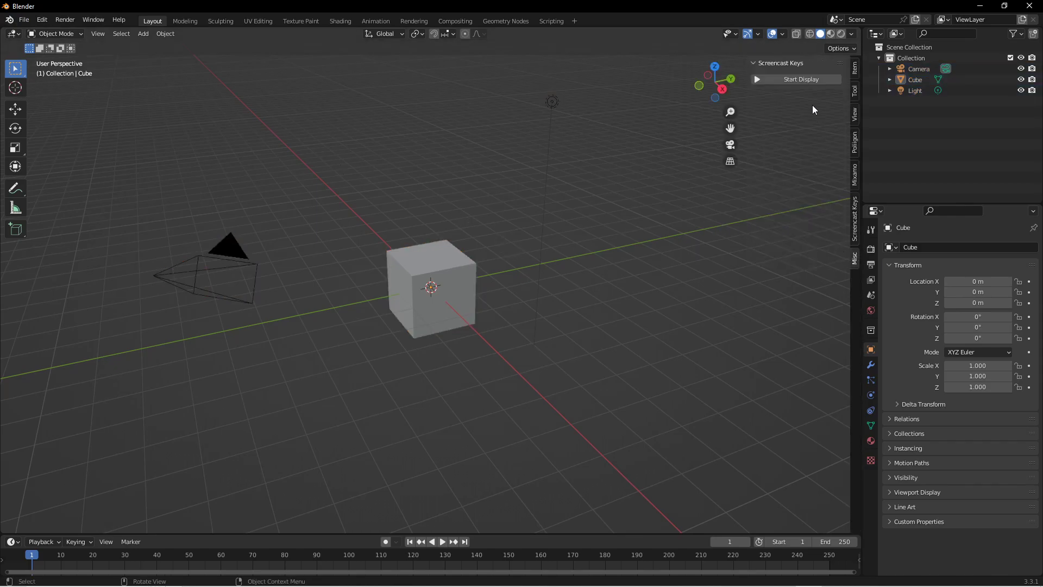
click(813, 80)
key(n)
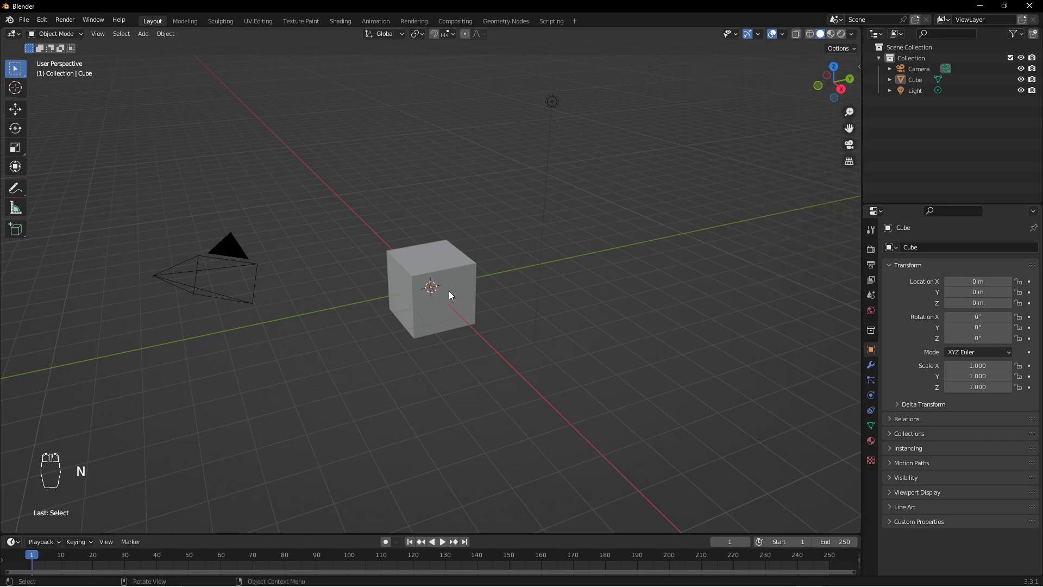
Delete the default camera, cube and light from the scene.
key(a)
key(x)
click(516, 275)
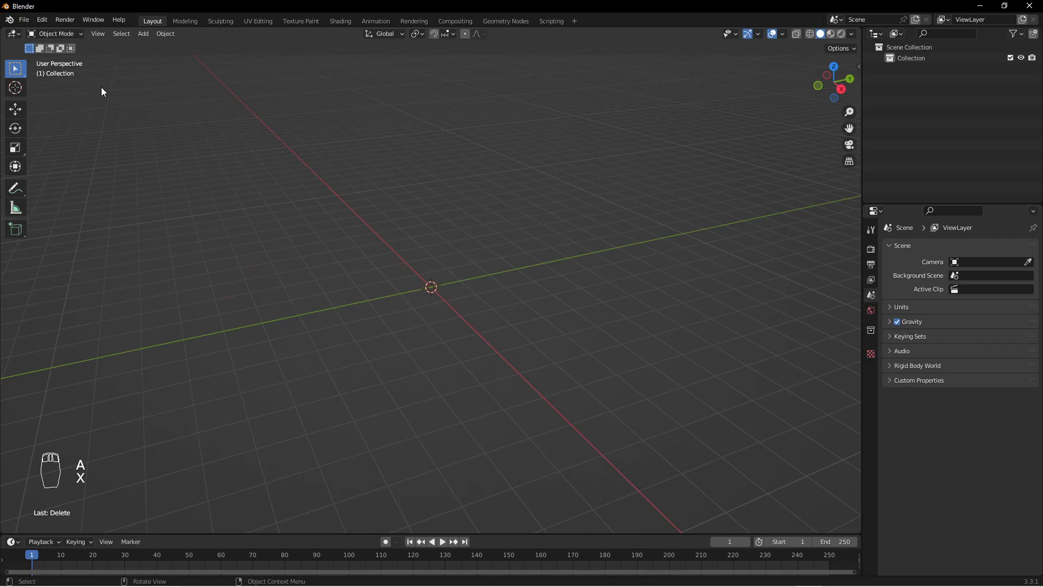
Import the FBX file BlenderManny.fbx from the Desktop folder.
click(26, 20)
mouse_move(76, 164)
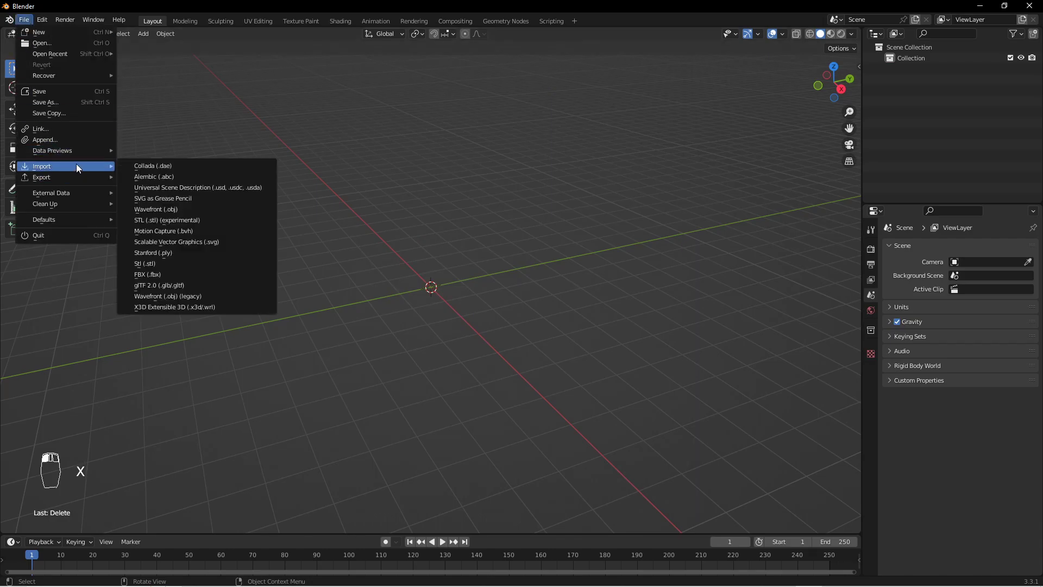
click(193, 274)
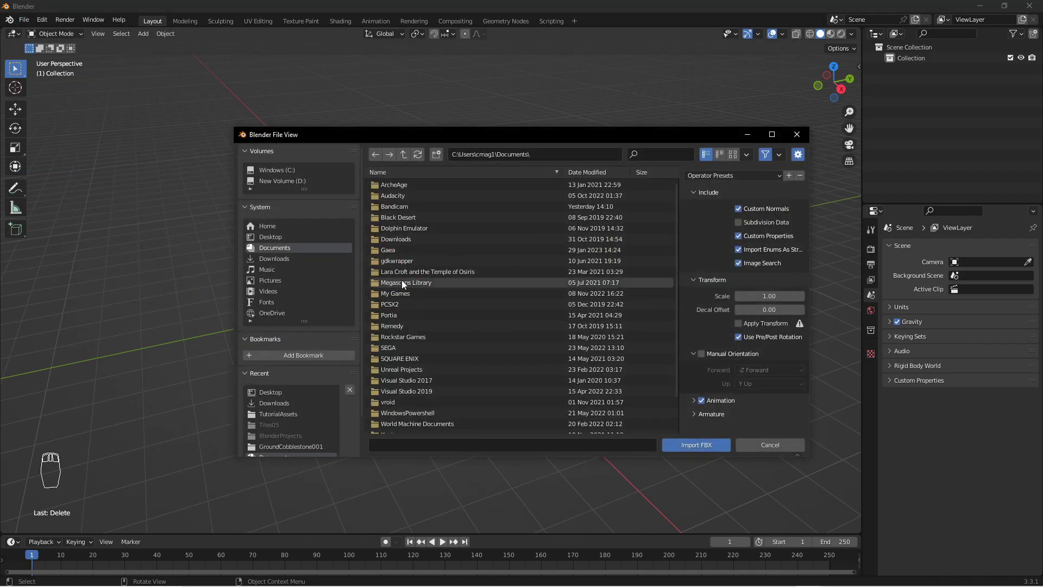
click(270, 237)
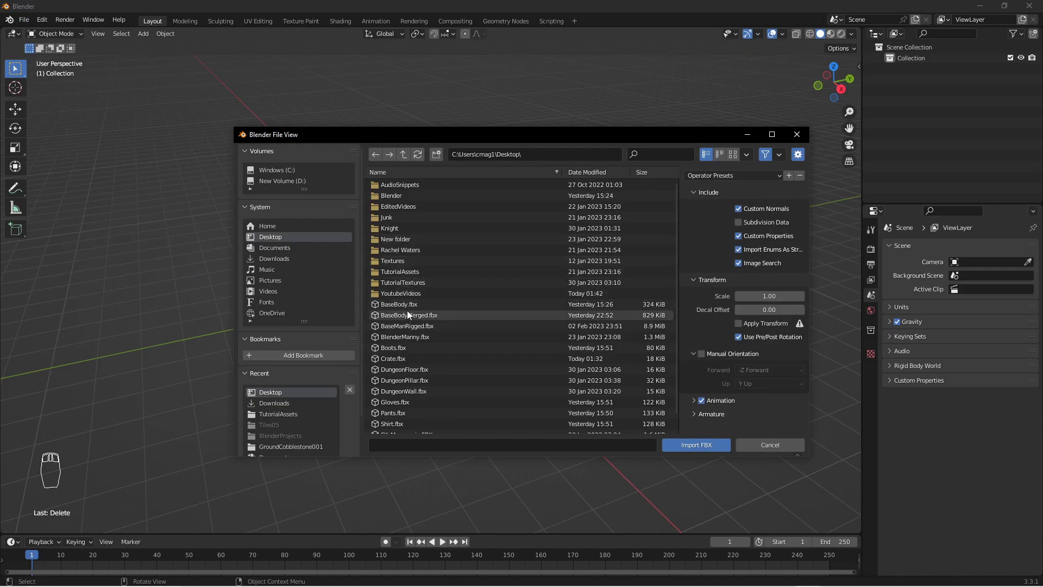
click(409, 335)
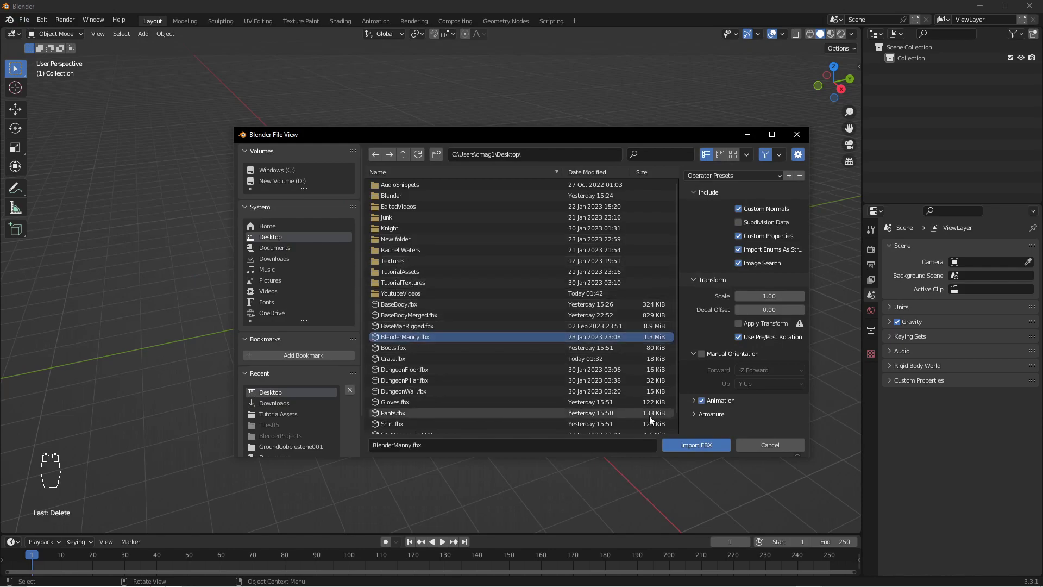
click(717, 445)
Move the imported mannequin back along the global Y axis, clear of the world origin.
scroll(467, 263, up, 8)
middle_drag(493, 250, 509, 222)
key(g)
key(y)
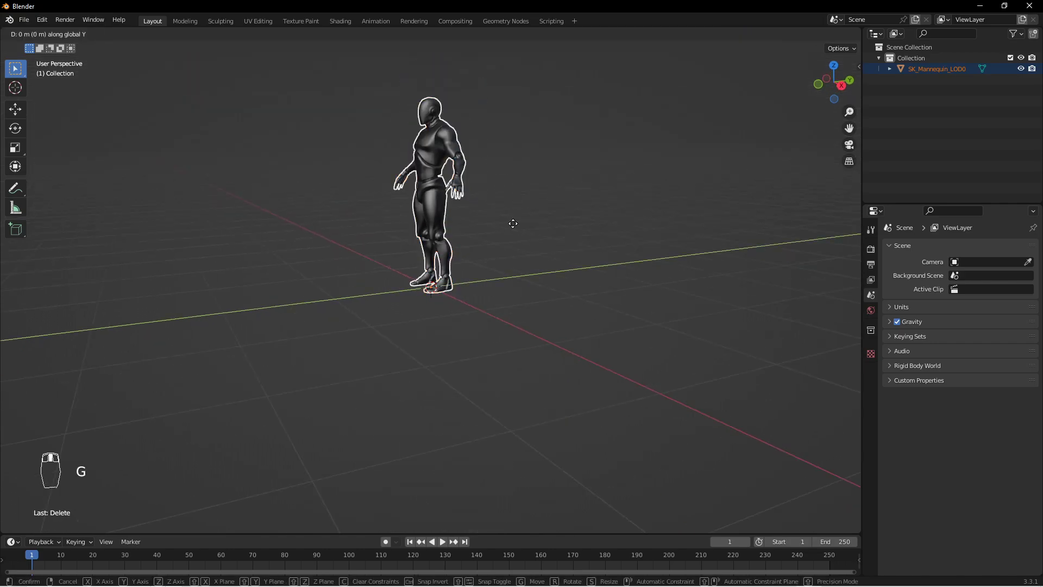
click(658, 280)
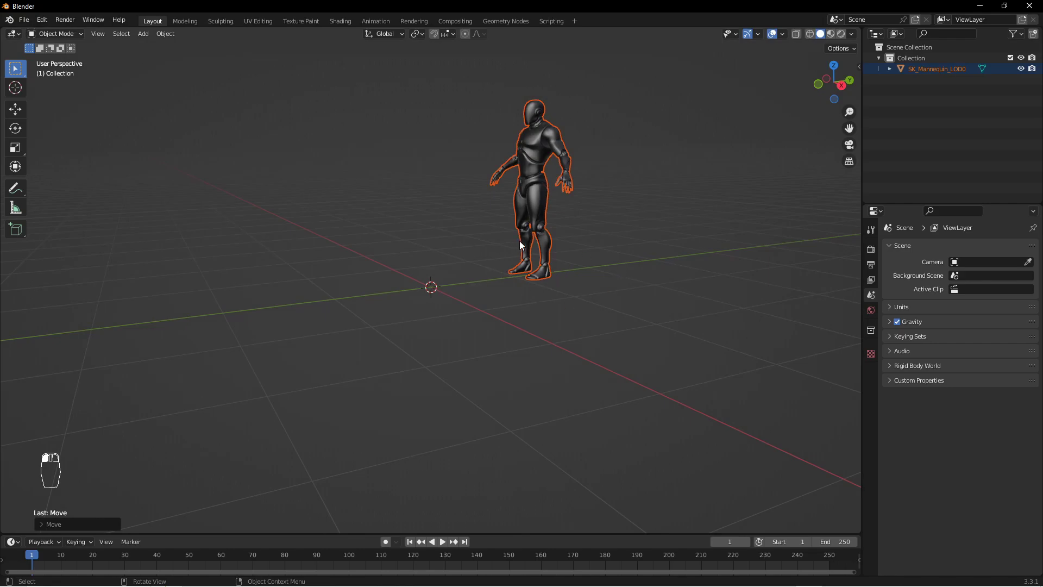
Add a cylinder mesh at the world origin with 16 vertices.
middle_drag(518, 245, 567, 256)
middle_drag(471, 305, 499, 315)
scroll(487, 291, up, 3)
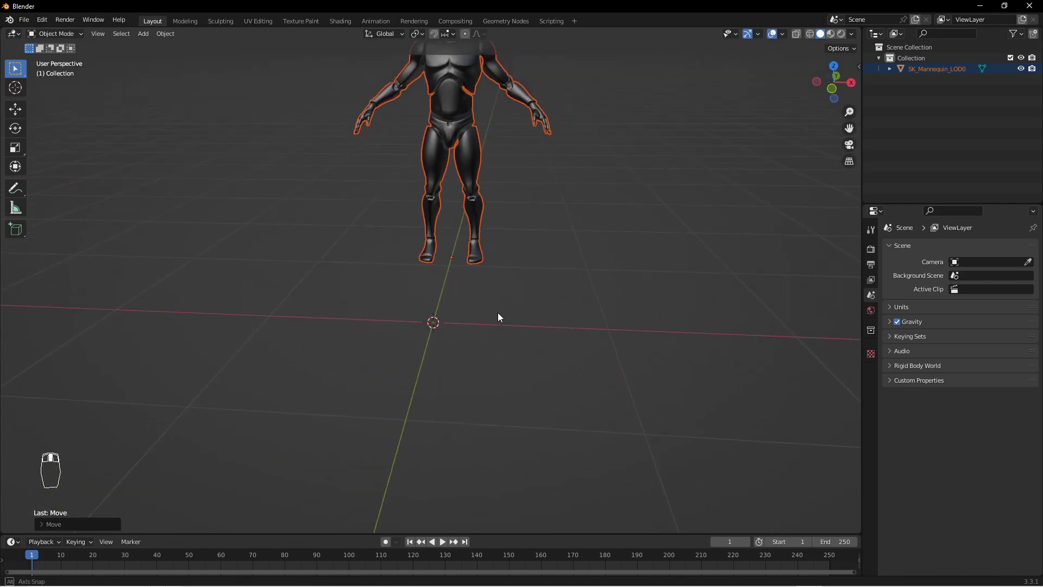
key(shift+a)
mouse_move(488, 315)
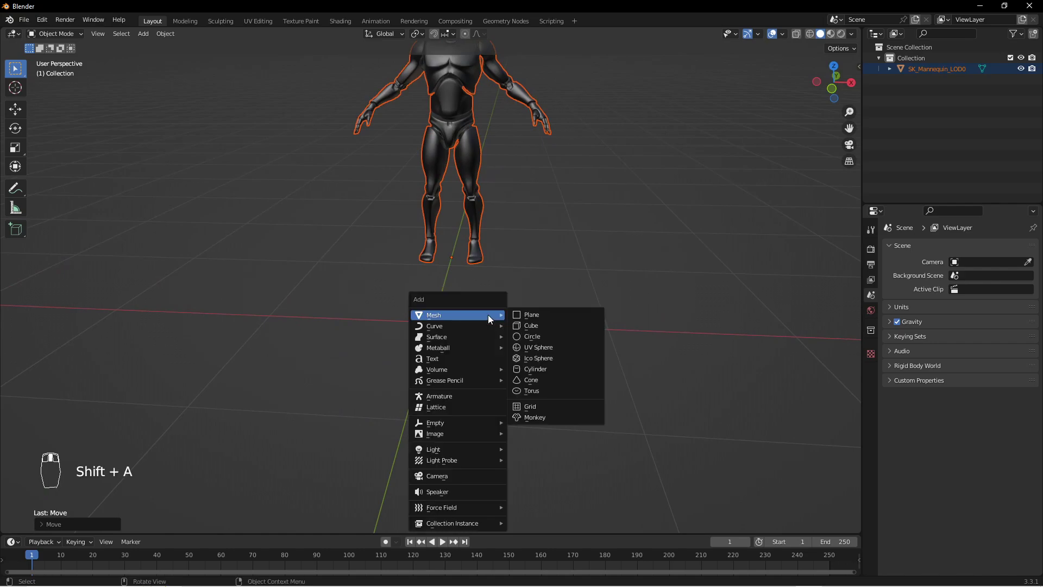
click(546, 370)
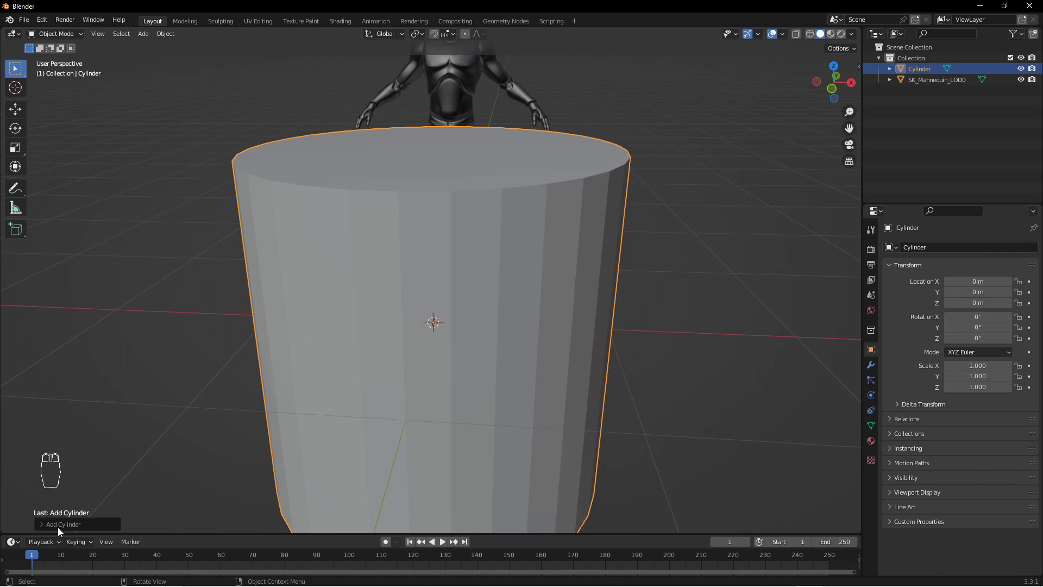
click(41, 525)
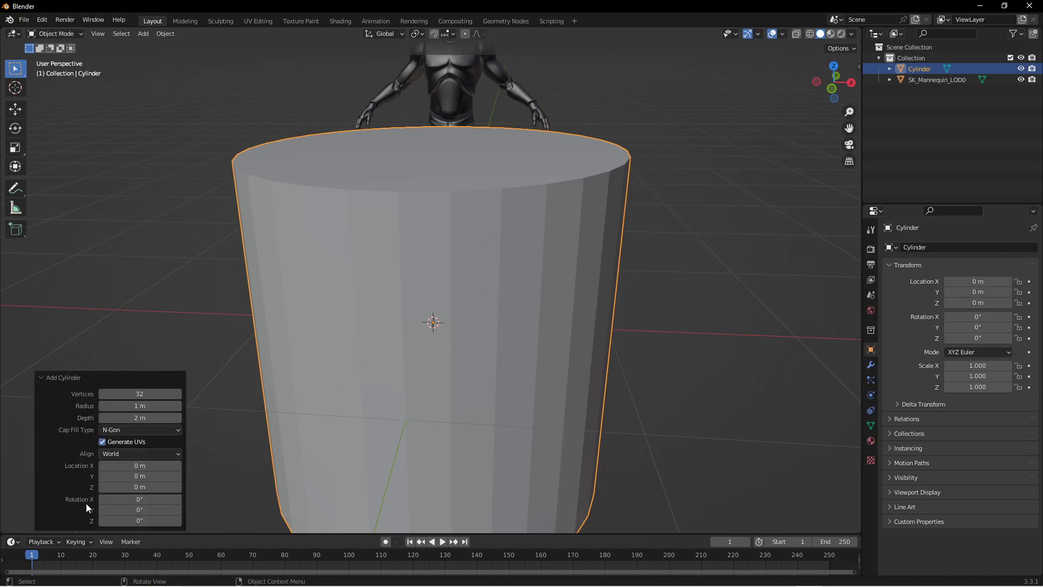
click(132, 394)
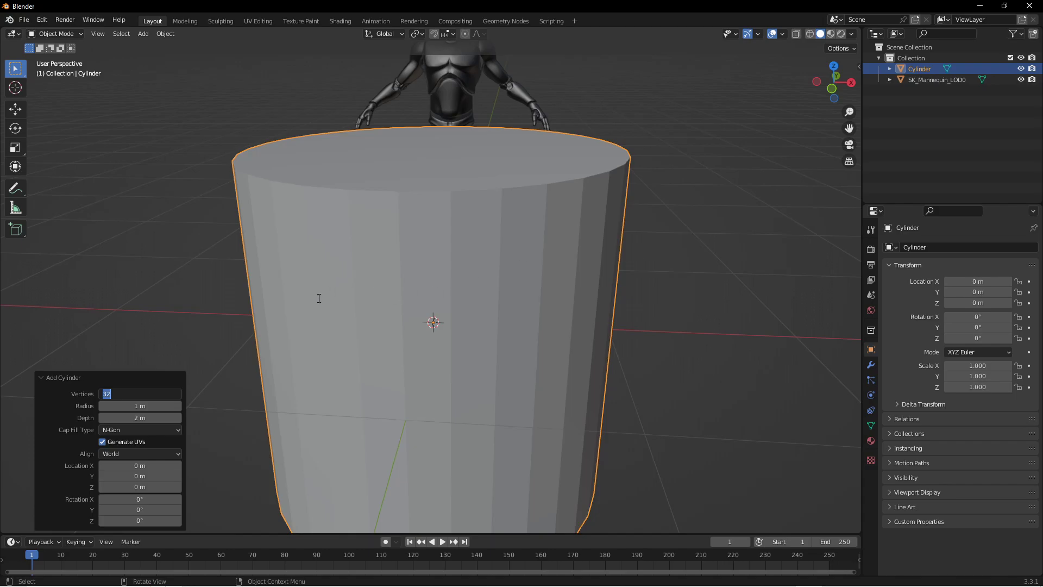
key(Return)
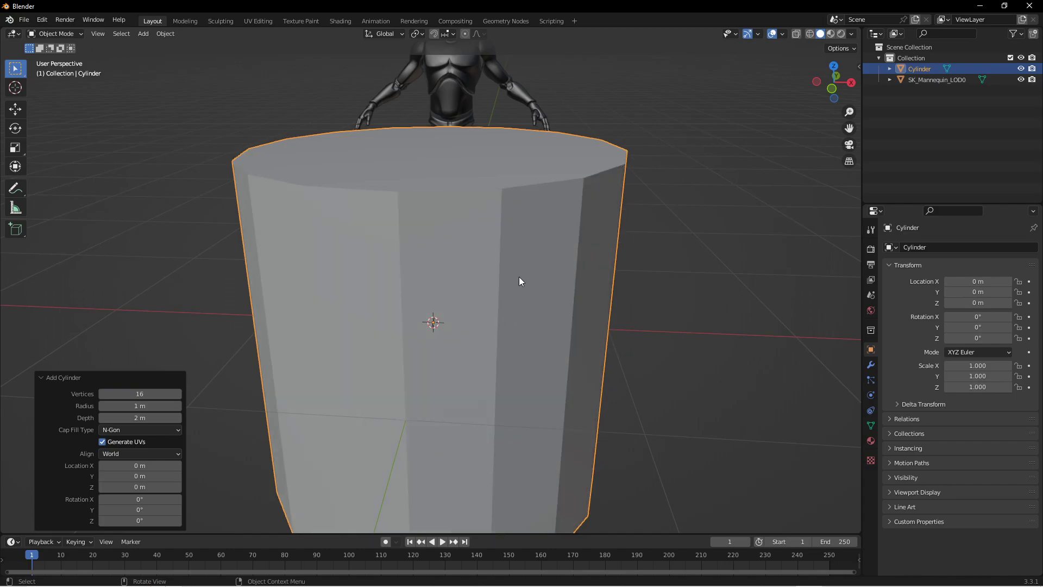
In front view, narrow the cylinder to a scale of about 0.581 in X and Y, leaving Z locked.
middle_drag(480, 240, 520, 226)
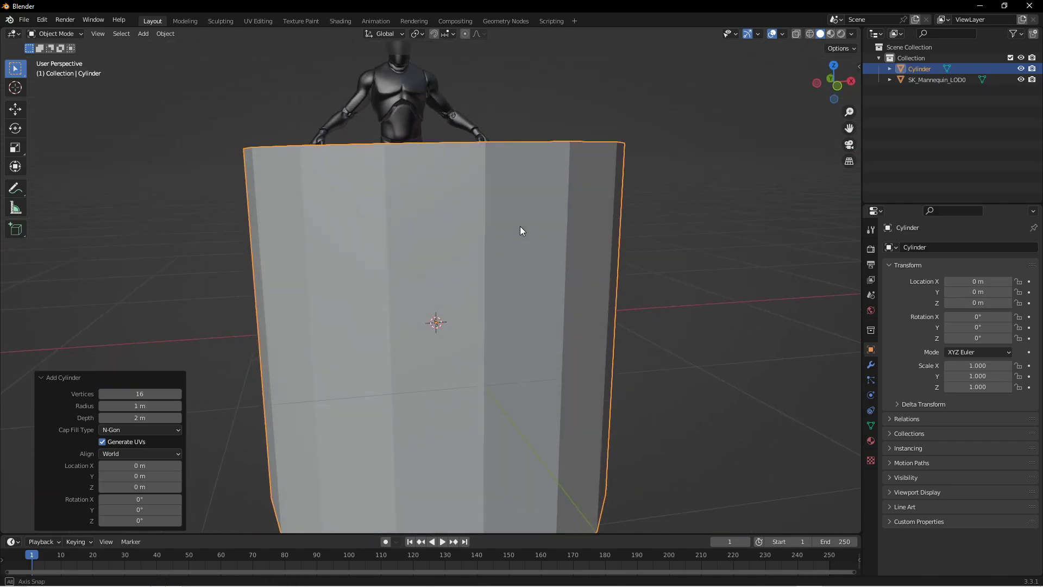
click(451, 265)
scroll(505, 285, down, 3)
middle_drag(623, 312, 328, 365)
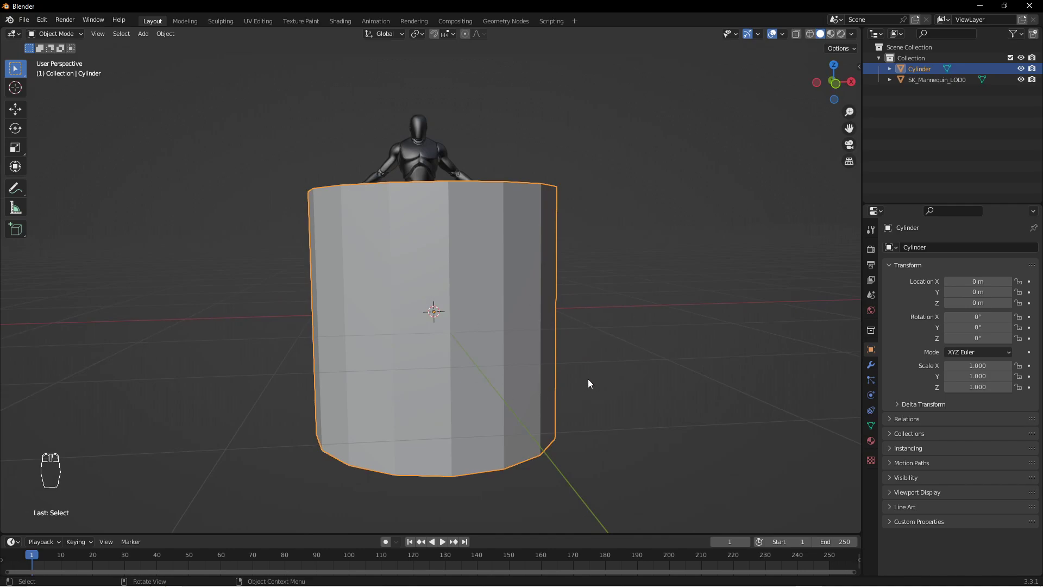
middle_drag(470, 225, 429, 206)
middle_drag(681, 319, 674, 305)
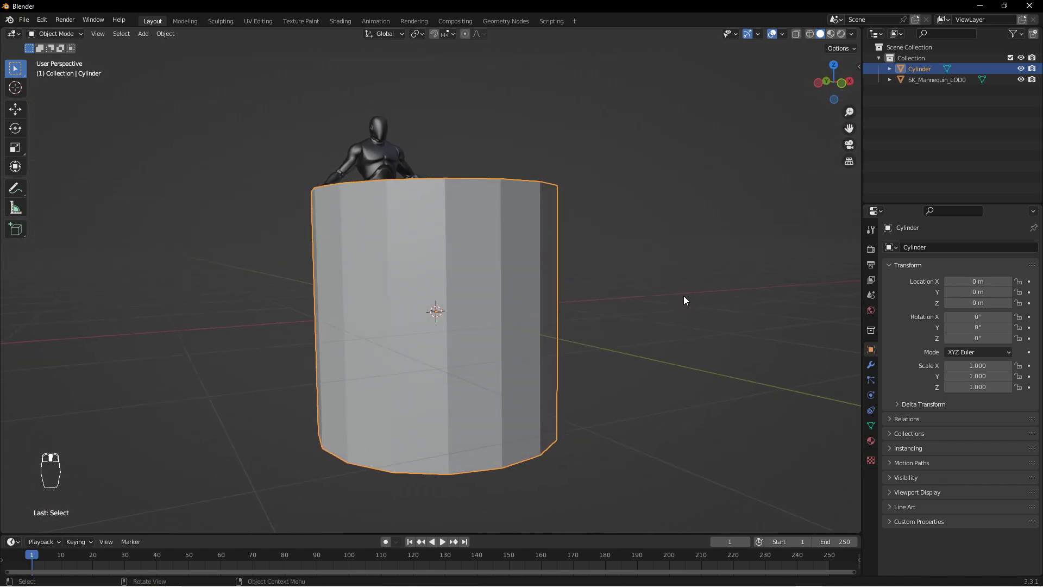
key(KP_1)
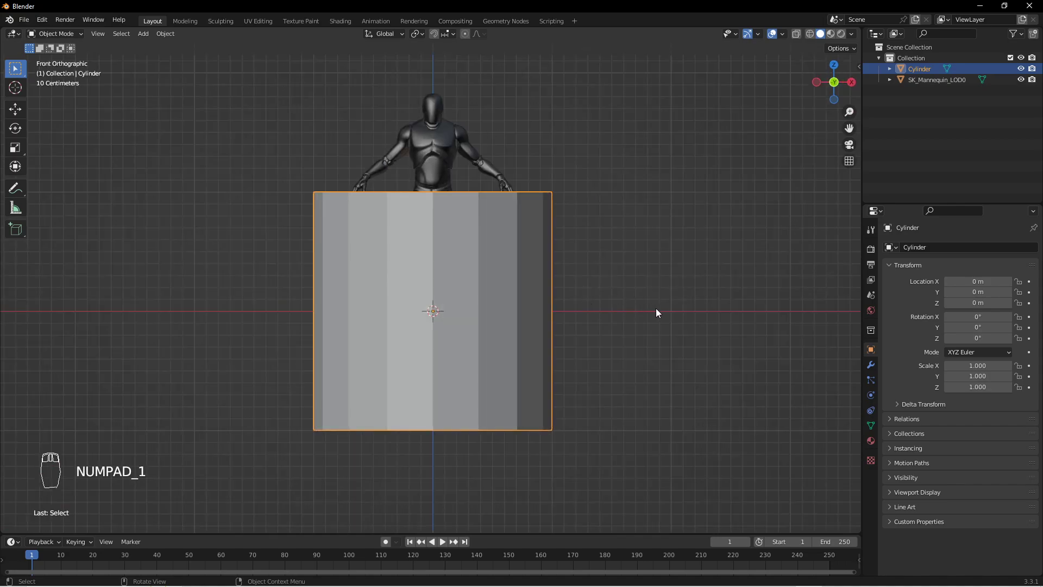
key(s)
key(shift+z)
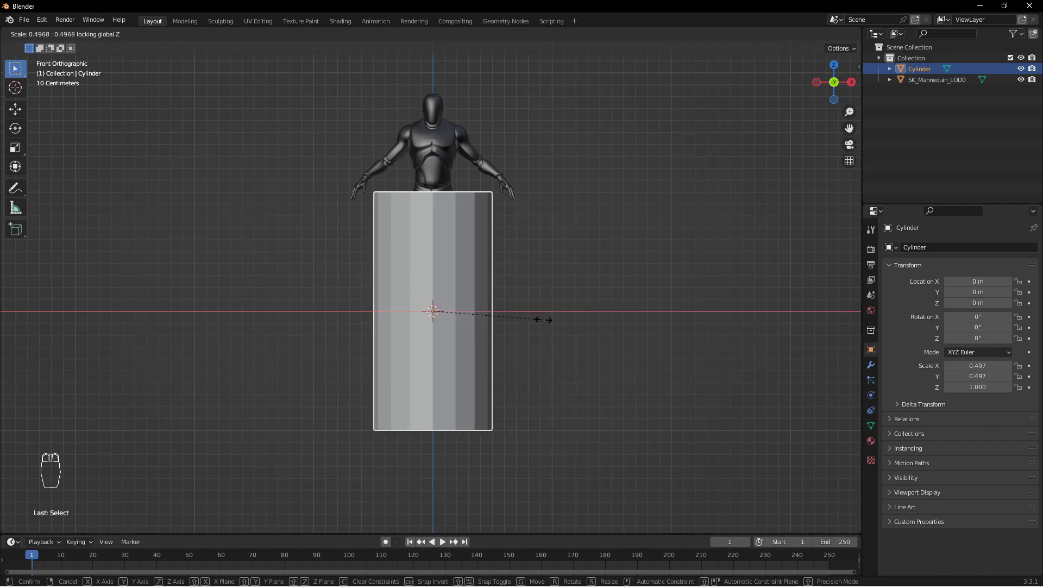
click(562, 325)
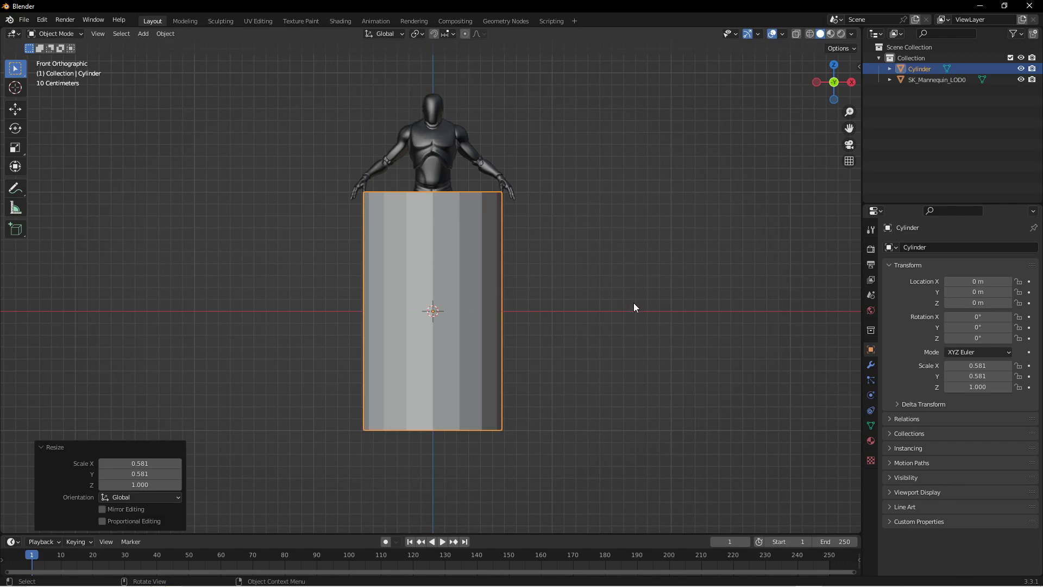
Scale the cylinder's height to about 0.742 and raise it about 0.742 m along Z onto the ground line.
key(s)
key(z)
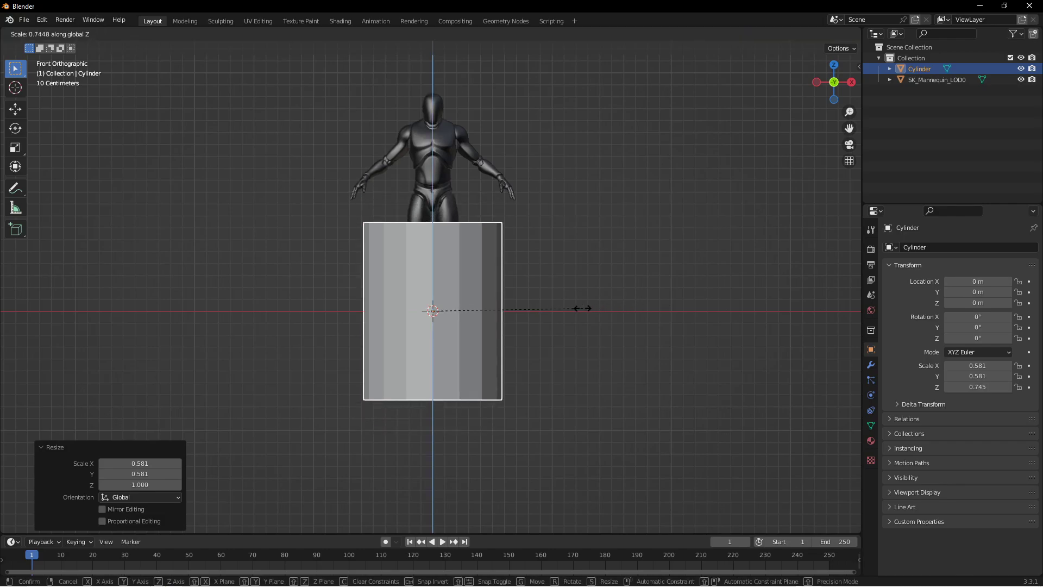
click(582, 309)
key(g)
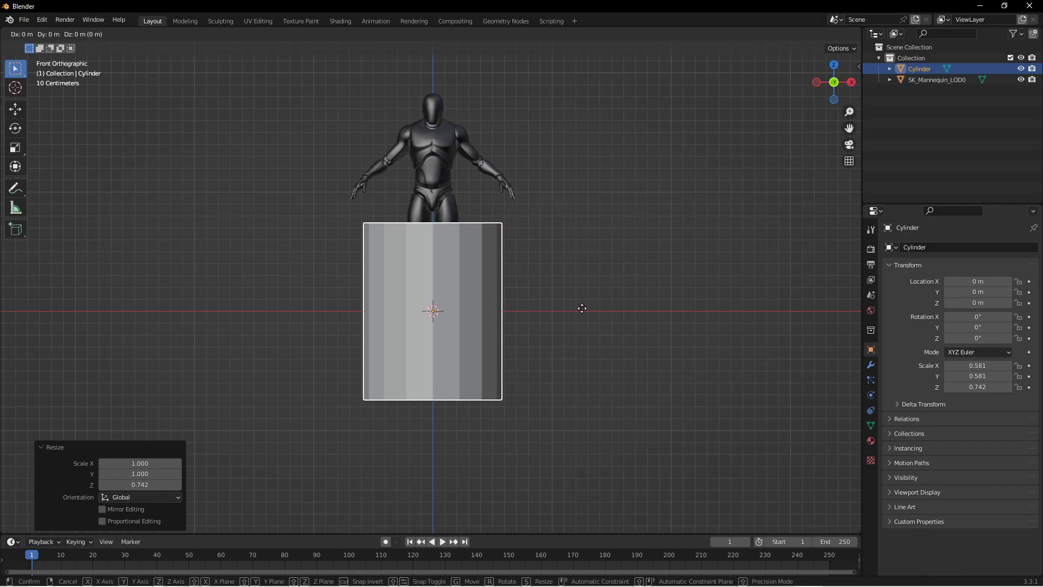
key(z)
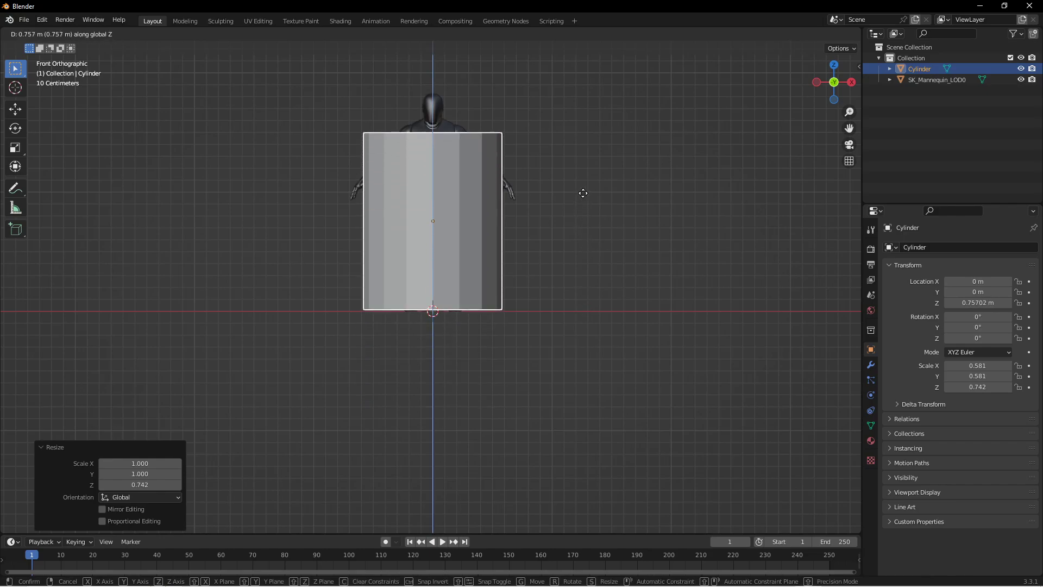
click(581, 212)
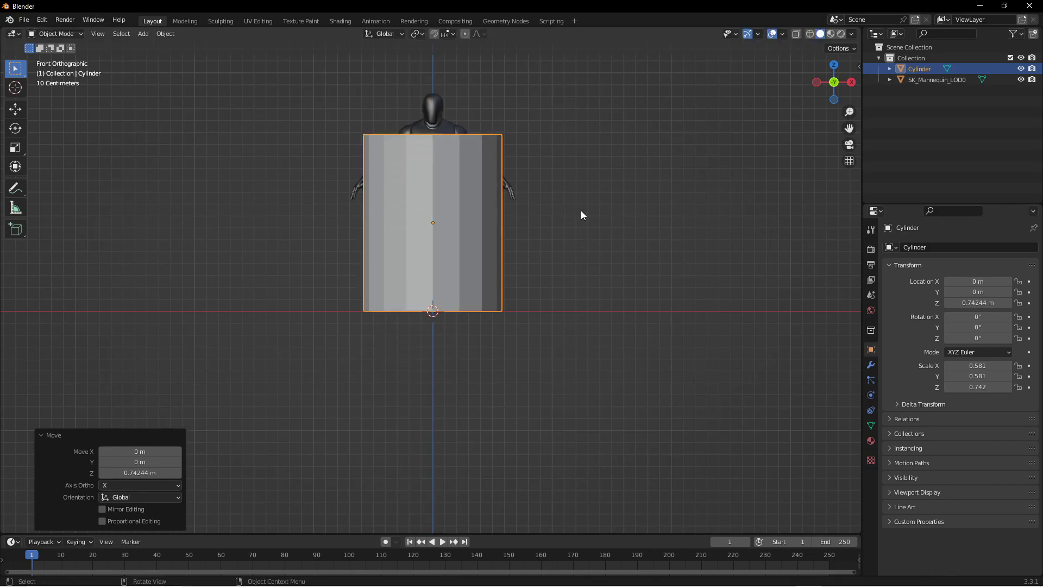
Shrink the cylinder uniformly by a factor of about 0.708 and lower it about 0.216 m along Z to the ground.
key(s)
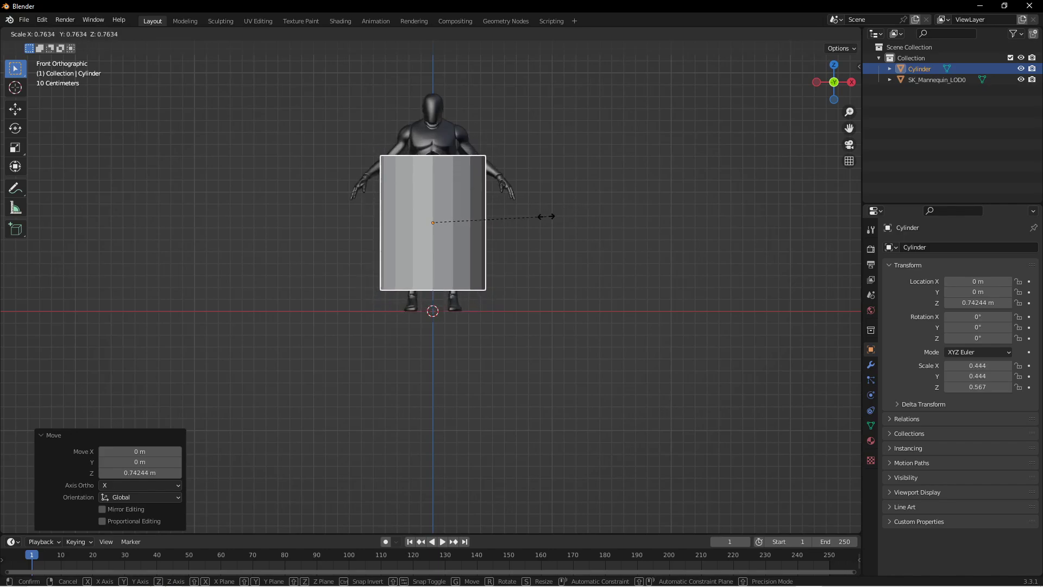
click(540, 220)
key(g)
key(z)
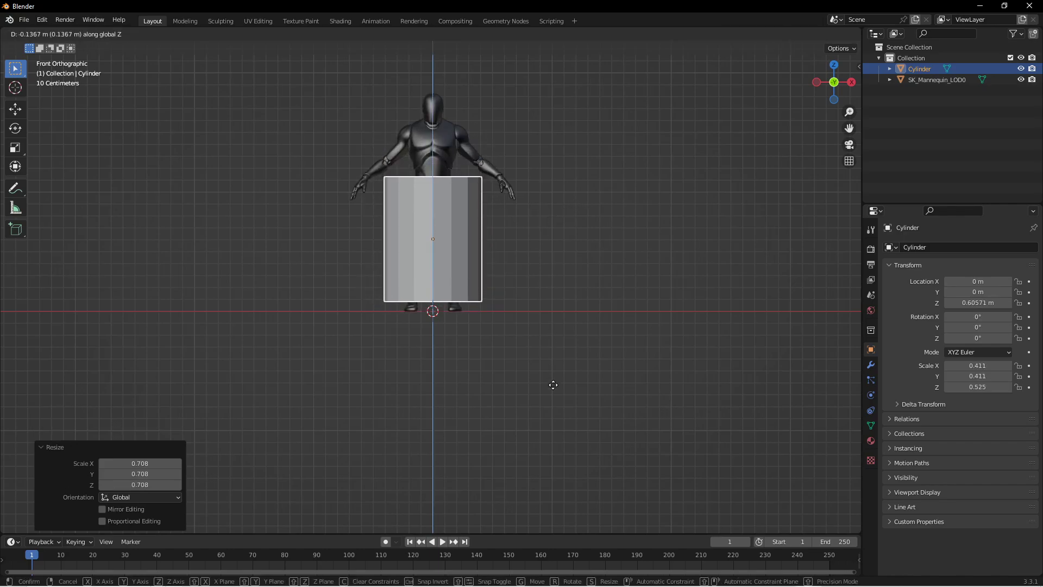
click(549, 475)
Add two evenly spaced horizontal loop cuts around the cylinder's side without sliding them.
scroll(422, 305, up, 4)
middle_drag(422, 304, 512, 283)
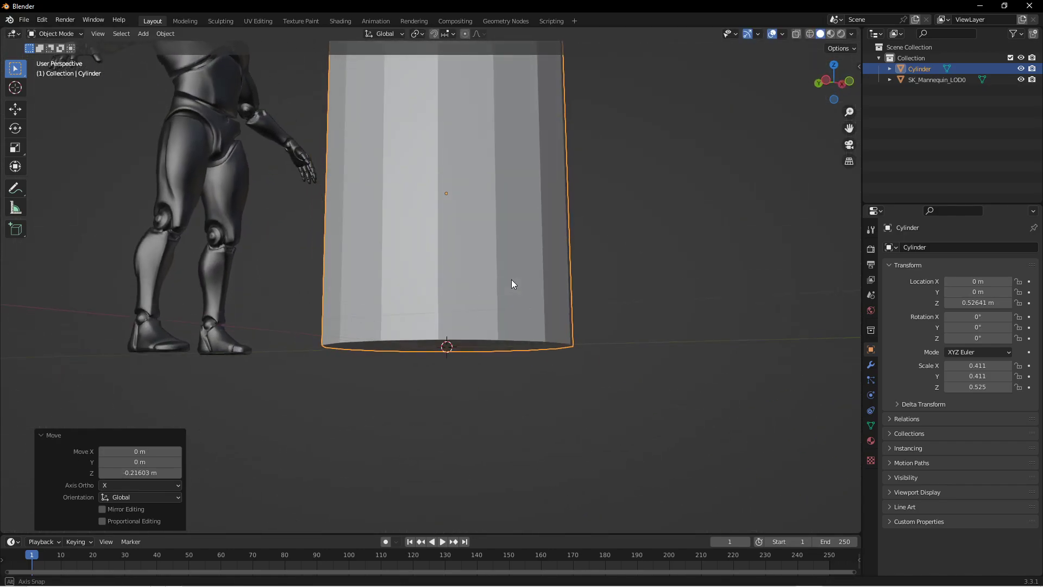
scroll(512, 283, down, 4)
middle_drag(496, 230, 532, 255)
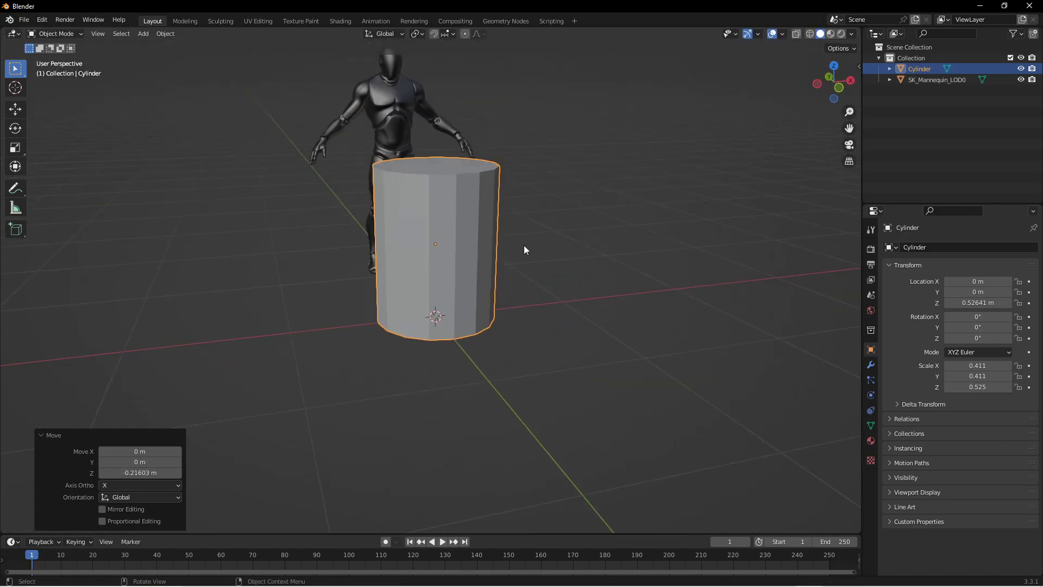
click(440, 203)
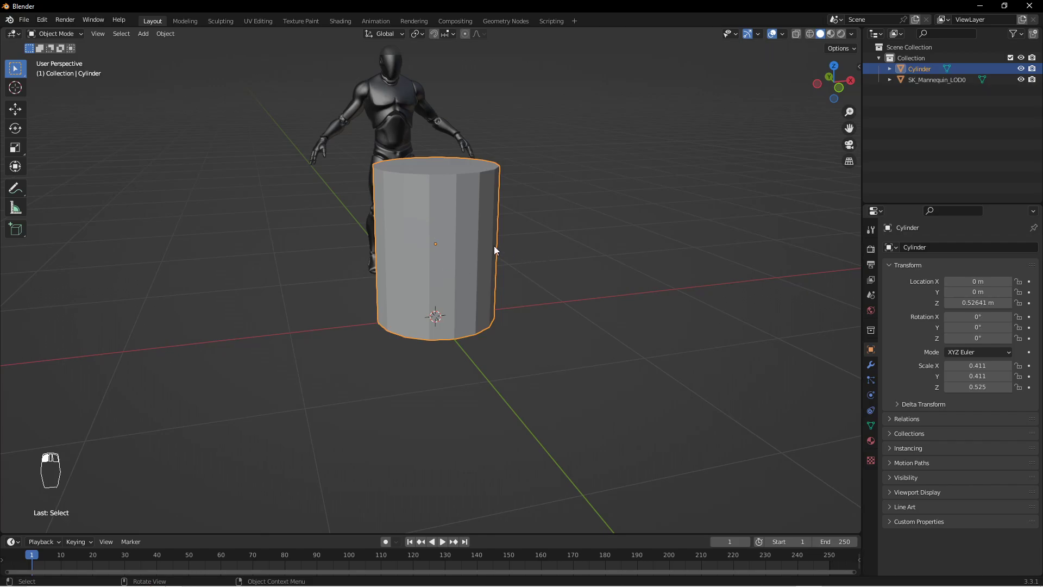
key(Tab)
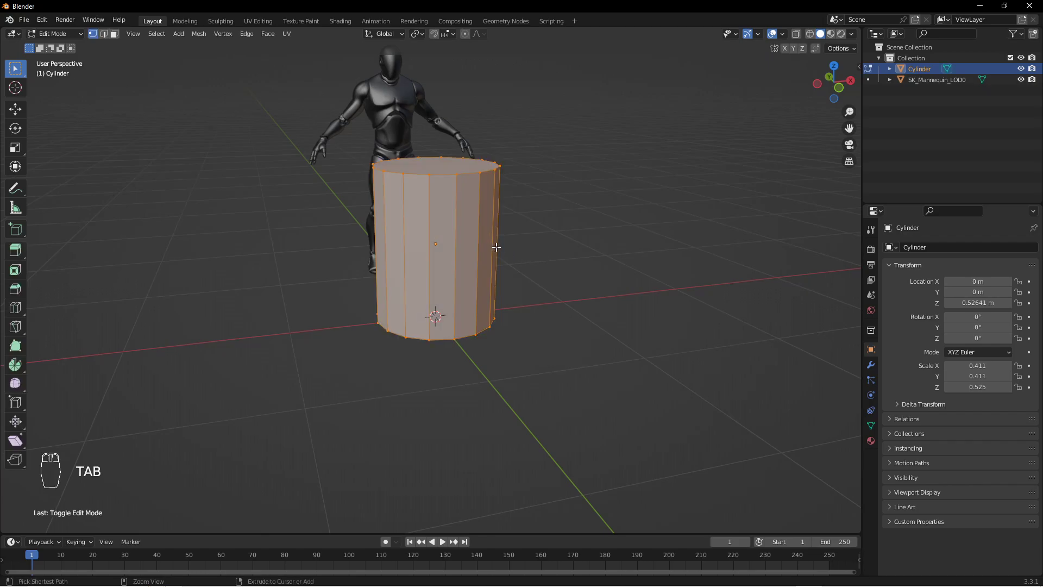
key(ctrl+r)
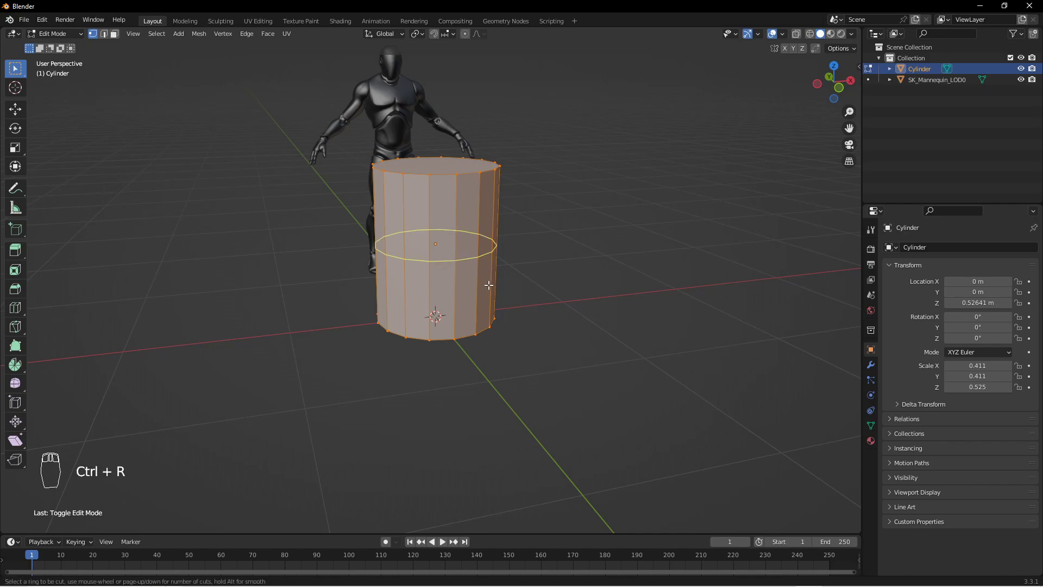
scroll(489, 285, up, 1)
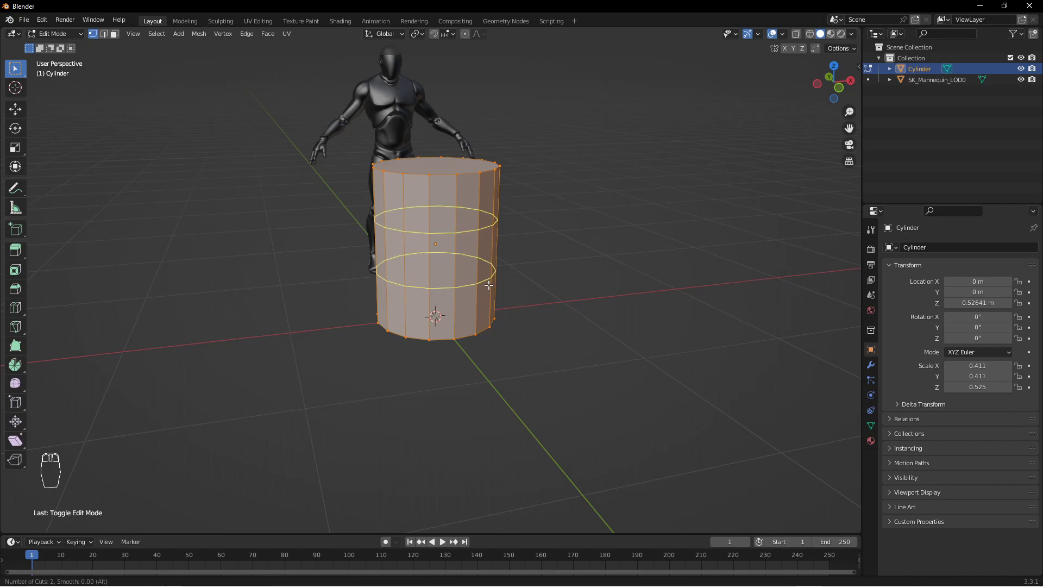
click(489, 286)
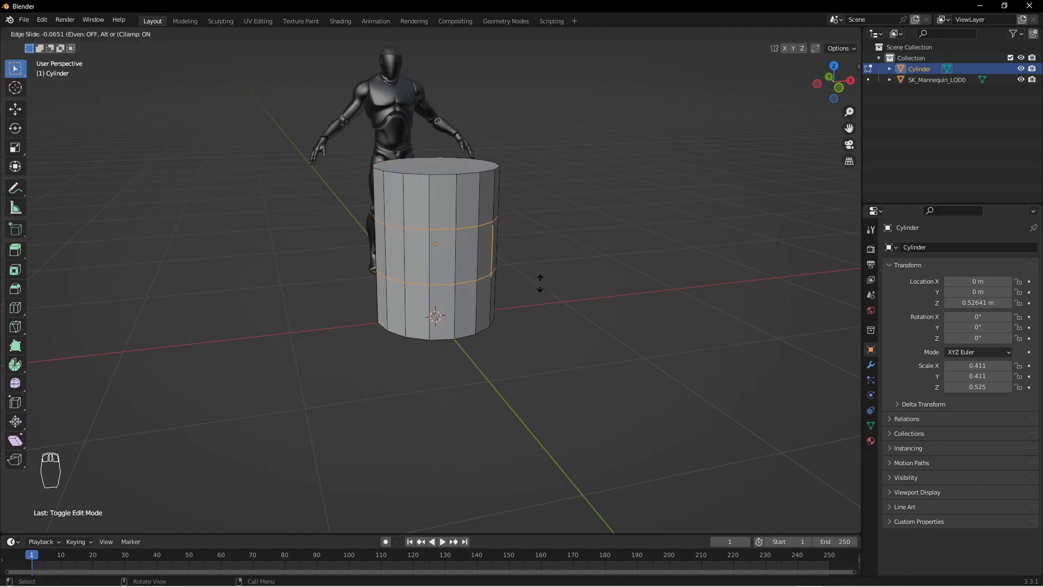
click(540, 283)
Spread the two new edge loops apart along Z by a scale factor of about 1.865.
middle_drag(582, 233, 569, 214)
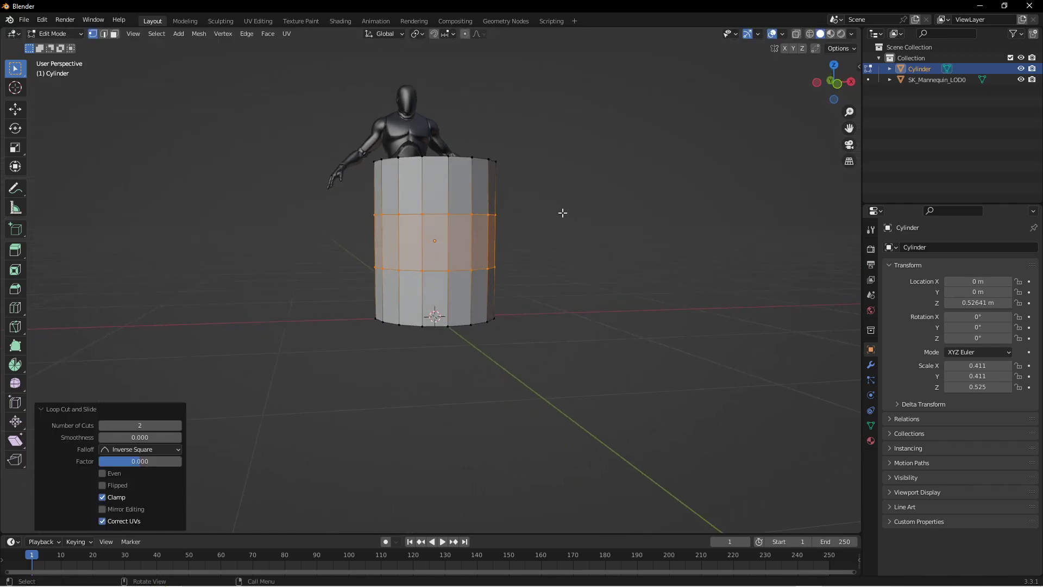
scroll(531, 215, up, 3)
scroll(549, 174, down, 2)
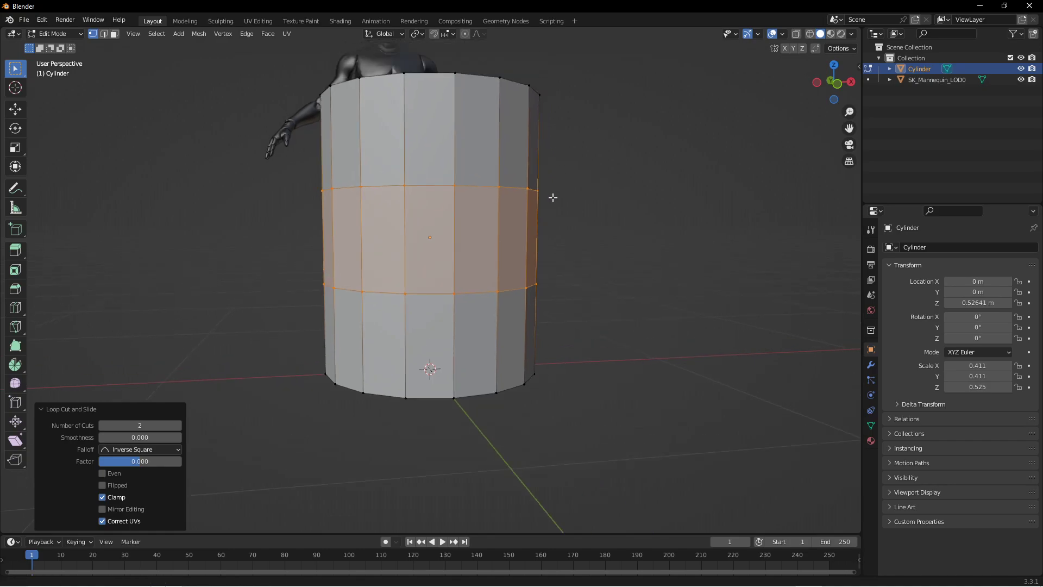
key(s)
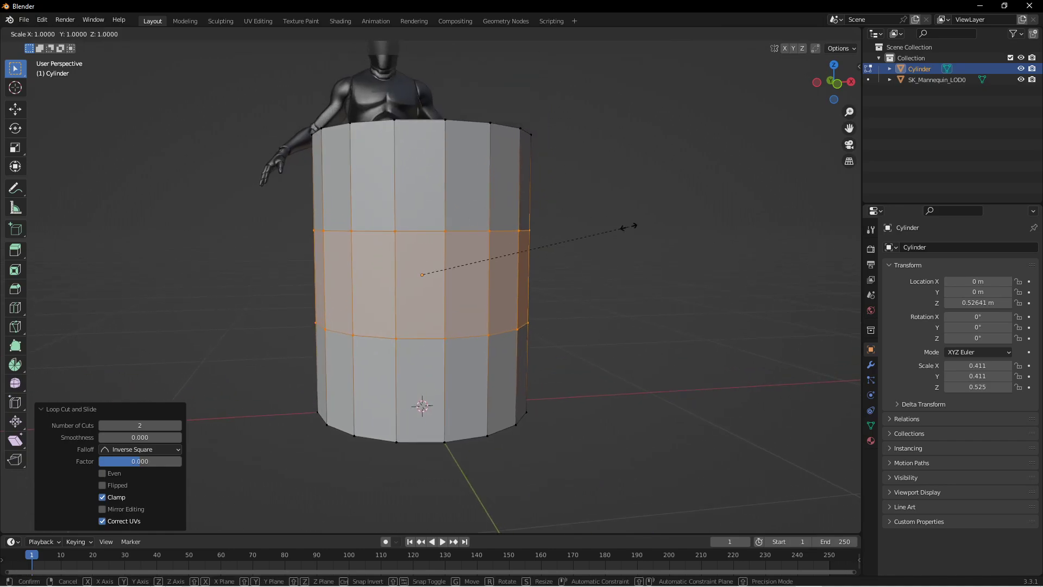
key(z)
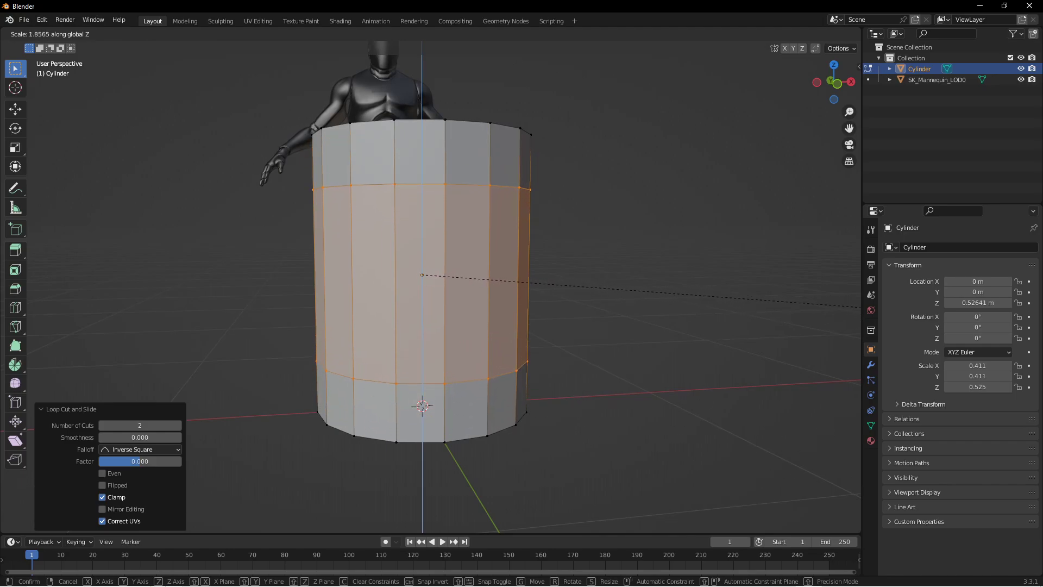
click(471, 500)
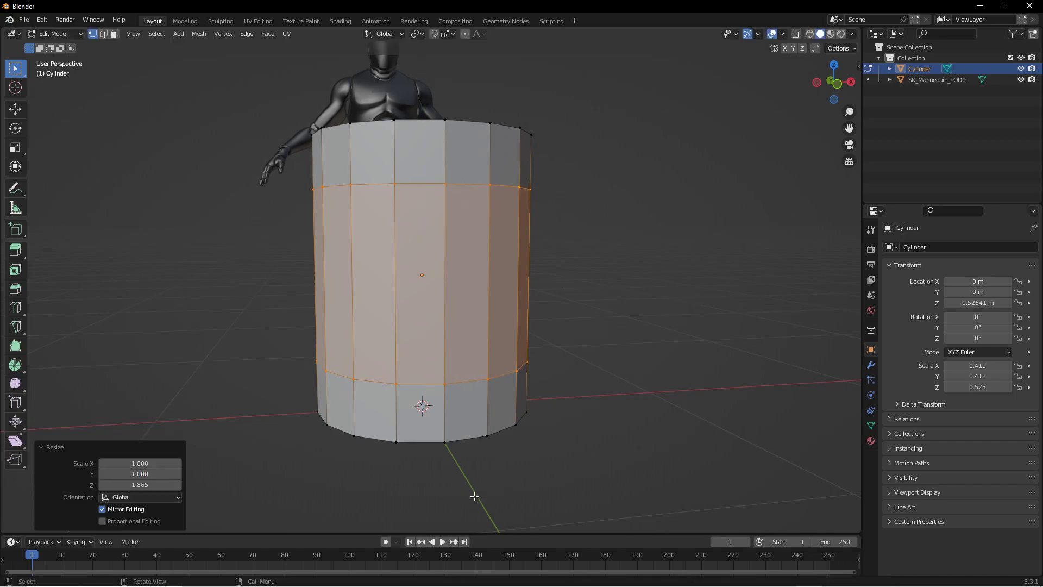
Select the cylinder's bottom and top cap faces and scale them to about 0.908 in X and Y, leaving Z locked.
key(3)
middle_drag(505, 464, 490, 359)
click(432, 297)
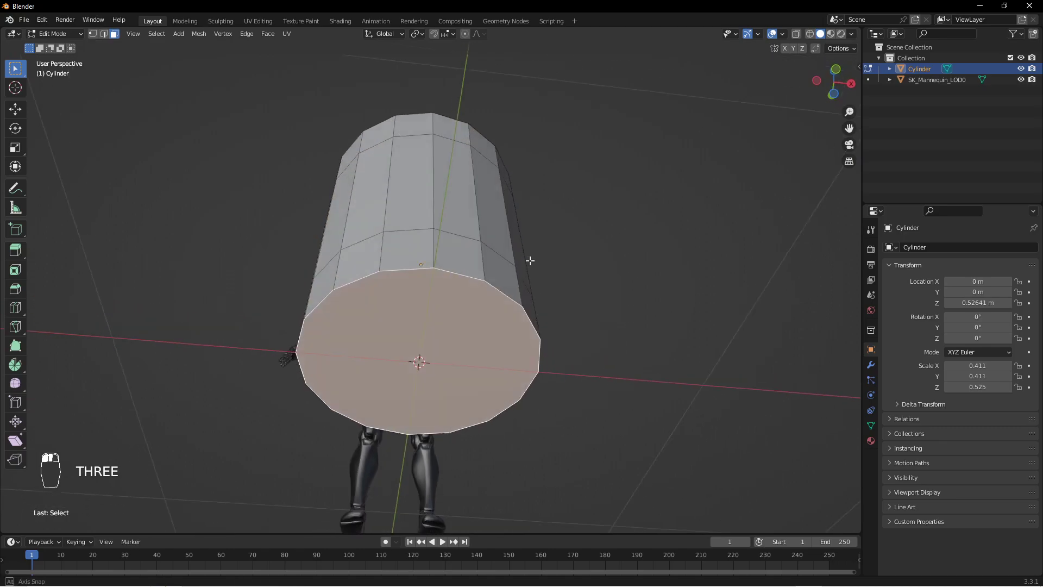
middle_drag(531, 253, 506, 357)
click(420, 175)
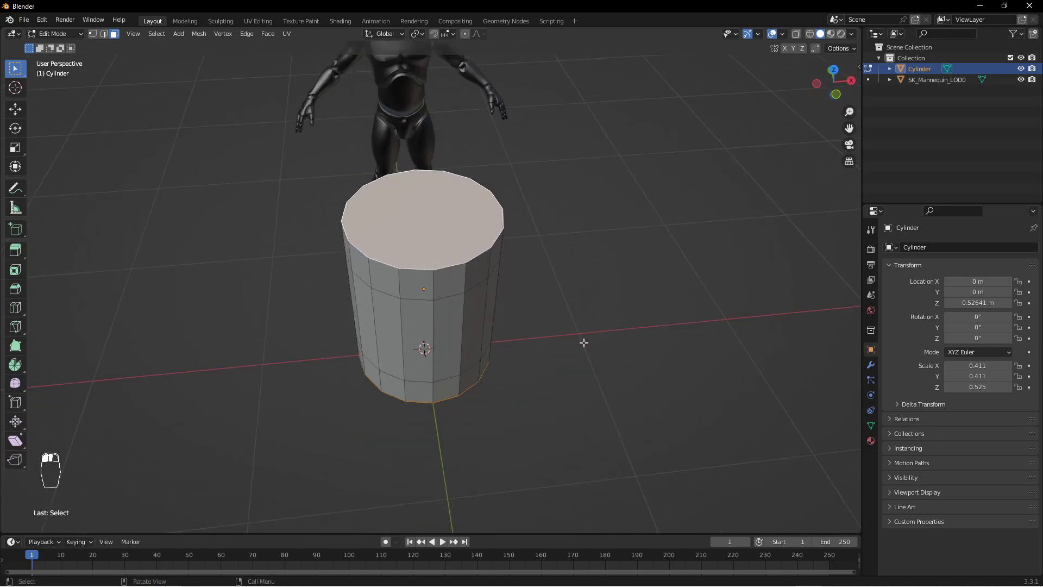
middle_drag(584, 343, 596, 352)
key(s)
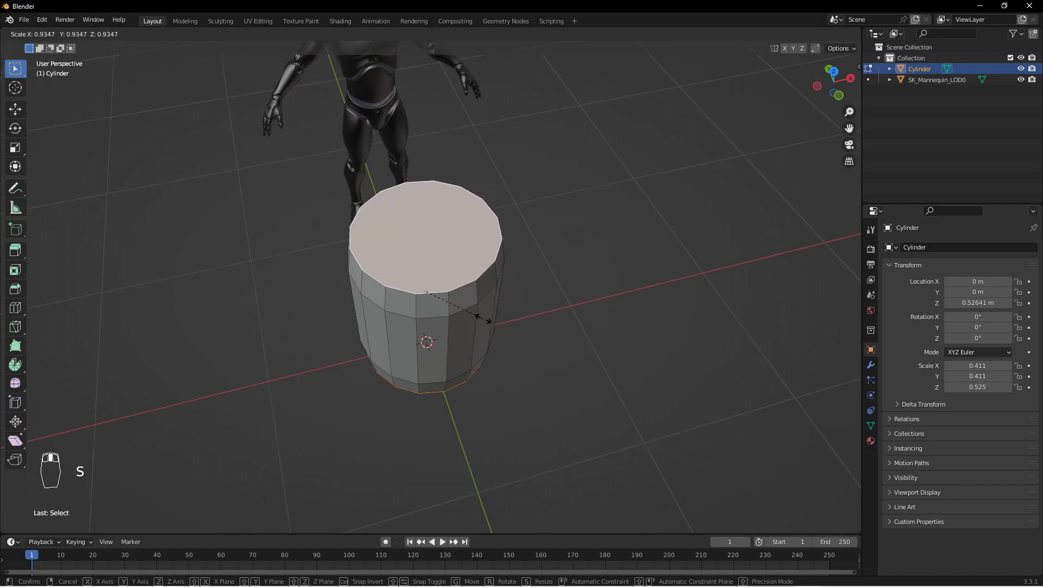
key(shift+z)
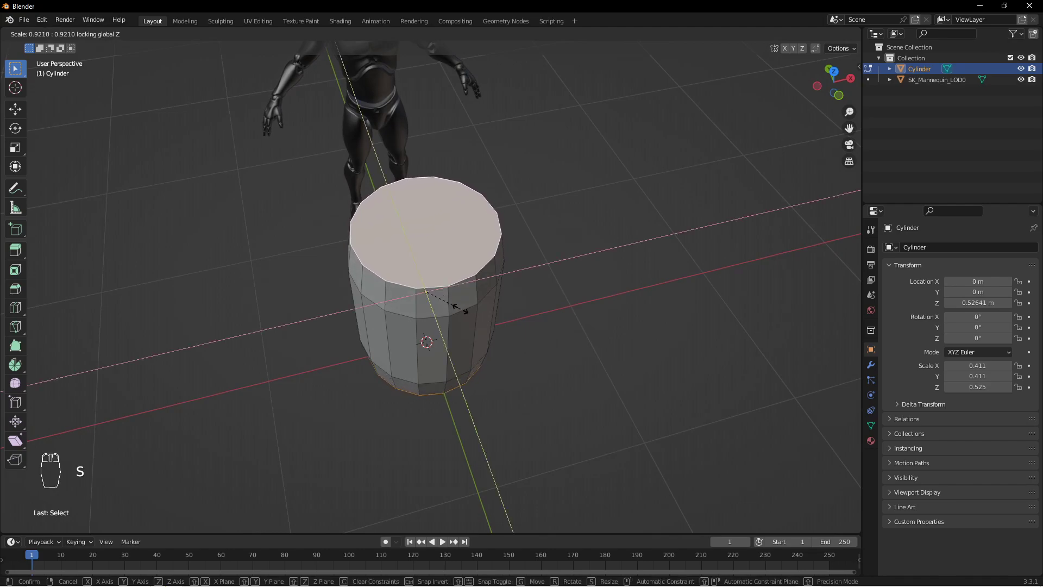
click(437, 301)
Narrow both cap faces further by a factor of about 0.915 in X and Y, leaving Z locked.
middle_drag(570, 351, 578, 288)
key(s)
key(shift+z)
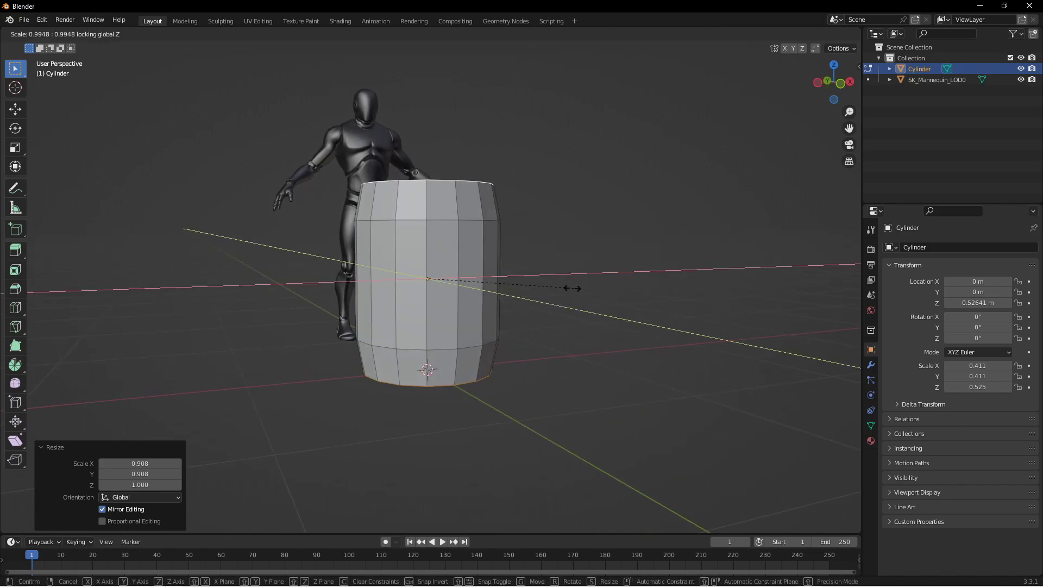
click(483, 281)
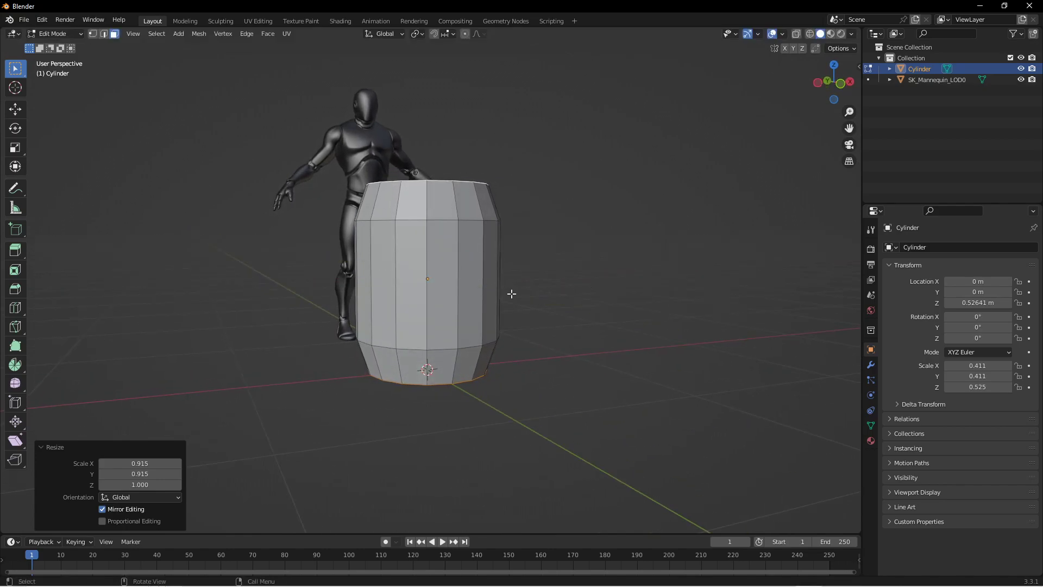
key(Tab)
middle_drag(553, 299, 462, 324)
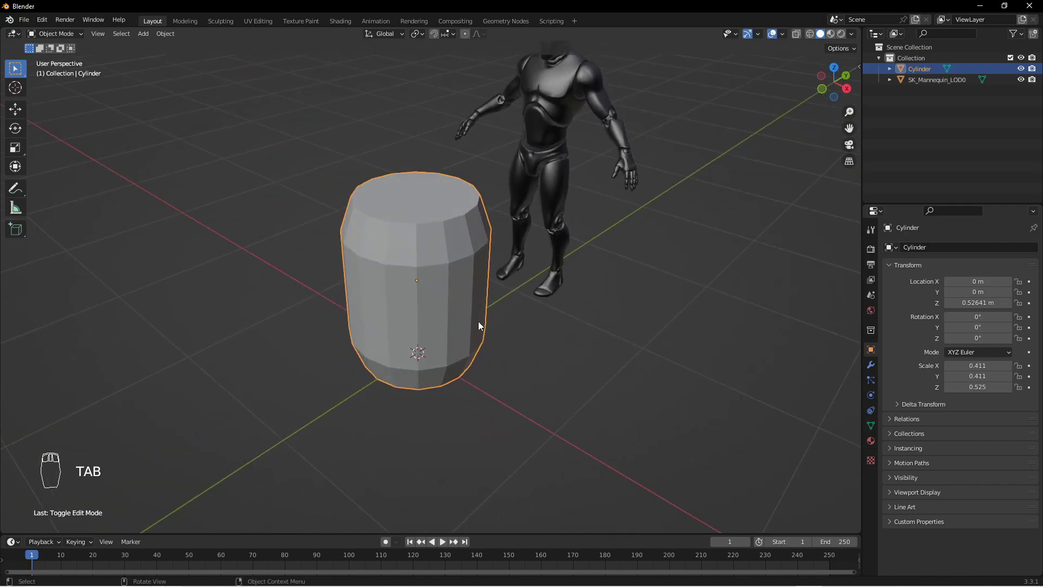
Inset the top and bottom cap faces by a thickness of about 0.065 m to form the barrel rims.
key(Tab)
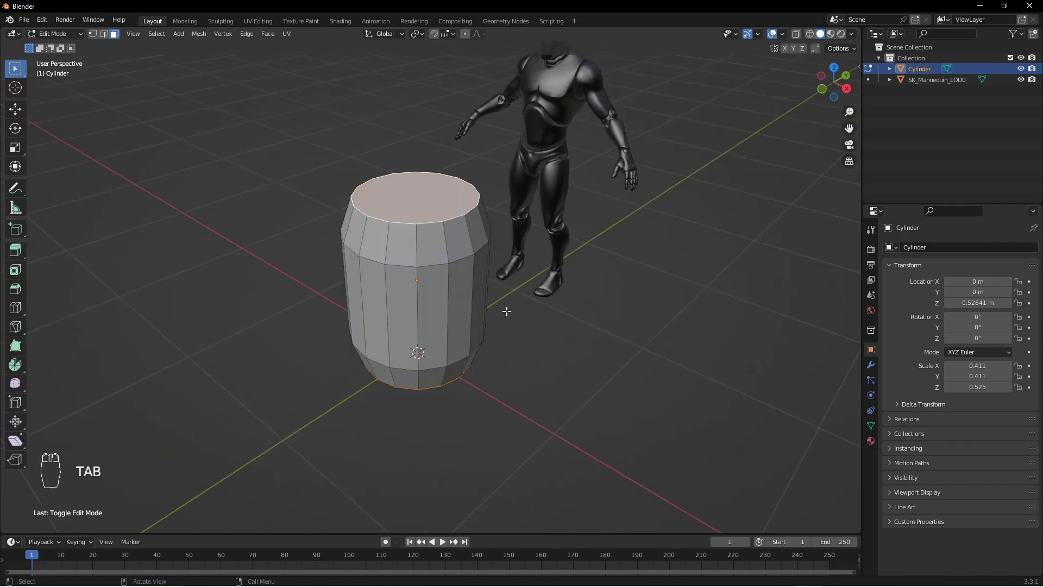
middle_drag(522, 315, 572, 312)
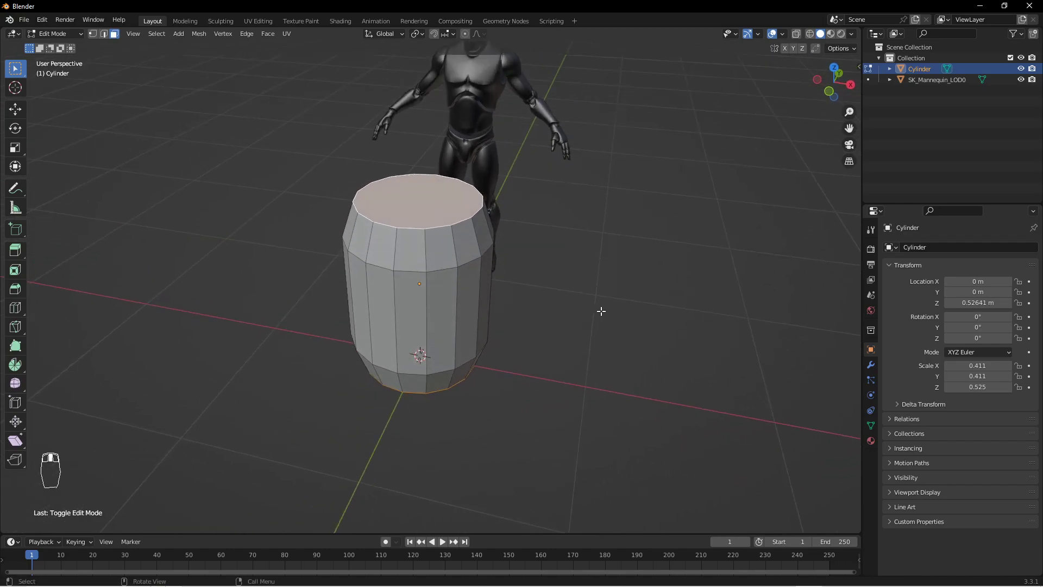
key(i)
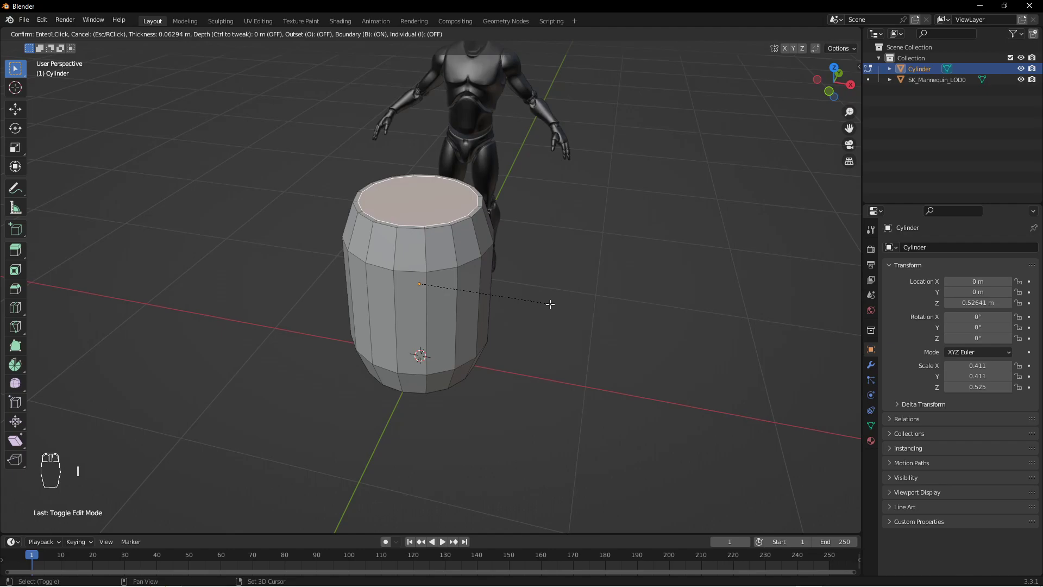
click(552, 302)
Extrude the inset cap faces along their normals into the barrel with an offset of about -0.0674 m.
middle_drag(553, 303, 483, 330)
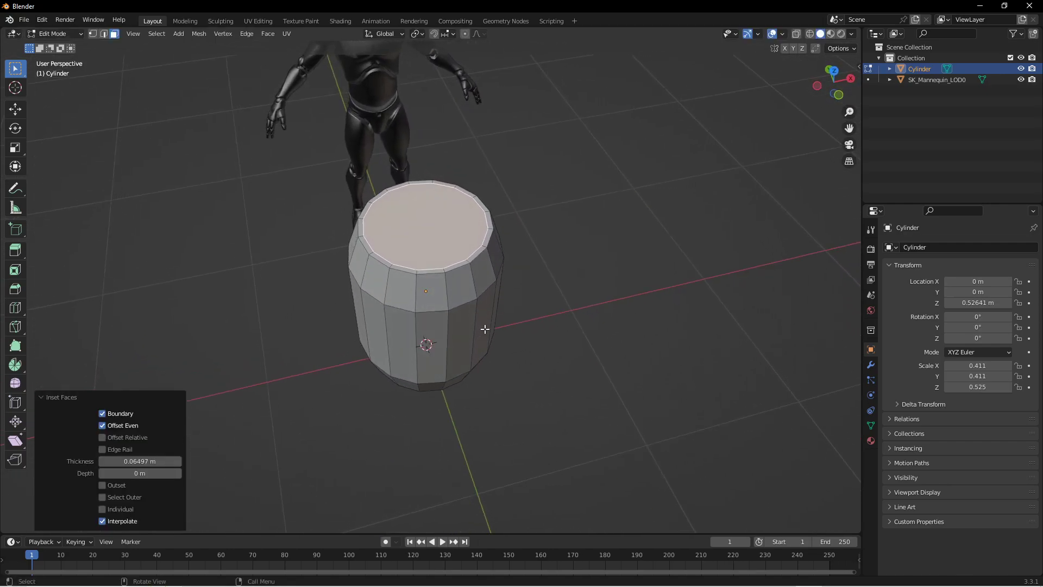
scroll(466, 271, up, 2)
shift+middle_drag(525, 274, 474, 241)
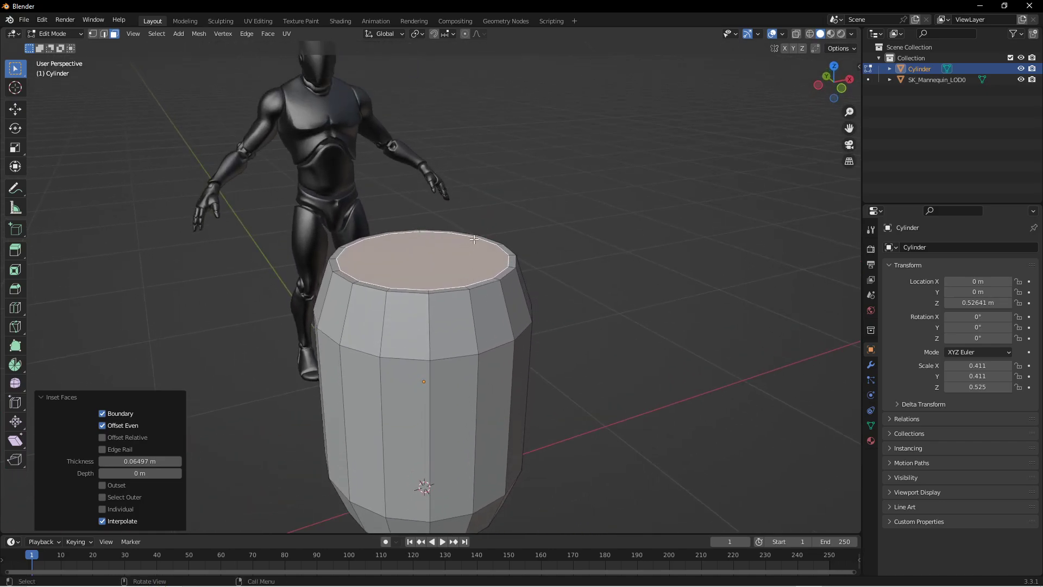
middle_drag(472, 256, 553, 255)
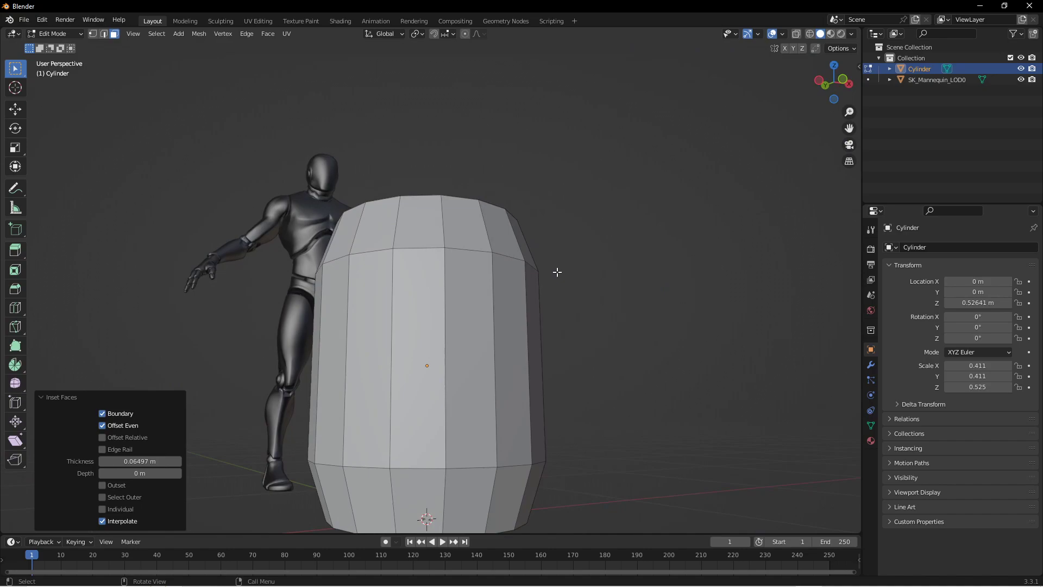
middle_drag(570, 268, 578, 317)
key(alt+e)
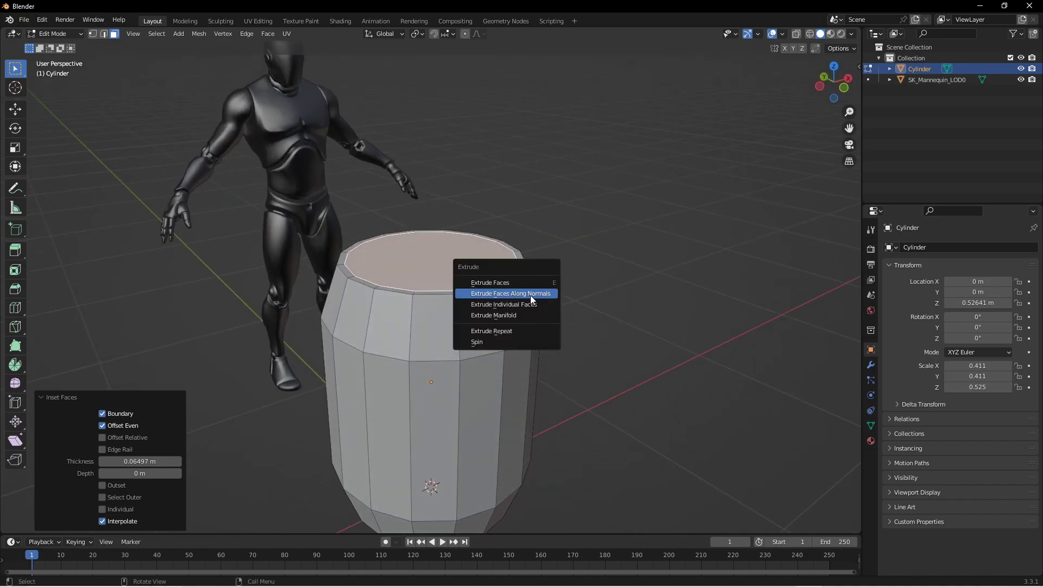
click(531, 293)
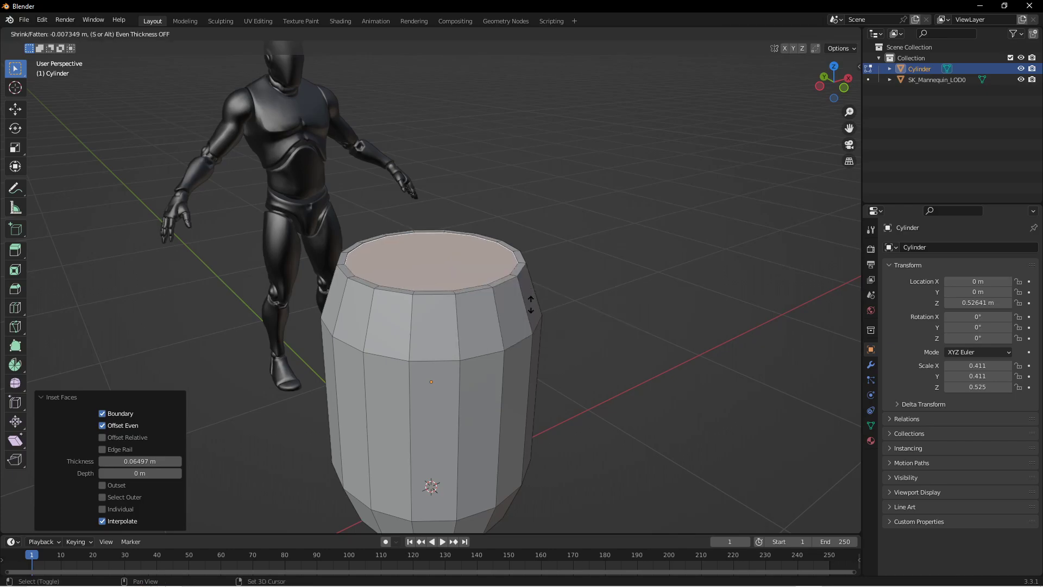
click(524, 379)
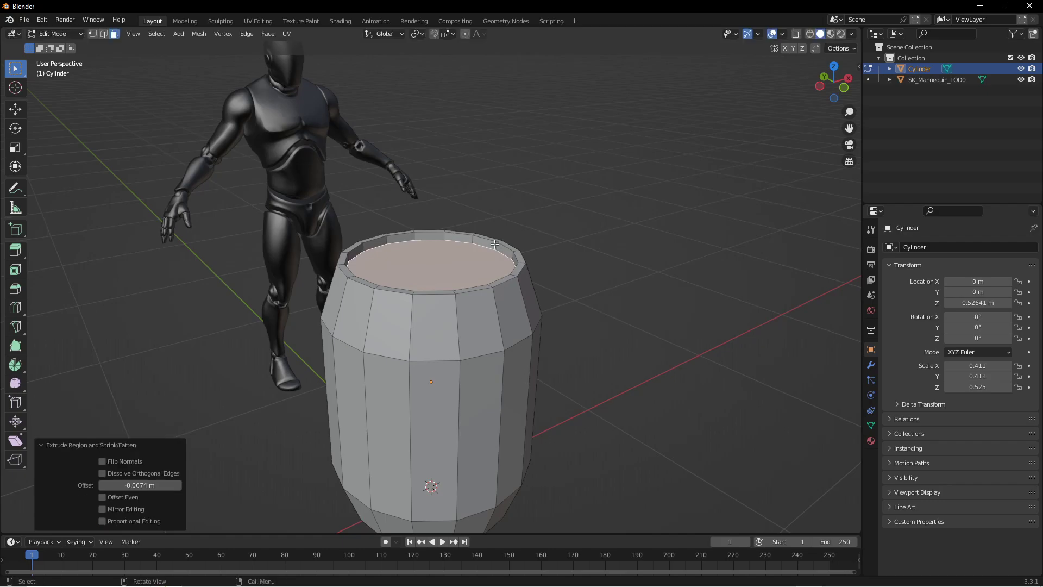
middle_drag(552, 386, 589, 357)
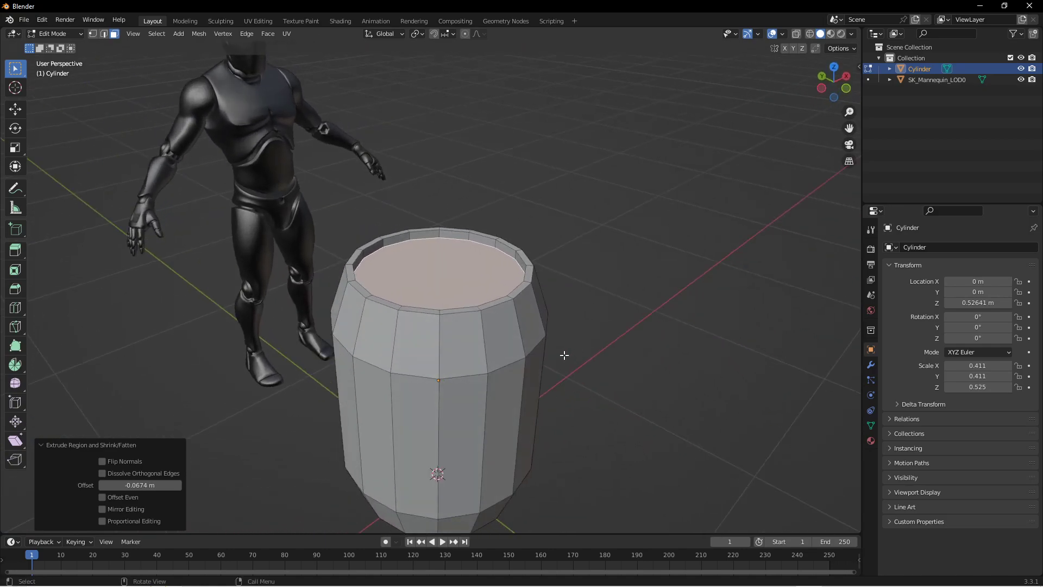
Select the upper and lower horizontal edge loops around the barrel's side in edge select mode.
key(Tab)
middle_drag(575, 377, 538, 345)
key(Tab)
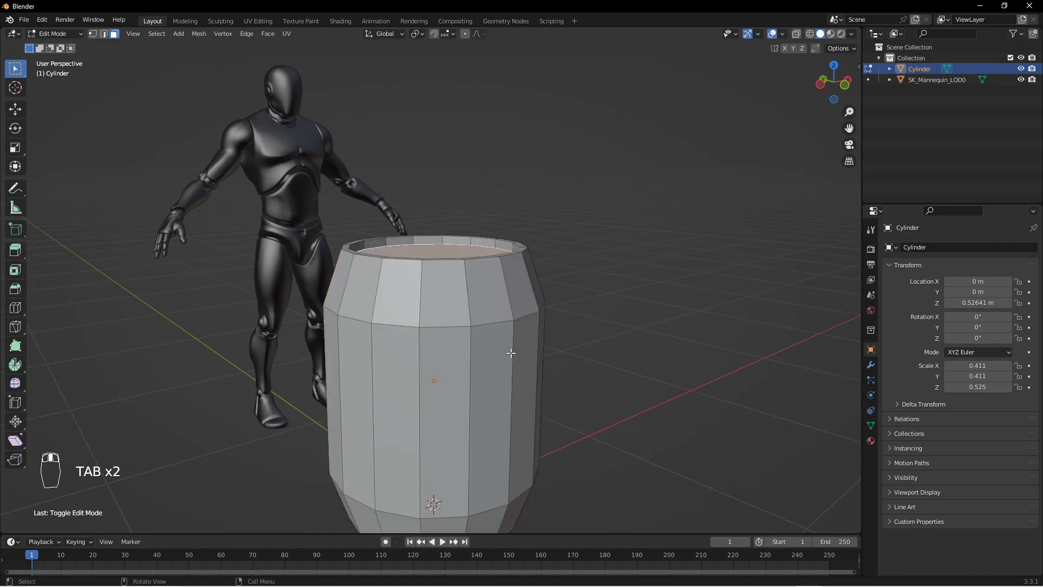
key(2)
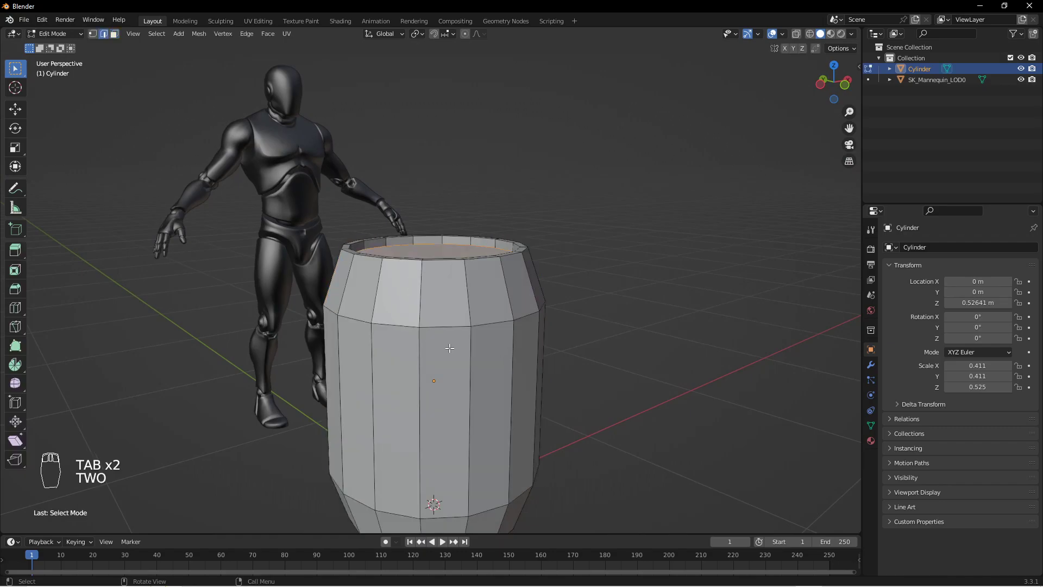
middle_drag(479, 373, 483, 317)
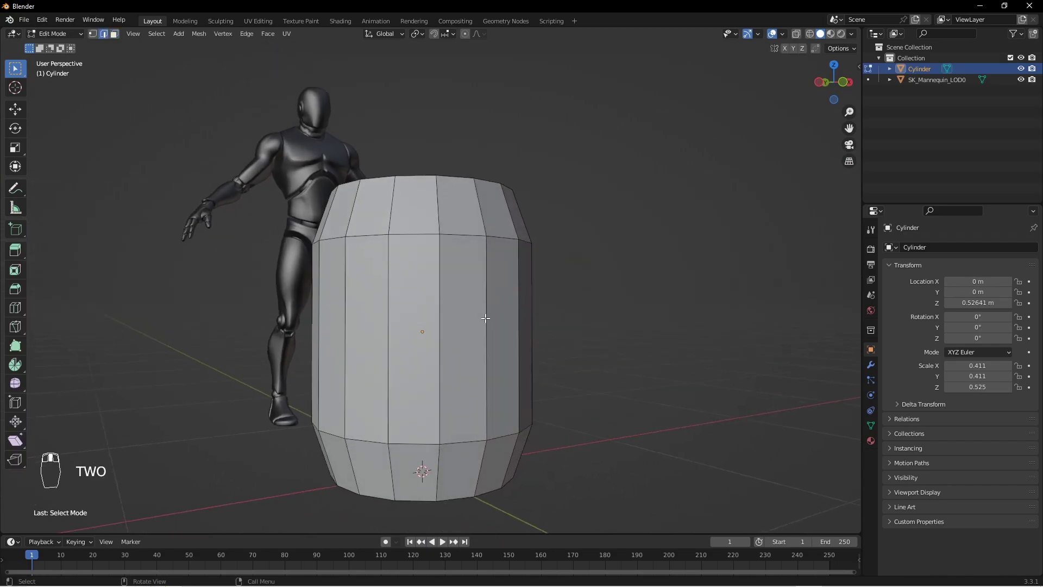
alt+click(418, 238)
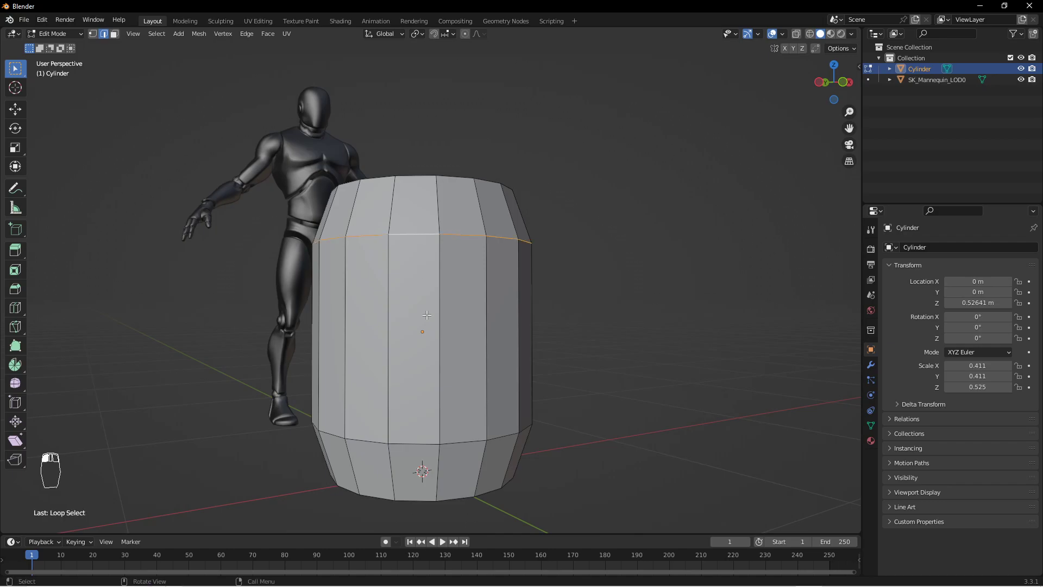
alt+shift+click(418, 444)
middle_drag(576, 294, 532, 296)
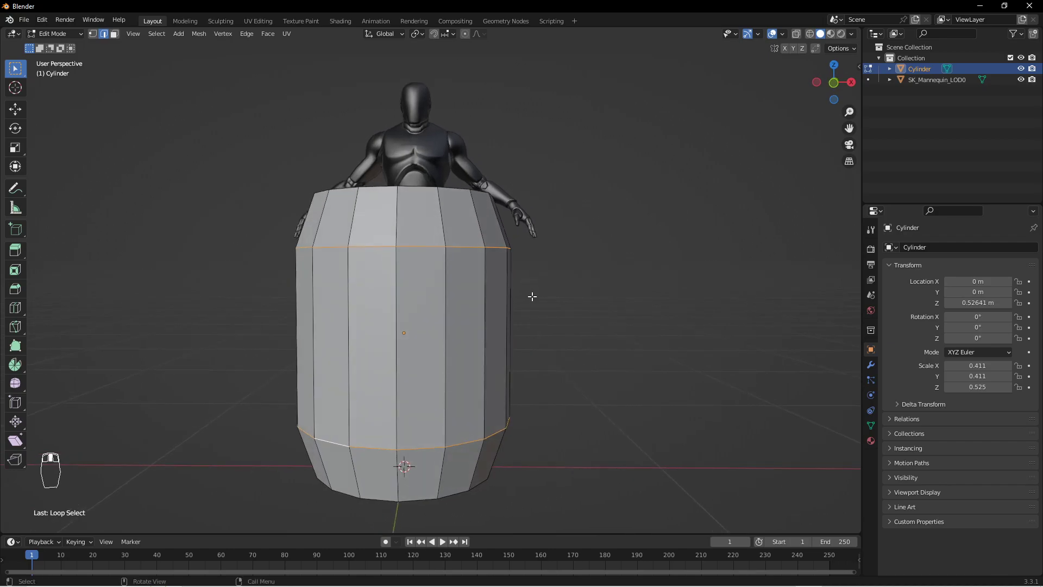
Apply the barrel object's scale in Object Mode and return to editing its mesh.
key(Tab)
key(ctrl+a)
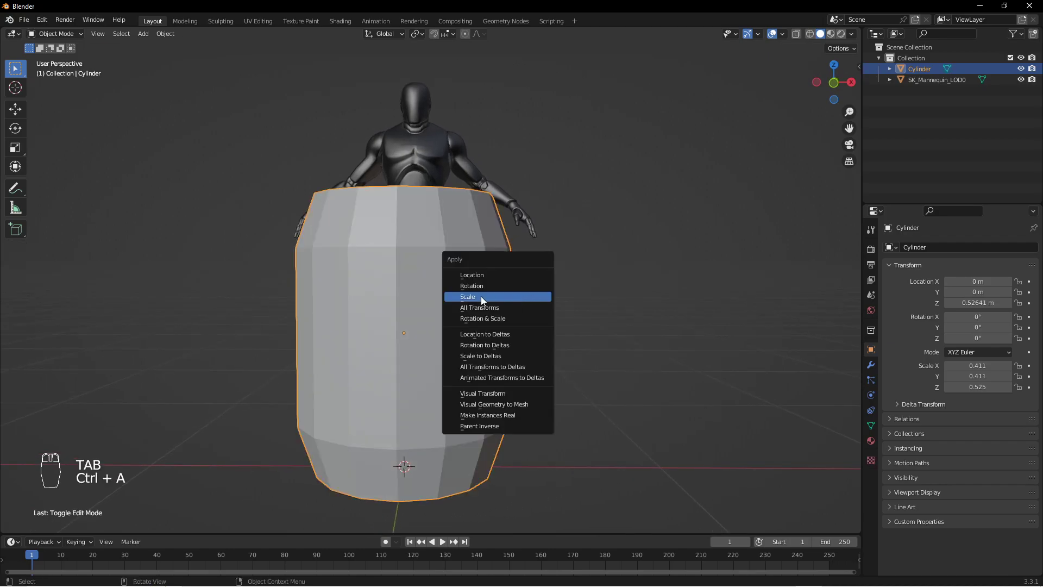
click(471, 297)
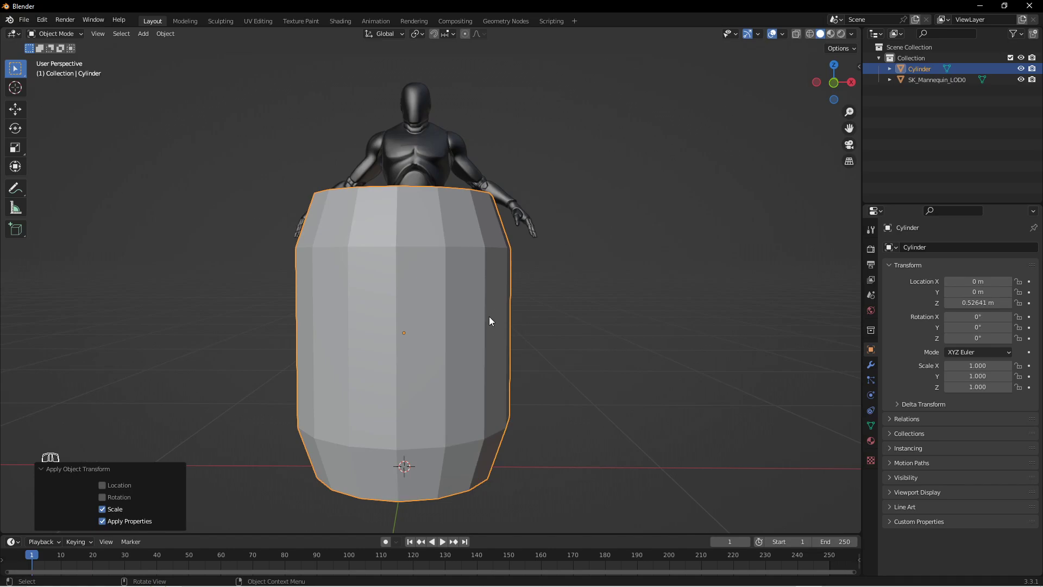
key(ctrl+a)
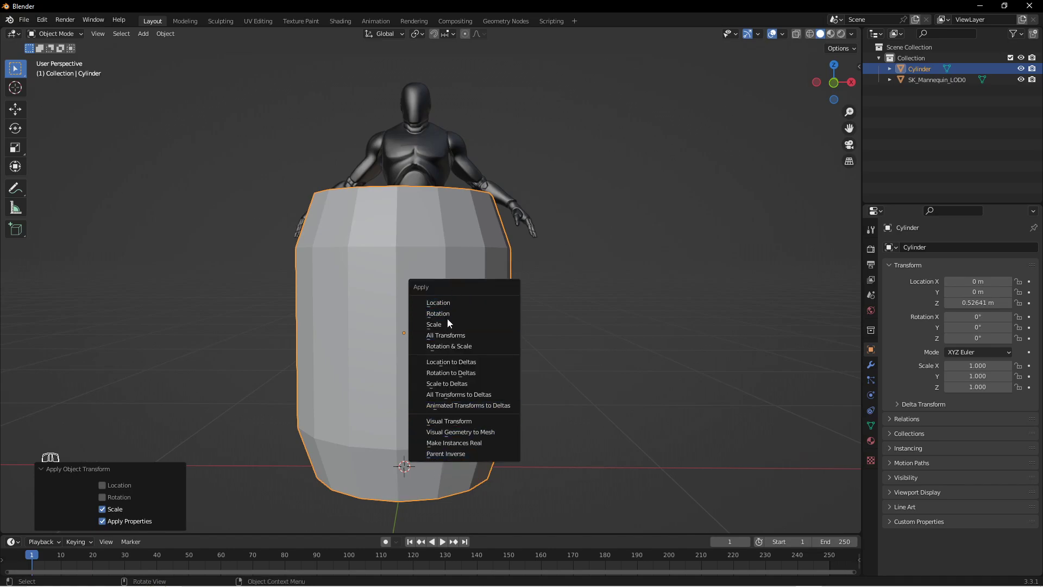
key(Tab)
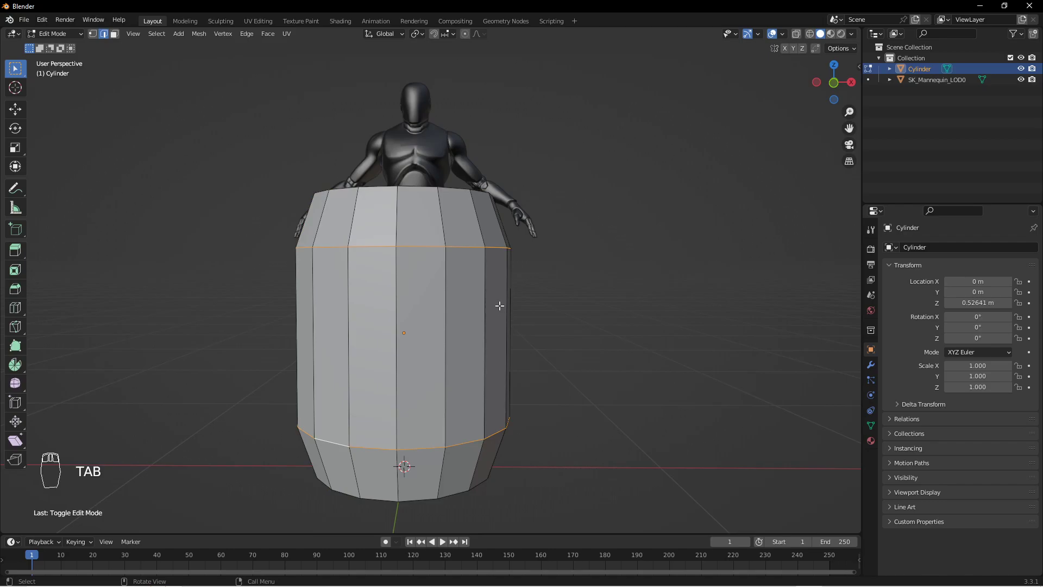
Bevel the two selected horizontal edge loops with a width of about 0.0428 m to form upper and lower face bands.
middle_drag(500, 306, 532, 306)
key(ctrl+b)
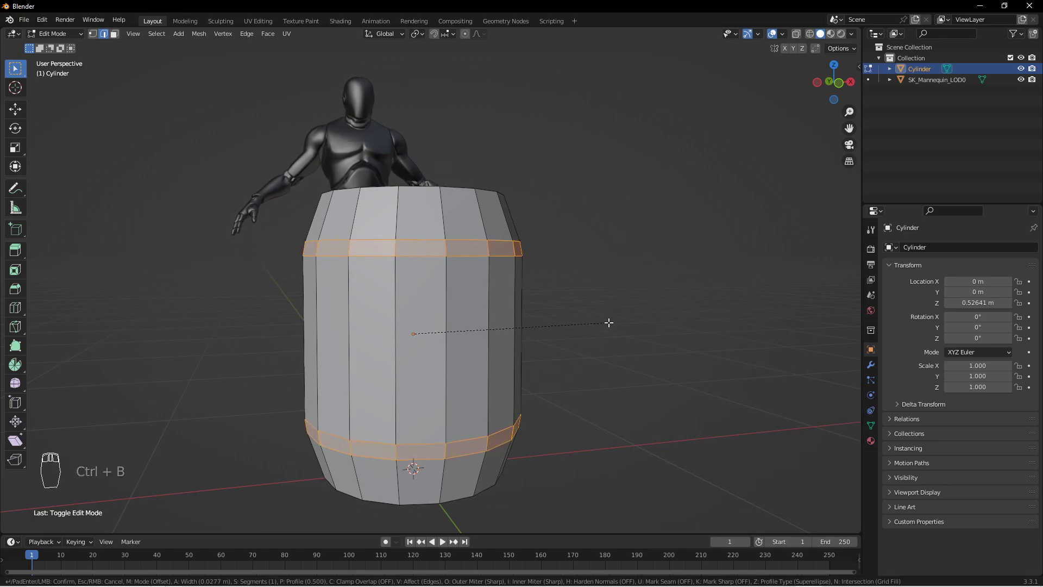
click(648, 329)
Duplicate both face bands in place, separate the copy by selection into its own object, and return to Object Mode.
middle_drag(560, 296, 532, 312)
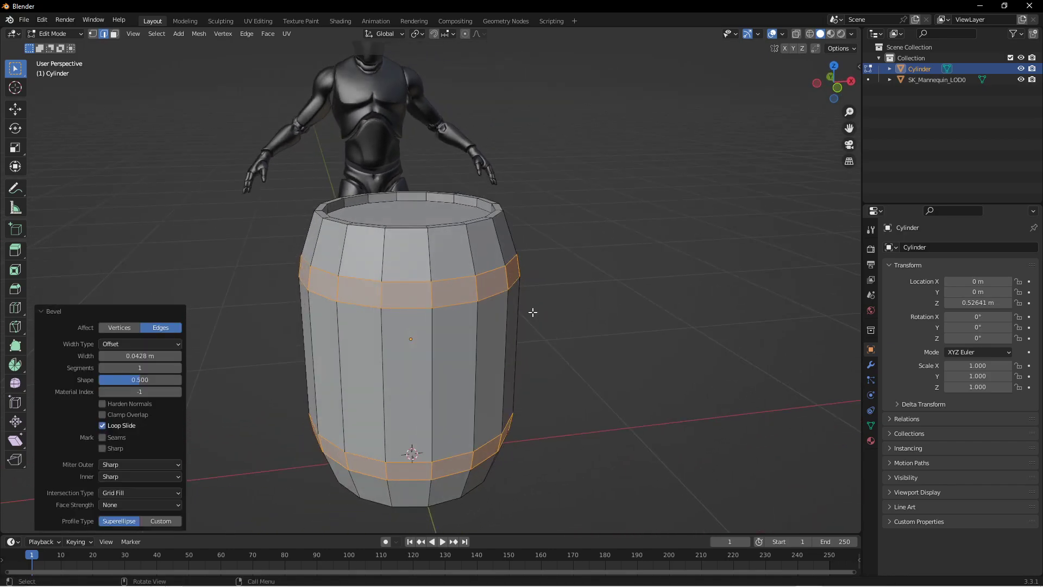
key(shift+d)
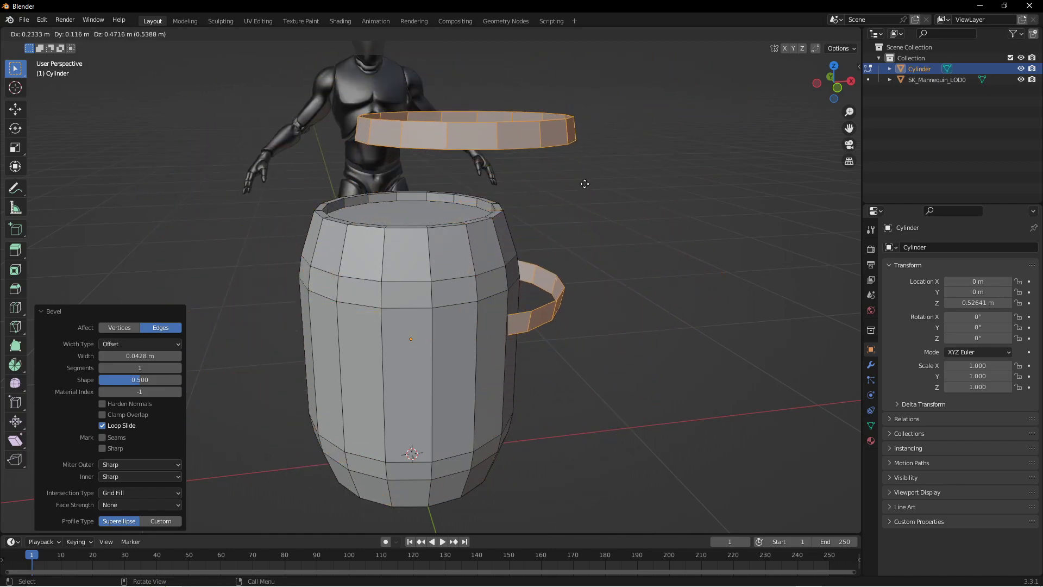
key(Escape)
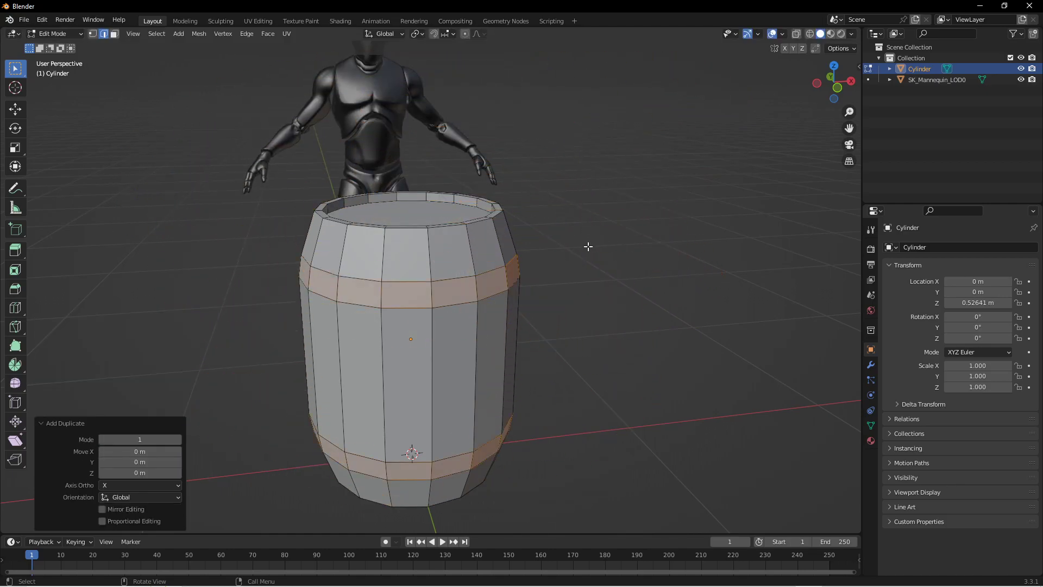
key(p)
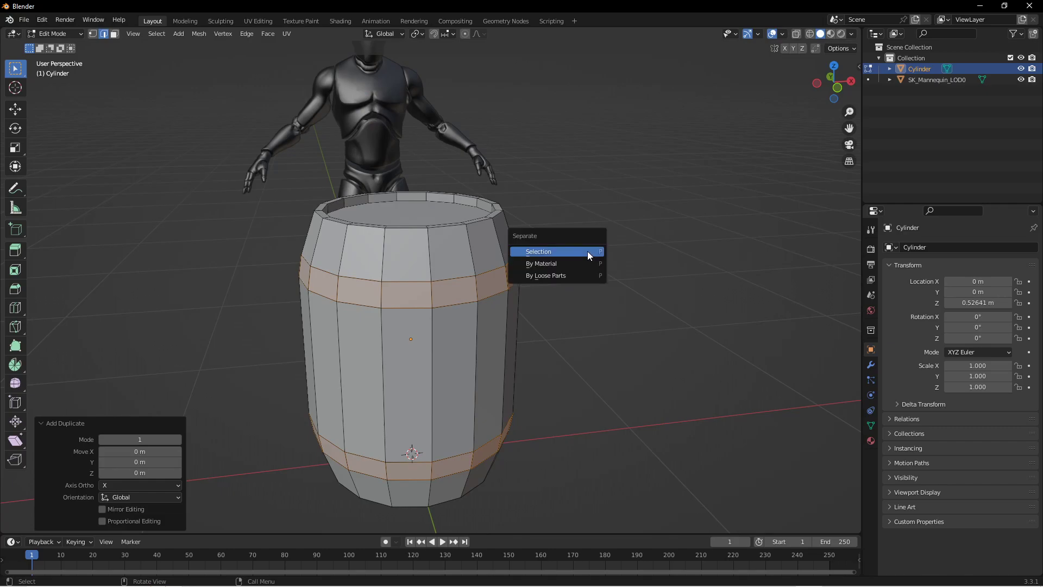
click(565, 251)
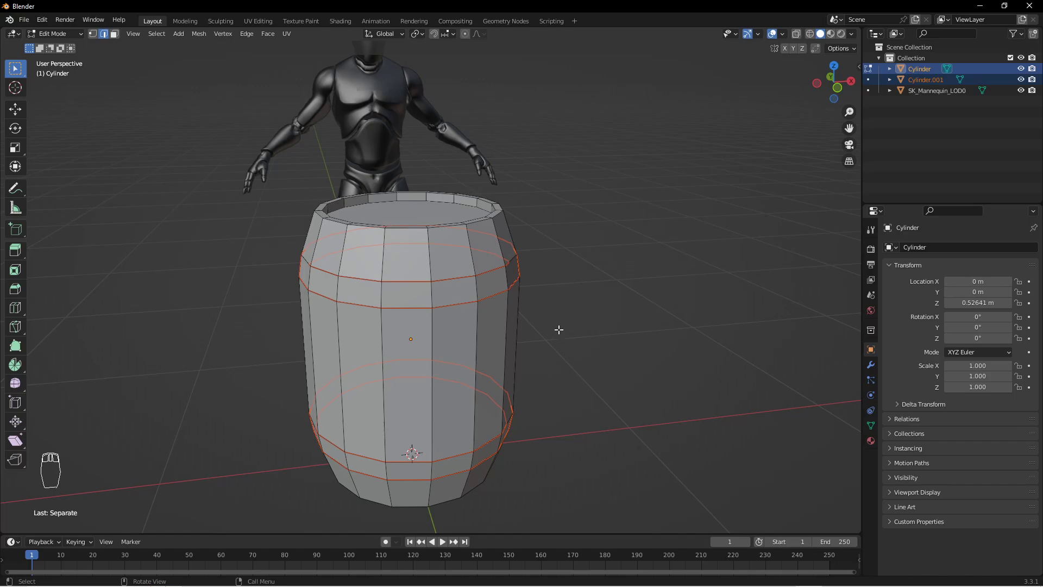
key(Tab)
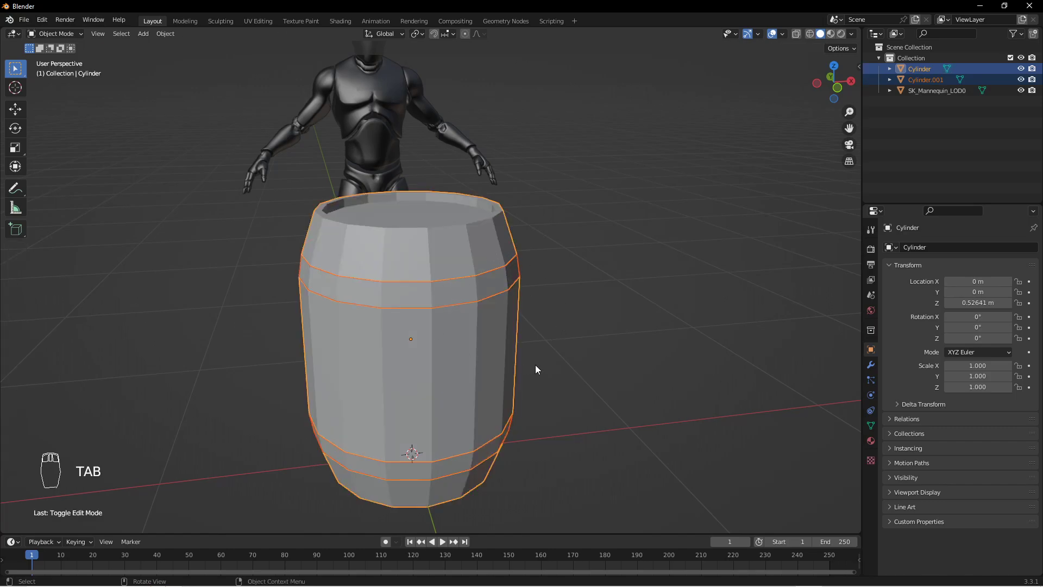
Select the separated bands object and hide it.
click(449, 319)
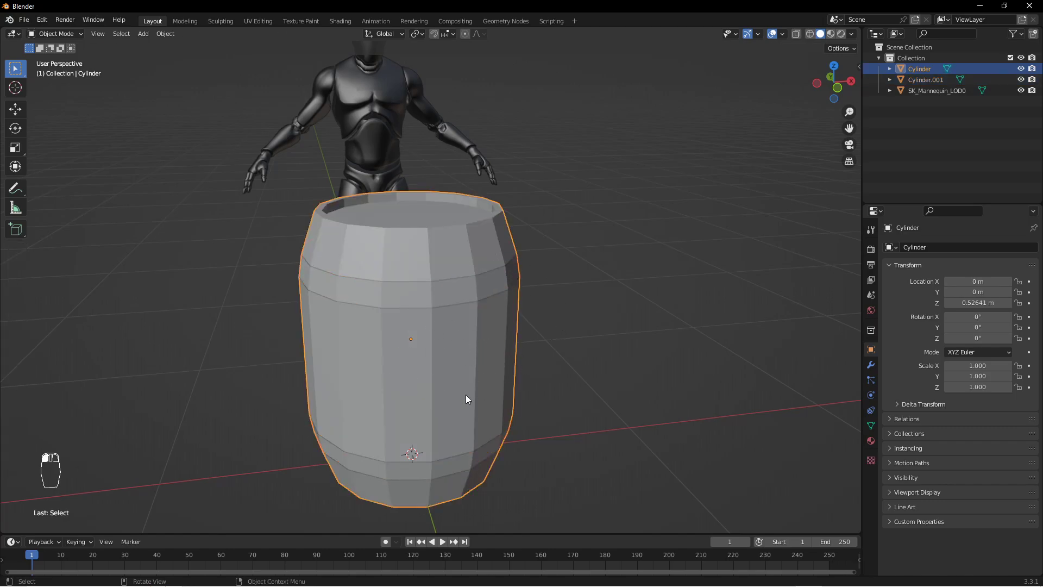
click(474, 295)
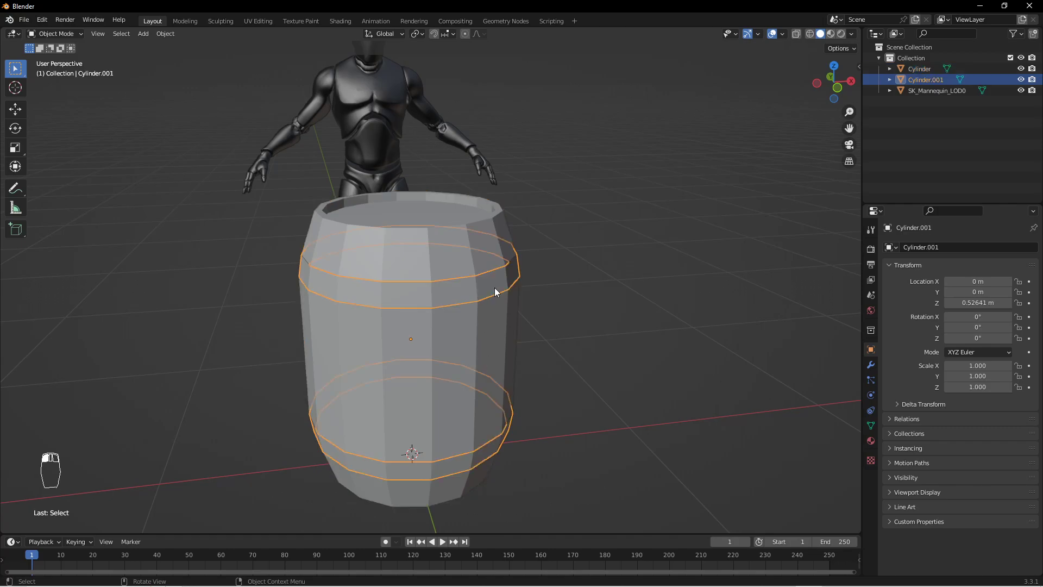
key(h)
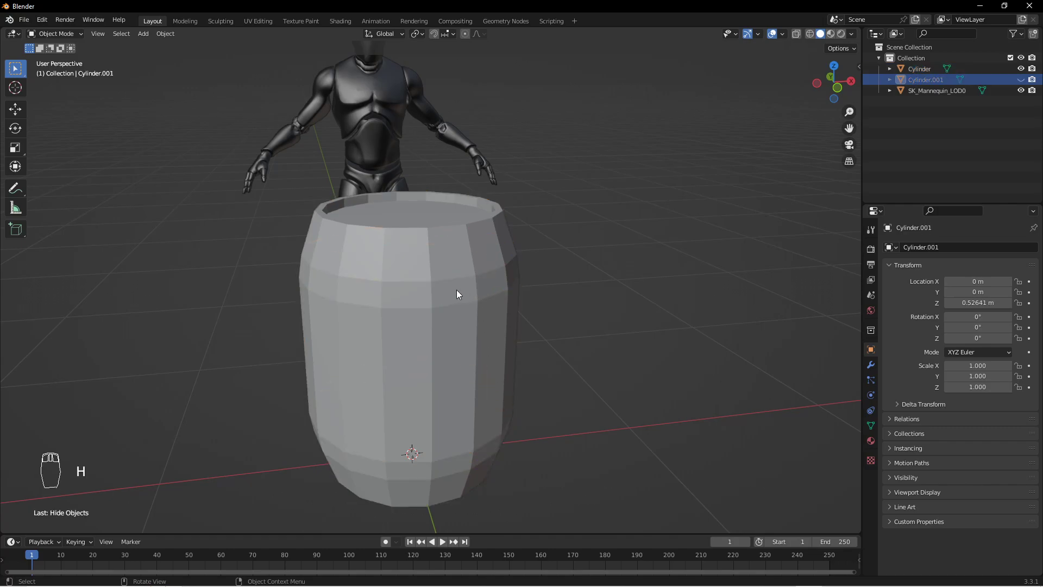
Select all the vertical edge loops around the barrel's side in edge select mode.
click(451, 336)
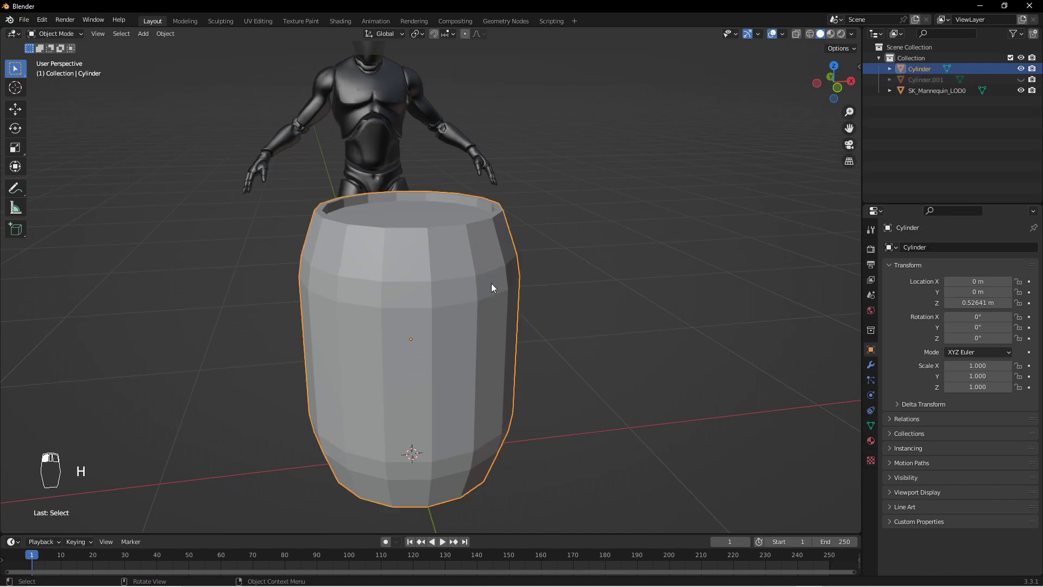
key(Tab)
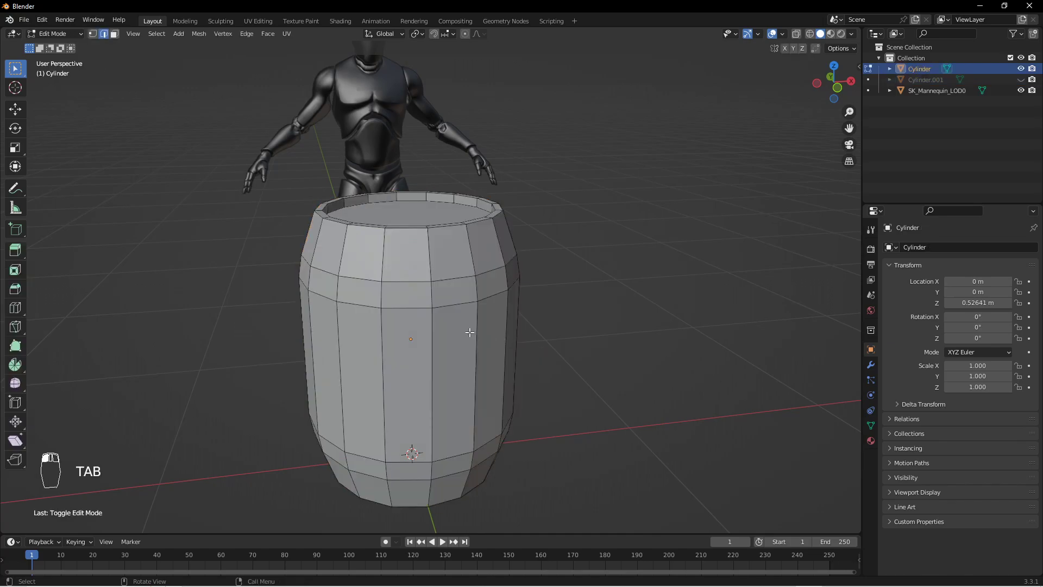
key(2)
alt+click(430, 264)
middle_drag(531, 312, 355, 270)
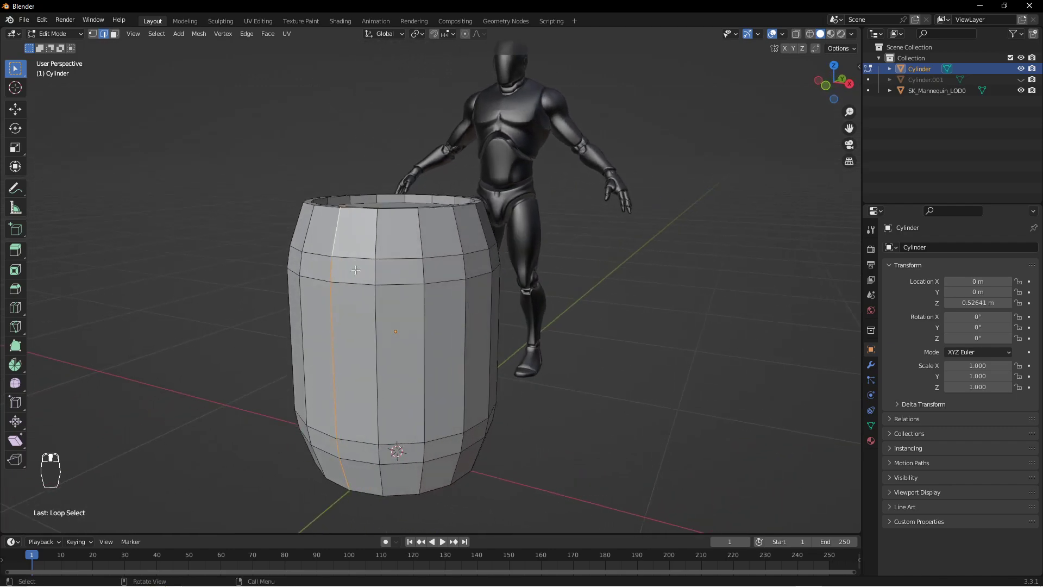
alt+shift+click(420, 246)
mouse_move(421, 245)
middle_down()
mouse_move(402, 239)
mouse_move(410, 231)
middle_up()
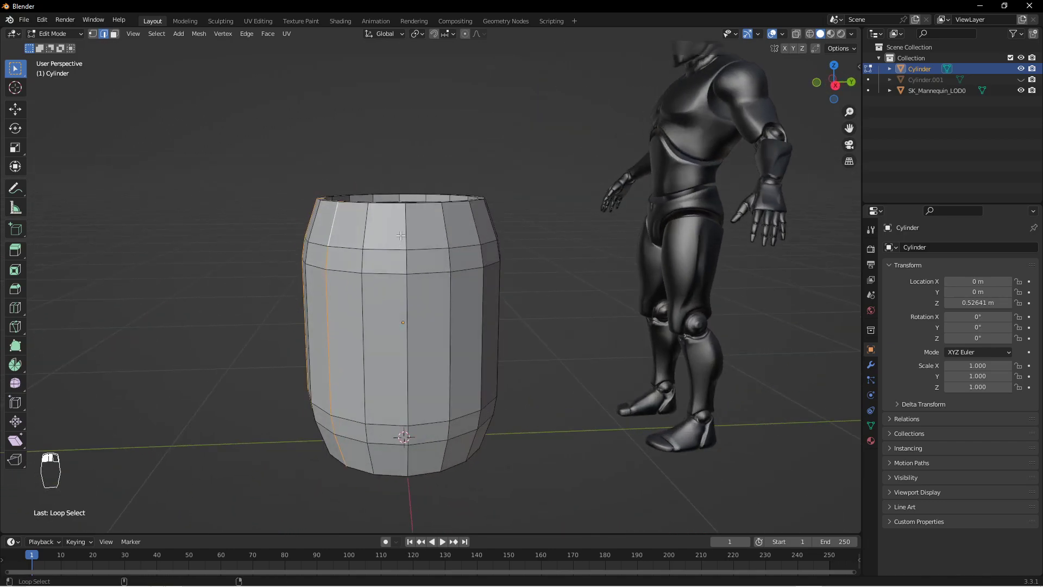
alt+shift+click(476, 228)
middle_drag(560, 213, 474, 230)
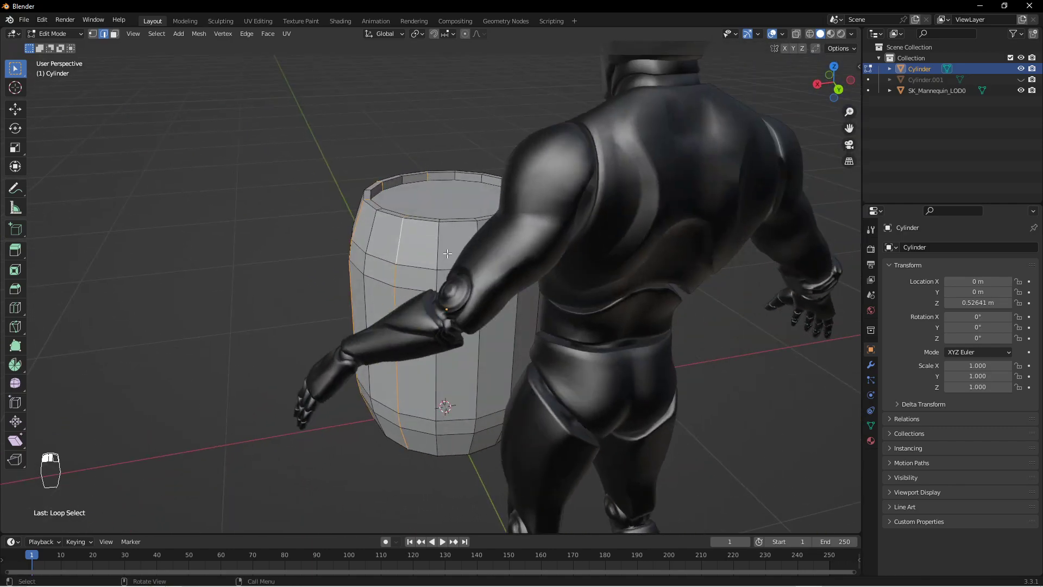
alt+shift+click(473, 230)
middle_drag(548, 239, 486, 239)
alt+shift+click(486, 248)
alt+shift+click(488, 254)
middle_drag(554, 263, 434, 244)
alt+shift+click(465, 267)
alt+shift+click(405, 261)
alt+shift+click(474, 250)
alt+shift+click(468, 243)
middle_drag(519, 240, 424, 239)
alt+shift+click(473, 251)
middle_drag(520, 252, 430, 259)
alt+shift+click(440, 275)
alt+shift+click(524, 274)
Bevel the selected vertical edge loops with a width of about 0.008 m to form narrow strips between the planks.
middle_drag(525, 273, 549, 247)
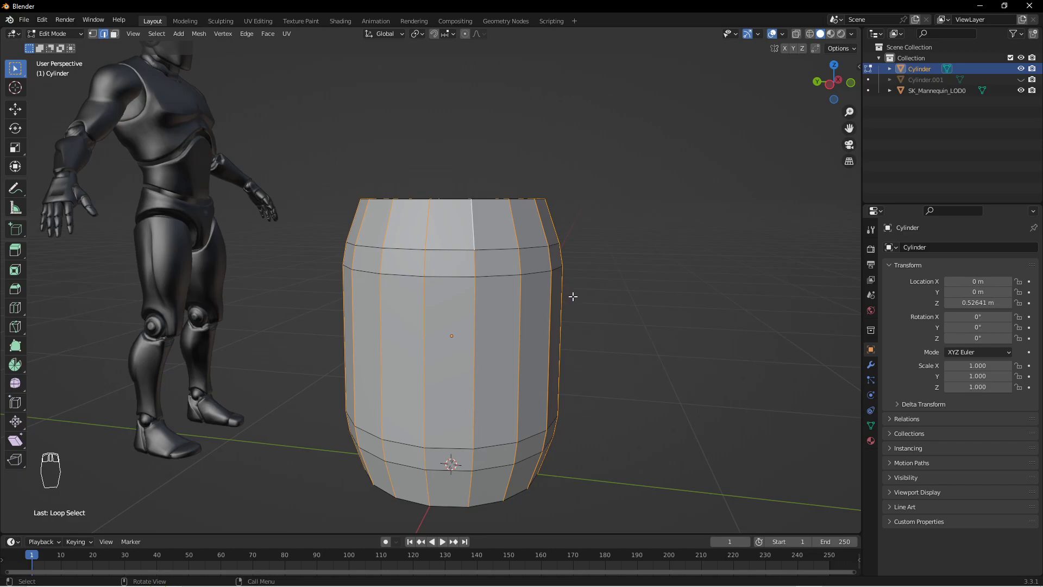
key(ctrl+b)
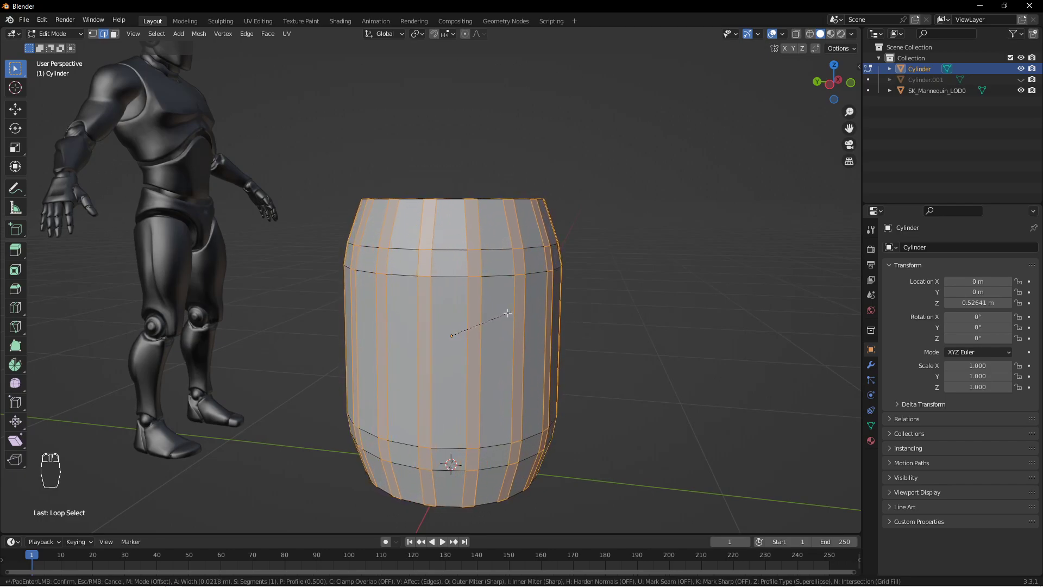
click(477, 325)
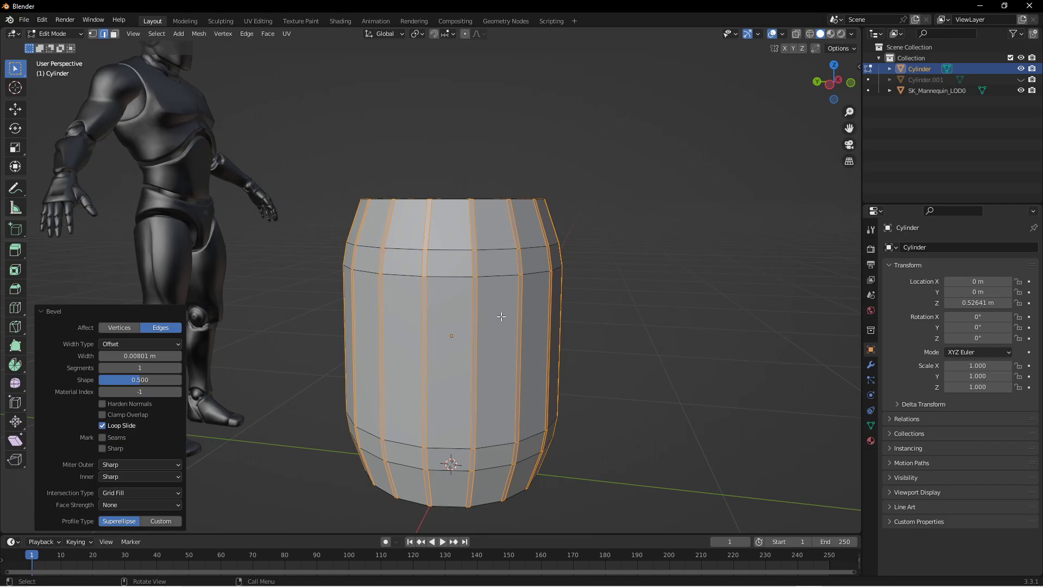
Extrude the narrow strips inward along their normals with an offset of about -0.01 m, then leave Edit Mode.
middle_drag(505, 307, 492, 336)
key(alt+e)
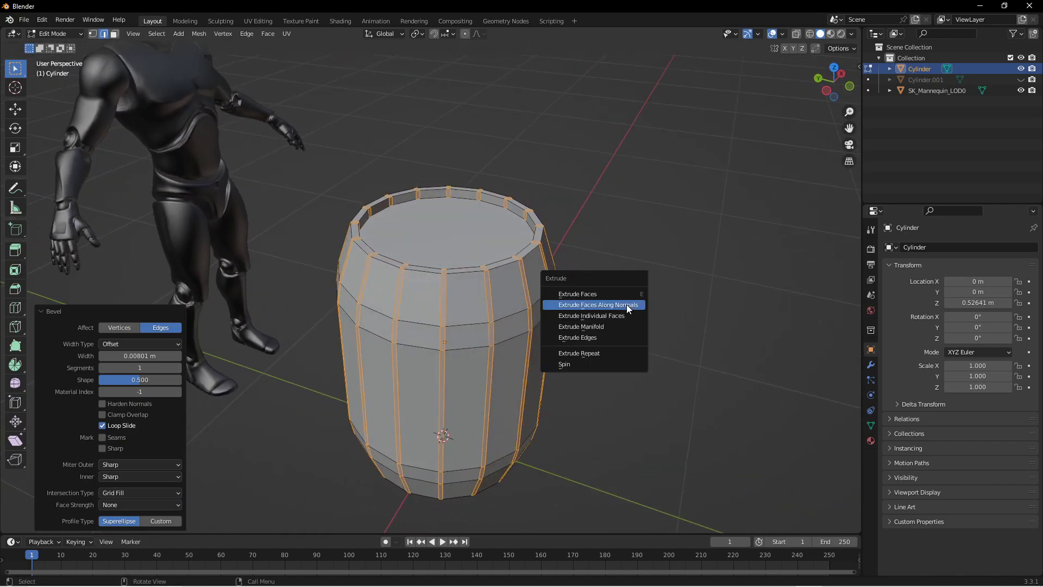
click(627, 304)
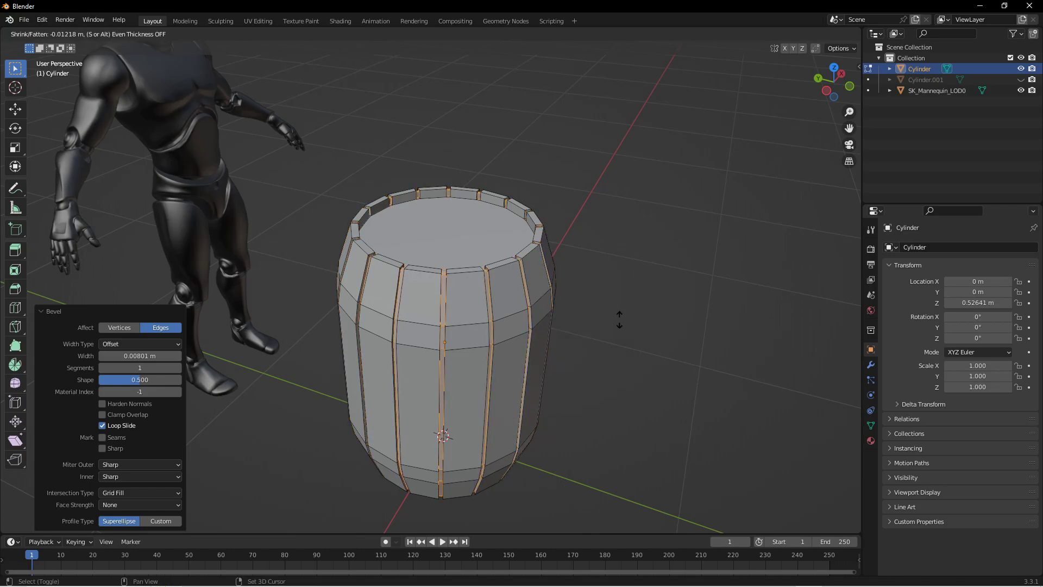
click(620, 317)
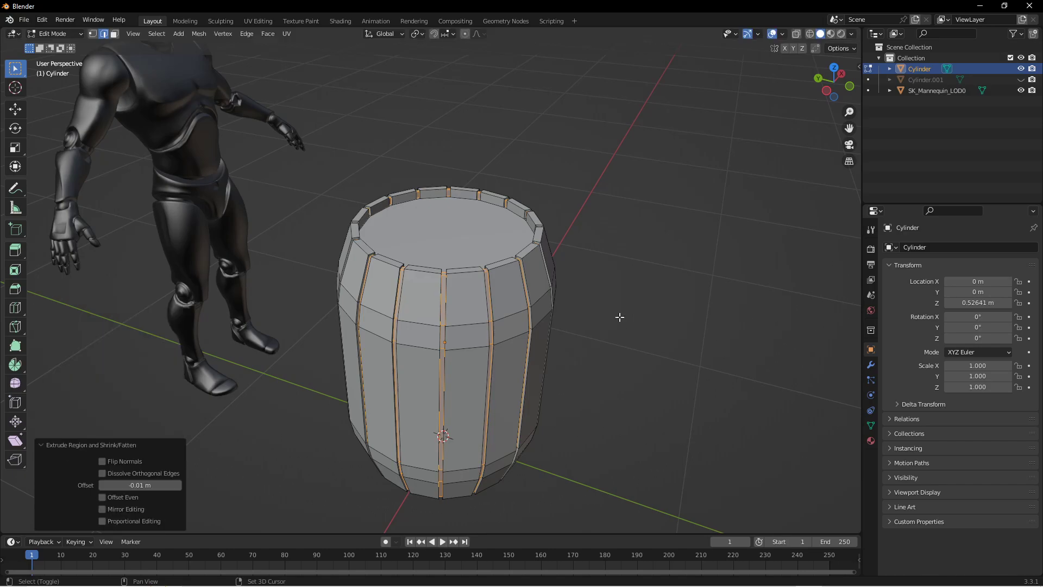
key(Tab)
Unhide the separated bands object around the barrel.
middle_drag(619, 317, 601, 299)
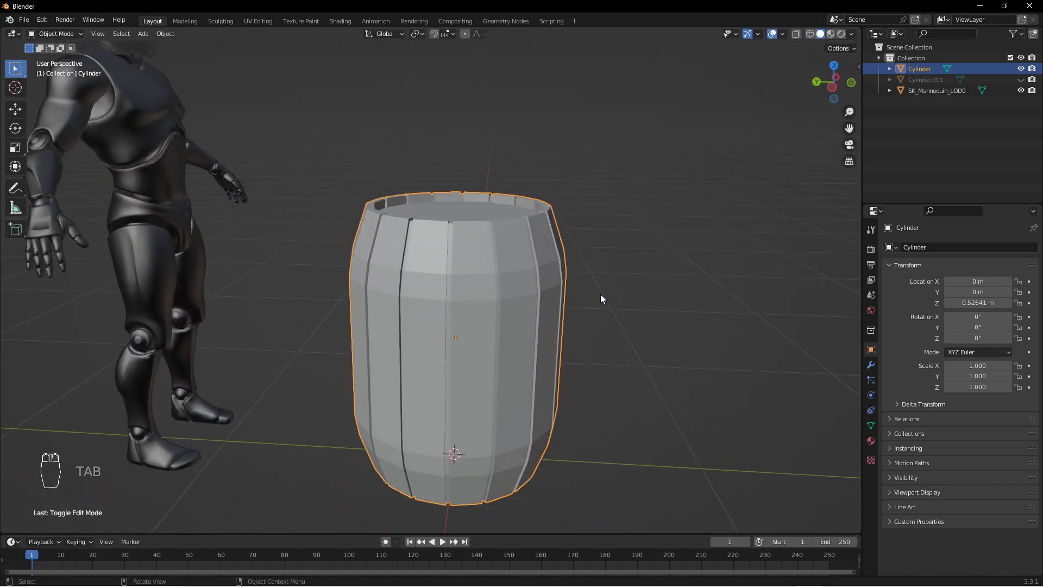
key(alt+h)
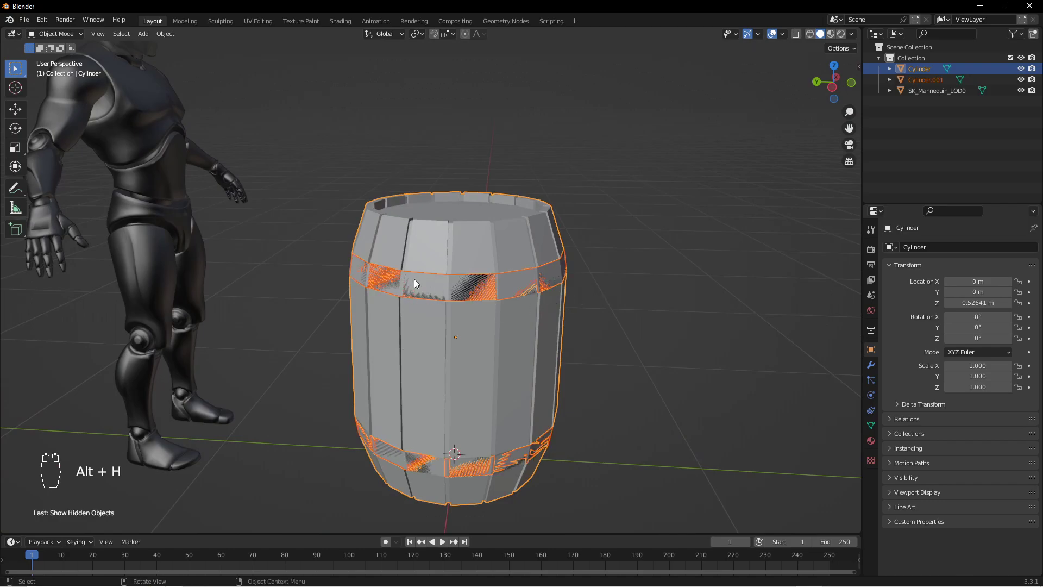
click(486, 337)
key(Tab)
key(Tab)
Add a Solidify modifier to the bands object.
click(469, 293)
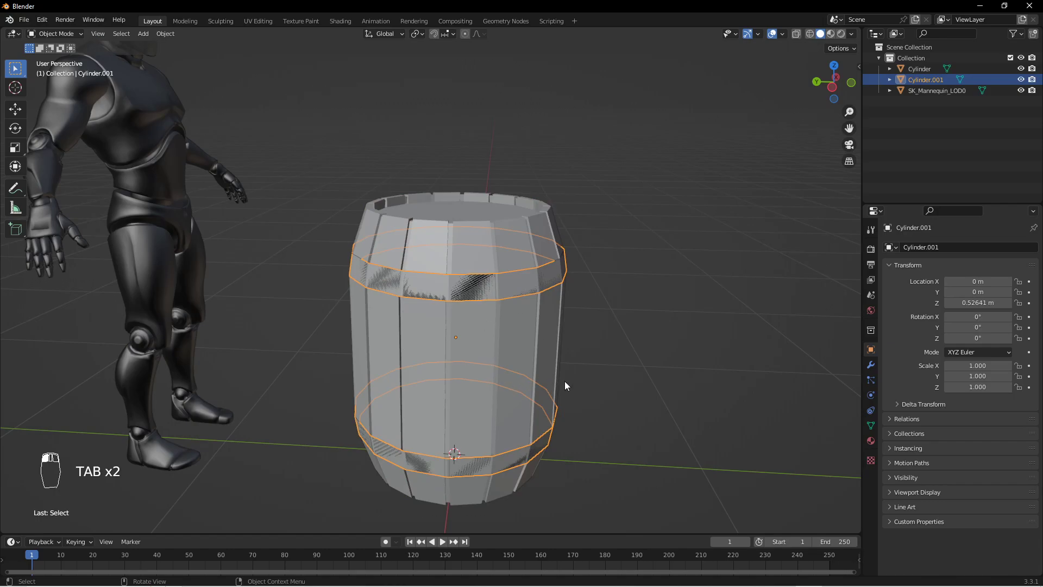
click(872, 365)
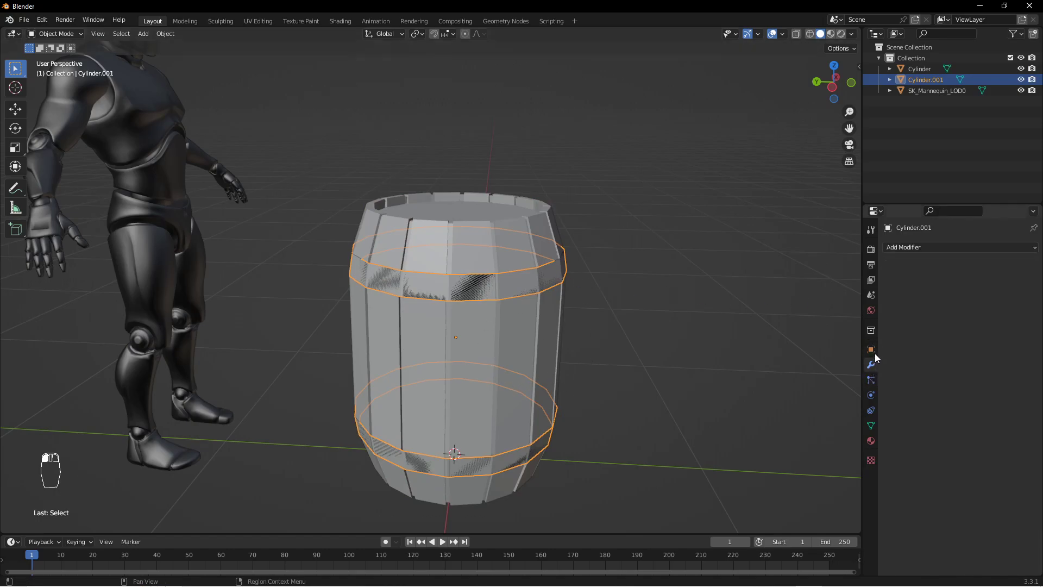
click(915, 248)
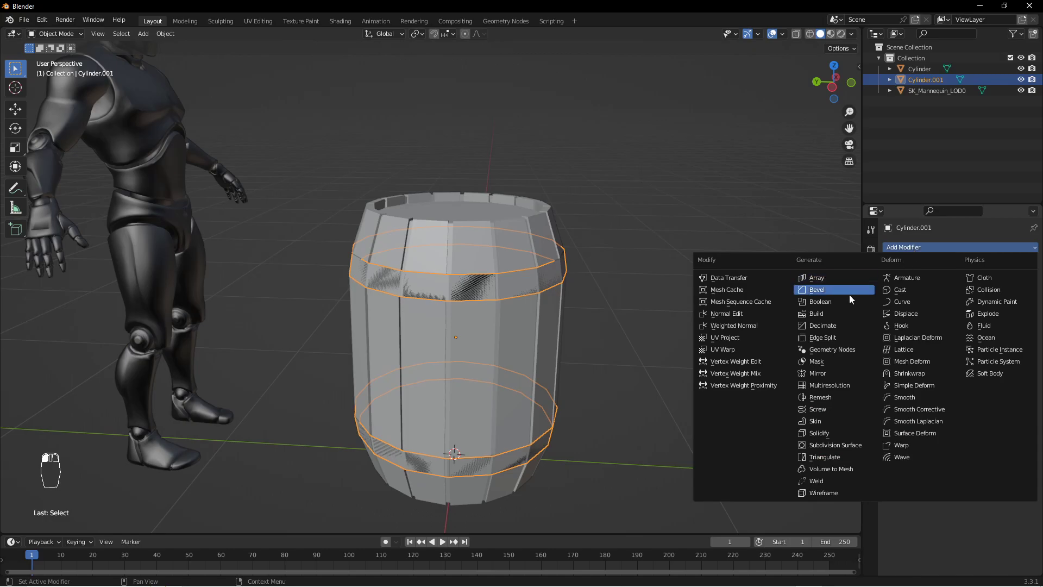
click(822, 433)
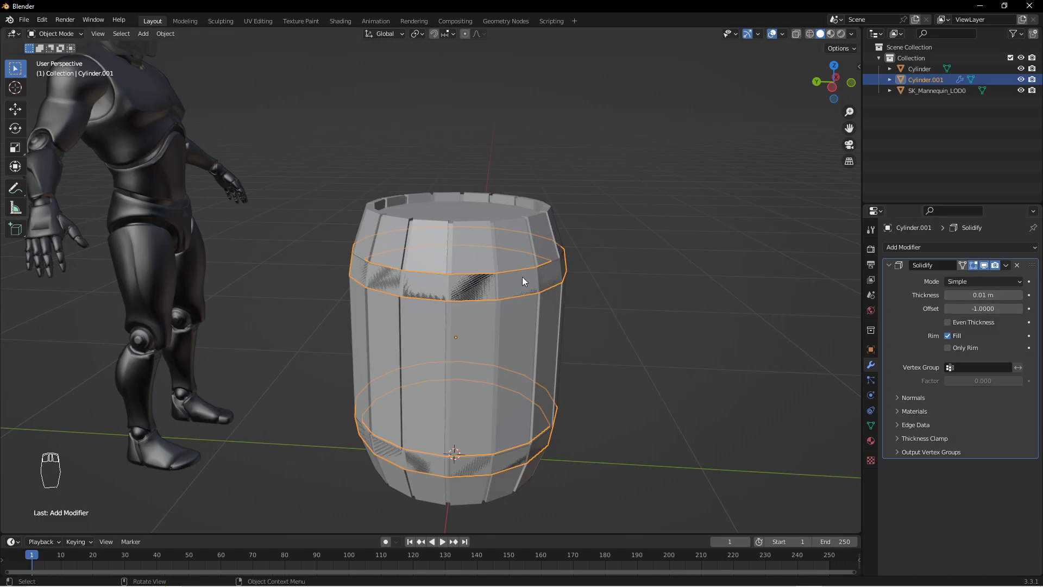
Try a Solidify thickness of 0.07 m on the bands and check it with a trial move.
click(1019, 297)
click(1019, 296)
click(1019, 297)
click(1019, 297)
click(1018, 297)
click(1019, 297)
key(g)
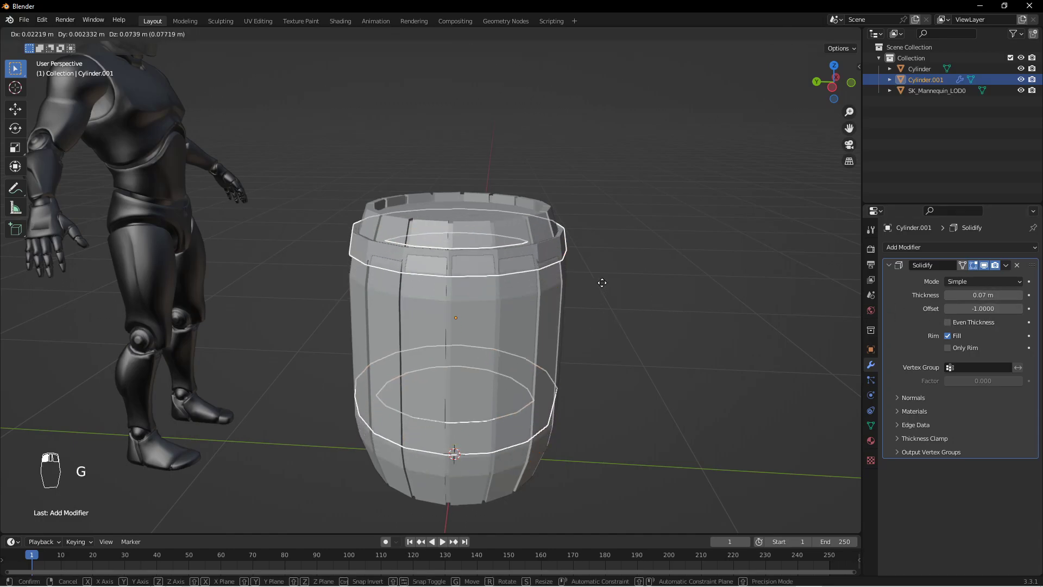
right_click(614, 93)
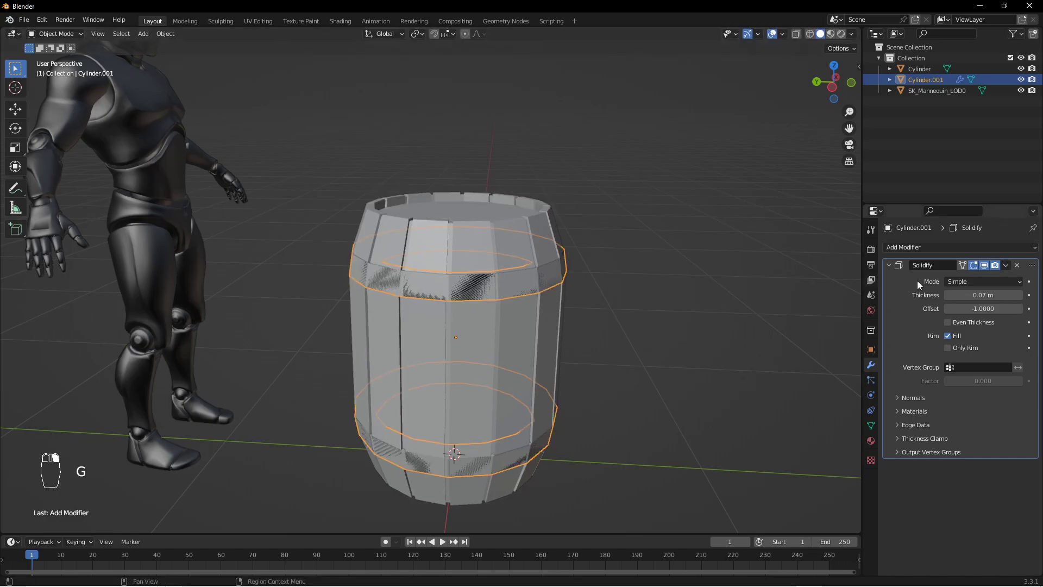
Set the bands' Solidify thickness to -0.025 m.
click(999, 297)
key(BackSpace)
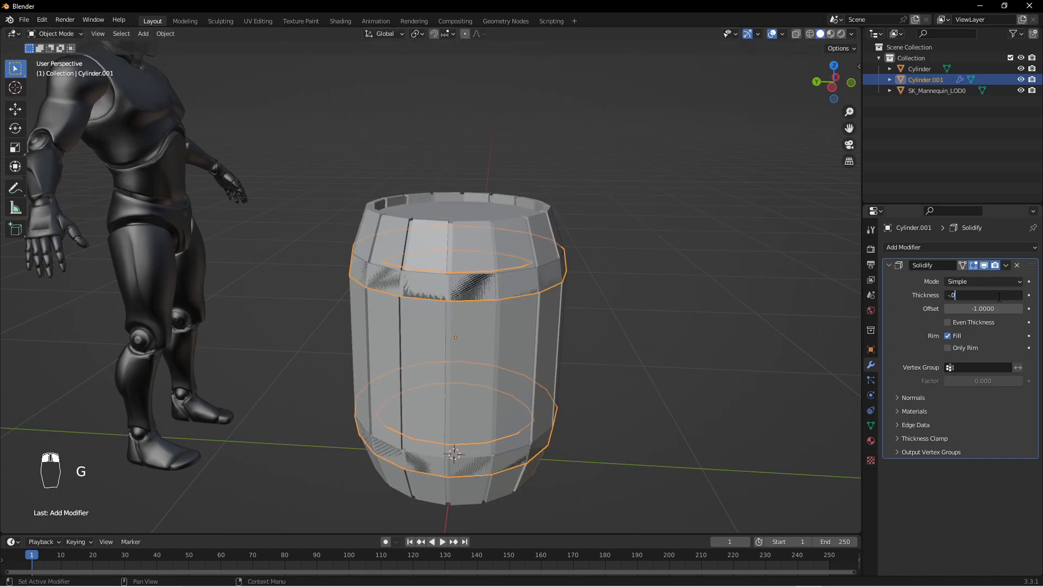
key(Return)
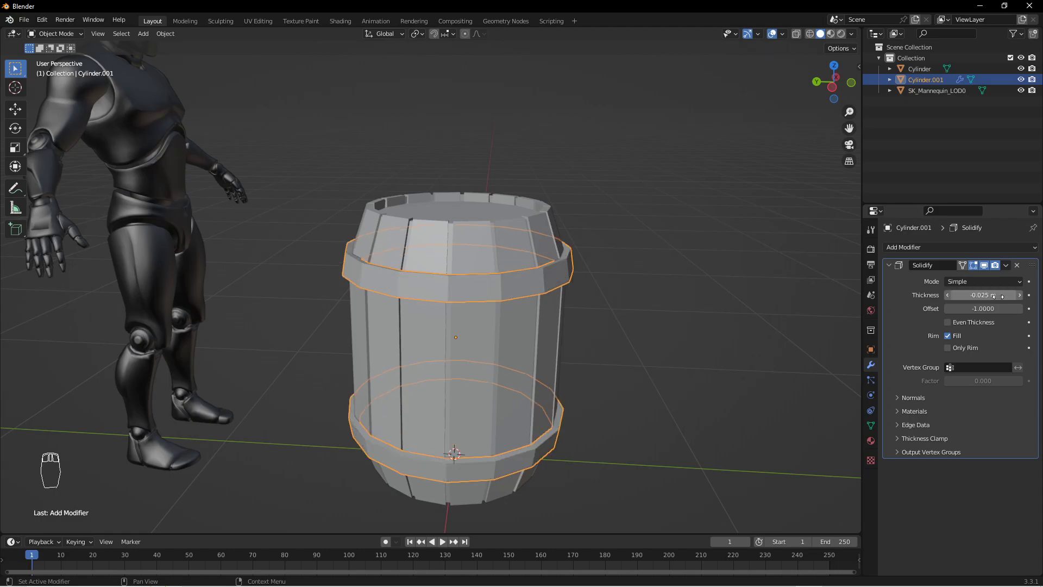
Set the bands' Solidify thickness to -0.015 m.
middle_drag(581, 290, 625, 313)
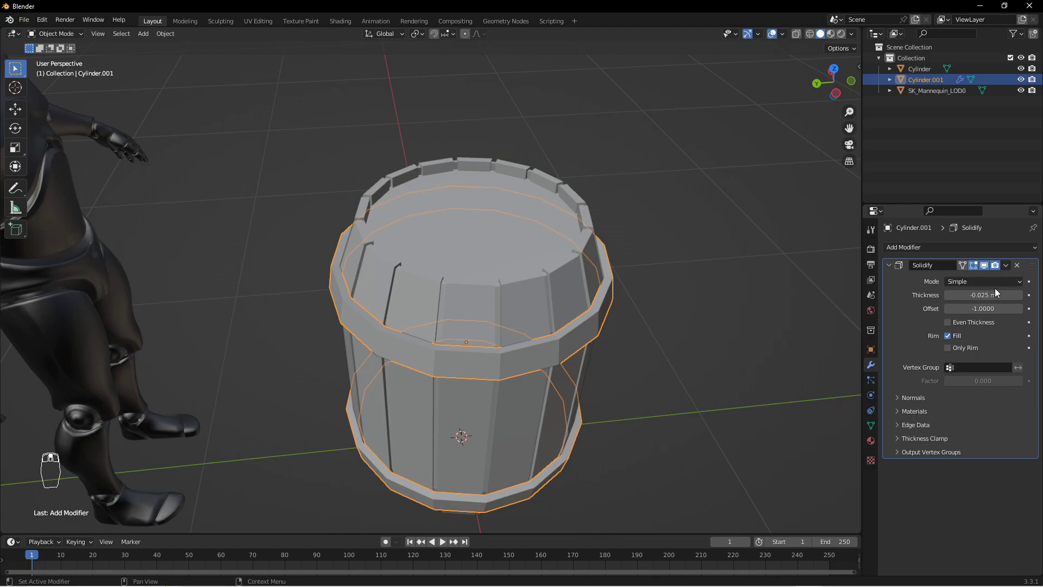
click(996, 295)
key(BackSpace)
key(Return)
middle_drag(662, 259, 605, 281)
key(Tab)
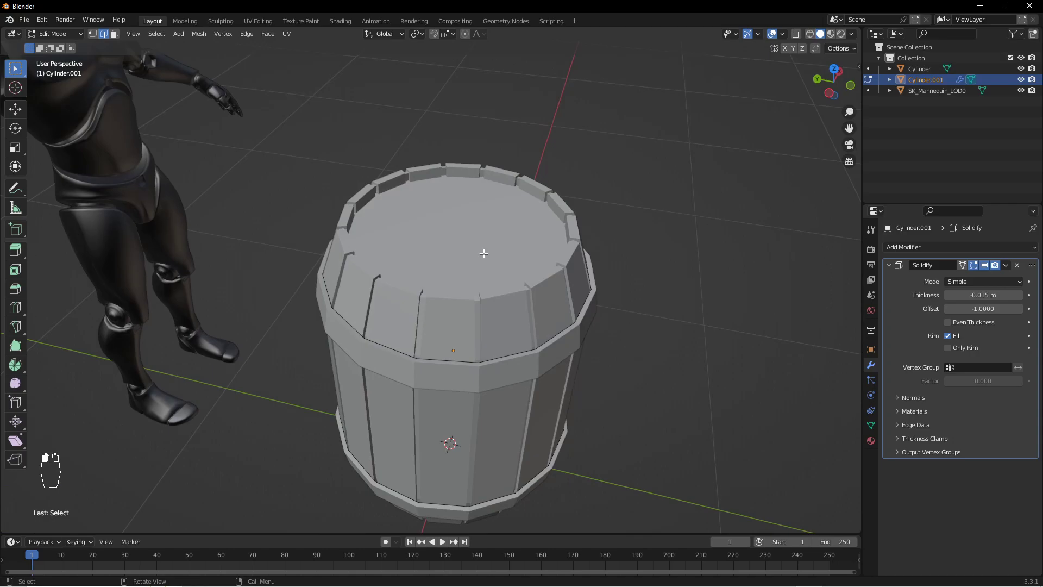
key(Tab)
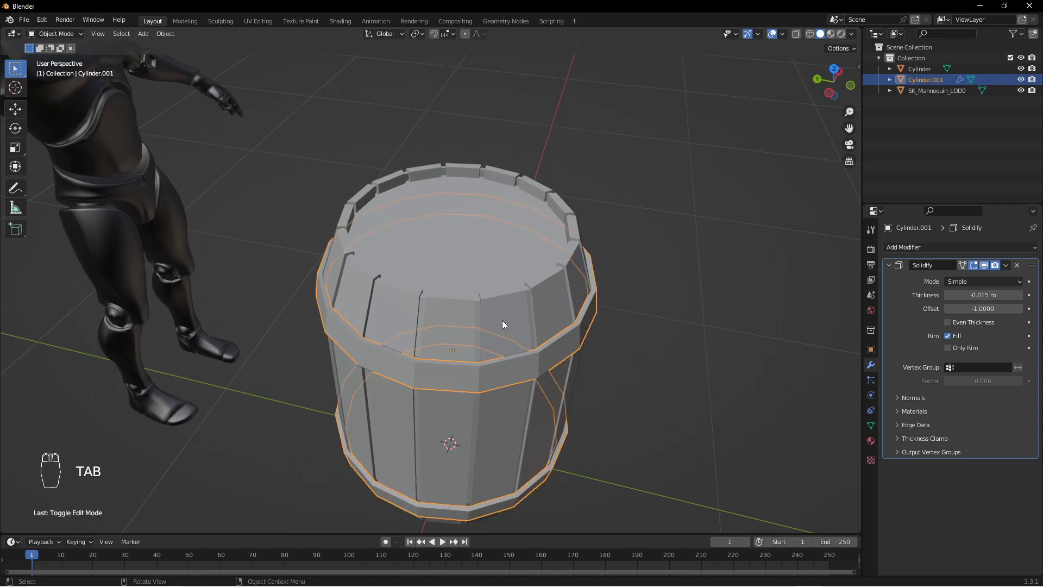
Duplicate the barrel's top cap face and raise the copy about 0.364 m straight up along Z.
click(414, 323)
key(Tab)
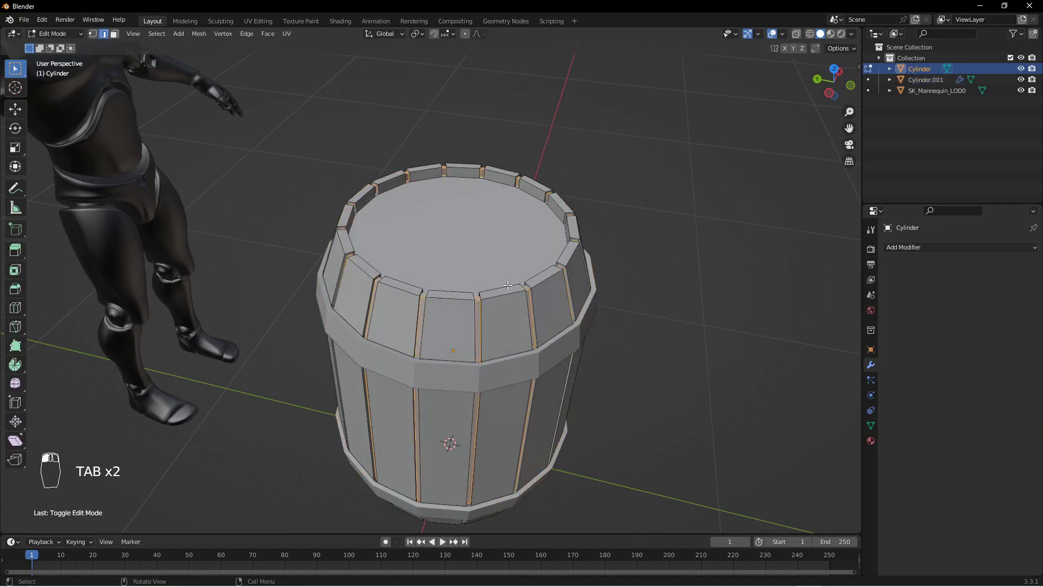
key(3)
click(471, 250)
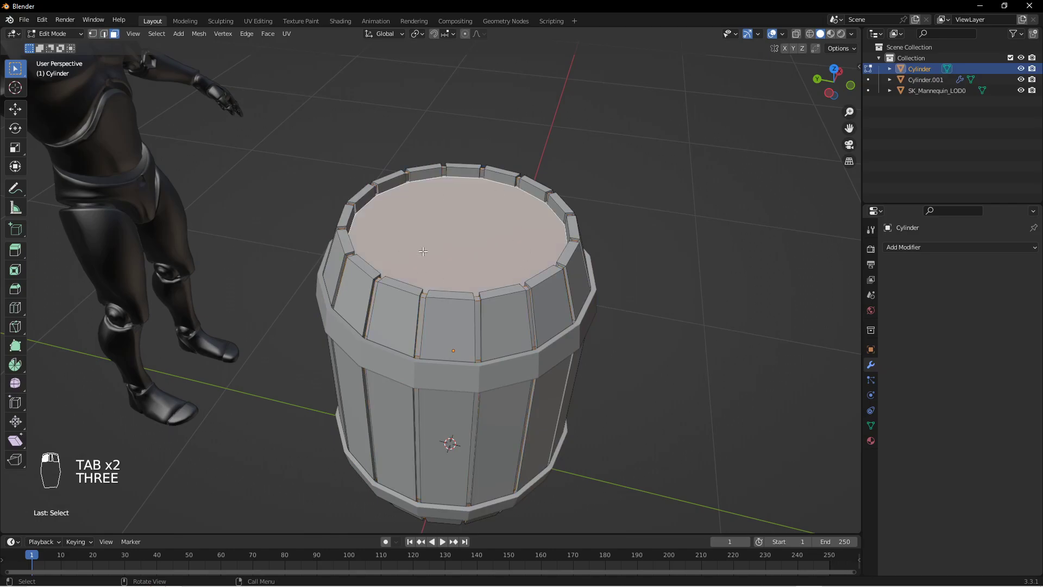
middle_drag(666, 275, 668, 229)
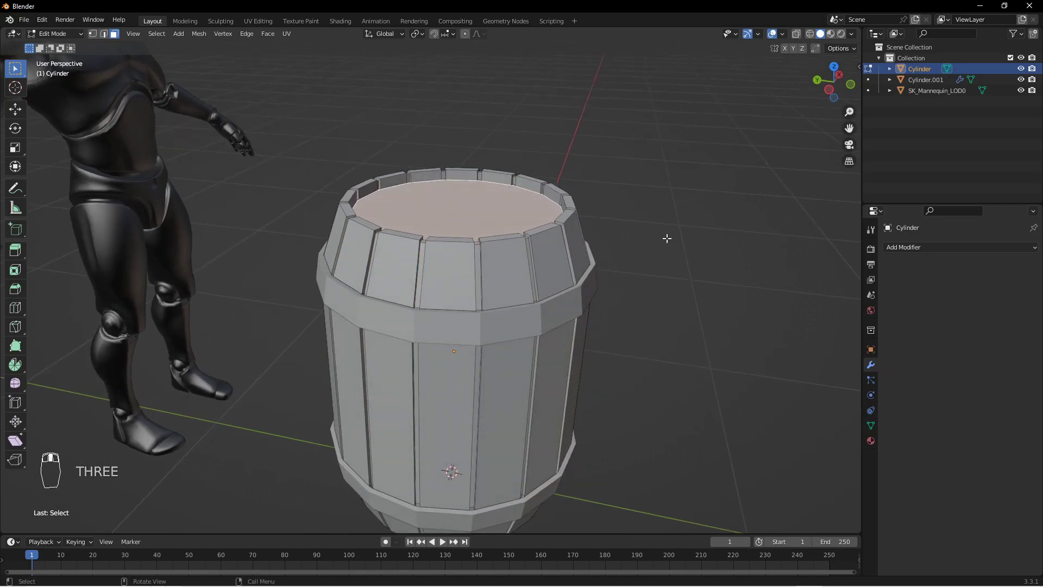
key(shift+d)
key(z)
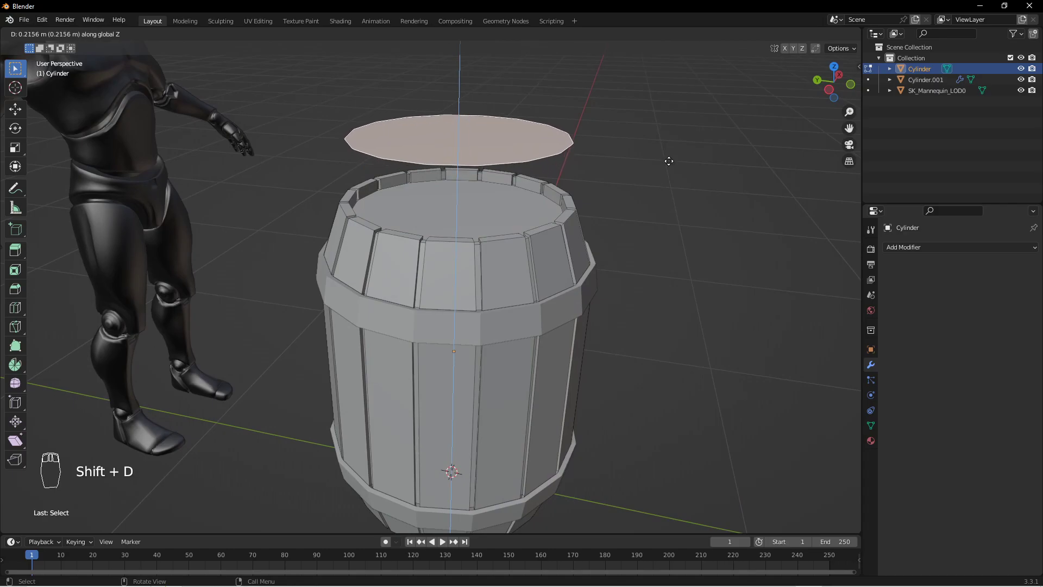
click(676, 108)
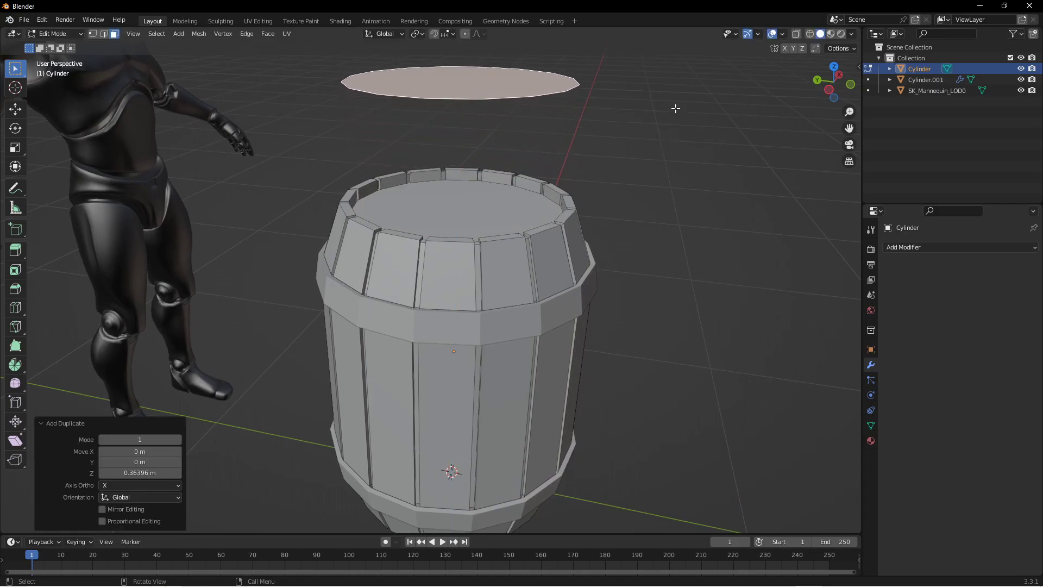
Scale the duplicated cap face to about 0.253 and extrude it downward about 0.05 m into a small plug.
middle_drag(652, 180, 652, 218)
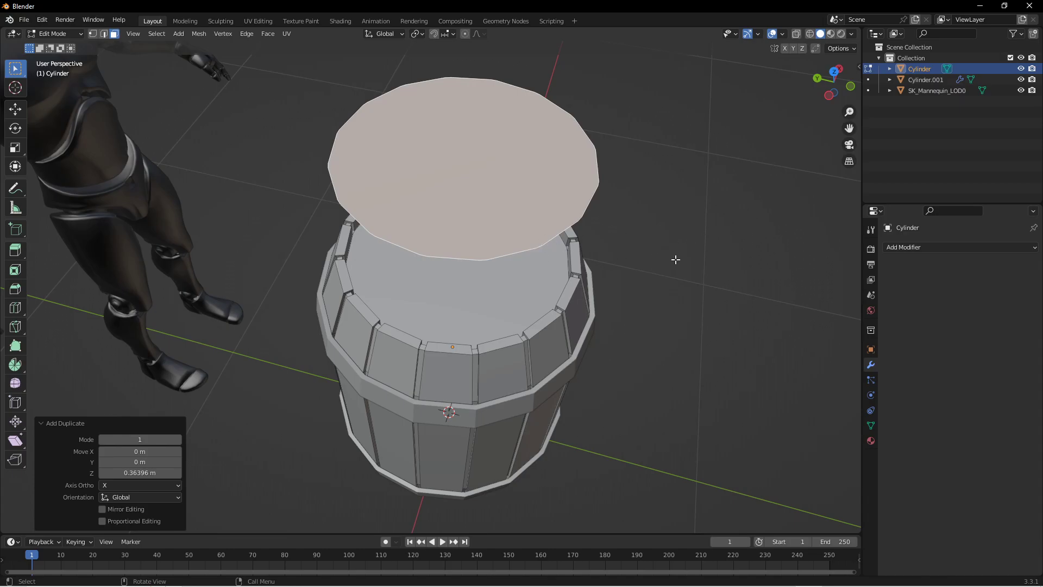
key(s)
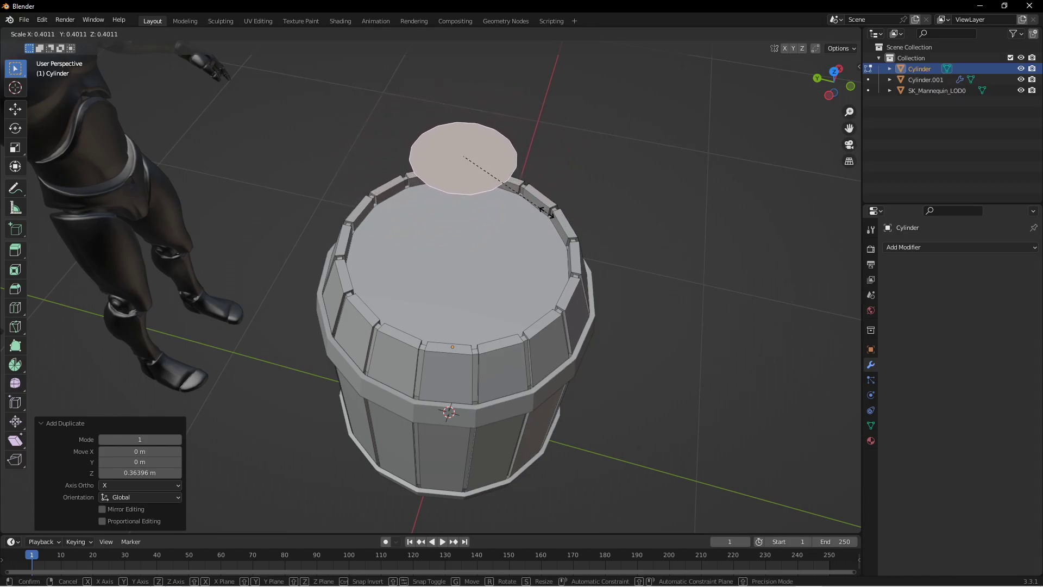
click(517, 192)
middle_drag(559, 205, 576, 256)
key(e)
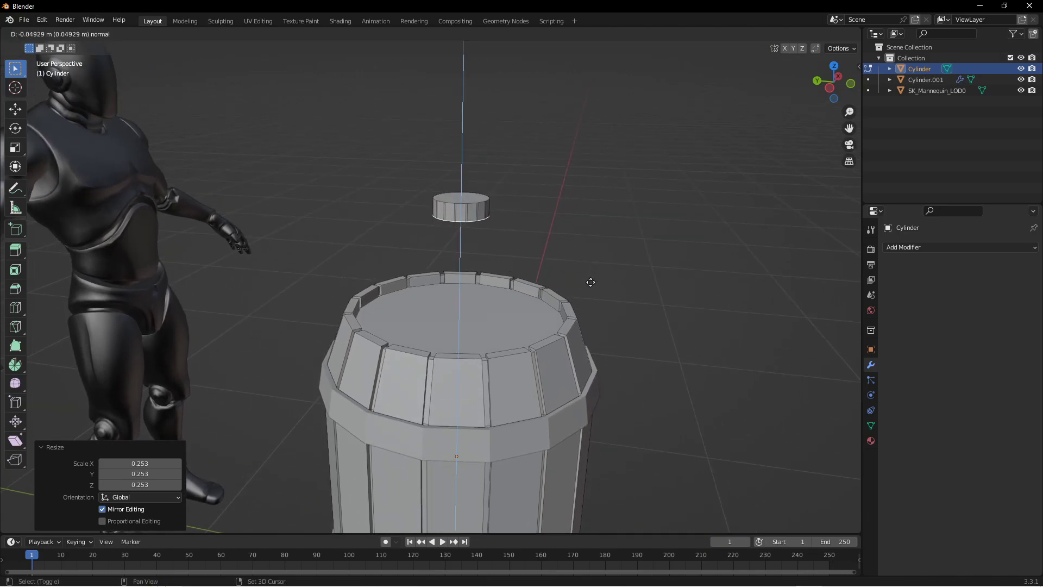
click(590, 287)
Select all faces of the plug and scale it to about 0.592 in X and Y only.
mouse_move(576, 229)
middle_down()
mouse_move(582, 308)
mouse_move(566, 246)
middle_up()
click(471, 298)
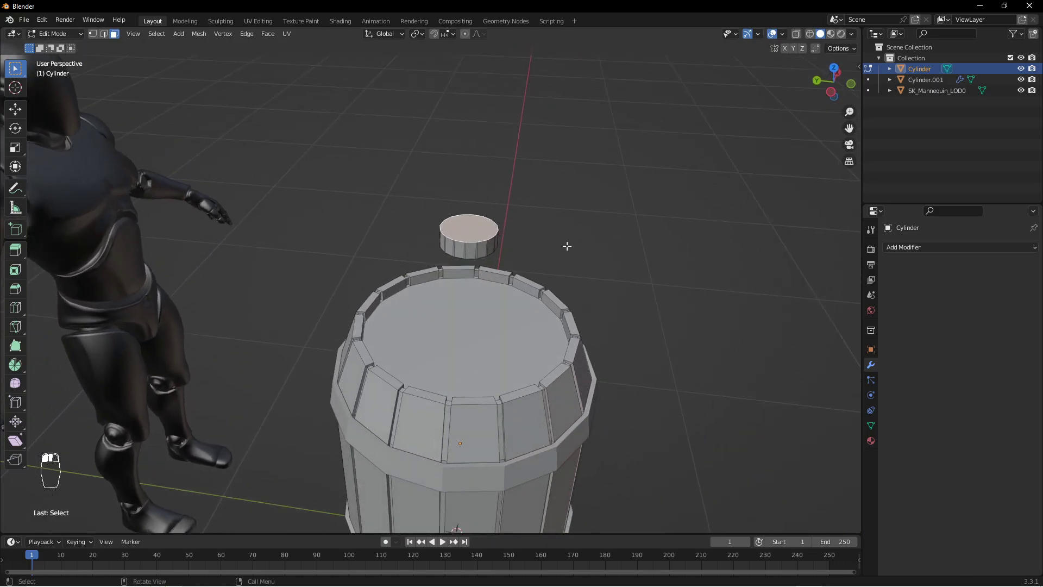
key(ctrl+KP_Add)
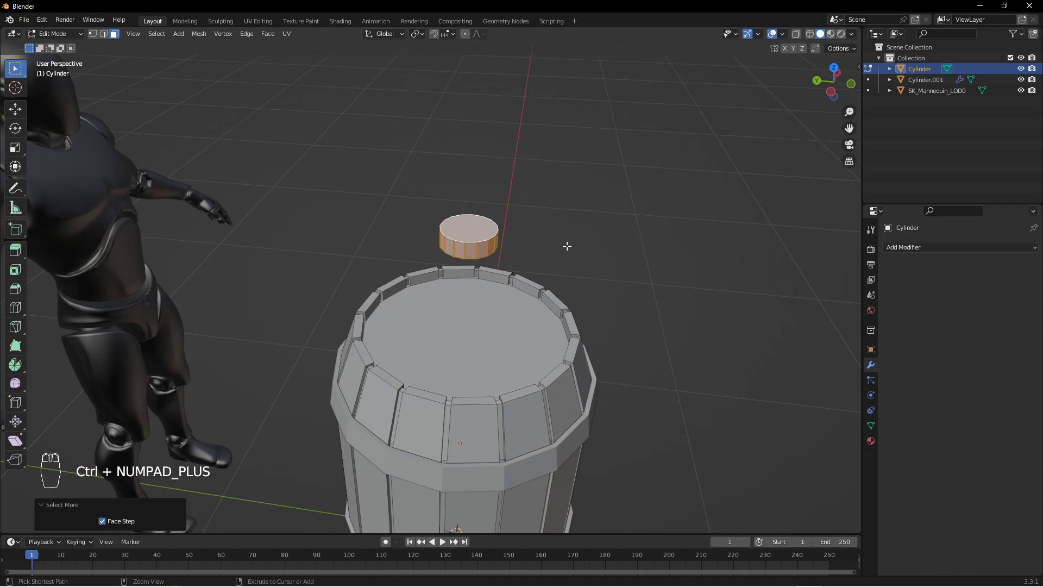
middle_drag(549, 267, 539, 215)
scroll(480, 128, up, 4)
shift+middle_drag(480, 129, 461, 239)
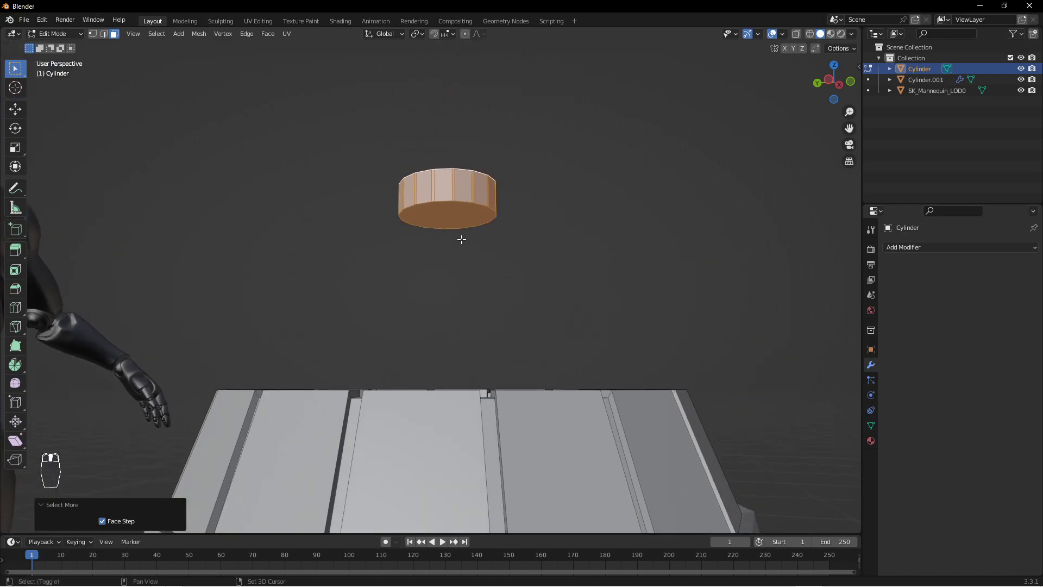
middle_drag(482, 147, 489, 300)
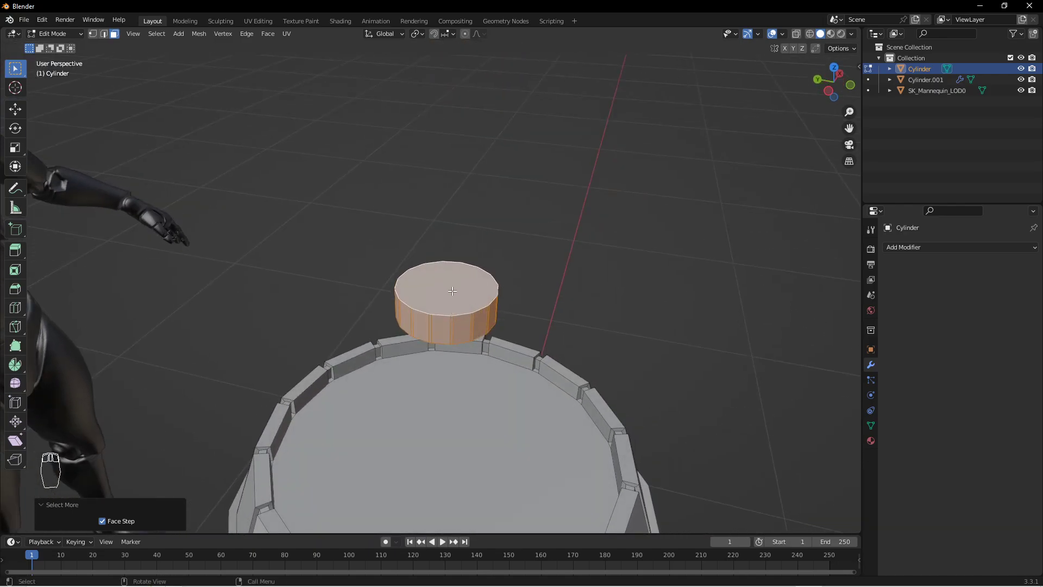
middle_drag(488, 344, 529, 318)
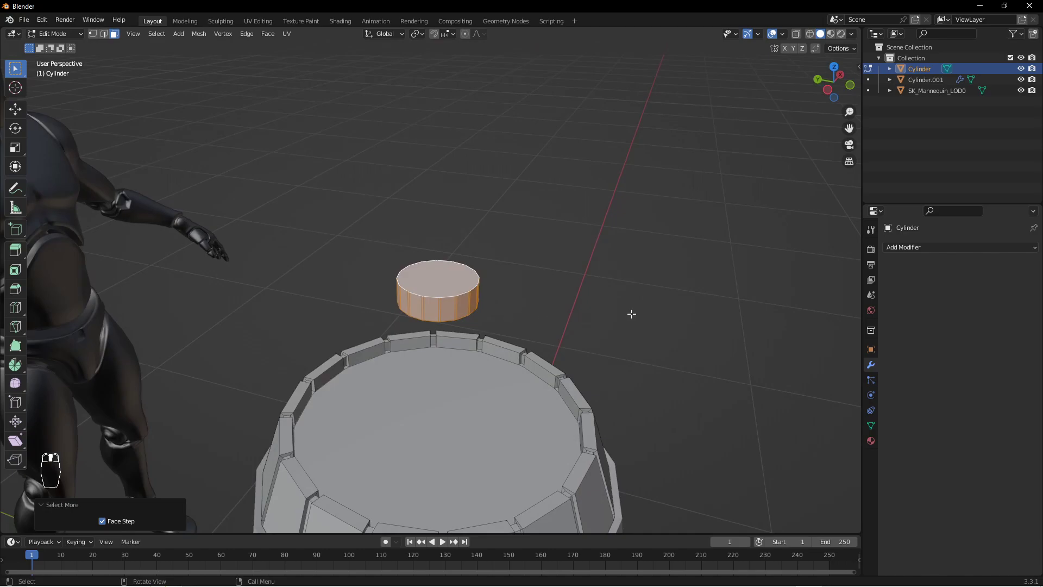
key(s)
key(shift+z)
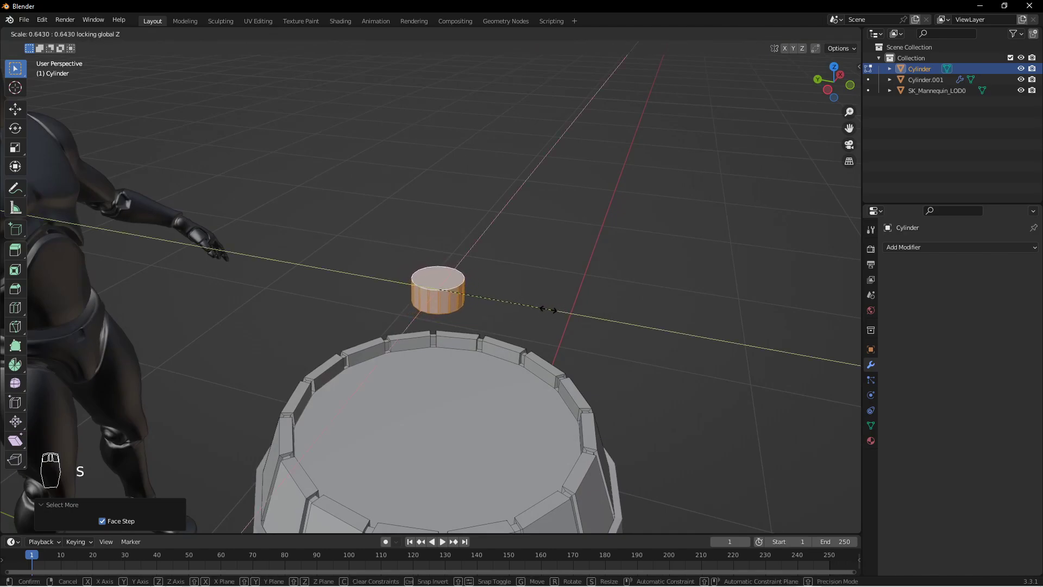
click(537, 308)
Lower the plug about 0.33 m along Z onto the barrel's top cap.
middle_drag(523, 323, 571, 311)
key(g)
key(z)
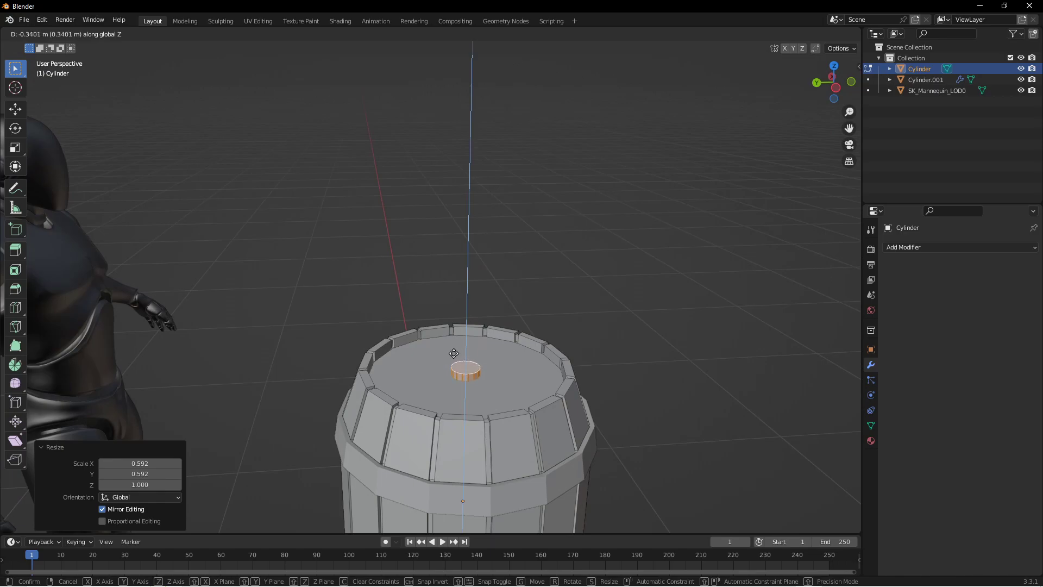
click(453, 313)
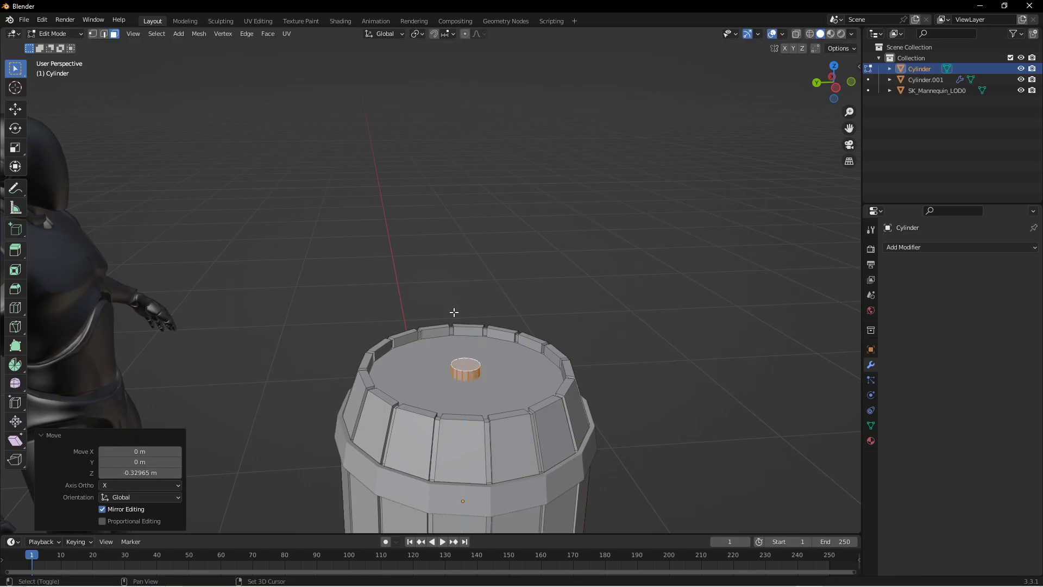
Slide the plug horizontally from the cap's centre to near its rim and return to Object Mode.
middle_drag(561, 272, 571, 317)
key(g)
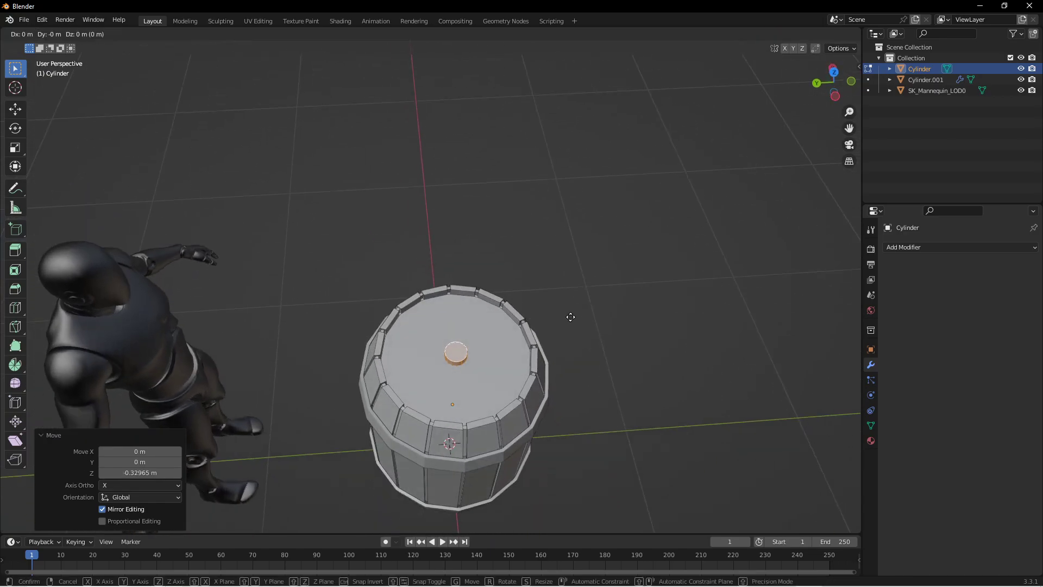
key(z)
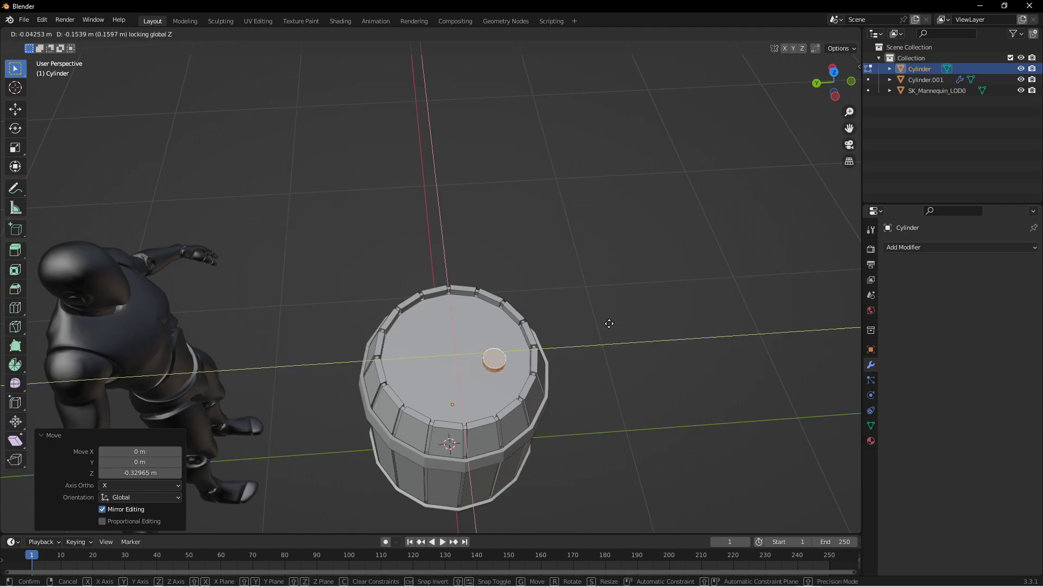
click(657, 308)
middle_drag(618, 319, 488, 392)
key(Tab)
click(488, 393)
shift+middle_drag(582, 403, 556, 213)
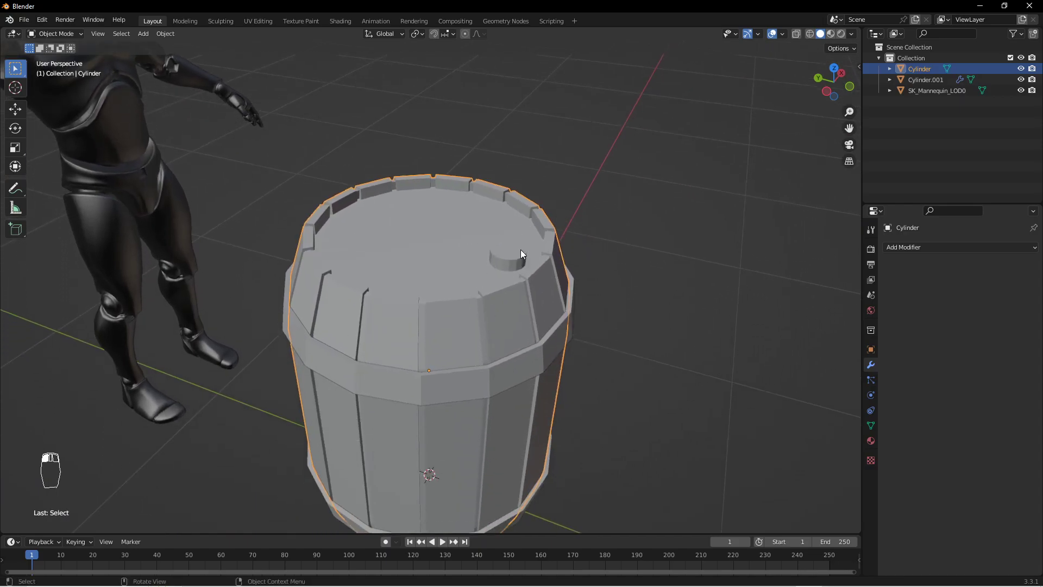
Try to join the bands object into the barrel body, and undo the join.
click(473, 381)
click(474, 342)
click(475, 383)
click(478, 359)
click(475, 378)
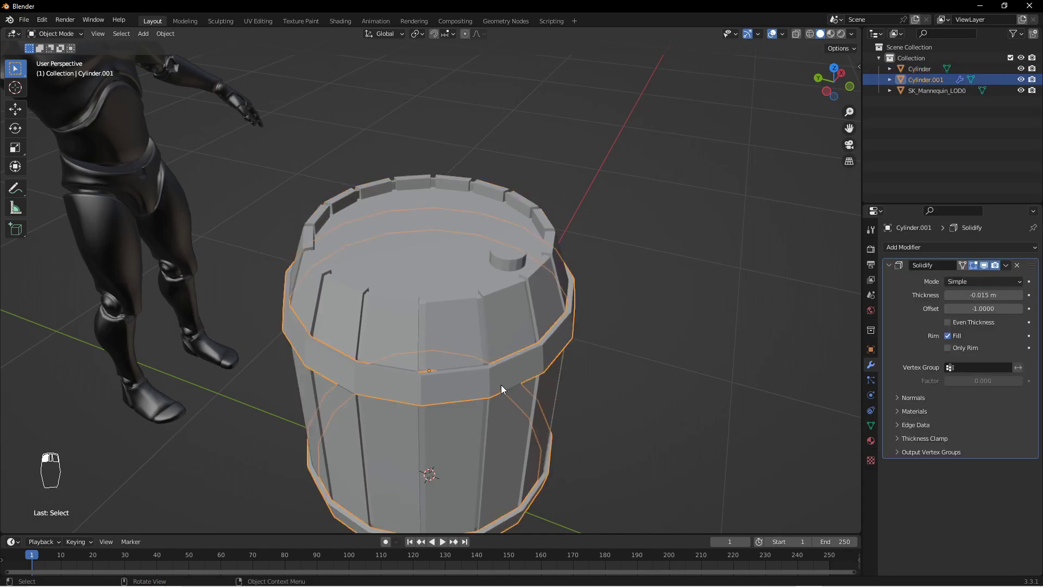
shift+click(464, 314)
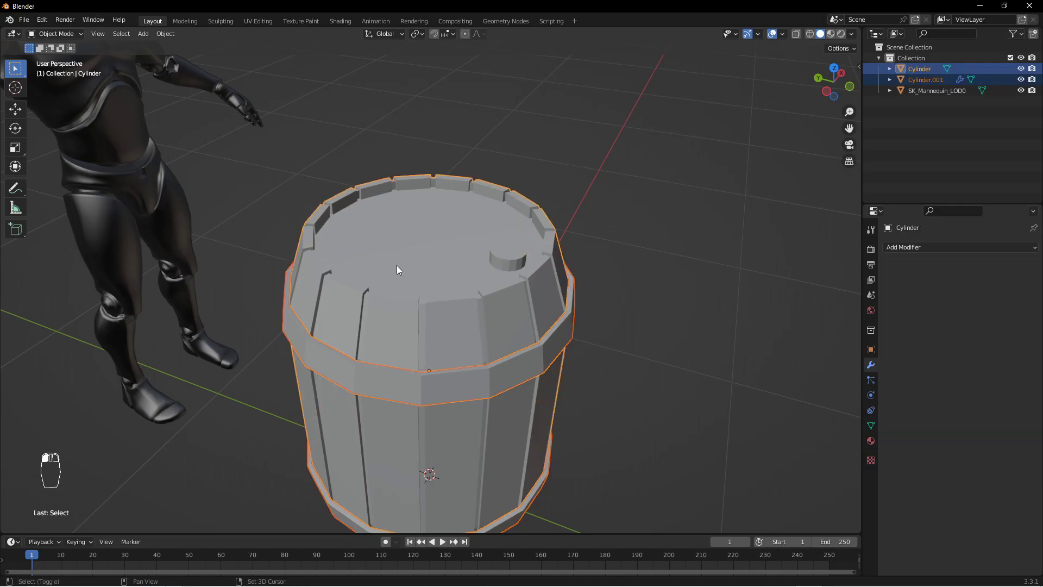
key(ctrl+j)
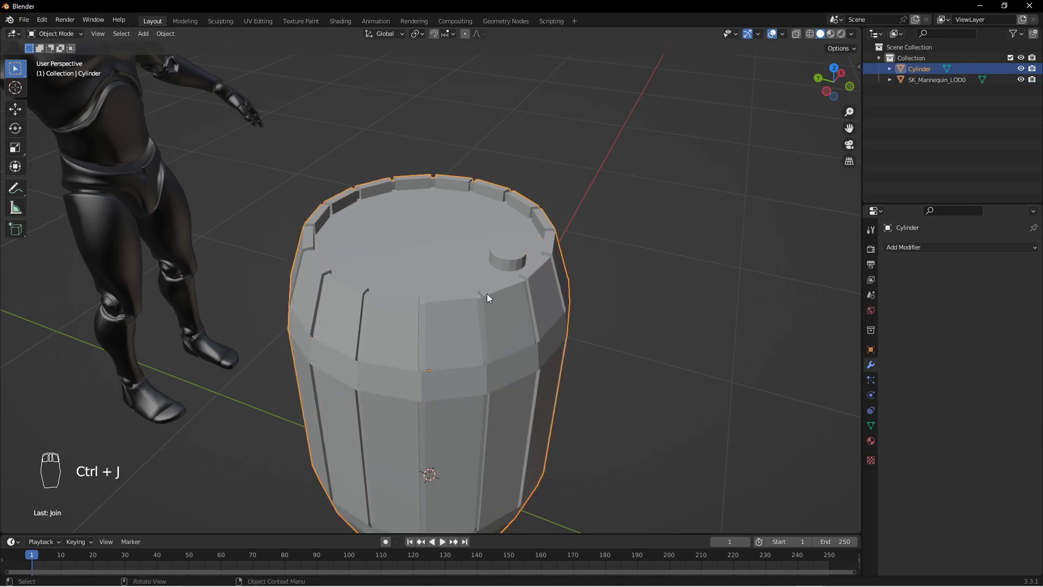
middle_drag(529, 309, 465, 284)
key(ctrl+z)
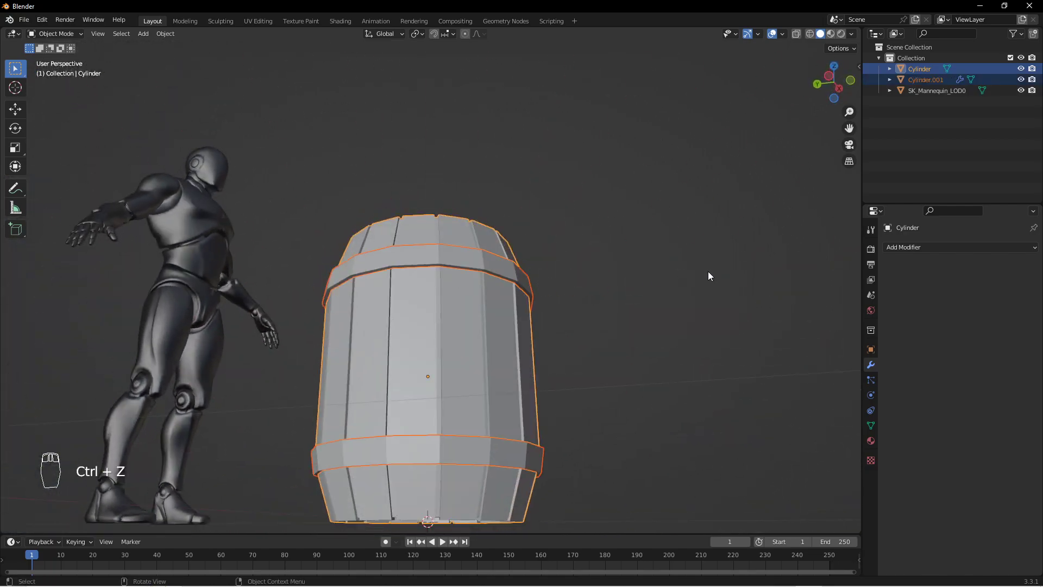
Apply the Solidify modifier on the bands object.
click(481, 262)
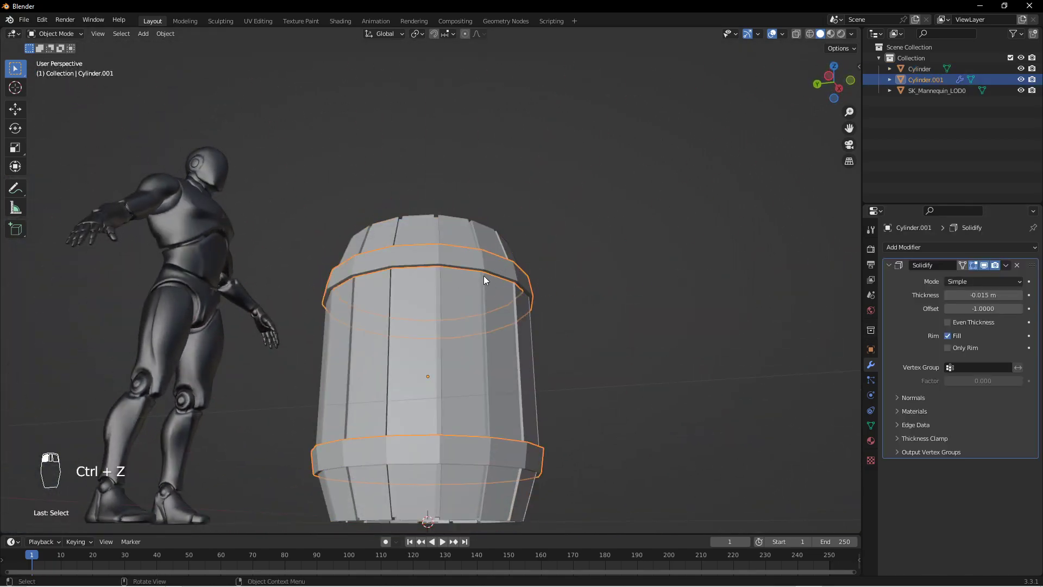
click(1006, 265)
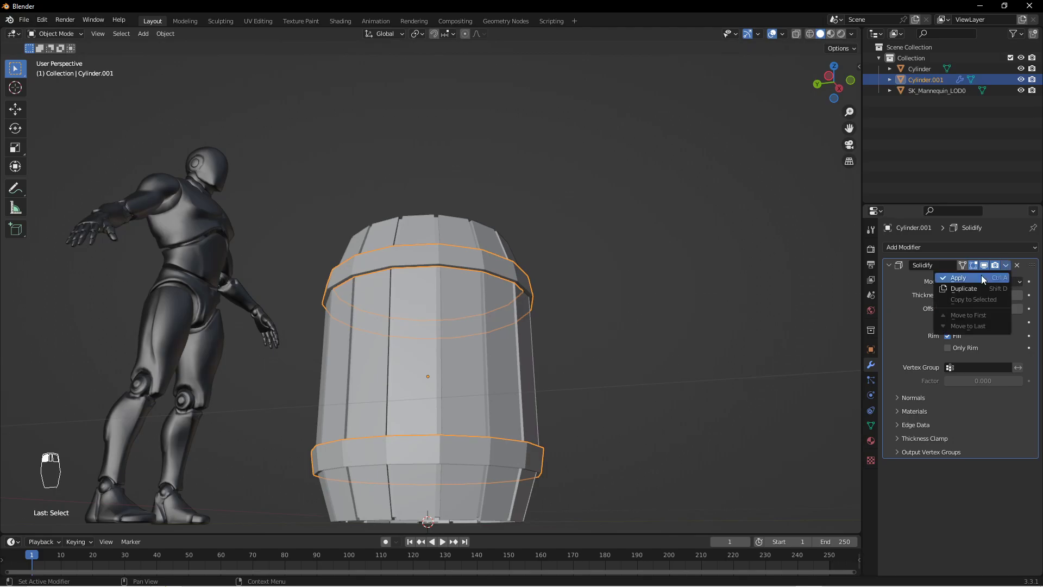
click(975, 278)
middle_drag(568, 244, 490, 288)
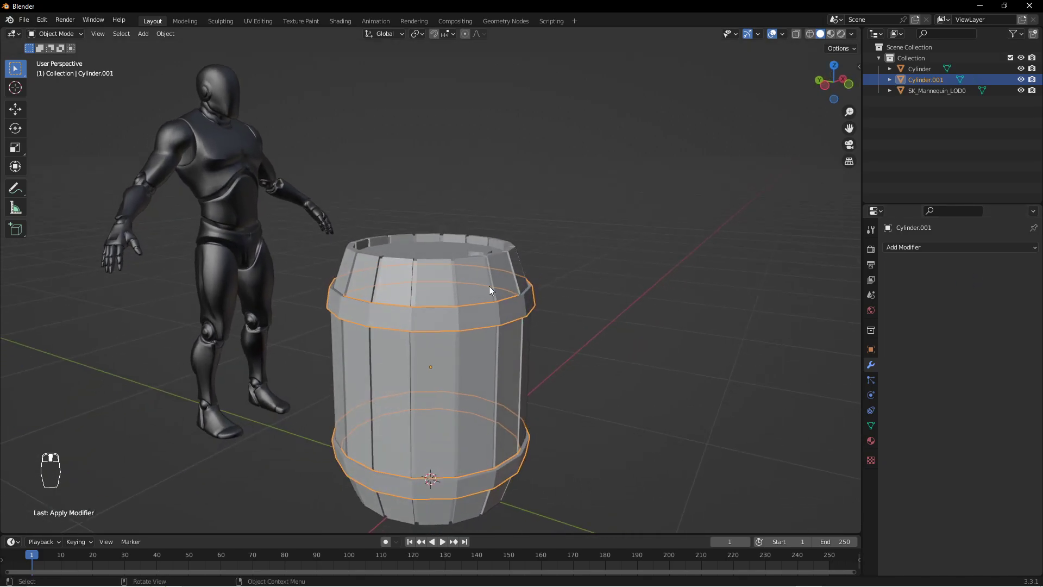
Join the bands into the barrel body as one object and check it with a cancelled trial move.
shift+click(486, 276)
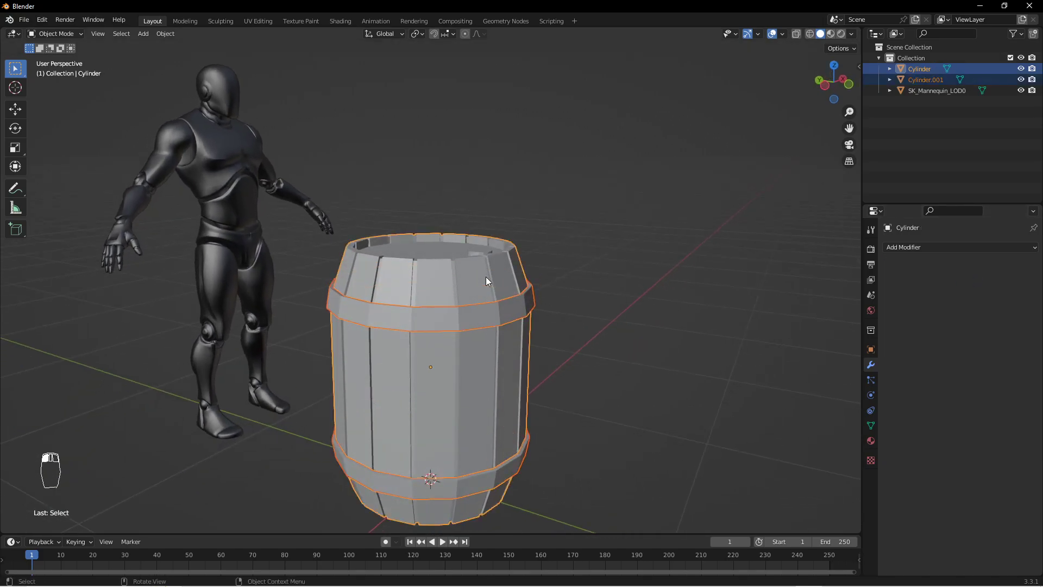
key(ctrl+j)
click(464, 301)
key(g)
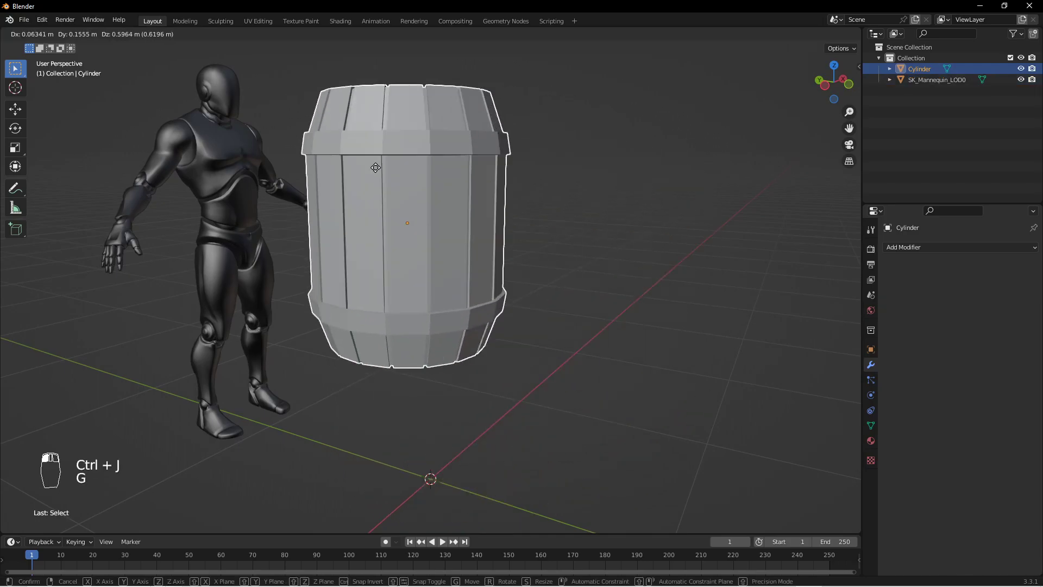
right_click(562, 262)
middle_drag(562, 262, 491, 307)
scroll(514, 323, up, 2)
key(Tab)
scroll(494, 276, down, 2)
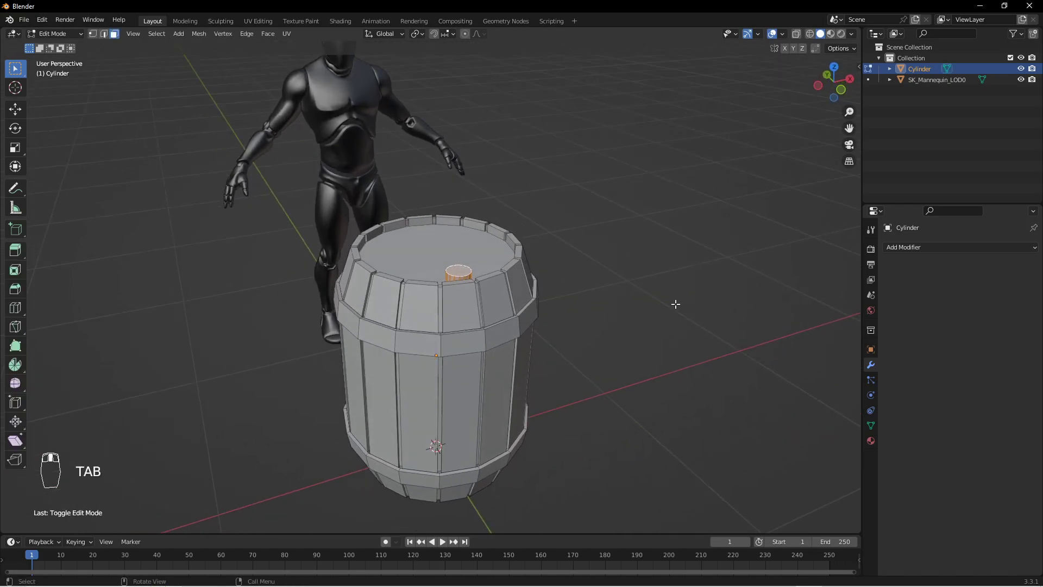
key(Tab)
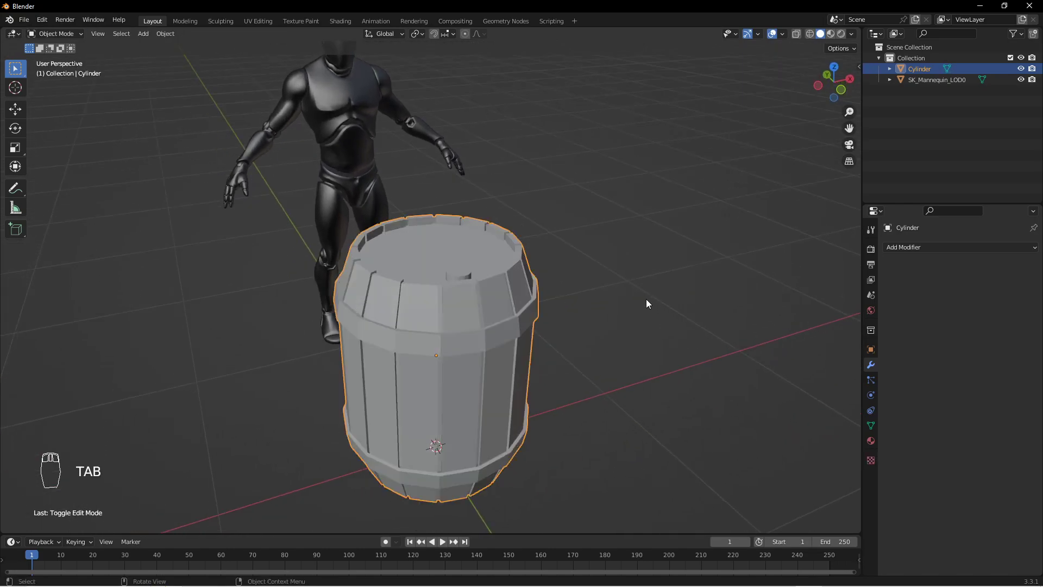
Search the Poliigon asset library for "free" across all assets and open results page 9.
key(n)
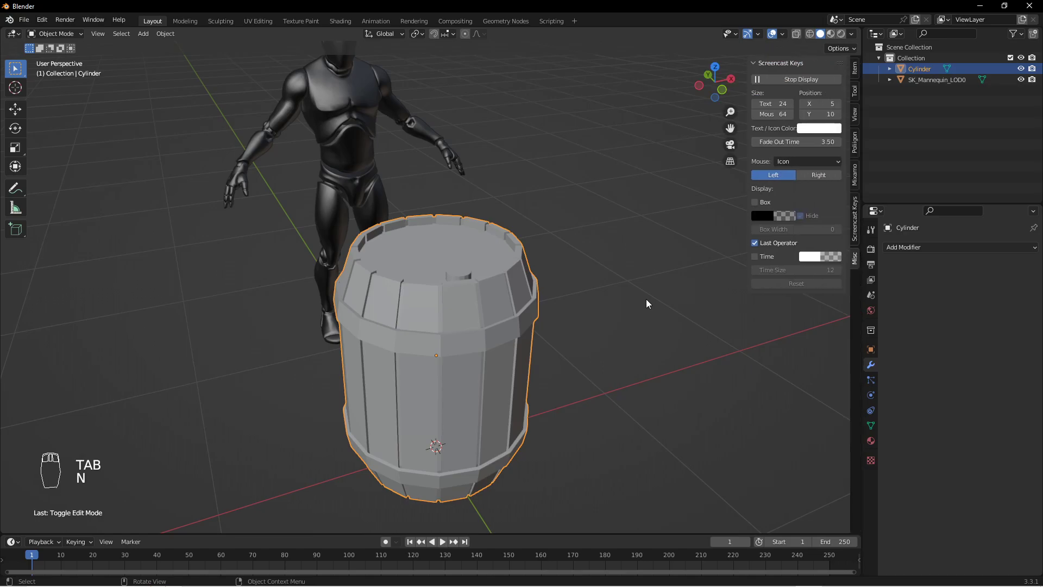
click(854, 143)
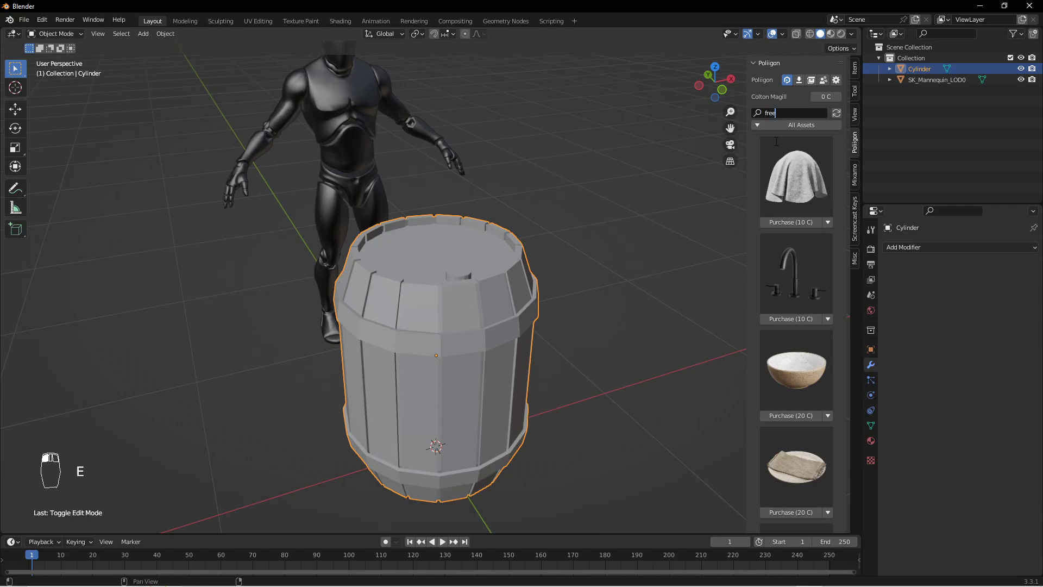
key(Return)
click(811, 125)
click(787, 131)
scroll(813, 383, down, 15)
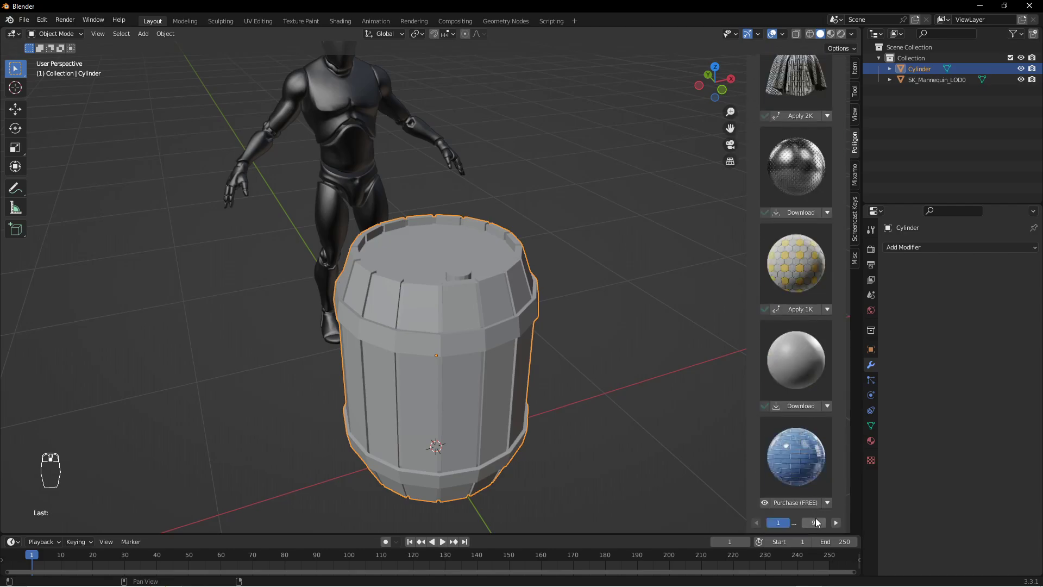
click(814, 523)
scroll(803, 349, up, 3)
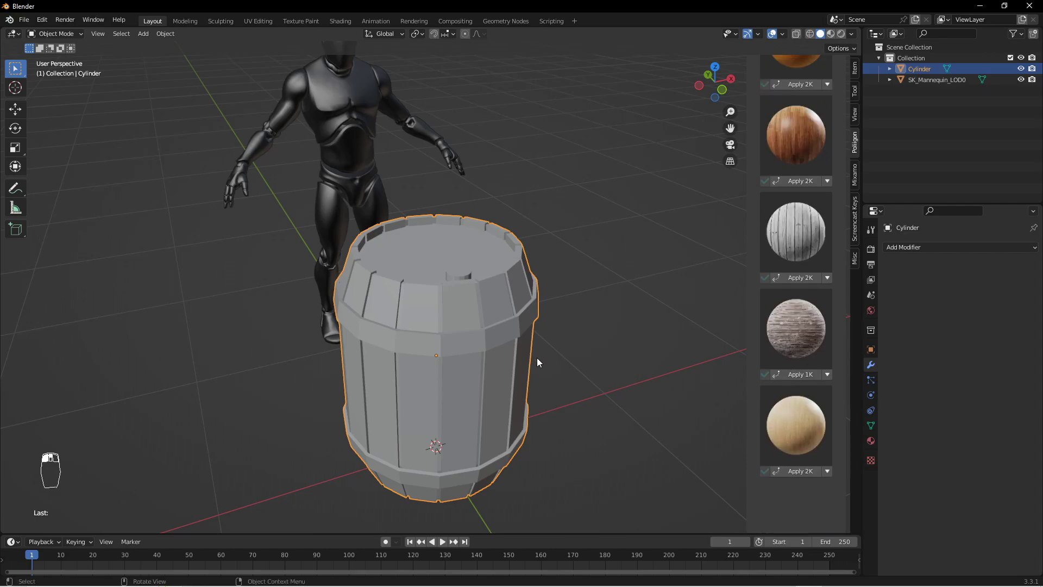
Select the whole barrel mesh in Edit Mode and try to deselect the upper band's face loop.
key(Tab)
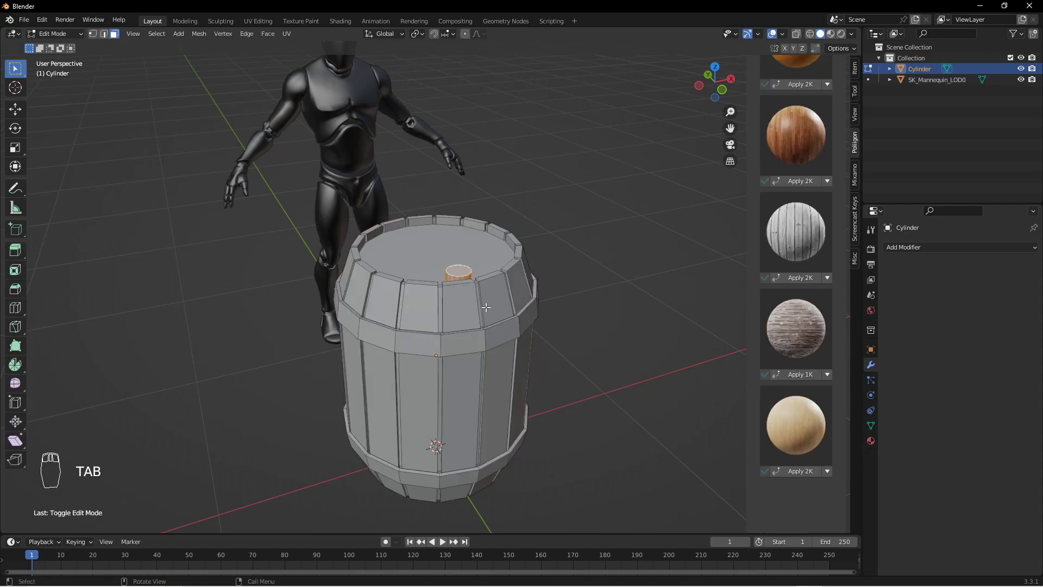
key(a)
key(a)
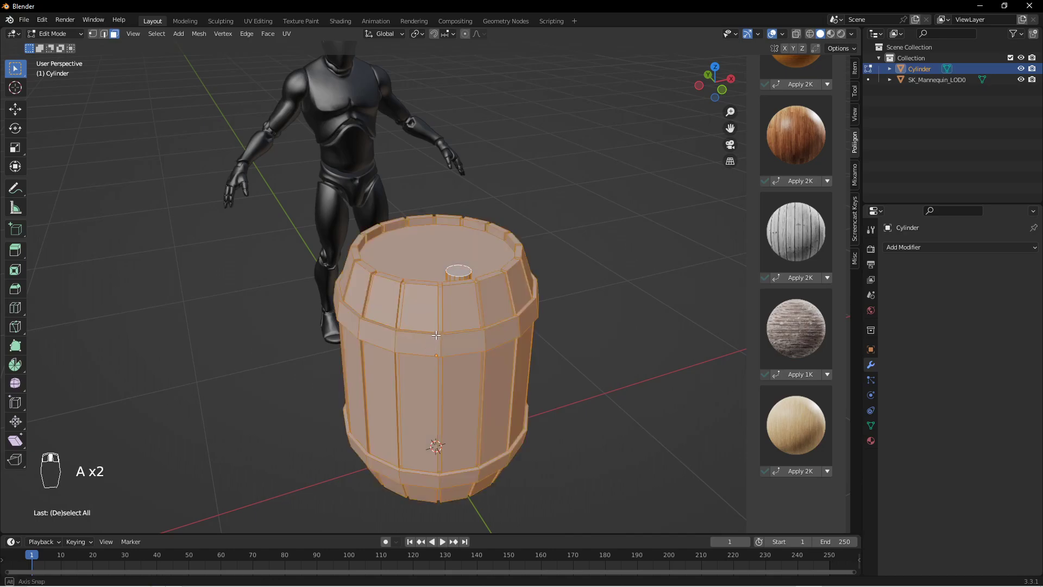
scroll(436, 337, up, 5)
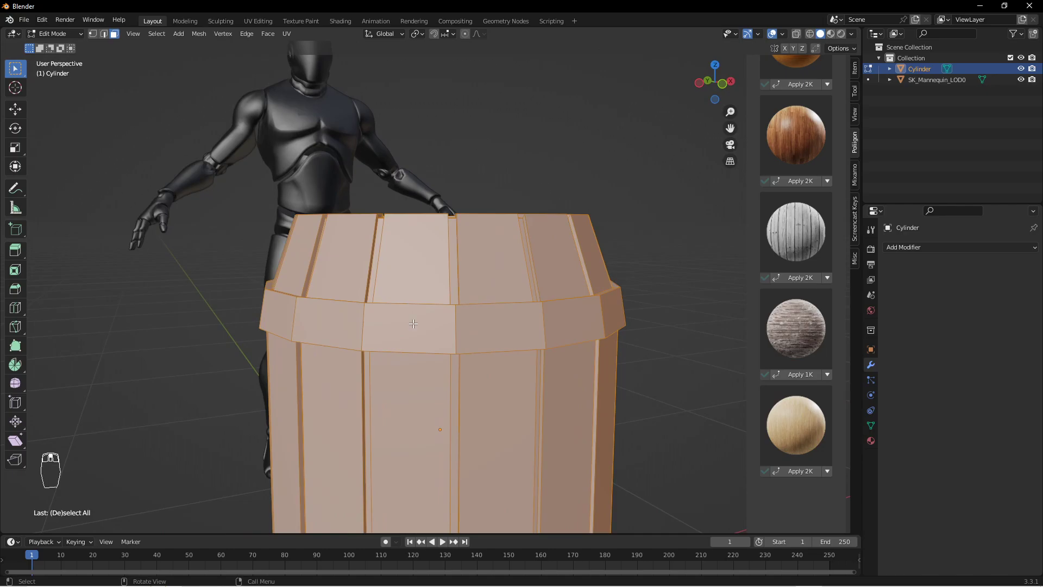
alt+shift+click(416, 333)
alt+shift+click(454, 326)
middle_drag(454, 327, 465, 359)
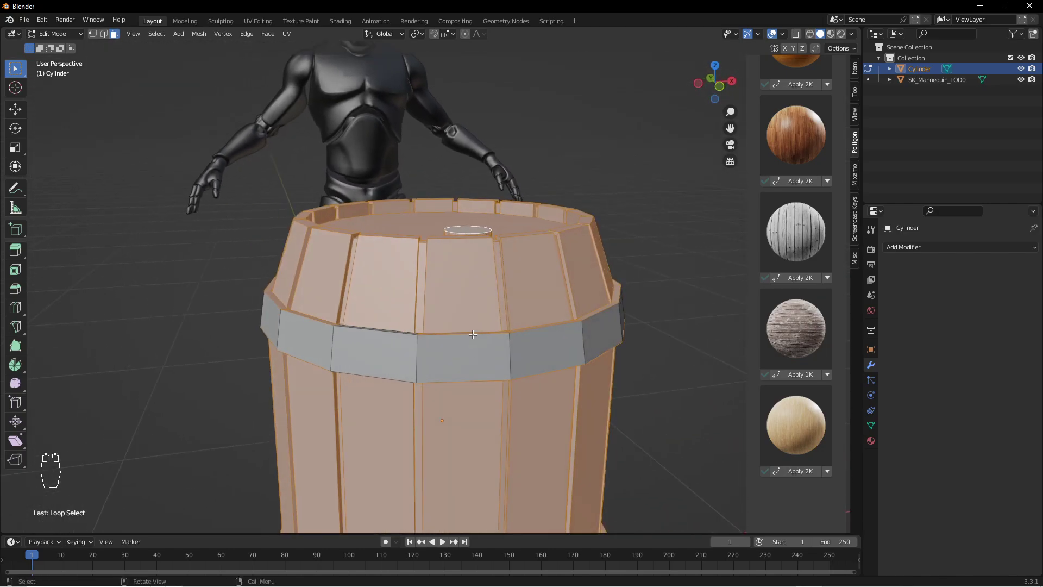
middle_drag(432, 302, 418, 245)
Select the barrel's top cap face and grow the selection over all the planks, leaving the bands and plug unselected.
click(433, 251)
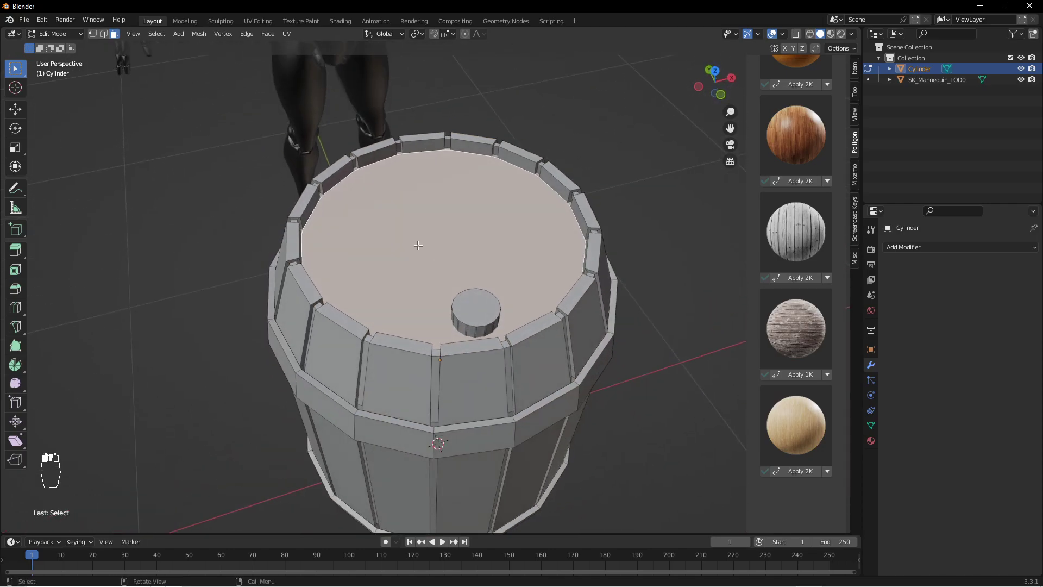
key(ctrl+KP_Add)
key(ctrl+KP_Add)
key(ctrl+KP_Add)
key(ctrl+KP_Add)
key(ctrl+KP_Add)
key(ctrl+KP_Add)
key(ctrl+KP_Add)
key(ctrl+KP_Add)
key(ctrl+KP_Add)
key(ctrl+KP_Add)
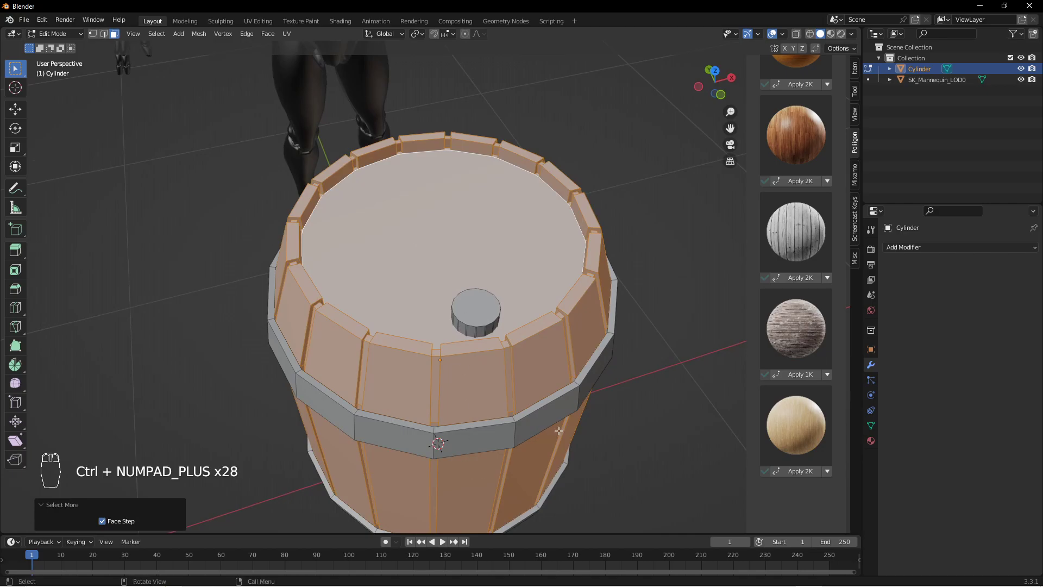
middle_drag(559, 418, 586, 284)
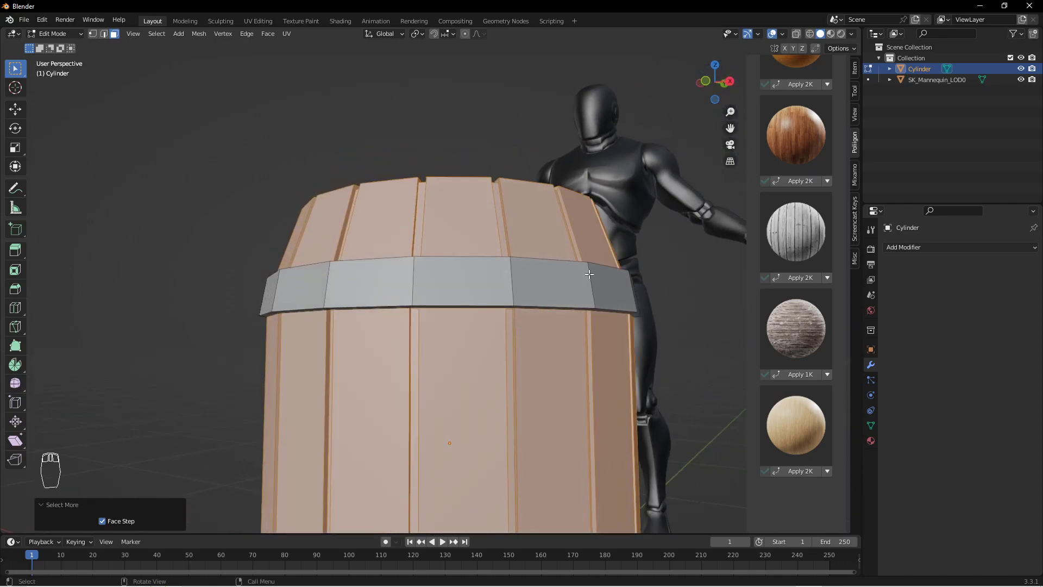
middle_drag(413, 333, 445, 195)
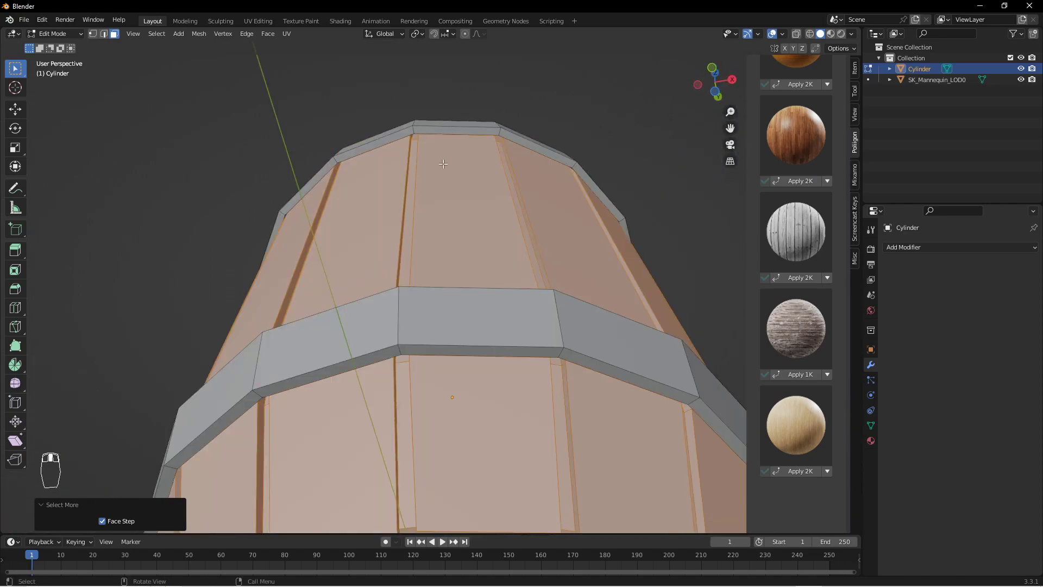
middle_drag(446, 288, 527, 361)
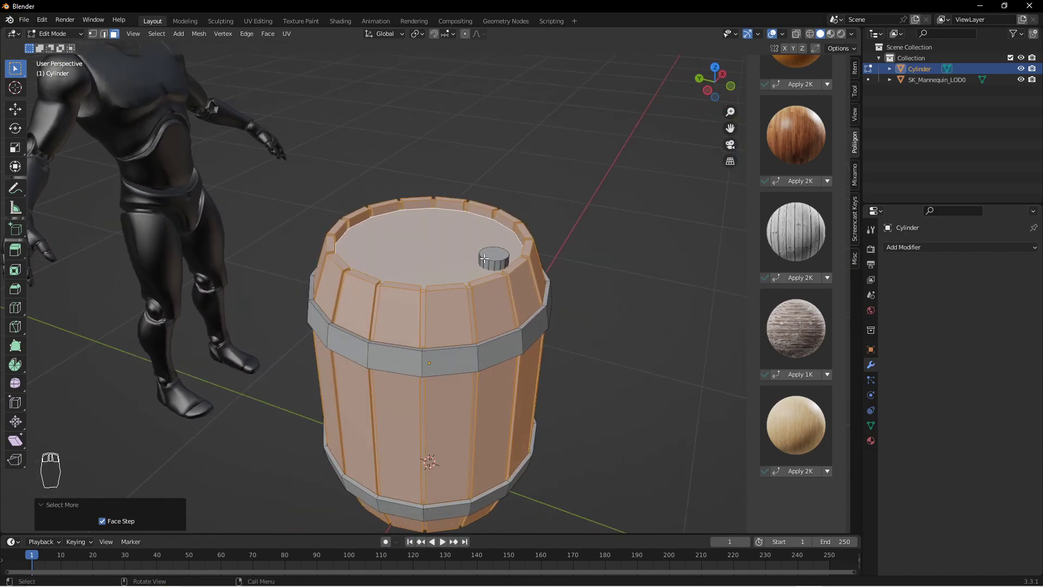
Apply the WoodPlanksWorn33 1K material to the selected planks and cap, and switch the viewport to Material Preview.
scroll(516, 253, up, 3)
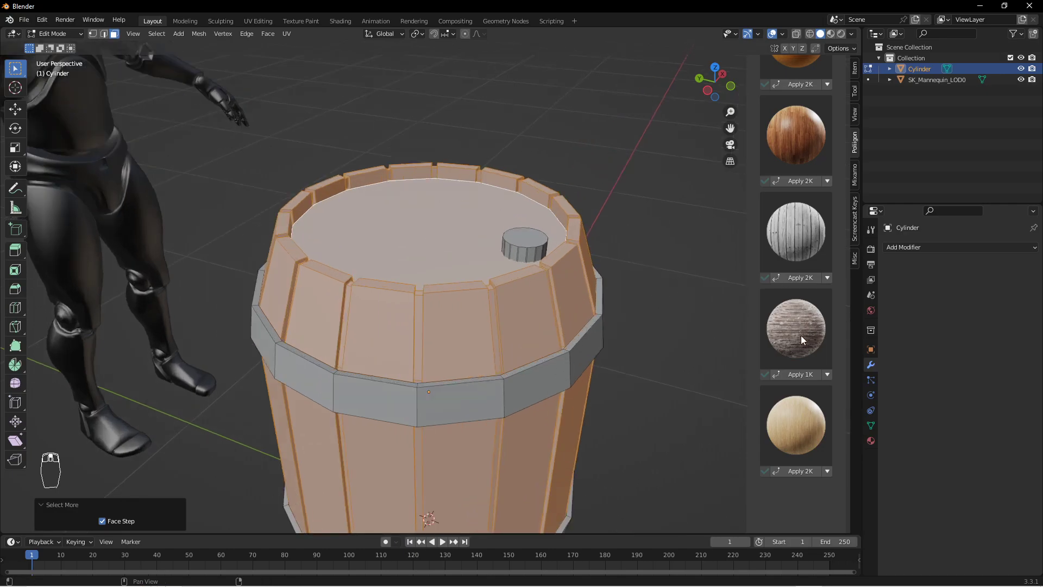
click(809, 374)
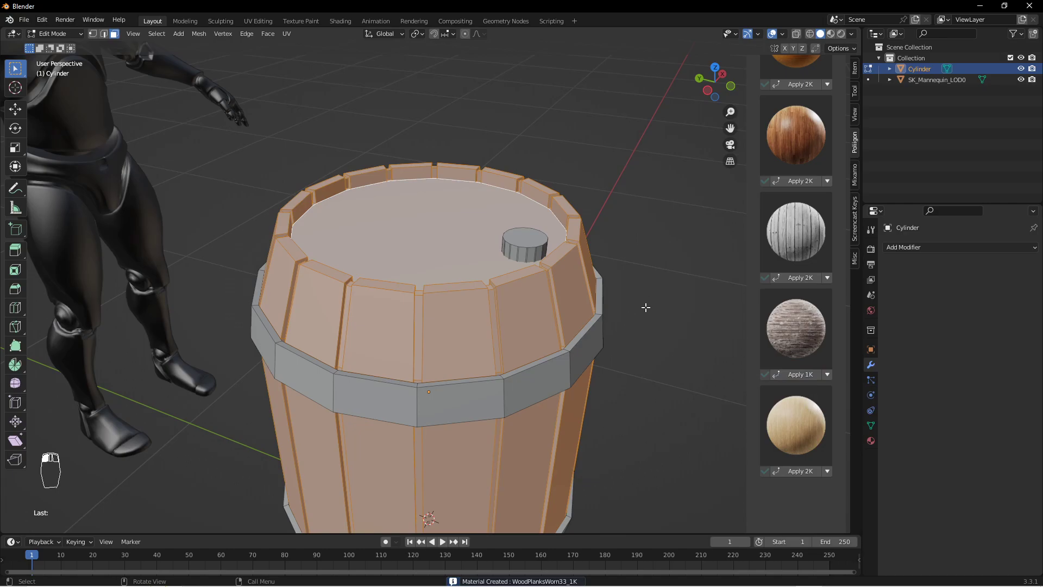
key(z)
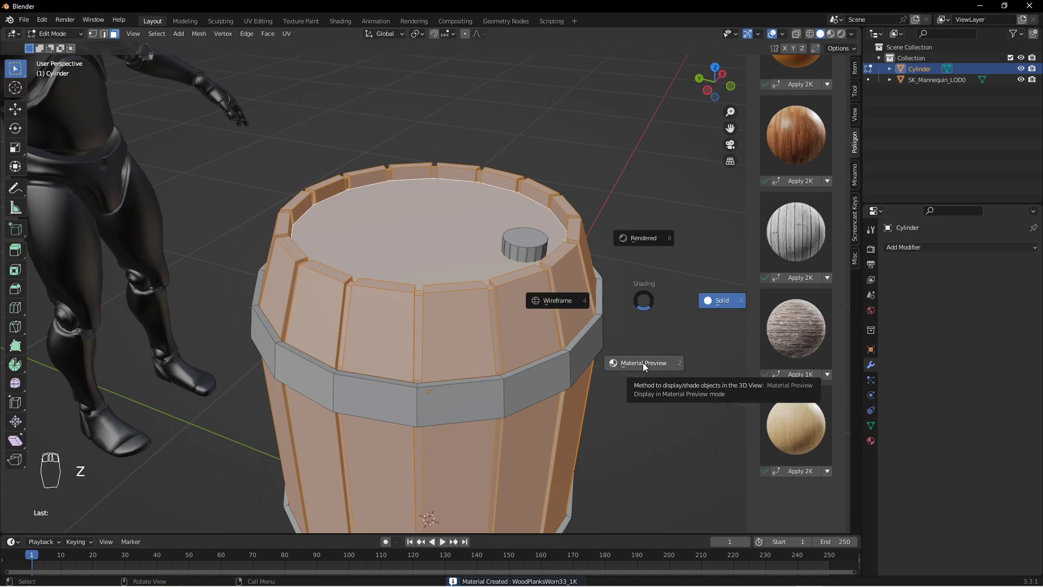
click(644, 365)
mouse_move(638, 396)
middle_down()
mouse_move(569, 324)
mouse_move(543, 353)
mouse_move(424, 359)
mouse_move(472, 354)
middle_up()
Unwrap the selected wood faces with Smart UV Project at a 66° angle limit and 0.000 island margin.
right_click(469, 344)
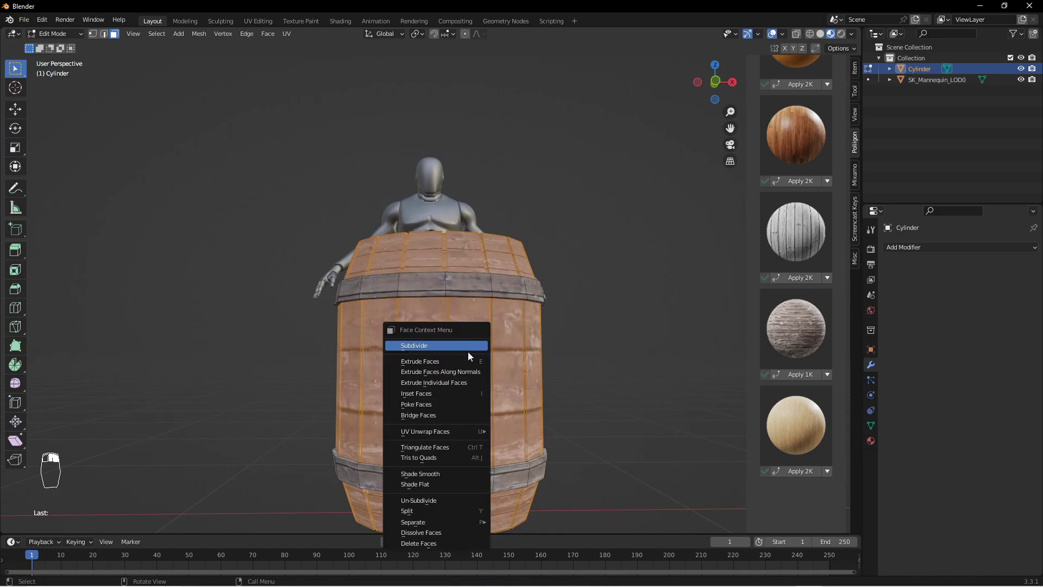
mouse_move(456, 431)
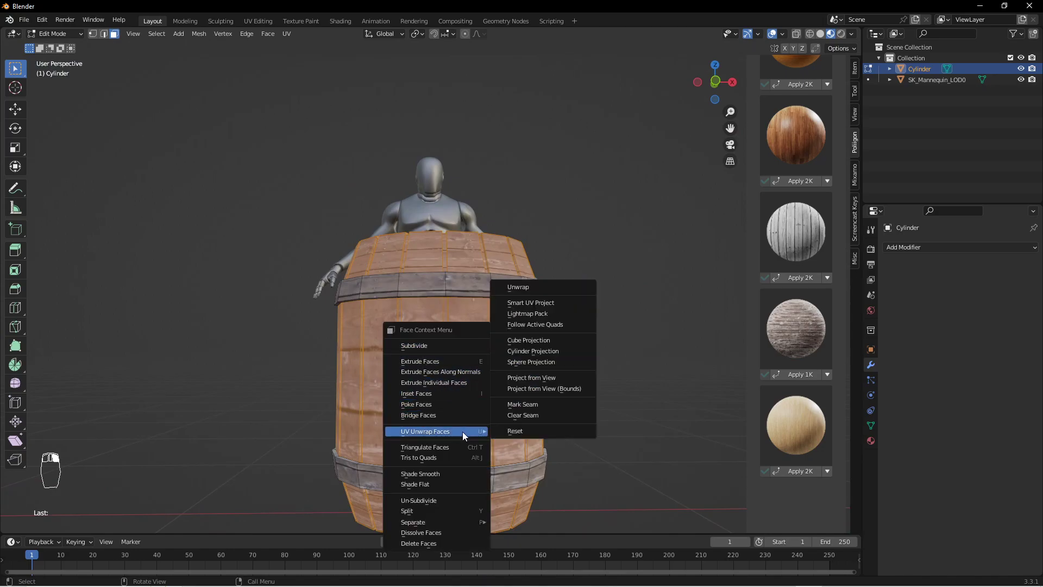
click(566, 303)
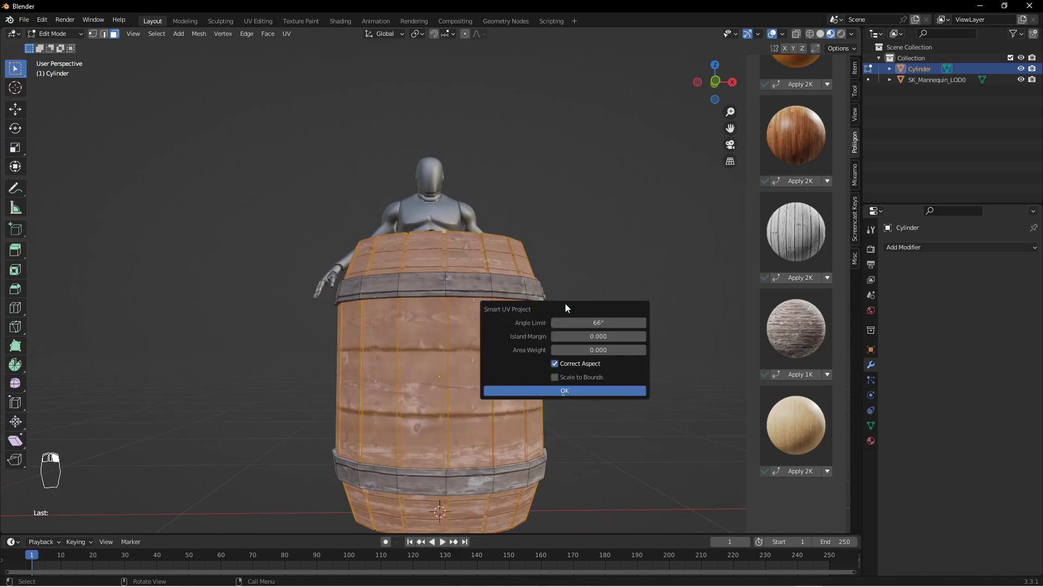
click(559, 392)
middle_drag(529, 357, 466, 370)
scroll(465, 371, up, 2)
scroll(465, 370, down, 2)
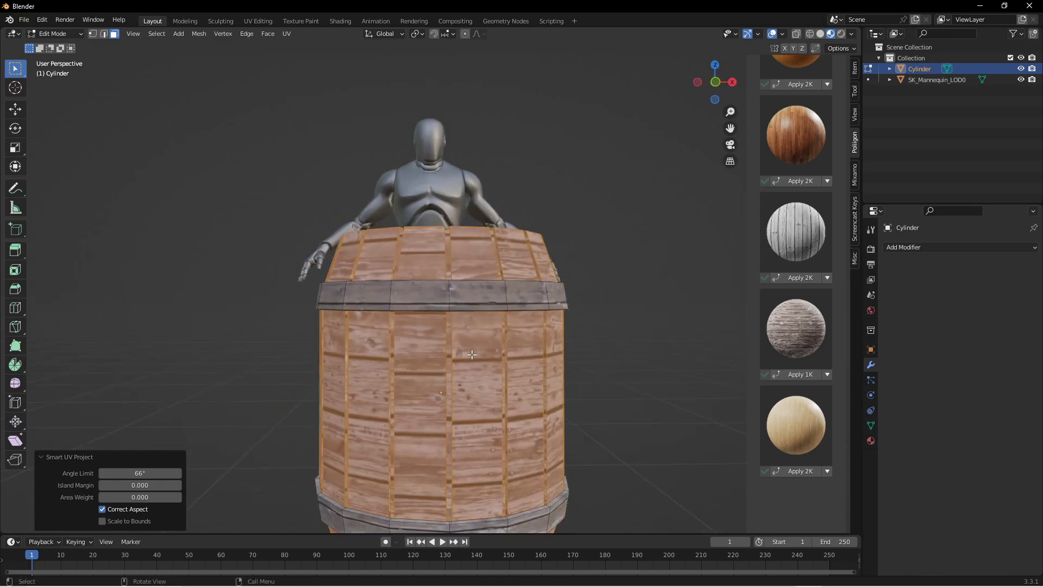
Try the WoodFlooringMahoganyAfricanSanded001 2K material on the selected wood faces.
scroll(788, 342, up, 5)
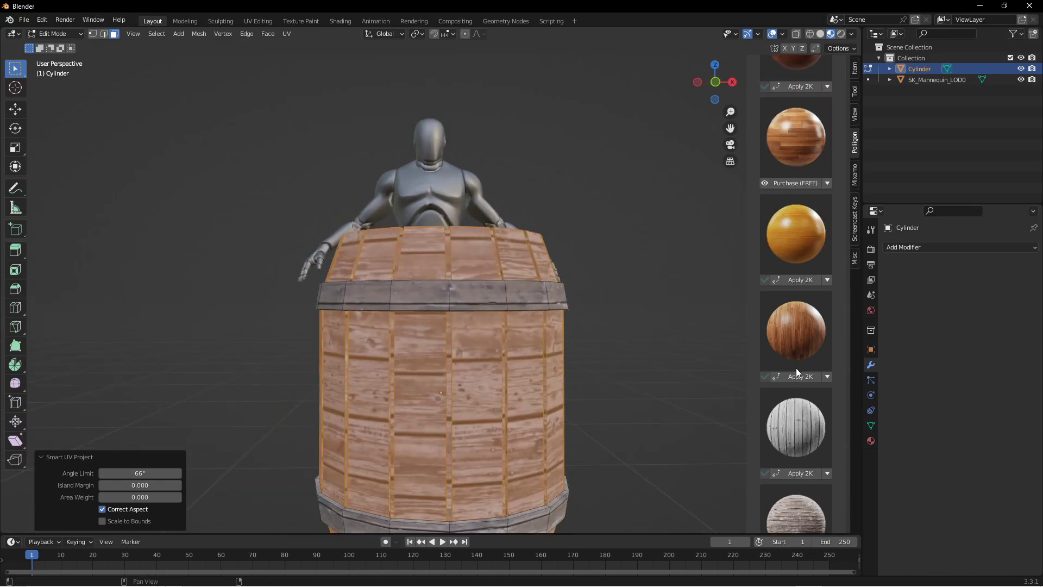
click(797, 377)
middle_drag(515, 335, 565, 331)
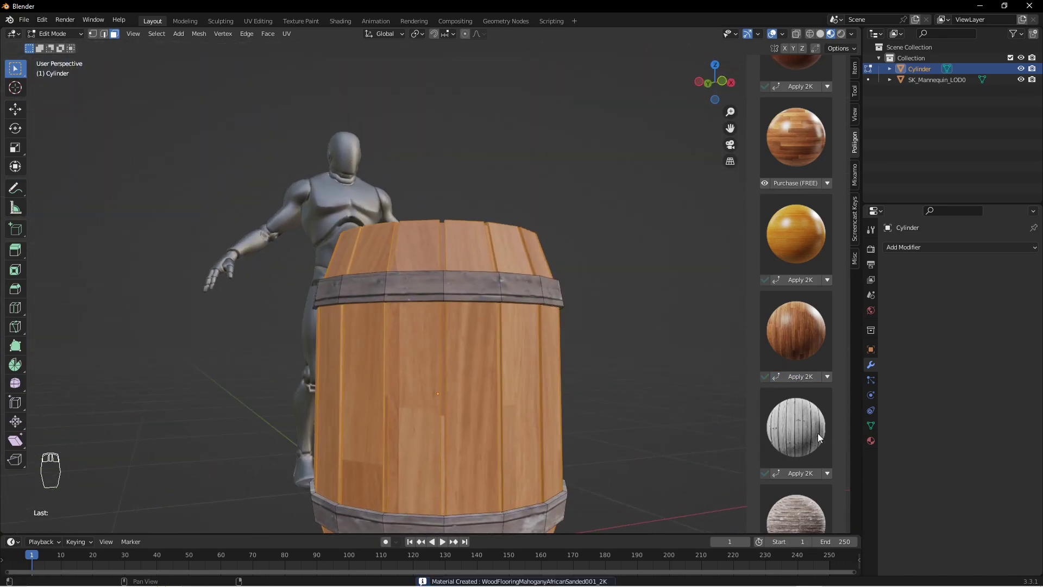
Apply the WoodPlanks028 2K material to the selected wood faces and check the barrel outside Edit Mode.
scroll(798, 389, down, 4)
scroll(798, 389, up, 1)
click(797, 387)
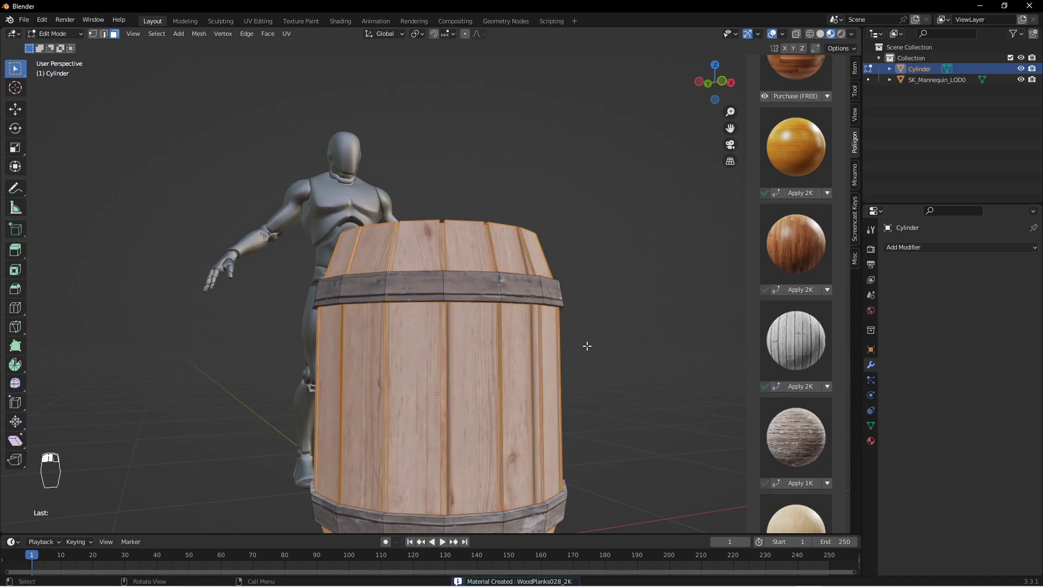
middle_drag(587, 333, 565, 380)
key(Tab)
key(Tab)
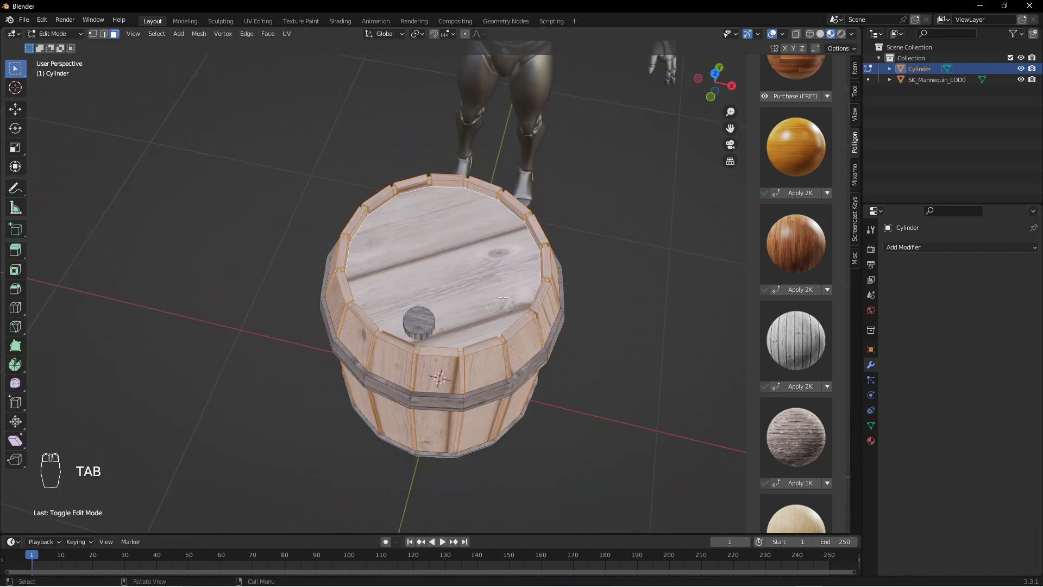
Remap the top cap face's UVs, first with Smart UV Project and finally with an Angle Based Unwrap.
click(473, 265)
right_click(474, 265)
mouse_move(474, 265)
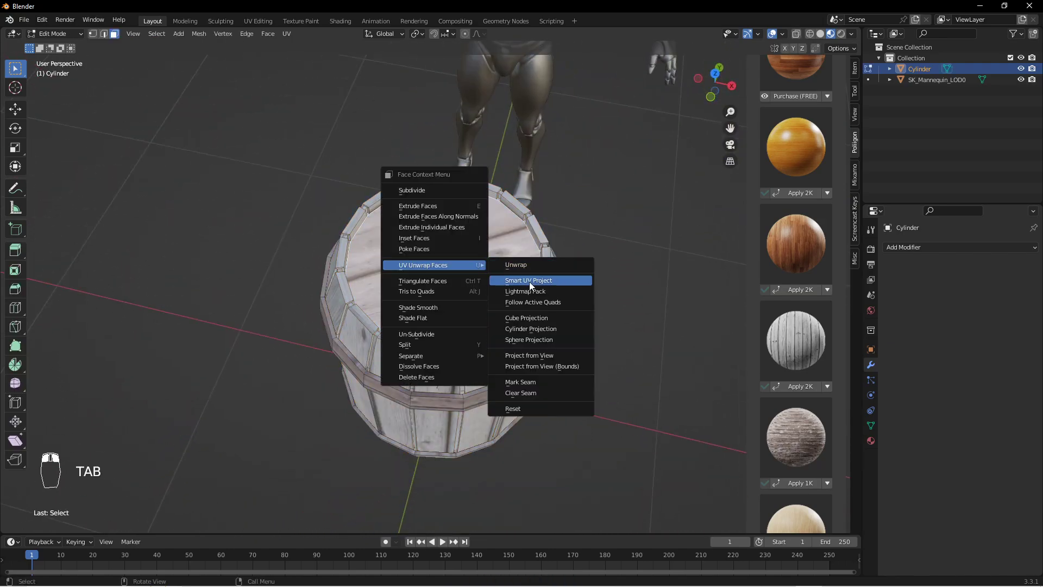
click(529, 281)
click(521, 368)
right_click(483, 283)
mouse_move(484, 282)
click(529, 281)
middle_drag(507, 308, 505, 285)
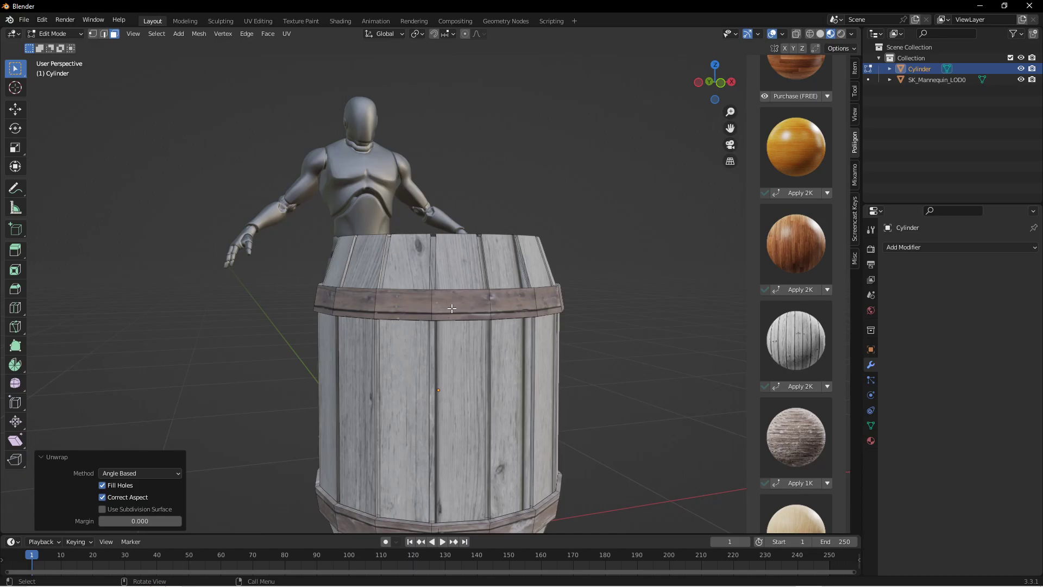
Try to select both bands by picking one face on each, then growing and shrinking the selection.
click(472, 306)
middle_drag(472, 305, 458, 512)
click(458, 512)
shift+middle_drag(530, 375, 518, 294)
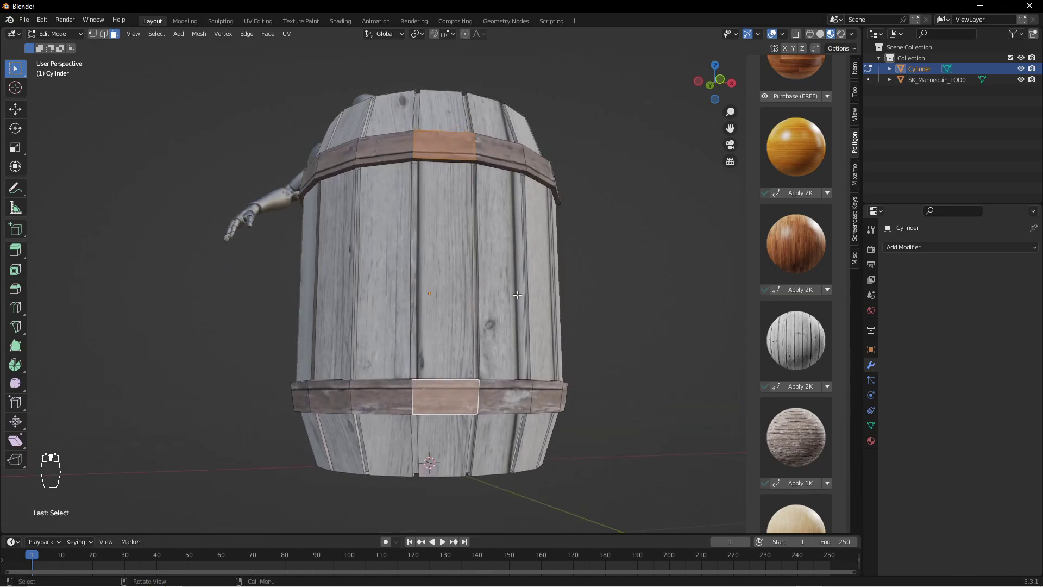
key(ctrl+KP_Add)
key(ctrl+KP_Add)
key(ctrl+KP_Add)
key(ctrl+KP_Add)
key(ctrl+KP_Add)
key(ctrl+KP_Add)
key(ctrl+KP_Add)
key(ctrl+KP_Add)
key(ctrl+KP_Add)
key(ctrl+KP_Add)
key(ctrl+KP_Add)
key(ctrl+KP_Add)
key(ctrl+KP_Add)
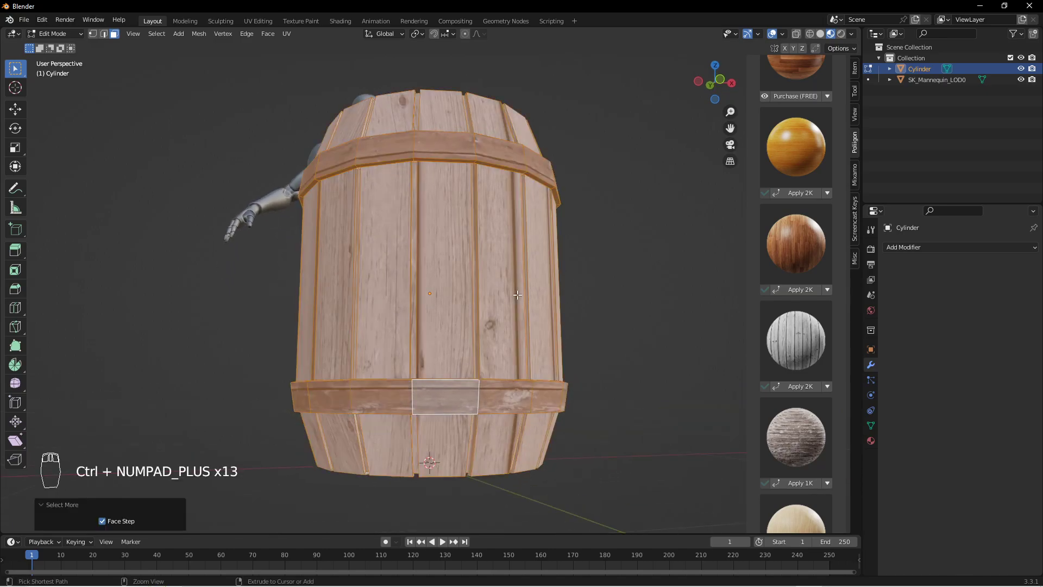
key(ctrl+KP_Subtract)
key(ctrl+KP_Subtract)
key(ctrl+KP_Subtract)
key(ctrl+KP_Subtract)
key(ctrl+KP_Subtract)
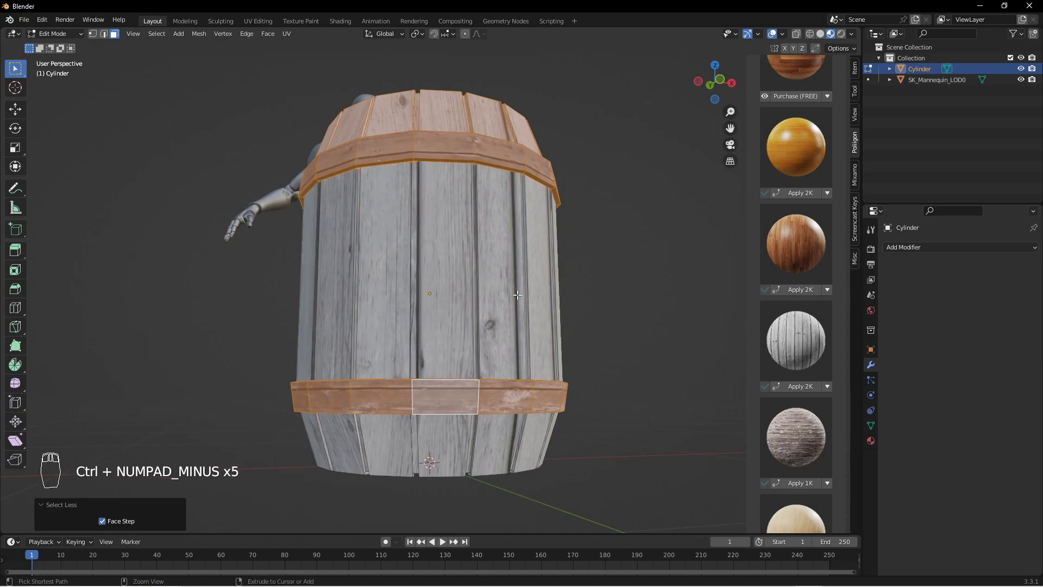
Select one face on each band and grow the selection until it covers both whole bands only.
middle_drag(517, 295, 538, 257)
click(538, 257)
shift+click(553, 414)
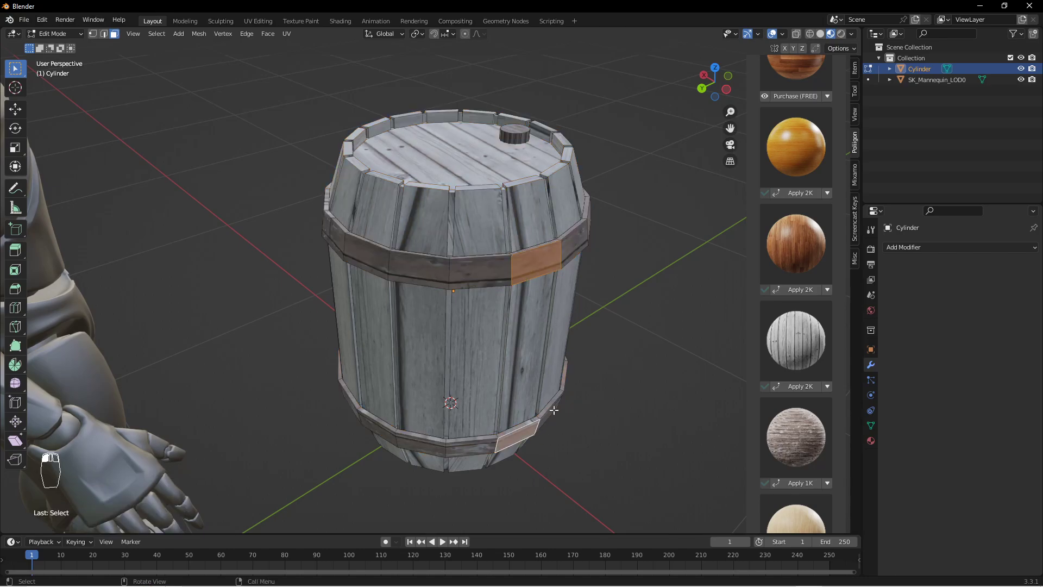
key(ctrl+KP_Add)
key(ctrl+KP_Add)
key(ctrl+KP_Add)
key(ctrl+KP_Add)
key(ctrl+KP_Add)
key(ctrl+KP_Add)
key(ctrl+KP_Add)
key(ctrl+KP_Add)
key(ctrl+KP_Add)
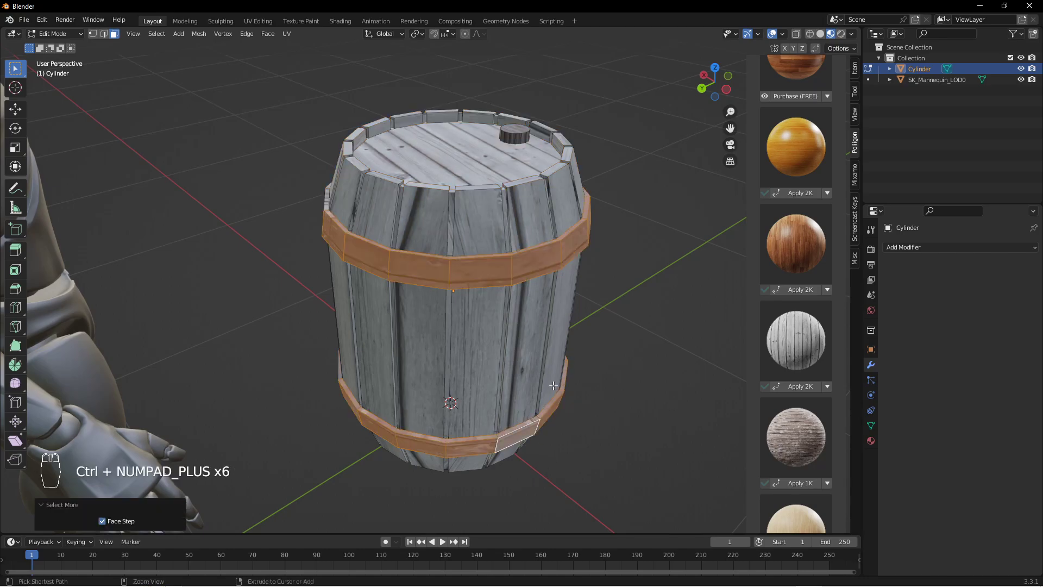
key(ctrl+KP_Add)
key(ctrl+KP_Add)
key(ctrl+KP_Add)
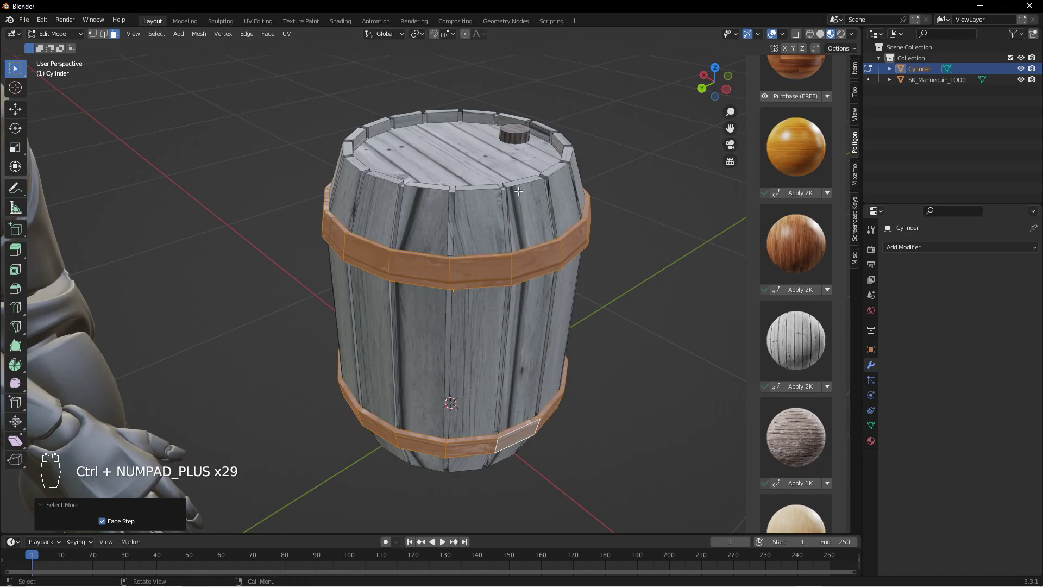
middle_drag(470, 159, 503, 207)
middle_drag(525, 371, 476, 242)
Find the rust material on the previous page of free assets and apply RustPlain007 1K to the selected bands.
scroll(799, 421, down, 5)
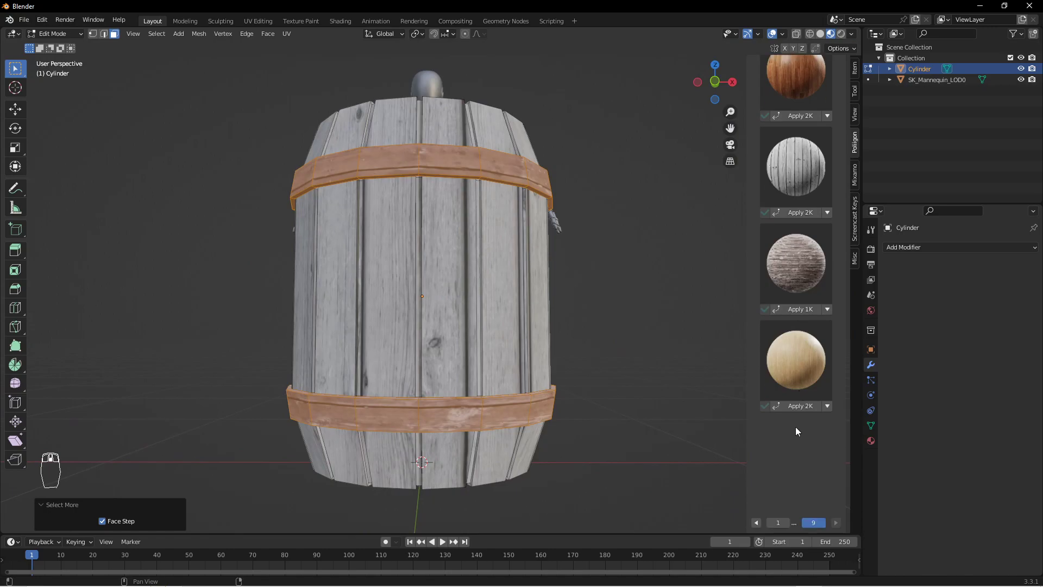
click(758, 521)
scroll(786, 393, up, 8)
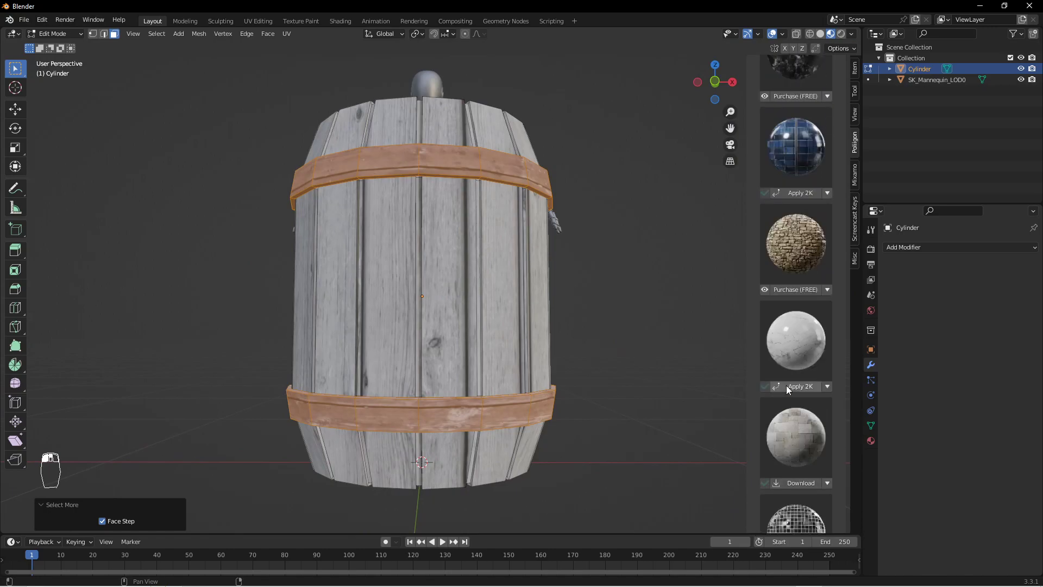
scroll(787, 385, up, 3)
click(796, 194)
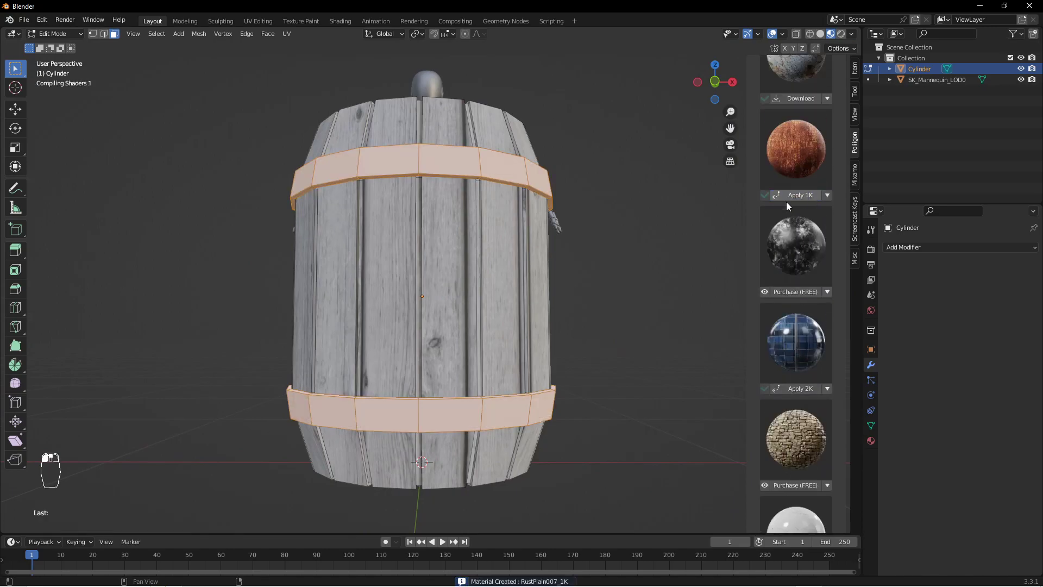
Remap the UVs of the selected barrel bands with Smart UV Project and return to Object Mode.
middle_drag(541, 226, 543, 249)
right_click(502, 231)
mouse_move(502, 230)
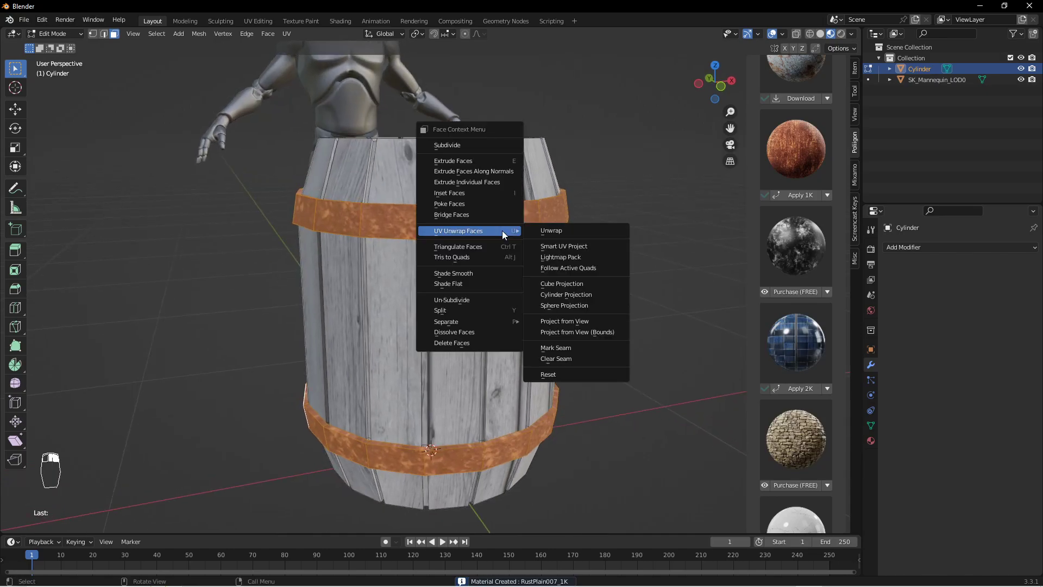
click(562, 246)
click(543, 332)
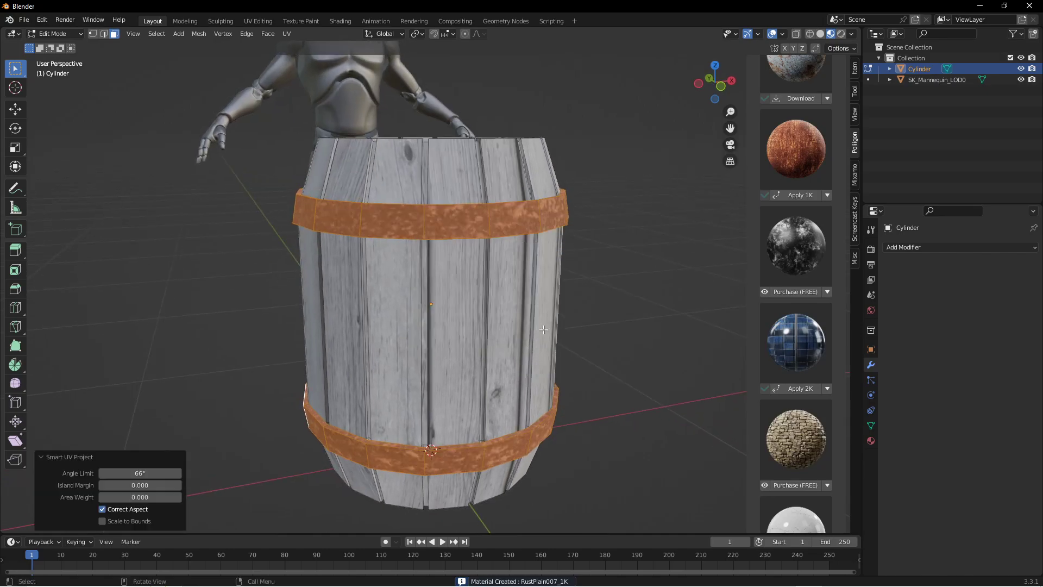
key(Tab)
Select the ring of side faces around the plug and remap their UVs with Smart UV Project.
middle_drag(643, 293, 450, 305)
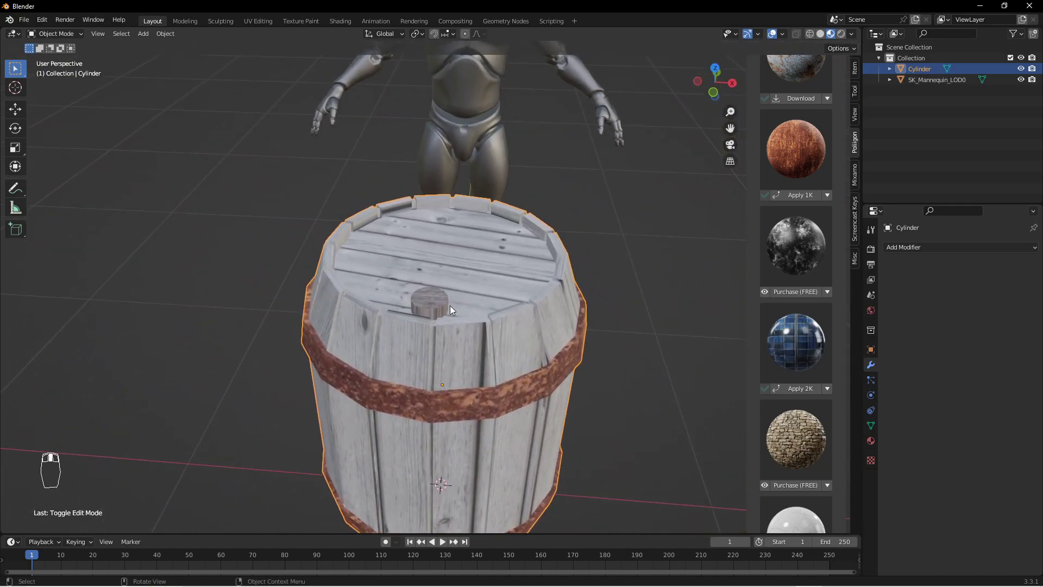
scroll(453, 321, up, 5)
key(Tab)
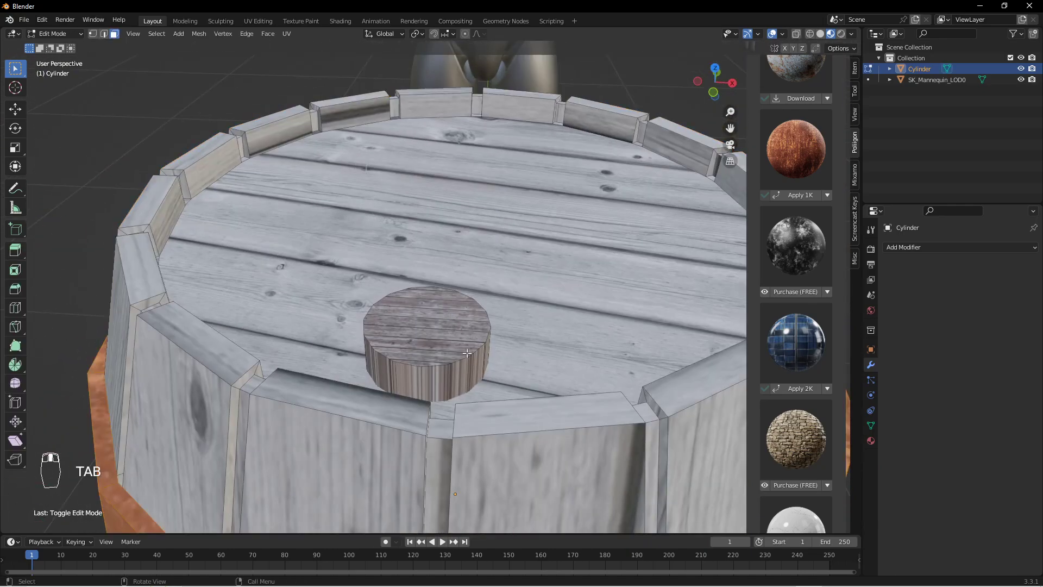
alt+click(456, 379)
right_click(461, 377)
mouse_move(461, 377)
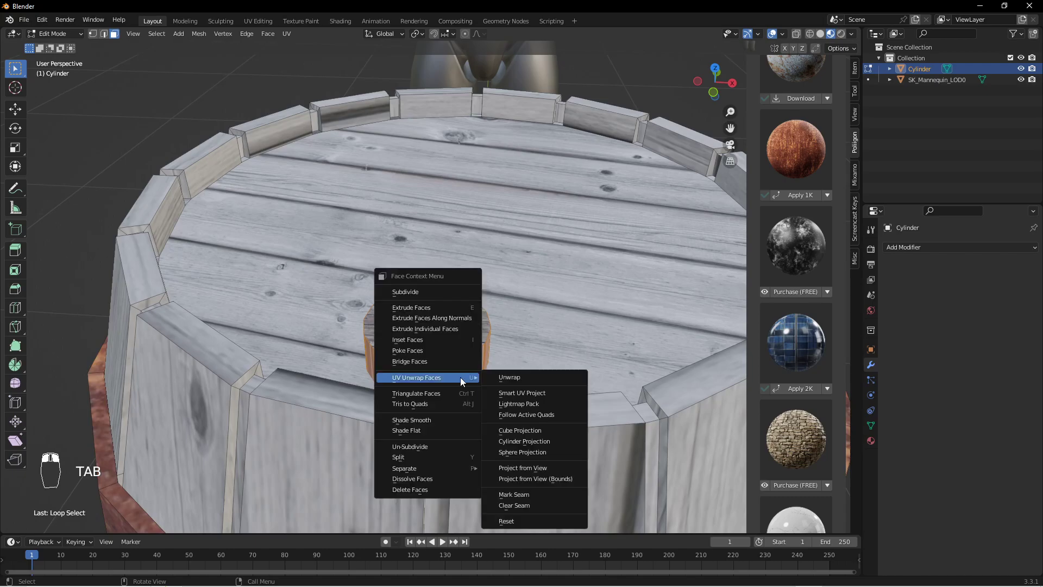
click(510, 392)
click(498, 478)
key(Tab)
Select the barrel and set up an FBX export to the Desktop folder as Crate.fbx, limited to selected objects.
middle_drag(514, 363, 569, 331)
scroll(509, 363, down, 3)
scroll(532, 354, down, 3)
scroll(513, 271, up, 3)
scroll(503, 243, down, 2)
click(559, 331)
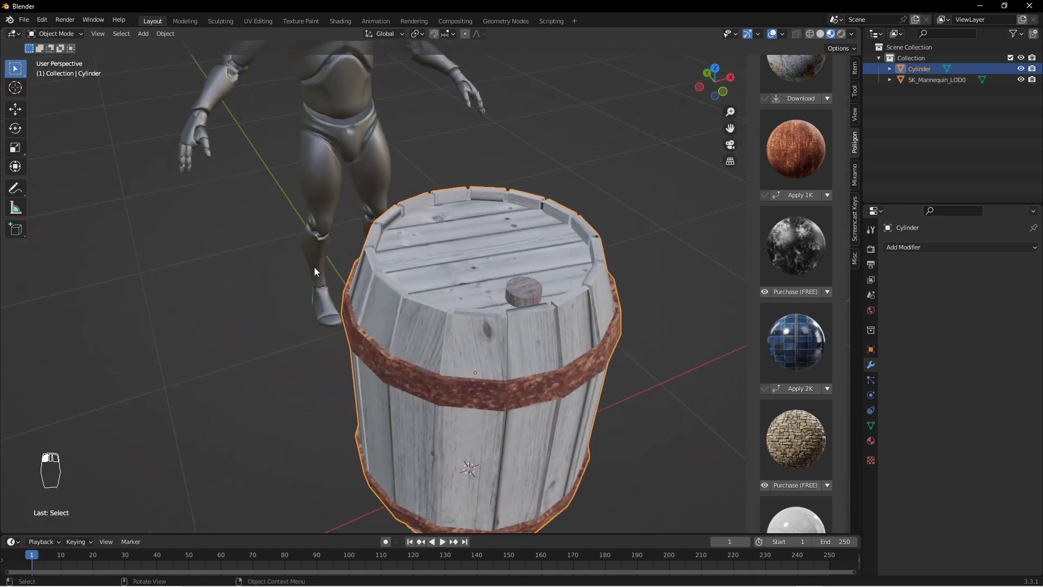
click(24, 22)
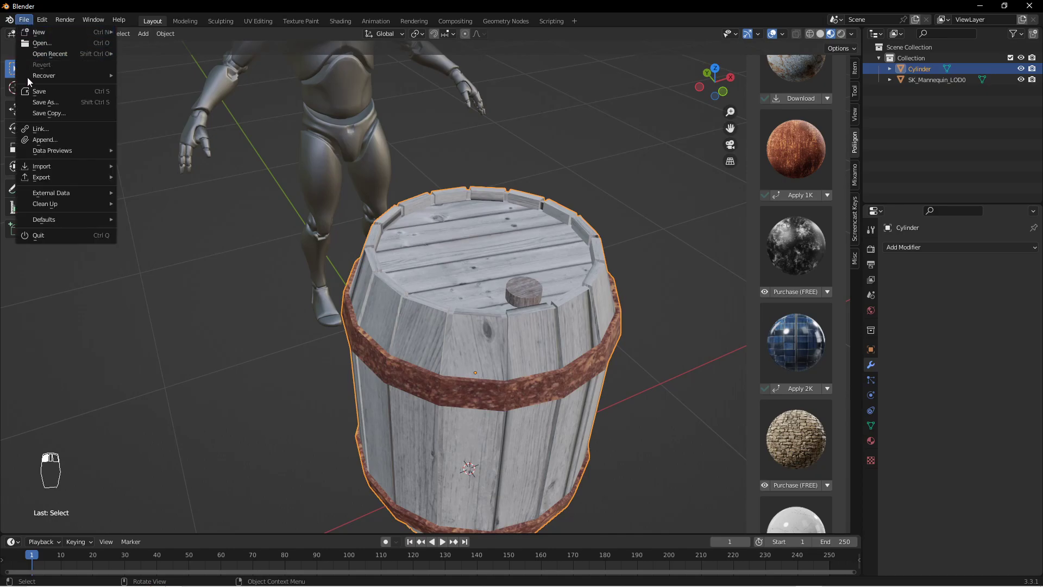
mouse_move(60, 168)
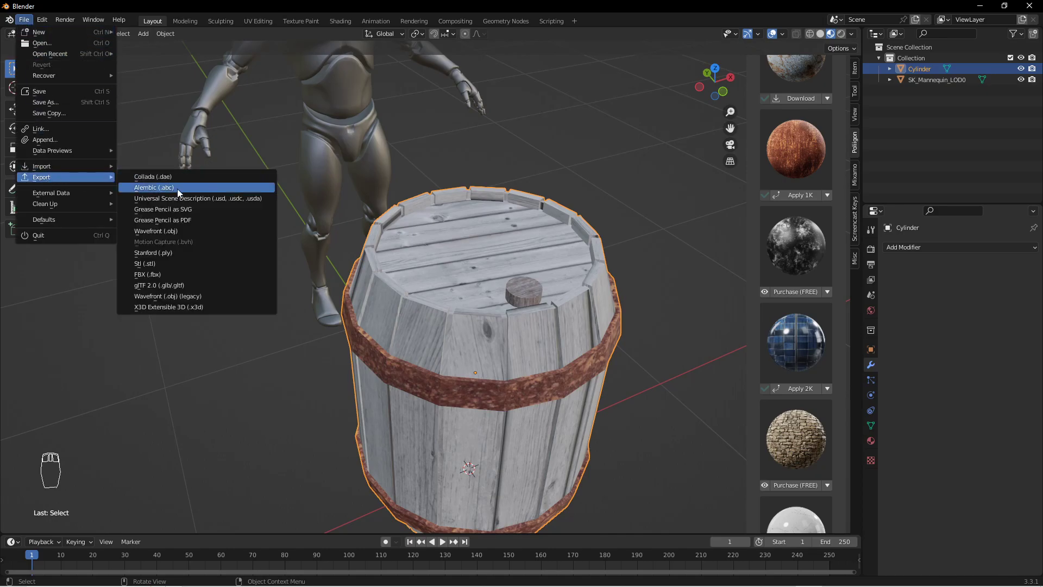
click(170, 274)
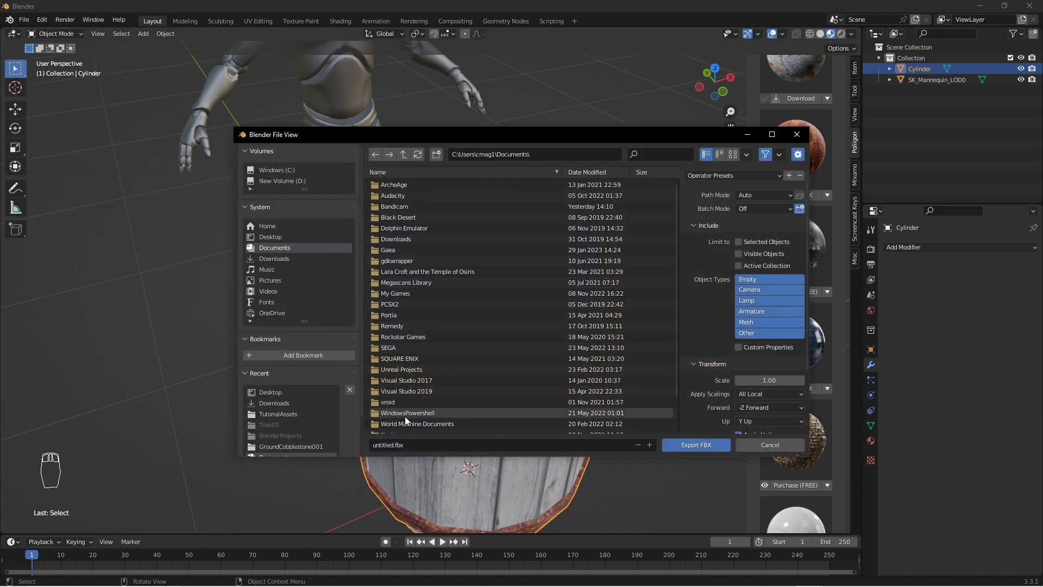
click(279, 237)
scroll(443, 370, down, 1)
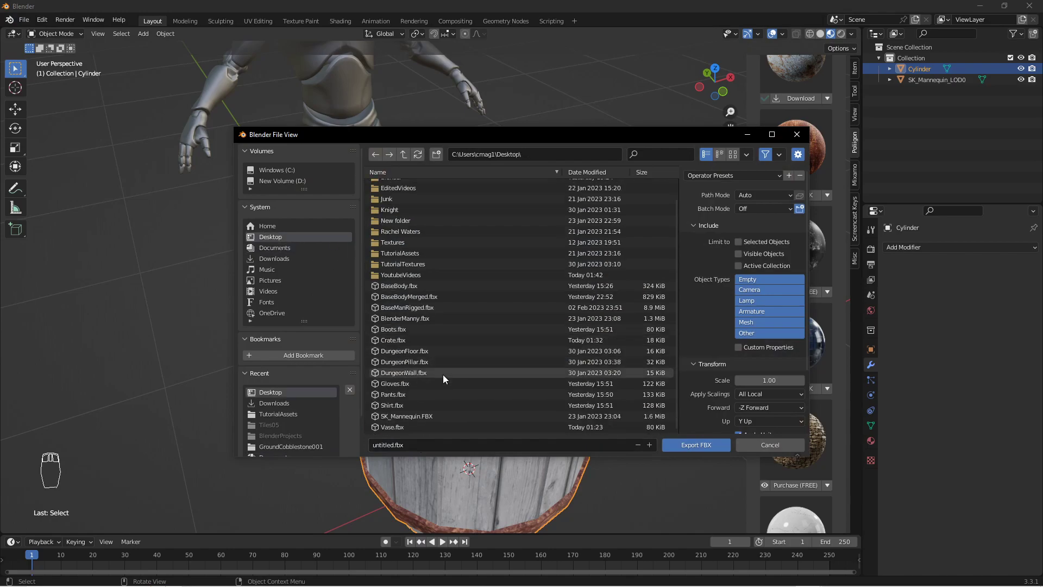
click(419, 445)
text(c)
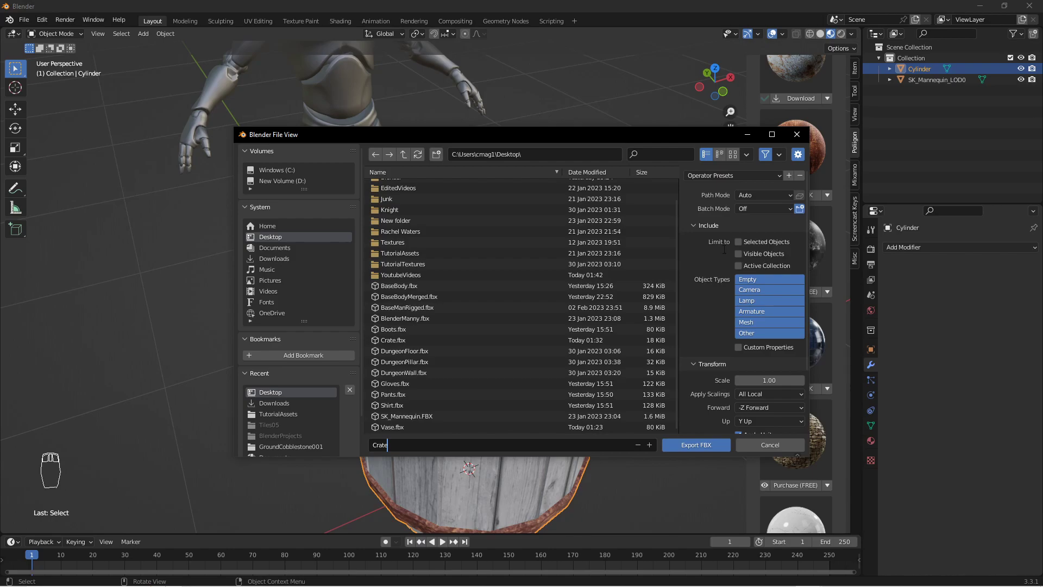
key(Return)
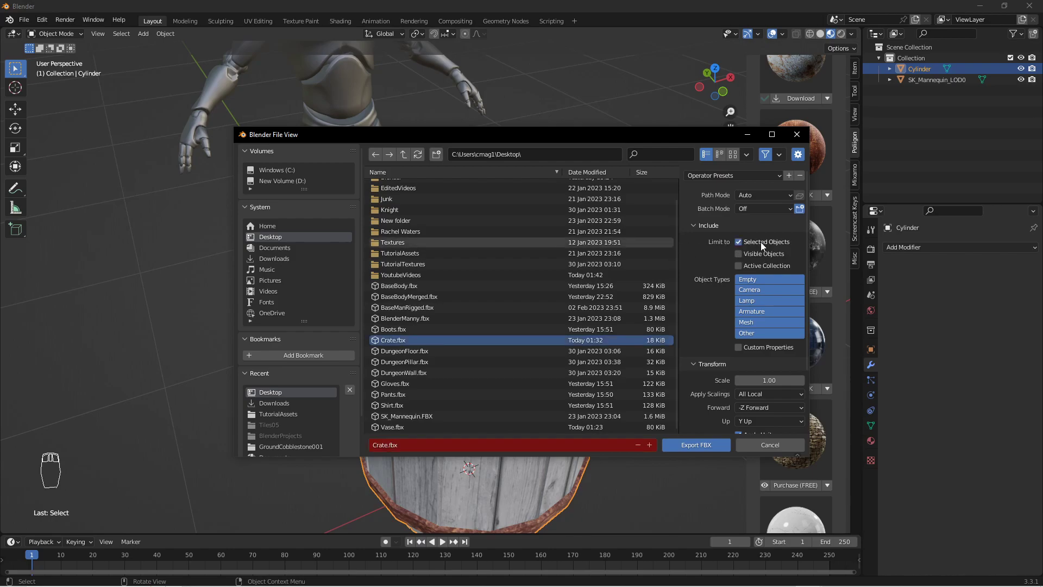
Change the geometry smoothing option for the export and write the FBX file.
scroll(709, 376, down, 3)
click(707, 401)
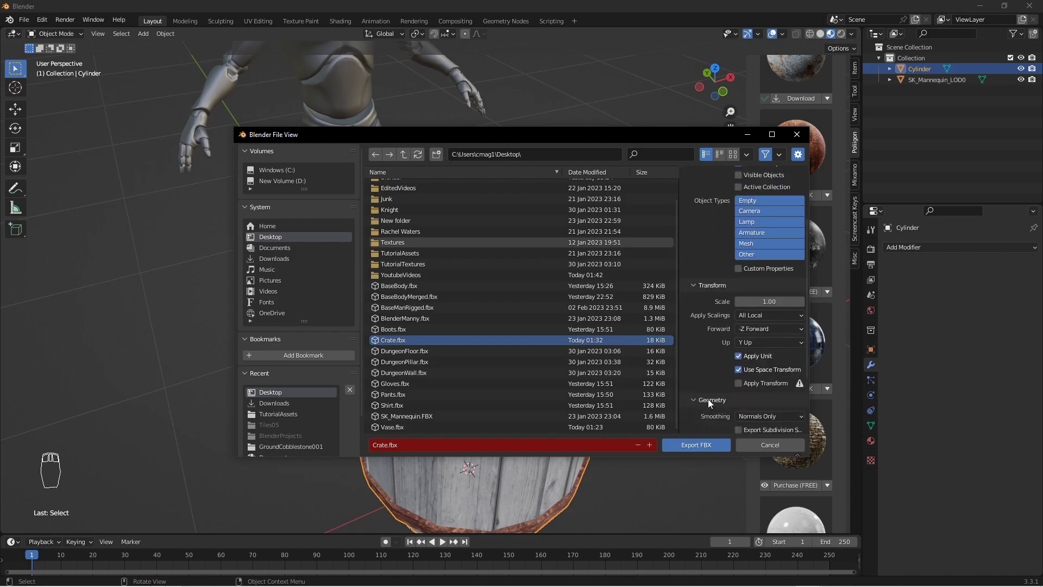
click(758, 415)
click(755, 394)
click(700, 446)
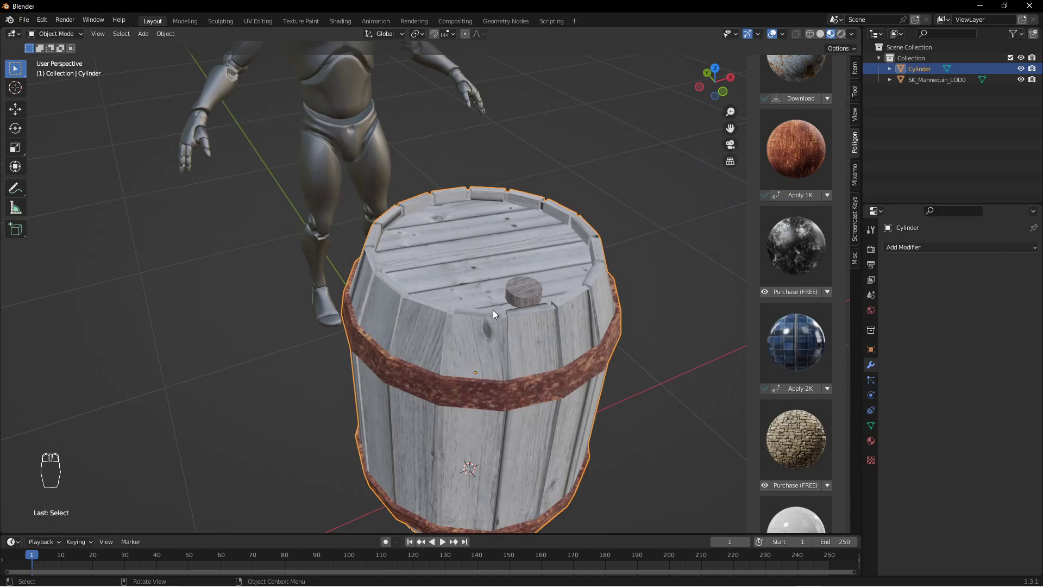
Save the barrel scene on the Desktop as Crate.blend, overwriting the existing file.
scroll(544, 267, down, 4)
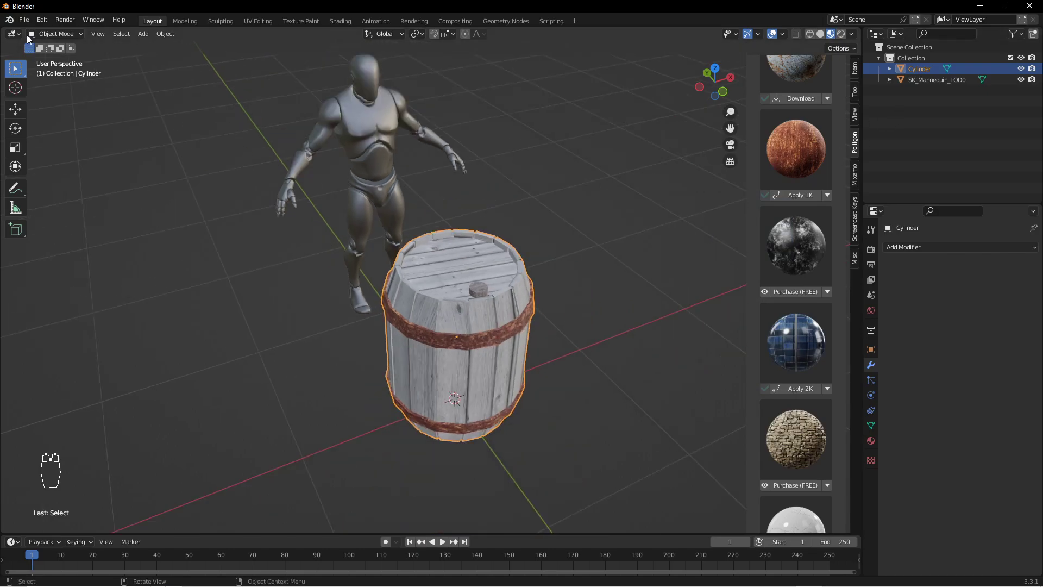
click(38, 21)
mouse_move(25, 21)
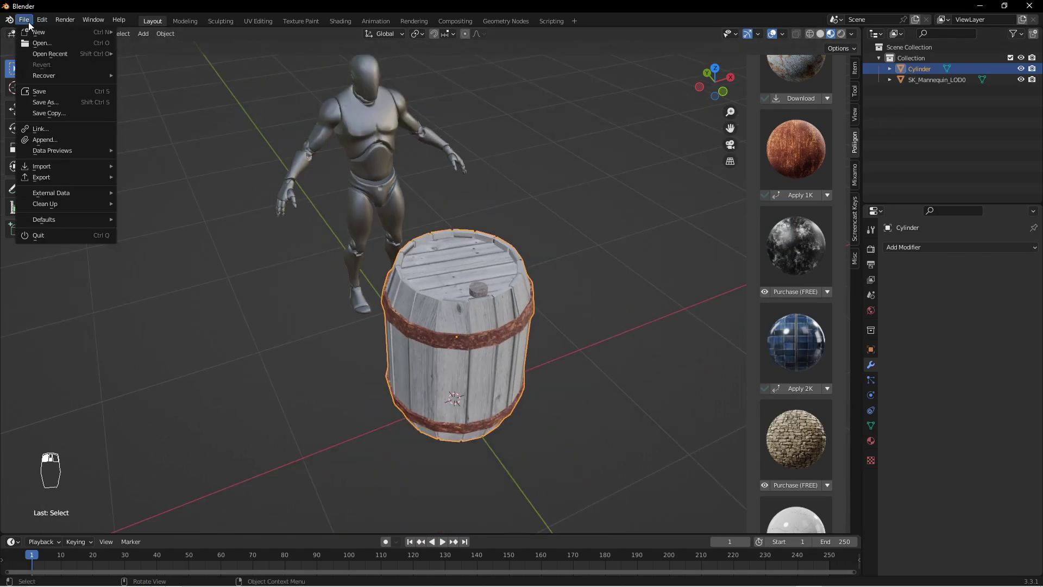
click(58, 96)
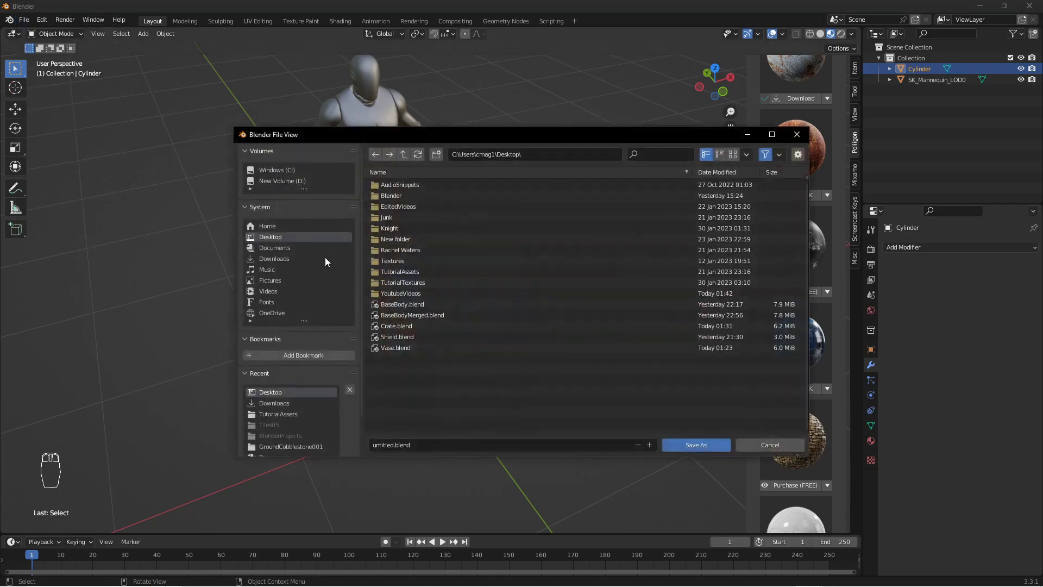
click(426, 445)
text(Crate)
key(Return)
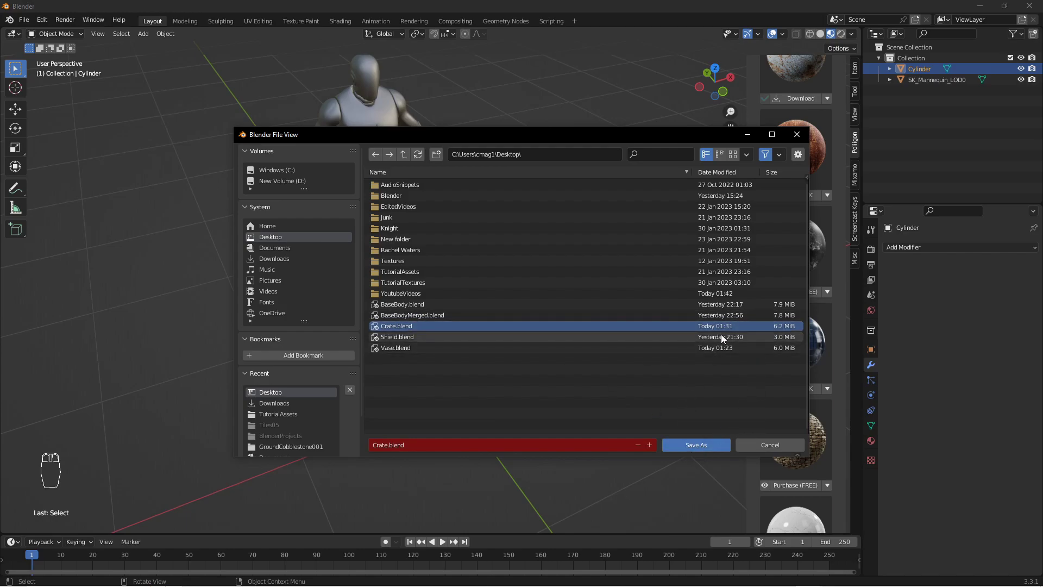
click(699, 445)
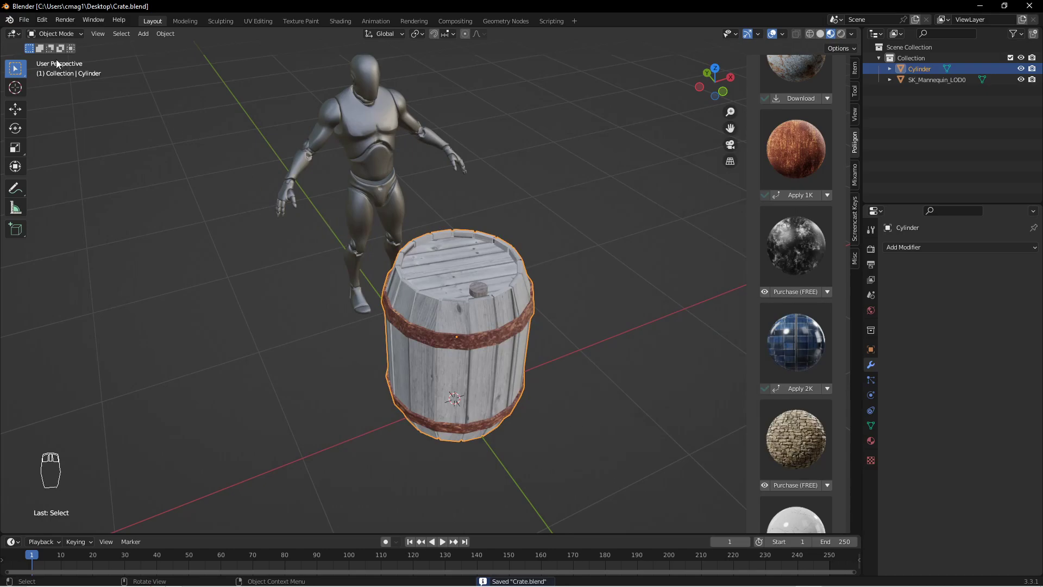
Delete the barrel from the scene, keeping only the mannequin.
click(482, 307)
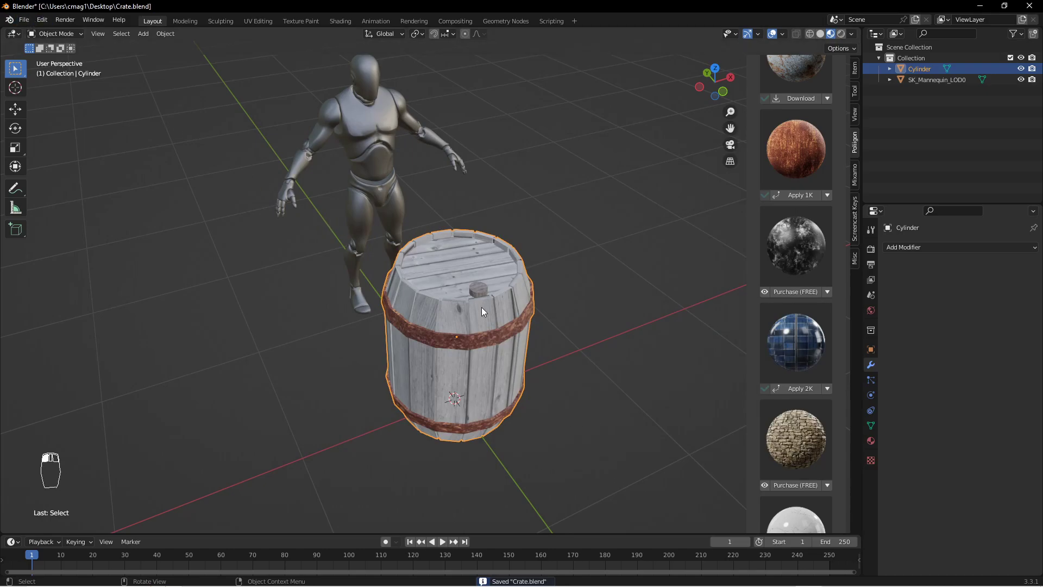
key(x)
click(481, 307)
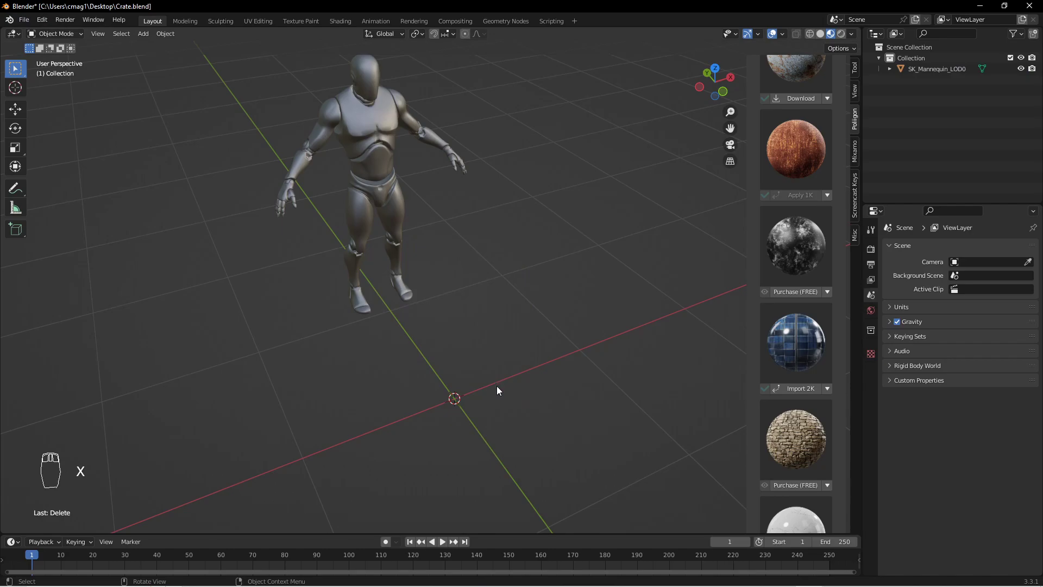
key(shift+a)
mouse_move(539, 377)
Save a copy of the scene under the new file name Barrel.blend on the Desktop.
click(24, 20)
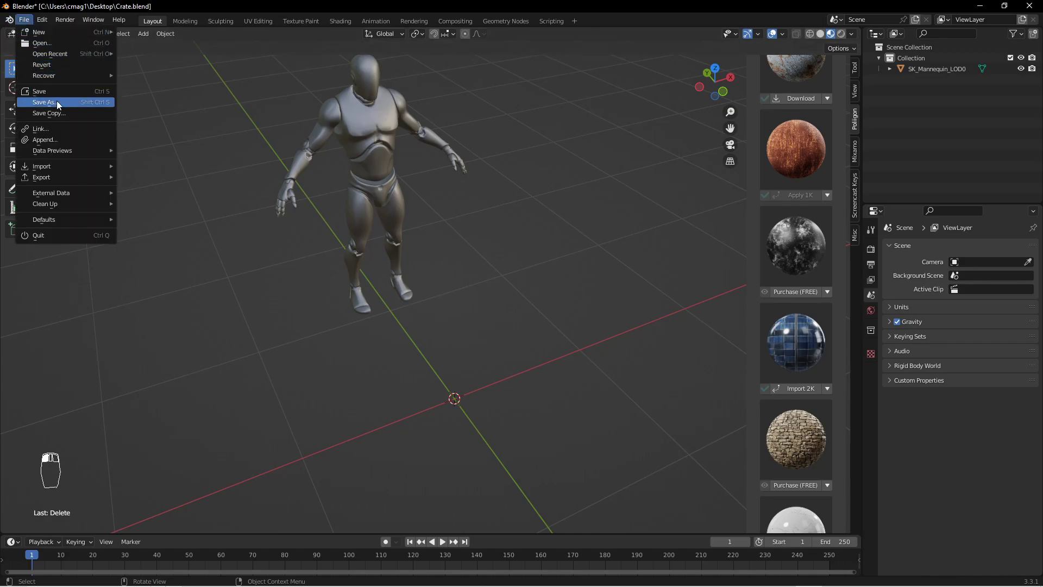
click(56, 100)
click(428, 444)
text(Ba)
click(697, 445)
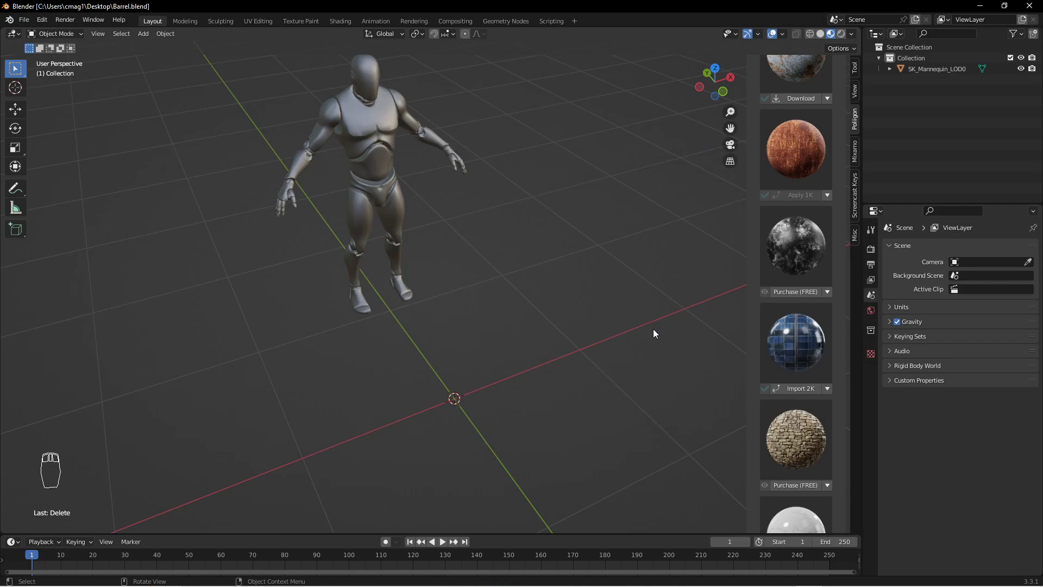
Add a cube mesh and scale it down uniformly to about 0.378 beside the mannequin.
key(shift+a)
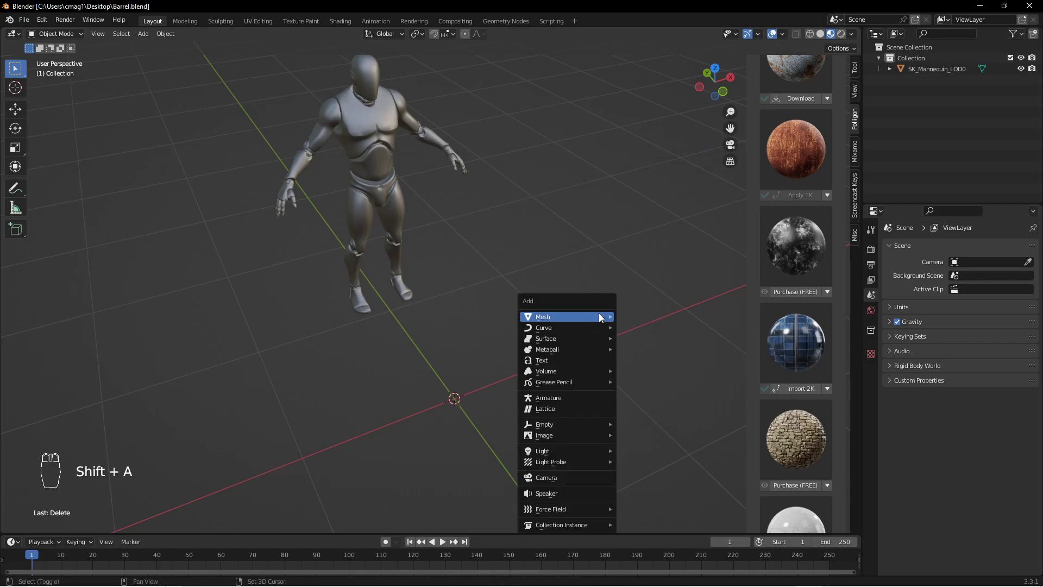
mouse_move(598, 317)
click(656, 326)
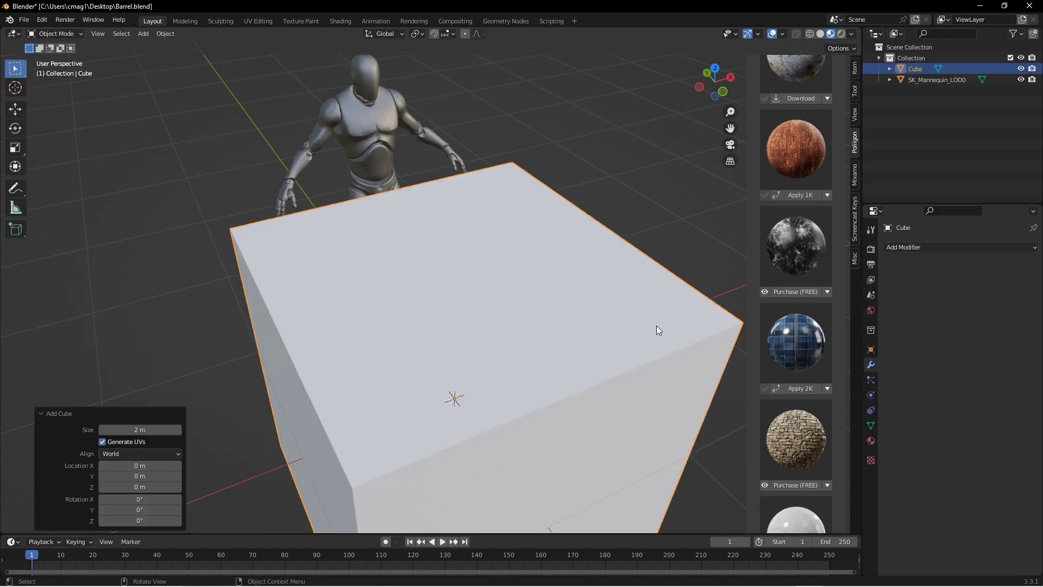
middle_drag(589, 382, 549, 335)
scroll(549, 334, down, 6)
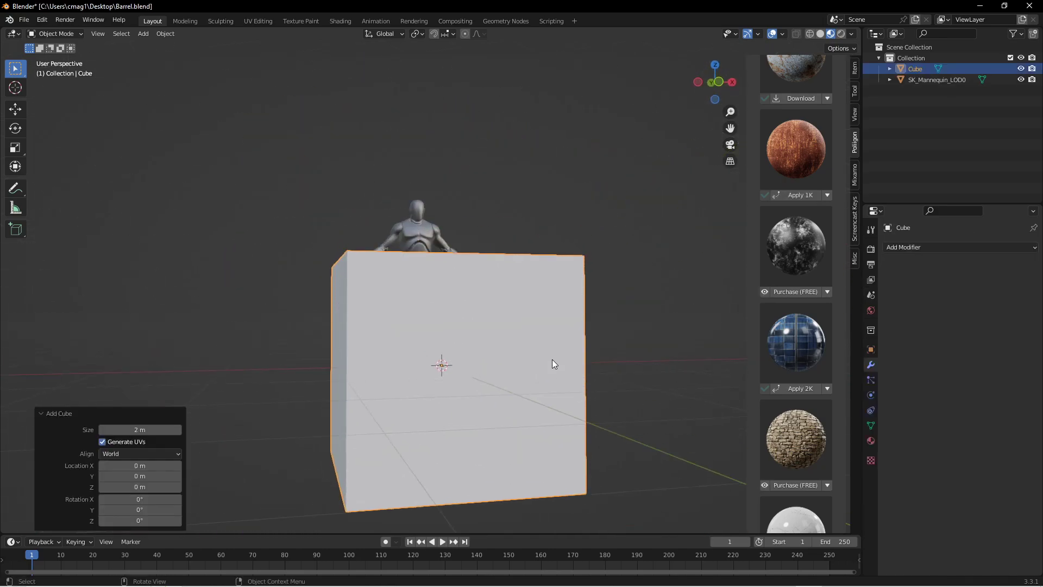
key(s)
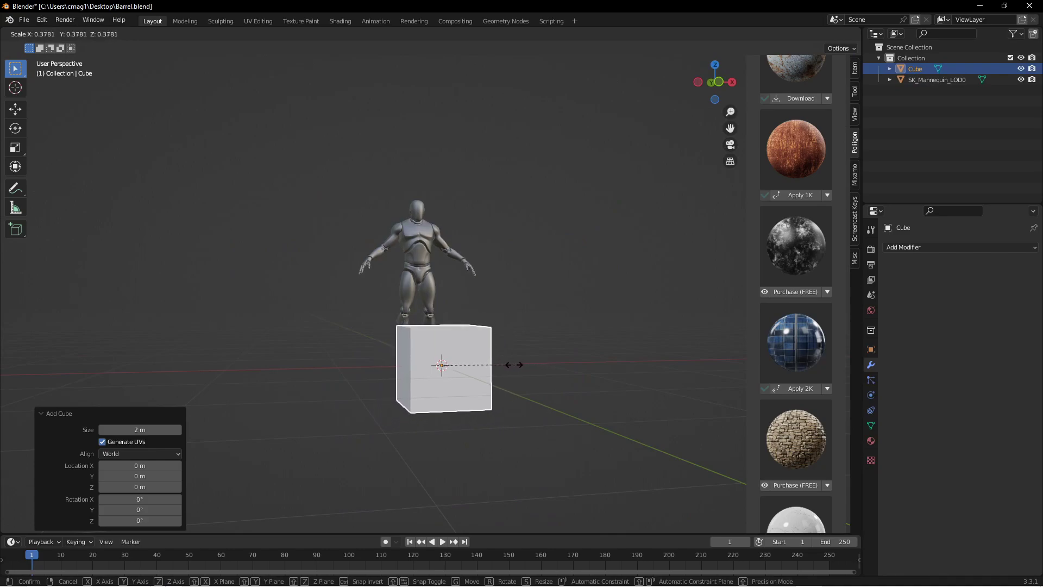
click(514, 364)
Raise the cube along the Z axis in front view until its base rests on the ground line.
key(KP_Decimal)
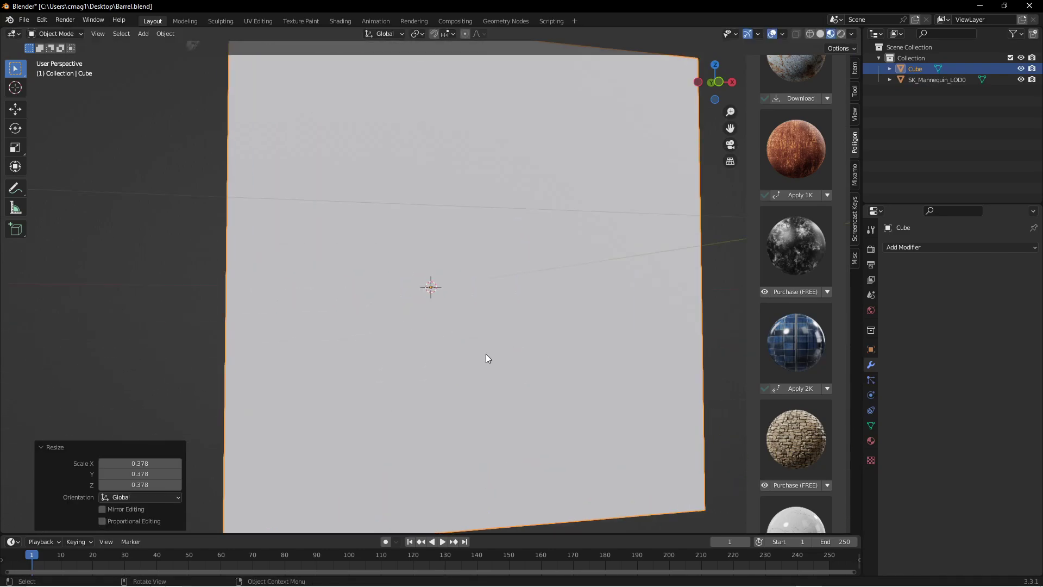
scroll(460, 344, down, 5)
scroll(531, 326, down, 3)
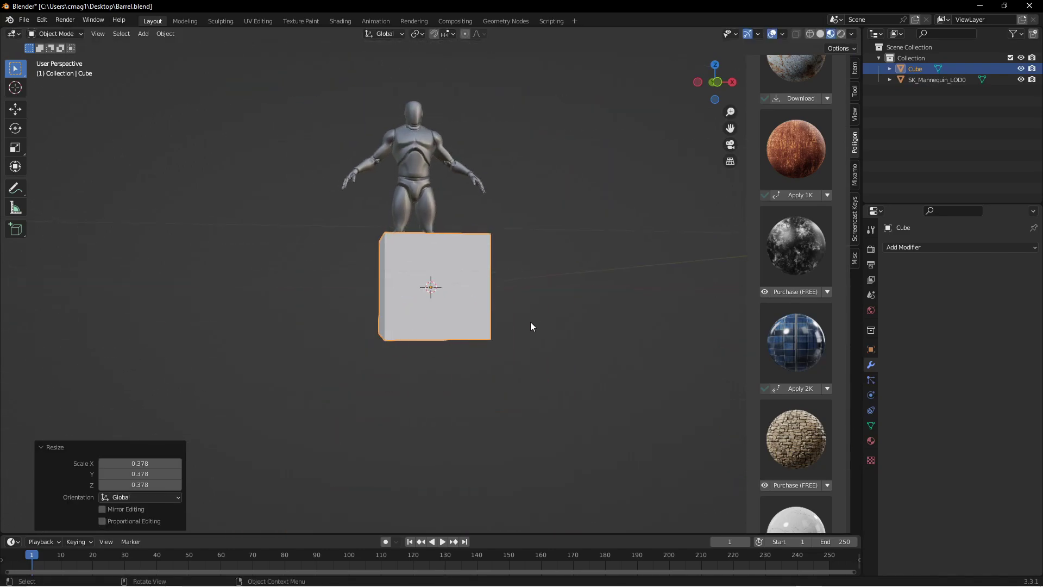
key(KP_1)
key(g)
key(z)
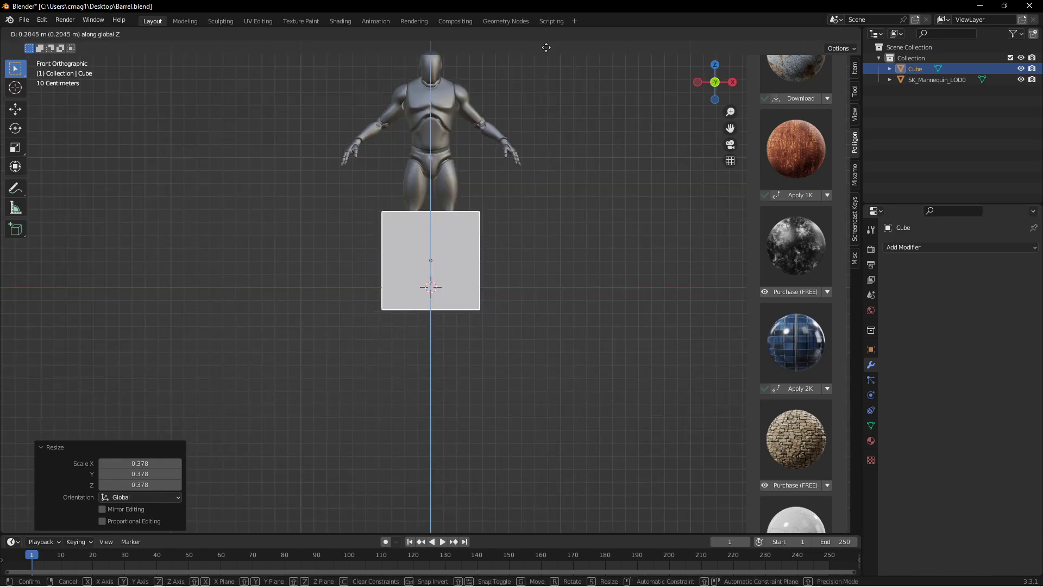
click(546, 312)
Inset all faces of the cube individually with a thickness of about 0.2 m.
middle_drag(412, 233, 491, 256)
key(Tab)
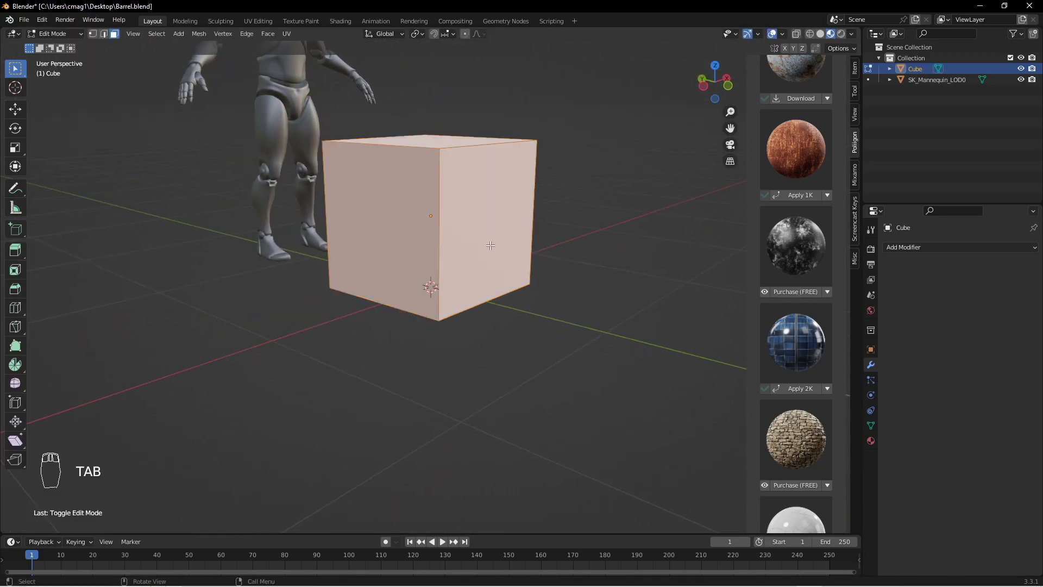
key(3)
middle_drag(544, 228, 570, 242)
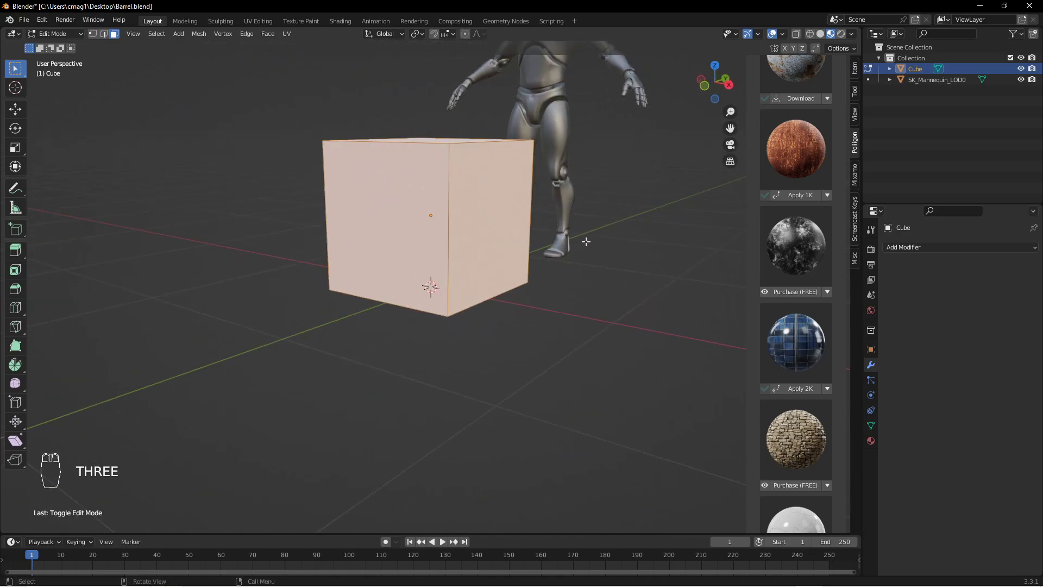
key(i)
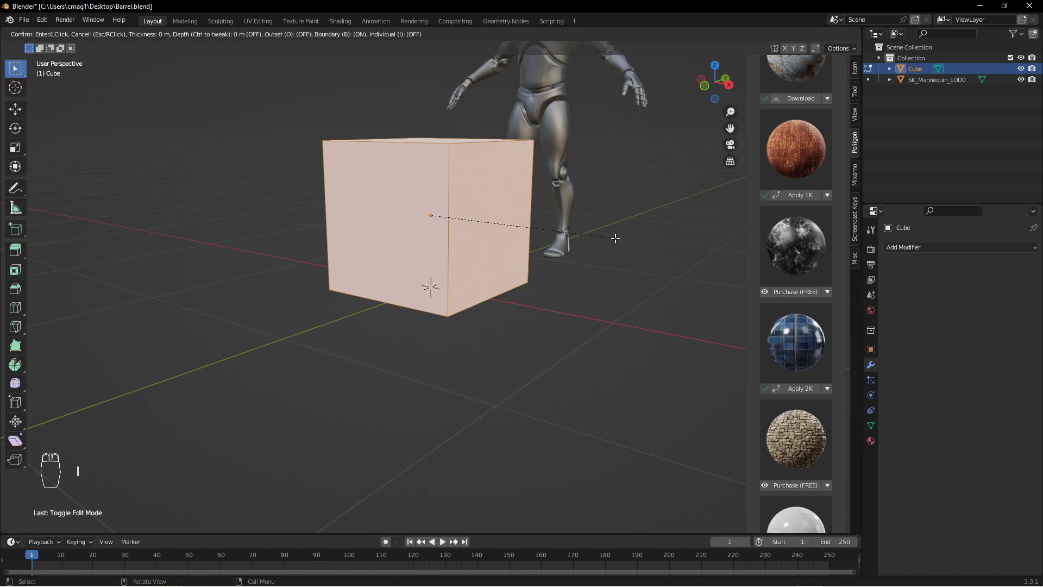
key(i)
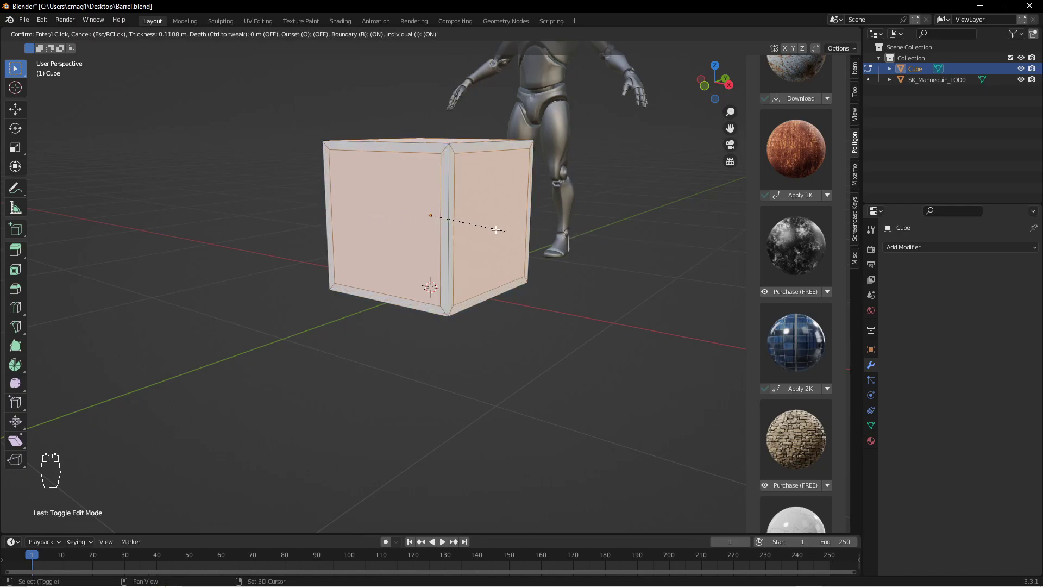
click(420, 215)
middle_drag(421, 216, 425, 189)
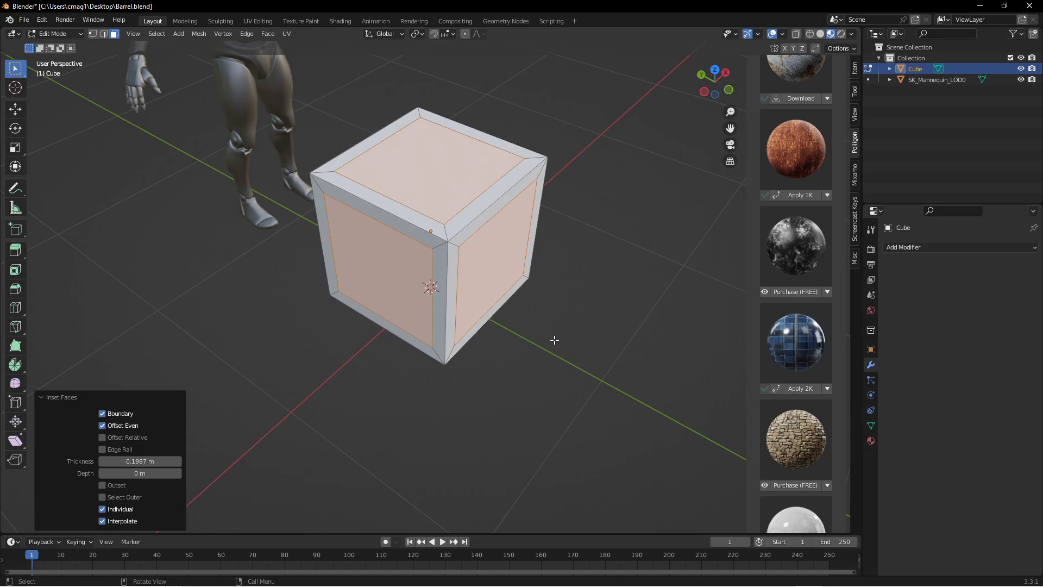
Scale the cube's inset faces uniformly to 0.97.
middle_drag(599, 280, 445, 290)
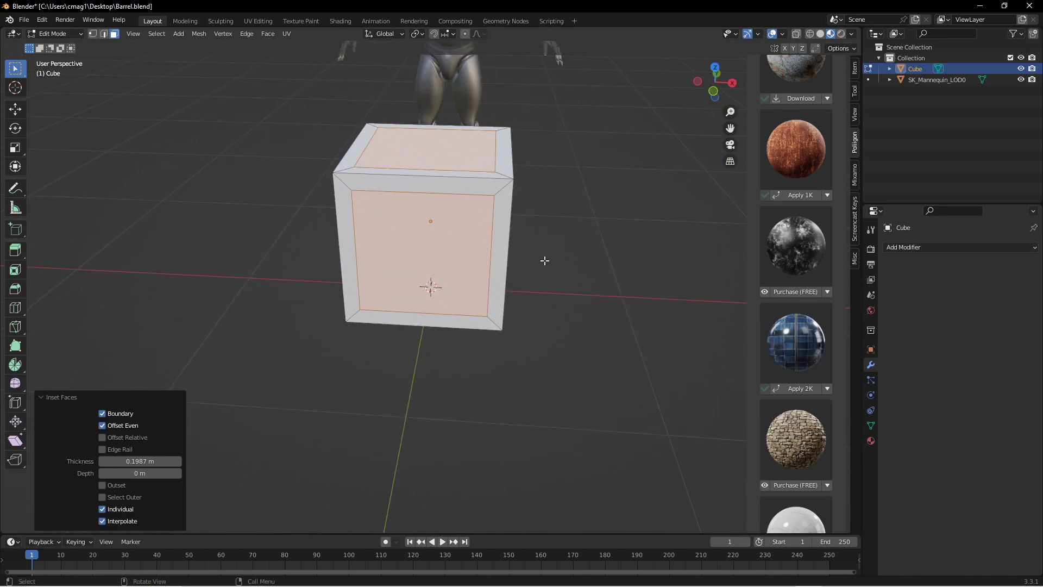
middle_drag(548, 260, 437, 209)
key(s)
click(556, 235)
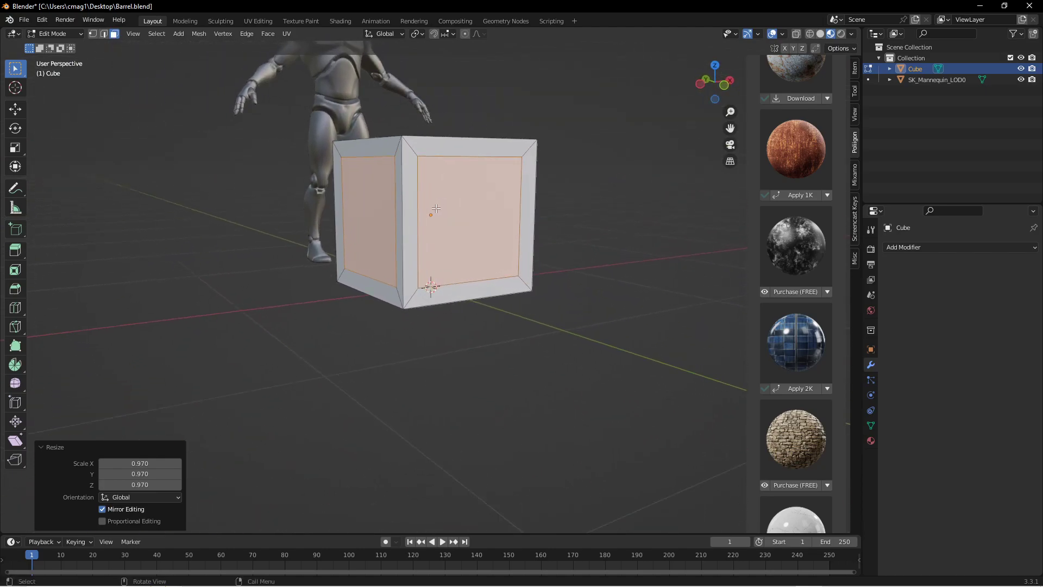
Extrude the inset faces along their normals by about -0.062 m to recess the crate's panels.
key(alt+e)
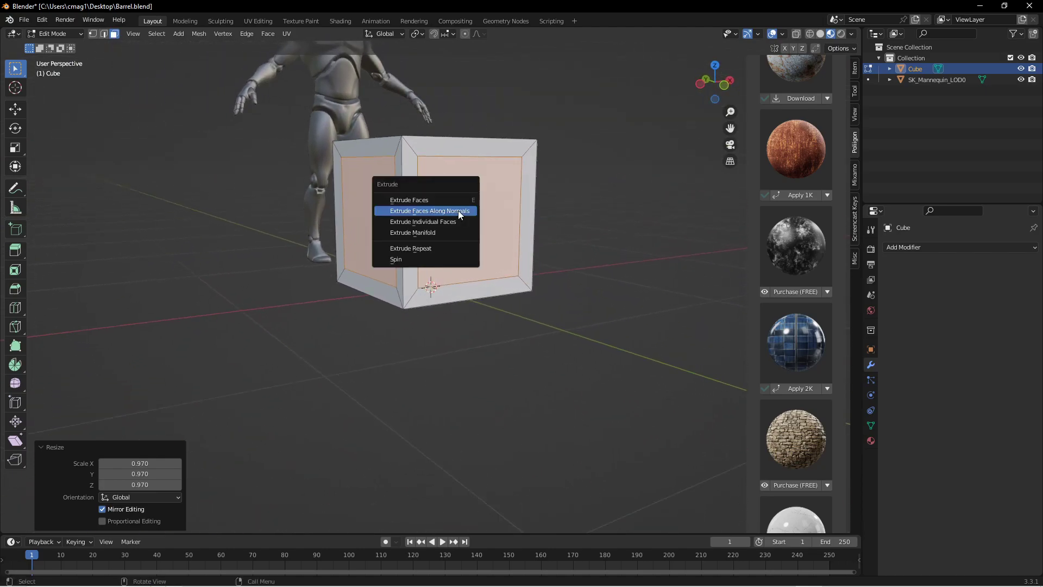
click(459, 210)
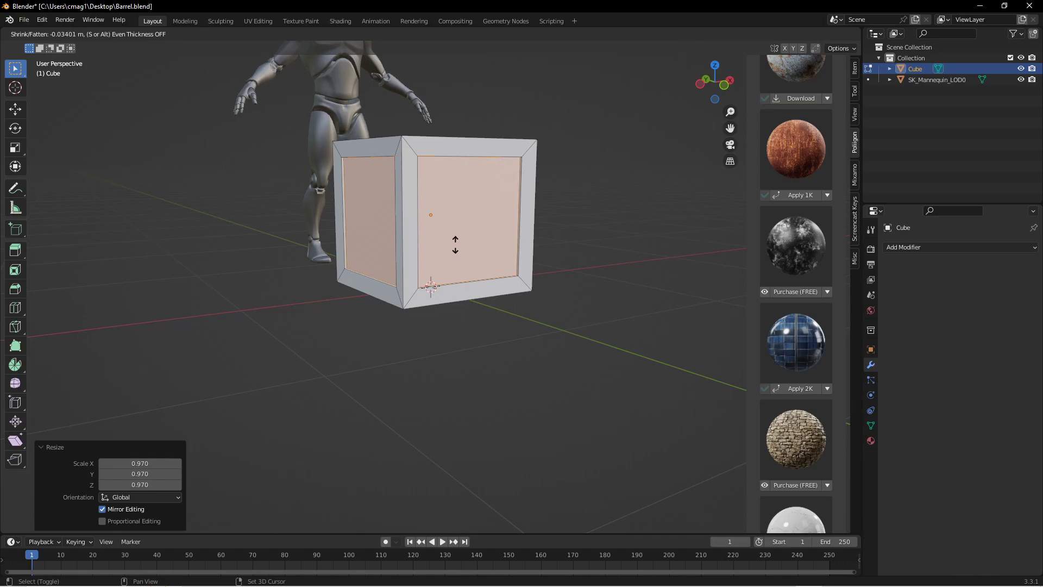
click(454, 270)
middle_drag(454, 269, 539, 246)
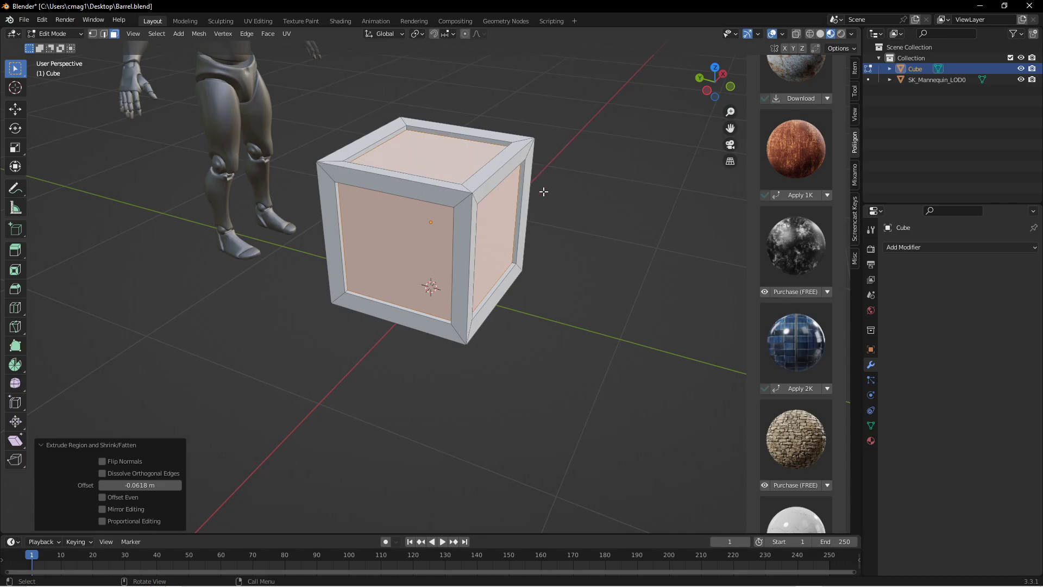
key(alt+s)
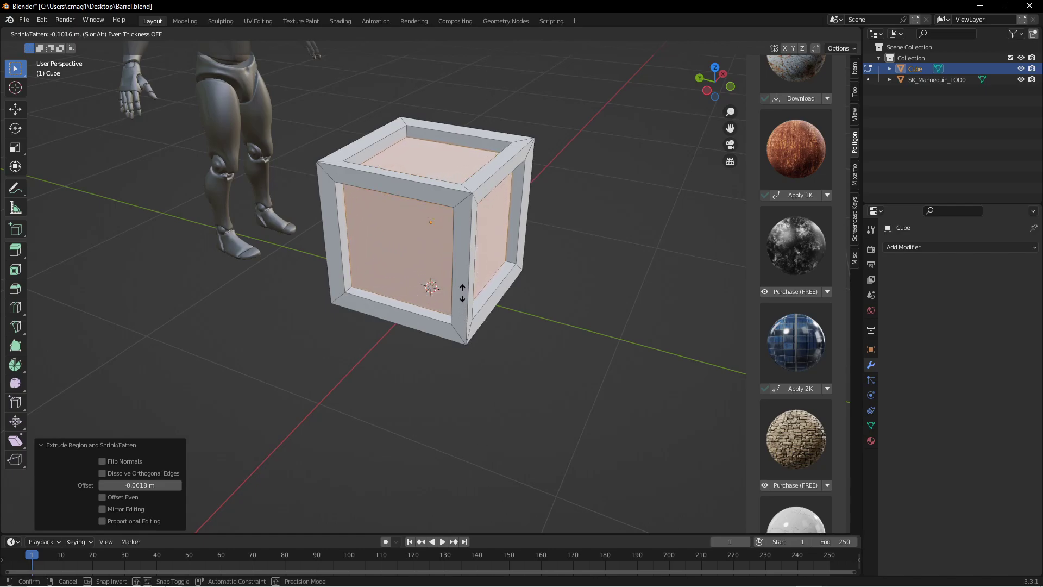
right_click(466, 349)
middle_drag(554, 301, 480, 325)
middle_drag(494, 283, 535, 303)
key(Tab)
scroll(488, 322, up, 3)
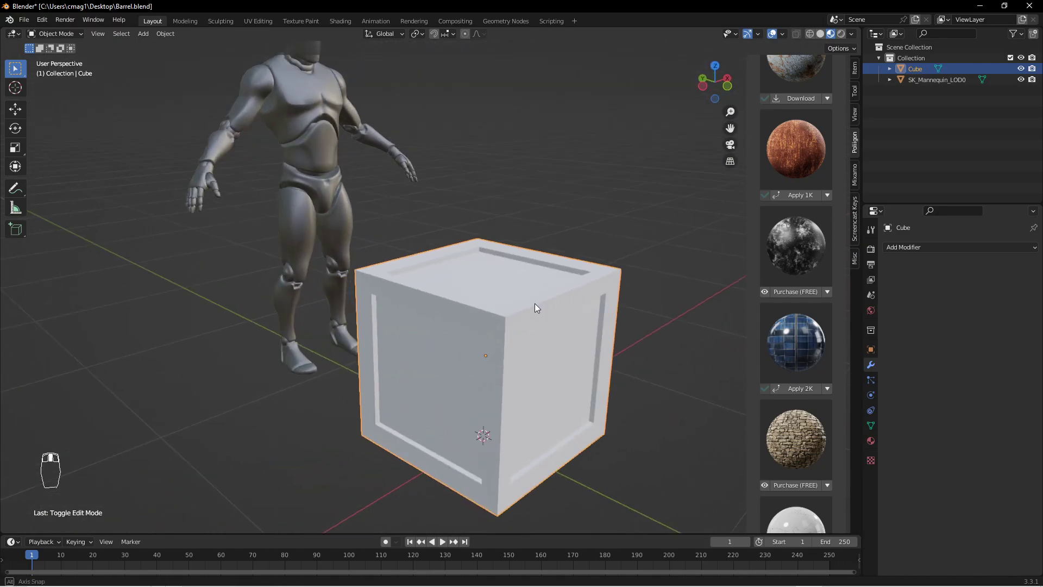
key(Tab)
Apply the weathered brown wood plank material at 1K from the last page of the Poliigon library to the crate.
middle_drag(551, 347, 505, 324)
scroll(813, 393, down, 10)
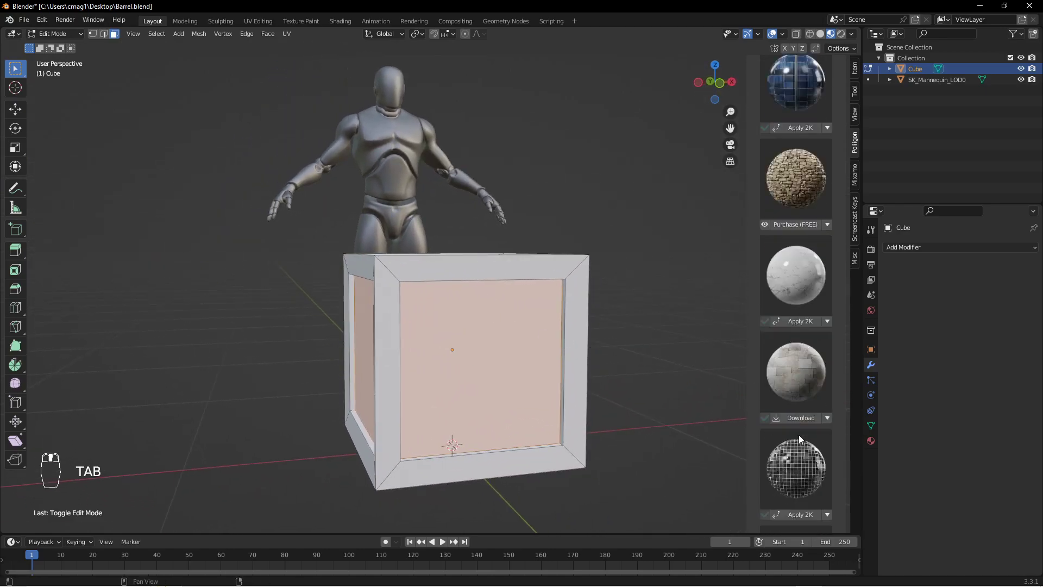
click(820, 522)
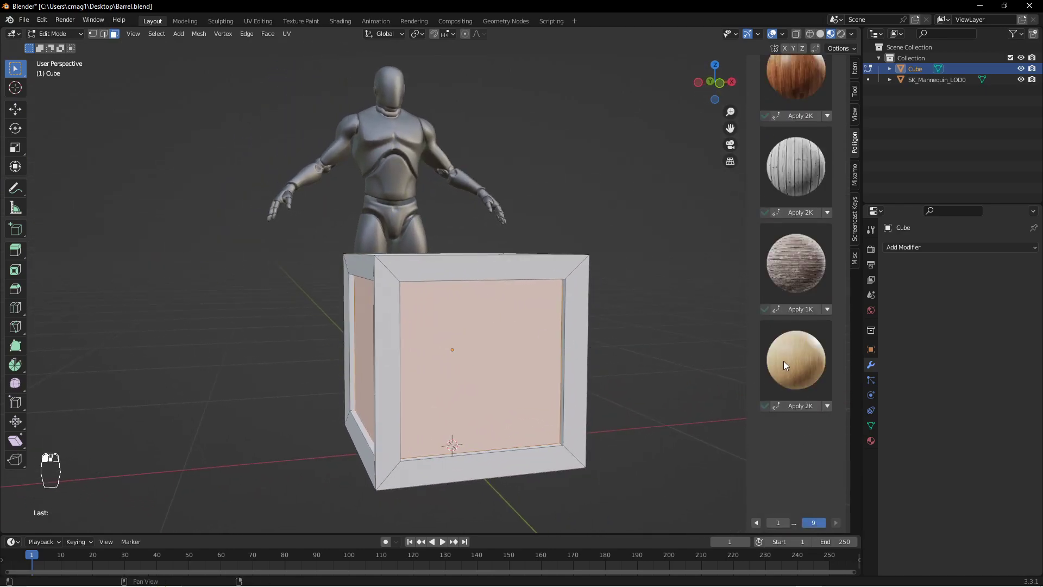
scroll(784, 363, up, 2)
click(801, 354)
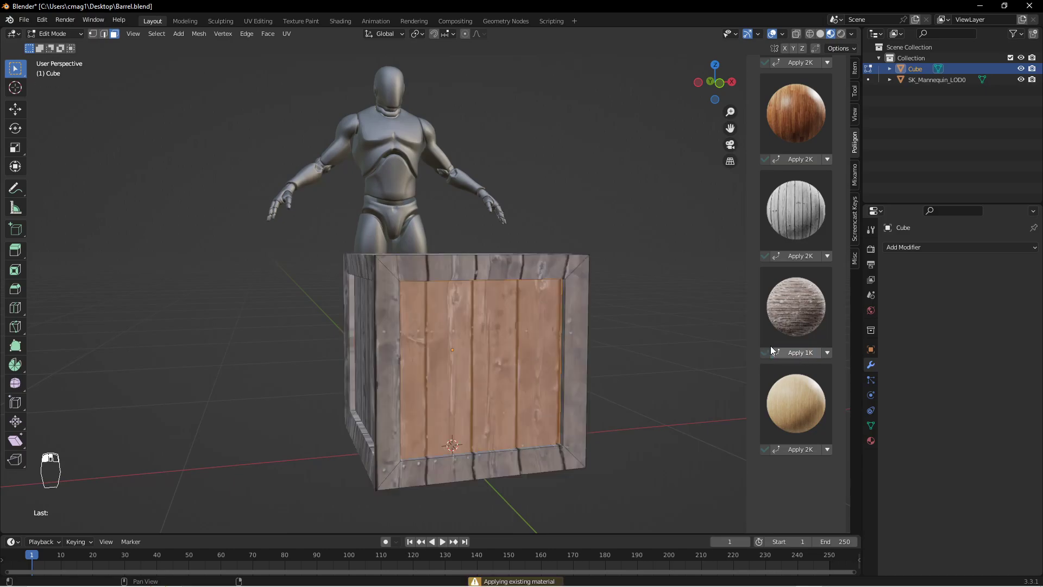
Select the frame boards on all sides of the crate and grow the selection to include the recess walls.
middle_drag(608, 305, 501, 254)
click(502, 253)
shift+click(545, 278)
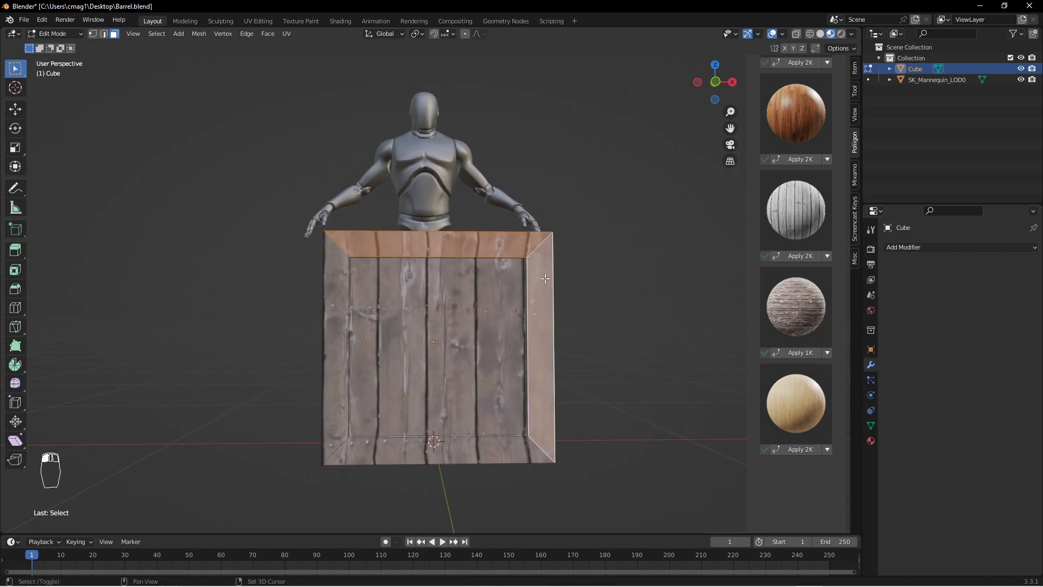
shift+click(461, 449)
shift+click(334, 386)
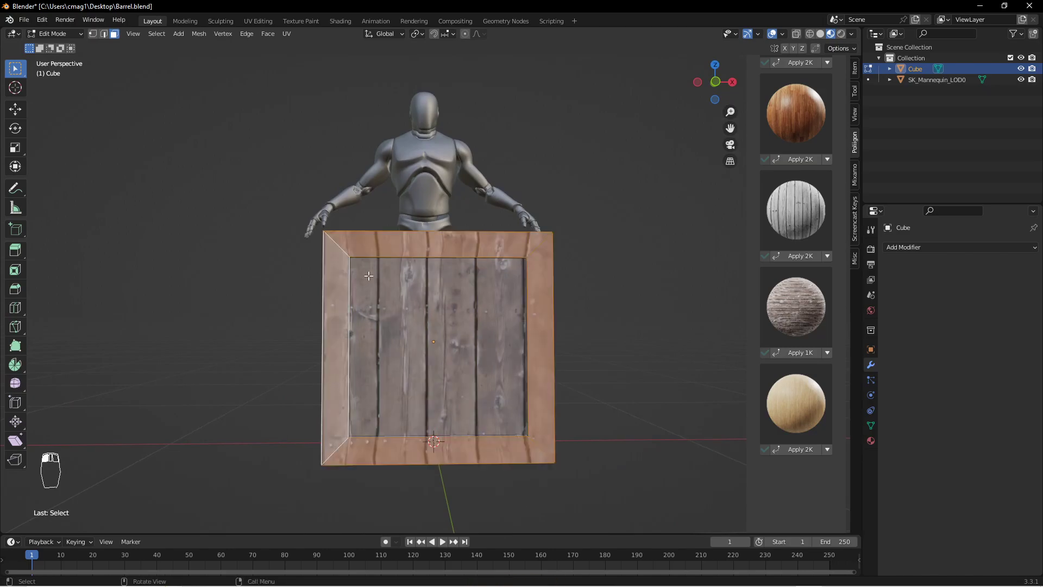
middle_drag(382, 273, 522, 273)
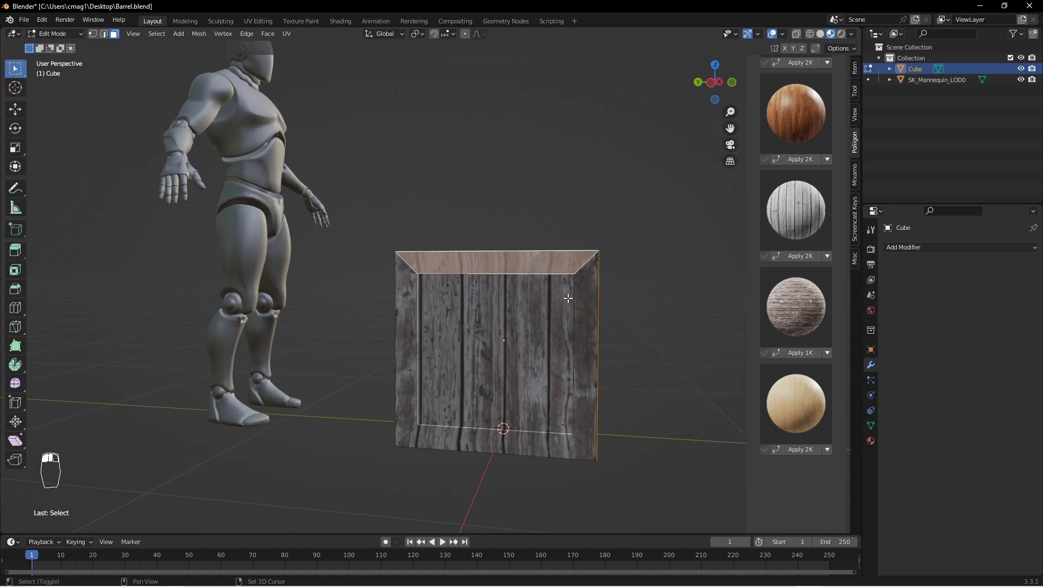
shift+click(499, 448)
middle_drag(402, 368, 373, 326)
shift+click(485, 280)
middle_drag(391, 425, 401, 323)
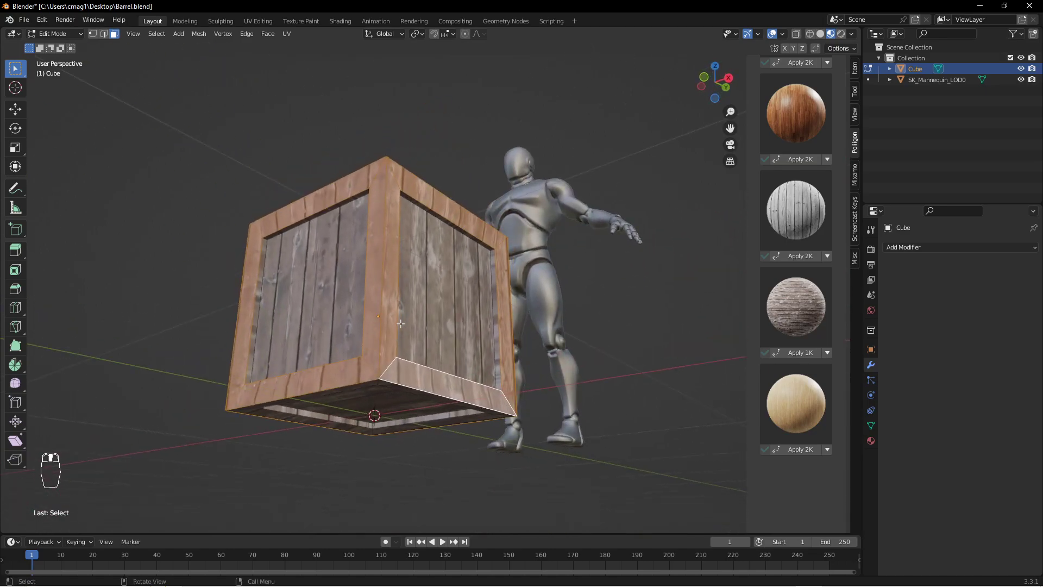
key(ctrl+KP_Add)
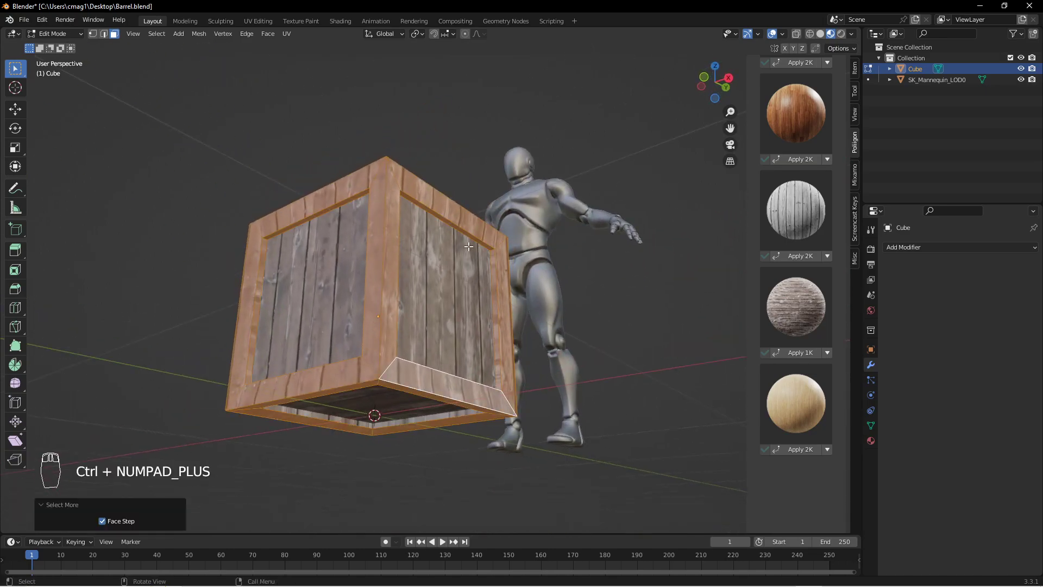
middle_drag(438, 308, 488, 311)
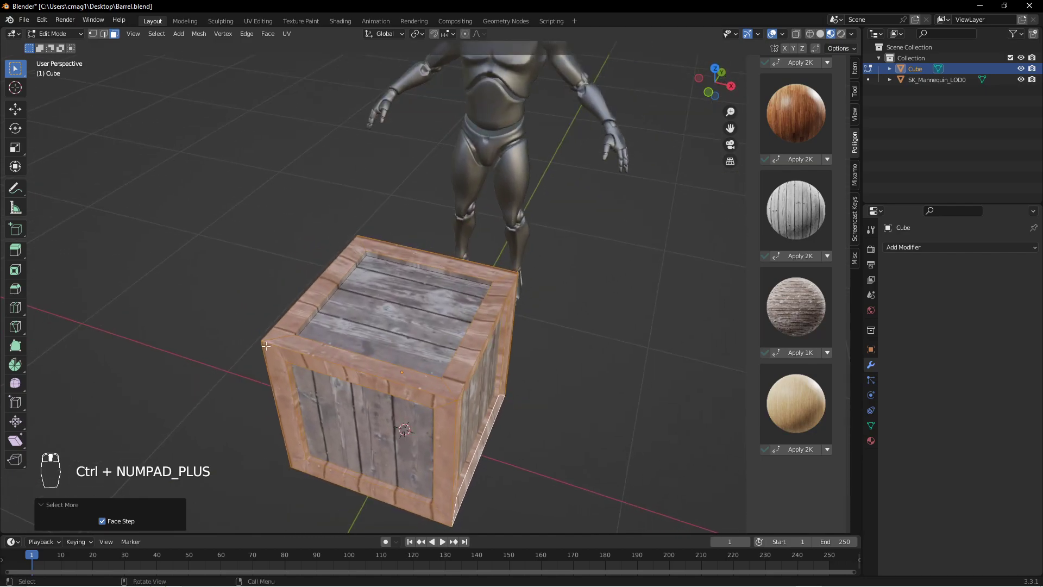
Complete the selection of frame faces and apply the pale grey wood plank material at 2K to them.
middle_drag(391, 264, 580, 250)
scroll(373, 248, up, 3)
click(266, 275)
shift+click(361, 240)
middle_drag(642, 311, 495, 191)
shift+click(663, 226)
click(800, 257)
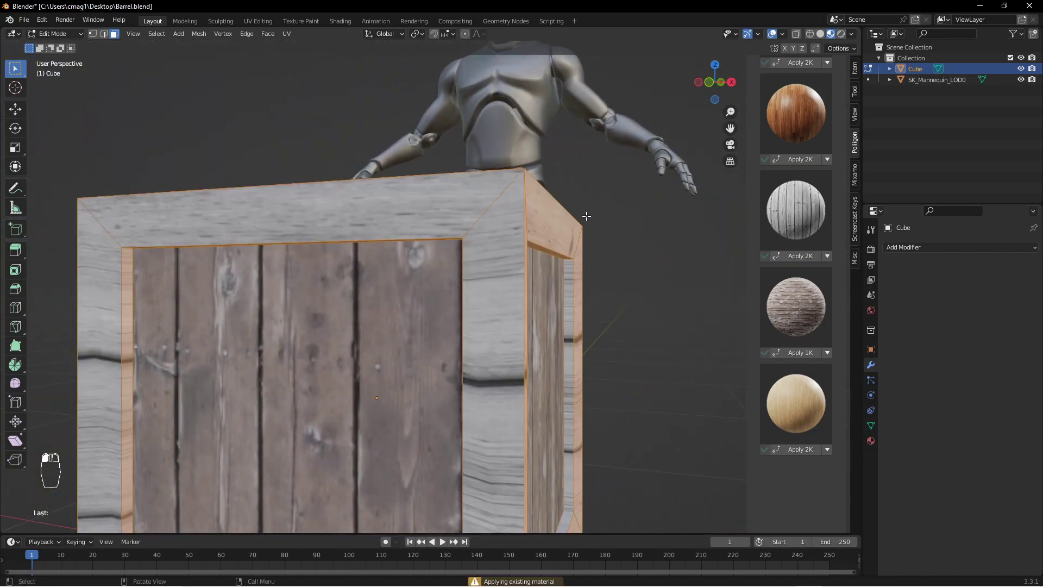
Unwrap the selected frame faces with Smart UV Project and check the texture in Object Mode.
middle_drag(589, 210, 660, 239)
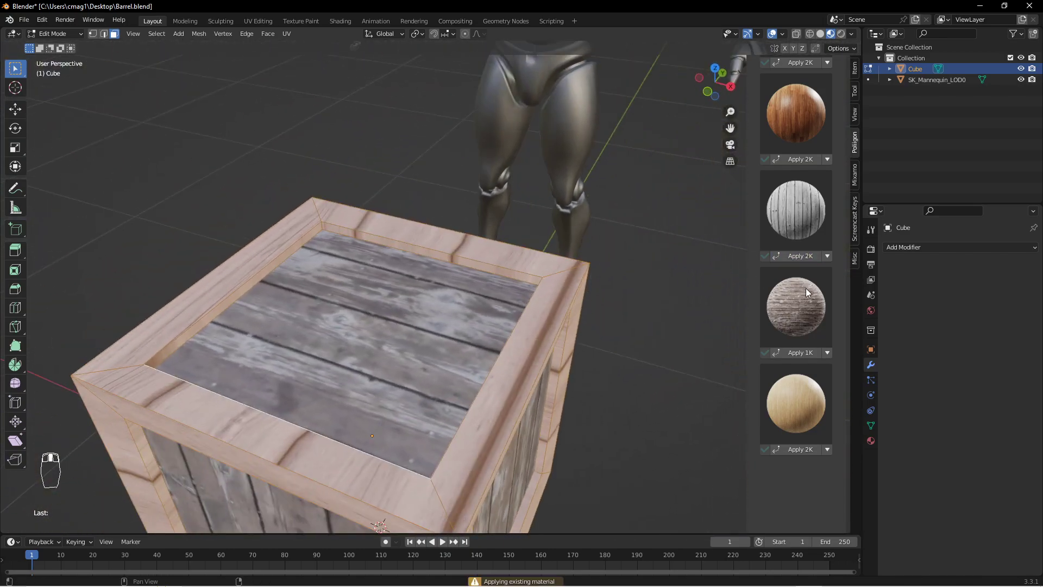
middle_drag(662, 354, 592, 291)
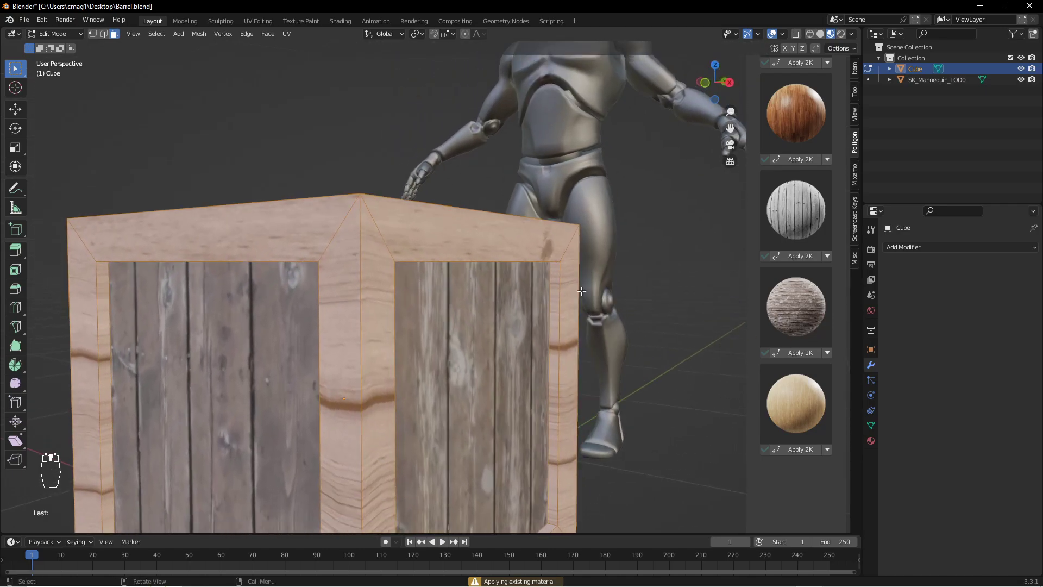
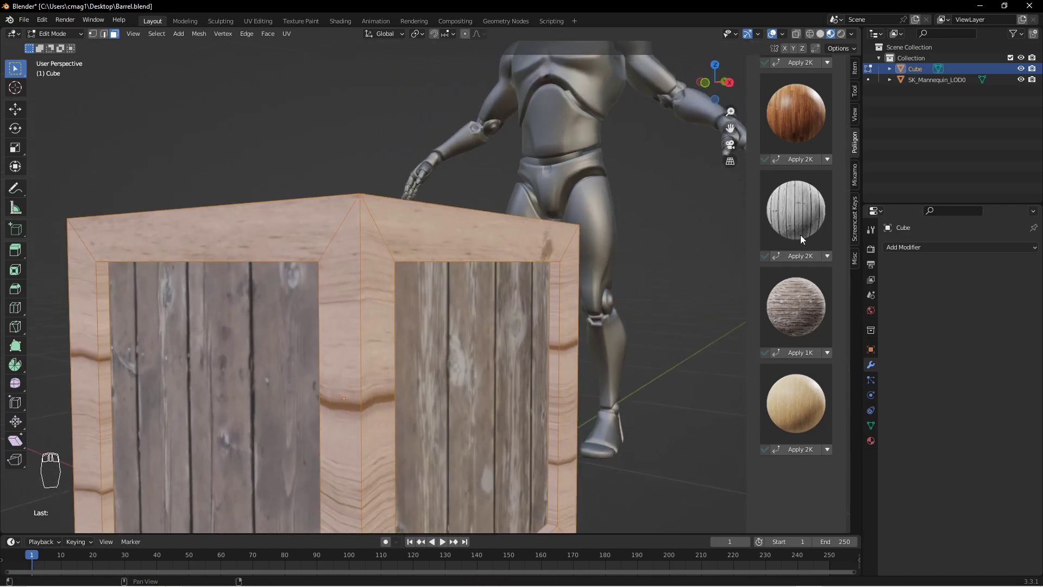
middle_drag(536, 226, 446, 271)
middle_drag(534, 256, 387, 315)
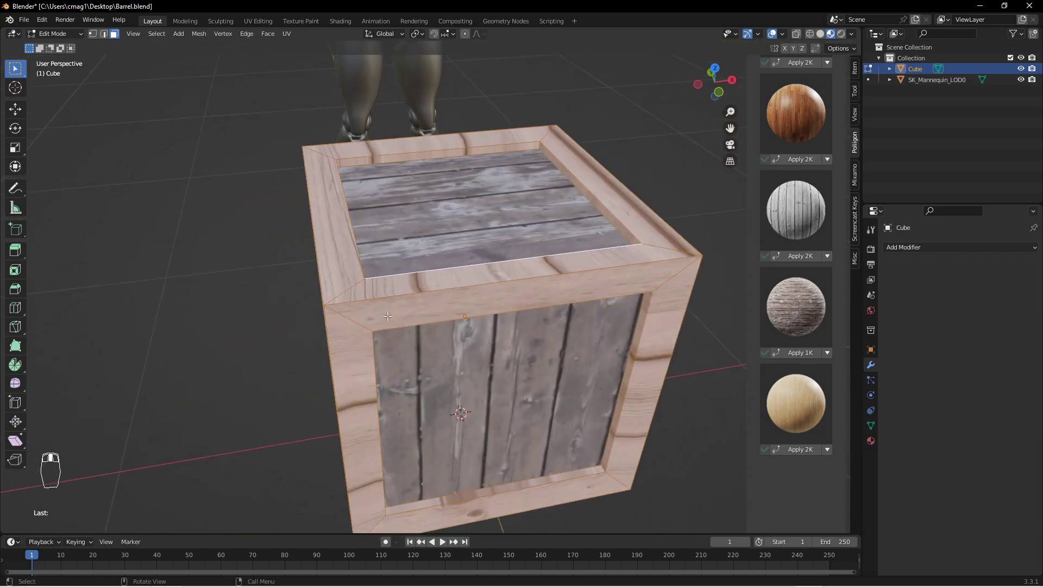
right_click(428, 309)
mouse_move(427, 309)
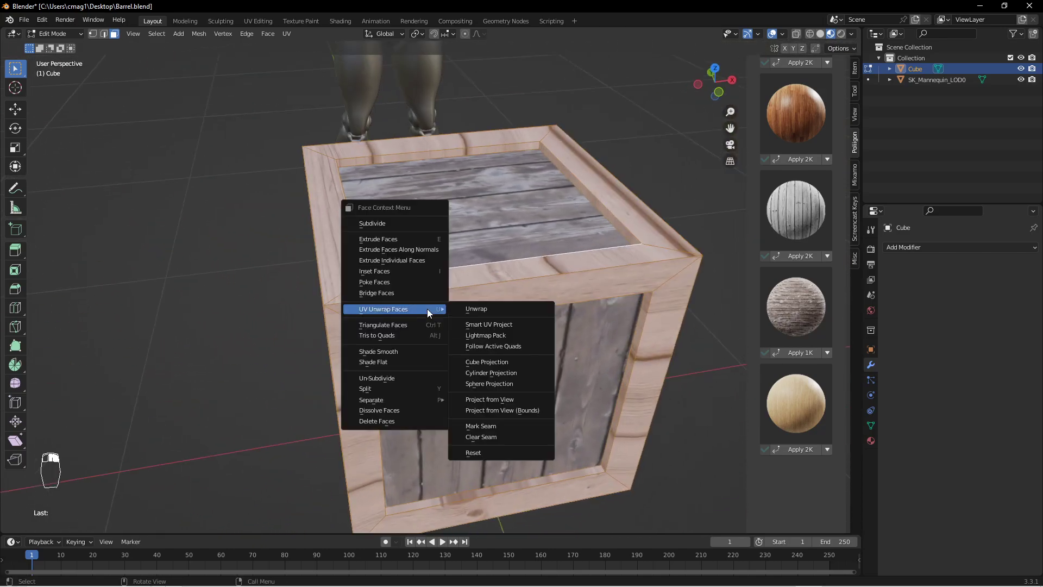
click(495, 325)
click(494, 409)
middle_drag(493, 408, 808, 305)
key(Tab)
middle_drag(579, 322, 643, 295)
scroll(593, 290, down, 3)
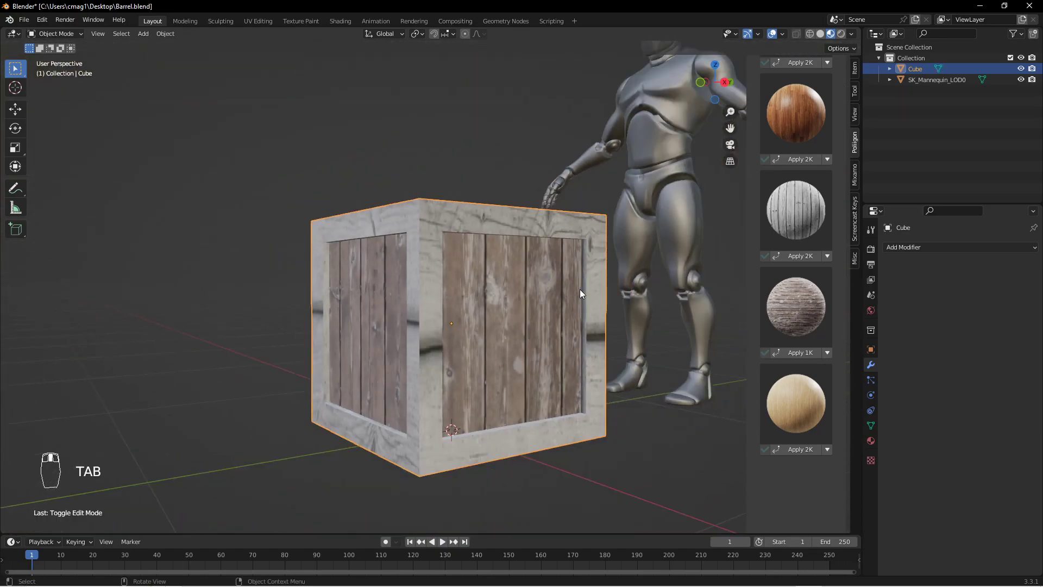
key(Tab)
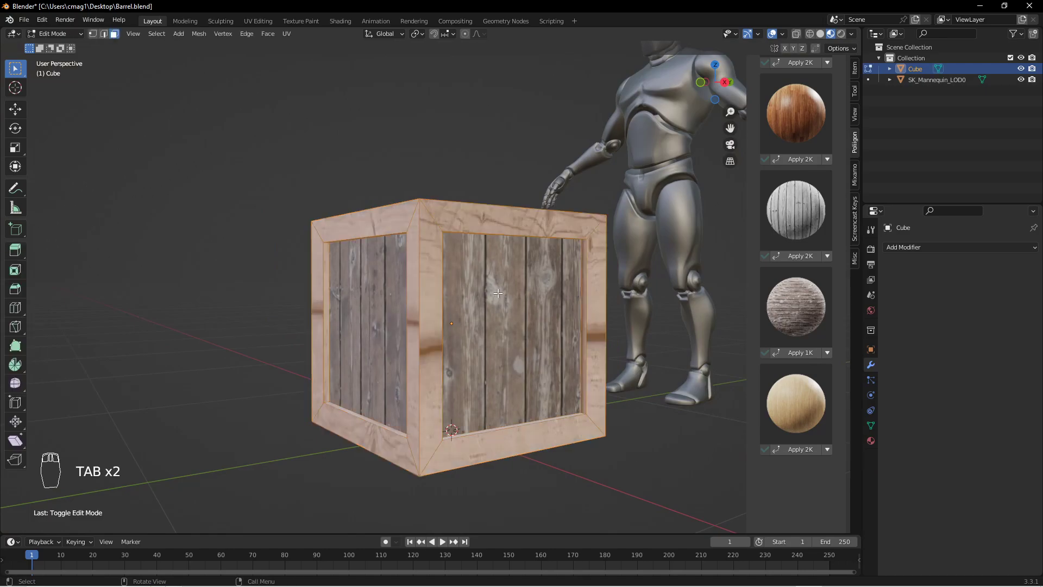
Try Unwrap and Smart UV Project on the recessed plank panel on one side of the crate.
click(506, 295)
right_click(506, 294)
mouse_move(507, 295)
click(566, 294)
middle_drag(566, 294, 460, 289)
right_click(461, 289)
mouse_move(461, 289)
click(517, 304)
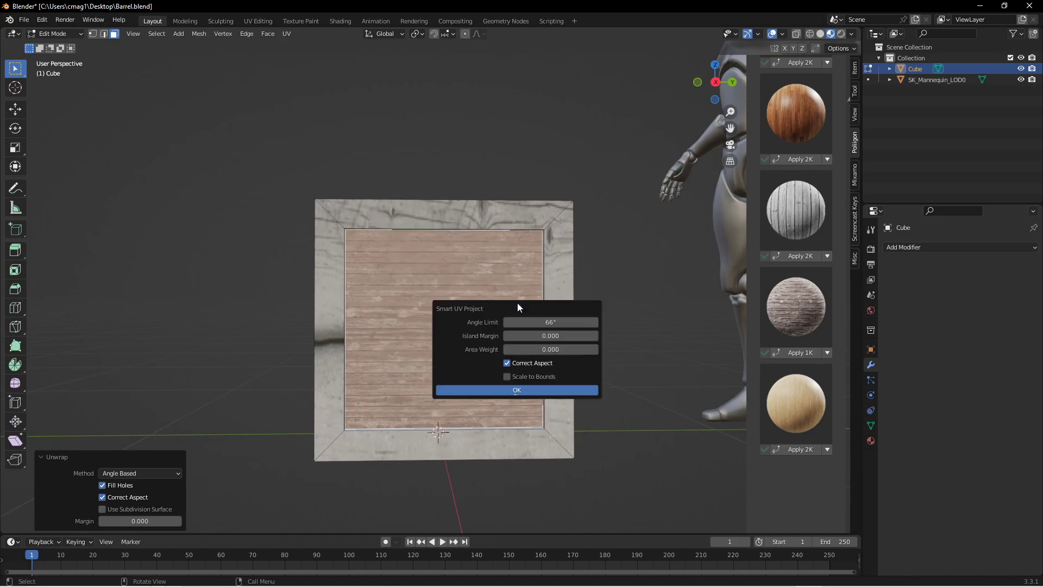
click(493, 390)
middle_drag(447, 310, 520, 287)
Undo the UV changes made to the recessed side panel.
key(ctrl+z)
key(ctrl+z)
key(ctrl+z)
UV unwrap the top and right frame boards on the crate's front side, one board at a time.
middle_drag(425, 280, 504, 251)
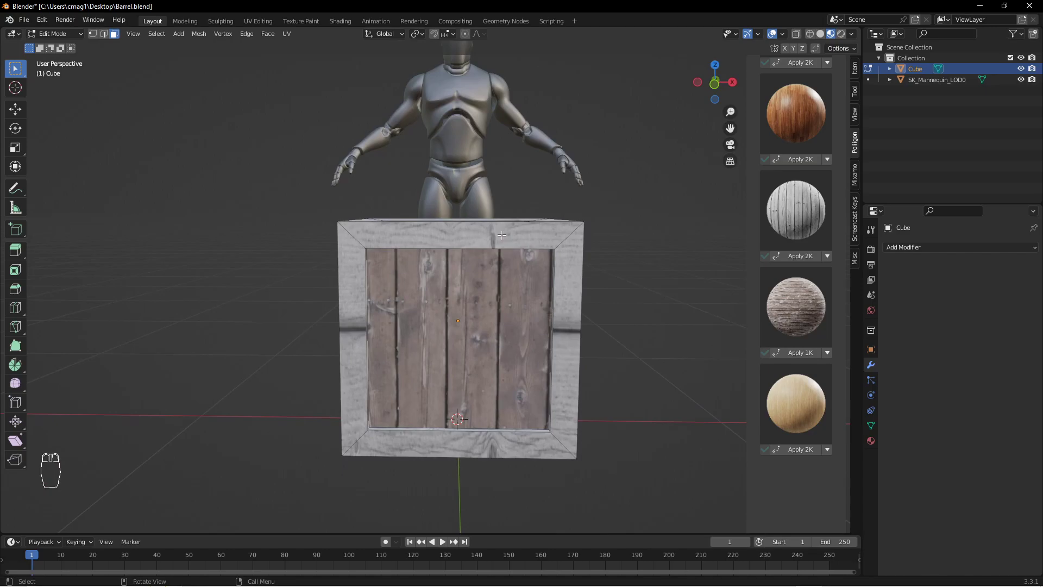
click(502, 235)
right_click(501, 235)
mouse_move(501, 234)
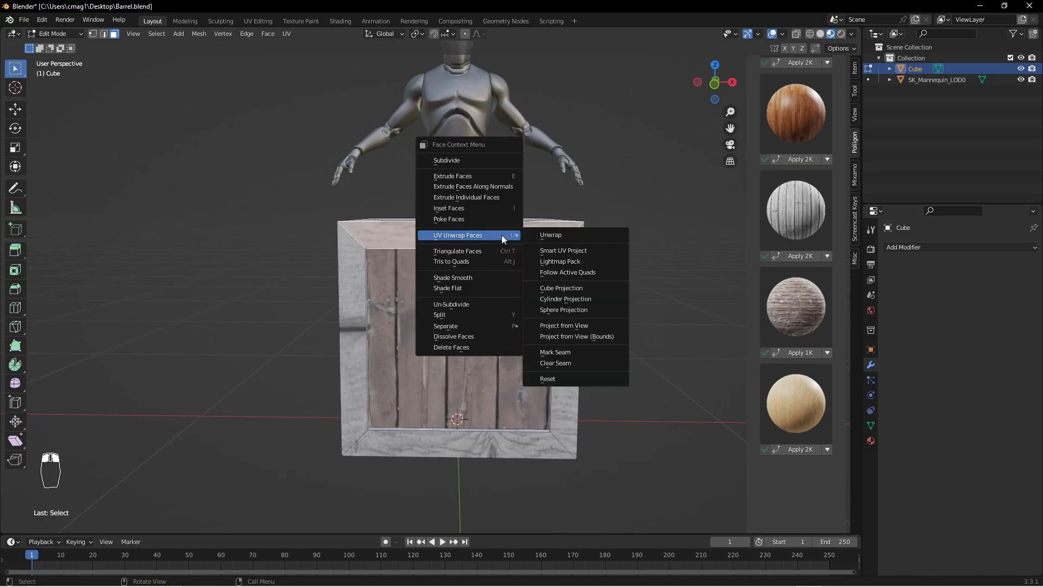
click(551, 237)
click(568, 286)
right_click(575, 289)
mouse_move(575, 289)
click(608, 288)
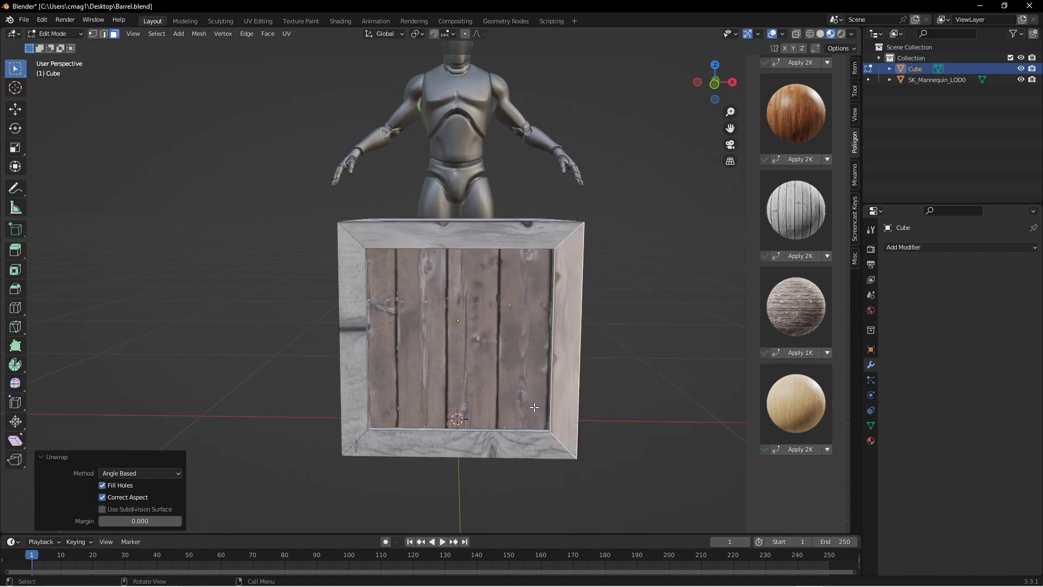
UV unwrap the bottom and left frame boards on the crate's front side individually.
click(520, 444)
right_click(520, 444)
mouse_move(520, 445)
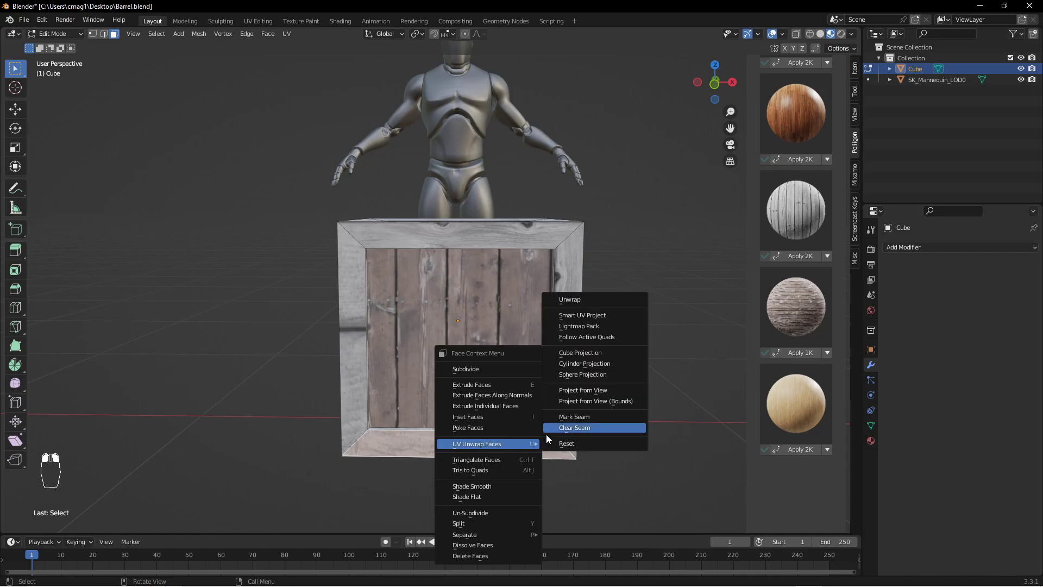
click(606, 306)
click(355, 350)
right_click(354, 345)
mouse_move(354, 344)
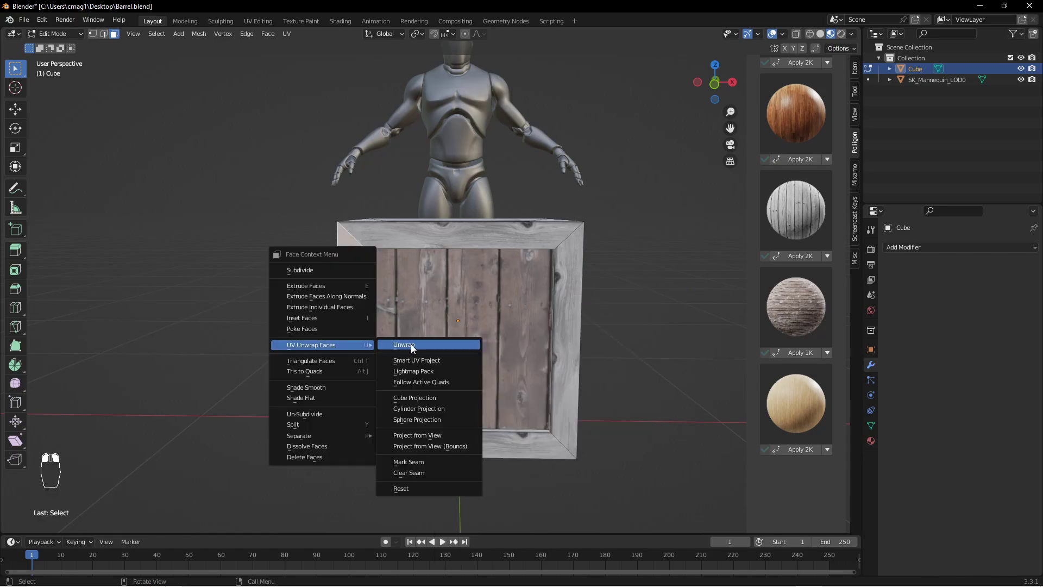
click(411, 344)
UV unwrap the top and right frame boards on the adjacent side of the crate individually.
middle_drag(410, 344, 445, 307)
click(511, 161)
right_click(517, 163)
mouse_move(519, 164)
click(558, 158)
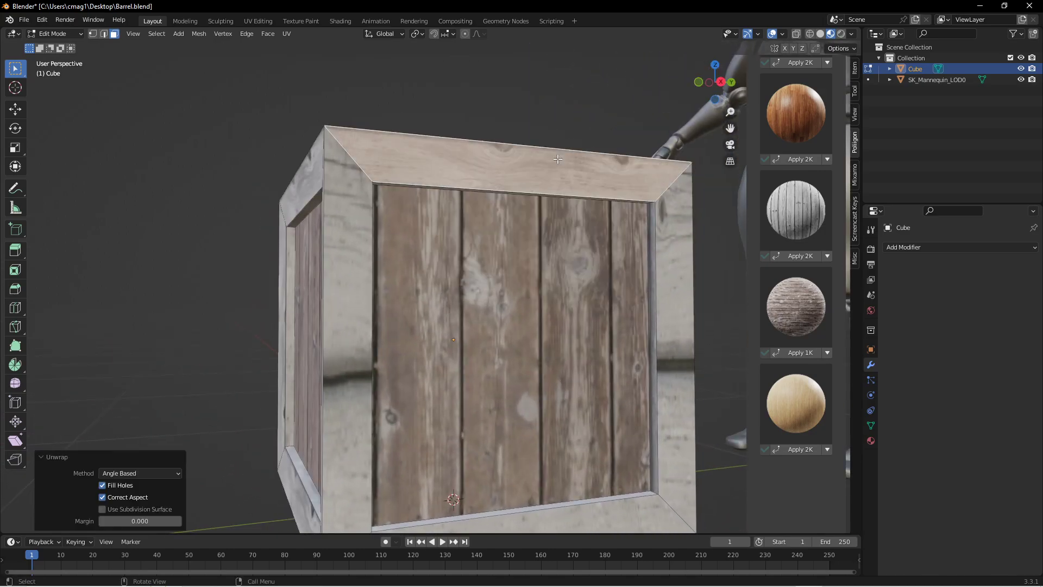
click(666, 276)
right_click(665, 275)
mouse_move(665, 275)
click(707, 276)
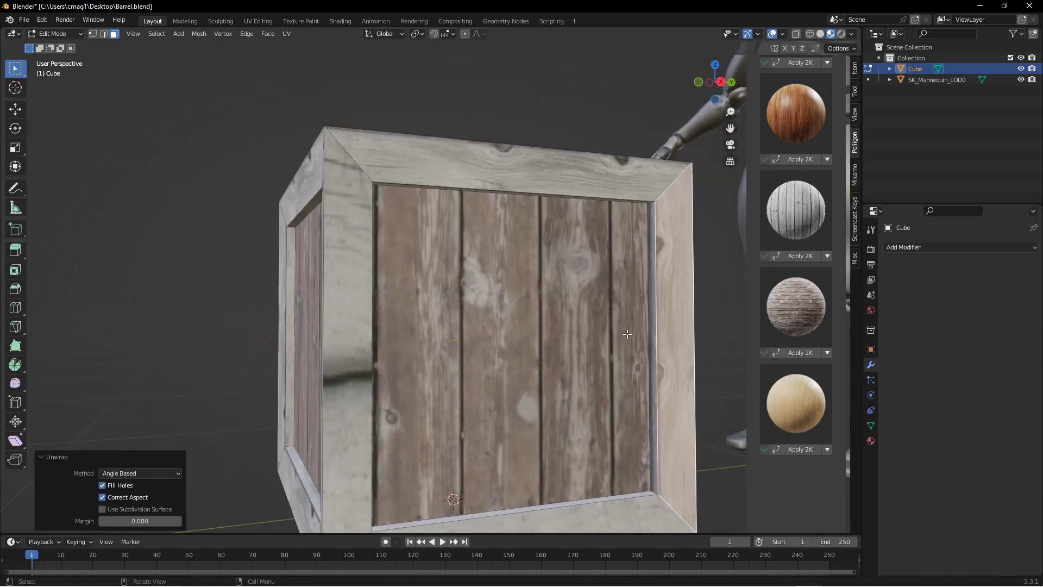
UV unwrap the bottom and left frame boards on that same adjacent side individually.
middle_drag(707, 277, 598, 380)
click(565, 423)
right_click(565, 423)
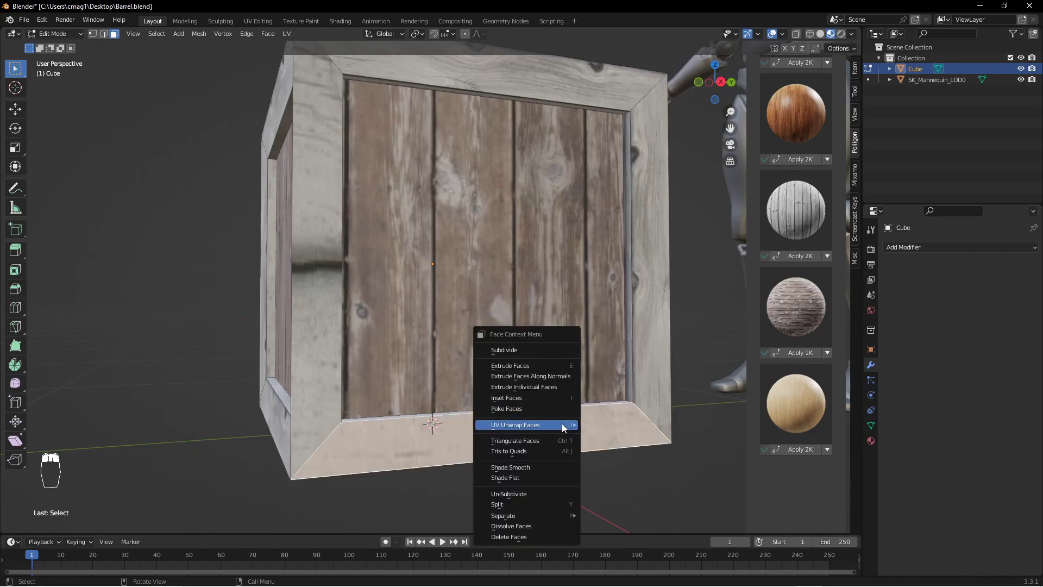
mouse_move(568, 425)
click(643, 281)
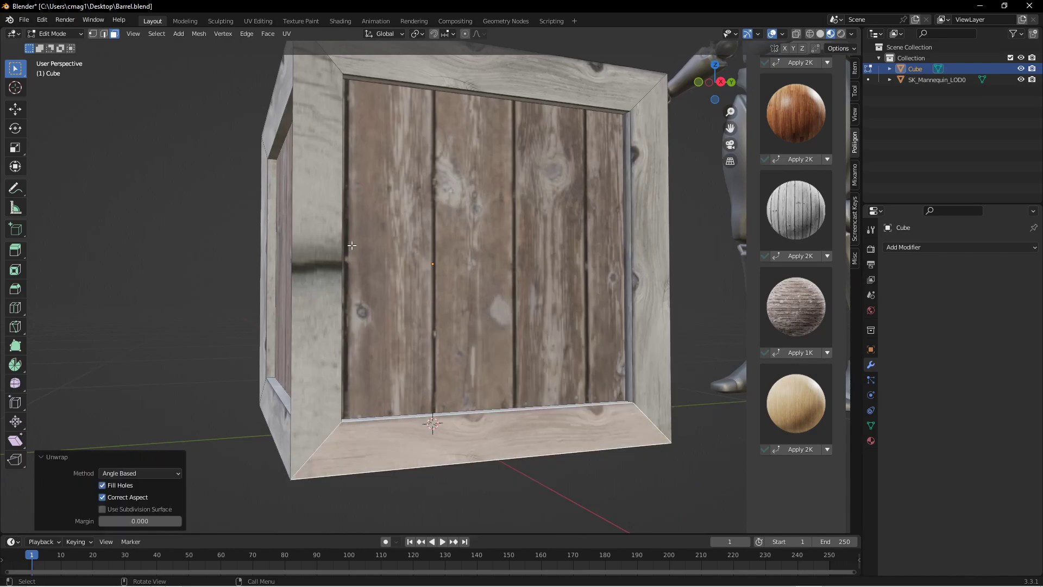
click(361, 231)
right_click(361, 231)
click(389, 233)
Try to UV unwrap all four frame boards on the crate's back side together.
middle_drag(616, 243, 501, 249)
click(442, 102)
shift+click(608, 191)
shift+click(512, 437)
shift+click(341, 304)
right_click(341, 304)
mouse_move(341, 304)
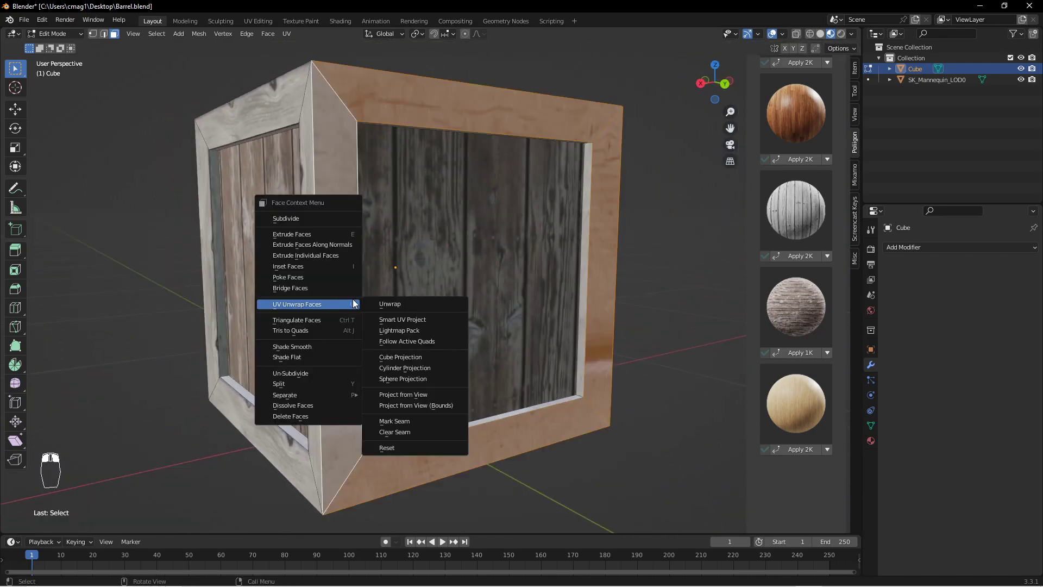
click(394, 302)
middle_drag(535, 241, 465, 229)
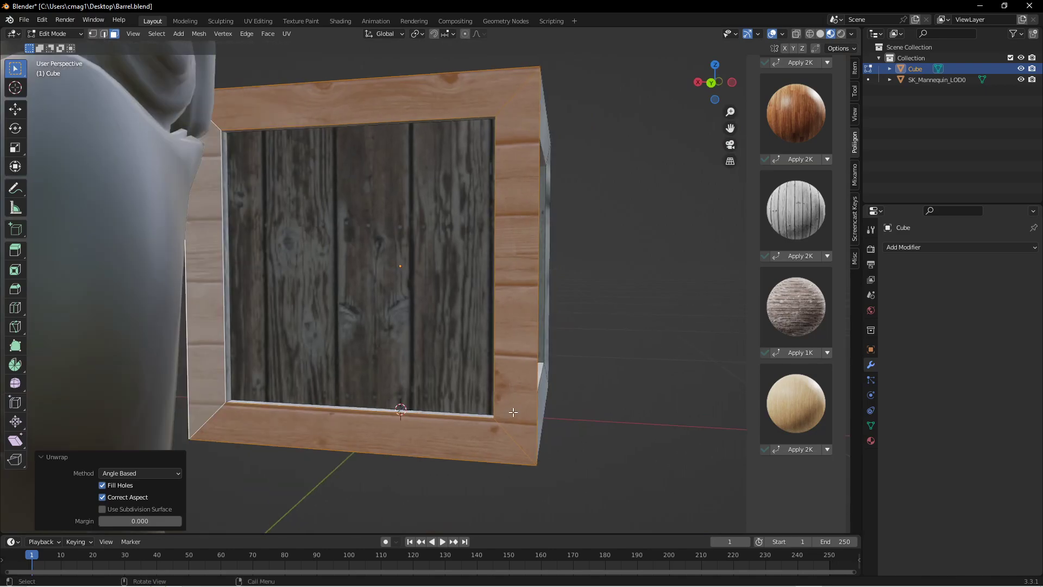
UV unwrap the top and right frame boards on the crate's back side, one board at a time.
middle_drag(514, 340, 478, 160)
right_click(478, 122)
mouse_move(477, 121)
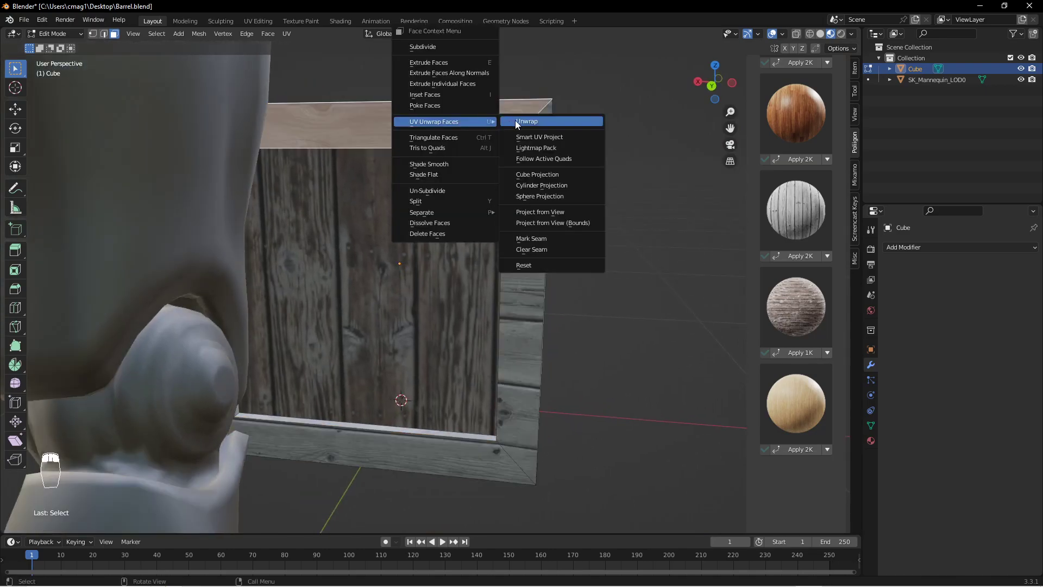
click(516, 121)
right_click(519, 224)
click(546, 224)
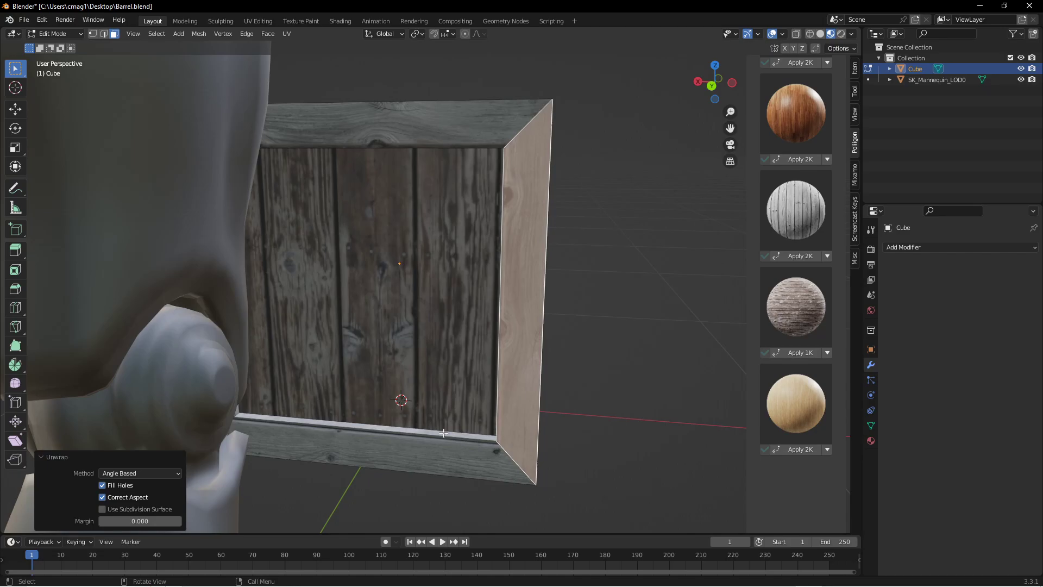
UV unwrap the bottom and left frame boards on the crate's back side individually.
right_click(439, 449)
mouse_move(439, 449)
click(522, 305)
middle_drag(531, 305, 320, 243)
right_click(298, 244)
mouse_move(298, 244)
click(355, 247)
UV unwrap the left and top frame boards on the last vertical side of the crate individually.
middle_drag(578, 226, 296, 209)
right_click(296, 209)
mouse_move(296, 209)
click(350, 210)
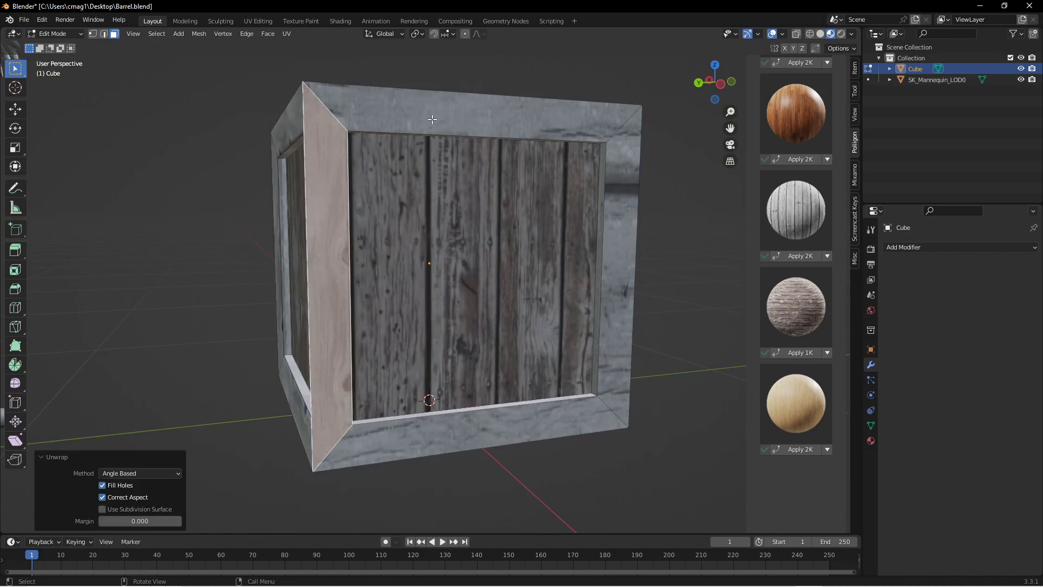
click(444, 105)
right_click(445, 105)
mouse_move(469, 105)
click(492, 118)
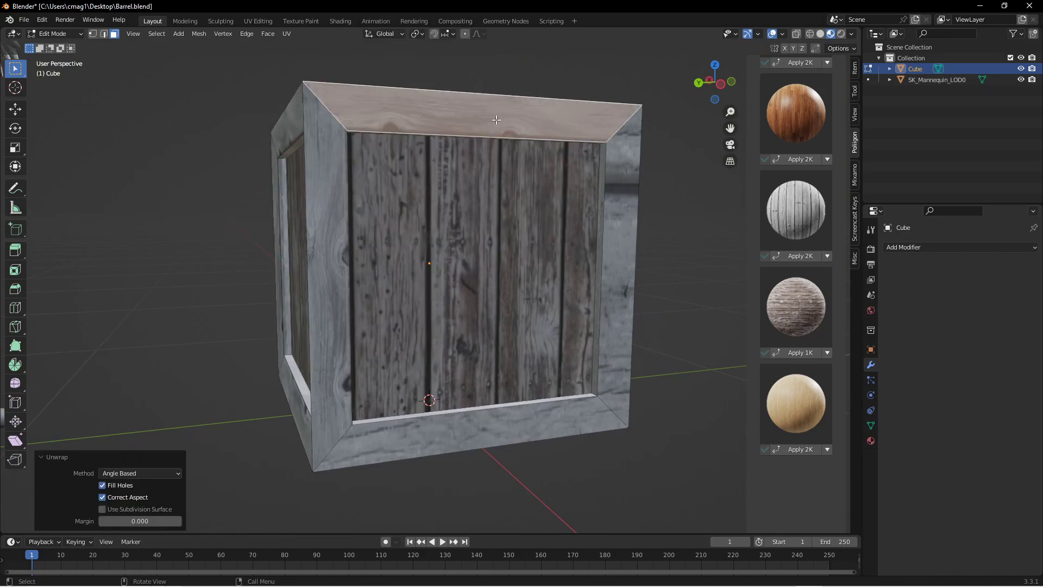
UV unwrap the right and bottom frame boards on the last vertical side of the crate individually.
click(620, 197)
right_click(620, 197)
mouse_move(621, 198)
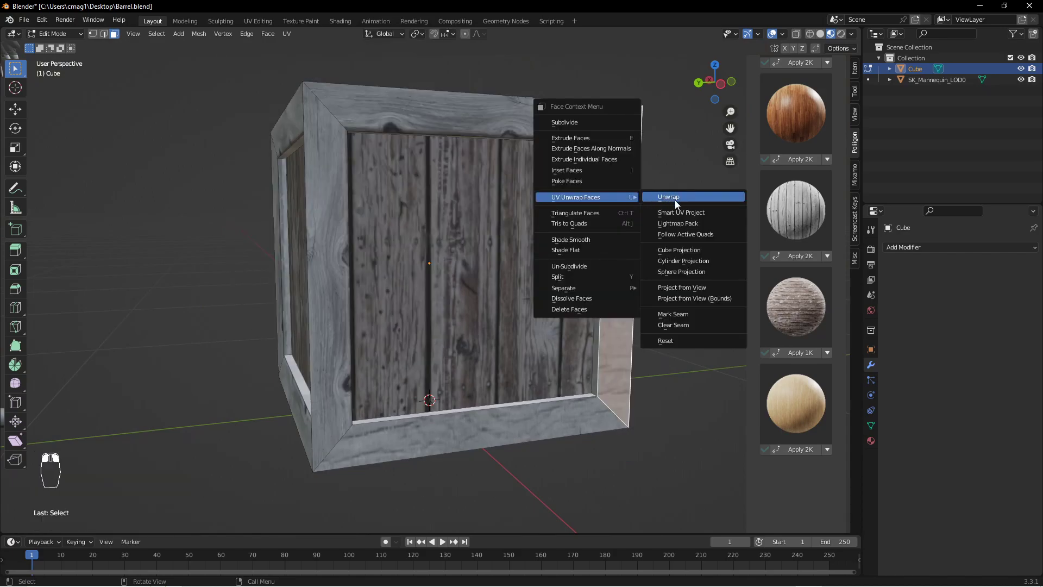
click(677, 202)
click(511, 418)
right_click(511, 417)
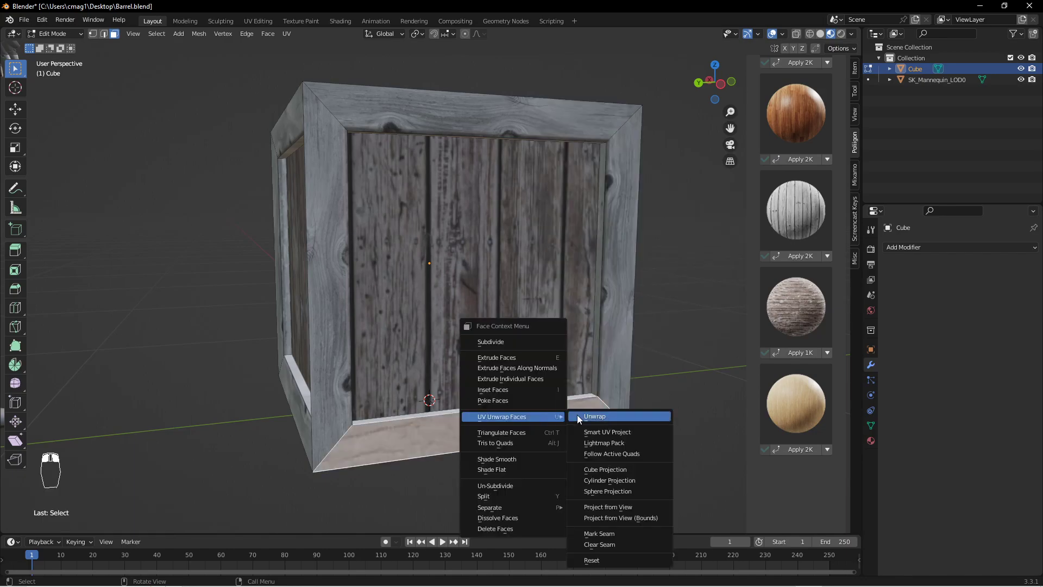
click(605, 417)
UV unwrap the near and left frame boards on top of the crate, one board at a time.
middle_drag(597, 418, 472, 367)
click(415, 392)
right_click(415, 391)
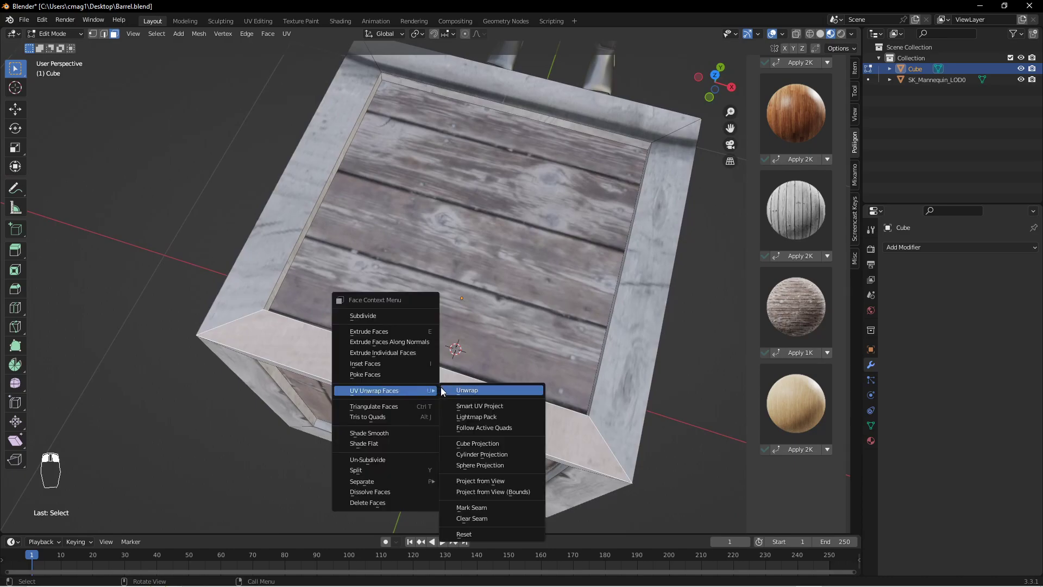
click(471, 394)
click(303, 230)
right_click(303, 230)
click(306, 228)
UV unwrap the far and right frame boards on top of the crate individually and return to Object Mode.
click(520, 93)
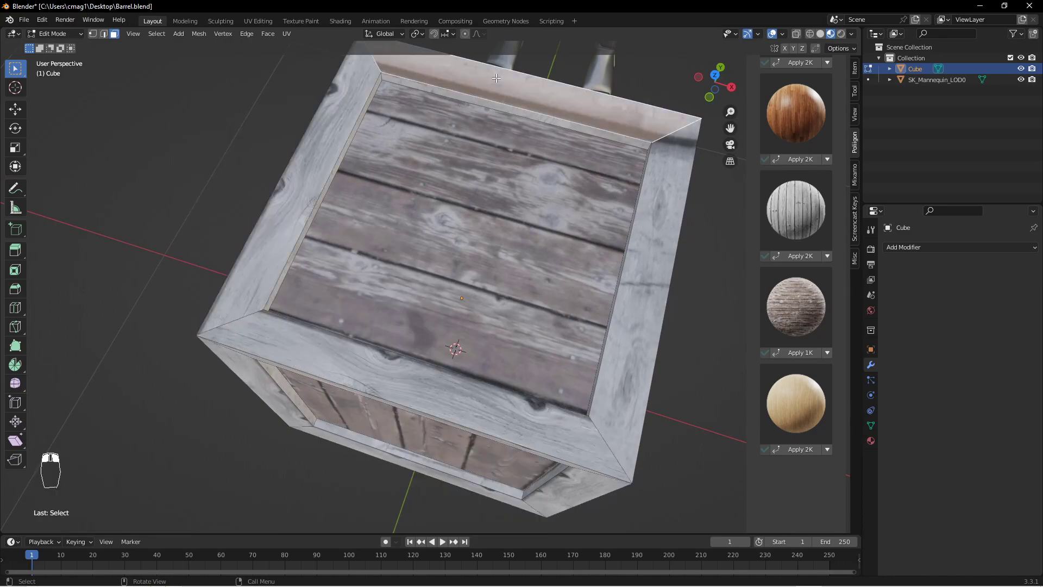
right_click(521, 93)
mouse_move(513, 116)
click(548, 116)
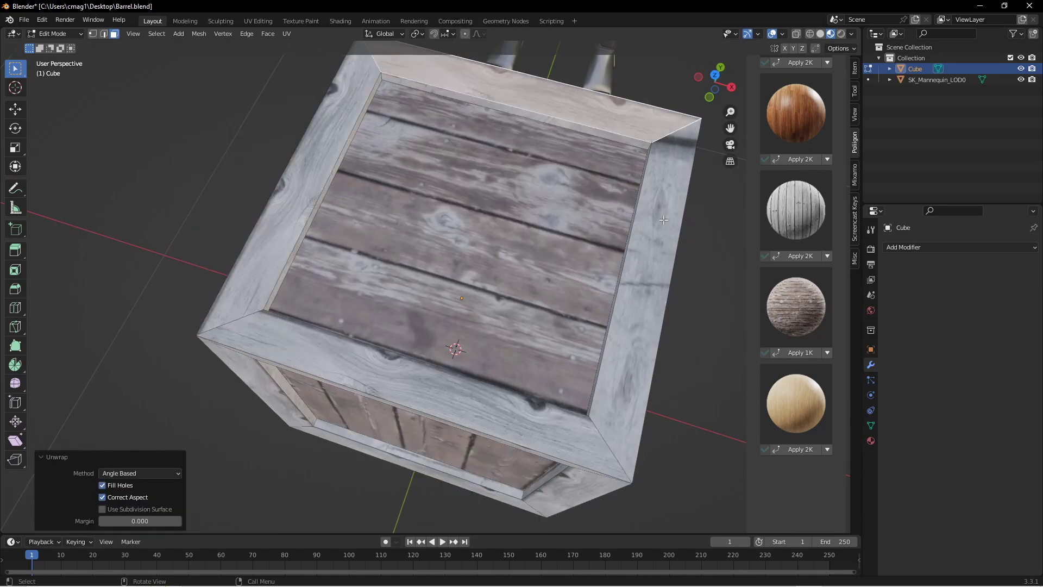
click(652, 232)
right_click(652, 232)
mouse_move(668, 232)
click(711, 235)
middle_drag(711, 234, 667, 233)
key(Tab)
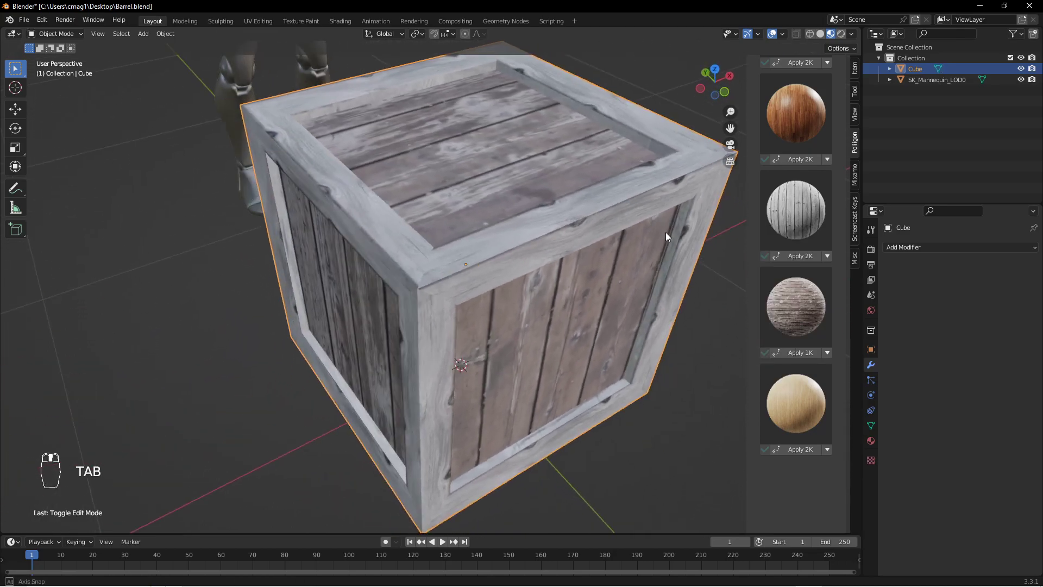
Apply Smart UV Project with a 66° angle limit to the loop of inner frame edge faces on the crate's top.
key(Tab)
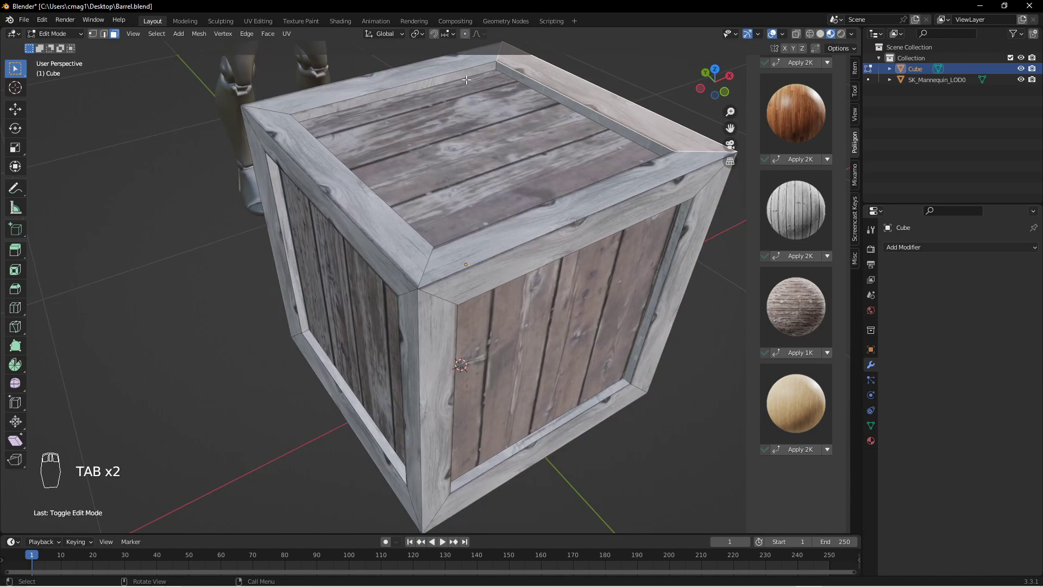
key(2)
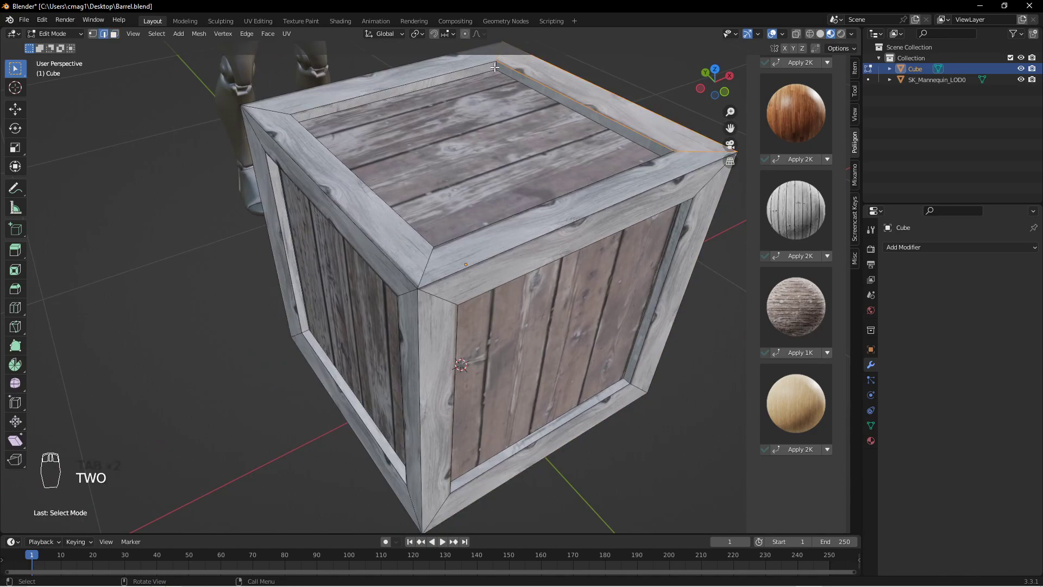
key(3)
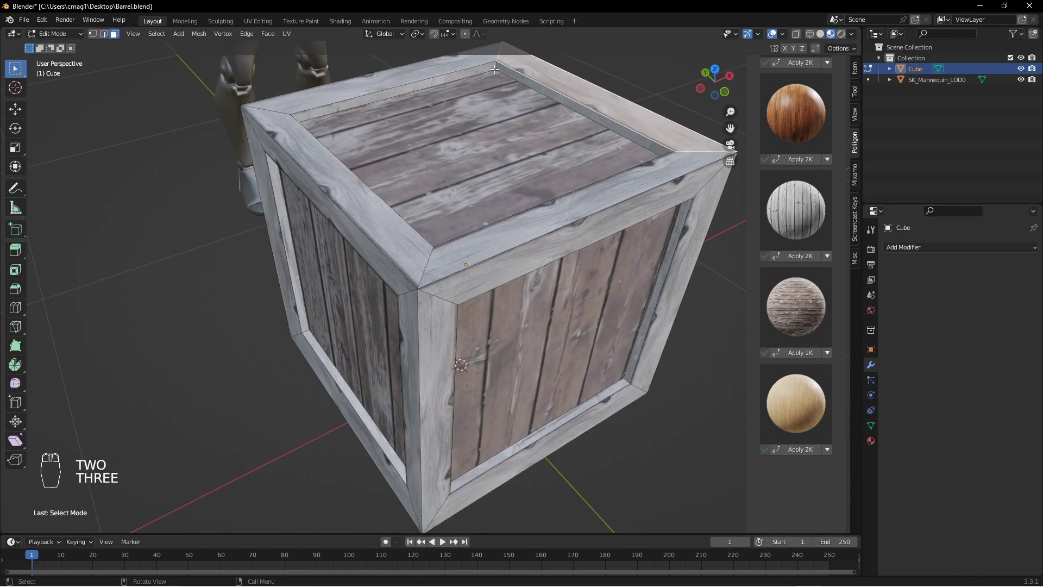
alt+click(496, 66)
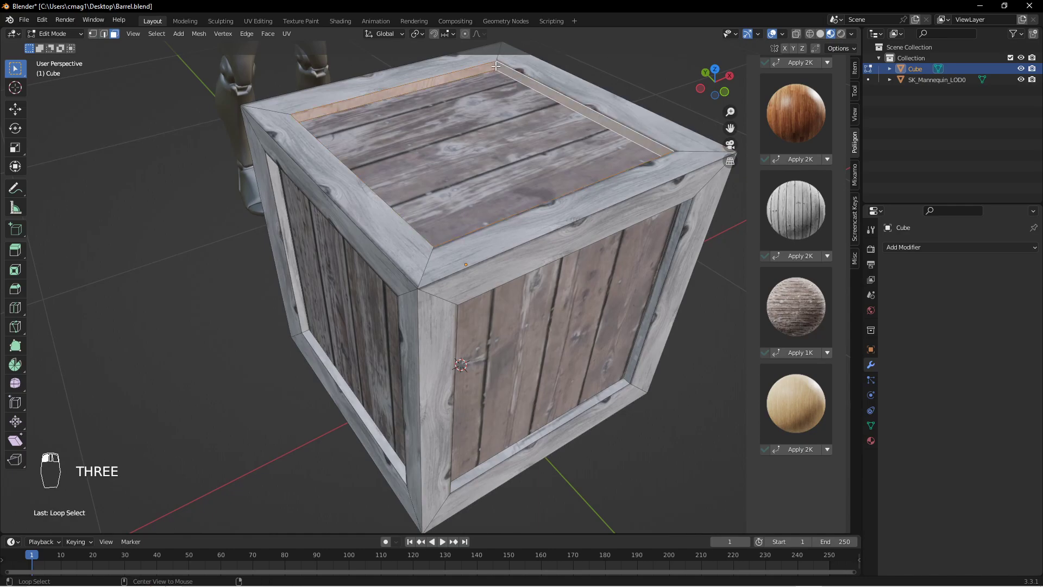
middle_drag(534, 133, 331, 106)
right_click(382, 105)
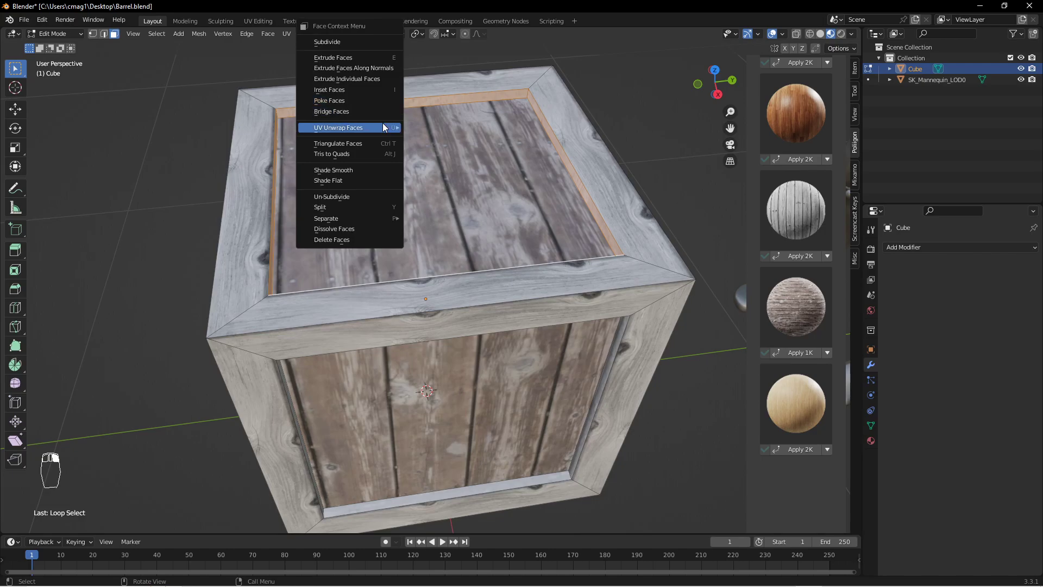
mouse_move(382, 125)
click(444, 143)
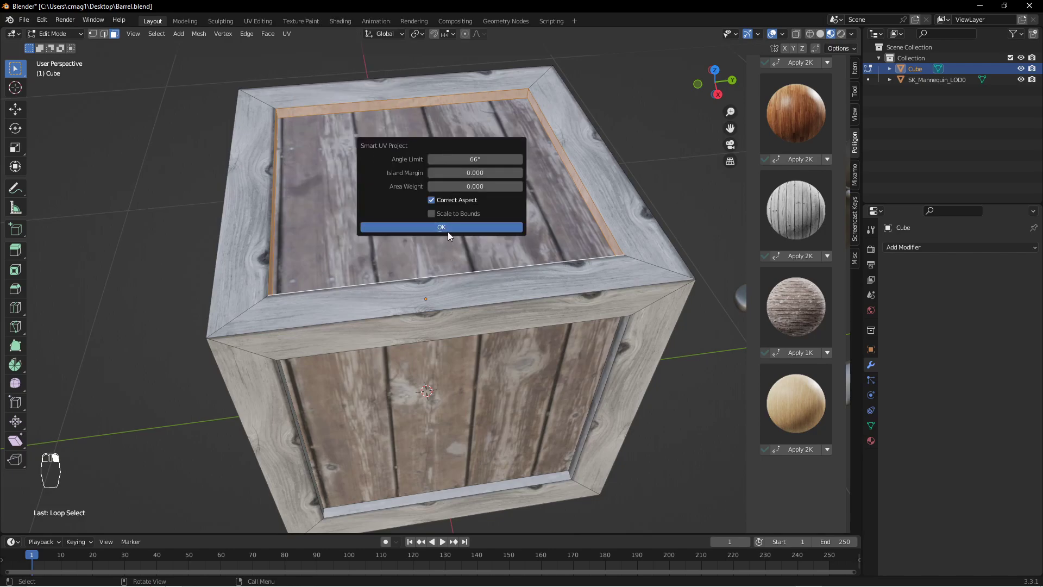
click(448, 232)
key(Tab)
Apply Smart UV Project to the loop of inner frame edge faces on the crate's front side.
middle_drag(452, 201, 608, 114)
key(Tab)
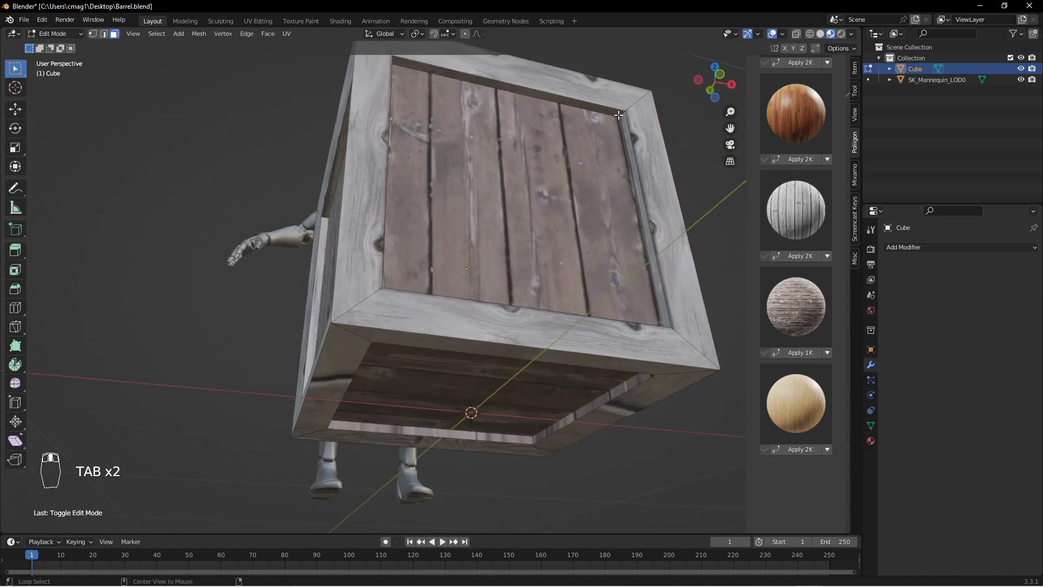
alt+click(622, 115)
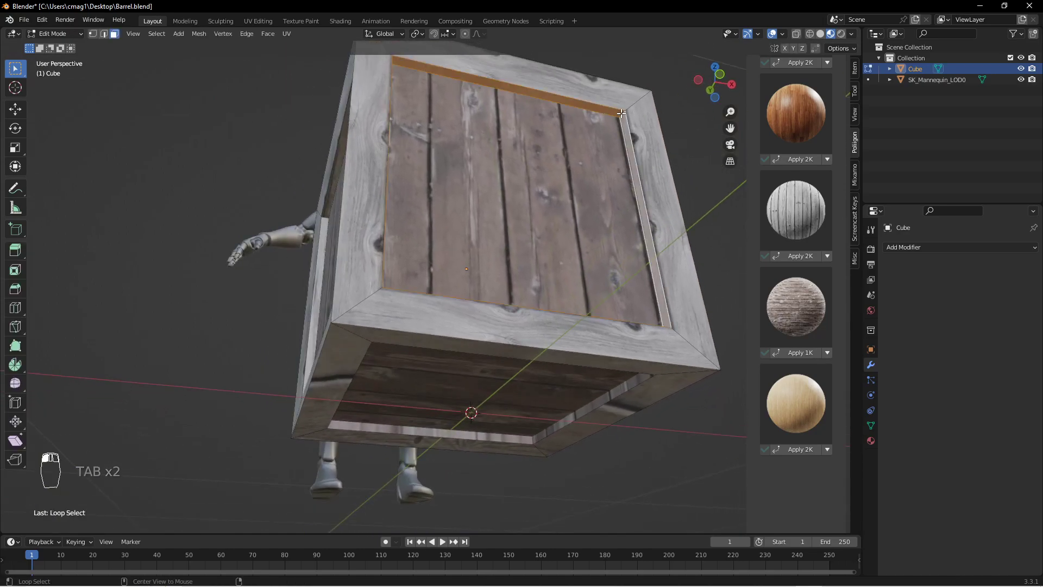
alt+click(601, 110)
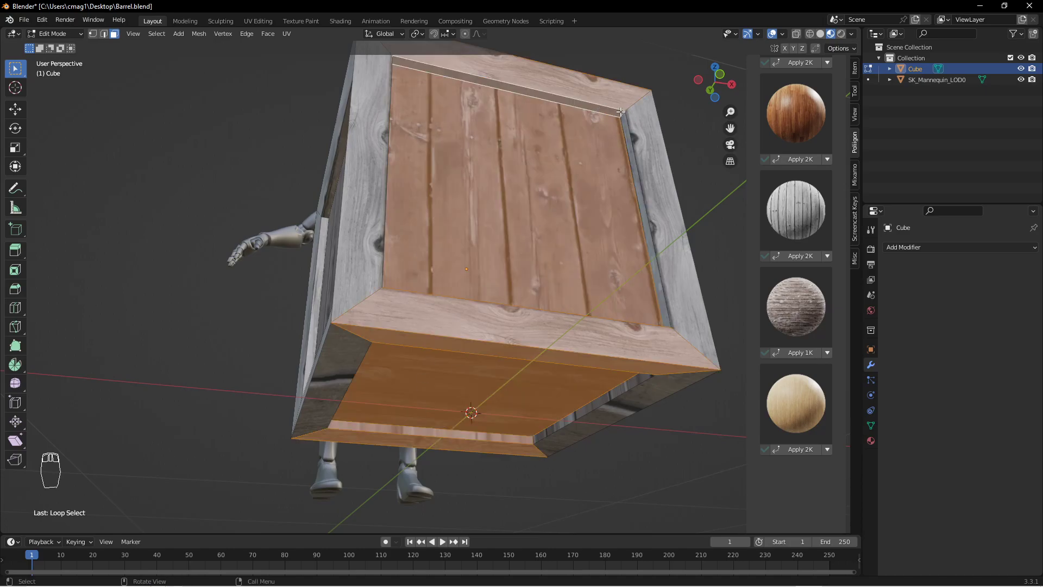
alt+click(622, 114)
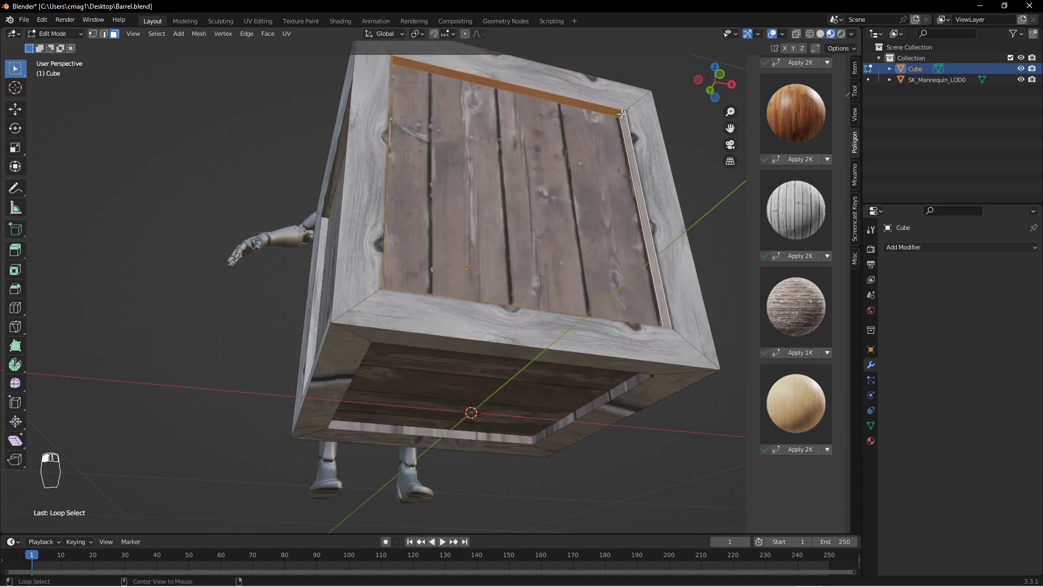
right_click(561, 100)
mouse_move(551, 126)
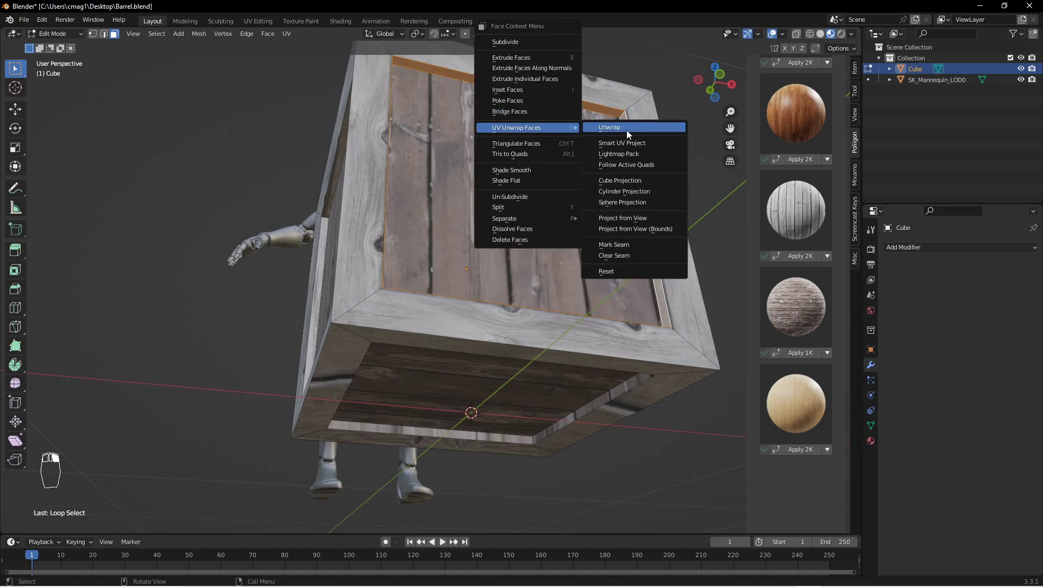
click(630, 143)
click(627, 227)
Apply Smart UV Project with a 66° angle limit to the inner frame edge loop on the side adjacent to the front.
middle_drag(627, 227, 599, 105)
alt+click(598, 93)
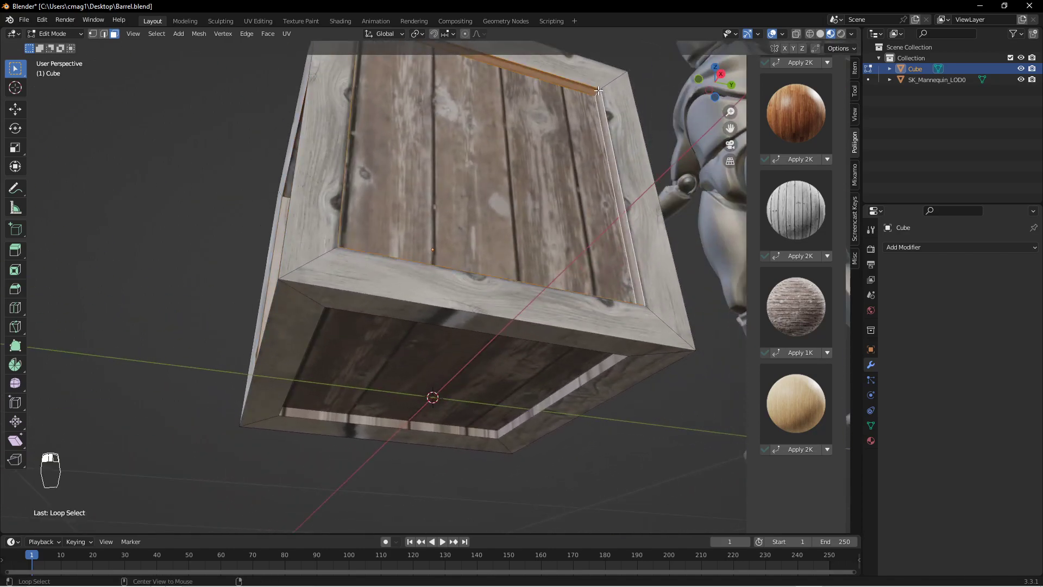
right_click(598, 90)
mouse_move(598, 128)
click(648, 144)
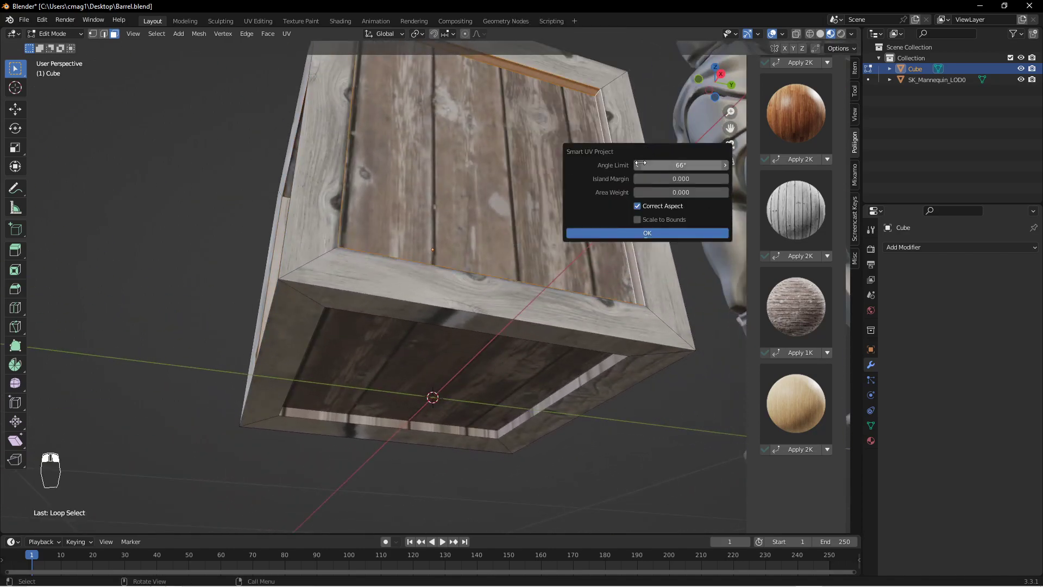
click(642, 233)
Apply Smart UV Project with a 66° angle limit to the inner frame edge loop on the crate's back side.
middle_drag(628, 151, 571, 152)
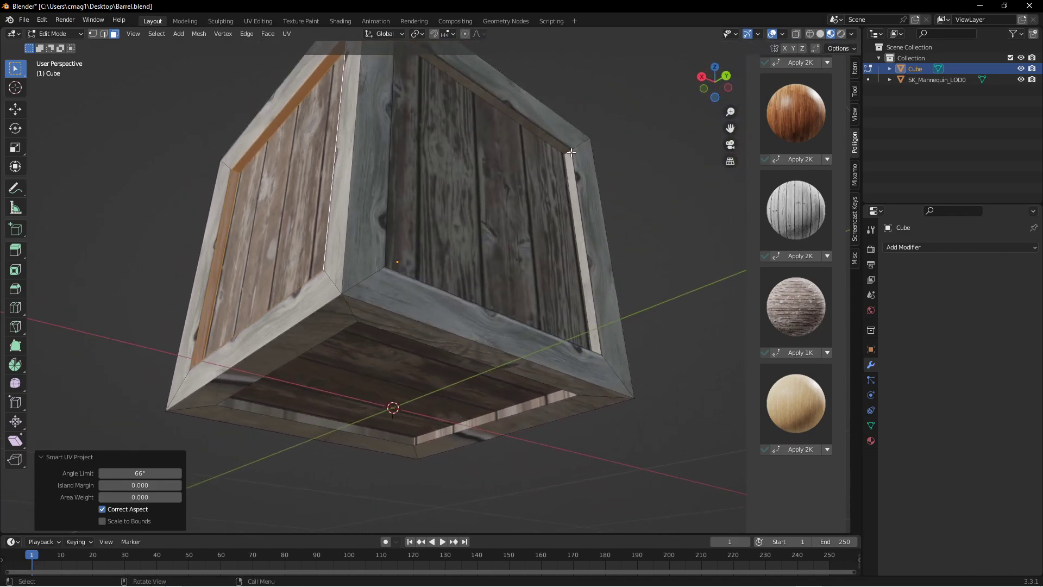
alt+click(567, 151)
right_click(567, 151)
mouse_move(567, 151)
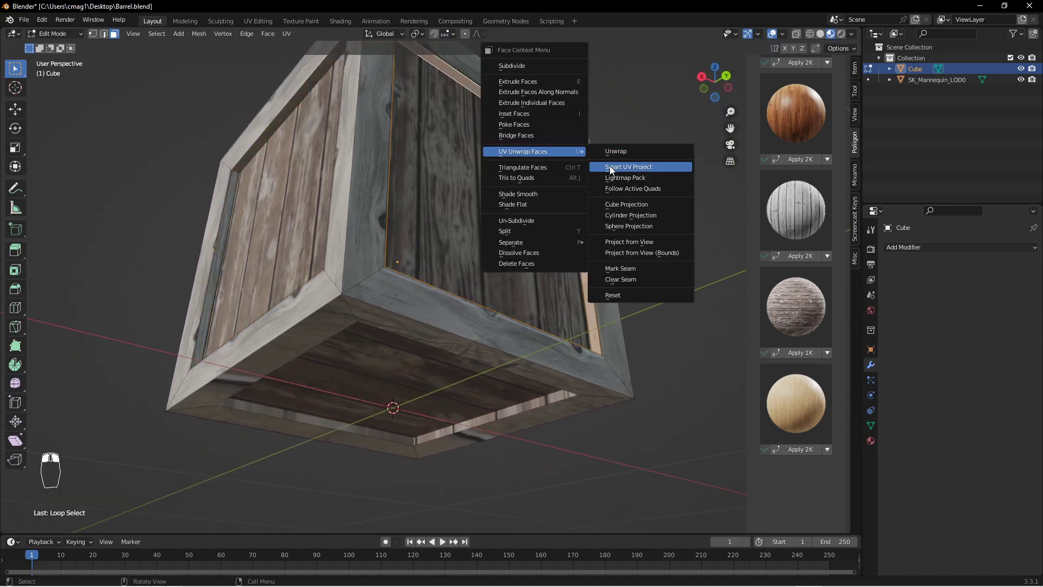
click(613, 167)
click(601, 252)
Apply Smart UV Project with a 66° angle limit to the inner frame edge loop on the last vertical side.
middle_drag(621, 214, 547, 156)
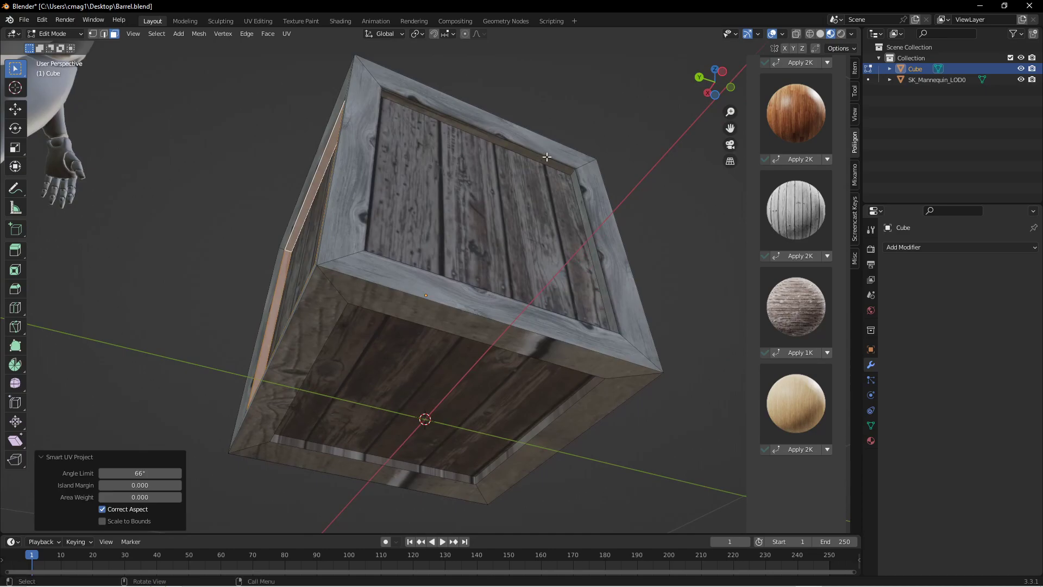
alt+click(573, 169)
right_click(574, 170)
mouse_move(577, 172)
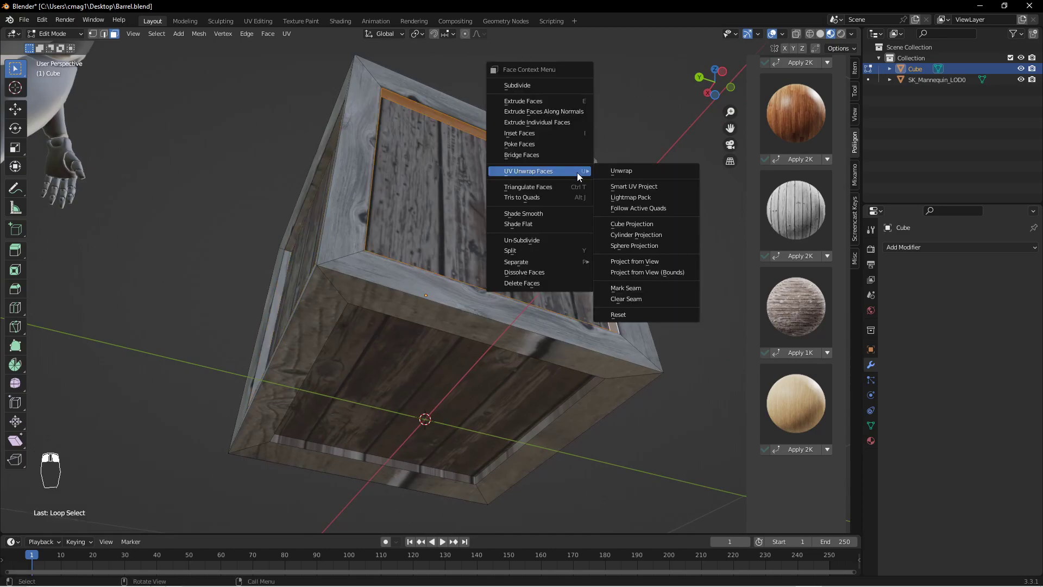
click(624, 187)
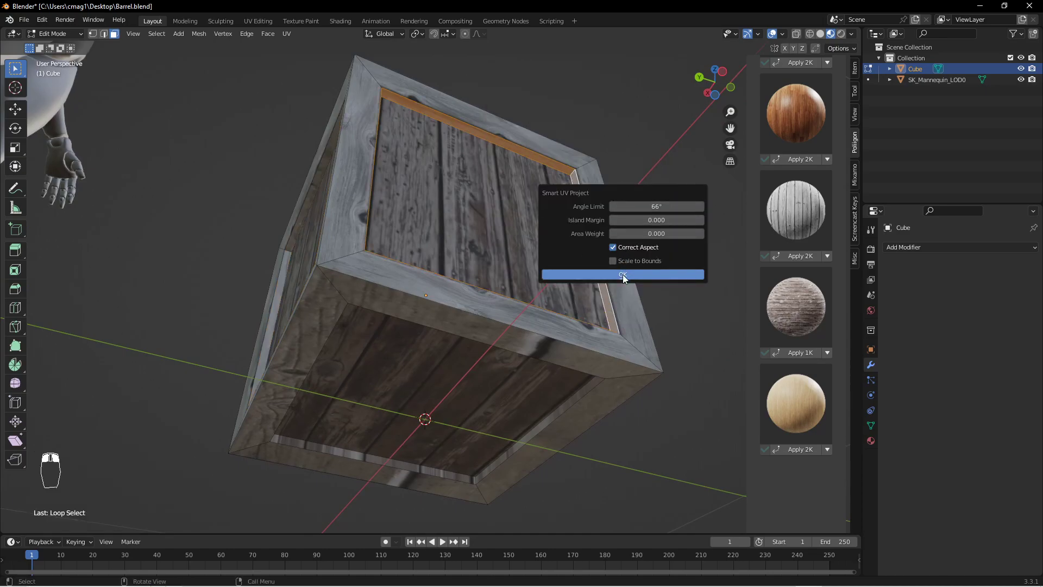
click(622, 275)
key(Tab)
UV unwrap the upper and right frame boards on the crate's underside, one board at a time.
middle_drag(598, 179, 480, 69)
key(Tab)
click(538, 192)
right_click(538, 192)
mouse_move(543, 194)
click(579, 194)
click(604, 247)
right_click(603, 246)
mouse_move(603, 247)
click(653, 248)
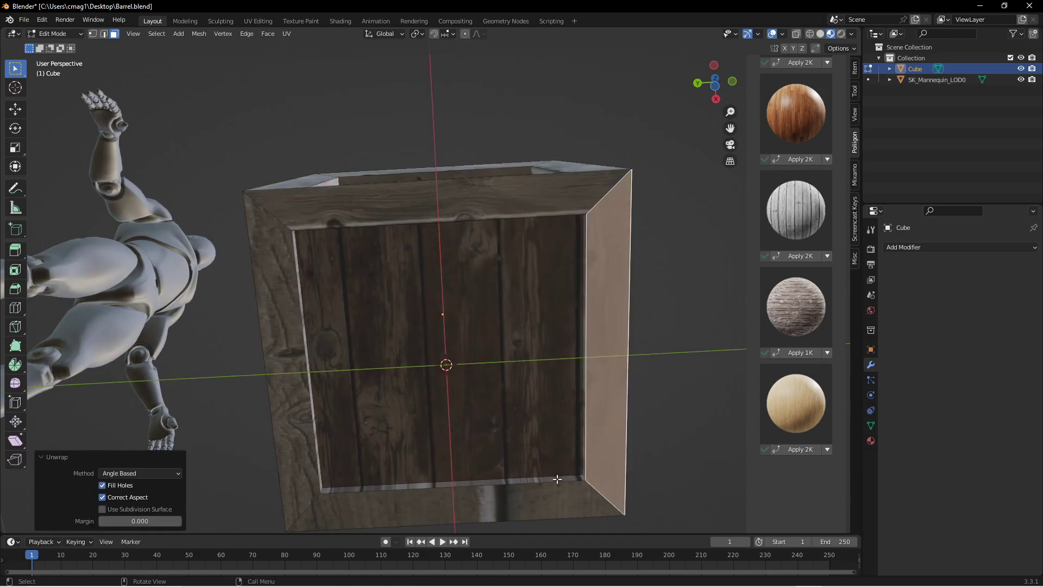
UV unwrap the lower and left frame boards on the crate's underside individually.
click(554, 489)
right_click(555, 490)
mouse_move(560, 467)
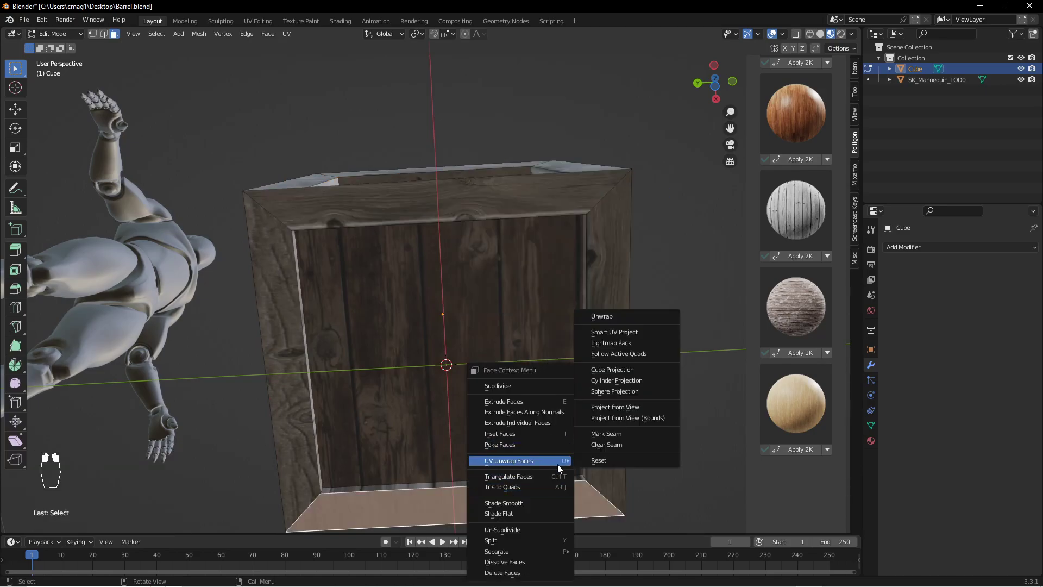
click(650, 332)
click(299, 291)
right_click(298, 290)
mouse_move(313, 288)
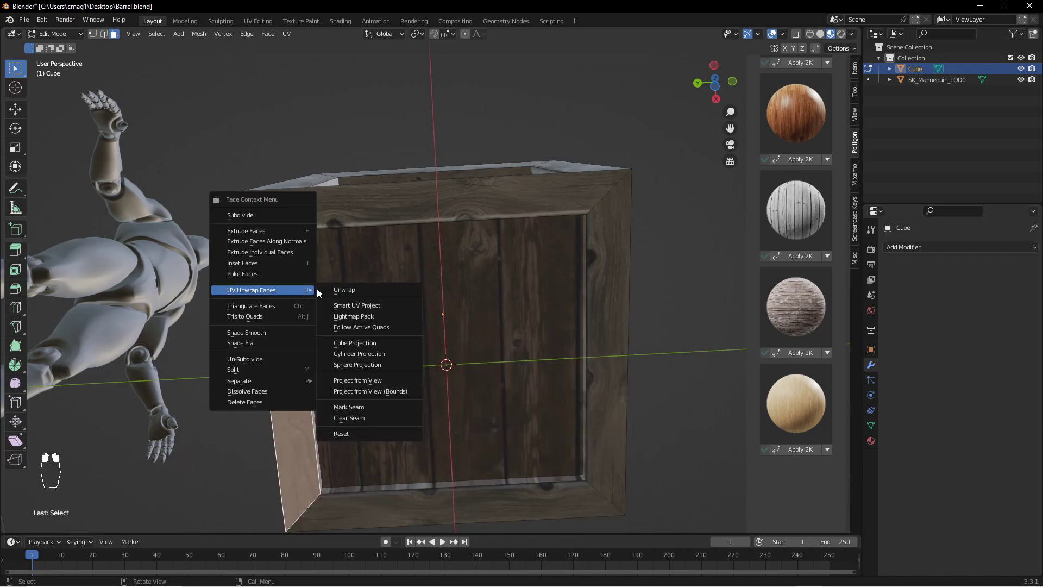
click(364, 289)
key(Tab)
Apply Smart UV Project with a 66° angle limit to the inner frame edge loop on the crate's underside.
middle_drag(521, 220, 397, 375)
key(Tab)
alt+click(341, 490)
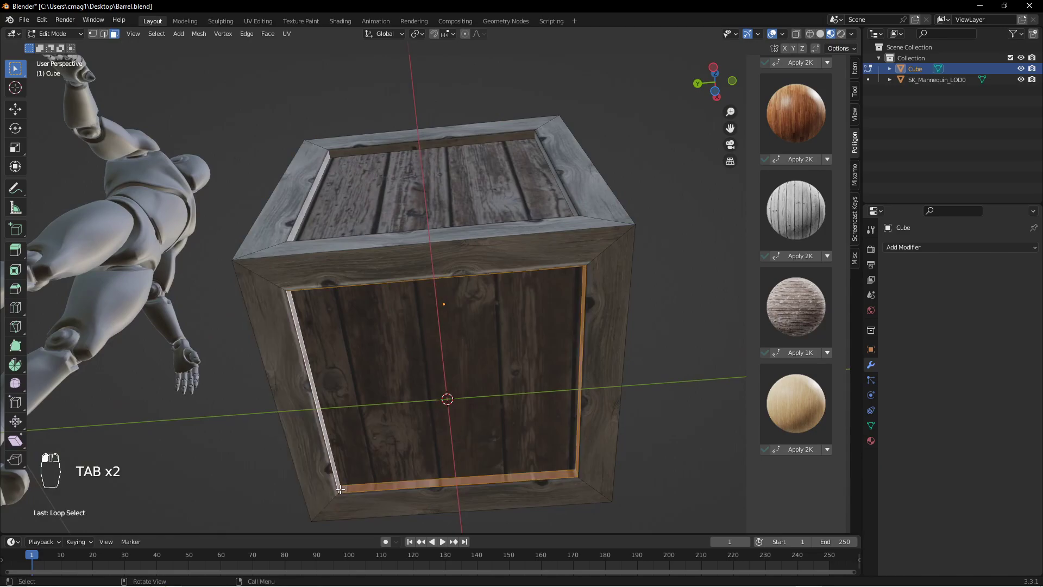
right_click(341, 488)
mouse_move(345, 459)
click(434, 353)
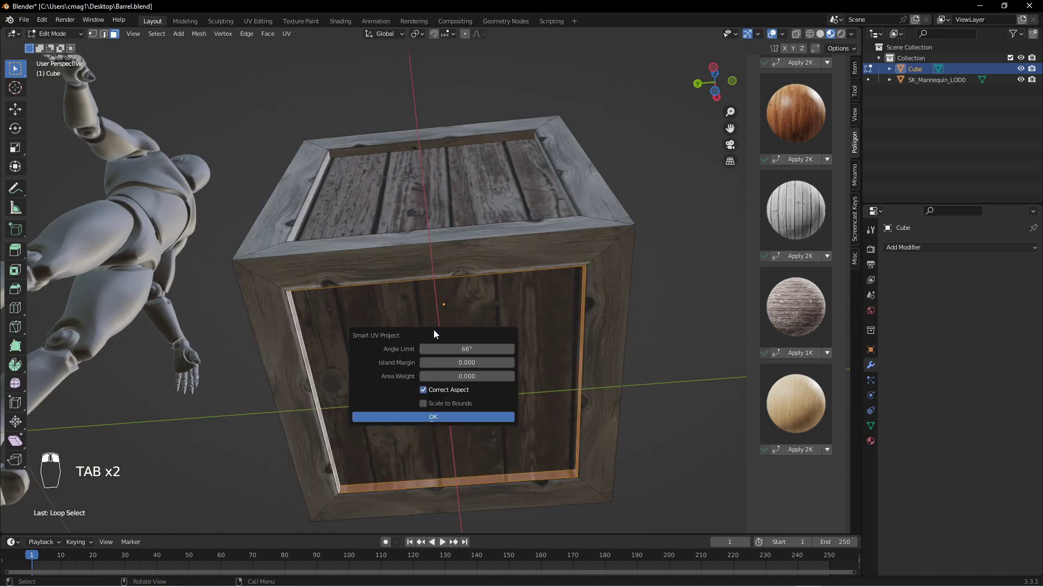
click(448, 418)
Select the inner frame edge loop on the crate's underside again and assign the existing 2K grey-white plank material to it.
key(Tab)
mouse_move(526, 305)
middle_down()
mouse_move(504, 325)
mouse_move(519, 454)
mouse_move(516, 300)
middle_up()
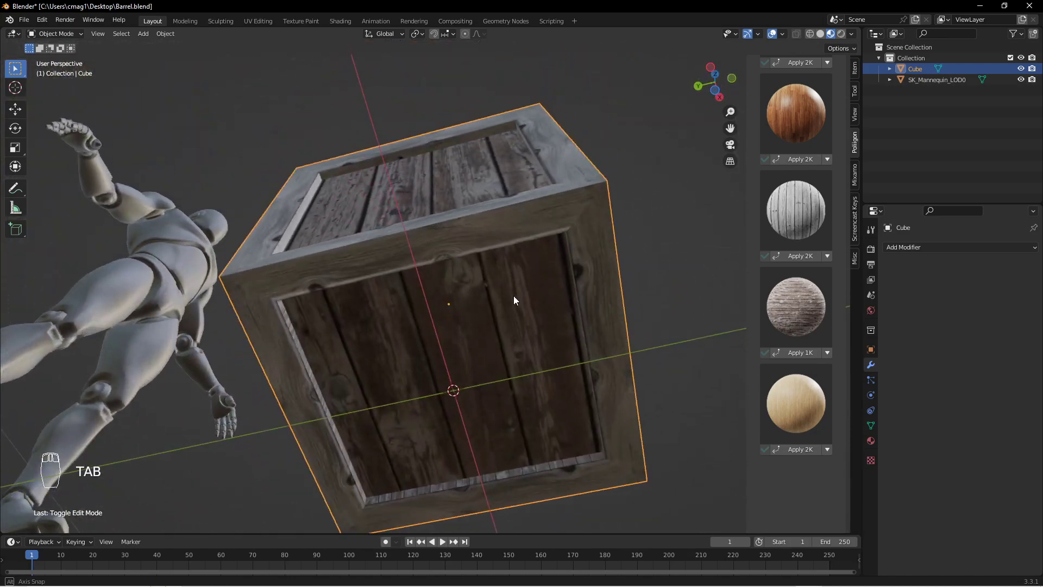
key(Tab)
alt+click(367, 500)
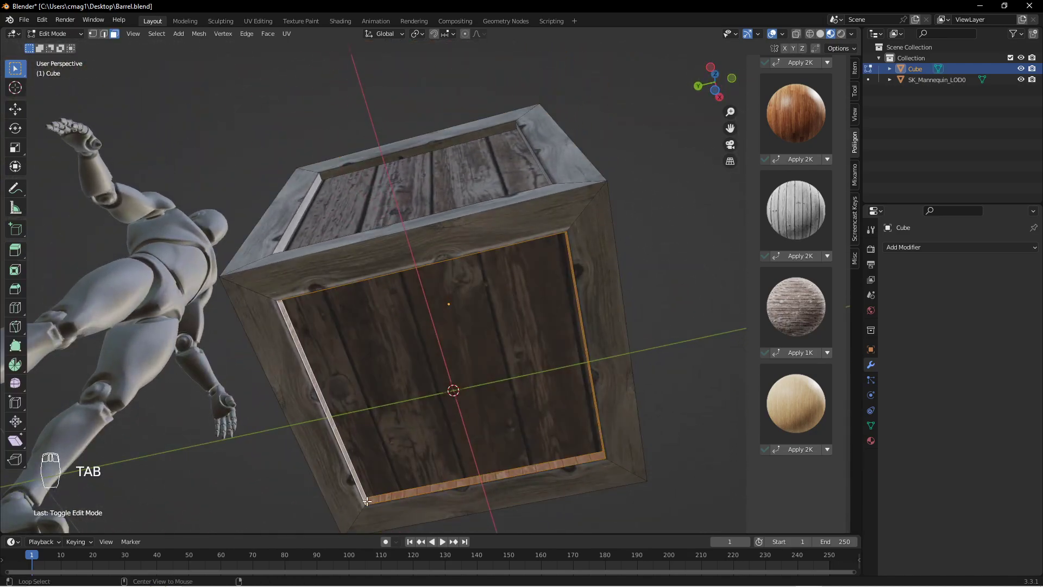
click(792, 259)
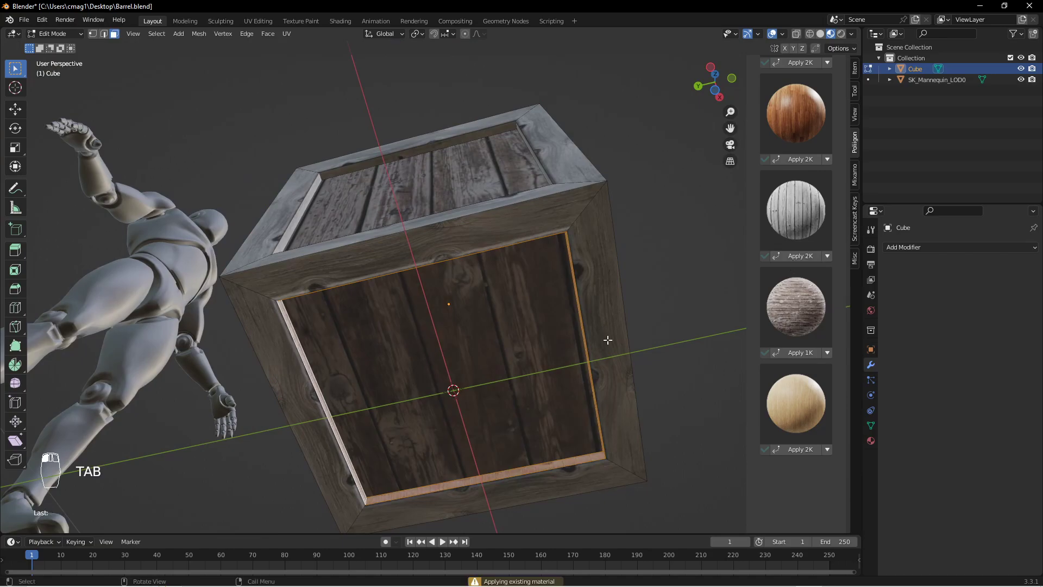
key(Tab)
middle_drag(470, 300, 380, 321)
Export the selected crate as an FBX file to the Desktop folder.
click(27, 22)
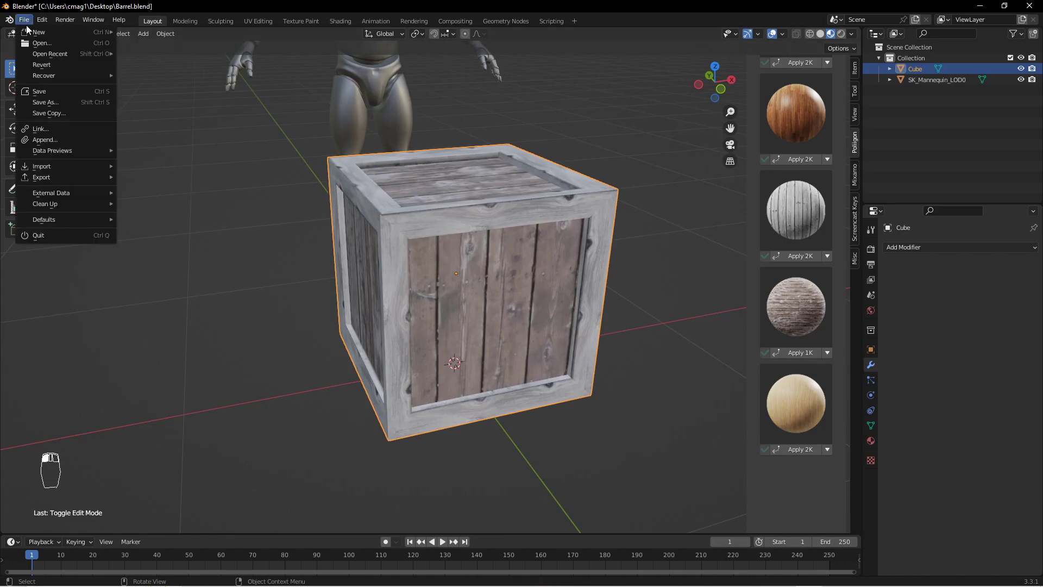
mouse_move(70, 178)
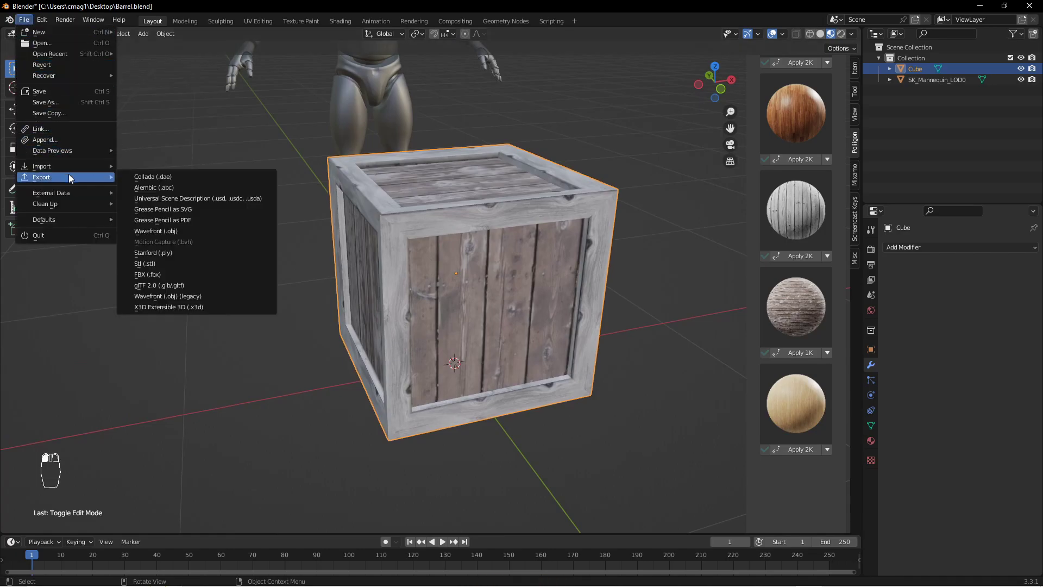
click(28, 20)
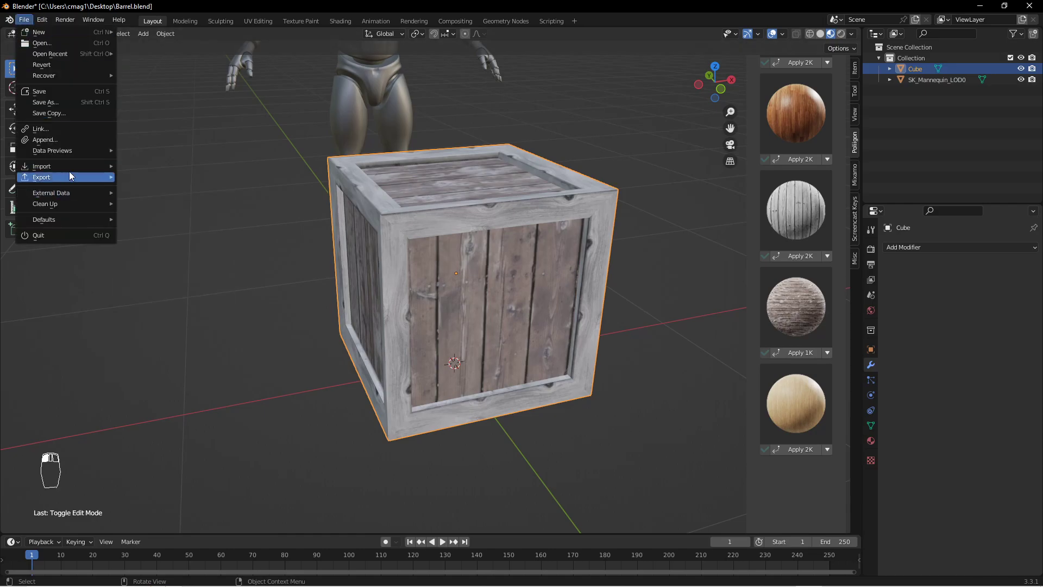
mouse_move(98, 178)
click(179, 276)
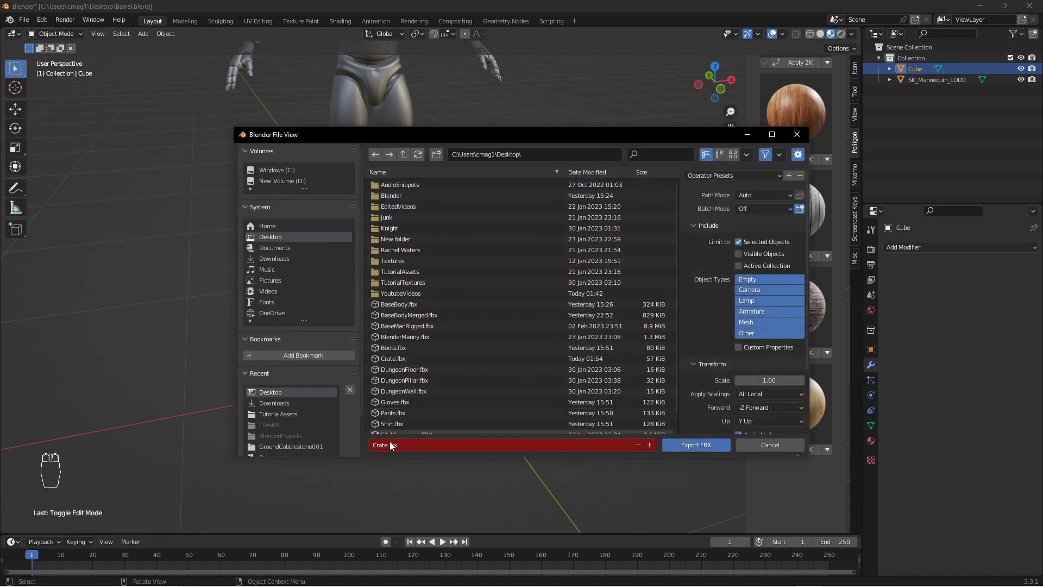
scroll(409, 335, down, 1)
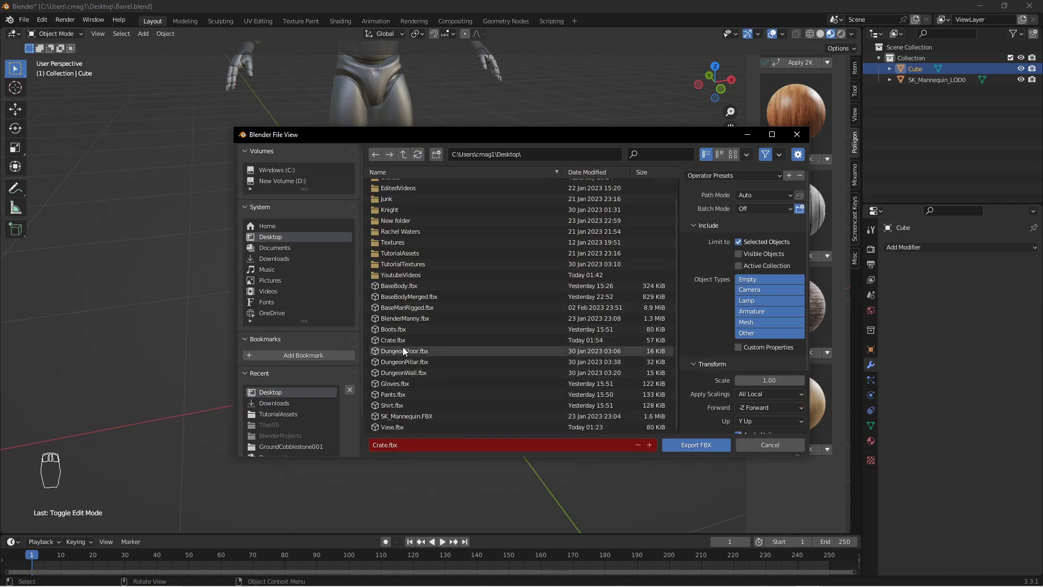
click(412, 445)
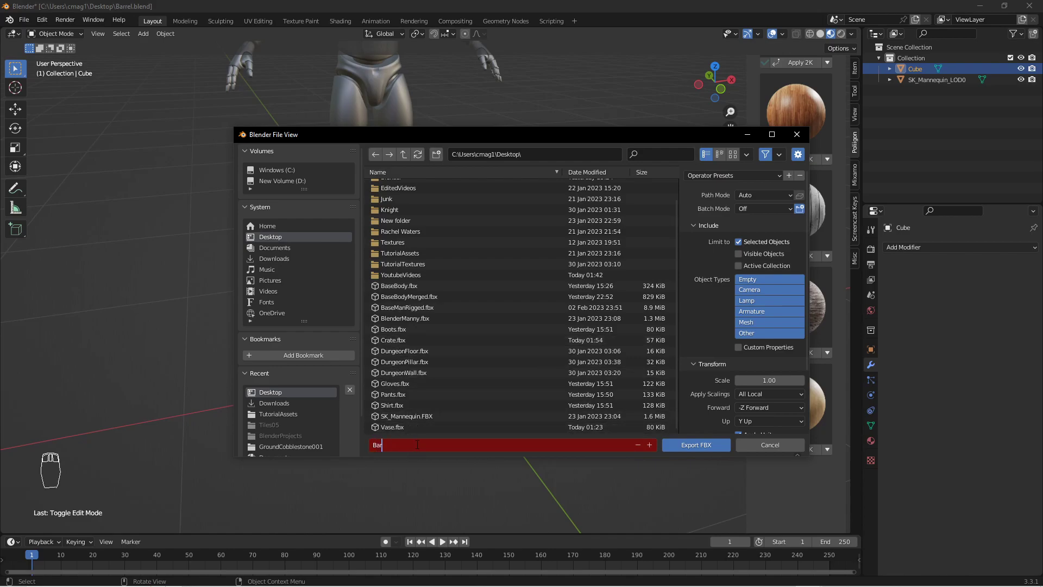
click(696, 445)
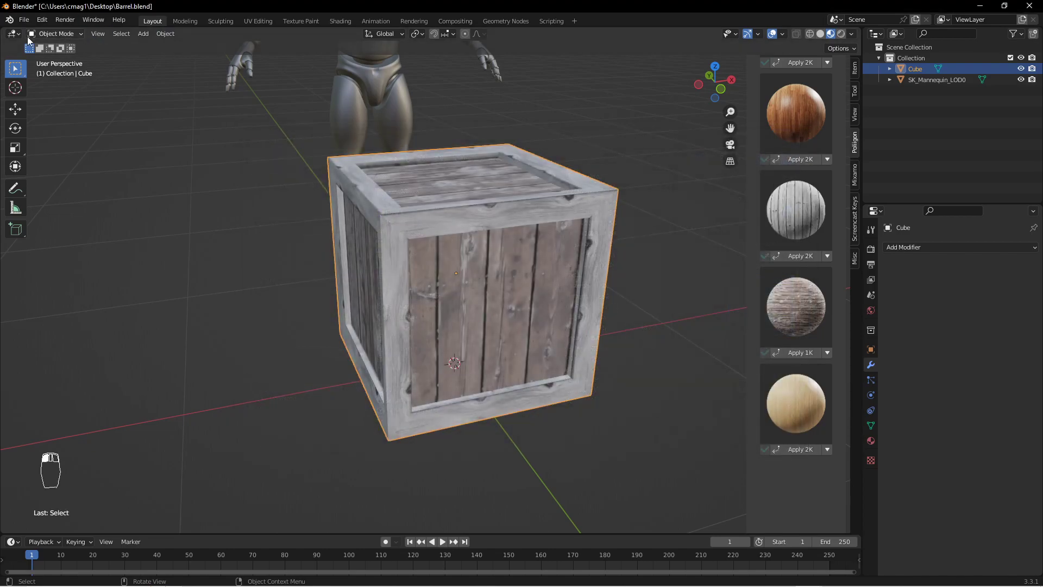
Save the scene under the existing file name Crate.blend on the Desktop.
click(25, 20)
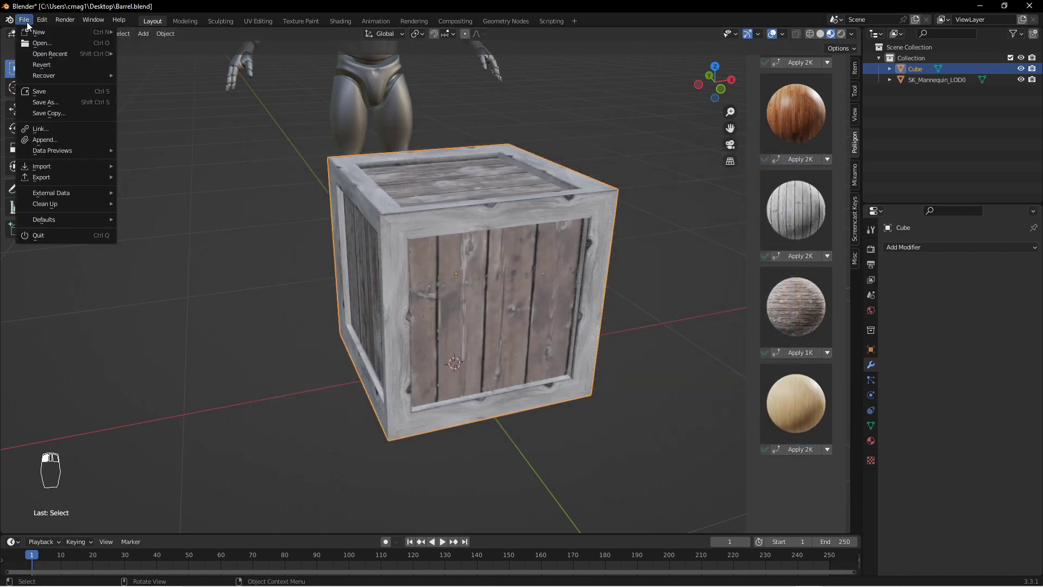
click(52, 102)
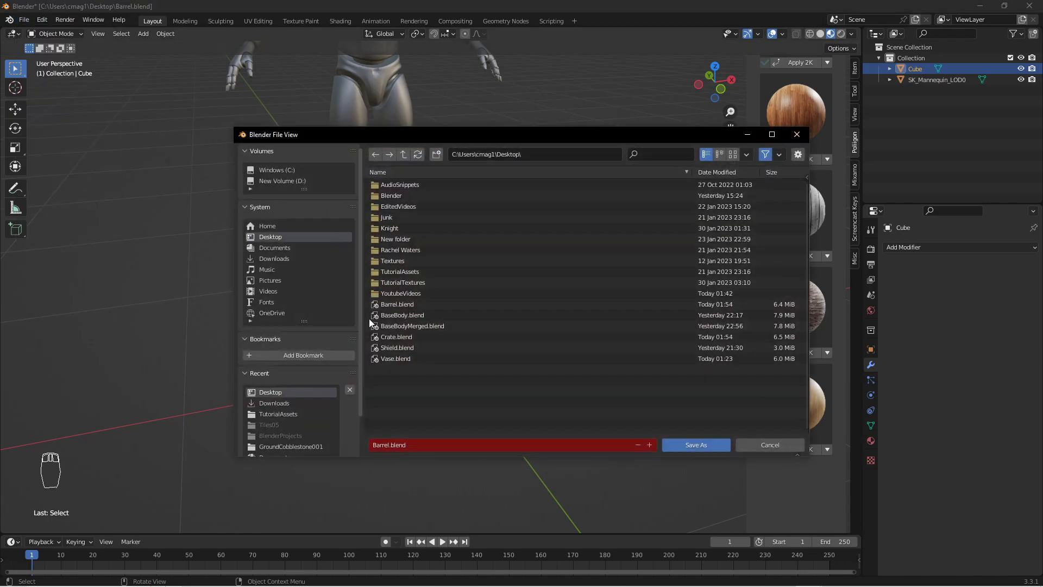
click(408, 338)
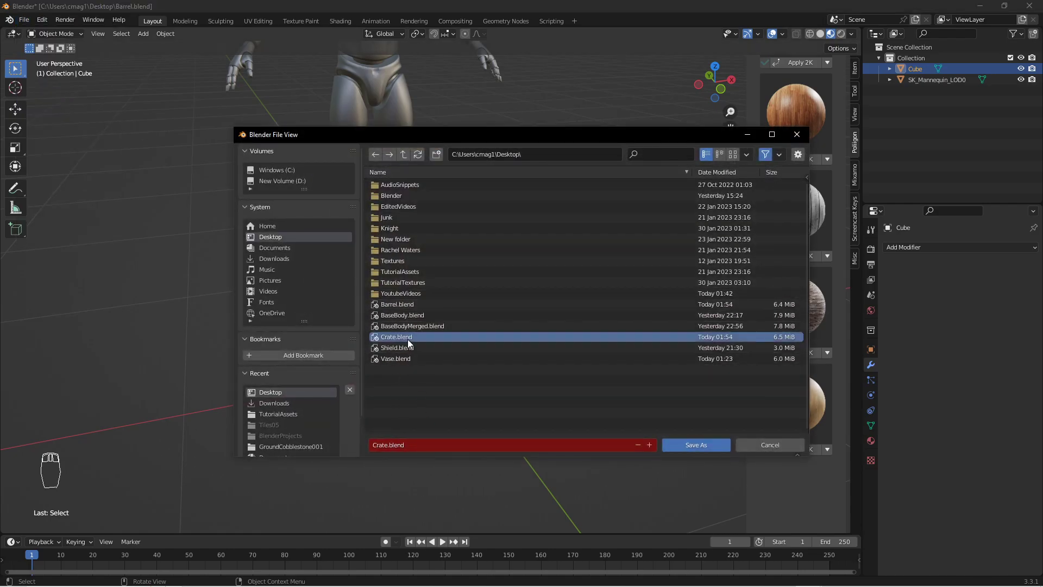
click(702, 447)
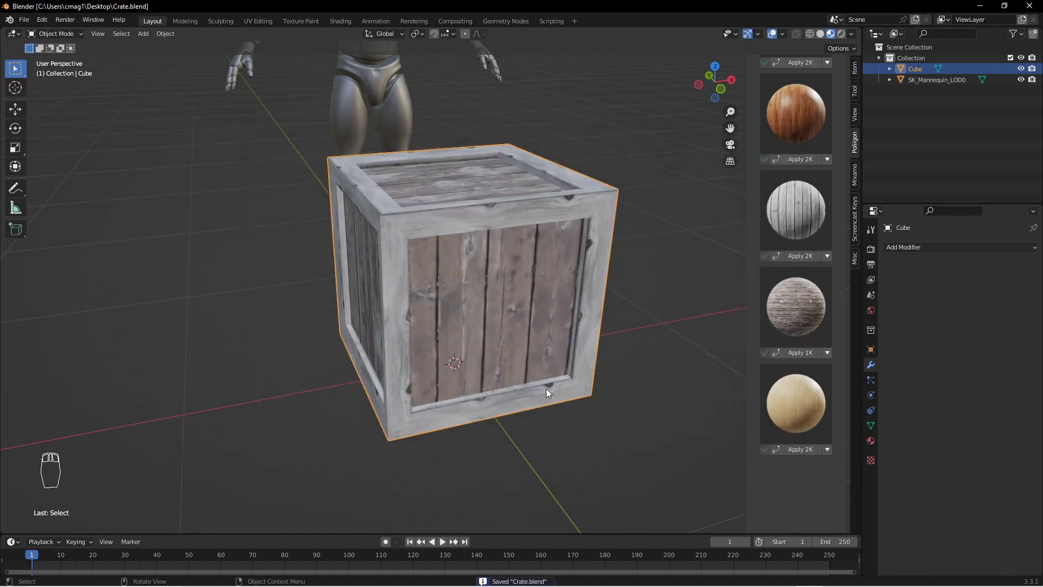
Delete the finished crate from the scene, keeping the mannequin as the size reference.
scroll(407, 272, down, 3)
scroll(433, 286, up, 3)
middle_drag(448, 284, 469, 228)
key(x)
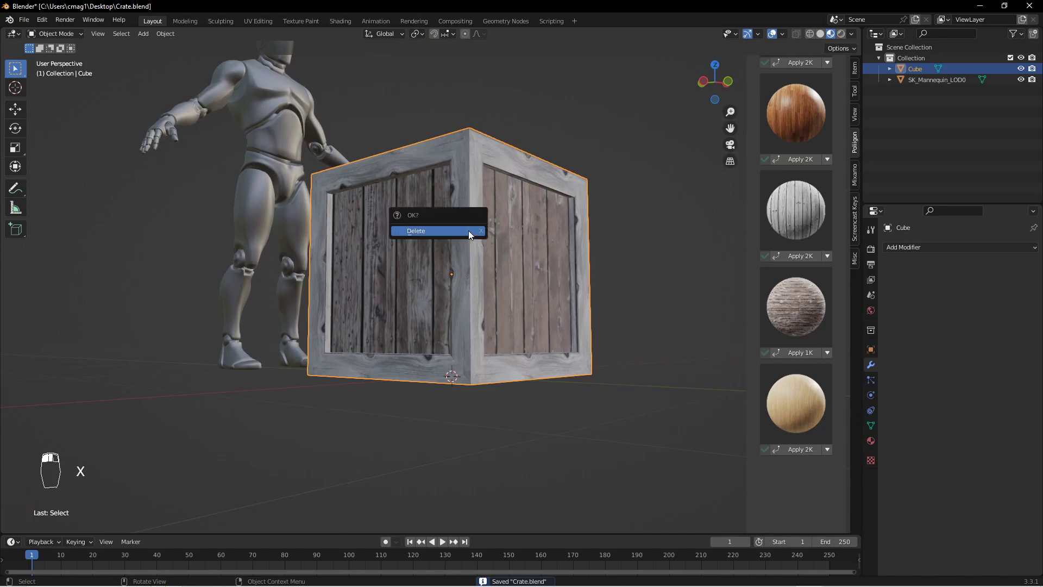
click(469, 231)
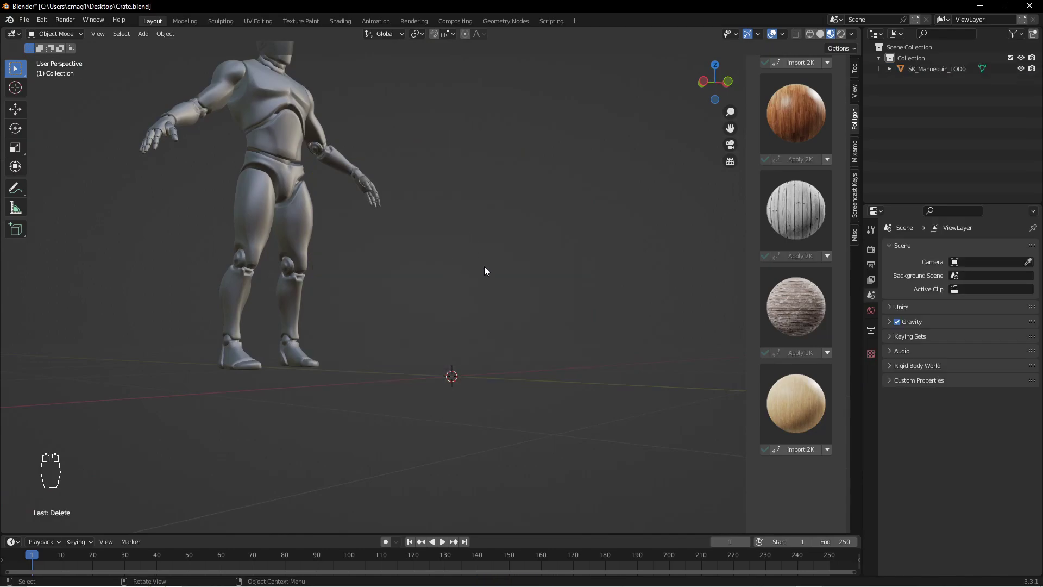
Add a 16-vertex cylinder with a 1 m radius and 2 m depth at the world origin.
key(shift+a)
mouse_move(502, 266)
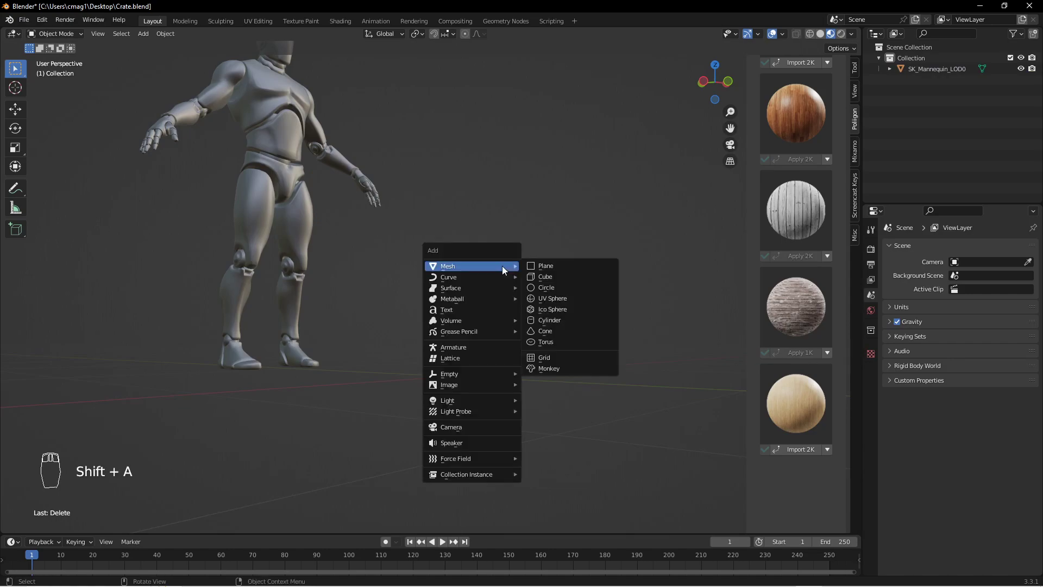
click(557, 318)
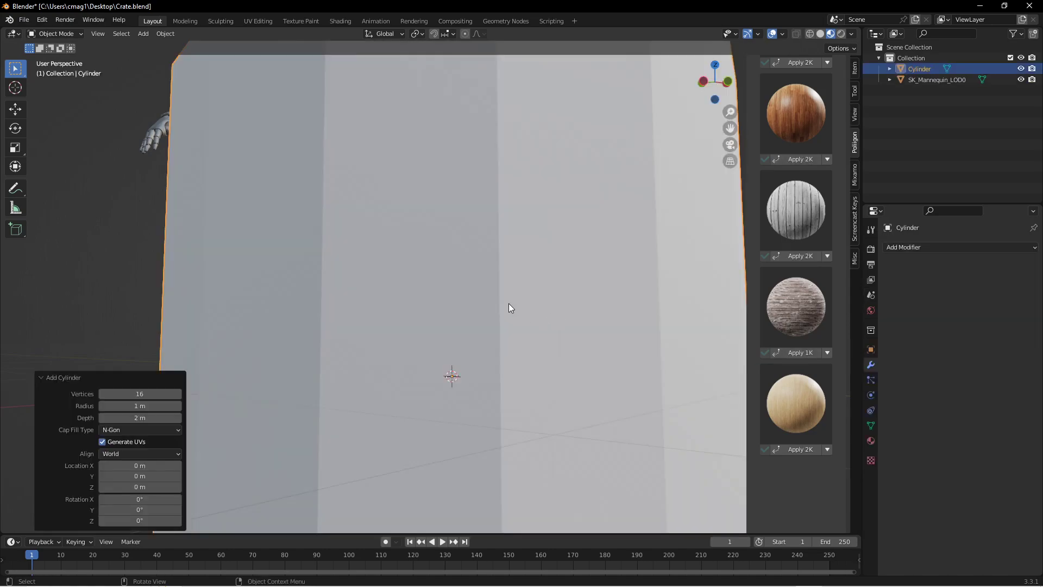
scroll(516, 308, down, 3)
middle_drag(535, 330, 530, 331)
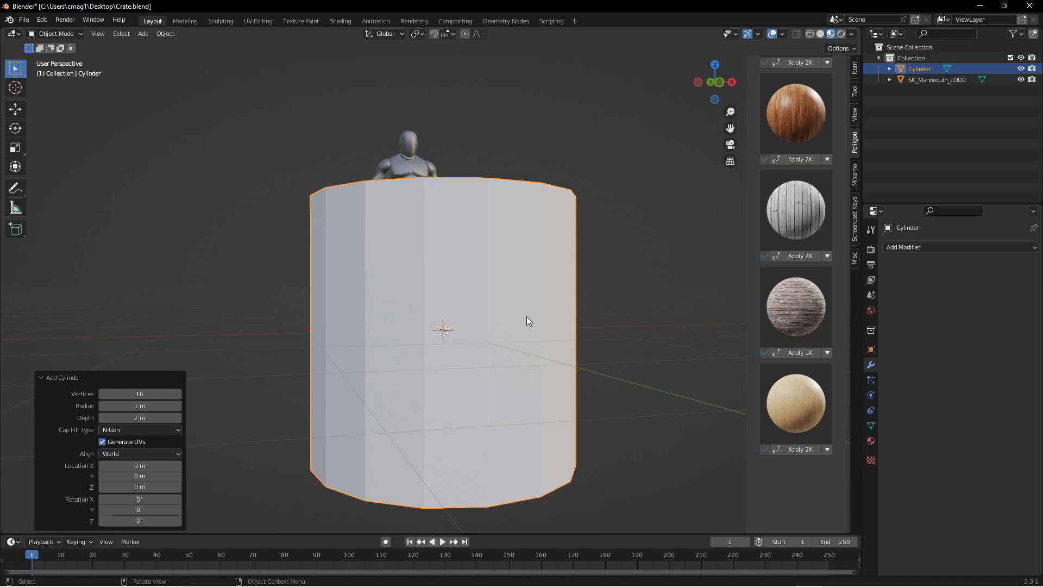
In front view, scale the cylinder uniformly to about 0.494, and stretch it along Z by about 1.178.
key(KP_1)
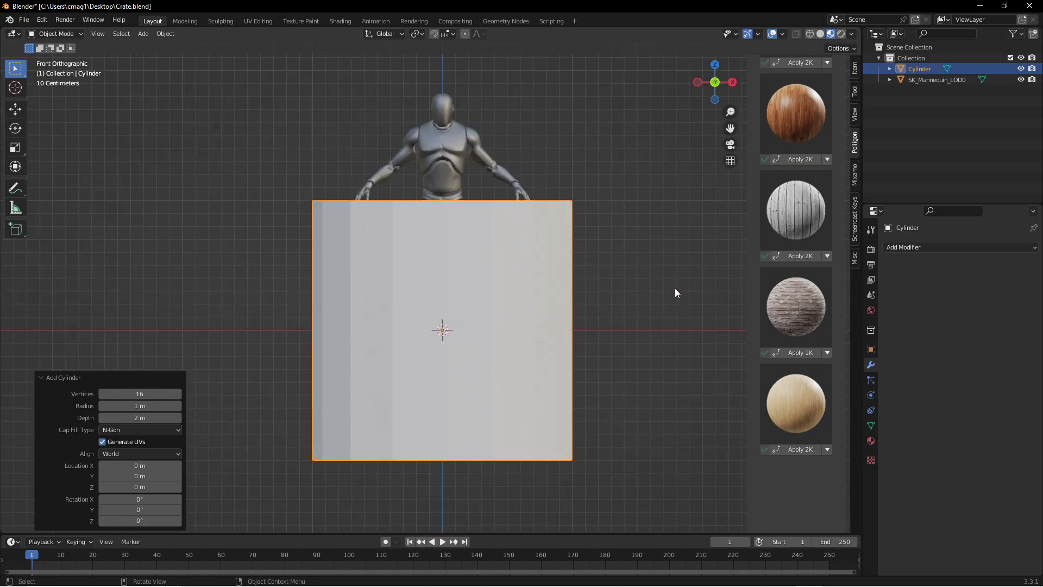
key(s)
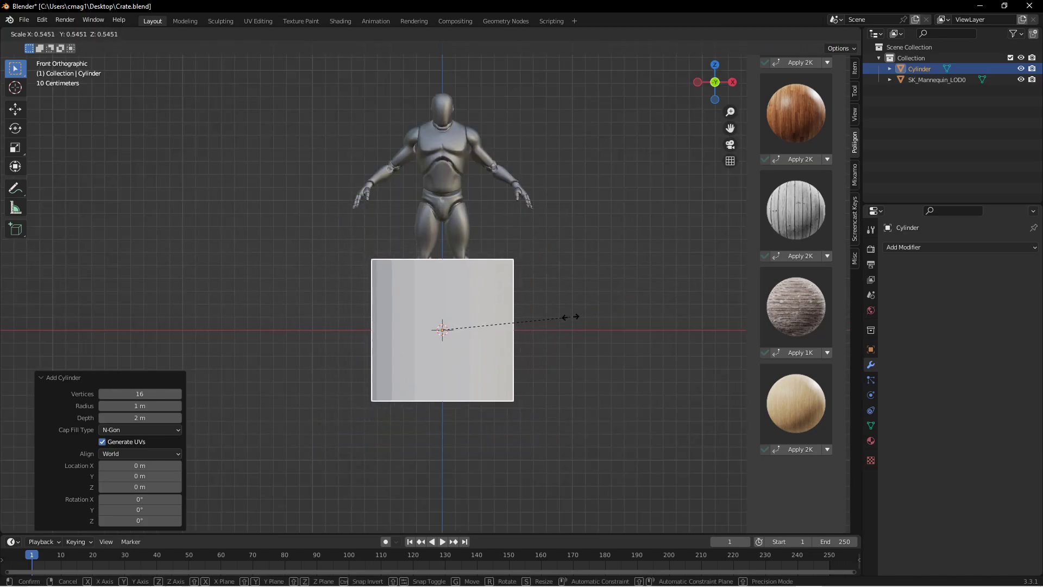
click(558, 319)
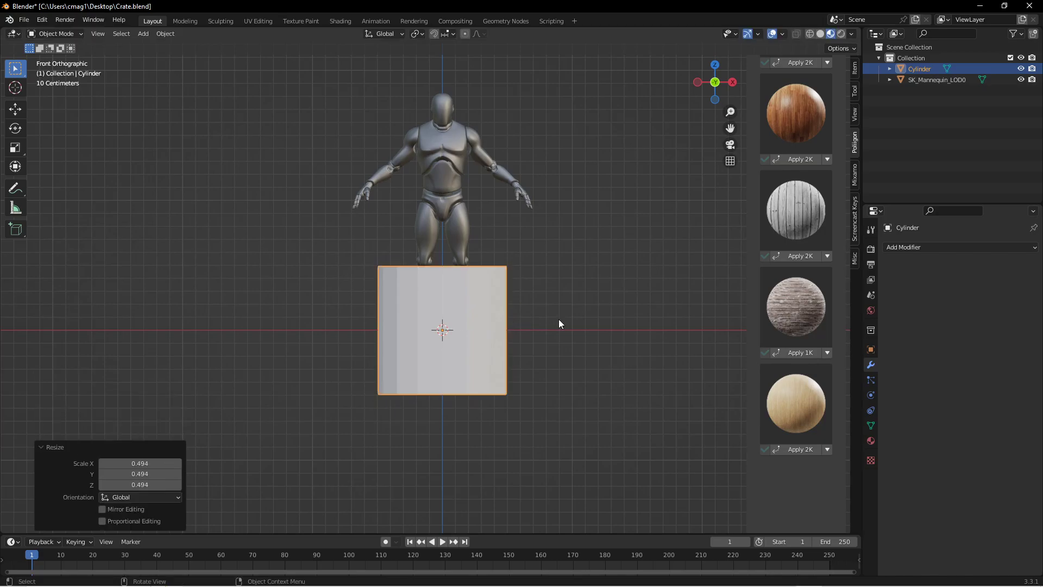
key(s)
key(z)
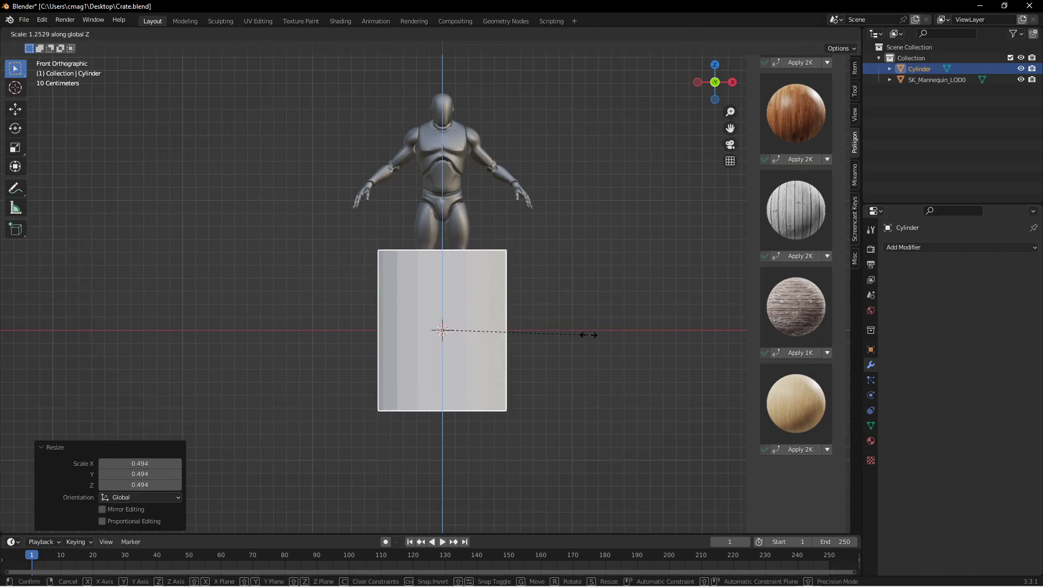
click(579, 334)
Raise the cylinder about 0.583 m along Z so its base rests on the ground line.
key(g)
key(z)
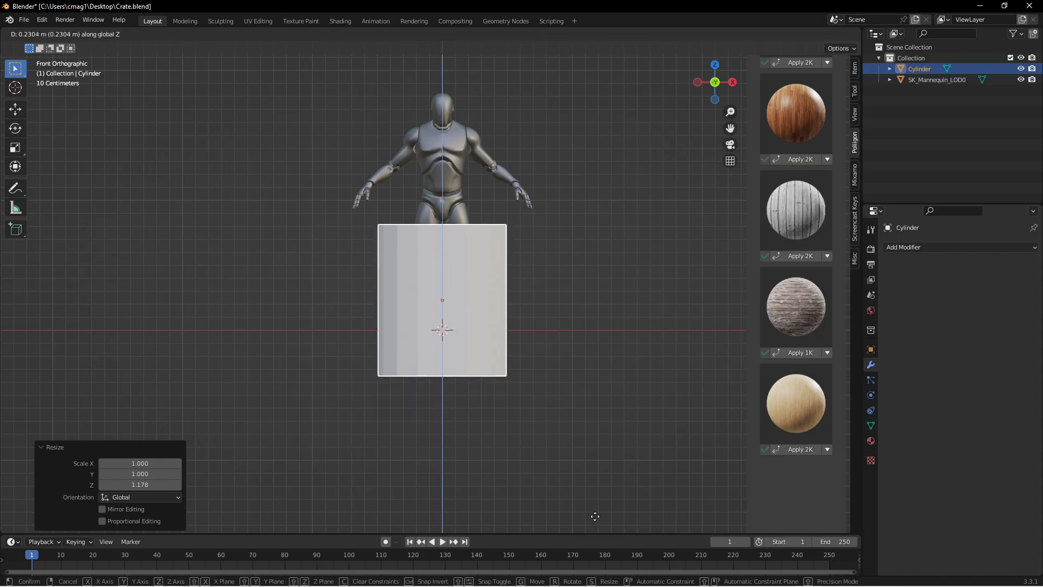
click(614, 66)
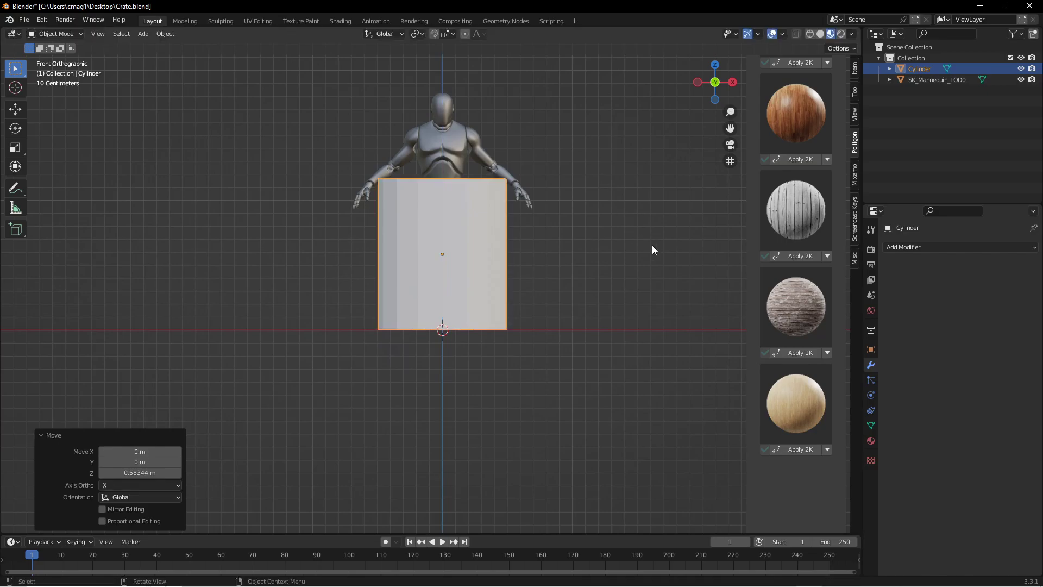
key(s)
key(shift+z)
right_click(622, 240)
Scale the cylinder uniformly by about 0.726 and lower it about 0.156 m along Z back onto the ground line.
key(s)
click(571, 235)
key(g)
key(z)
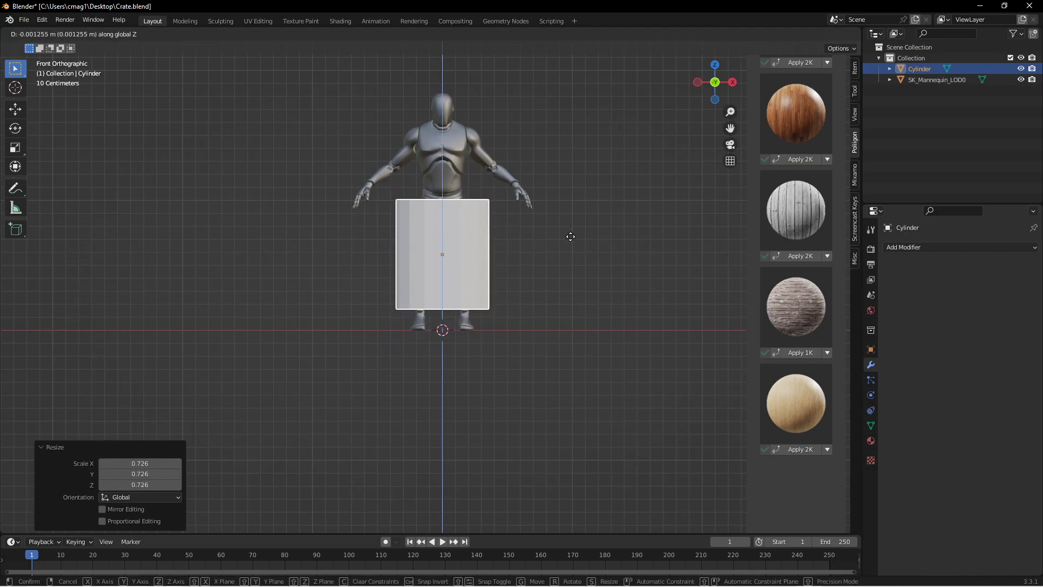
click(576, 435)
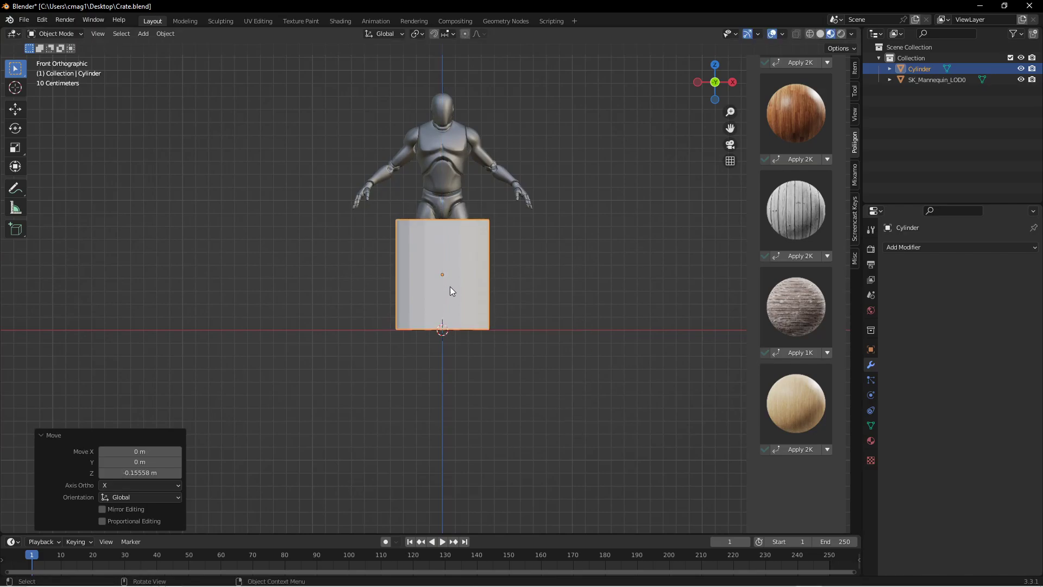
Inset the cylinder's top face by about 0.088 m to form a rim.
middle_drag(483, 288, 579, 300)
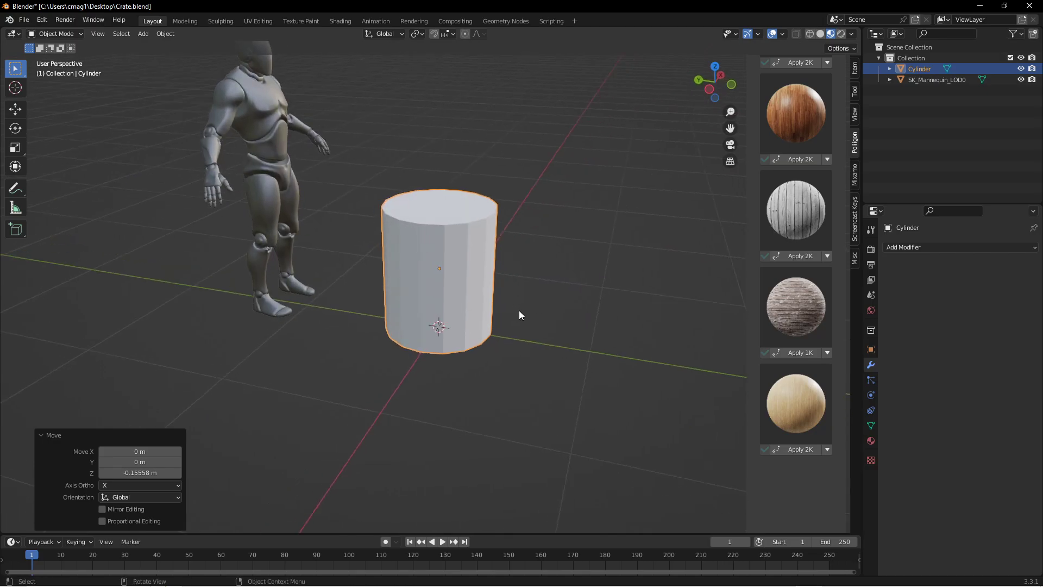
key(Tab)
middle_drag(491, 269, 438, 289)
click(453, 223)
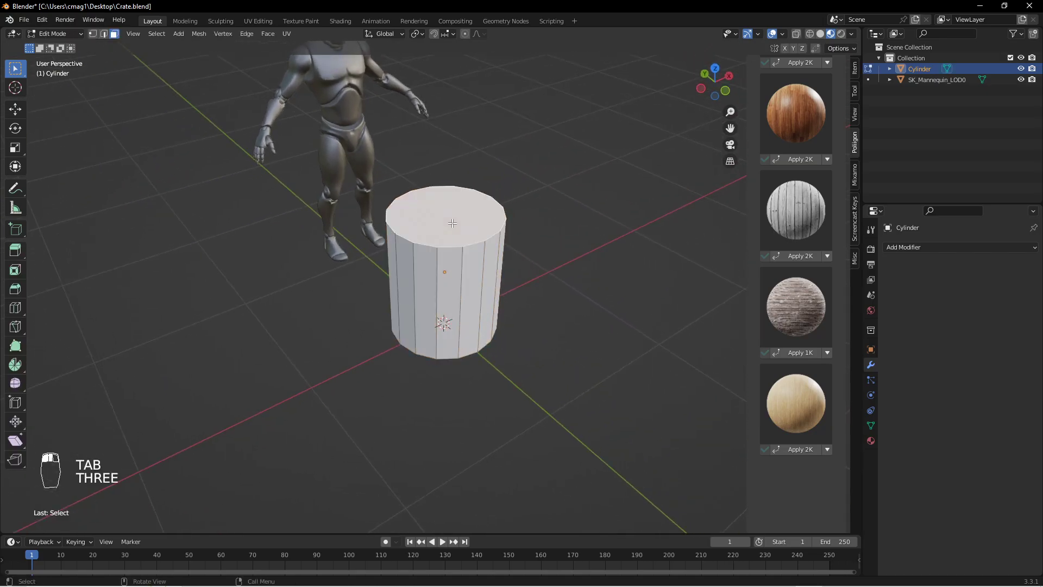
middle_drag(453, 211, 376, 278)
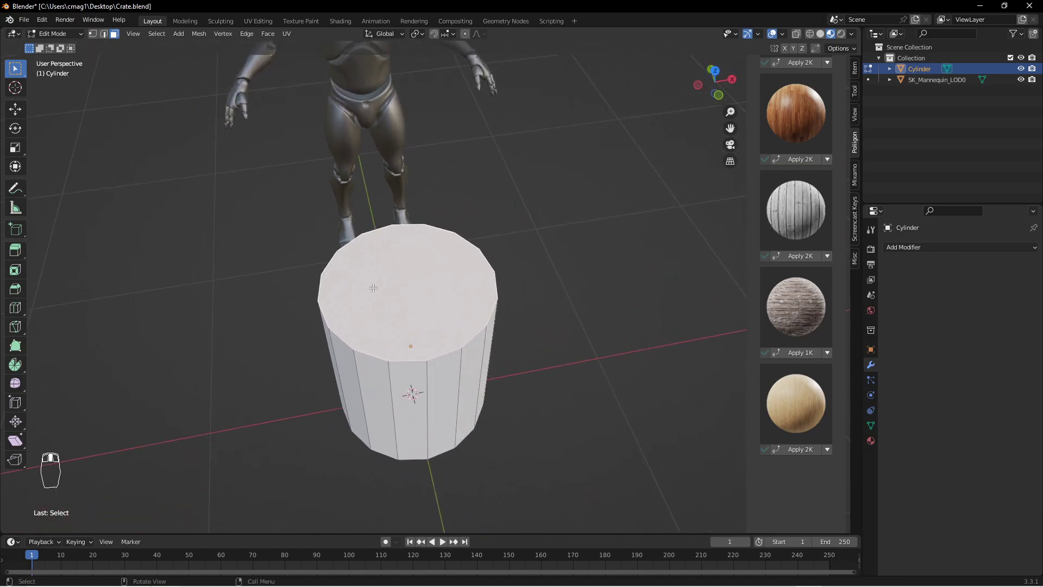
key(i)
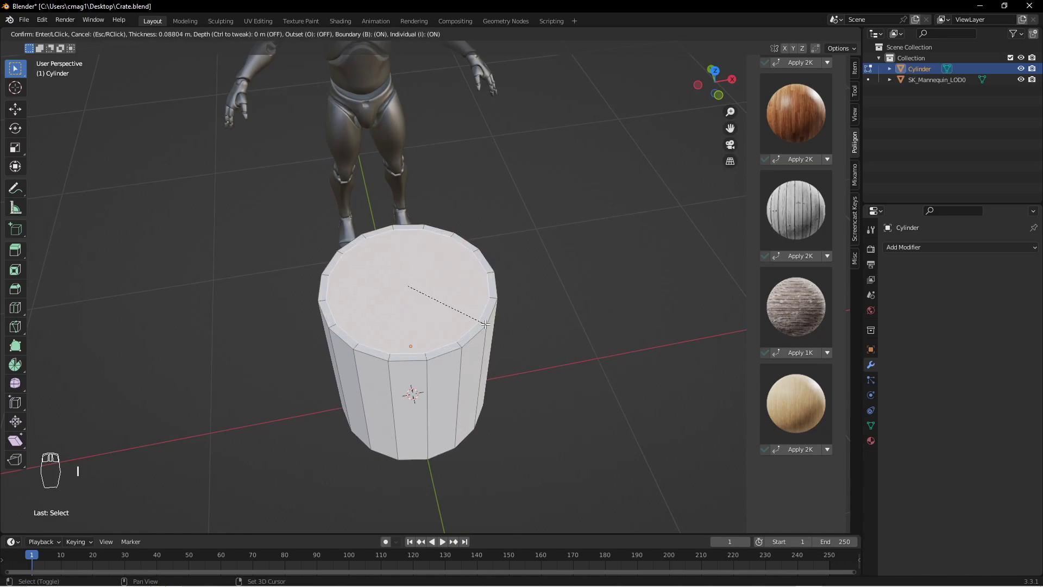
click(485, 324)
Try to extrude the inset top face about 0.664 m down into the cylinder, and undo the extrusion.
middle_drag(520, 366, 540, 310)
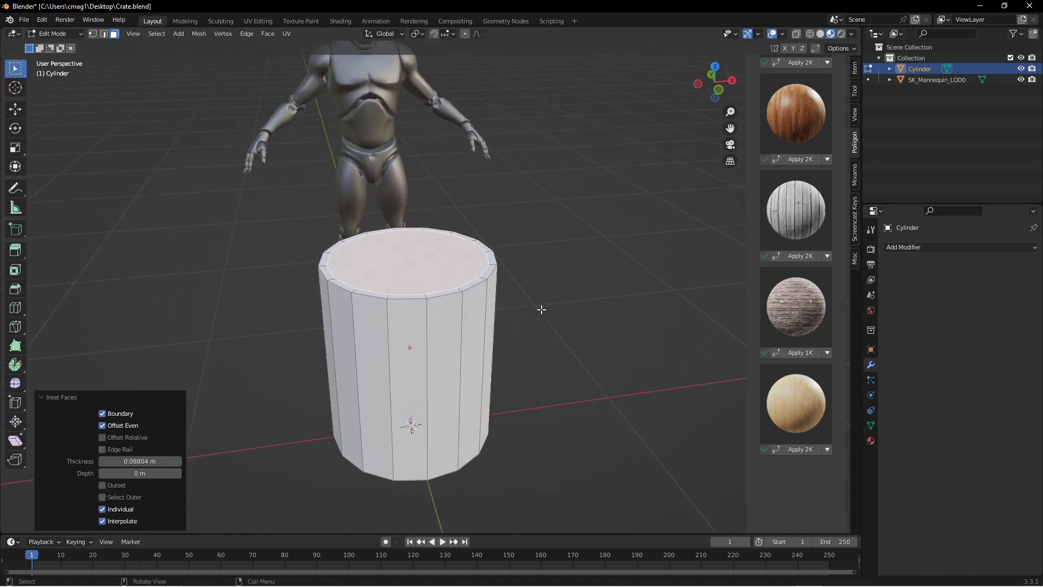
middle_drag(520, 256, 522, 279)
key(e)
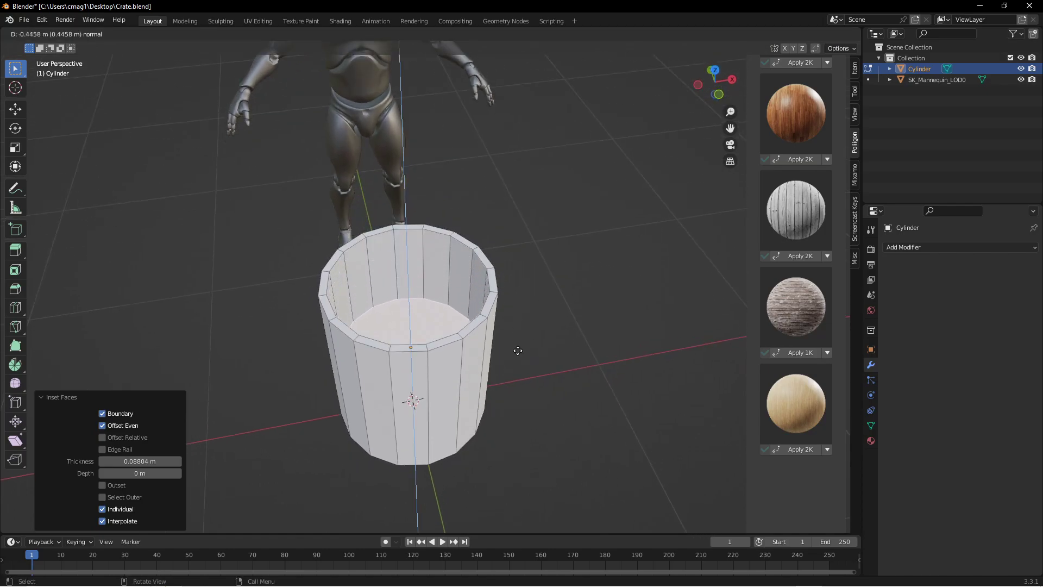
click(506, 378)
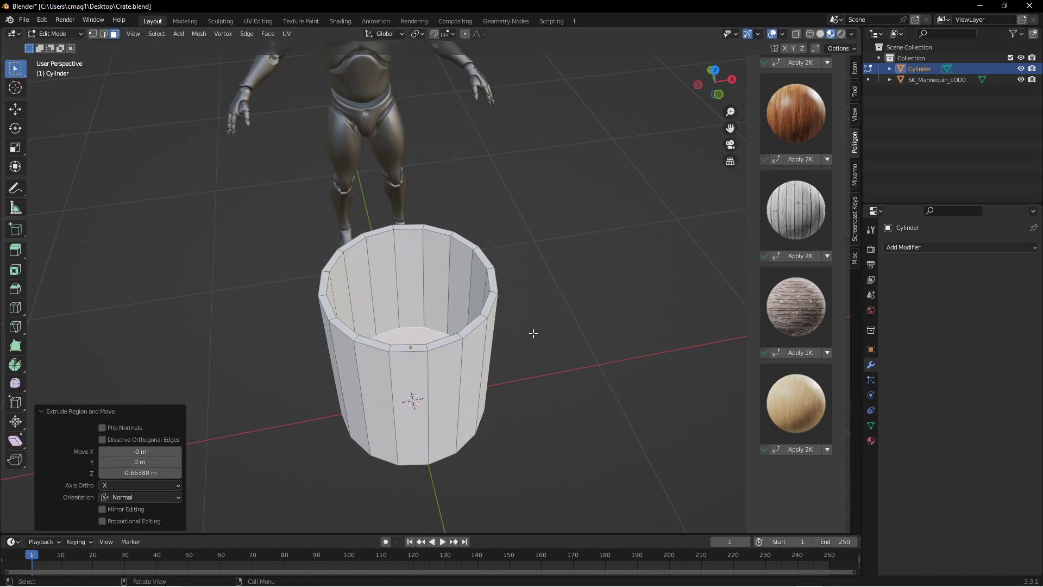
key(ctrl+z)
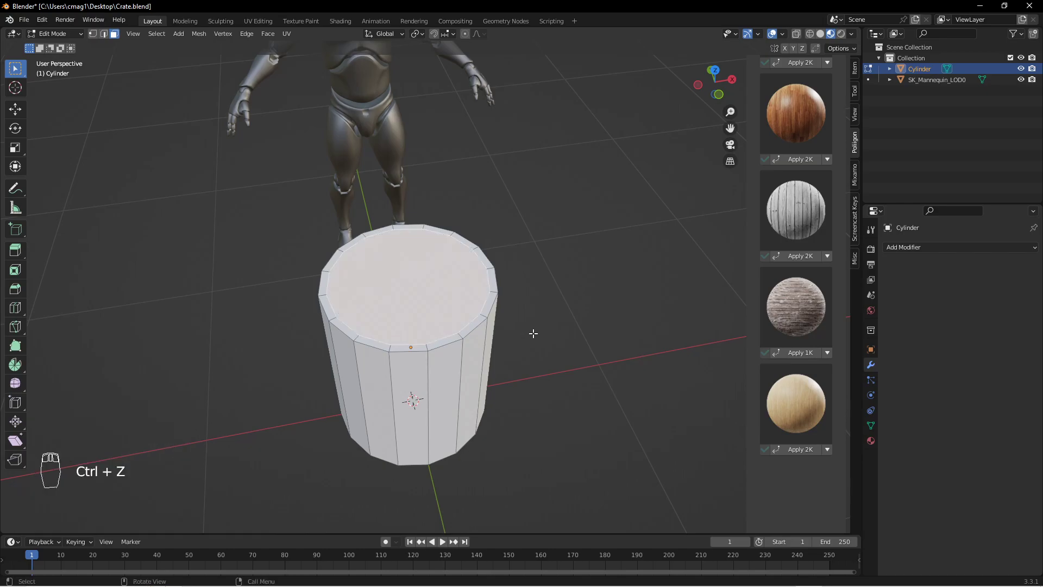
key(e)
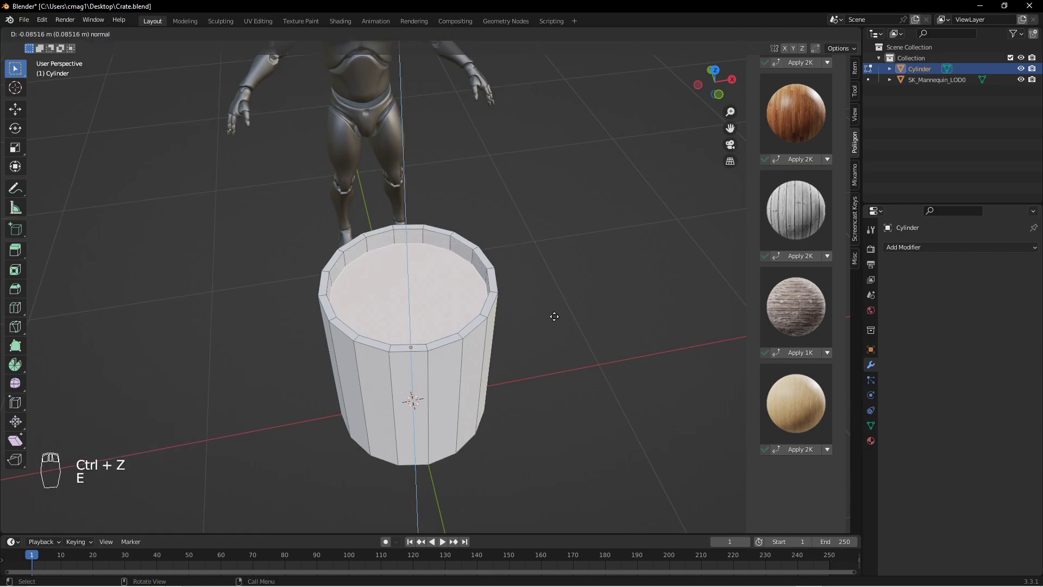
right_click(554, 407)
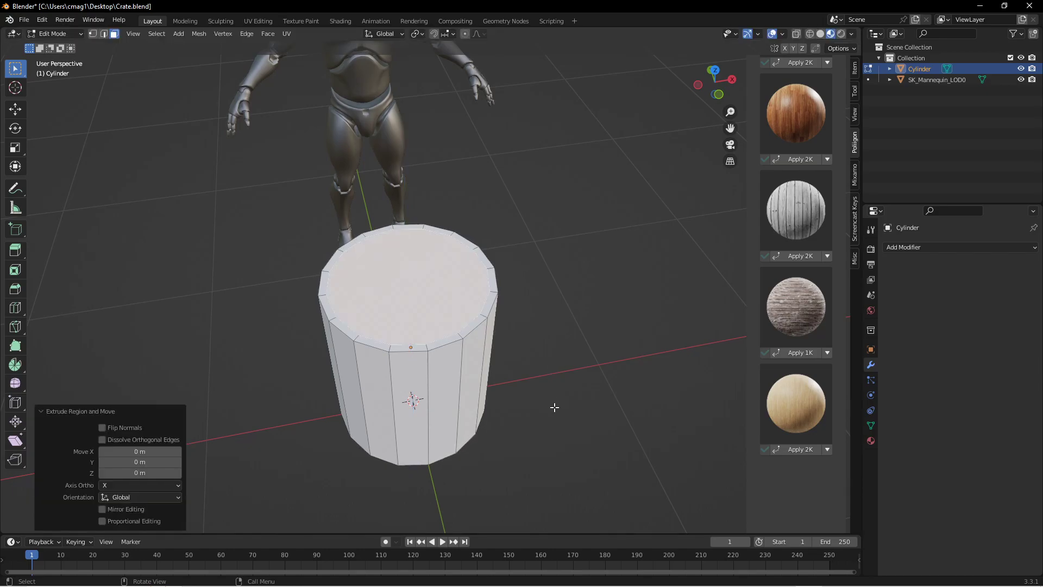
mouse_move(539, 311)
middle_down()
mouse_move(521, 333)
mouse_move(546, 326)
mouse_move(553, 293)
mouse_move(543, 294)
middle_up()
key(e)
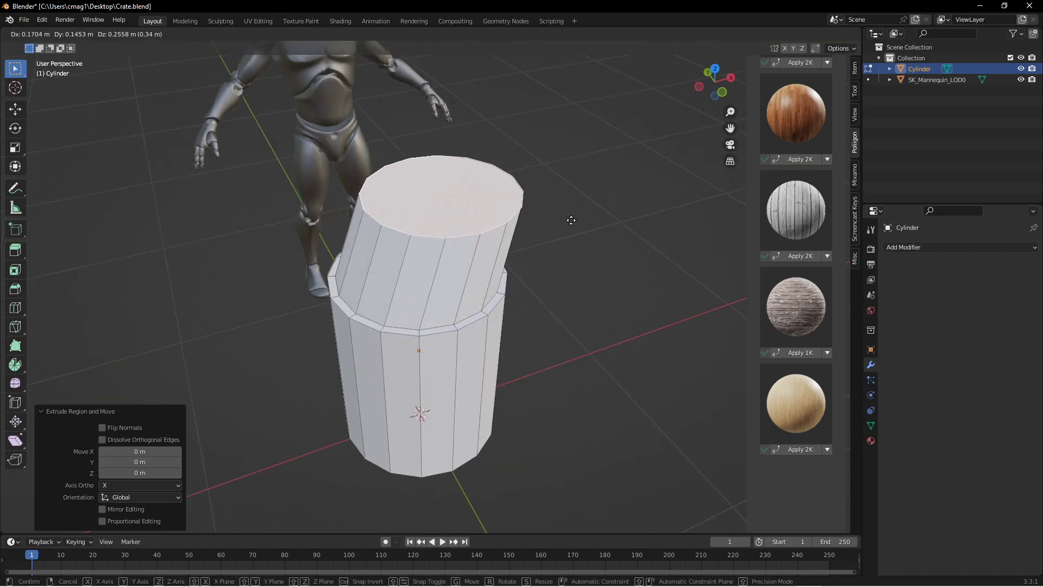
key(z)
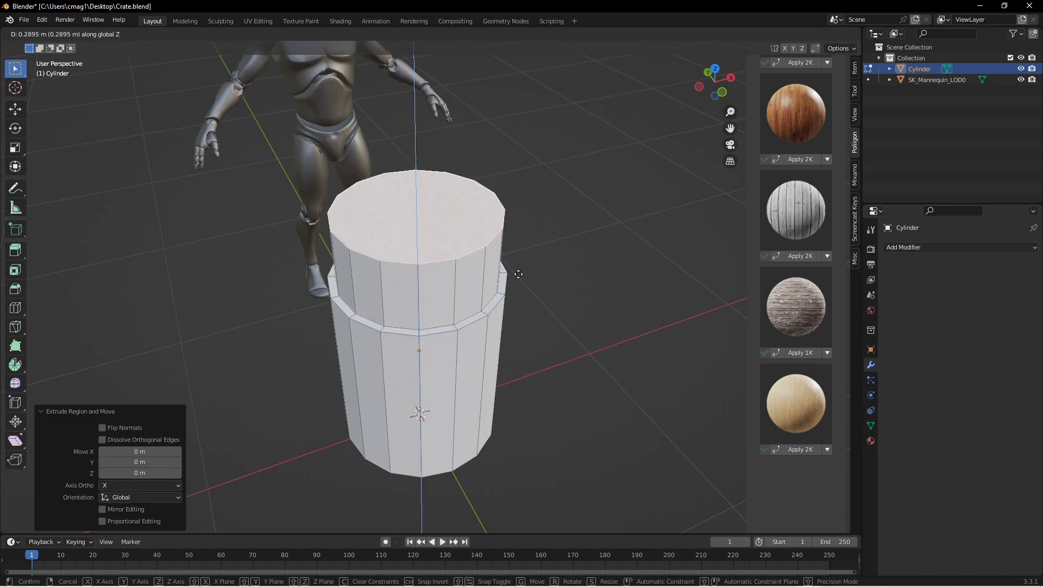
right_click(530, 326)
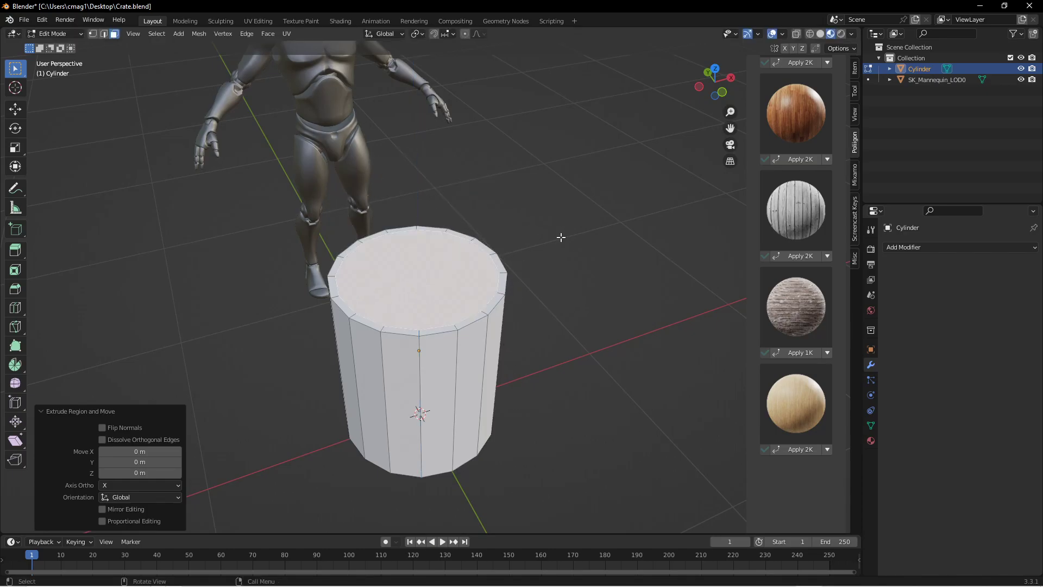
key(e)
right_click(567, 286)
Try to extrude the inset top face upward and shift it sideways, and undo back to the plain inset face.
key(e)
click(572, 202)
key(g)
click(615, 219)
scroll(429, 281, up, 5)
scroll(429, 281, up, 3)
middle_drag(447, 285, 431, 268)
scroll(462, 260, down, 8)
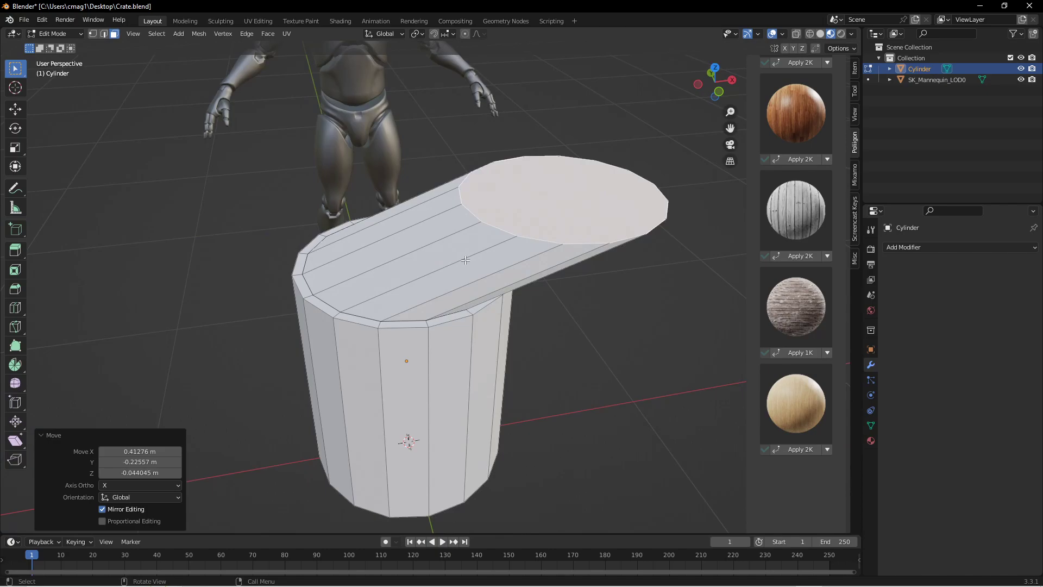
key(ctrl+z)
key(ctrl+z)
key(ctrl+z)
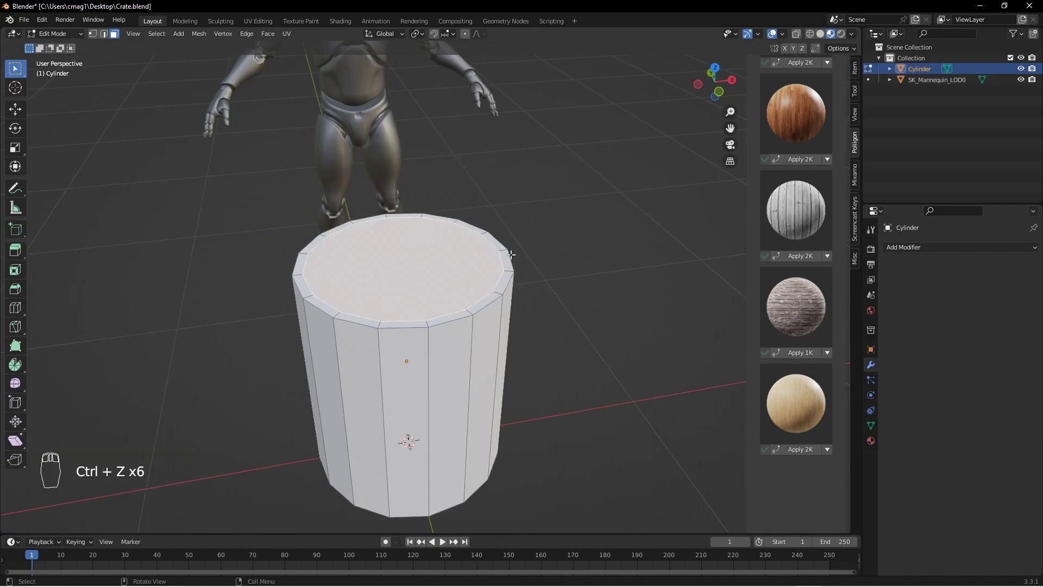
key(g)
right_click(537, 199)
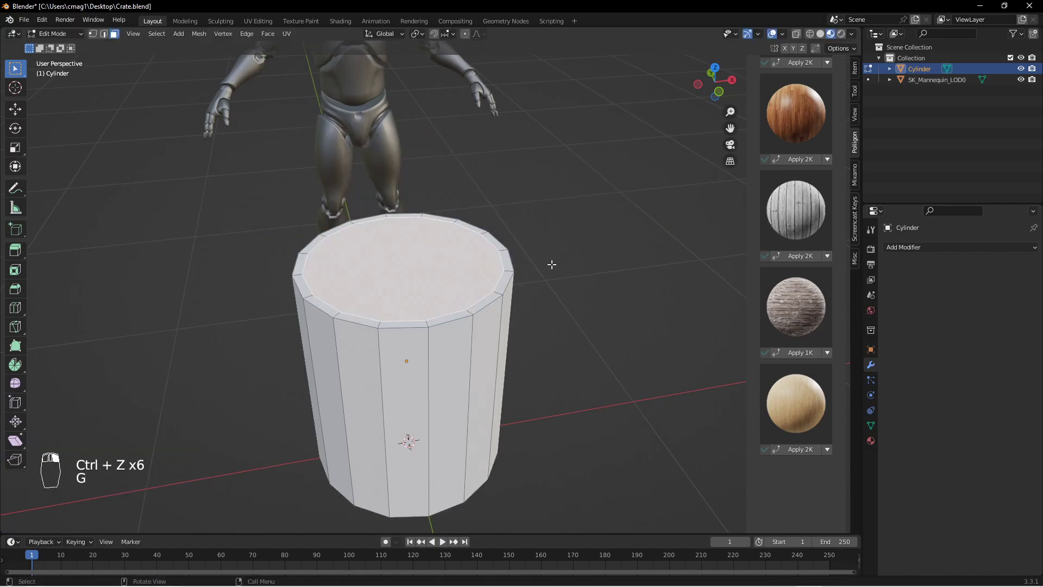
Extrude the inset top face about 0.672 m down into the cylinder, and lower the inner floor about 0.026 m along Z.
key(e)
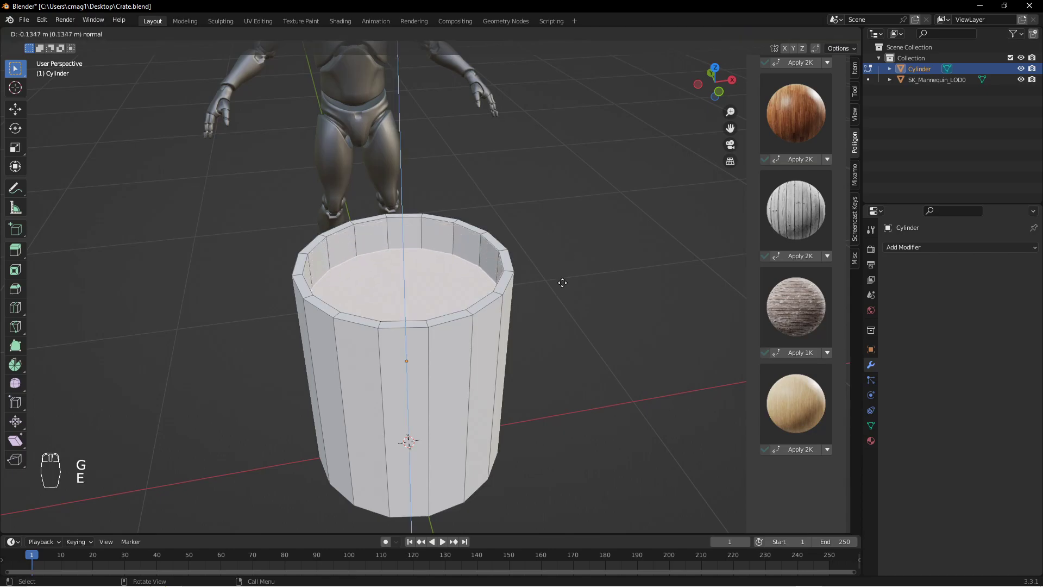
click(546, 464)
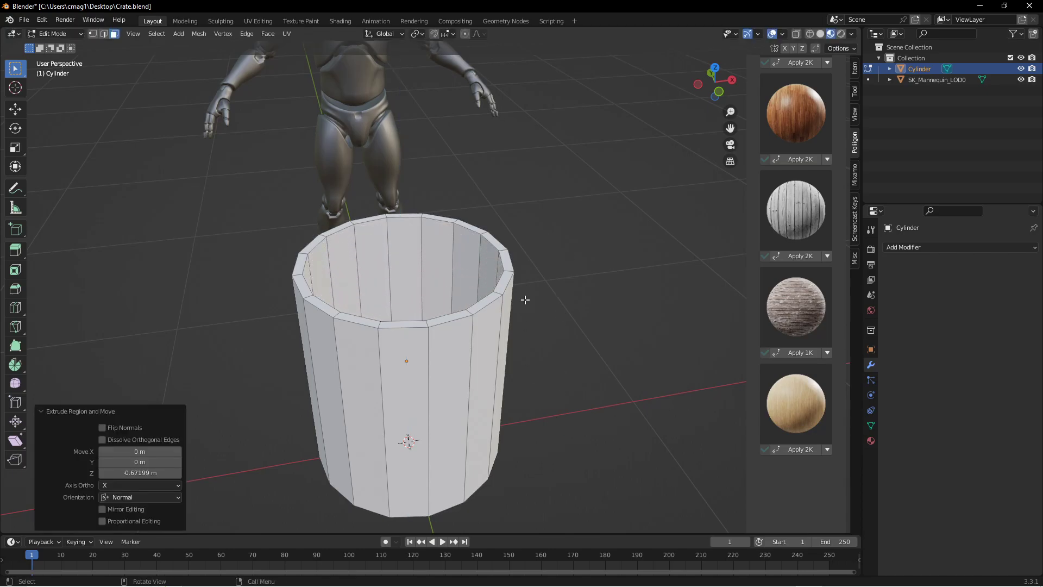
middle_drag(524, 298, 533, 344)
key(g)
key(z)
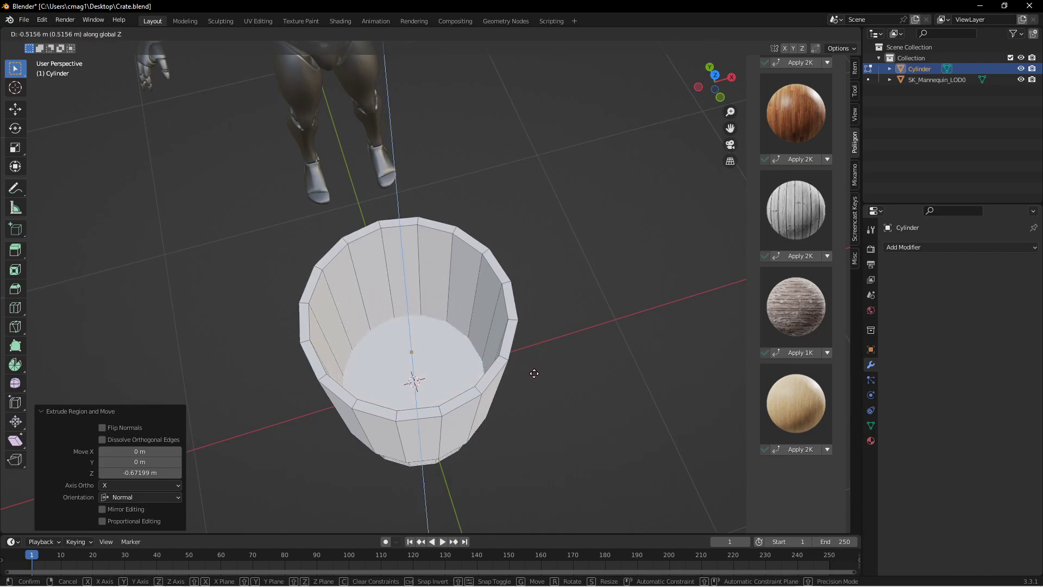
click(535, 345)
middle_drag(535, 345, 466, 246)
middle_drag(509, 283, 561, 303)
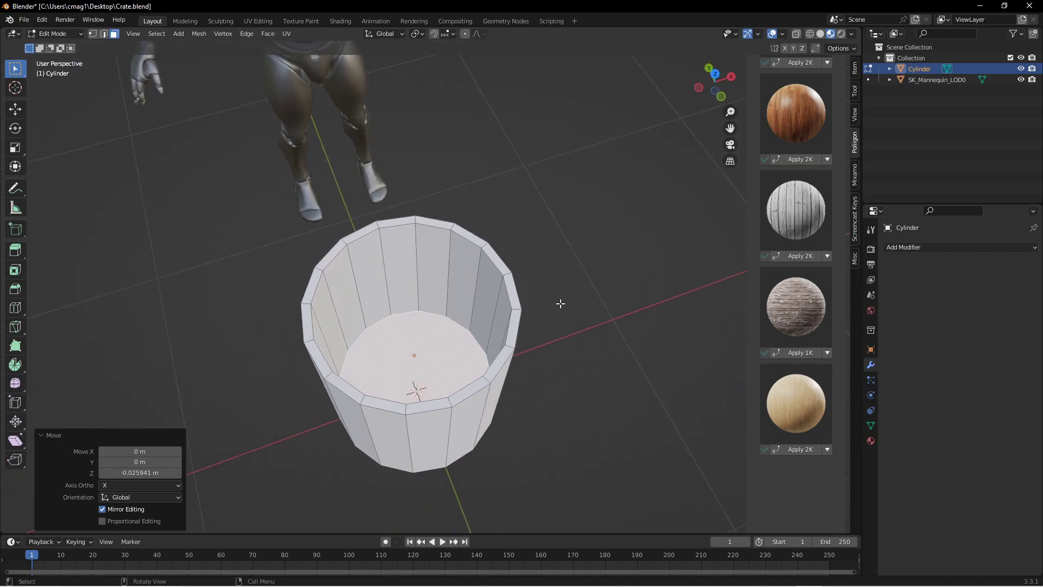
key(g)
key(z)
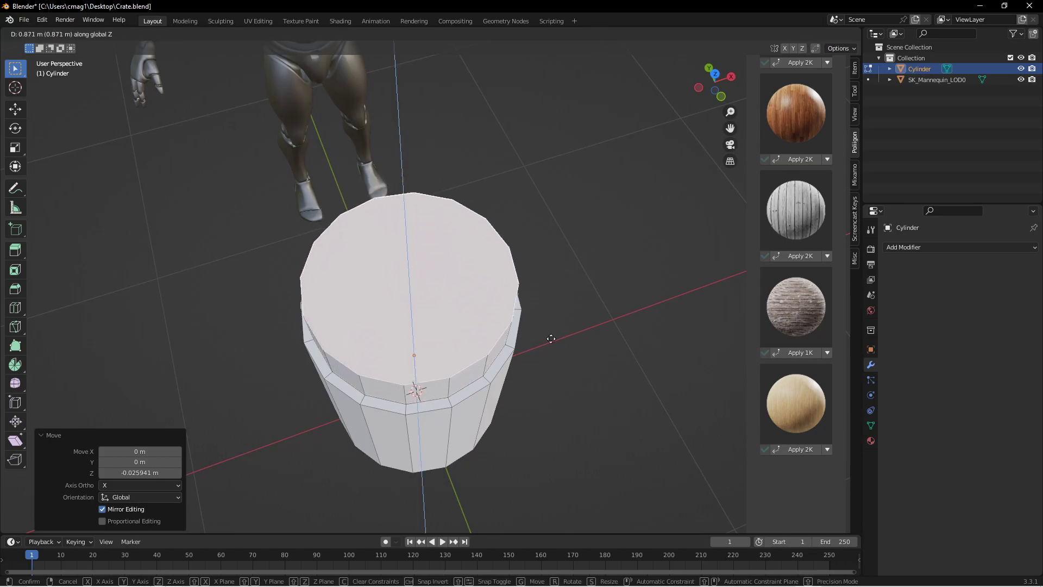
right_click(554, 310)
Cut an edge loop around the outer wall slid to factor -0.276, and one around the inner wall at factor 0.295.
middle_drag(509, 355, 450, 371)
key(ctrl+r)
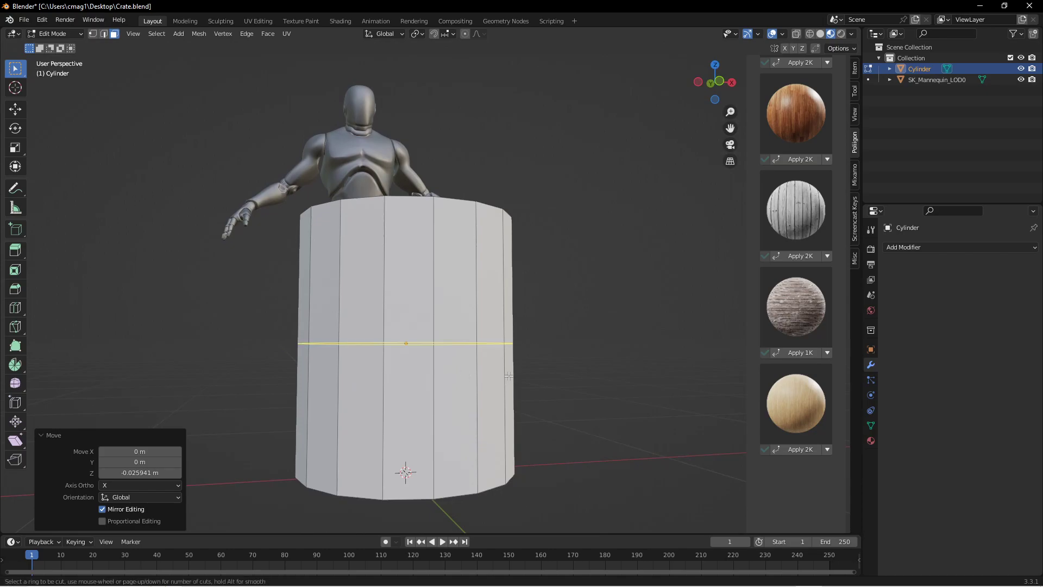
click(507, 372)
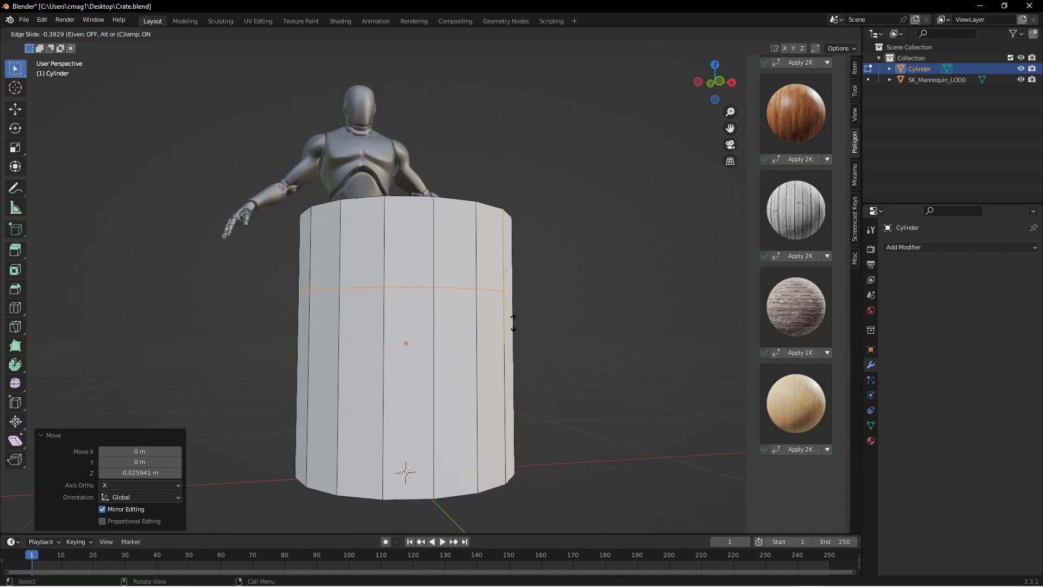
middle_drag(521, 387, 516, 401)
key(ctrl+r)
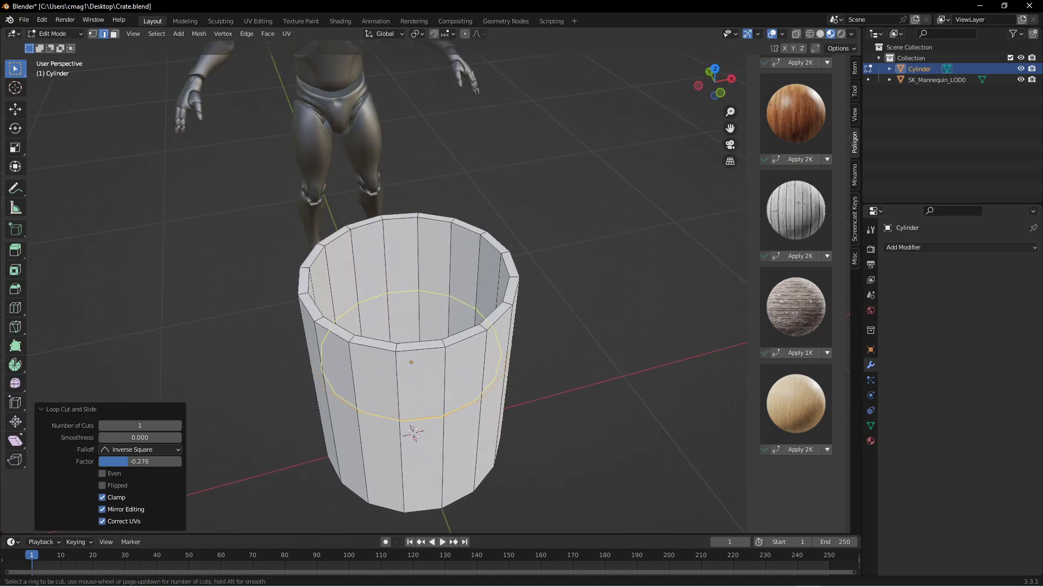
click(473, 304)
click(481, 284)
middle_drag(562, 336, 543, 304)
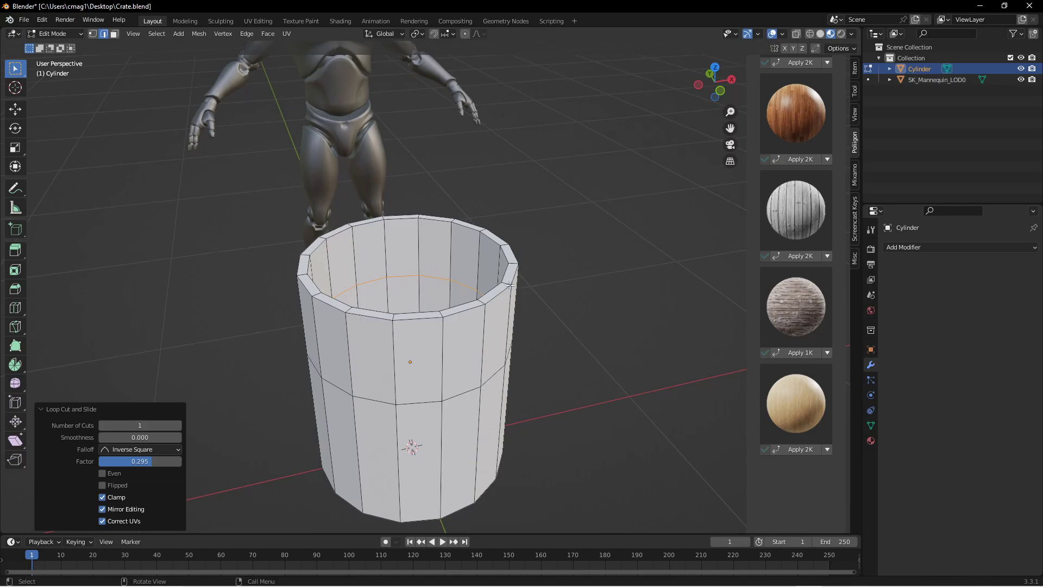
Taper the barrel's lower part by scaling its outer bottom and inner floor to about 0.583 in X and Y only.
middle_drag(513, 264, 452, 282)
key(3)
click(435, 328)
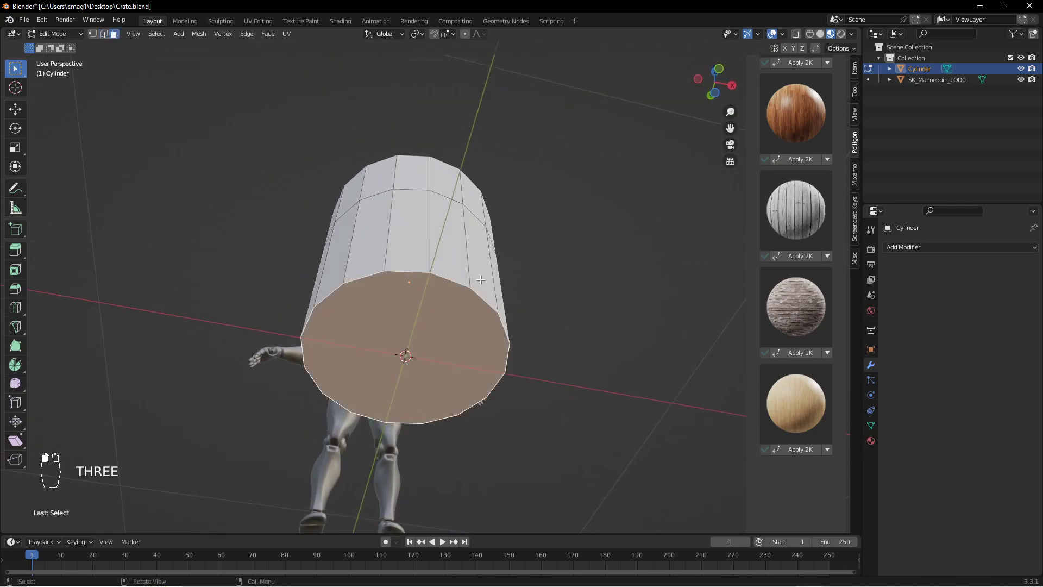
mouse_move(523, 292)
middle_down()
mouse_move(477, 433)
mouse_move(517, 349)
mouse_move(522, 298)
middle_up()
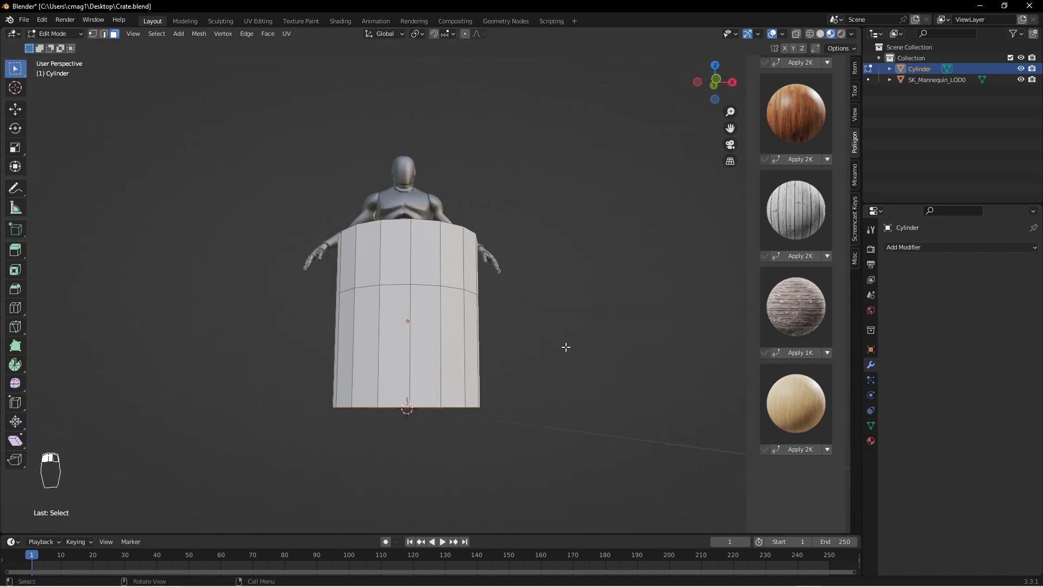
key(s)
key(shift+z)
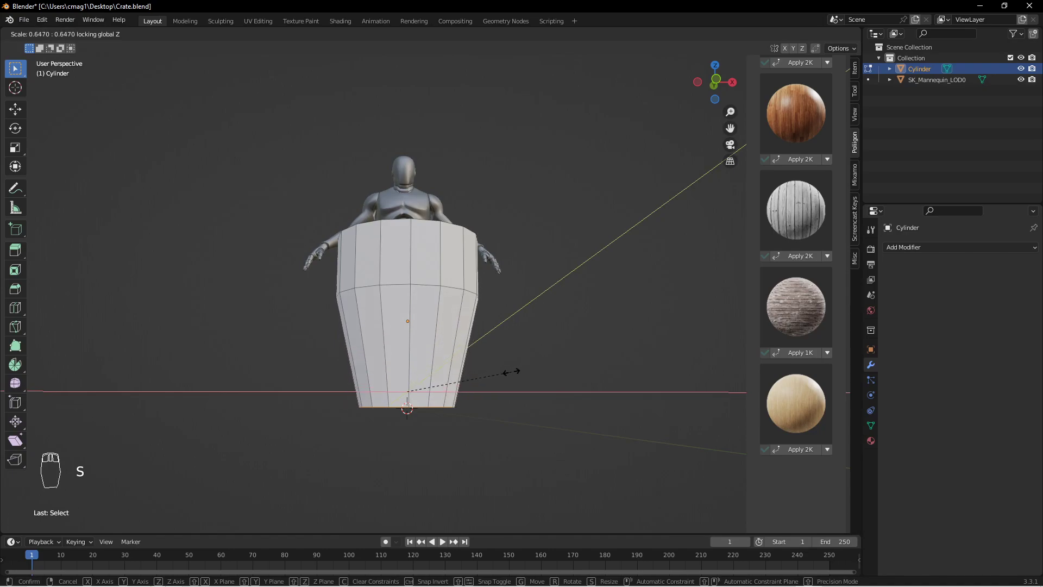
click(501, 372)
middle_drag(500, 373, 547, 340)
Cut an edge loop around the outer wall's upper section, about a third of the way down from the rim.
key(ctrl+r)
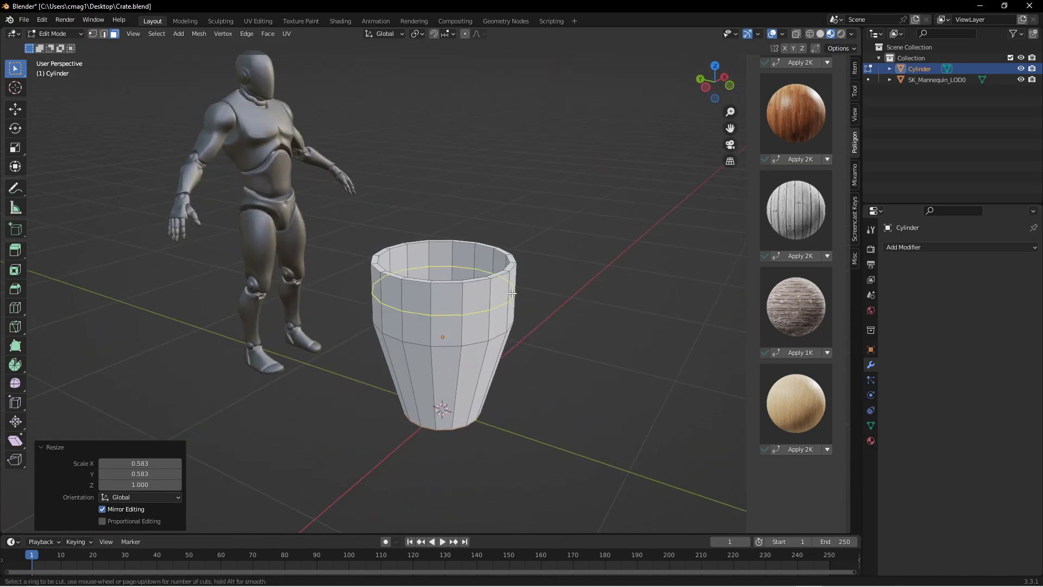
click(512, 293)
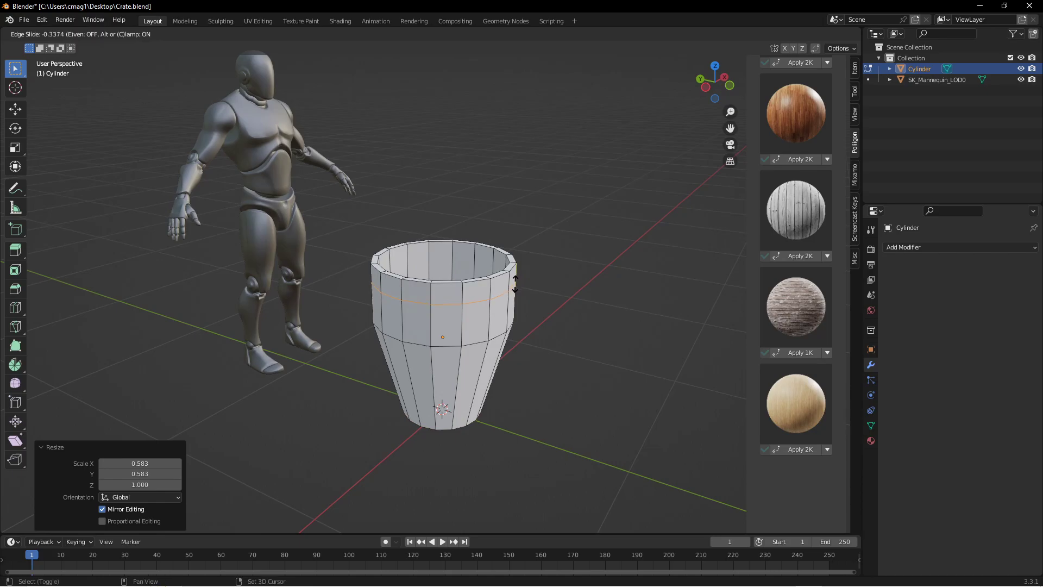
click(515, 283)
Extrude the ring of outer faces just below the rim about 0.056 m outward along their normals.
scroll(517, 310, up, 2)
key(3)
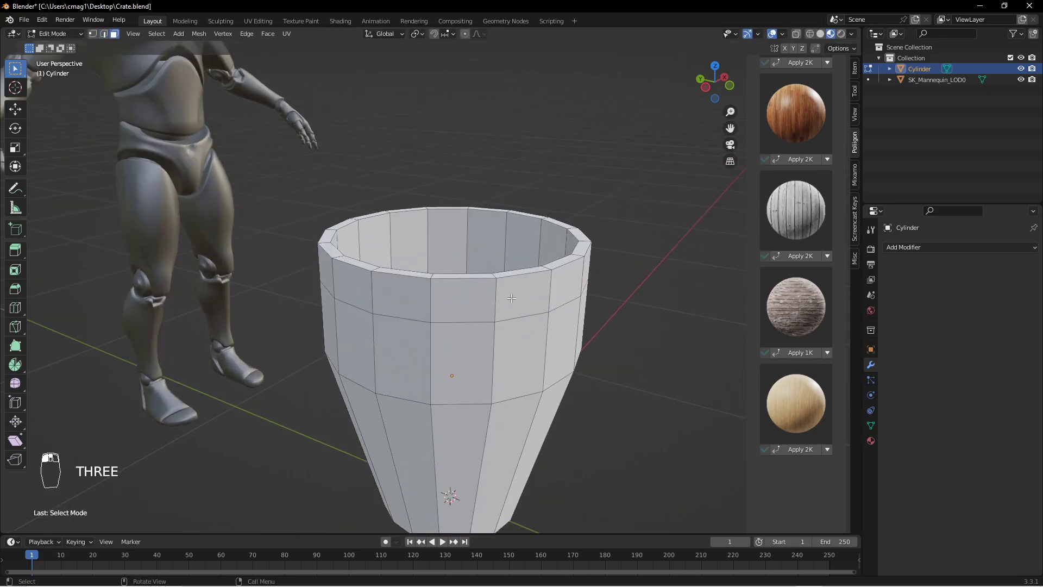
alt+click(496, 294)
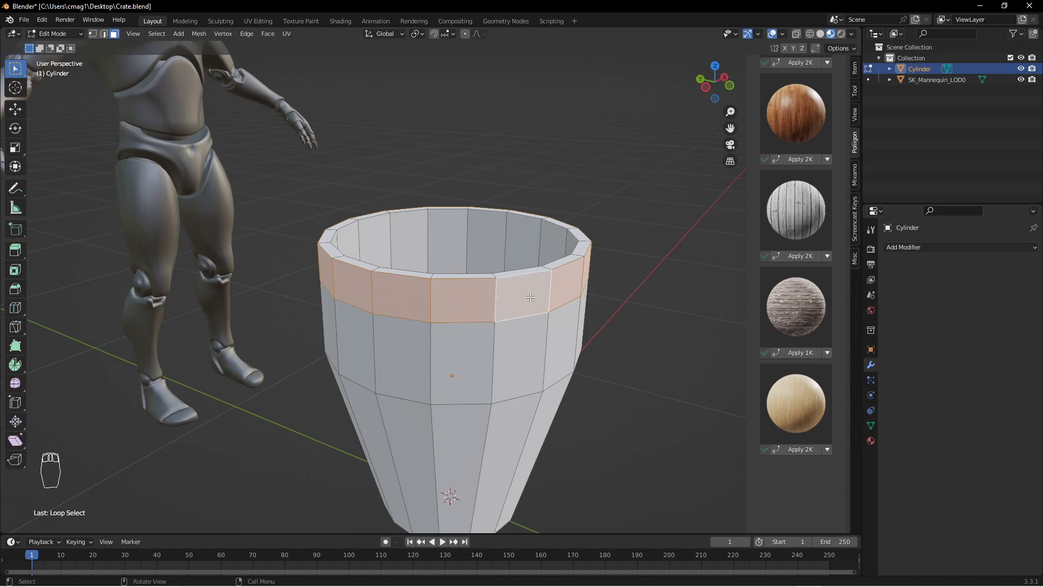
key(alt+e)
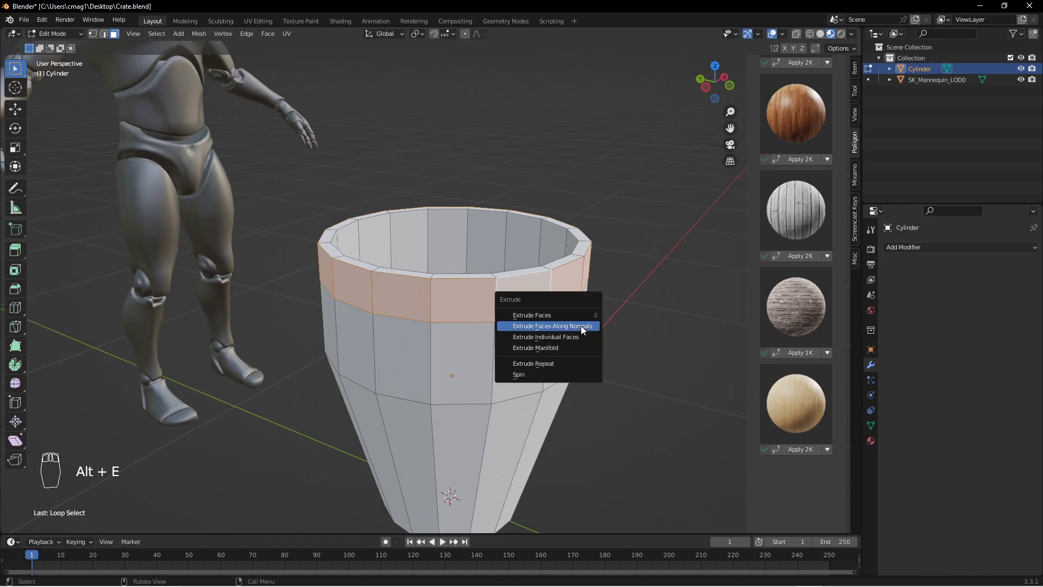
click(581, 325)
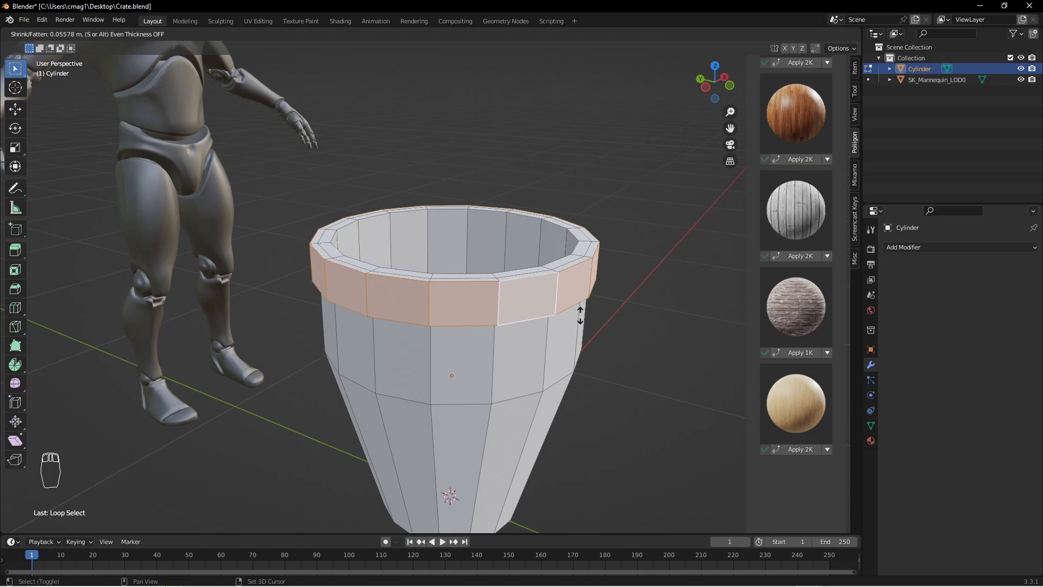
click(582, 326)
key(Tab)
middle_drag(585, 347, 523, 373)
key(Tab)
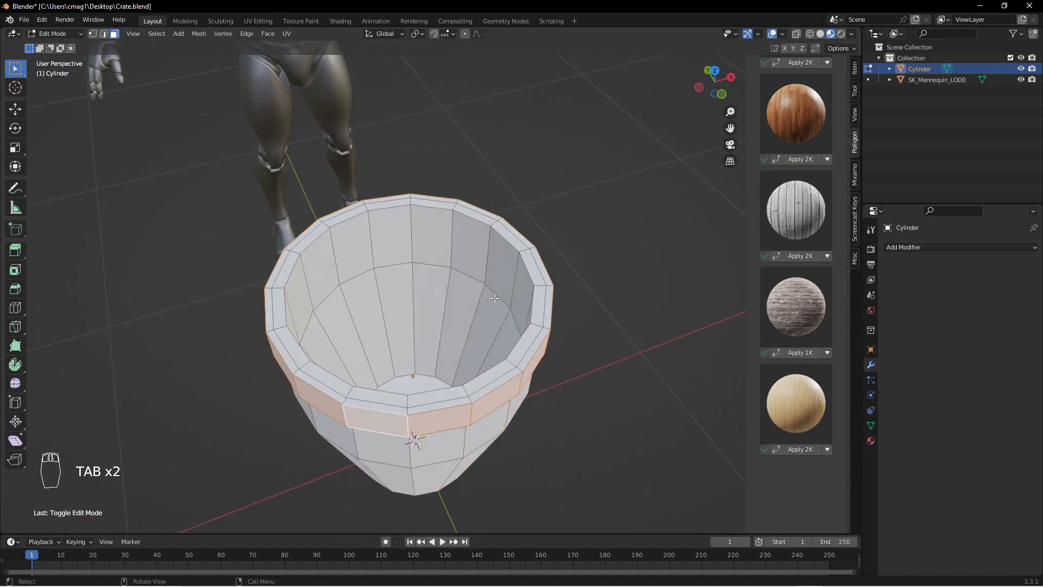
Select both concentric rings of faces on the top of the rim.
middle_drag(545, 321, 520, 307)
alt+click(530, 297)
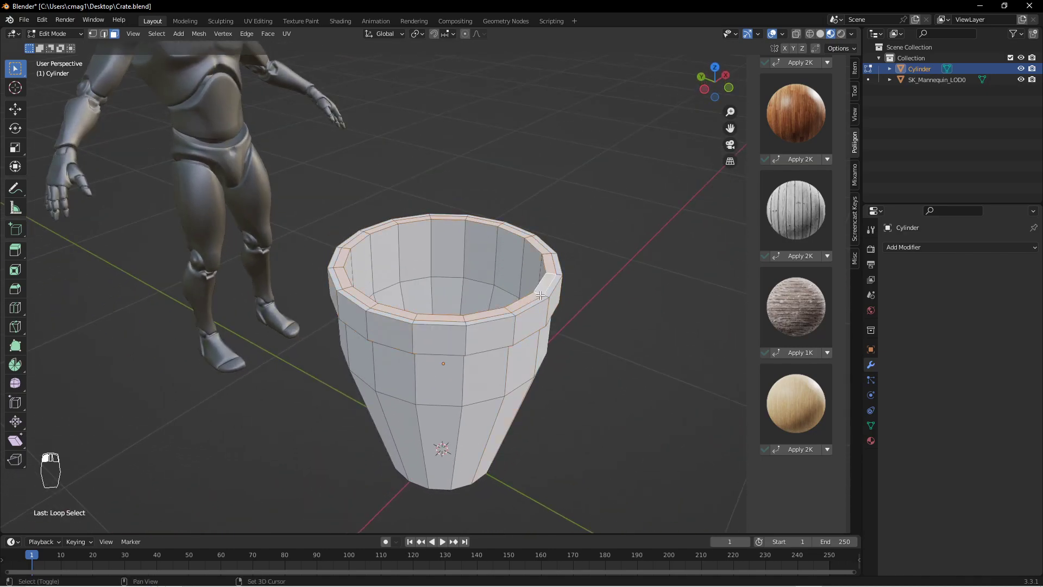
middle_drag(574, 248, 563, 303)
scroll(625, 369, up, 3)
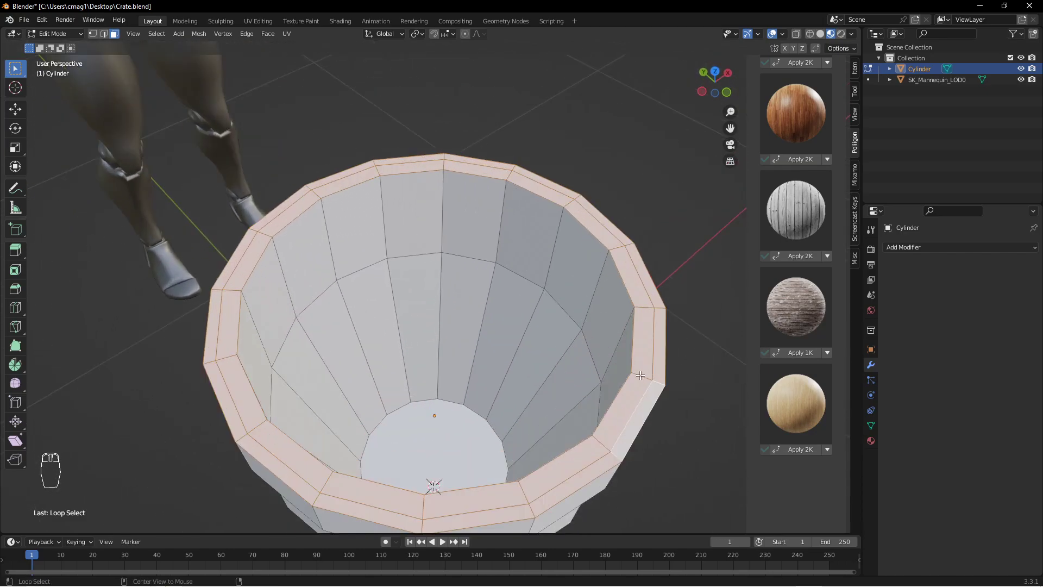
alt+click(640, 377)
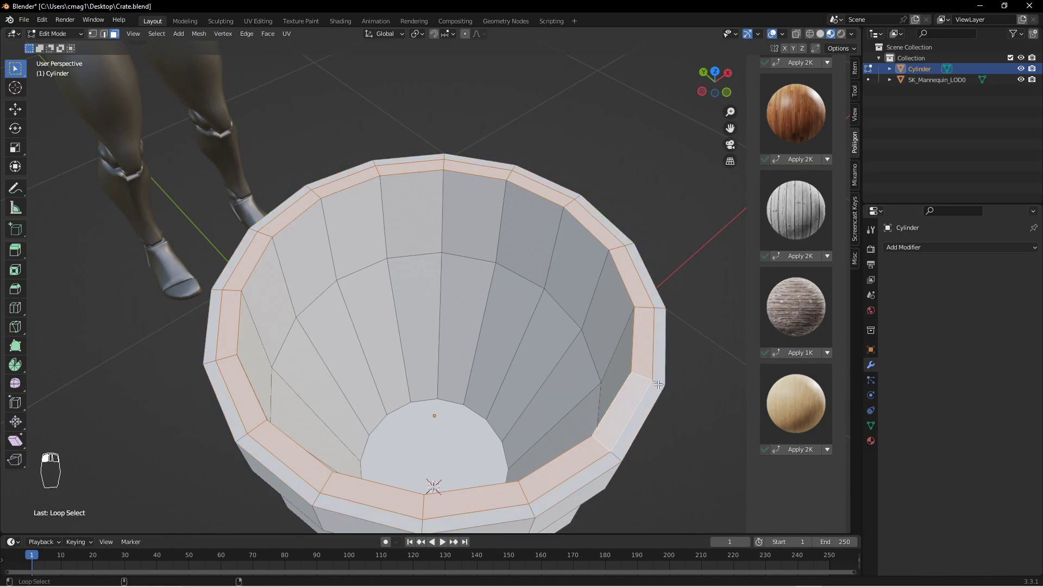
scroll(683, 348, down, 3)
middle_drag(683, 347, 652, 305)
Narrow the selected rim faces to about 0.733 scale with smooth proportional editing at size 0.47, and return to Object Mode.
key(s)
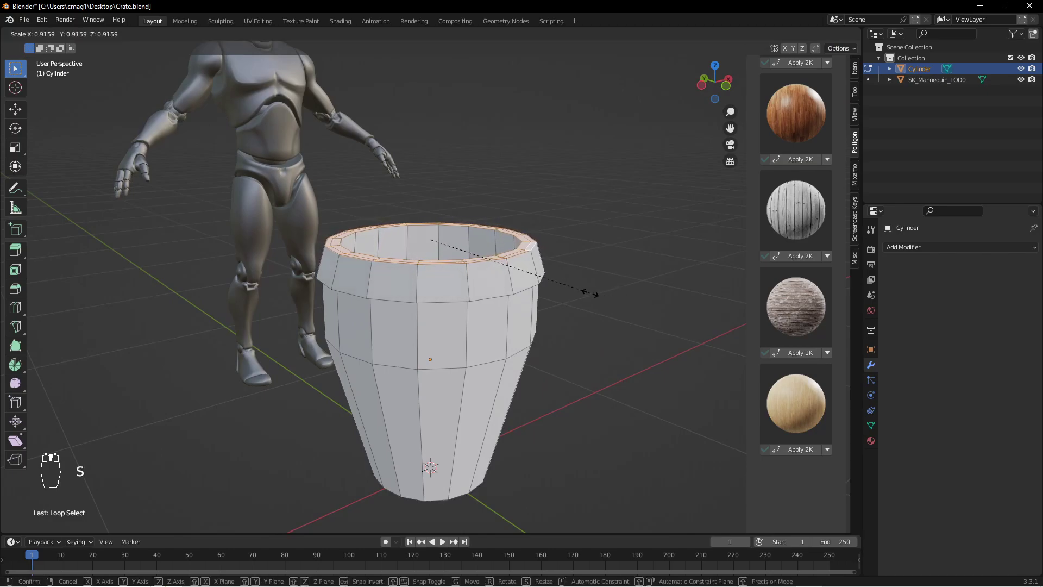
right_click(587, 274)
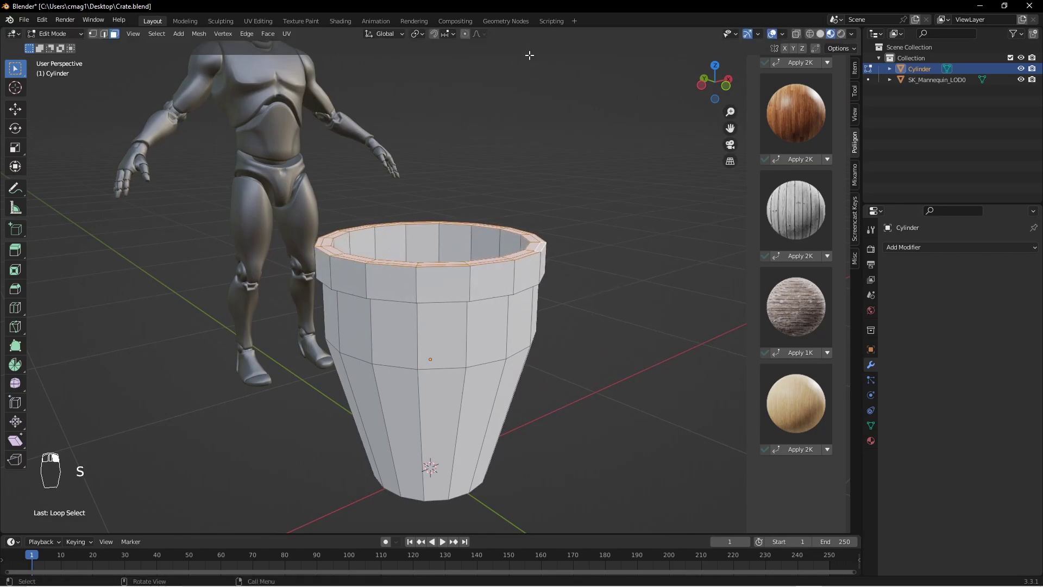
click(466, 33)
key(s)
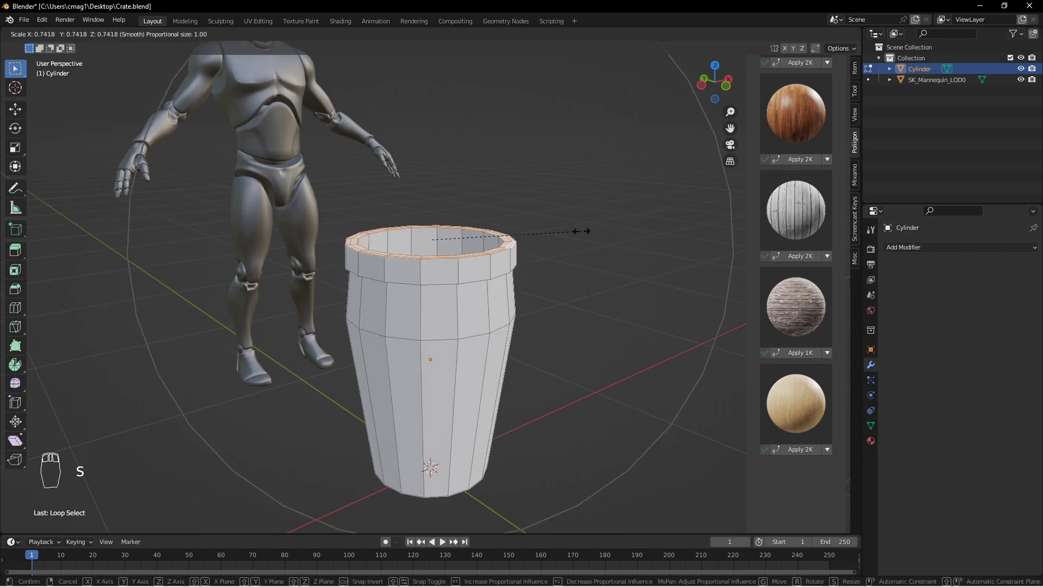
scroll(572, 233, up, 3)
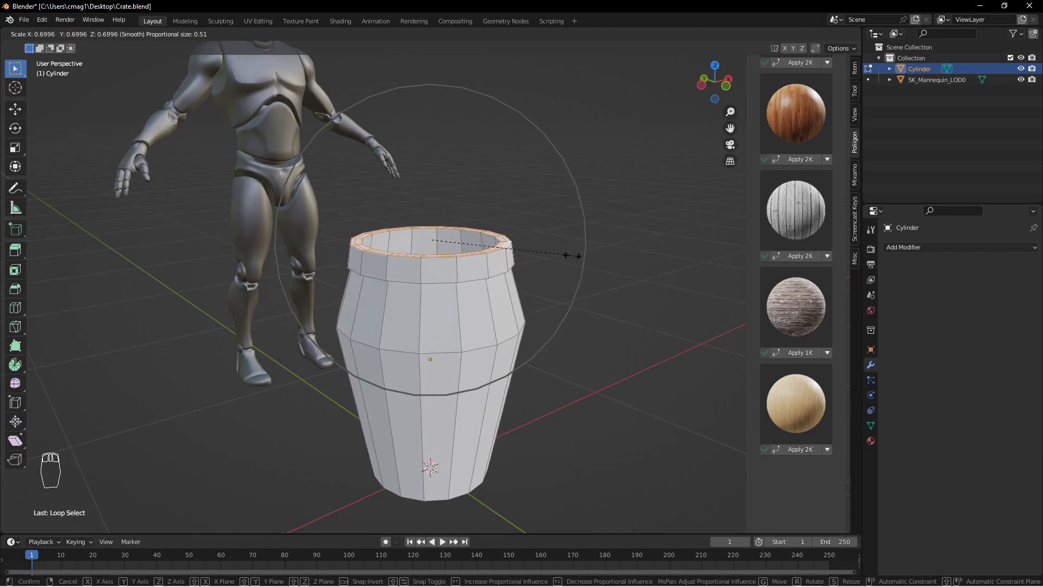
scroll(580, 258, up, 1)
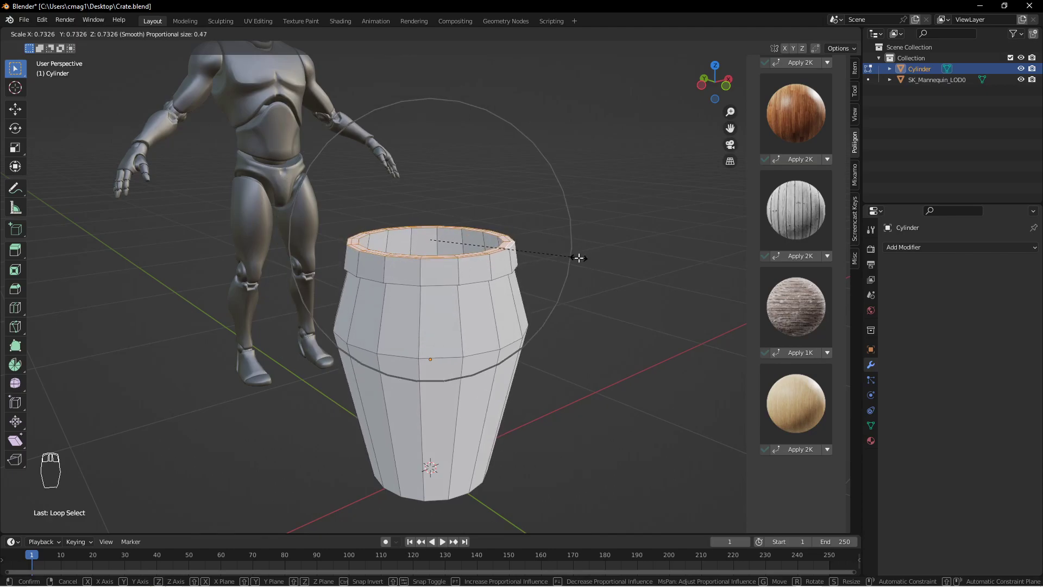
click(579, 259)
middle_drag(573, 256, 579, 196)
key(Tab)
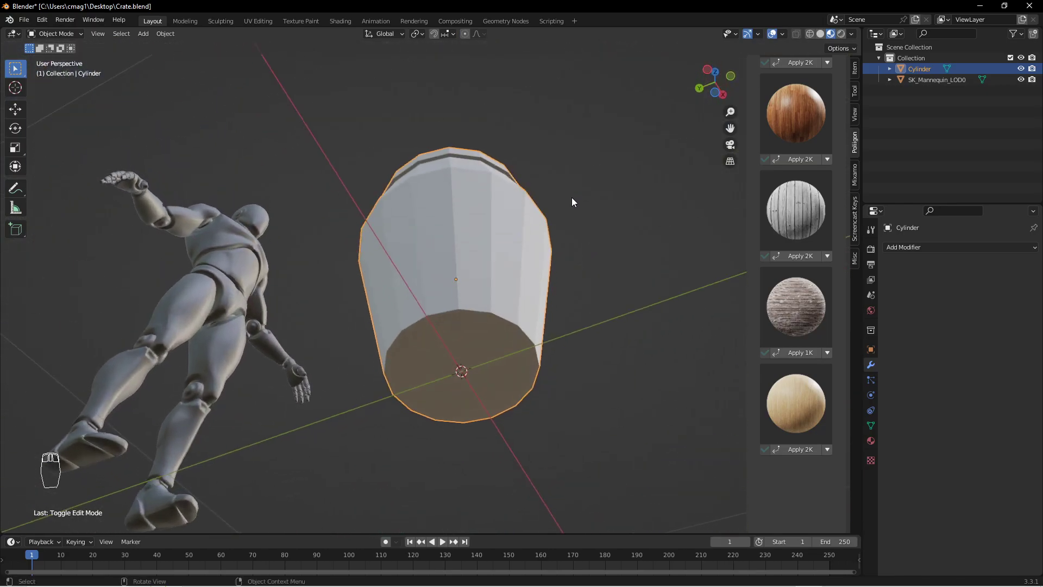
key(Tab)
key(Tab)
middle_drag(490, 318, 544, 314)
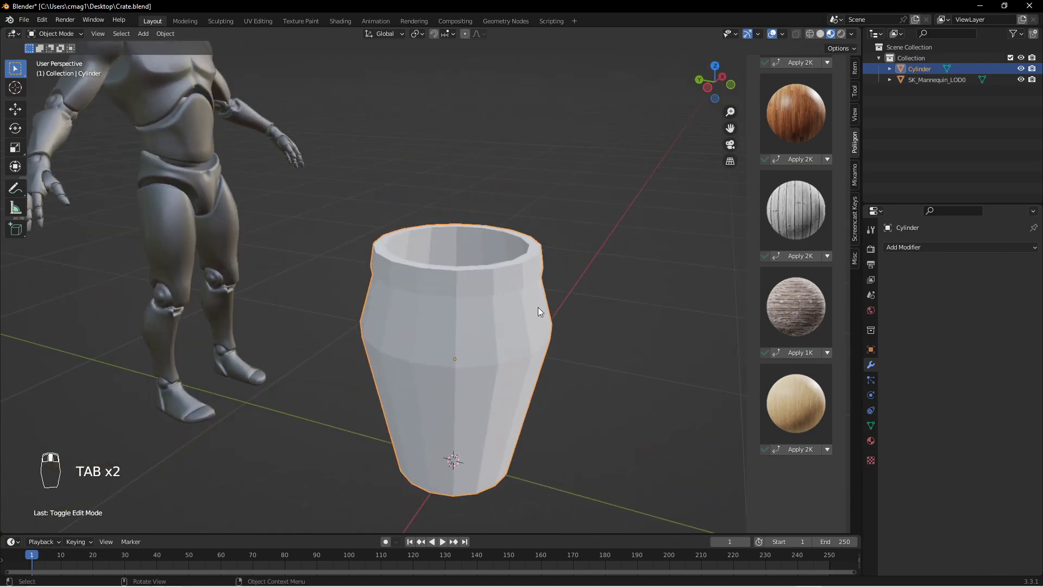
Add a Bevel modifier with 2 segments to the vase and apply it.
click(905, 247)
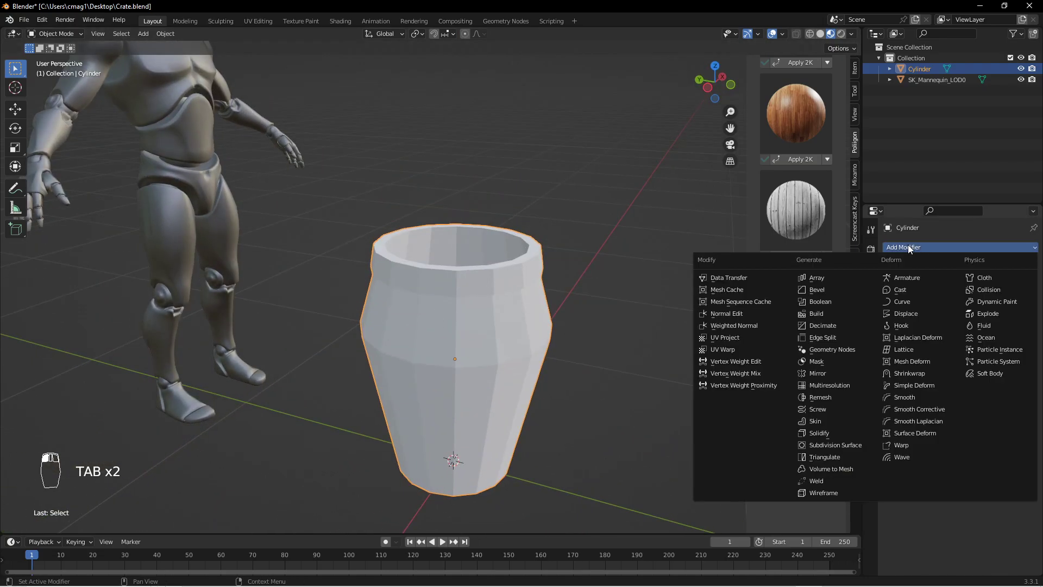
click(827, 290)
middle_drag(679, 298, 567, 263)
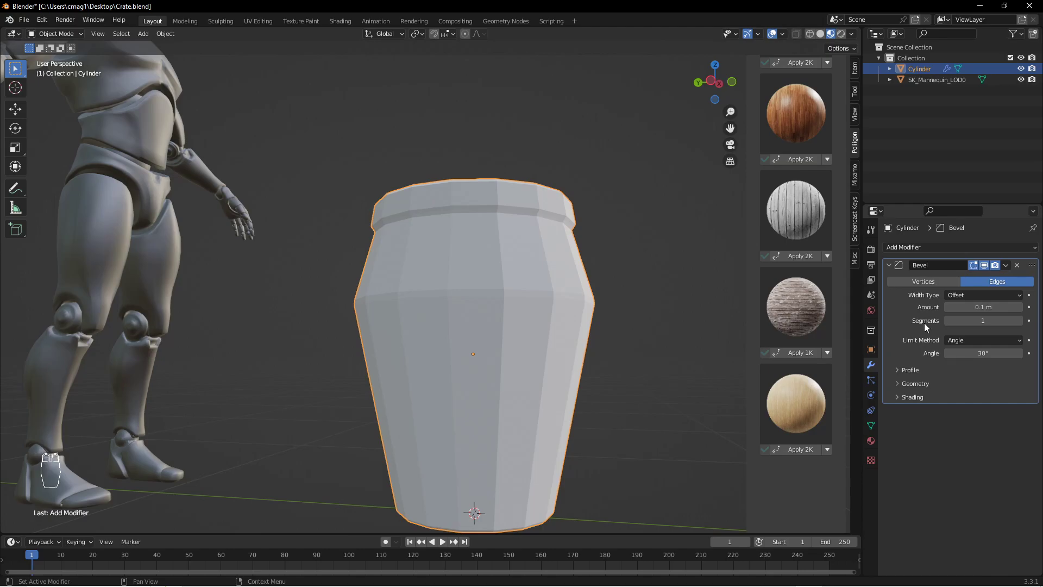
click(1020, 321)
middle_drag(608, 207, 534, 235)
scroll(457, 269, up, 4)
middle_drag(457, 269, 521, 302)
scroll(538, 221, down, 5)
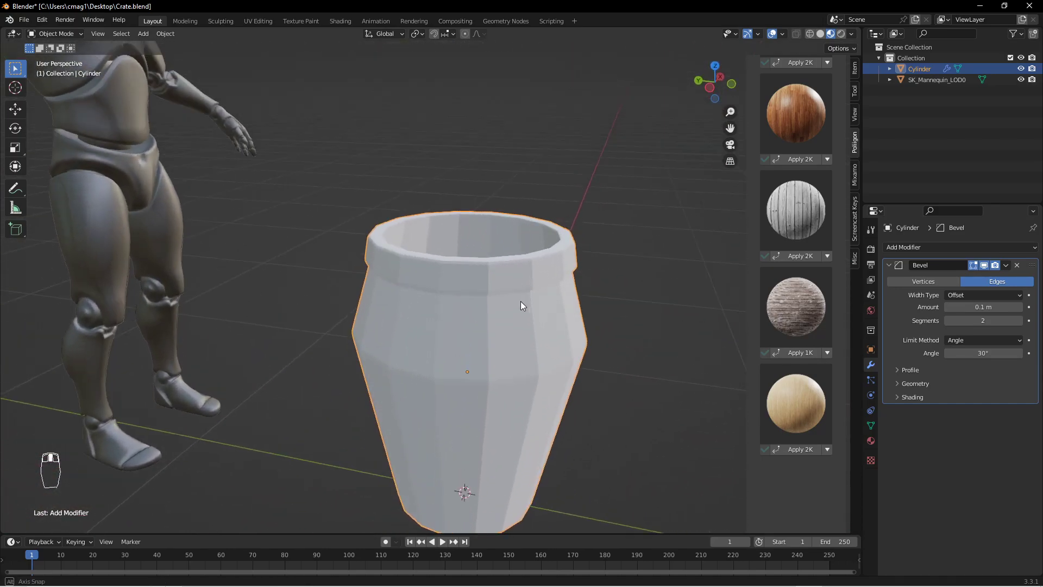
click(1006, 265)
click(977, 281)
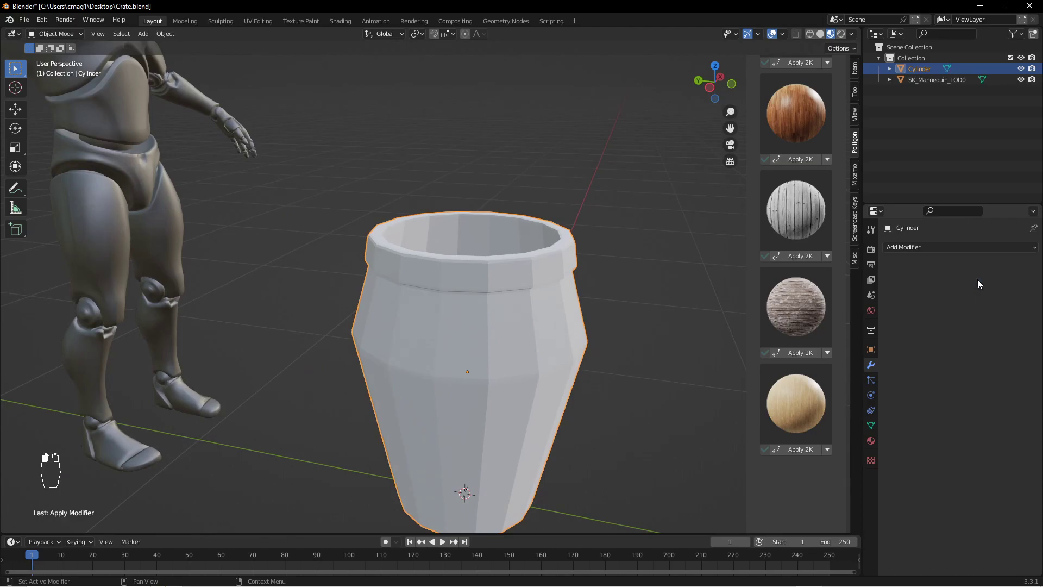
Add a Subdivision Surface modifier to the vase.
click(928, 247)
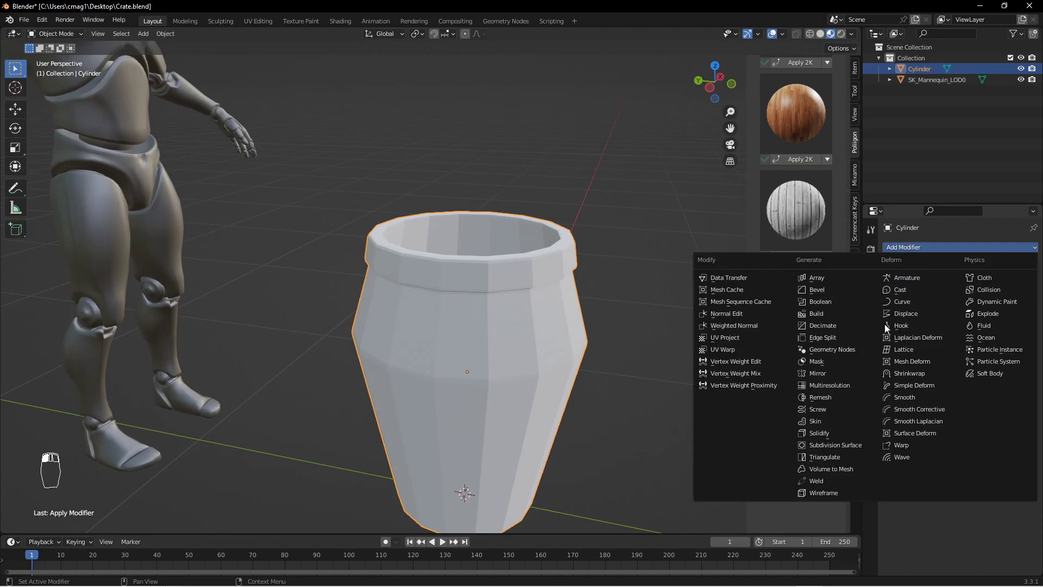
click(831, 444)
mouse_move(599, 341)
middle_down()
mouse_move(594, 259)
mouse_move(565, 337)
mouse_move(519, 313)
mouse_move(499, 331)
mouse_move(504, 278)
mouse_move(537, 248)
mouse_move(403, 283)
mouse_move(510, 327)
mouse_move(573, 249)
mouse_move(524, 232)
mouse_move(531, 354)
middle_up()
key(Tab)
key(Tab)
Shade the whole vase smooth.
right_click(464, 268)
click(465, 270)
key(Tab)
key(Tab)
middle_drag(604, 341, 616, 293)
Check the vase at viewport subdivision level 0, and apply the Subdivision modifier at level 1.
click(946, 295)
scroll(618, 342, up, 3)
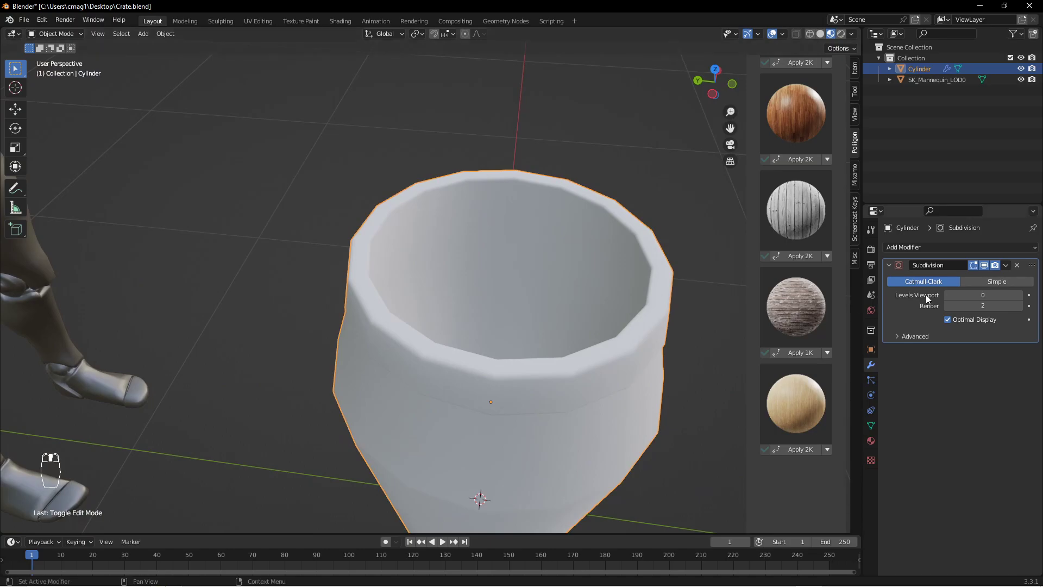
click(1020, 295)
middle_drag(713, 293, 573, 195)
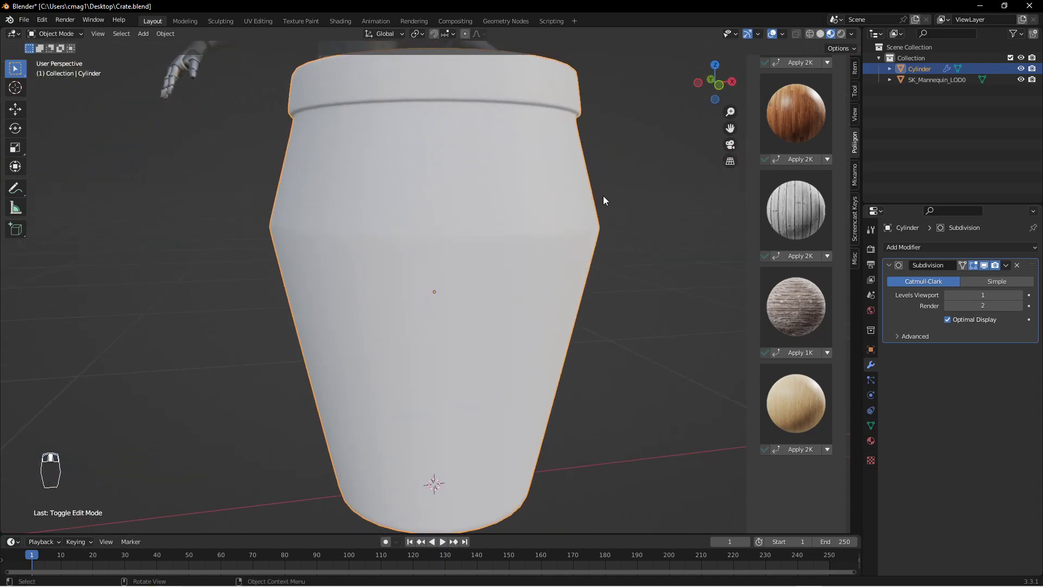
click(1009, 266)
click(972, 279)
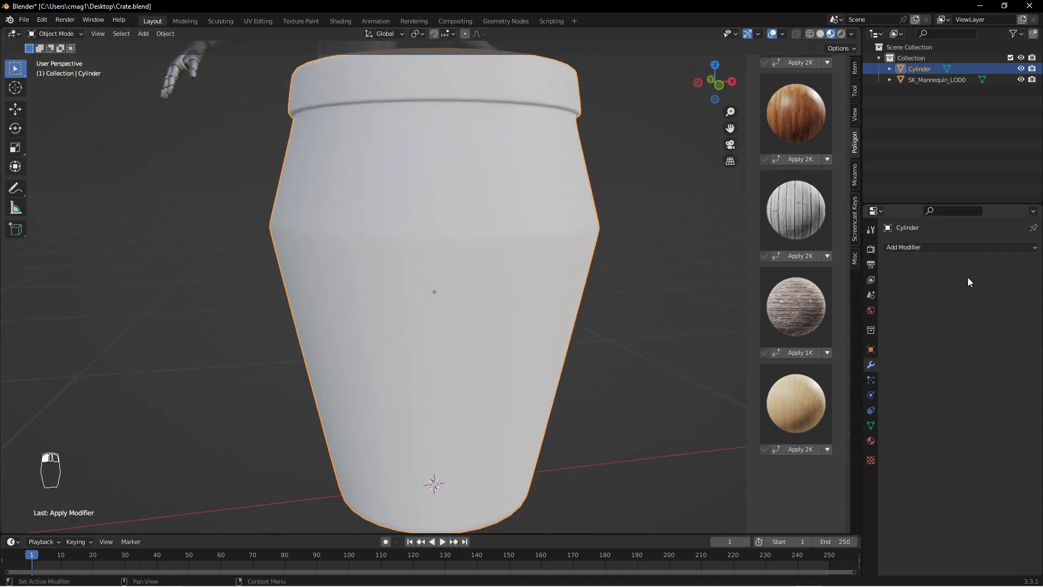
key(Tab)
middle_drag(492, 240, 529, 224)
key(Tab)
Apply the grey Plaster17 1K material from the previous page of Poliigon materials to the vase.
scroll(802, 405, down, 2)
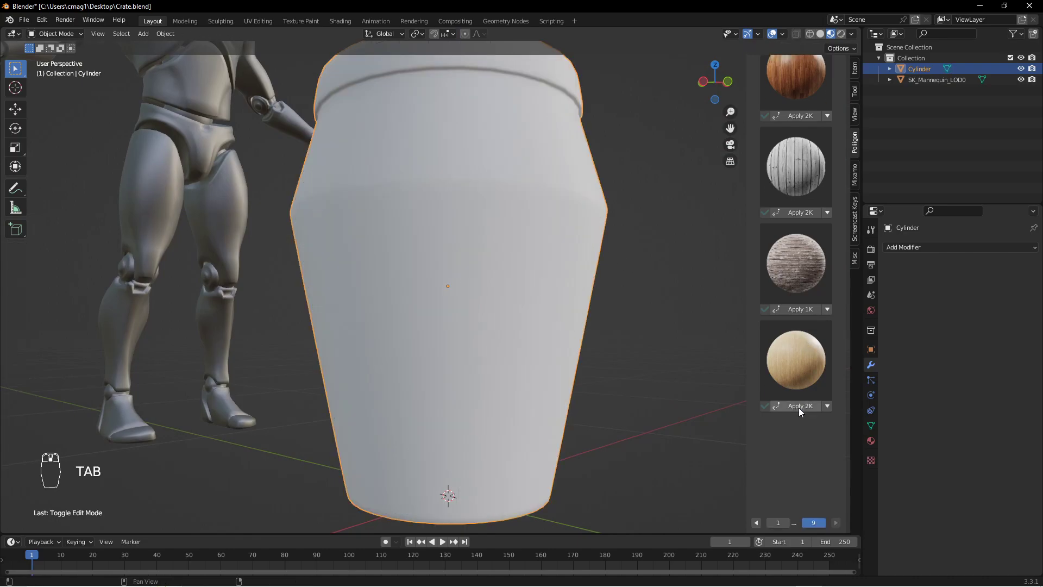
click(757, 523)
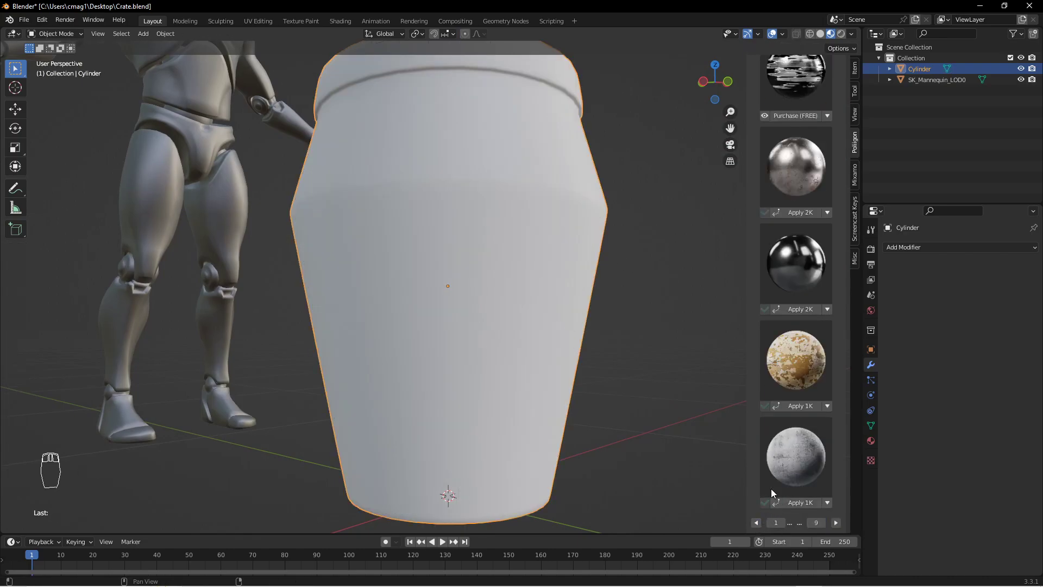
click(802, 501)
middle_drag(604, 263, 432, 354)
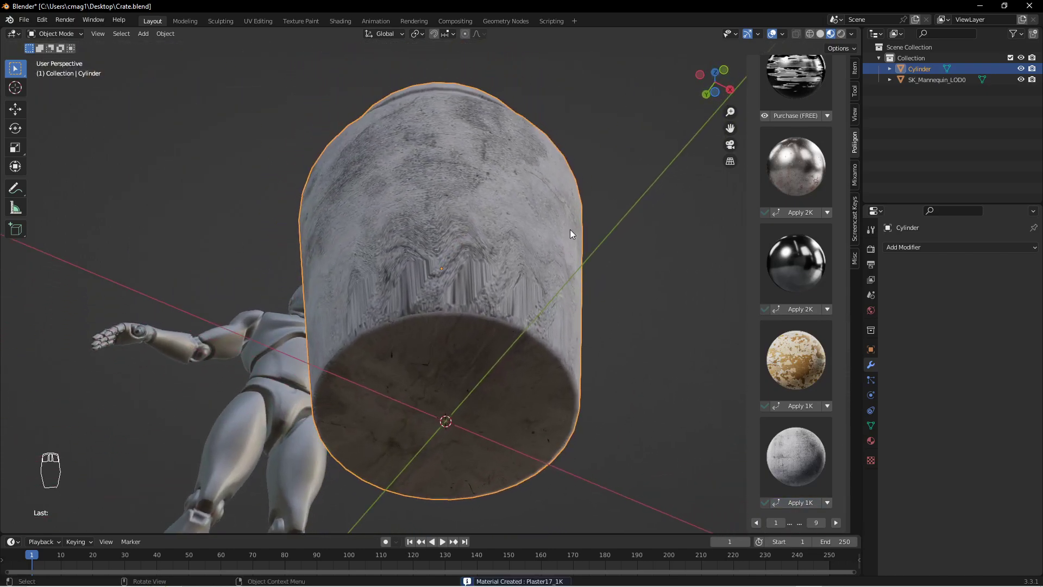
Unwrap all faces of the vase with Smart UV Project at a 66° angle limit, and return to Object Mode.
middle_drag(571, 231, 572, 276)
key(Tab)
key(3)
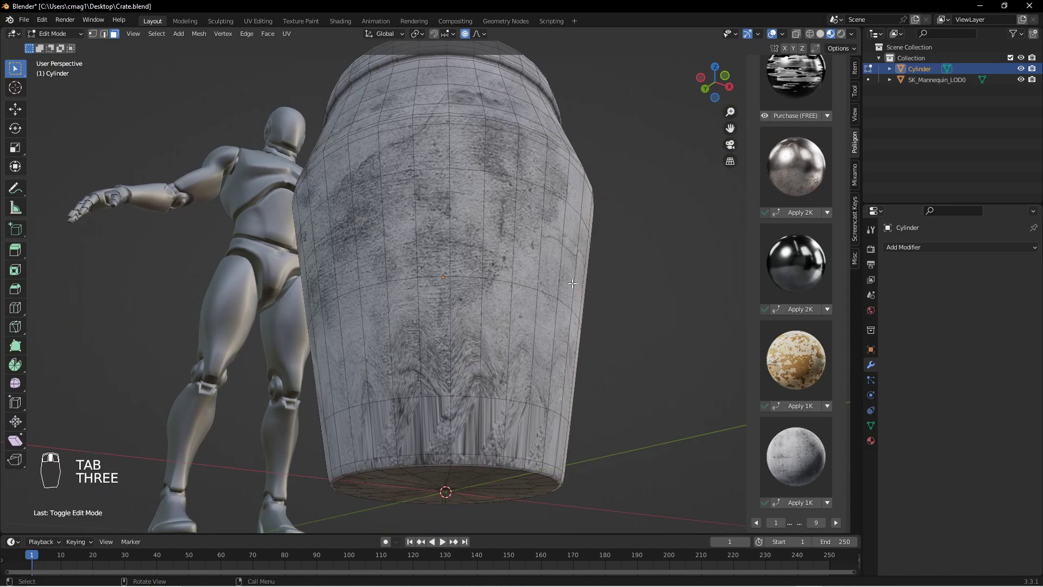
key(a)
right_click(485, 289)
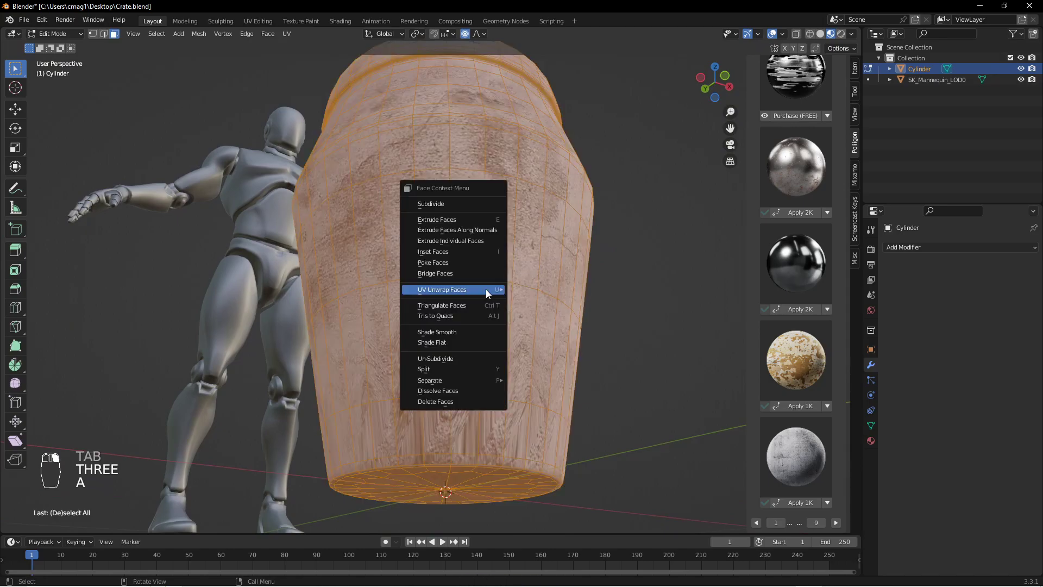
mouse_move(503, 288)
click(551, 304)
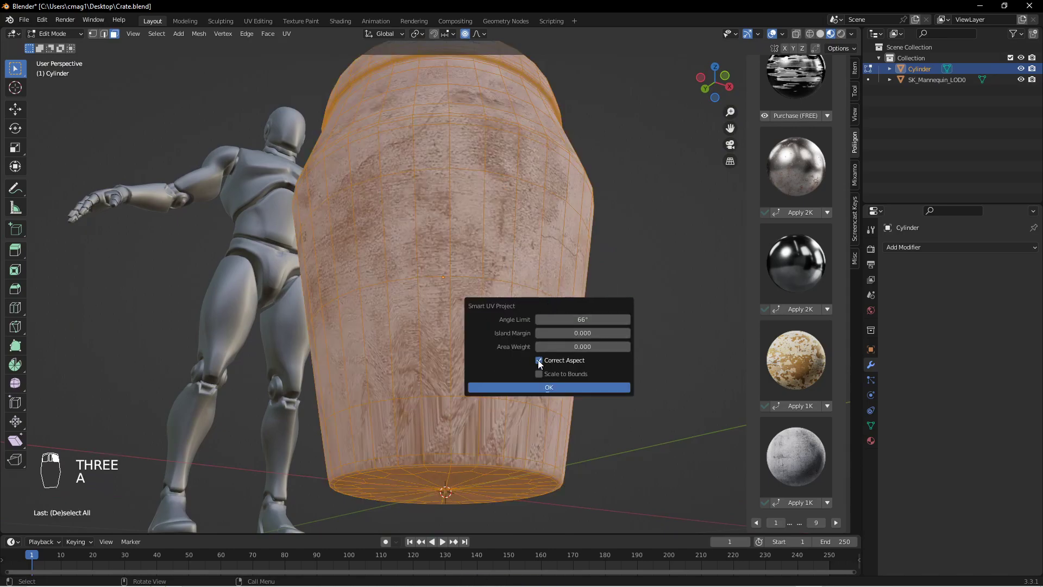
click(543, 389)
middle_drag(563, 249, 476, 224)
key(Tab)
key(Tab)
key(Tab)
Save a copy of the scene to the Desktop under the file name Vase.
click(21, 23)
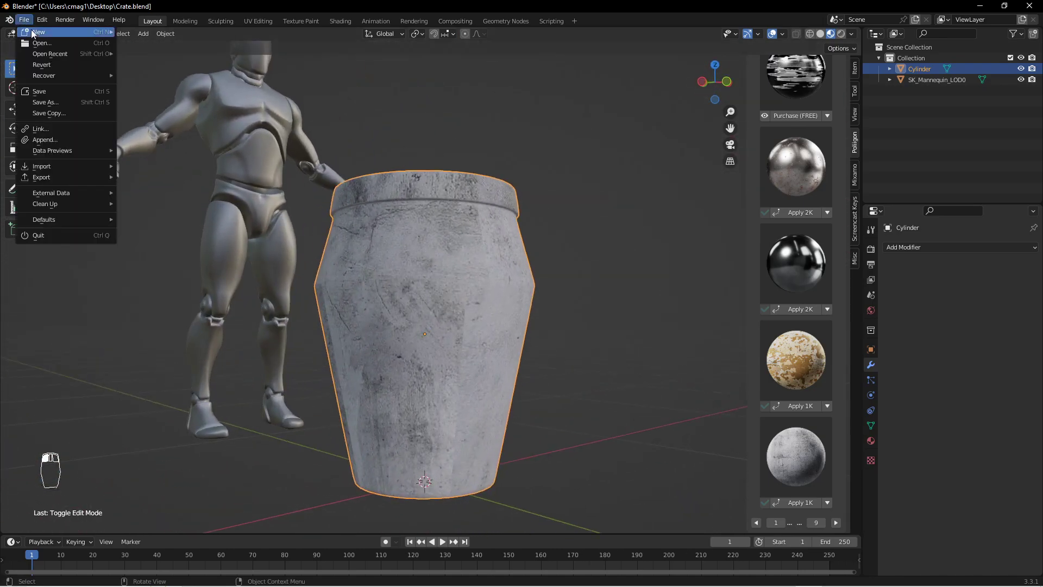
click(67, 105)
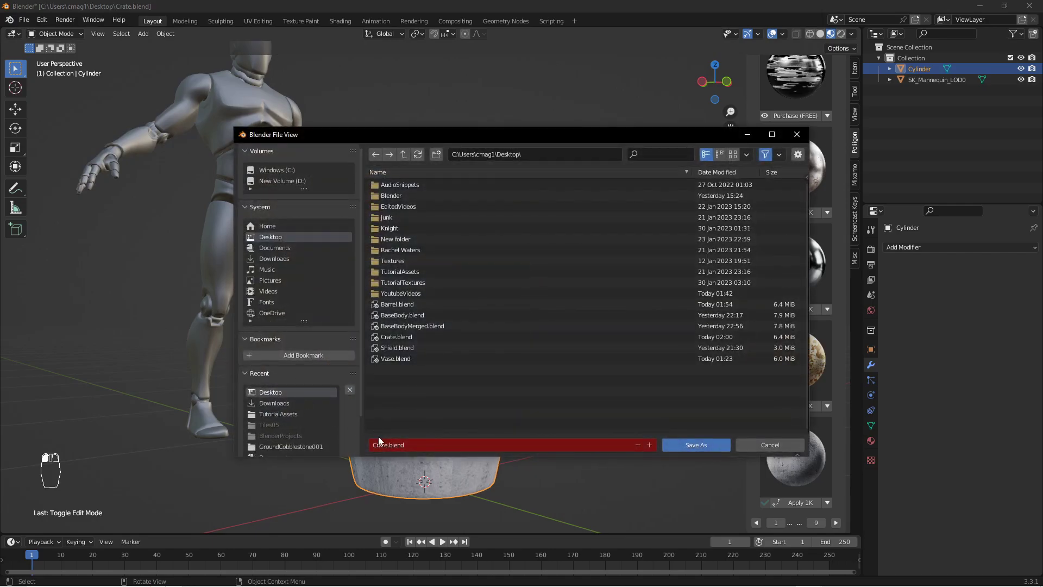
click(421, 443)
text(V)
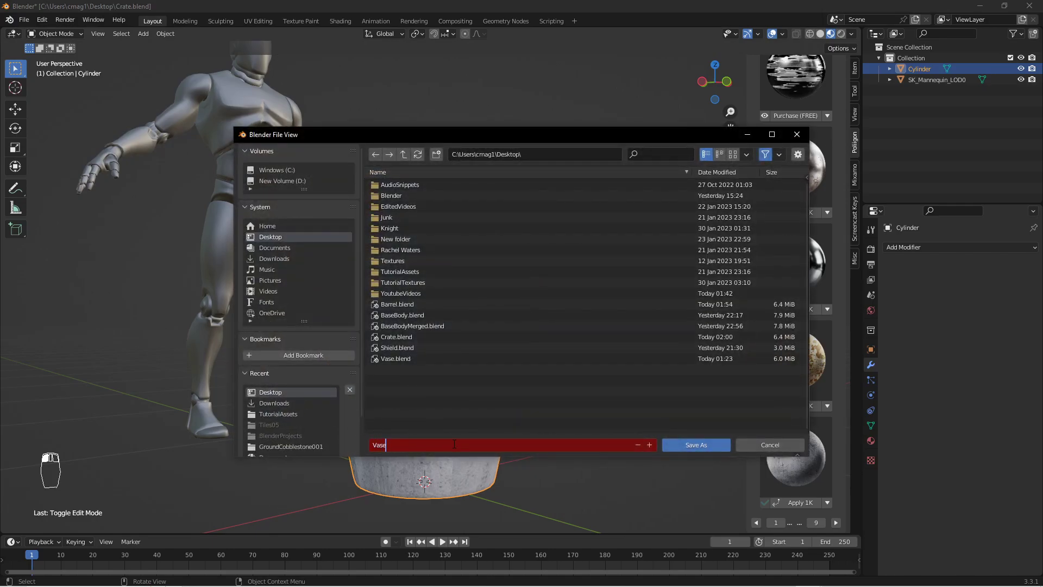
Save the project on the desktop as Vase.blend.
text(ase)
key(Return)
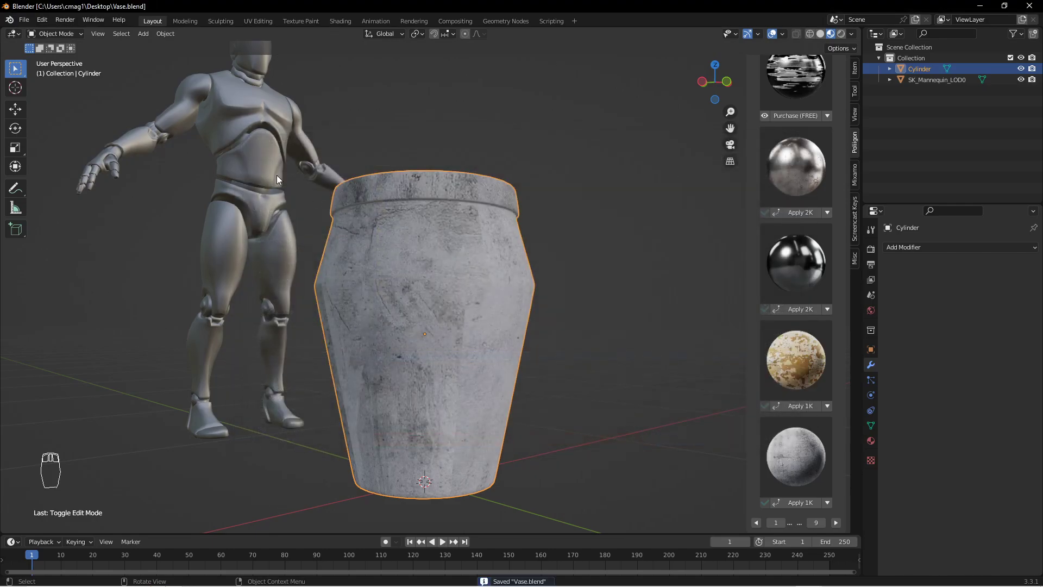
Export the selected vase to the desktop as an FBX file, overwriting the existing Vase.fbx.
click(24, 20)
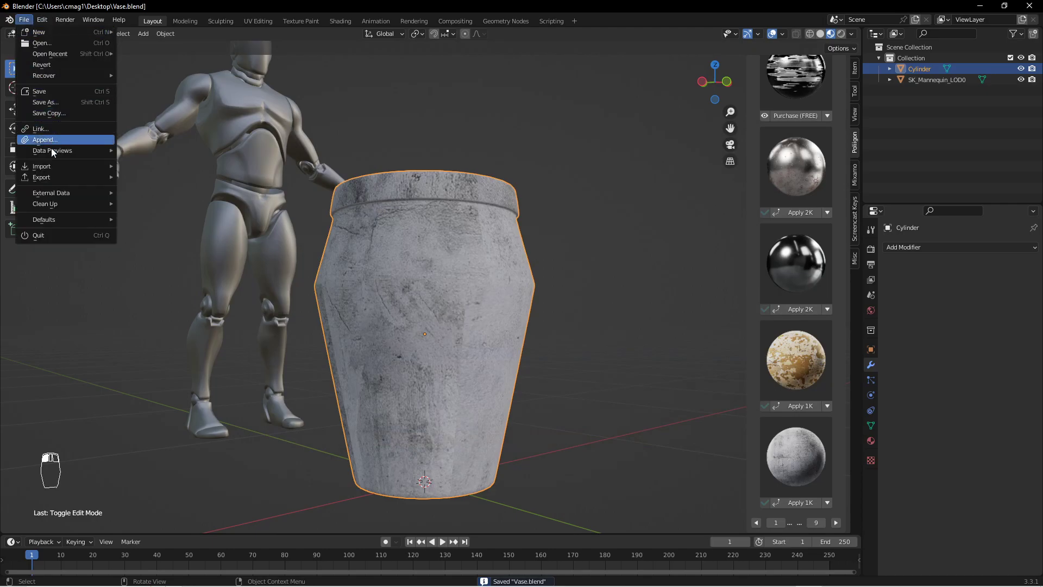
mouse_move(55, 176)
click(163, 275)
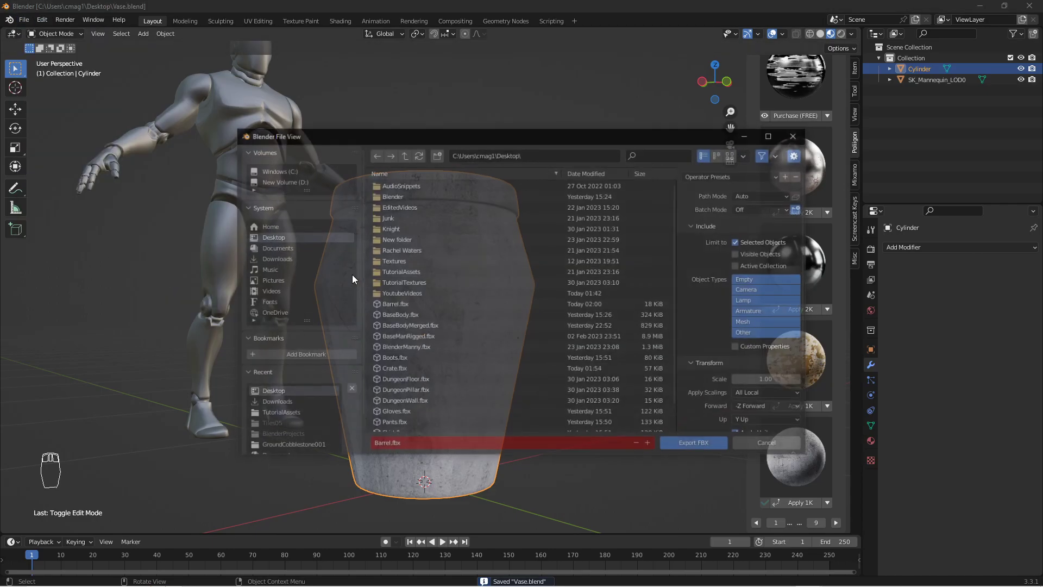
scroll(405, 371, down, 2)
click(398, 426)
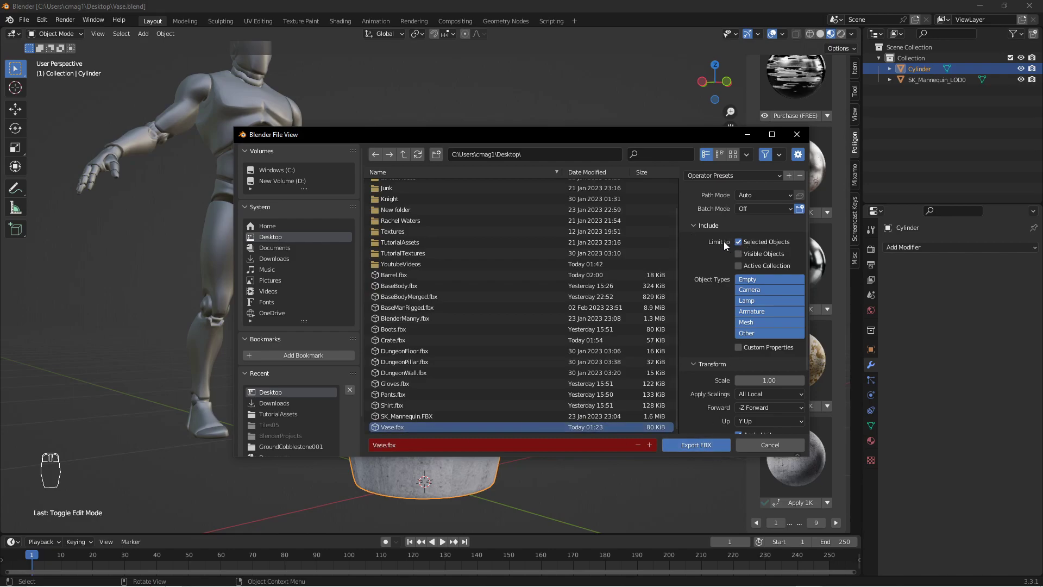
scroll(770, 278, down, 5)
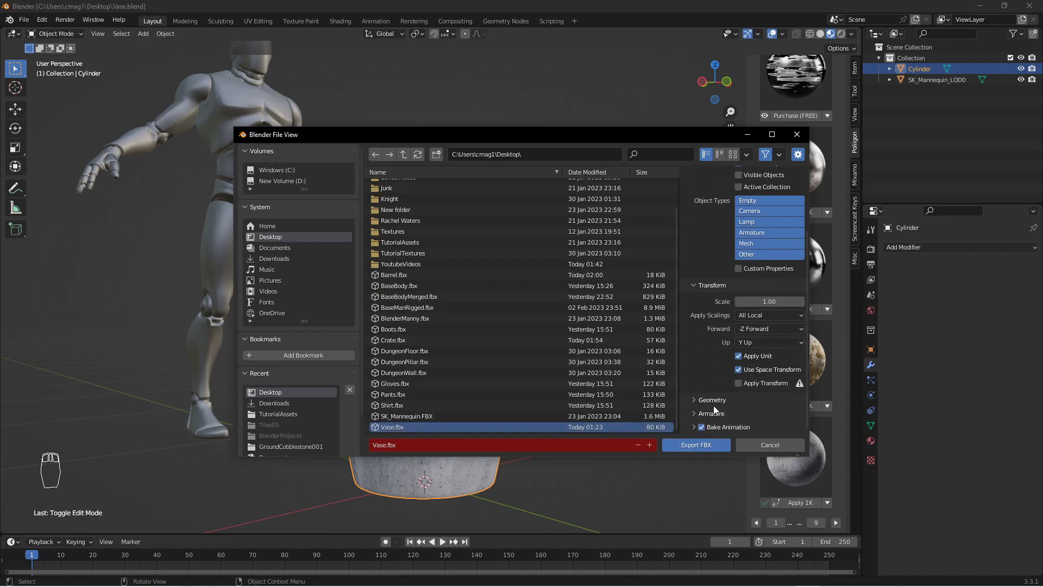
click(713, 400)
scroll(760, 402, down, 3)
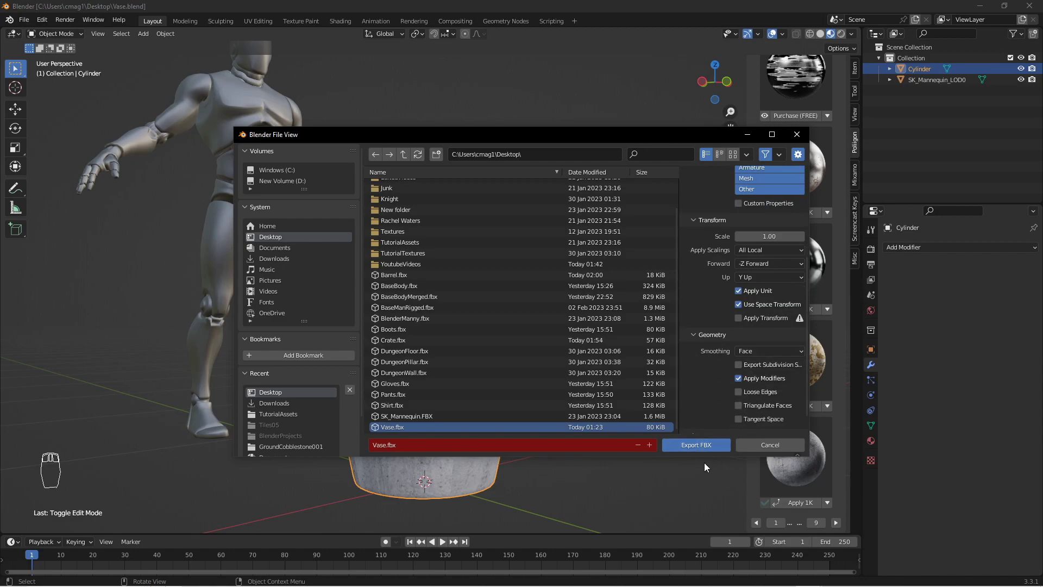
click(704, 446)
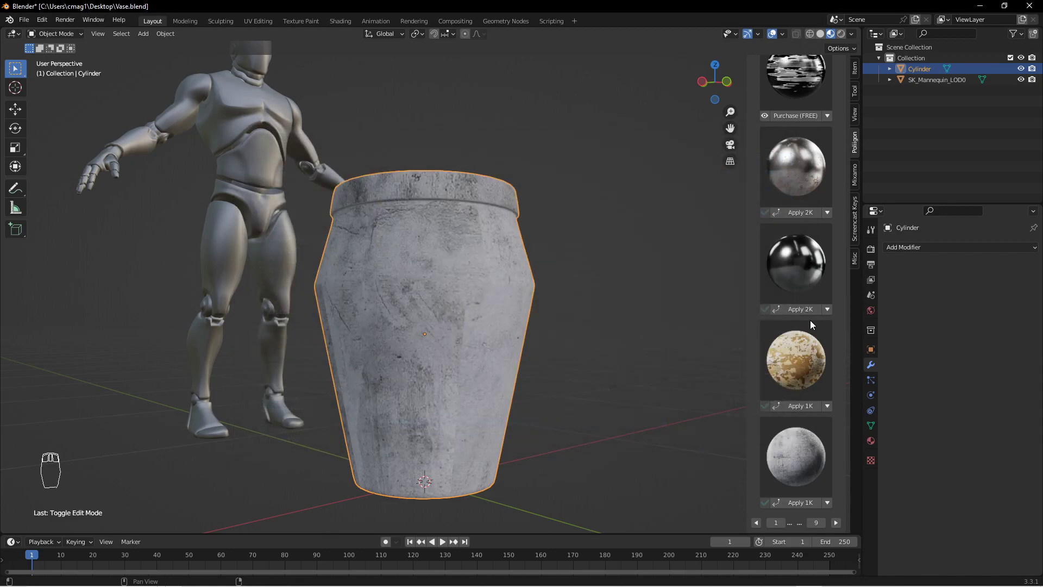
Switch to the Unreal Editor, create a folder named Props inside Main/LevelAssets and open it.
click(981, 7)
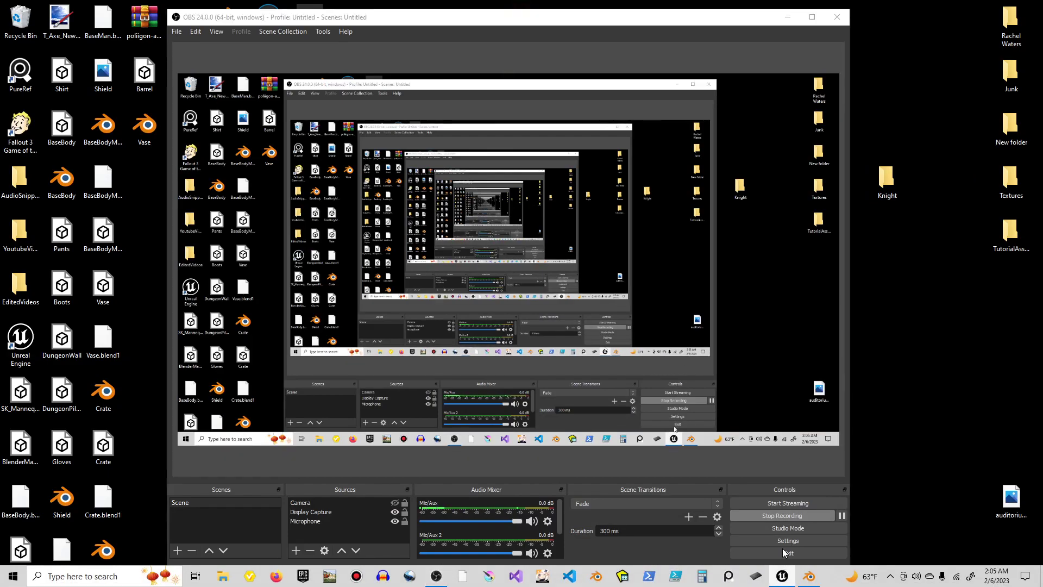
click(783, 576)
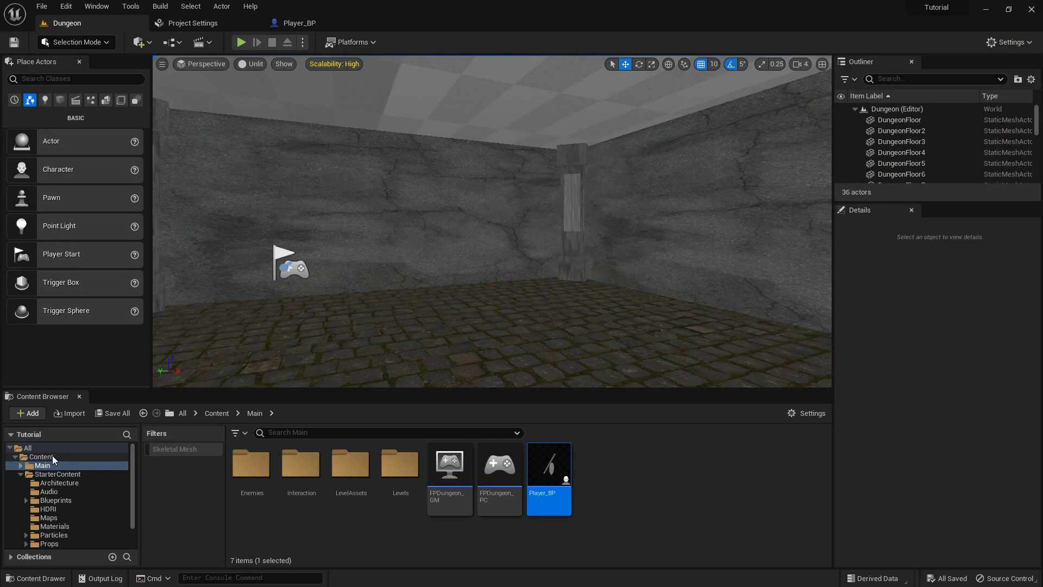
double_click(351, 470)
right_click(460, 479)
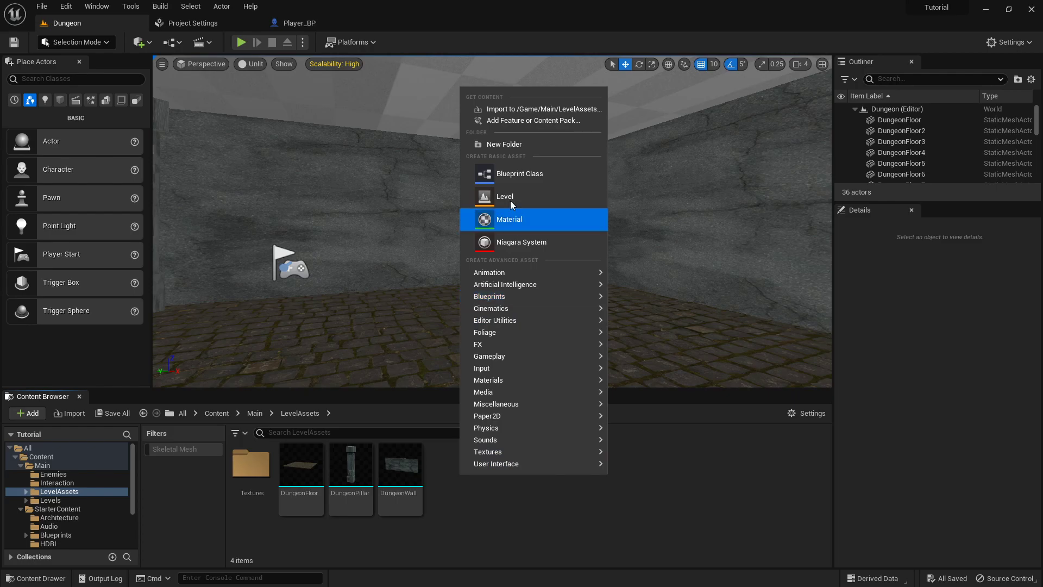
click(520, 142)
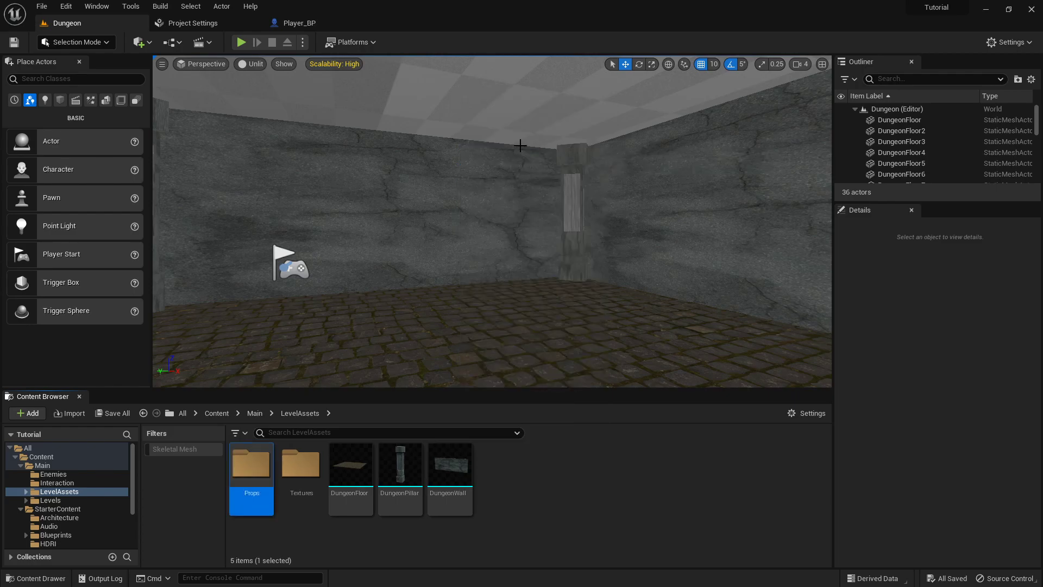
double_click(273, 458)
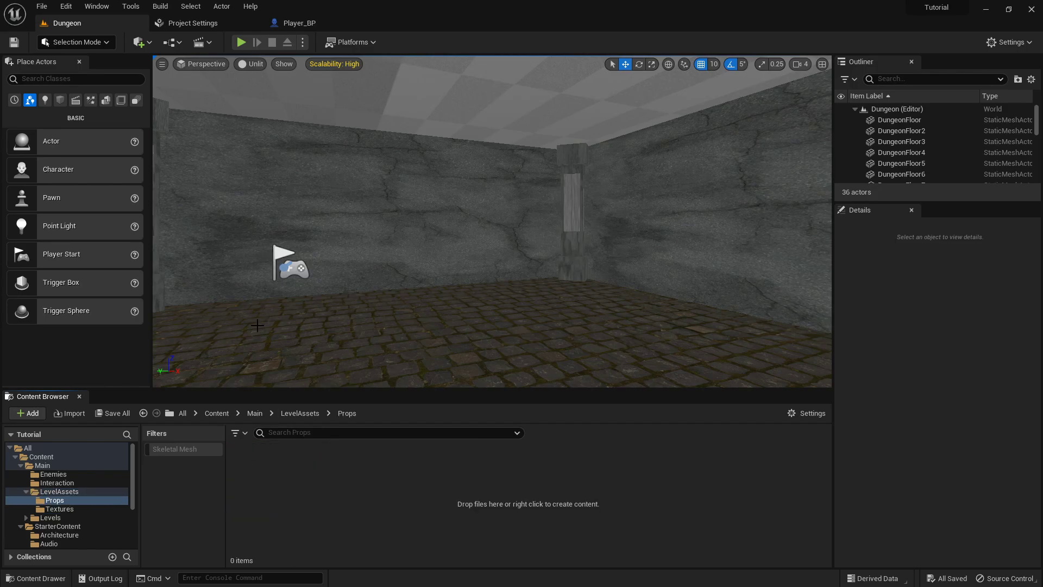
Import the Barrel, Crate and Vase FBX files from the desktop into the Props folder with the current import options.
click(71, 413)
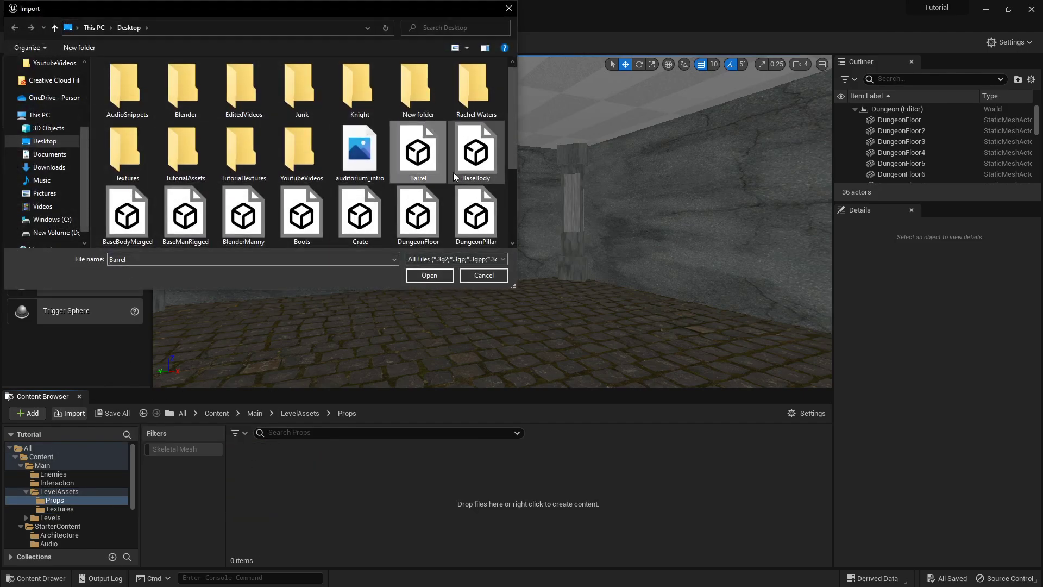
scroll(455, 171, down, 1)
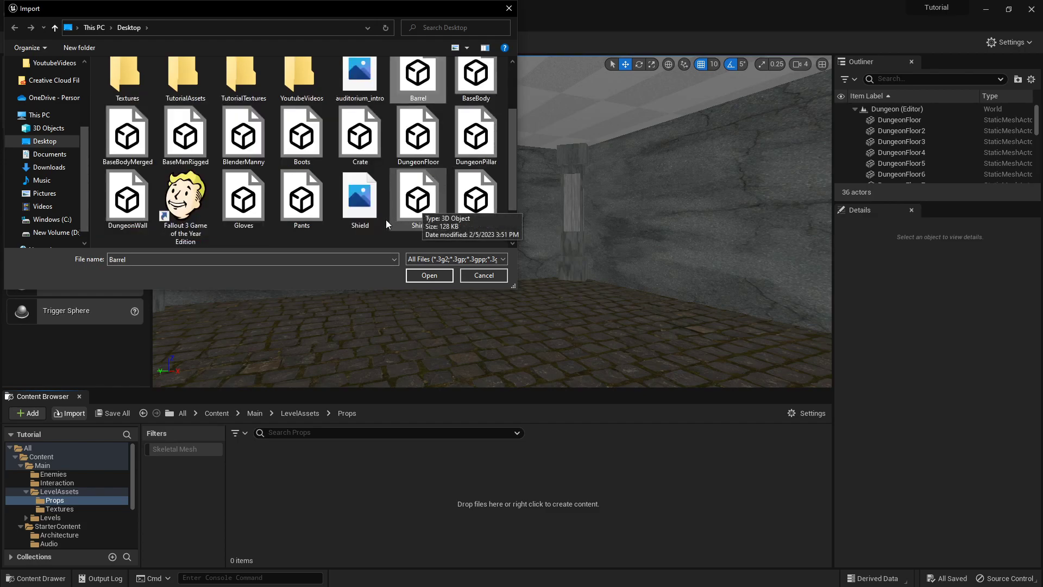
ctrl+click(369, 143)
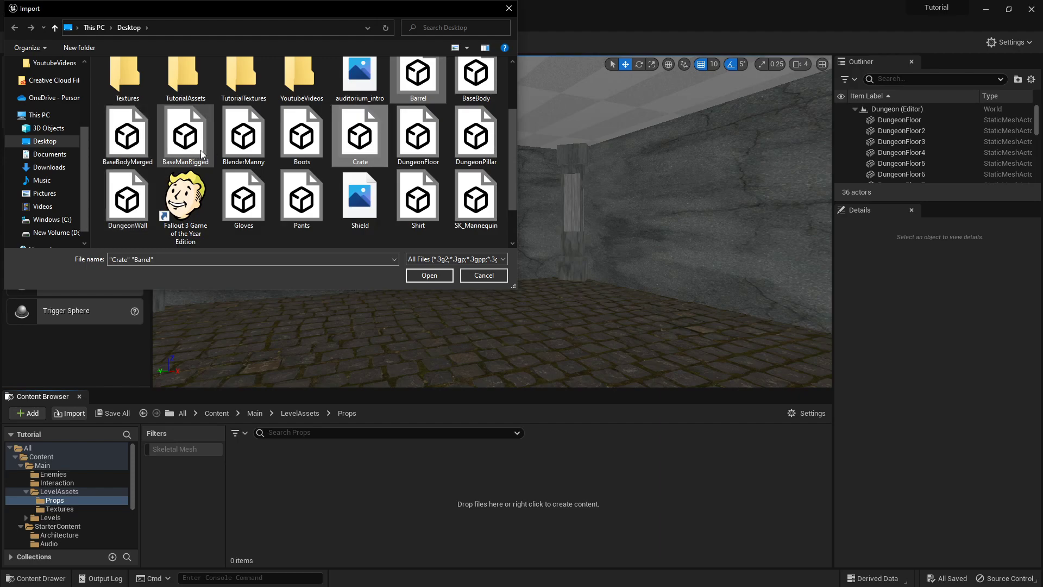
scroll(480, 163, down, 1)
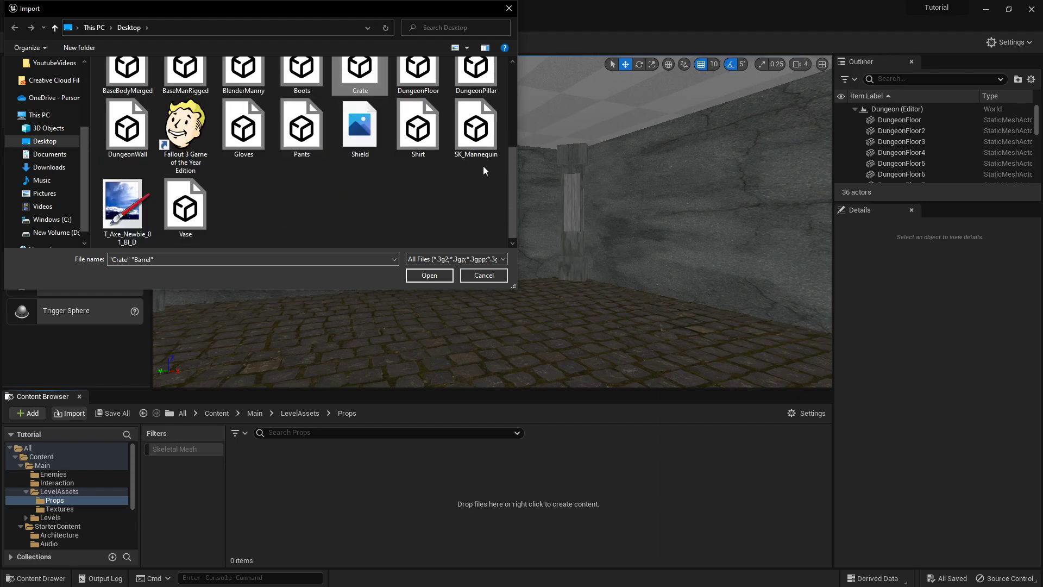
click(437, 275)
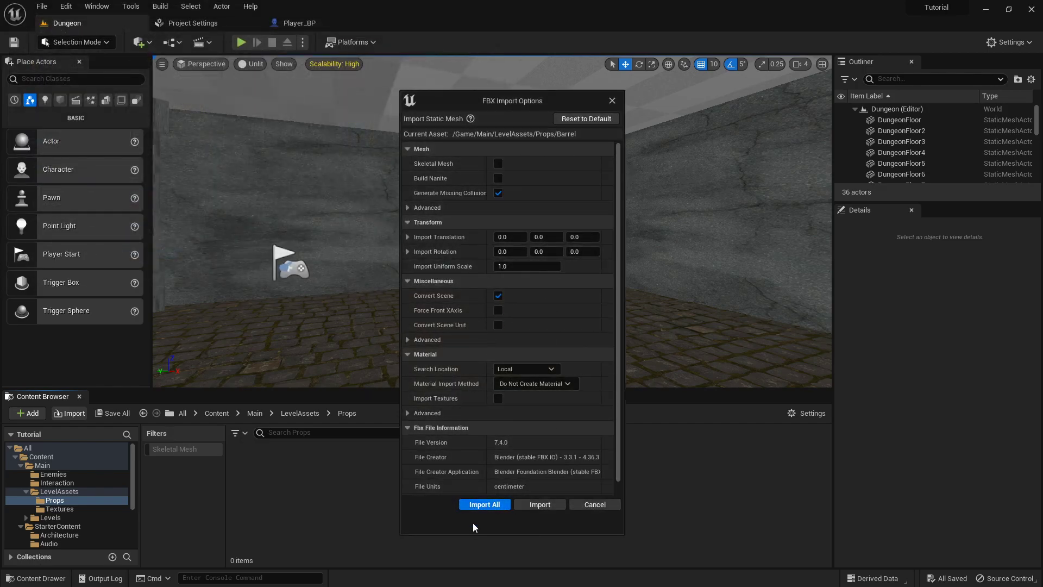
click(490, 506)
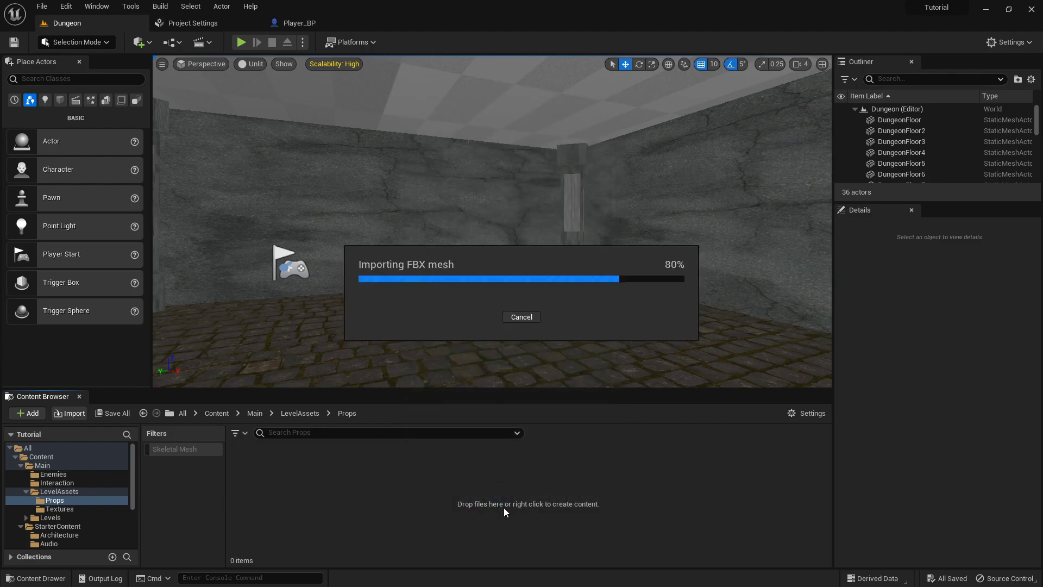
Place the Vase and Crate meshes on the dungeon floor along the wall beside the pillar.
right_drag(511, 312, 218, 320)
key(w)
drag(341, 477, 589, 356)
right_drag(589, 356, 712, 361)
drag(282, 468, 747, 317)
right_drag(747, 318, 794, 317)
right_drag(674, 318, 659, 307)
key(w)
key(s)
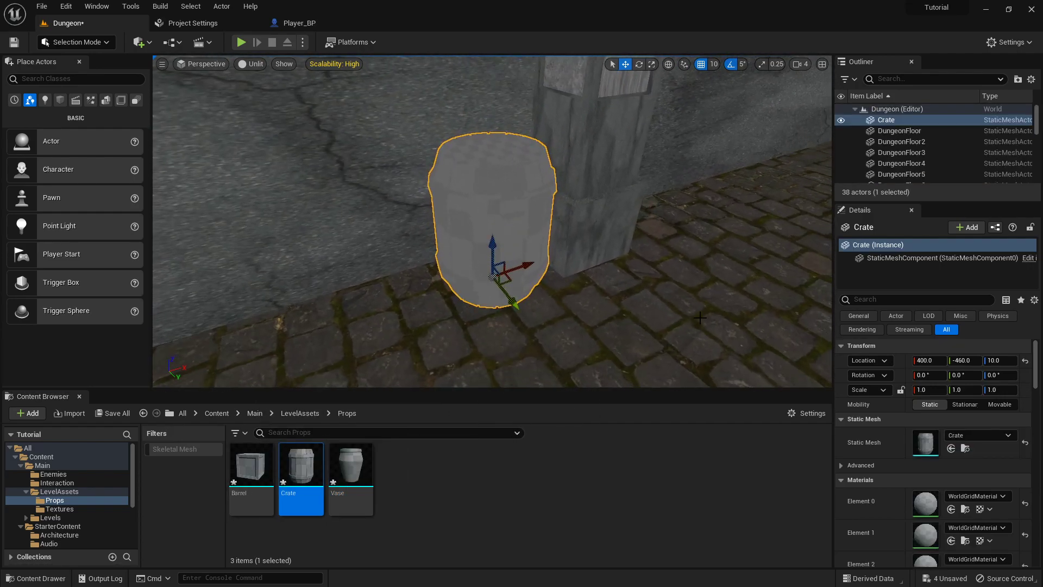
Examine the placed Crate's material slots and look through the Textures folder for dungeon materials to reuse.
scroll(916, 525, down, 3)
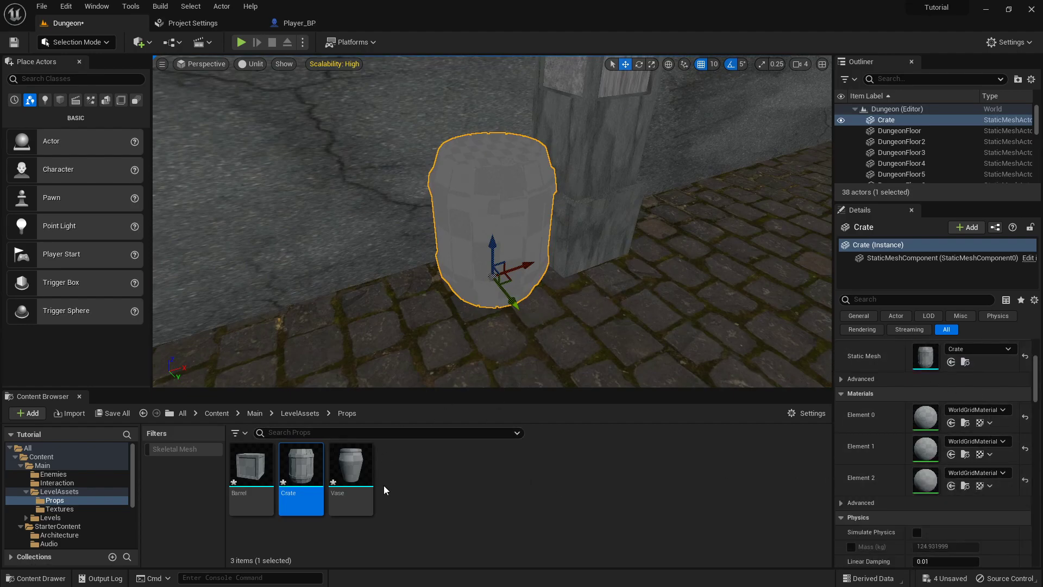
click(61, 508)
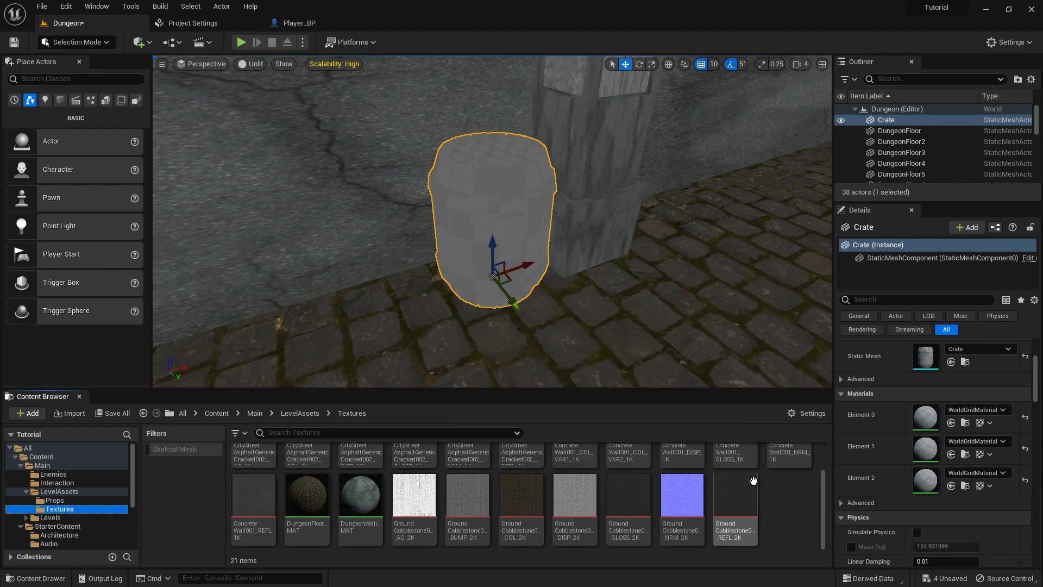
scroll(688, 497, down, 1)
scroll(688, 497, up, 1)
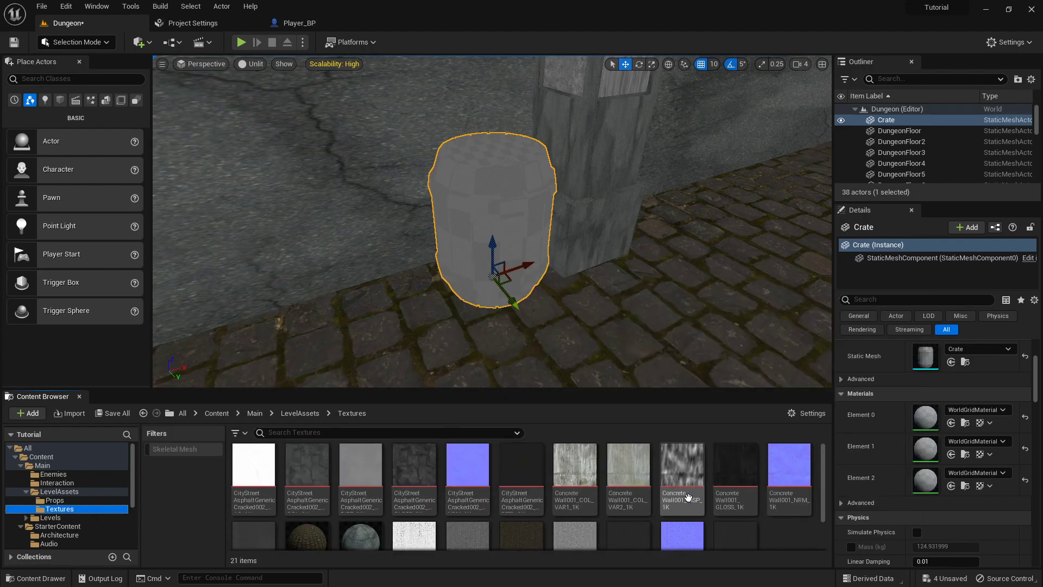
right_drag(613, 354, 582, 369)
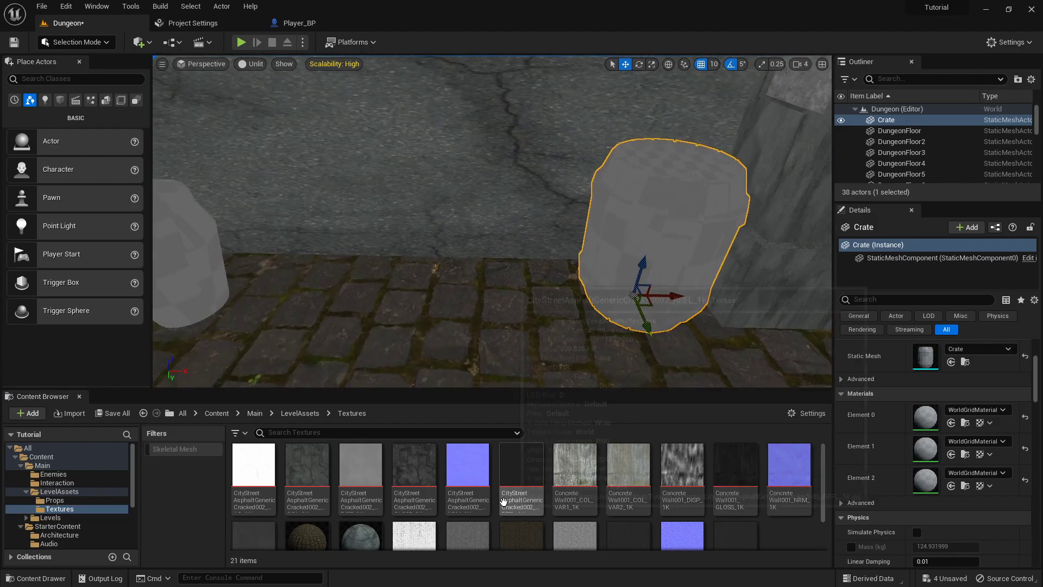
scroll(503, 501, down, 3)
click(364, 510)
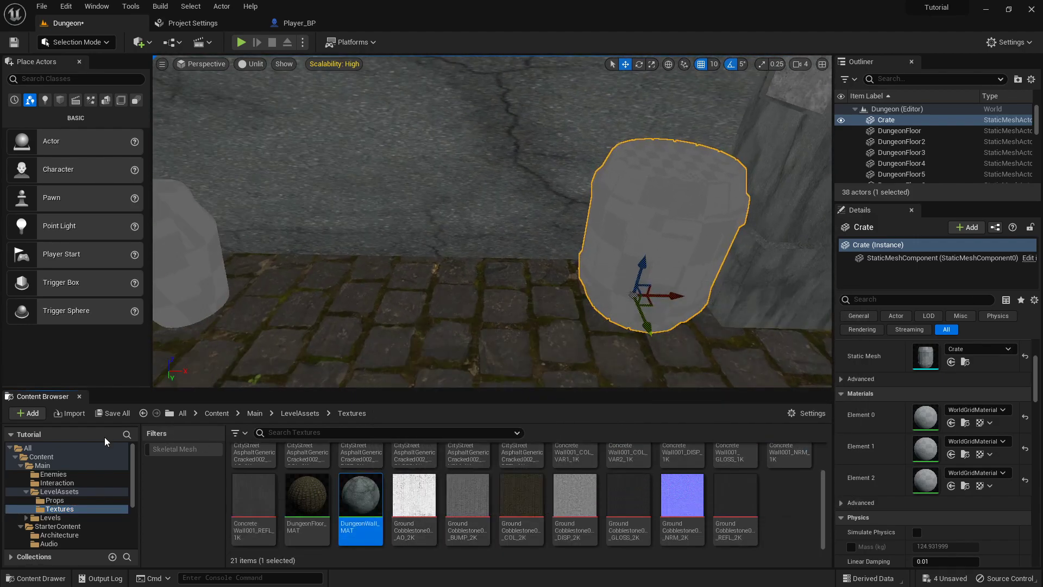
Open the Vase mesh from the Props folder and assign DungeonWall_MAT to its material slot.
click(61, 500)
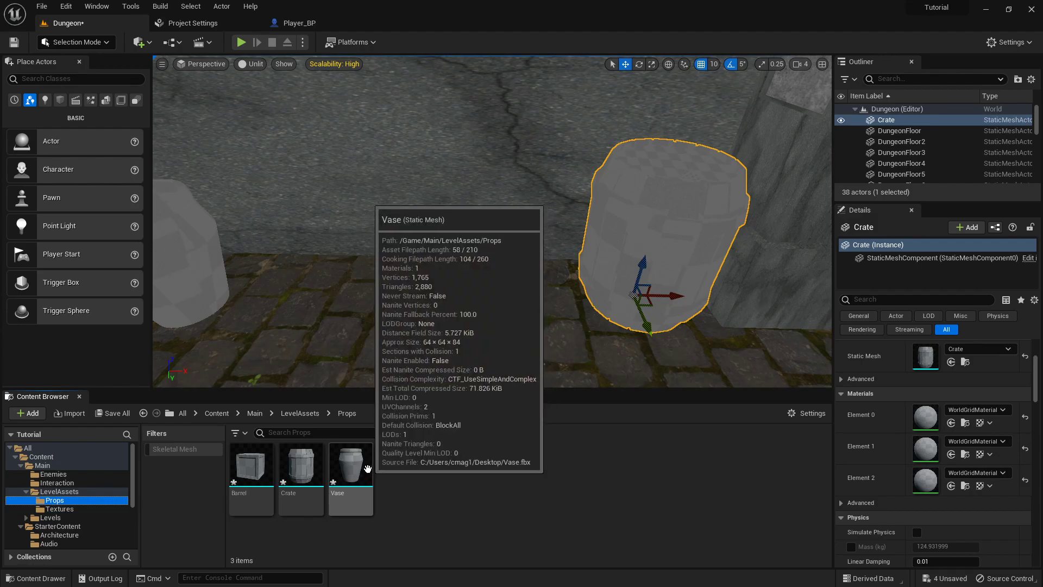
double_click(350, 467)
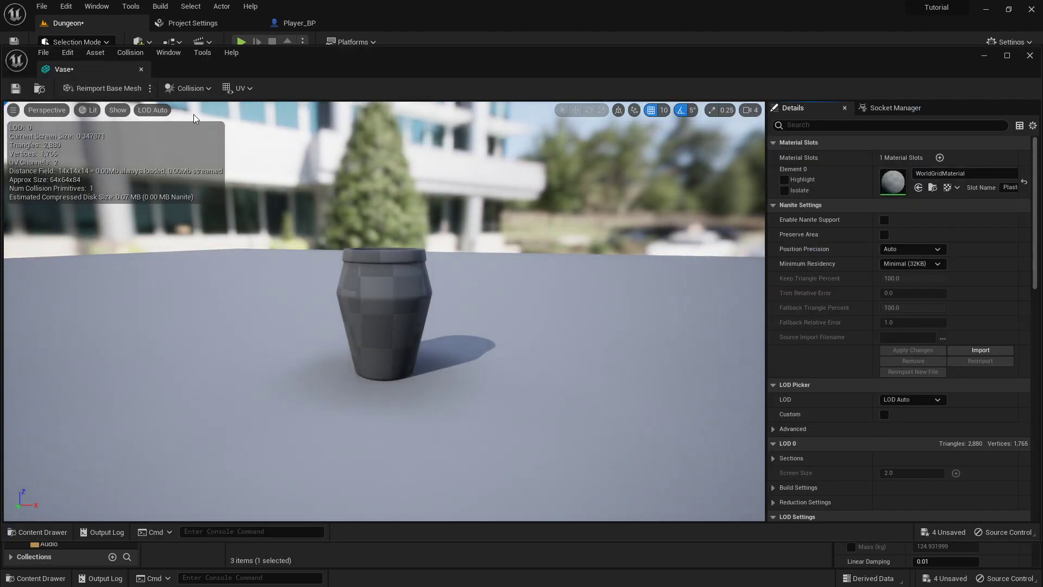
click(948, 176)
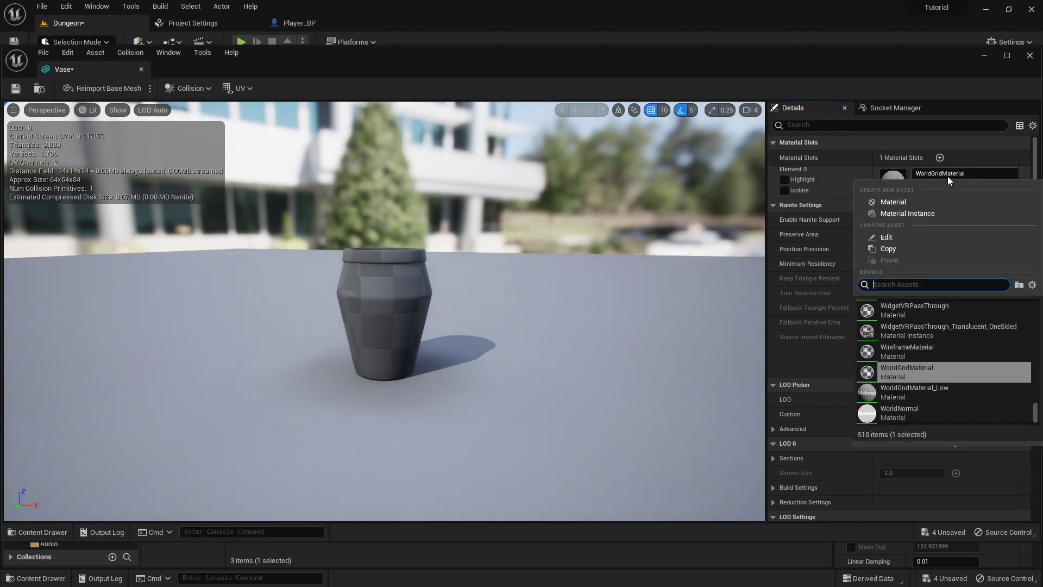
text(dungeon)
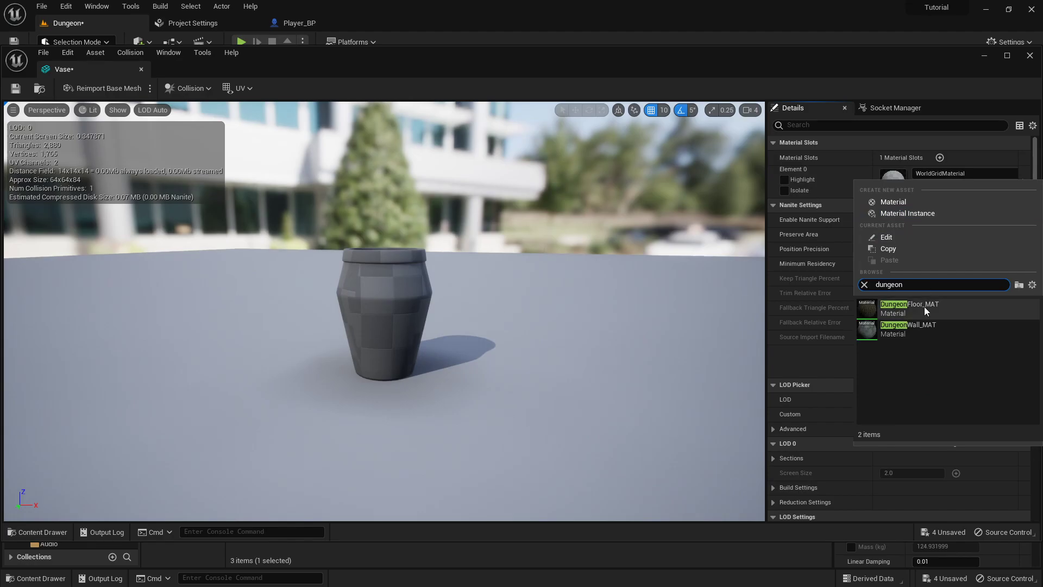
click(925, 328)
scroll(370, 261, up, 6)
scroll(380, 258, down, 6)
right_drag(430, 240, 589, 302)
key(w)
key(s)
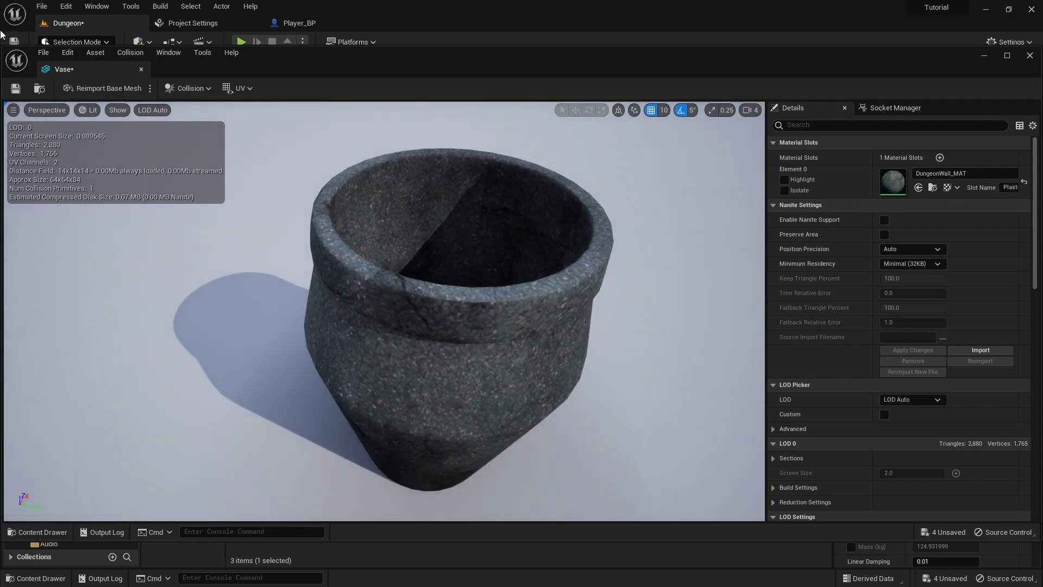
Dock the Vase mesh editor beside the main window's other documents and return to the Dungeon level.
drag(129, 69, 423, 24)
click(146, 21)
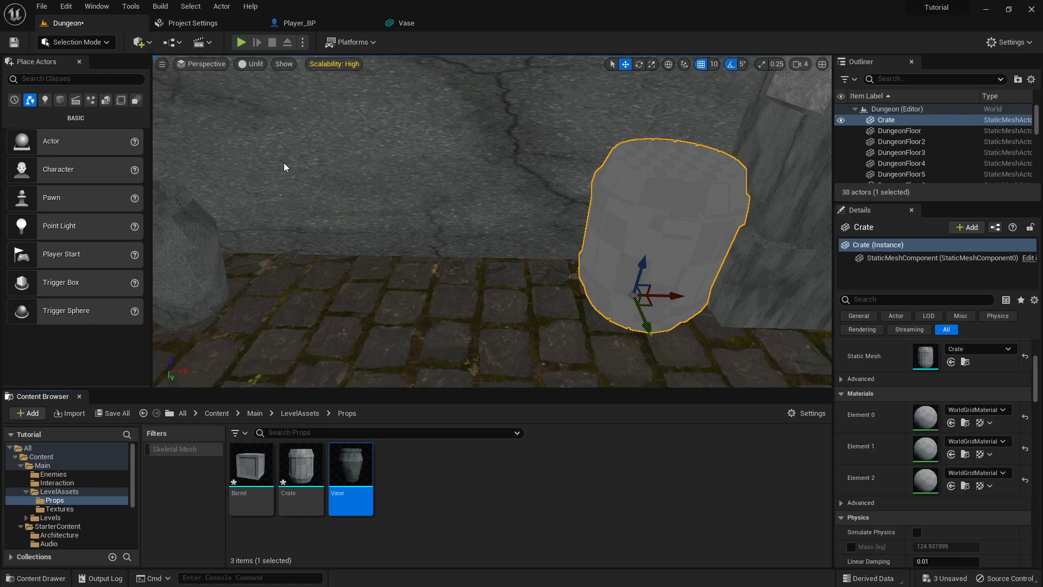
right_drag(532, 332, 701, 299)
key(w)
key(w)
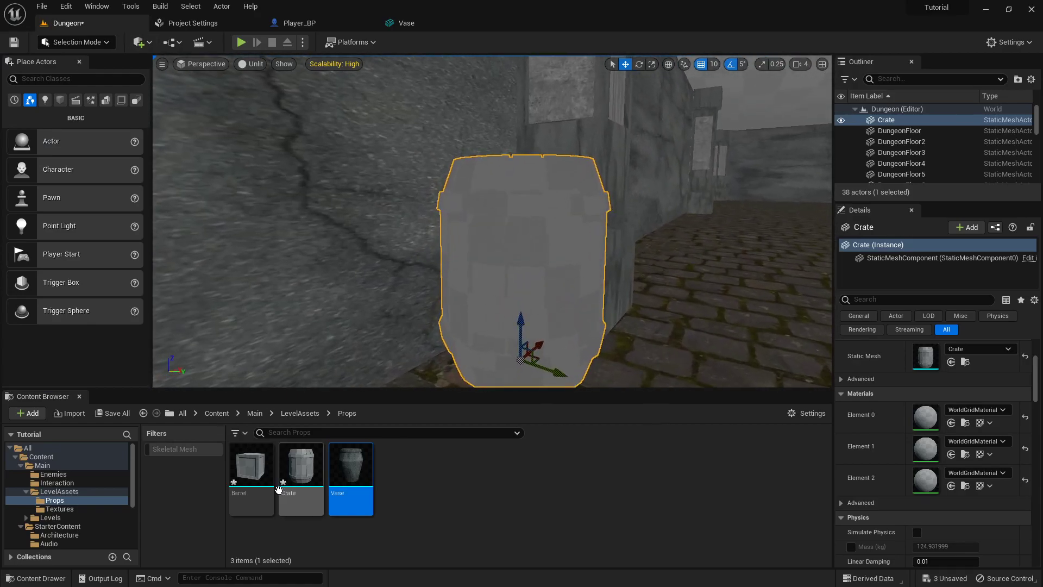
Open the Barrel mesh and assign M_Wood_Walnut to its Element 0 material slot.
double_click(250, 462)
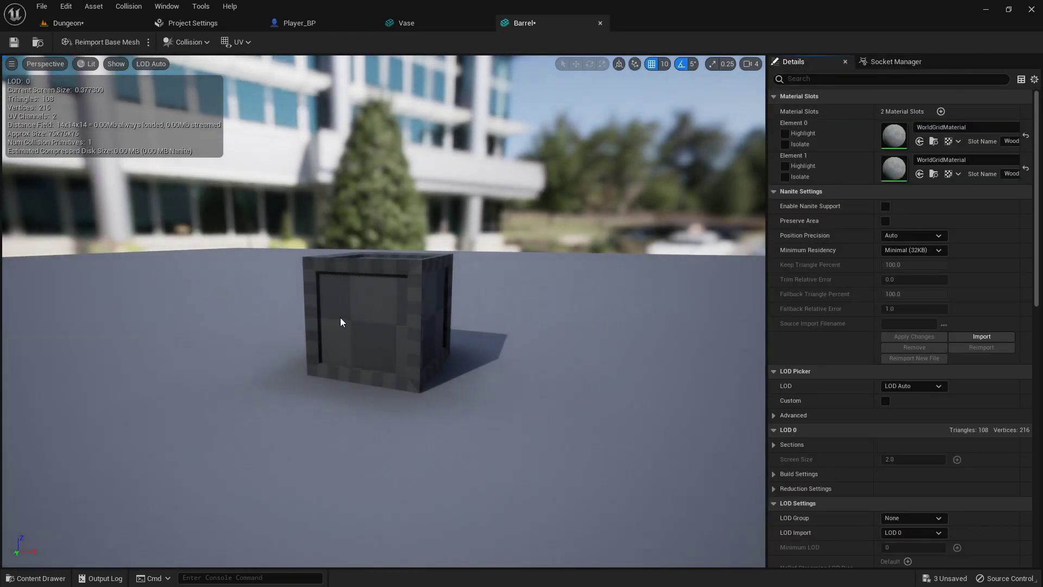
click(953, 129)
text(wood)
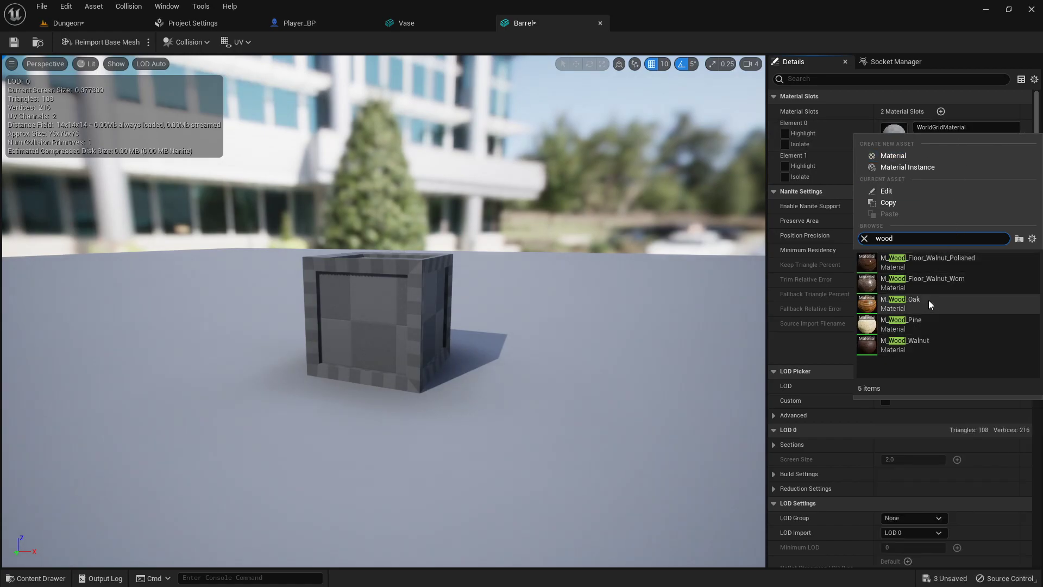
click(920, 341)
scroll(428, 269, up, 5)
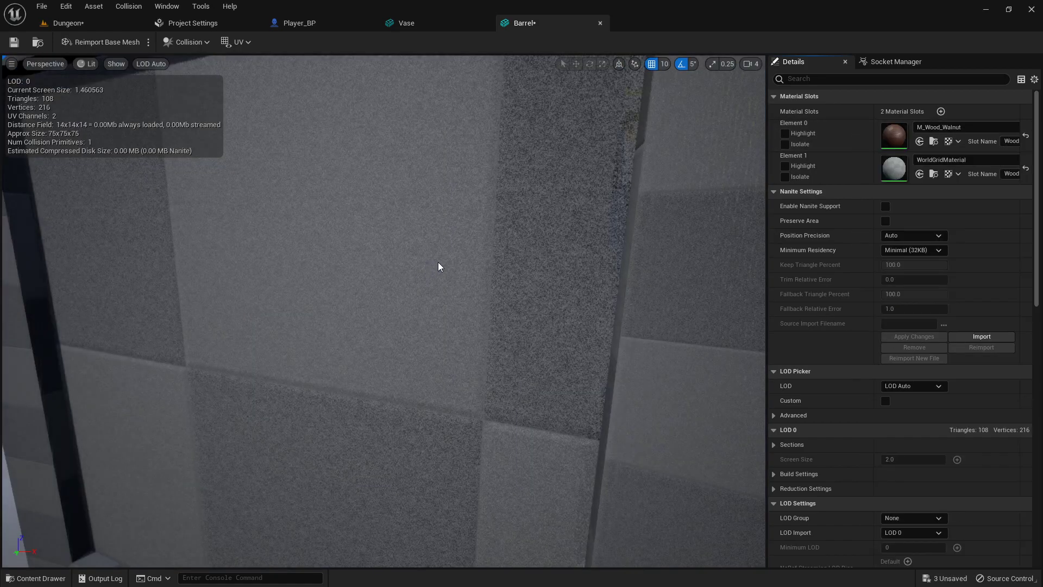
scroll(431, 264, down, 3)
right_drag(531, 253, 598, 242)
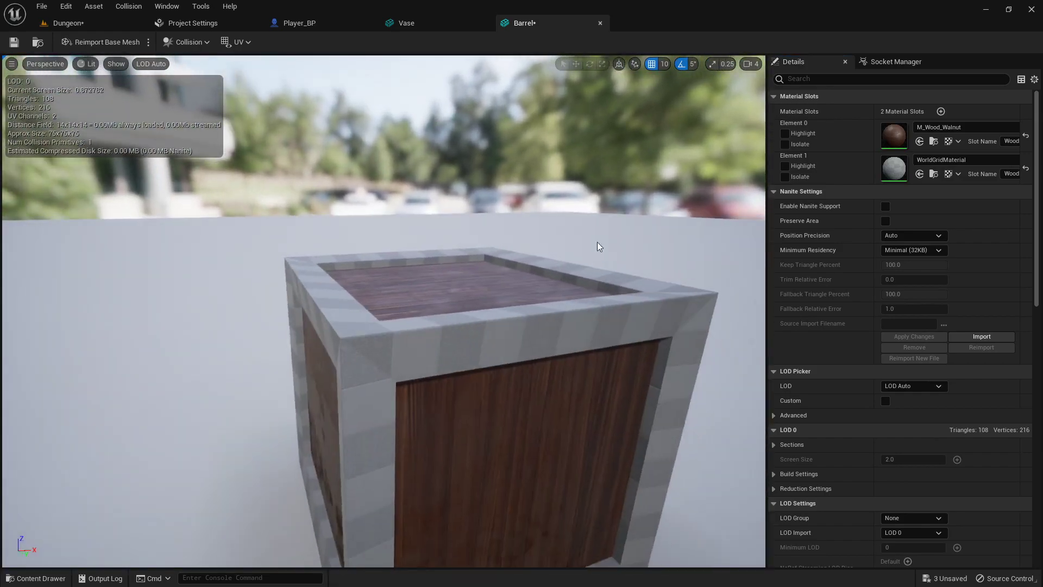
Change the Barrel mesh's Element 0 material to M_Wood_Oak and check it on the panels.
click(950, 127)
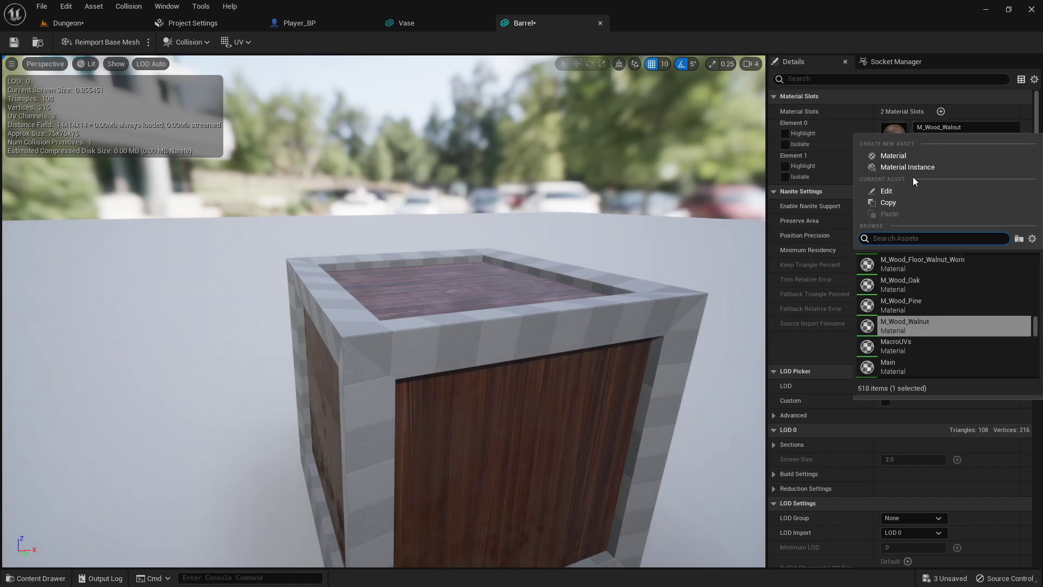
click(930, 285)
right_drag(584, 321, 497, 415)
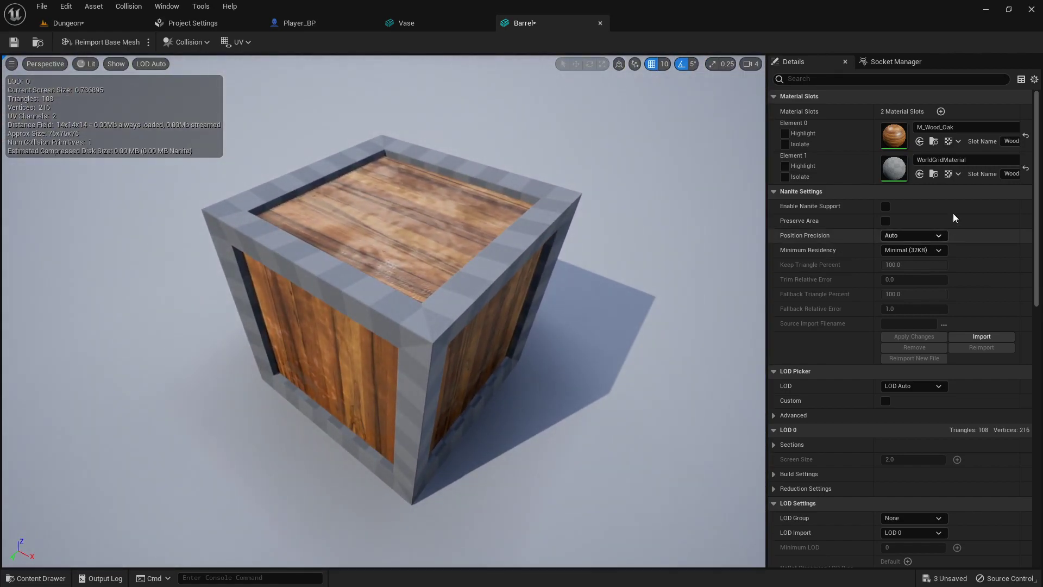
Assign M_Wood_Pine to the Barrel mesh's Element 1 slot, inspect the frame, and save the mesh.
click(968, 156)
text(wood)
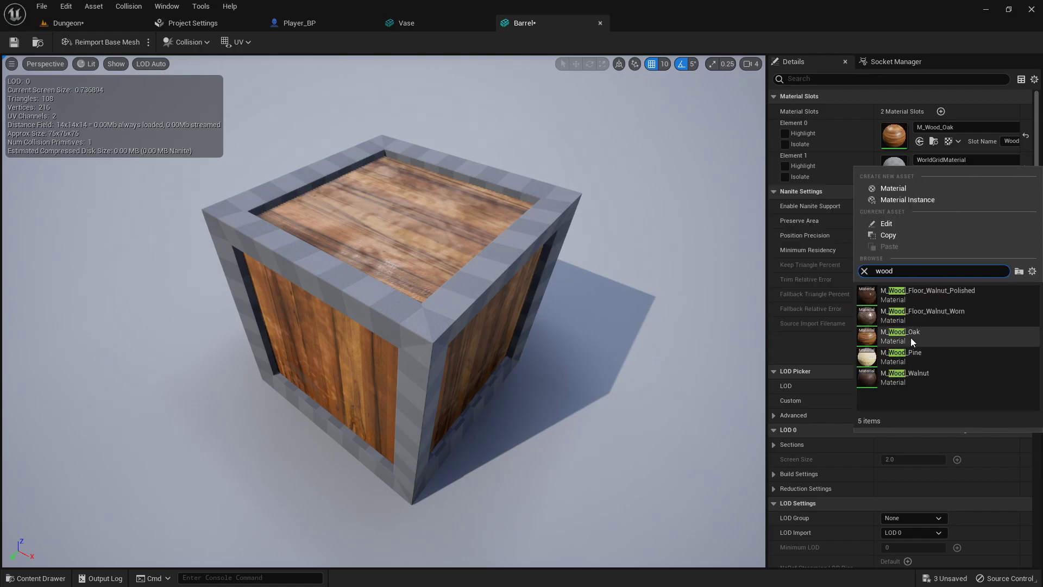
click(912, 354)
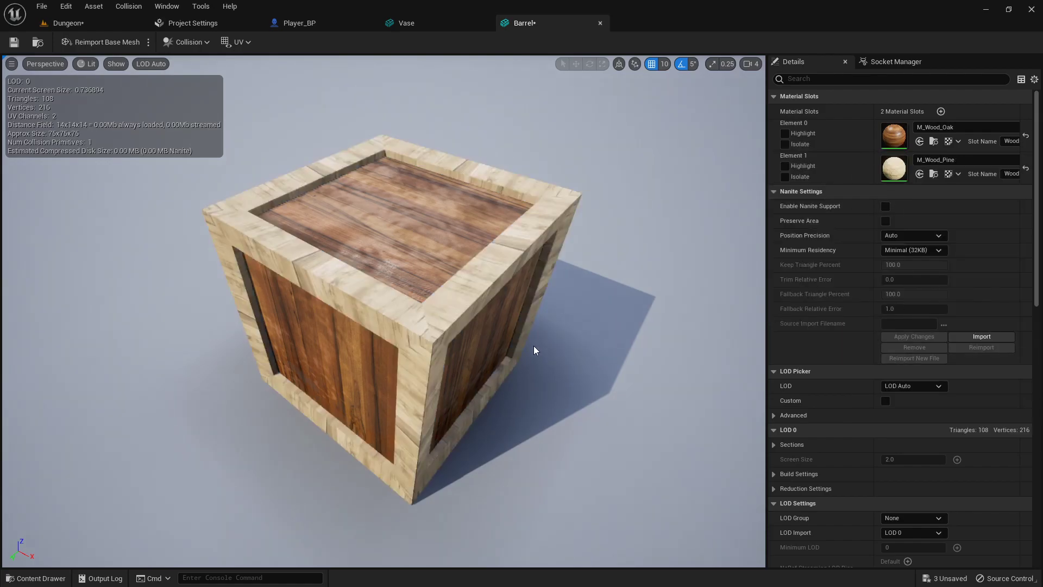
drag(538, 341, 538, 310)
right_drag(538, 310, 484, 243)
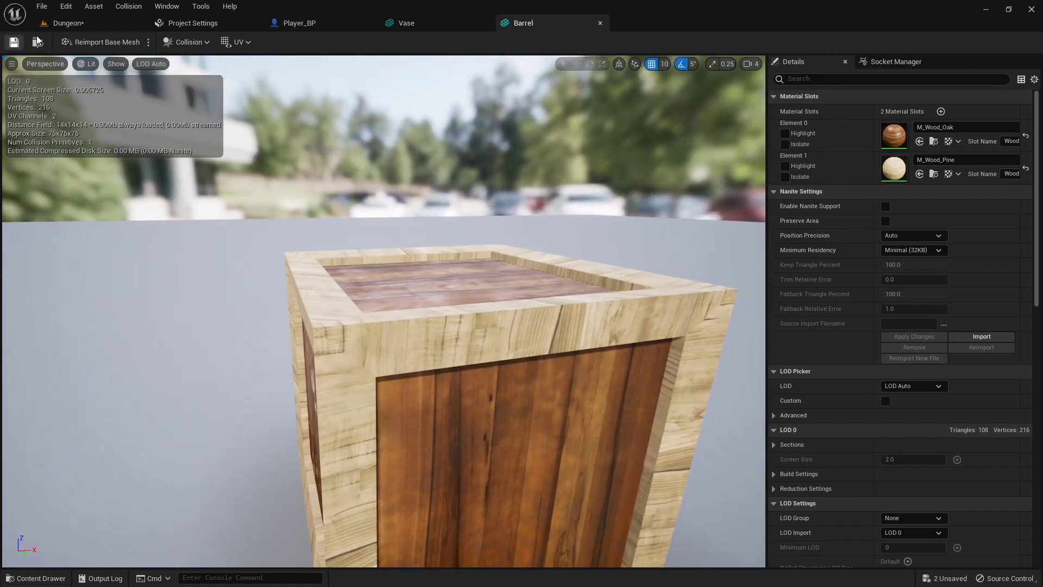
Open the Crate mesh from the Dungeon level's Props folder and assign M_Wood_Walnut to its Element 0 slot.
click(120, 23)
double_click(301, 466)
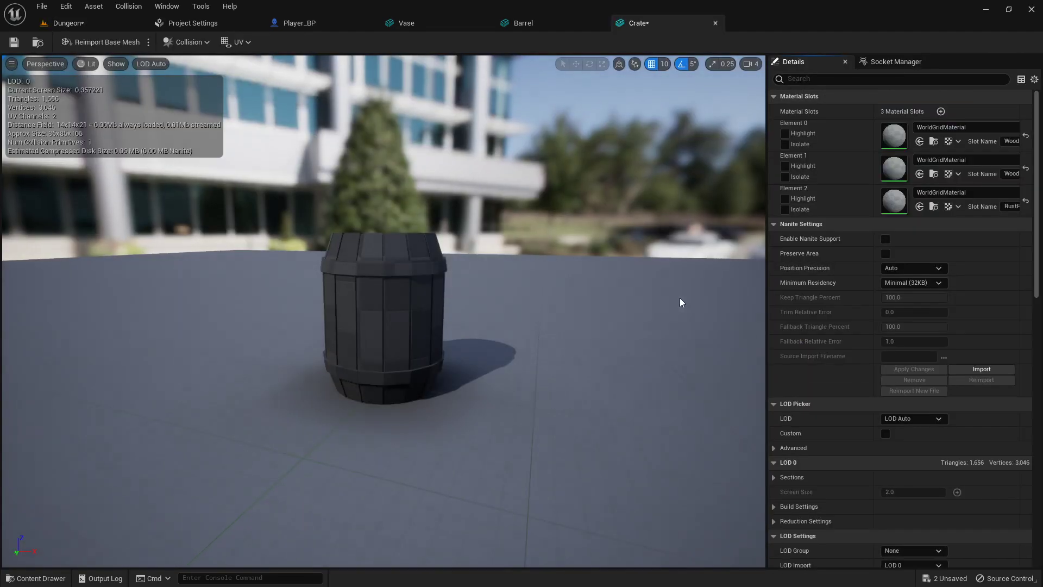
click(950, 127)
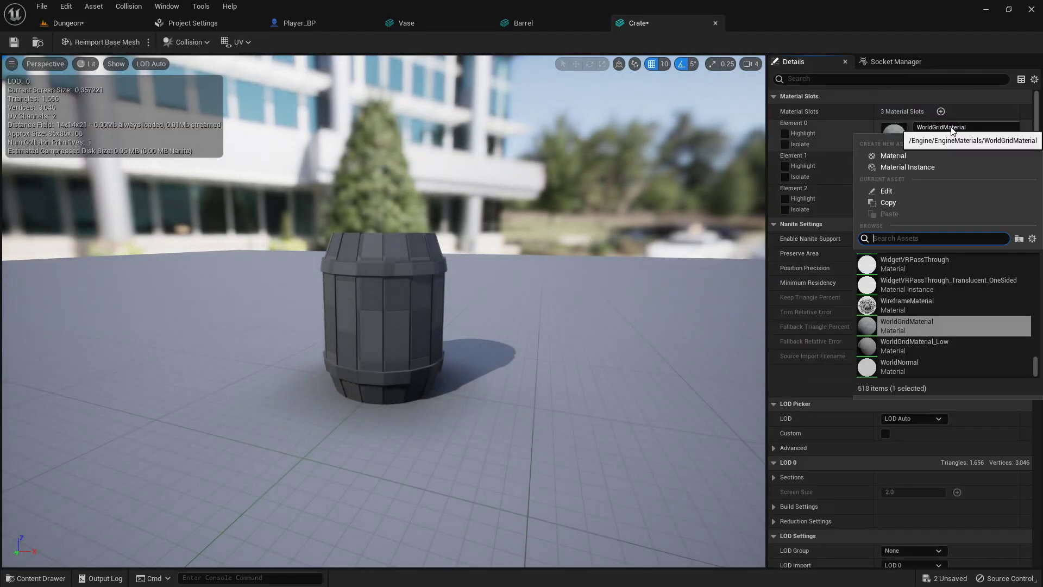
text(wood)
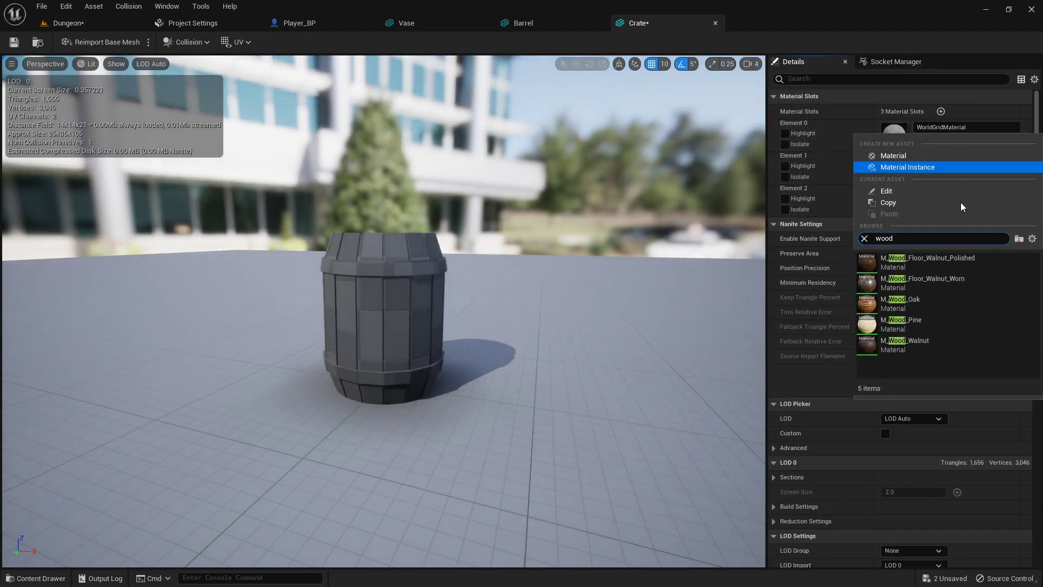
click(915, 341)
drag(520, 275, 520, 294)
key(w)
right_drag(519, 275, 520, 329)
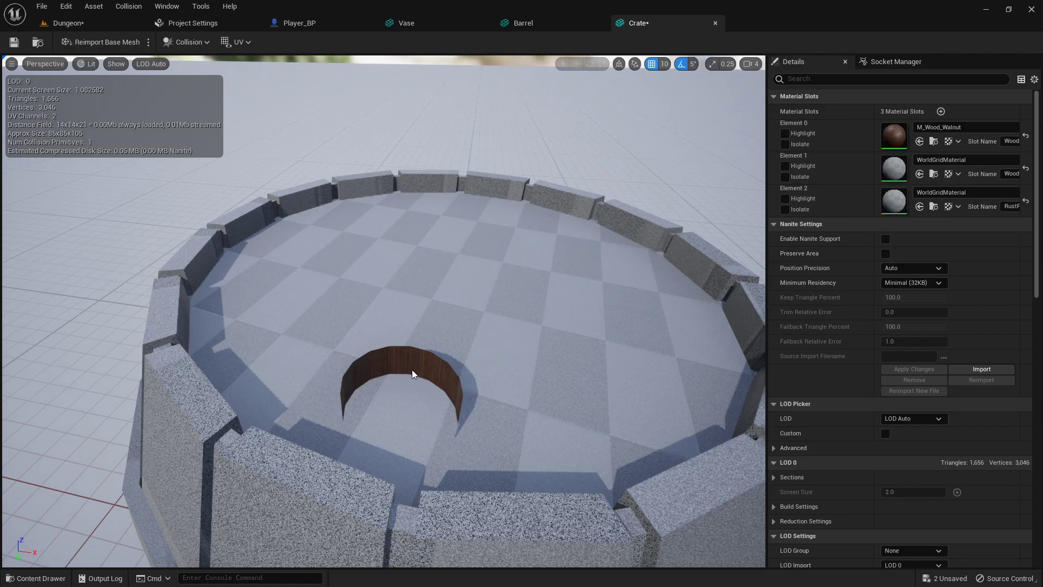
Make the M_Wood_Walnut material two-sided, apply the change, and check the placed Crate's lid in the Dungeon level.
double_click(895, 138)
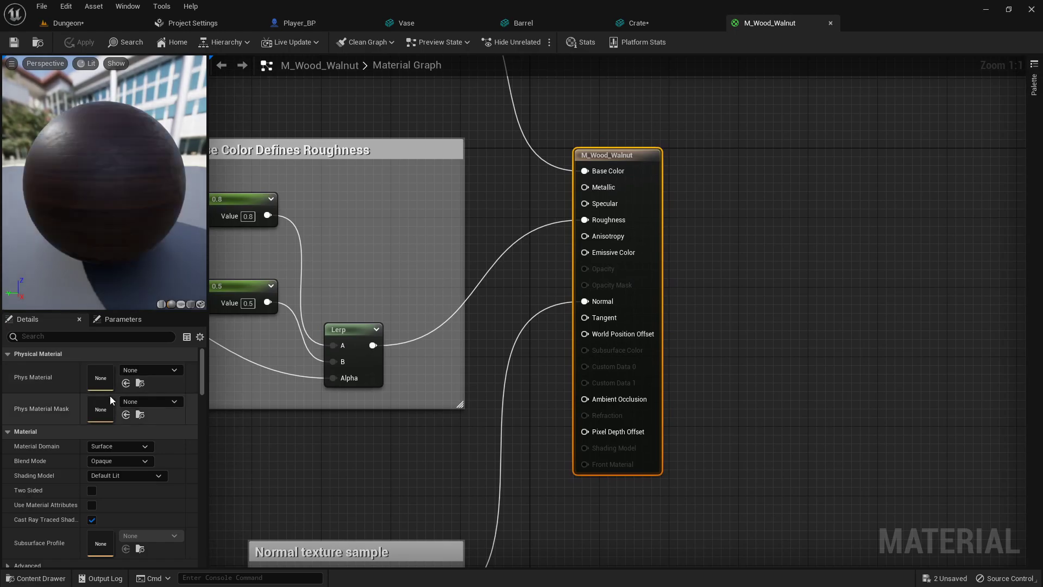
scroll(76, 494, down, 1)
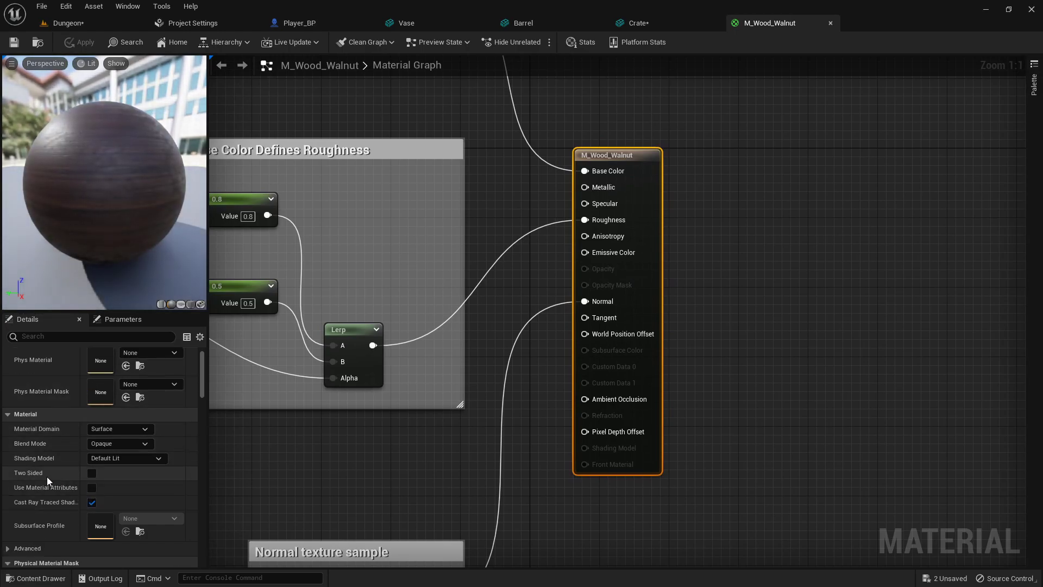
click(90, 472)
click(81, 42)
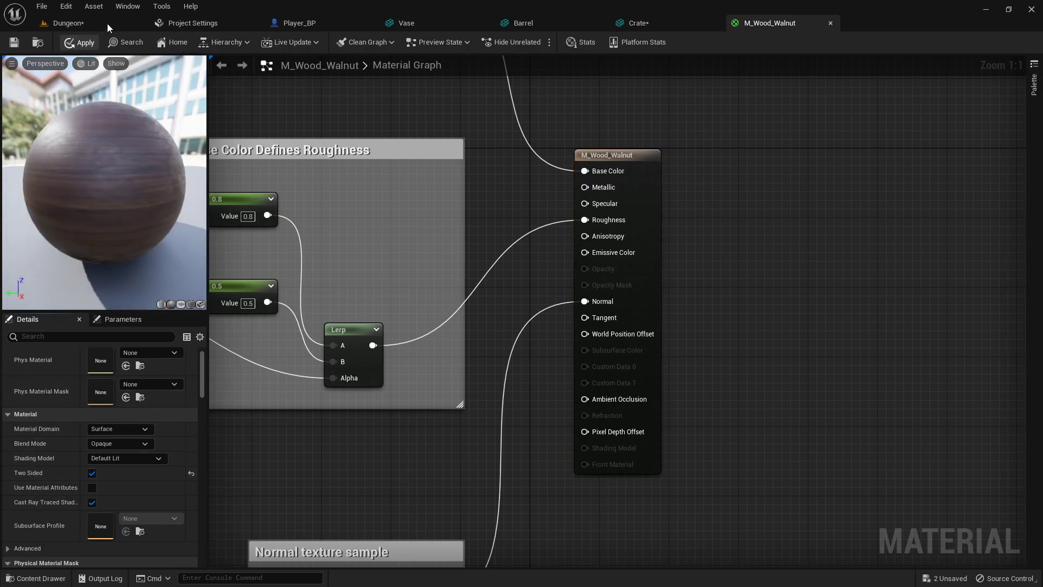
click(111, 19)
right_drag(576, 244, 576, 340)
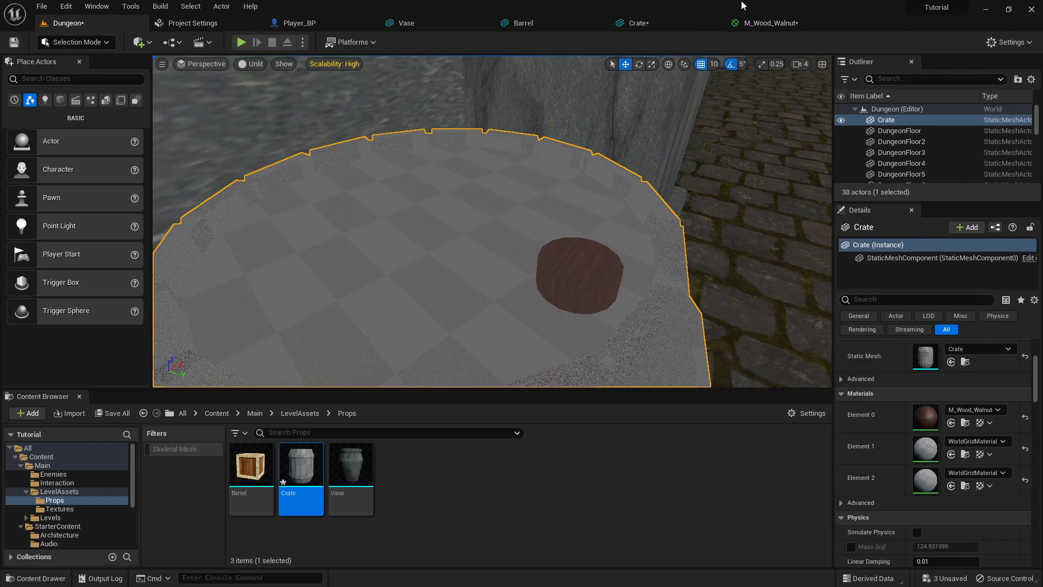
Return to the Crate mesh and assign M_Wood_Pine to its Element 1 slot.
click(692, 23)
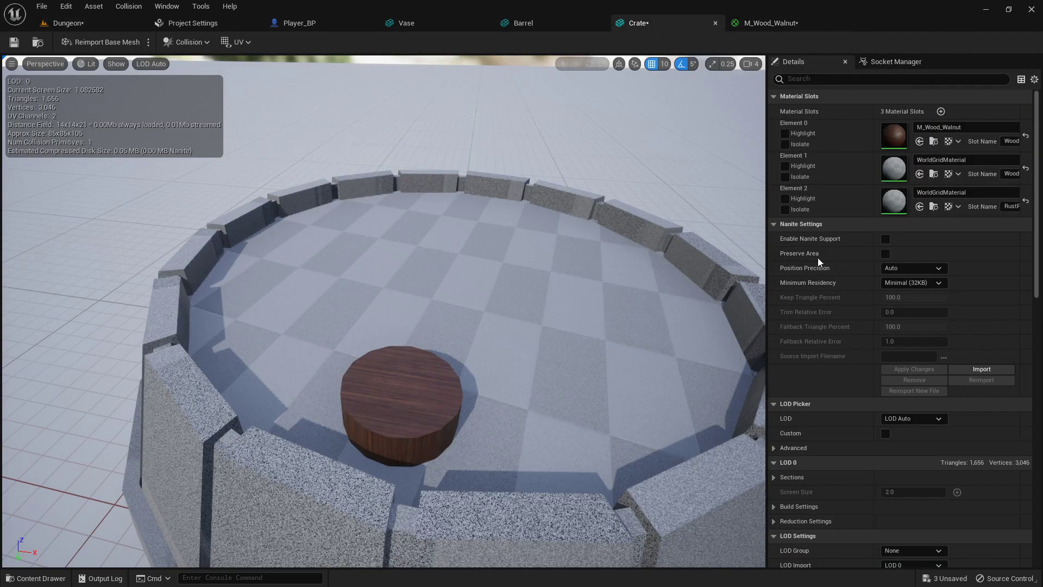
click(955, 161)
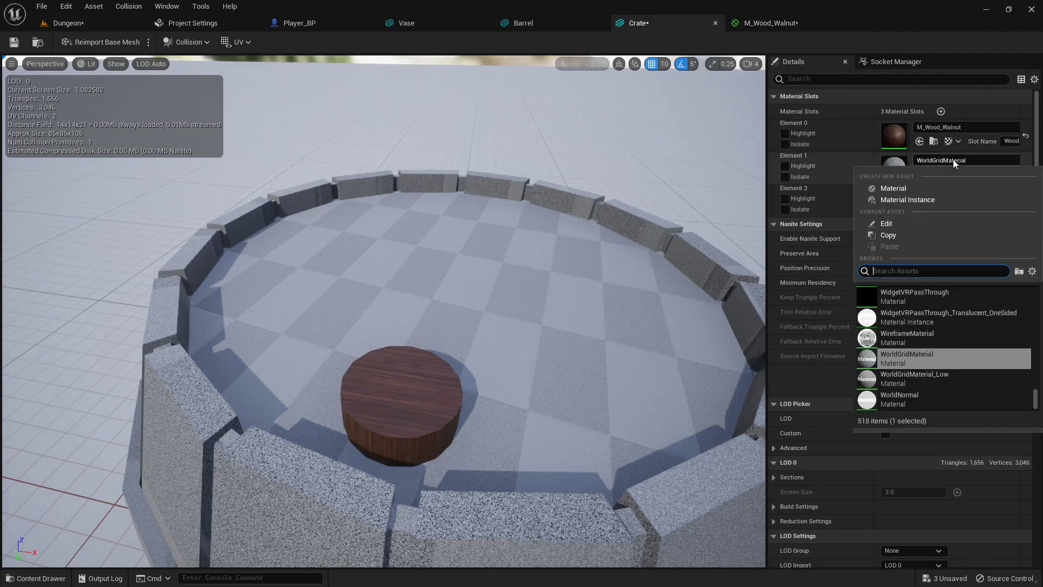
text(wood)
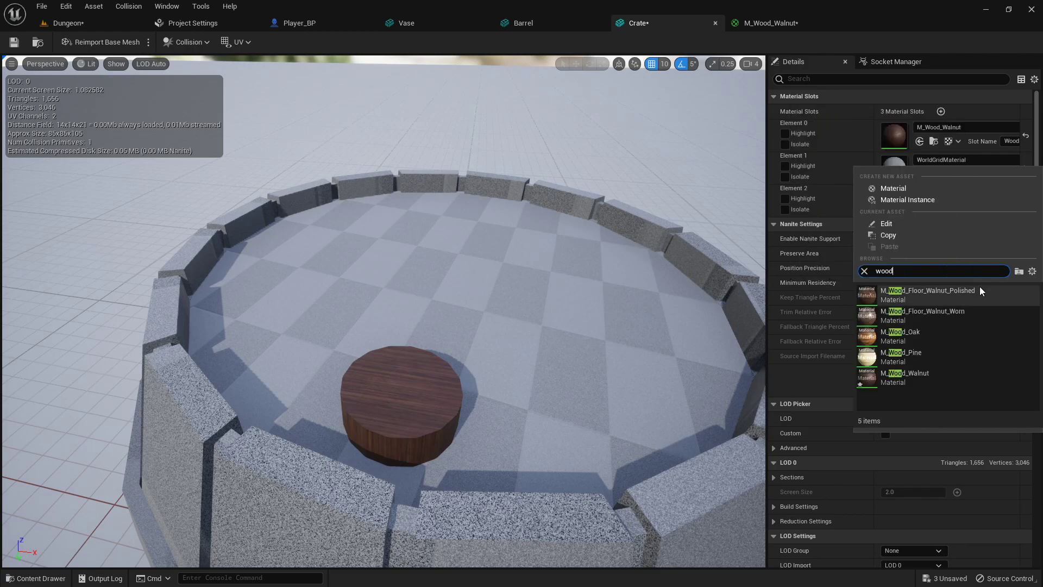
click(928, 353)
scroll(586, 364, down, 5)
mouse_move(549, 365)
right_down()
mouse_move(549, 335)
mouse_move(559, 359)
mouse_move(570, 353)
mouse_move(552, 363)
right_up()
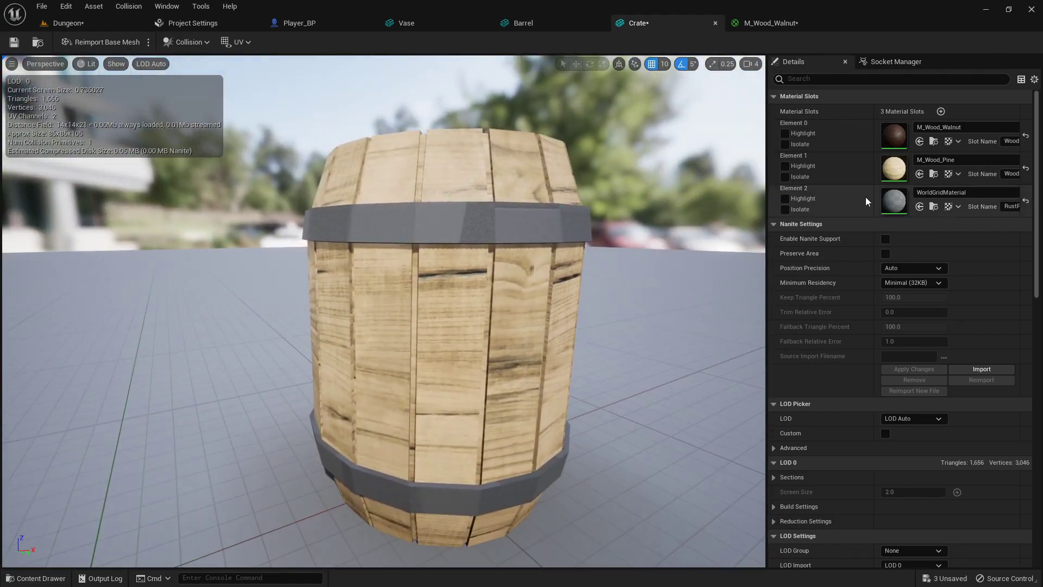
Assign M_Metal_Rust to the Crate mesh's Element 2 slot for the bands and save the mesh.
click(942, 193)
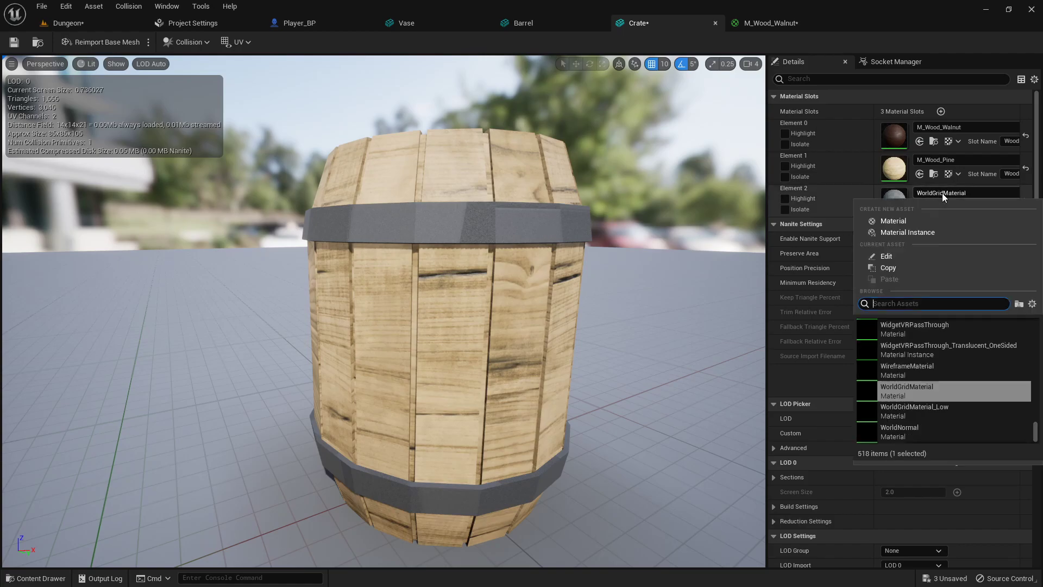
text(rust)
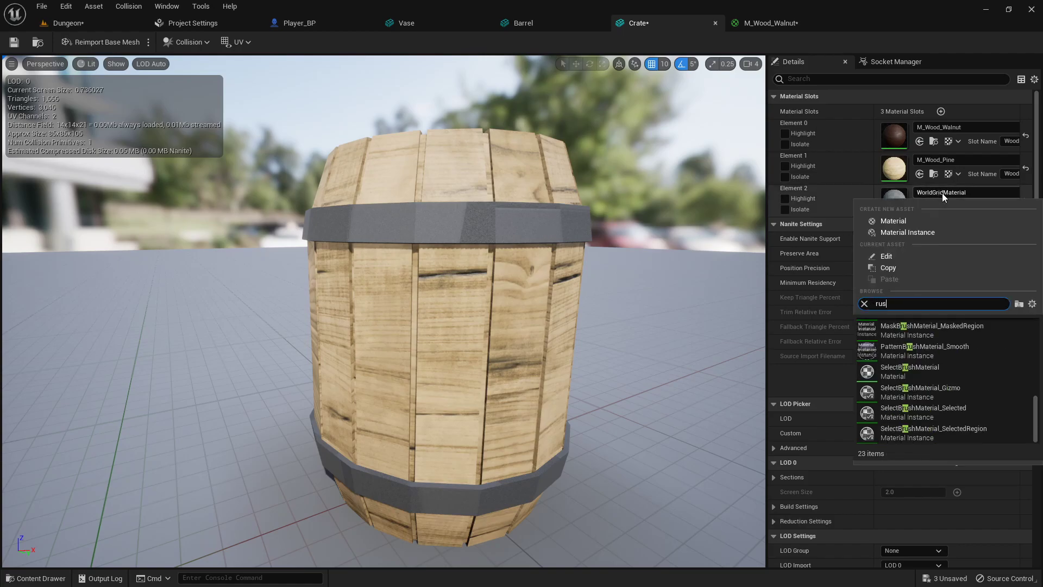
click(931, 328)
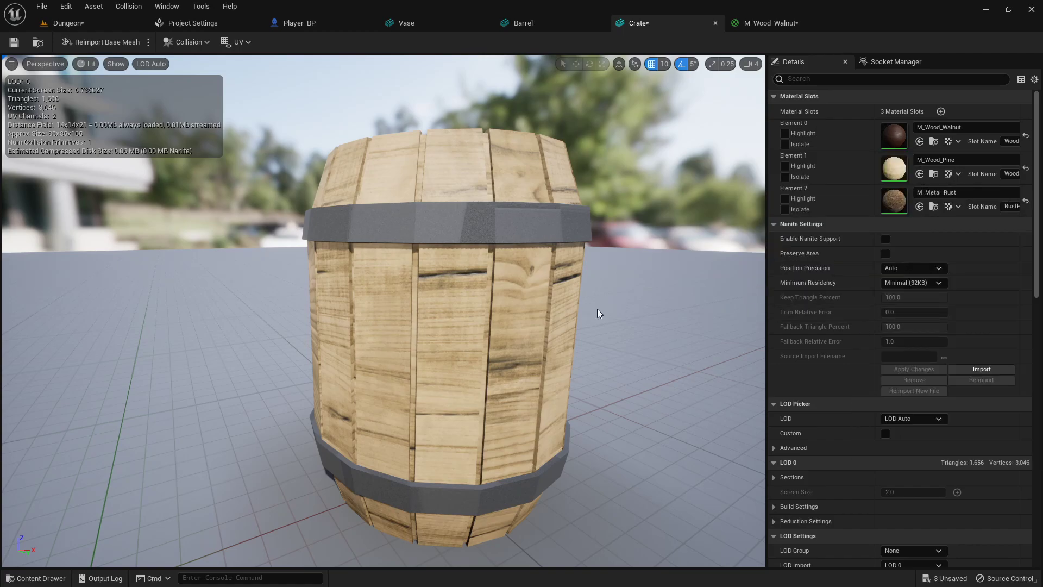
right_drag(624, 308, 522, 348)
right_drag(632, 290, 473, 296)
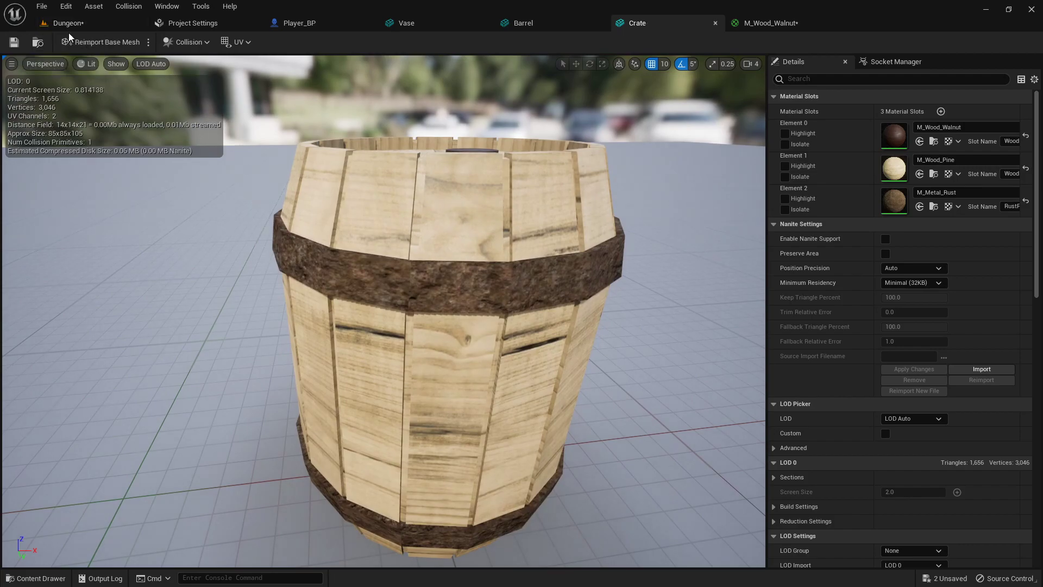
Place three Barrel meshes near the dungeon's corner pillar, scaling down the second and stacking a smaller, rotated third on the first.
click(88, 27)
right_drag(659, 227, 632, 252)
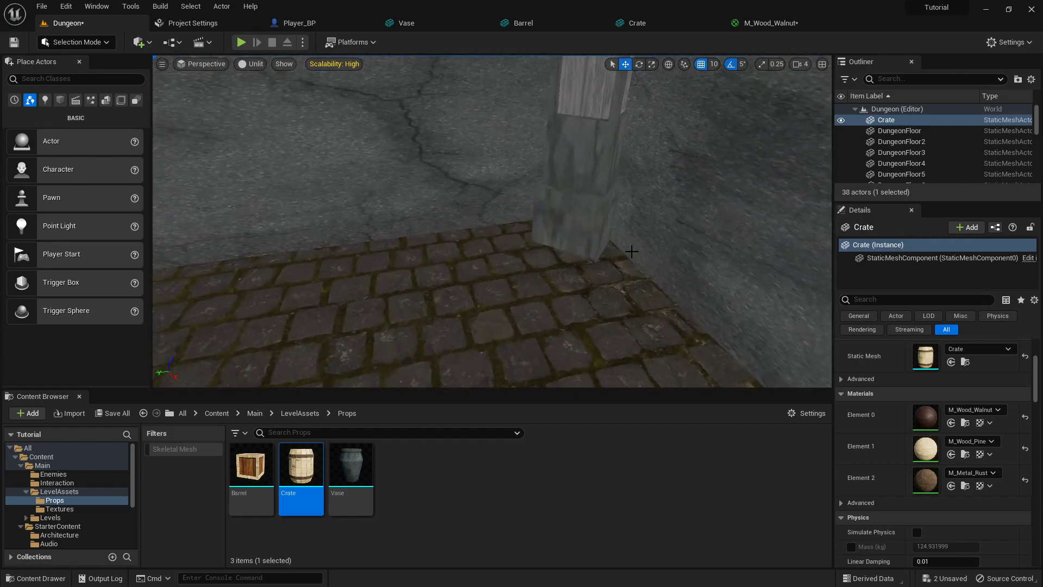
drag(266, 466, 489, 302)
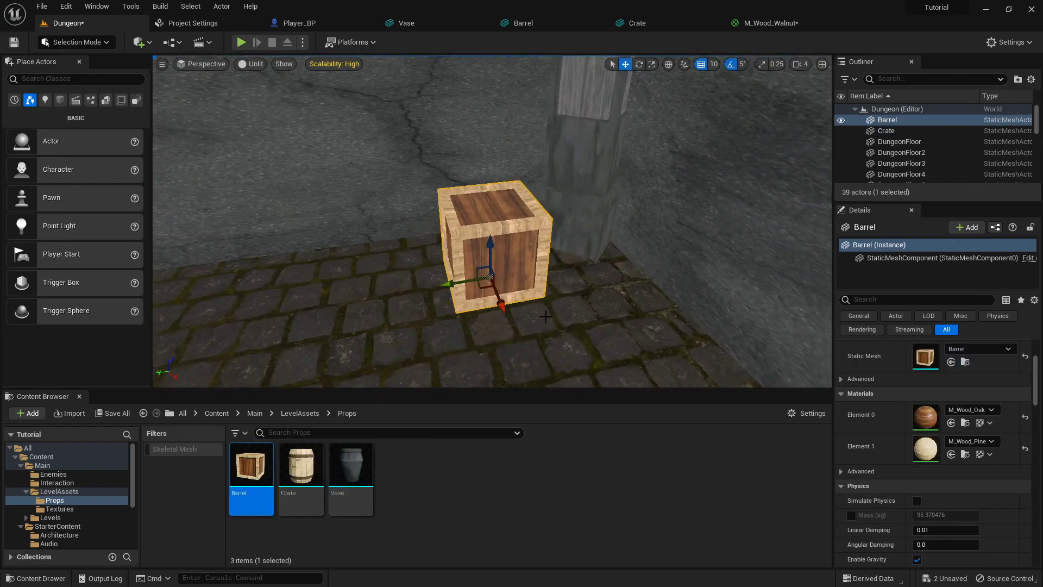
right_drag(489, 302, 511, 332)
drag(251, 467, 471, 343)
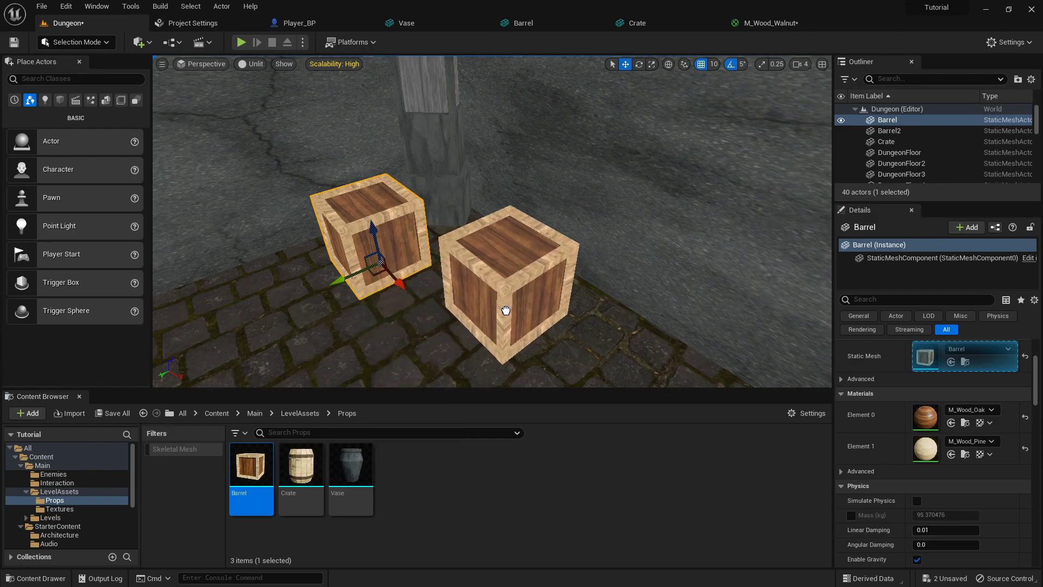
drag(505, 310, 535, 328)
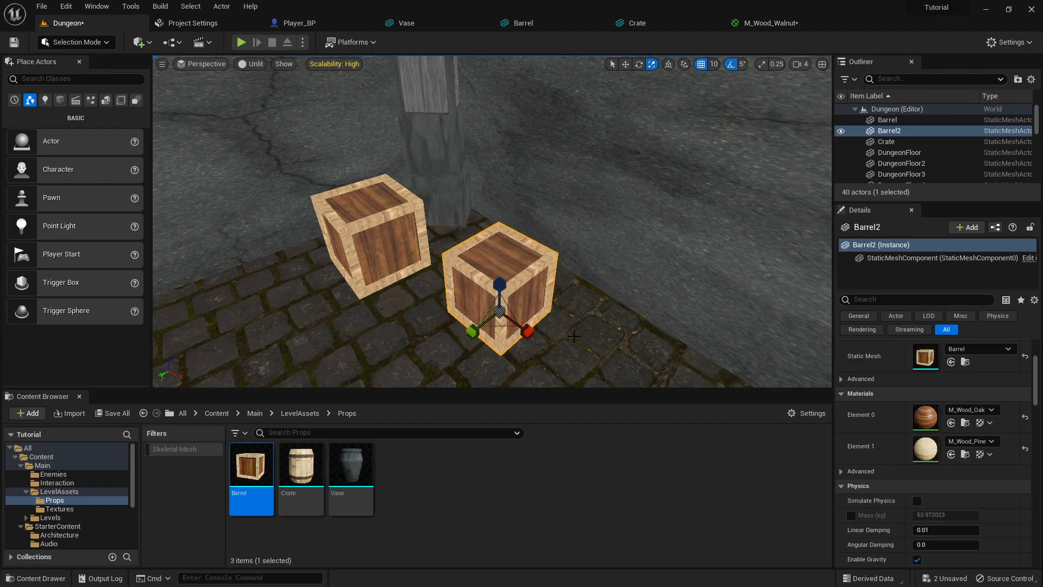
drag(260, 447, 387, 232)
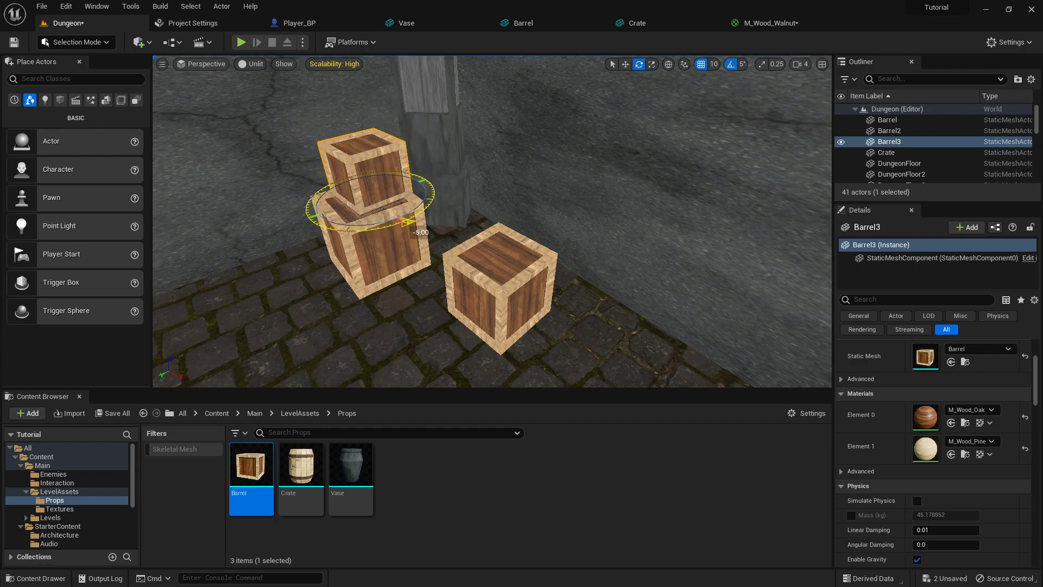
Save all modified content, including the Dungeon level and the M_Wood_Walnut material.
right_drag(491, 240, 585, 236)
mouse_move(500, 237)
right_down()
mouse_move(538, 218)
mouse_move(500, 237)
right_up()
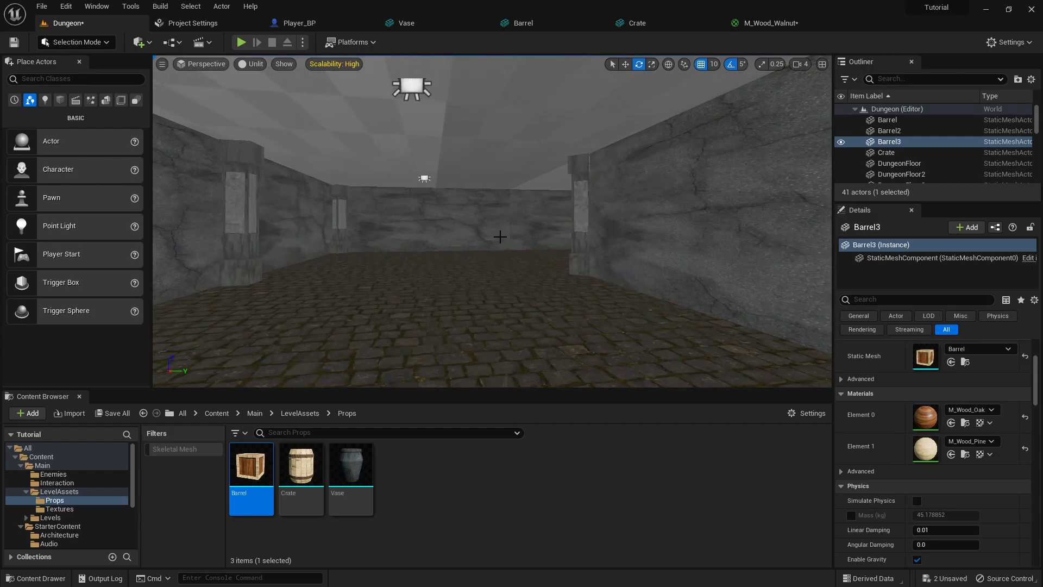
click(113, 413)
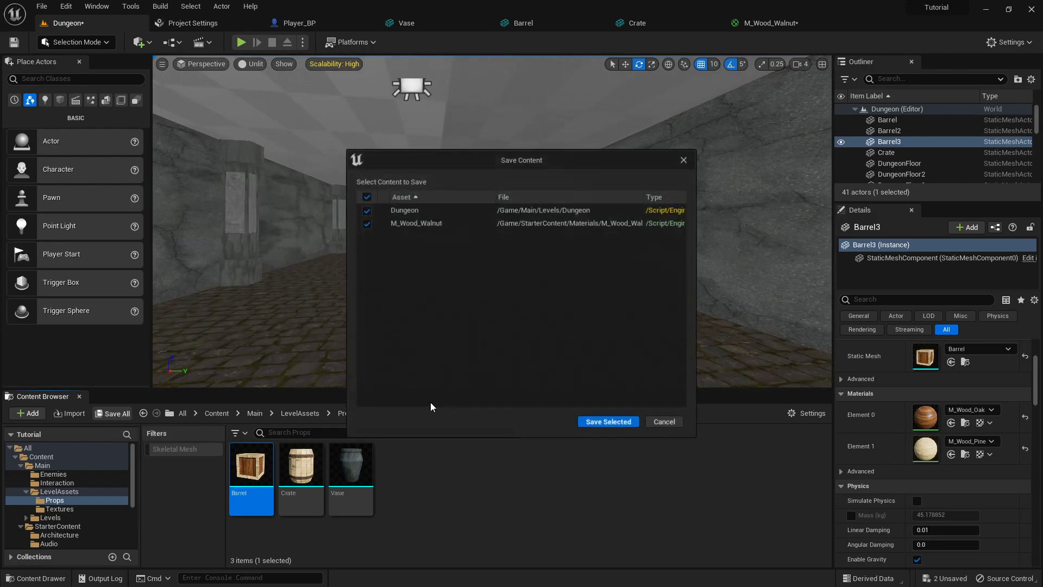
click(608, 422)
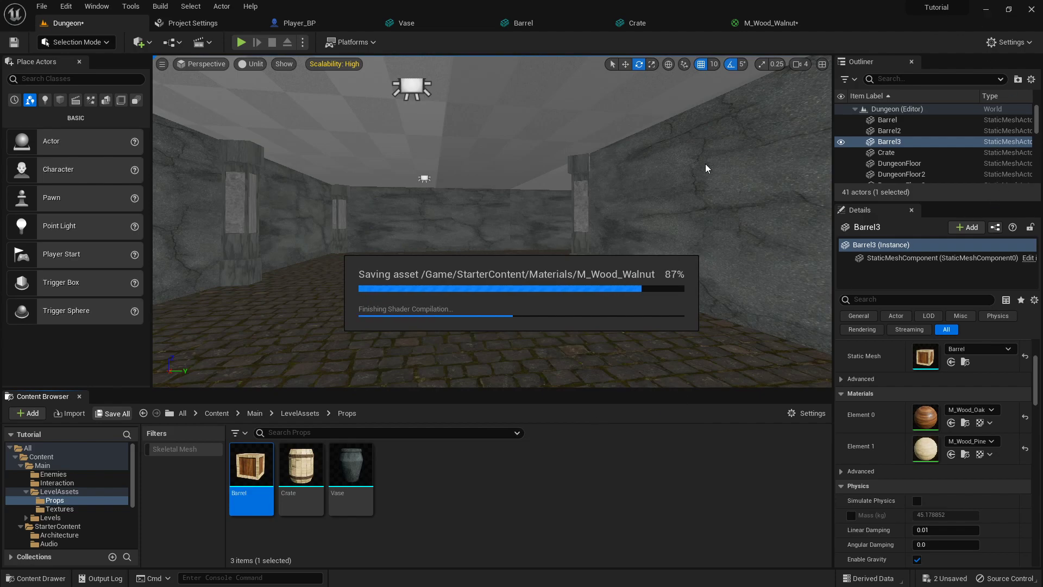
Switch to Blender and delete the vase cylinder, leaving only the mannequin in the scene.
click(988, 10)
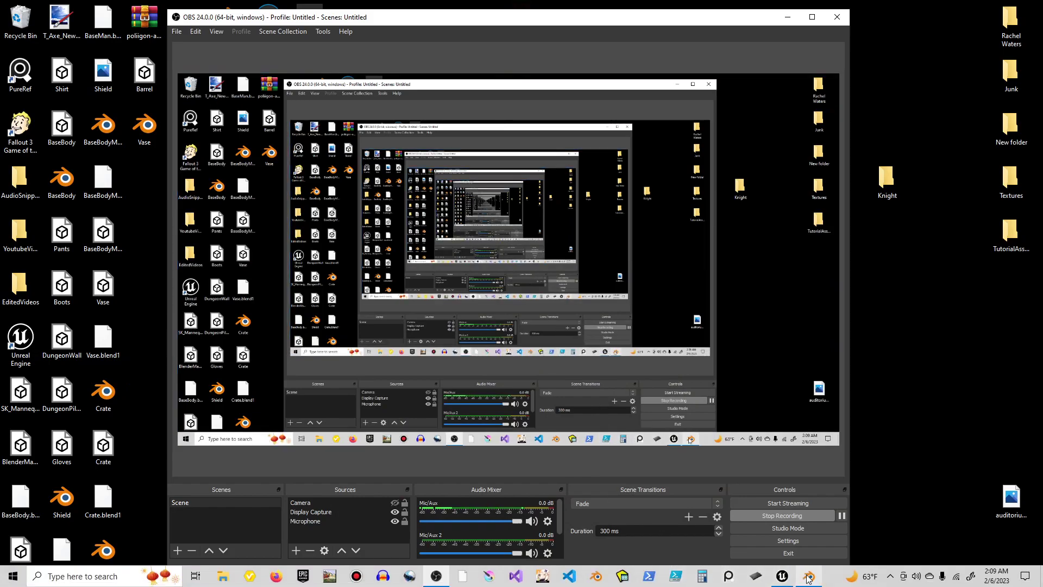
click(809, 577)
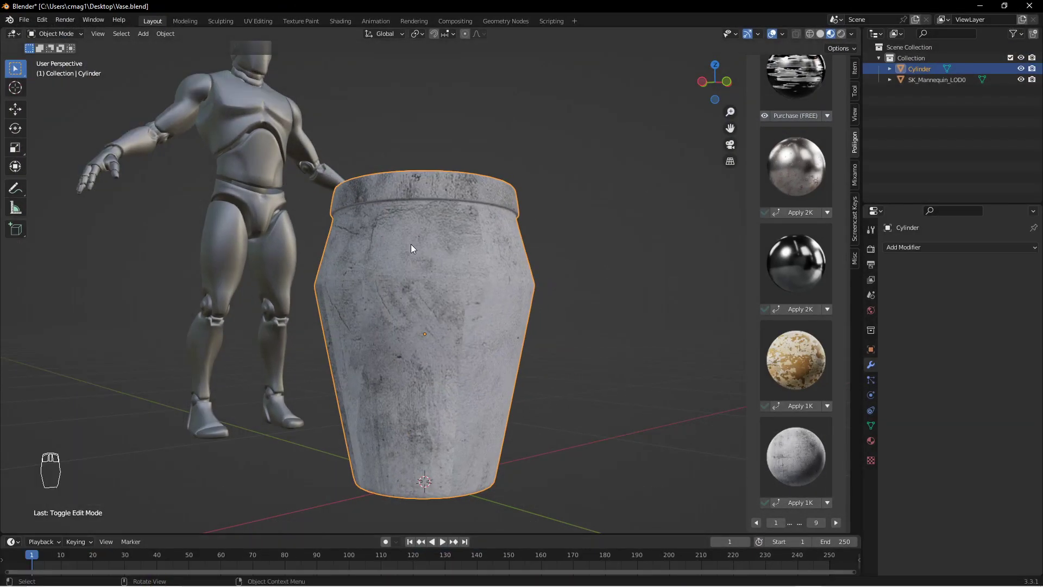
key(x)
click(442, 249)
middle_drag(496, 245, 465, 270)
key(shift+a)
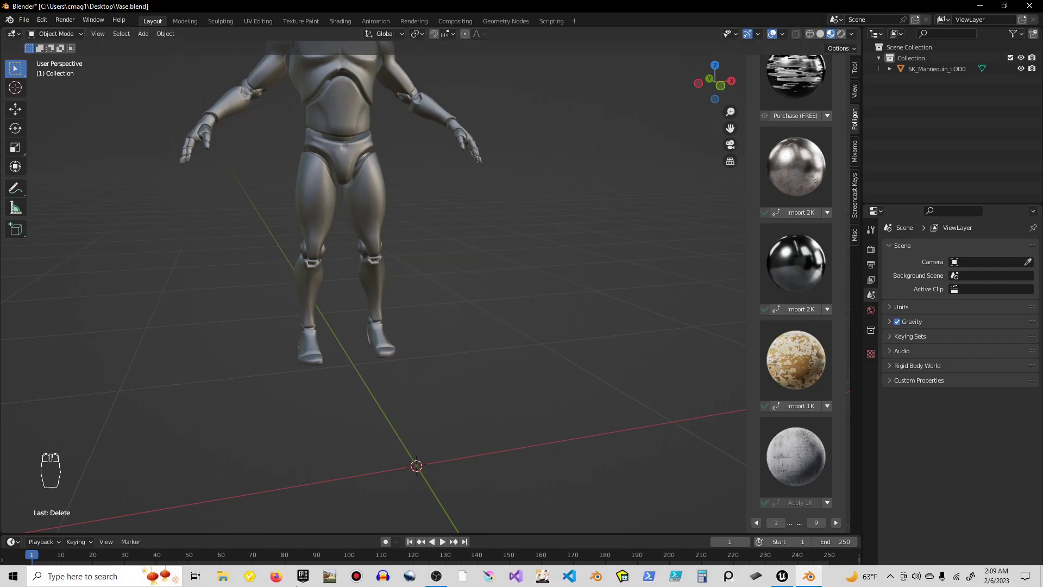
Switch to Firefox, open google.com and search for "medieval table".
click(276, 577)
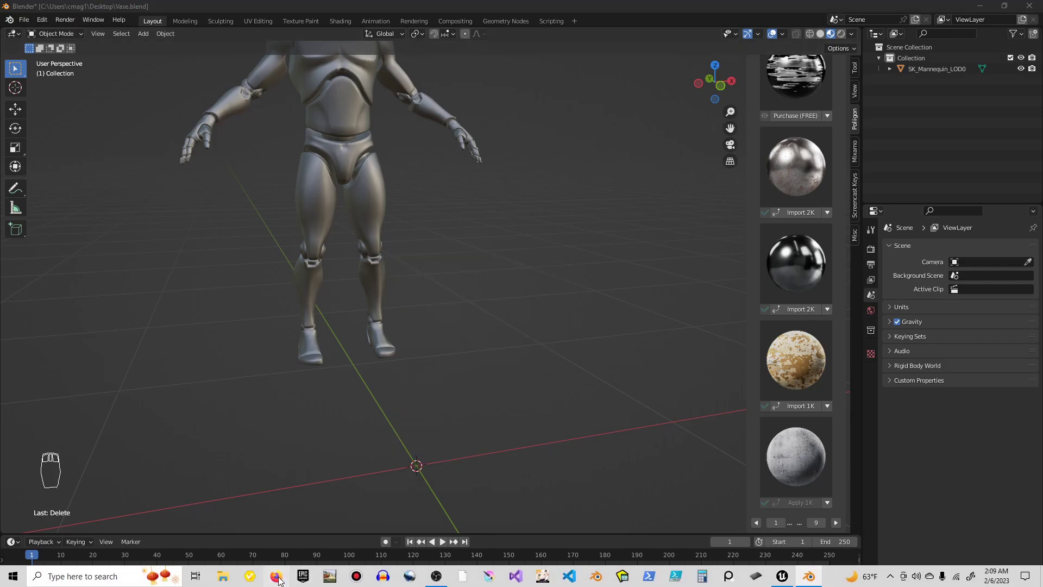
click(113, 12)
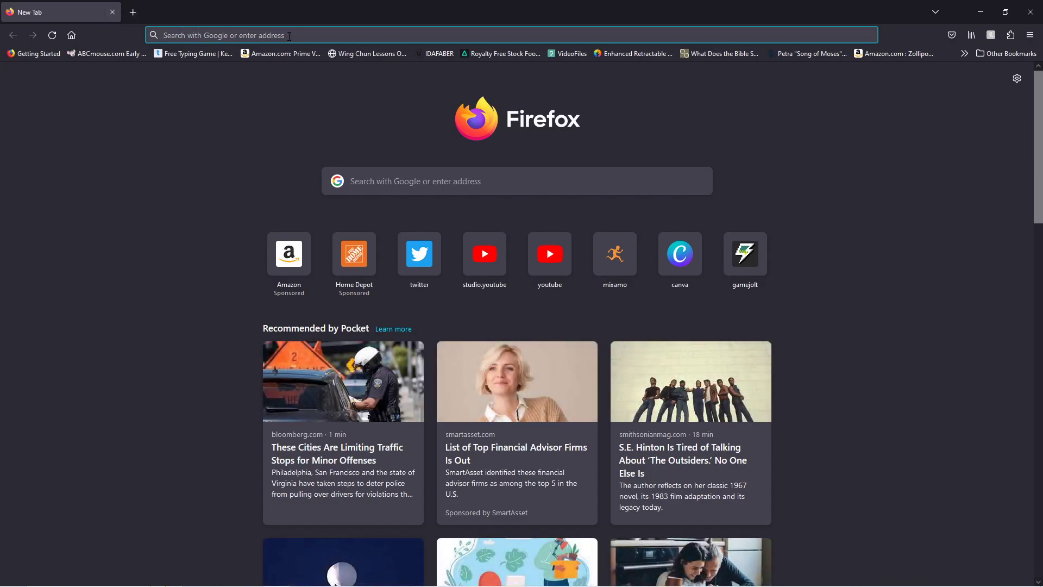
text(google.com/)
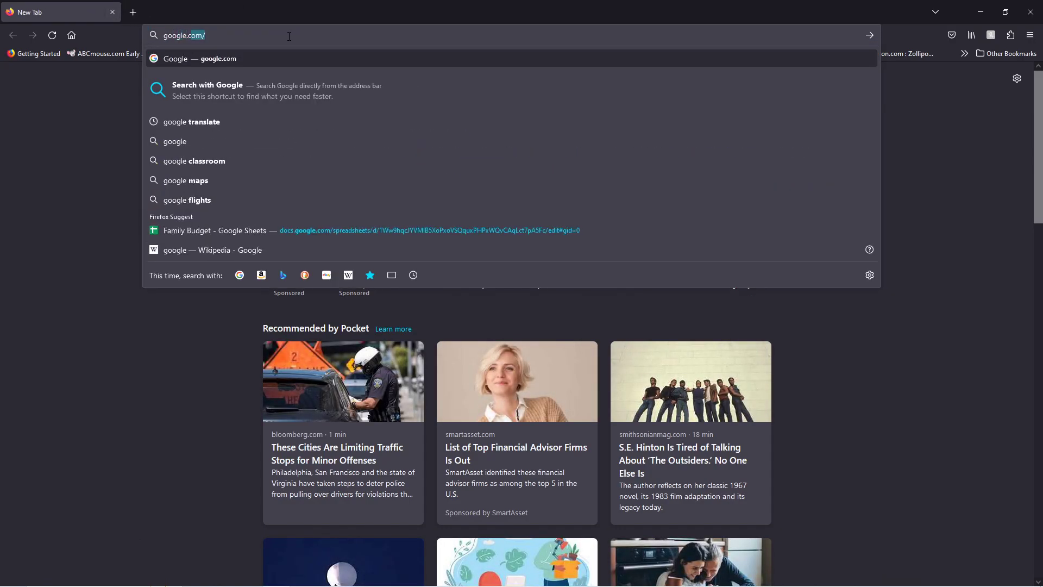
key(Return)
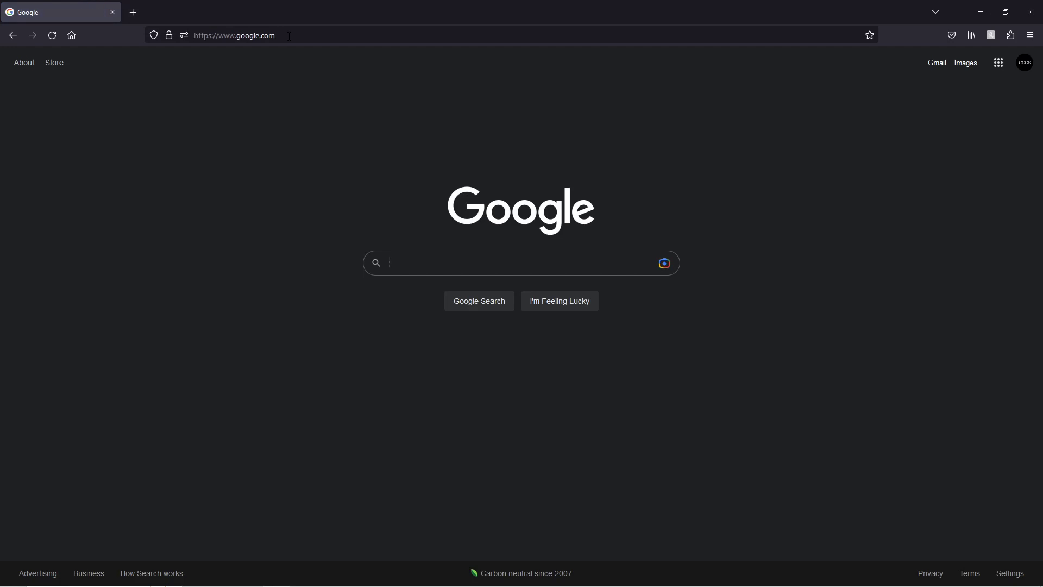
text(medi)
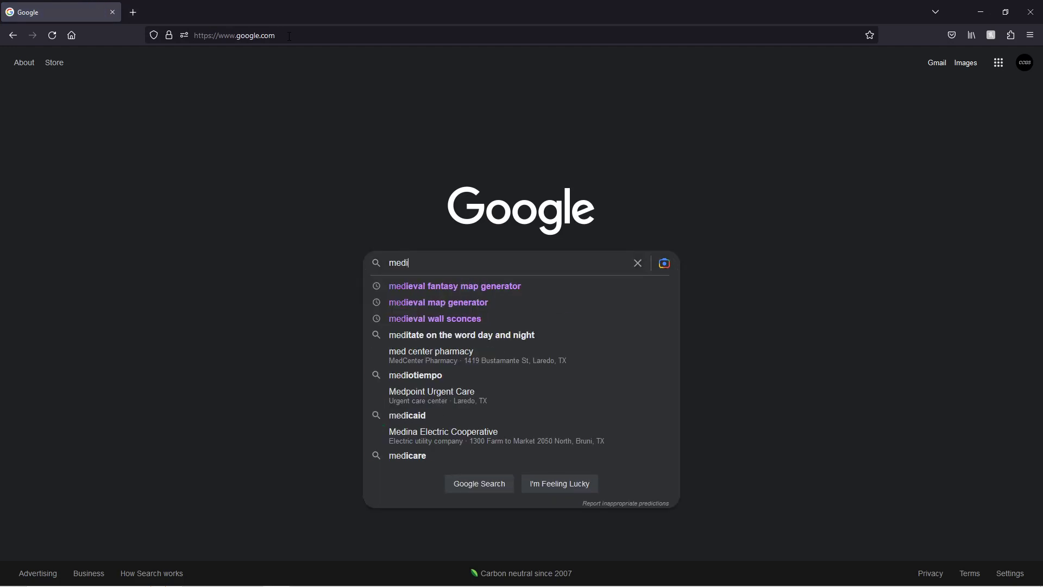
text(eval table)
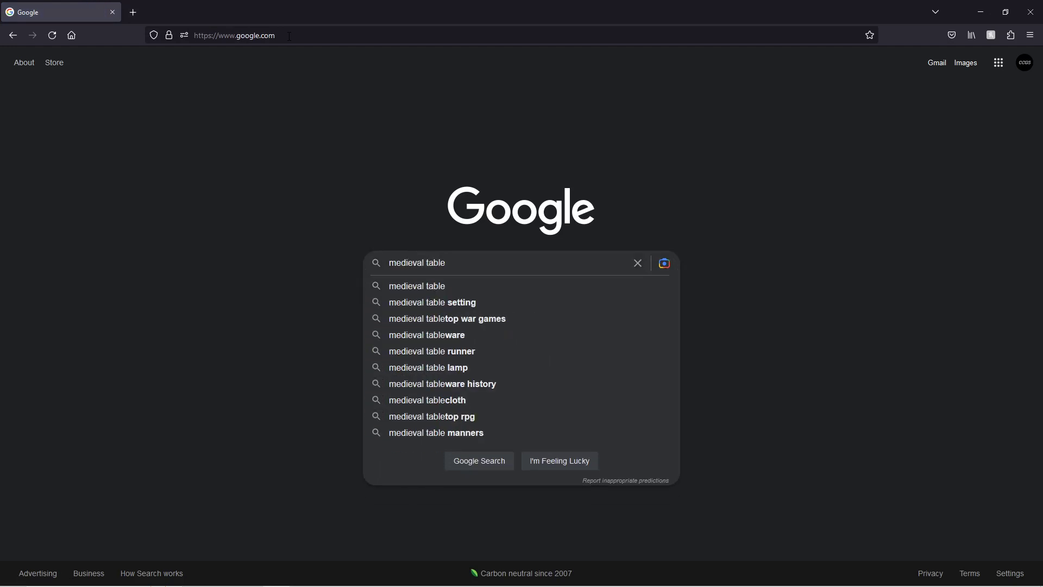
key(Return)
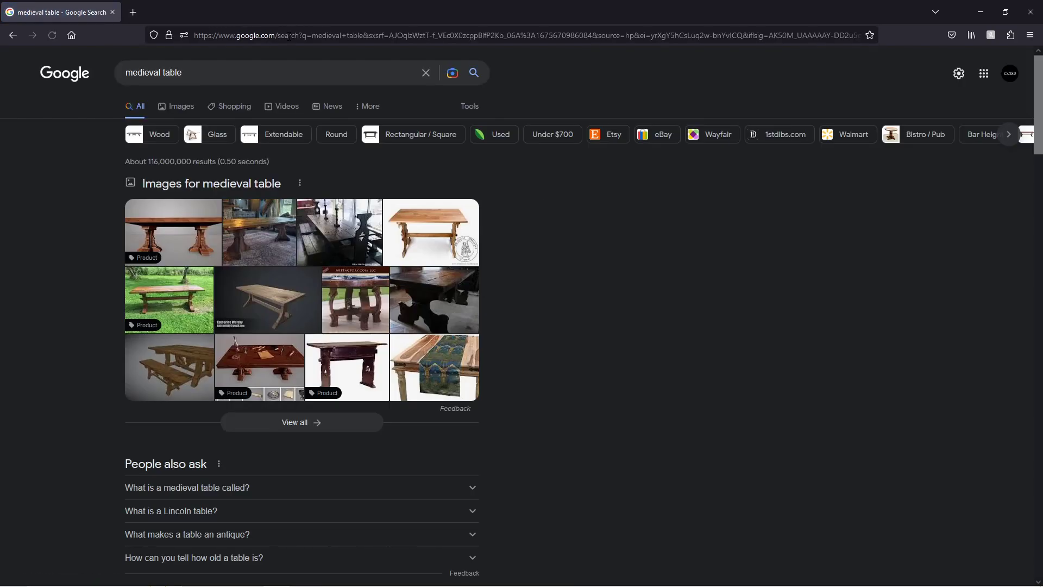
Examine the Medieval Market, Sketchfab and BlenderKit table images as modelling references, and return to Blender.
click(435, 226)
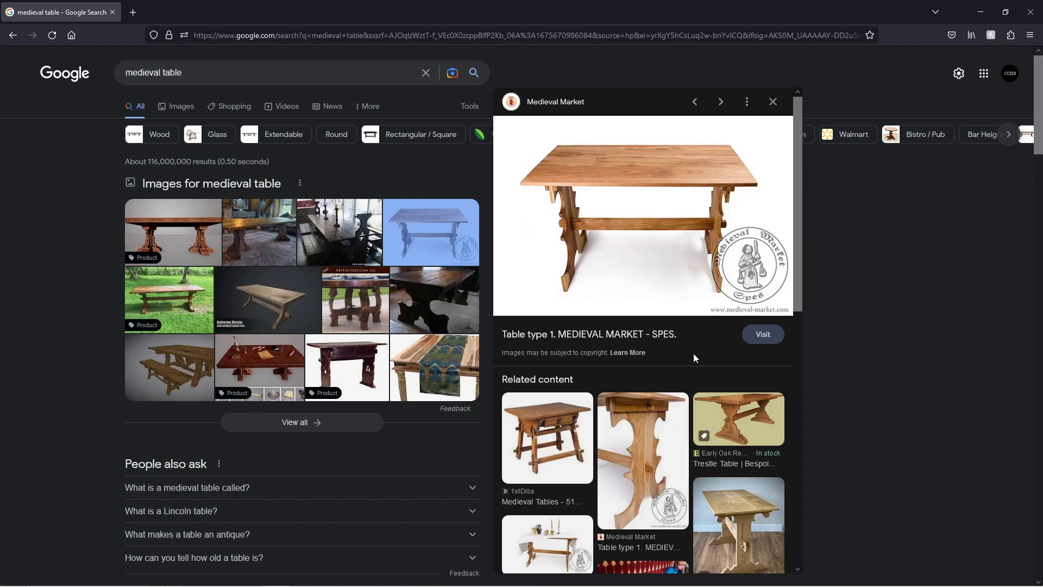
click(273, 303)
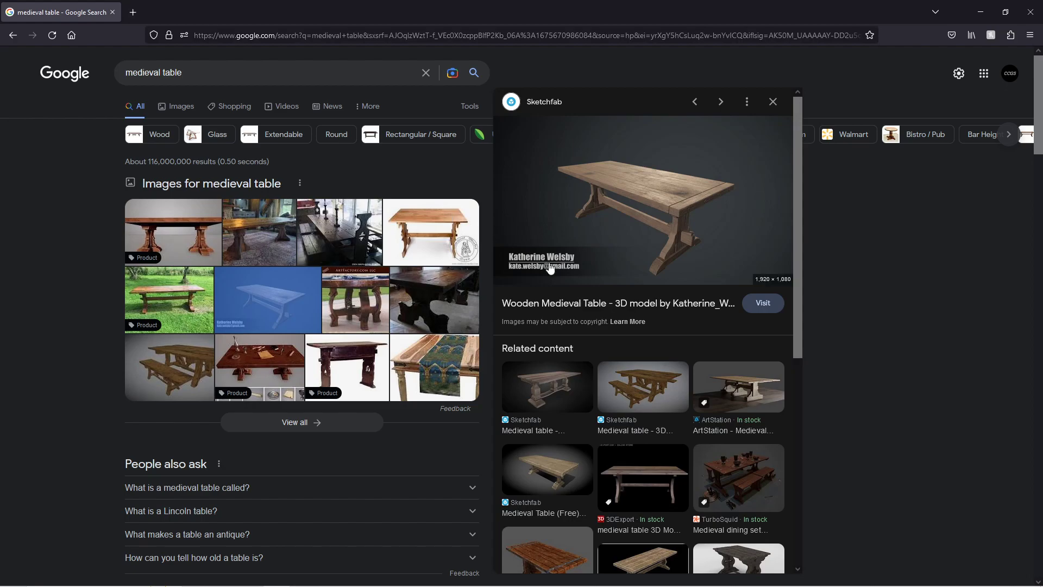
scroll(706, 418, down, 4)
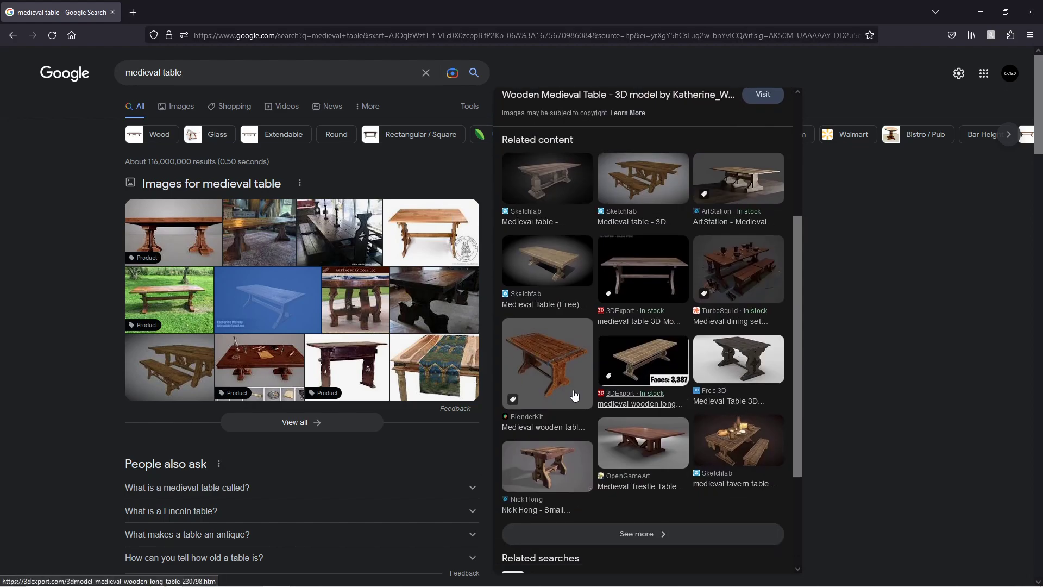
click(551, 366)
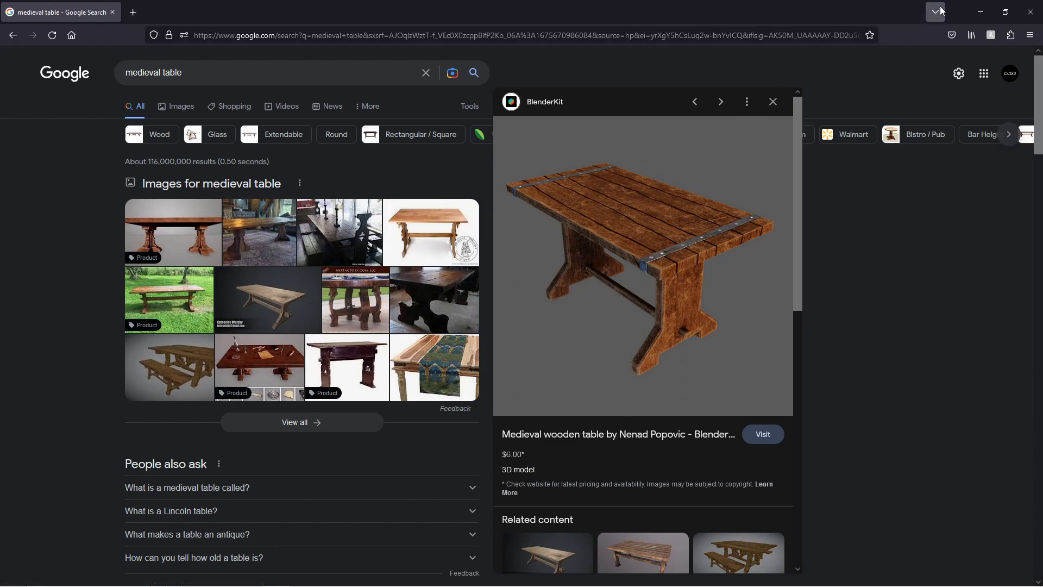
click(114, 12)
Add a 2 m cube at the origin and flatten it along Z to about 0.056 of its height.
key(shift+a)
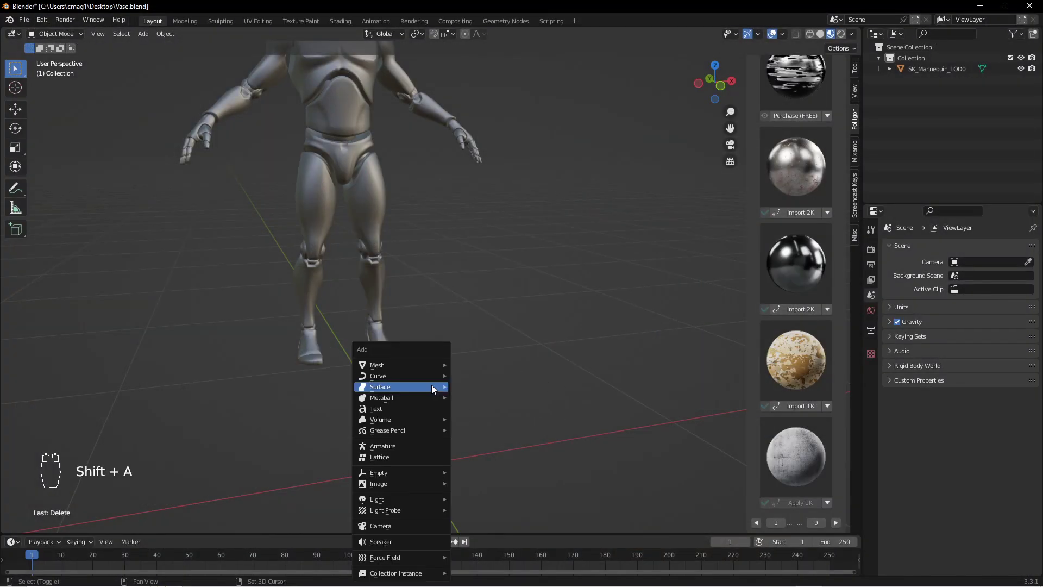
mouse_move(425, 366)
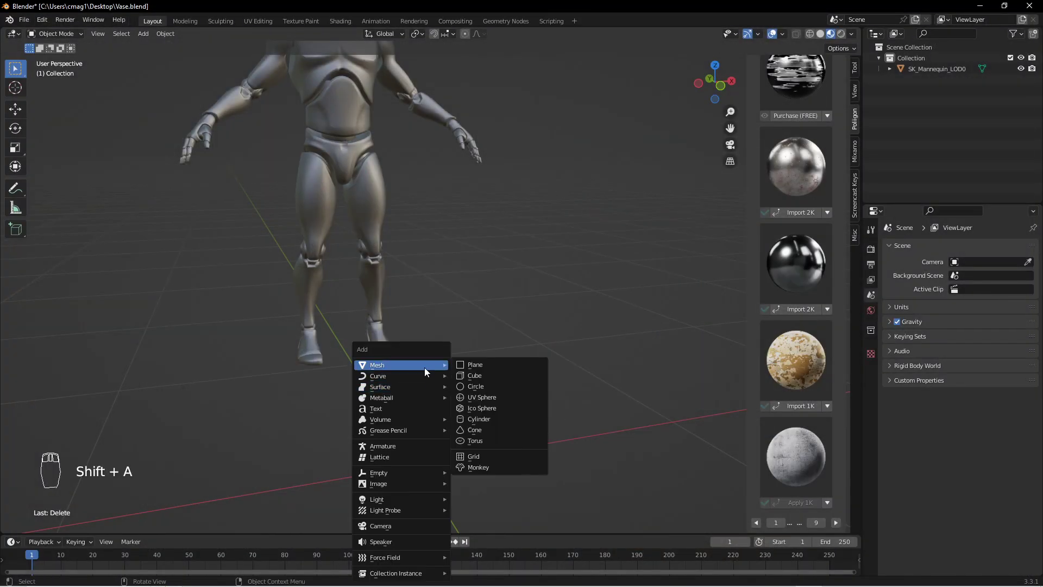
click(504, 373)
scroll(480, 410, down, 5)
middle_drag(557, 383, 602, 369)
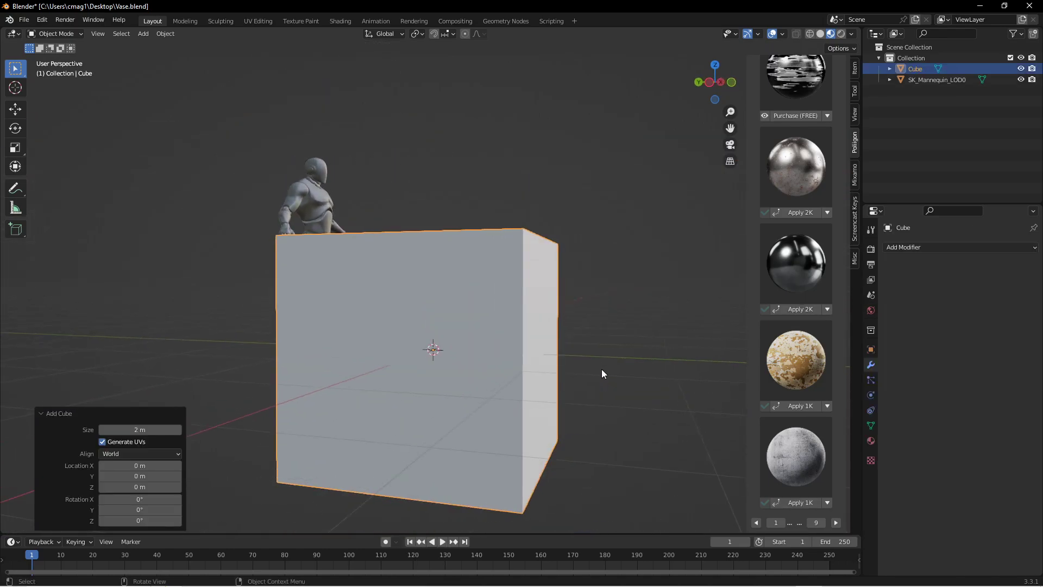
key(s)
key(z)
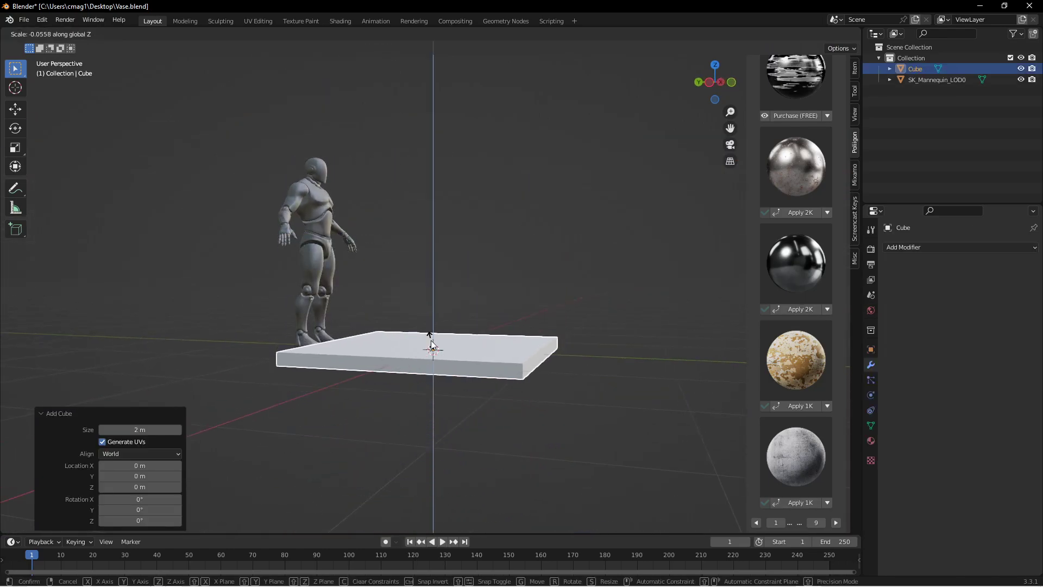
click(434, 351)
Shape the slab into a plank by scaling it to about 0.053 along X and 0.41 along Z.
middle_drag(550, 360, 599, 383)
key(s)
key(x)
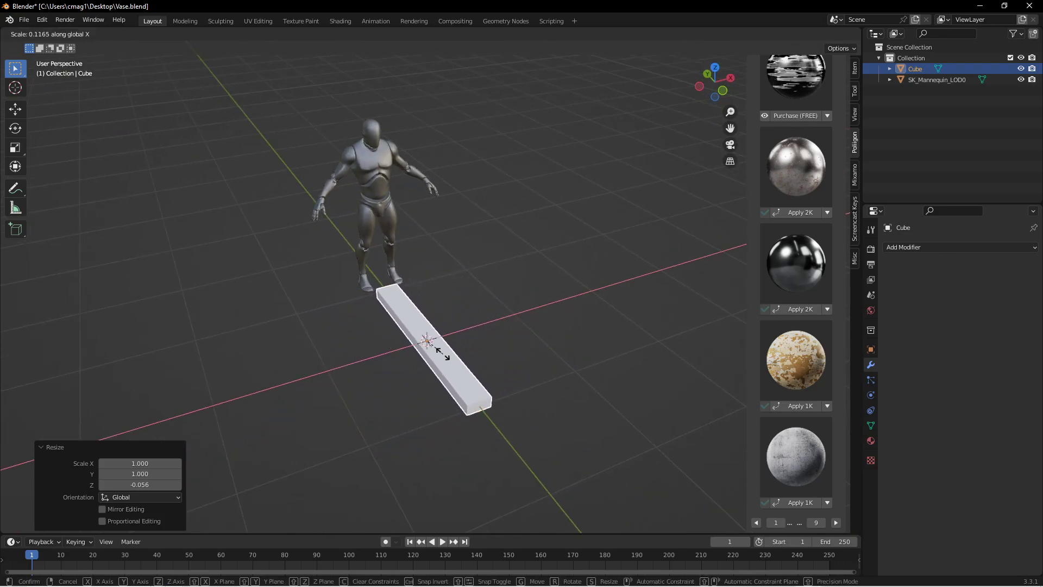
click(432, 347)
middle_drag(522, 369, 582, 326)
key(s)
key(z)
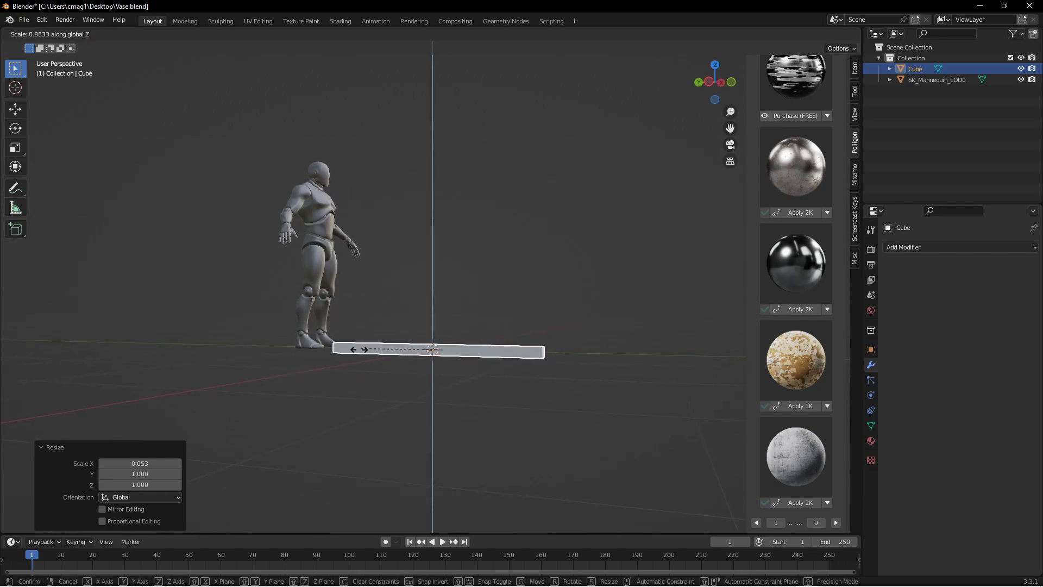
click(520, 350)
Raise the plank about 0.99 m along Z and shorten it along Y to about 0.914 of its length.
mouse_move(520, 350)
middle_down()
mouse_move(598, 348)
mouse_move(471, 373)
mouse_move(514, 363)
middle_up()
key(g)
key(z)
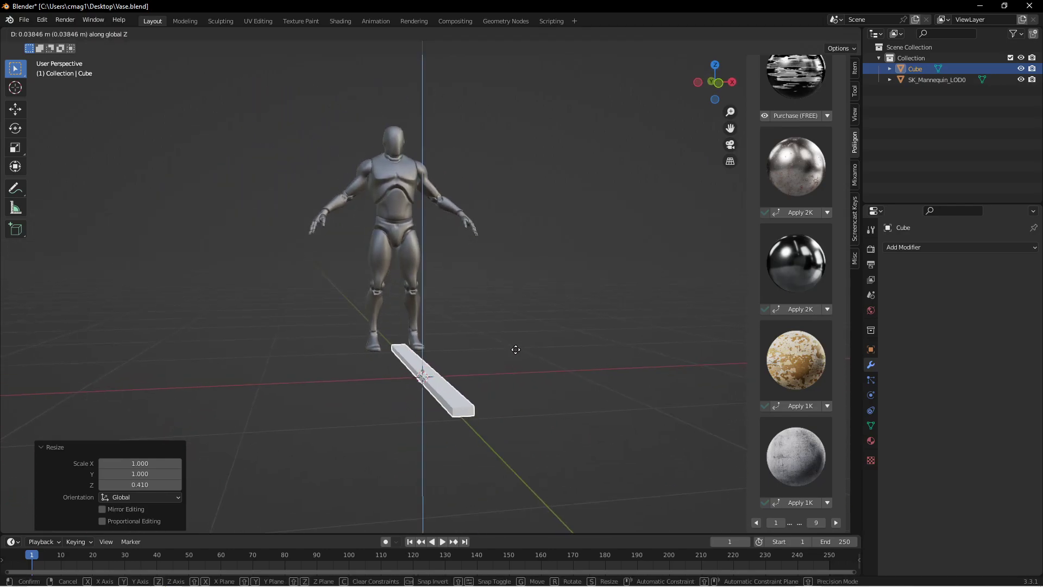
click(516, 218)
middle_drag(516, 219, 600, 294)
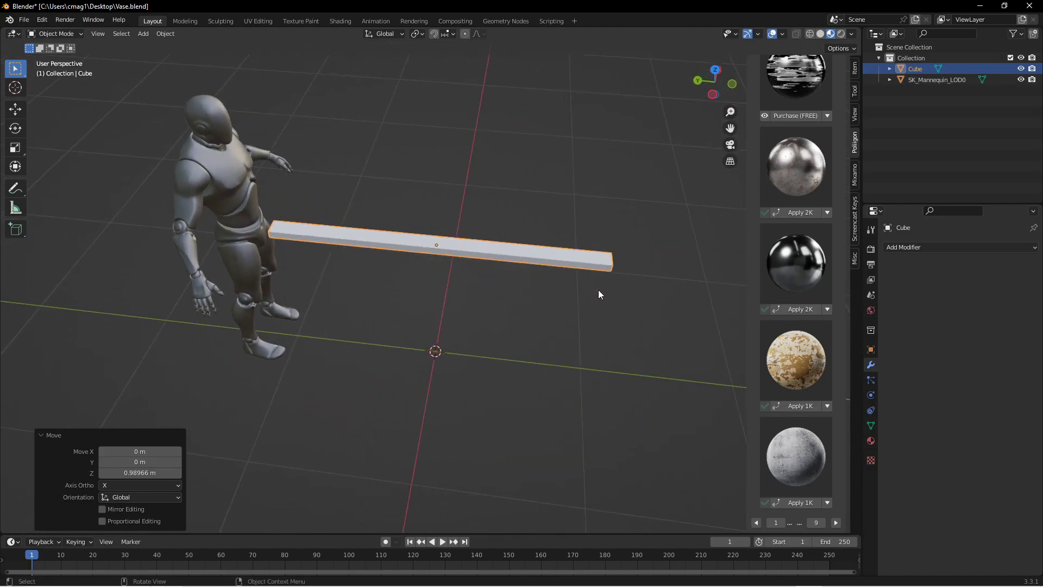
key(s)
key(y)
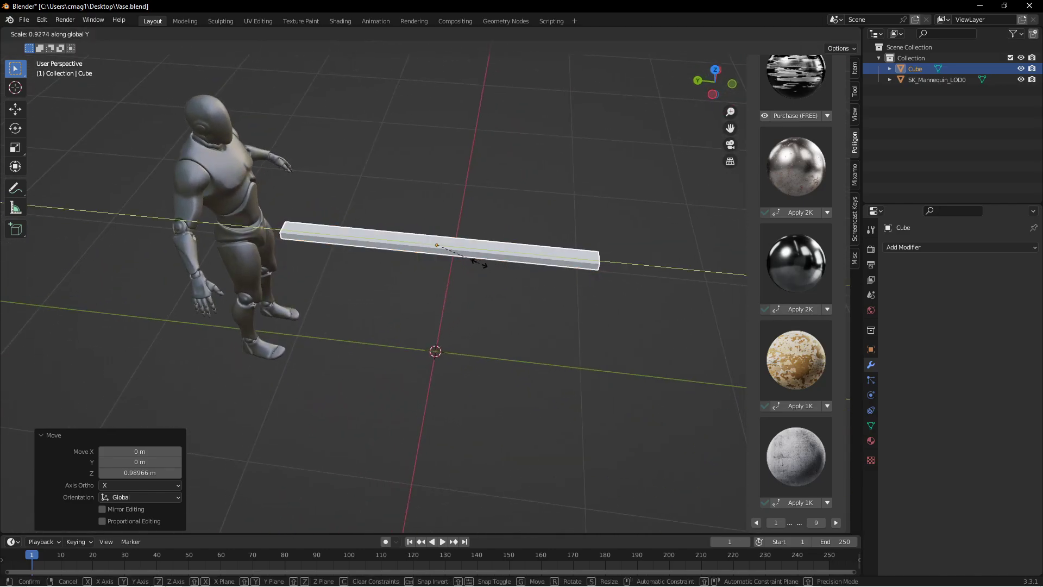
click(458, 255)
middle_drag(573, 276, 441, 240)
middle_drag(403, 201, 412, 246)
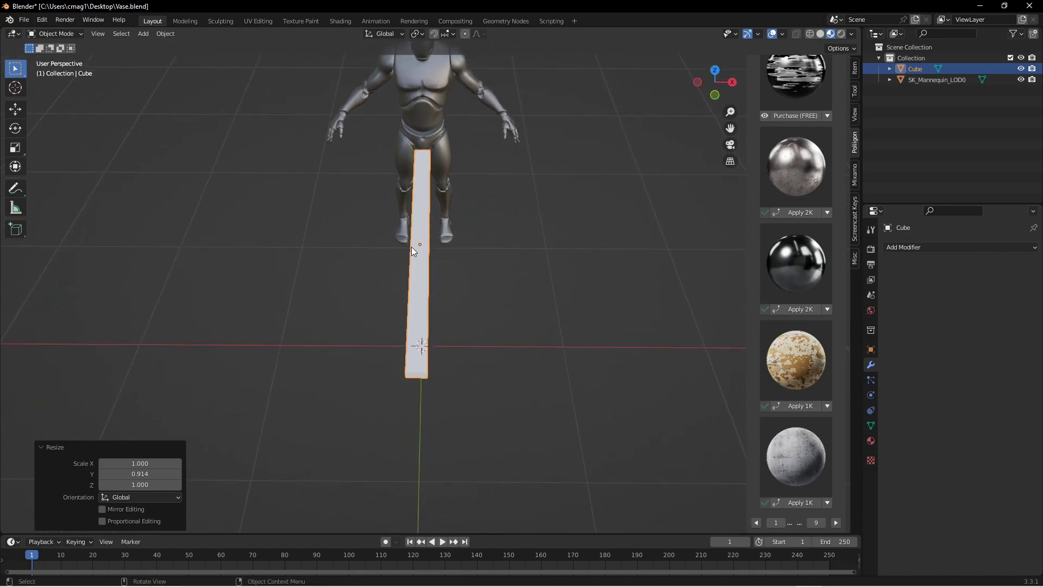
Apply the plank's scale and add an Array modifier with a relative X offset factor of 1.1.
key(ctrl+a)
click(450, 262)
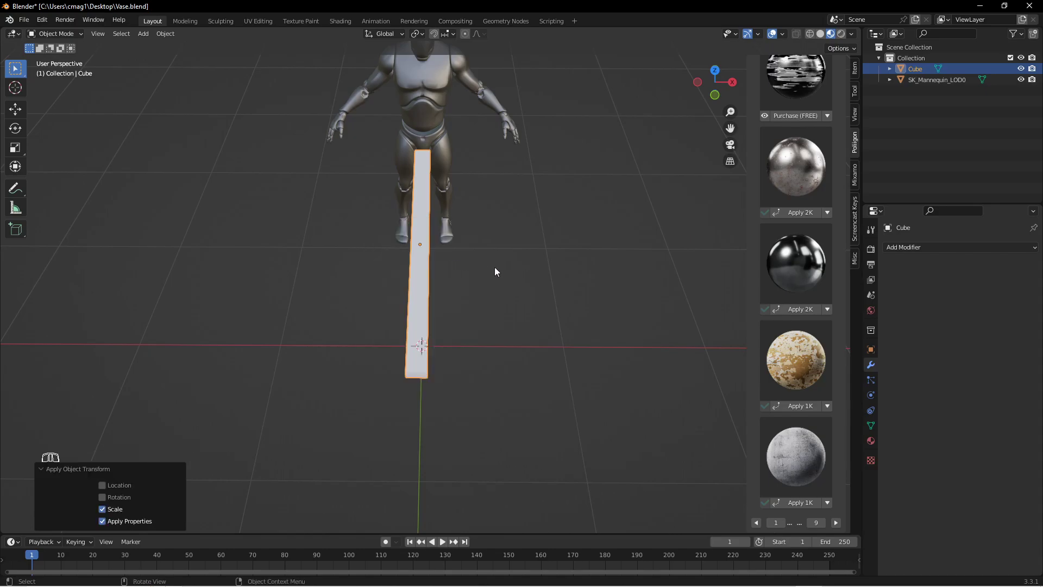
click(928, 248)
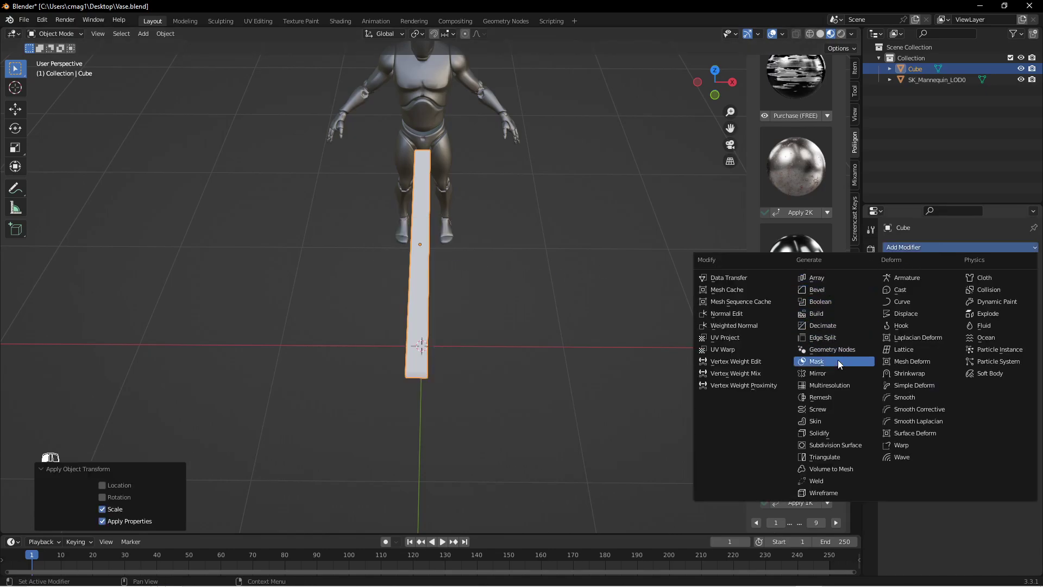
click(833, 279)
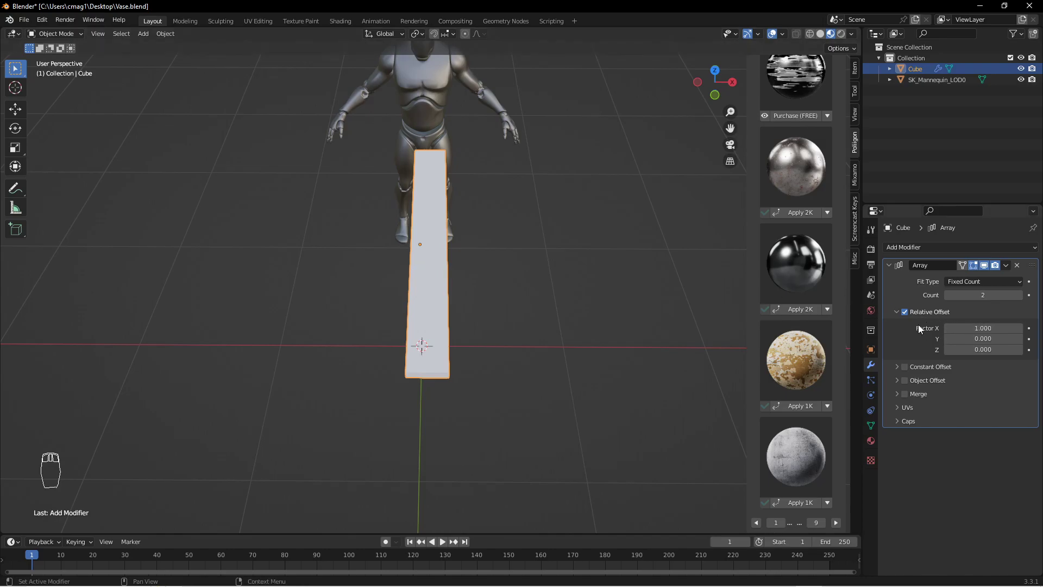
click(994, 328)
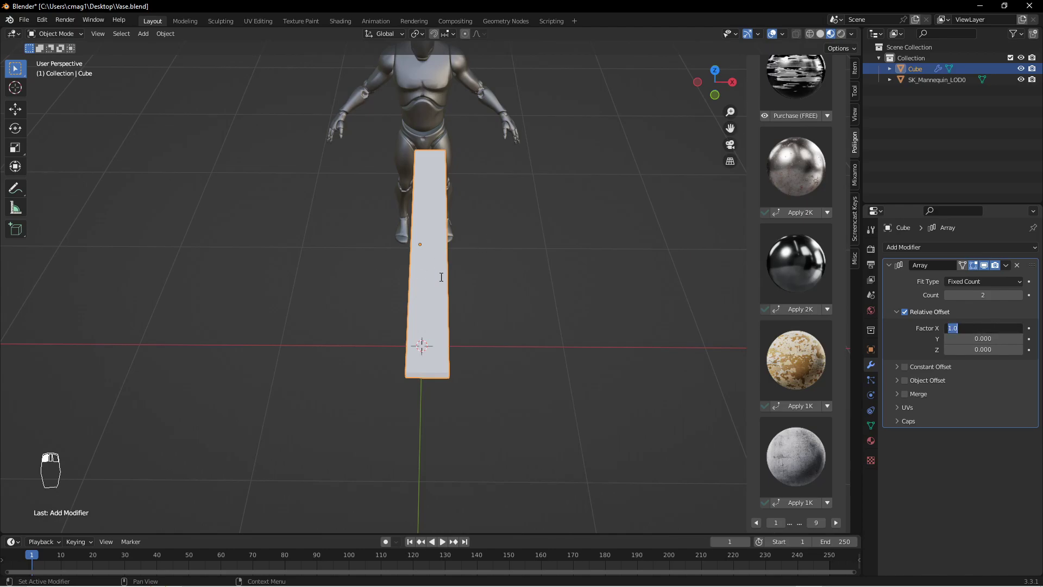
text(1.1)
key(Return)
scroll(444, 292, up, 3)
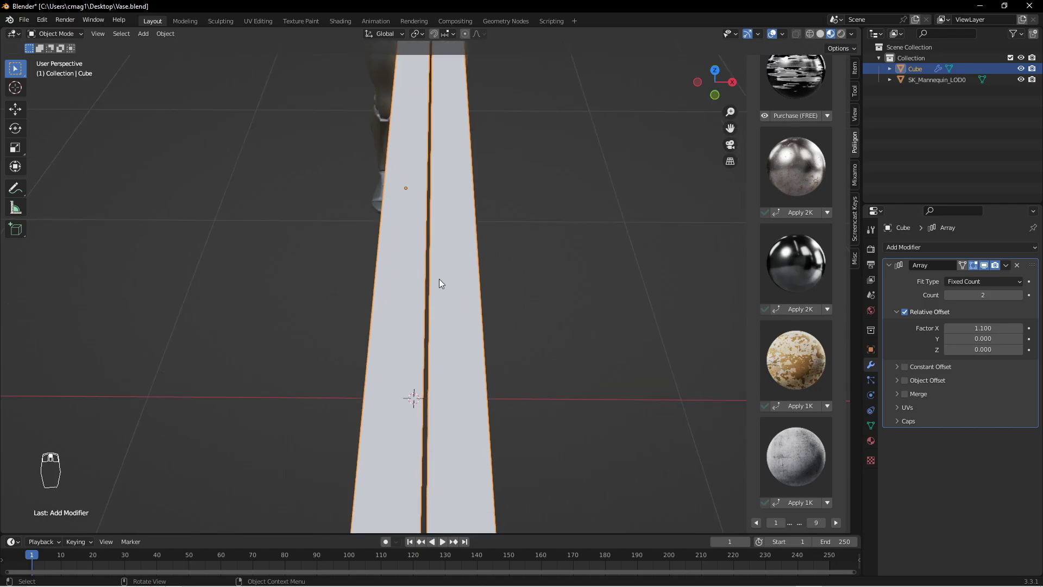
Increase the Array count to 10 planks to form the full width of the tabletop.
click(1020, 295)
click(1020, 295)
click(1020, 295)
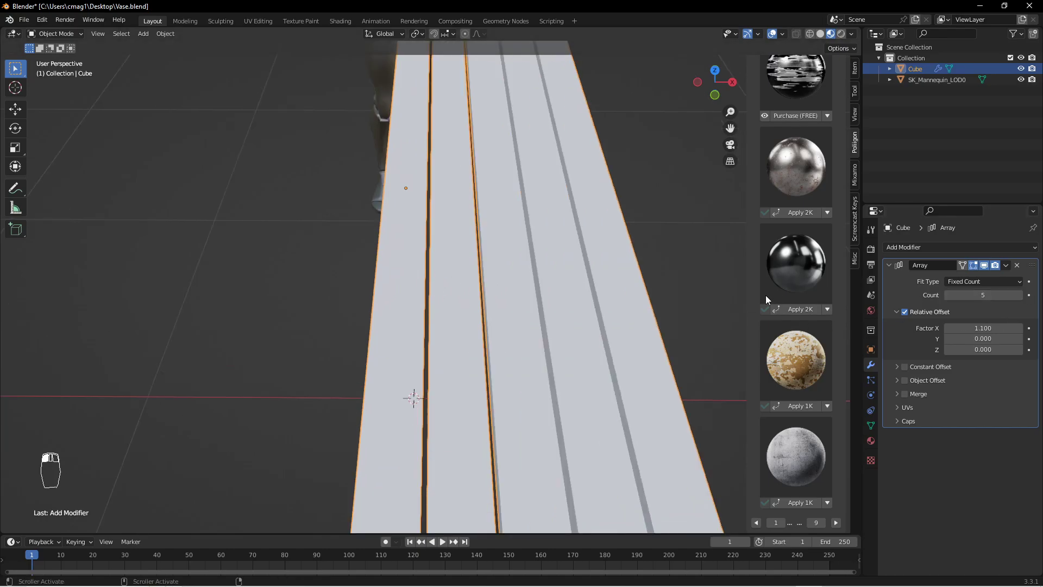
right_click(688, 262)
middle_drag(679, 164, 665, 123)
scroll(666, 124, down, 1)
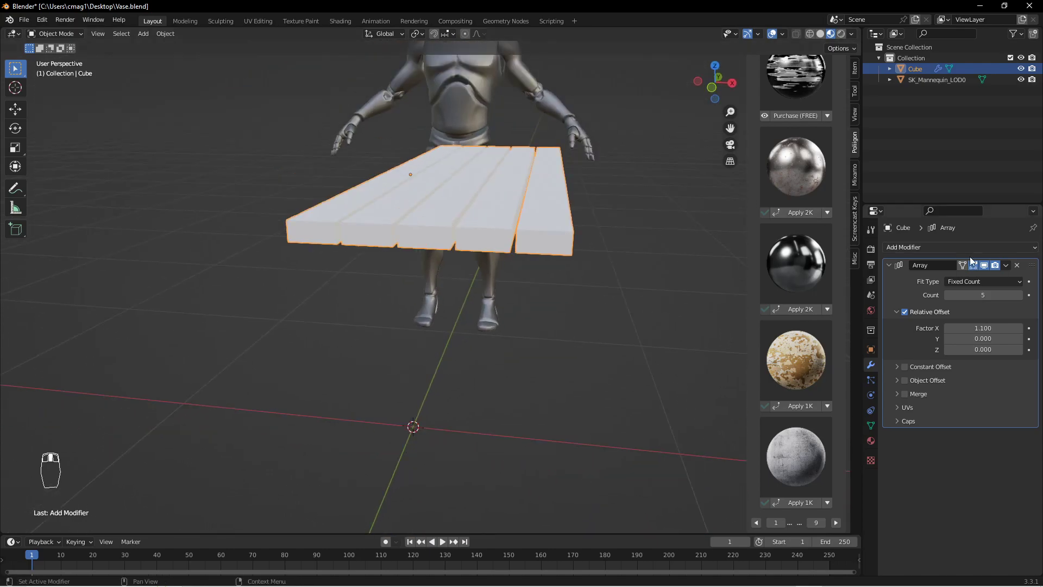
click(1020, 295)
click(1020, 295)
click(1021, 295)
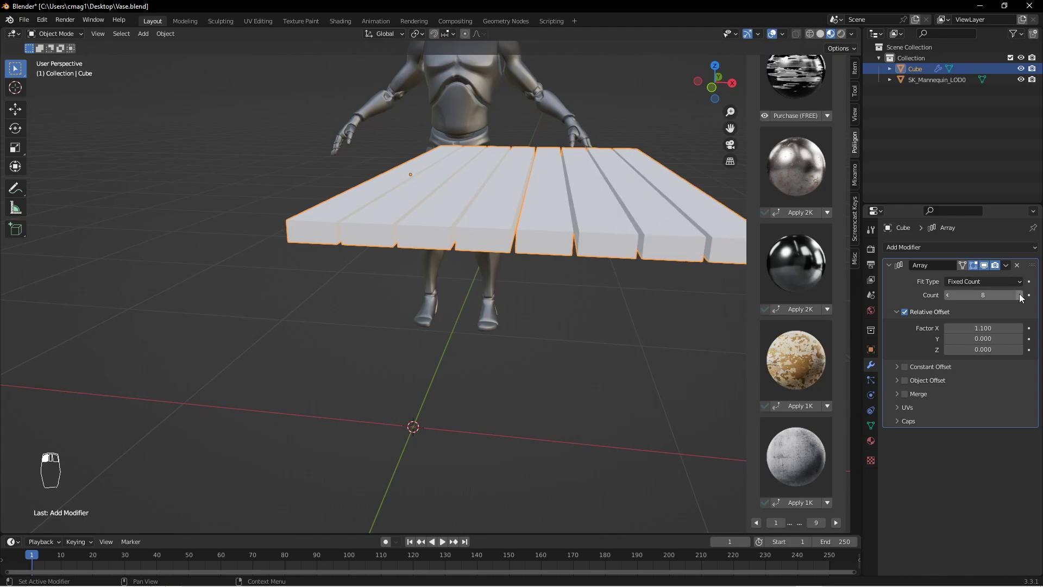
middle_drag(552, 230, 701, 297)
scroll(558, 245, down, 4)
click(1021, 295)
click(1020, 295)
mouse_move(625, 272)
middle_down()
mouse_move(464, 212)
mouse_move(496, 188)
mouse_move(584, 239)
mouse_move(518, 250)
mouse_move(543, 310)
mouse_move(560, 232)
mouse_move(638, 251)
mouse_move(633, 277)
mouse_move(538, 263)
mouse_move(641, 272)
middle_up()
Apply the Array modifier so all tabletop planks become real, editable geometry.
key(Tab)
key(Tab)
scroll(524, 249, up, 3)
click(1007, 265)
click(966, 277)
key(Tab)
middle_drag(560, 288, 579, 247)
key(Tab)
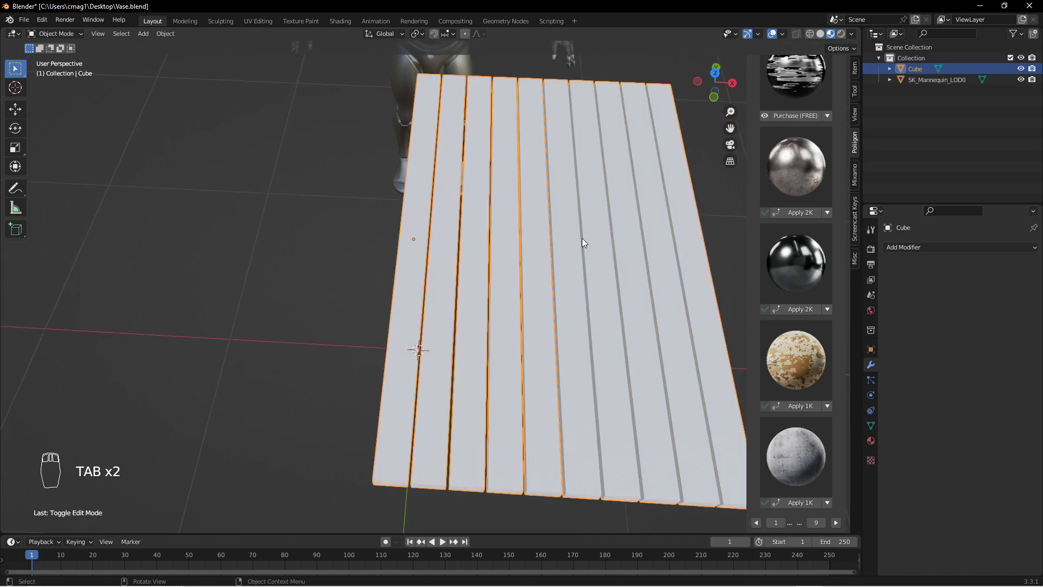
key(ctrl+r)
key(Tab)
key(ctrl+r)
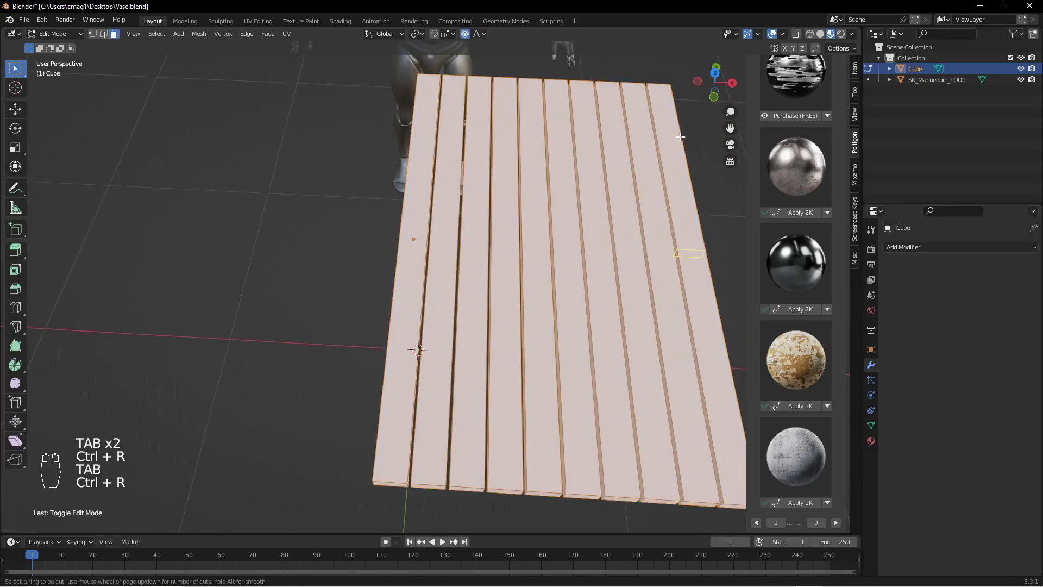
right_click(678, 150)
Add a cube as a new object and scale it down uniformly to about 0.083.
scroll(635, 283, down, 3)
middle_drag(569, 326, 553, 273)
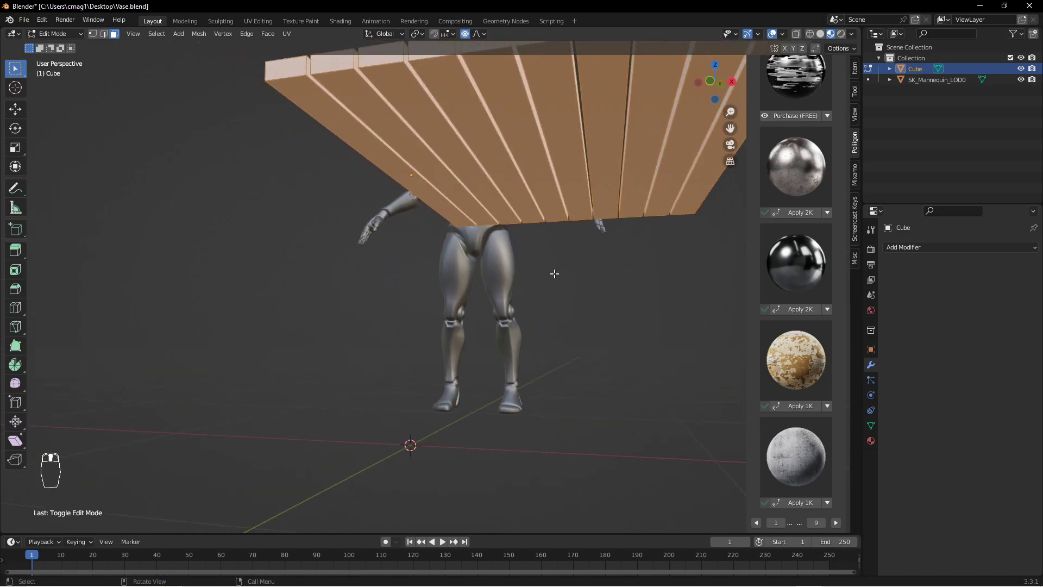
key(Tab)
key(shift+a)
mouse_move(520, 257)
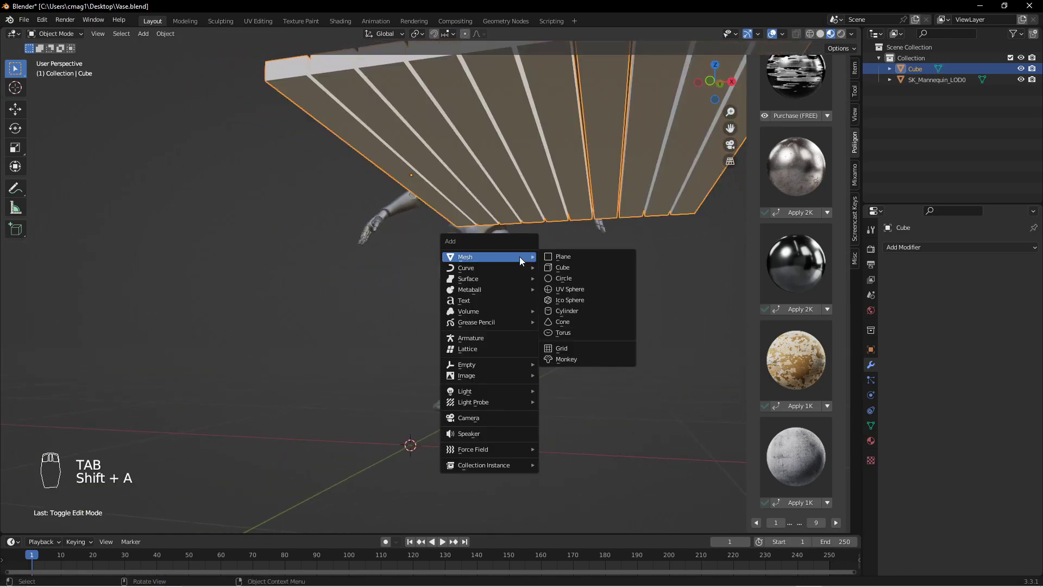
click(569, 266)
key(s)
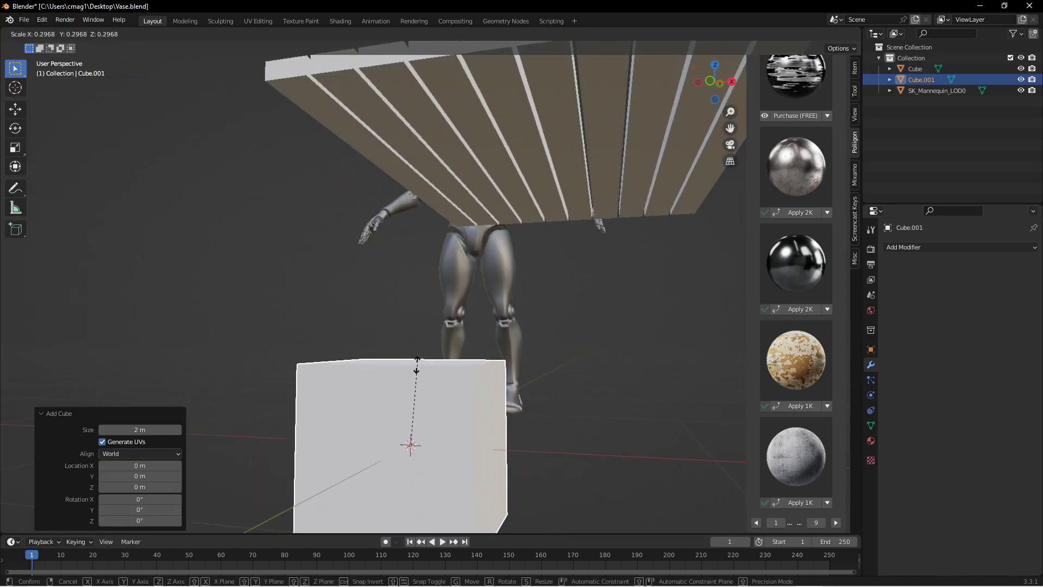
click(396, 428)
Raise the cube about 0.88 m along Z beneath the planks and widen it by about 7.695 in X and Y only.
key(g)
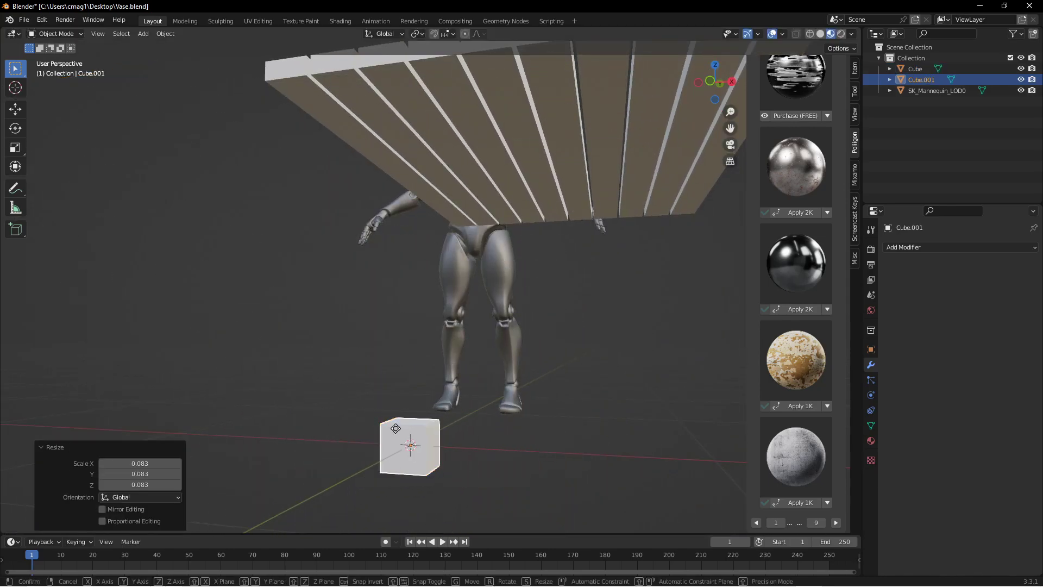
key(z)
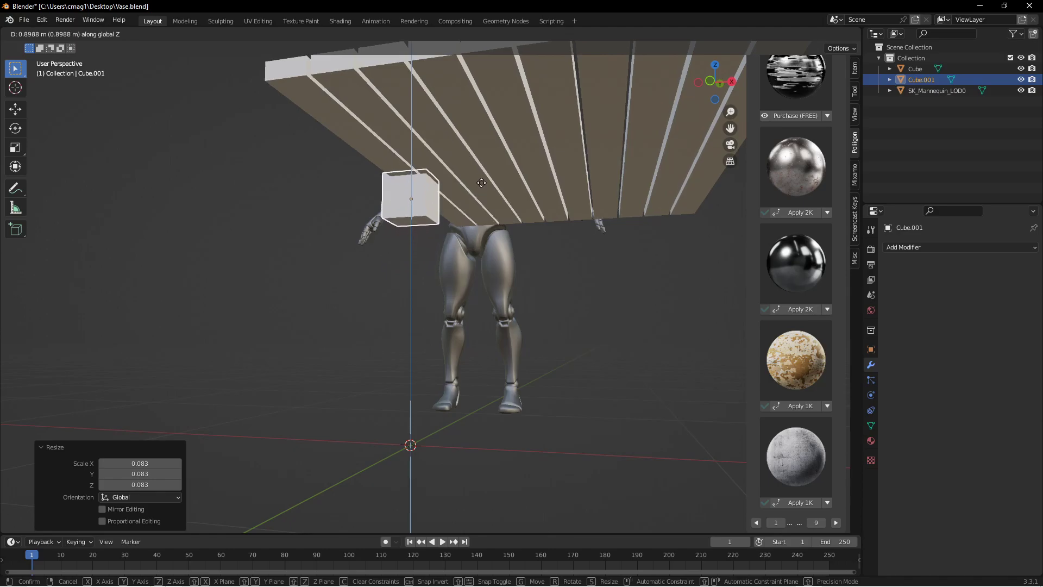
click(482, 185)
middle_drag(484, 211, 528, 234)
key(s)
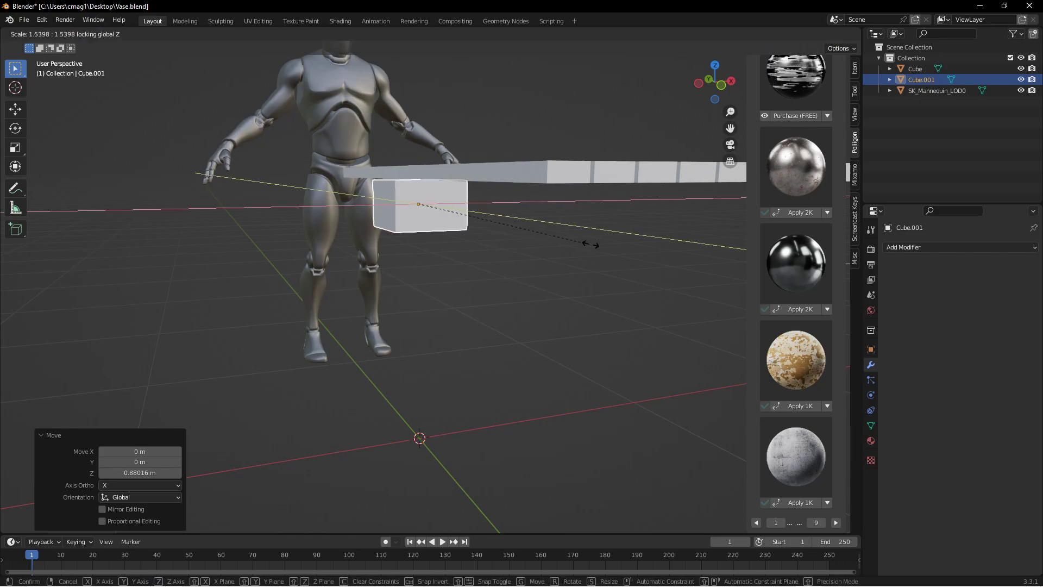
key(shift+z)
click(418, 351)
Move the slab about 0.517 m along X under the tabletop and narrow it along X to about 0.814.
middle_drag(453, 282, 447, 319)
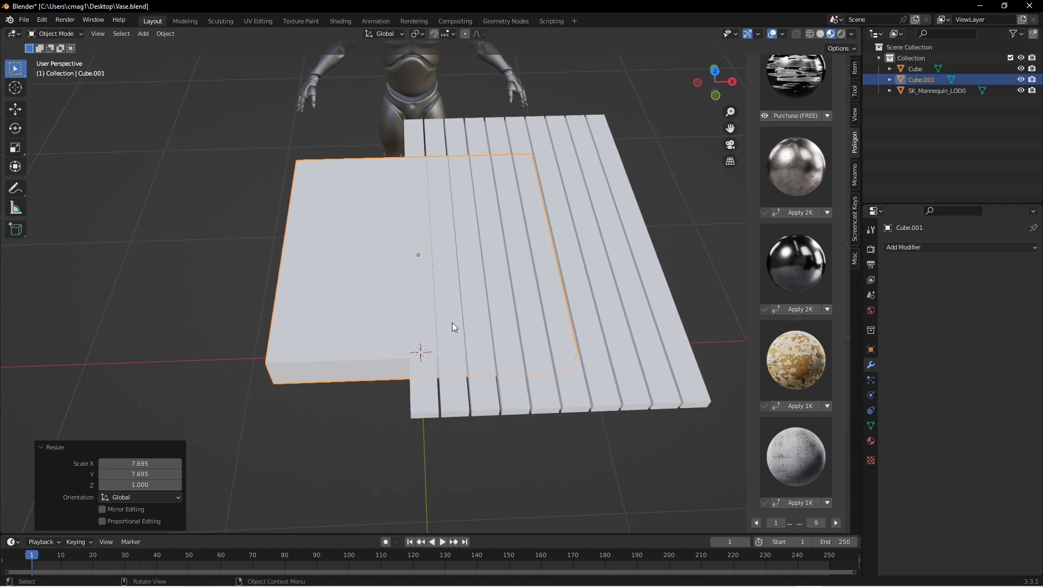
key(g)
key(x)
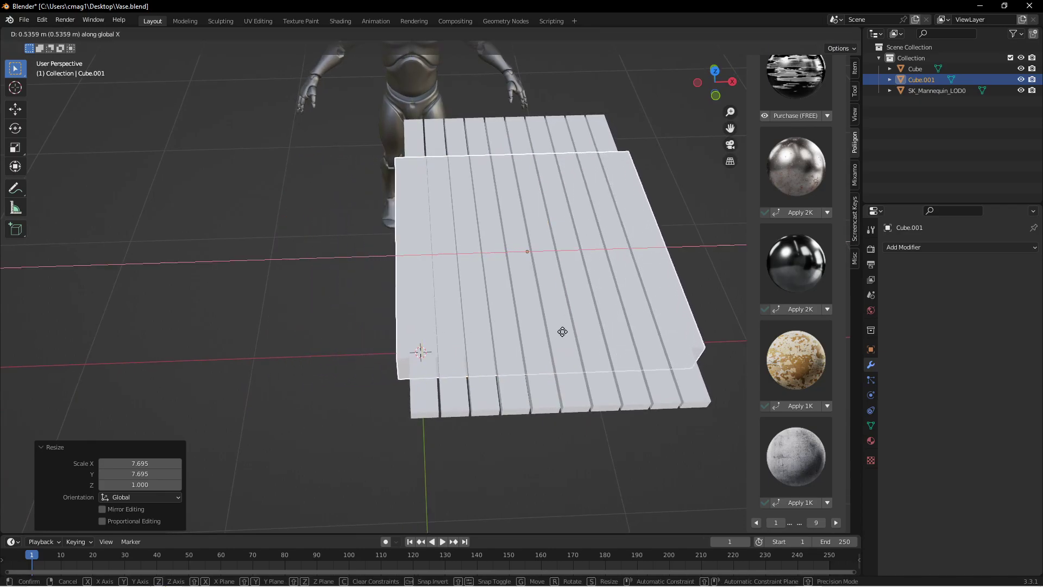
click(558, 334)
key(s)
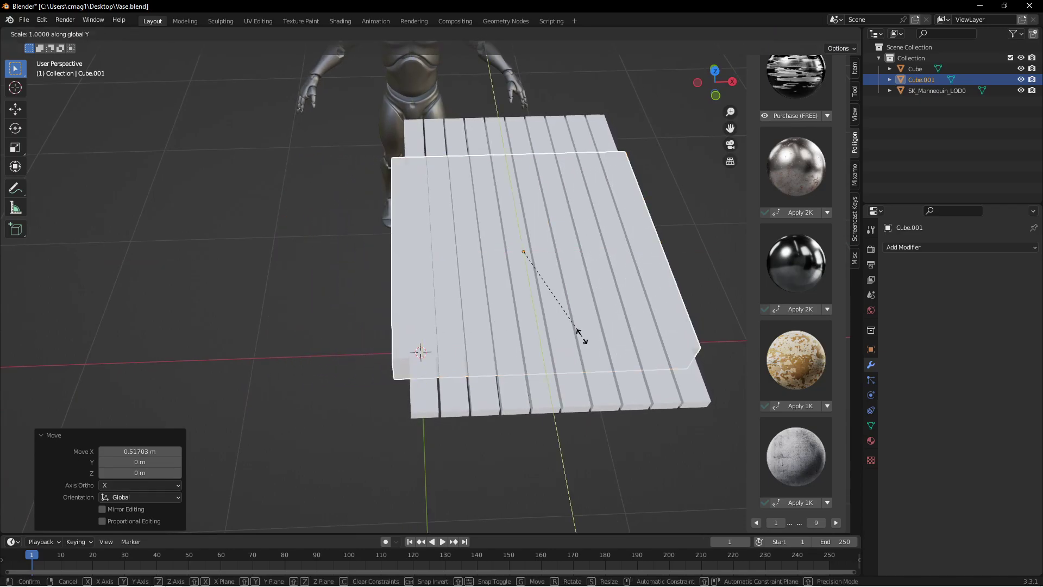
key(x)
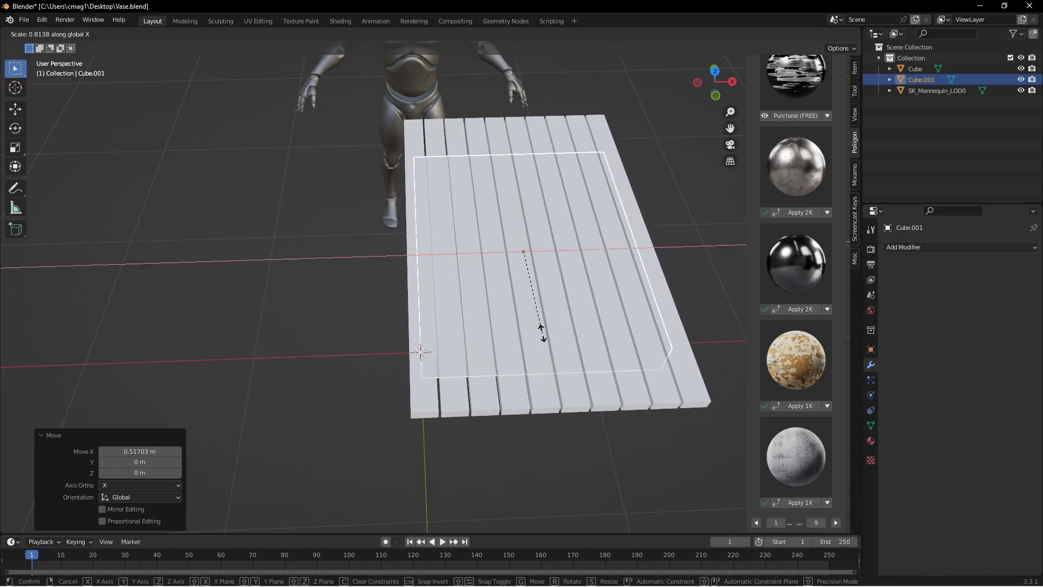
click(554, 333)
Flatten the support slab along Z to about 0.306 of its thickness.
middle_drag(554, 333, 520, 246)
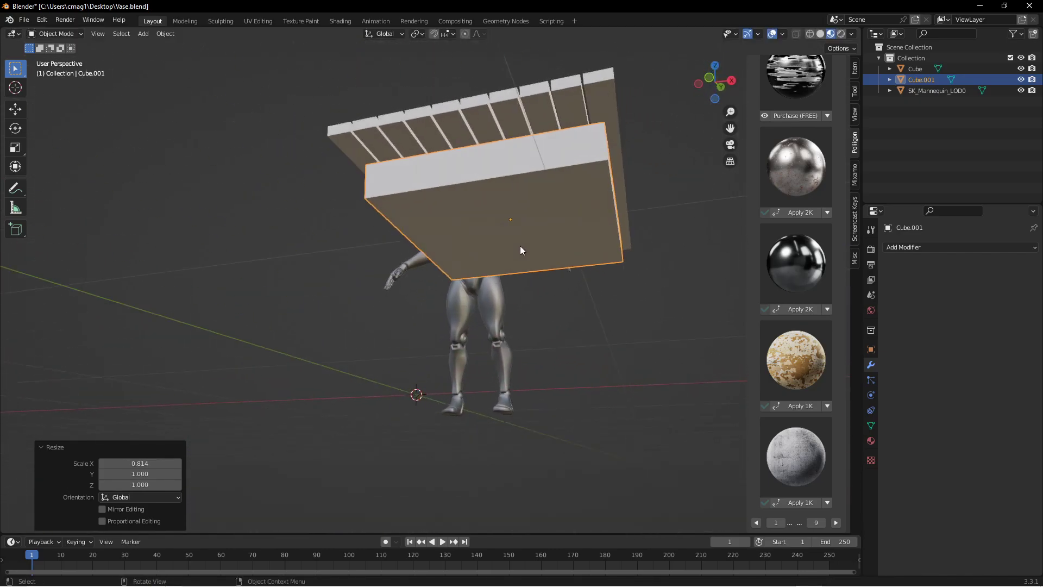
key(s)
key(z)
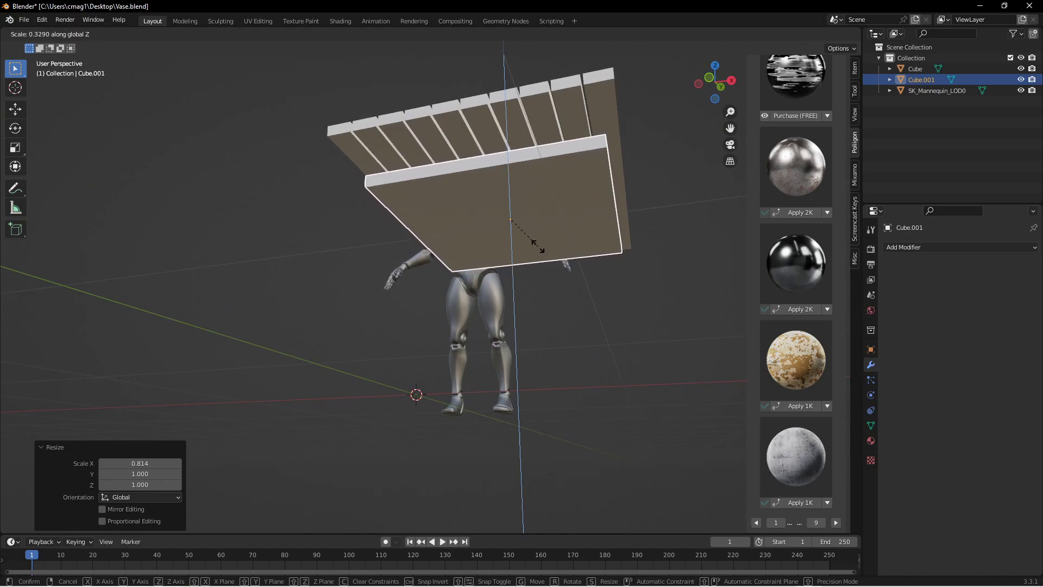
click(471, 240)
Raise the slab about 0.062 m along Z against the planks and lengthen it along Y by about 1.33.
middle_drag(471, 240, 522, 261)
key(g)
key(z)
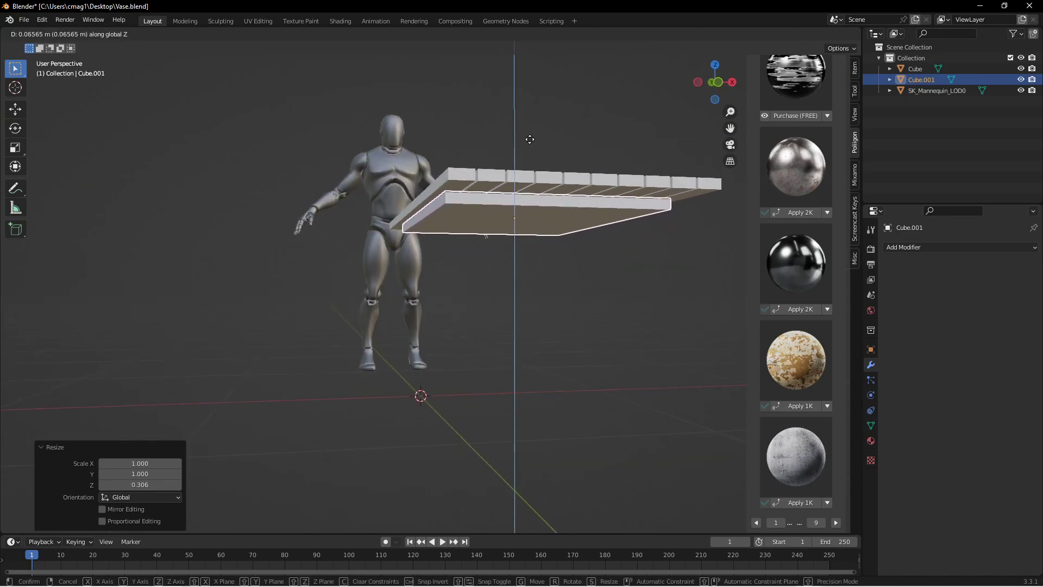
click(530, 148)
middle_drag(530, 148, 493, 204)
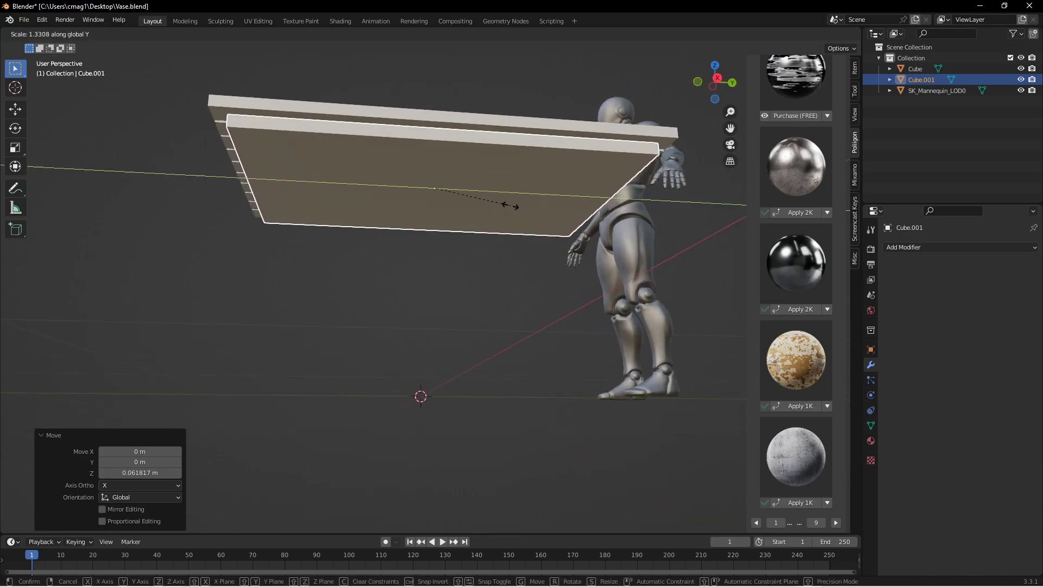
click(502, 199)
Inset the slab's underside face by about 0.1675 m.
middle_drag(384, 193, 498, 196)
key(Tab)
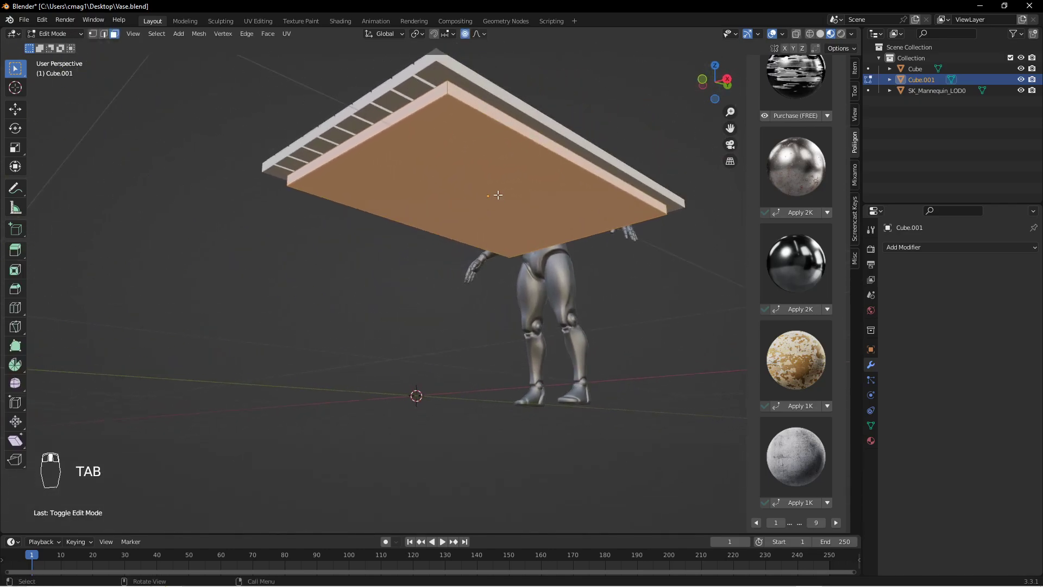
click(493, 182)
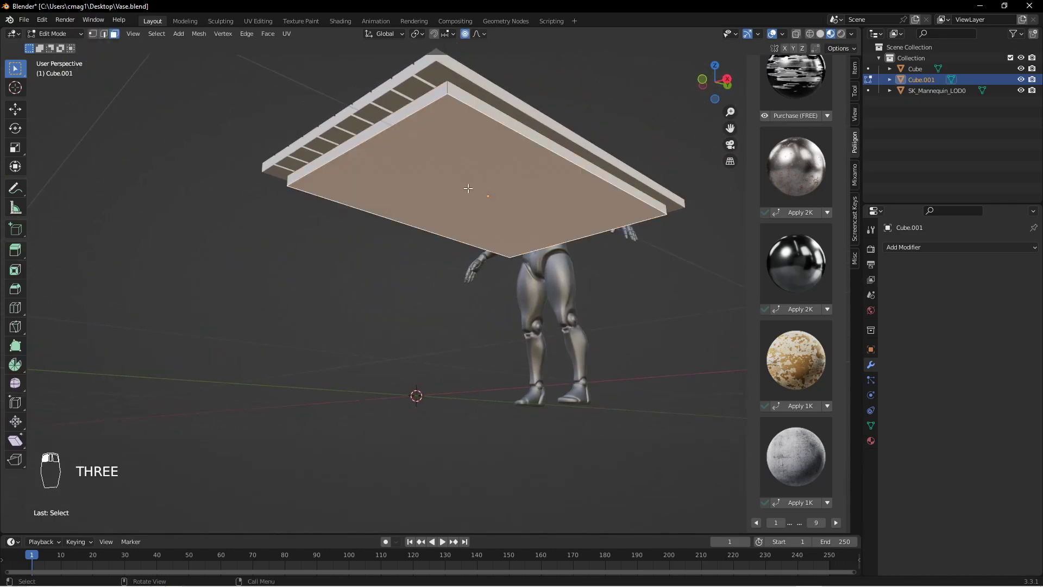
middle_drag(637, 238, 624, 249)
key(i)
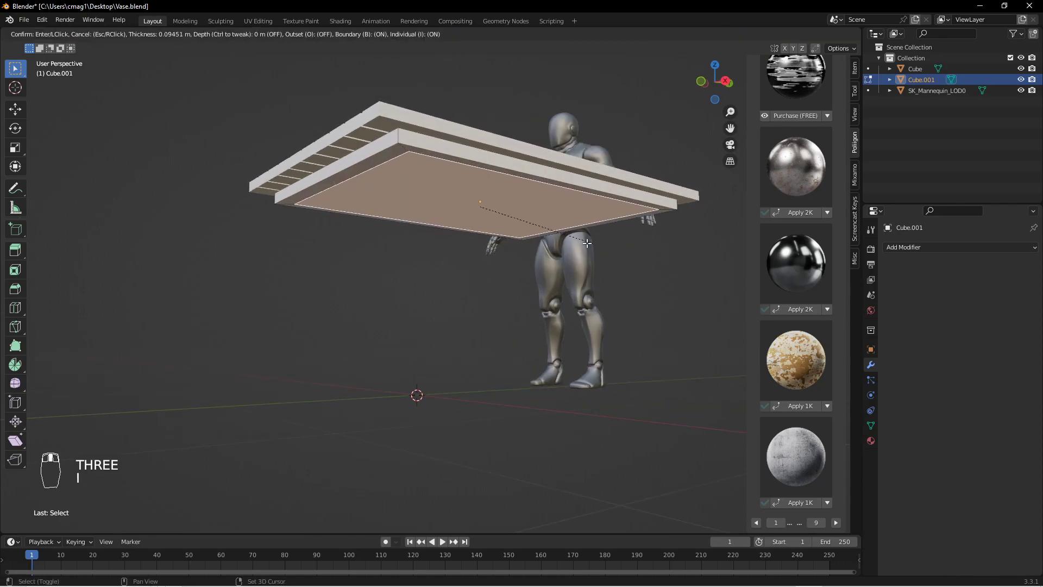
click(503, 231)
Turn off proportional editing and lower the inset underside face about 0.05 m along Z.
middle_drag(503, 231, 481, 235)
key(g)
key(z)
key(Escape)
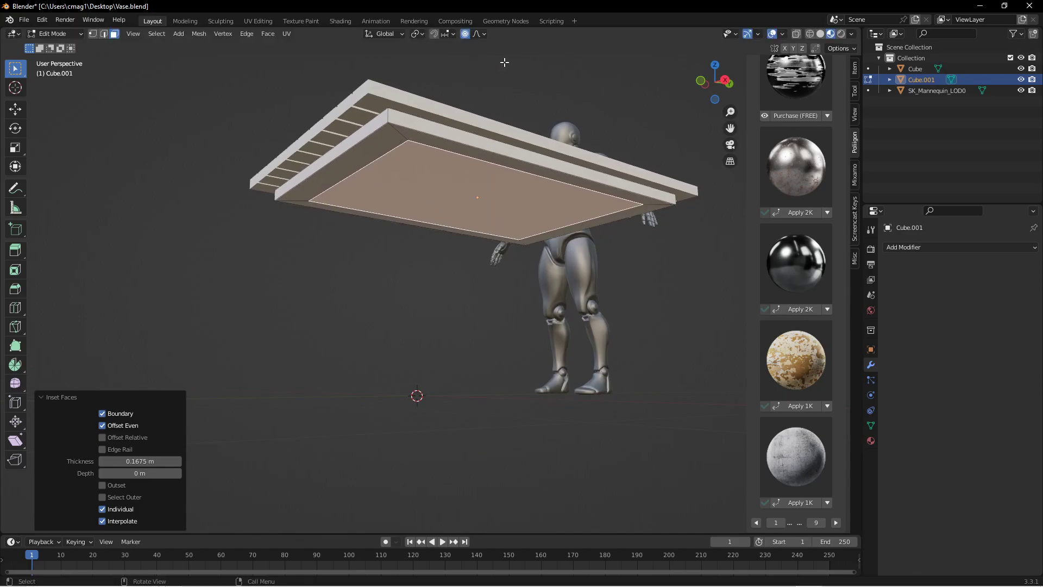
click(465, 34)
key(g)
key(z)
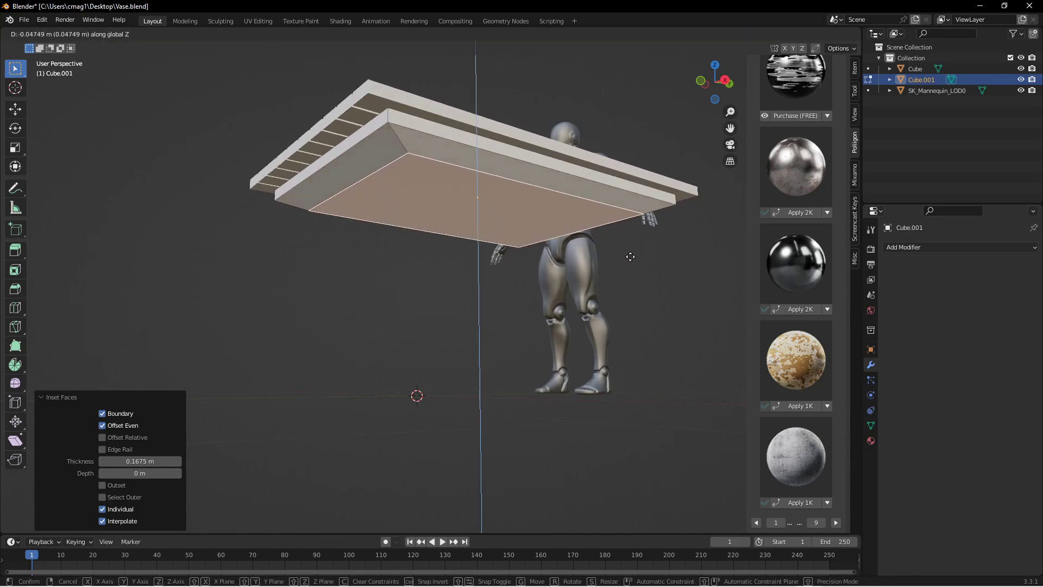
click(629, 261)
Inset the lowered underside face again by about 0.139 m.
middle_drag(629, 260, 520, 275)
key(Tab)
key(Tab)
scroll(421, 248, up, 2)
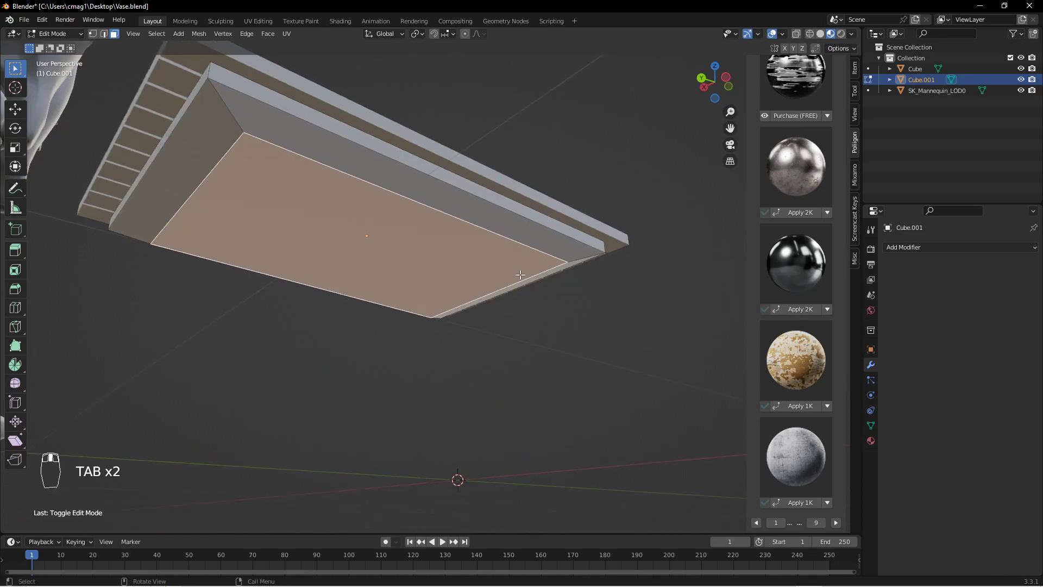
key(i)
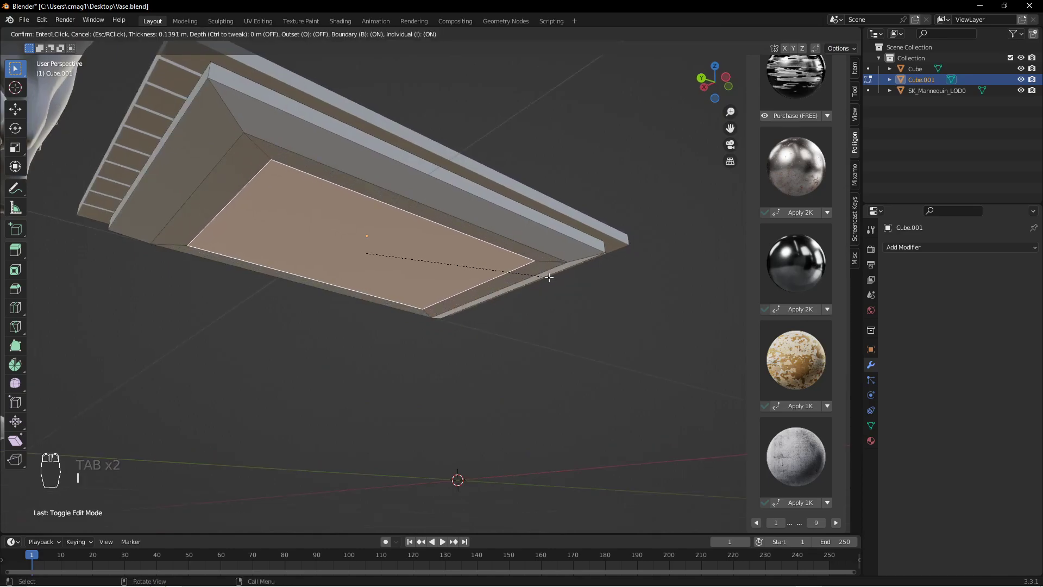
click(549, 276)
Narrow the inner inset face along X to about 0.288 of its width.
middle_drag(548, 276, 529, 258)
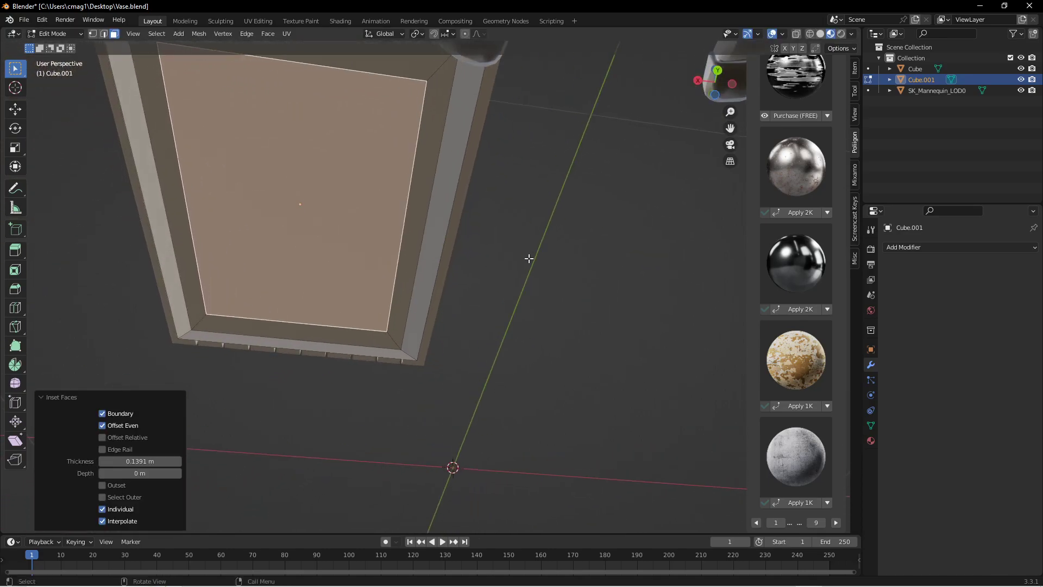
key(s)
key(x)
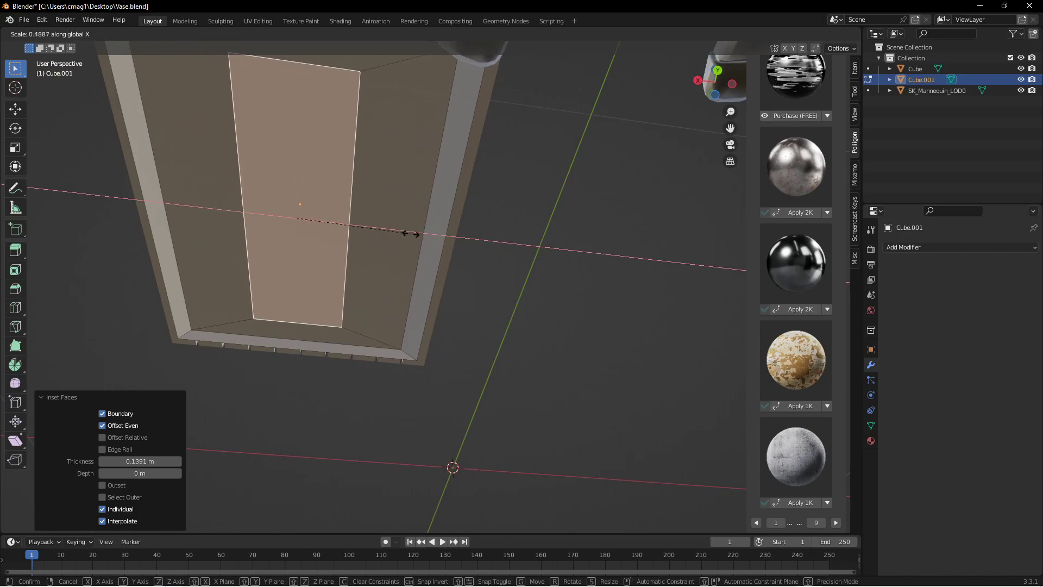
click(363, 223)
Lower the narrow underside face along Z in two moves of about 0.052 m and 0.046 m to form a taper.
middle_drag(485, 208, 375, 250)
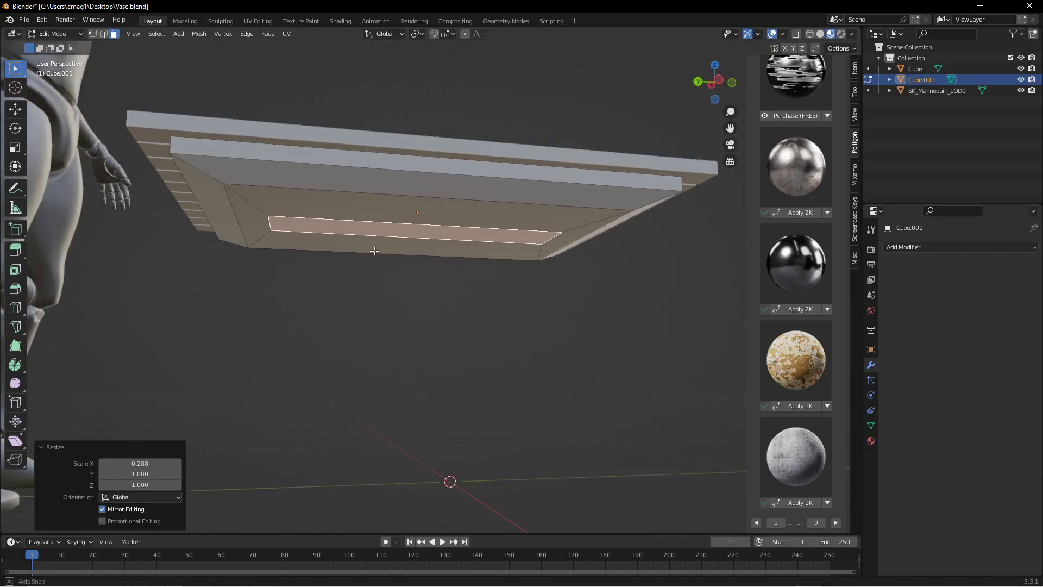
key(g)
key(z)
click(424, 274)
mouse_move(423, 274)
middle_down()
mouse_move(403, 271)
mouse_move(415, 263)
middle_up()
key(g)
key(z)
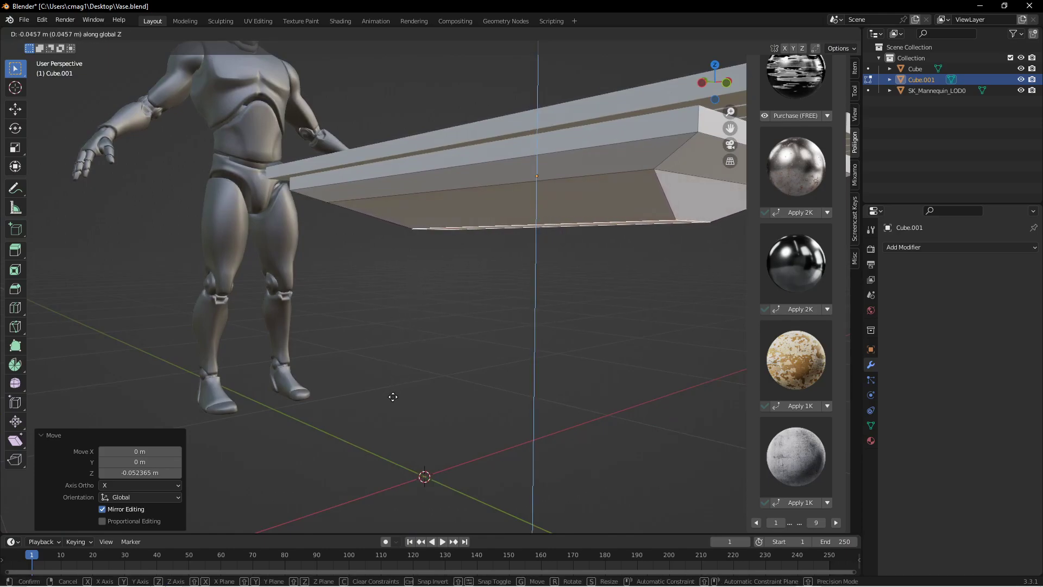
click(392, 396)
Extrude the narrow face down about 0.532 m as the table's pedestal, and lower its end about 0.073 m more.
middle_drag(552, 270, 578, 253)
key(e)
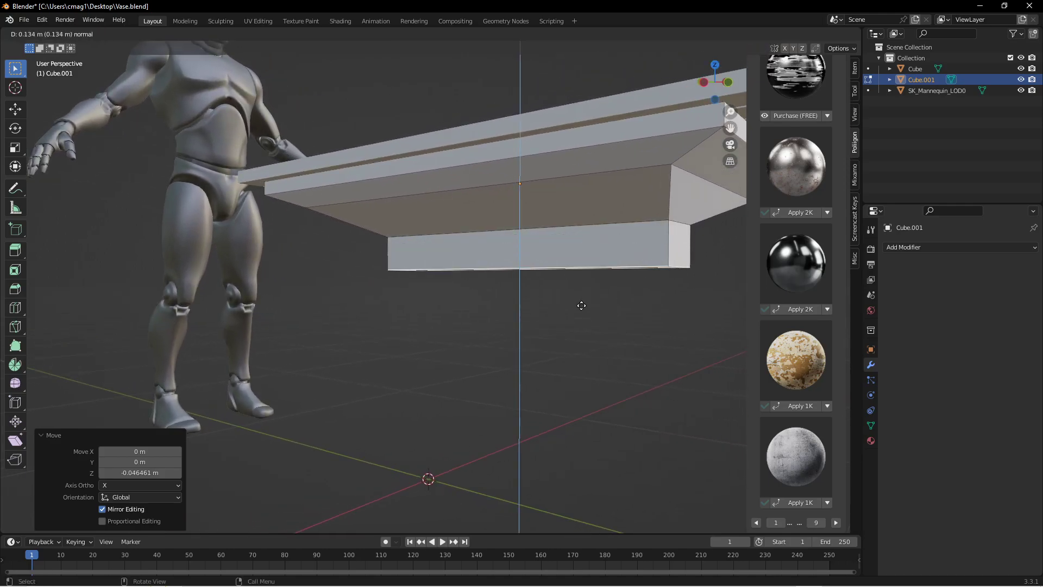
click(573, 404)
key(KP_1)
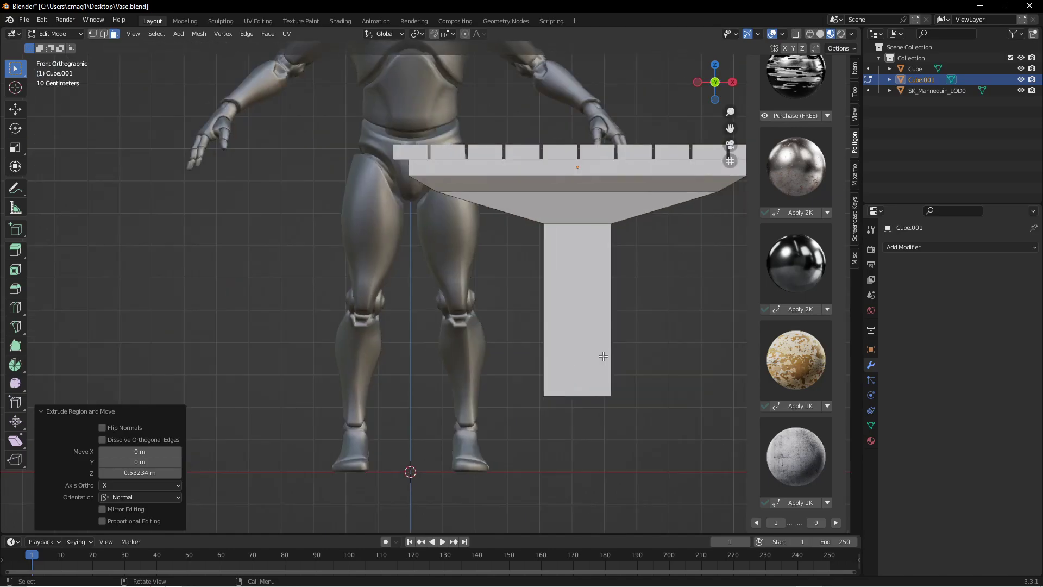
key(g)
key(z)
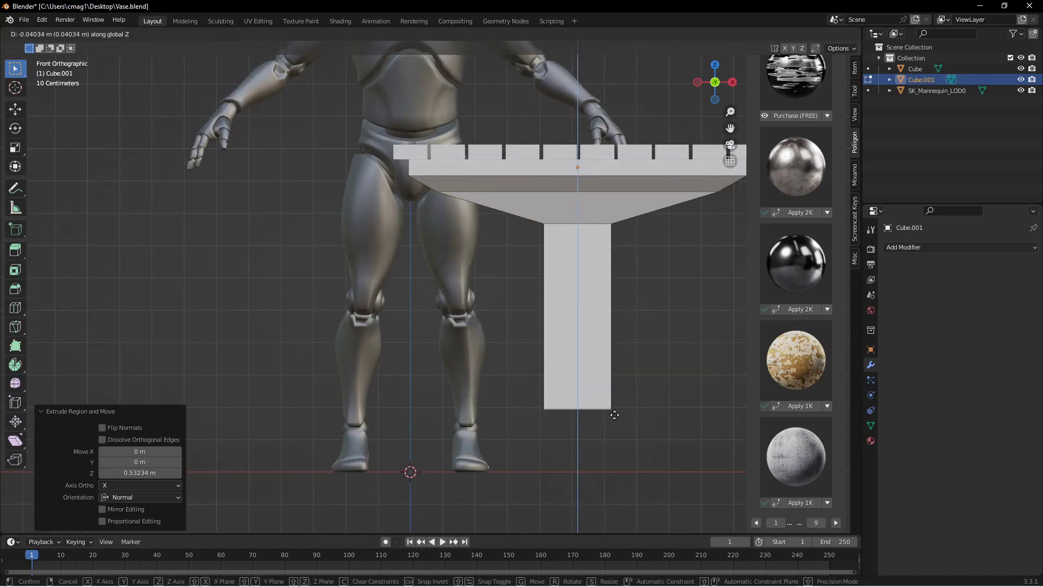
click(599, 500)
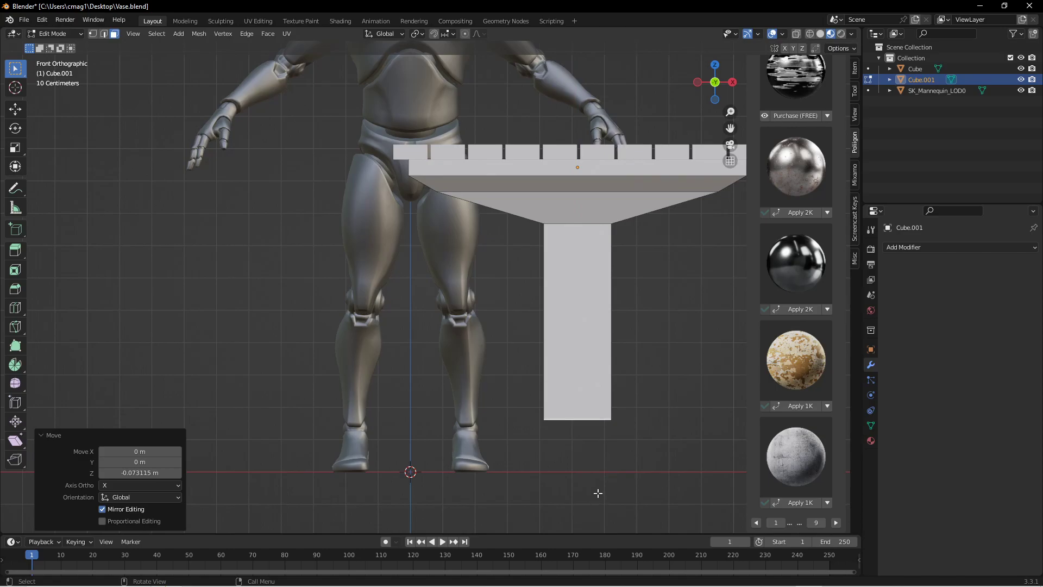
Extrude the pedestal's bottom face about 0.16 m down to the floor and scale it outward into a flared foot.
key(e)
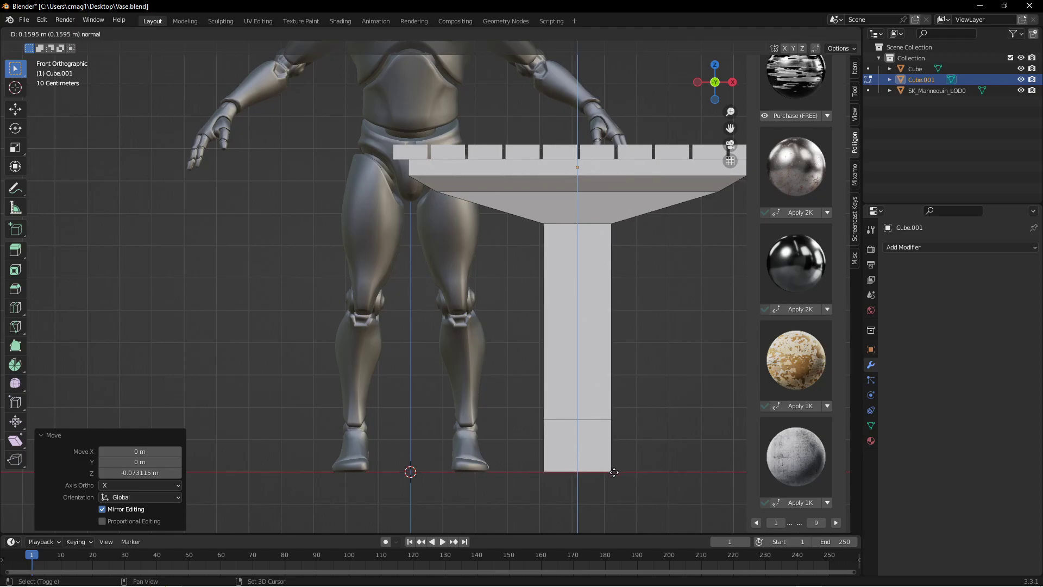
click(614, 472)
key(s)
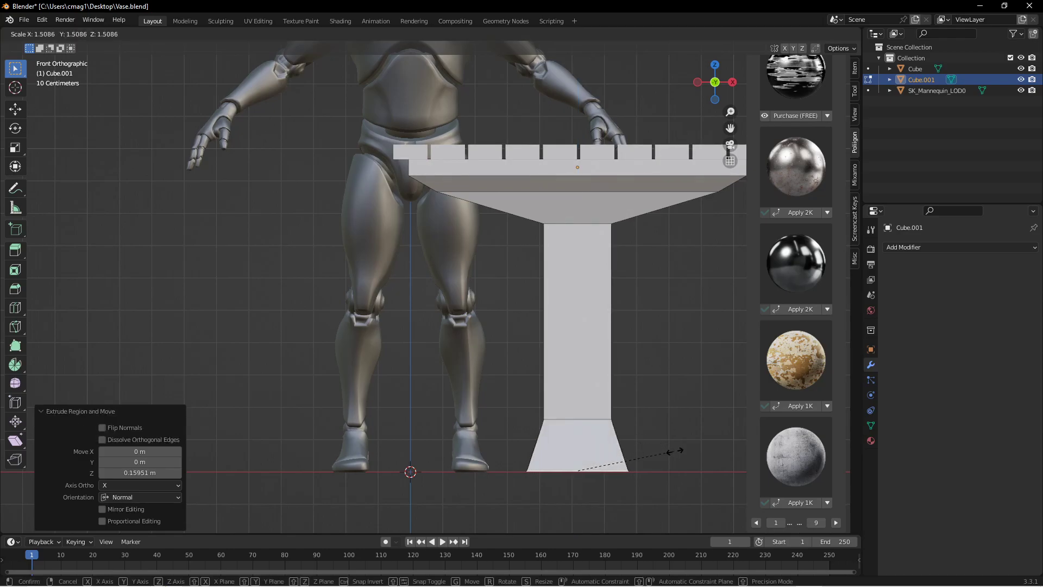
click(743, 465)
Shorten the foot's bottom face along Y to reduce its overhang past the pedestal.
key(Tab)
middle_drag(699, 440, 518, 392)
scroll(474, 377, down, 3)
key(Tab)
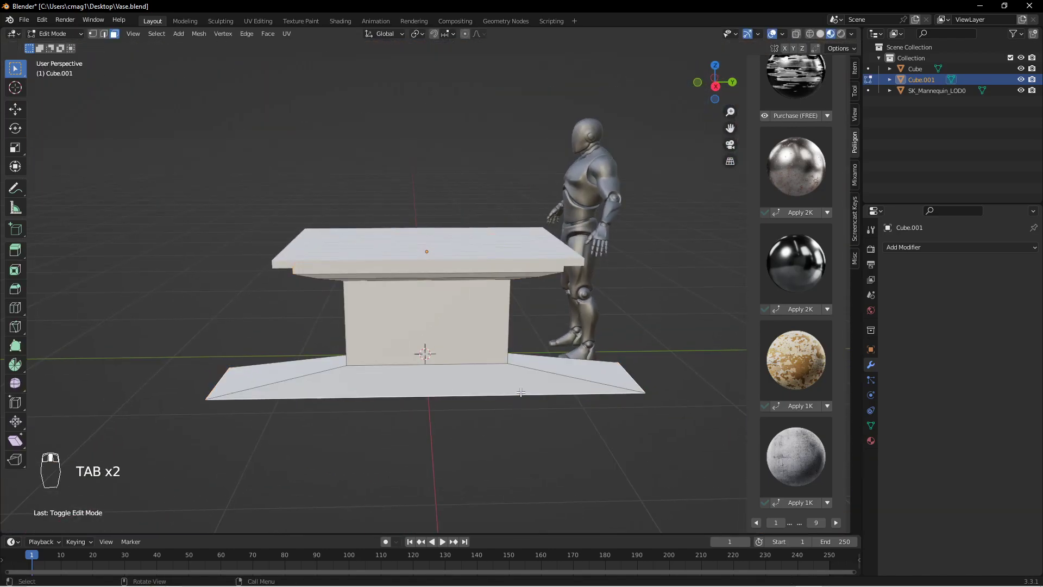
key(s)
key(y)
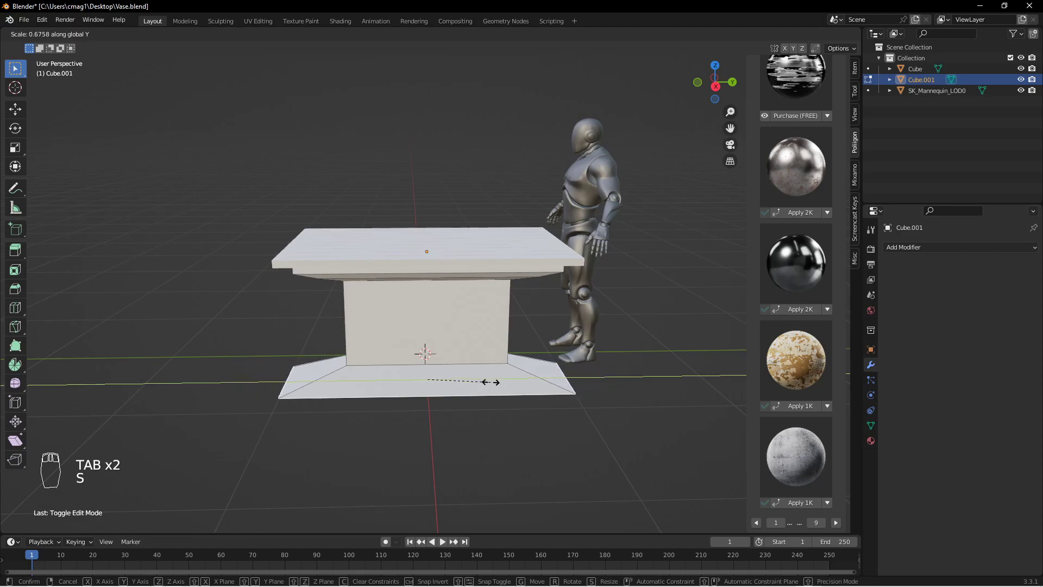
click(478, 382)
Inset the pedestal's two long side faces by about 0.095 m and scale the inset faces to about 0.872 along Z.
middle_drag(478, 382, 499, 295)
key(Tab)
key(Tab)
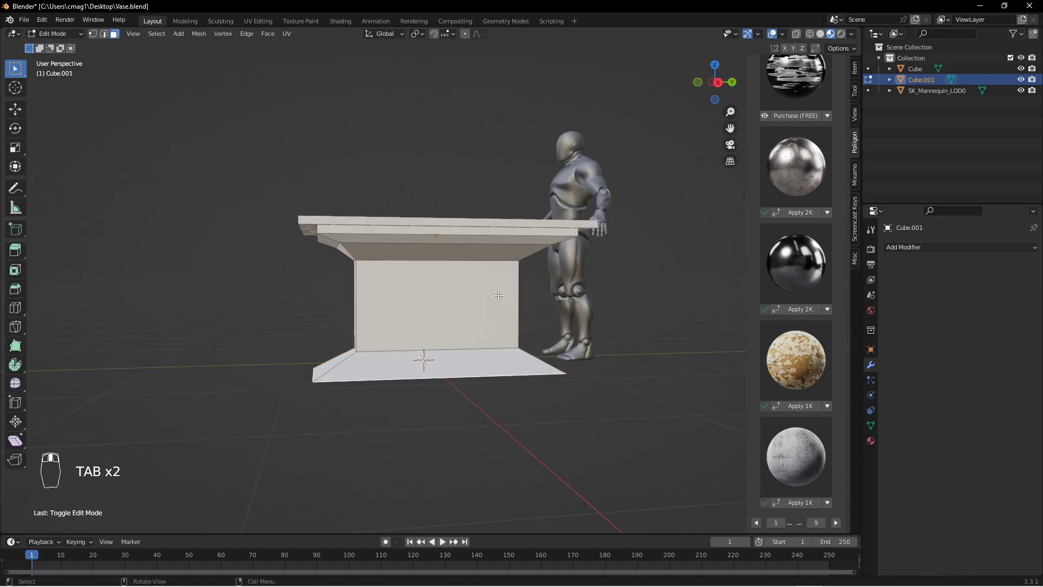
click(436, 311)
middle_drag(436, 310, 483, 304)
key(i)
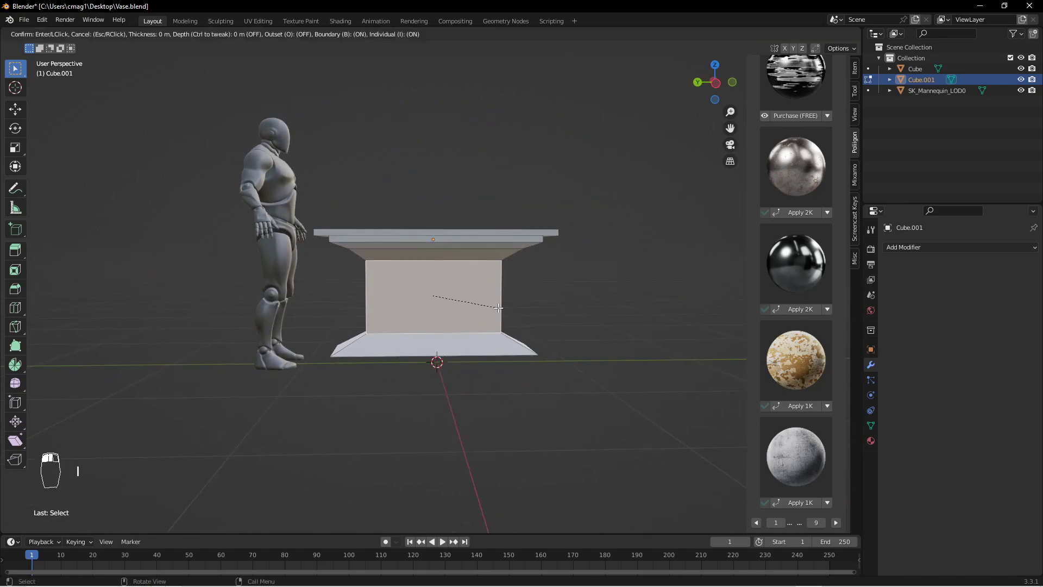
click(431, 294)
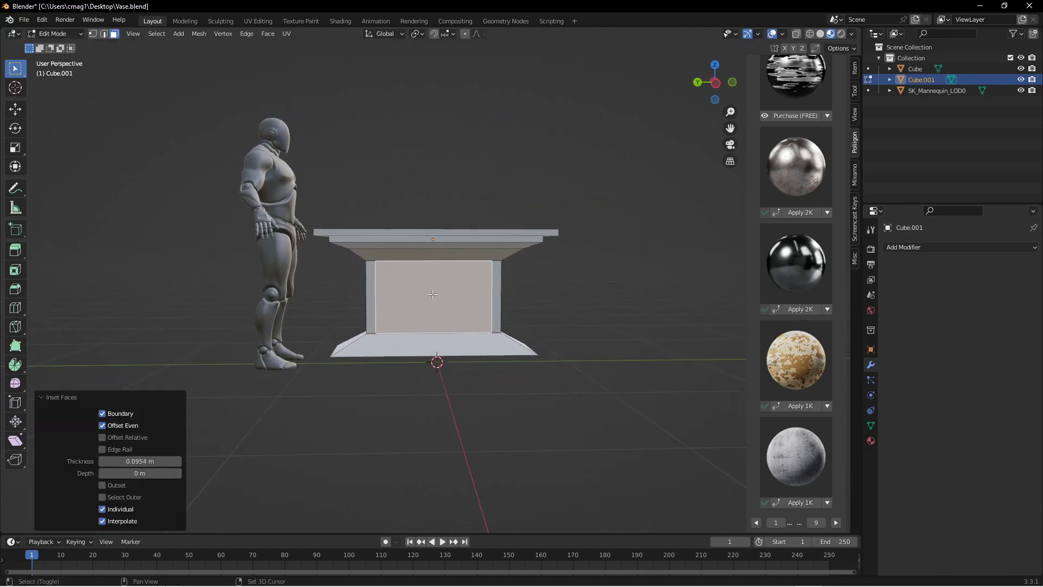
key(s)
key(z)
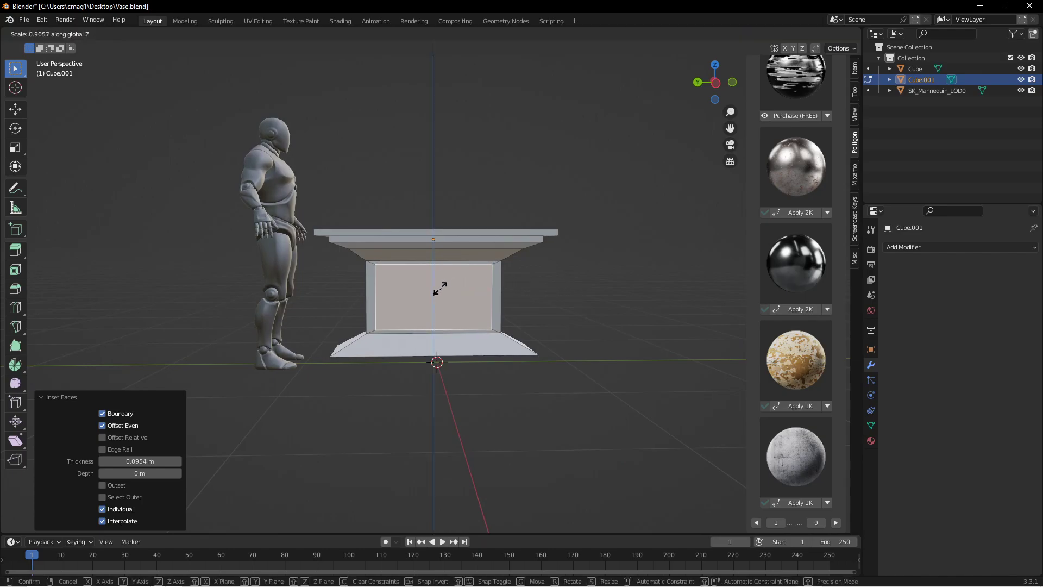
click(401, 299)
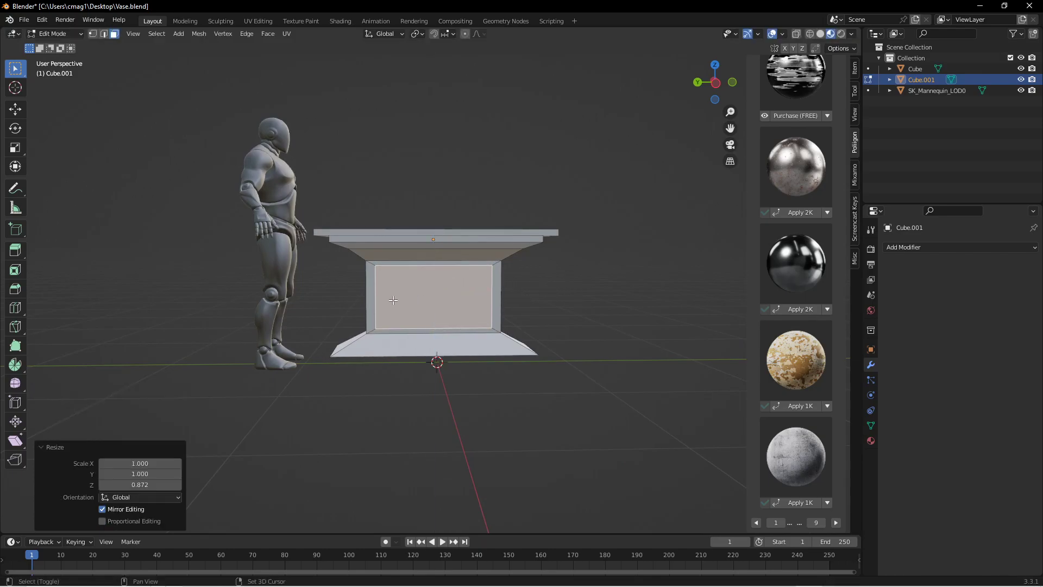
Delete the inset faces to open the pedestal through both sides.
scroll(458, 318, up, 5)
key(x)
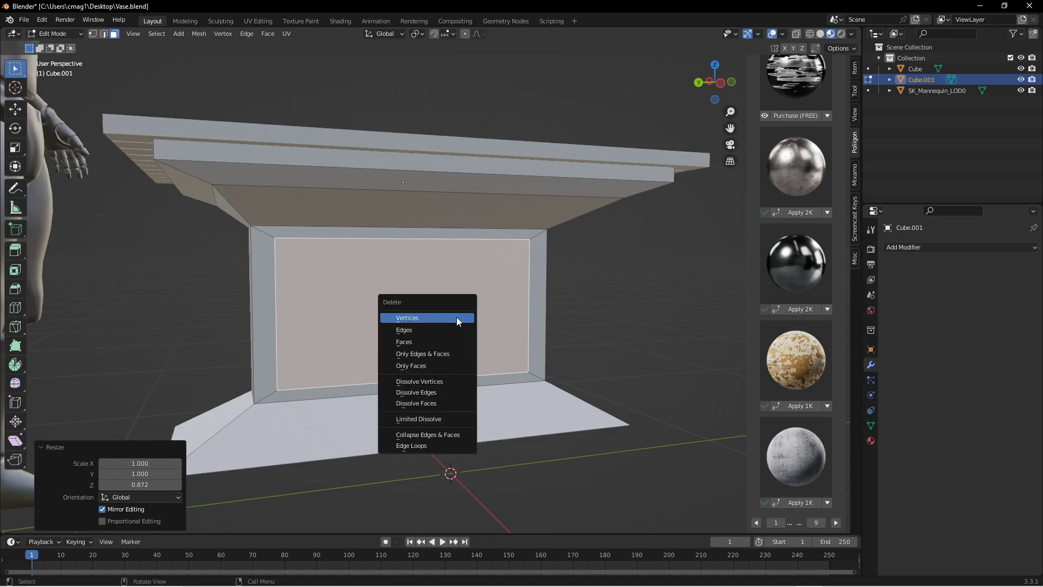
click(422, 344)
Fill one inner end of the pedestal opening with a face between its two vertical edges.
middle_drag(413, 310, 341, 307)
key(2)
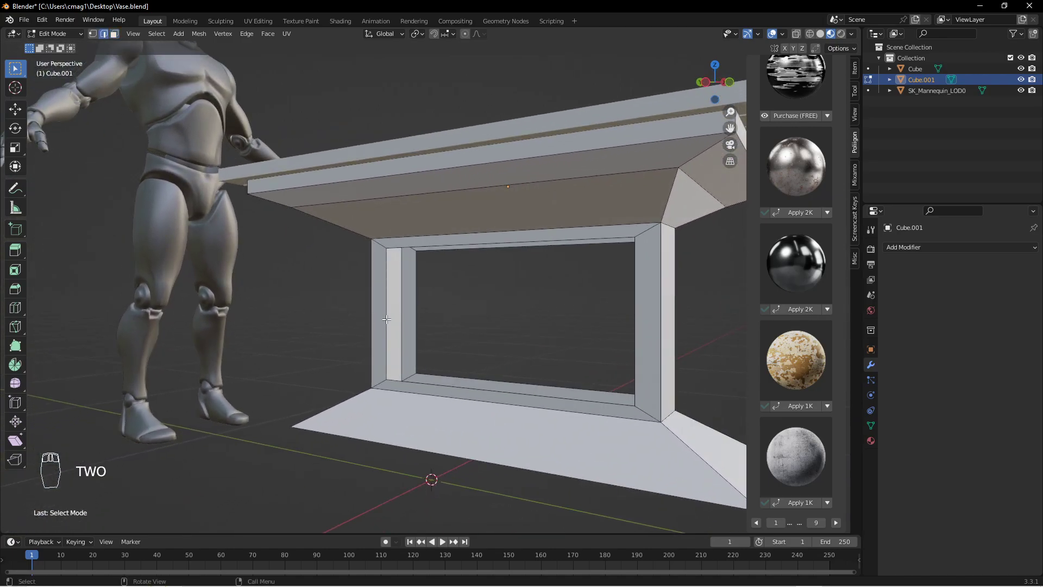
scroll(432, 321, up, 3)
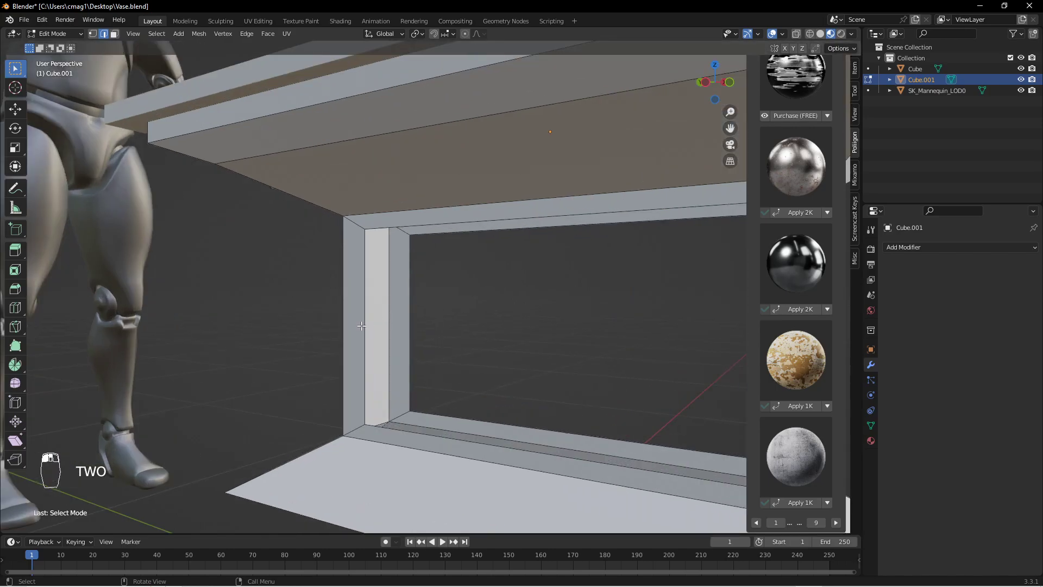
middle_drag(409, 322, 533, 284)
key(f)
Fill the top of the pedestal opening with a face between its two long upper edges.
click(523, 295)
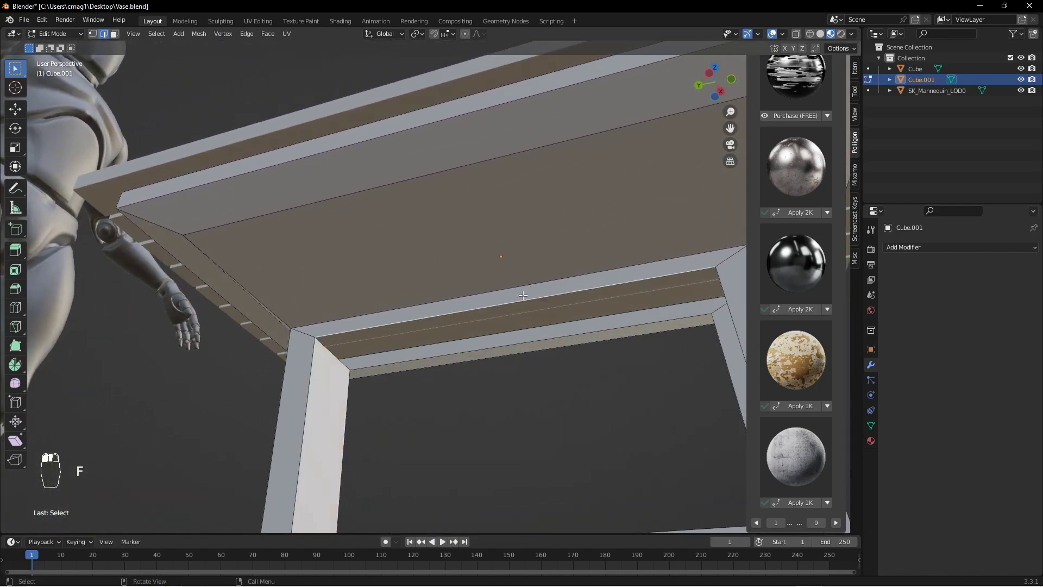
shift+click(528, 351)
key(f)
middle_drag(438, 328, 416, 303)
key(ctrl+z)
middle_drag(523, 350, 498, 264)
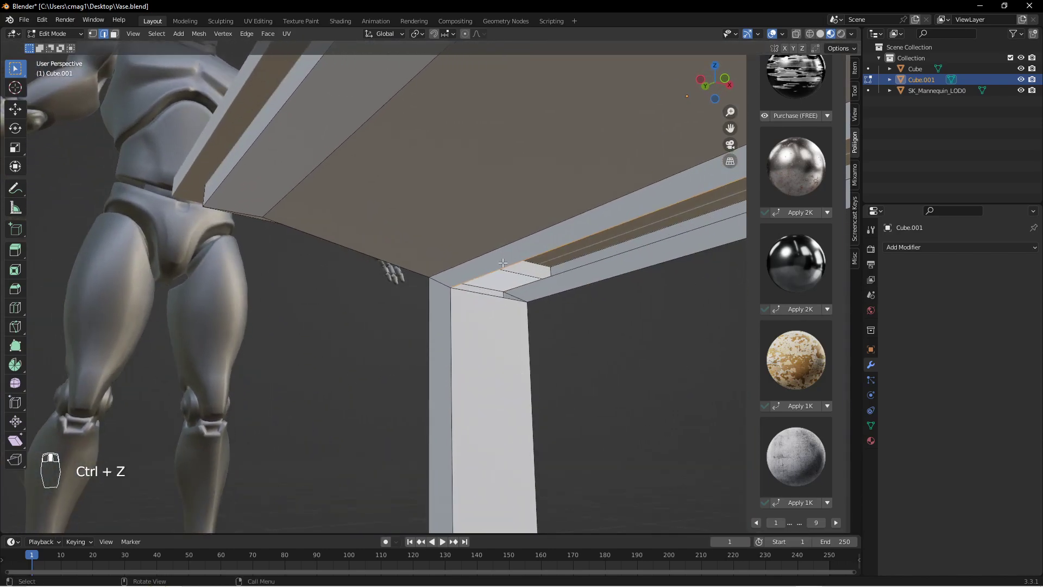
middle_drag(546, 302, 579, 319)
key(f)
Fill the remaining inner end and the bottom of the pedestal opening with faces.
middle_drag(484, 305, 591, 316)
click(421, 305)
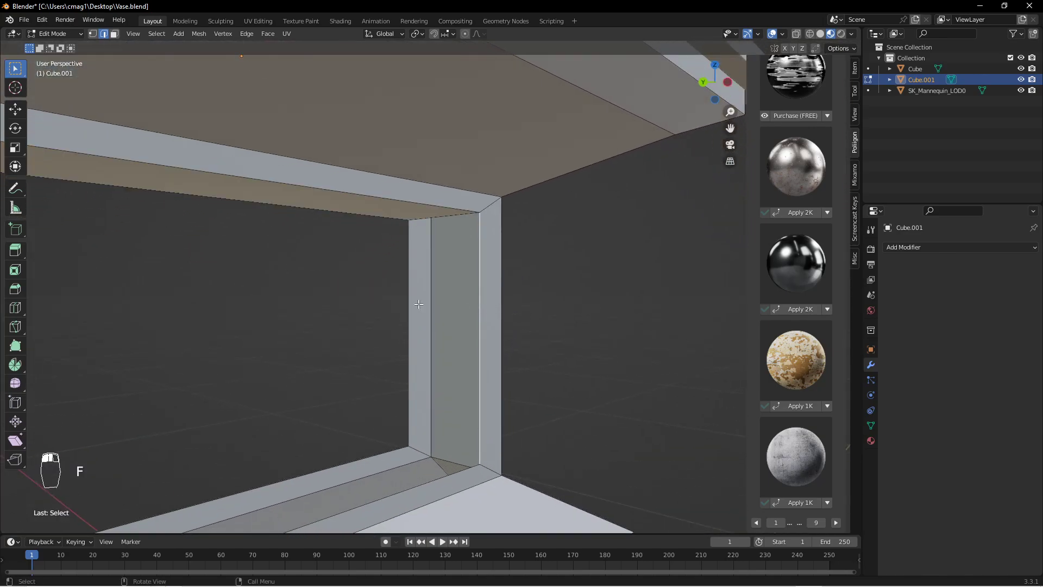
key(f)
middle_drag(421, 303, 389, 354)
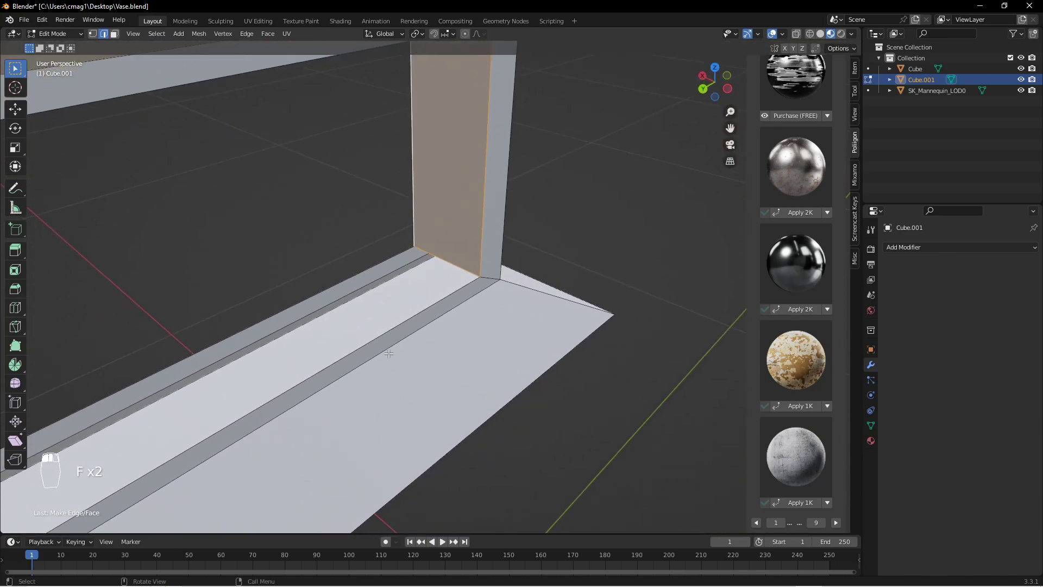
click(341, 311)
shift+click(321, 293)
key(f)
middle_drag(473, 300, 408, 266)
Raise the foot's bottom face about 0.092 m along Z to make the foot flatter.
scroll(466, 289, down, 2)
key(Tab)
middle_drag(496, 298, 491, 348)
key(Tab)
key(Tab)
scroll(467, 361, up, 4)
middle_drag(451, 380, 547, 427)
key(Tab)
click(439, 460)
key(3)
key(g)
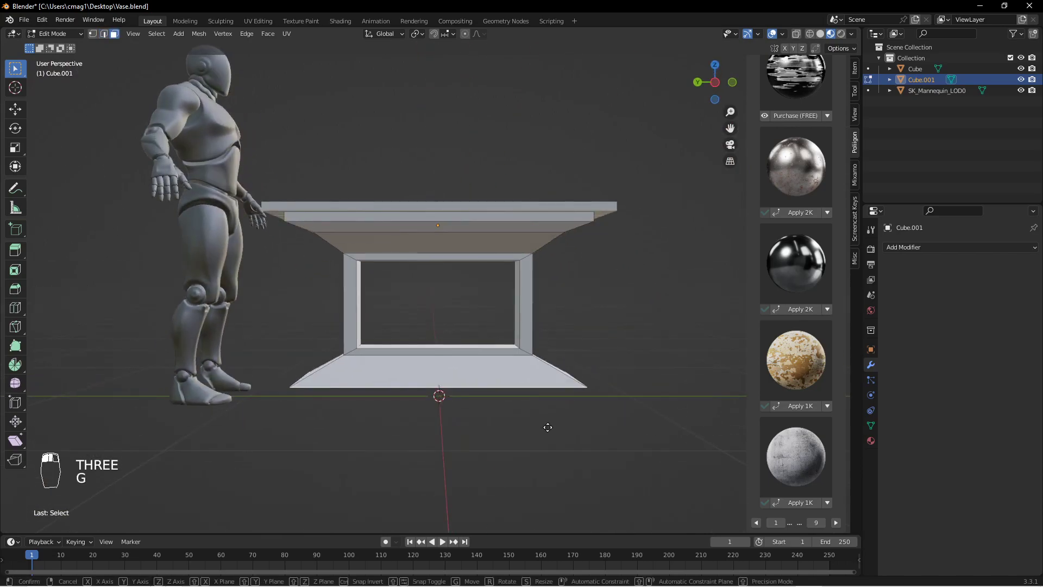
click(544, 288)
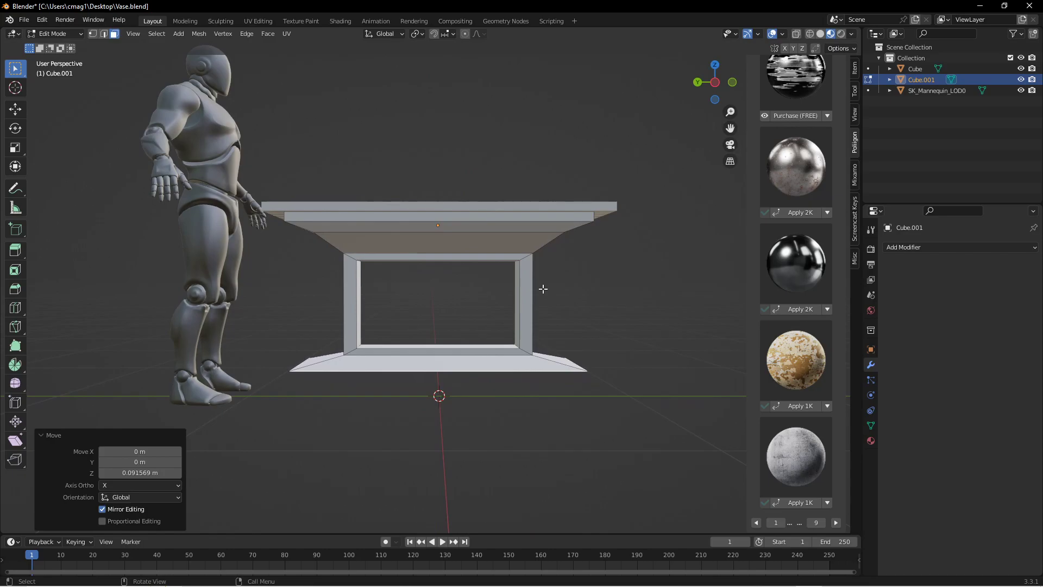
key(Tab)
key(g)
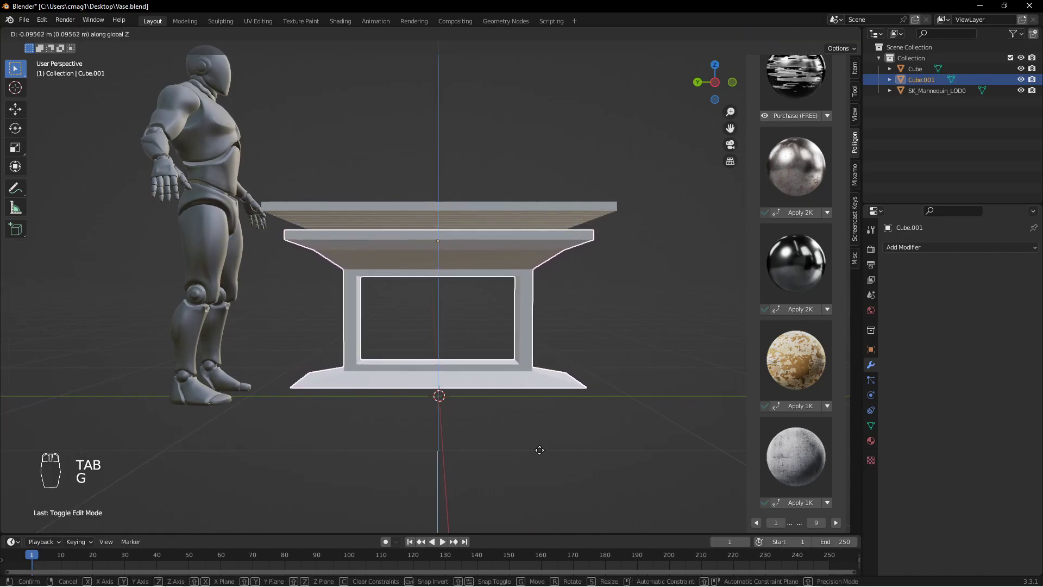
right_click(541, 452)
Lower the tabletop and base together about 0.14 m along Z and raise them about 0.049 m to rest the foot on the floor line.
shift+click(457, 205)
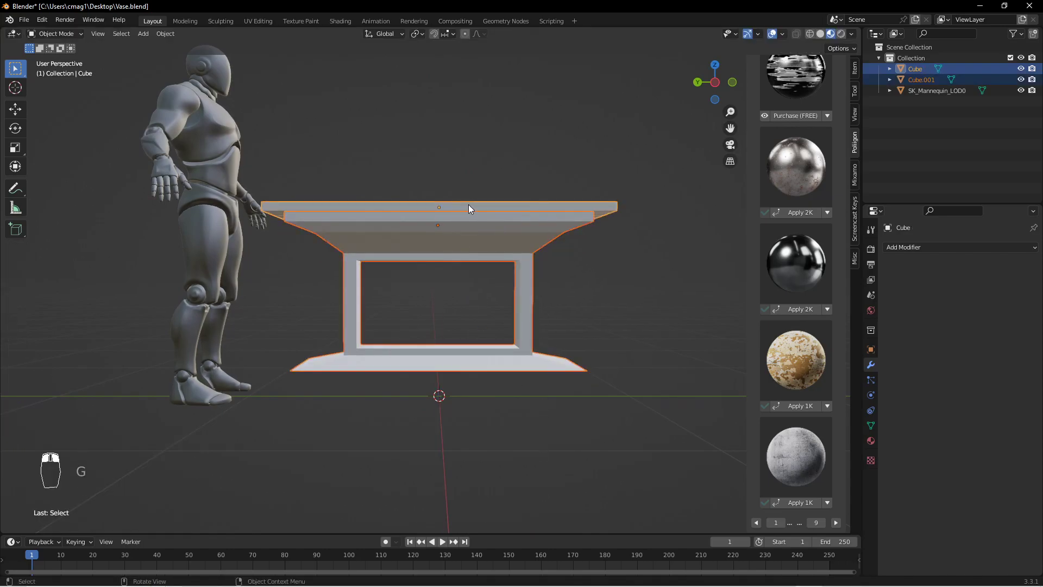
key(g)
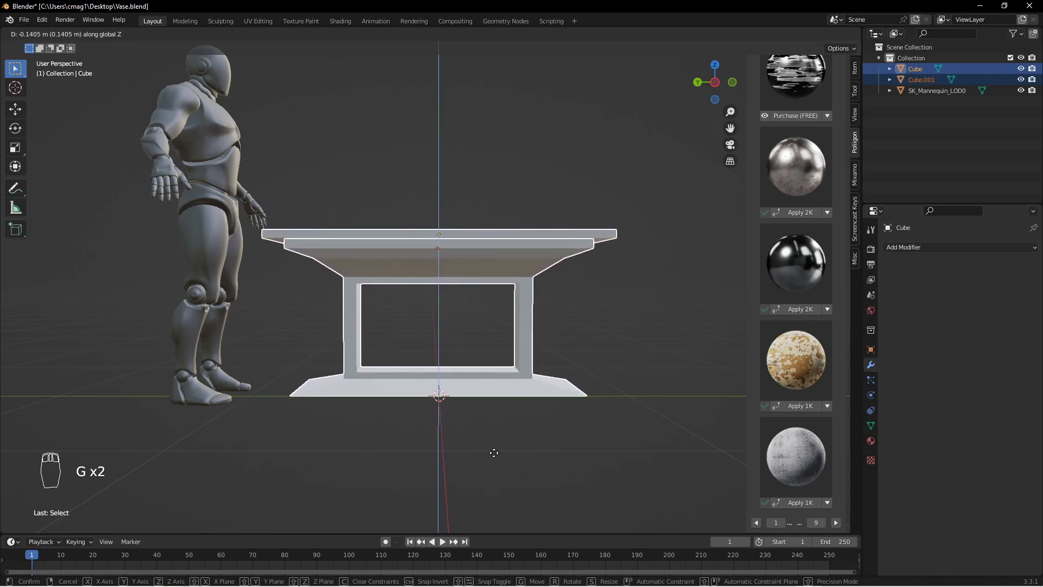
click(494, 452)
key(KP_1)
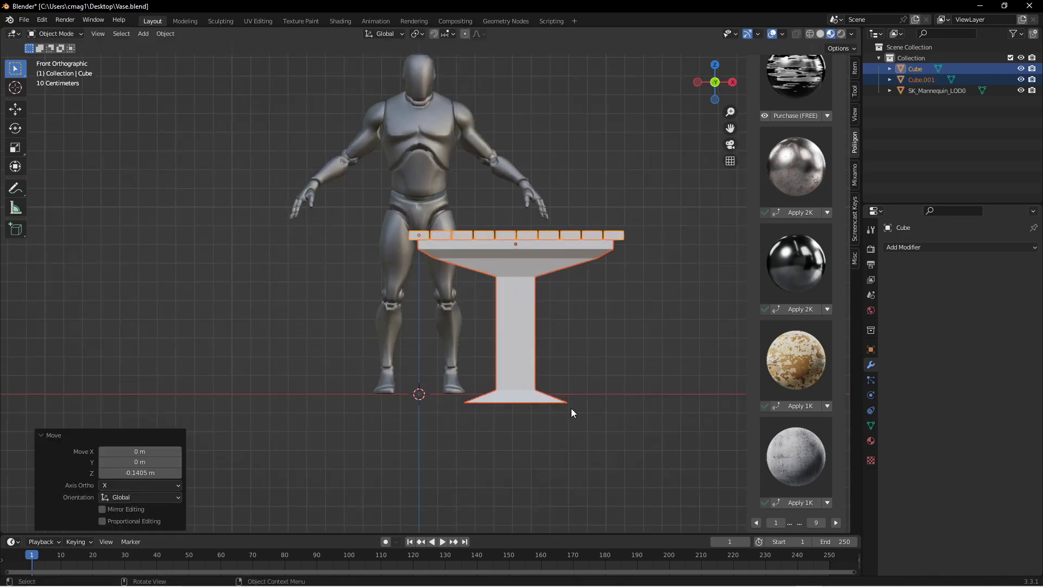
key(g)
key(z)
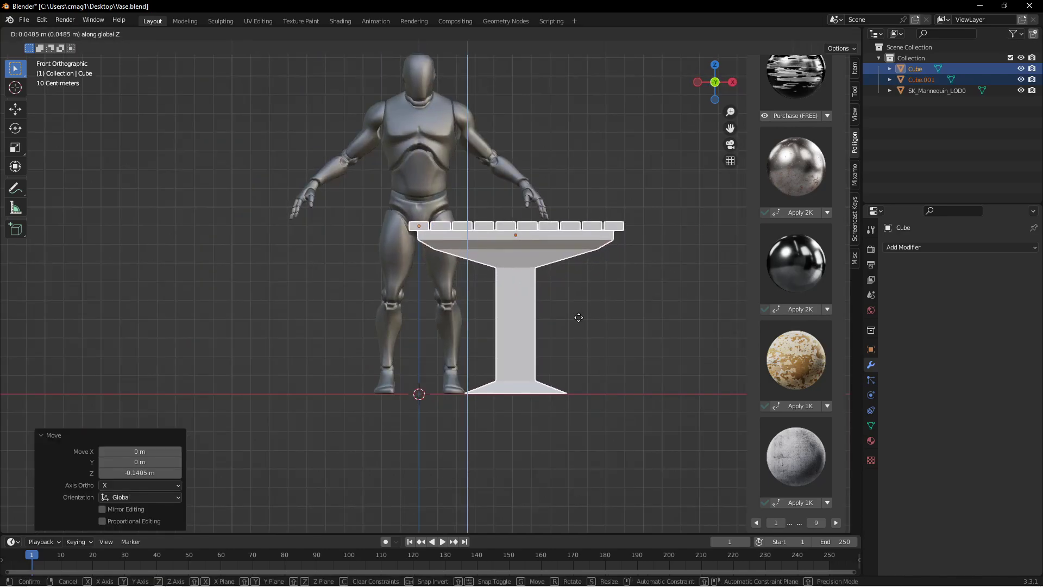
click(477, 318)
Inset the face at one inner end of the pedestal opening by about 0.107 m.
key(a)
key(a)
key(a)
middle_drag(432, 304, 552, 329)
key(Tab)
key(Tab)
click(543, 320)
key(Tab)
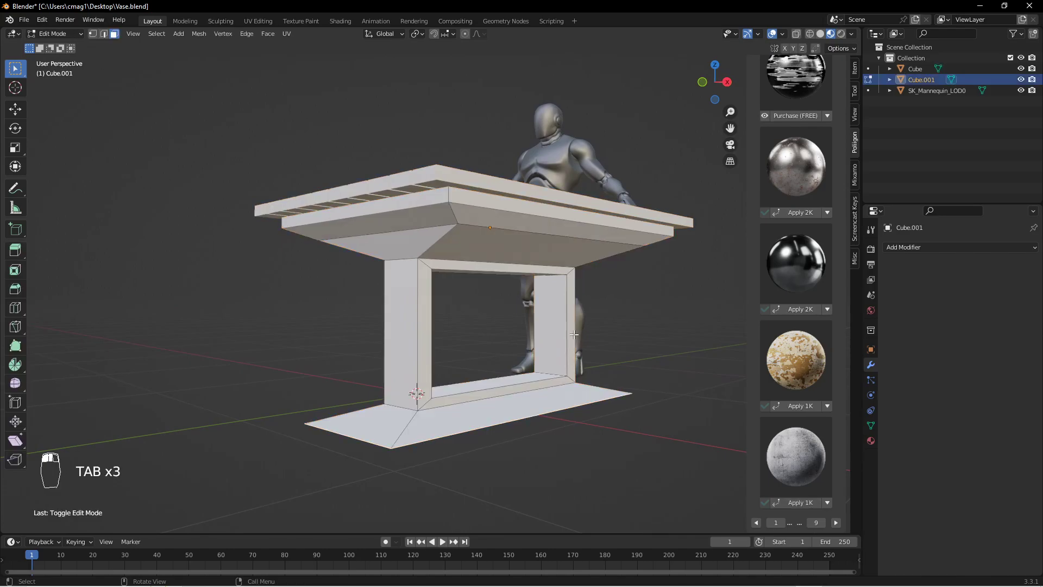
click(548, 329)
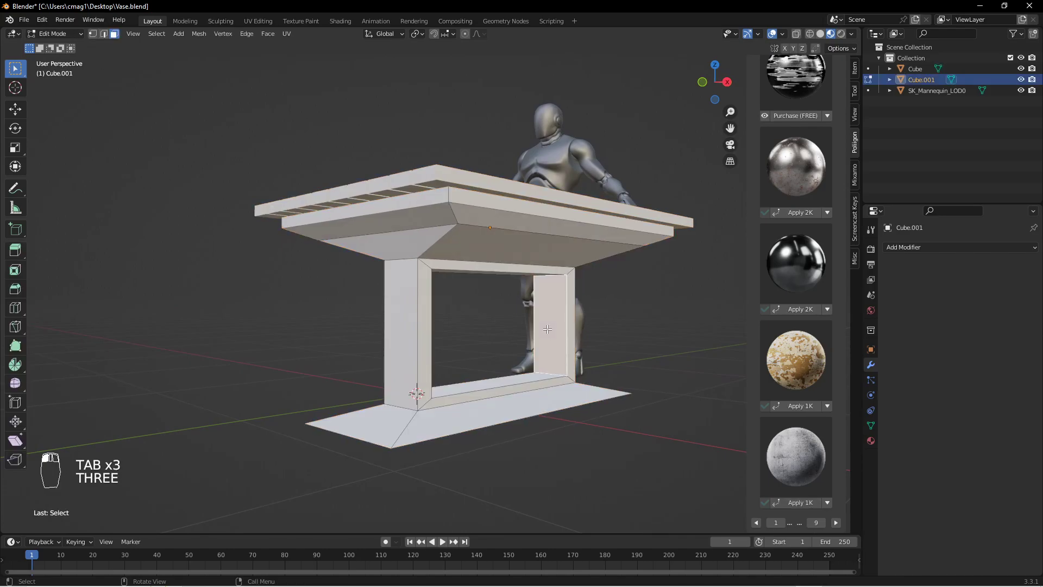
key(i)
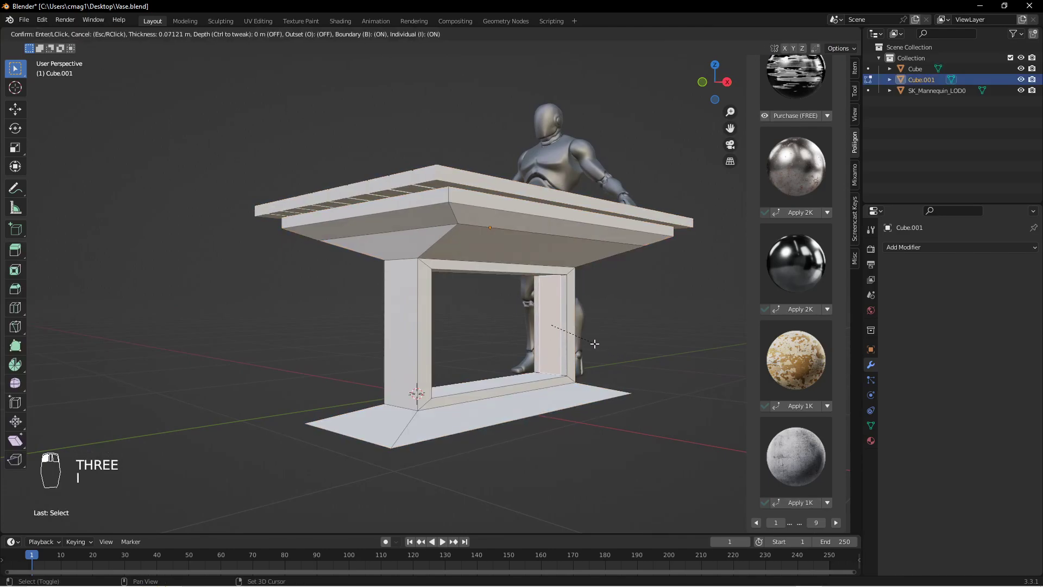
click(541, 320)
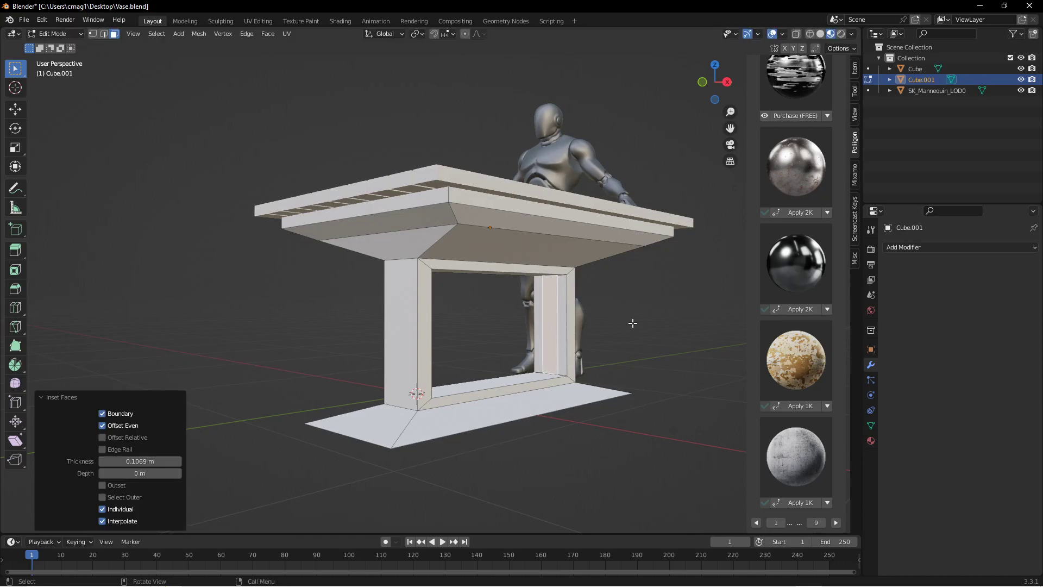
Scale the inset inner face to about 0.442 along Z and 0.534 along X.
key(s)
key(z)
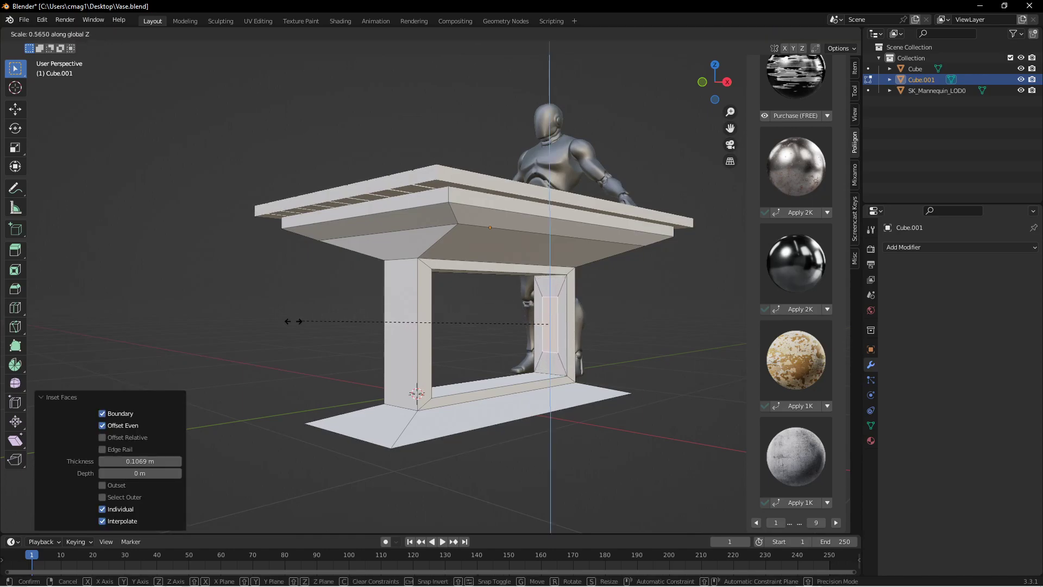
click(196, 322)
middle_drag(578, 343, 608, 351)
key(s)
key(x)
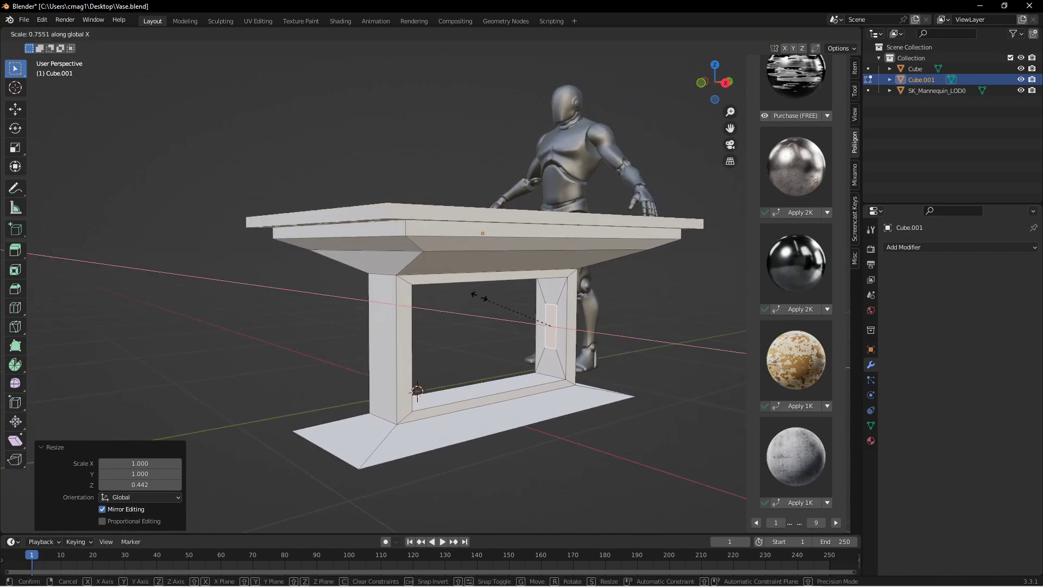
click(372, 271)
Extrude the inset face across the opening to the opposite inner end as a crossbar, and leave mesh editing.
middle_drag(478, 310, 499, 316)
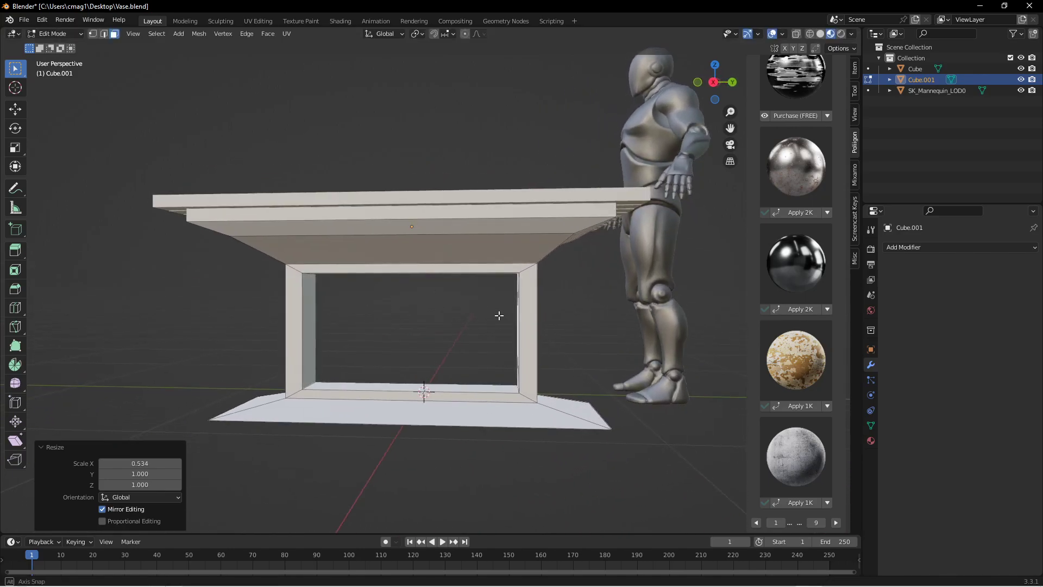
key(e)
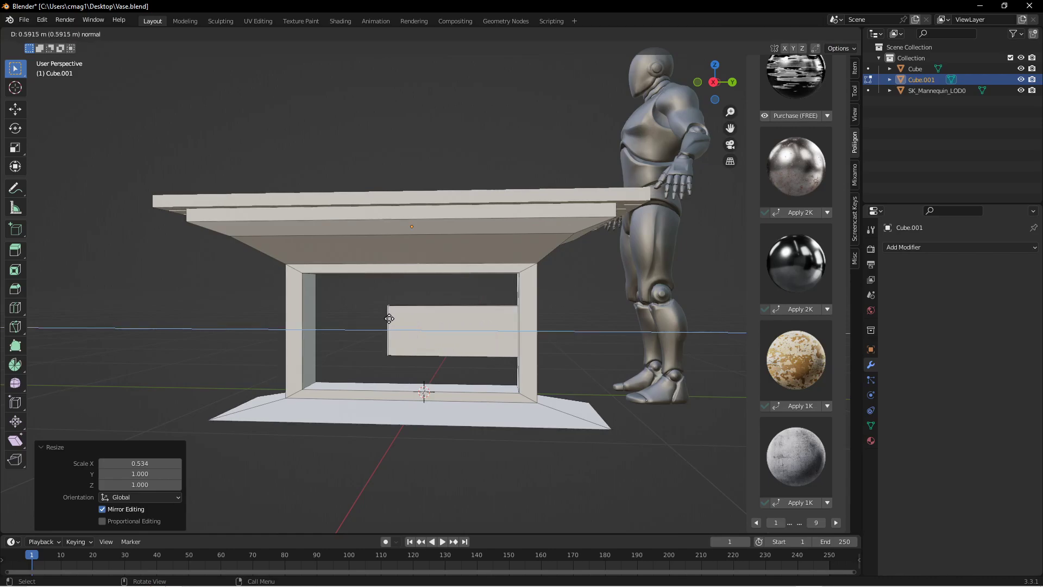
click(243, 312)
key(Tab)
Move the plank tabletop slightly along X to centre it over the base.
middle_drag(394, 334, 550, 247)
click(523, 200)
key(g)
key(x)
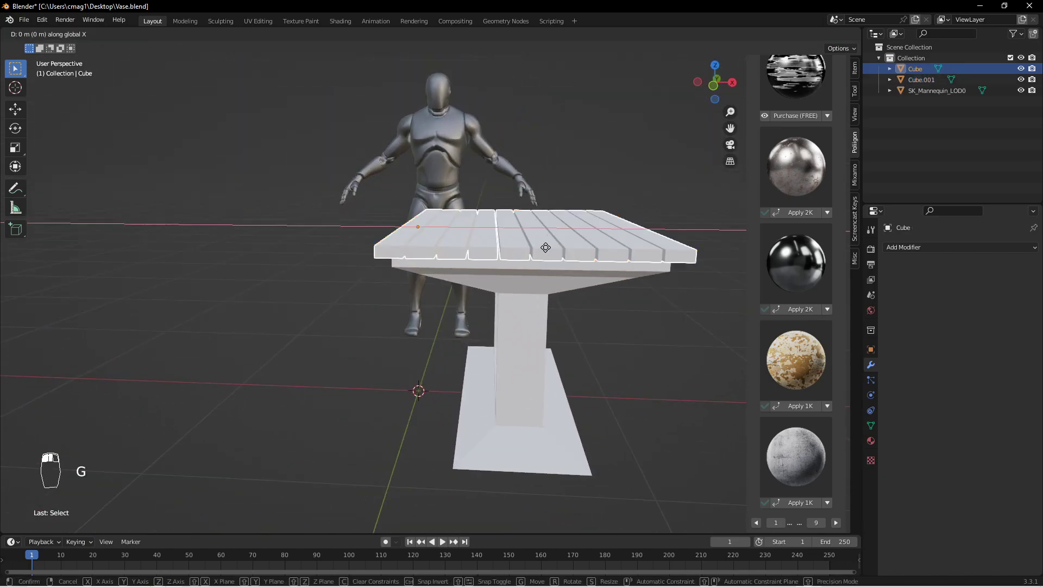
click(528, 249)
Examine the crossbar, the pedestal opening and the foot's underside for missing or faulty faces.
middle_drag(546, 273, 634, 282)
middle_drag(425, 344, 482, 334)
middle_drag(473, 377, 478, 327)
middle_drag(460, 283, 471, 356)
key(Tab)
key(Tab)
key(2)
click(462, 387)
key(Tab)
middle_drag(496, 396, 491, 333)
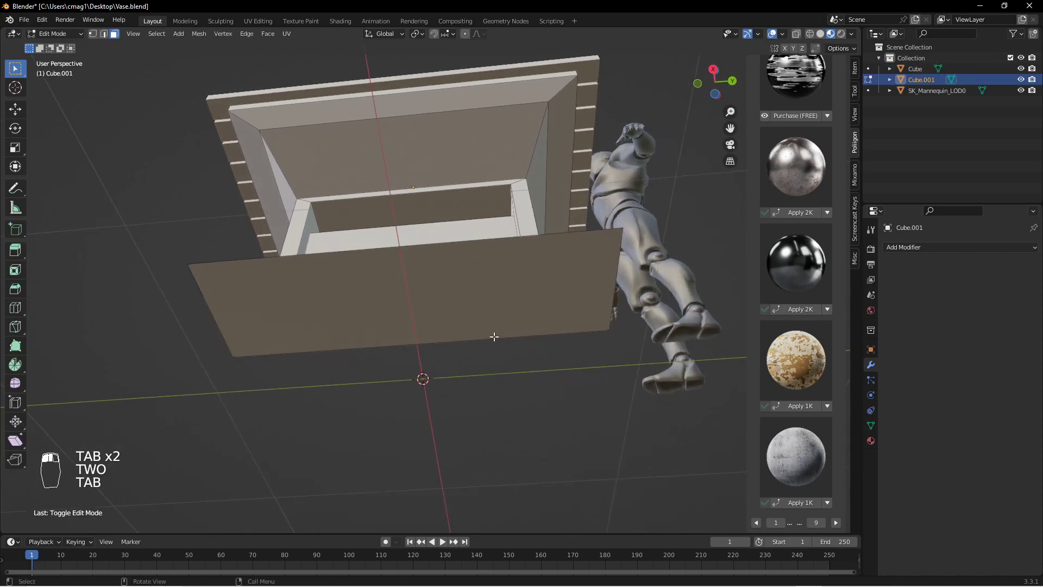
key(2)
middle_drag(498, 288, 501, 311)
key(3)
click(500, 354)
middle_drag(500, 354, 537, 288)
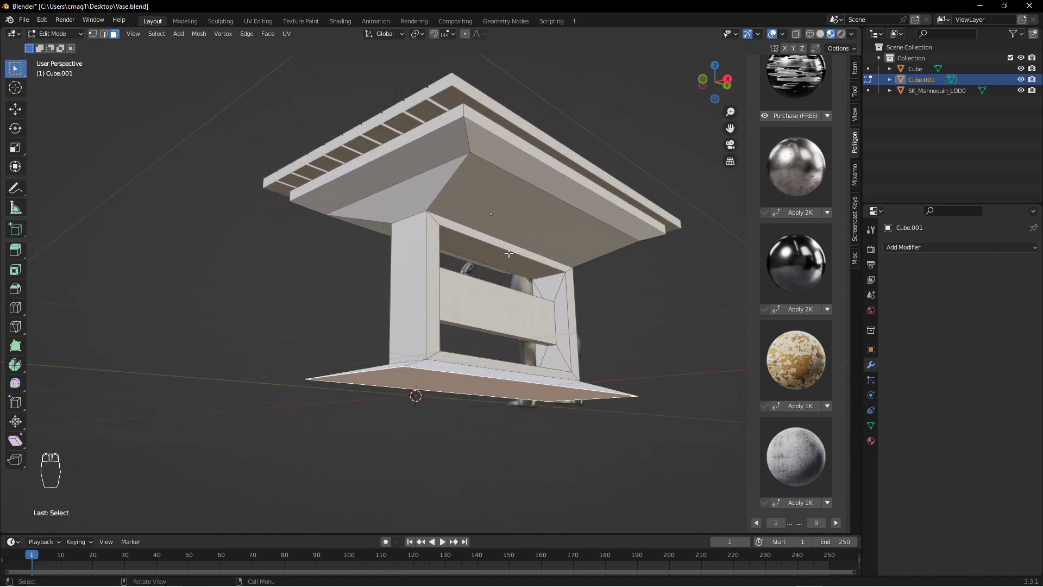
middle_drag(505, 248, 525, 306)
key(Tab)
Join the plank tabletop and the pedestal base into one object.
click(520, 295)
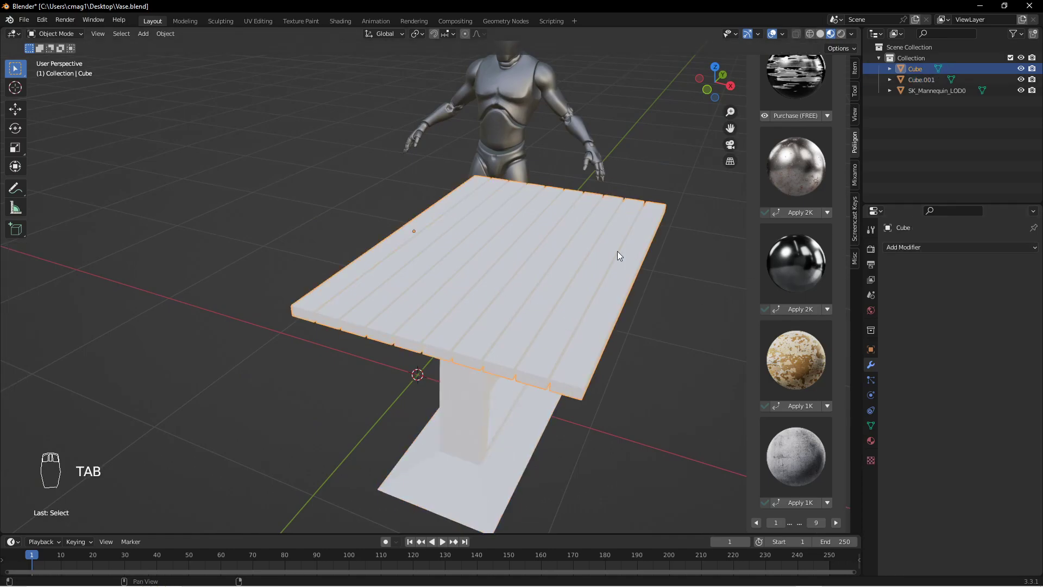
shift+click(484, 403)
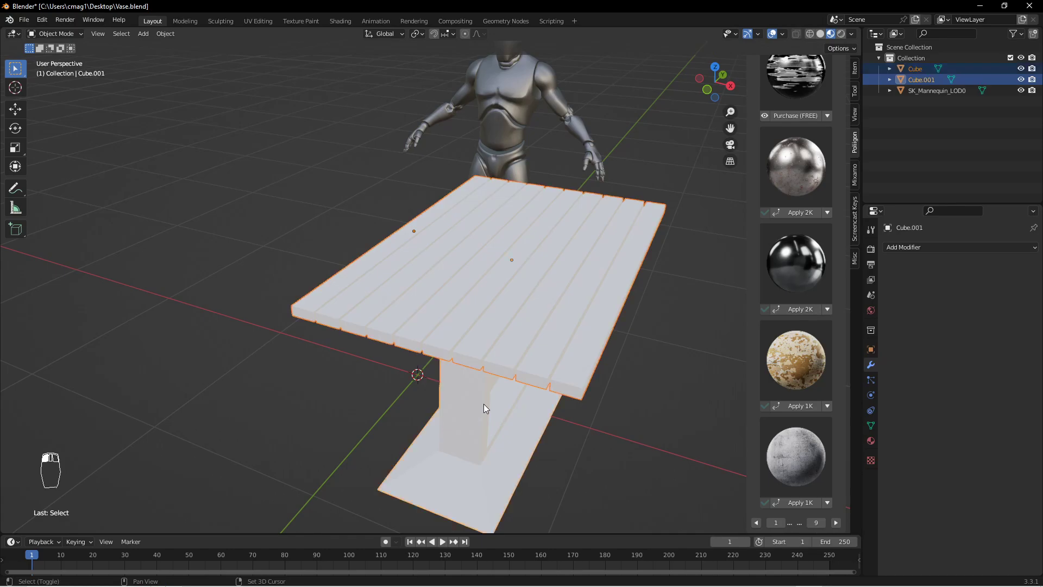
middle_drag(615, 367, 645, 324)
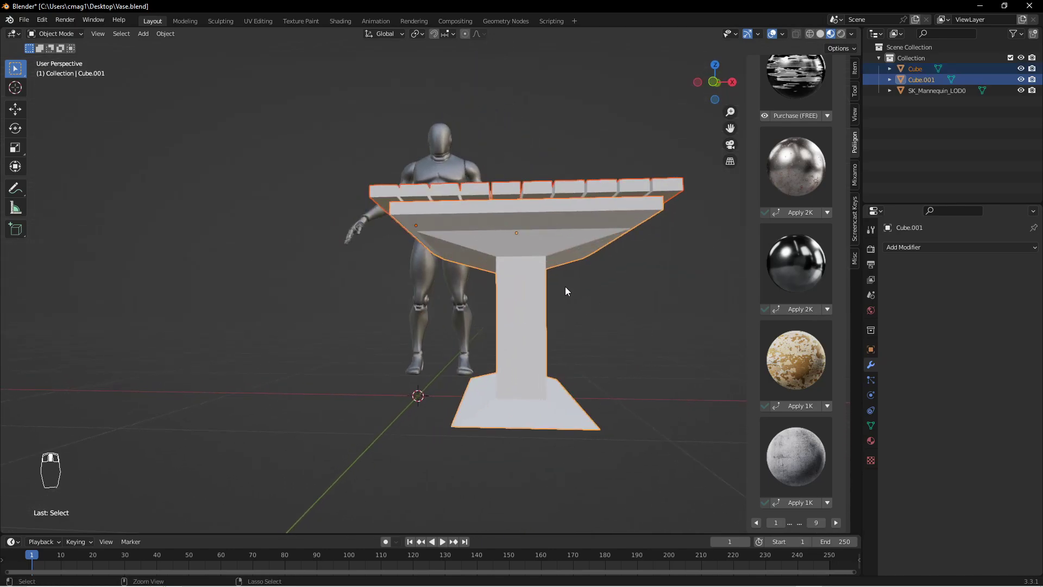
key(ctrl+j)
middle_drag(573, 296, 700, 308)
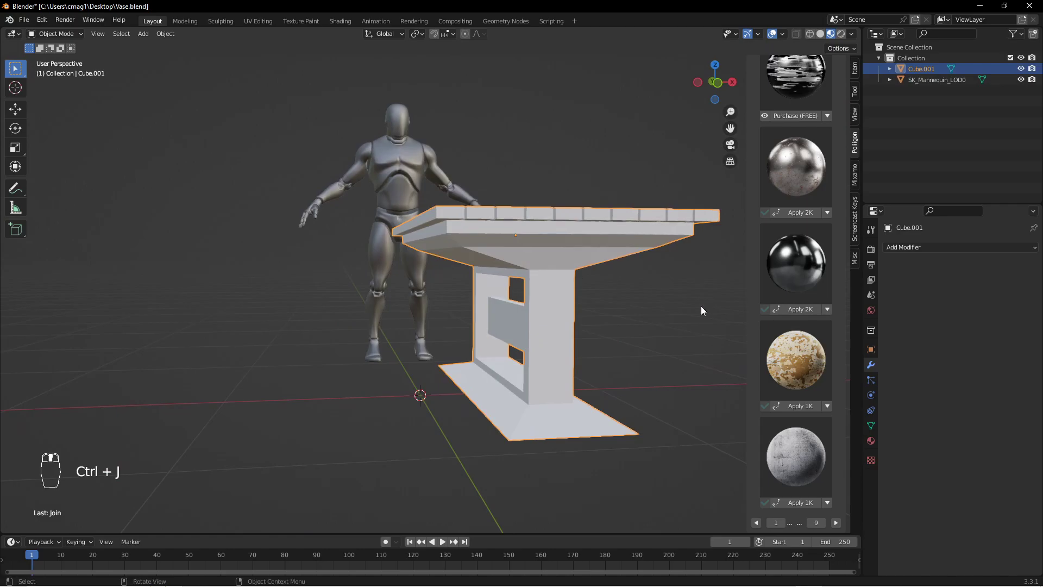
Apply the light WoodQuarteredChiffon001 wood material at 2K from the last page of the material library to the whole table.
click(817, 523)
scroll(807, 373, up, 2)
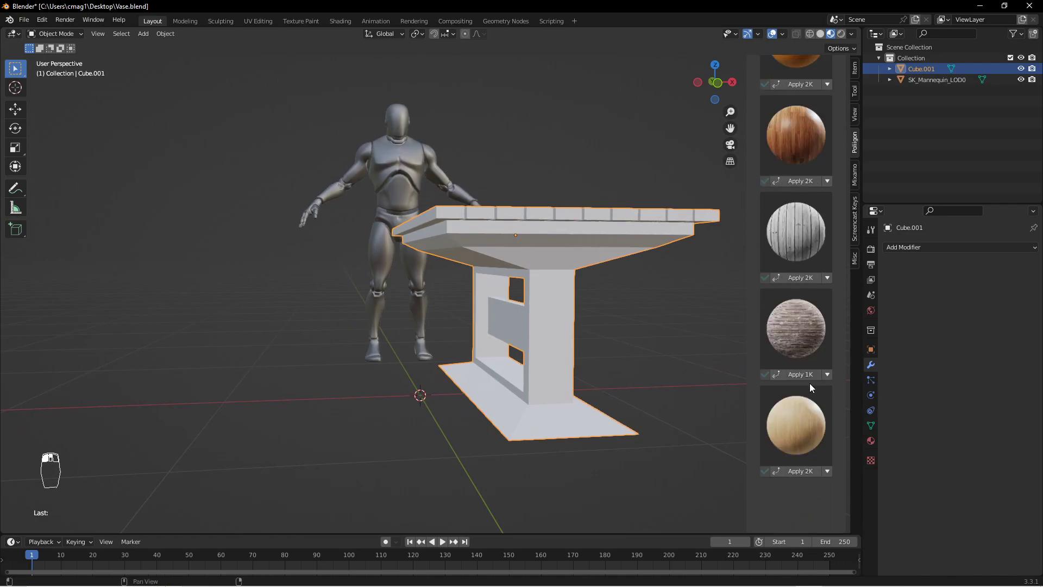
scroll(810, 384, down, 2)
click(805, 427)
middle_drag(601, 239, 529, 295)
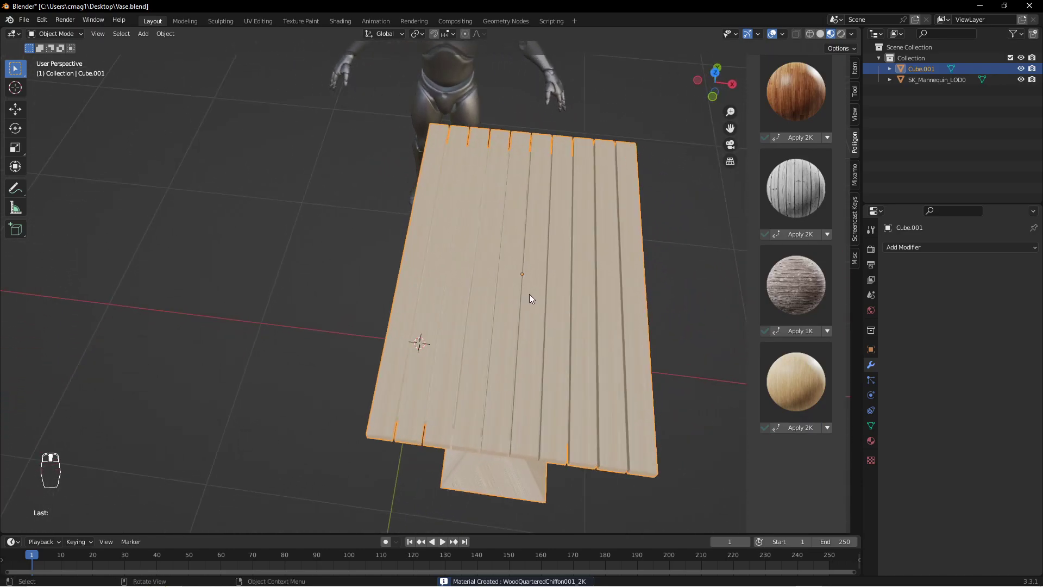
Unwrap all faces of the table with Smart UV Project at its default settings.
key(Tab)
key(a)
key(a)
right_click(531, 295)
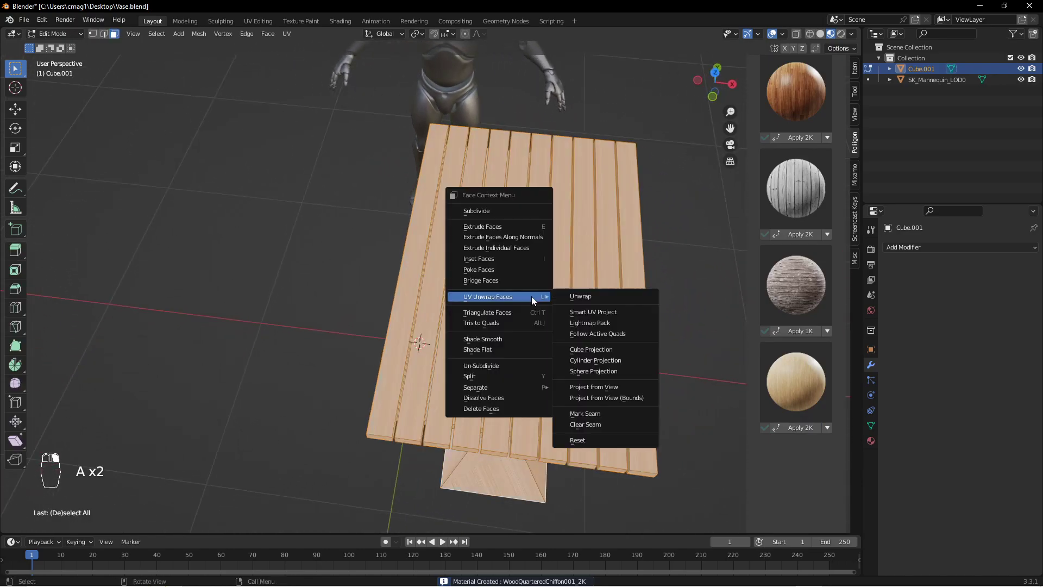
click(584, 308)
click(568, 399)
middle_drag(569, 399, 540, 329)
key(Tab)
scroll(548, 279, down, 3)
Select all ten tabletop planks with their sides and unwrap them again with Smart UV Project at its default settings.
key(Tab)
click(406, 308)
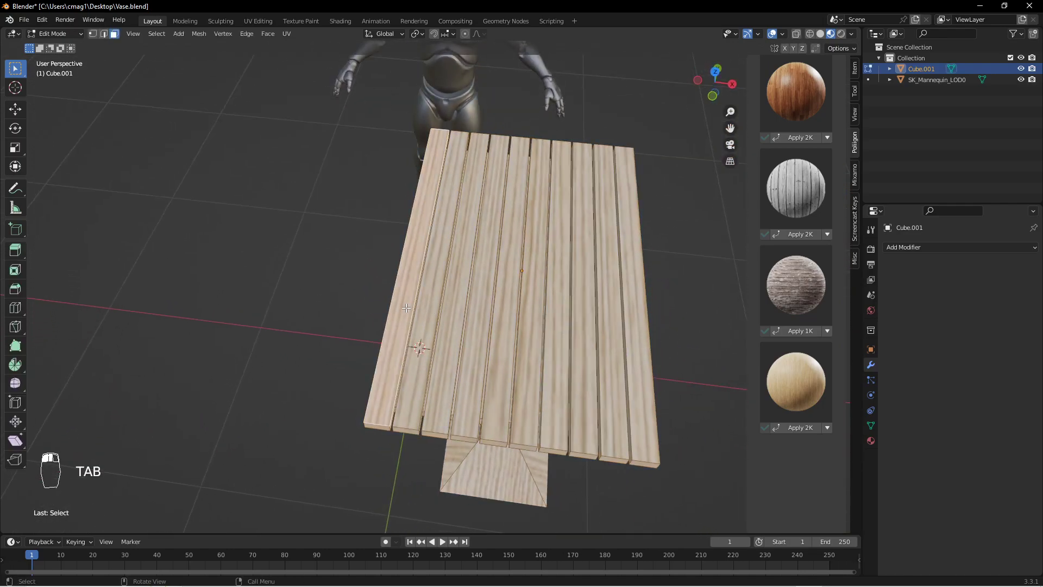
shift+click(431, 305)
shift+click(453, 305)
shift+click(483, 308)
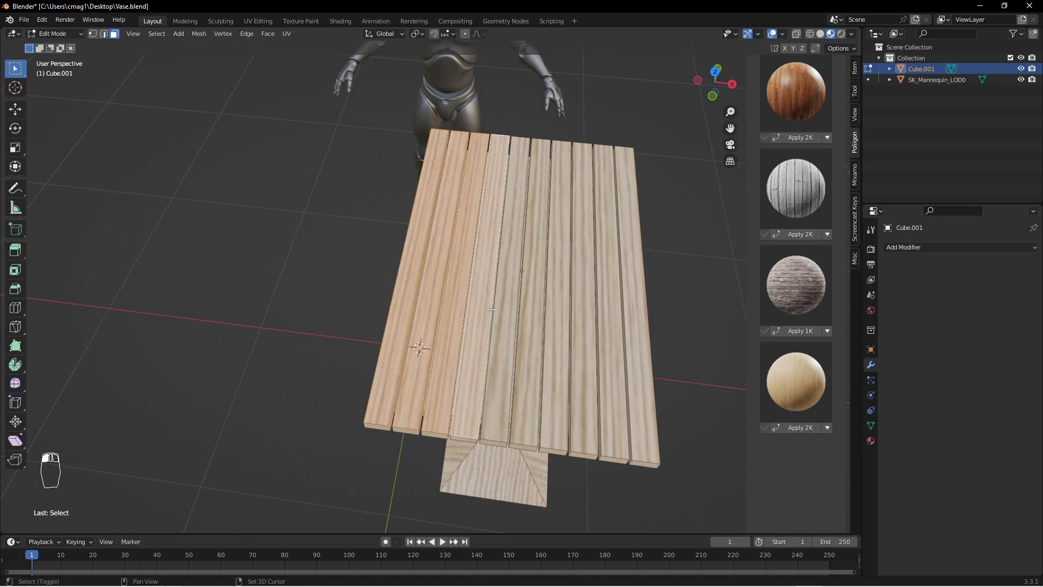
click(413, 289)
shift+click(433, 293)
shift+click(458, 297)
shift+click(482, 300)
shift+click(509, 300)
shift+click(526, 306)
shift+click(555, 311)
shift+click(586, 318)
shift+click(617, 329)
shift+click(638, 329)
middle_drag(638, 330, 658, 266)
key(ctrl+KP_Add)
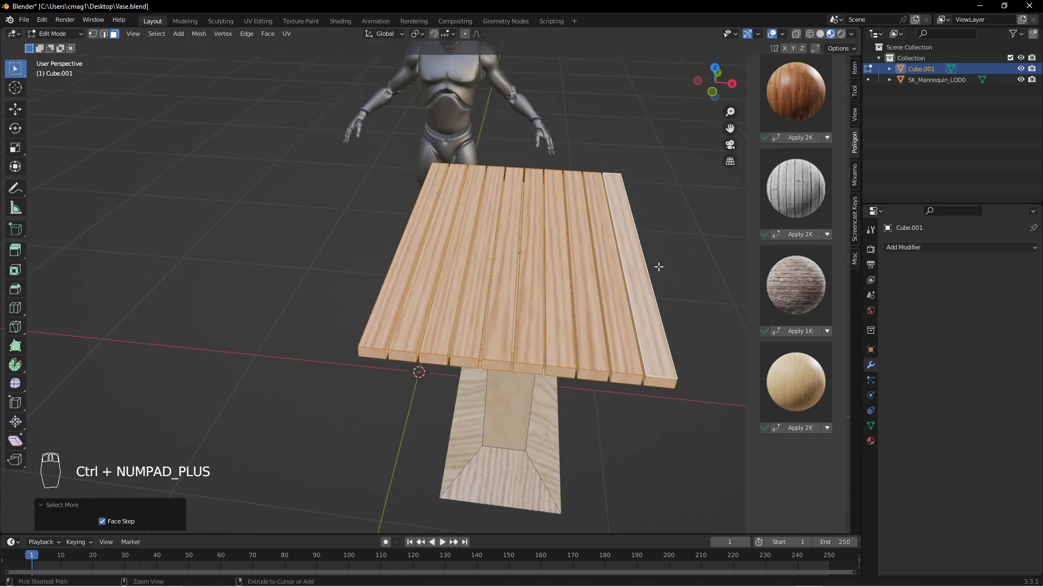
middle_drag(630, 279, 674, 268)
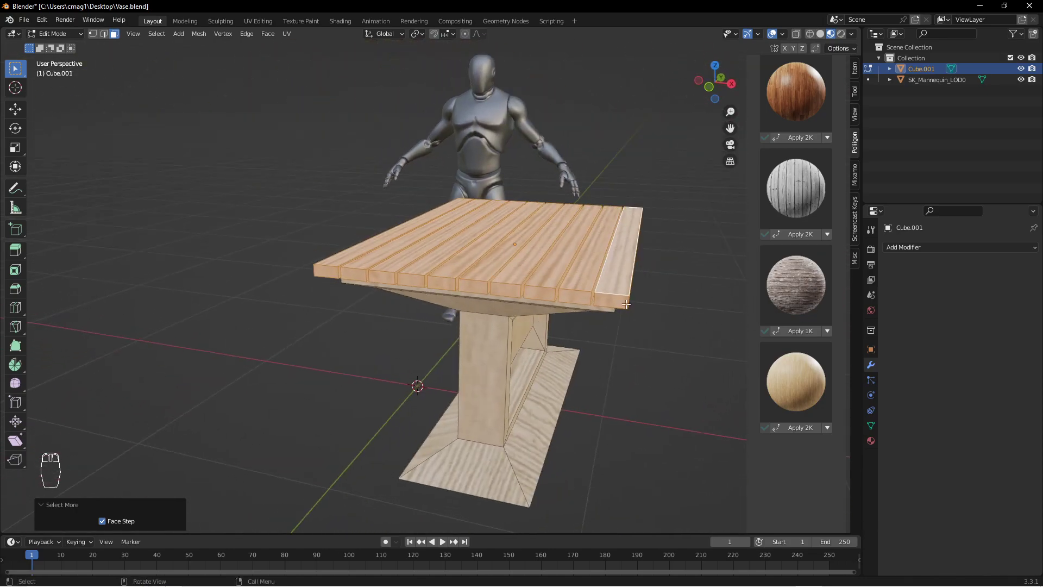
right_click(558, 272)
mouse_move(557, 271)
click(601, 286)
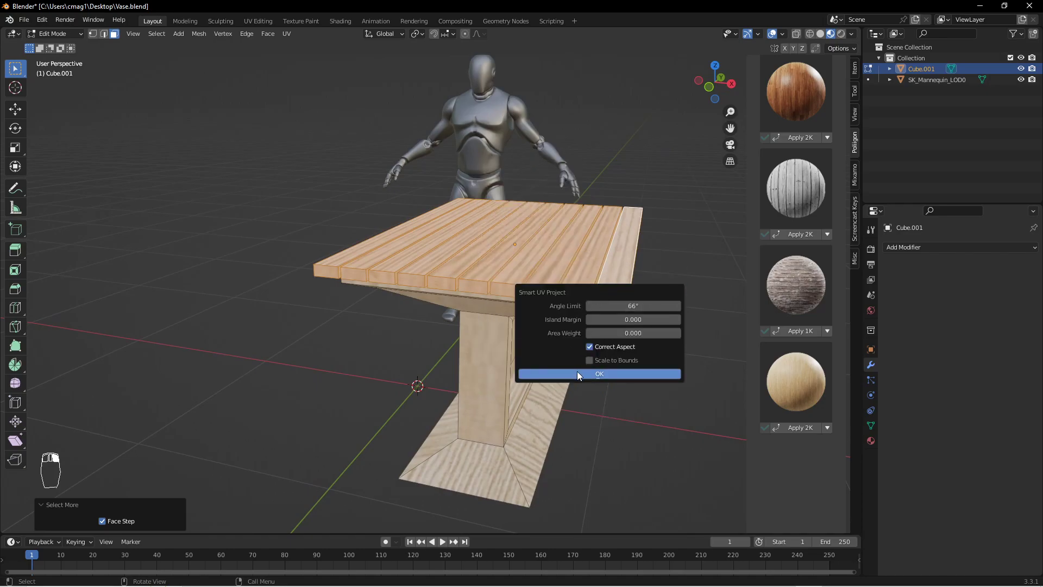
click(577, 374)
middle_drag(578, 374, 509, 319)
key(Tab)
scroll(537, 234, up, 2)
Try a plain Unwrap on the selected planks, and reproject them with Smart UV Project.
key(Tab)
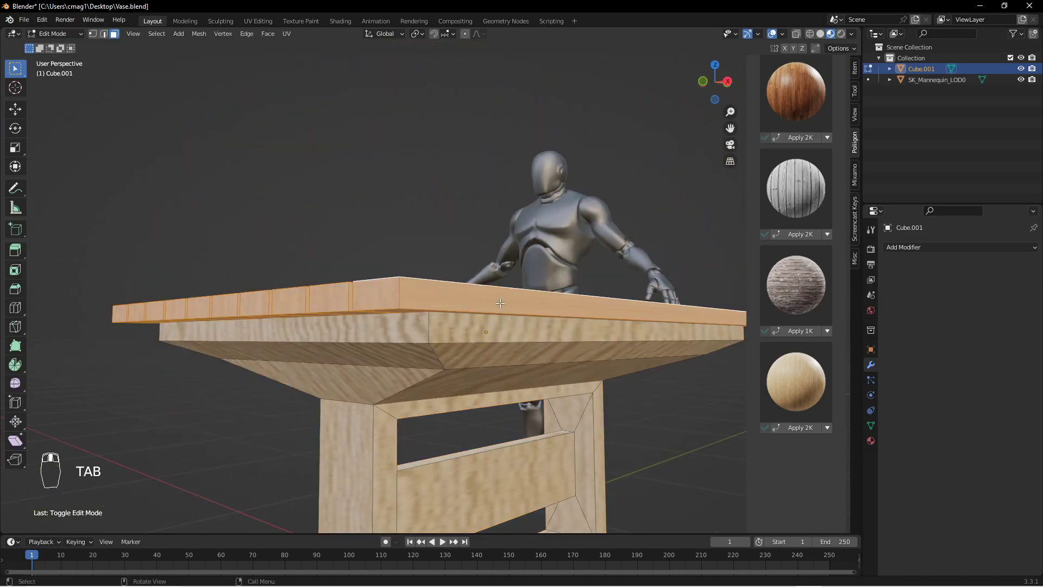
right_click(500, 303)
mouse_move(494, 299)
click(593, 299)
middle_drag(592, 298, 487, 337)
right_click(486, 337)
mouse_move(487, 337)
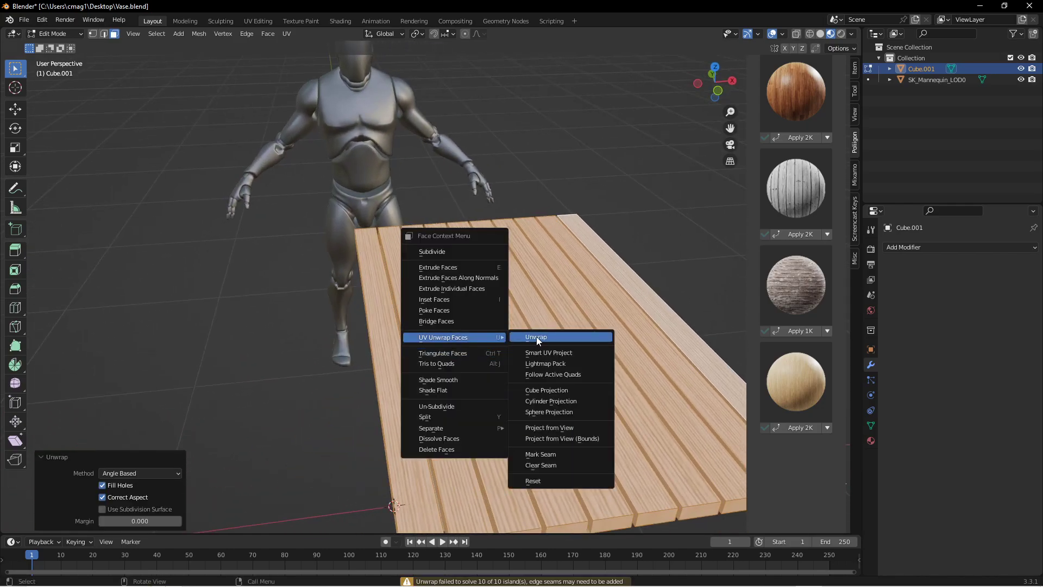
click(547, 352)
click(543, 435)
key(Tab)
Try Unwrap and Smart UV Project on only the long outer side face of the edge plank.
middle_drag(554, 377, 560, 316)
key(Tab)
click(561, 315)
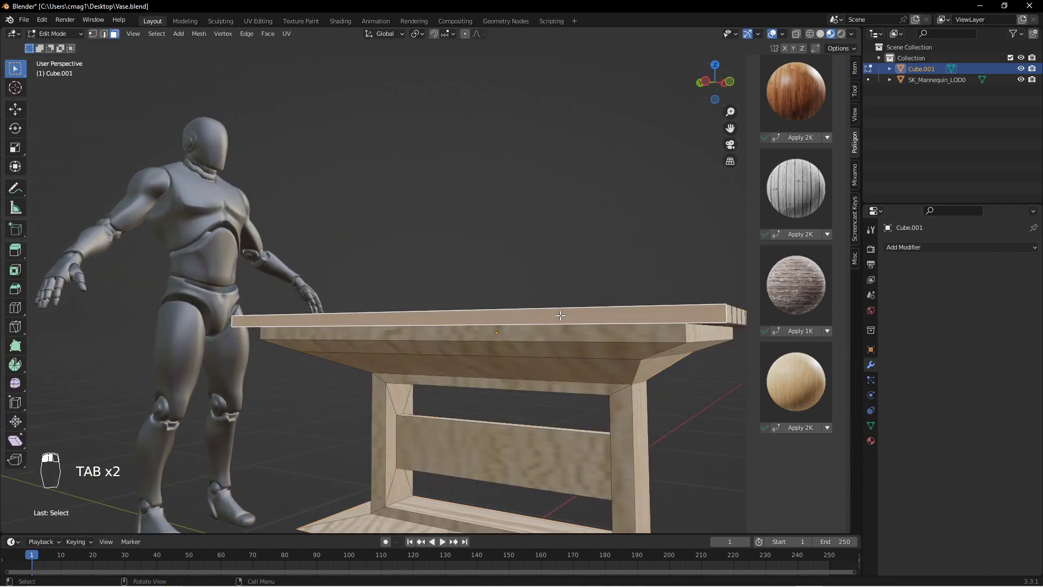
right_click(560, 315)
mouse_move(561, 315)
click(595, 314)
right_click(585, 323)
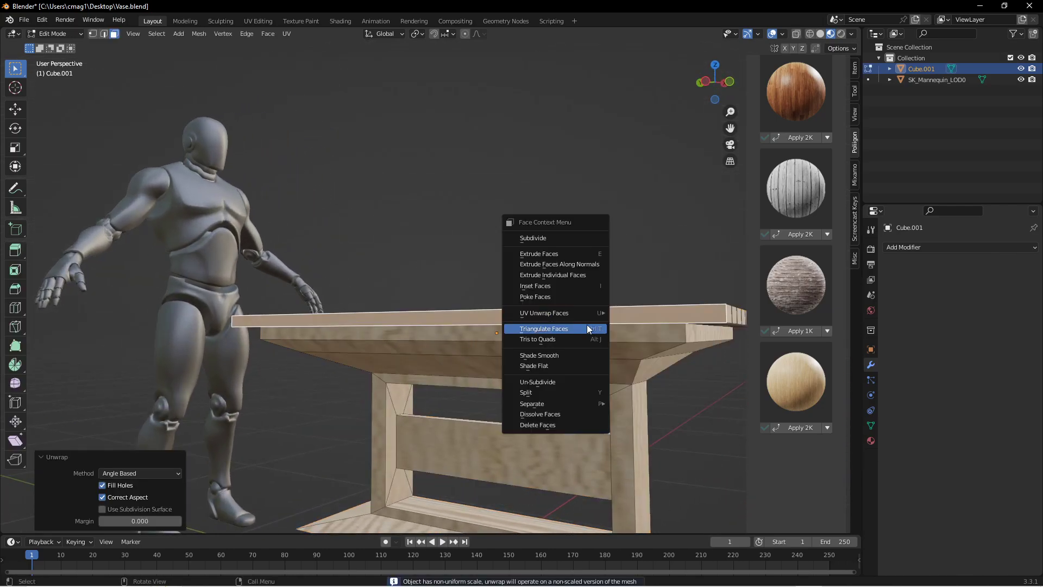
mouse_move(594, 314)
click(642, 329)
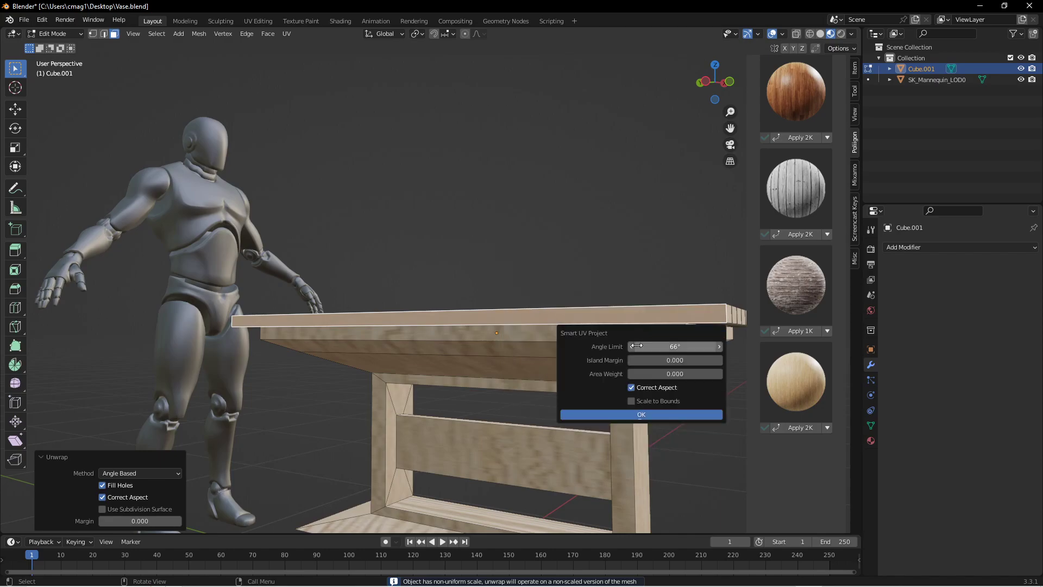
click(641, 414)
middle_drag(608, 391, 538, 351)
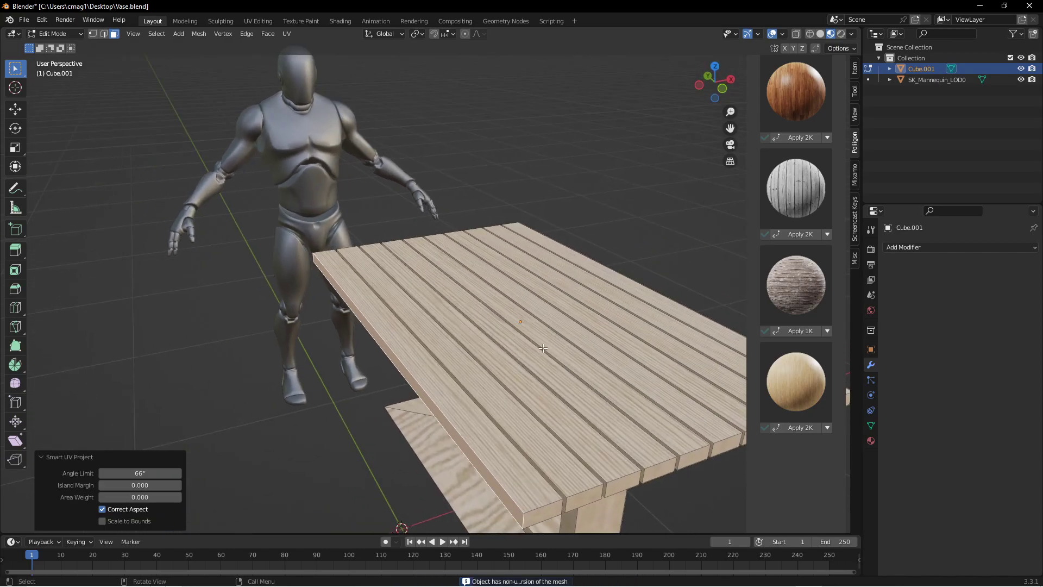
Undo the UV changes on the edge plank's side face, back to the selection of all planks.
key(ctrl+z)
key(ctrl+z)
key(ctrl+z)
key(ctrl+z)
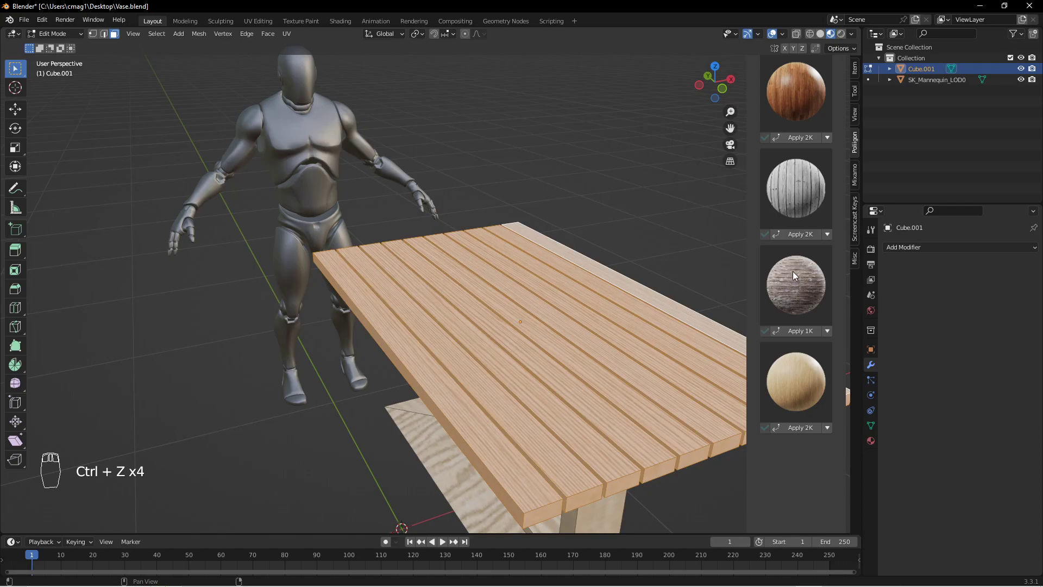
Apply the reddish-brown wood material at 2K to the selected tabletop planks.
scroll(796, 269, up, 2)
click(810, 223)
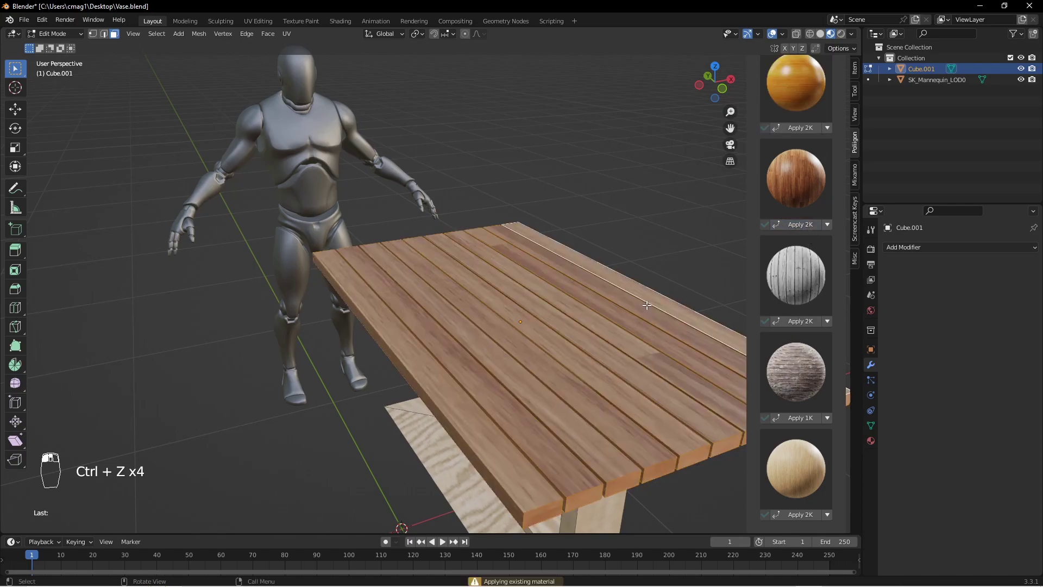
middle_drag(522, 304, 476, 245)
key(Tab)
Select the tapered support under the tabletop by growing from its side faces, and apply the reddish-brown wood material at 2K.
key(Tab)
click(515, 234)
shift+click(477, 245)
middle_drag(601, 262, 505, 264)
shift+click(446, 264)
middle_drag(374, 255, 403, 253)
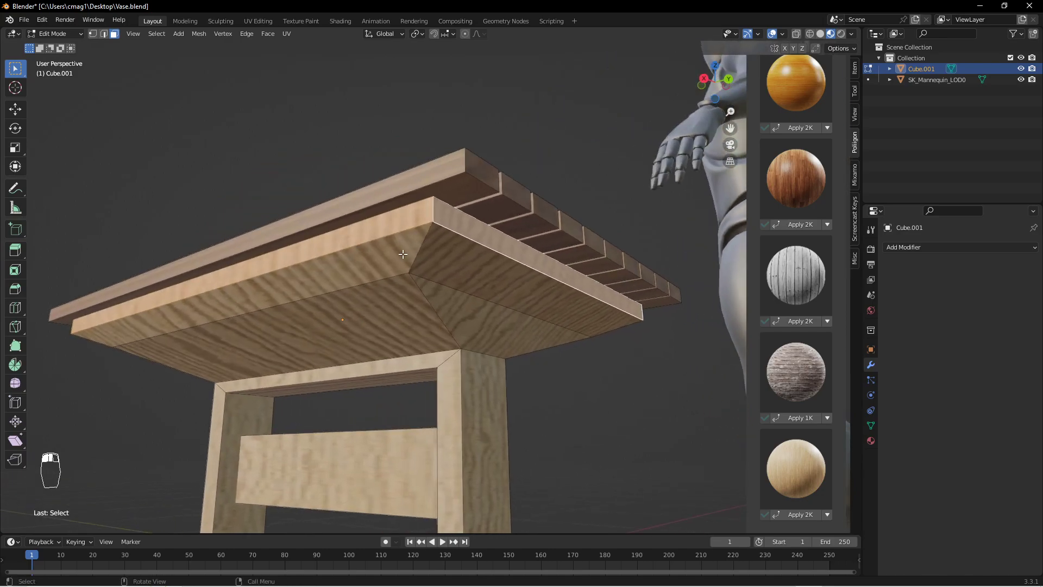
key(ctrl+KP_Add)
key(ctrl+KP_Add)
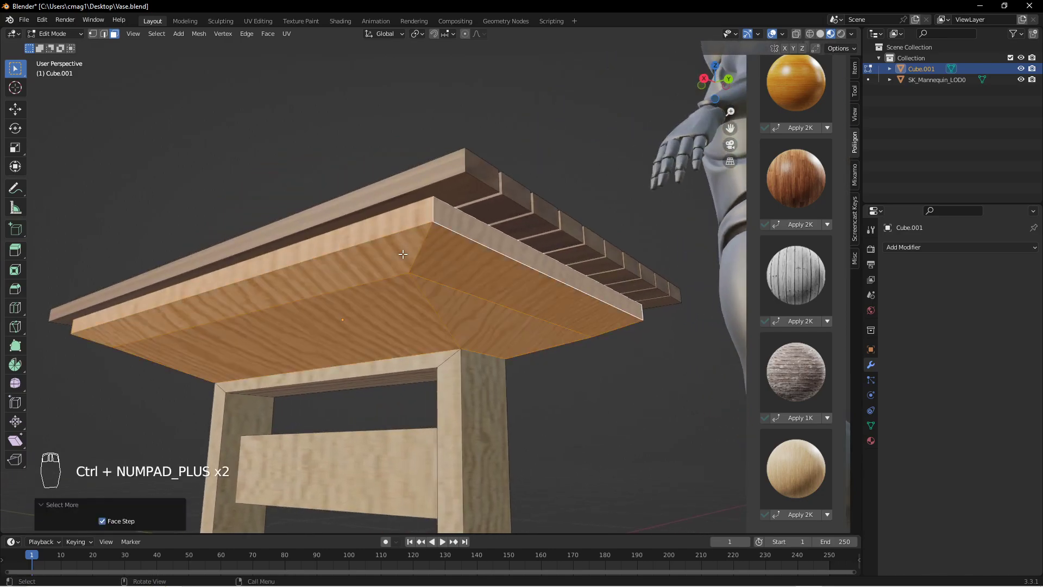
click(787, 224)
key(Tab)
Select the sloped faces of the pedestal's foot and apply the reddish-brown wood material at 2K.
middle_drag(337, 245, 518, 282)
scroll(461, 275, up, 4)
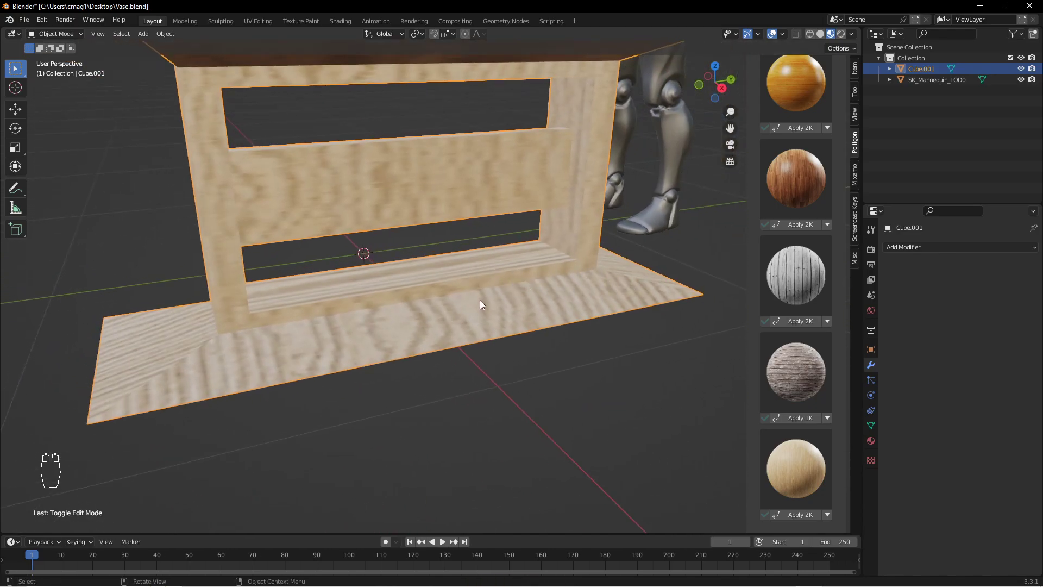
key(Tab)
click(352, 329)
middle_drag(204, 327, 482, 294)
middle_drag(569, 295, 553, 295)
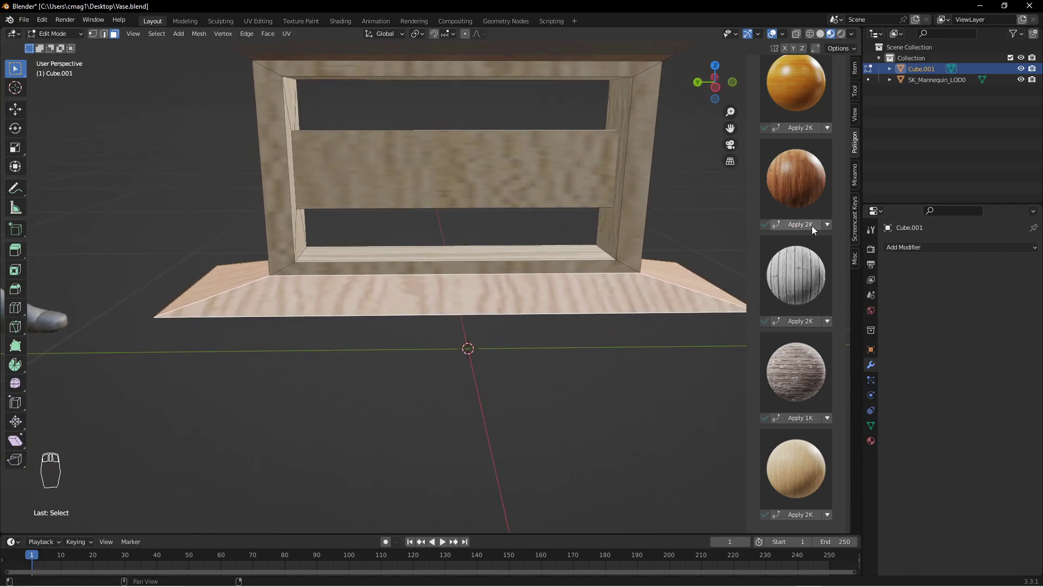
click(811, 225)
key(Tab)
middle_drag(585, 223, 562, 294)
Make the crossbar slimmer by scaling its upper and lower faces together along Z to about 0.563.
key(Tab)
scroll(510, 295, up, 5)
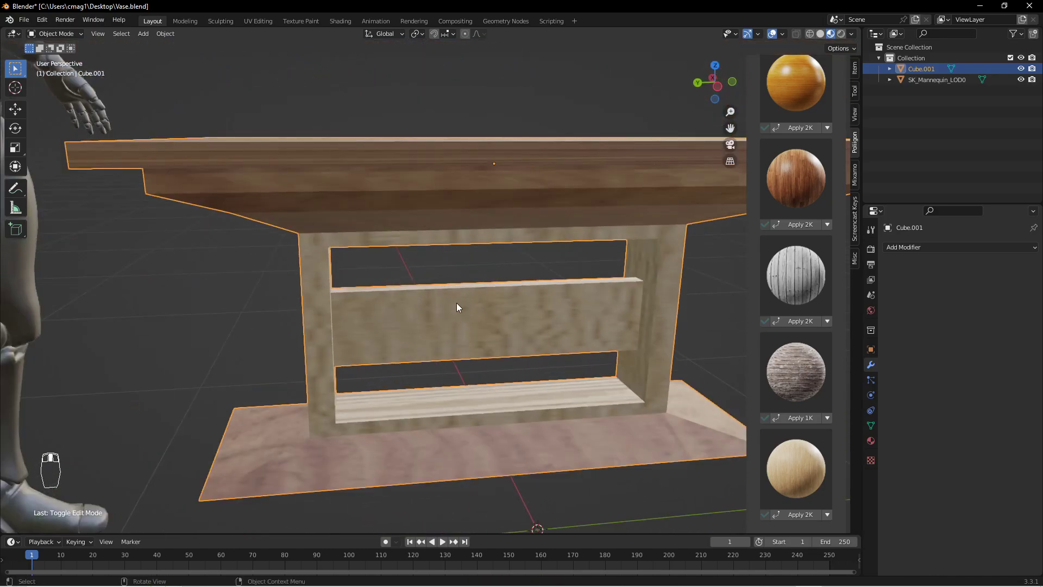
key(3)
click(488, 286)
middle_drag(539, 313, 630, 302)
click(506, 348)
key(s)
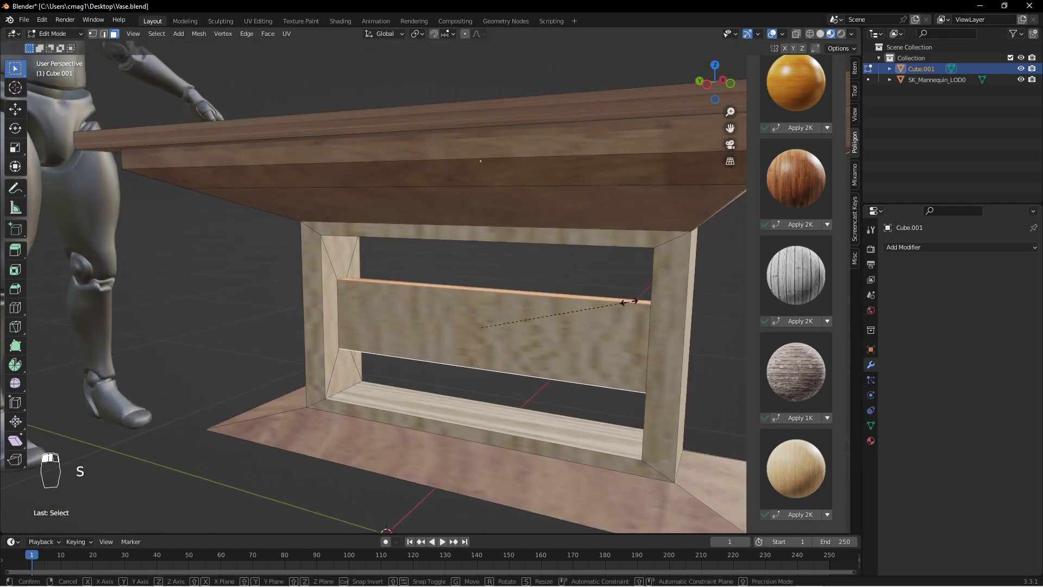
key(z)
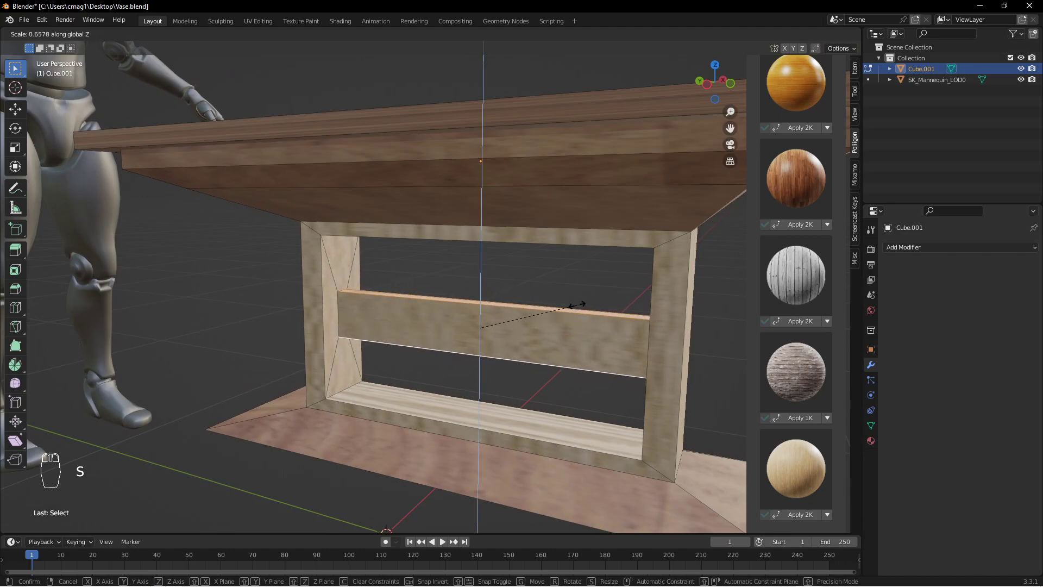
click(564, 320)
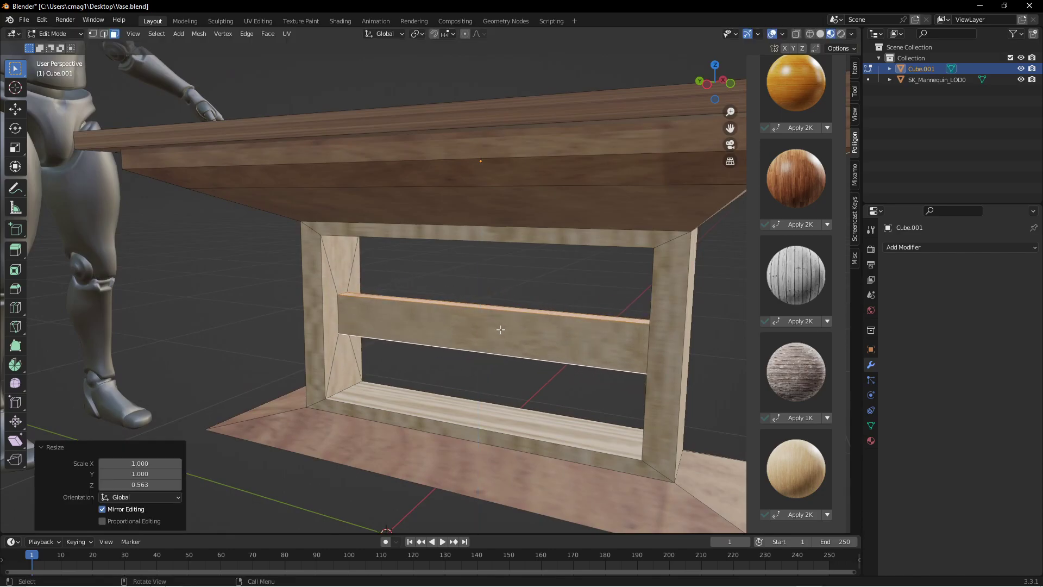
Select the loop of faces around the crossbar and apply the reddish-brown wood material at 2K.
alt+click(494, 329)
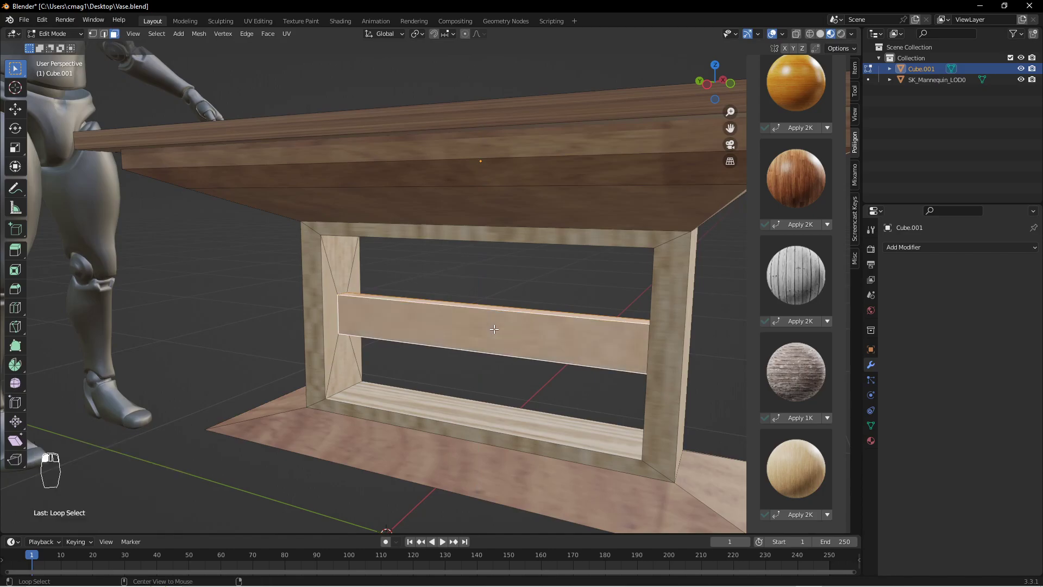
middle_drag(585, 332, 706, 244)
click(797, 224)
key(Tab)
mouse_move(590, 295)
middle_down()
mouse_move(513, 294)
mouse_move(581, 306)
middle_up()
Unwrap the crossbar's face loop with Smart UV Project at its default settings.
key(Tab)
right_click(547, 317)
mouse_move(546, 317)
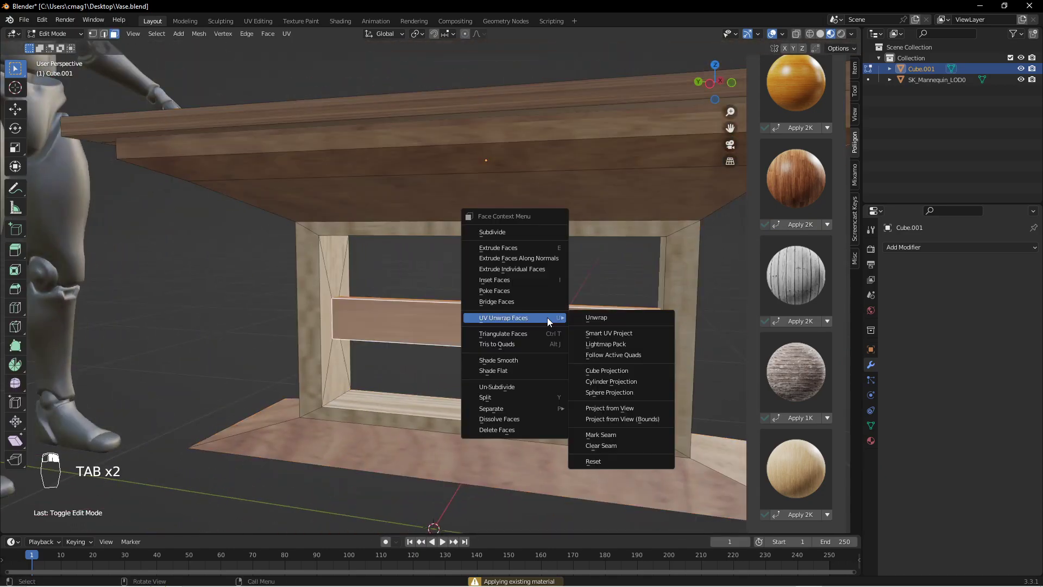
click(608, 333)
click(575, 413)
key(Tab)
middle_drag(619, 324, 592, 285)
Try a plain Unwrap on the crossbar's face loop and check the wood grain.
key(Tab)
right_click(507, 299)
mouse_move(507, 299)
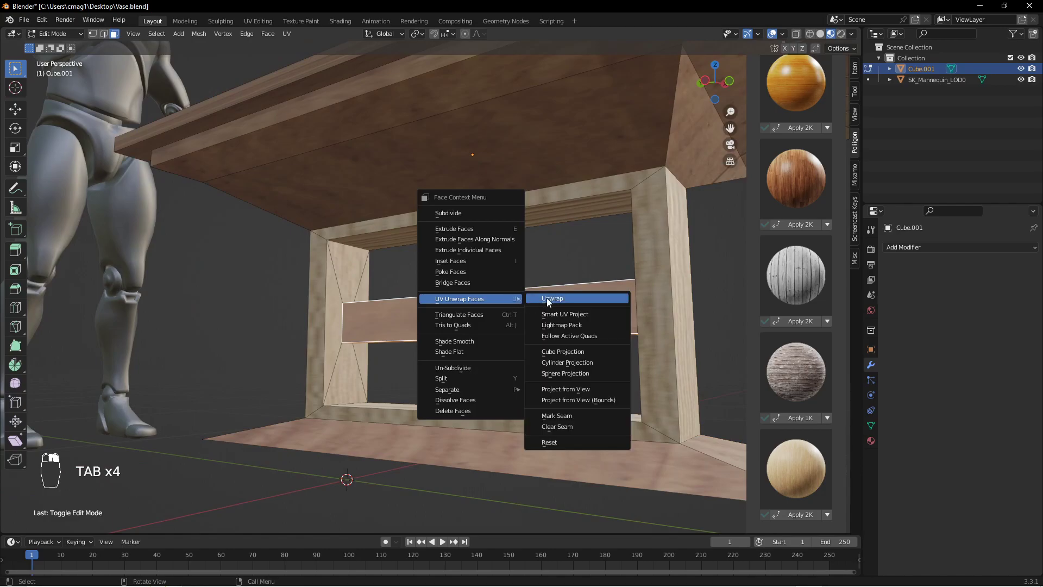
click(549, 299)
key(Tab)
scroll(605, 269, down, 3)
Reproject the crossbar's face loop with Smart UV Project, keeping the default settings.
key(Tab)
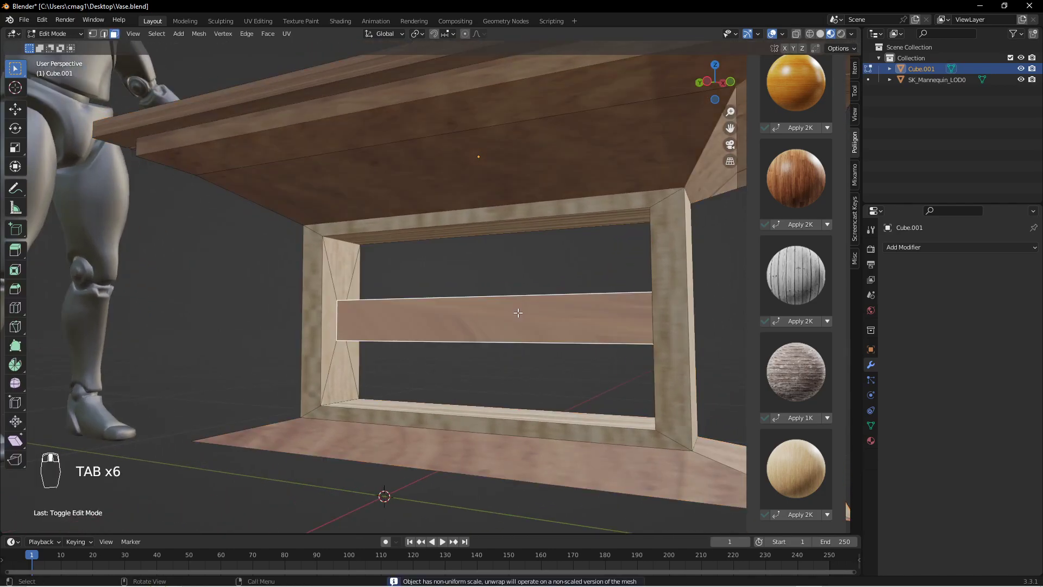
right_click(489, 313)
mouse_move(530, 314)
click(587, 328)
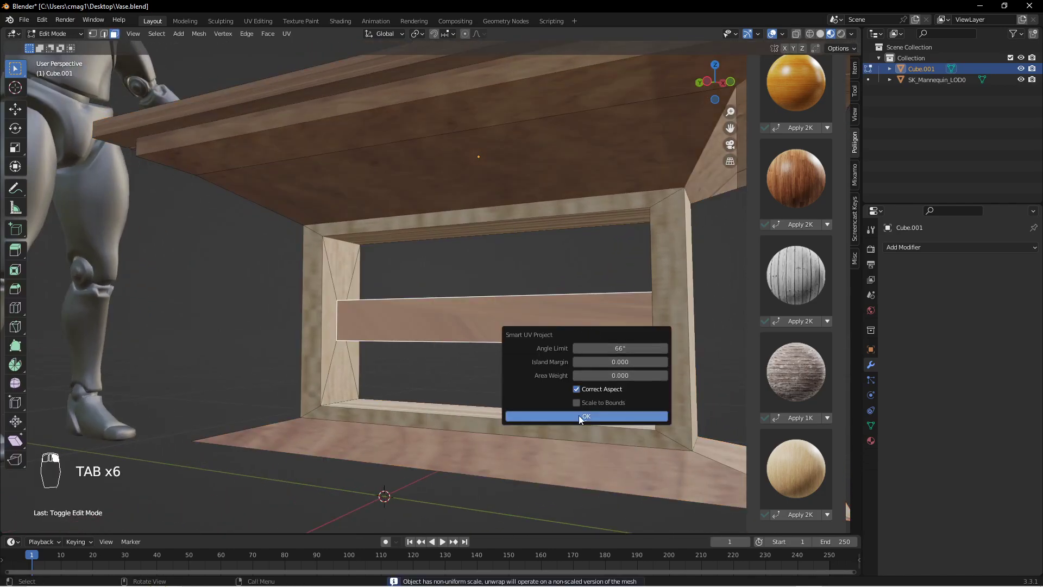
click(578, 412)
key(Tab)
Reproject the crossbar's long face on the opposite side with Smart UV Project, and switch it to a plain Unwrap.
middle_drag(624, 294, 403, 317)
key(Tab)
click(403, 316)
right_click(404, 316)
mouse_move(404, 316)
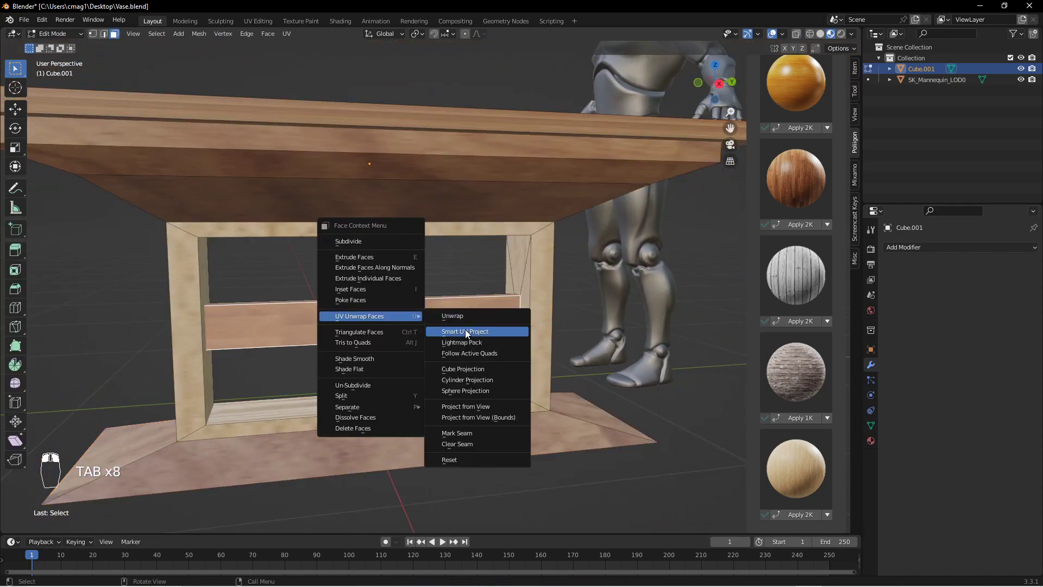
click(465, 329)
click(474, 418)
right_click(371, 314)
mouse_move(381, 314)
click(415, 316)
key(Tab)
Apply a plain Unwrap to the crossbar again from the other side of the table, and leave mesh editing.
middle_drag(384, 326, 529, 321)
key(Tab)
right_click(544, 314)
mouse_move(546, 314)
click(581, 314)
key(Tab)
middle_drag(608, 300, 535, 256)
Save the scene under the new file name Table on the Desktop.
click(526, 218)
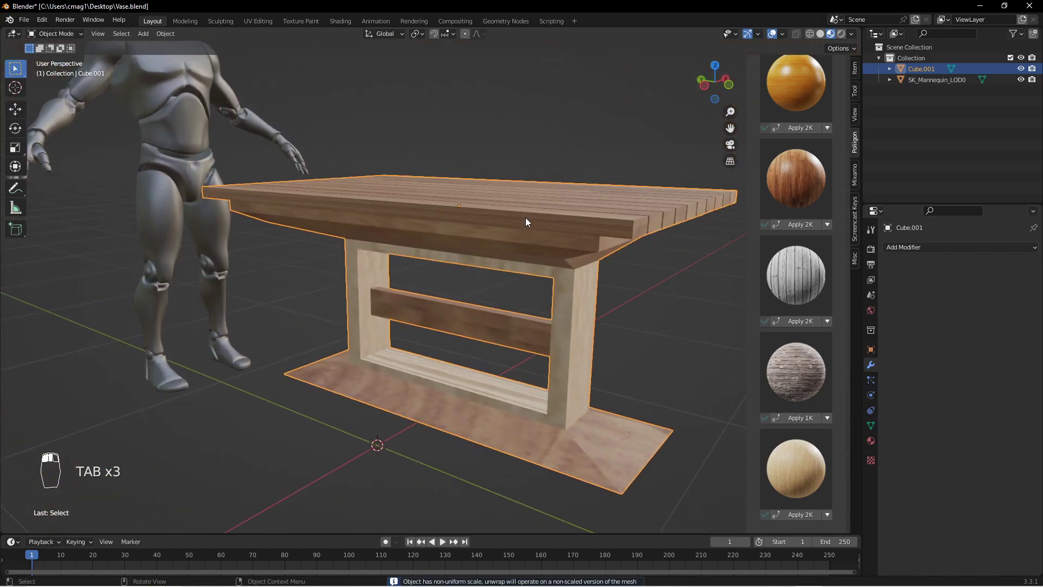
click(24, 20)
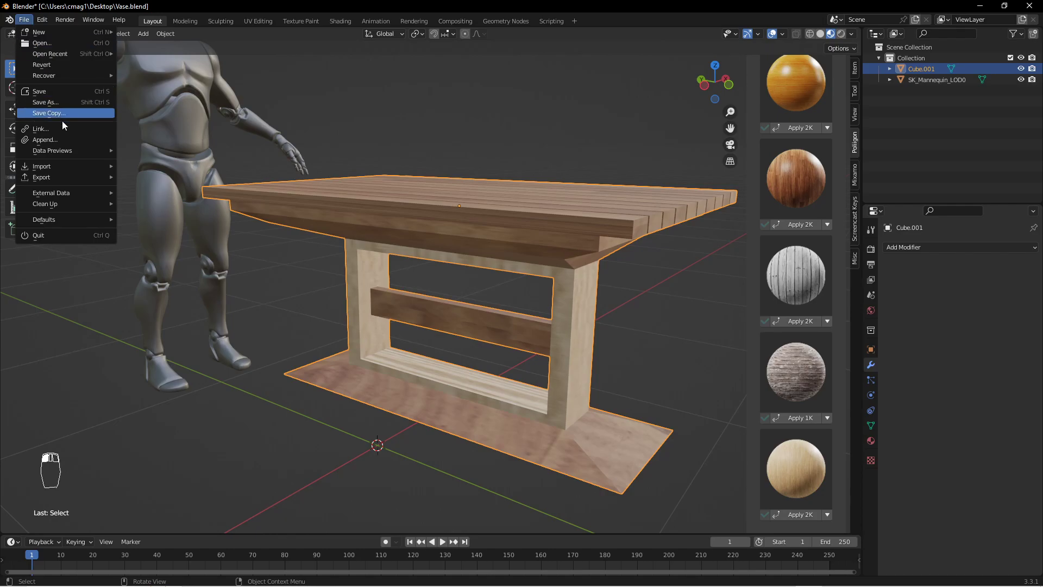
click(75, 102)
click(433, 448)
text(Table)
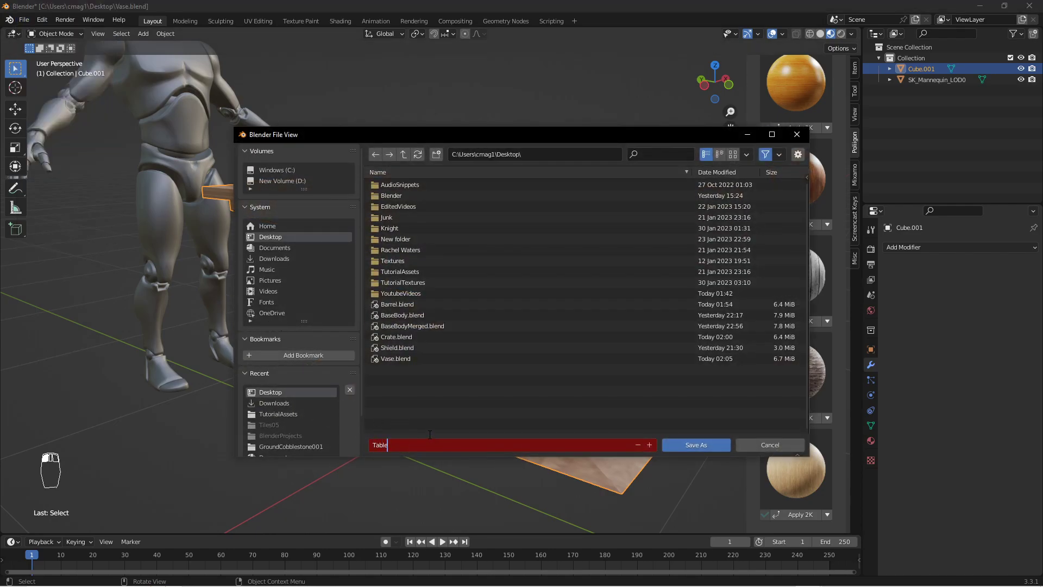
key(Return)
click(690, 444)
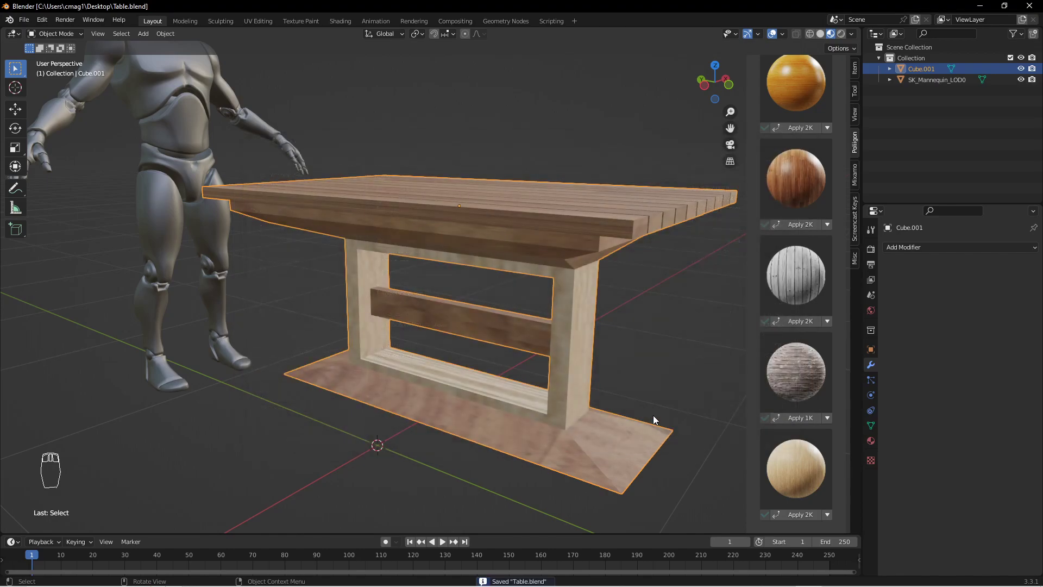
Export the table as an FBX file named Table on the Desktop, limited to selected objects.
middle_drag(485, 298, 412, 239)
click(24, 19)
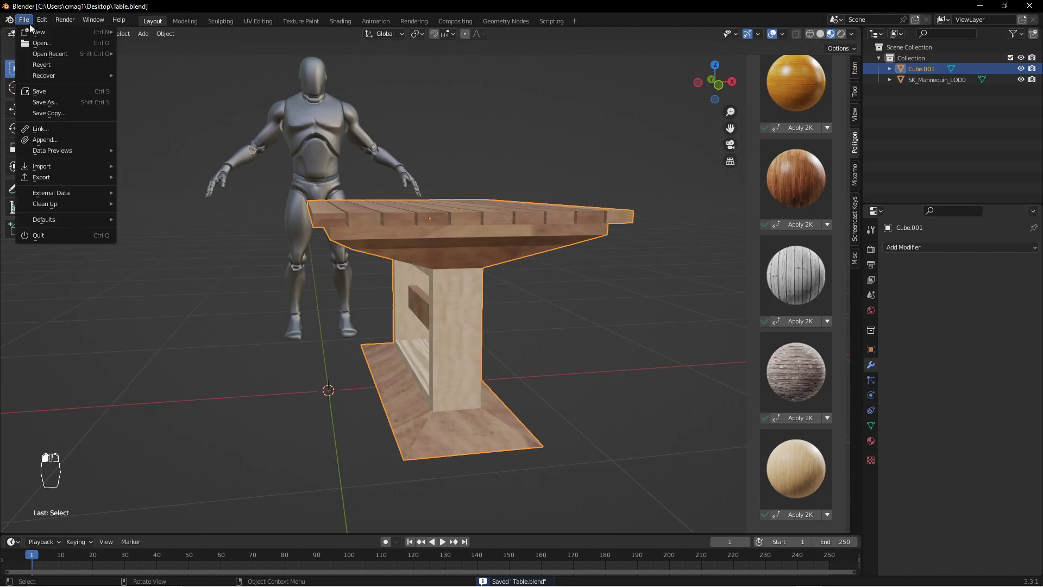
mouse_move(67, 179)
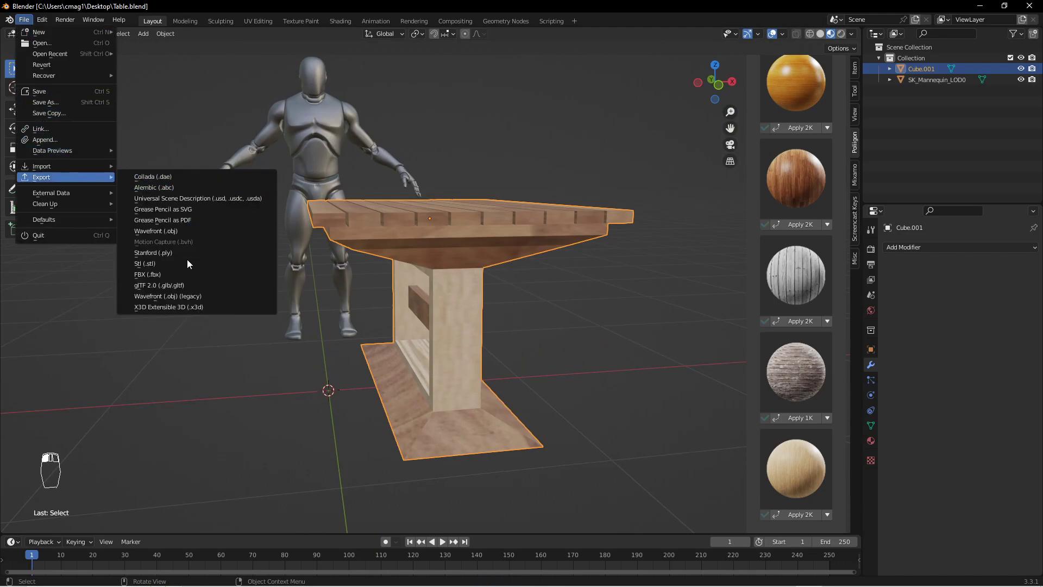
click(179, 274)
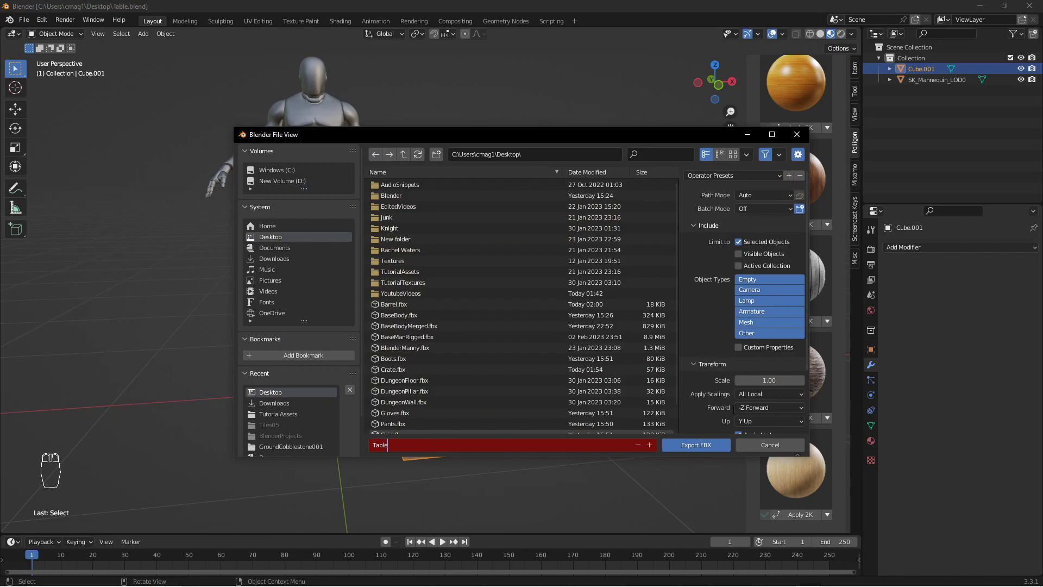
key(Return)
scroll(701, 382, down, 3)
click(706, 400)
click(704, 447)
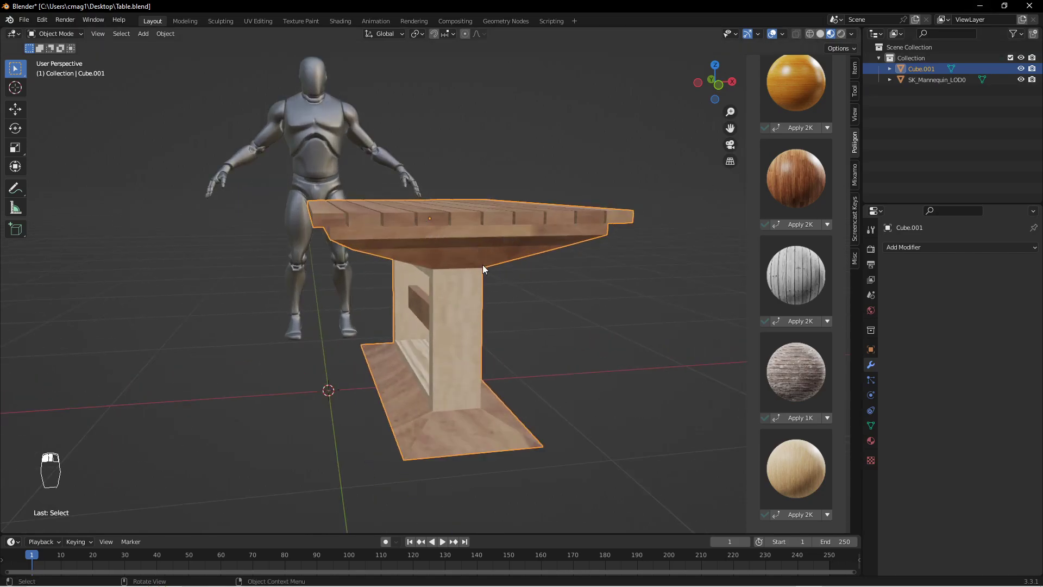
Set the table's X location to 0 m in its object transform.
middle_drag(340, 388, 428, 367)
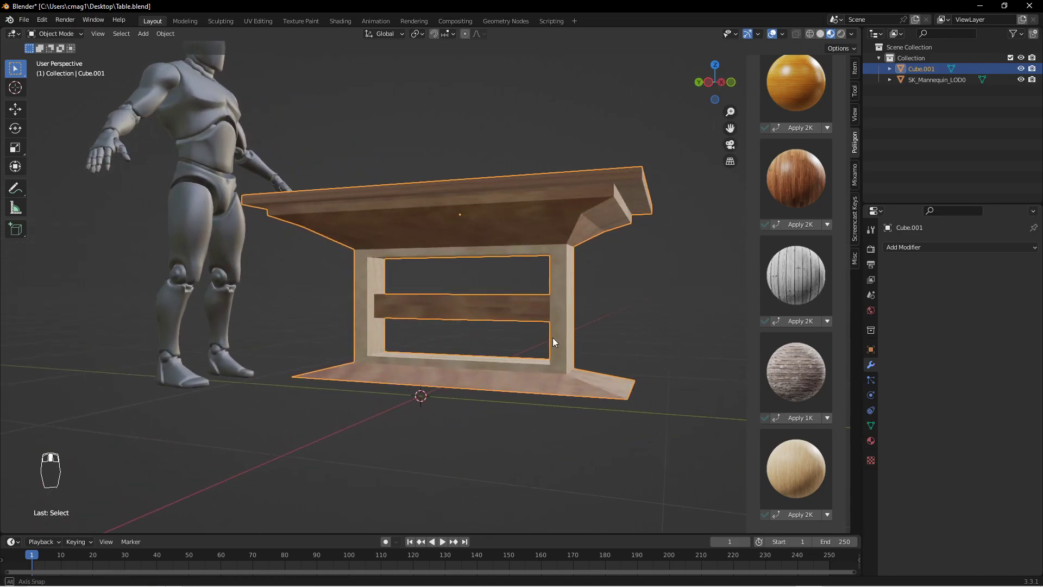
middle_drag(556, 342, 453, 285)
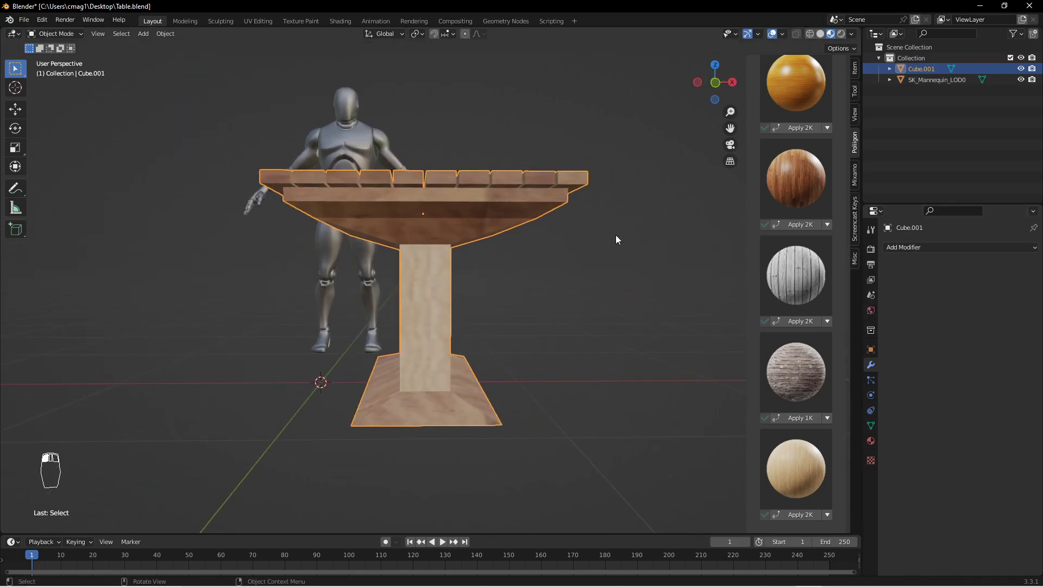
click(871, 350)
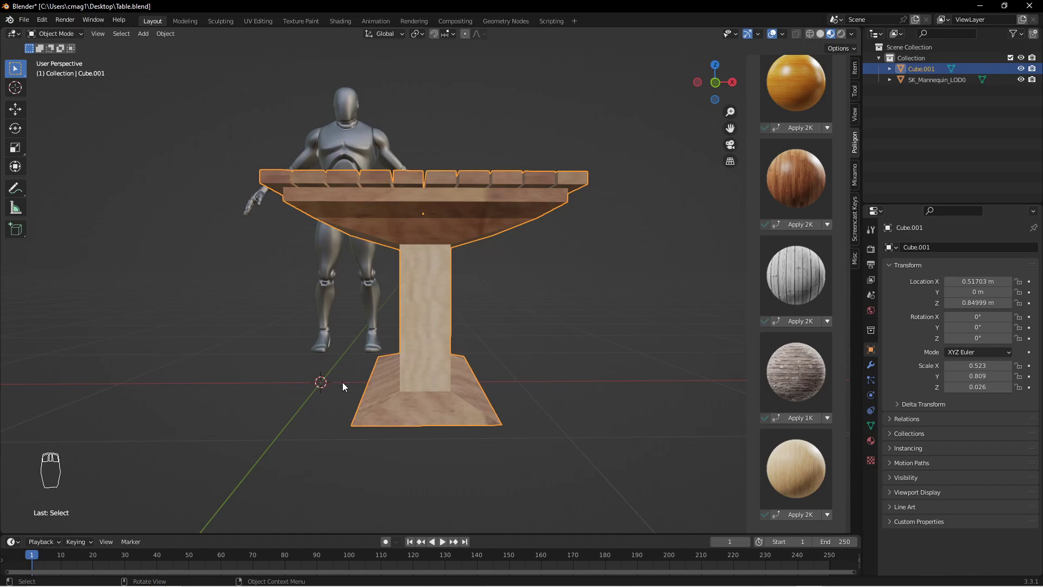
click(978, 281)
text(0)
key(Return)
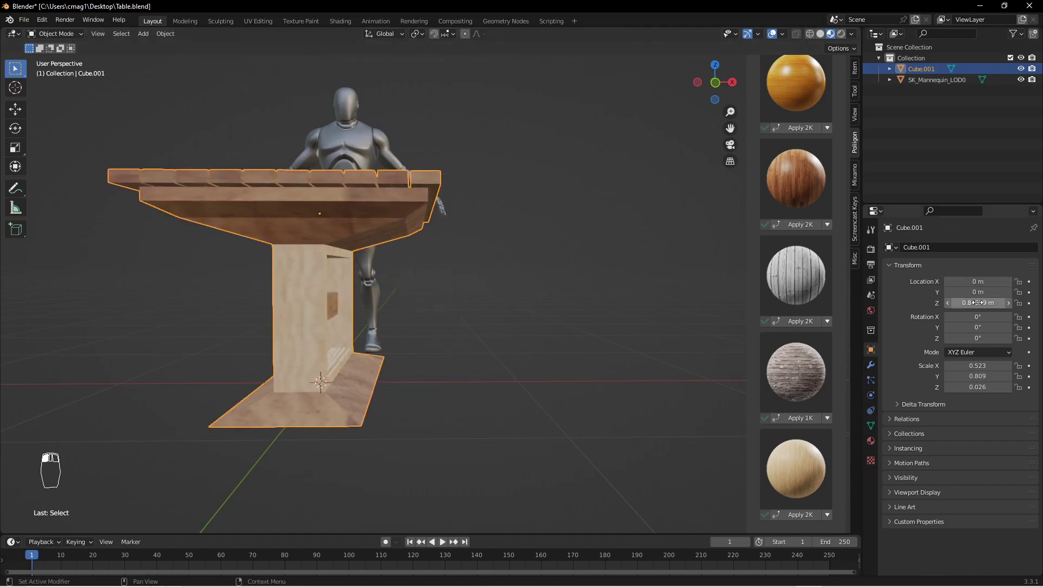
Save the scene and export the selected table again as FBX over Table.fbx on the Desktop.
middle_drag(571, 294, 458, 235)
click(24, 21)
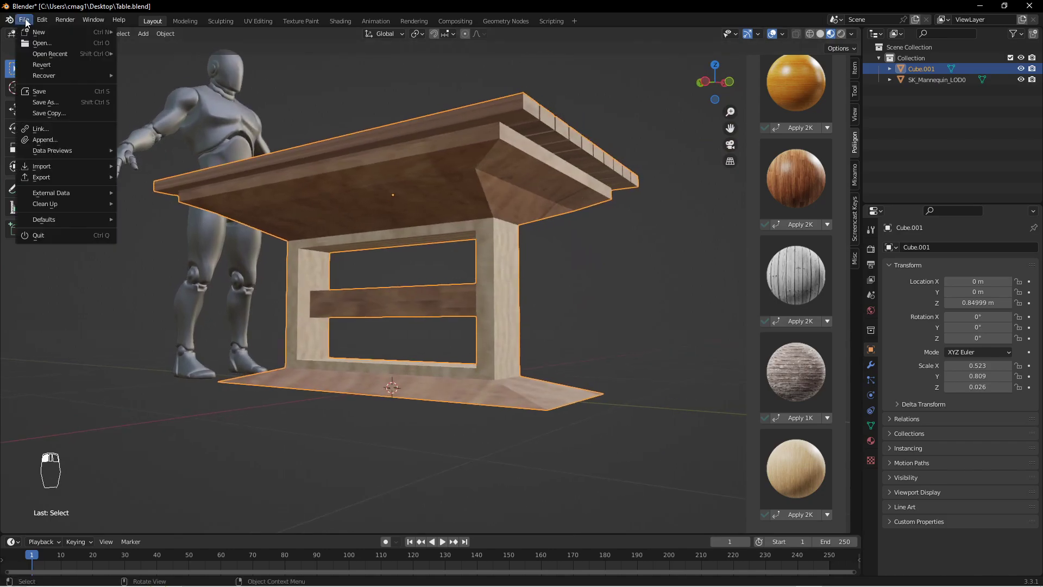
click(42, 90)
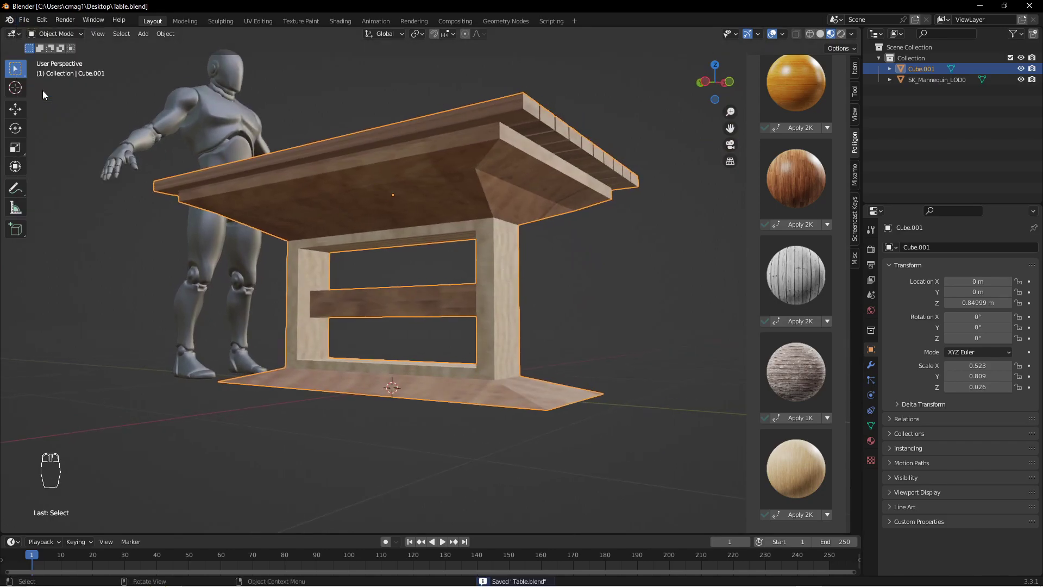
click(26, 20)
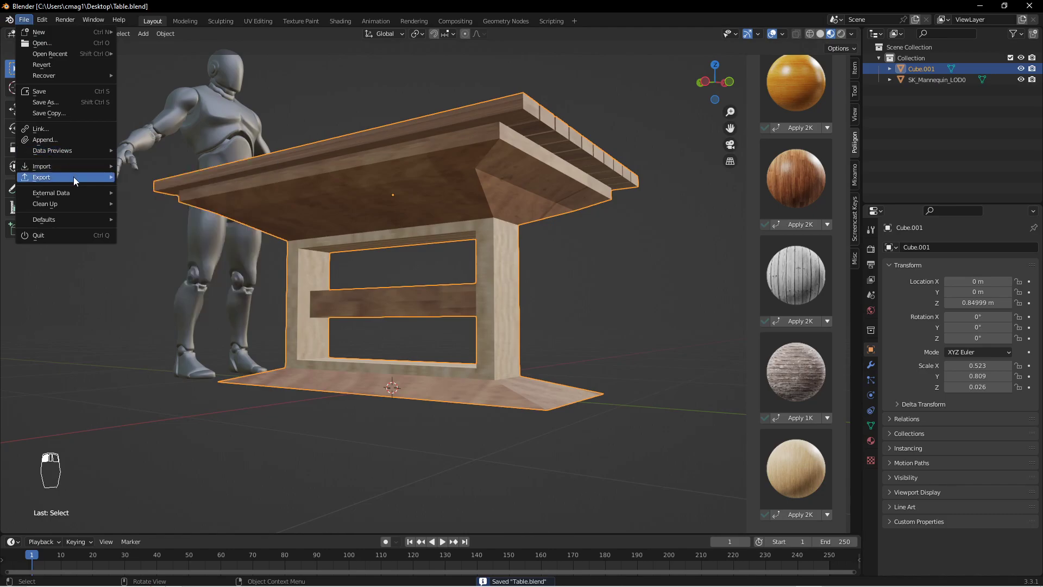
mouse_move(73, 177)
click(173, 274)
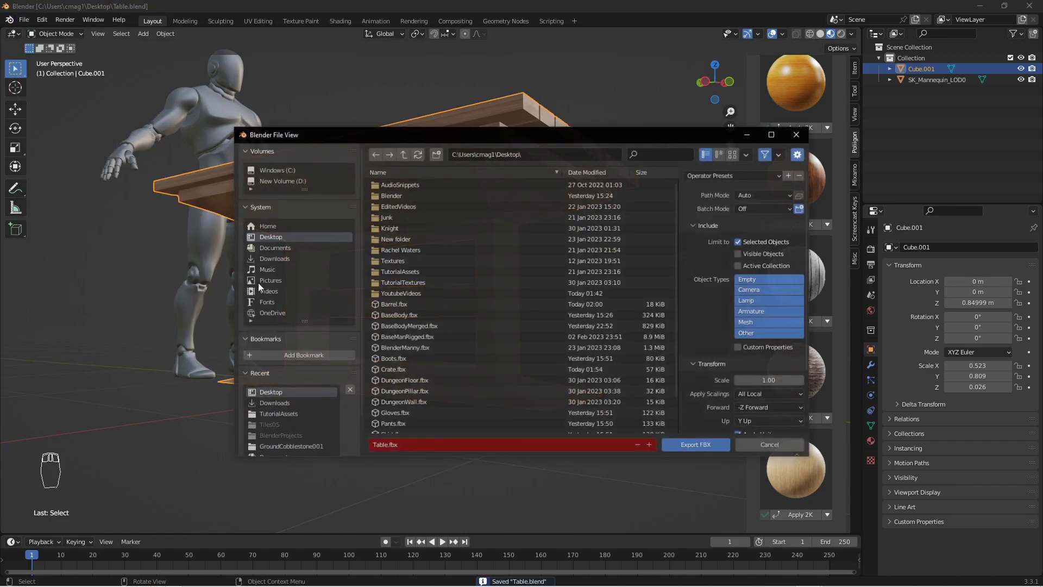
click(705, 446)
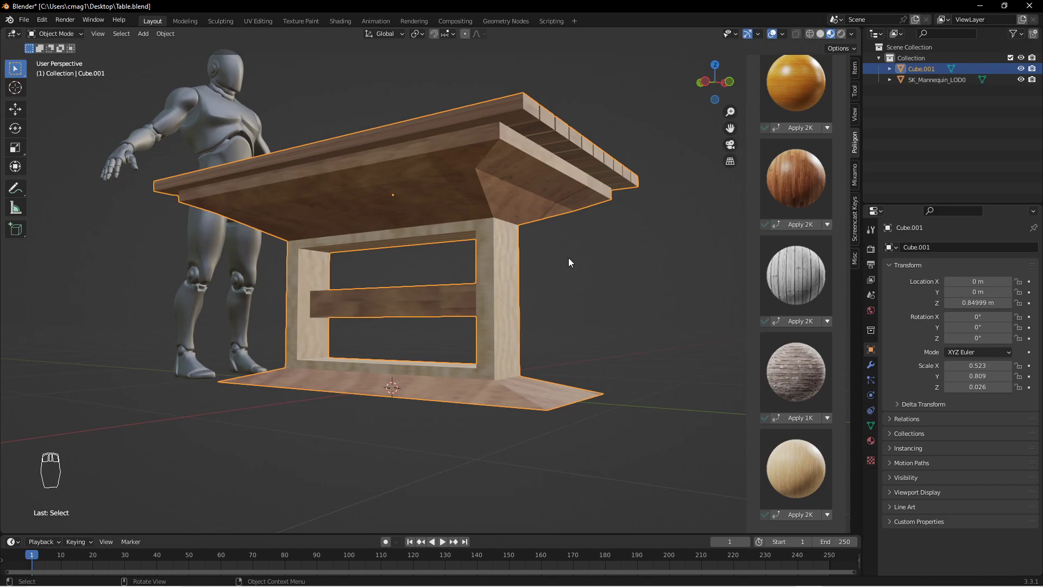
Switch to Unreal Editor and import Table.fbx from the Desktop into the Props folder with the existing import options.
click(980, 7)
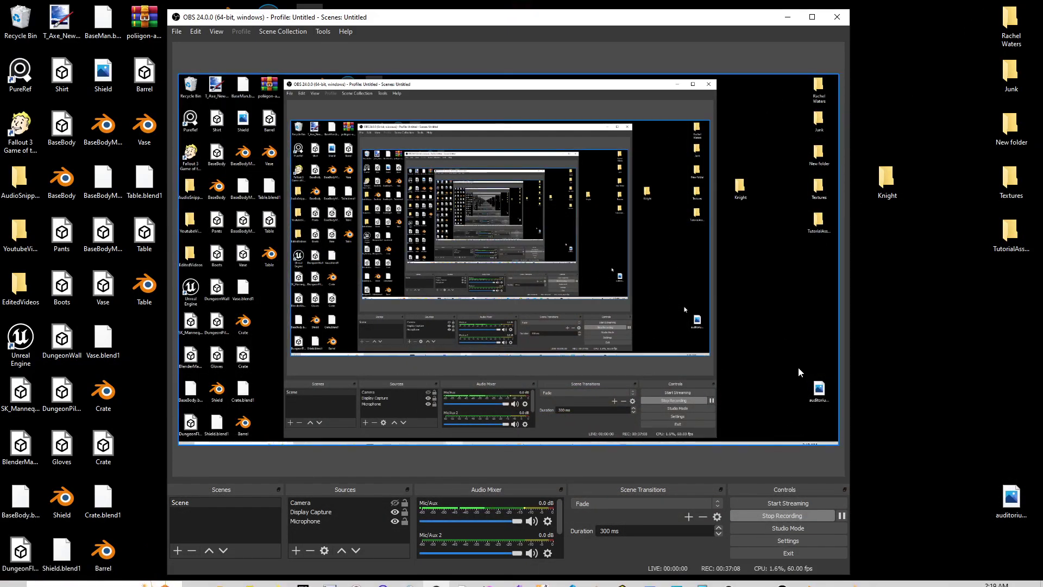
click(782, 576)
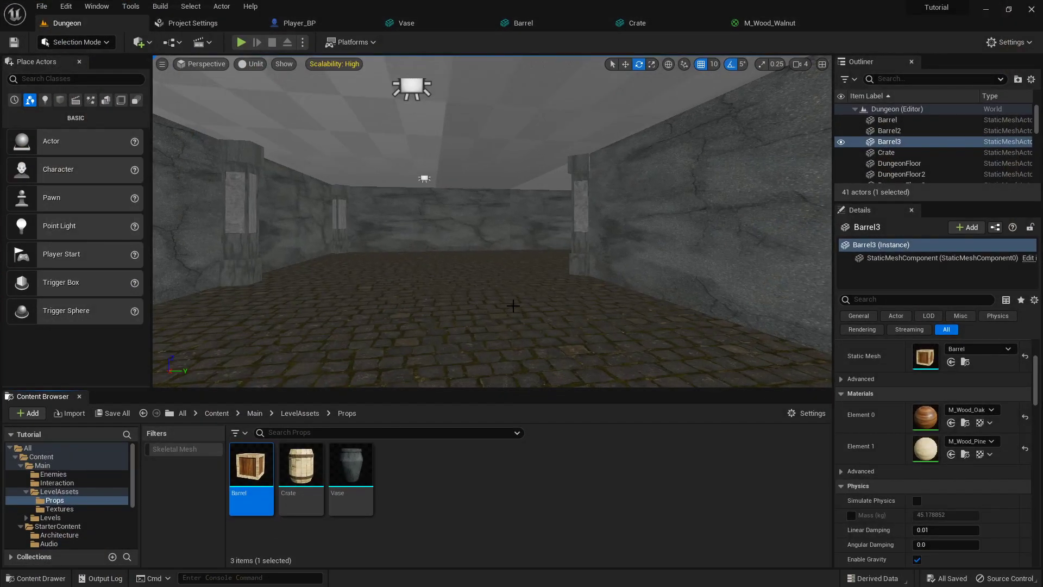
click(67, 412)
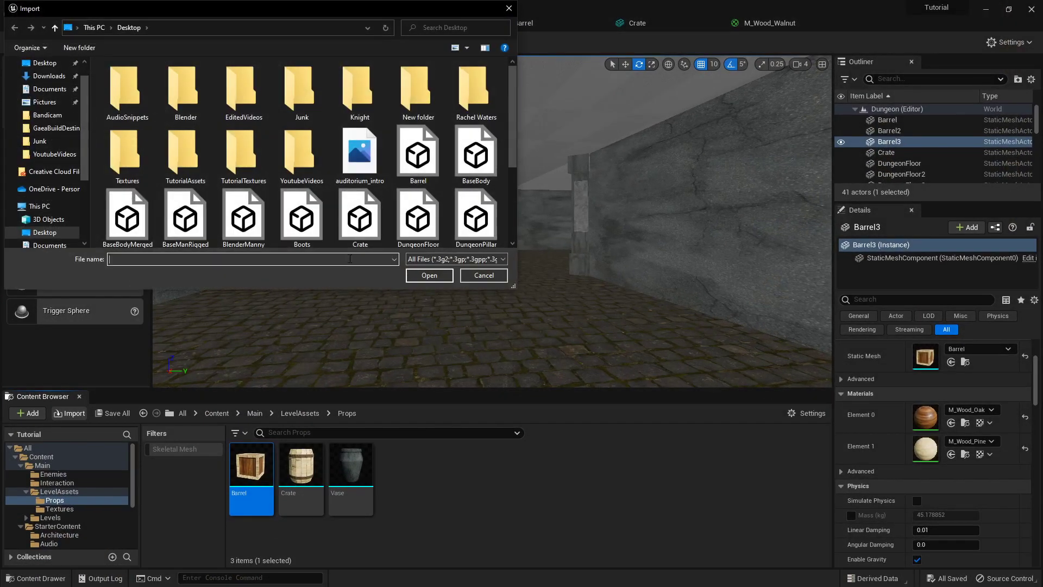
scroll(347, 157, down, 3)
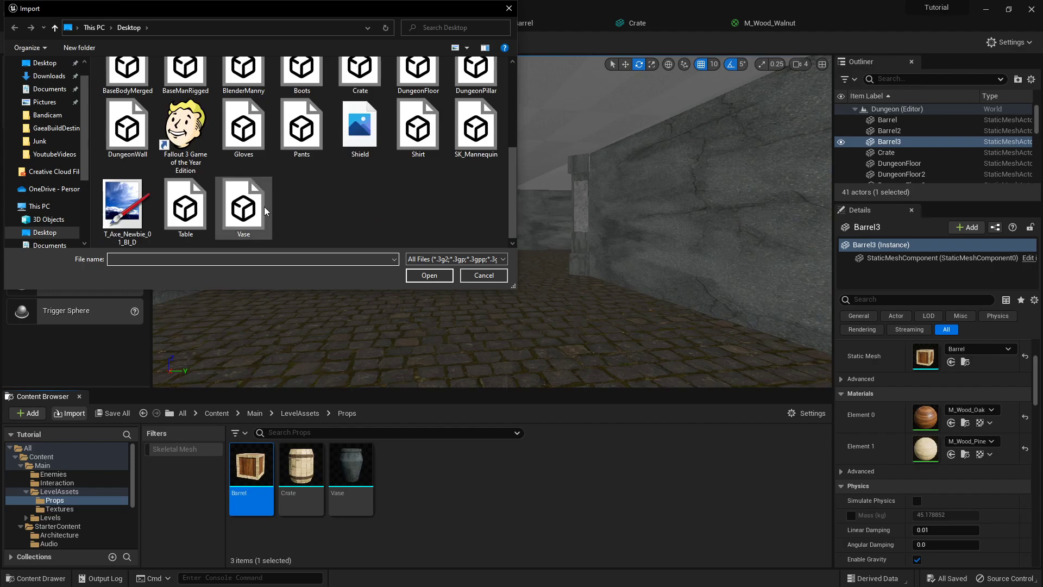
click(421, 275)
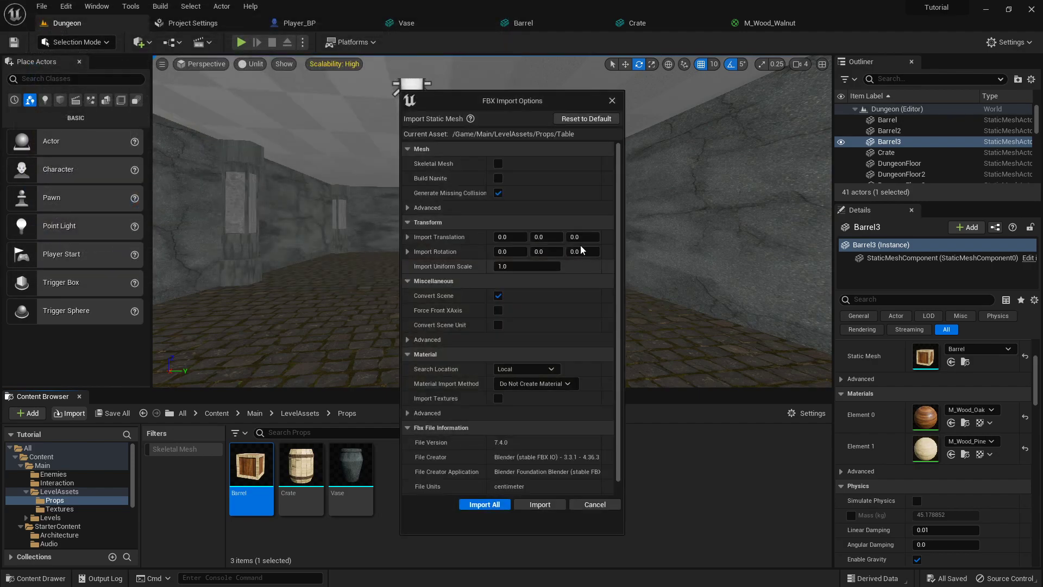
click(489, 505)
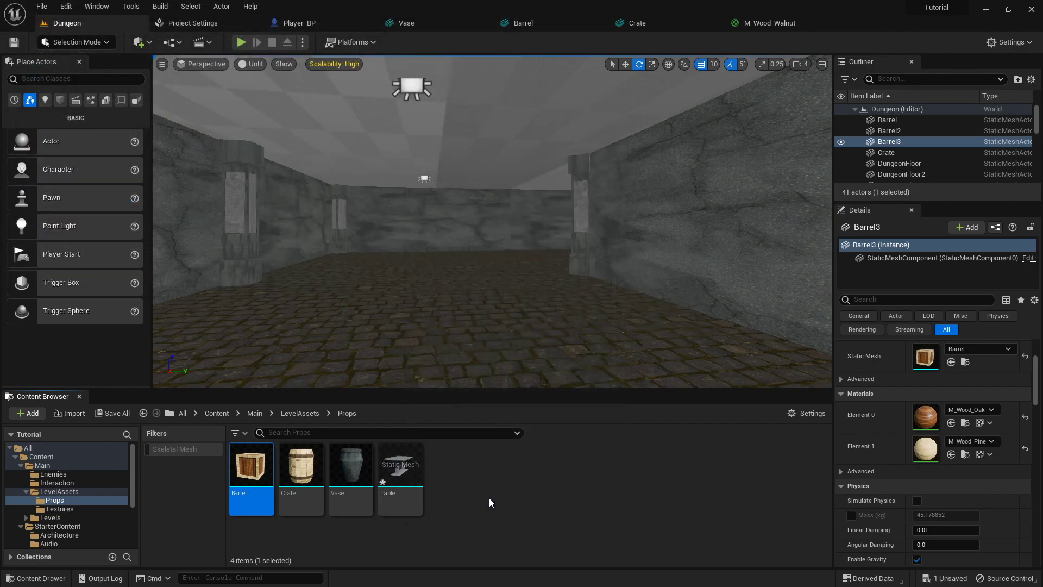
Open the imported Table static mesh and examine its surfaces from around the tabletop.
double_click(402, 476)
right_drag(495, 229, 491, 169)
key(w)
key(s)
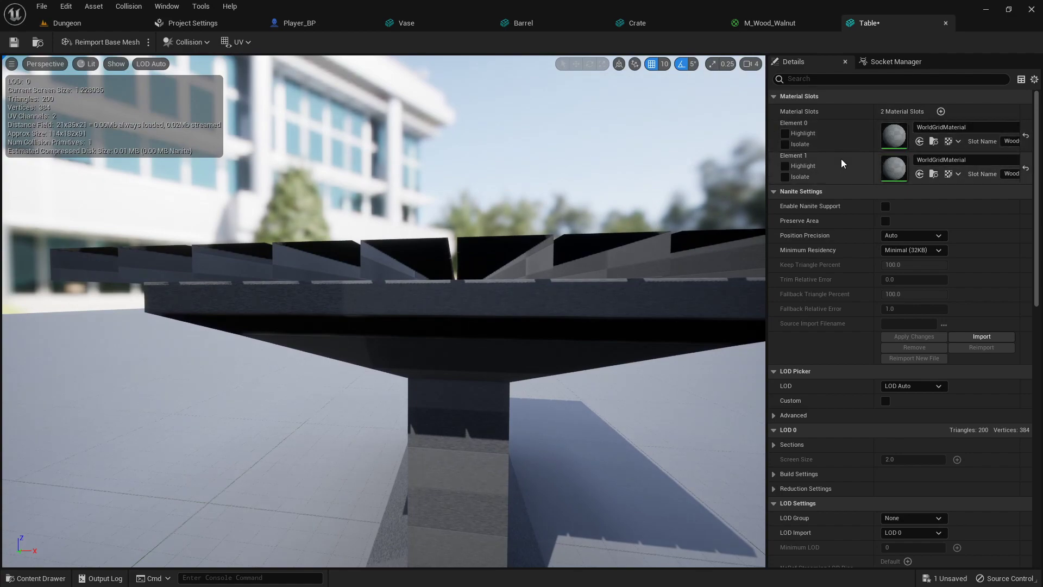
Switch to Blender, recalculate the normals of the table's entire mesh towards the inside, and leave mesh editing.
click(985, 11)
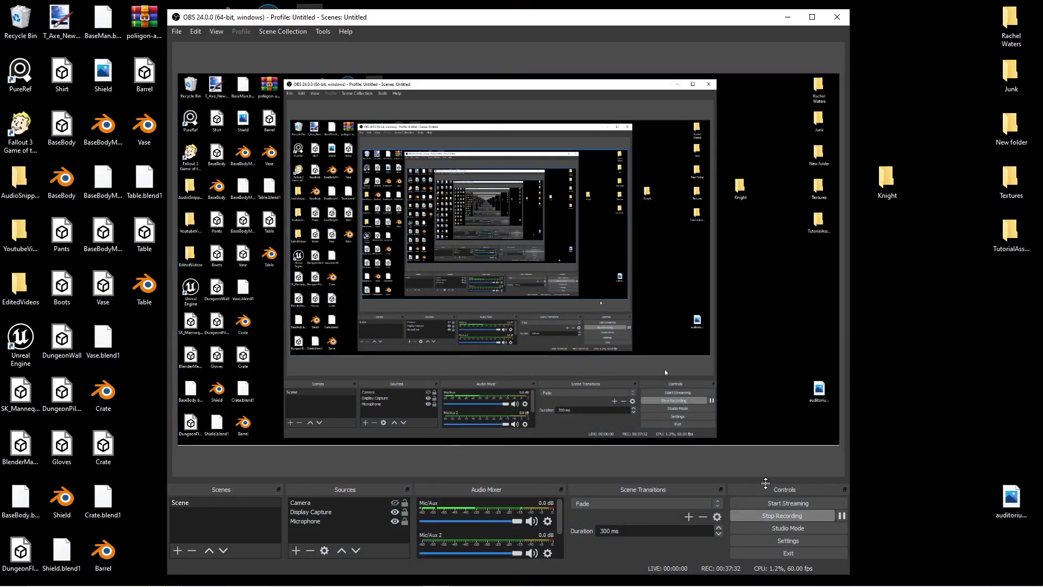
click(810, 576)
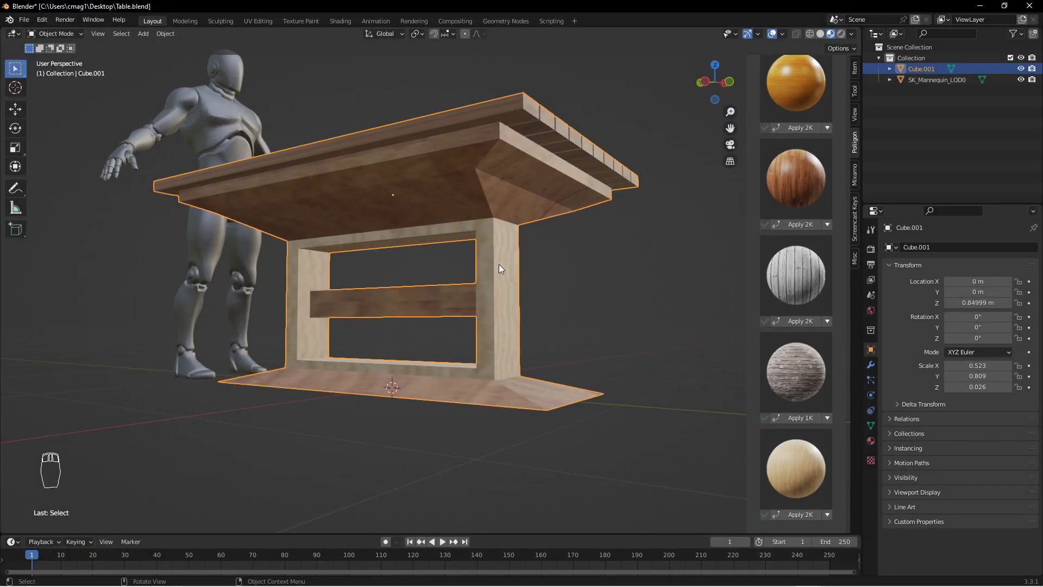
key(Tab)
middle_drag(538, 179, 510, 209)
key(a)
key(a)
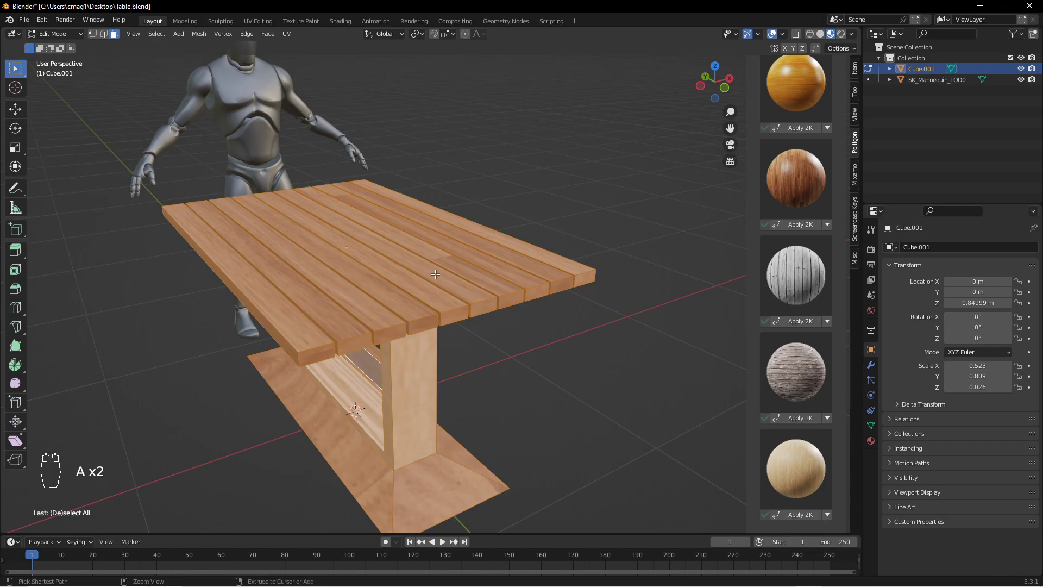
key(ctrl+shift+n)
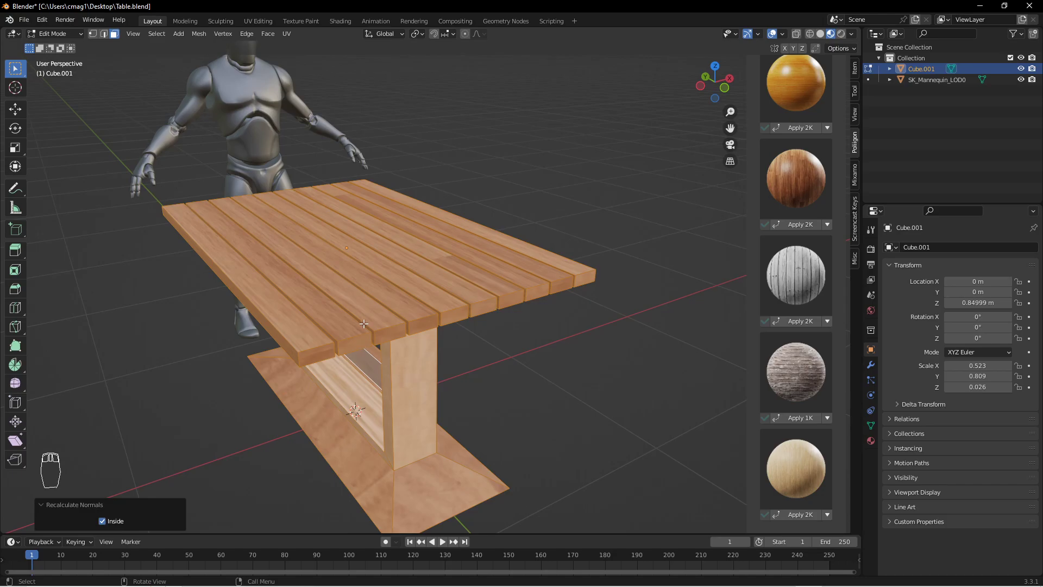
key(Tab)
Export the table with its recalculated normals as FBX, overwriting Table.fbx on the Desktop.
click(23, 20)
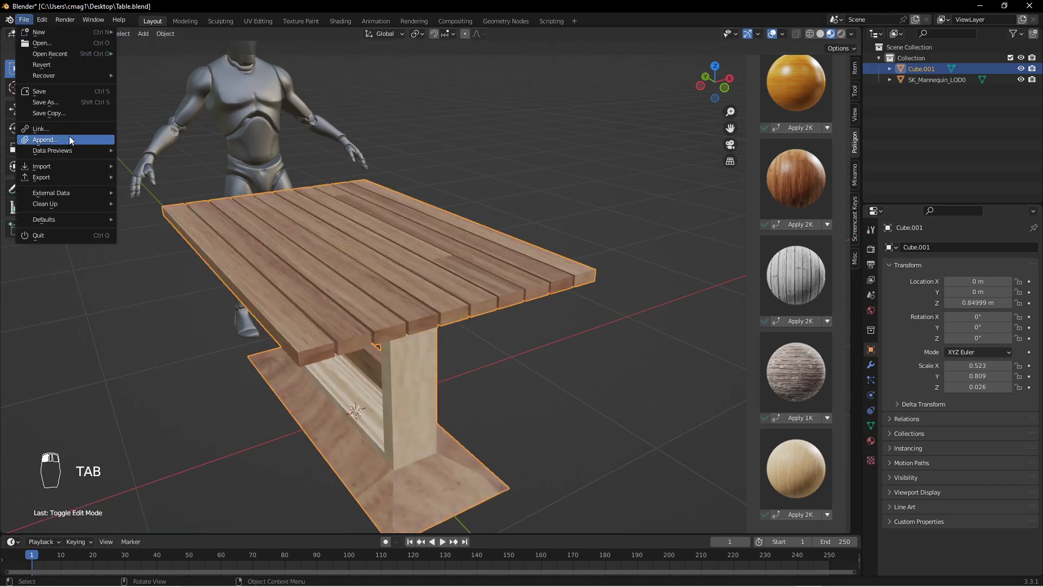
mouse_move(63, 175)
click(159, 276)
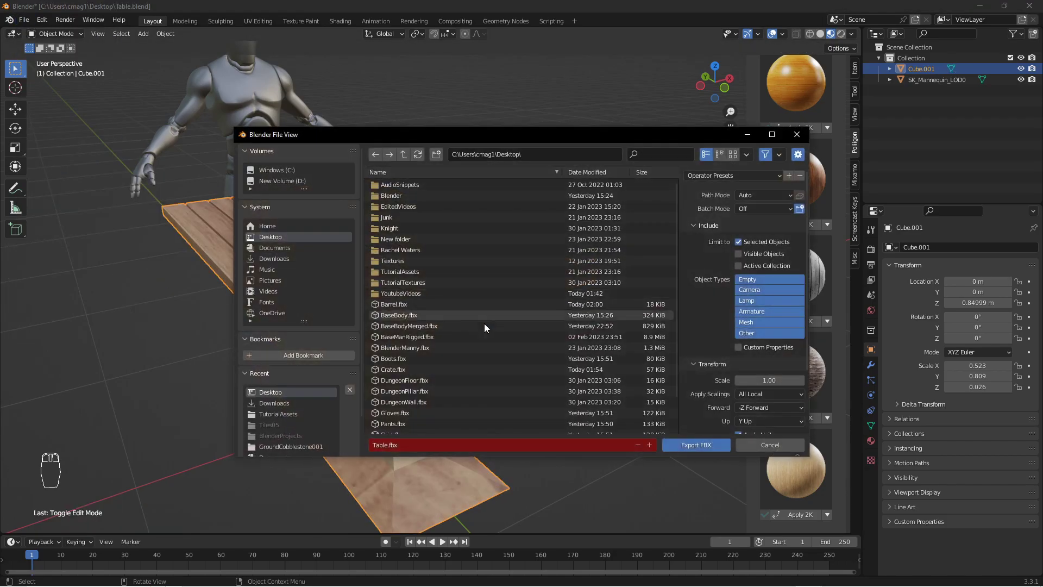
click(708, 442)
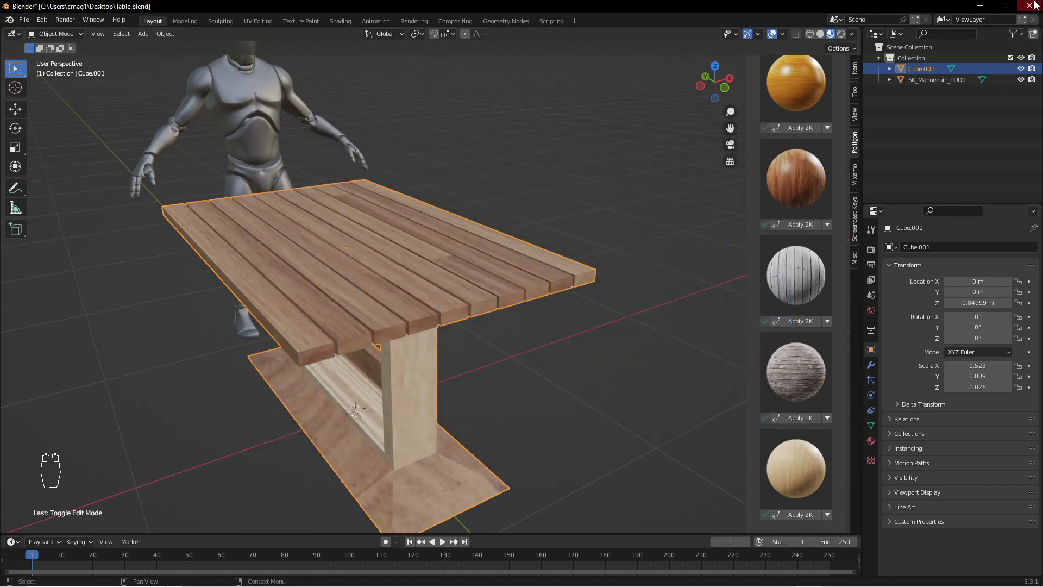
Switch to Unreal Editor, import Table.fbx over the existing Table asset in Props, and open the mesh to examine its tabletop.
click(980, 7)
click(784, 577)
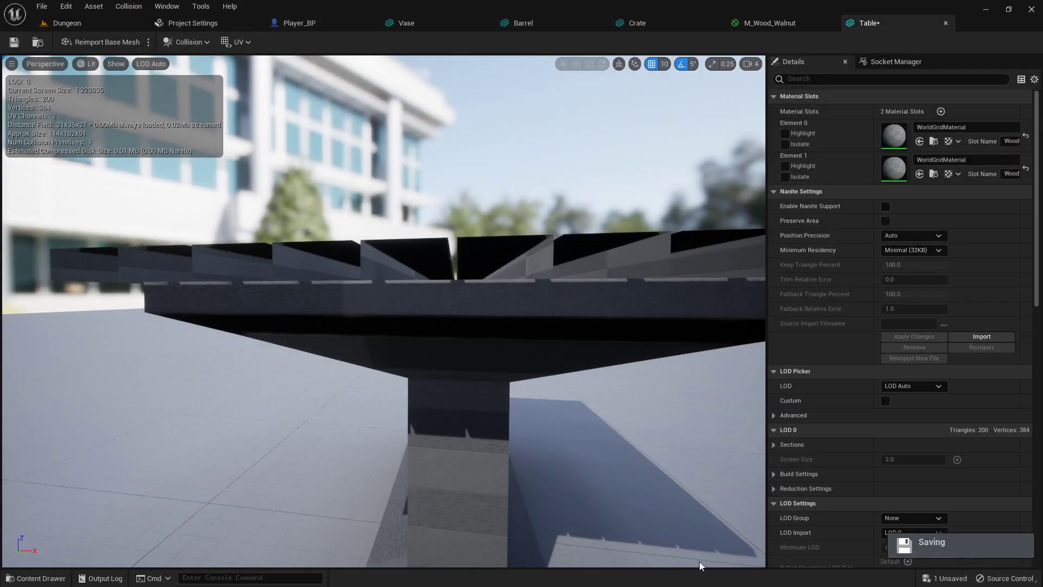
click(71, 27)
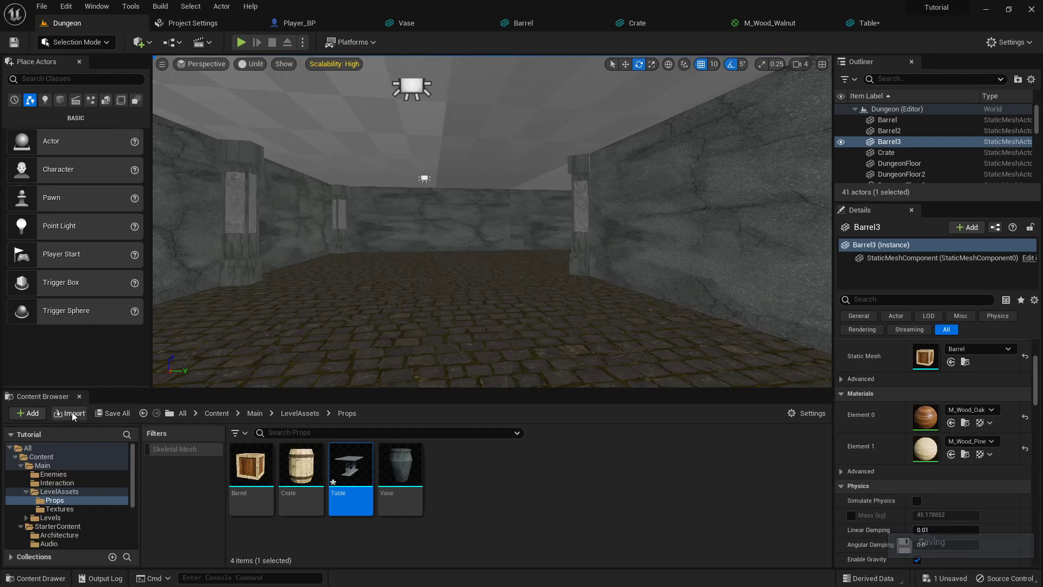
click(72, 412)
scroll(304, 216, down, 5)
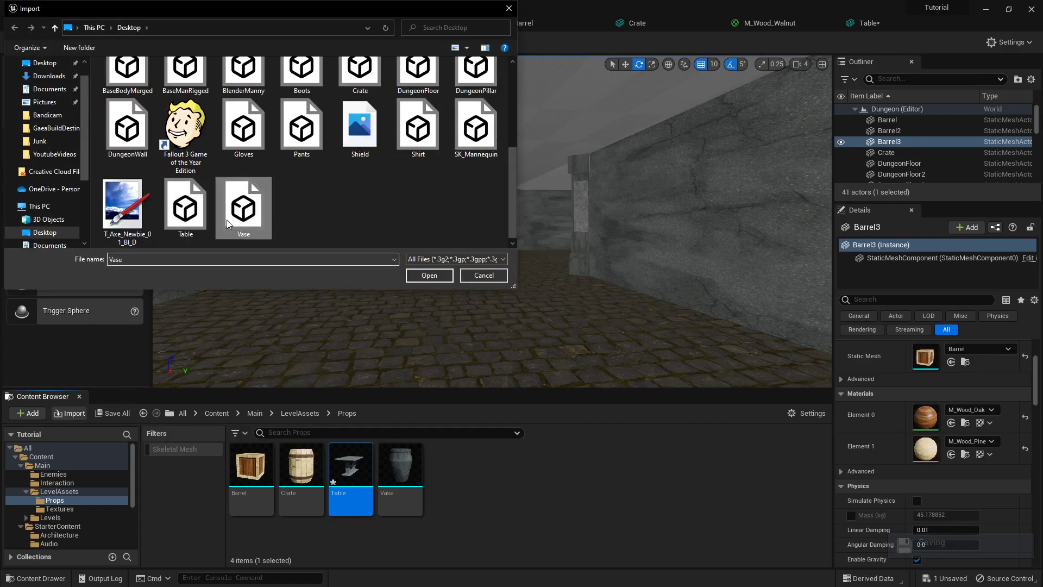
click(429, 276)
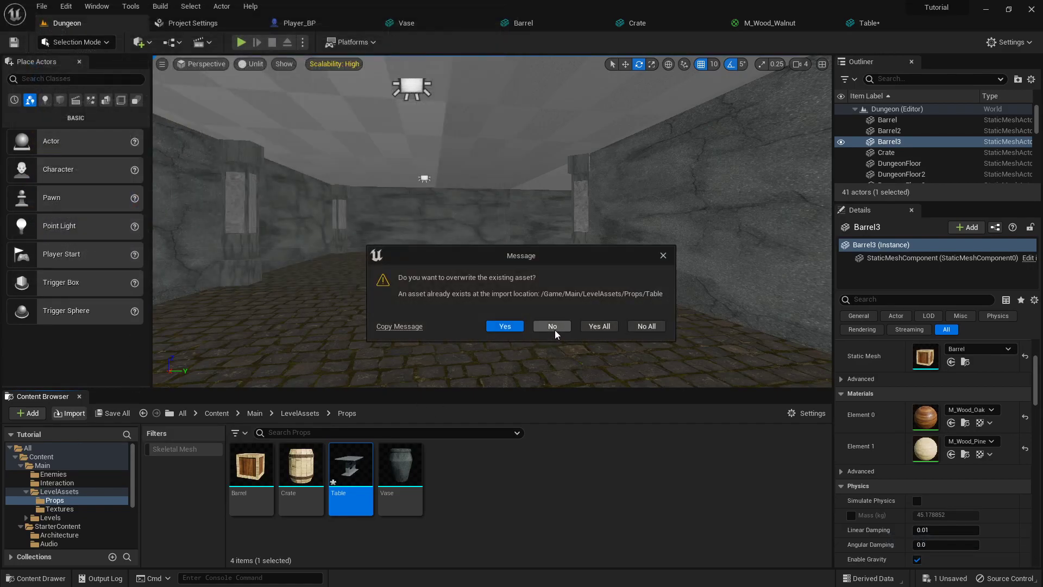
click(599, 326)
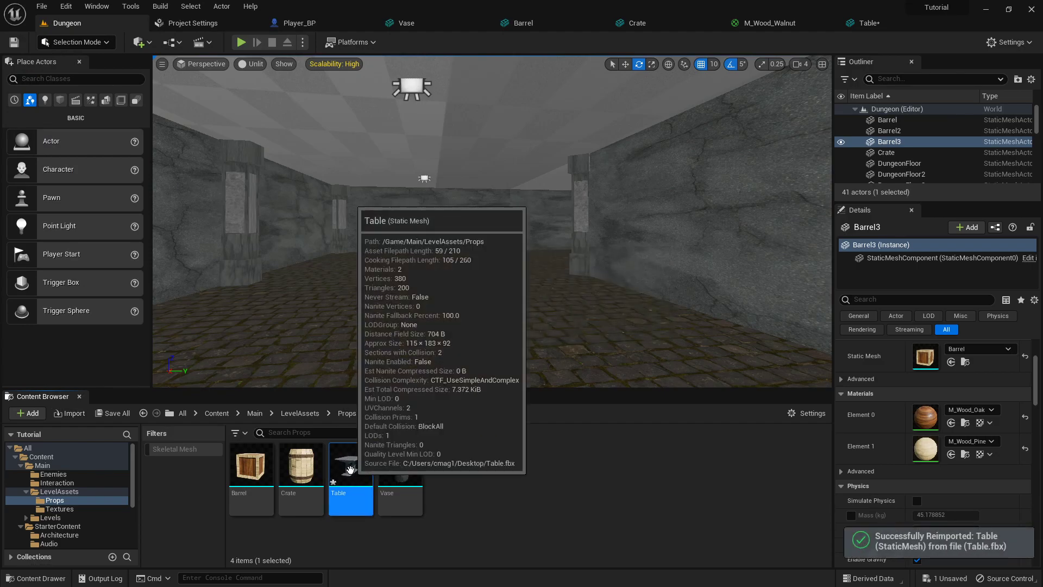
double_click(350, 464)
right_drag(481, 328, 519, 331)
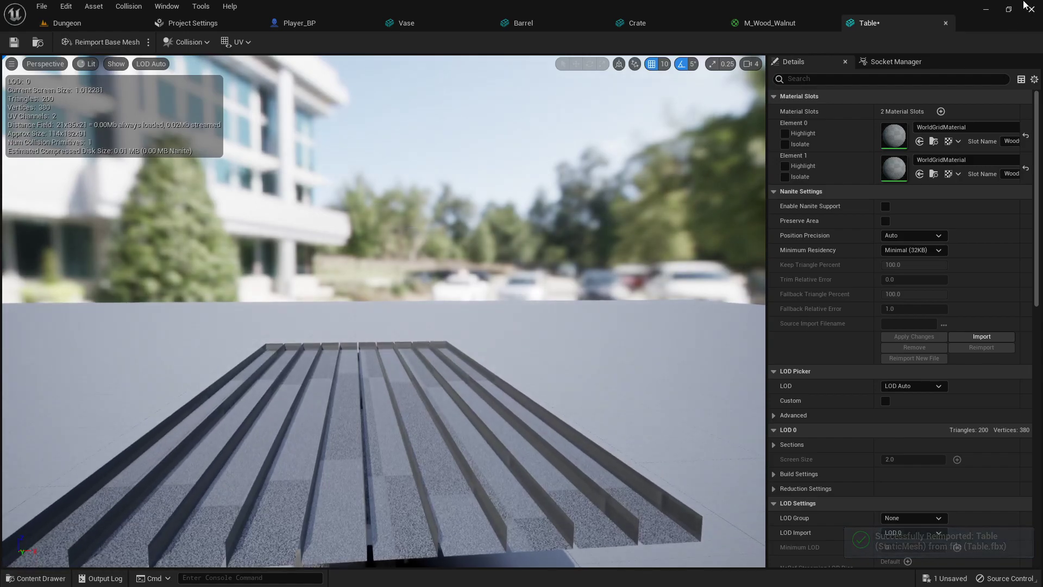
Switch to Blender, recalculate the normals of the table's entire mesh with Inside turned off, and leave mesh editing.
click(986, 10)
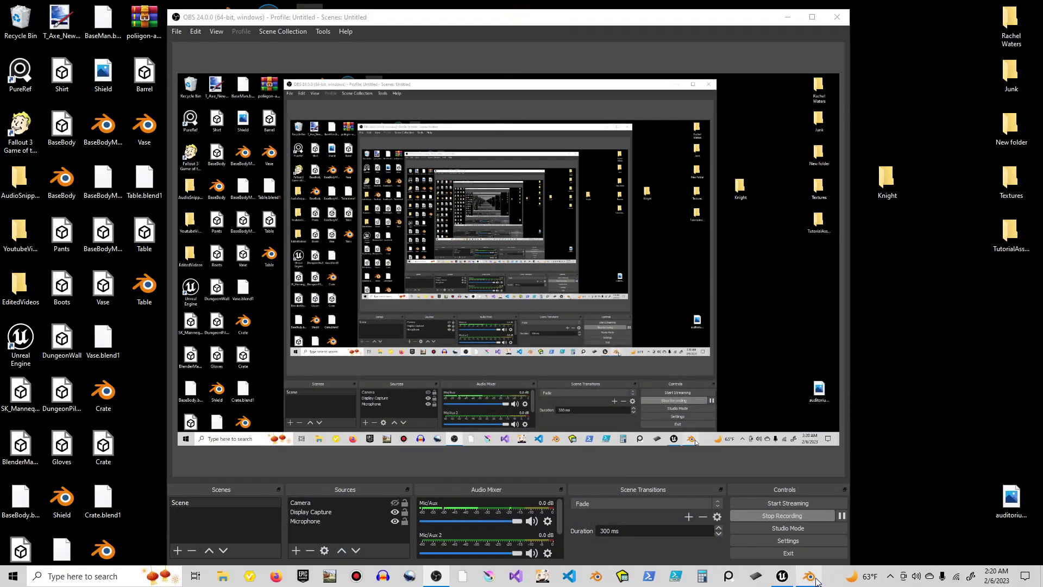
click(813, 578)
key(Tab)
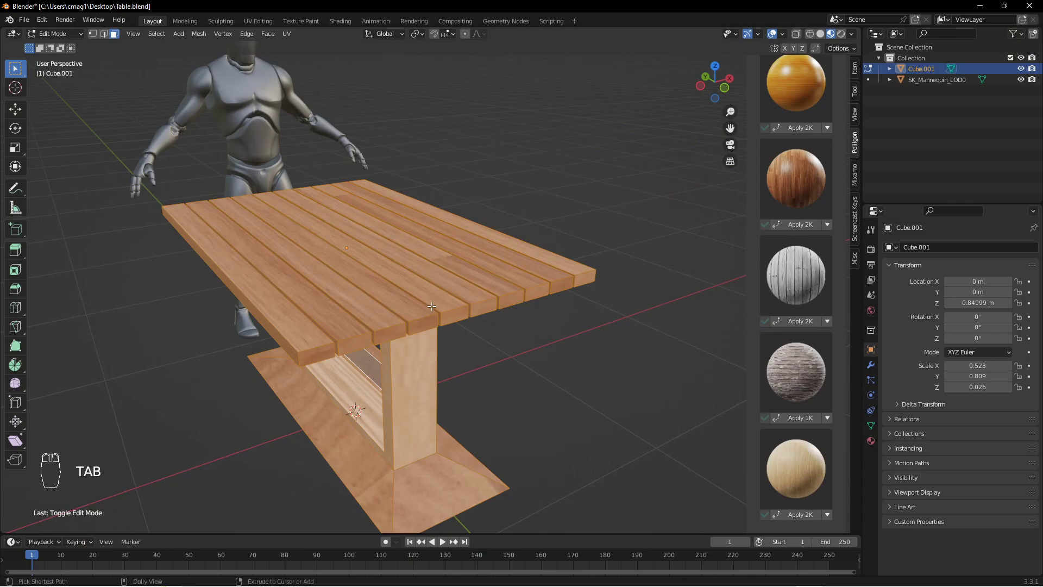
key(ctrl+shift+n)
click(102, 521)
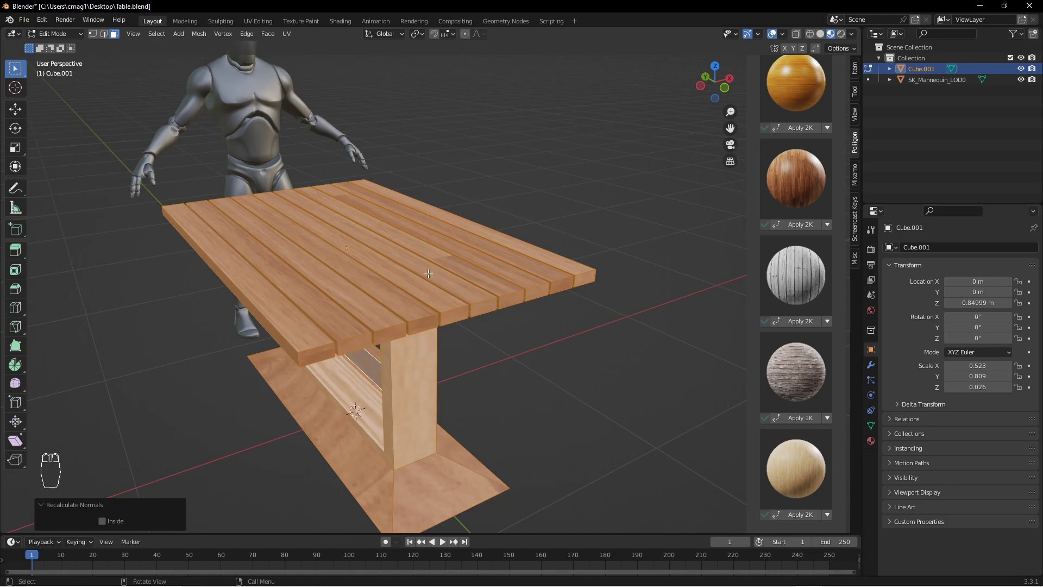
key(Tab)
Export the selected table as FBX, overwriting Table.fbx on the Desktop.
click(24, 20)
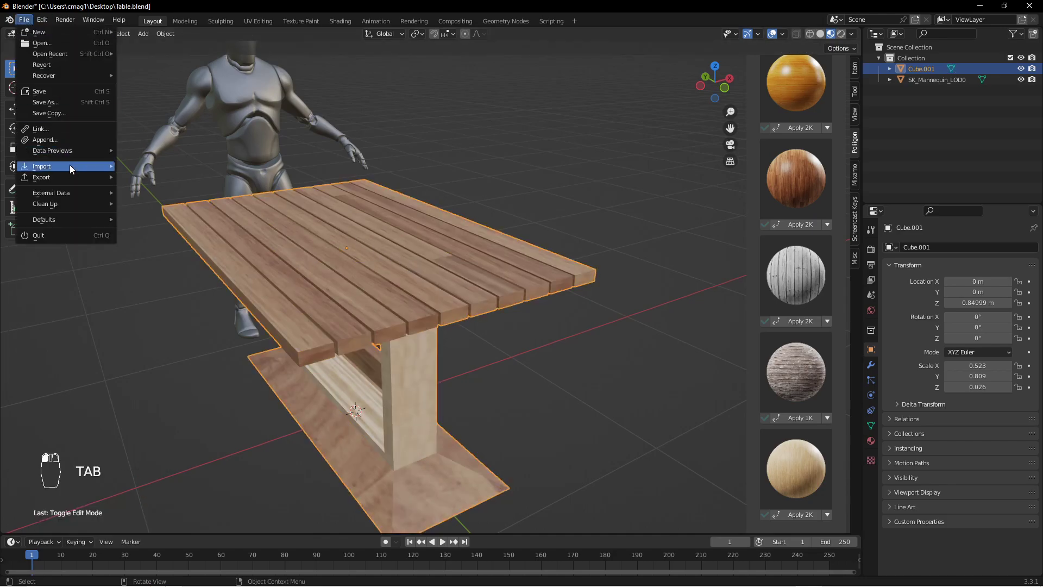
mouse_move(70, 175)
click(169, 274)
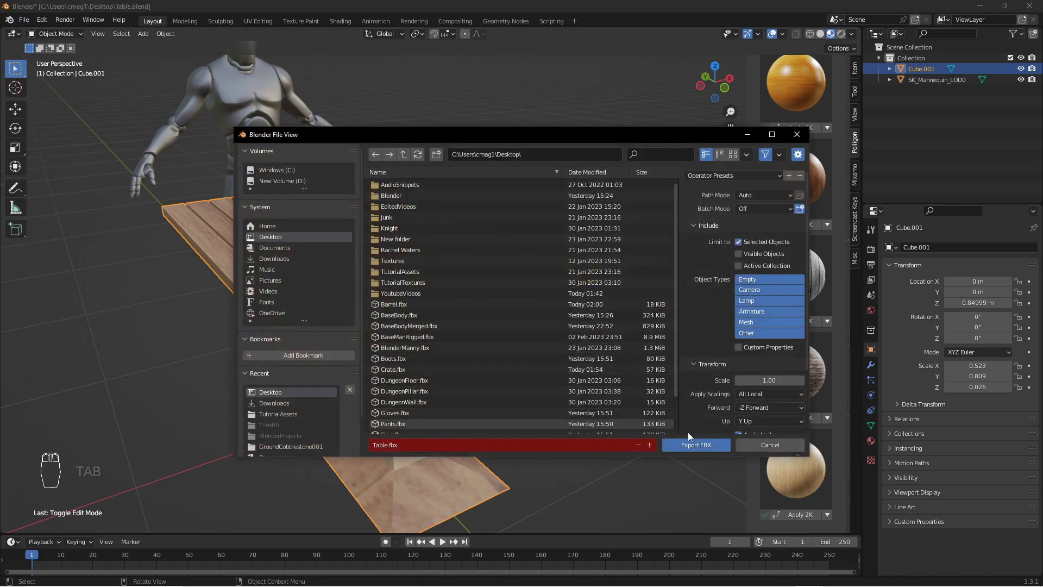
click(701, 448)
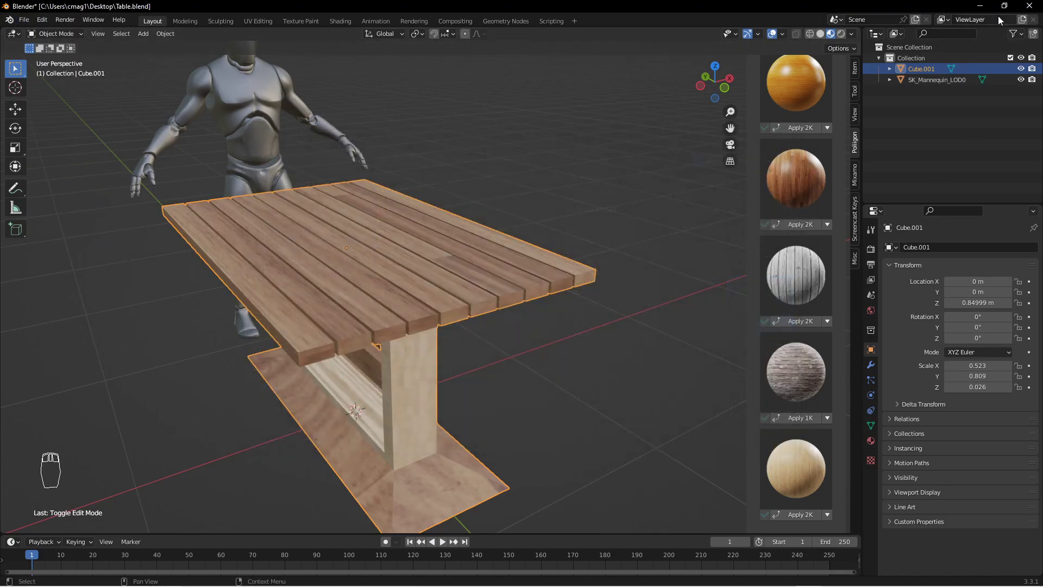
Switch to Unreal Editor, import Table.fbx over the existing Table asset in Props, and open the mesh to examine it.
click(978, 5)
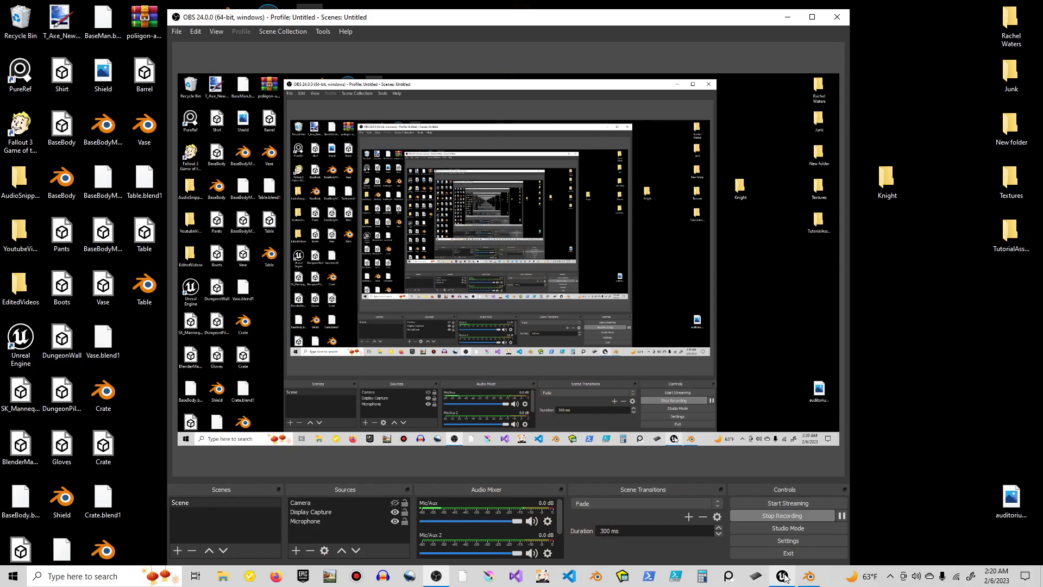
click(783, 576)
click(109, 22)
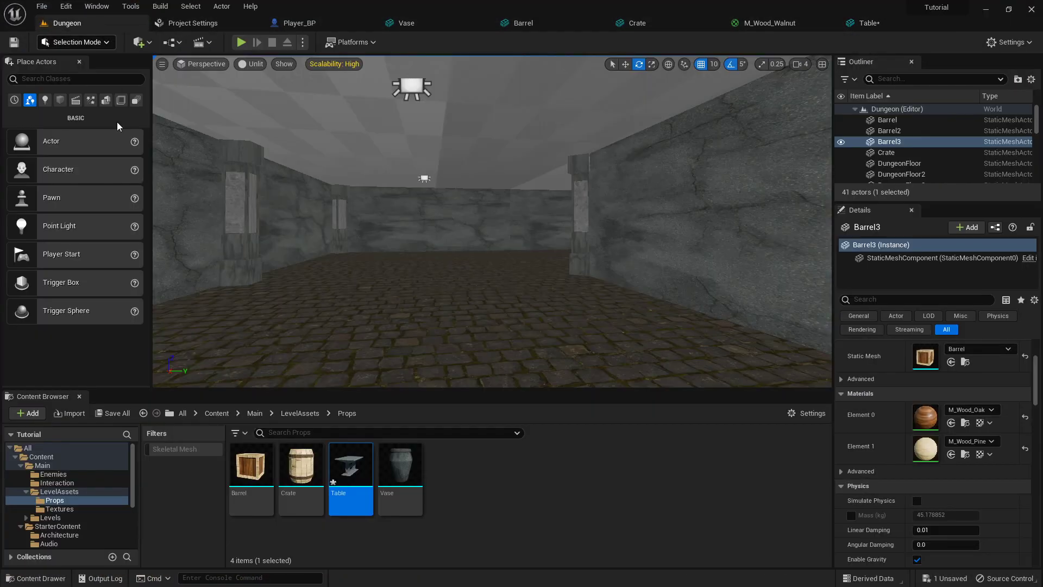
click(71, 411)
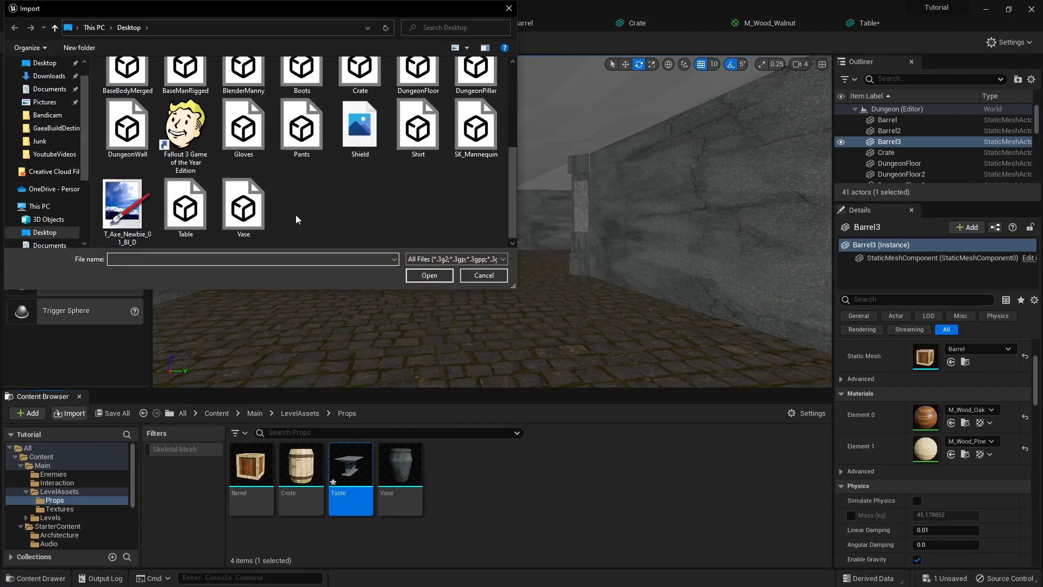
click(186, 207)
click(429, 275)
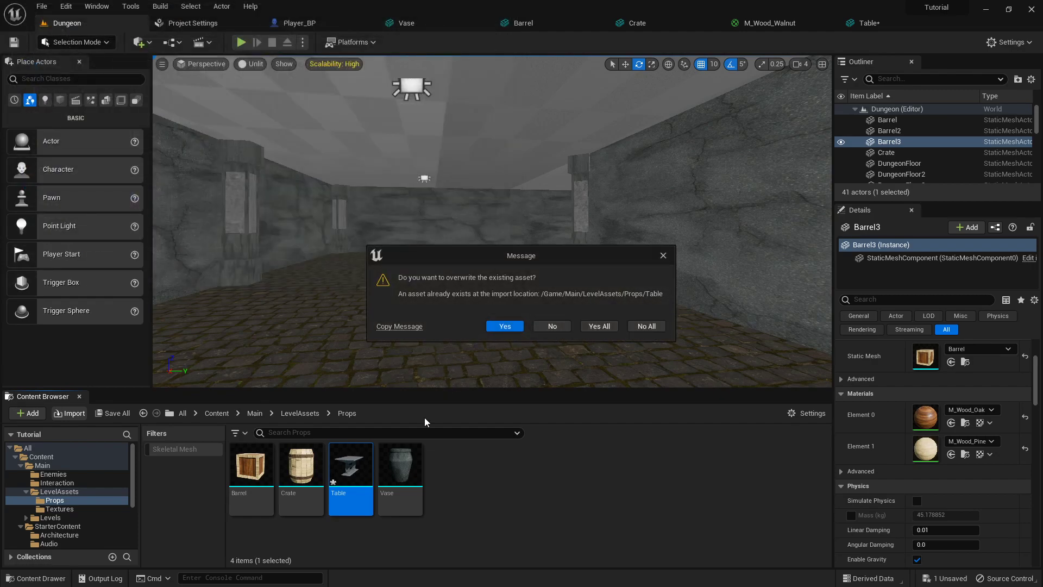
click(612, 329)
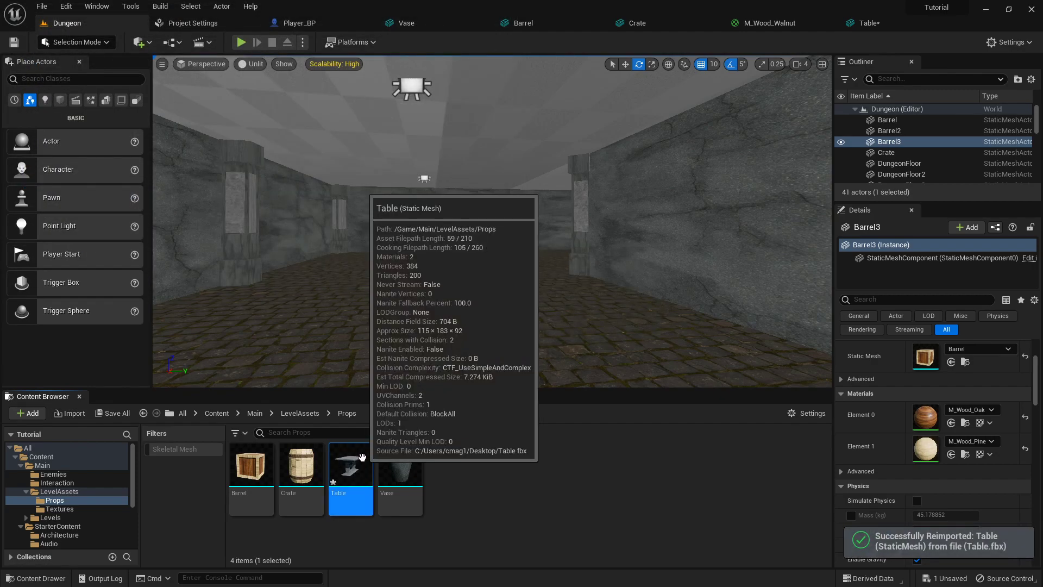
double_click(350, 468)
drag(422, 416, 550, 317)
Assign M_Wood_Walnut to the Table mesh's Element 0 material slot.
click(941, 127)
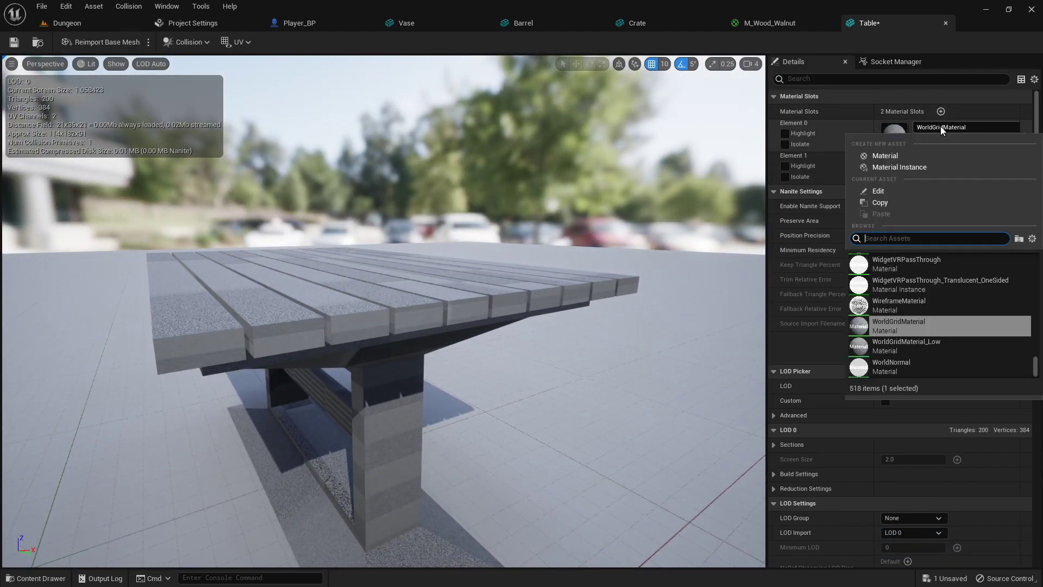
text(wood)
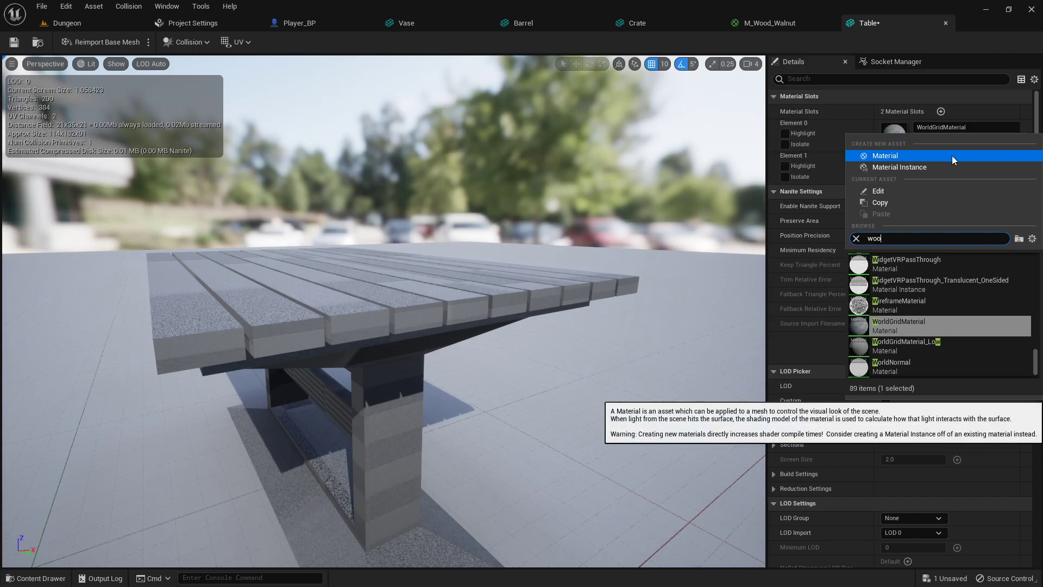
click(918, 346)
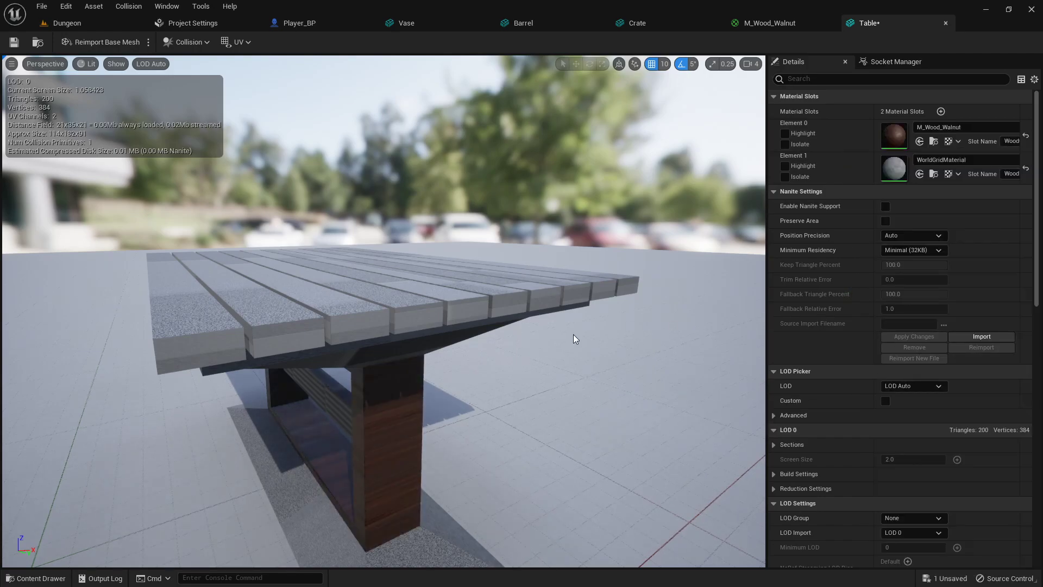
Assign M_Wood_Walnut to the Table mesh's Element 1 material slot.
drag(576, 331, 603, 326)
right_drag(603, 326, 733, 324)
right_drag(380, 324, 489, 323)
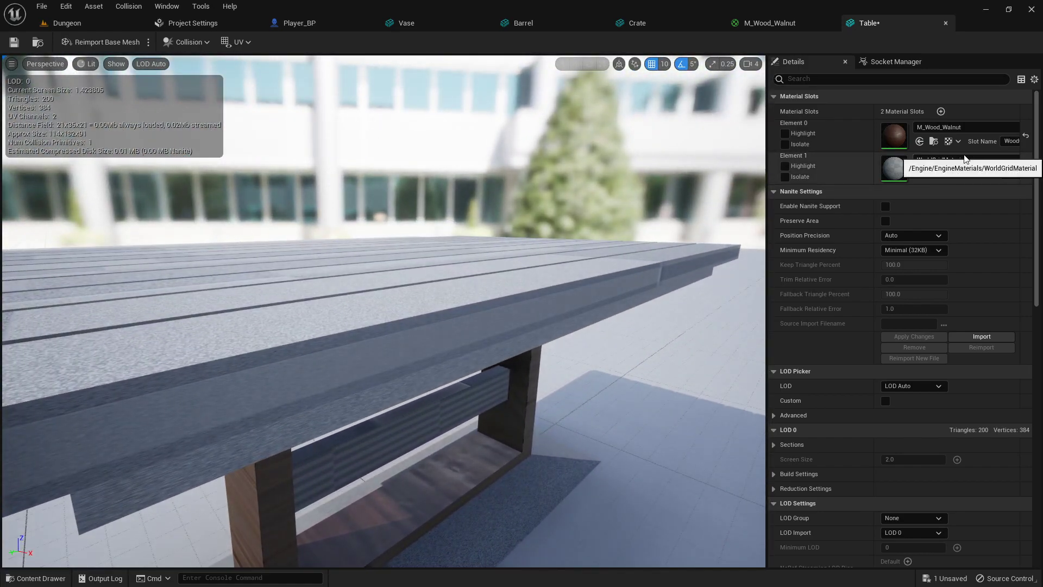
click(967, 160)
text(wood)
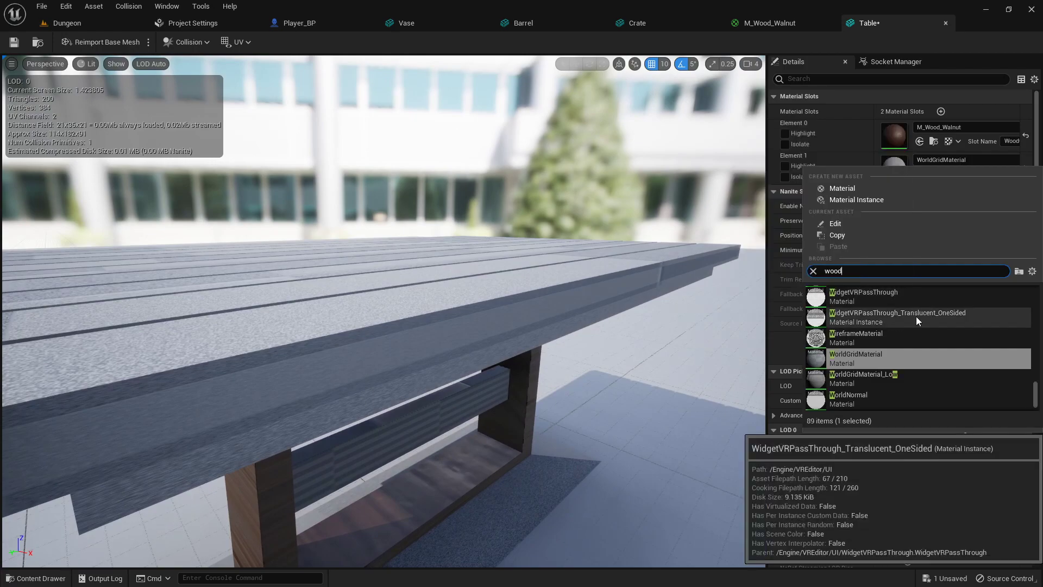
click(891, 375)
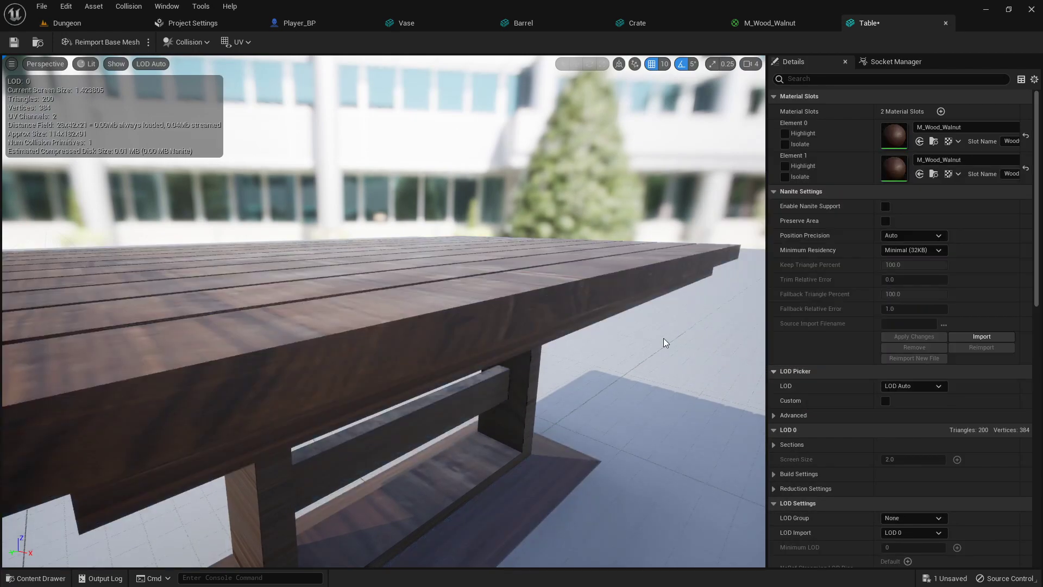
Assign M_Wood_Oak to the Table mesh's Element 0 slot and save all changed assets from the Dungeon level.
right_drag(380, 320, 503, 334)
click(956, 128)
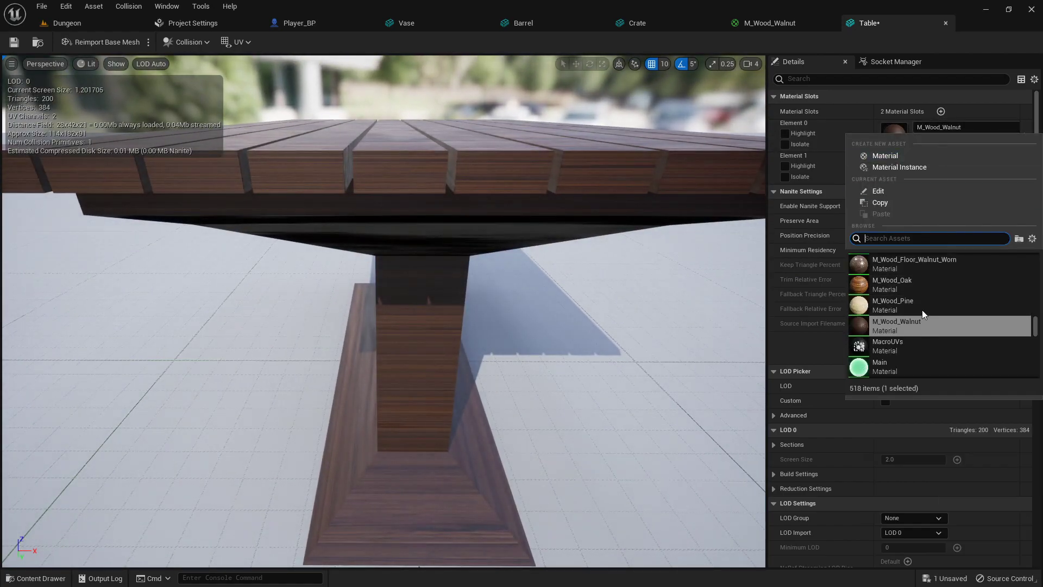
click(929, 281)
right_drag(520, 296, 538, 299)
right_drag(380, 321, 413, 262)
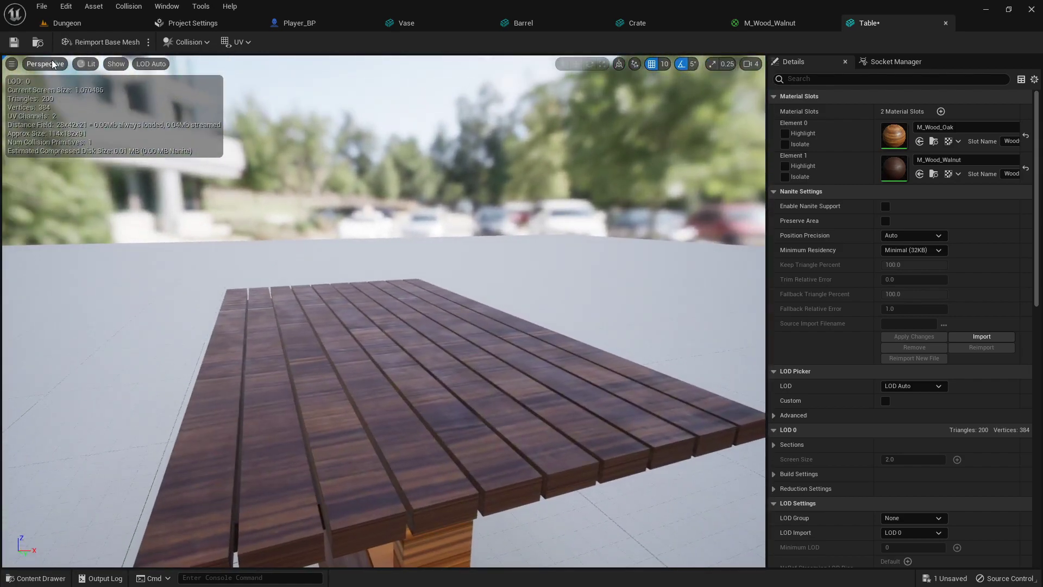
click(68, 24)
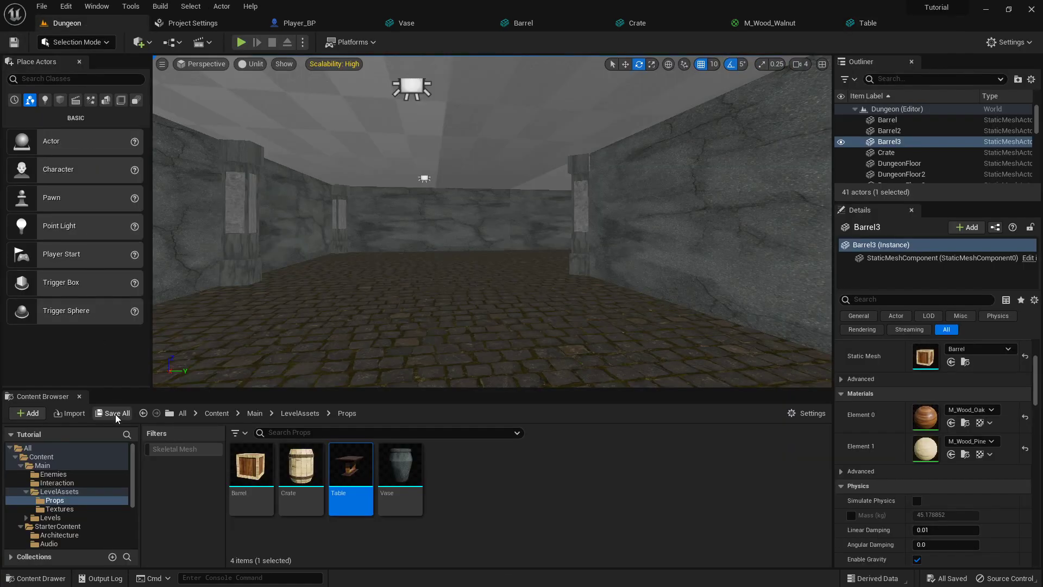
Place the Table in the dungeon on the floor near the corner pillar, rotated to run along the wall.
right_drag(431, 332, 272, 339)
key(w)
drag(351, 465, 538, 368)
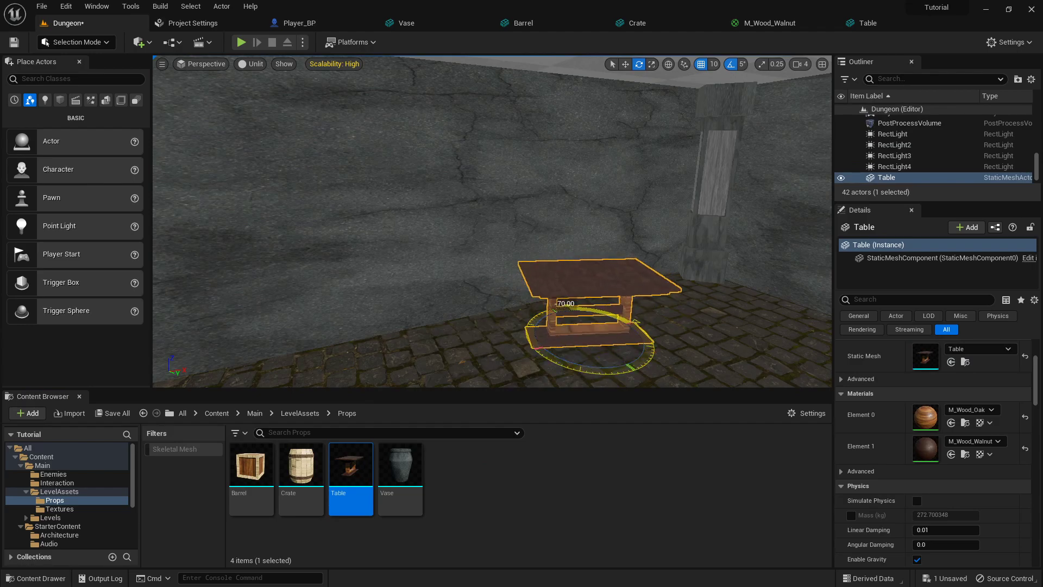
mouse_move(615, 356)
shift+mouse_down()
mouse_move(583, 336)
mouse_move(624, 366)
shift+mouse_up()
Play the Dungeon level full screen and look over the barrel, vase and stacked crates up close.
right_drag(625, 365, 440, 336)
scroll(465, 150, up, 2)
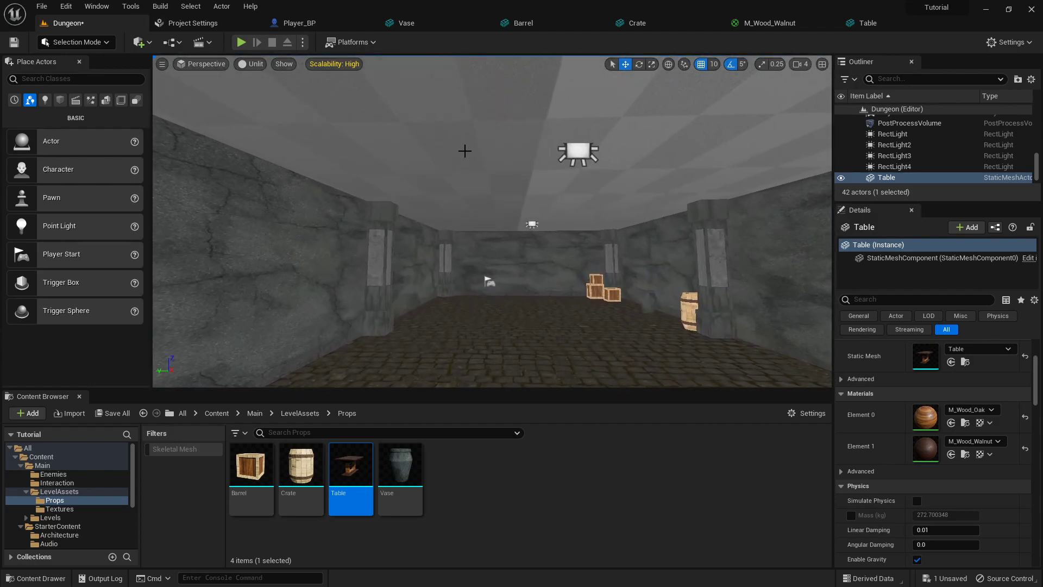
click(242, 42)
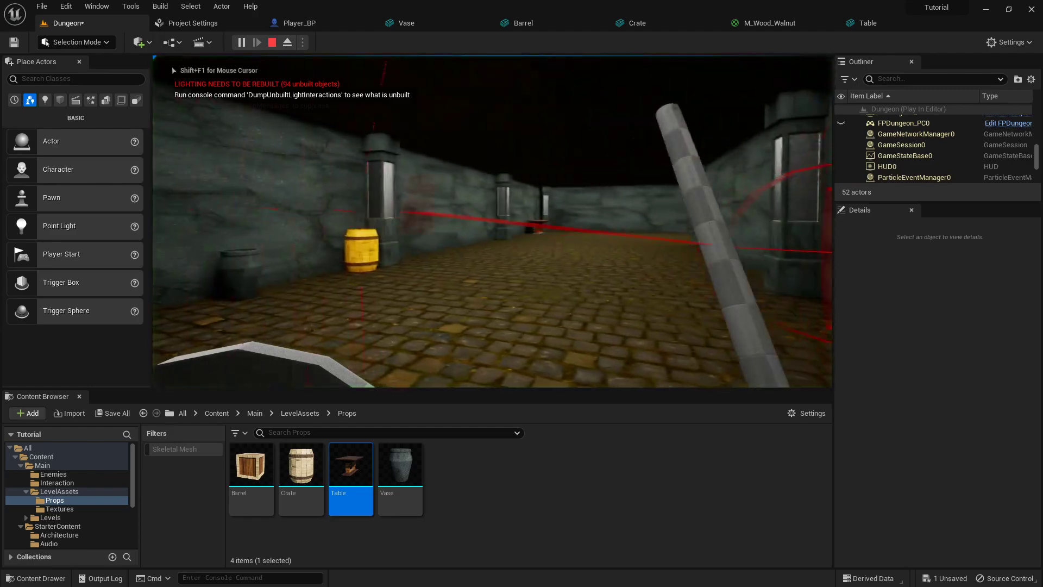
key(w)
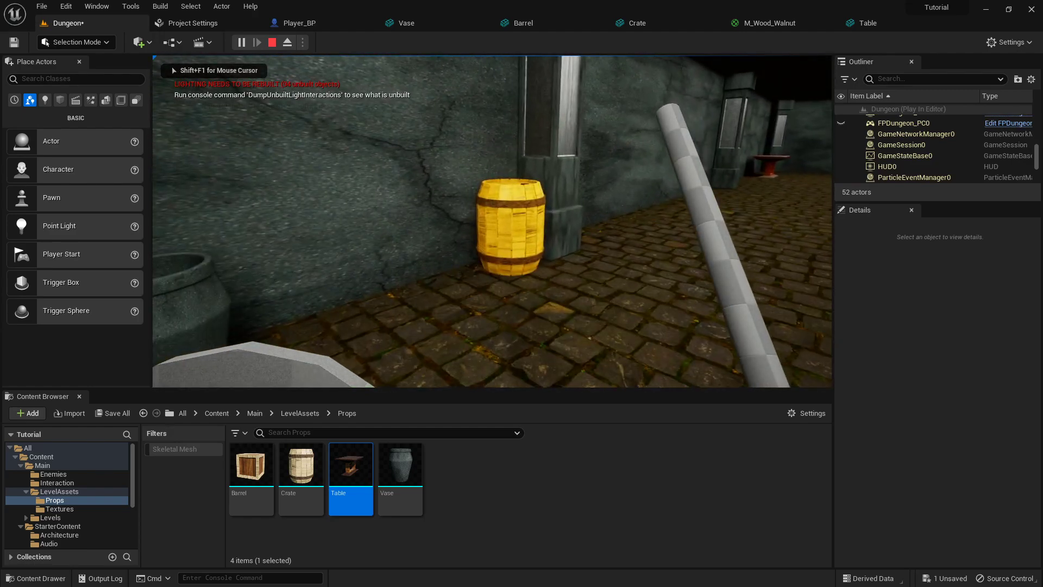
key(F11)
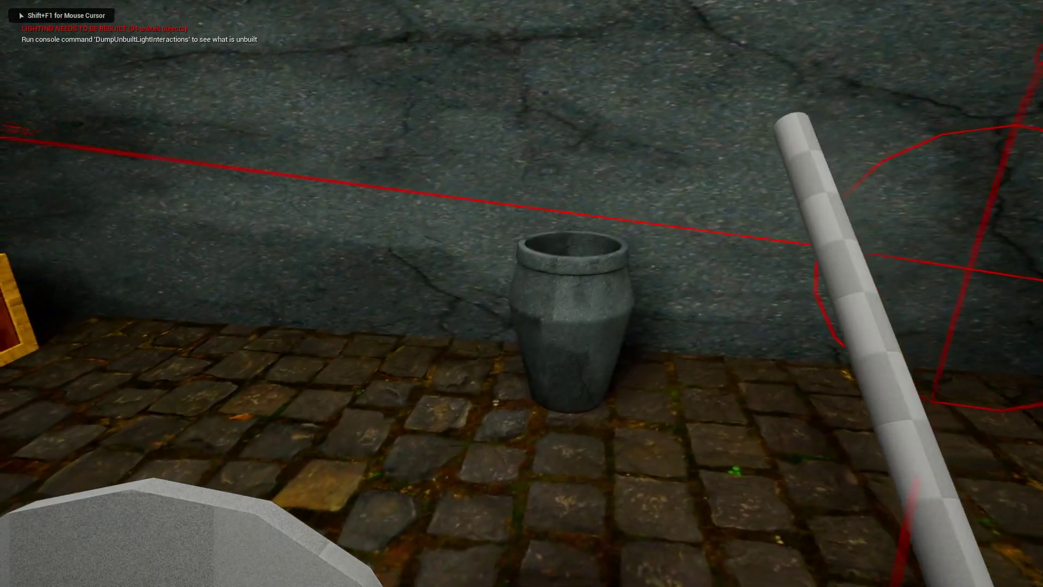
key(w)
key(w)
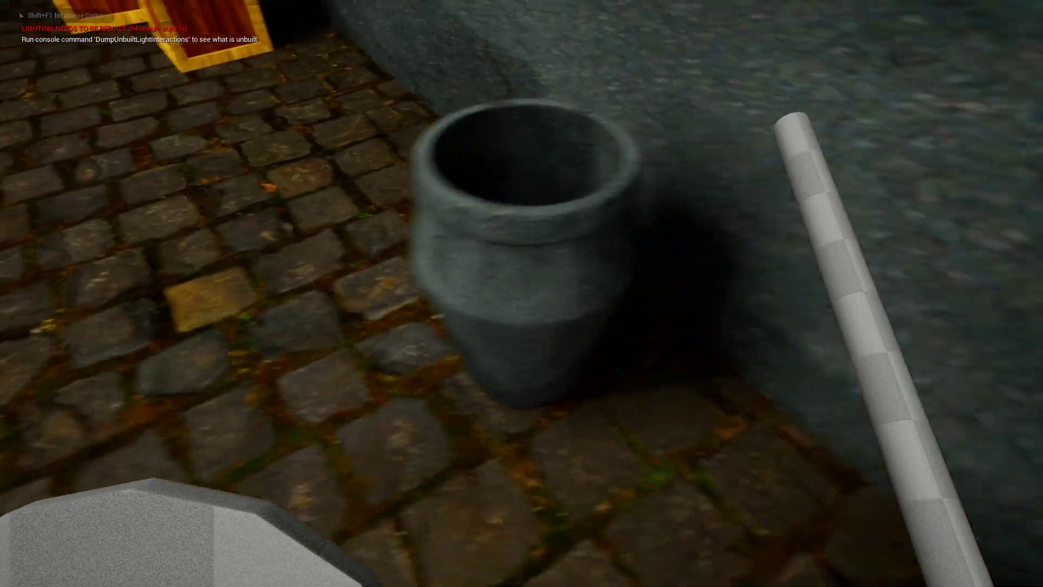
key(e)
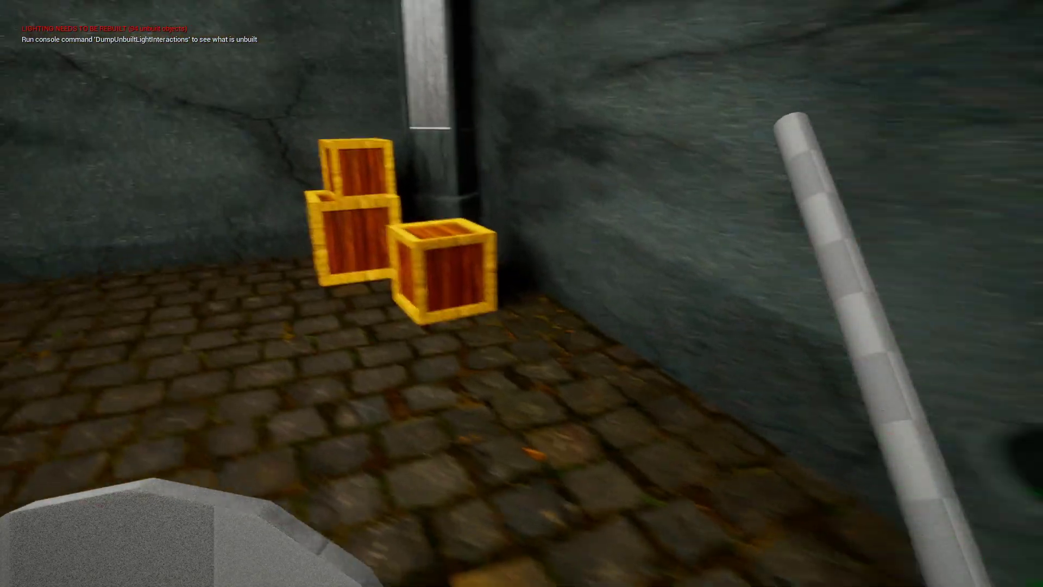
key(s)
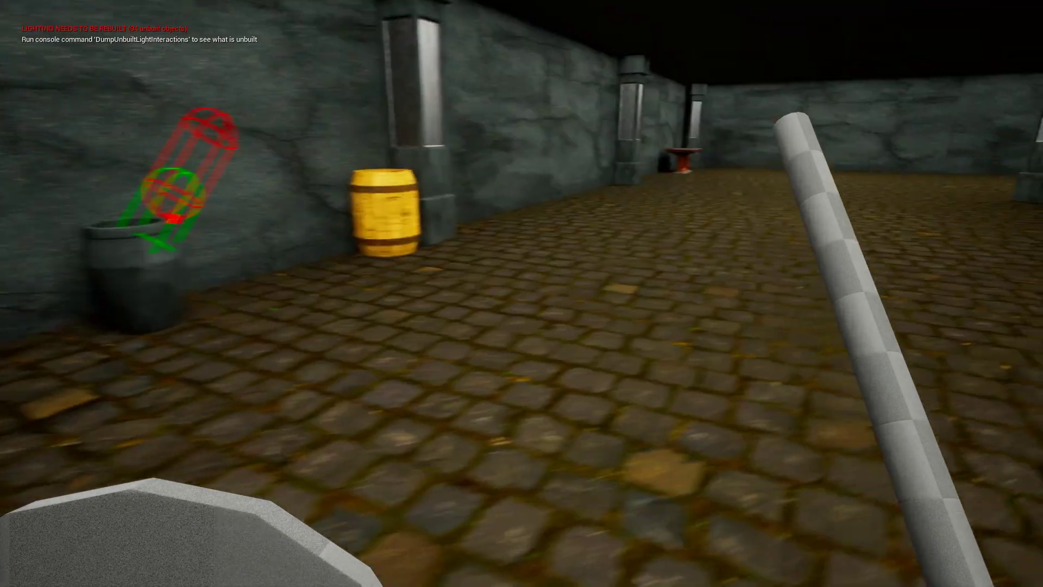
Walk to the table in the play session, examine its tabletop, try a weapon swing across the room, and end play.
key(w)
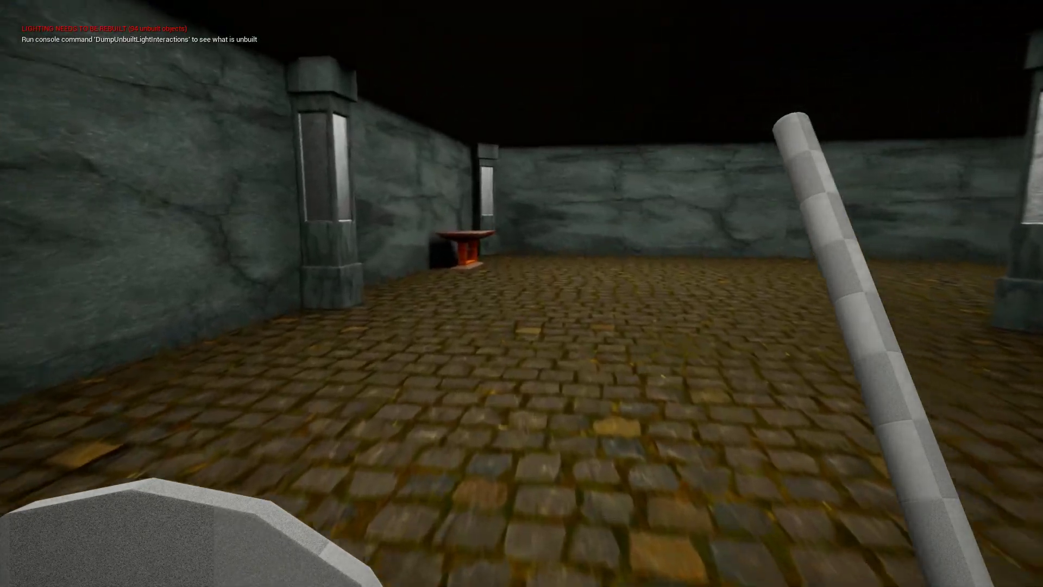
key(w)
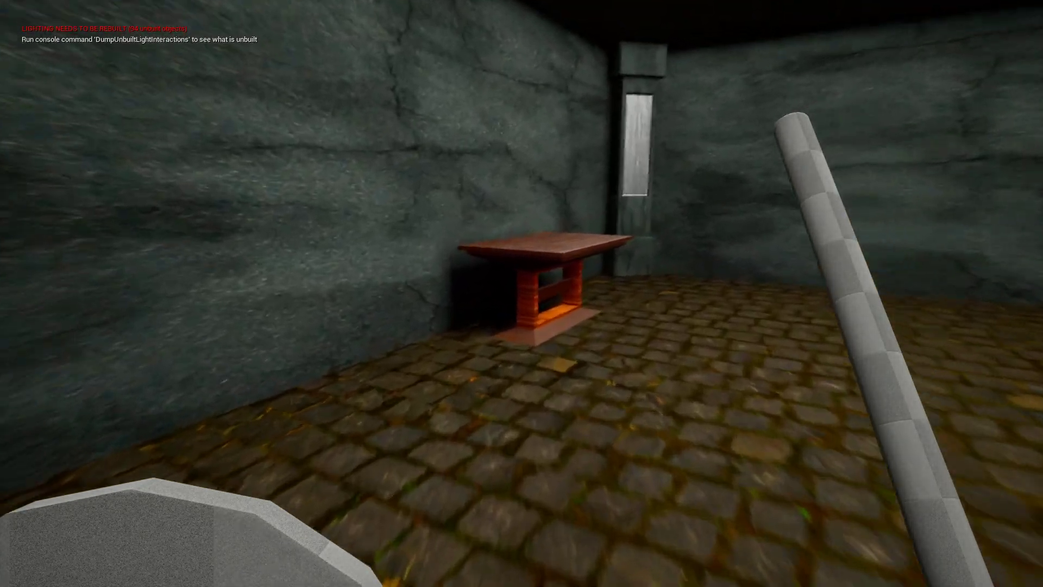
key(w)
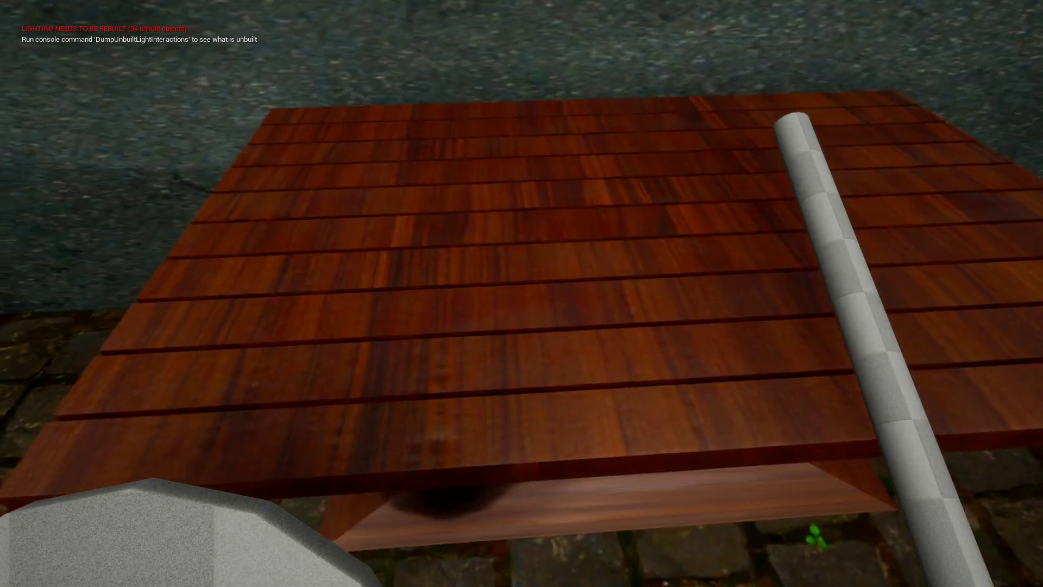
key(s)
key(w)
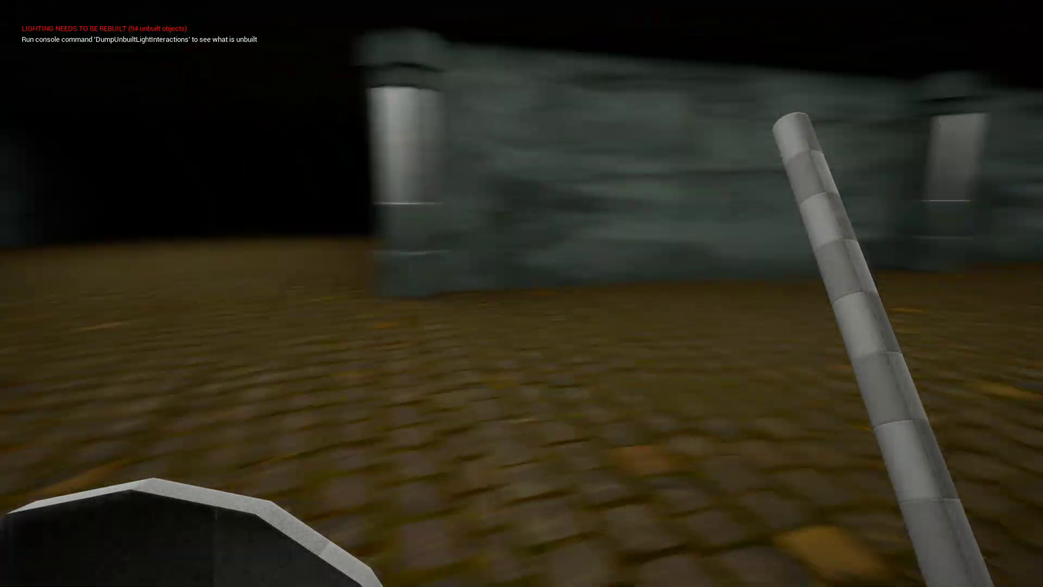
key(w)
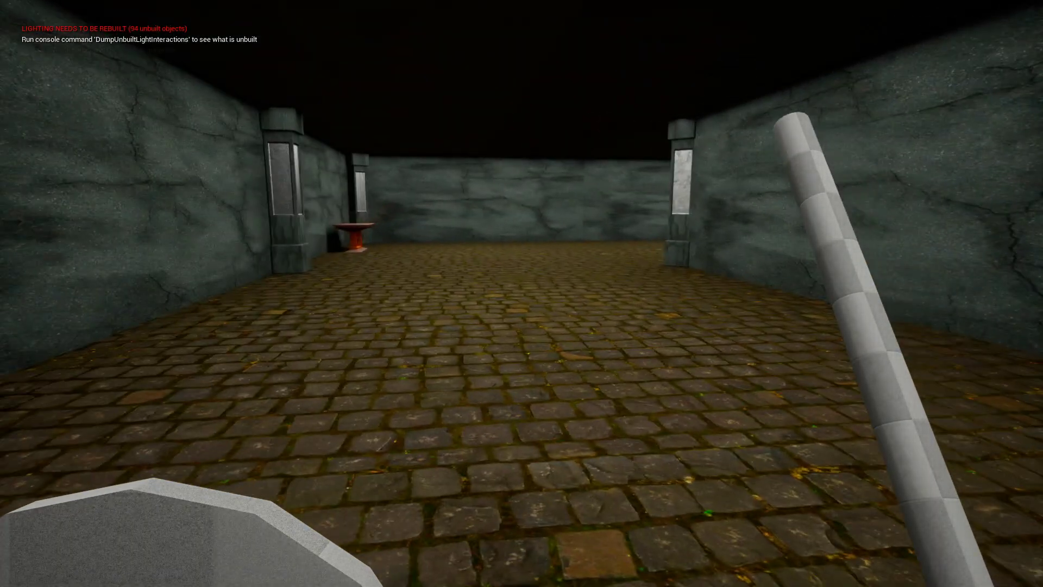
click(521, 293)
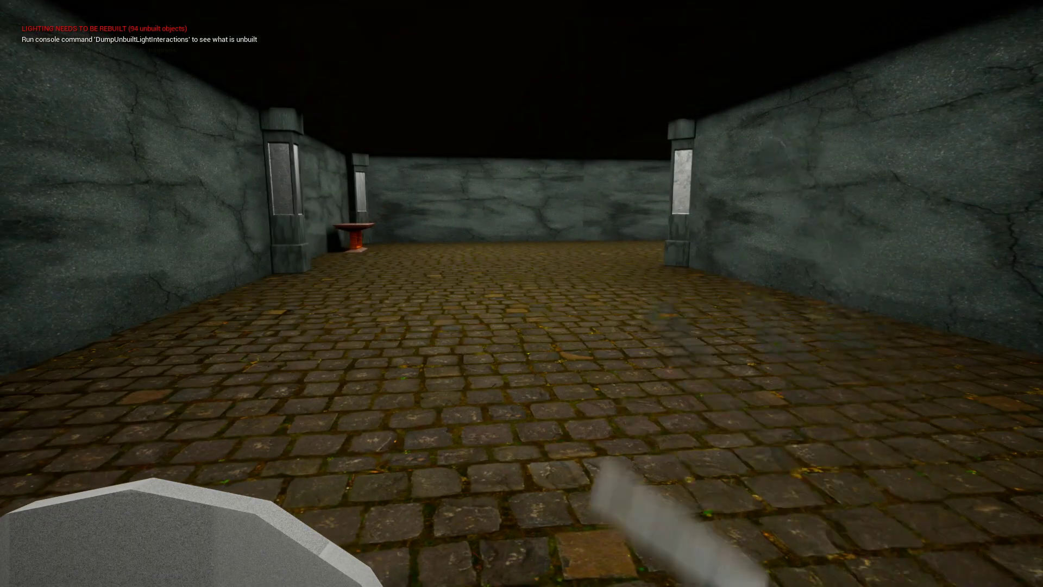
right_click(522, 293)
key(Escape)
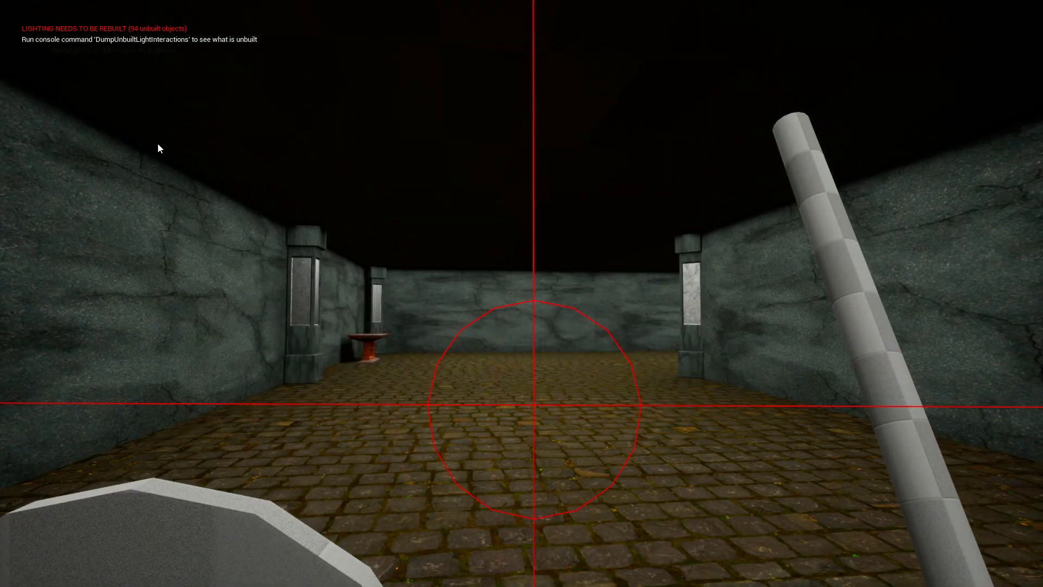
Leave the full-screen view, save all changed Dungeon assets, and switch to Blender.
key(F11)
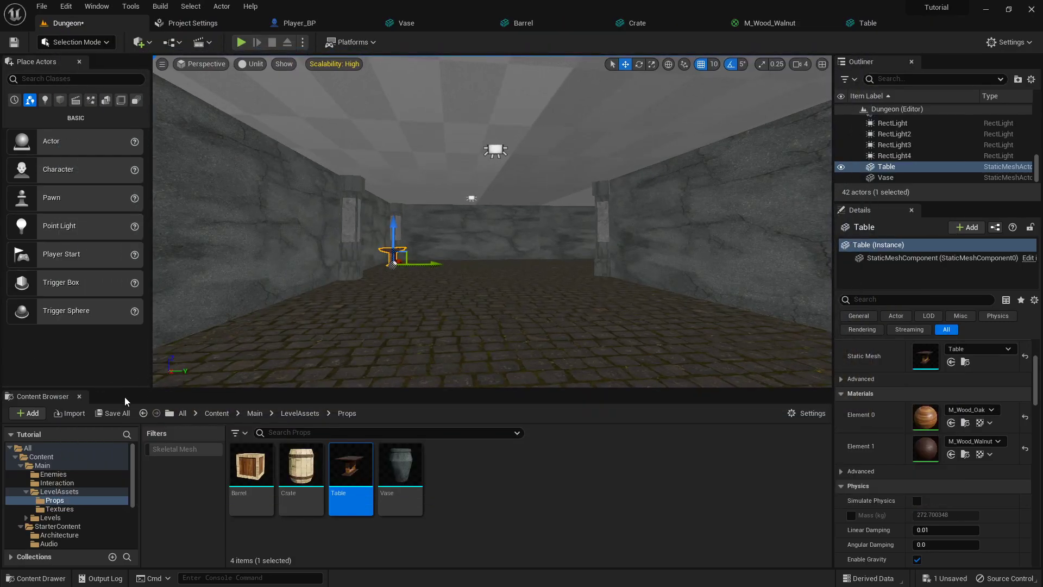
click(124, 416)
click(609, 423)
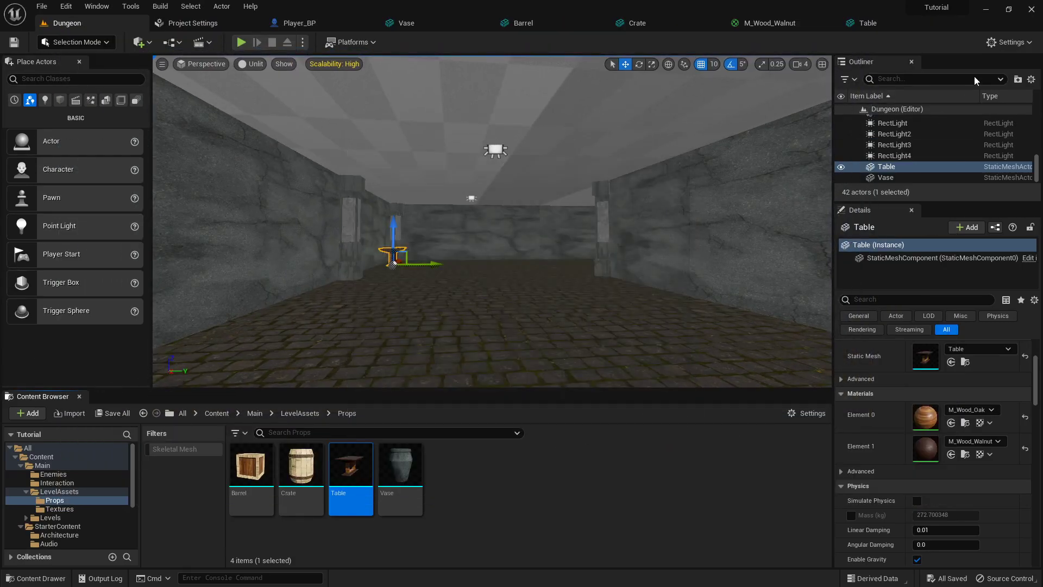
click(992, 8)
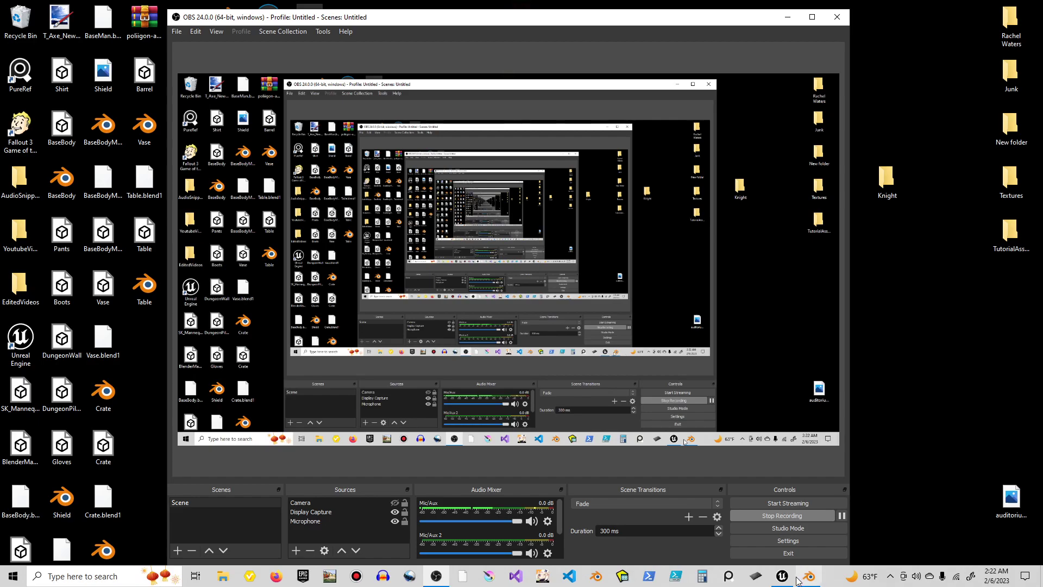
click(810, 578)
Delete the table from the scene, keeping the mannequin, and add a new cube mesh.
click(423, 275)
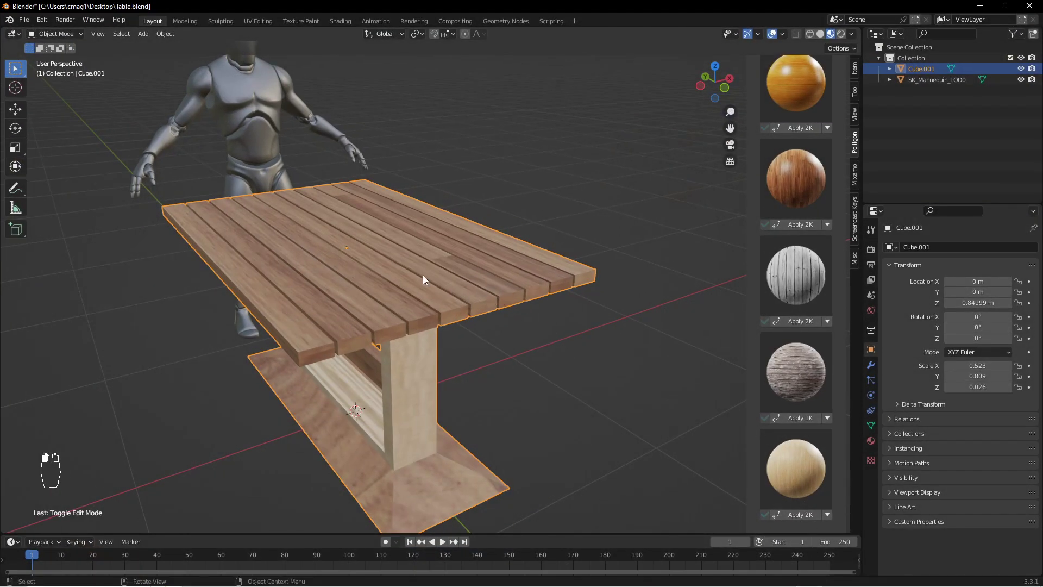
key(x)
click(422, 275)
middle_drag(434, 324, 442, 284)
key(shift+a)
mouse_move(436, 314)
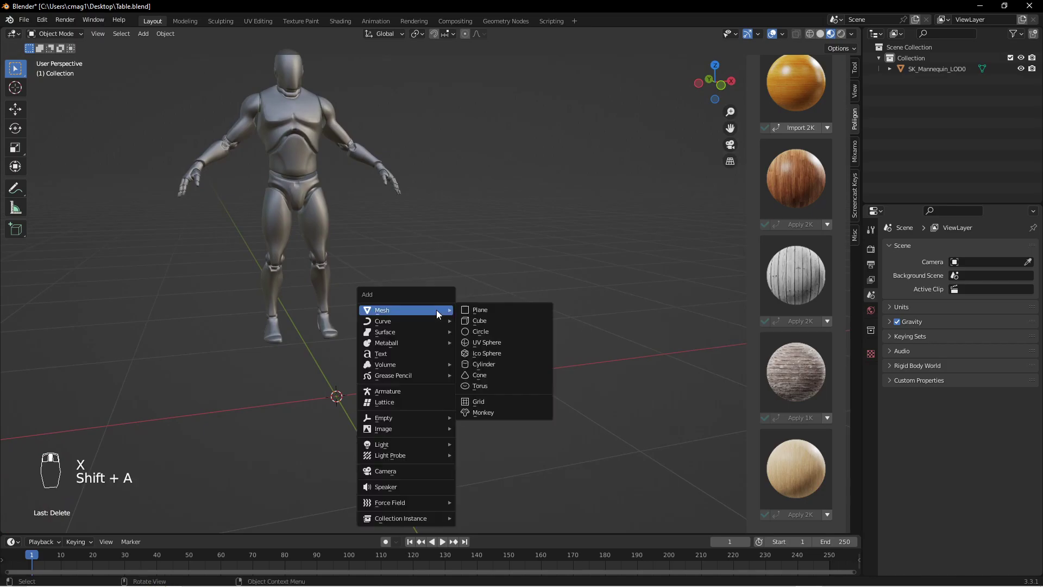
click(493, 320)
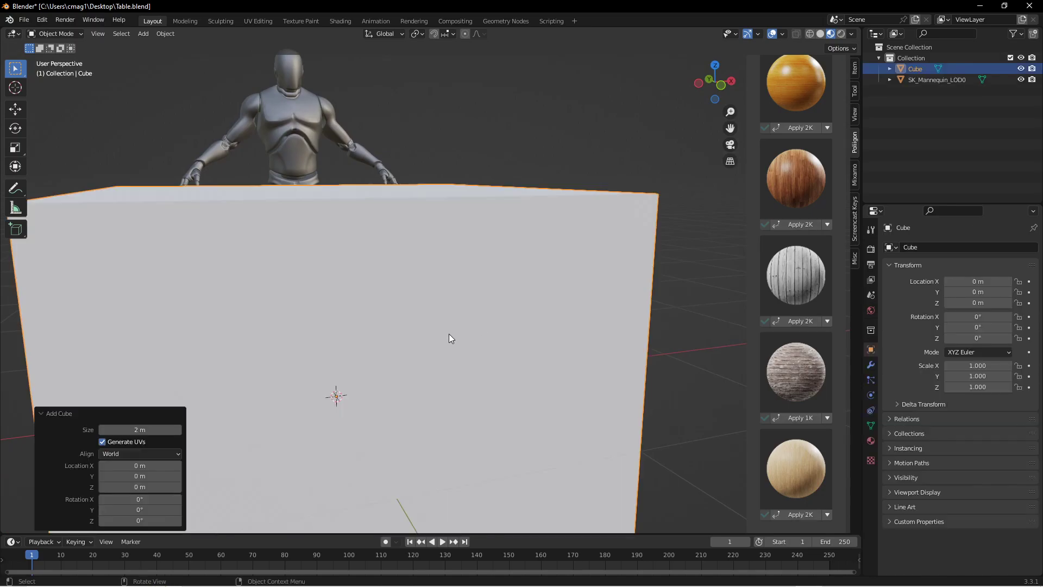
Scale the cube down uniformly to about 0.455.
middle_drag(419, 312, 534, 296)
scroll(533, 296, down, 3)
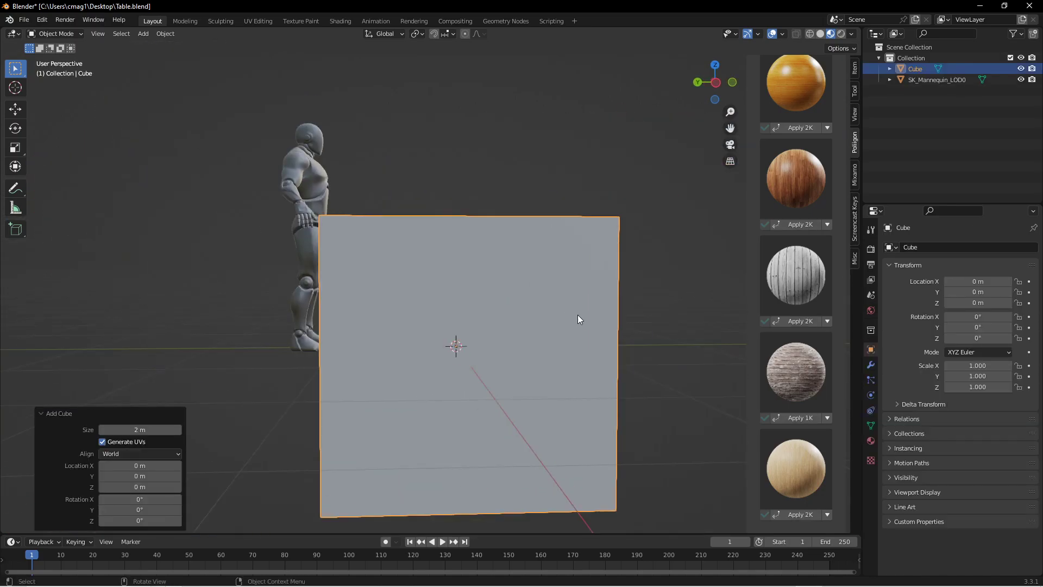
key(s)
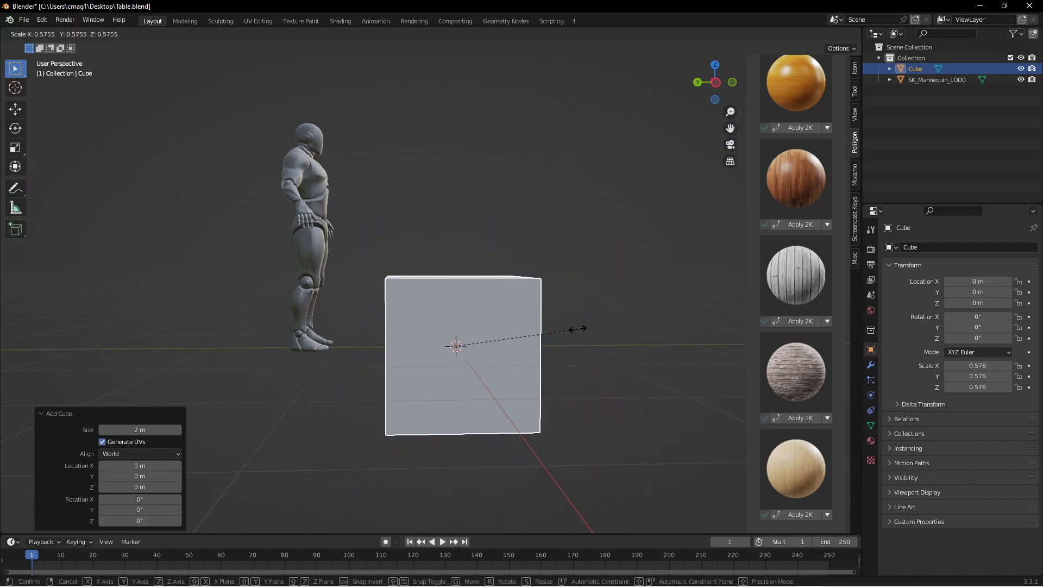
click(551, 326)
Flatten the cube along the Y axis into a thin slab with a Y scale of about 0.068.
middle_drag(569, 325, 614, 334)
key(s)
key(y)
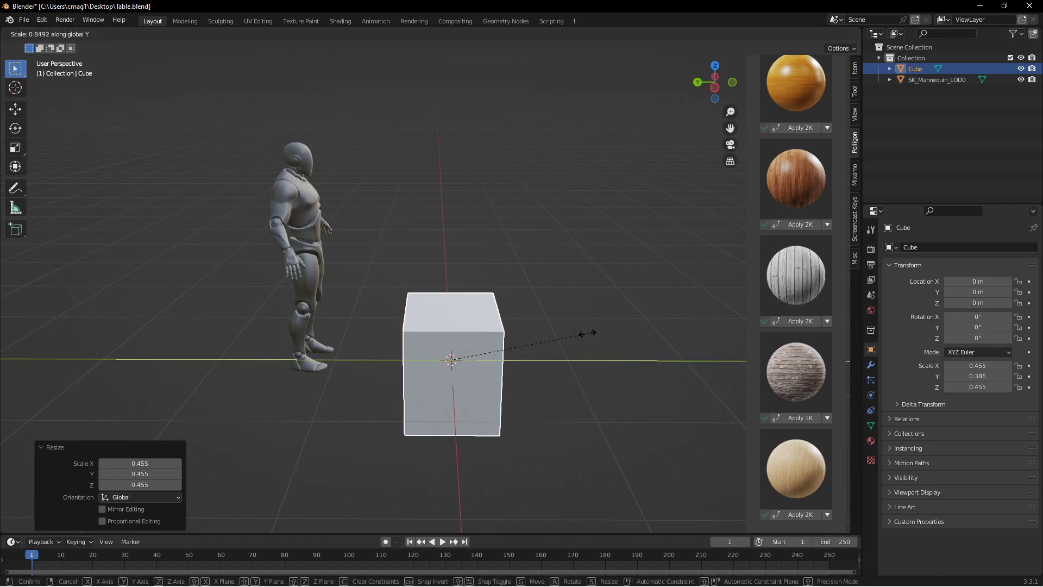
click(475, 341)
middle_drag(478, 341, 418, 324)
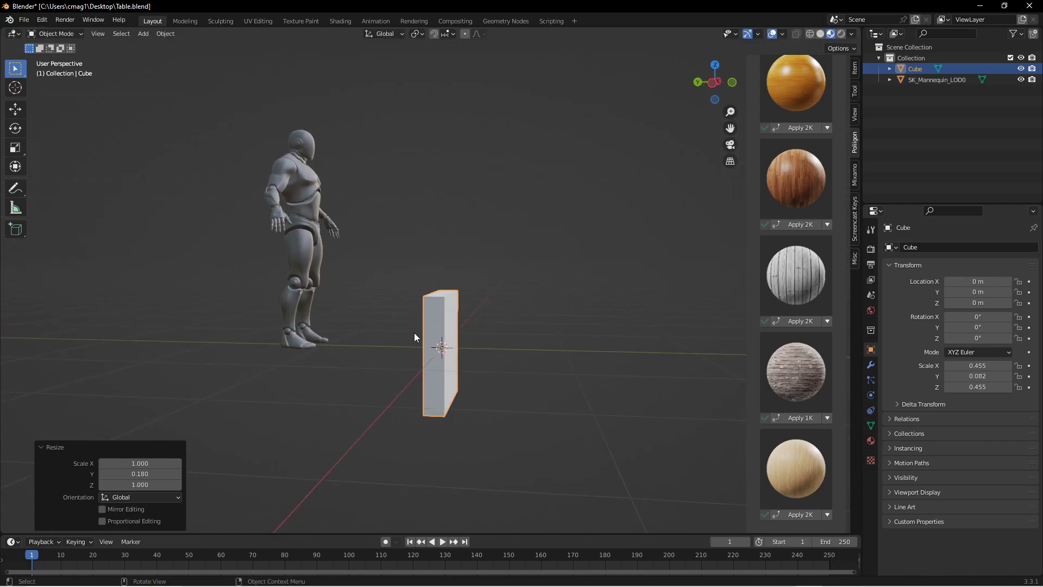
key(s)
key(y)
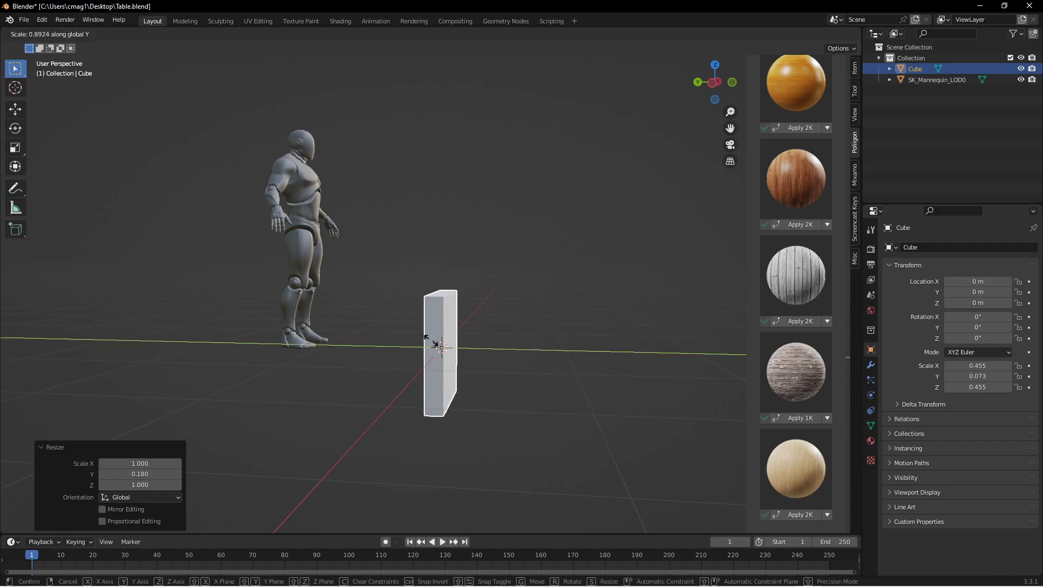
click(354, 342)
Raise the slab about 1.1 m along Z to the mannequin's torso and scale it uniformly by about 0.69.
middle_drag(456, 347, 481, 324)
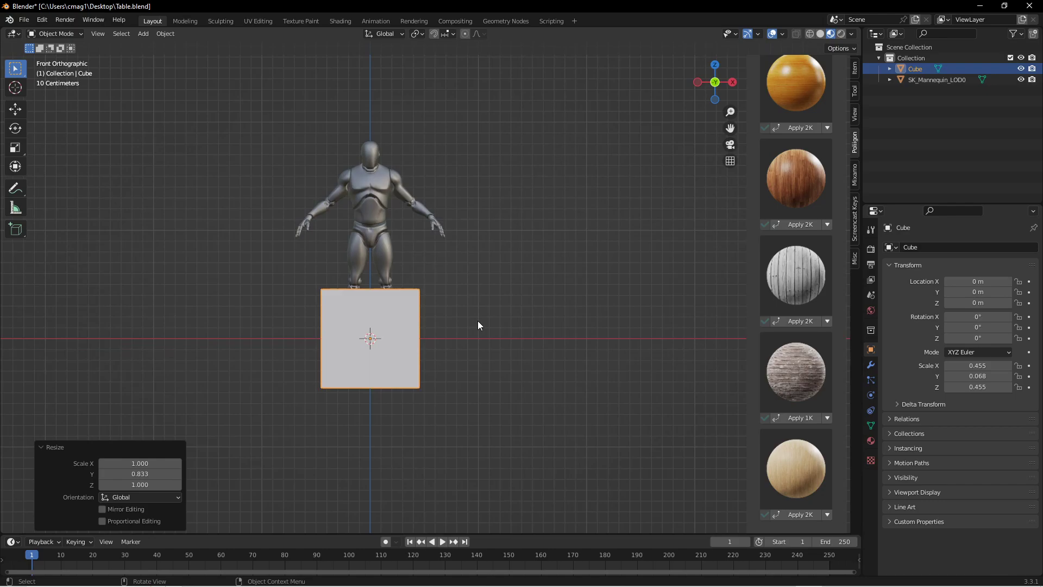
key(g)
key(z)
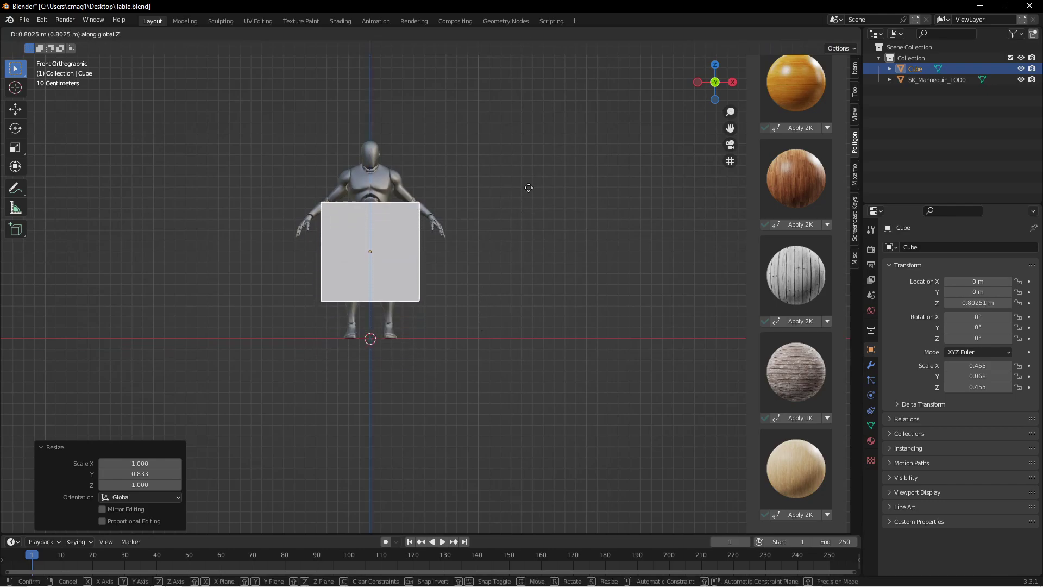
click(526, 369)
key(s)
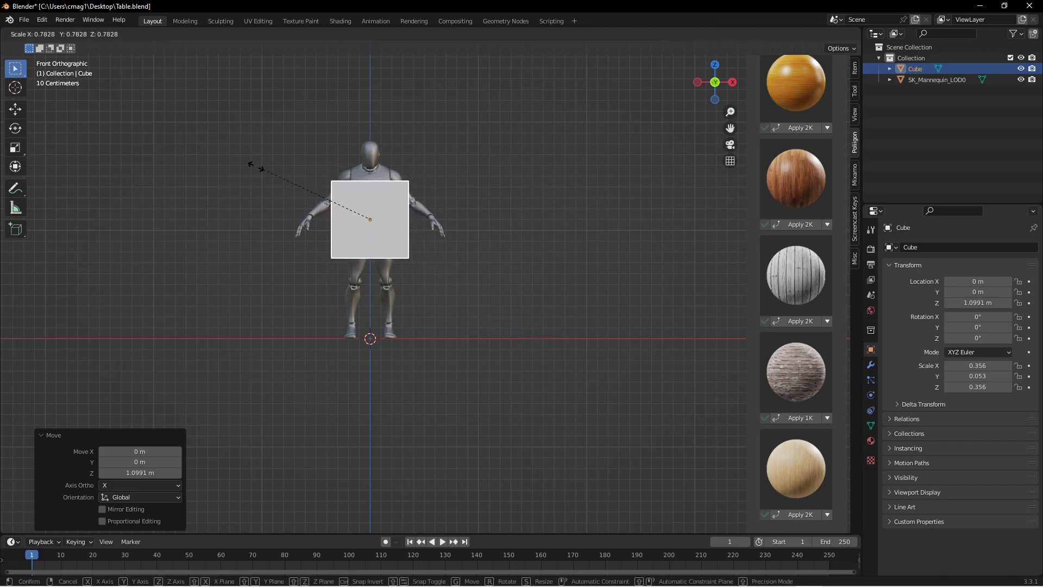
click(205, 140)
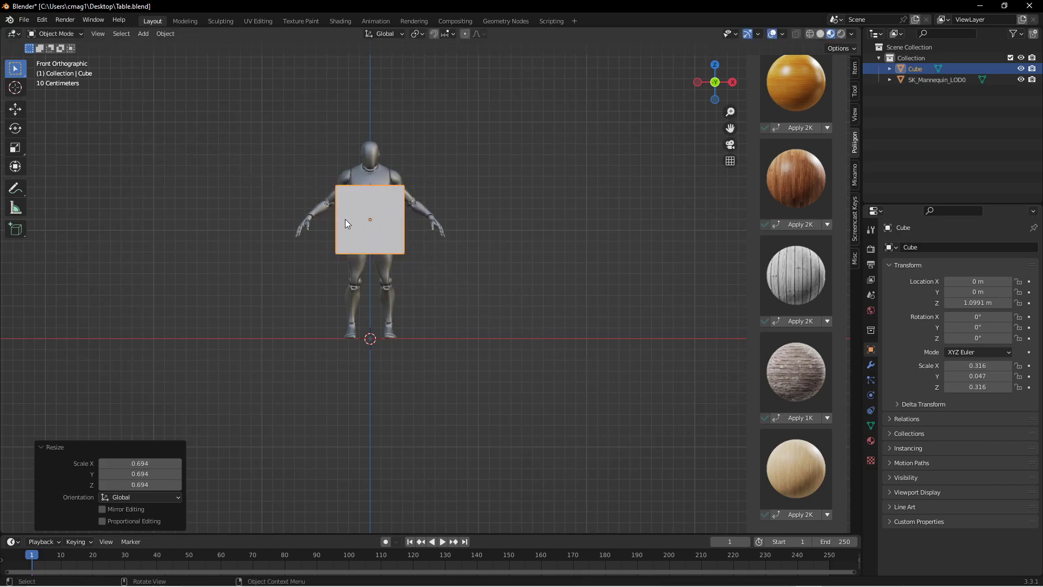
Cut five evenly spaced vertical edge loops through the slab in Edit Mode, without sliding them.
mouse_move(457, 204)
middle_down()
mouse_move(543, 235)
mouse_move(629, 229)
mouse_move(593, 212)
mouse_move(439, 204)
middle_up()
key(KP_Decimal)
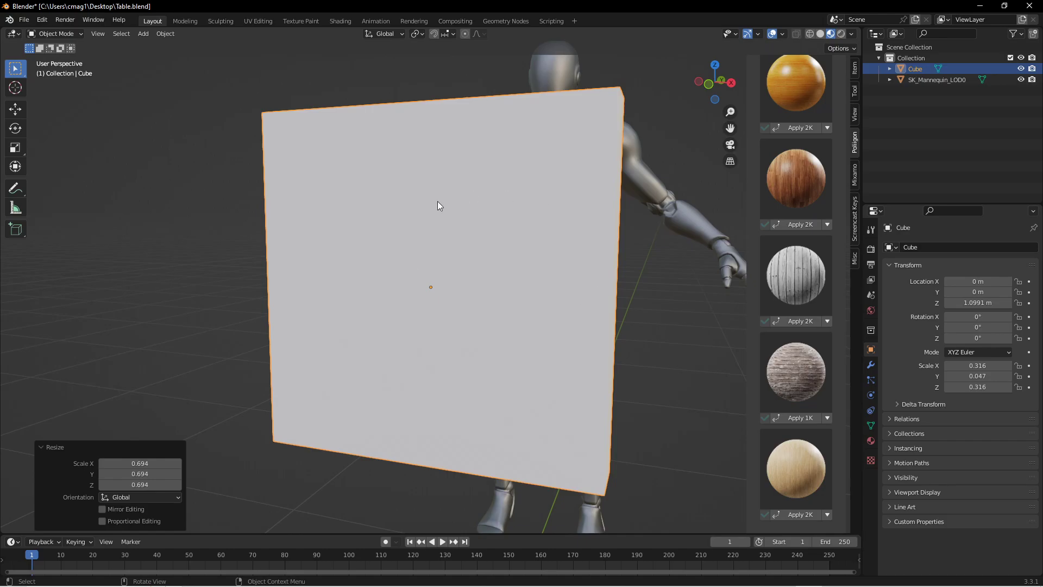
middle_drag(413, 288, 418, 266)
key(Tab)
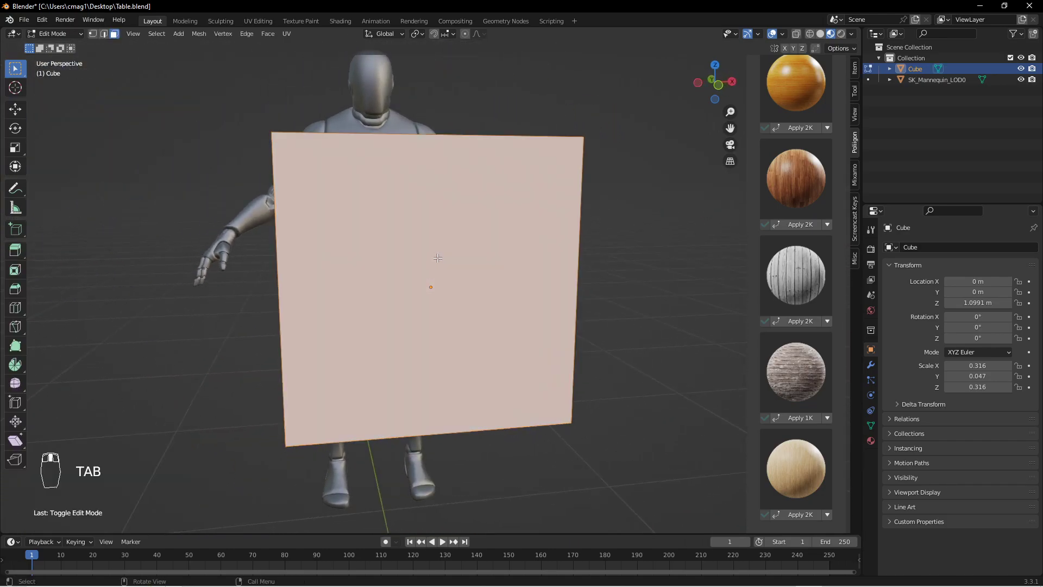
key(3)
key(ctrl+r)
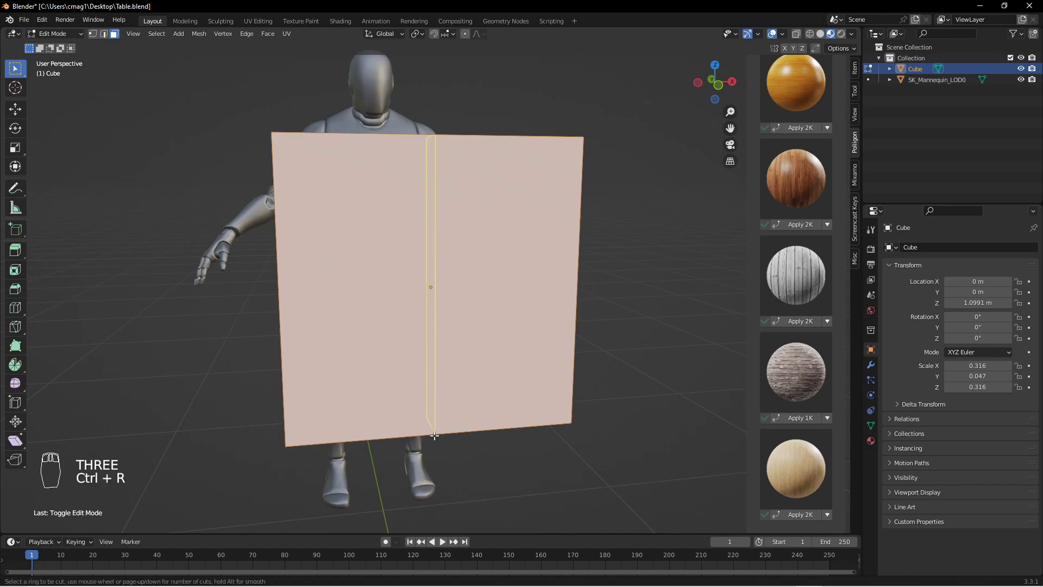
scroll(434, 436, up, 2)
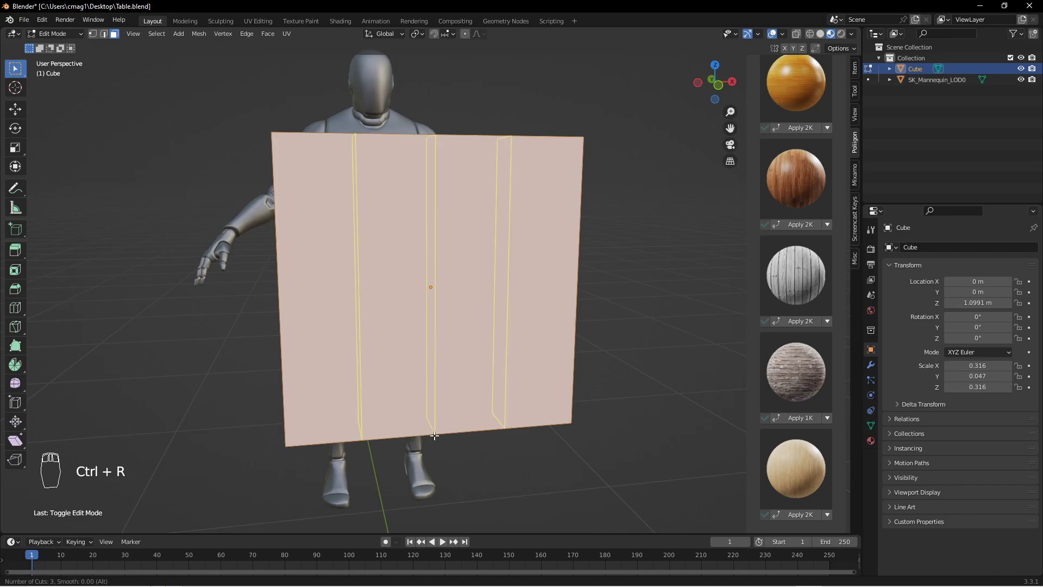
scroll(434, 435, up, 2)
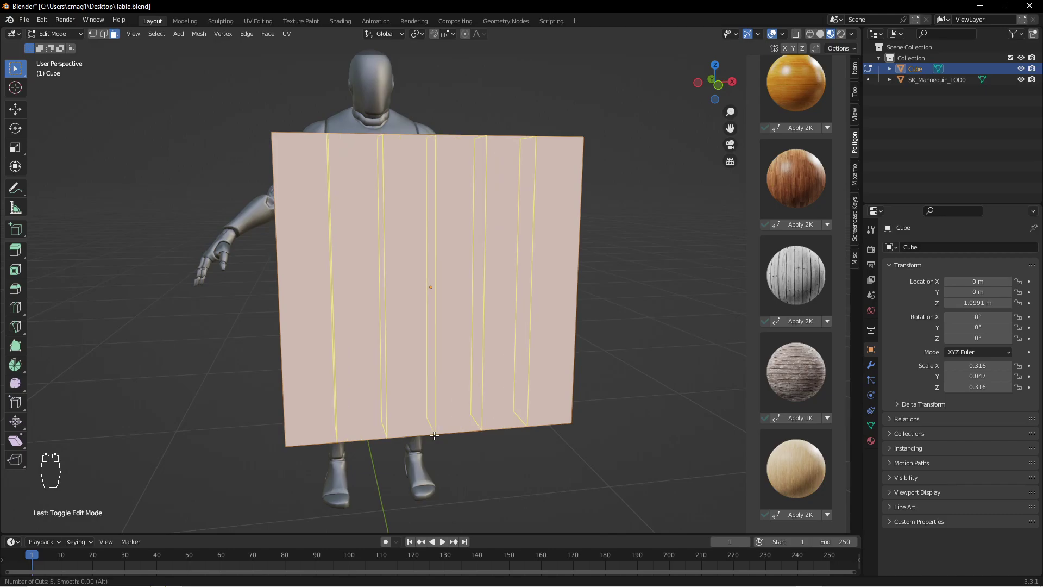
click(434, 436)
right_click(434, 435)
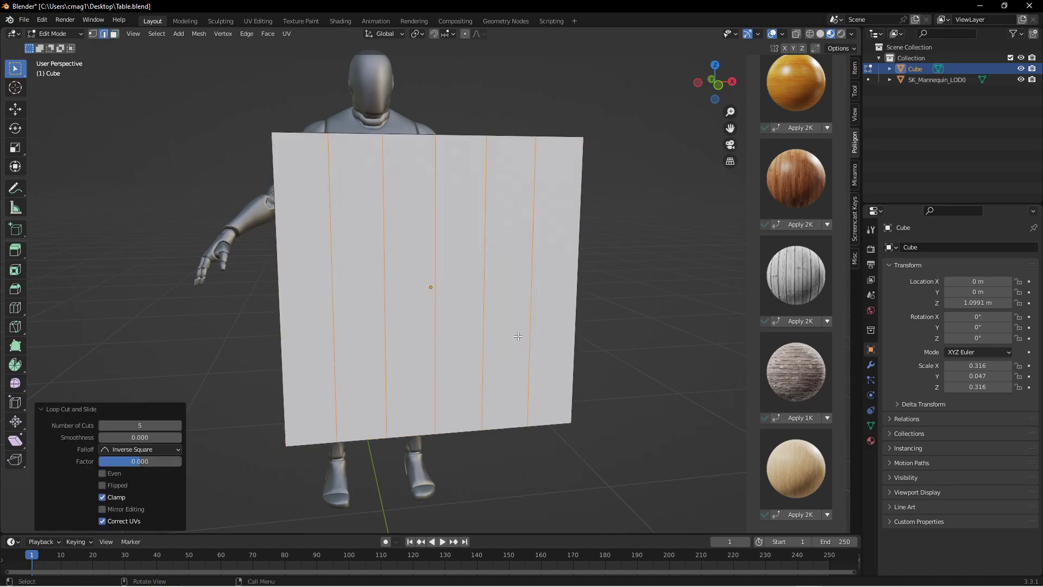
Inset all six front plank faces together as one region with a thickness of about 0.077 m.
middle_drag(519, 336, 399, 296)
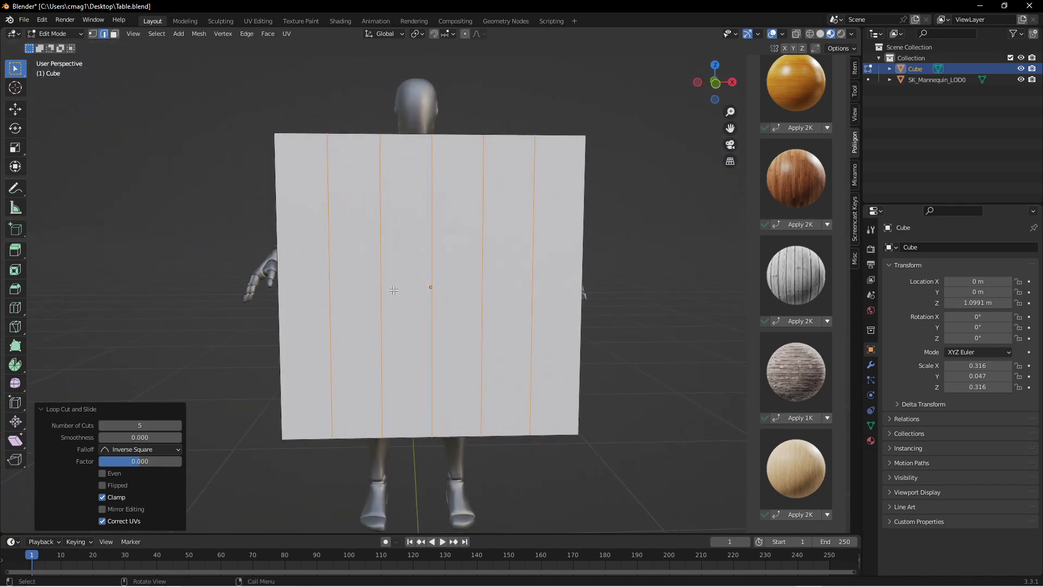
key(3)
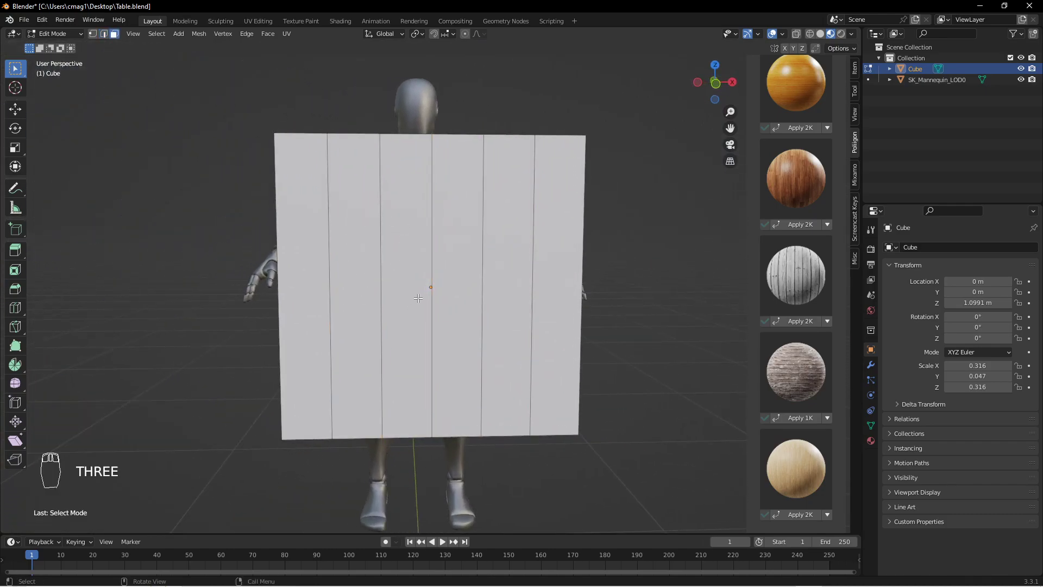
click(308, 279)
shift+click(351, 287)
shift+click(413, 287)
shift+click(462, 287)
shift+click(522, 286)
middle_drag(573, 282, 552, 306)
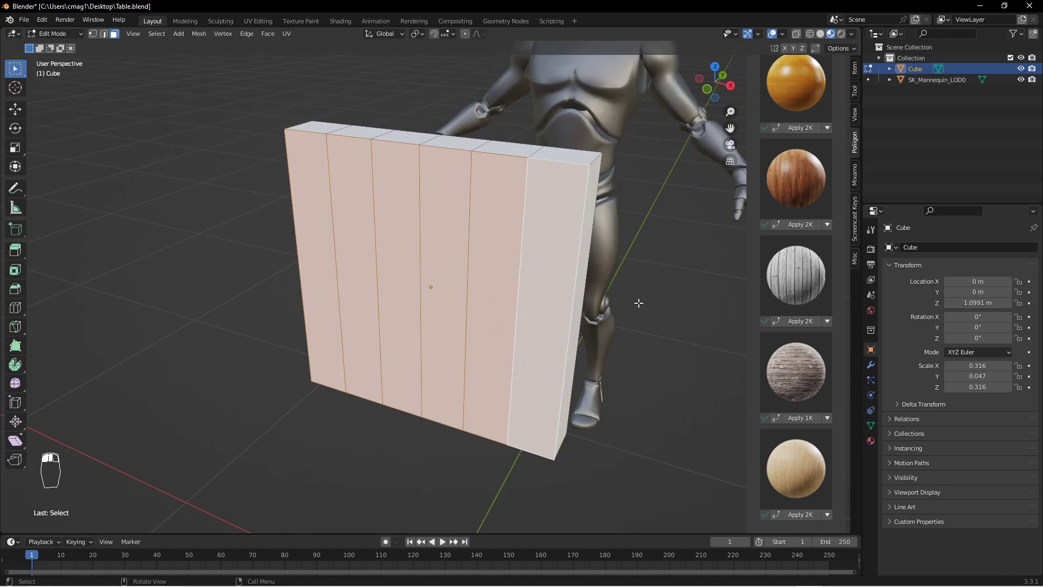
middle_drag(638, 303, 637, 301)
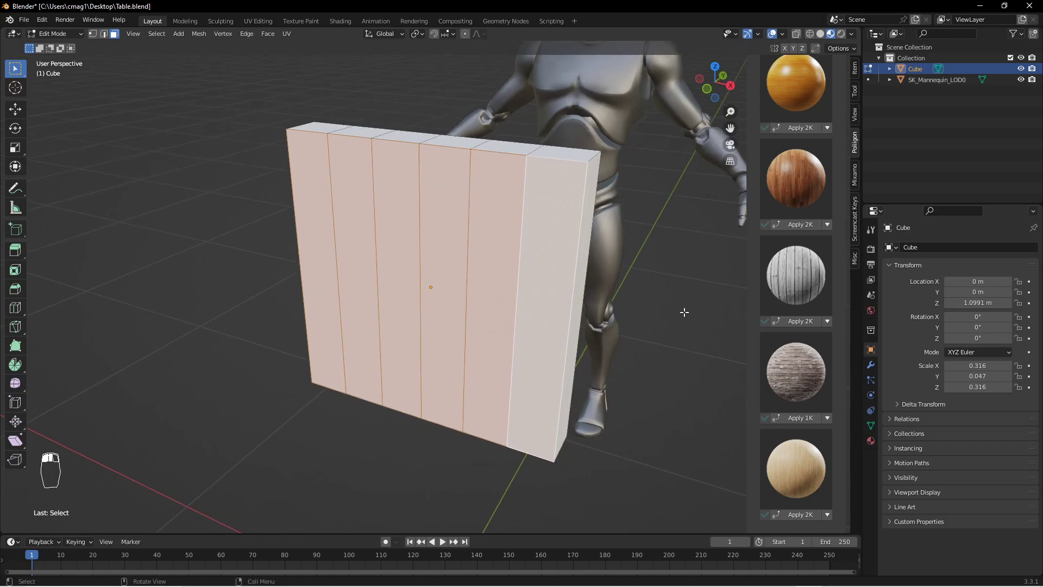
key(i)
key(i)
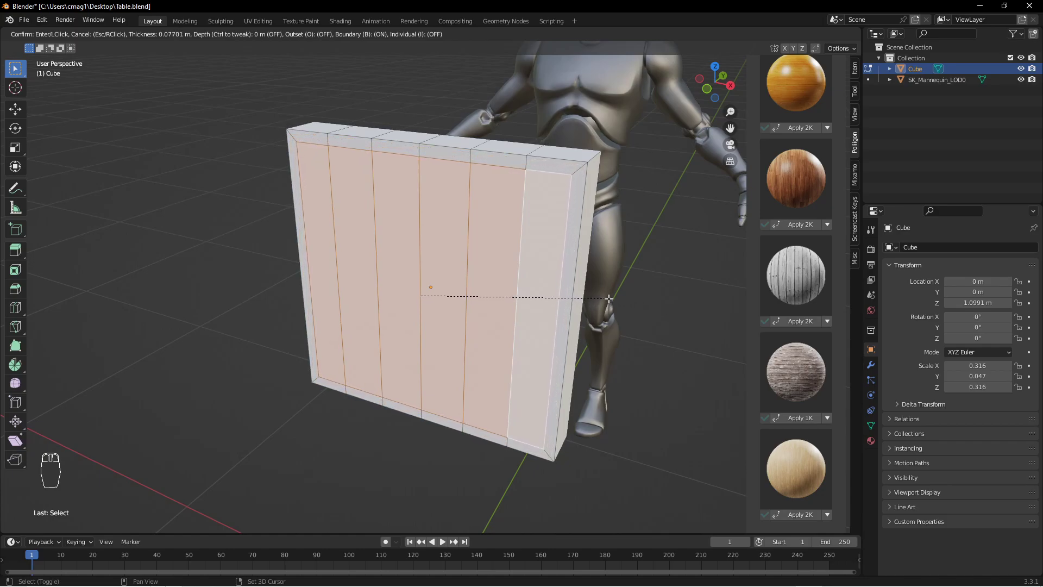
click(609, 298)
Extrude the inset front faces inward about 0.012 m to form a recessed panel inside the rim.
middle_drag(632, 283, 596, 289)
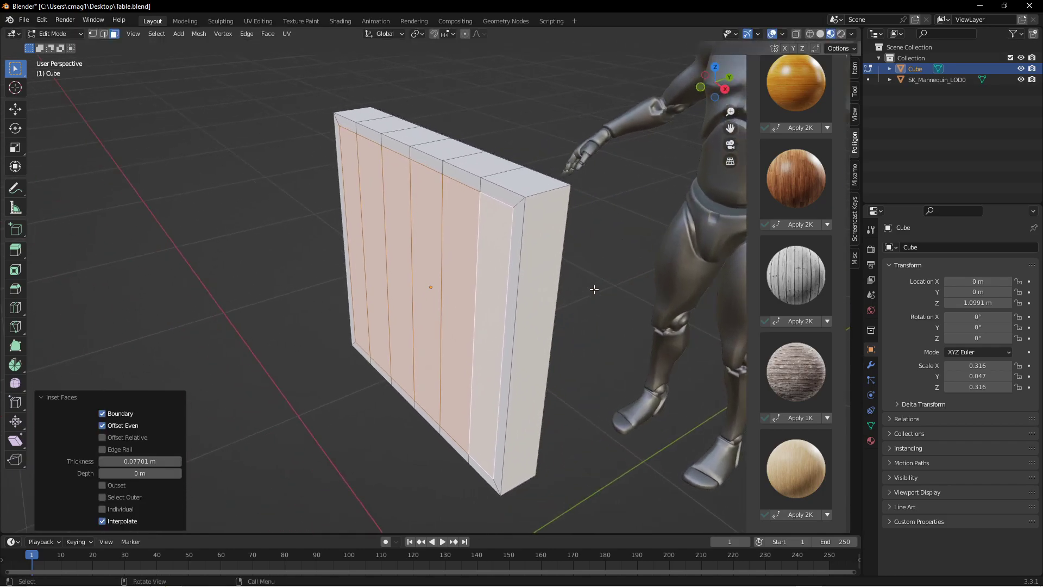
key(e)
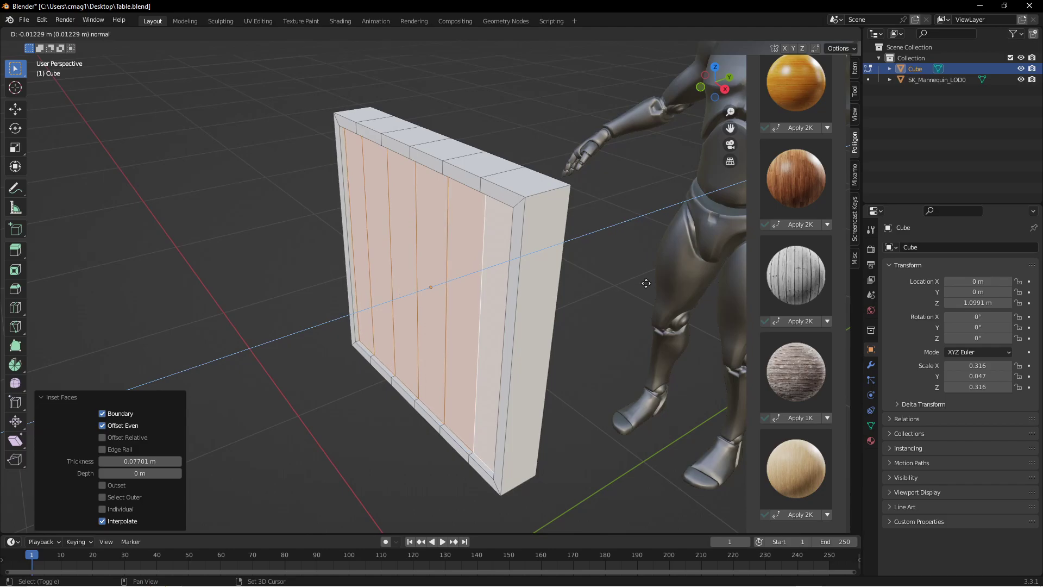
click(646, 283)
Pull the slab's two upper corners up along Z with smooth proportional editing, narrowing the influence so the top edge dips in the middle.
middle_drag(541, 301, 564, 278)
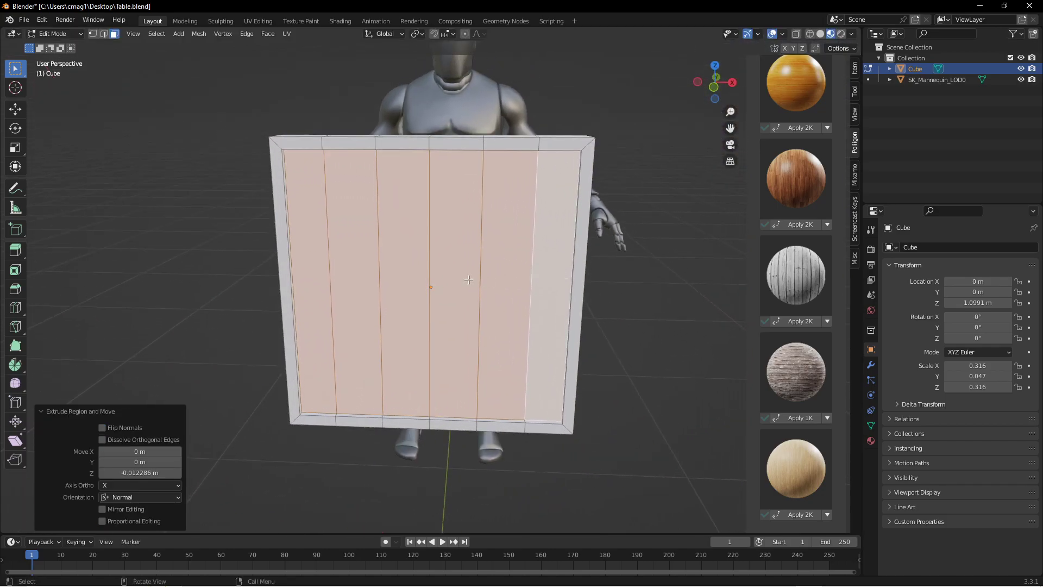
key(2)
middle_drag(441, 217, 435, 184)
click(434, 178)
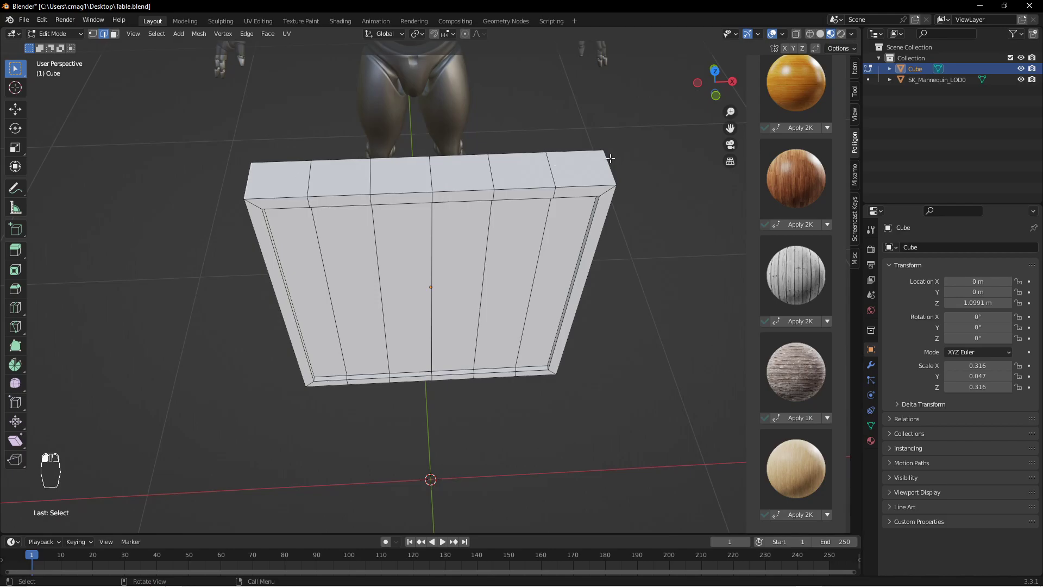
middle_drag(536, 166, 459, 53)
scroll(580, 161, down, 3)
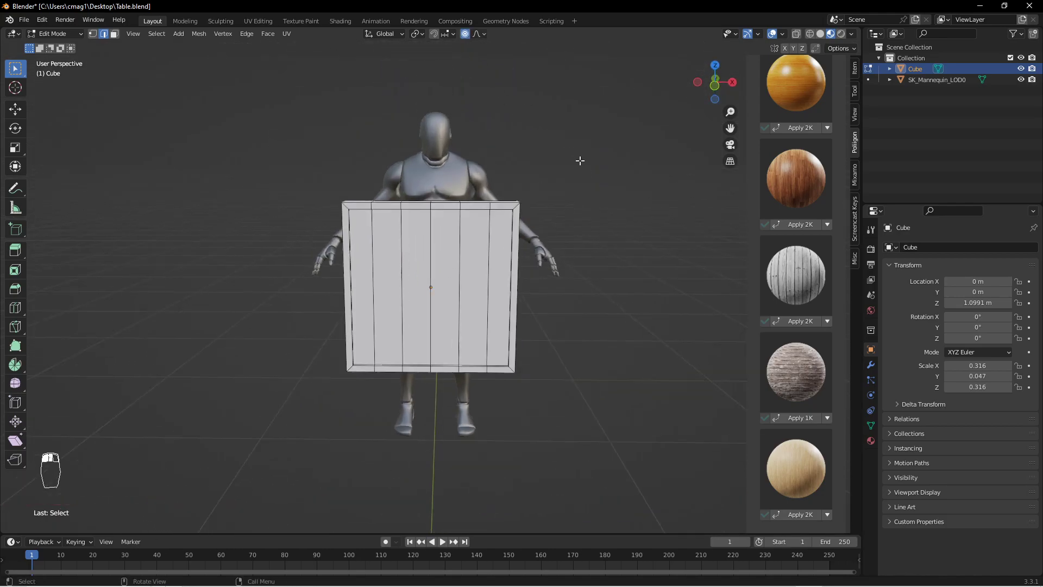
key(g)
scroll(583, 136, up, 6)
scroll(583, 128, down, 1)
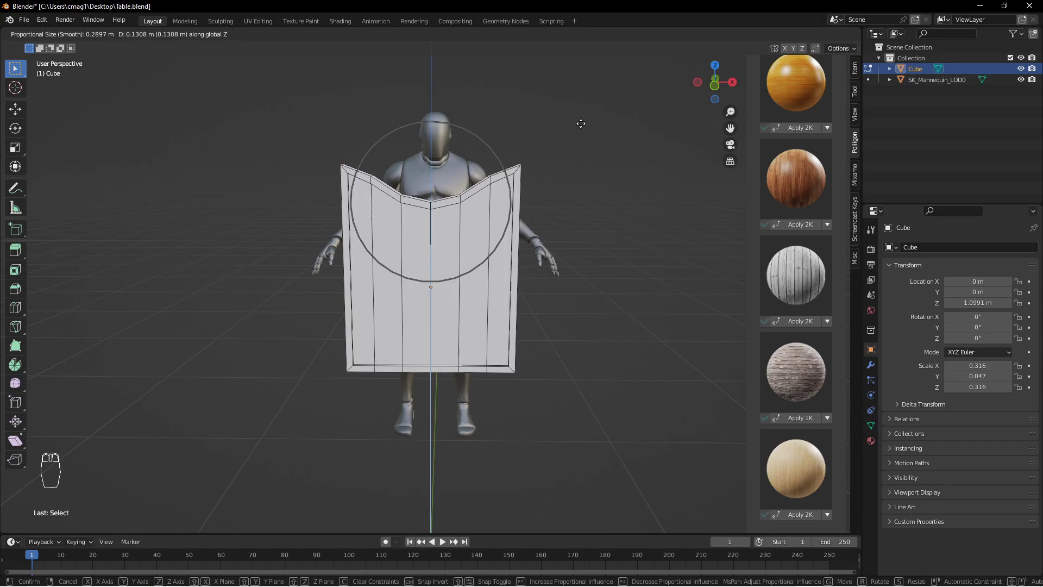
scroll(581, 119, up, 3)
scroll(582, 121, up, 2)
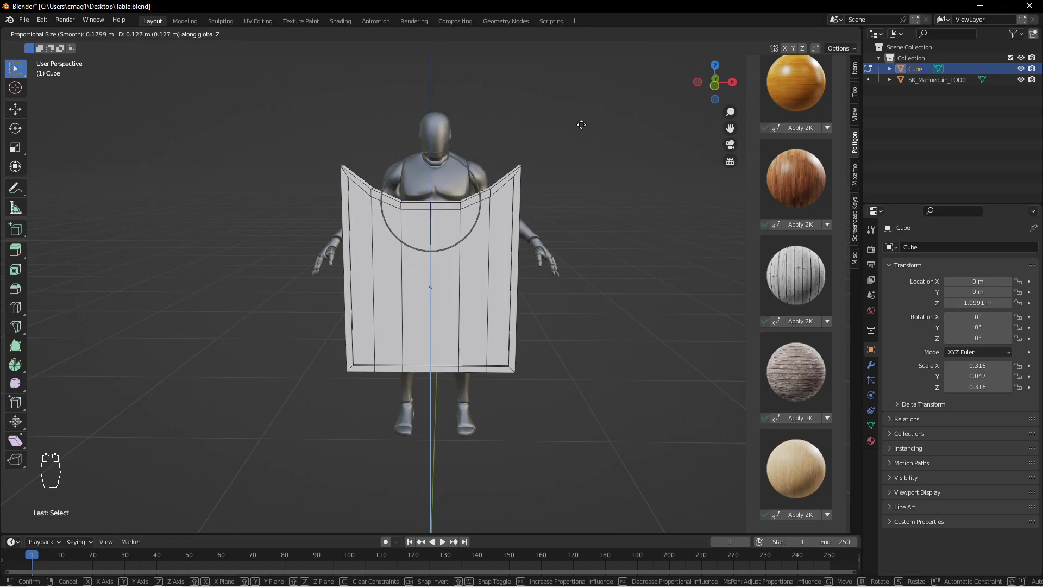
scroll(582, 126, up, 1)
scroll(581, 127, up, 1)
click(581, 127)
Pull the shield's bottom centre down about 0.19 m along Z with smooth proportional editing, widening the influence to about 0.47 m.
middle_drag(461, 366, 545, 252)
click(427, 259)
key(g)
key(z)
scroll(545, 282, down, 6)
scroll(547, 293, down, 4)
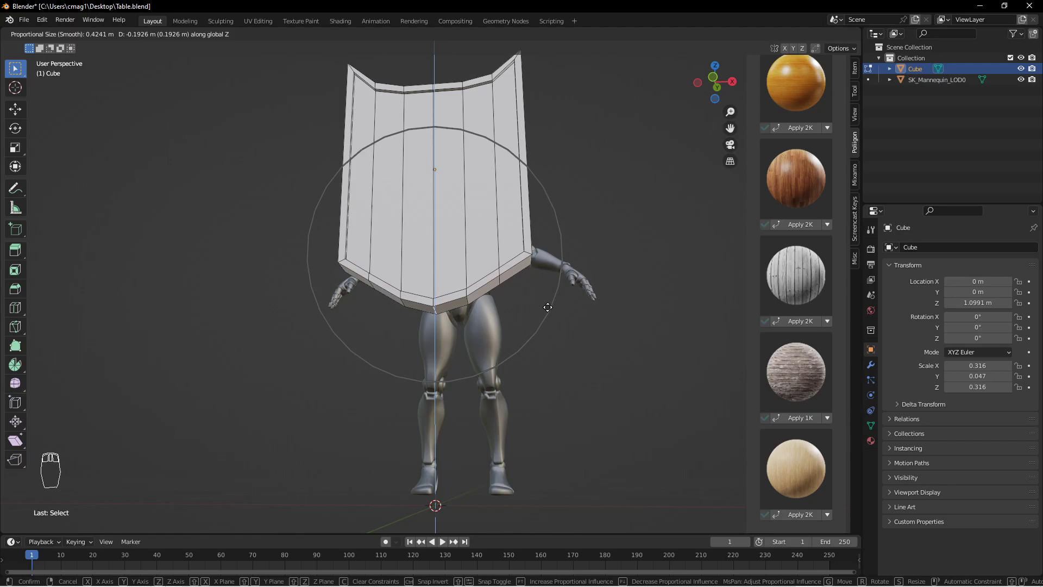
scroll(548, 307, up, 1)
scroll(547, 307, down, 3)
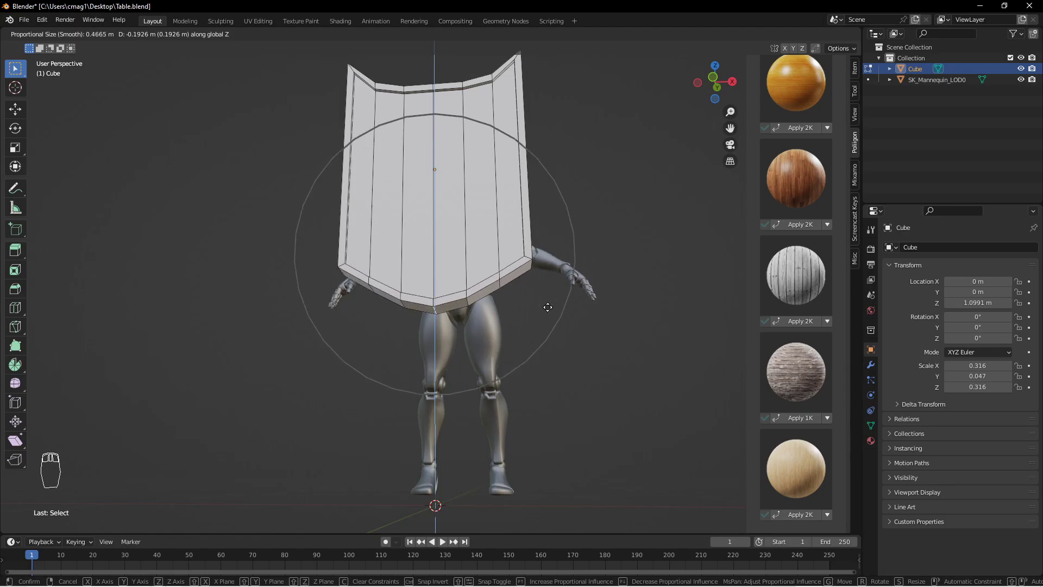
click(548, 307)
middle_drag(548, 307, 530, 228)
key(Tab)
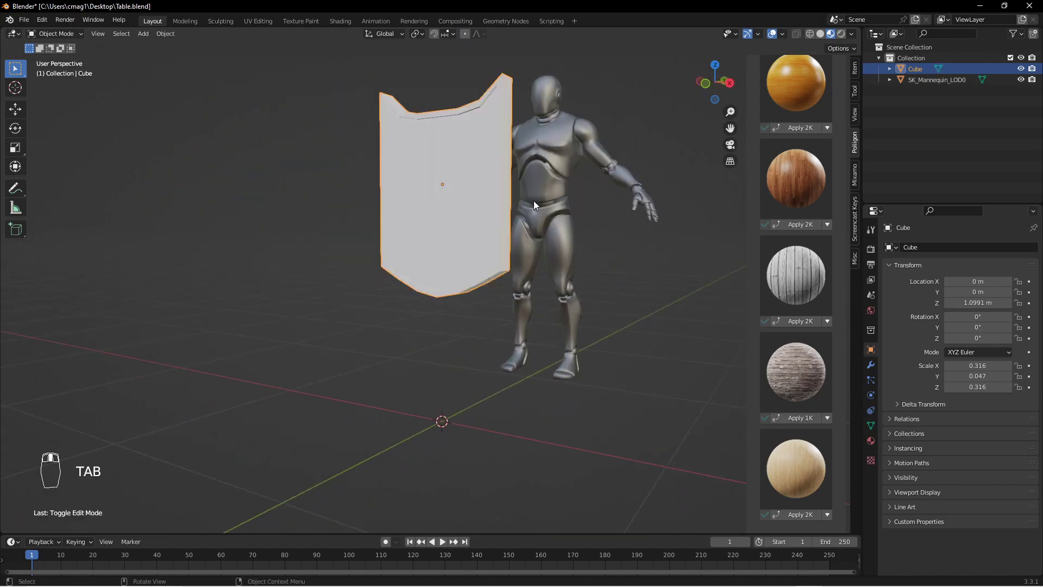
In front view, scale the whole shield to about 0.76, and stretch it along X by about 1.18 against the mannequin.
middle_drag(529, 191, 571, 194)
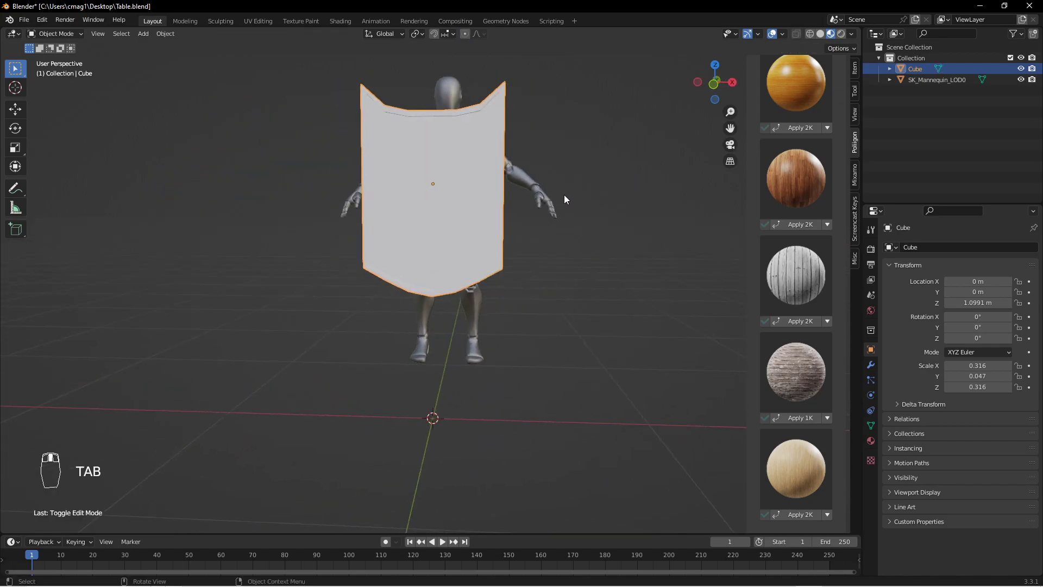
key(KP_1)
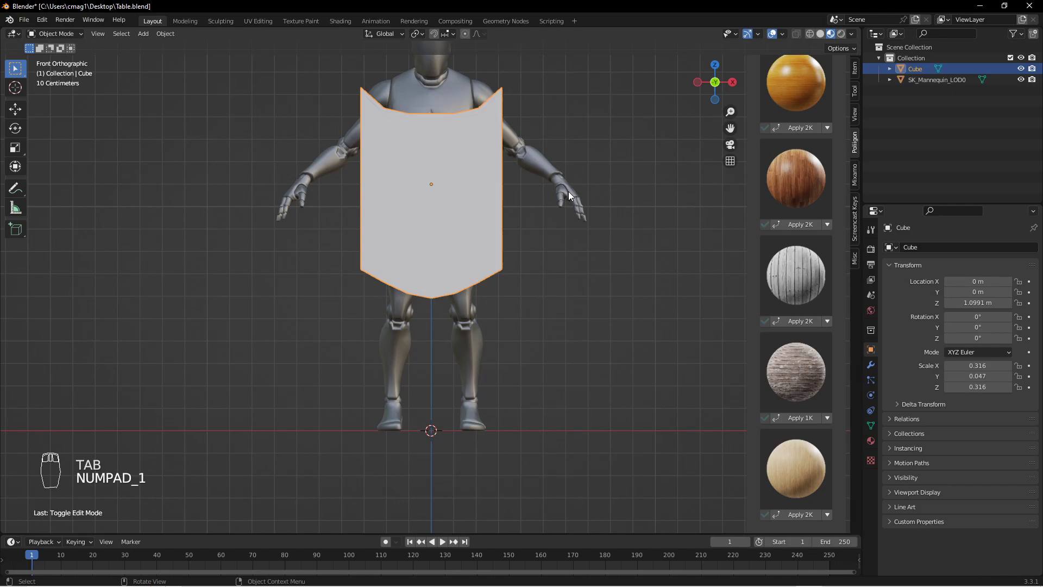
key(s)
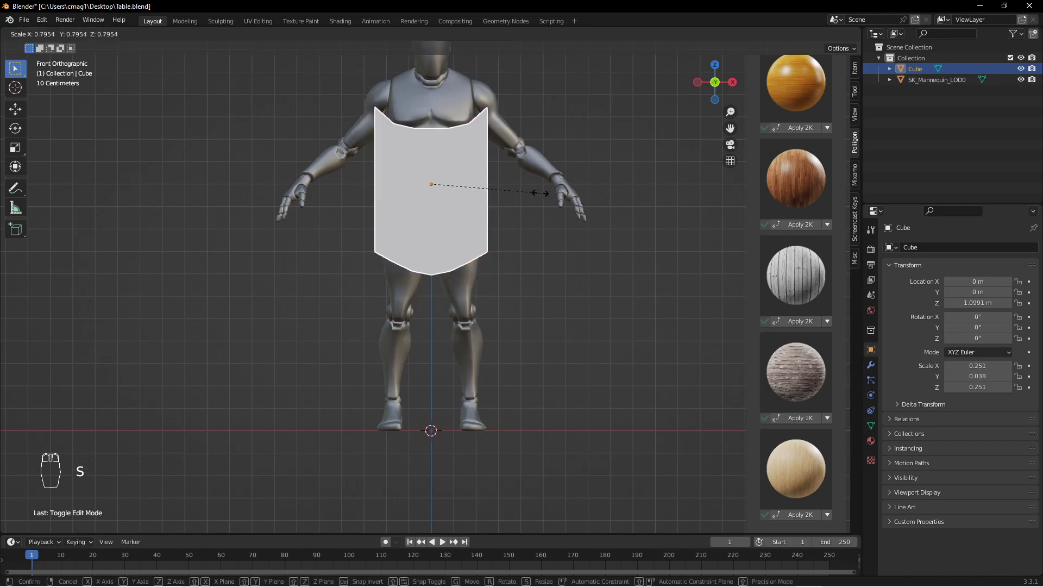
click(537, 192)
key(s)
key(x)
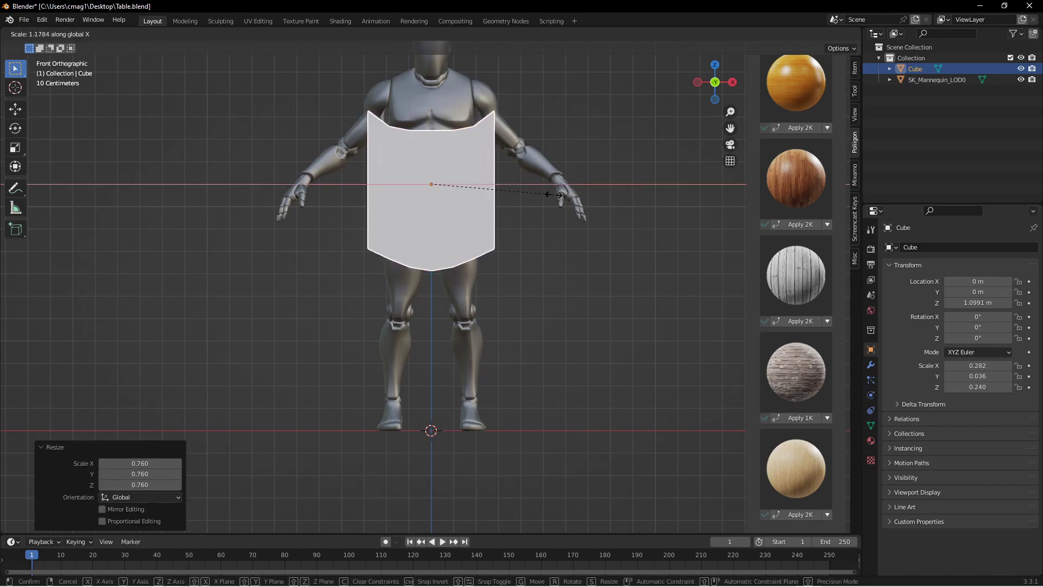
click(554, 194)
Move the shield's two narrow side faces back along Y with smooth proportional editing, narrowing the influence to about 0.18 m to curve the front.
middle_drag(539, 165, 382, 186)
key(Tab)
middle_drag(463, 186, 415, 279)
key(3)
click(392, 298)
middle_drag(517, 271, 414, 287)
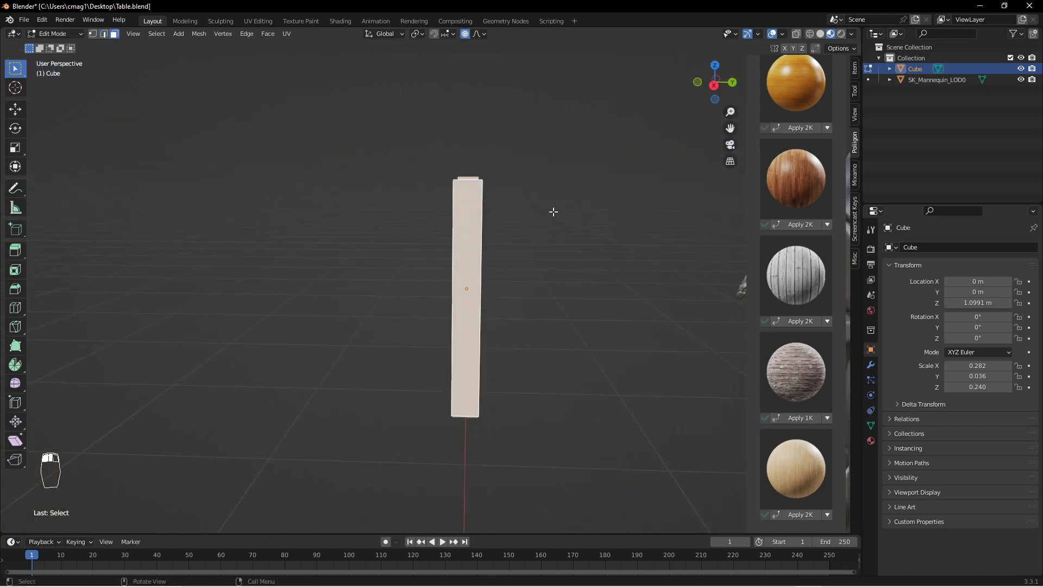
middle_drag(553, 212, 523, 222)
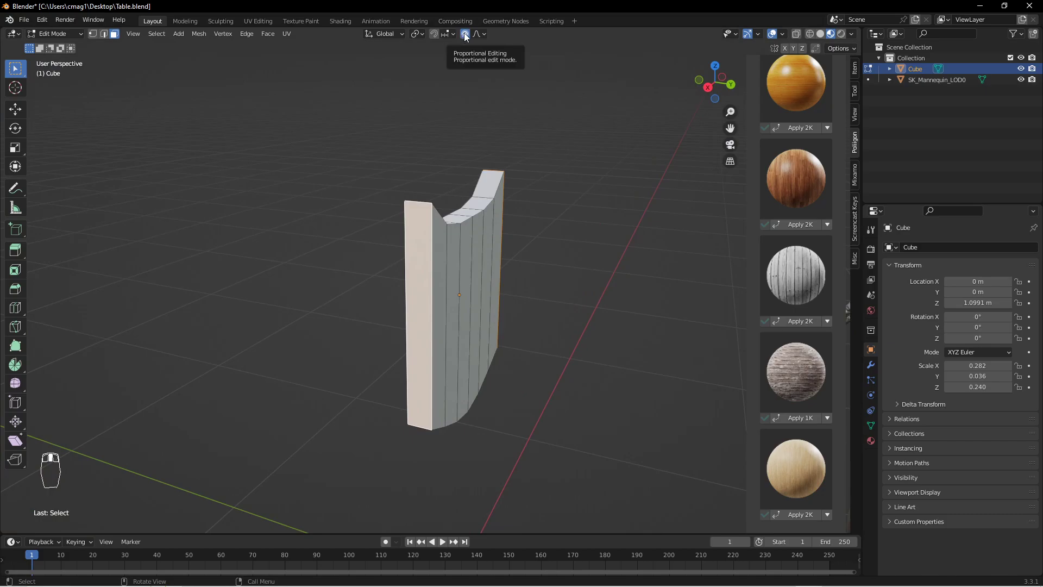
click(481, 34)
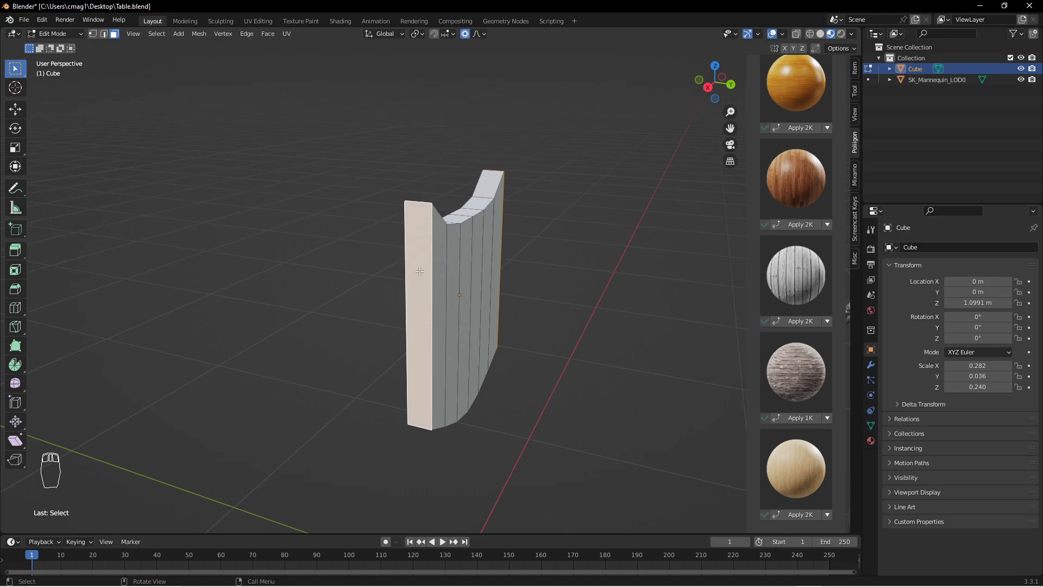
middle_drag(526, 236, 512, 252)
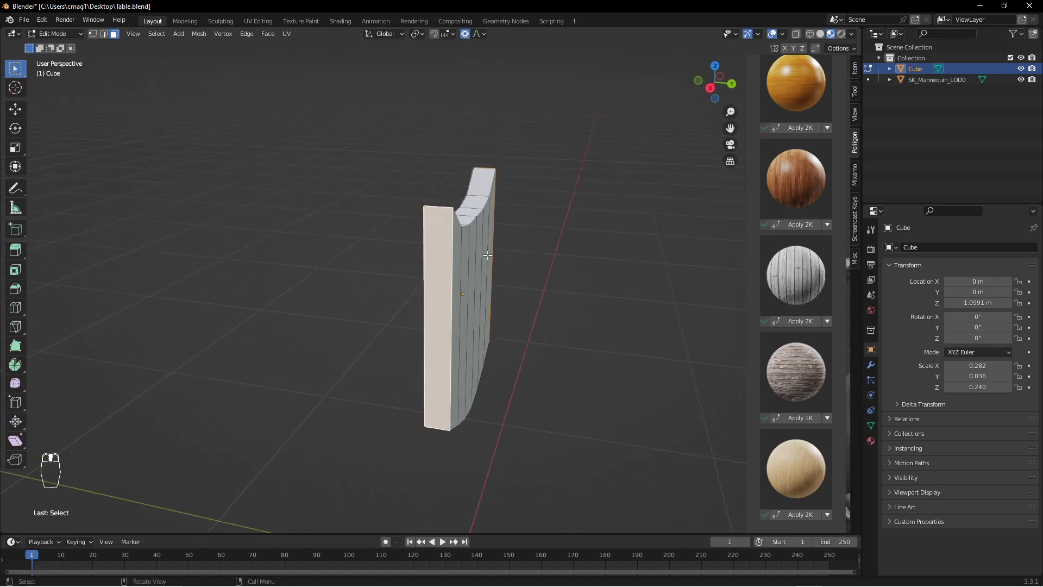
middle_drag(568, 273, 540, 284)
key(g)
key(y)
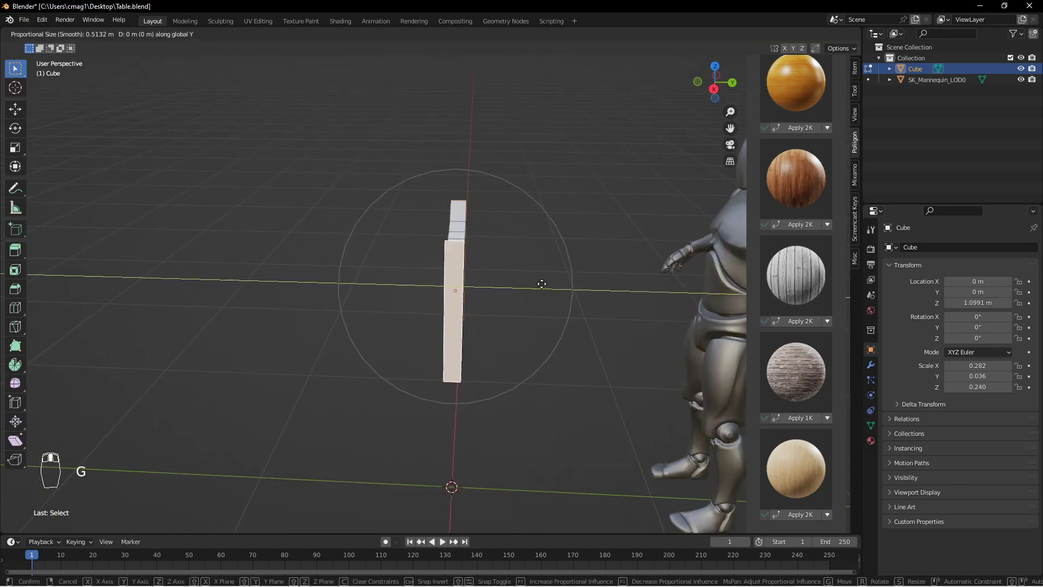
scroll(566, 283, up, 6)
scroll(570, 283, up, 7)
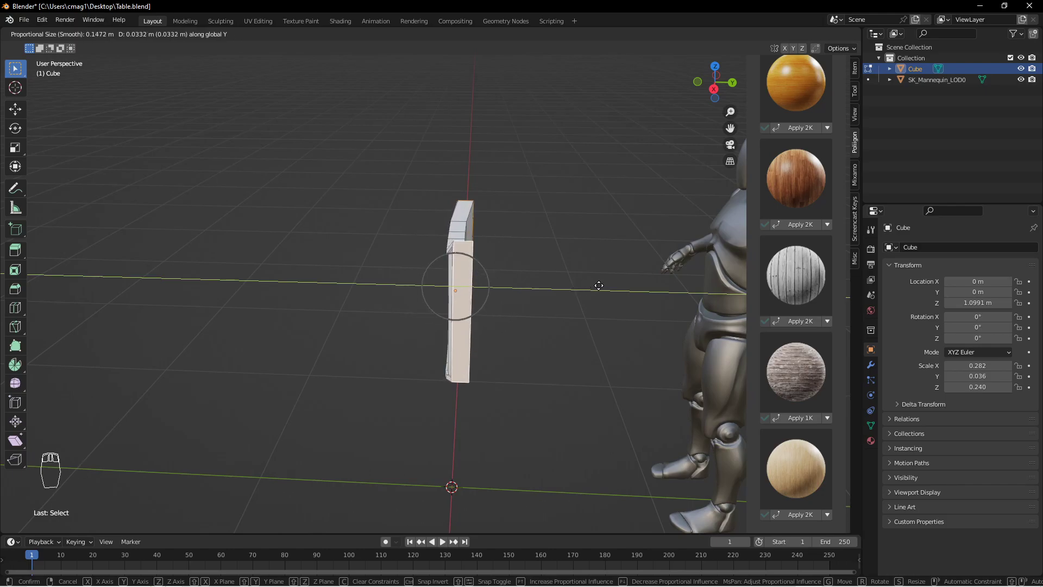
scroll(624, 287, down, 2)
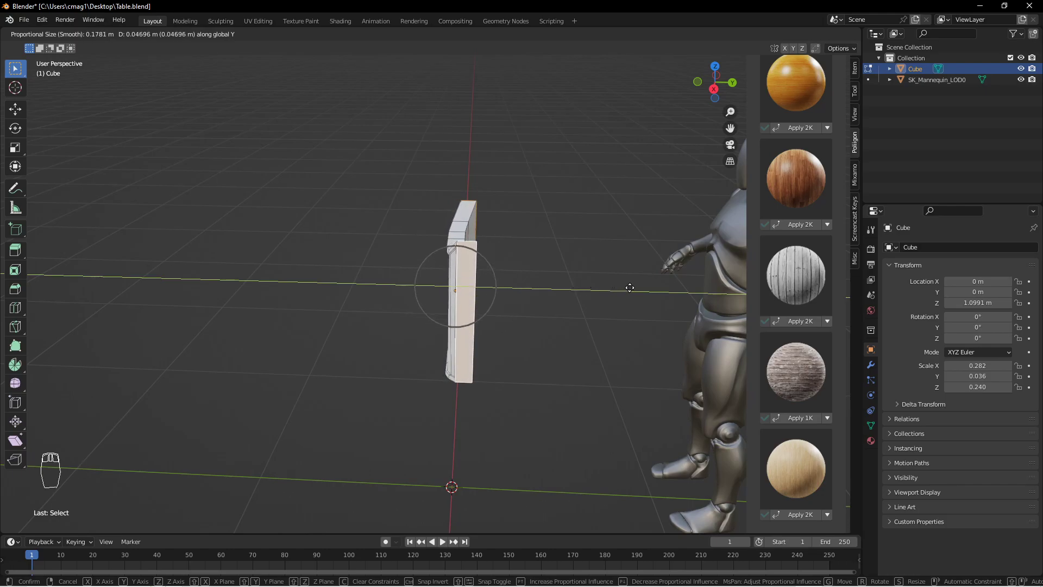
click(663, 288)
Move the side faces farther along Y to deepen the shield's curve, and check the shape in Object Mode.
middle_drag(550, 233, 446, 306)
key(g)
key(y)
click(599, 300)
key(Tab)
key(Tab)
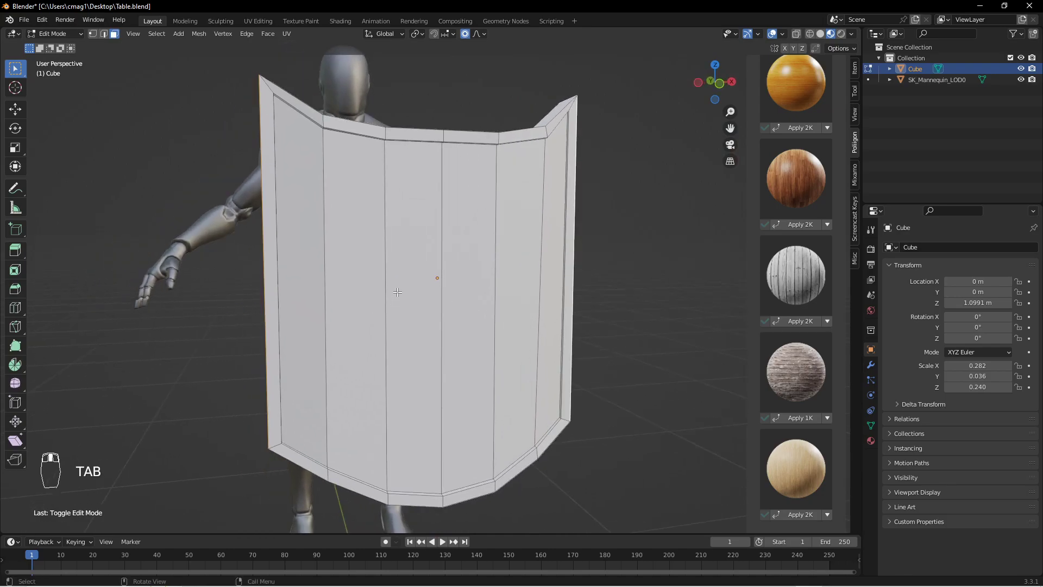
Select the five vertical edges dividing the planks on the shield's recessed front.
key(2)
click(325, 264)
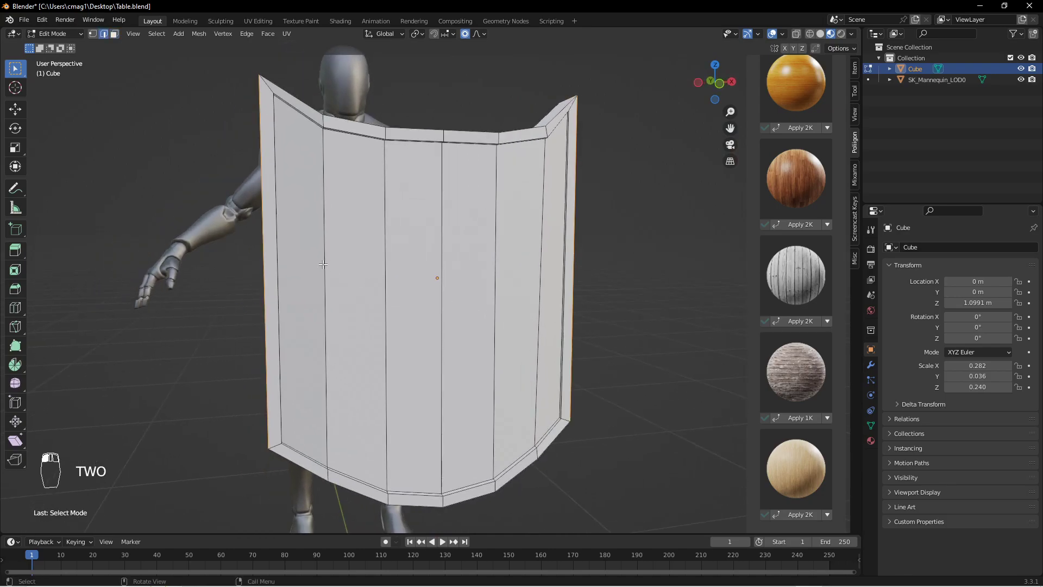
shift+click(386, 272)
shift+click(442, 278)
shift+click(494, 278)
shift+click(543, 277)
middle_drag(543, 277, 558, 262)
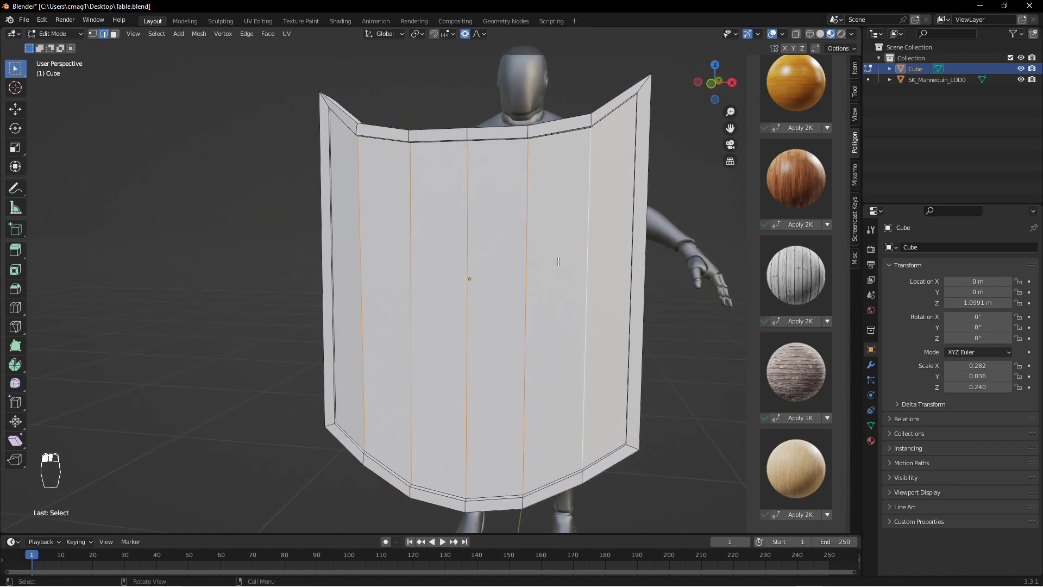
Apply the shield's scale, and bevel the five selected plank edges about 0.004 m wide with one segment.
key(Tab)
key(ctrl+a)
click(543, 285)
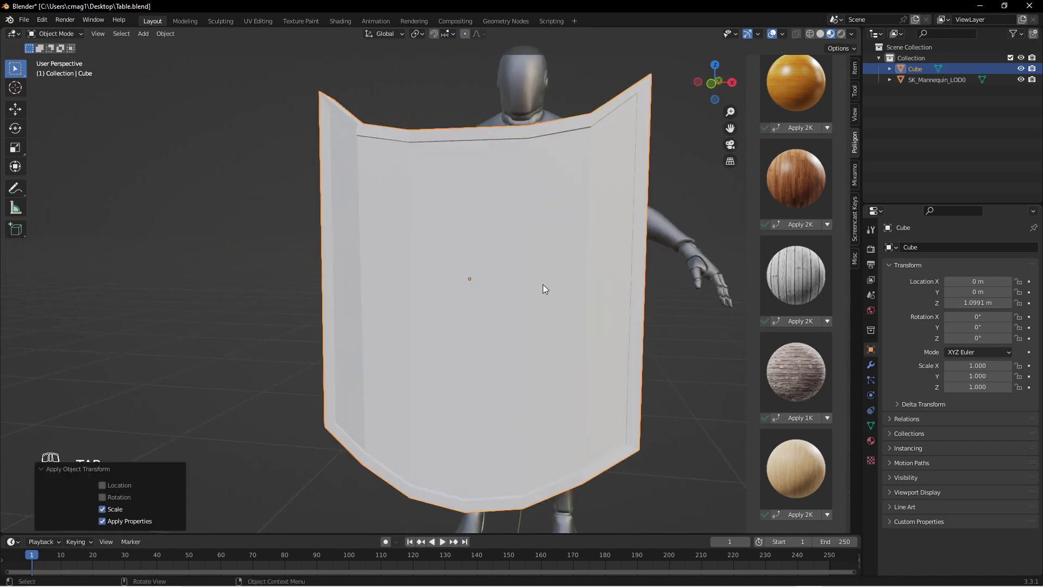
key(Tab)
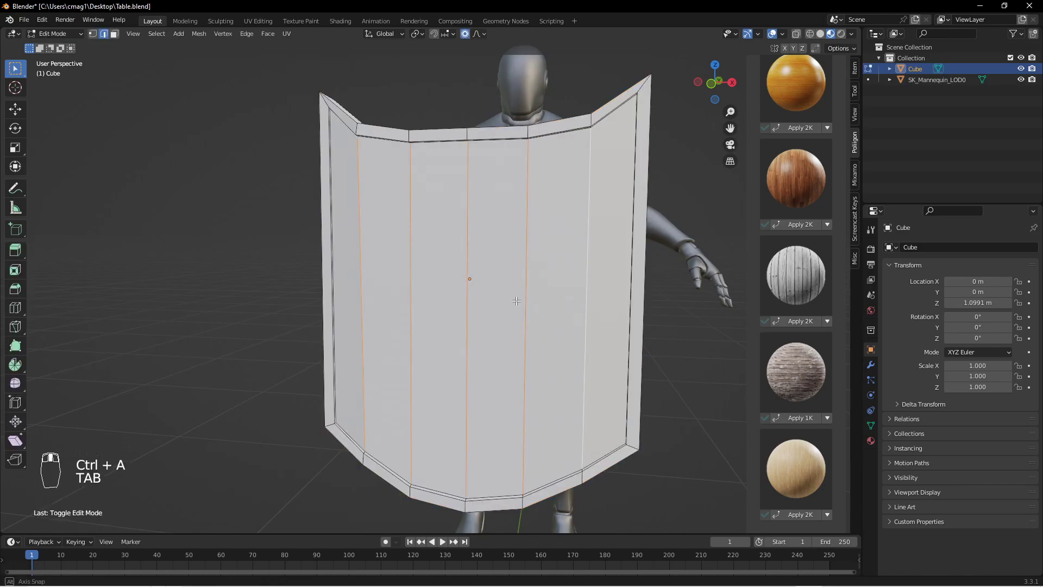
middle_drag(515, 300, 492, 301)
key(ctrl+b)
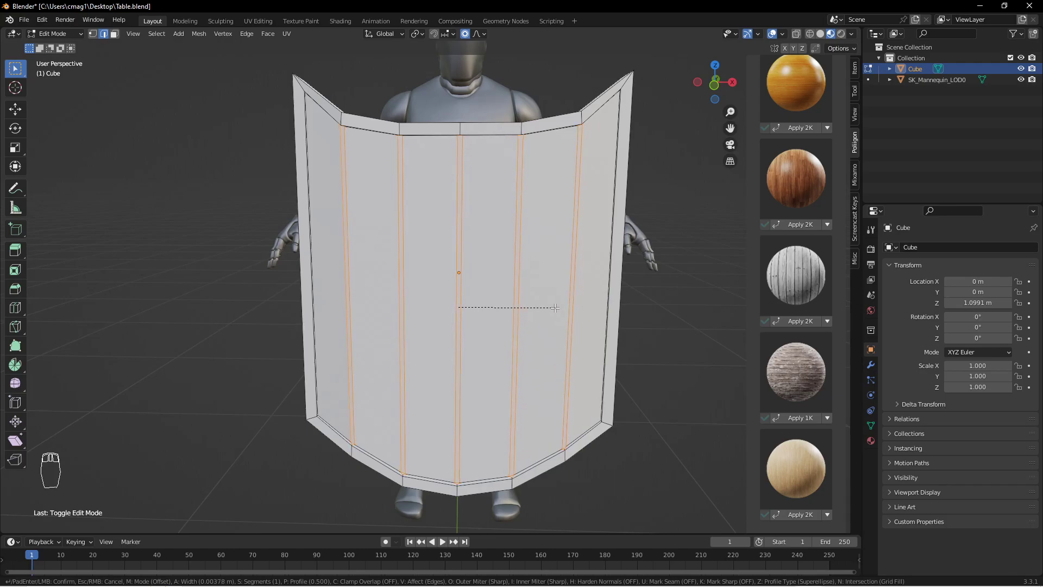
click(551, 307)
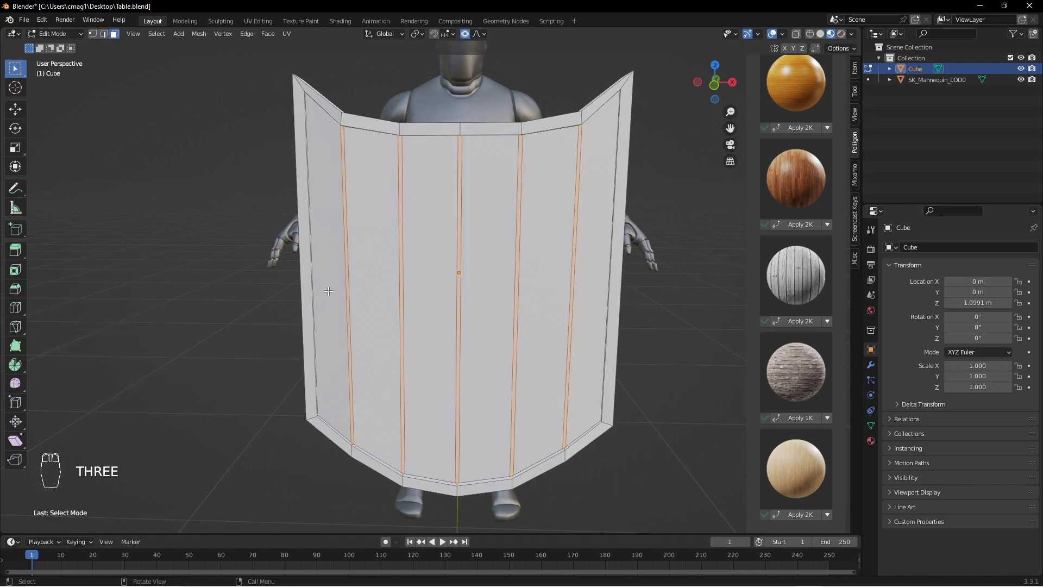
Extrude the five narrow strips between the front planks inward along their normals to form grooves.
click(348, 297)
shift+click(402, 301)
shift+click(458, 303)
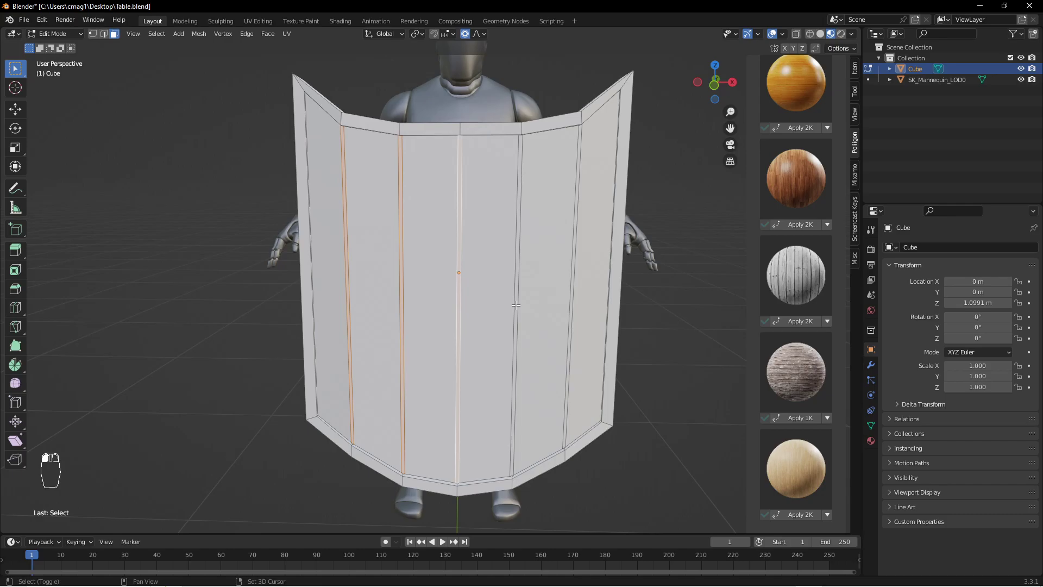
shift+click(516, 305)
shift+click(571, 302)
shift+click(578, 303)
shift+click(570, 304)
shift+click(568, 305)
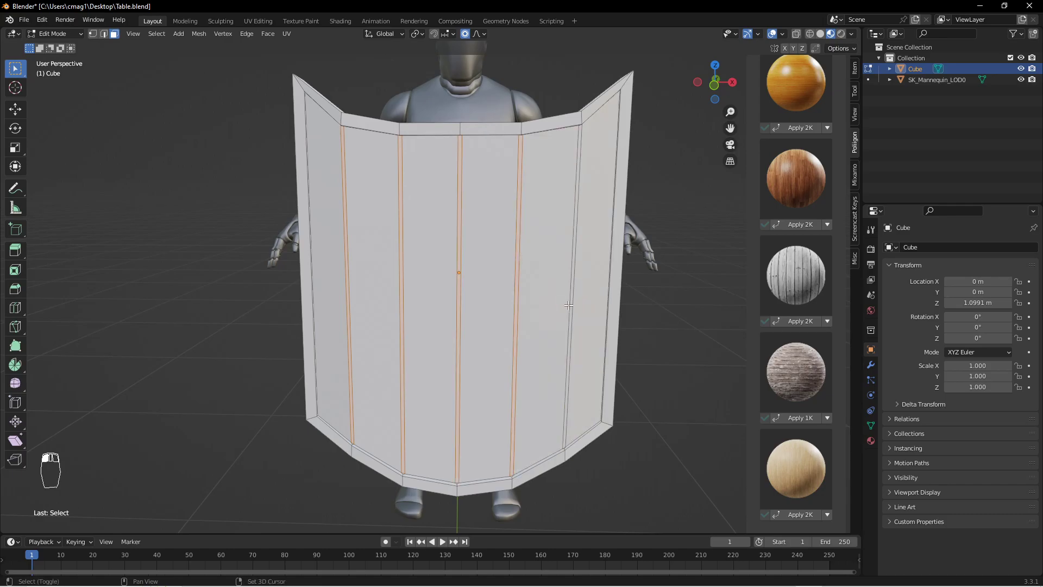
shift+click(570, 306)
middle_drag(570, 305, 543, 272)
key(alt+e)
click(541, 268)
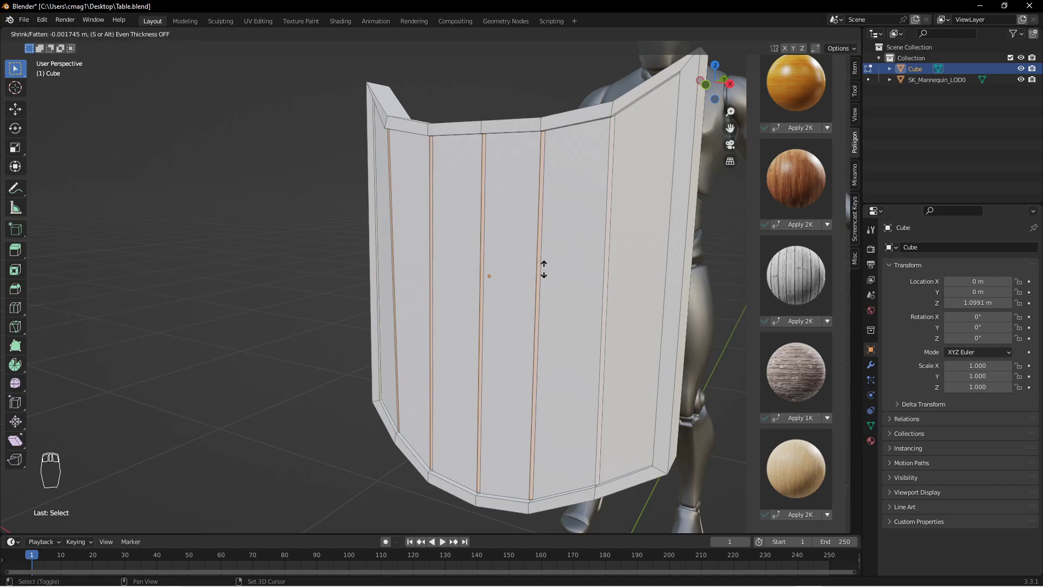
click(543, 283)
key(Tab)
middle_drag(544, 283, 572, 261)
middle_drag(399, 250, 448, 256)
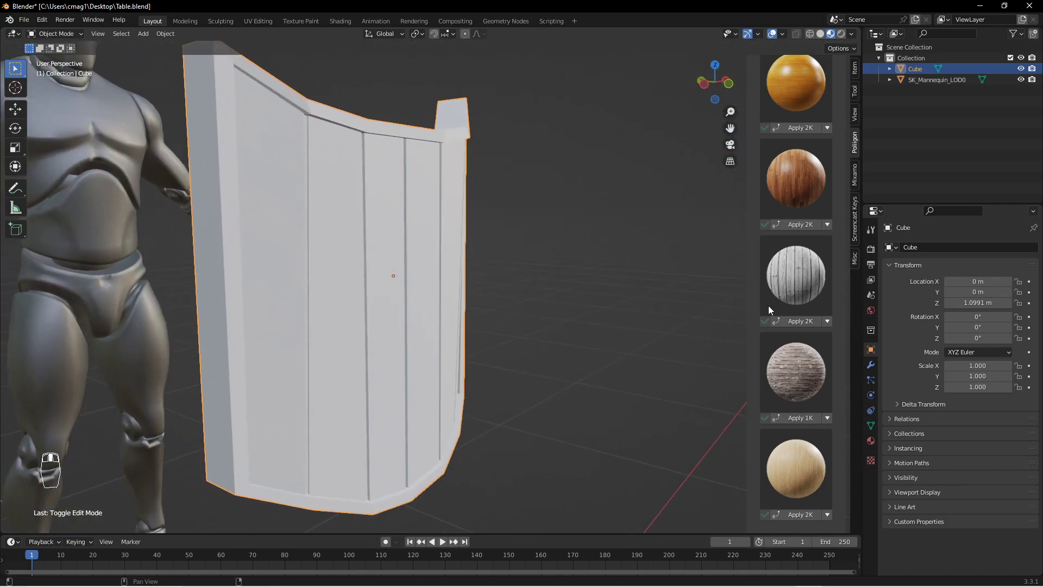
Add a Bevel modifier to the shield and set its segments to 2.
click(870, 364)
click(932, 249)
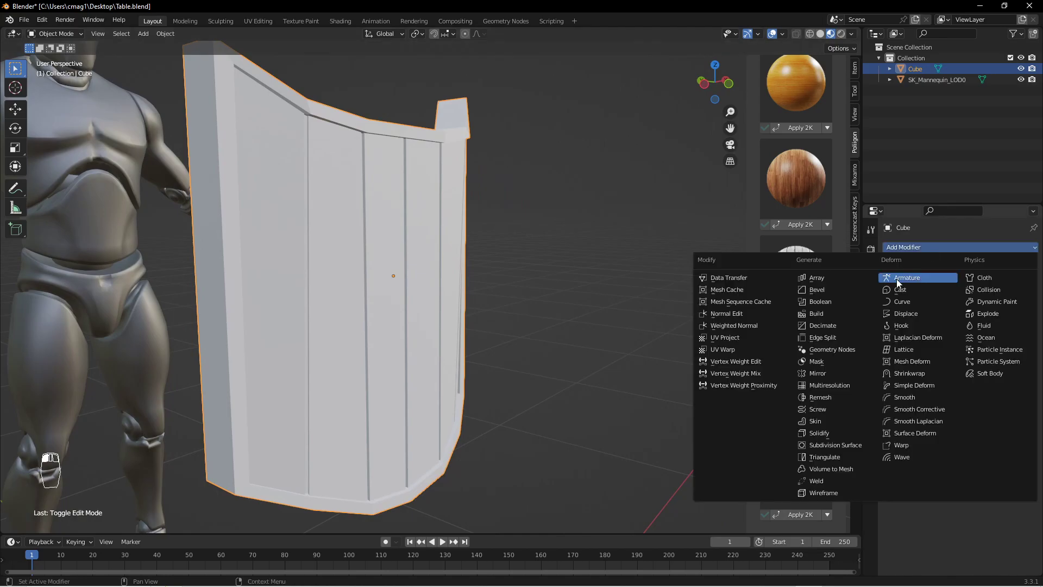
click(833, 291)
middle_drag(518, 207, 659, 270)
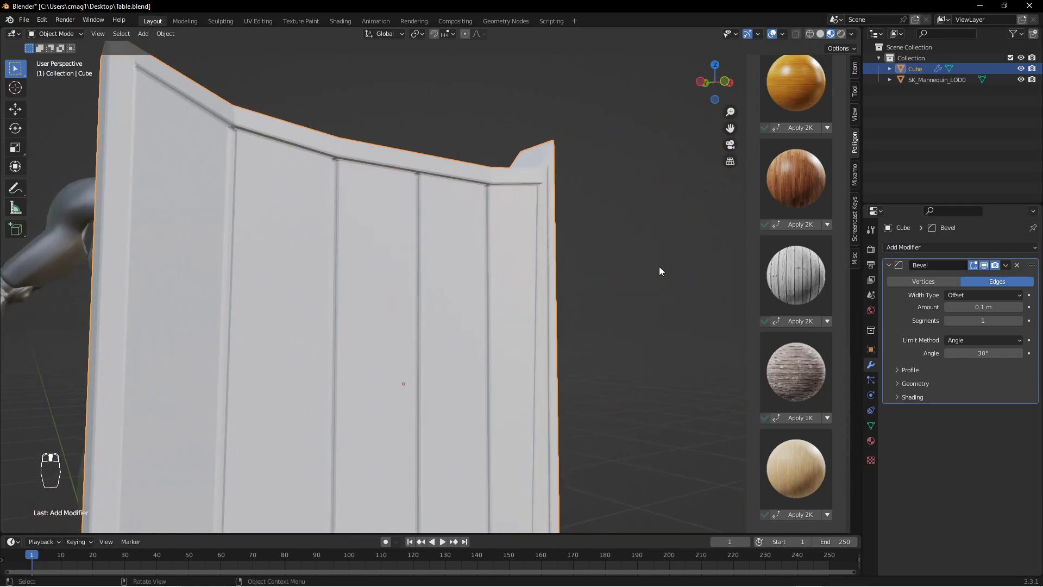
click(1015, 321)
Scale the whole shield down uniformly to about 0.813.
middle_drag(638, 250, 553, 223)
scroll(425, 214, down, 2)
middle_drag(435, 214, 627, 214)
scroll(478, 229, down, 3)
click(406, 243)
key(s)
click(510, 248)
Knife a horizontal cut across the two central planks on the shield's back, snapping its three points to the vertical edges' midpoints.
scroll(450, 223, up, 3)
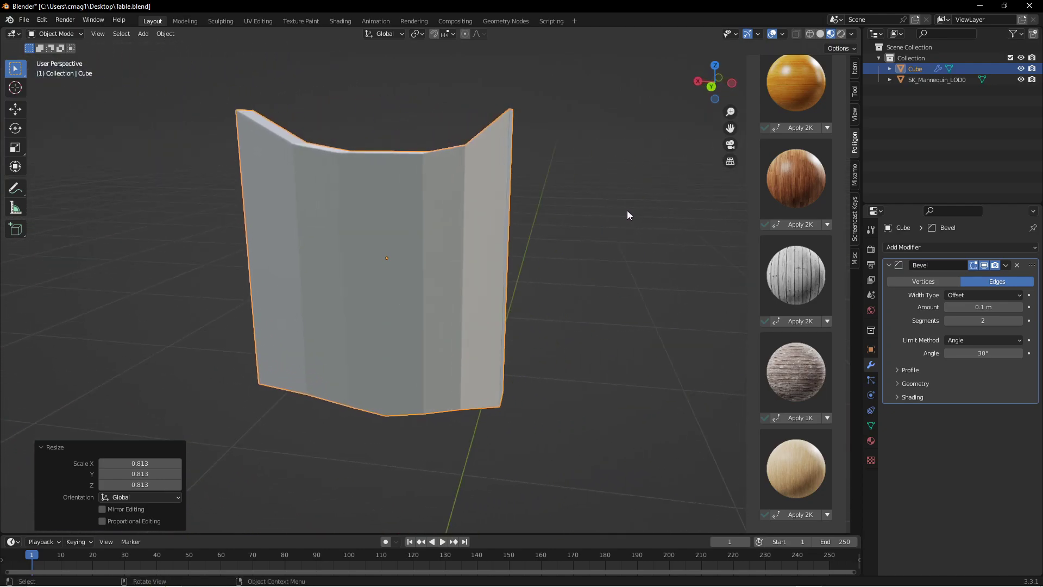
scroll(414, 240, up, 4)
key(Tab)
scroll(417, 224, down, 2)
middle_drag(416, 225, 442, 220)
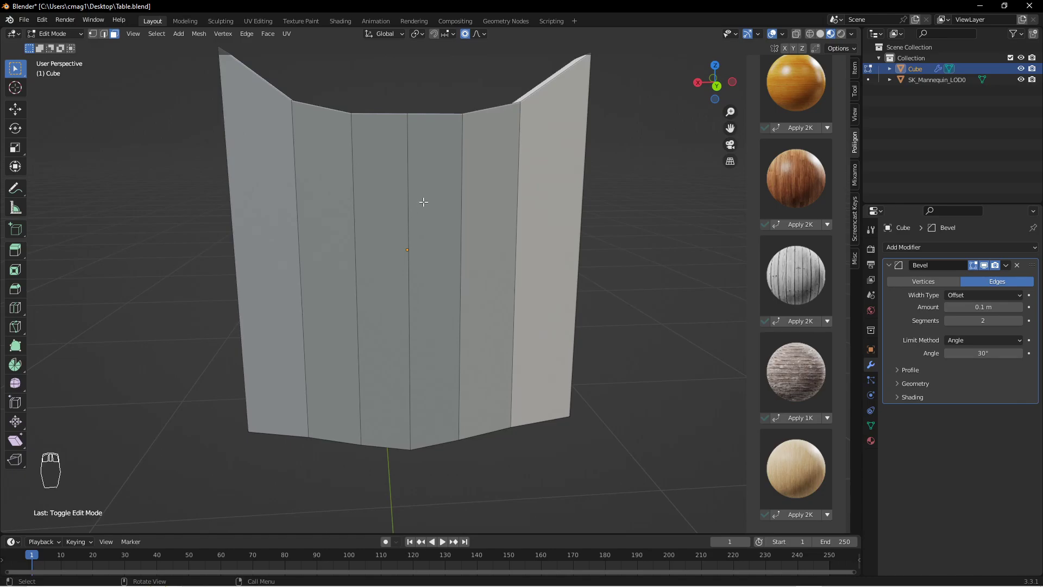
key(k)
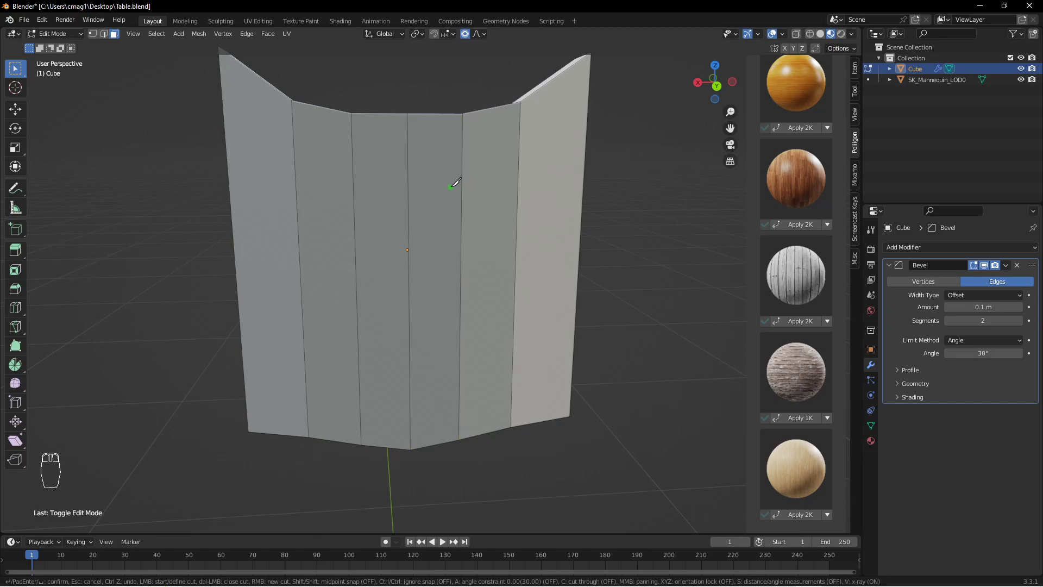
key(shift)
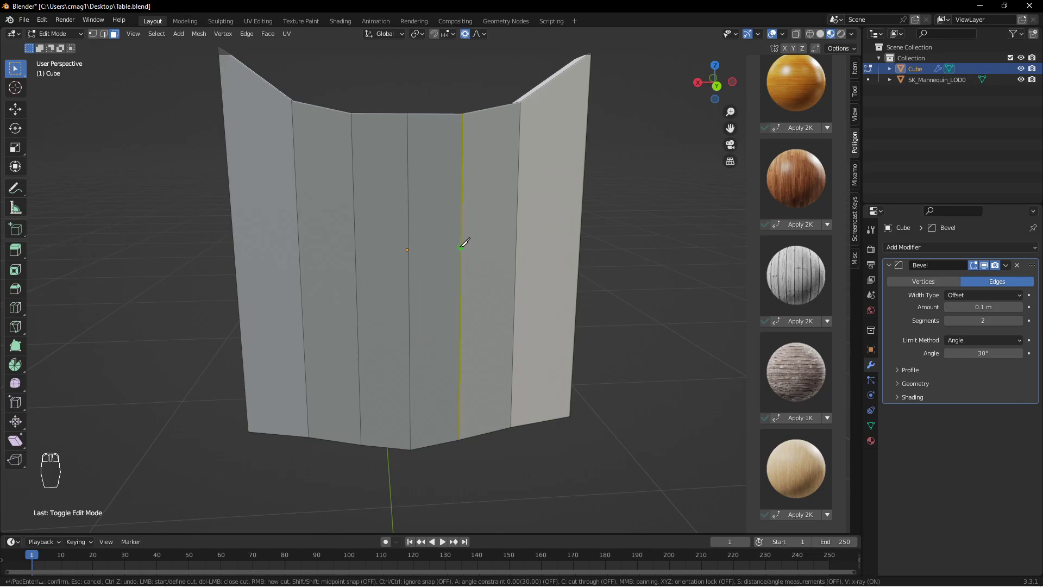
key(shift)
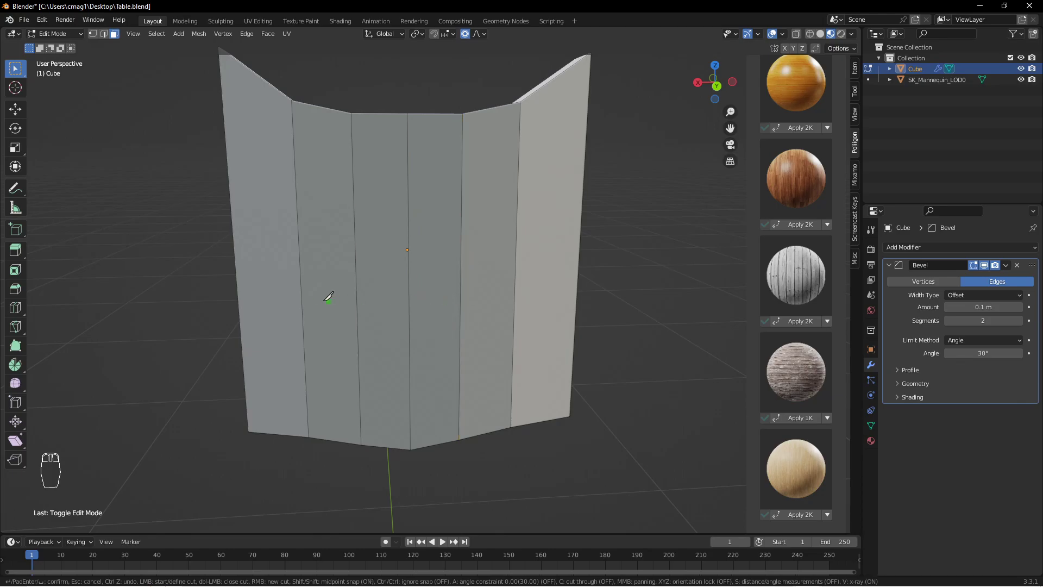
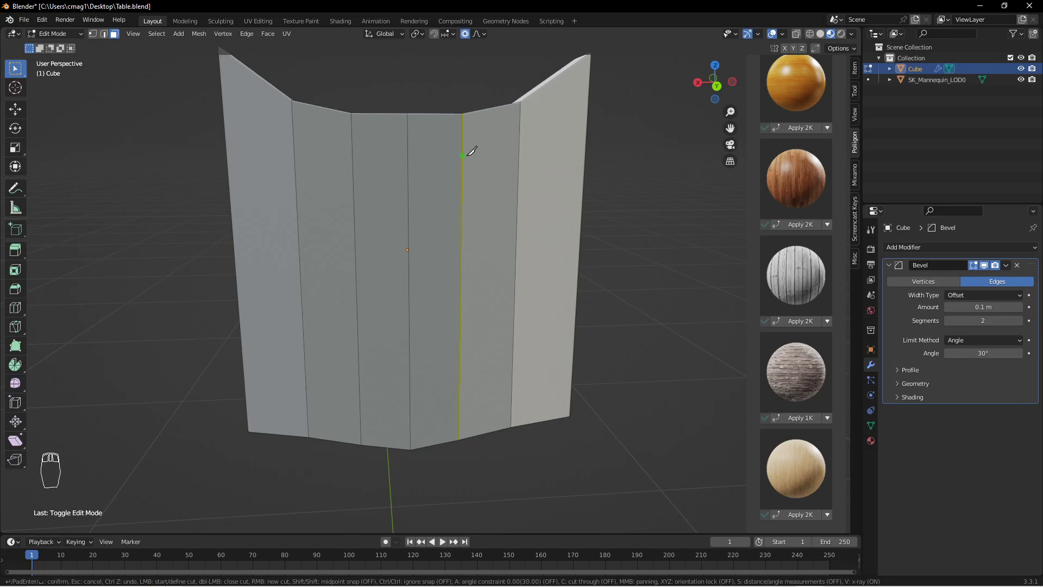
key(shift)
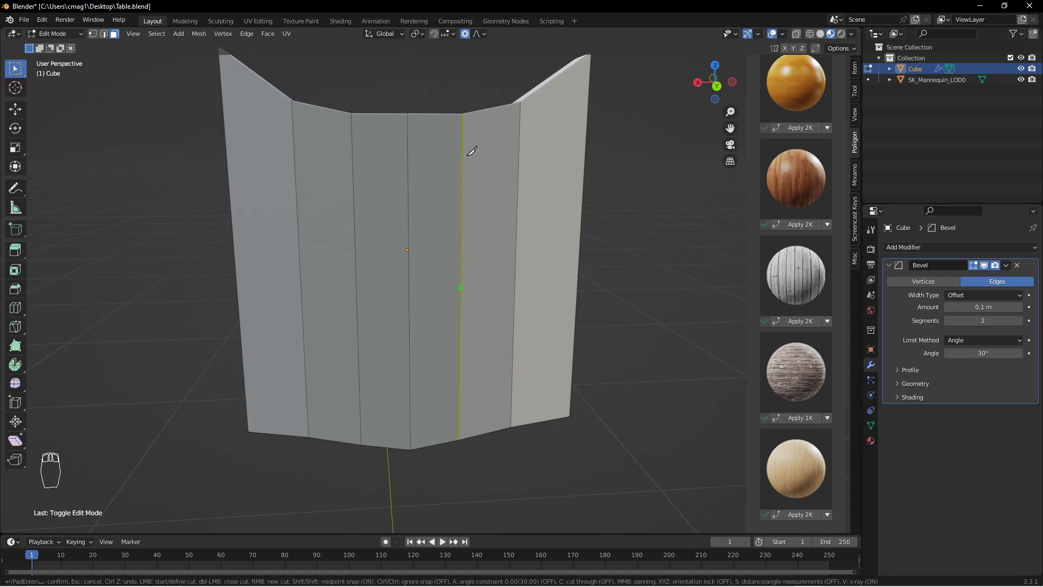
click(461, 287)
click(415, 280)
click(362, 278)
key(Return)
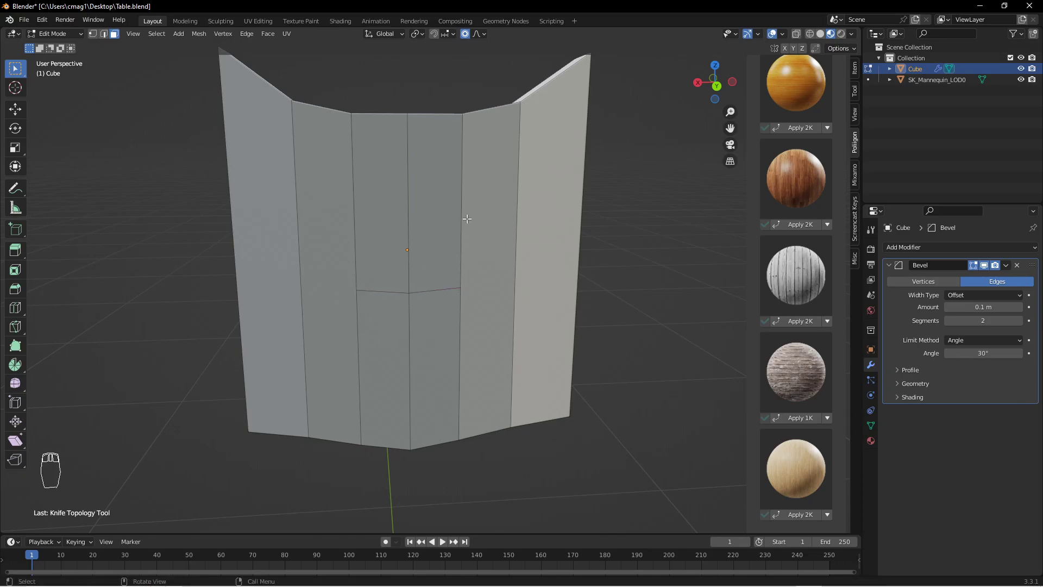
Knife a horizontal cut across the two central planks' upper half, snapping its three points to the vertical edges' midpoints.
key(k)
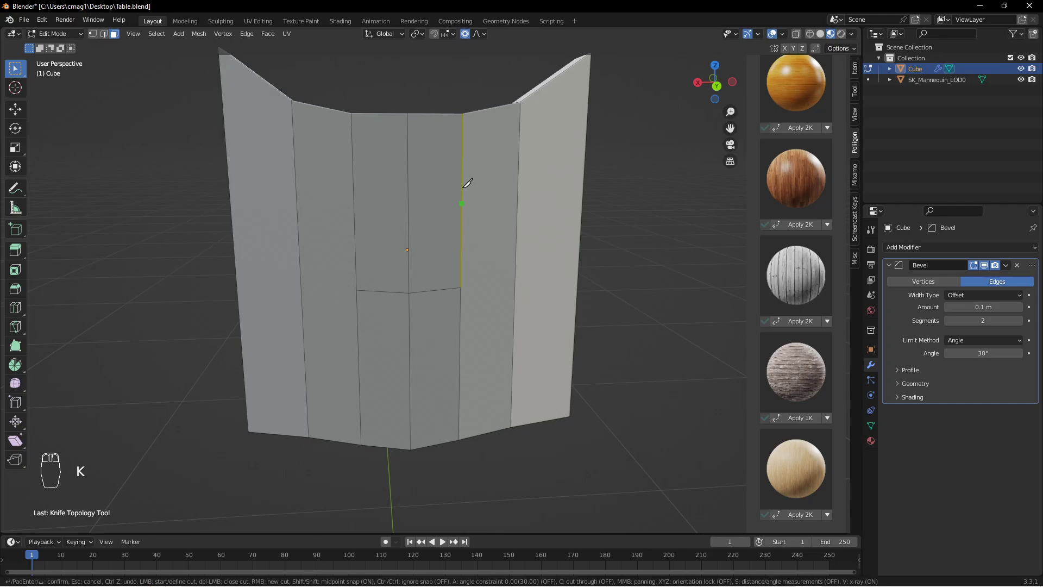
click(464, 186)
click(413, 195)
click(354, 200)
key(Return)
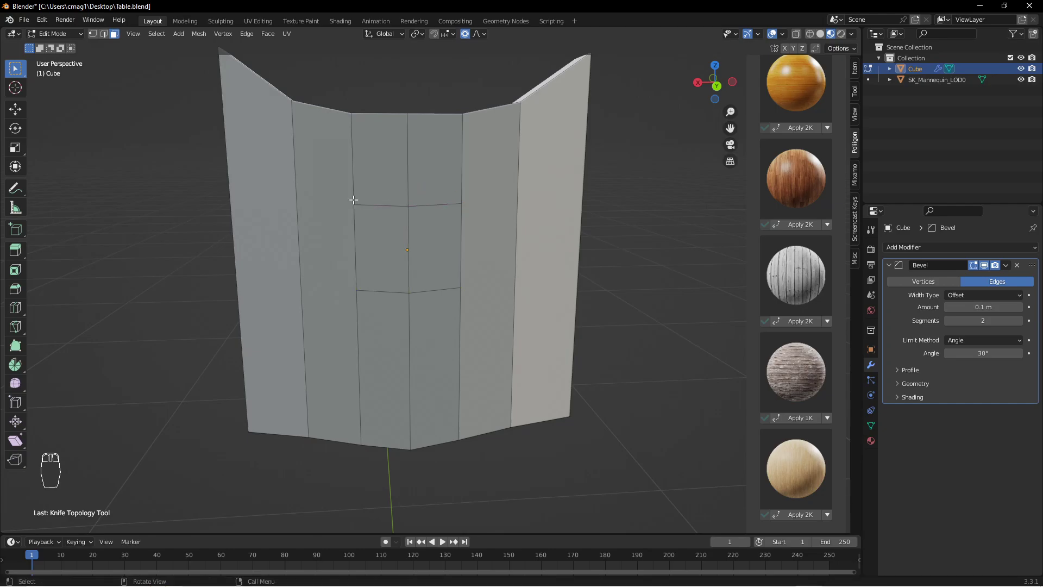
Knife a matching horizontal cut across the two central planks' lower half, snapping its three points to the vertical edges' midpoints.
key(k)
key(shift)
click(459, 367)
click(410, 374)
click(361, 347)
key(Return)
Dissolve the two edges of the middle horizontal cut on the central planks.
key(2)
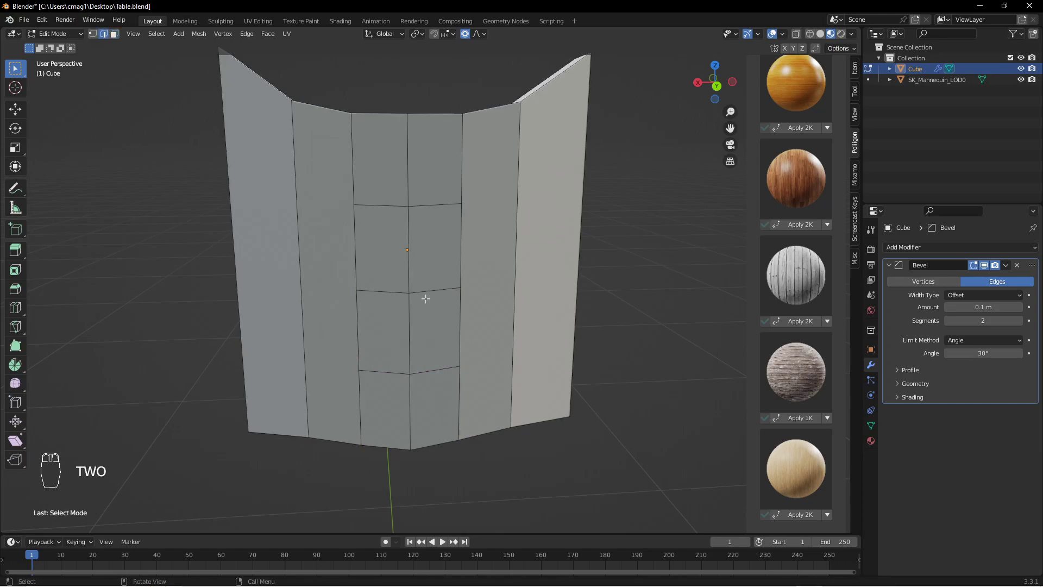
click(441, 289)
shift+click(383, 291)
key(x)
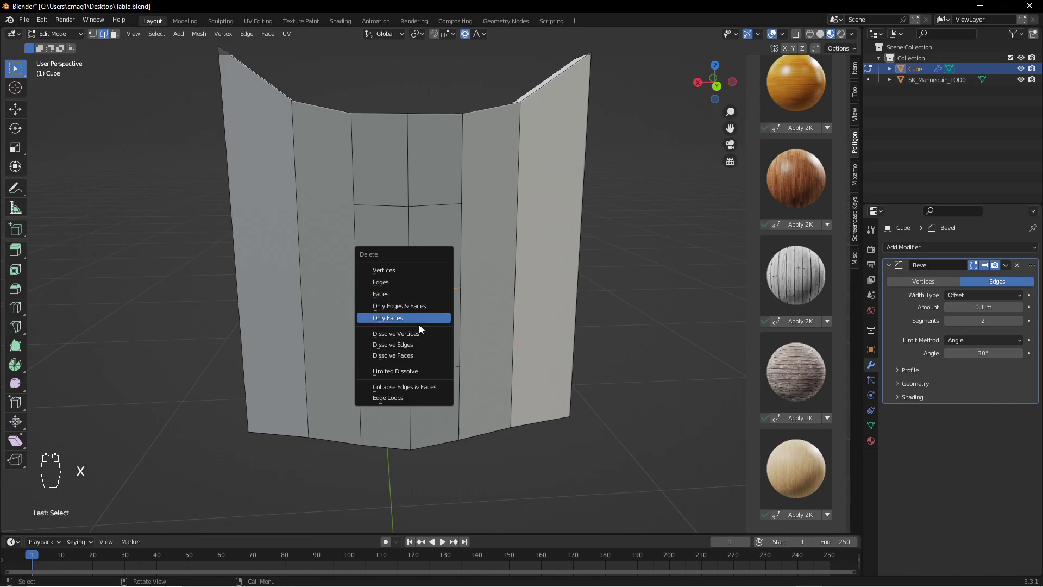
click(416, 343)
middle_drag(407, 295, 379, 269)
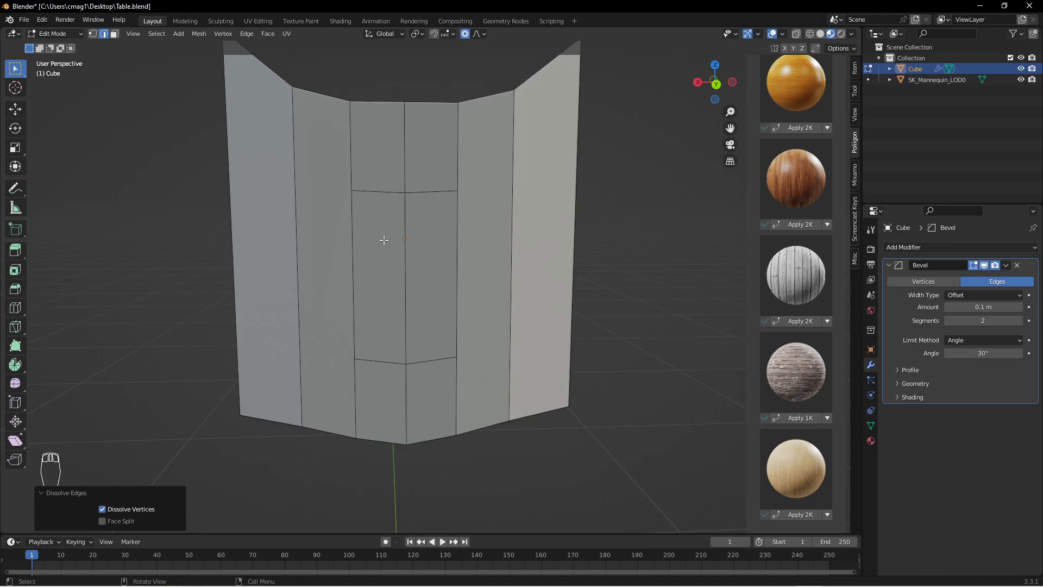
Bevel the four edges of the upper and lower cuts into strips with a width of about 0.0134 m and 1 segment.
click(430, 191)
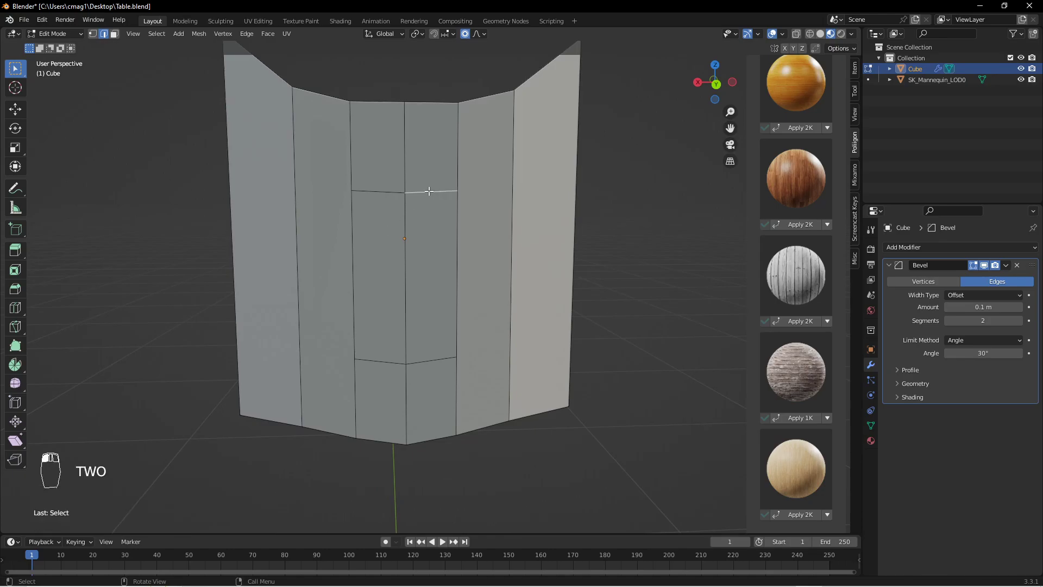
shift+click(383, 191)
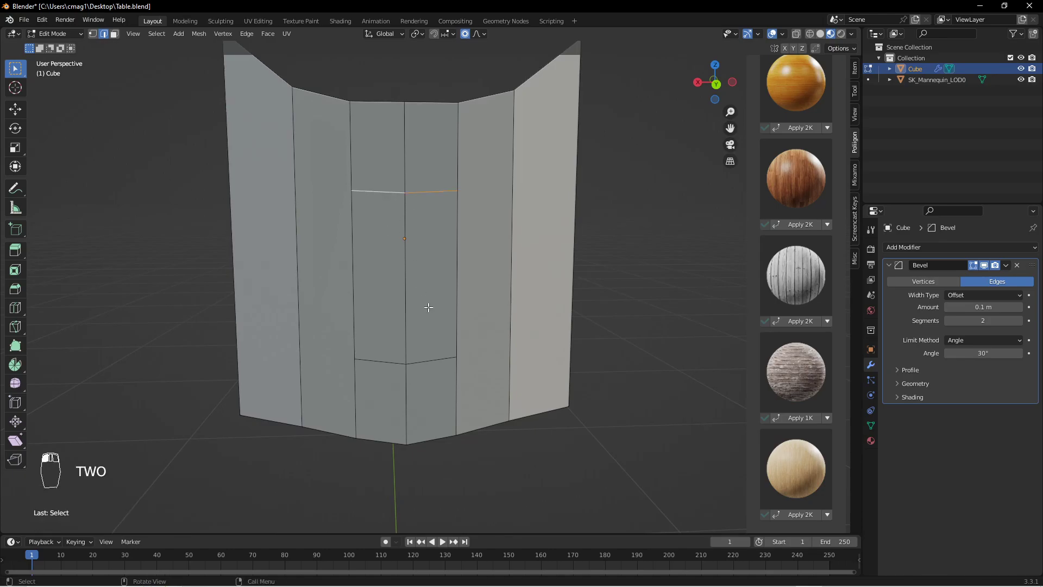
shift+click(430, 360)
shift+click(380, 361)
key(ctrl+b)
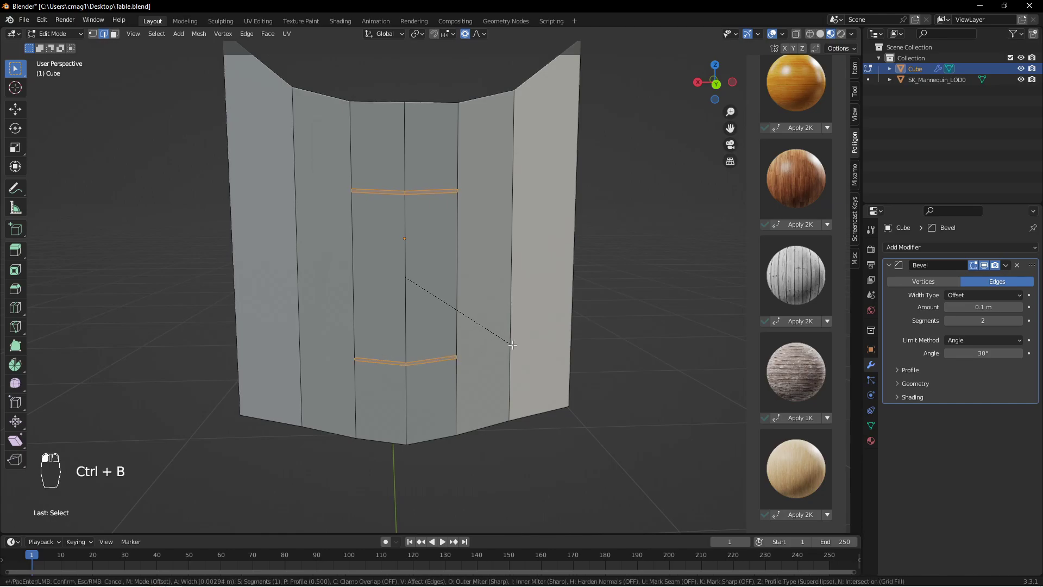
click(557, 364)
Extrude the two beveled strips on the shield's back about 0.0046 m outward along their normals.
middle_drag(492, 283, 417, 274)
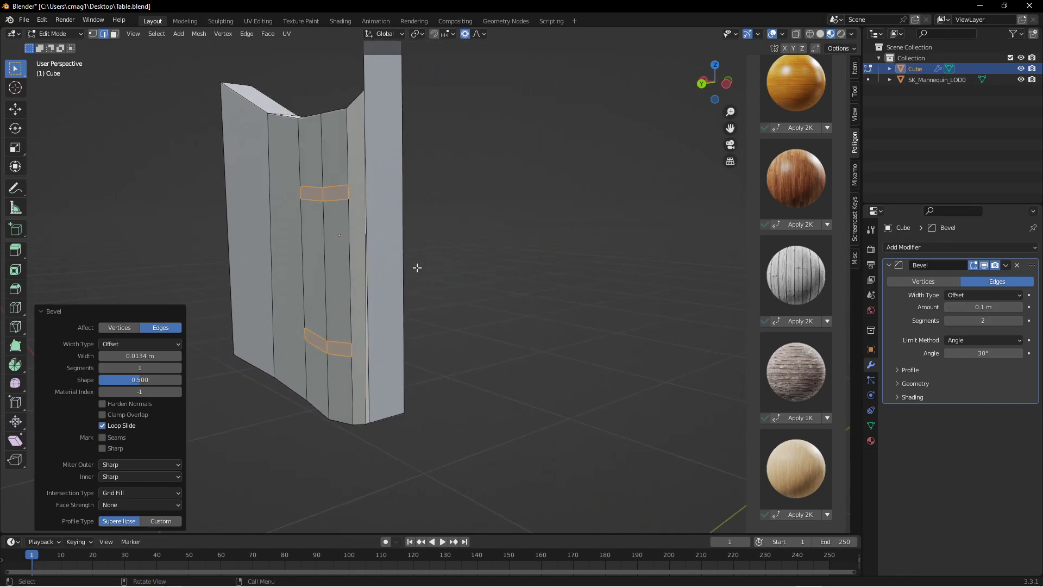
key(e)
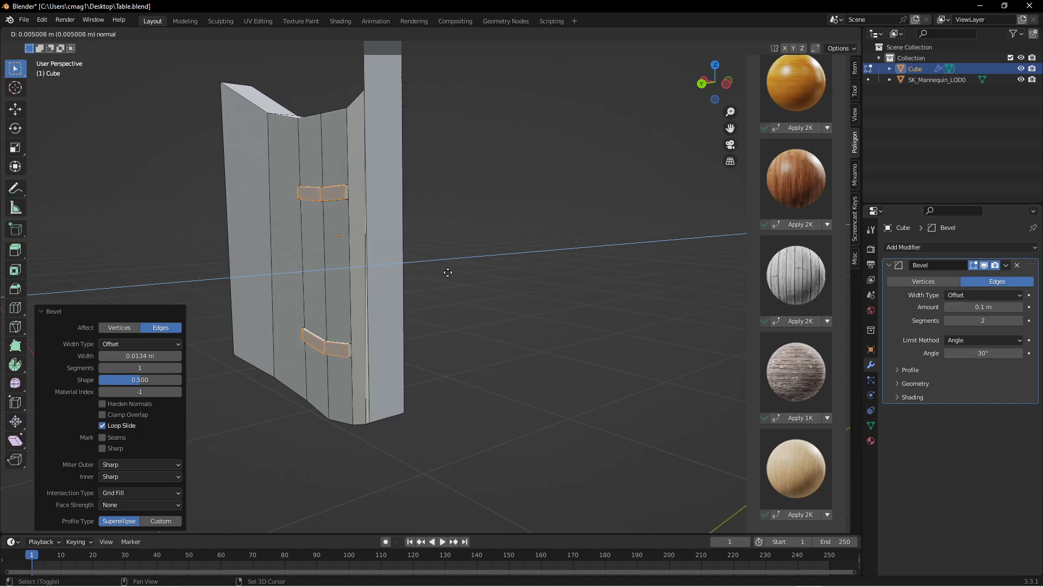
click(447, 271)
key(s)
right_click(436, 263)
key(s)
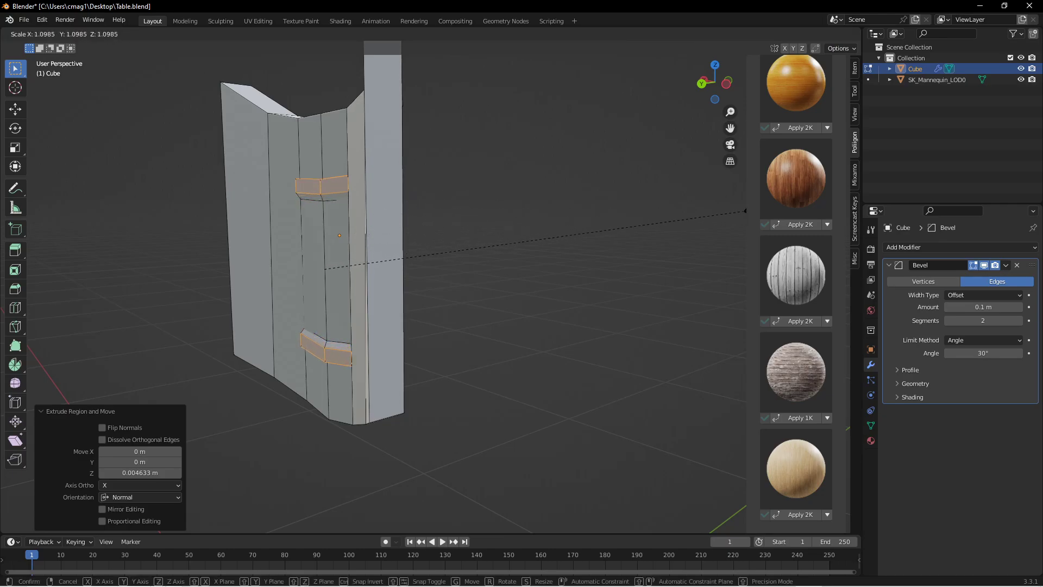
right_click(592, 227)
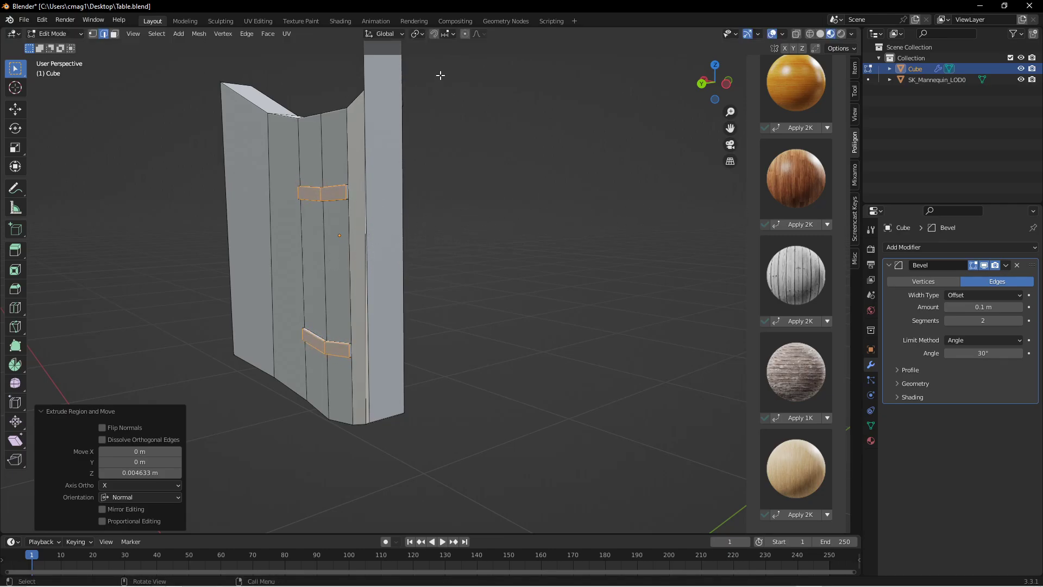
Set the transform pivot to Individual Origins and scale the extruded strip faces to about 1.923 with global X locked.
click(416, 35)
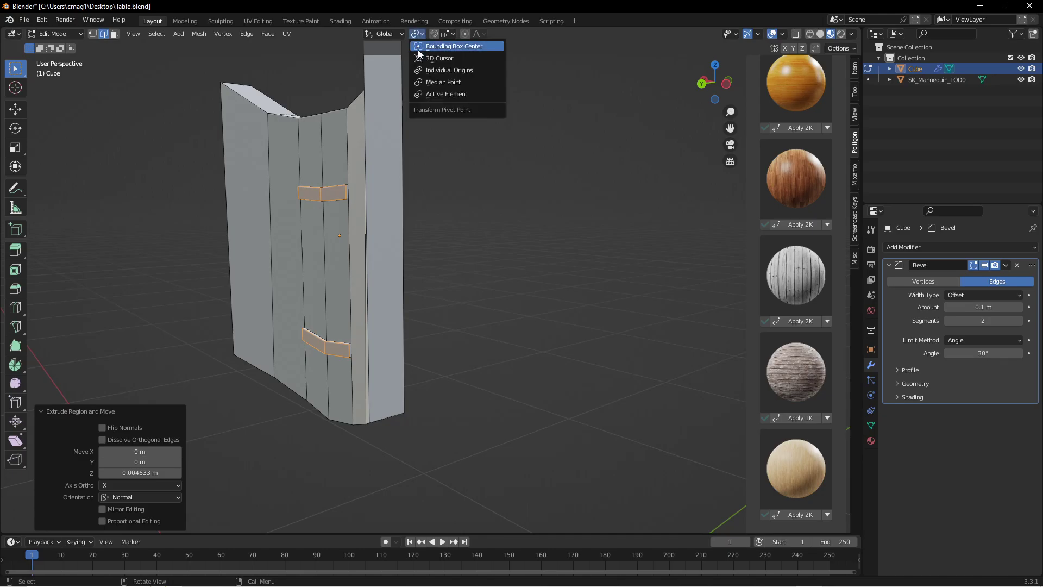
click(441, 70)
key(s)
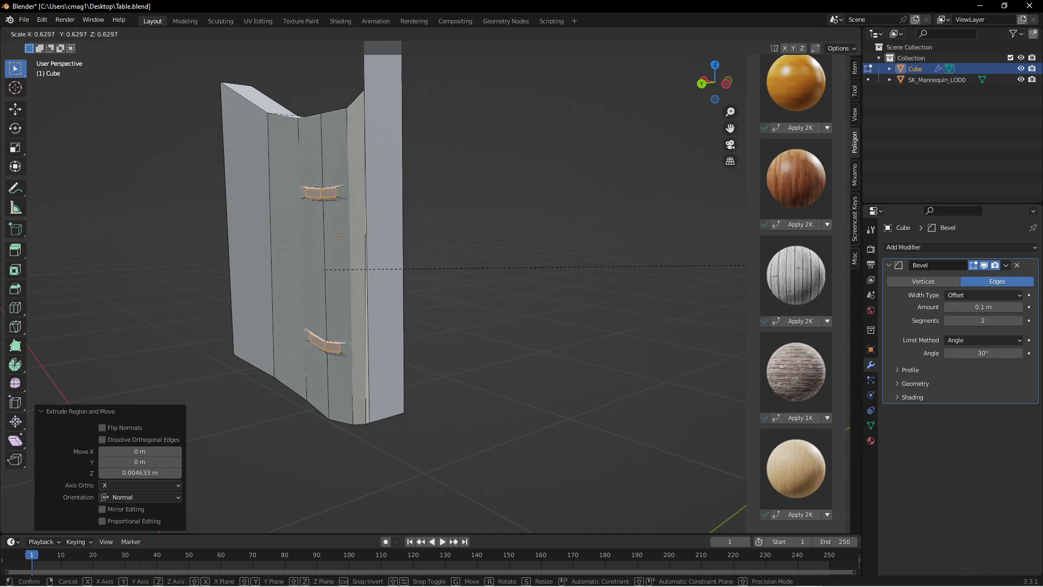
right_click(117, 294)
middle_drag(434, 281, 568, 287)
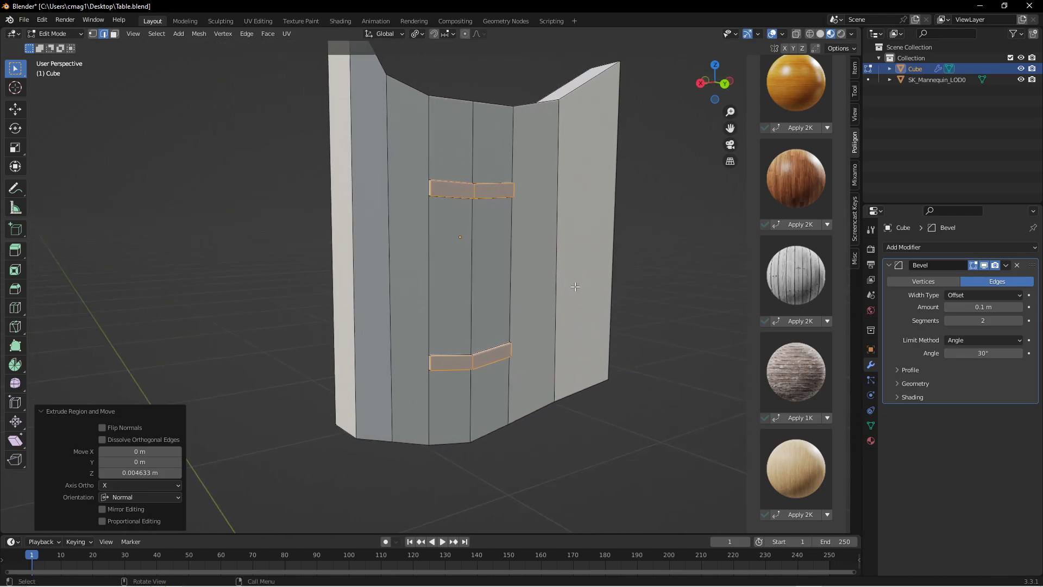
key(s)
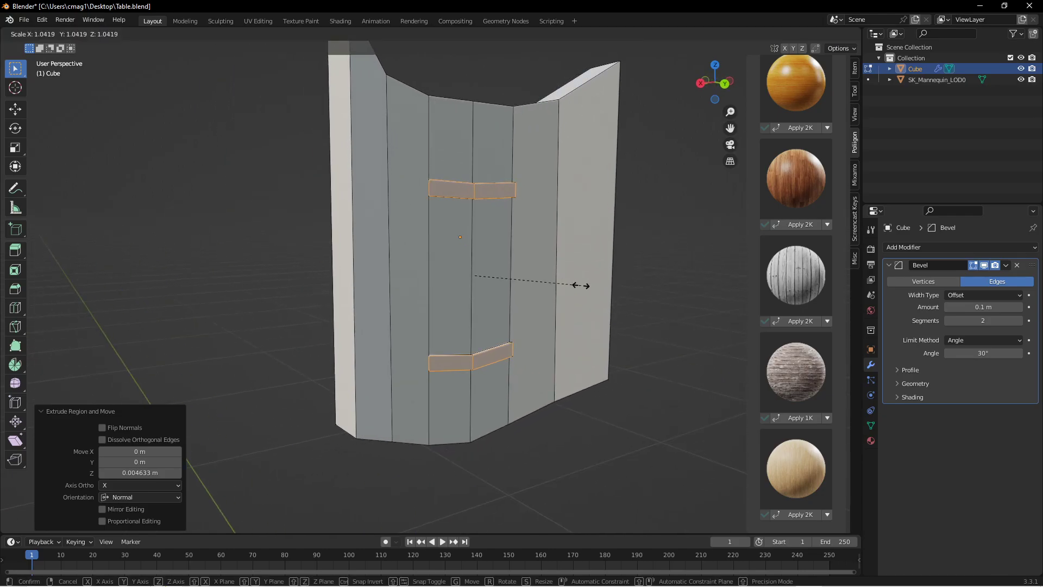
key(shift+x)
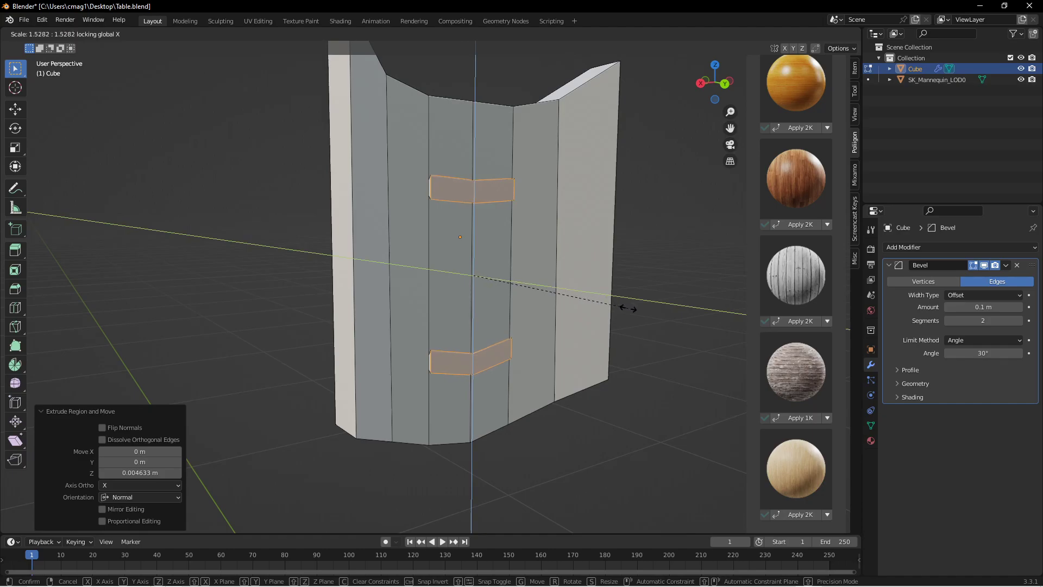
click(667, 321)
Move the strip faces about 0.0066 m along global Y and extrude them about 0.0281 m outward along their normals.
middle_drag(667, 320, 559, 292)
key(g)
key(y)
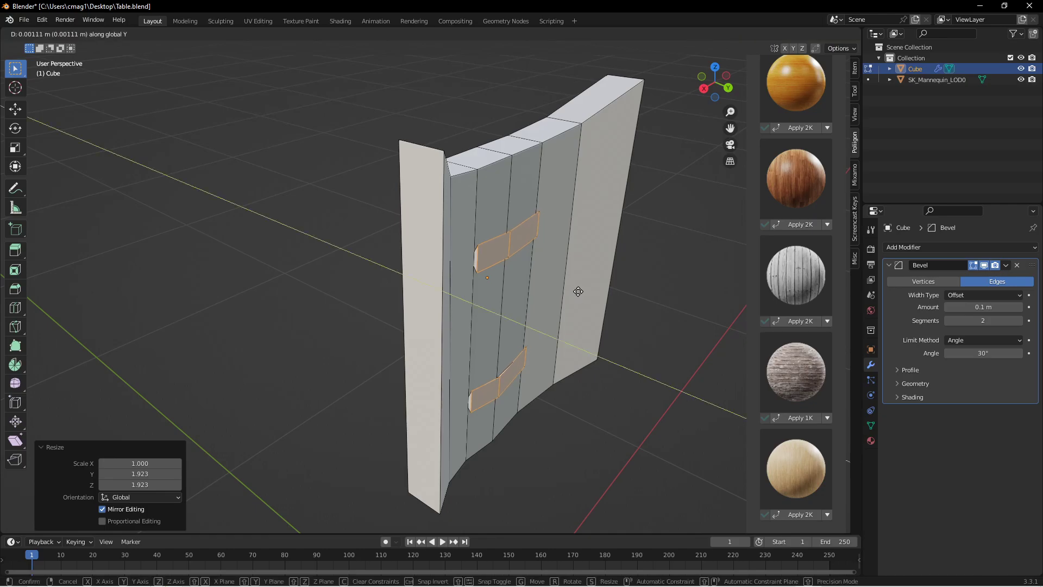
click(607, 299)
middle_drag(599, 302, 611, 281)
key(e)
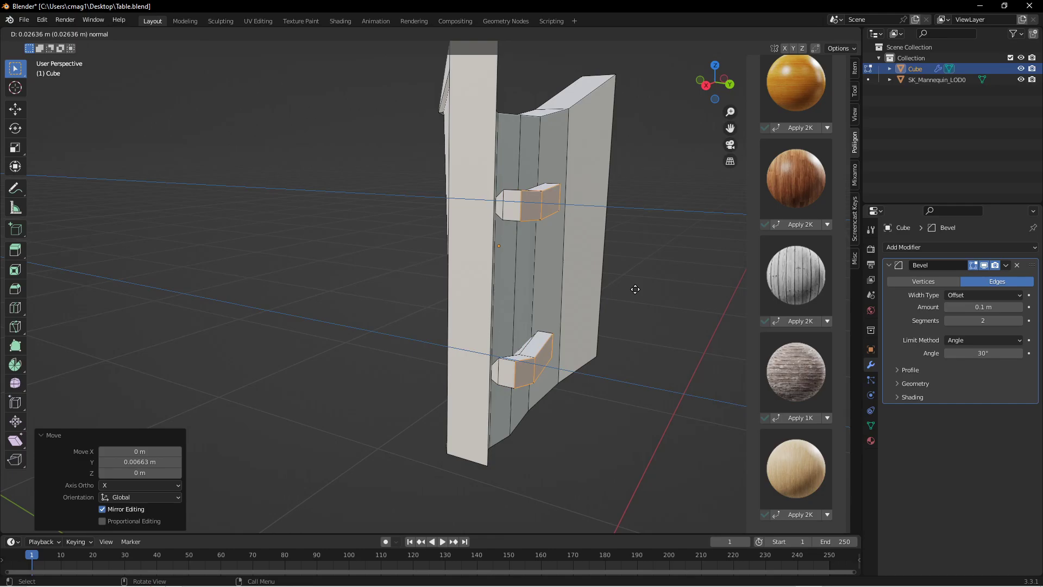
click(636, 289)
Set the transform pivot to Median Point and scale the extruded strip faces uniformly to about 0.835.
middle_drag(604, 266, 463, 254)
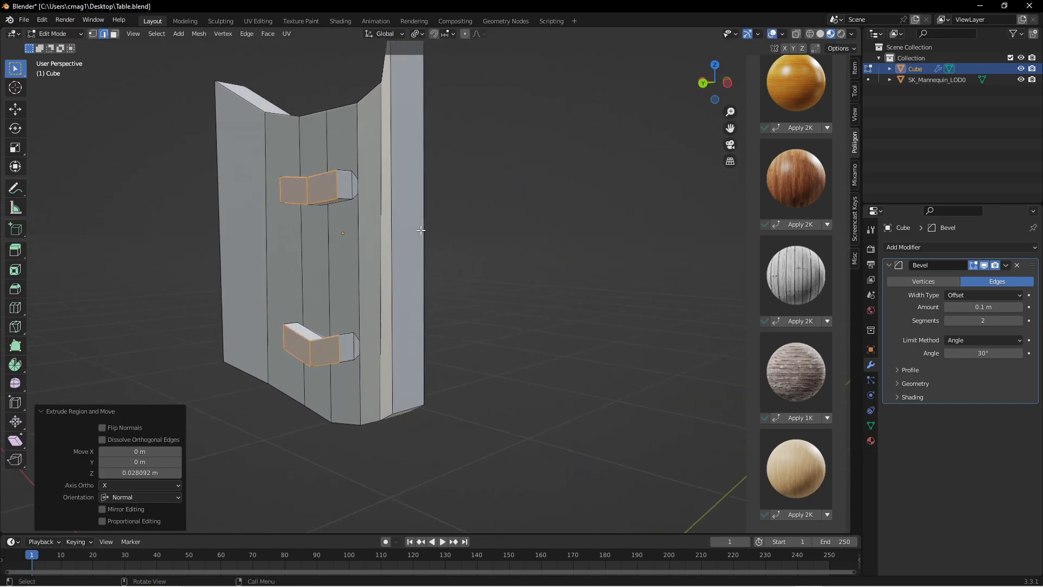
click(416, 33)
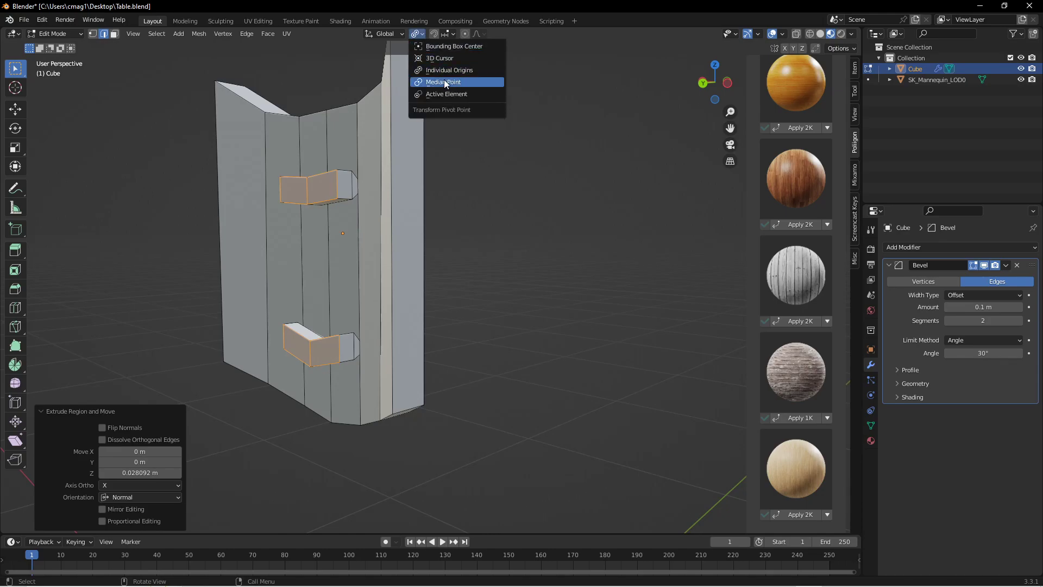
click(444, 81)
key(s)
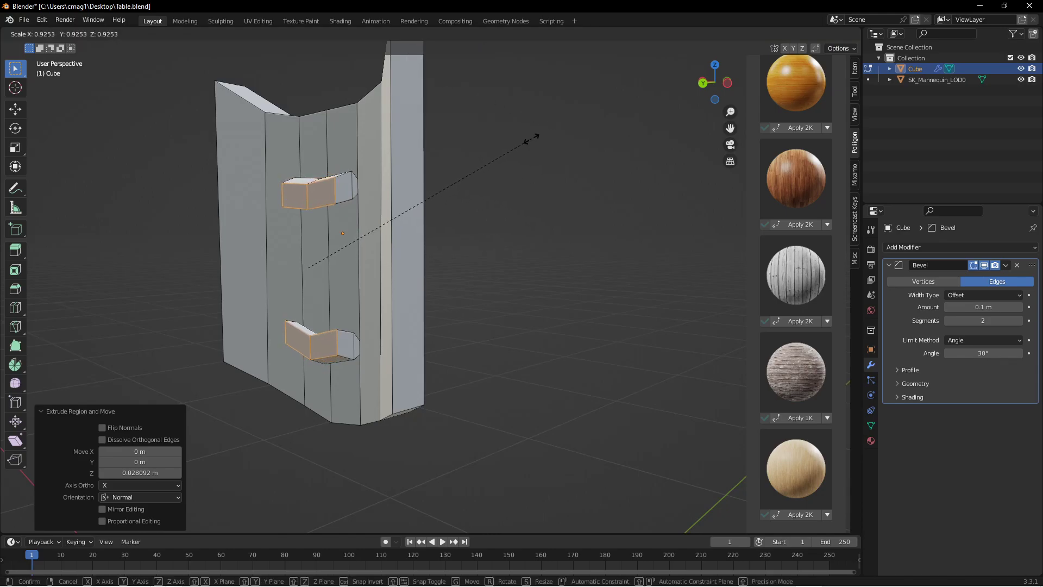
click(505, 161)
Extrude the strip faces about 0.0346 m further outward along their normals and scale them down uniformly.
middle_drag(505, 161, 456, 191)
key(e)
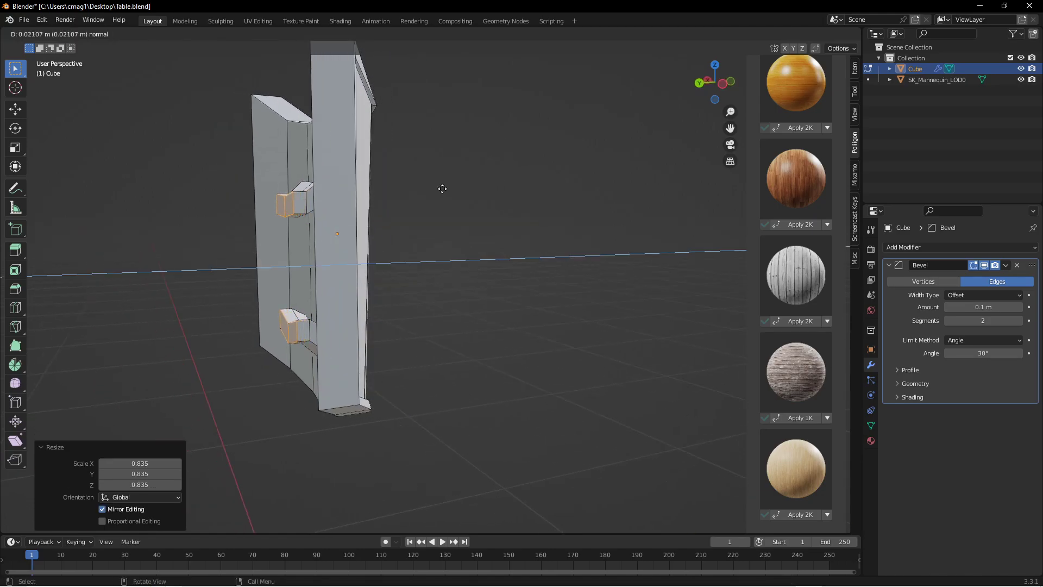
click(433, 186)
key(s)
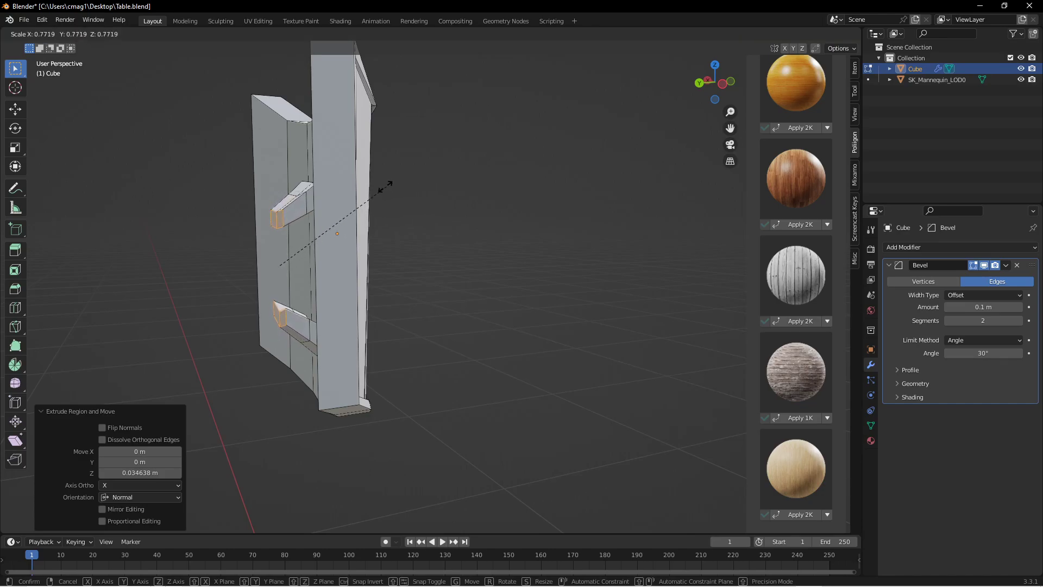
Extrude the ends of both handle arms about 0.035 m further and scale the new end faces to 0.435.
click(351, 193)
middle_drag(348, 205, 522, 217)
key(e)
click(617, 240)
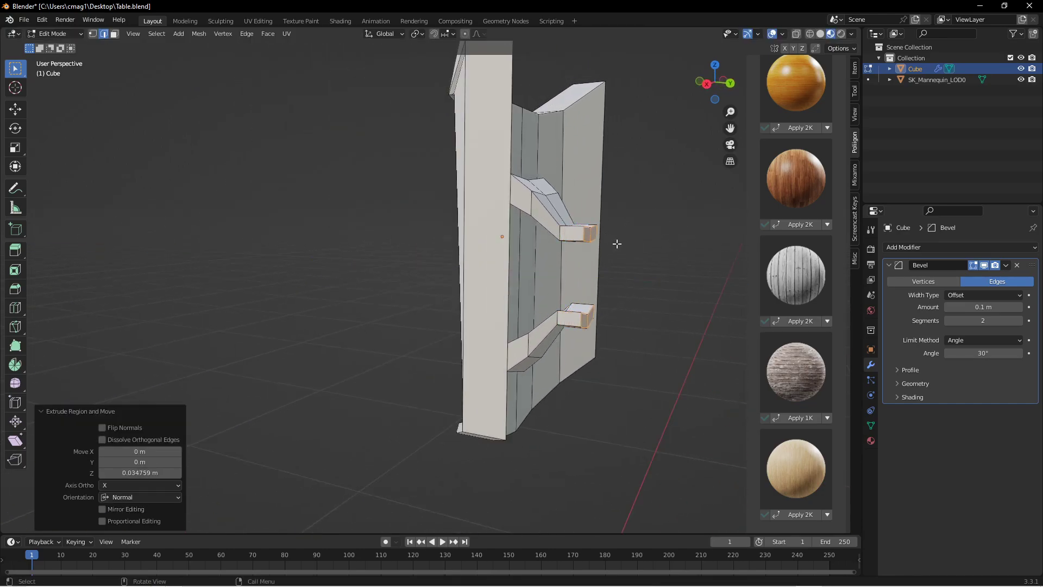
key(s)
click(618, 251)
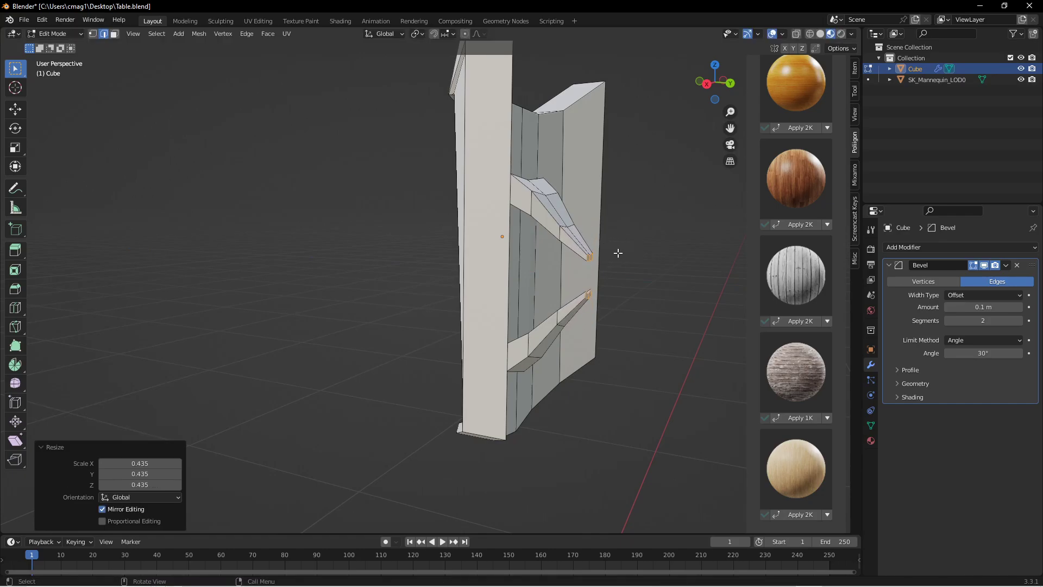
Rotate the upper arm's two end faces about -38° around the global X axis with proportional editing enabled.
middle_drag(593, 254, 514, 237)
scroll(458, 217, up, 4)
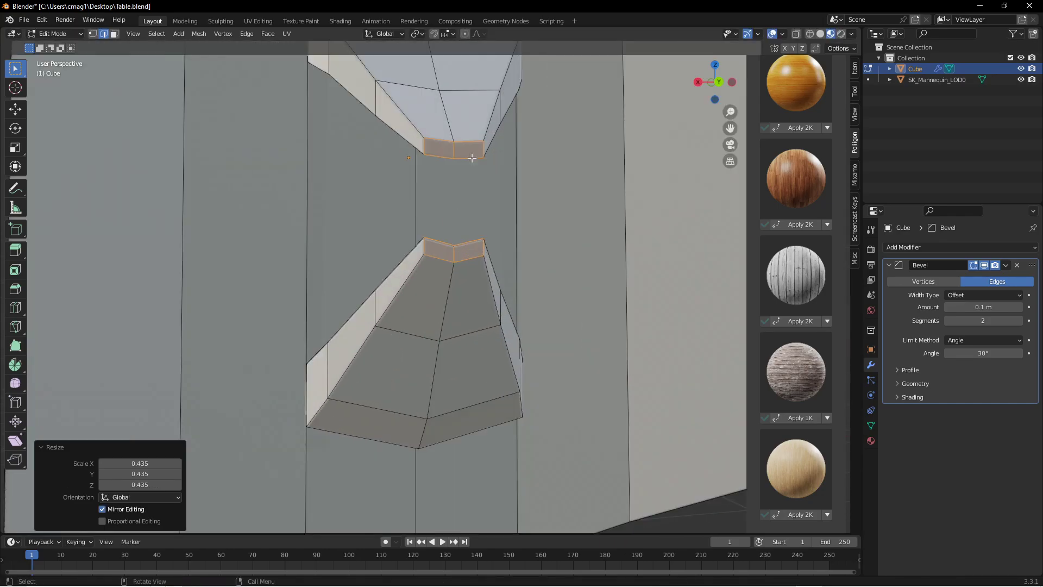
click(471, 154)
key(3)
click(439, 147)
shift+click(469, 150)
middle_drag(560, 157, 472, 103)
click(466, 34)
scroll(489, 163, down, 5)
middle_drag(489, 163, 409, 219)
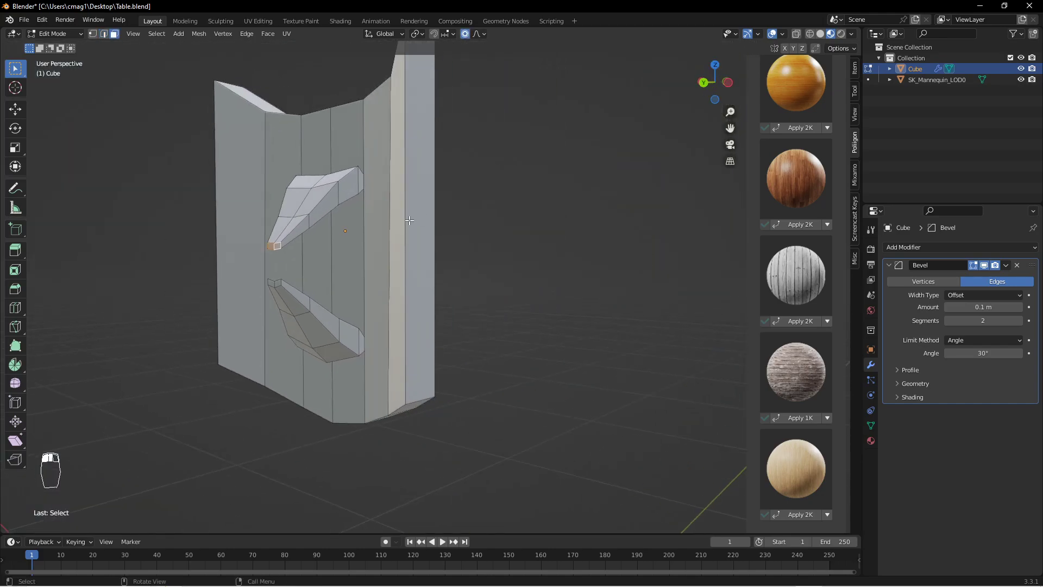
key(r)
key(y)
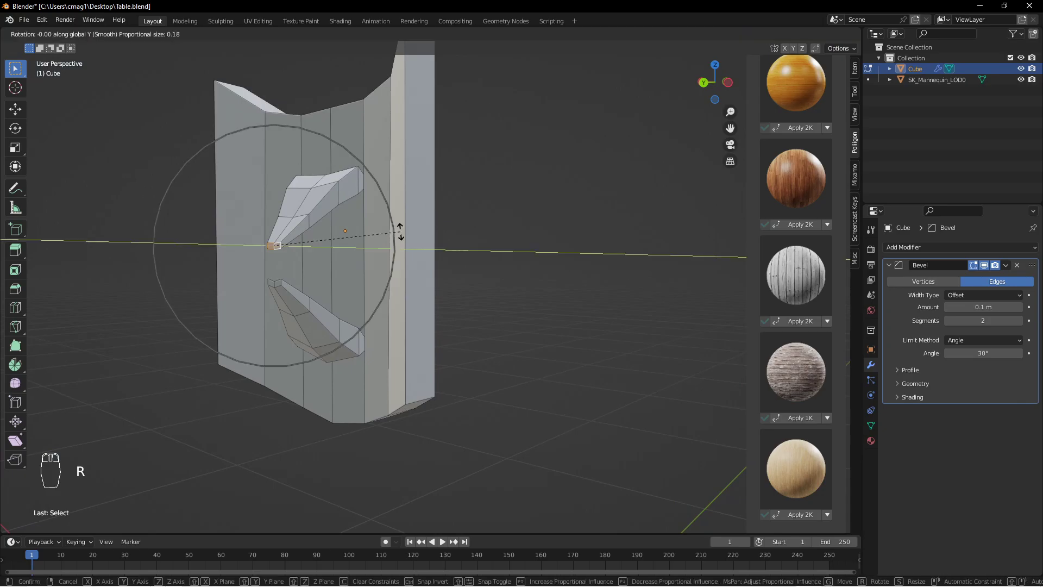
key(x)
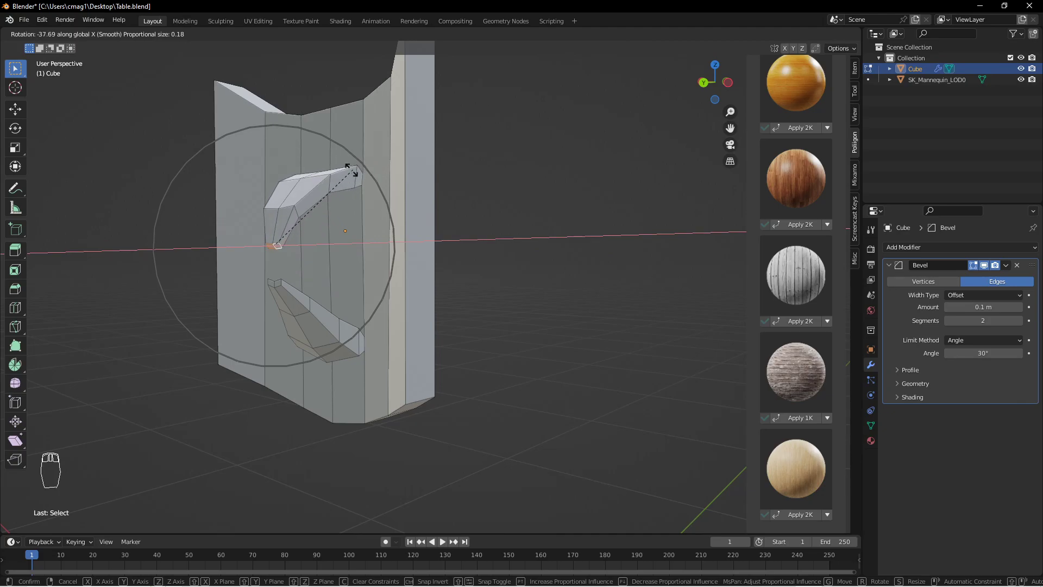
click(355, 175)
Select the two end faces of the lower handle arm.
middle_drag(354, 175, 383, 252)
shift+click(363, 308)
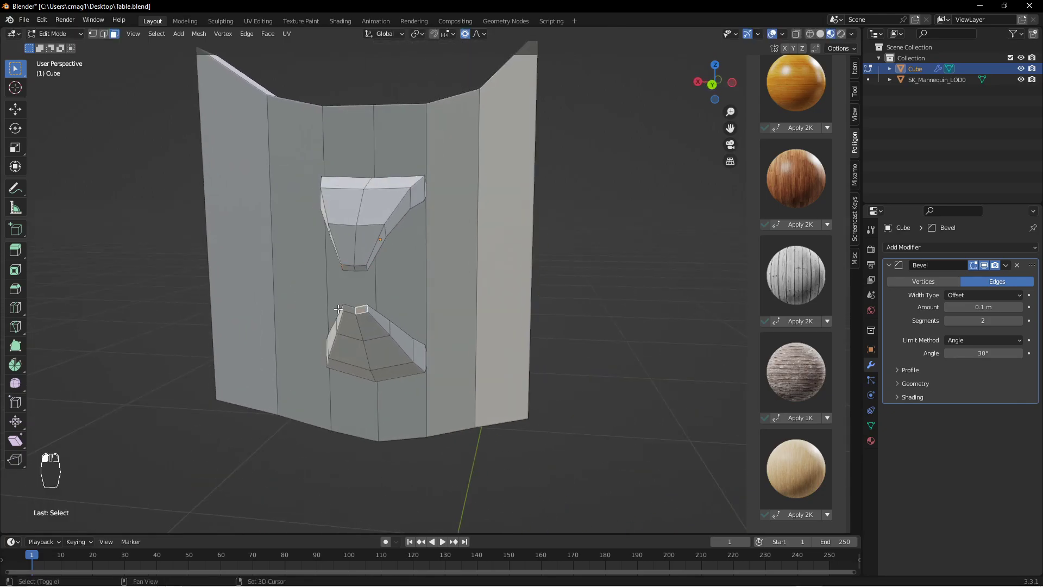
middle_drag(350, 309, 419, 259)
key(r)
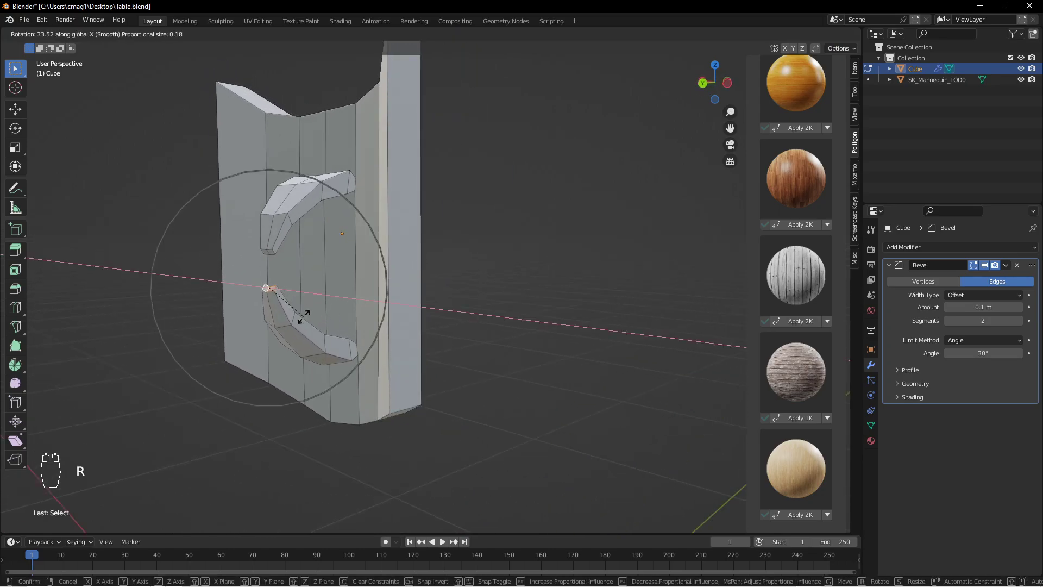
scroll(264, 318, up, 3)
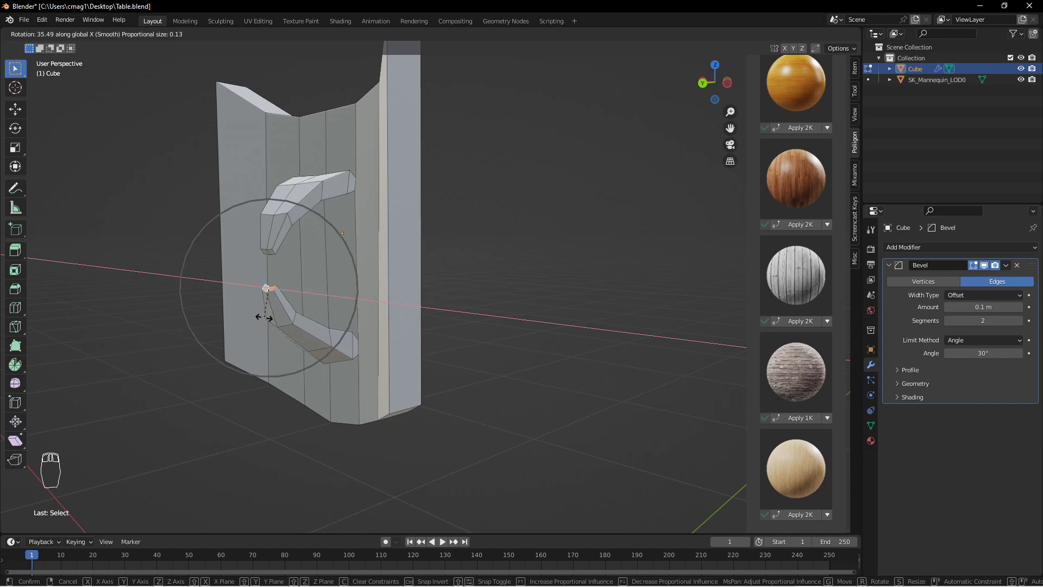
right_click(264, 317)
Rotate the lower arm's end faces about 42° around the global X axis with a proportional size of 0.16.
mouse_move(334, 274)
middle_down()
mouse_move(581, 273)
mouse_move(340, 271)
middle_up()
key(r)
key(x)
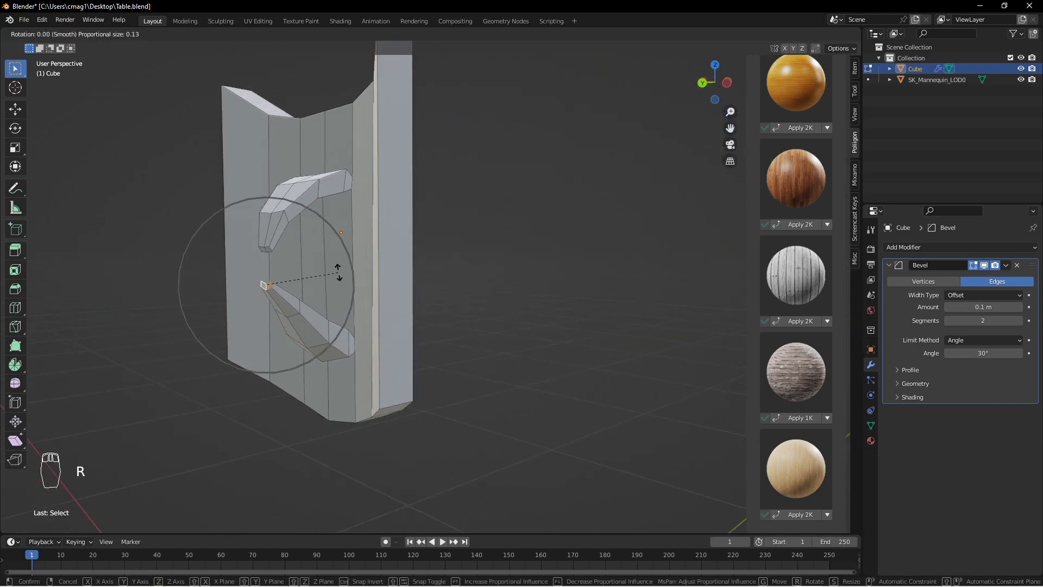
scroll(288, 301, down, 2)
scroll(296, 311, down, 2)
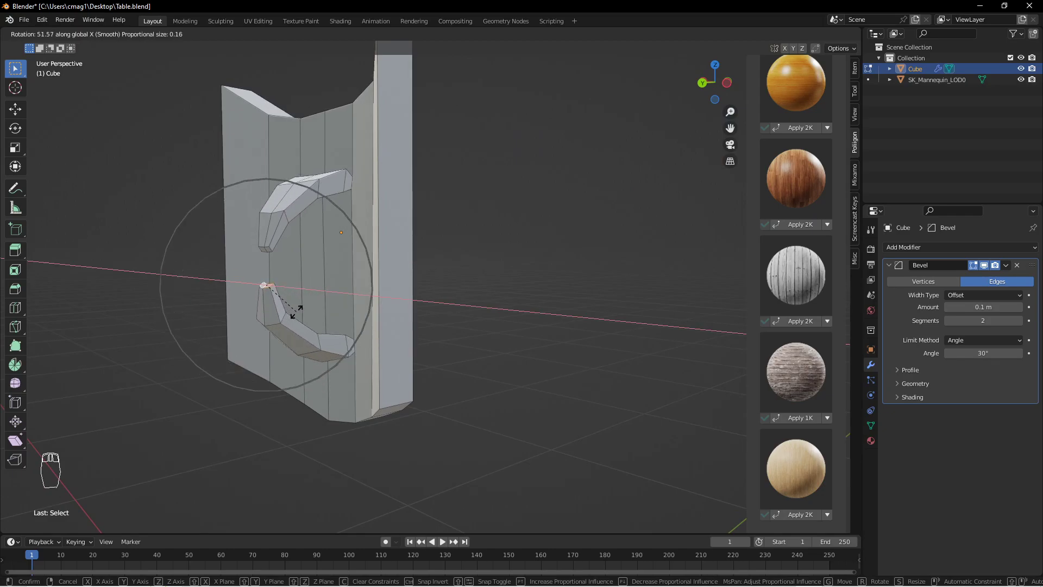
scroll(296, 311, up, 1)
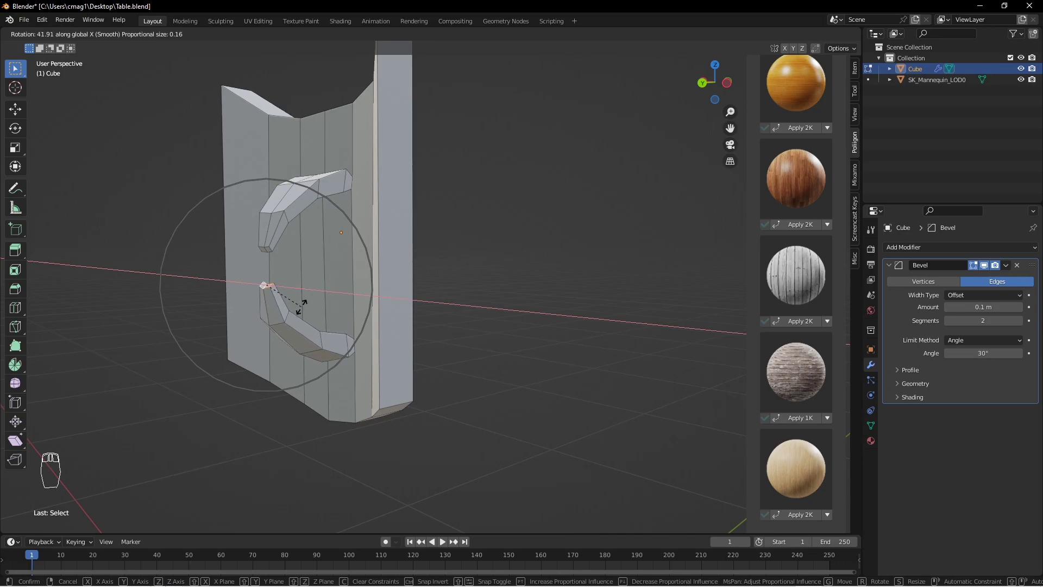
click(302, 307)
Fill the two narrow side faces that connect the ends of the upper and lower handle arms.
middle_drag(319, 288, 510, 284)
key(Tab)
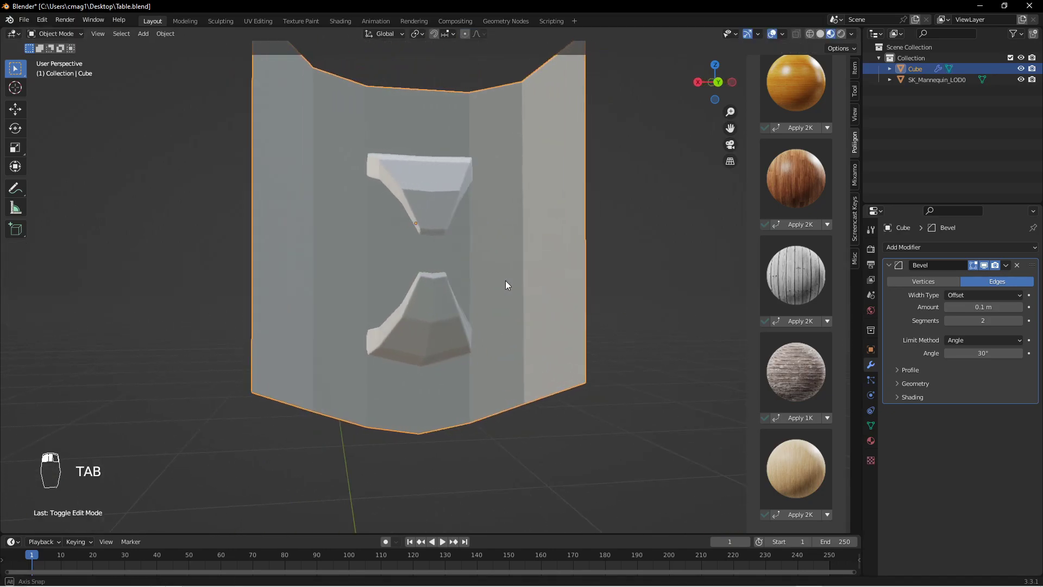
scroll(373, 252, up, 4)
key(Tab)
scroll(363, 255, up, 1)
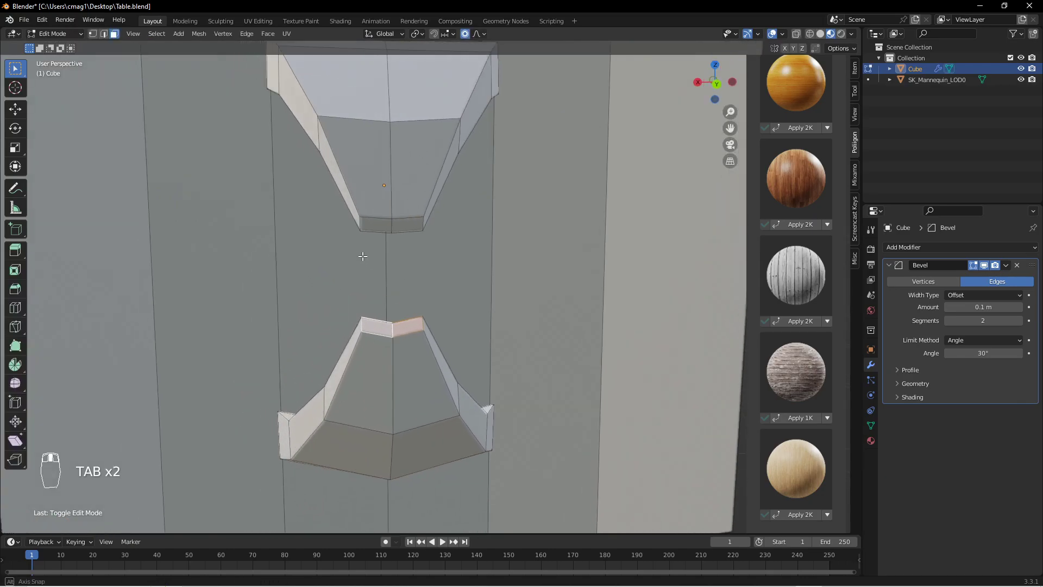
middle_drag(363, 255, 367, 262)
key(2)
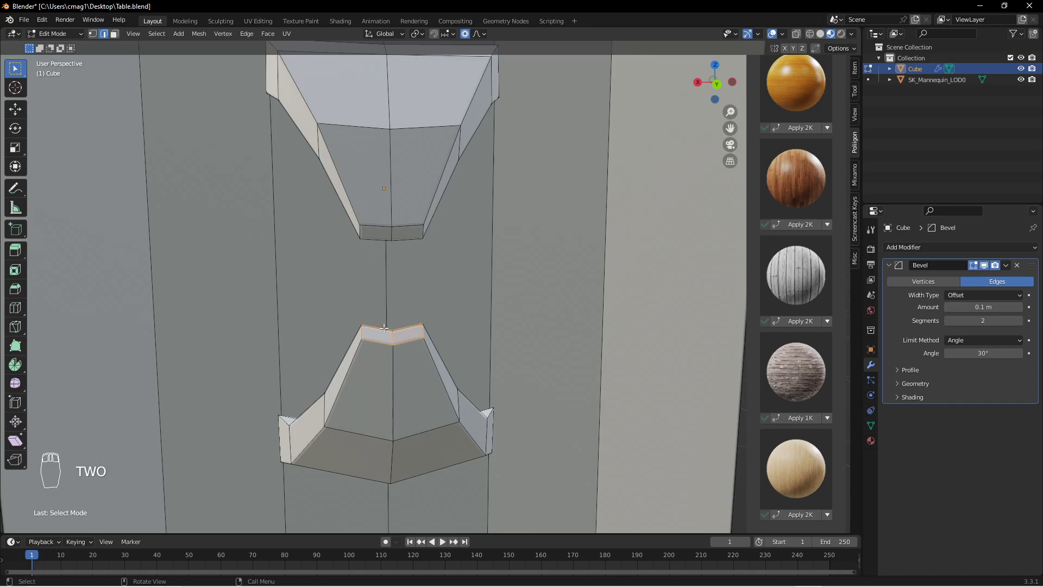
click(378, 328)
shift+click(409, 327)
middle_drag(412, 325, 421, 288)
shift+middle_drag(429, 92, 215, 238)
key(f)
click(182, 247)
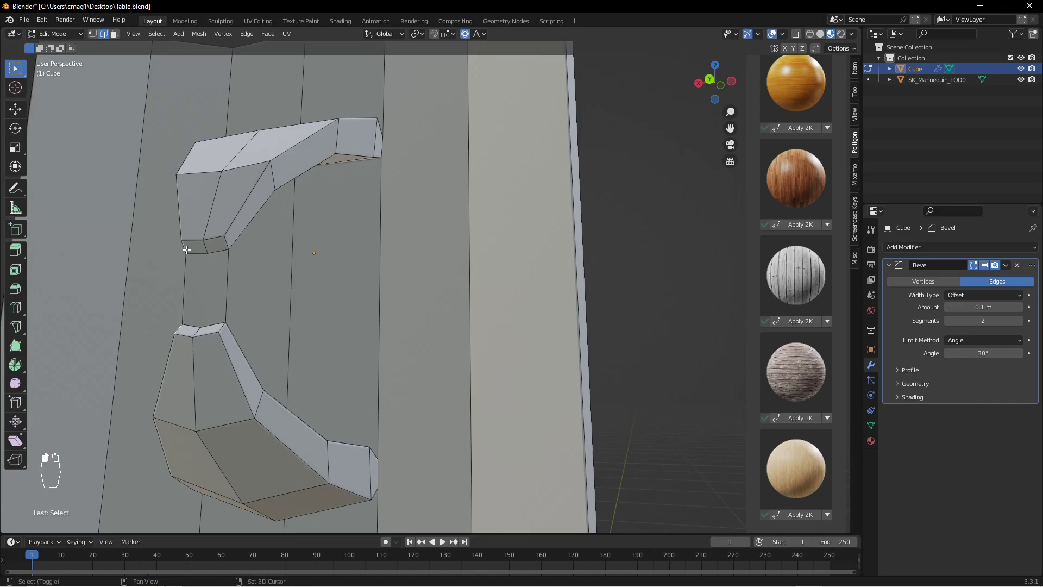
key(f)
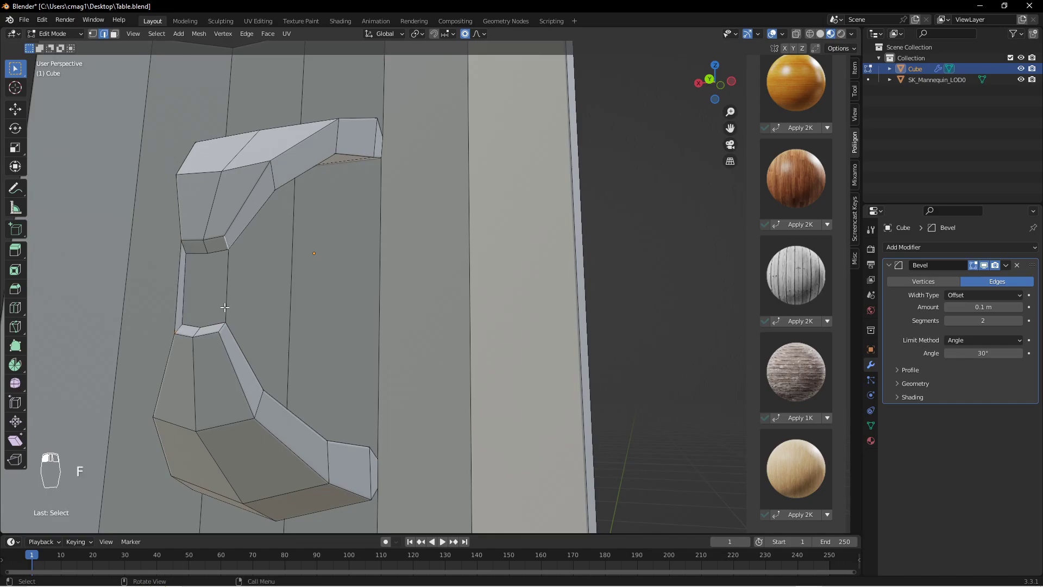
key(f)
Fill the outer face of the grip between the end edges of the upper and lower arms.
click(211, 238)
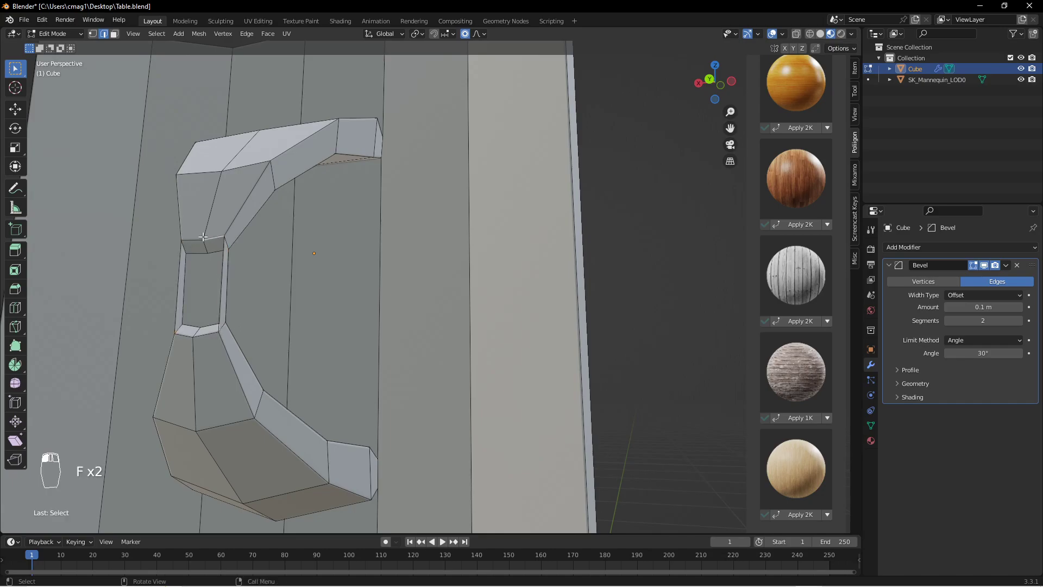
shift+click(190, 333)
key(f)
middle_drag(244, 293, 442, 316)
key(Tab)
key(Tab)
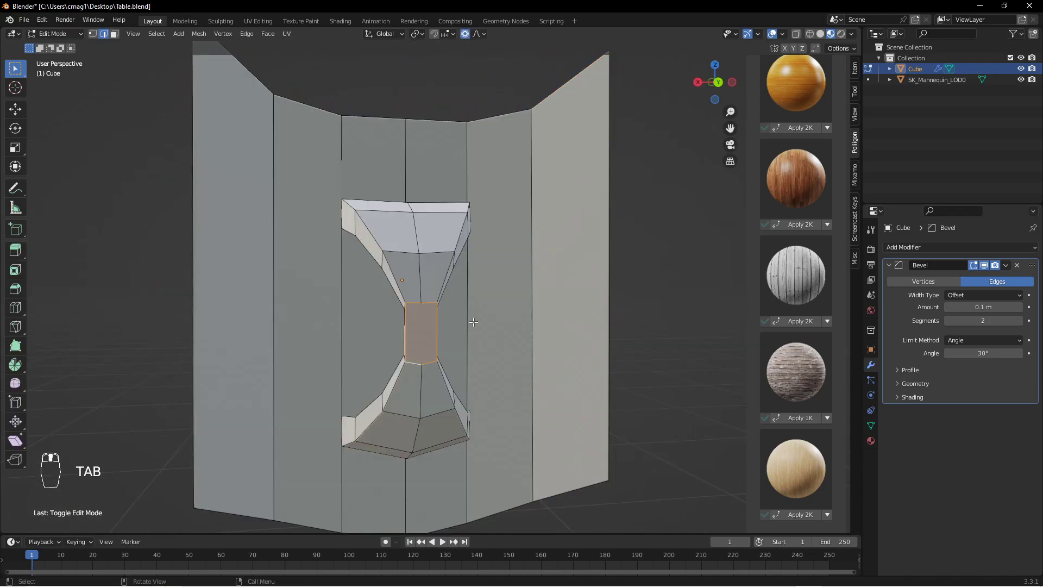
Widen the grip's outer face along the global X axis with a proportional size of 0.05.
key(s)
right_click(500, 337)
key(s)
middle_click(508, 324)
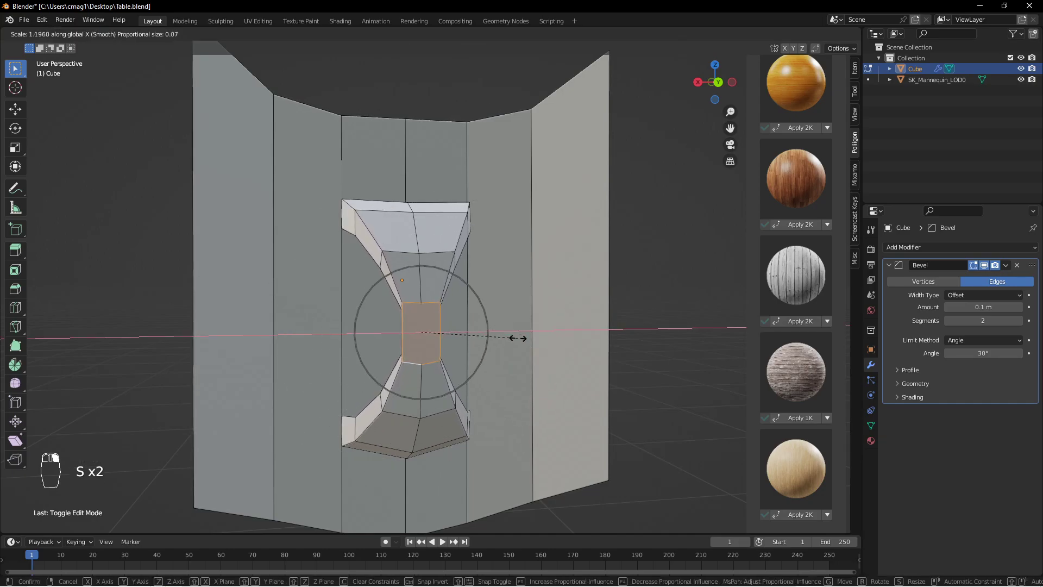
scroll(538, 348, up, 1)
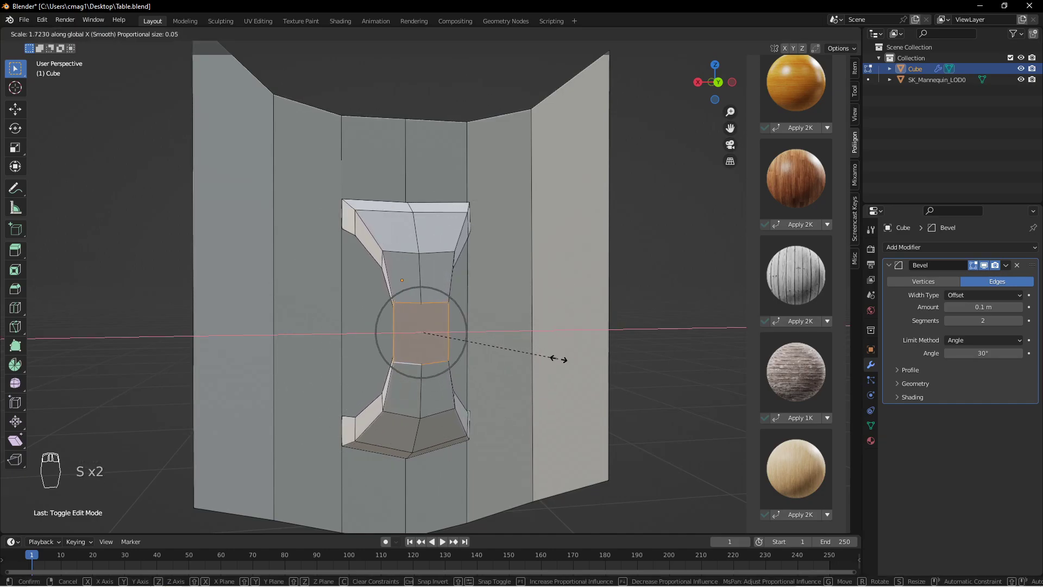
click(575, 366)
key(Tab)
middle_drag(523, 324, 702, 326)
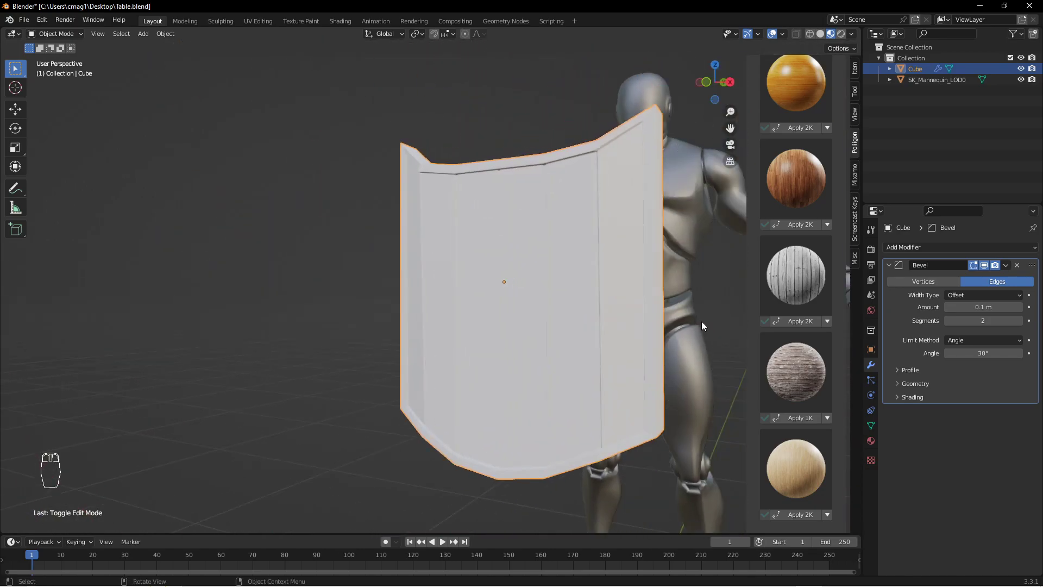
Select the grip's outer face and grow the selection over the whole handle.
key(Tab)
middle_drag(577, 291, 368, 330)
key(2)
scroll(397, 328, down, 4)
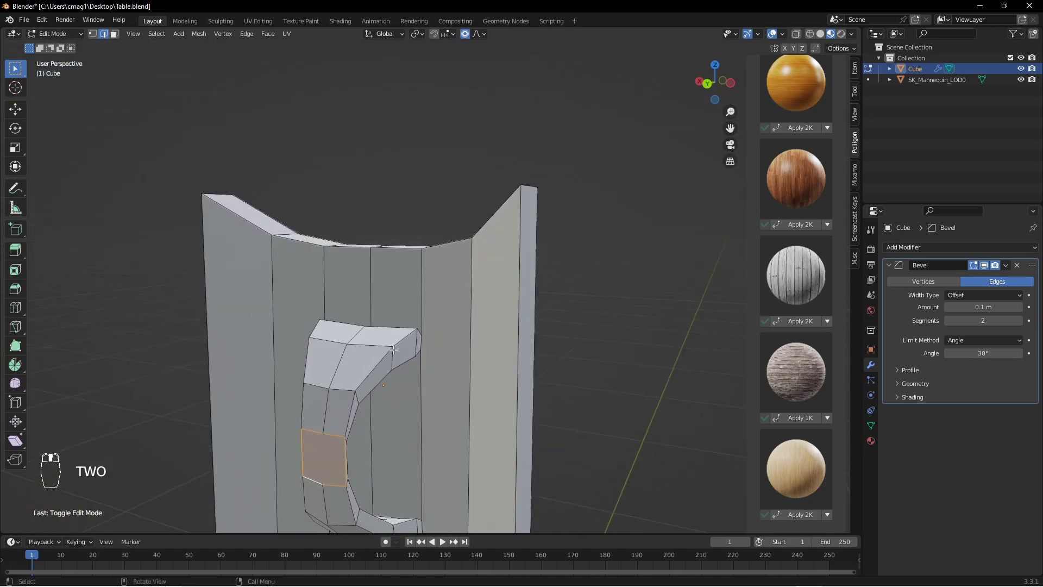
click(366, 399)
key(3)
click(362, 398)
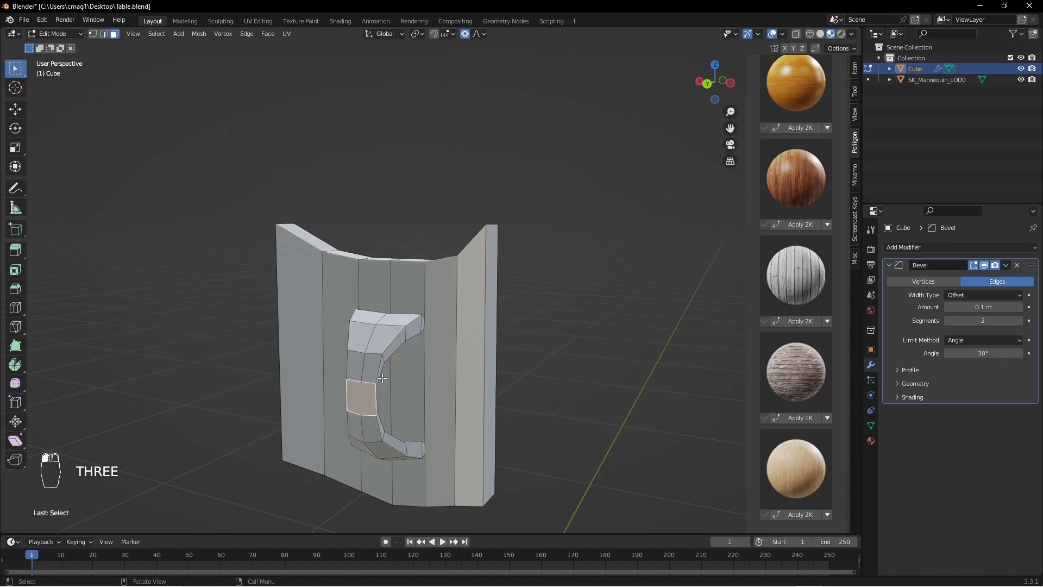
key(ctrl+KP_Add)
key(ctrl+KP_Add)
key(ctrl+KP_Add)
key(ctrl+KP_Add)
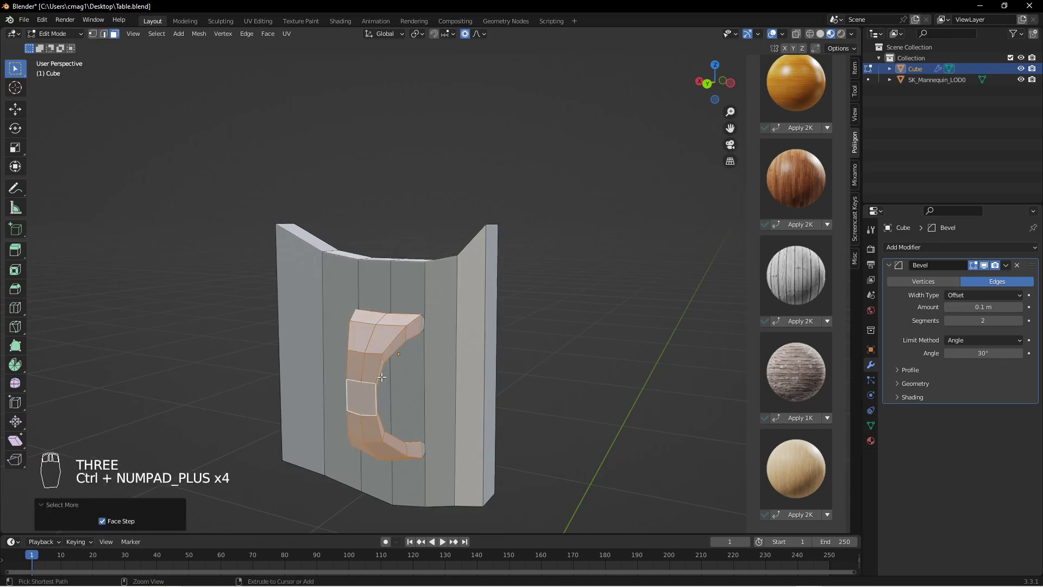
key(ctrl+KP_Add)
middle_drag(433, 377, 680, 314)
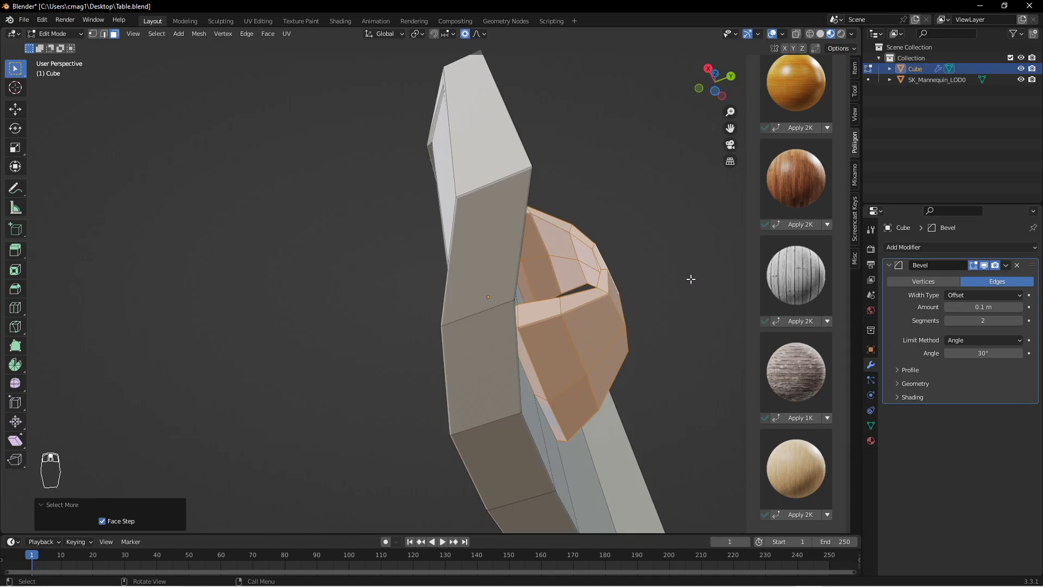
middle_drag(688, 280, 587, 247)
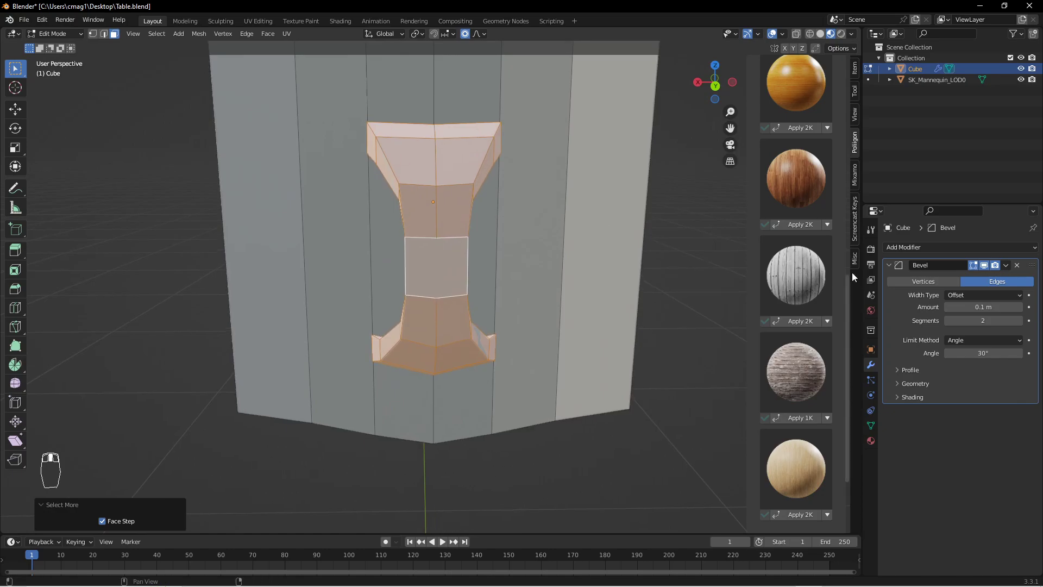
Apply the Bevel modifier to the shield in Object Mode.
click(1006, 265)
key(Tab)
click(1007, 265)
click(976, 277)
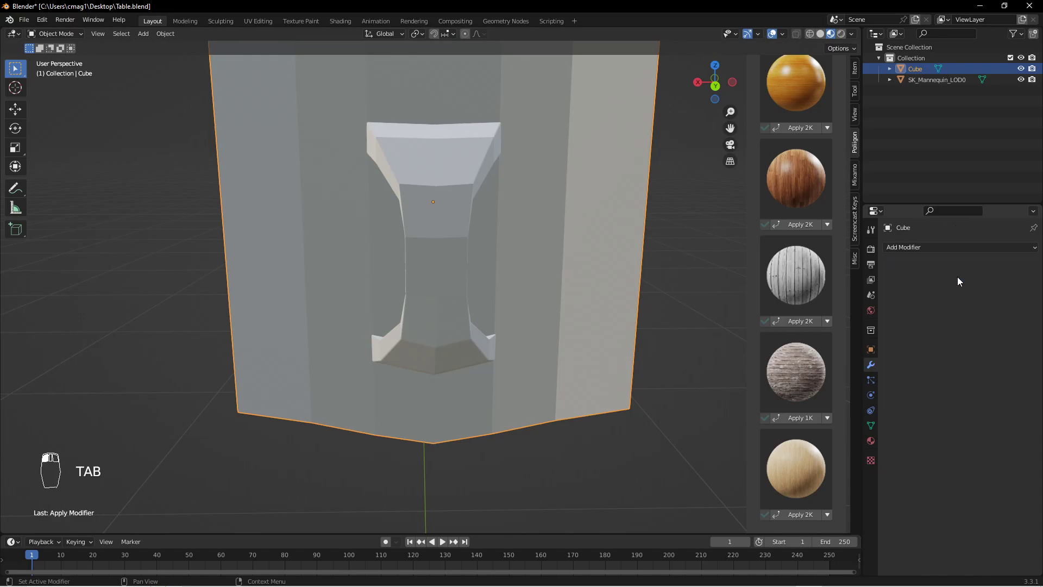
Select all handle faces in Edit Mode by expanding the selection six times from the grip's outer face.
key(Tab)
key(3)
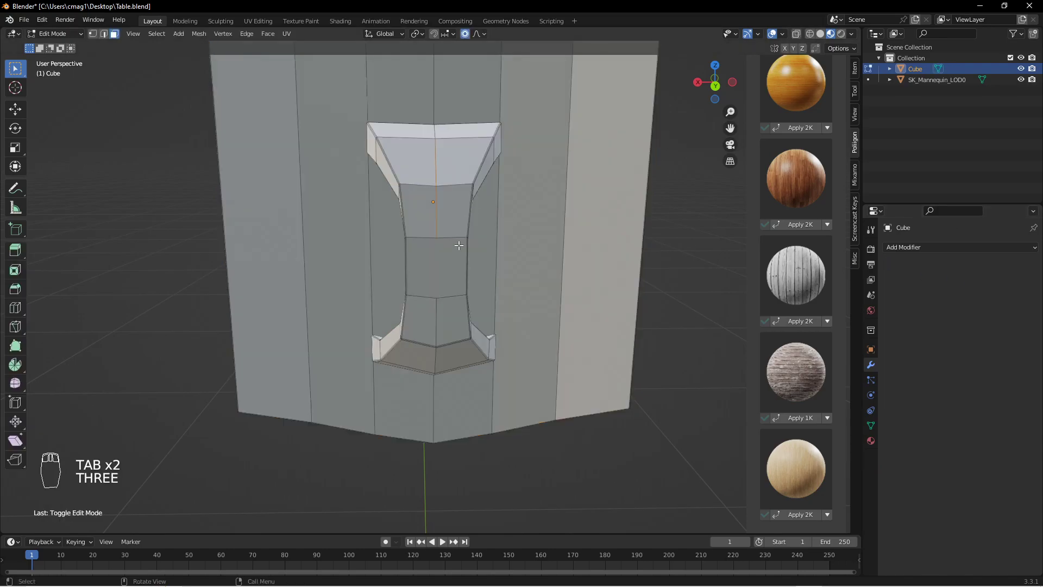
click(460, 243)
key(ctrl+KP_Add)
key(ctrl+KP_Add)
key(ctrl+KP_Add)
key(ctrl+KP_Add)
key(ctrl+KP_Add)
key(ctrl+KP_Add)
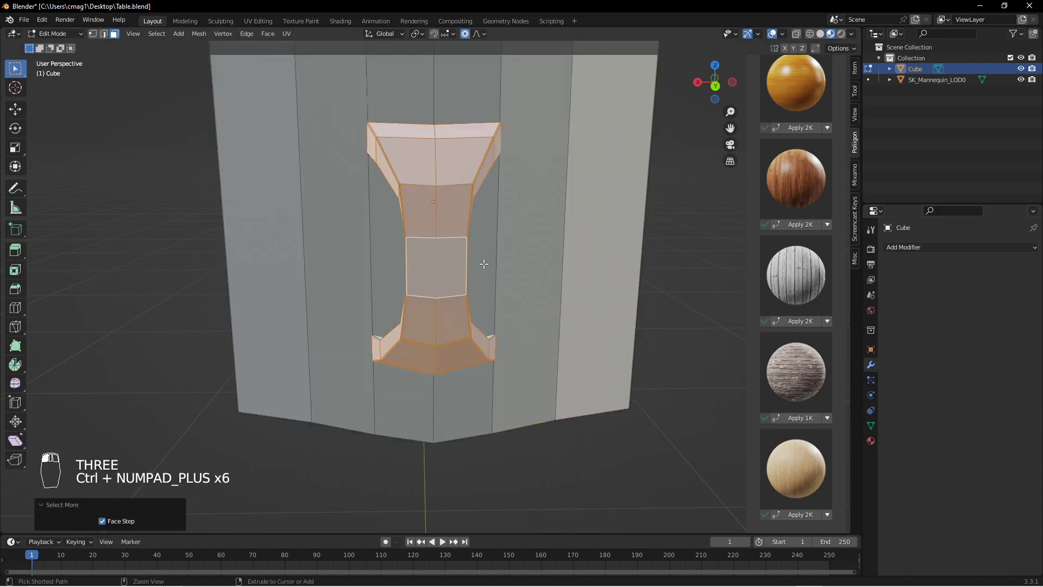
middle_drag(321, 233, 356, 216)
middle_drag(460, 191, 551, 196)
Create a new material on the shield and name it ShieldBase.
click(871, 441)
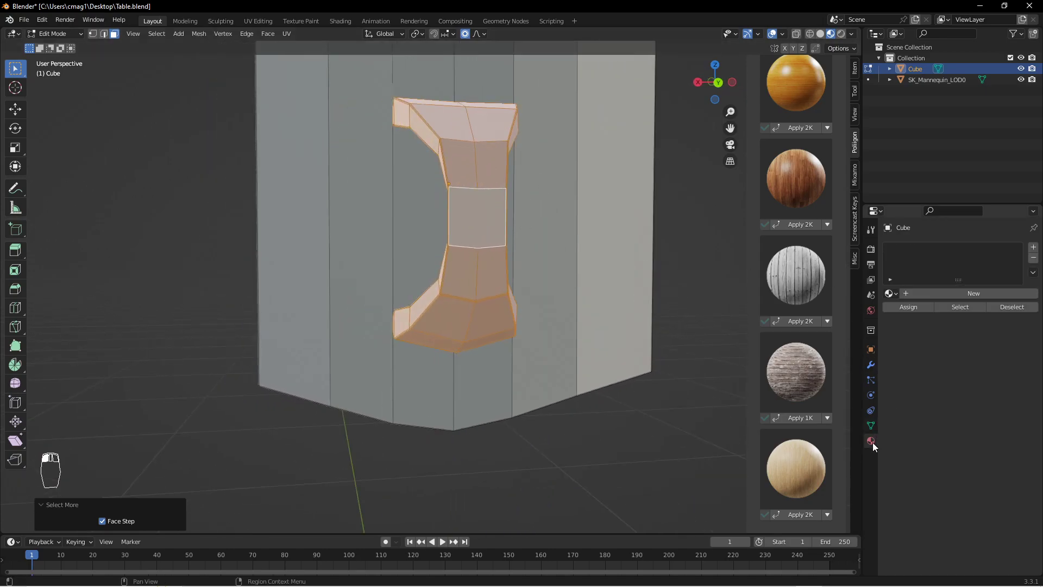
click(973, 294)
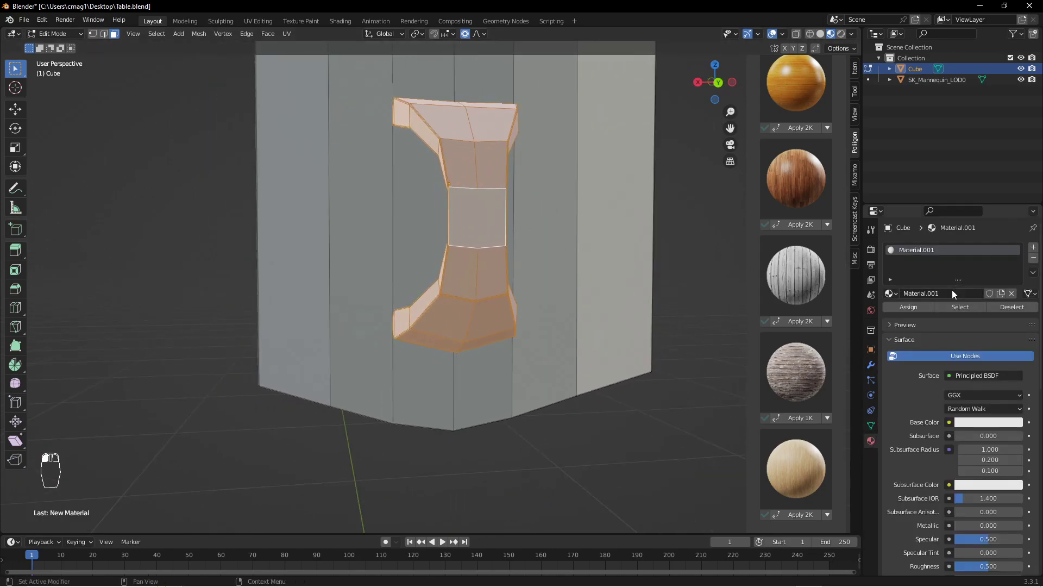
double_click(953, 290)
text(ShieldBase)
key(Return)
Try a bright blue base color with value 1.000 on ShieldBase and return the color to near-white.
middle_drag(467, 206, 538, 152)
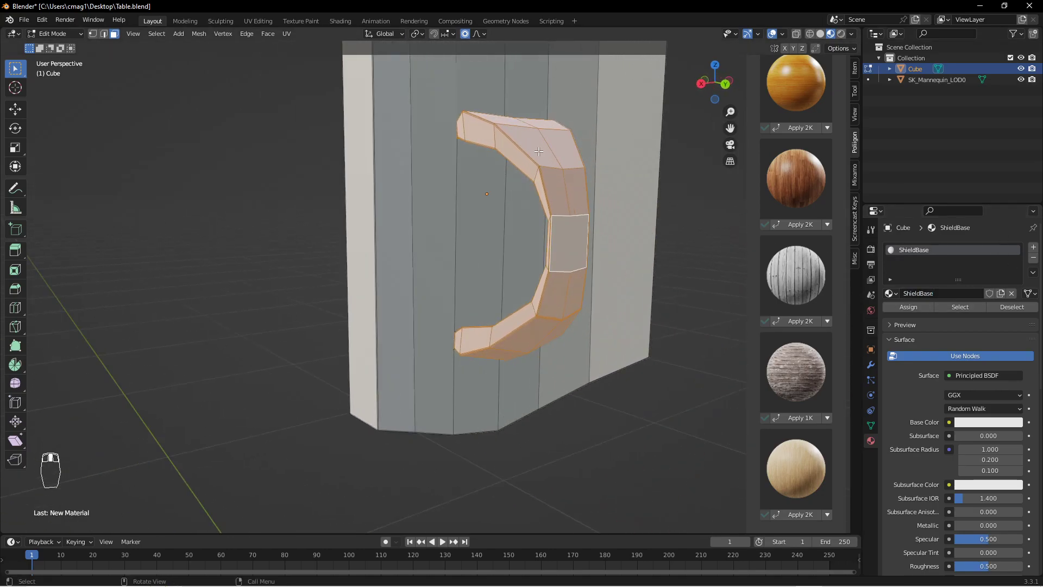
click(989, 422)
click(971, 336)
drag(972, 337, 975, 281)
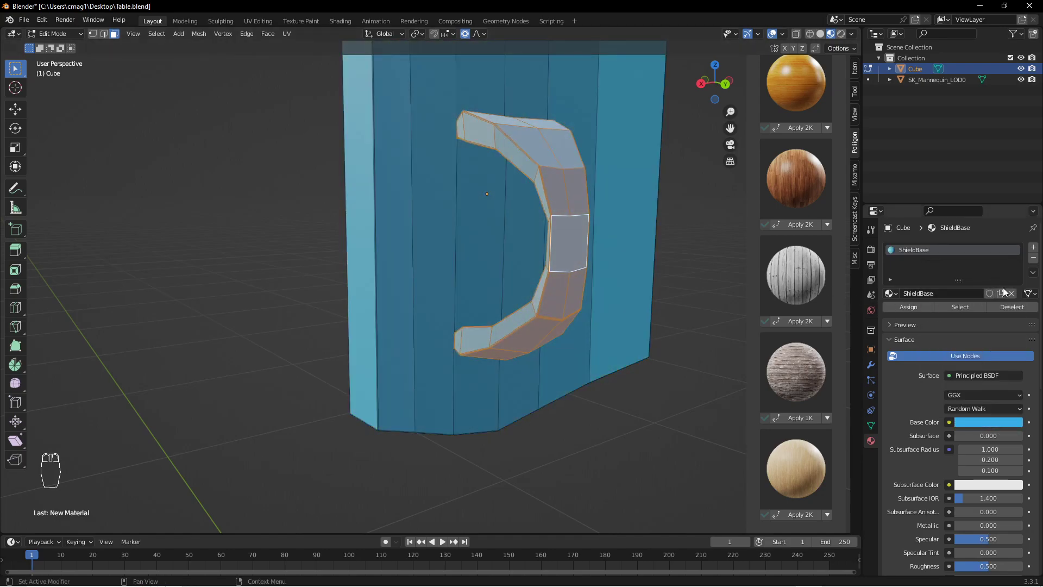
click(990, 424)
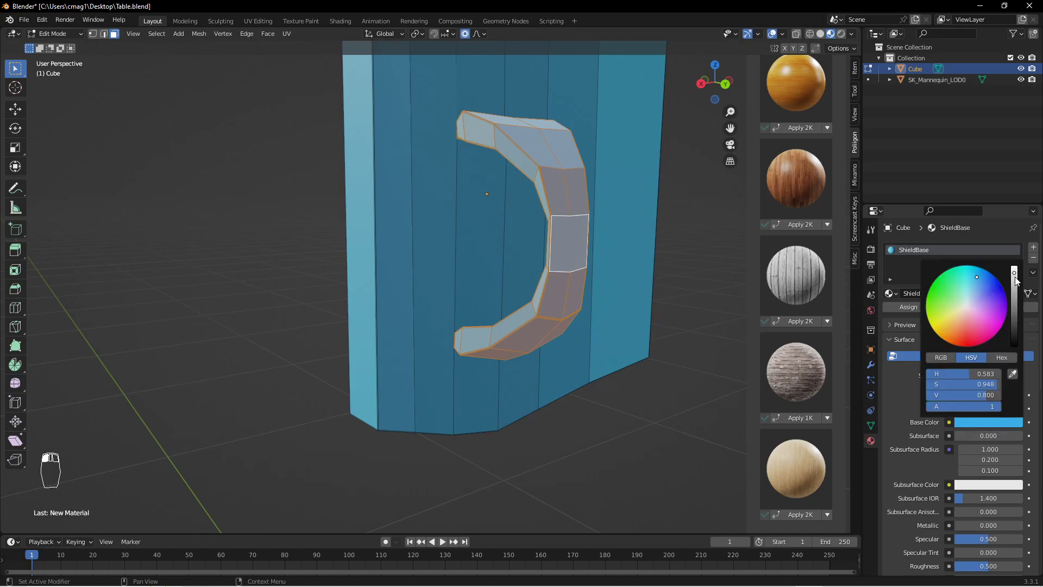
middle_drag(597, 204, 326, 203)
click(984, 423)
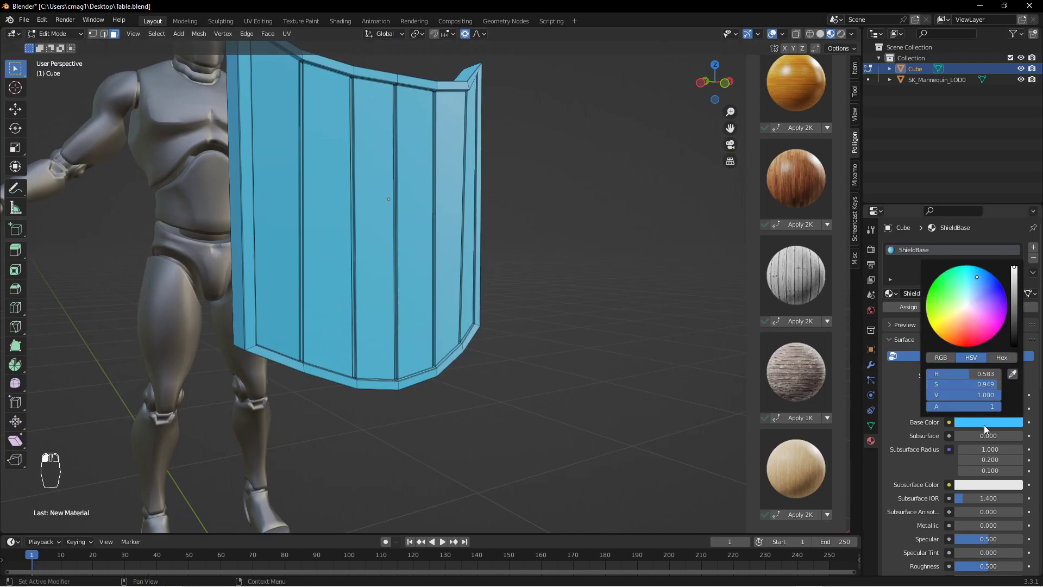
drag(972, 303, 966, 305)
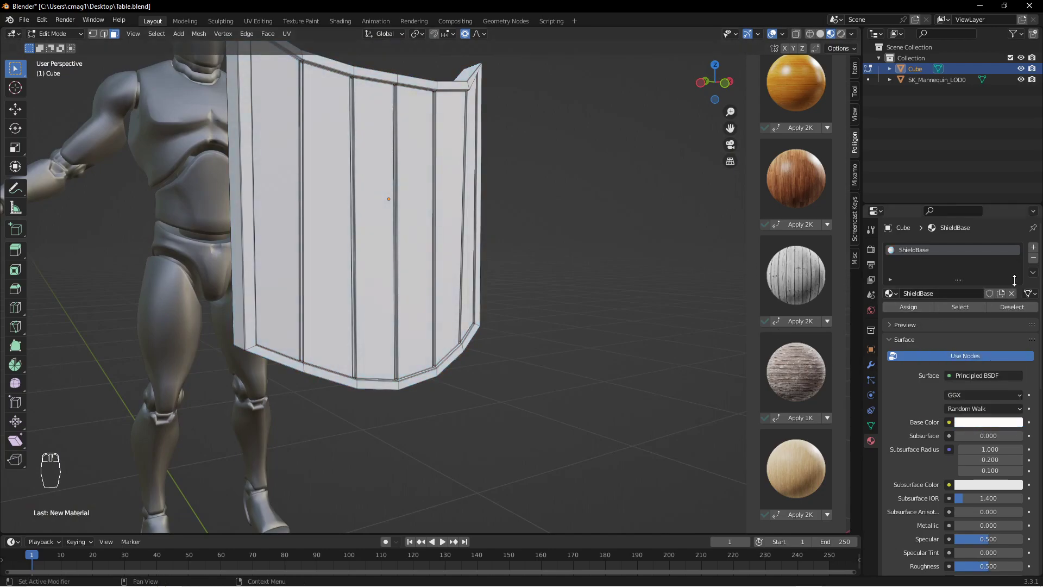
Add a second material slot to the shield with a new material named ShieldWood.
click(1034, 248)
click(957, 314)
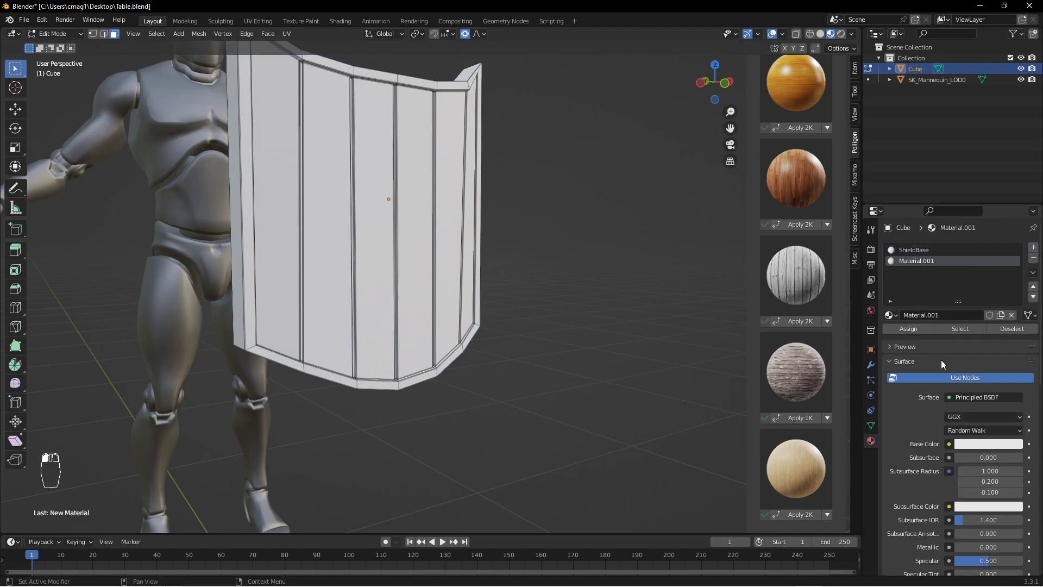
click(946, 312)
text(ShieldWood)
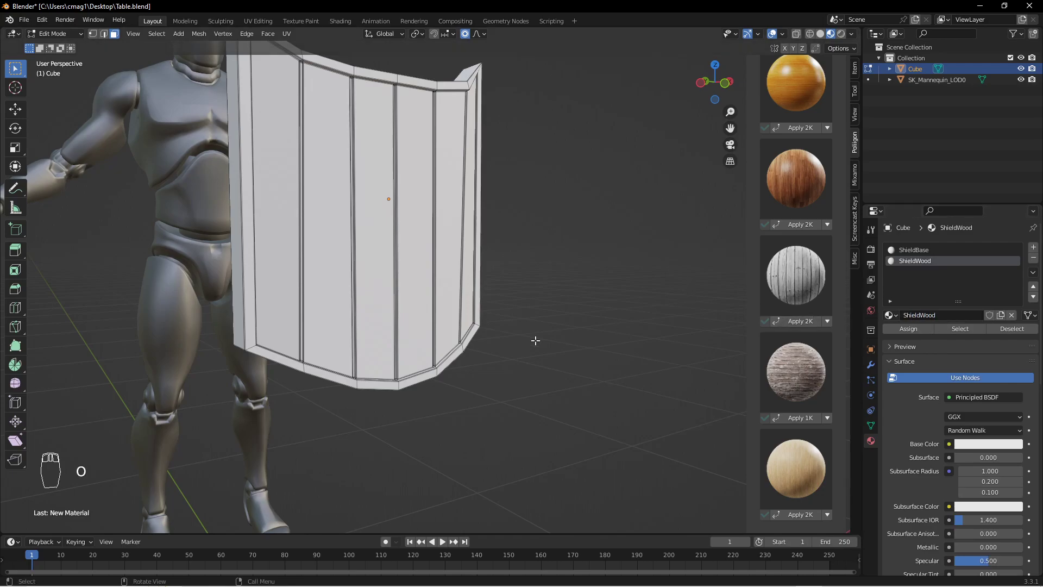
Add a third material slot with a new material named ShieldGrip and assign it to the selected handle faces.
middle_drag(458, 233, 582, 235)
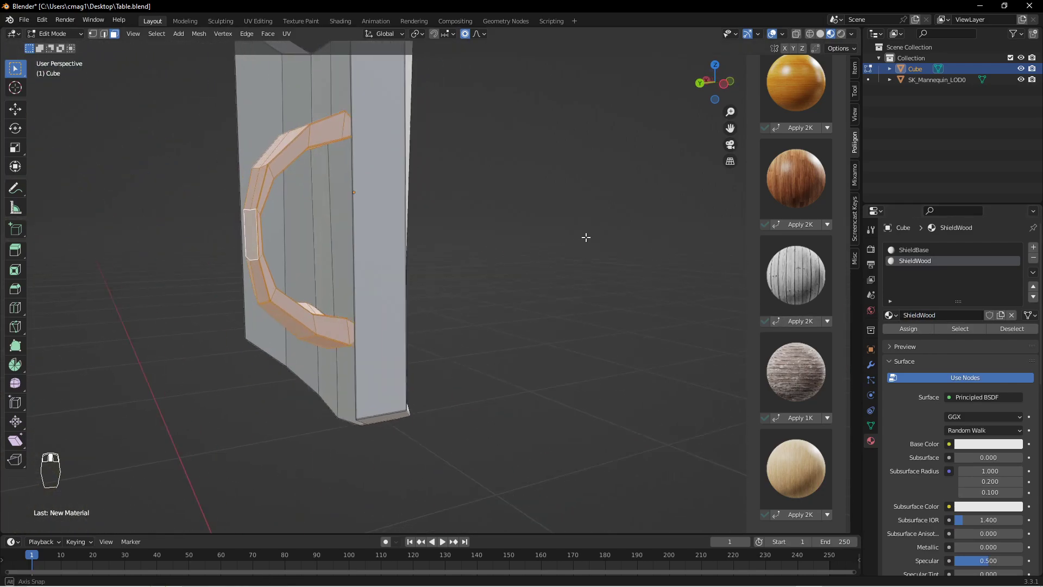
click(1034, 248)
click(958, 315)
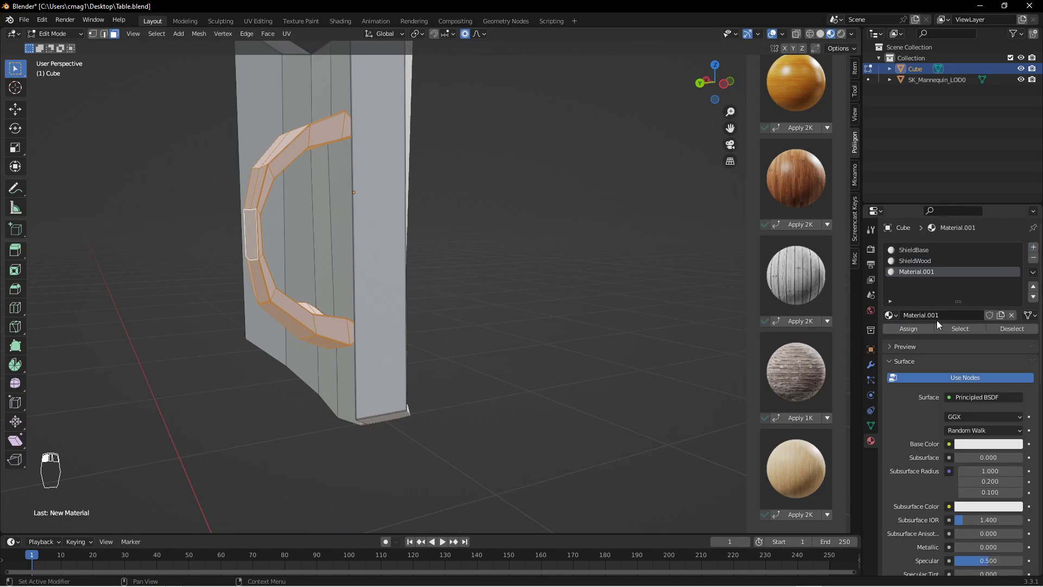
text(ShieldGrip)
key(Return)
click(918, 328)
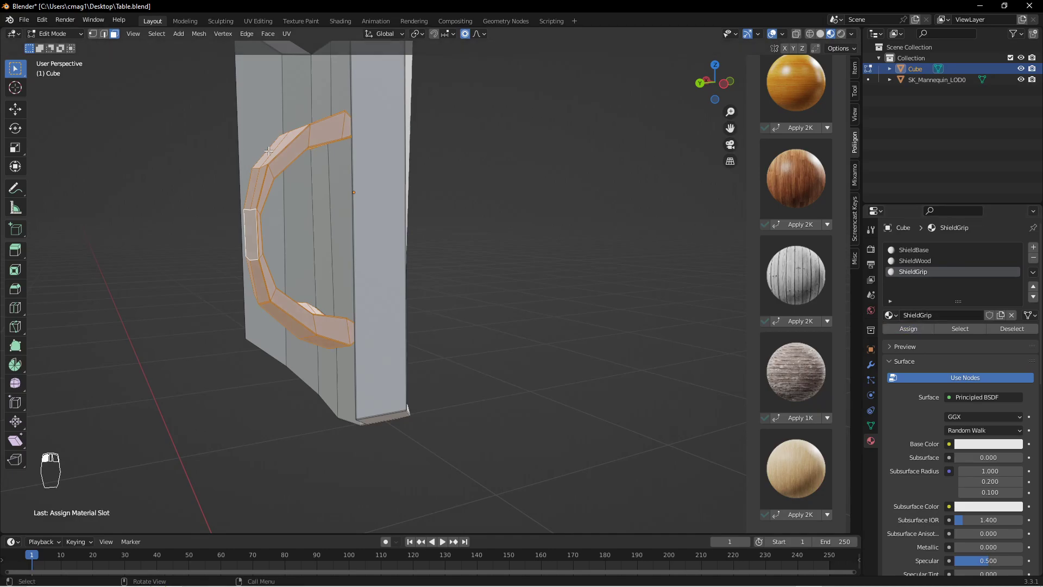
Invert the selection to cover the shield body without the handle and assign ShieldBase to it.
middle_drag(478, 179, 479, 200)
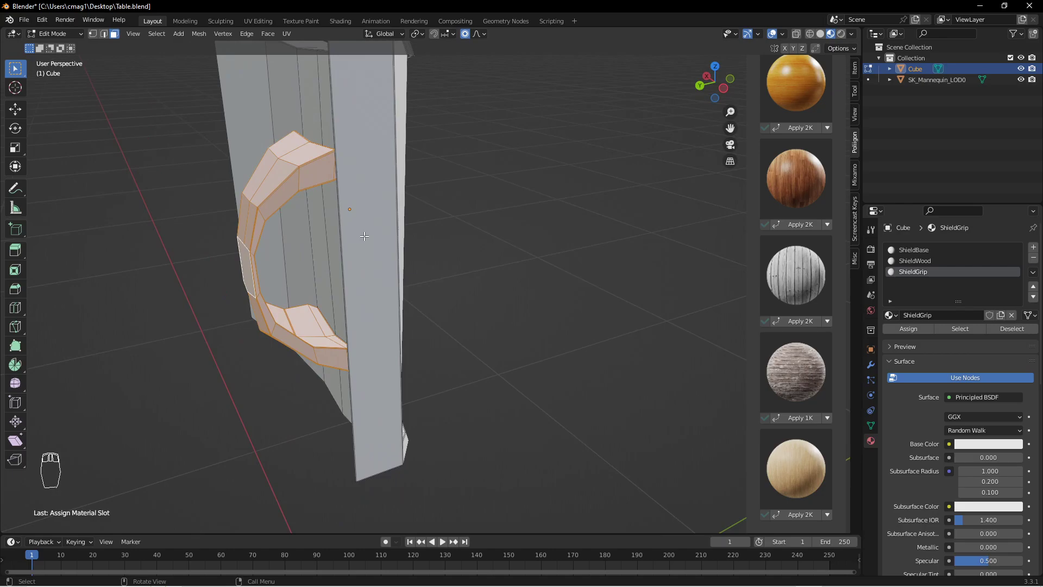
key(ctrl+i)
middle_drag(386, 236, 532, 261)
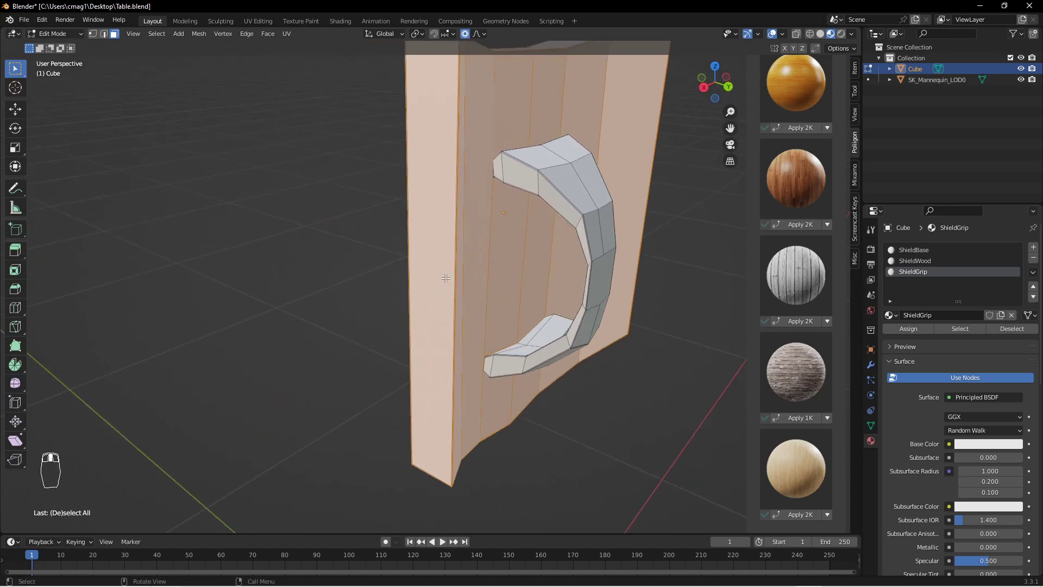
middle_drag(447, 277, 580, 256)
middle_drag(525, 174, 542, 248)
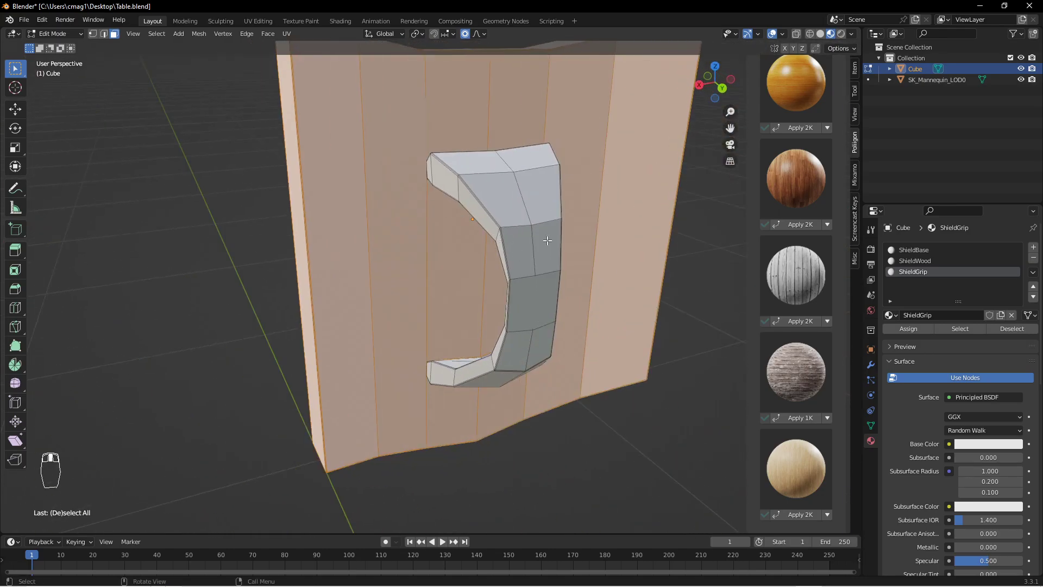
click(933, 248)
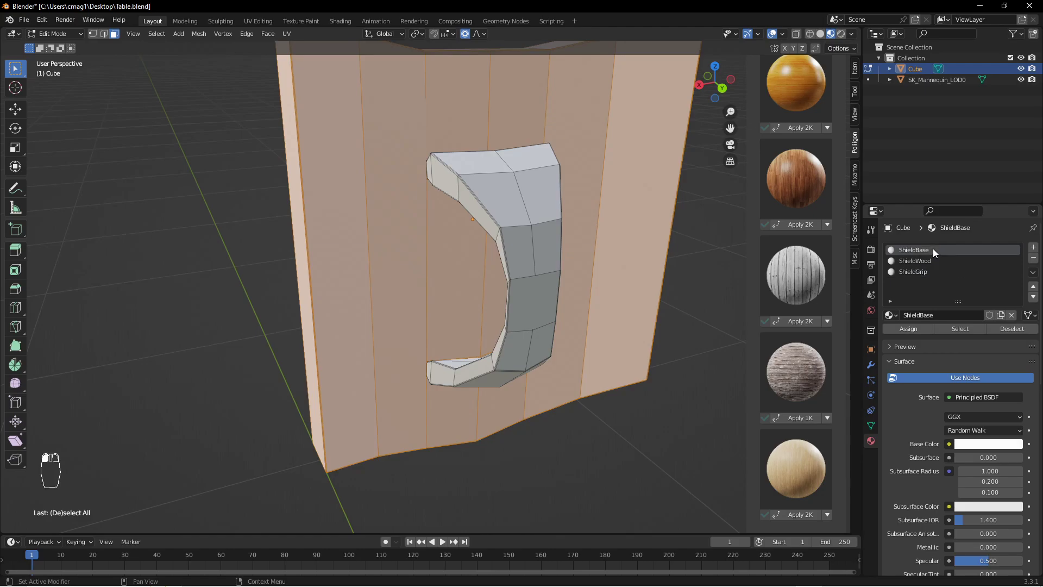
middle_drag(543, 244, 554, 177)
click(923, 328)
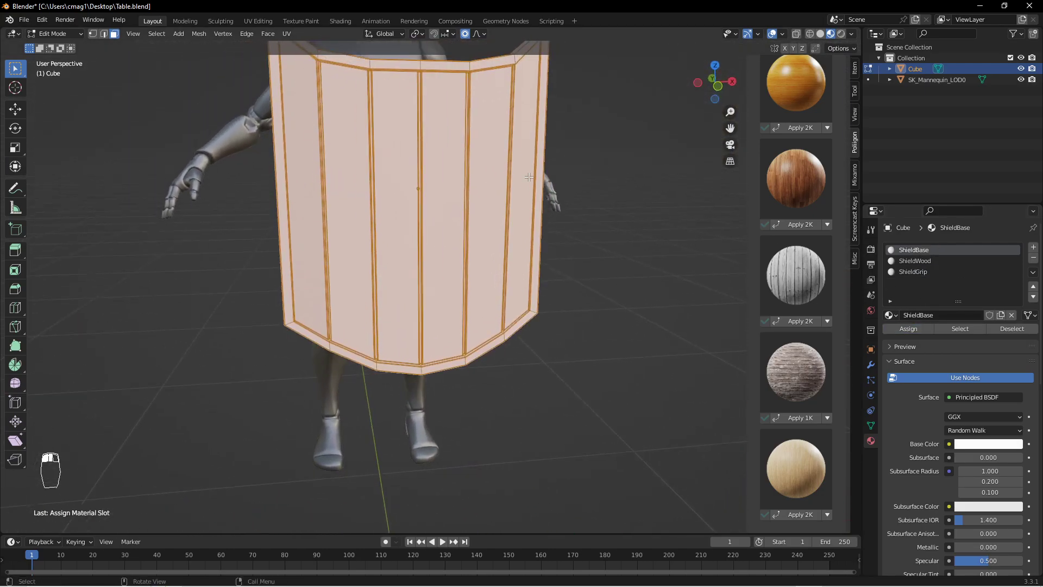
Select the six large panel faces on the shield's front and grow the selection once.
click(391, 201)
shift+click(445, 204)
shift+click(489, 205)
shift+click(532, 203)
shift+click(332, 201)
shift+click(304, 200)
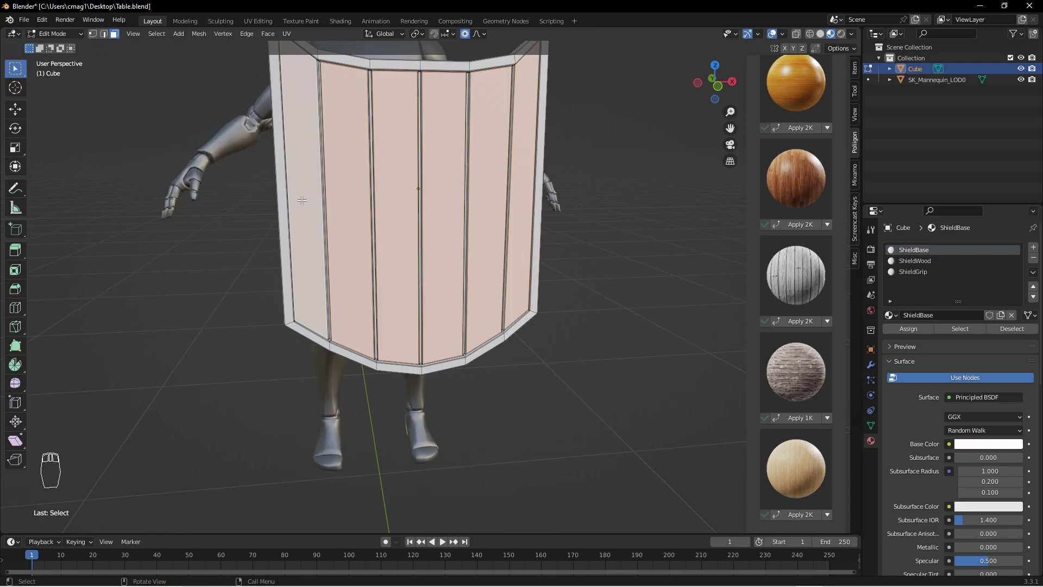
key(ctrl+KP_Add)
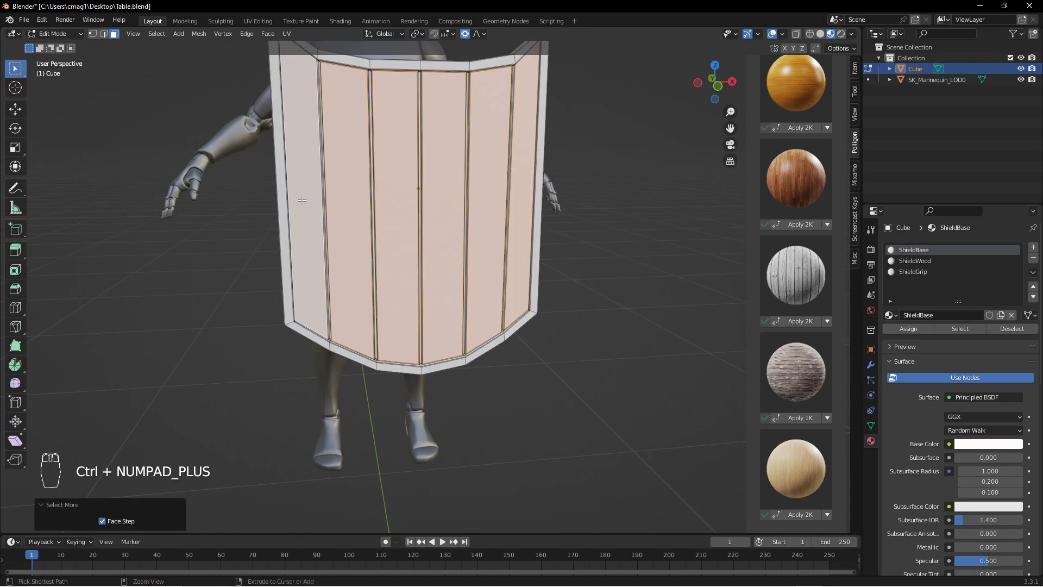
Assign ShieldWood to the selected front panels and return to Object Mode.
scroll(431, 200, up, 2)
middle_drag(430, 200, 848, 207)
click(925, 261)
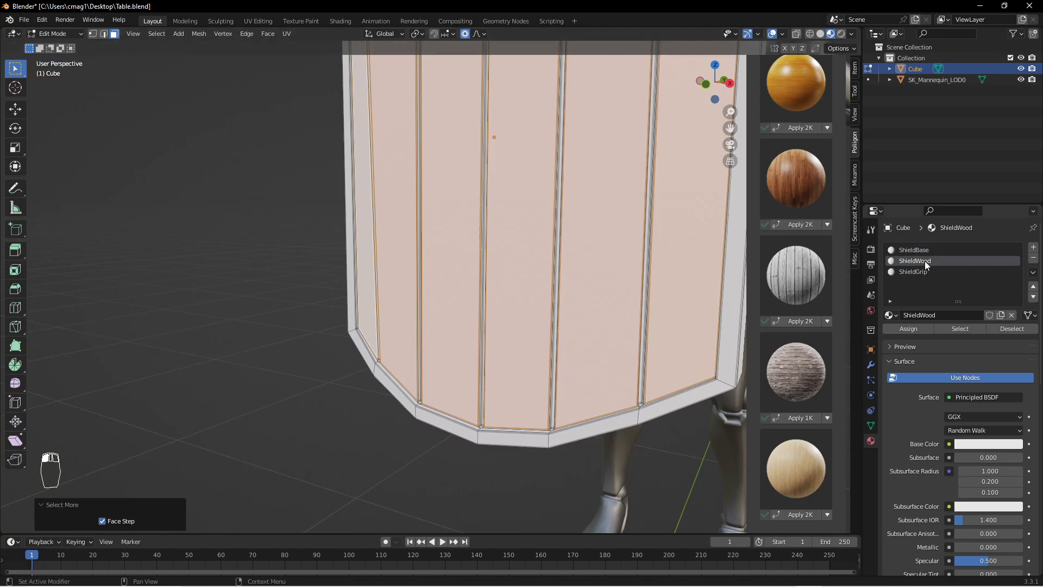
click(914, 329)
middle_drag(429, 288, 489, 270)
key(Tab)
Set ShieldWood's base color to a dark orange-brown with hue 0.039 and saturation 0.988.
shift+middle_drag(546, 230, 569, 305)
middle_drag(568, 304, 603, 310)
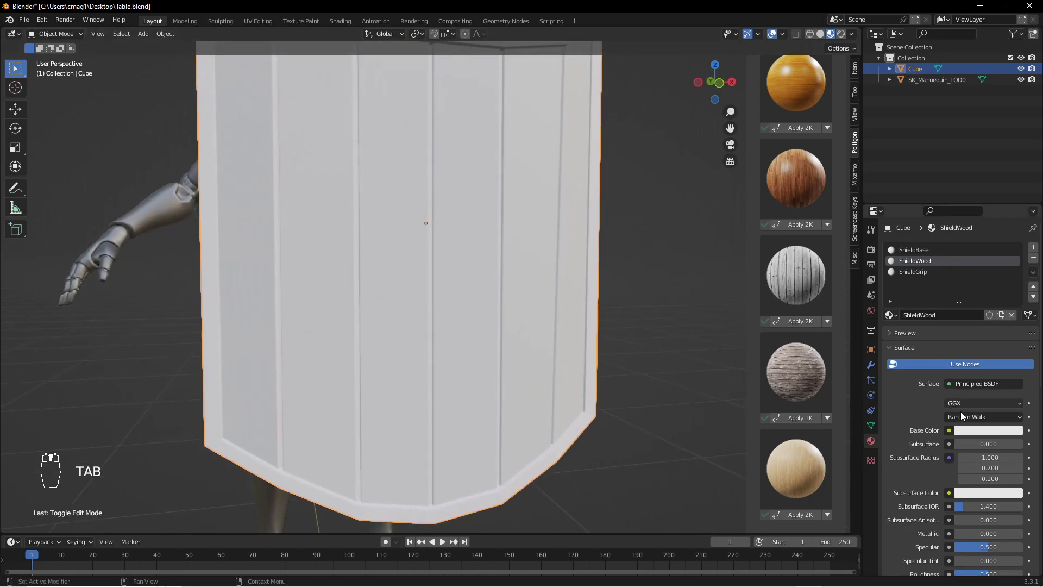
click(988, 431)
drag(946, 334, 949, 346)
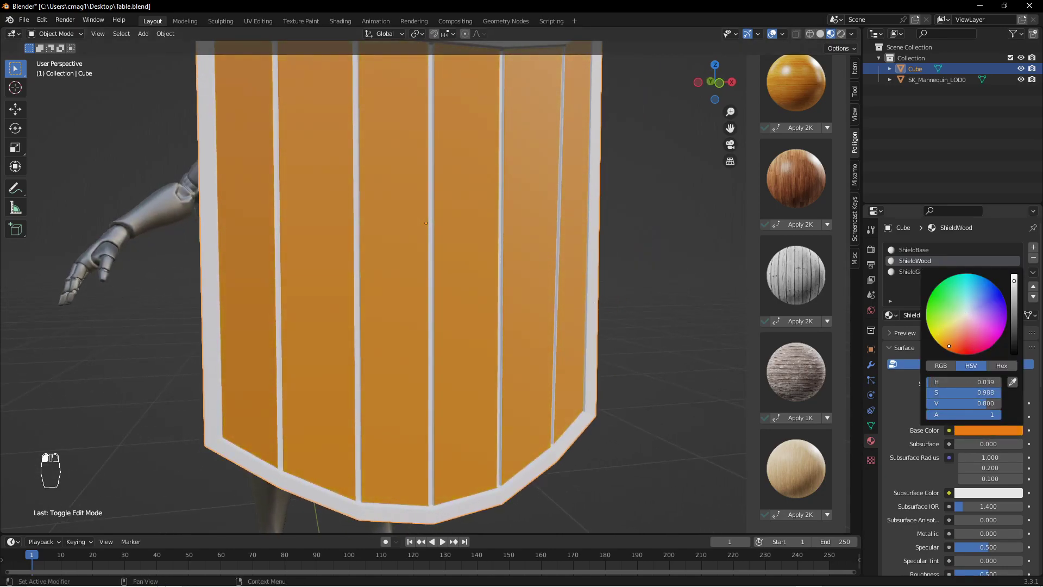
drag(1014, 281, 1014, 329)
Darken ShieldBase's base color to a near-black gray with value 0.047.
middle_drag(672, 316, 489, 272)
click(929, 250)
click(981, 432)
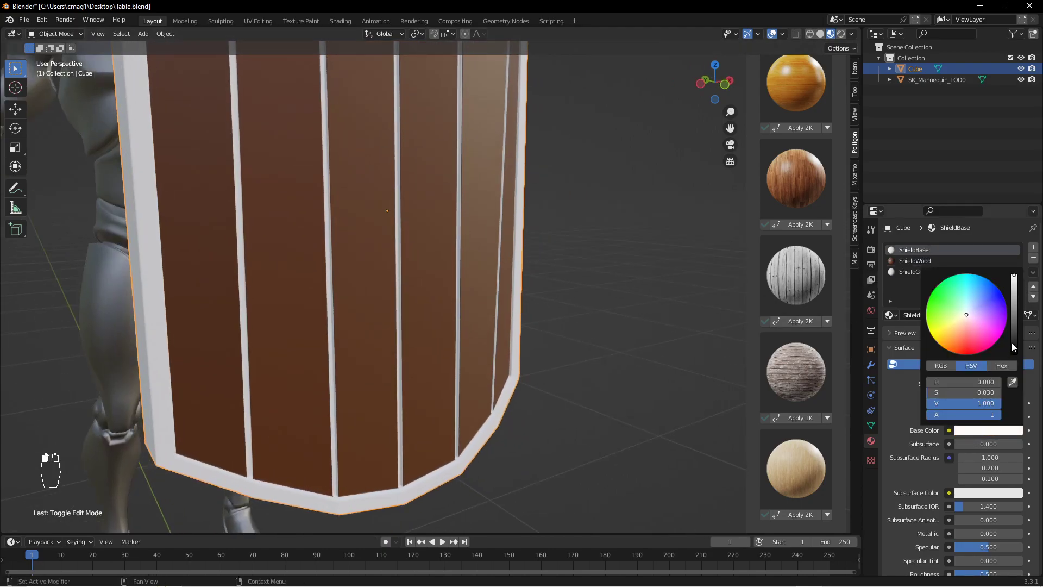
drag(1017, 306, 1014, 336)
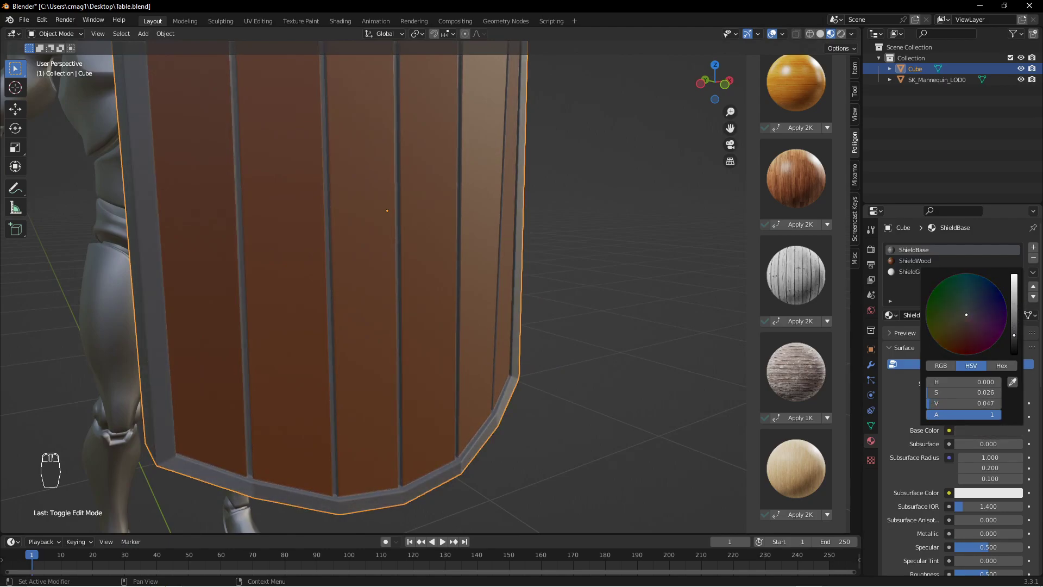
Set ShieldGrip's base color to a muted brown for the handle.
middle_drag(657, 270, 586, 275)
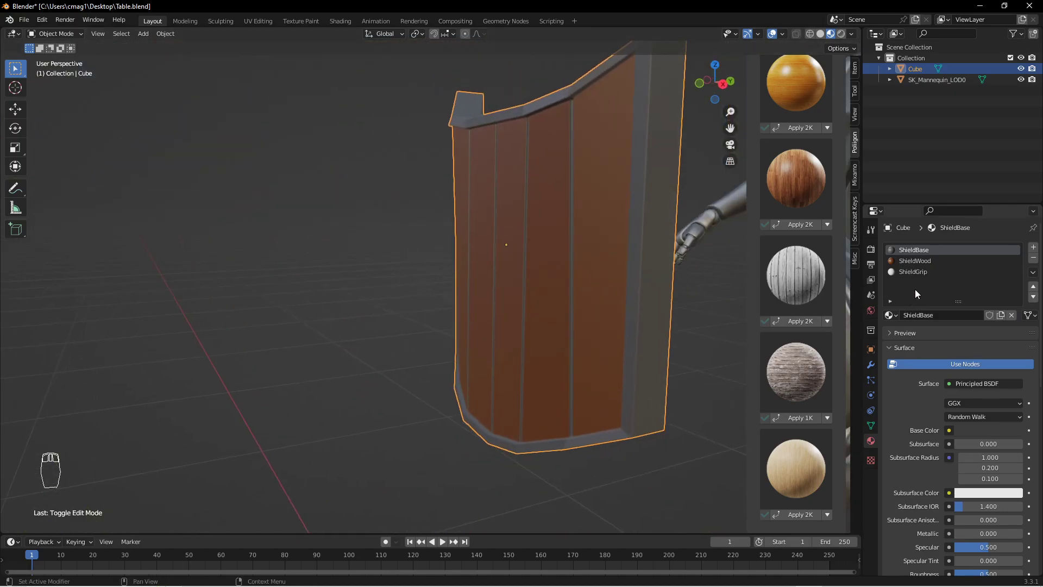
click(923, 273)
click(983, 430)
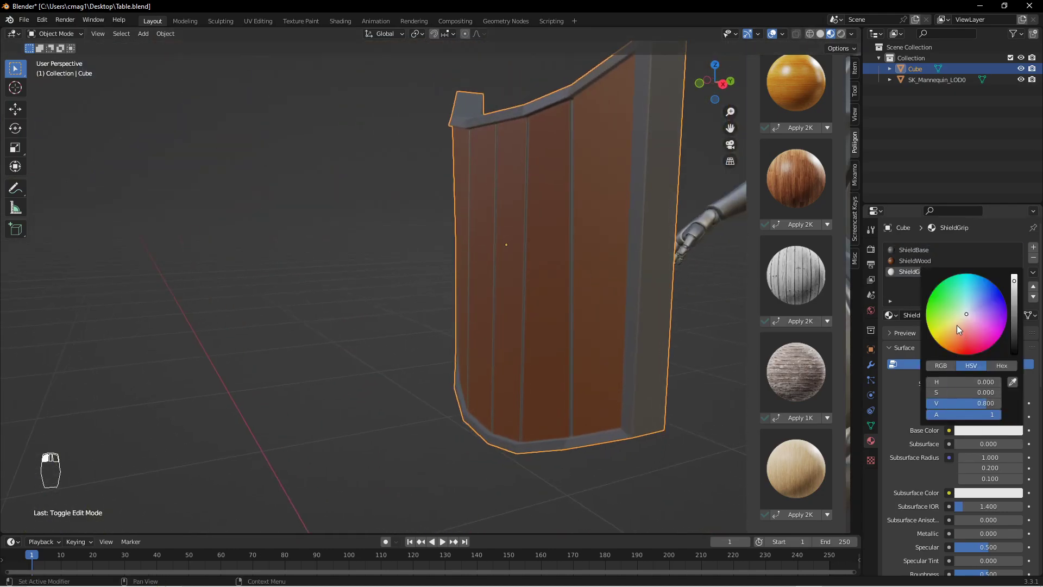
drag(957, 325, 944, 328)
drag(1012, 307, 1014, 316)
middle_drag(706, 285, 590, 286)
click(987, 430)
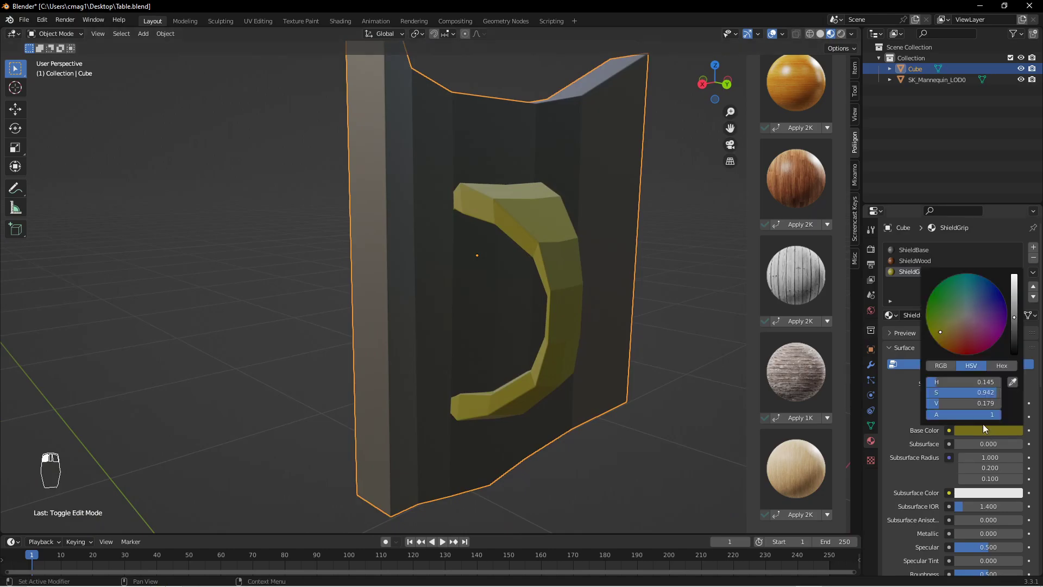
drag(948, 331, 953, 333)
key(Tab)
middle_drag(643, 282, 580, 282)
key(Tab)
Select the narrow end face at one side of the shield in Edit Mode and check the proportional editing falloff options.
scroll(494, 261, up, 3)
middle_drag(494, 257, 291, 356)
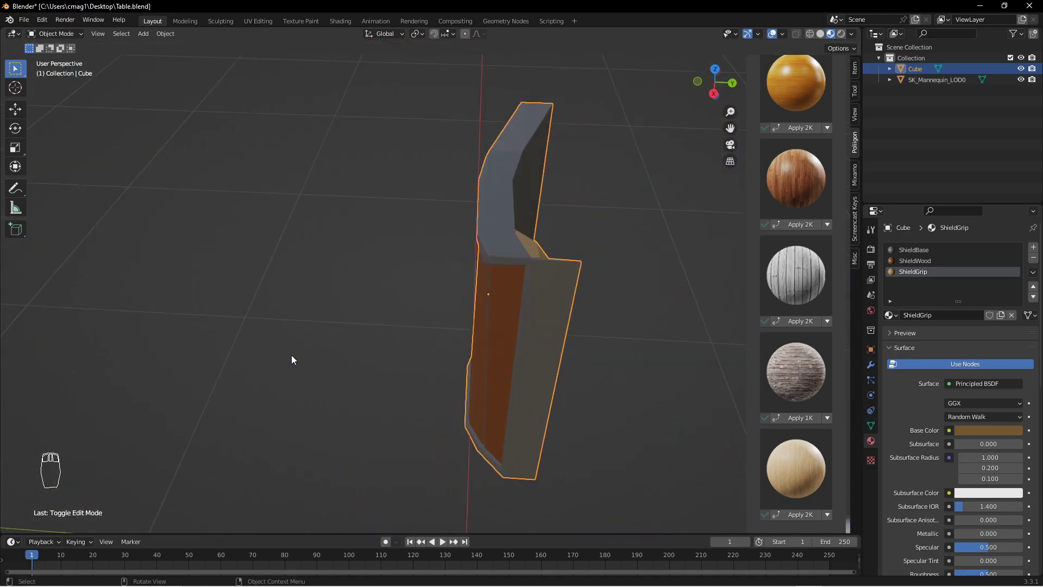
key(Tab)
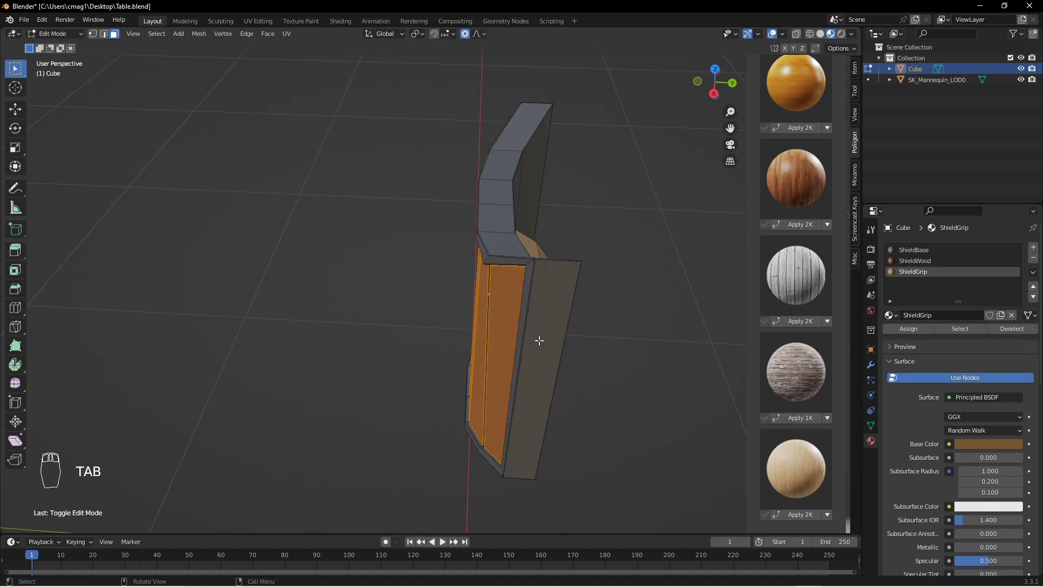
click(543, 341)
middle_drag(616, 298, 608, 331)
click(476, 34)
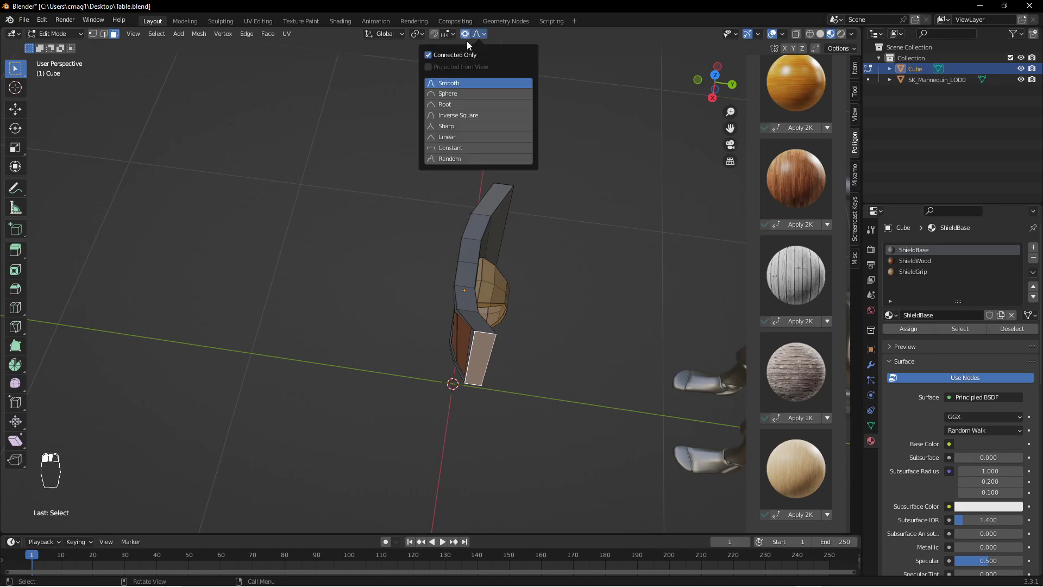
click(464, 34)
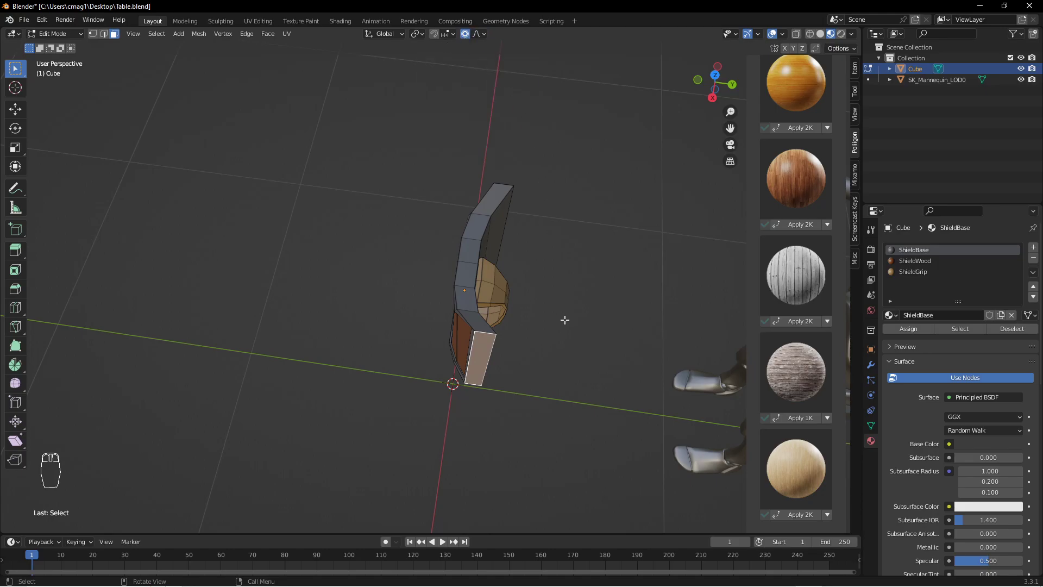
key(r)
key(z)
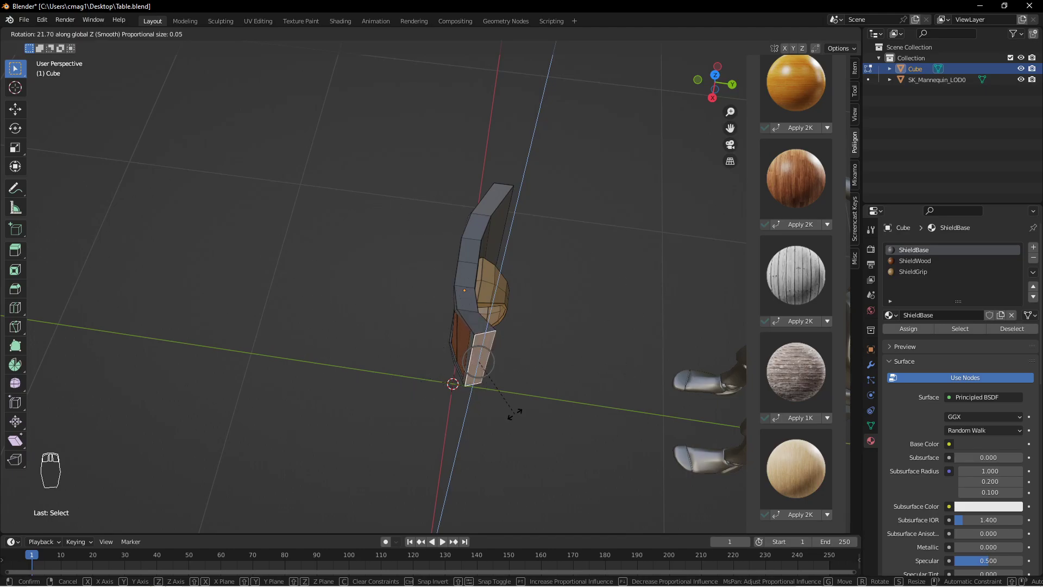
scroll(519, 412, down, 11)
scroll(522, 413, down, 3)
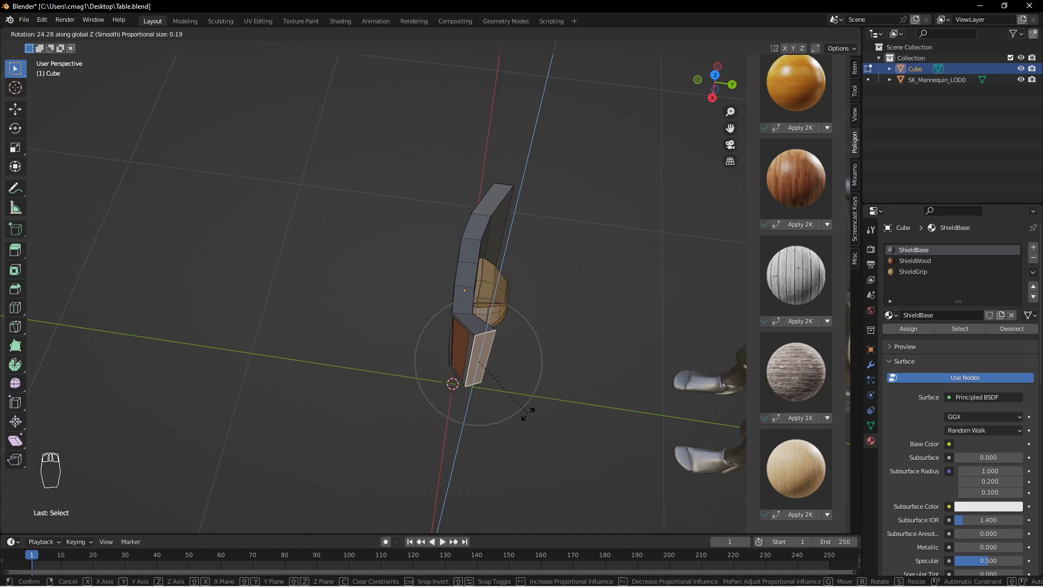
click(529, 414)
Rotate the end face 29.4° about the global Z axis using smooth, connected-only proportional editing with size 0.117.
key(r)
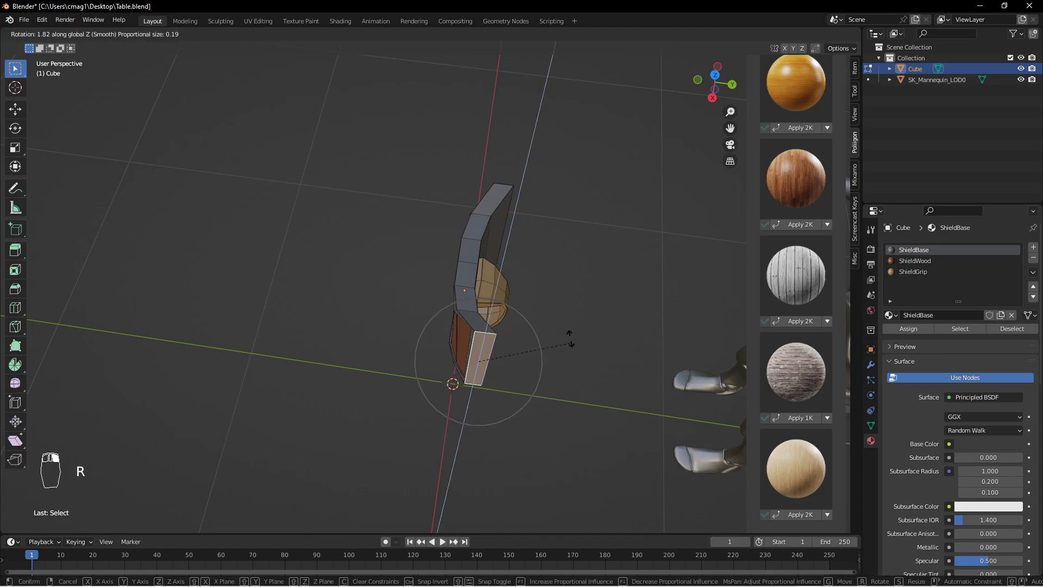
scroll(296, 375, up, 3)
scroll(380, 418, up, 2)
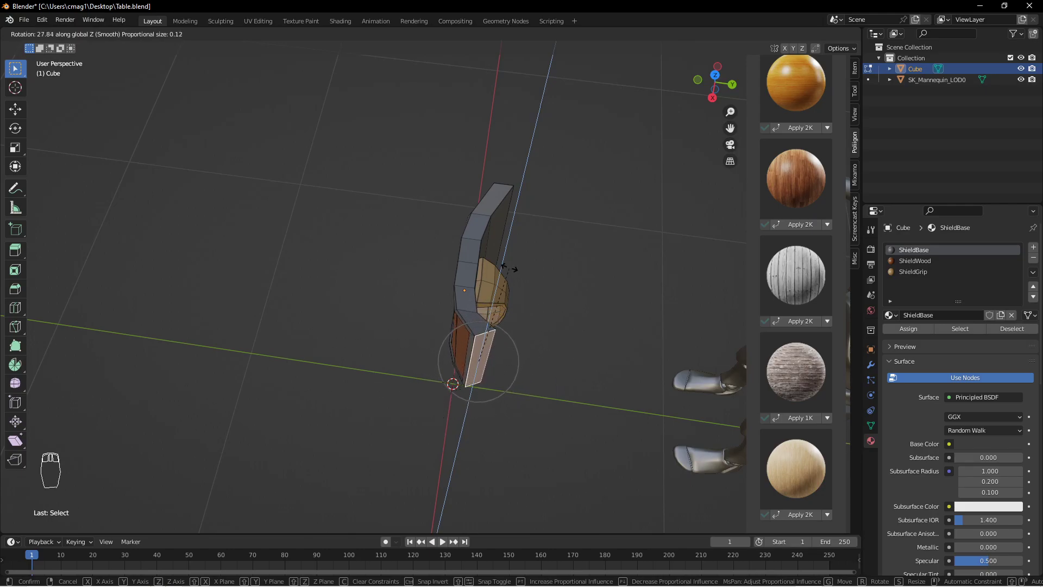
click(439, 276)
middle_drag(433, 279, 409, 285)
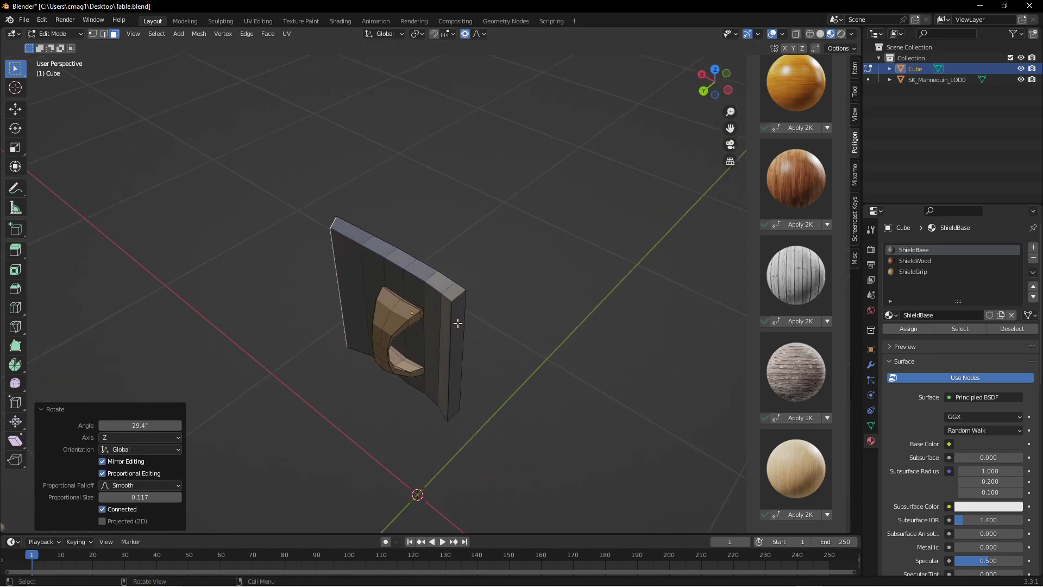
Select the opposite narrow end face of the shield and rotate it about the global Z axis with smooth proportional editing.
click(457, 323)
middle_drag(533, 296, 533, 348)
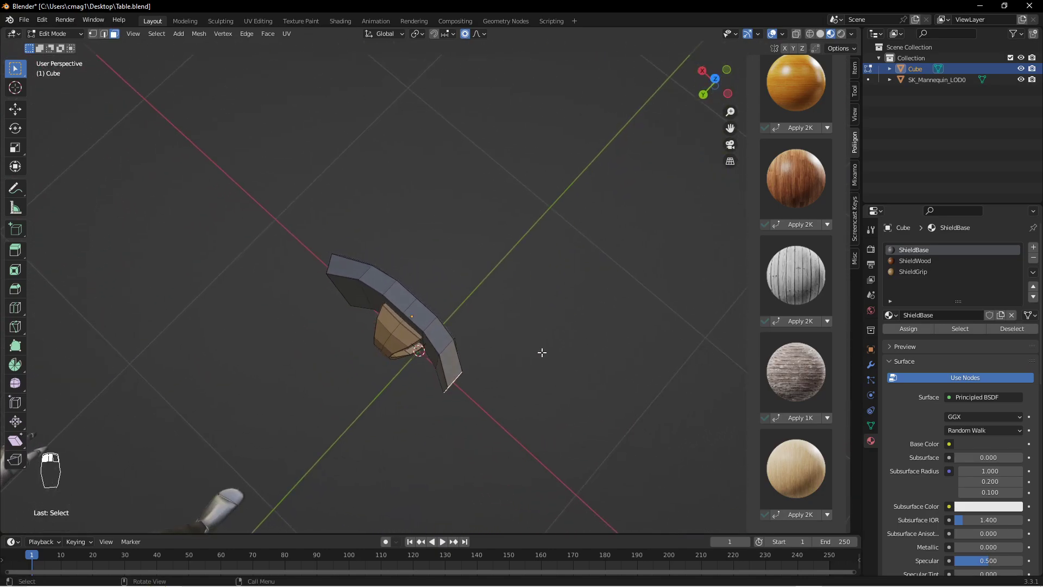
key(r)
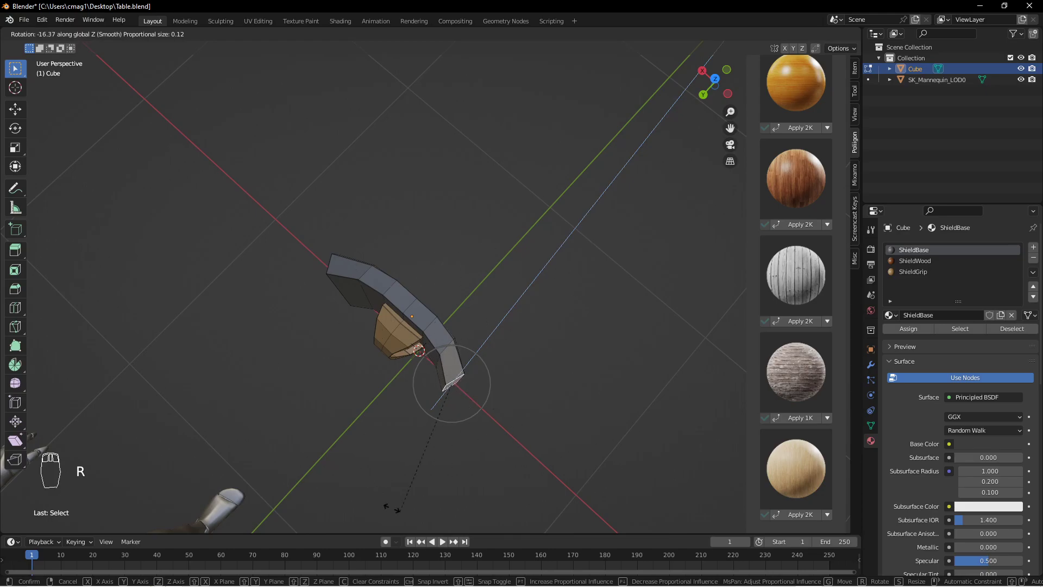
click(576, 361)
middle_drag(359, 277, 552, 292)
key(Tab)
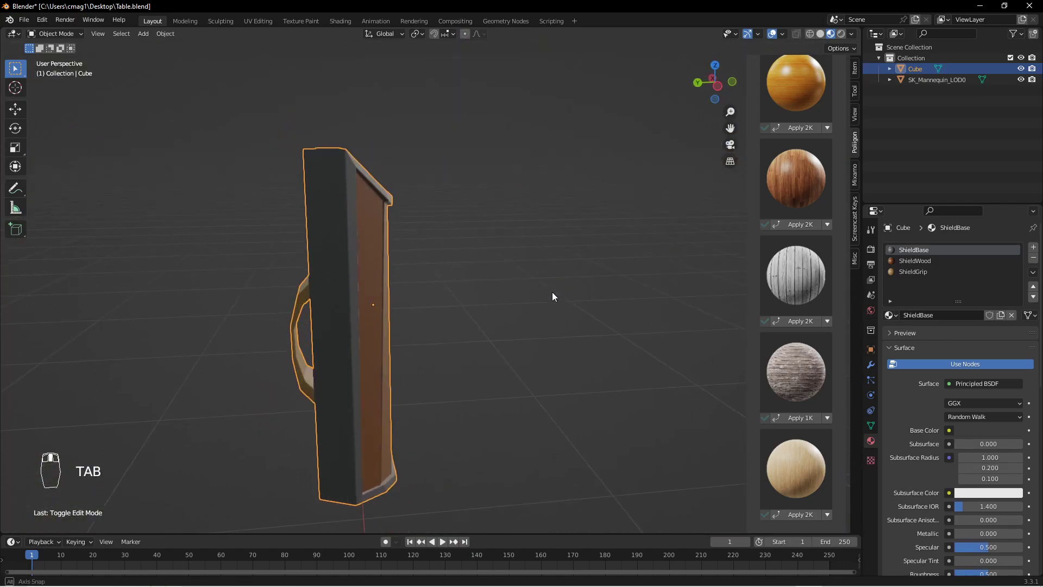
Select both narrow end faces and move them along global Y with an adjusted proportional size to reshape the shield's curve.
key(Tab)
middle_drag(408, 309, 628, 296)
shift+click(476, 295)
middle_drag(560, 256, 572, 291)
key(g)
key(y)
scroll(589, 294, down, 6)
click(589, 294)
key(Tab)
middle_drag(589, 293, 356, 260)
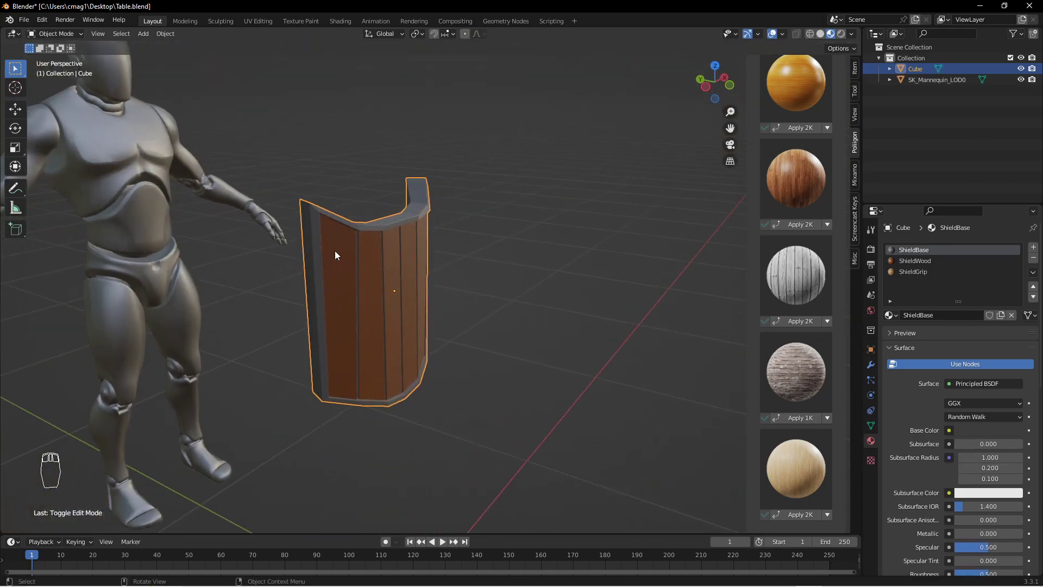
Save the scene as a separate file named Shield.blend on the Desktop.
click(24, 20)
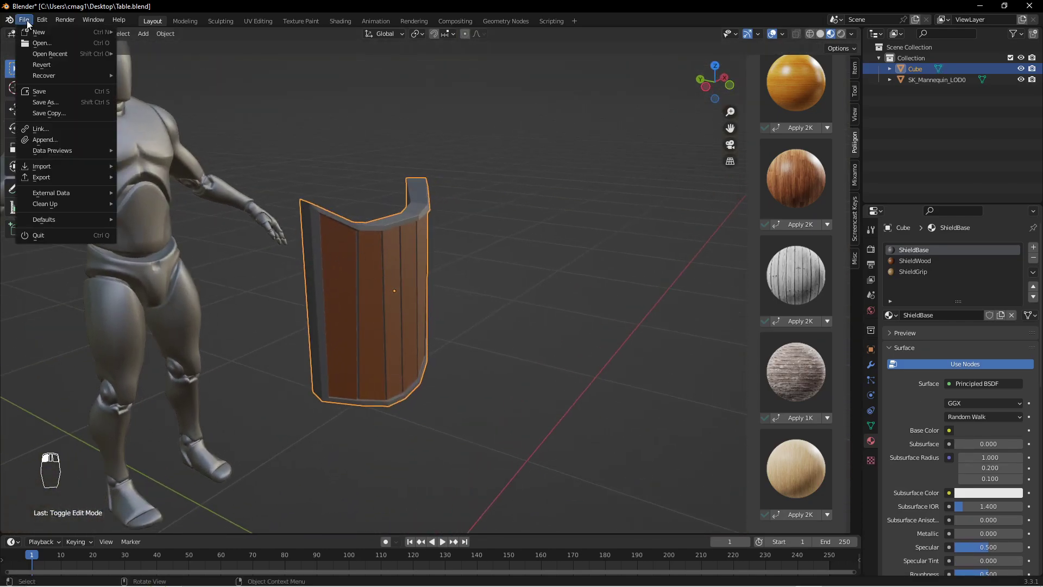
click(64, 106)
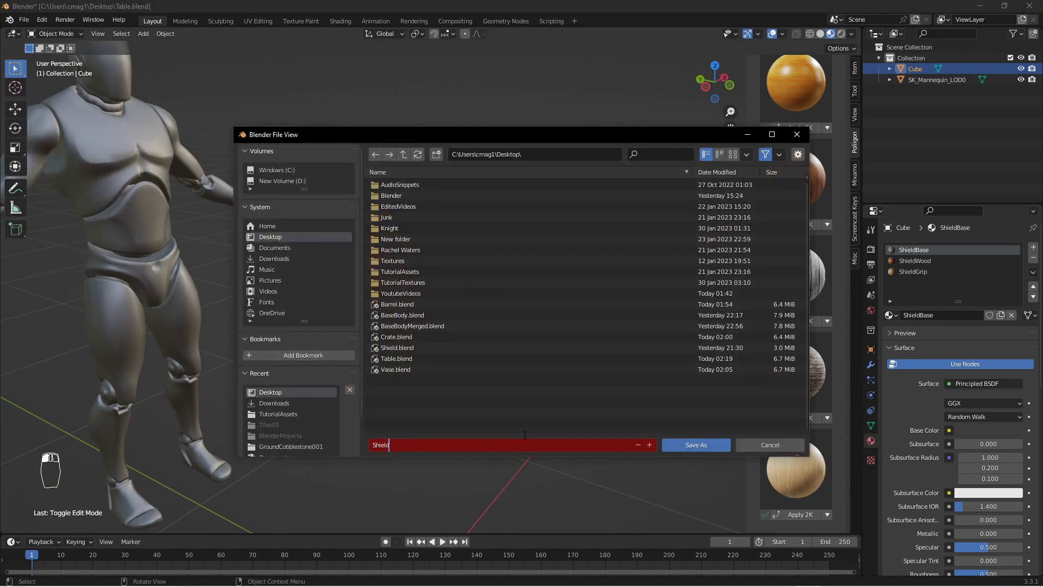
key(Return)
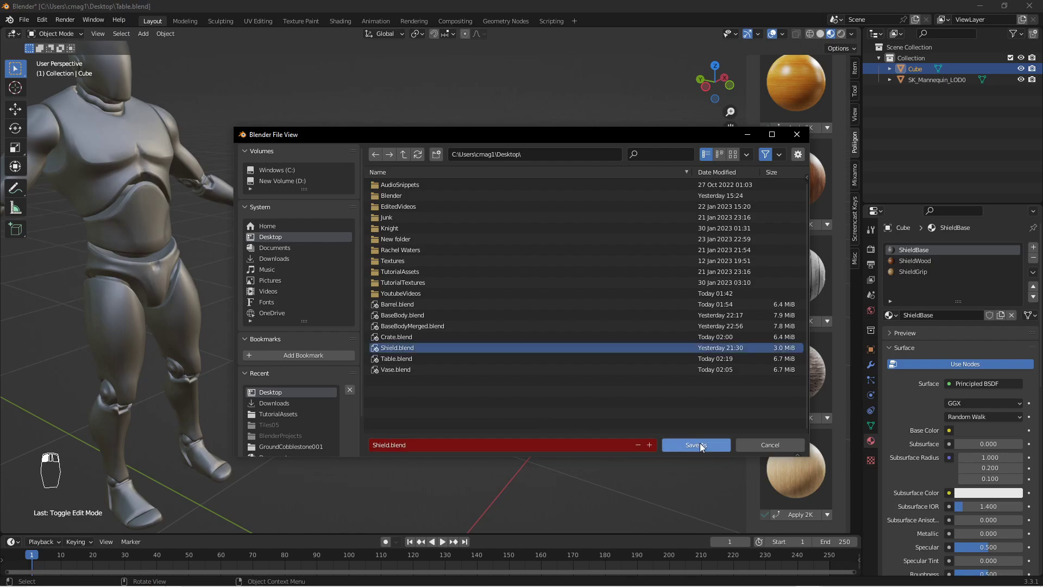
click(698, 444)
Export the selected shield to the Desktop as Shield.fbx, limited to selected objects.
click(24, 21)
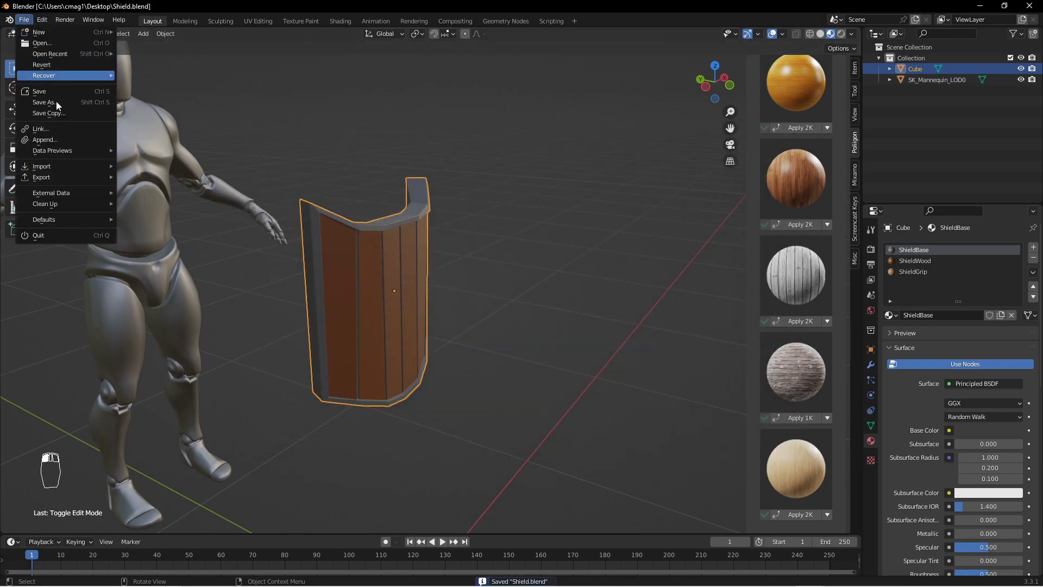
mouse_move(60, 177)
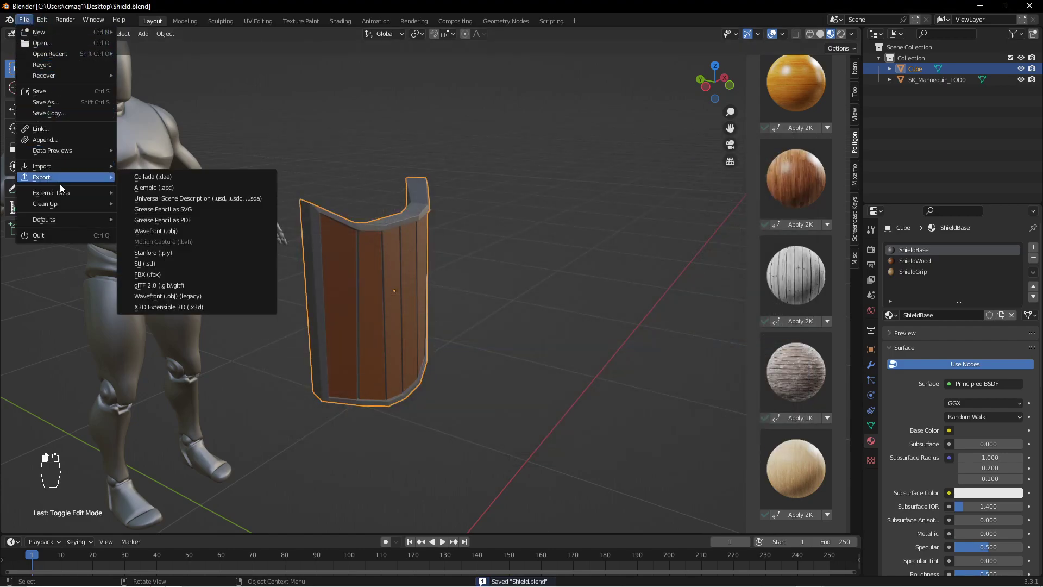
click(163, 275)
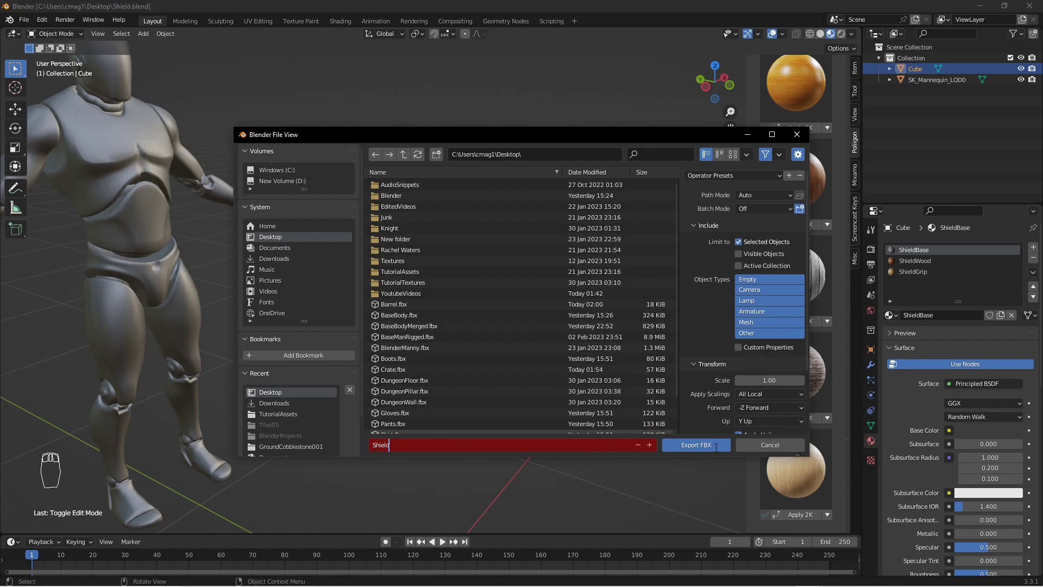
key(Return)
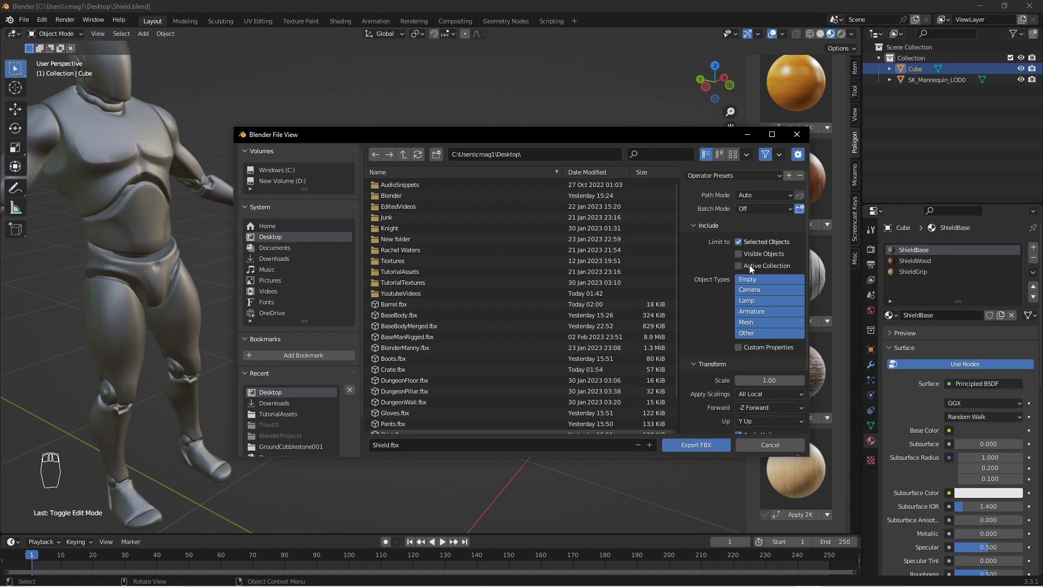
scroll(741, 351, down, 4)
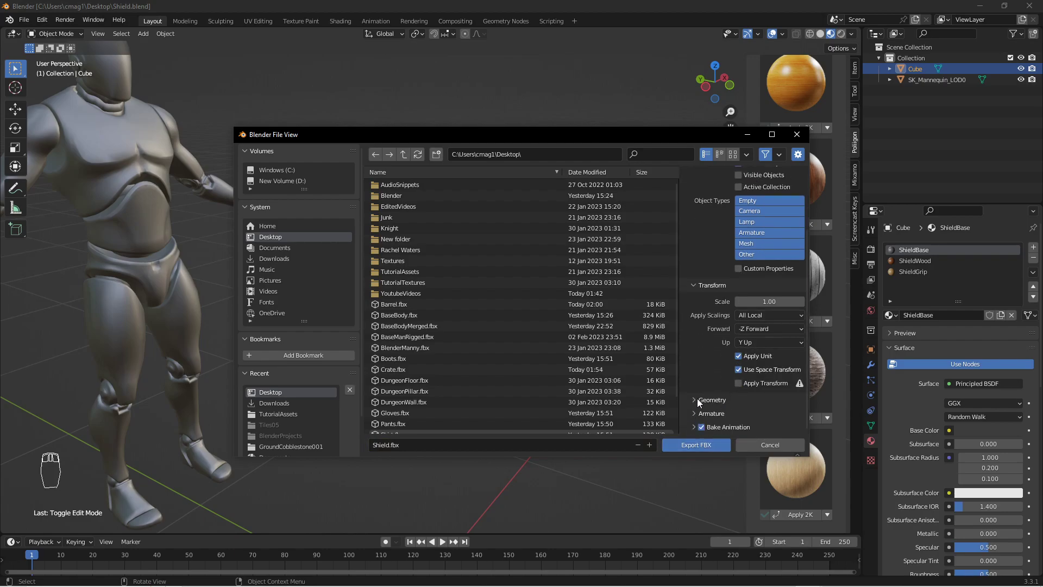
click(706, 445)
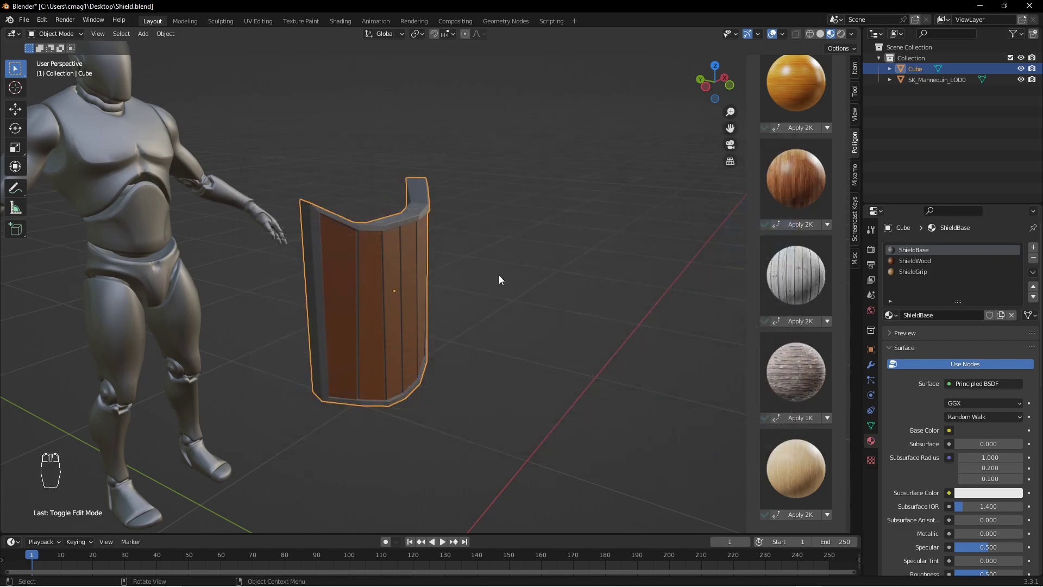
Set the shield object's location to 0 m on X, Y and Z.
scroll(425, 292, down, 4)
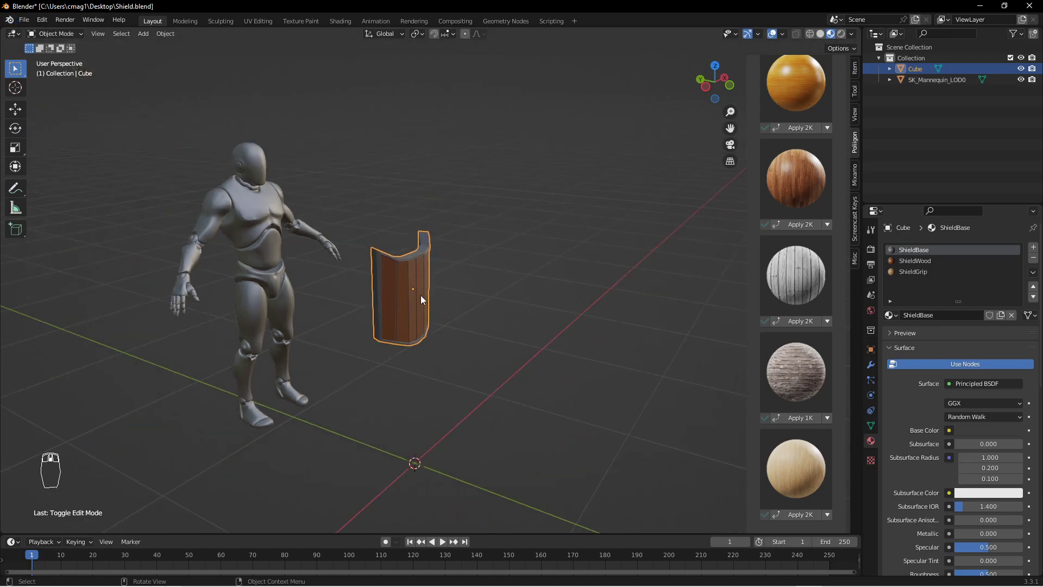
click(871, 352)
click(985, 304)
text(0)
key(Return)
Move the shield -0.12657 m along global Y so the world origin lies at the rear handle's grip.
middle_drag(731, 356, 429, 478)
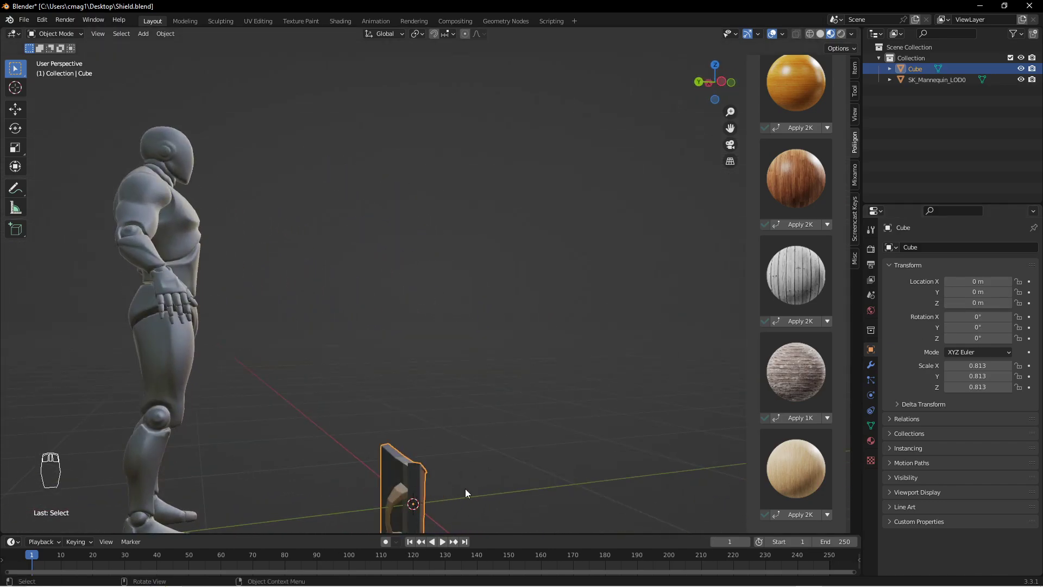
shift+middle_drag(530, 448, 490, 301)
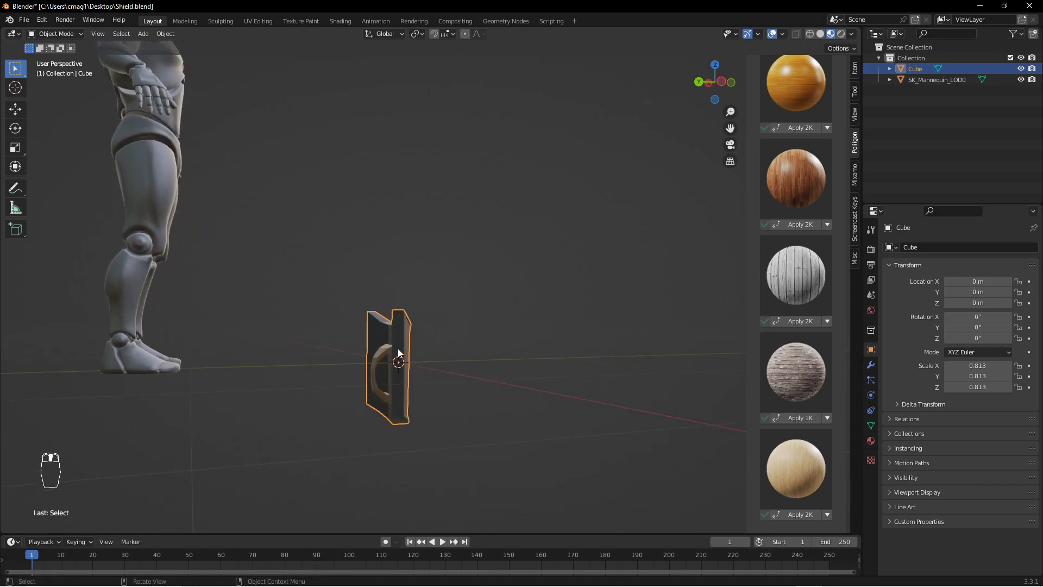
scroll(478, 359, up, 4)
key(g)
key(y)
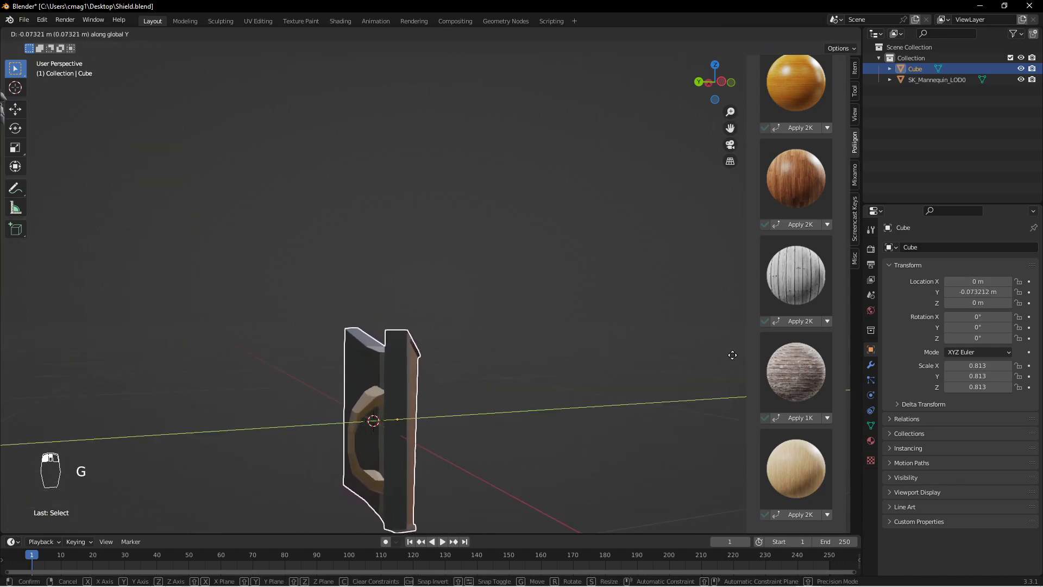
click(37, 356)
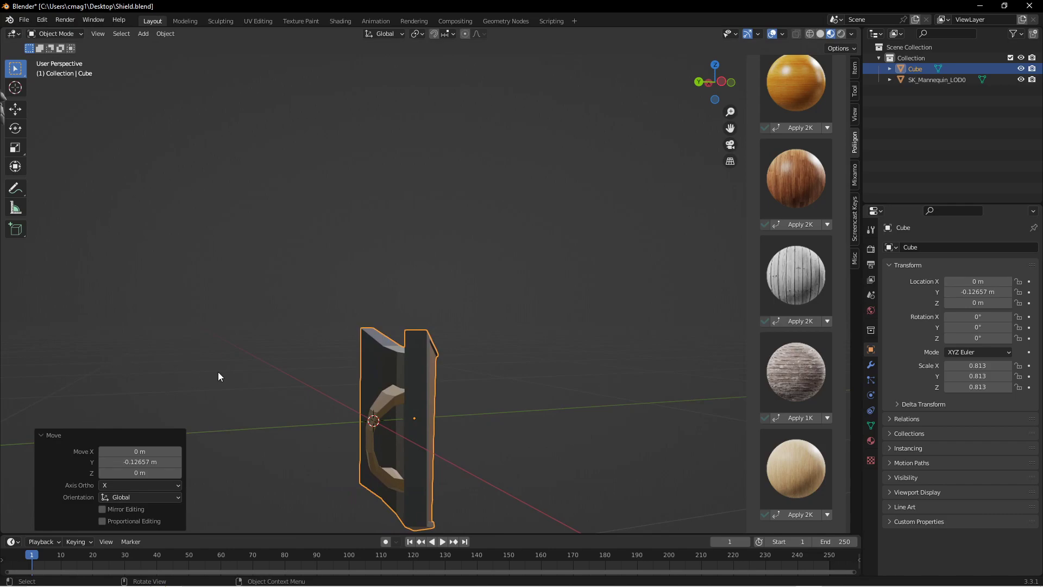
middle_drag(248, 390, 536, 333)
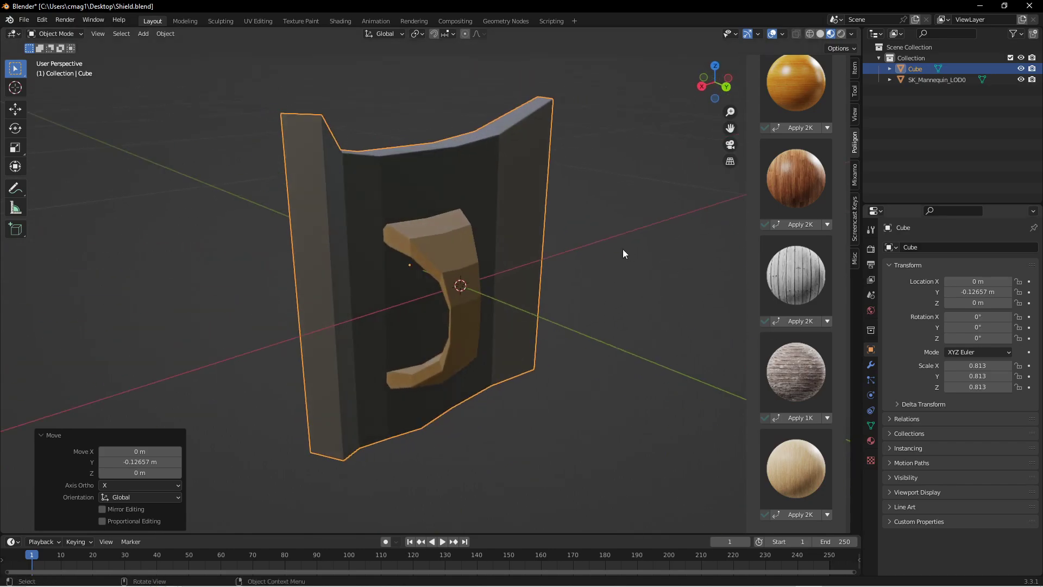
Export the repositioned shield as FBX, overwriting Shield.fbx on the Desktop.
click(24, 19)
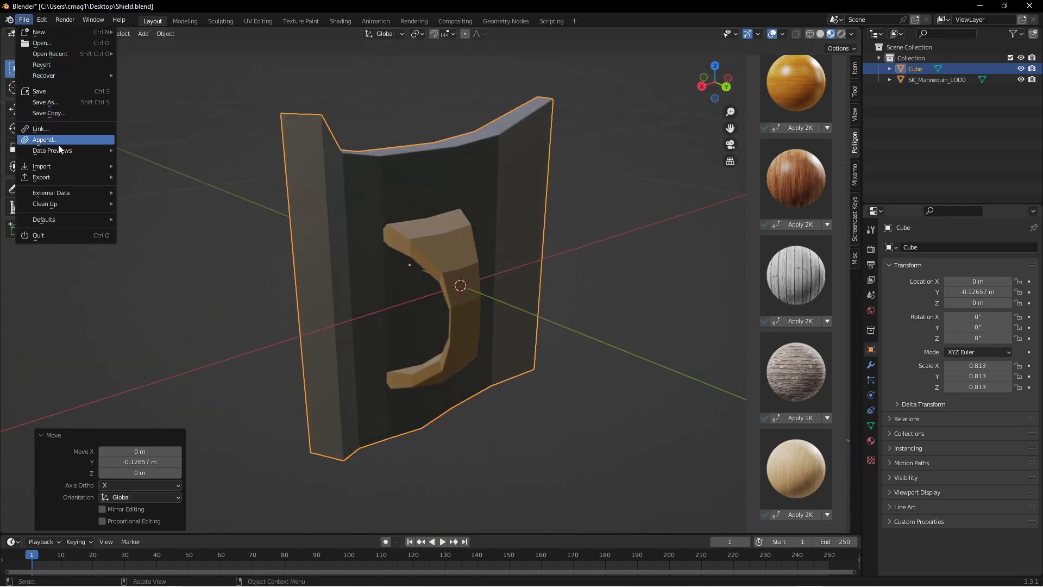
mouse_move(60, 178)
click(181, 274)
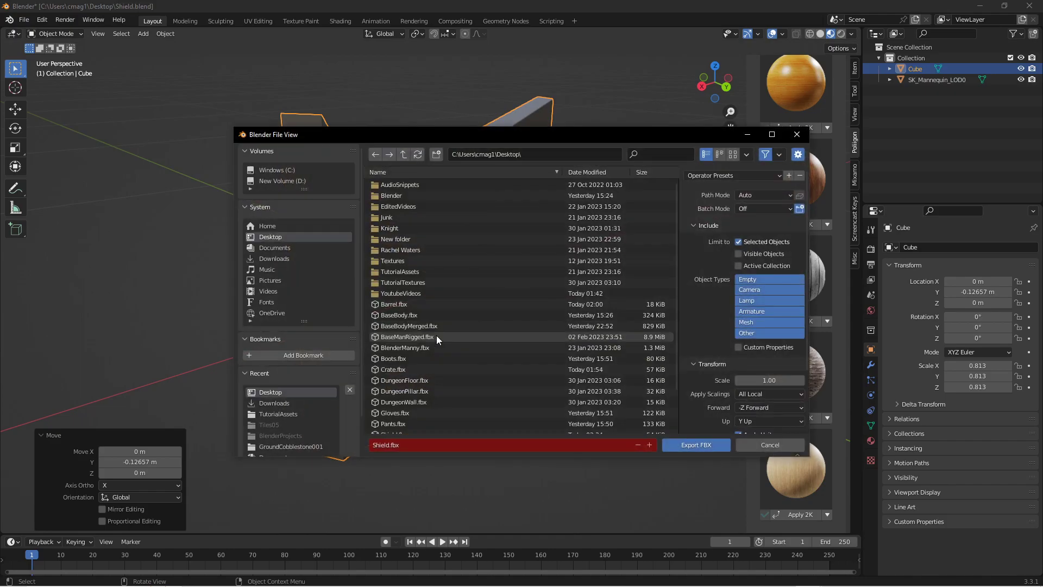
click(694, 442)
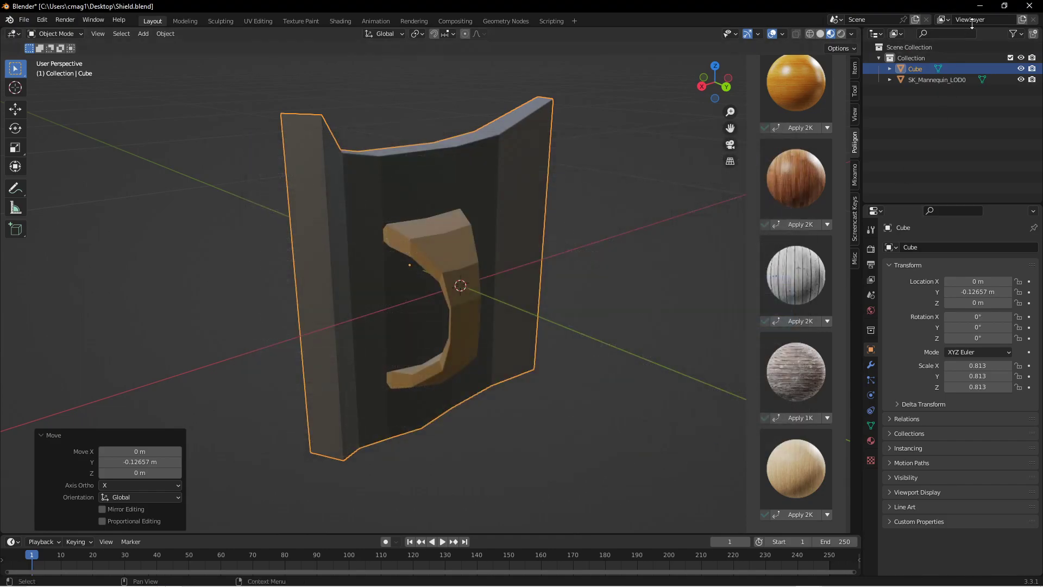
Switch to Unreal Editor and create a folder named CharacterWeapons inside Content/Main.
click(981, 7)
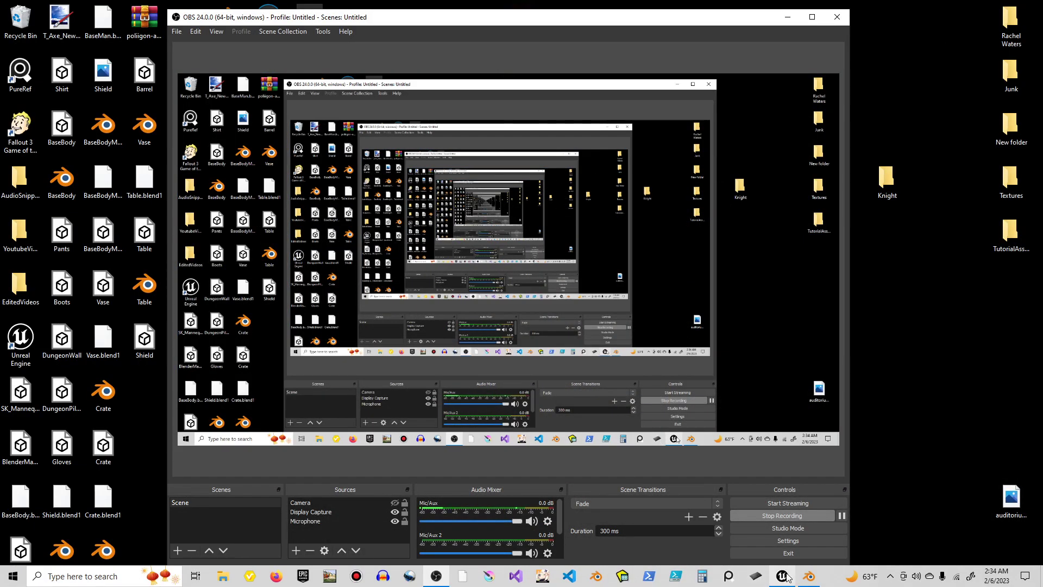
mouse_move(785, 581)
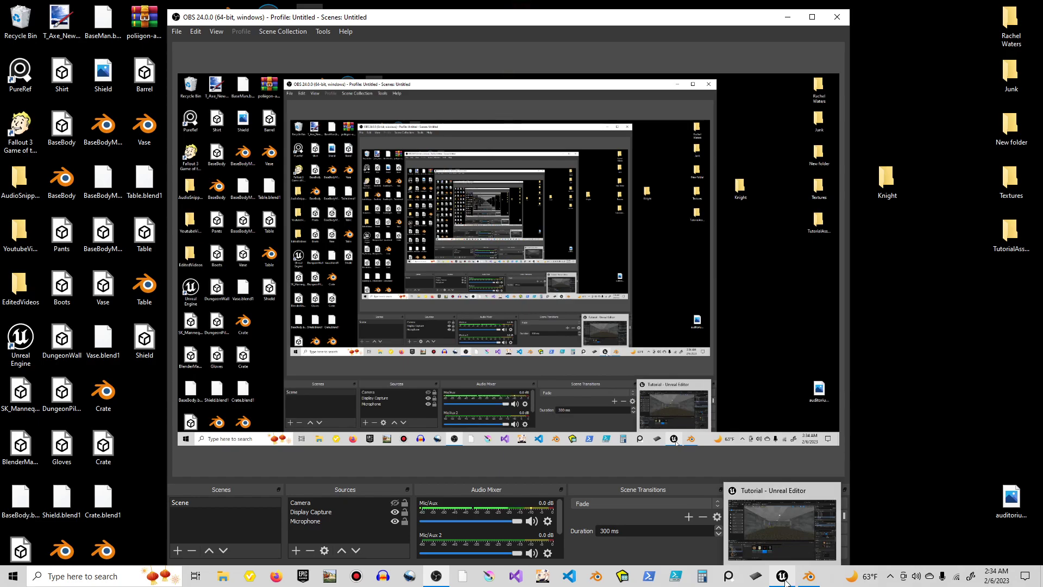
click(783, 577)
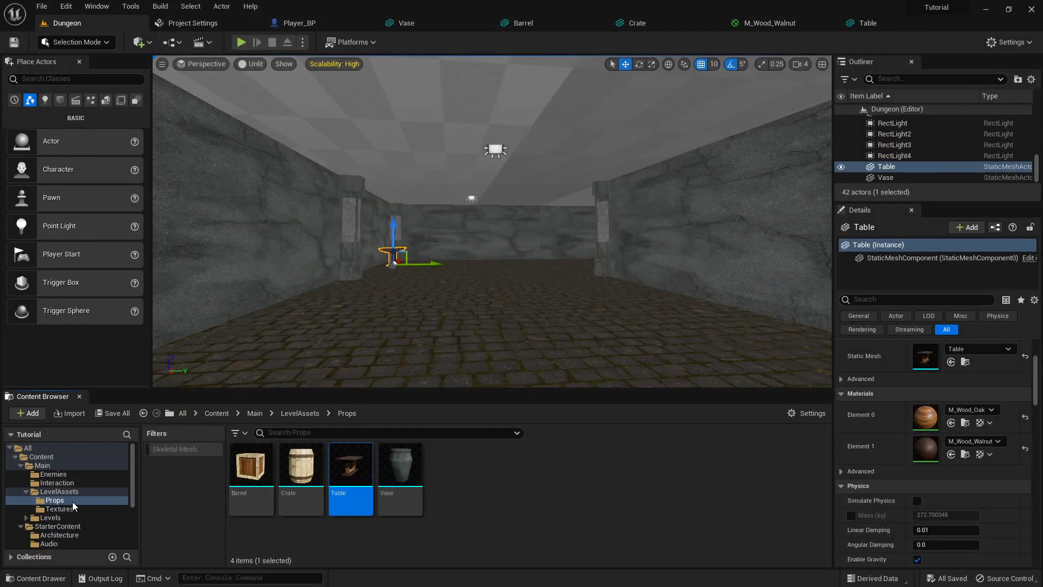
click(42, 465)
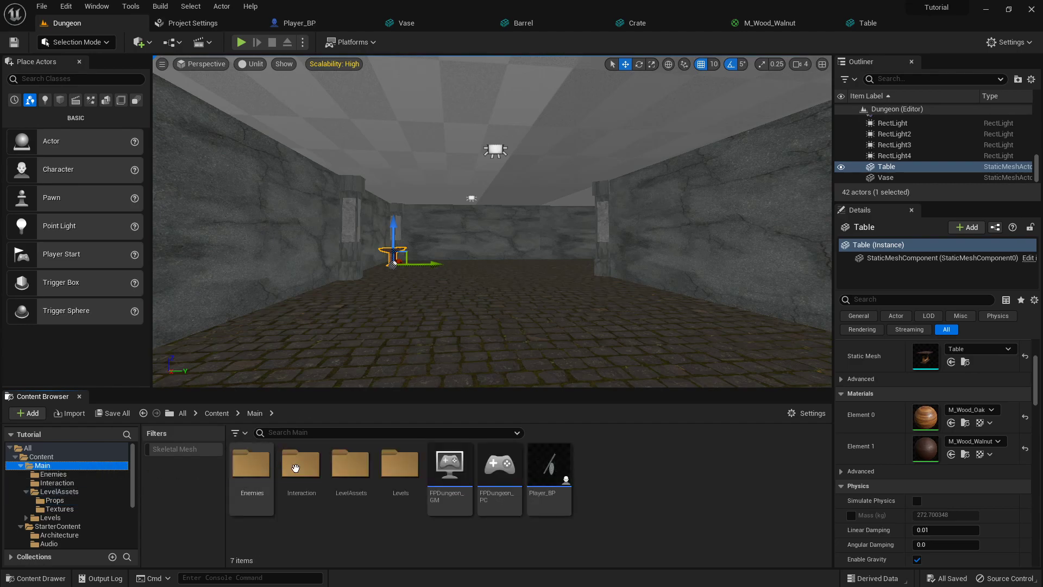
right_click(604, 483)
click(668, 145)
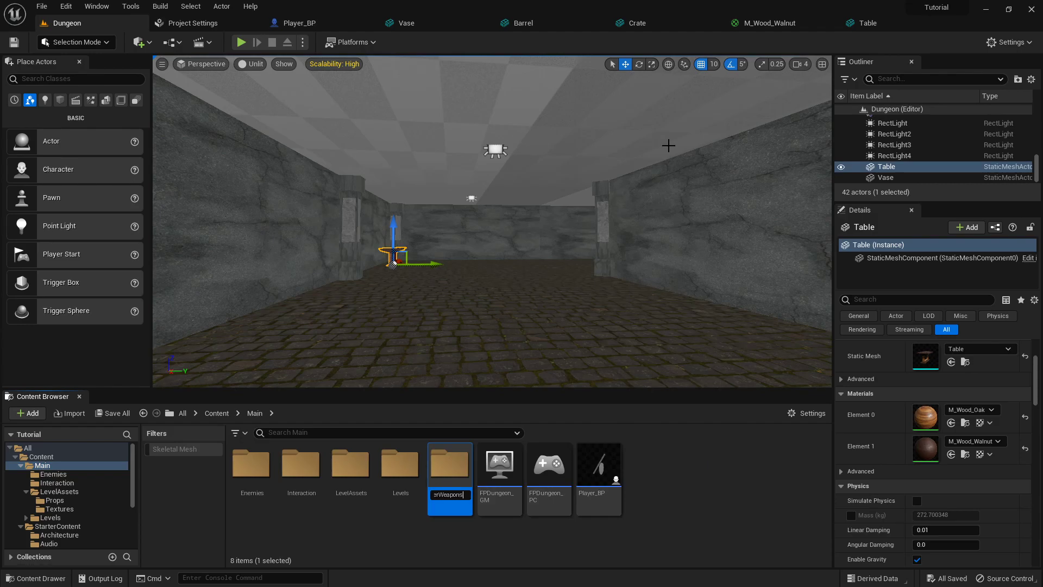
text(CharacterWeapons)
key(Return)
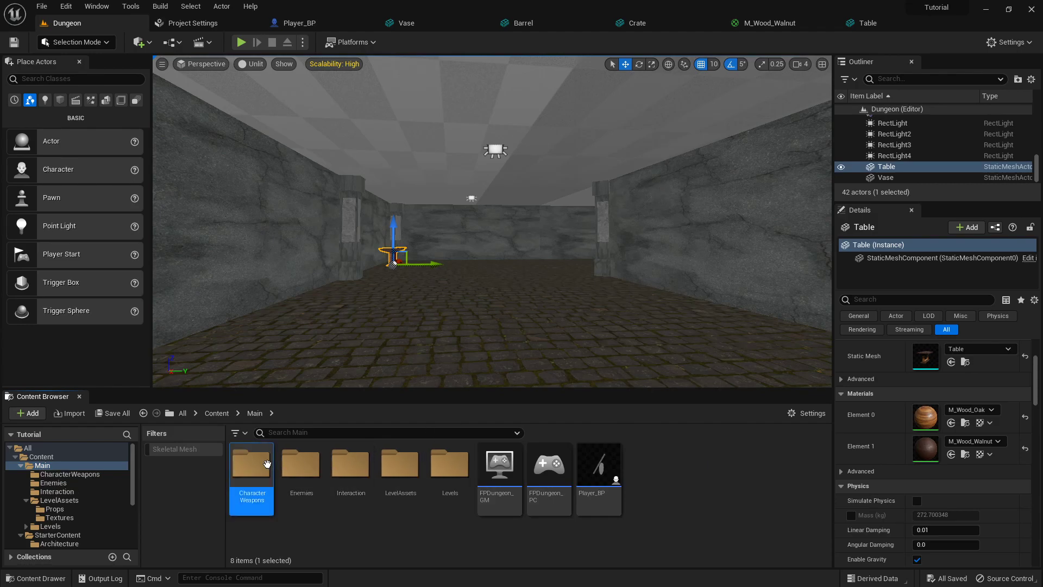
Open the CharacterWeapons folder and choose the Desktop's Shield FBX mesh for import into it.
double_click(247, 479)
click(72, 414)
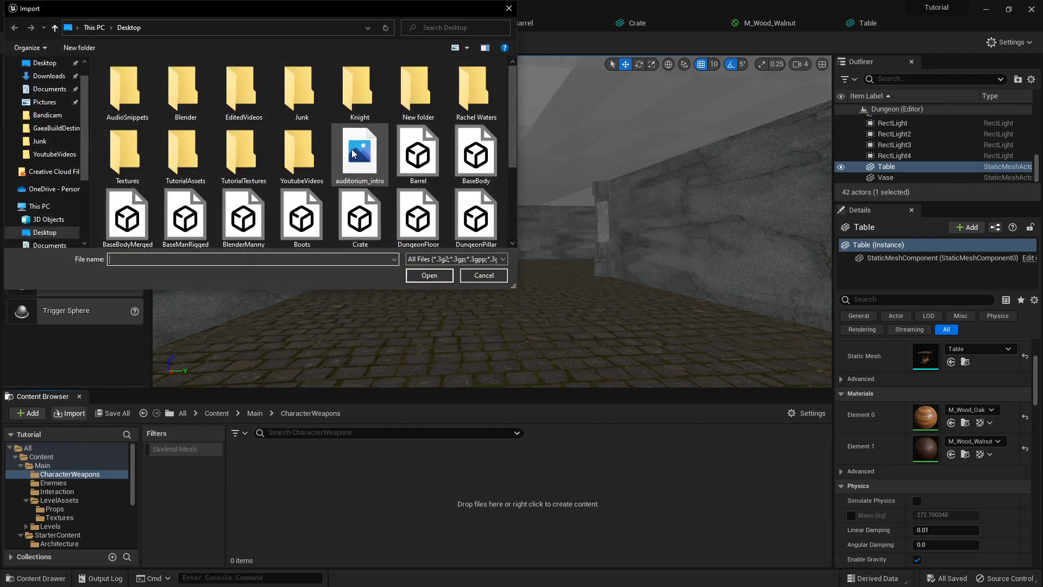
scroll(435, 169, down, 3)
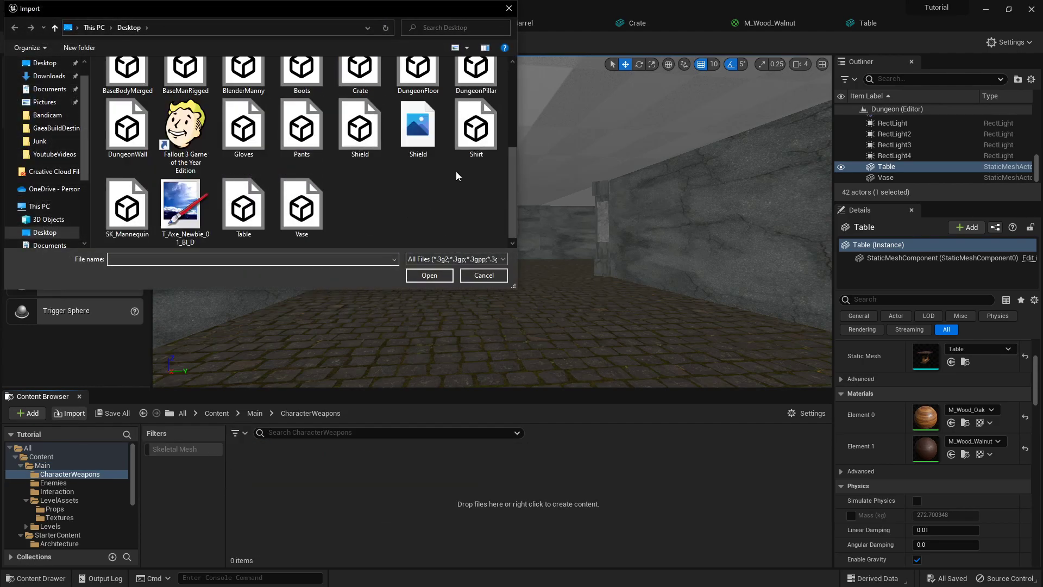
click(360, 130)
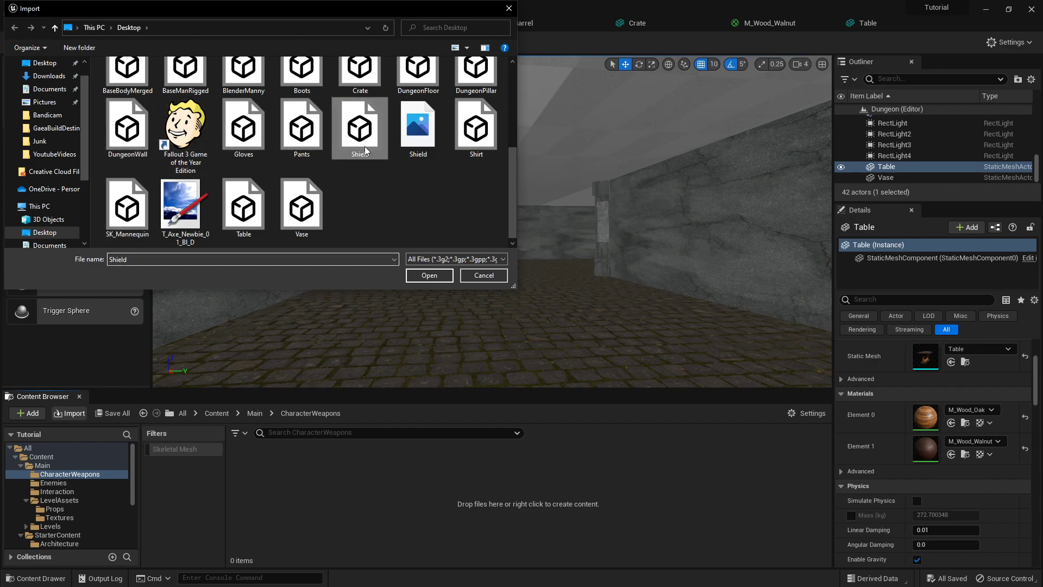
click(434, 279)
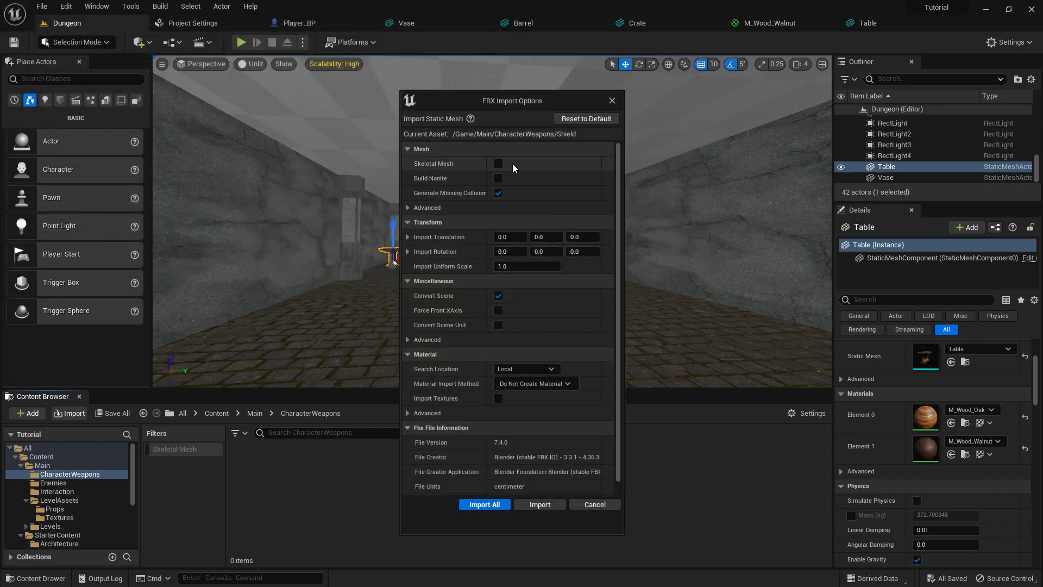
Try Create New Materials as the material import method, and return it to Do Not Create Material.
scroll(504, 348, down, 1)
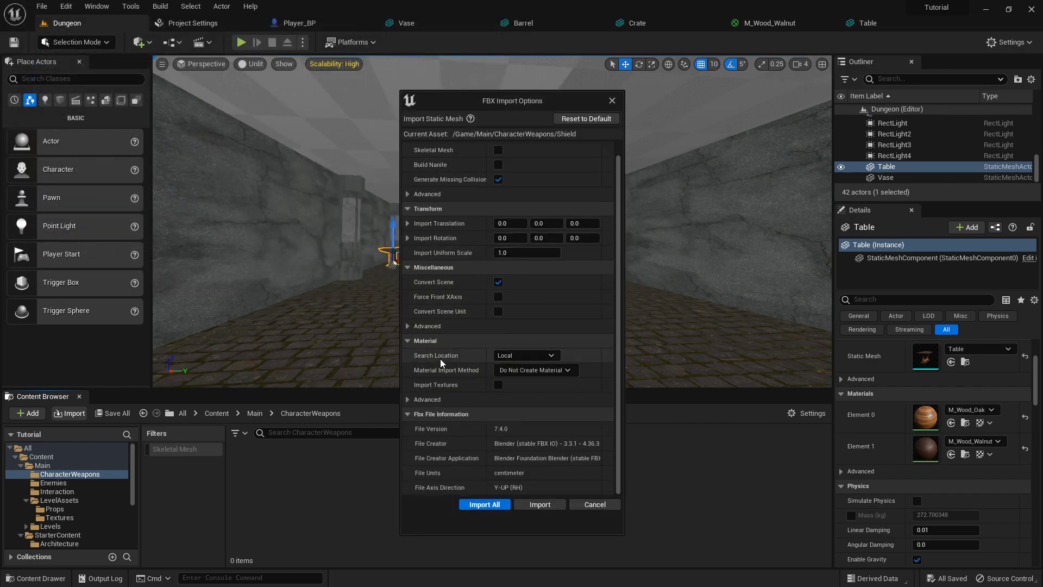
click(544, 374)
click(508, 389)
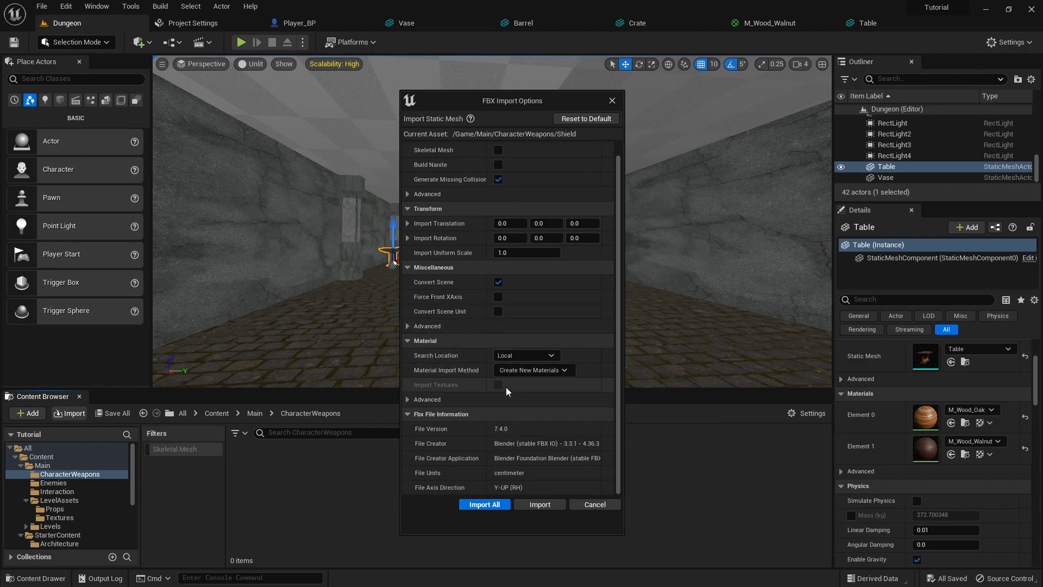
click(520, 373)
click(510, 404)
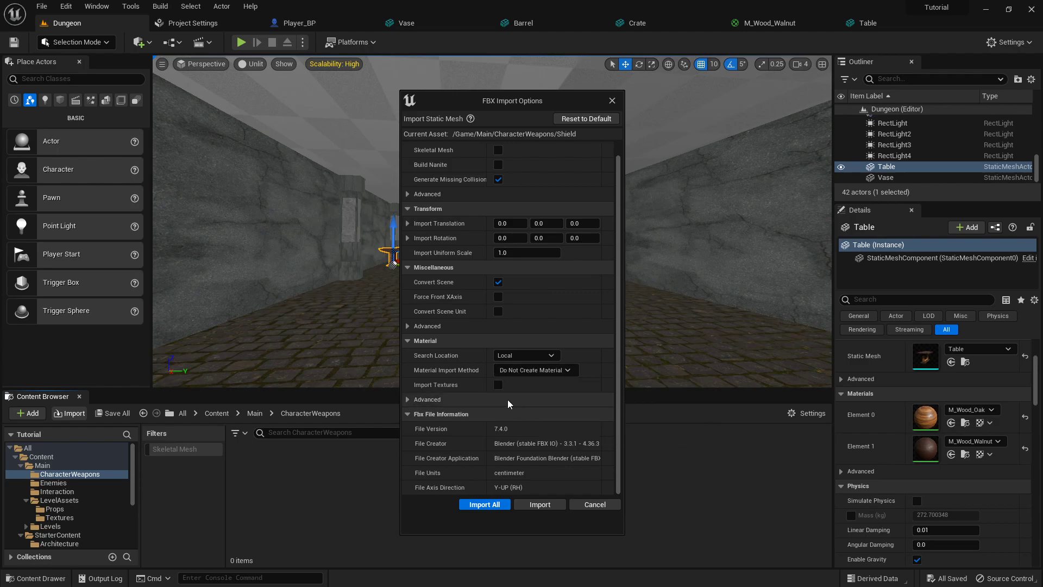
Import the Shield mesh into CharacterWeapons with Create New Materials as the material import method.
click(527, 371)
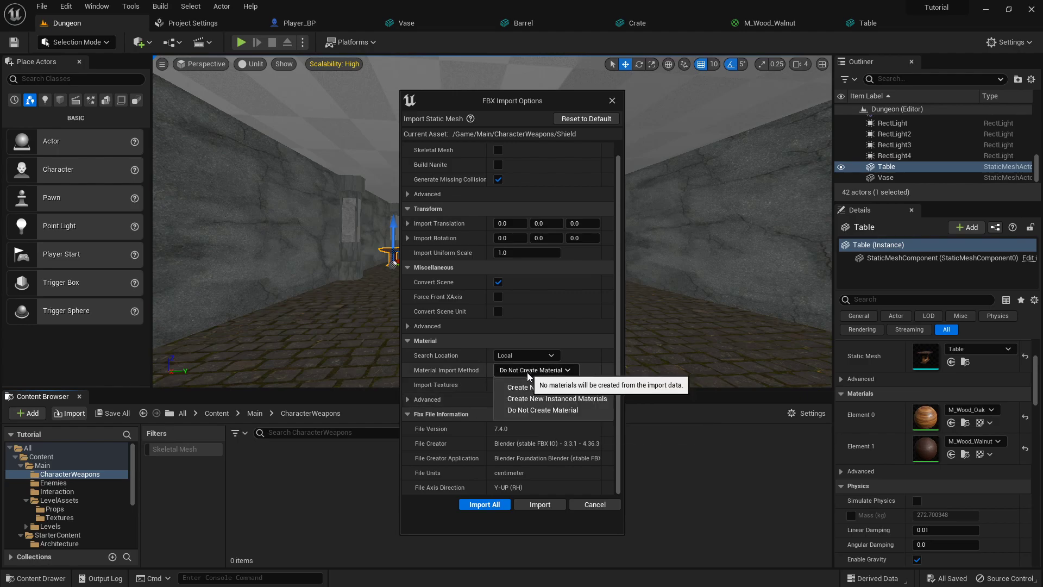
click(524, 386)
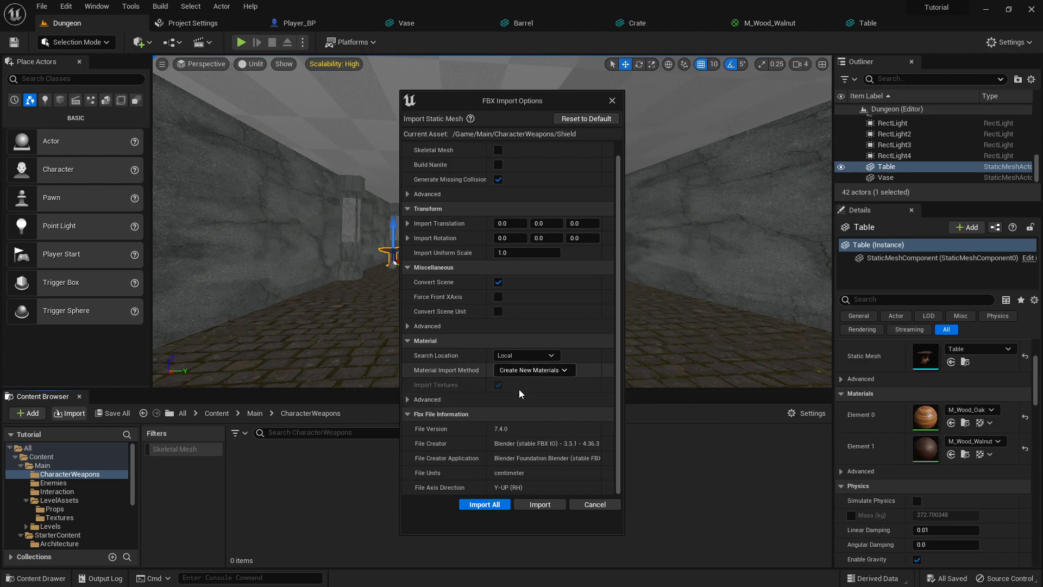
click(540, 504)
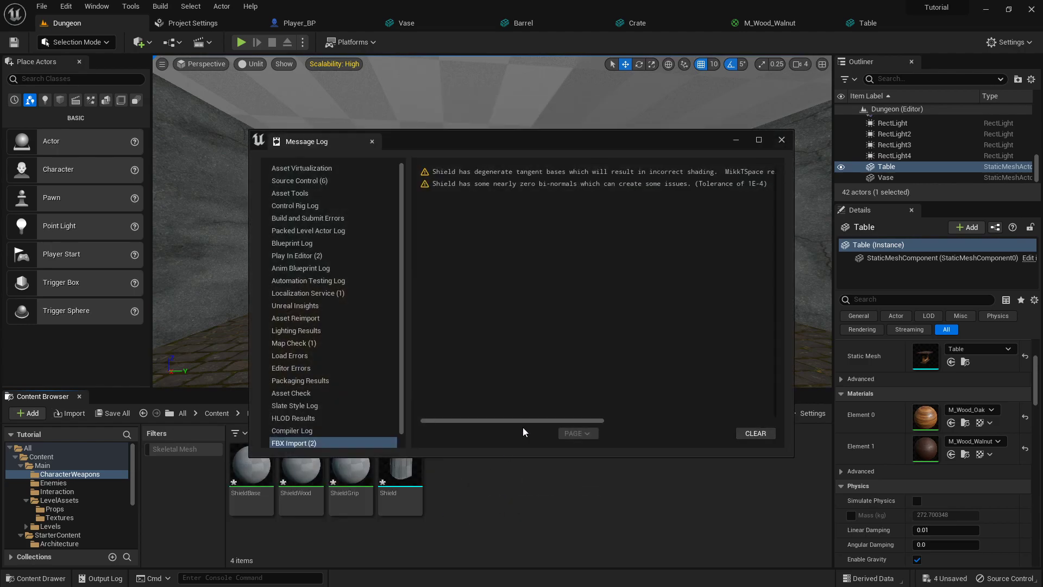
click(783, 140)
Open the imported Shield mesh in its asset editor and inspect its shape and materials up close.
click(409, 466)
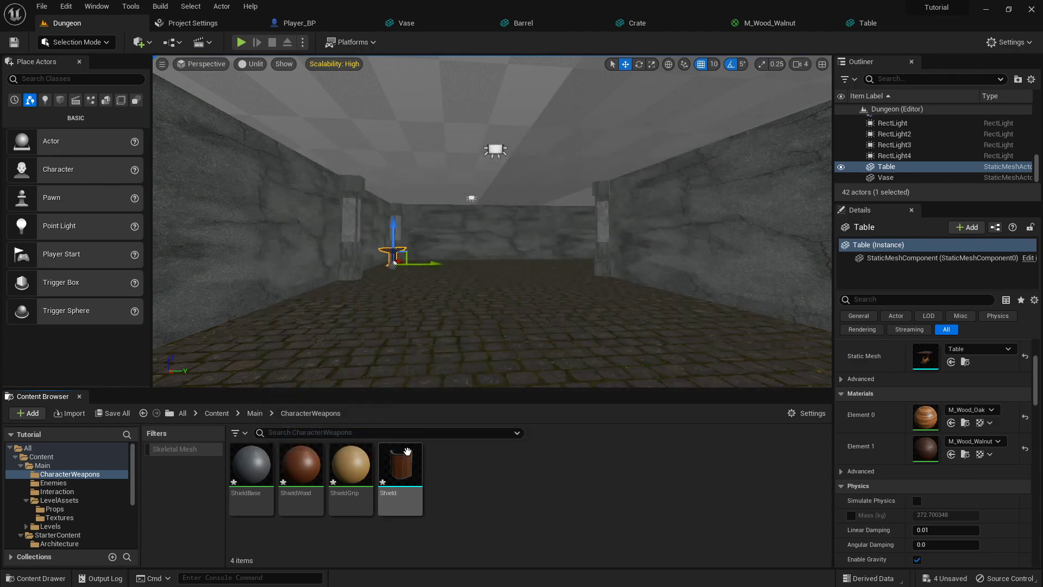
double_click(411, 466)
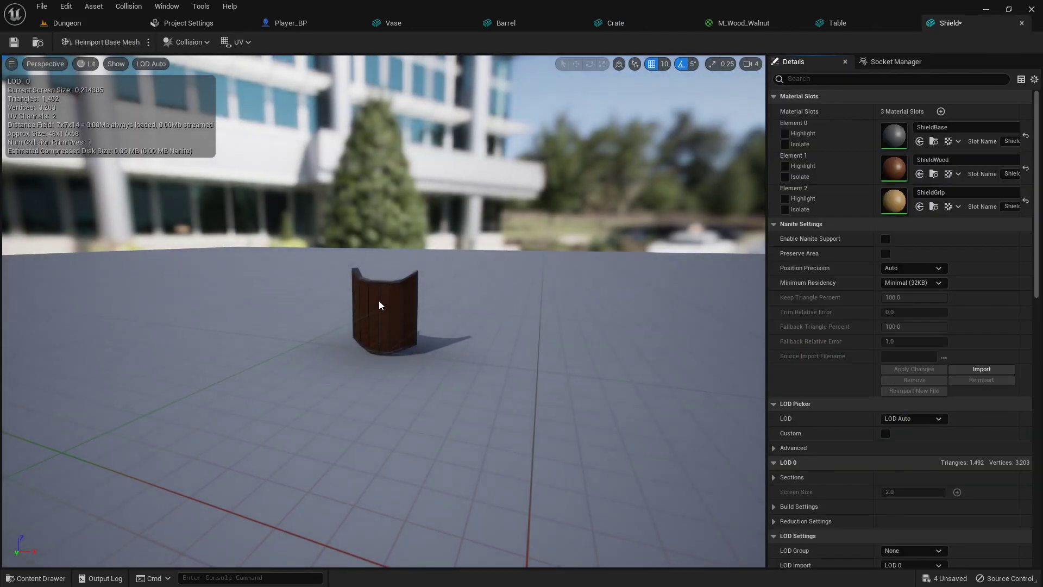
scroll(383, 303, up, 3)
mouse_move(409, 309)
mouse_down()
mouse_move(462, 288)
mouse_move(409, 309)
mouse_up()
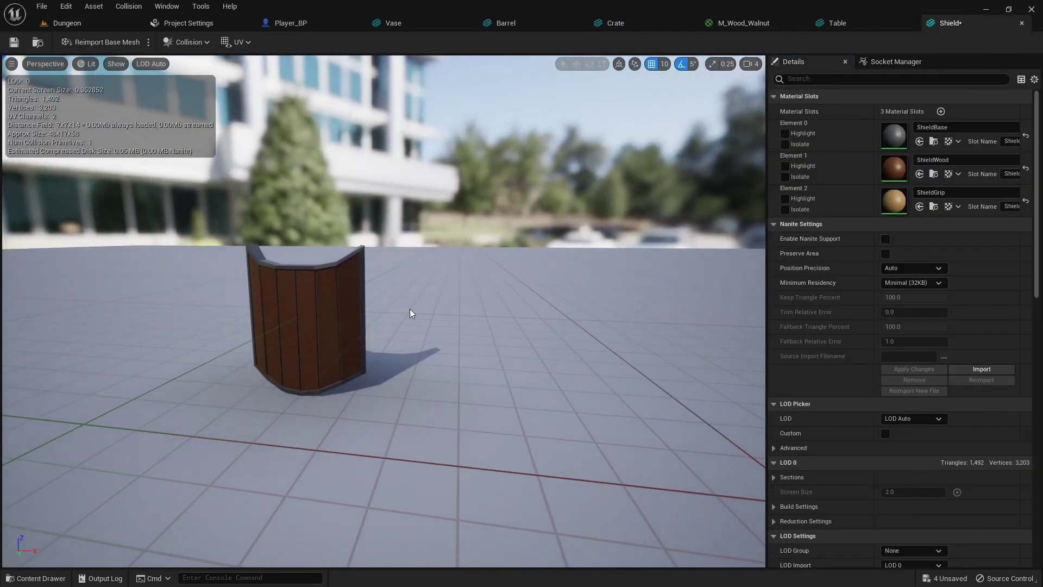
right_drag(455, 293, 473, 277)
Place a trial copy of the Shield mesh in the Dungeon level for inspection, and delete it.
click(92, 18)
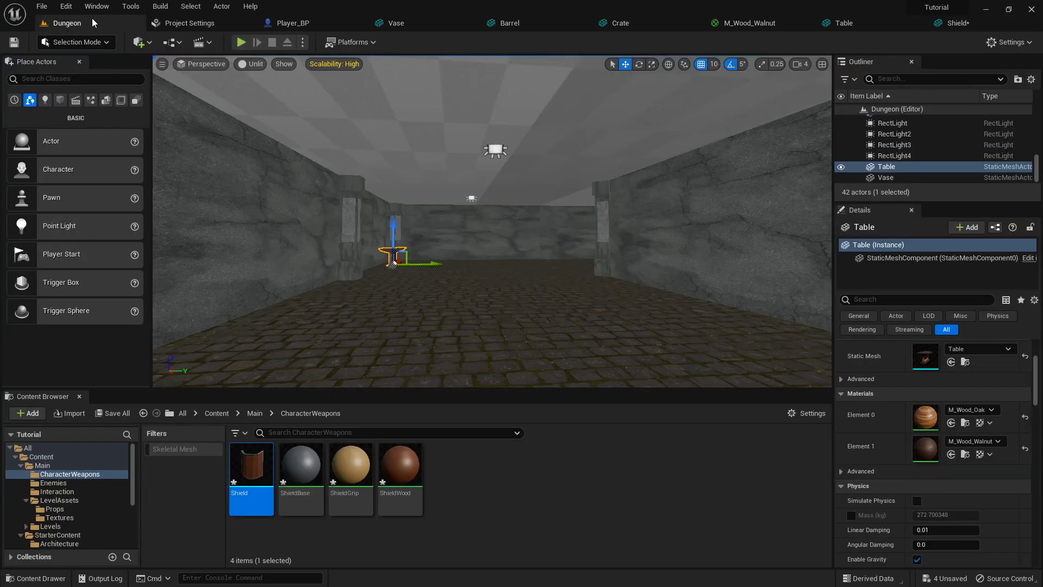
drag(251, 465, 458, 328)
right_drag(458, 328, 458, 348)
key(f)
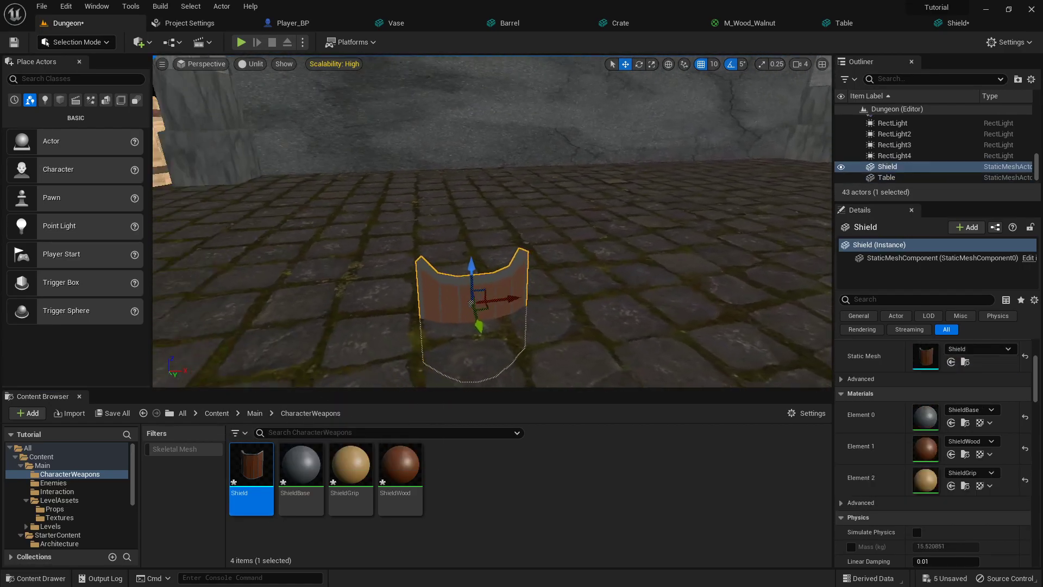
drag(523, 264, 549, 156)
key(w)
right_drag(549, 156, 978, 150)
key(a)
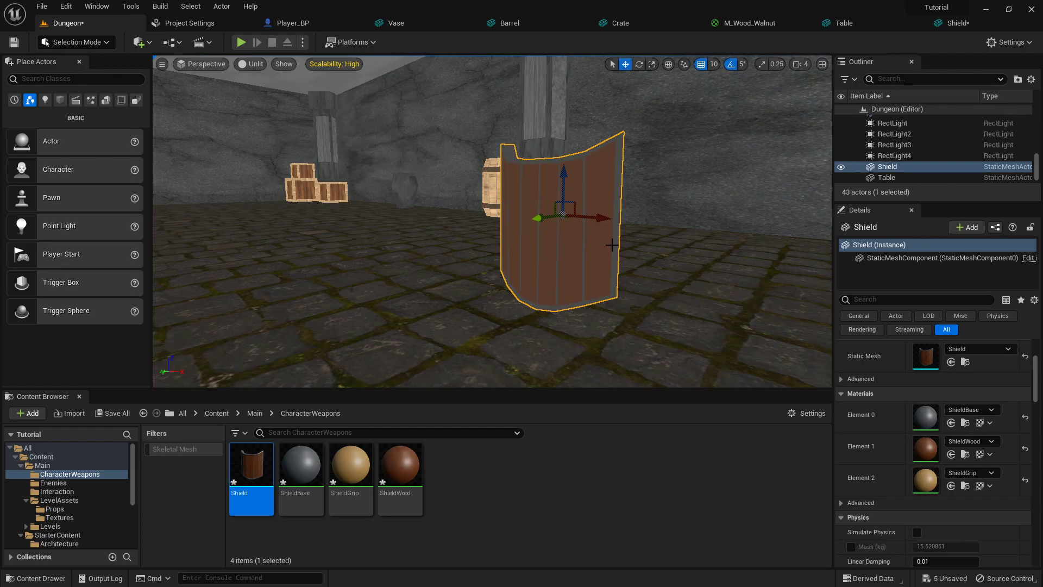
key(Delete)
In Player_BP, replace the ShieldStandin component's static mesh with the imported Shield mesh.
click(288, 23)
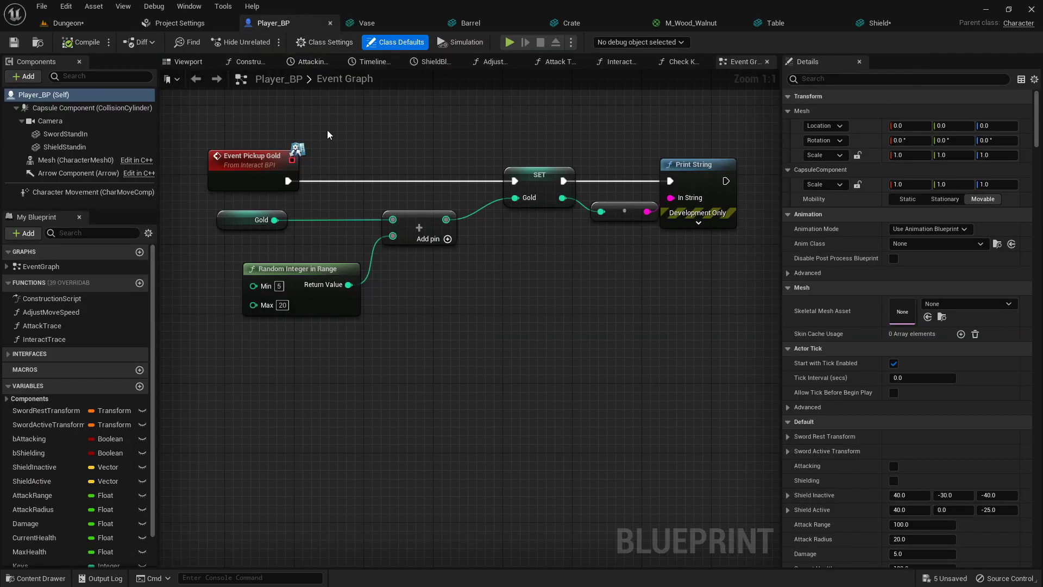
click(220, 63)
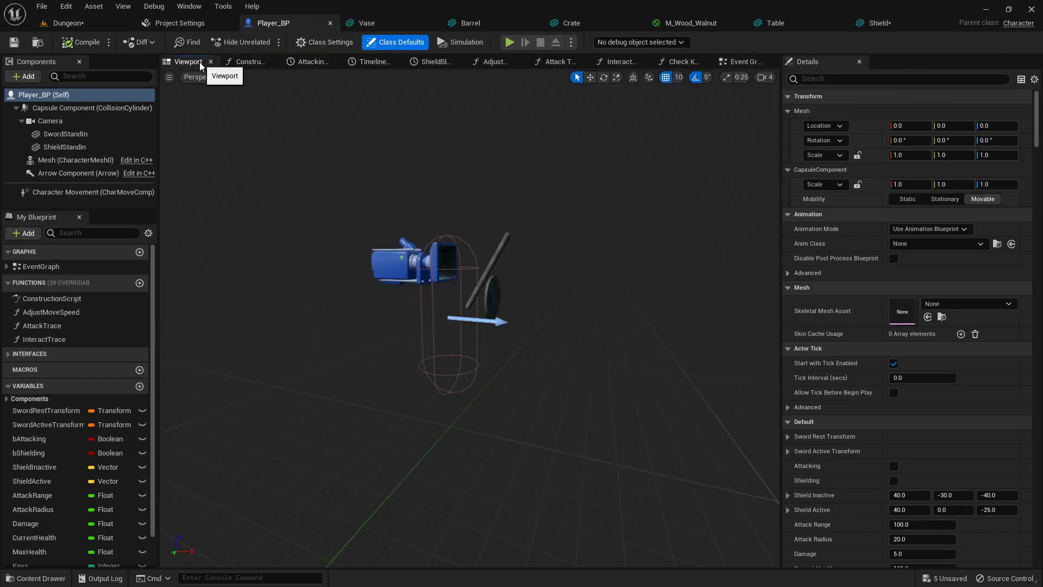
click(74, 148)
key(f)
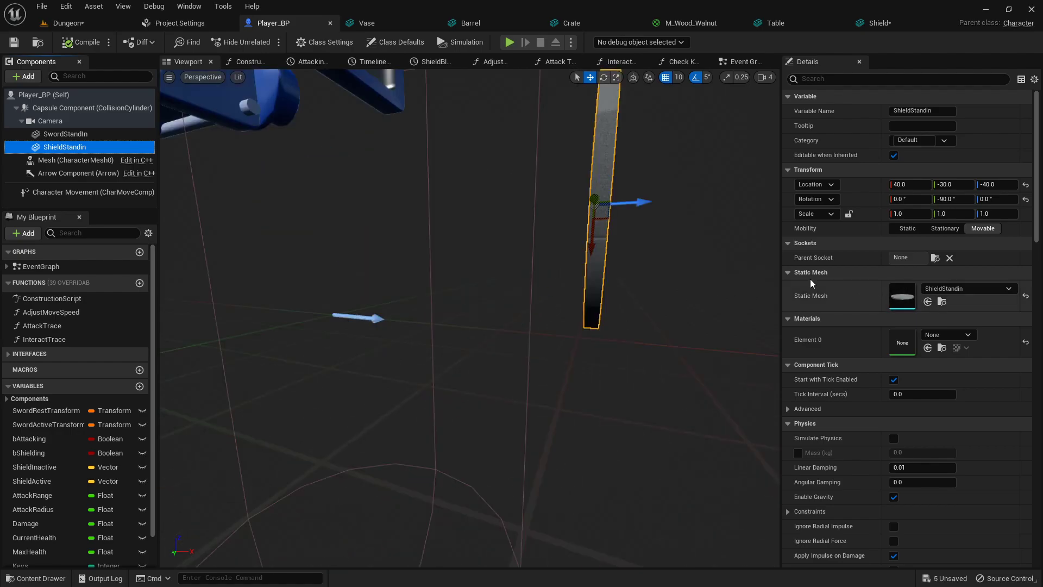
scroll(835, 282, down, 1)
scroll(698, 263, down, 2)
right_drag(697, 263, 552, 257)
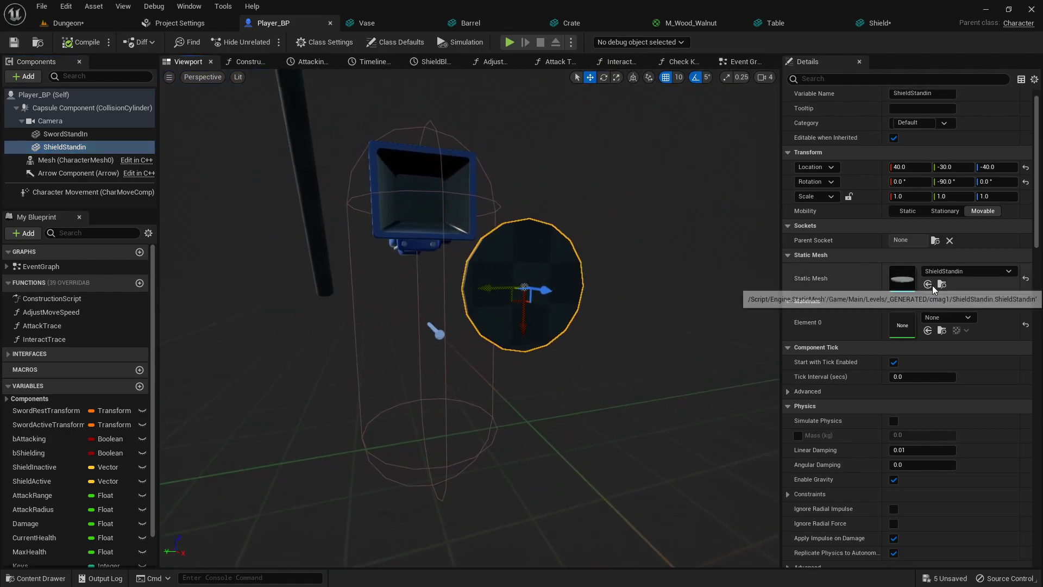
click(927, 285)
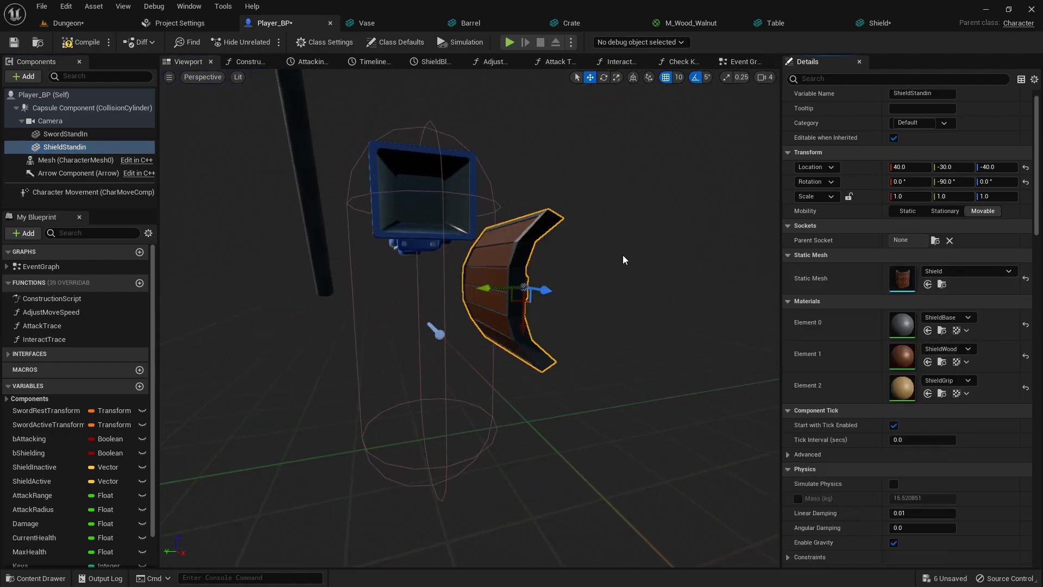
Set the ShieldStandin's Y rotation to 0° and turn the shield to about -90° around Z.
click(959, 182)
text(0)
key(Return)
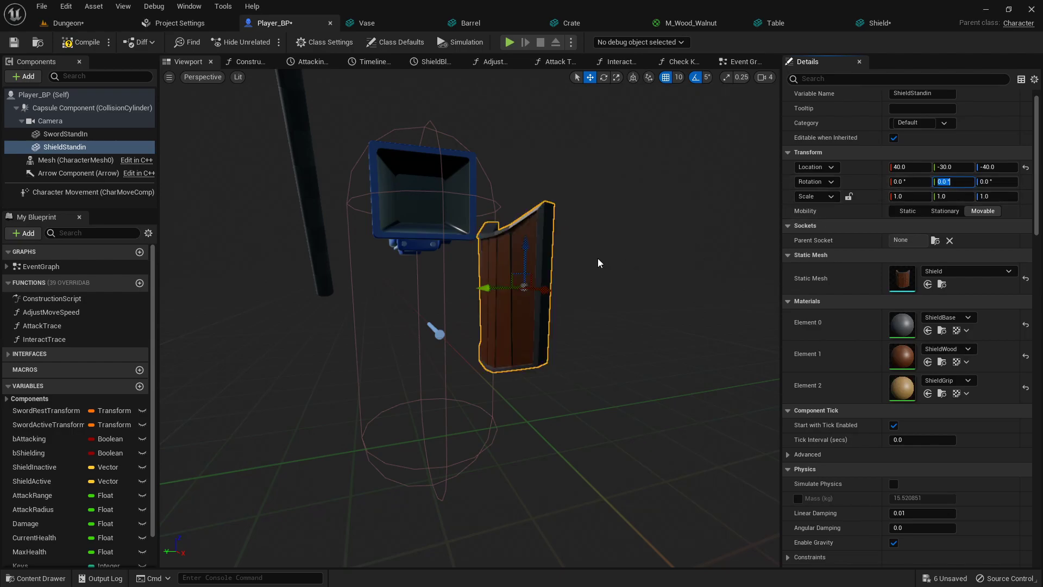
right_drag(630, 265, 564, 378)
key(w)
key(s)
key(e)
drag(553, 347, 499, 351)
key(d)
right_drag(560, 275, 405, 261)
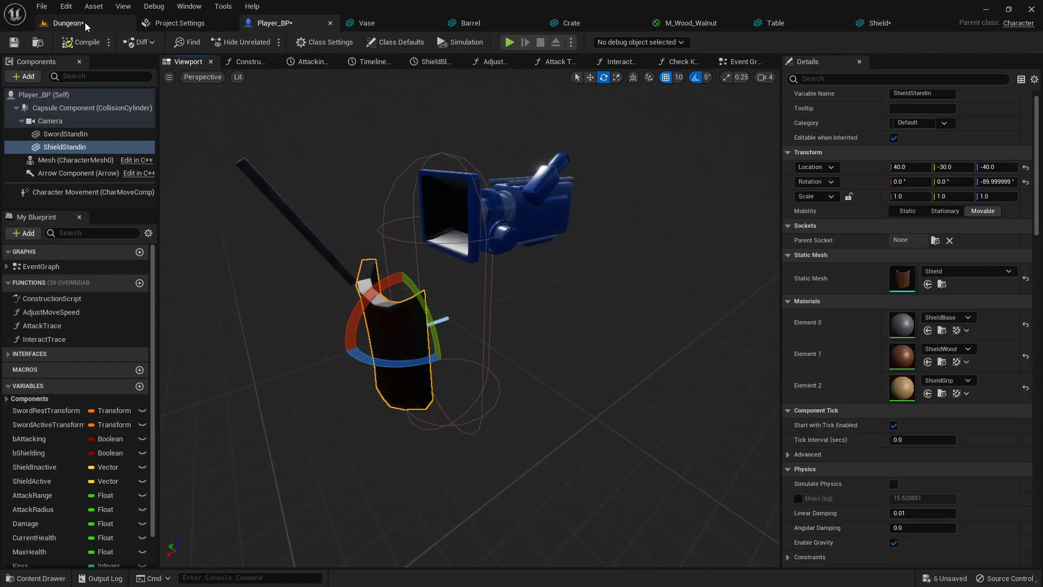
Play-test the Dungeon level while using the shield, and re-examine the shield component in Player_BP's 3D view.
click(84, 22)
click(240, 42)
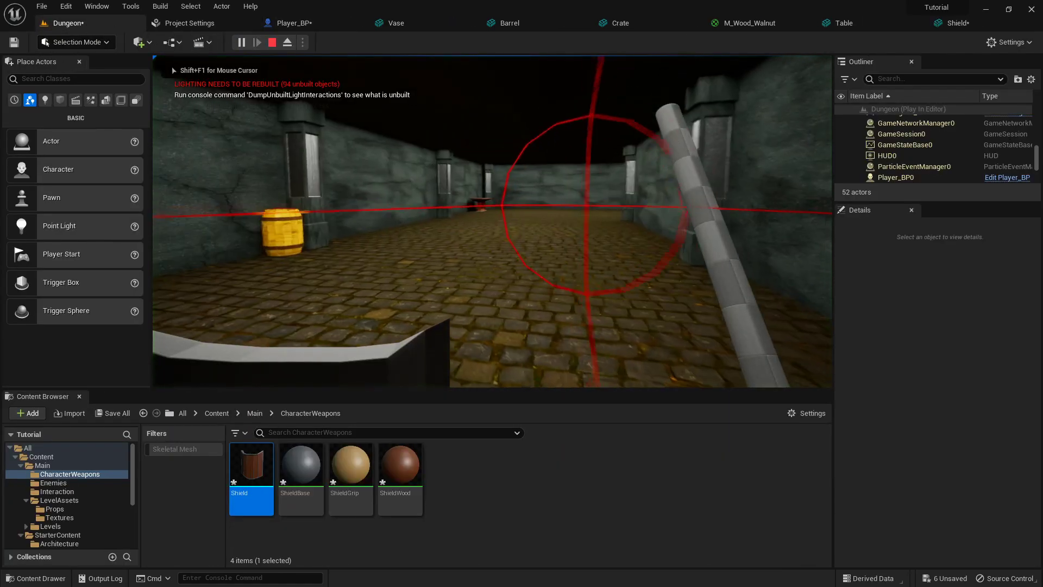
right_click(492, 222)
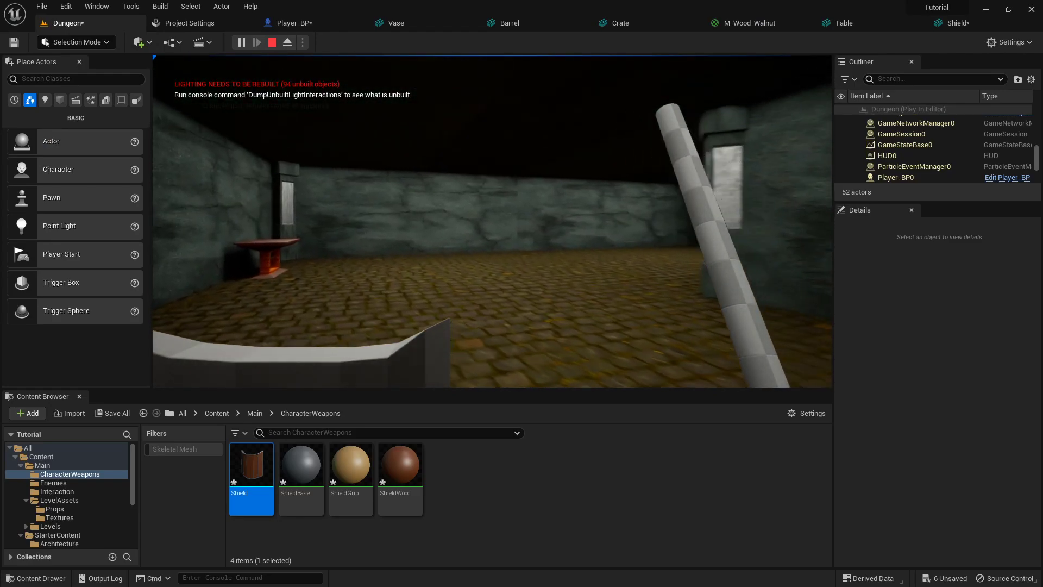
right_click(493, 222)
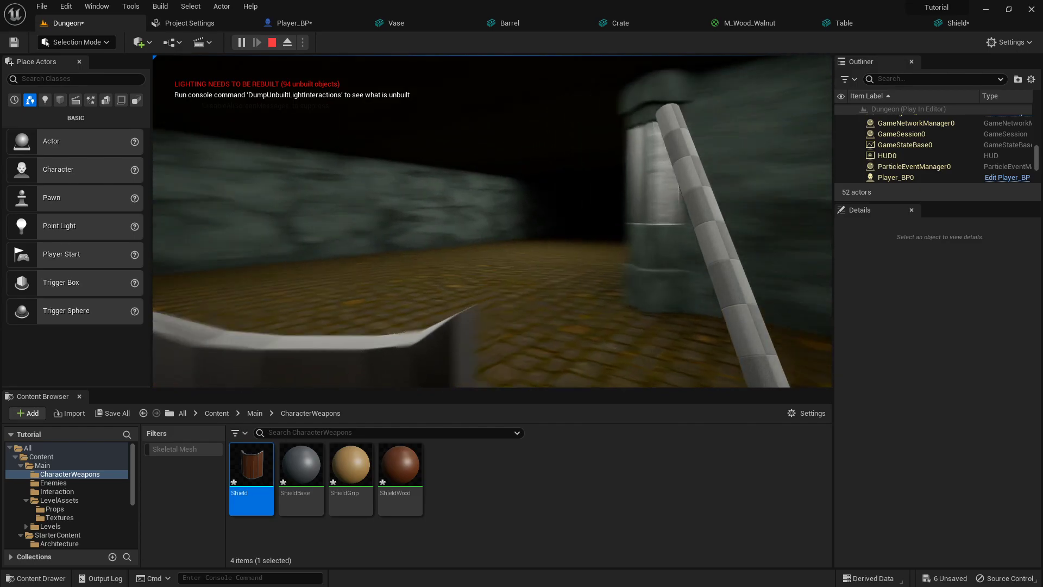
right_click(493, 222)
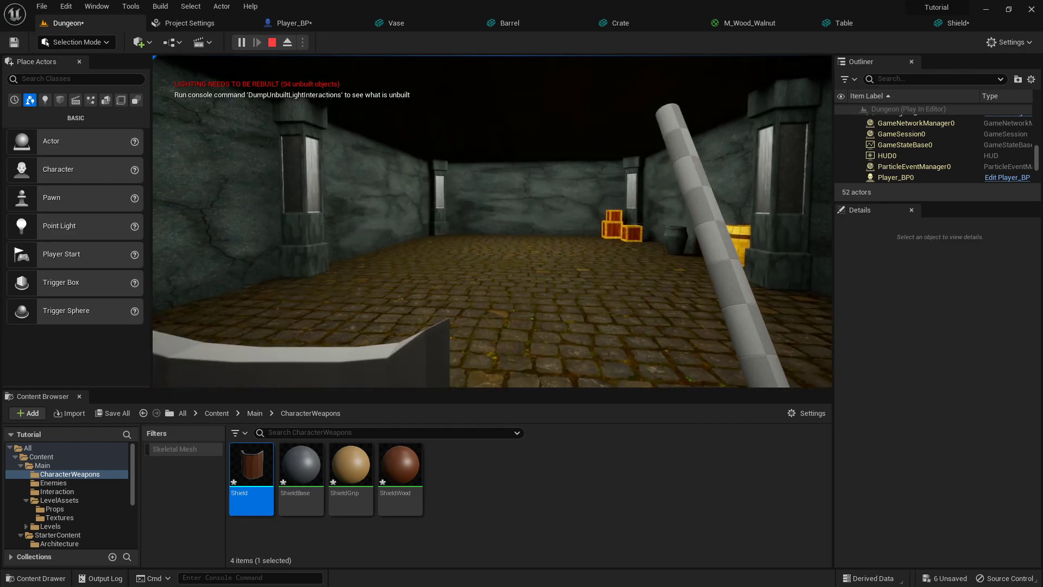
key(Escape)
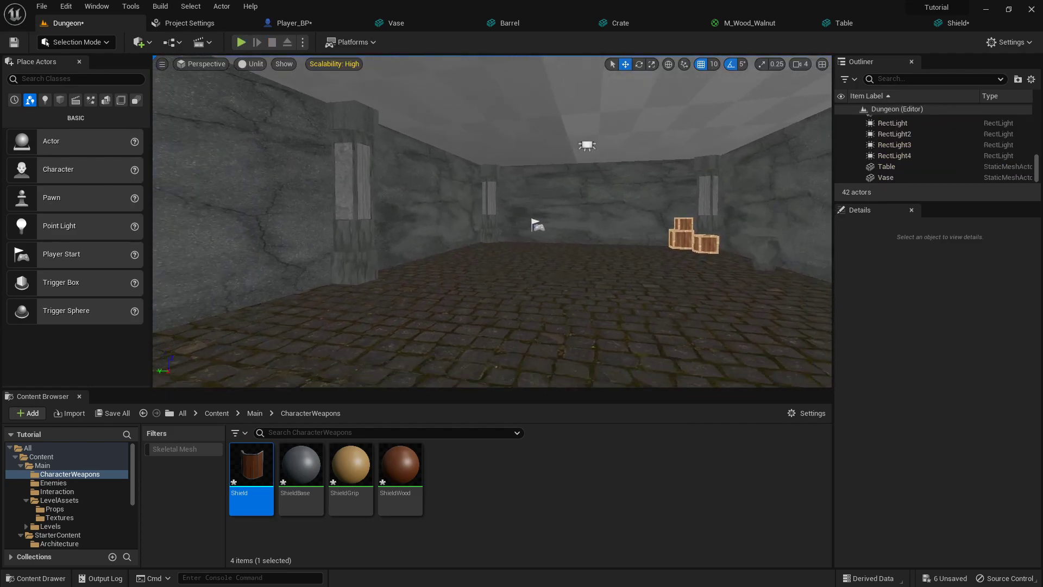
click(319, 18)
right_drag(348, 318, 734, 321)
right_drag(523, 194, 770, 194)
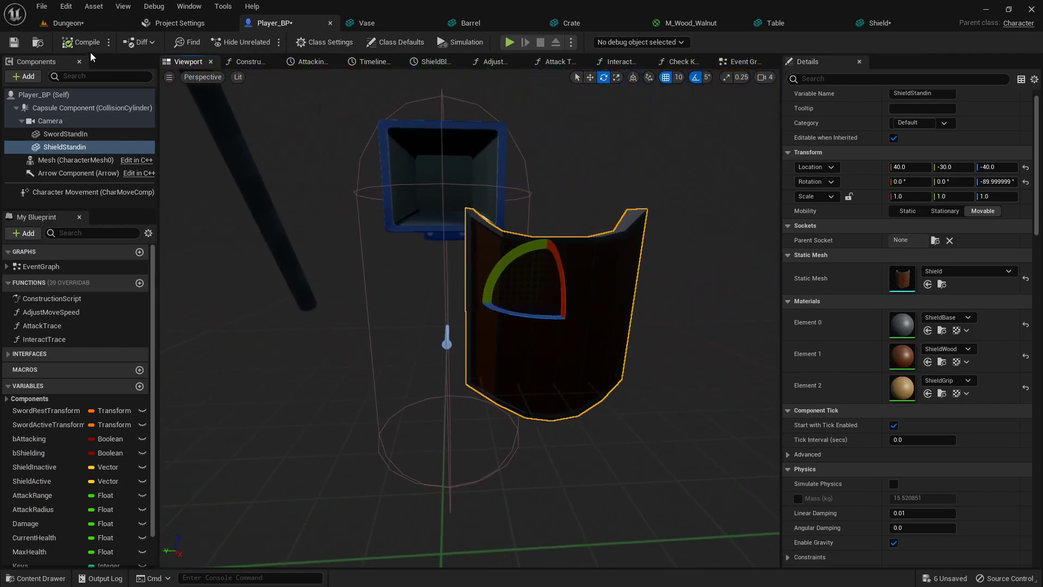
Switch to Blender and save the shield file.
click(984, 8)
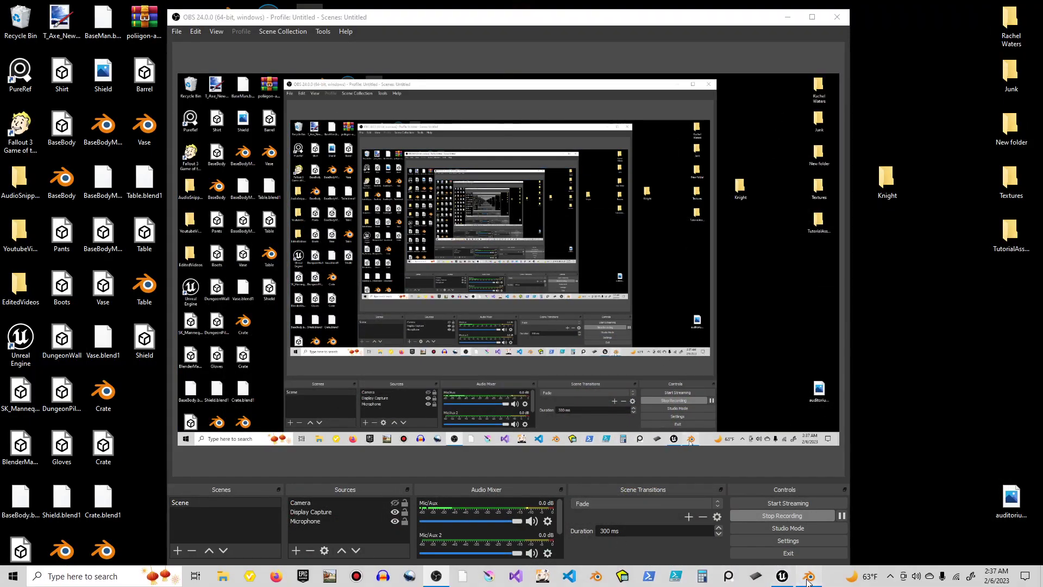
click(809, 576)
key(x)
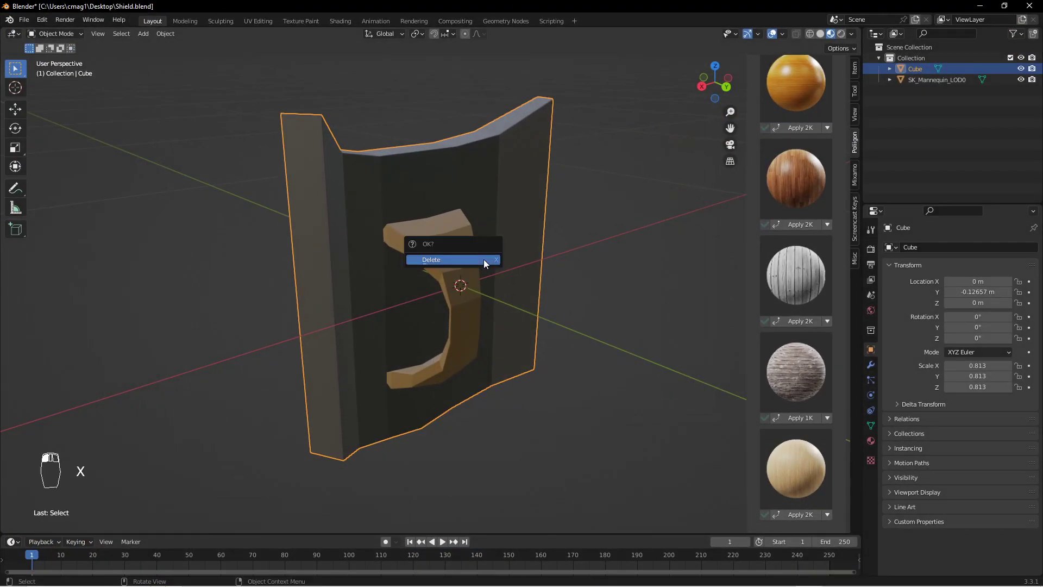
click(31, 22)
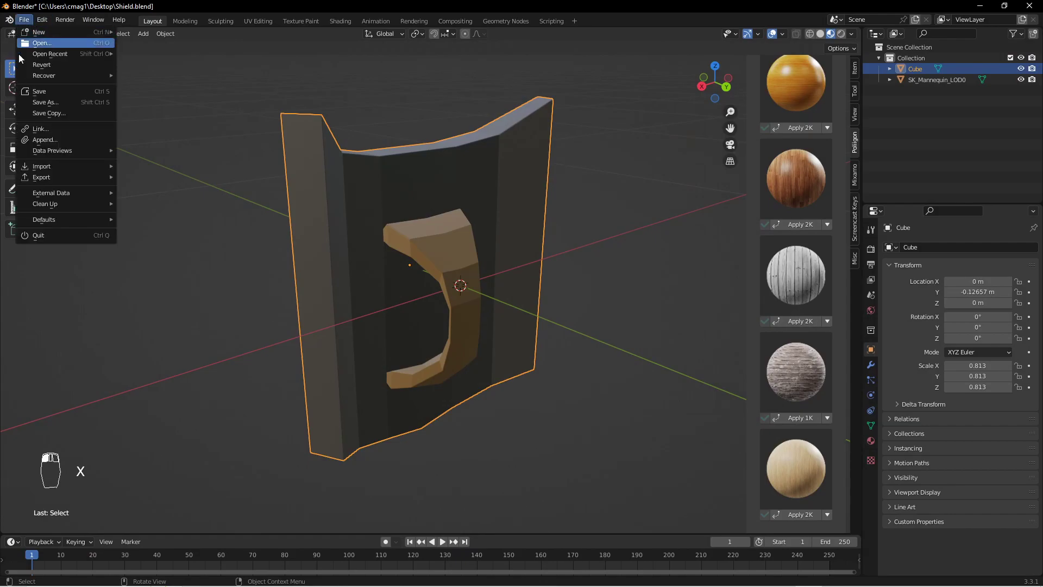
click(50, 91)
Delete the shield object, leaving only the mannequin in the scene.
key(x)
click(449, 202)
middle_drag(174, 107, 561, 223)
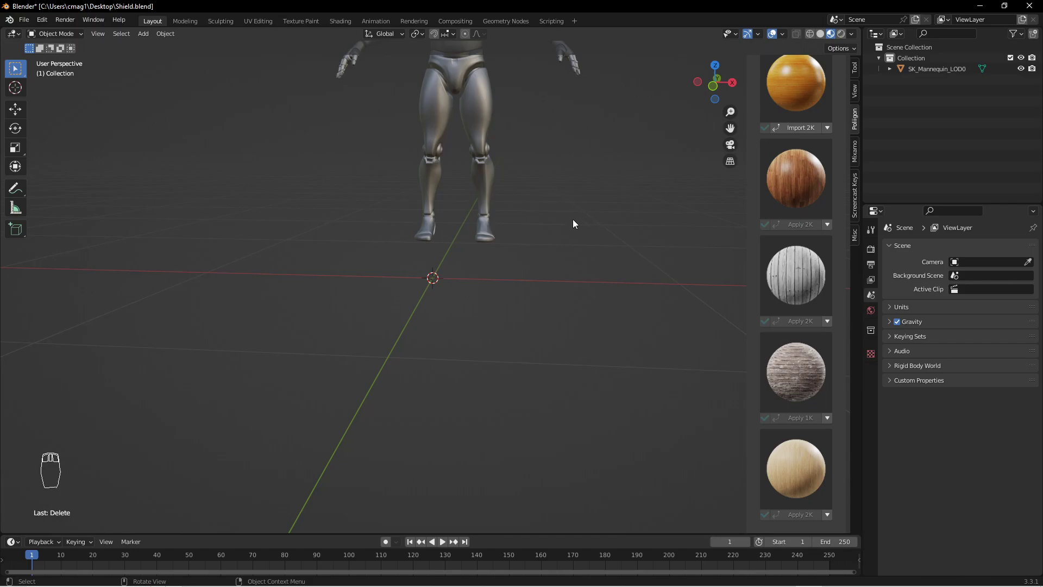
Add a cube at the world origin and scale it uniformly to about 0.239.
key(shift+a)
mouse_move(573, 222)
click(618, 231)
scroll(563, 299, down, 6)
middle_drag(595, 311, 640, 310)
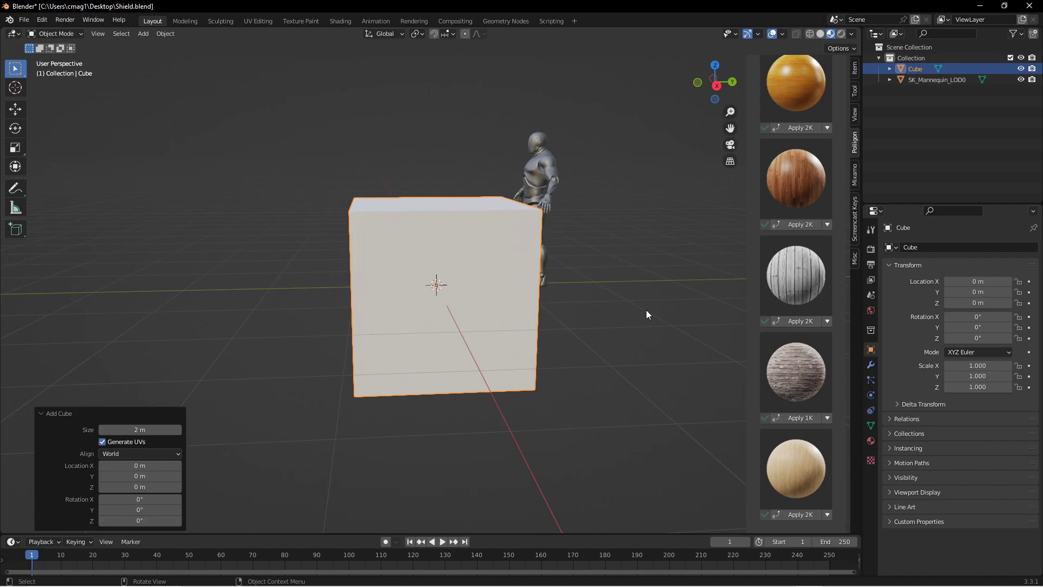
key(s)
click(486, 295)
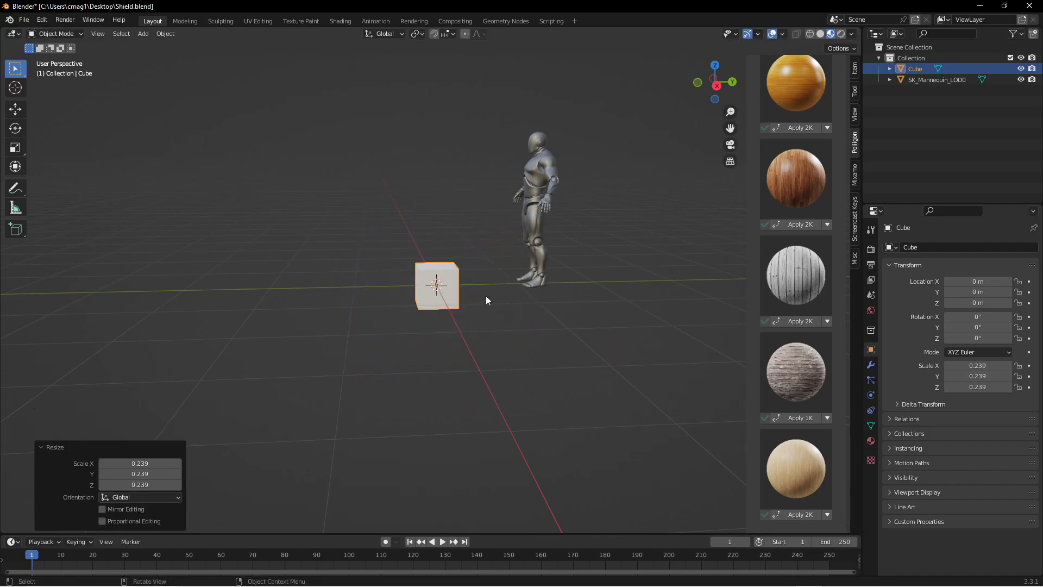
Narrow the cube into an upright bar by scaling it to about 0.034 along both Y and X.
key(s)
key(y)
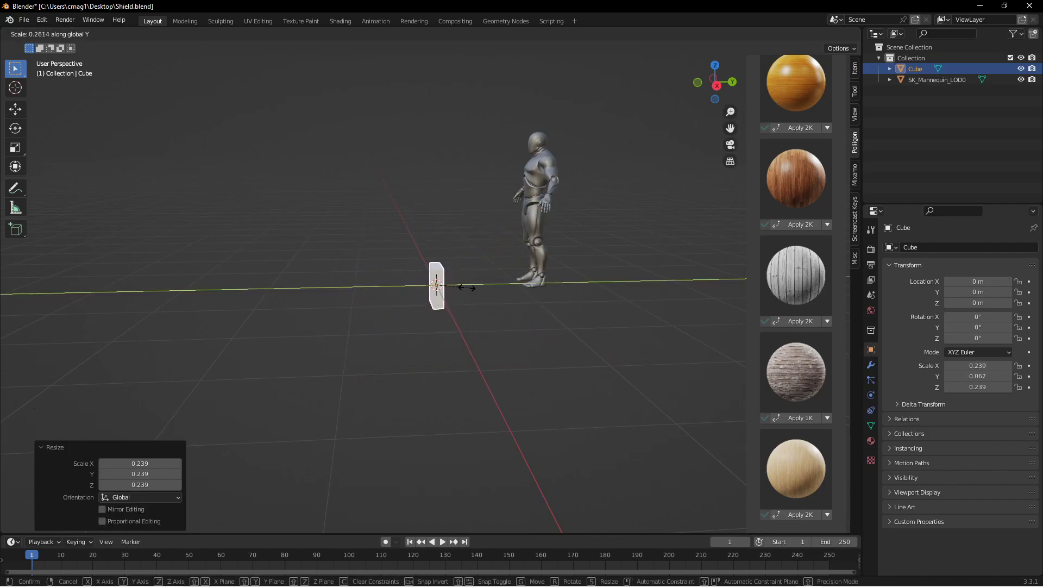
click(456, 287)
middle_drag(467, 289, 566, 278)
key(s)
key(x)
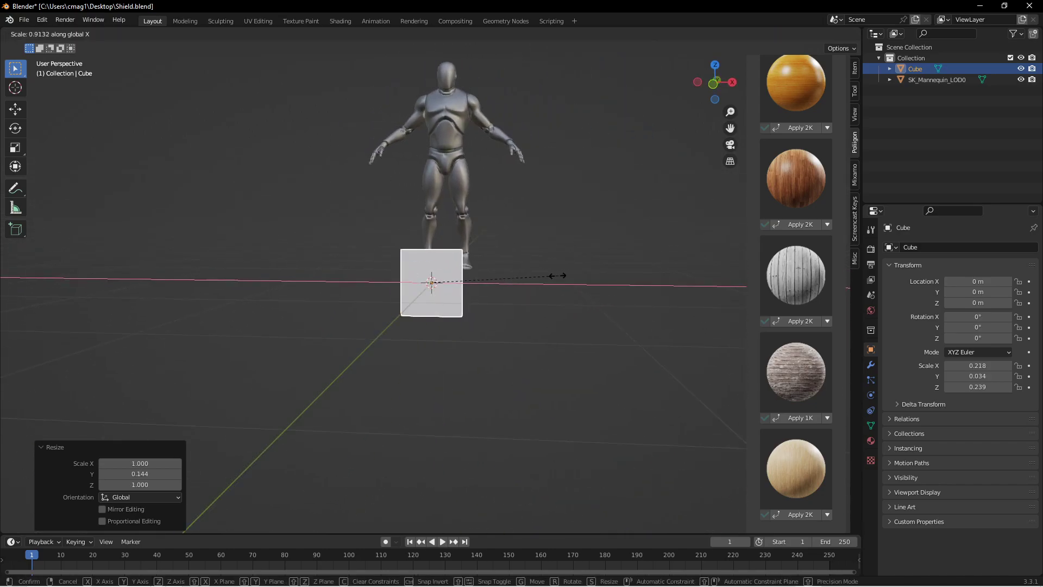
click(452, 281)
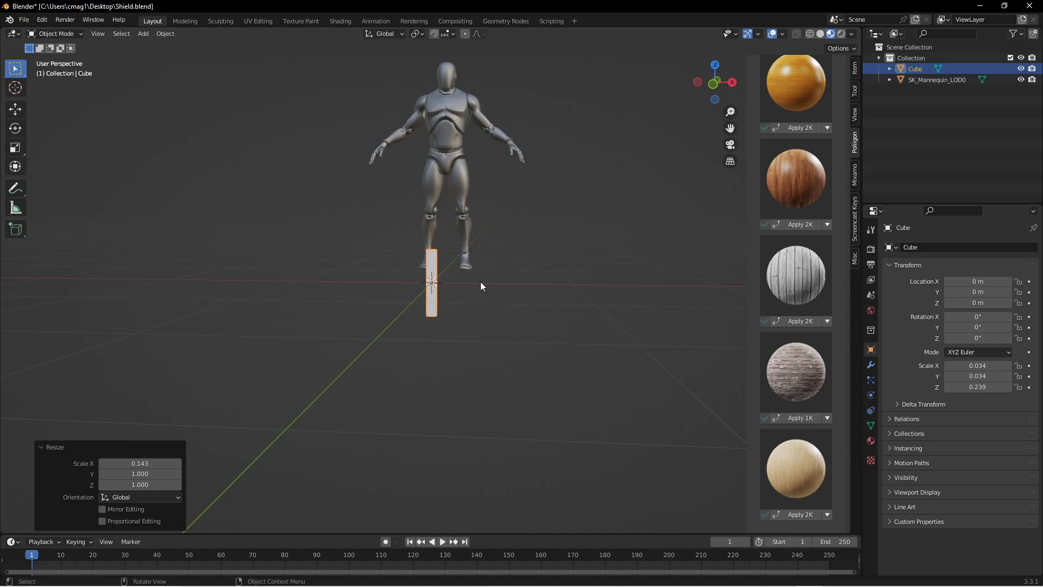
Flatten the bar further by scaling it to about 0.021 along Y.
scroll(479, 288, up, 4)
middle_drag(463, 263, 514, 262)
key(s)
key(y)
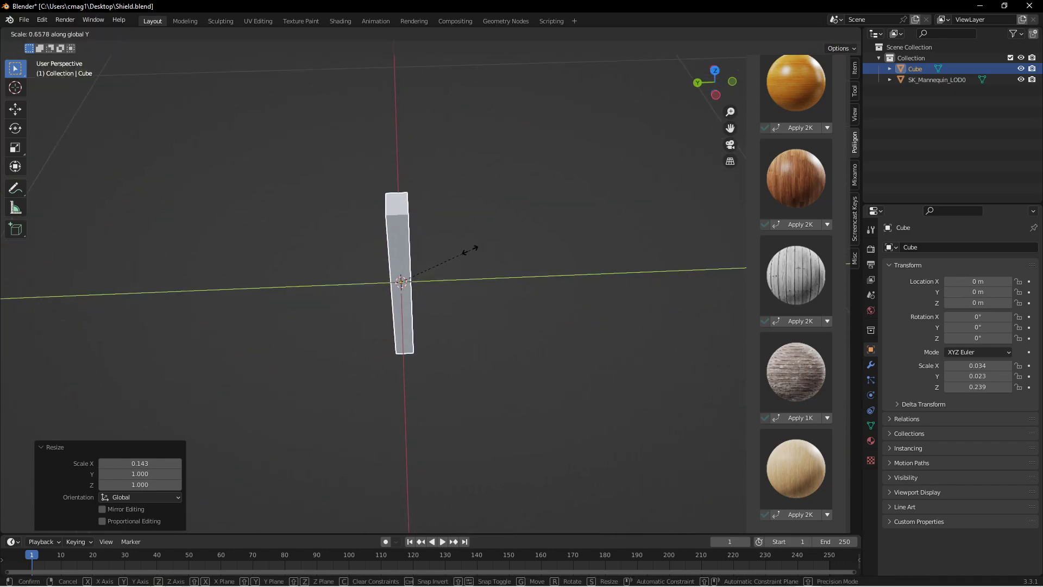
click(464, 249)
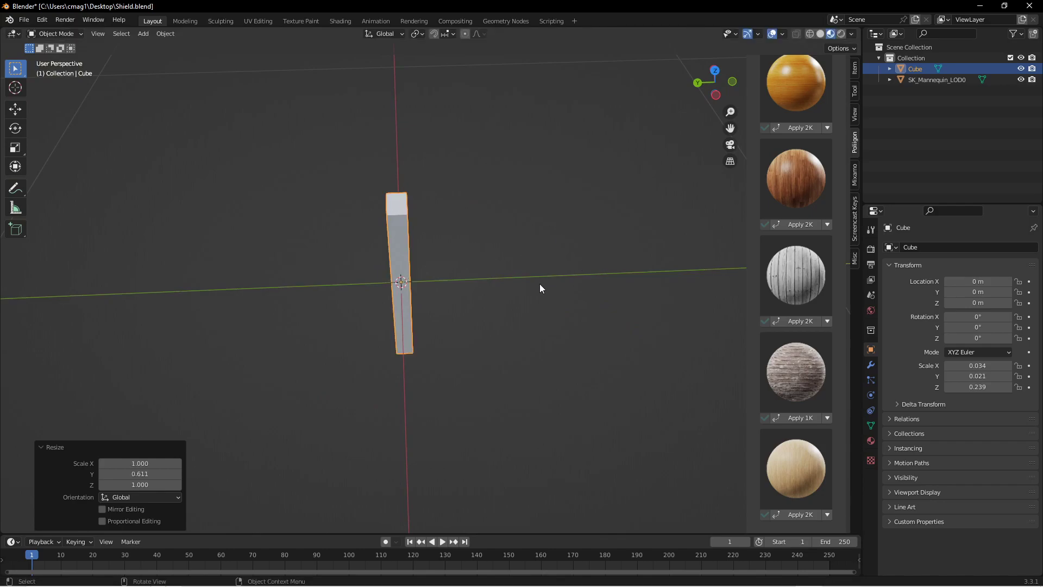
Extrude the top face of the bar in place, adding new geometry with no offset.
middle_drag(530, 266, 447, 319)
scroll(445, 314, up, 2)
key(Tab)
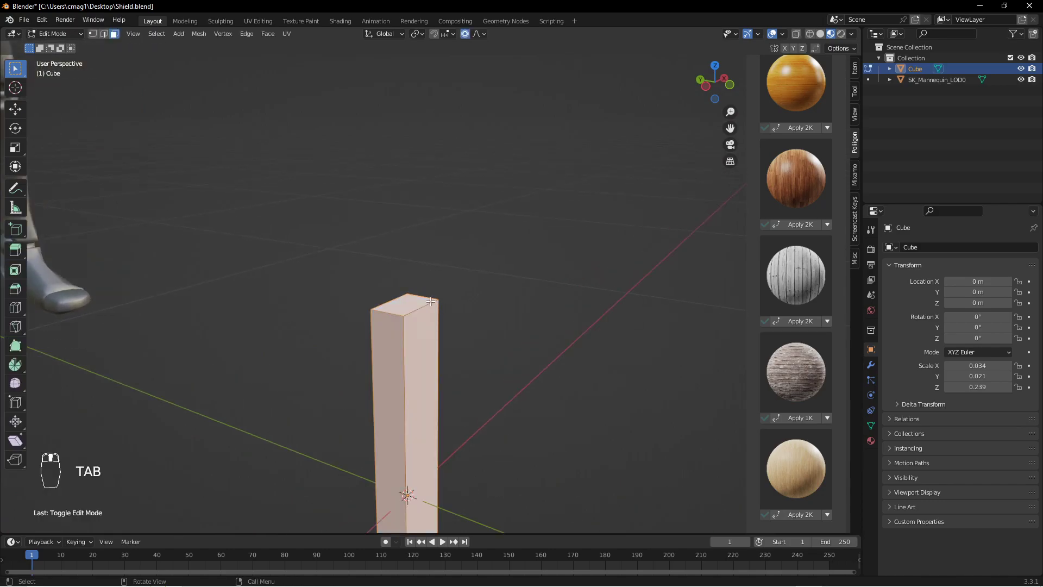
key(3)
click(432, 289)
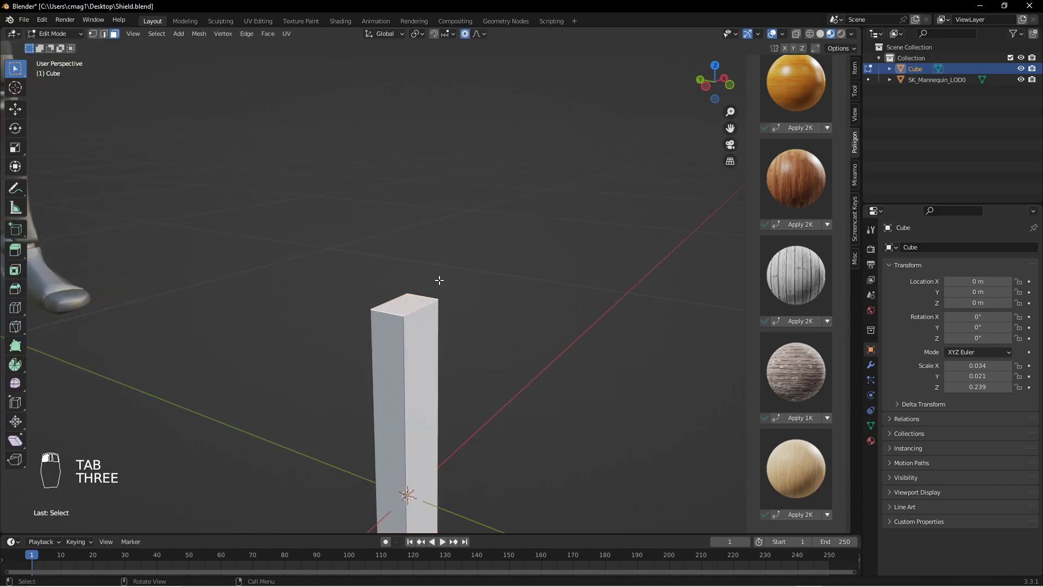
middle_drag(618, 319, 520, 329)
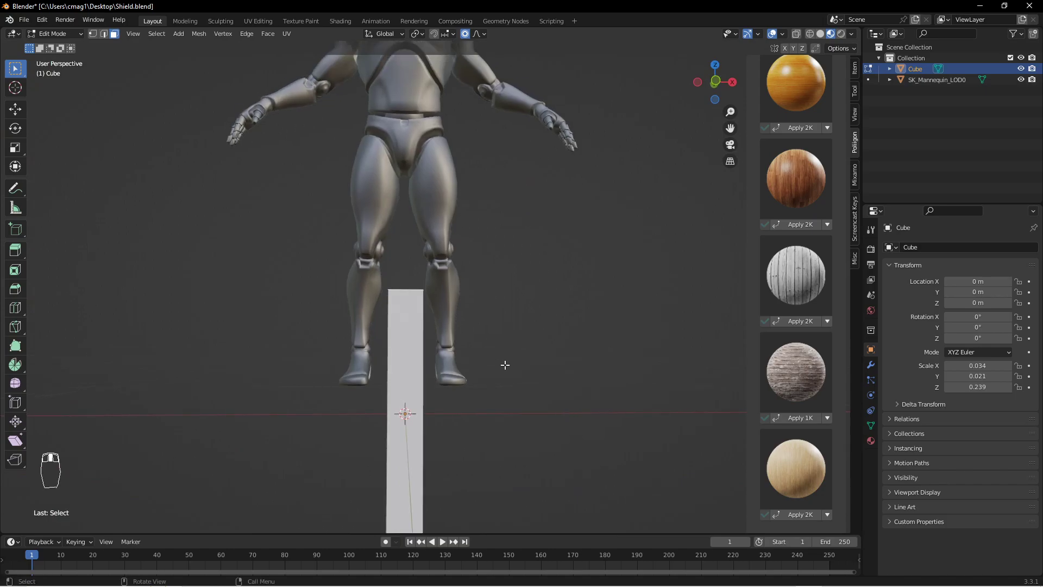
key(e)
right_click(503, 287)
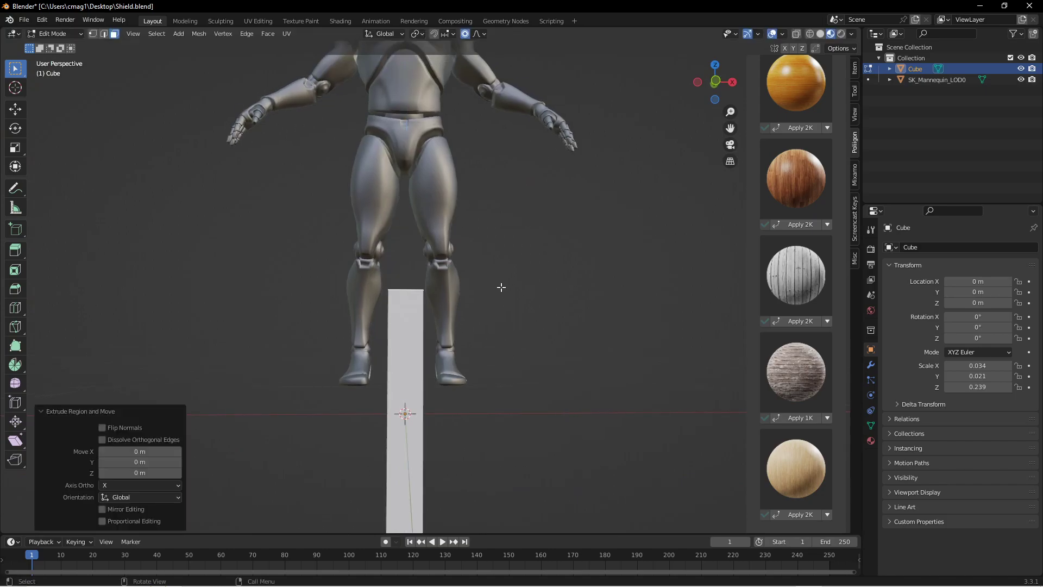
Without proportional editing, scale the extruded top face uniformly by about 2.007, then stretch it by about 2.675 along X.
key(s)
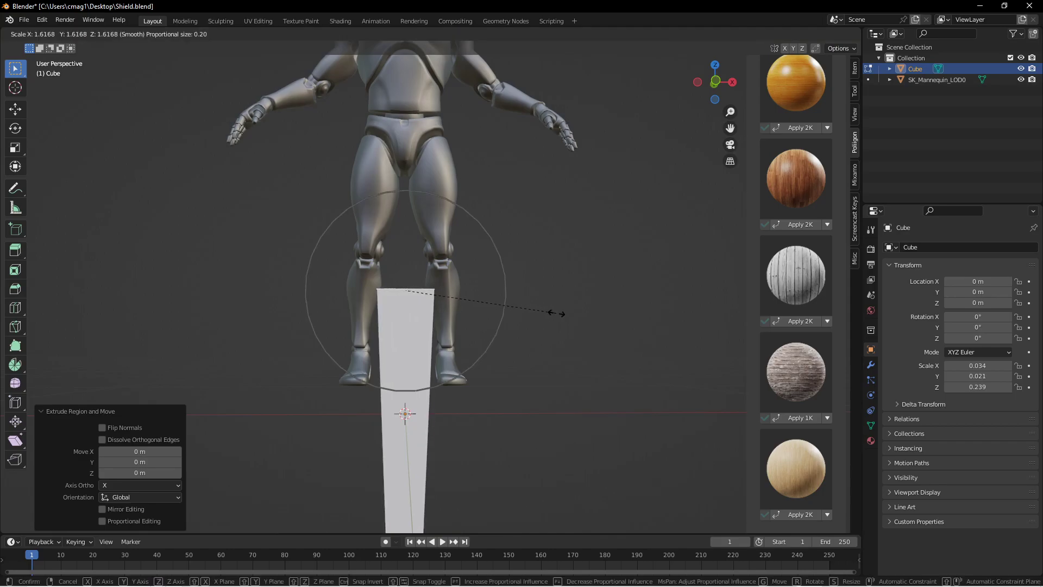
right_click(557, 313)
key(s)
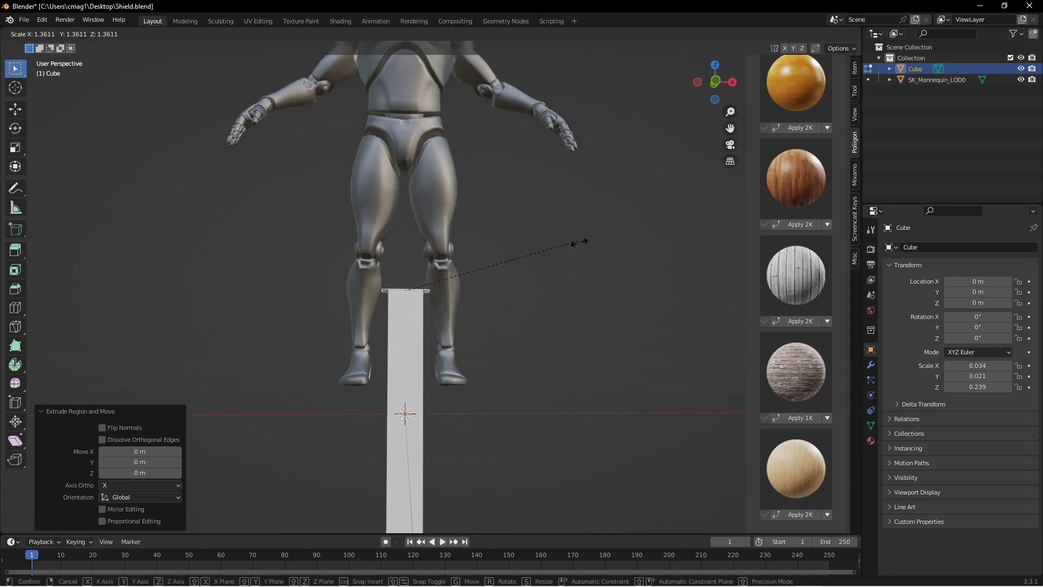
click(666, 251)
middle_drag(553, 241, 547, 322)
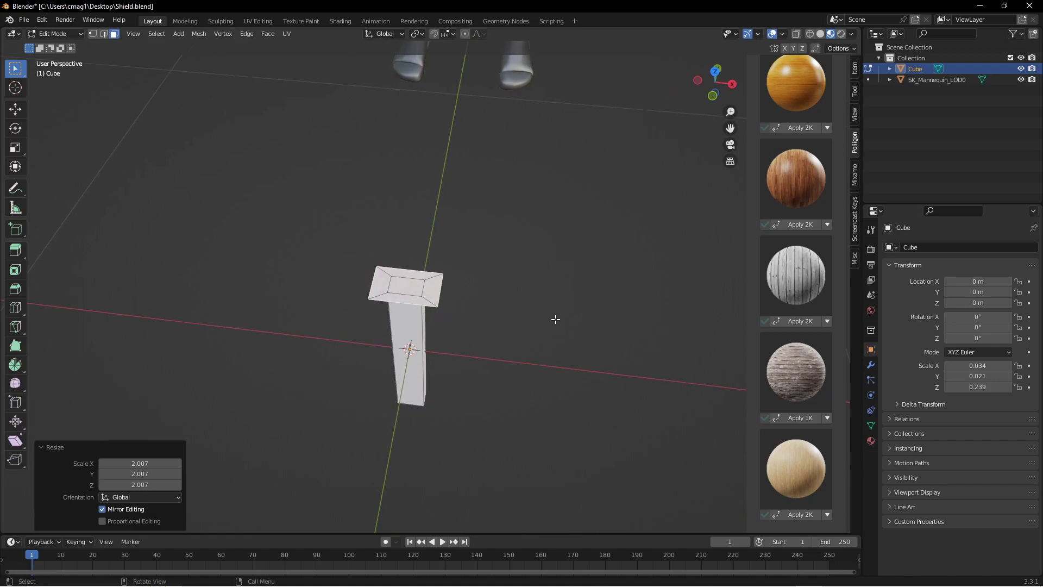
key(s)
key(x)
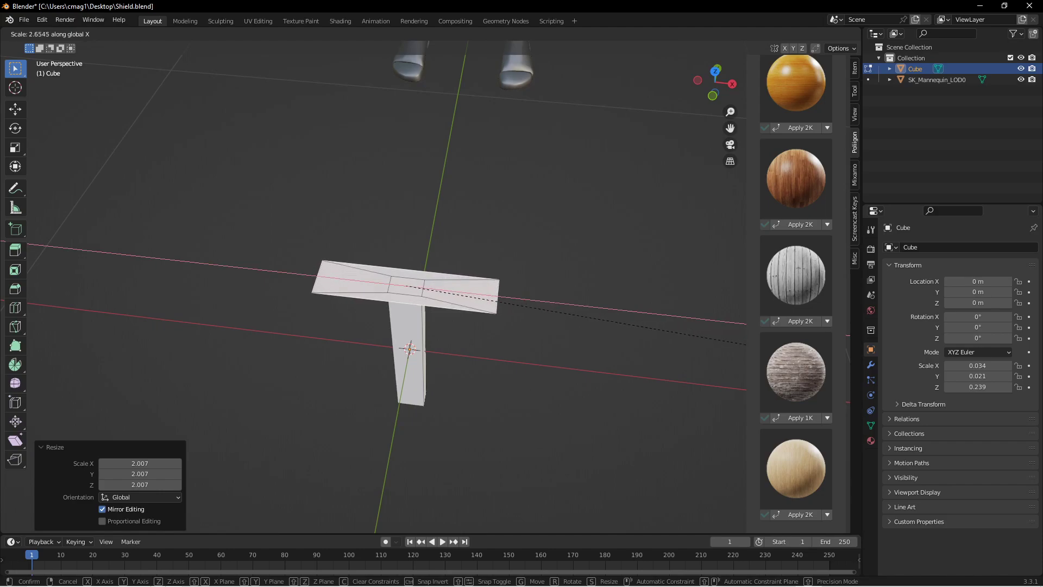
click(830, 360)
Extrude the widened top face upward about 0.078 m to form the crossguard block.
middle_drag(586, 324, 555, 250)
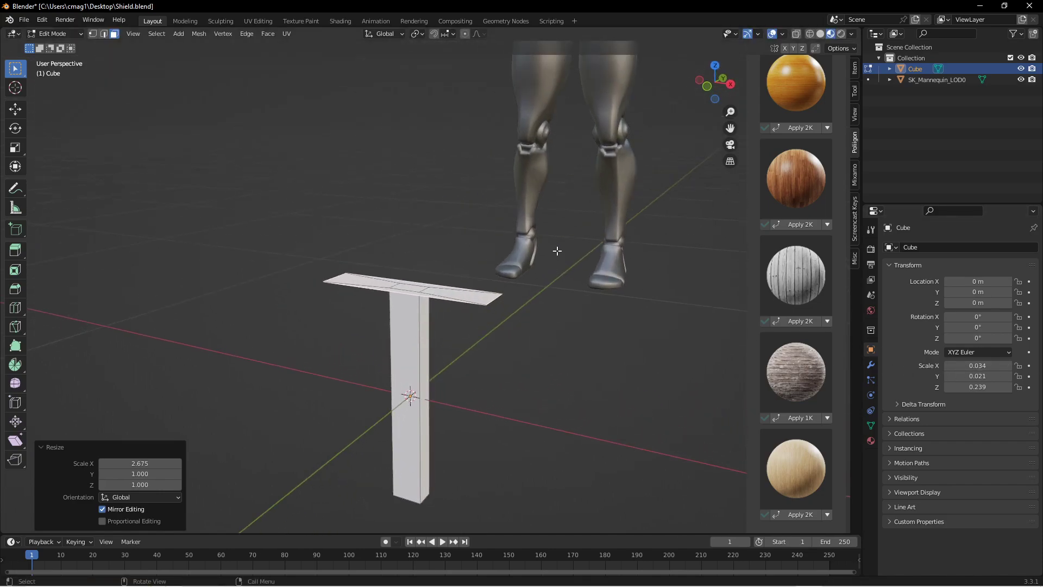
key(e)
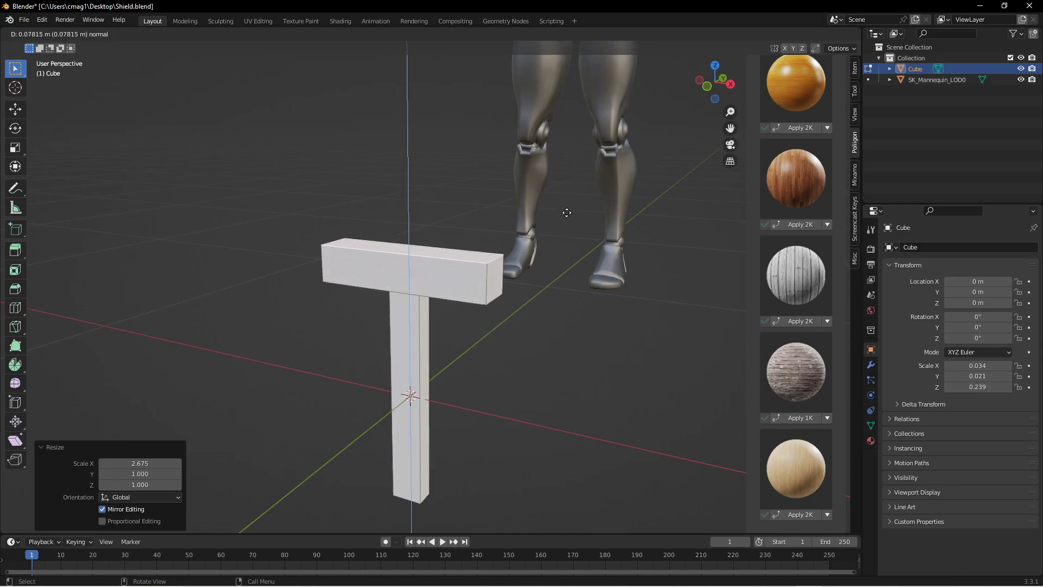
click(566, 214)
Inset the crossguard's top face by about 0.871 m and scale the inner face to about 0.897 along Y.
middle_drag(565, 214, 598, 281)
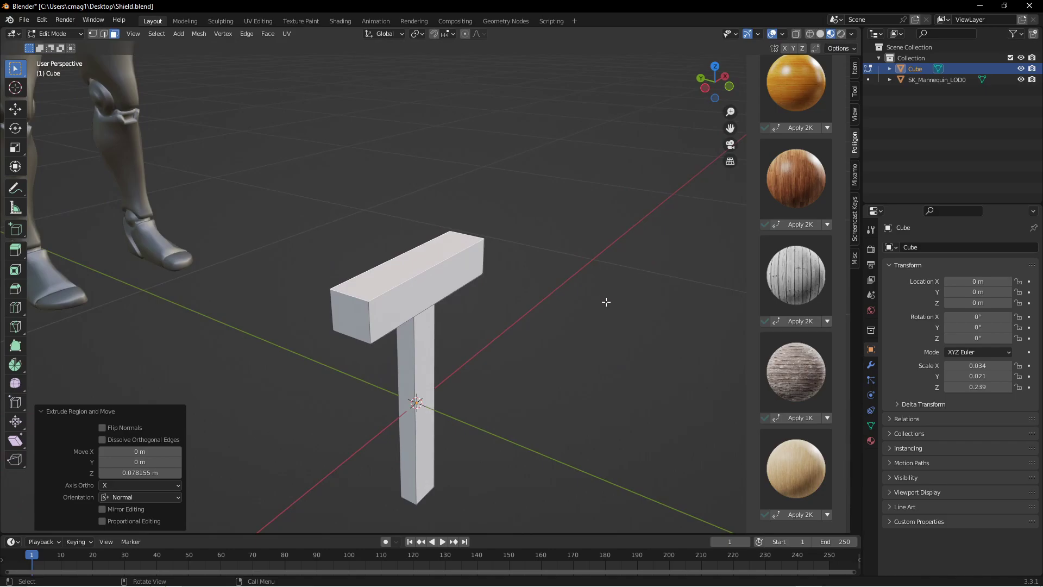
key(i)
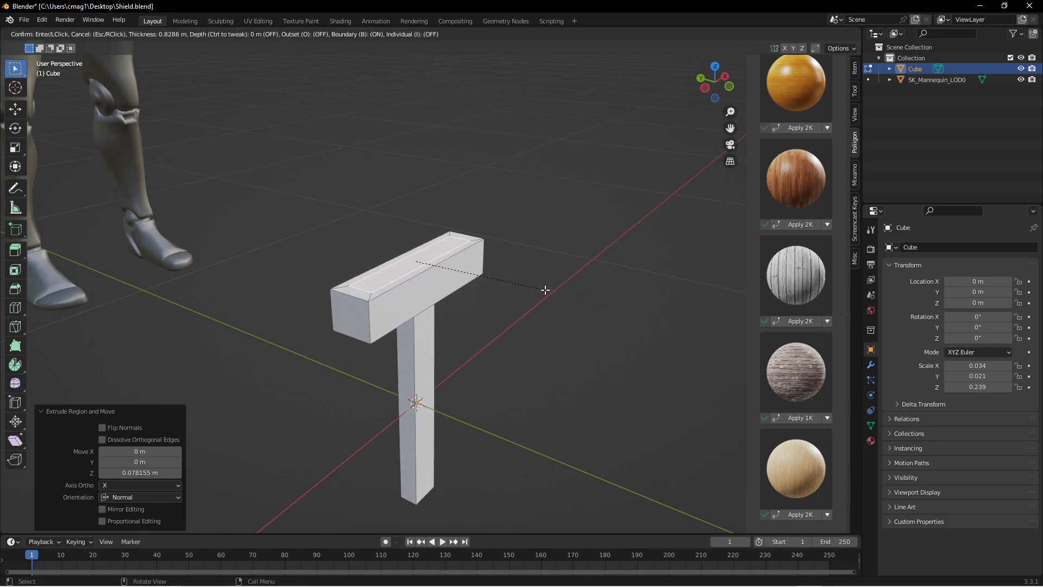
click(543, 290)
middle_drag(512, 293, 507, 326)
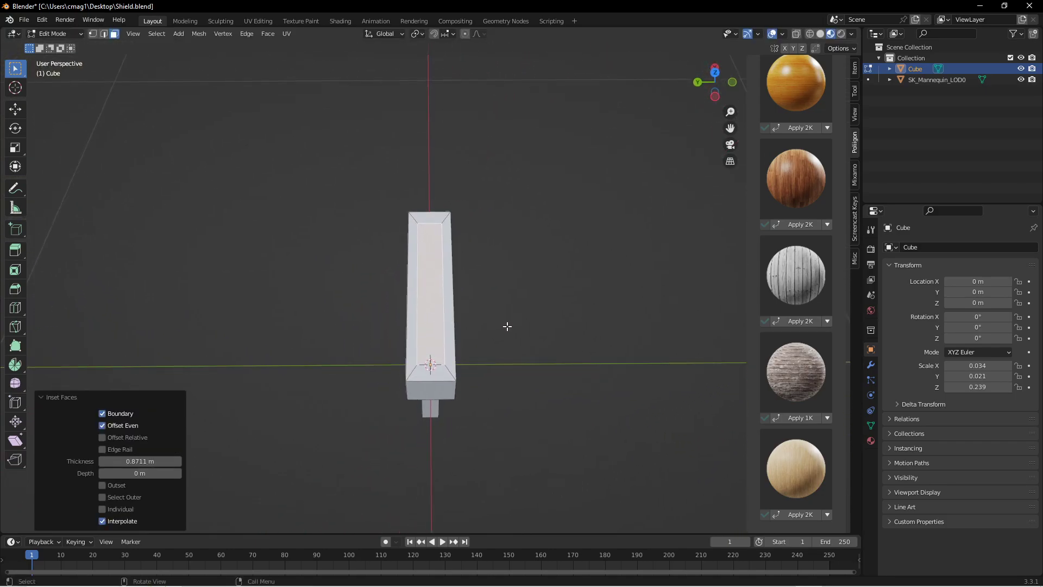
key(s)
key(y)
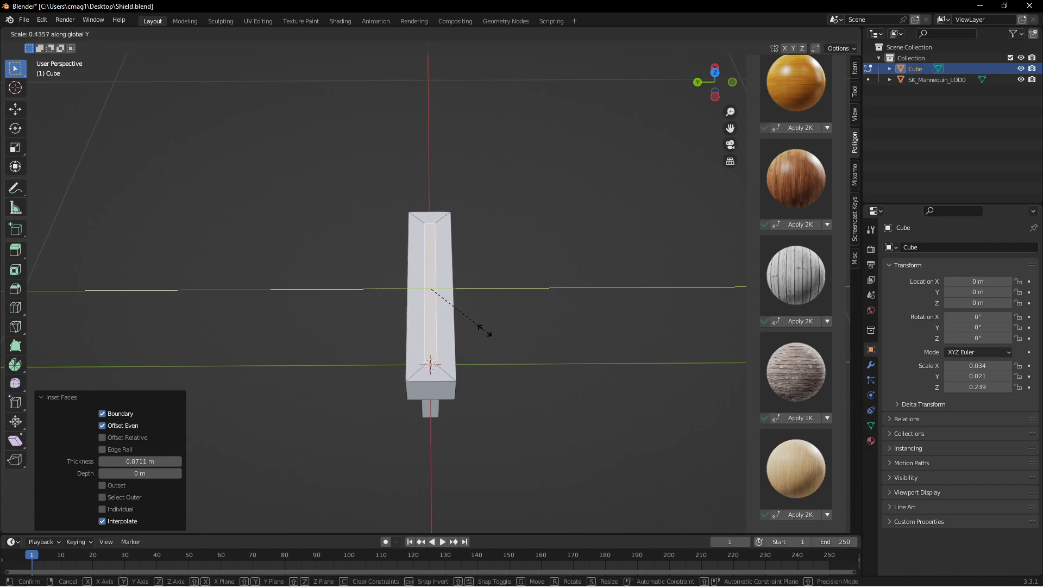
click(553, 354)
Raise the inner top face along Z to give the crossguard sloped upper sides.
middle_drag(582, 333, 561, 291)
key(g)
key(z)
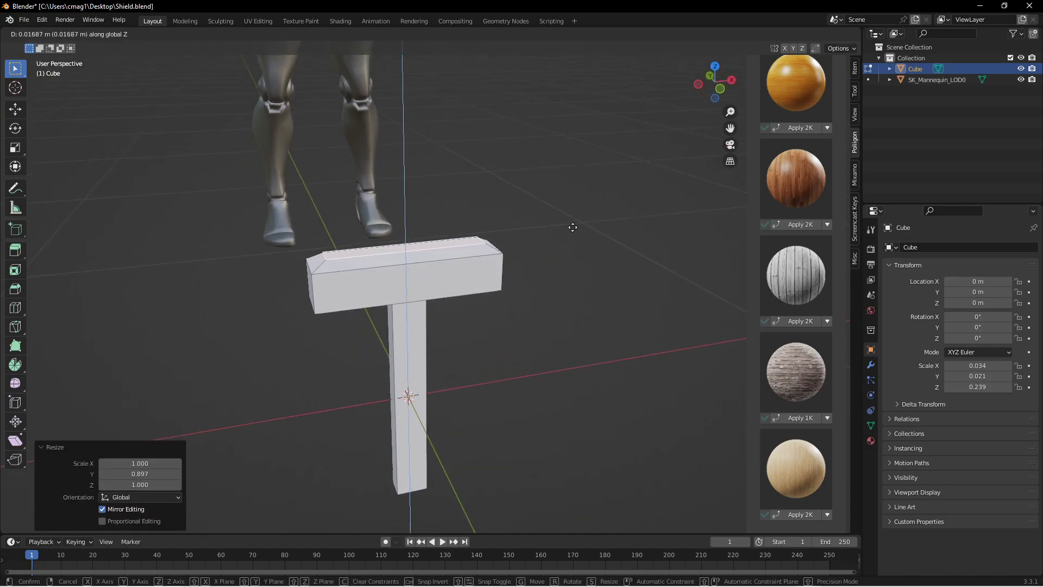
click(574, 185)
middle_drag(585, 245, 462, 283)
click(460, 292)
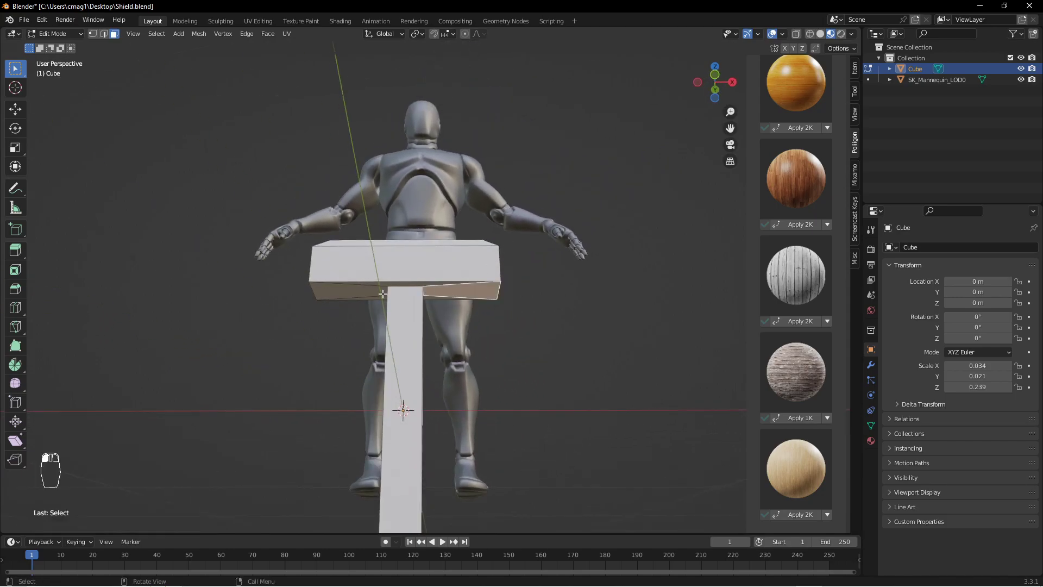
alt+click(469, 301)
key(g)
key(z)
right_click(510, 308)
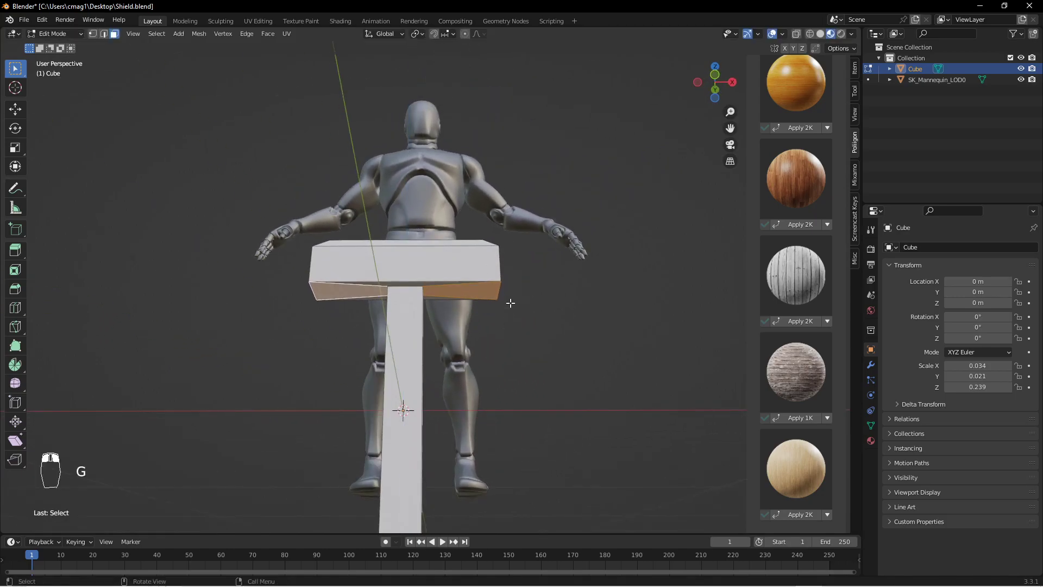
Lower the edge loop where the grip meets the crossguard along Z to taper the guard's underside.
middle_drag(509, 240, 494, 243)
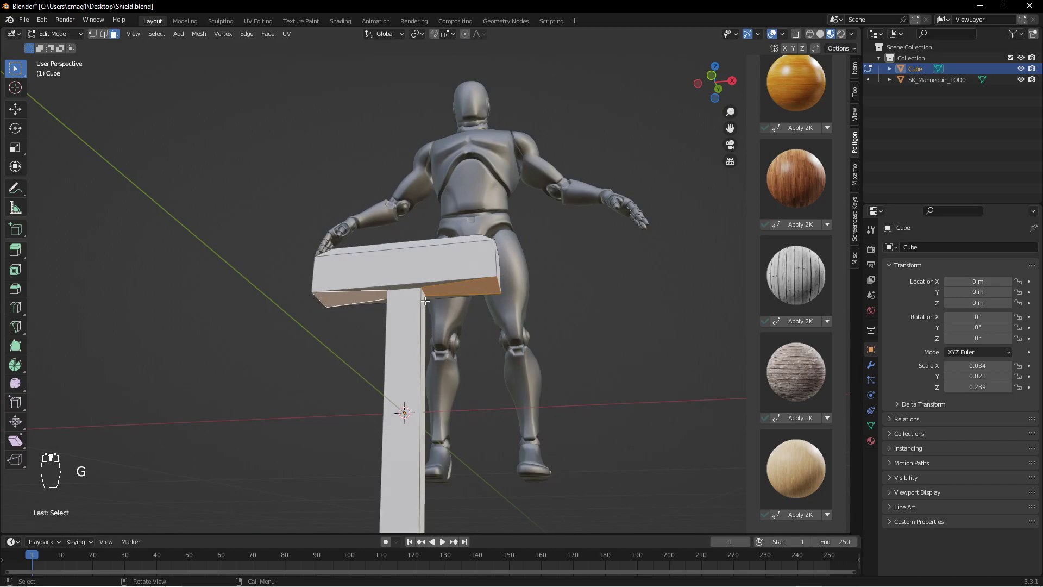
key(2)
click(402, 294)
middle_drag(401, 291, 385, 286)
key(g)
key(z)
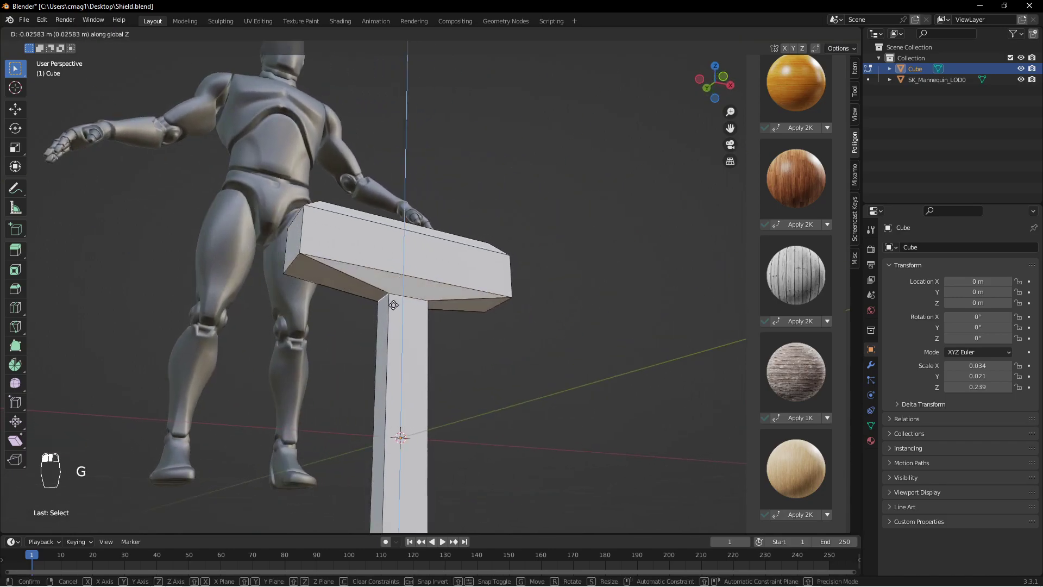
click(389, 328)
Inset the crossguard's raised top face by about 0.753 m.
middle_drag(389, 329, 484, 277)
key(Tab)
key(Tab)
key(3)
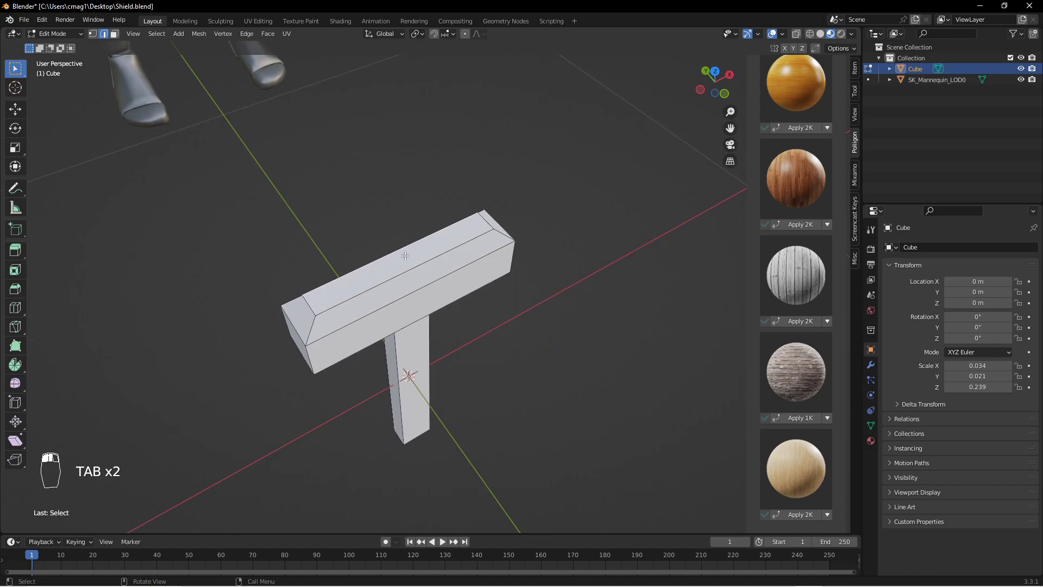
click(484, 277)
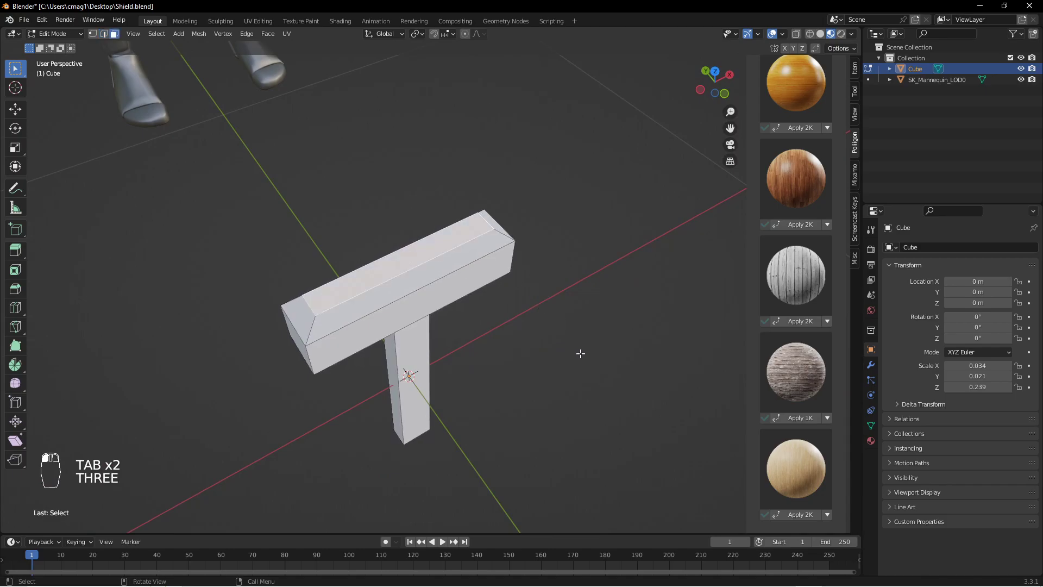
key(i)
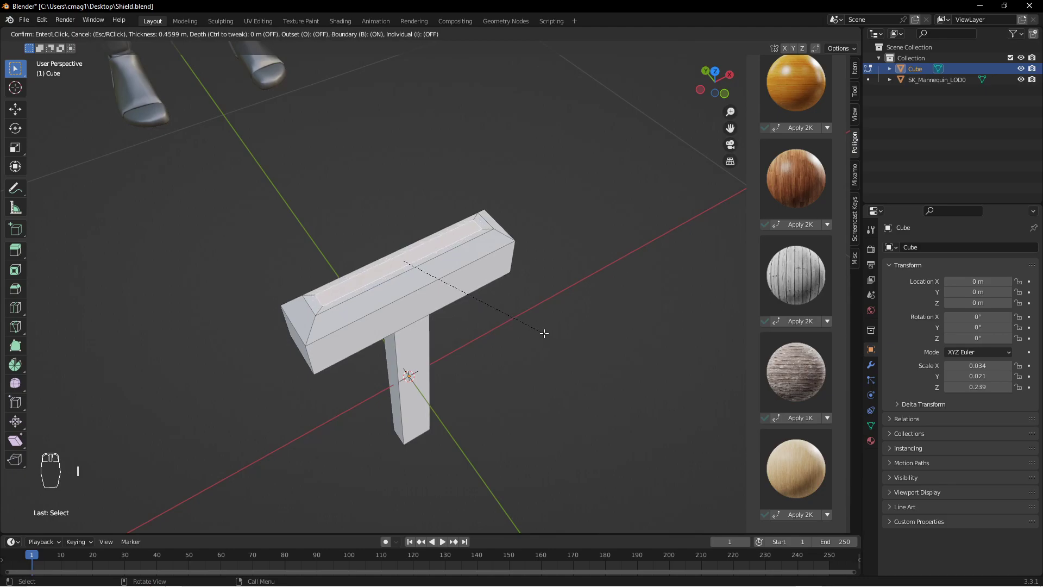
click(522, 316)
Shorten the newly inset top face by scaling it to about 0.465 along X.
middle_drag(514, 315, 499, 272)
middle_drag(553, 310, 524, 312)
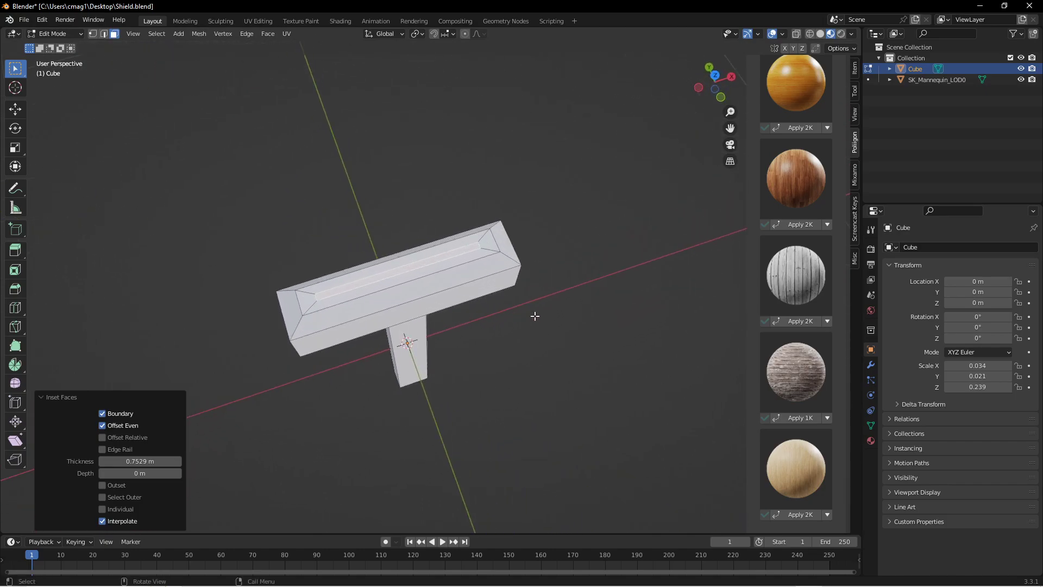
key(s)
key(x)
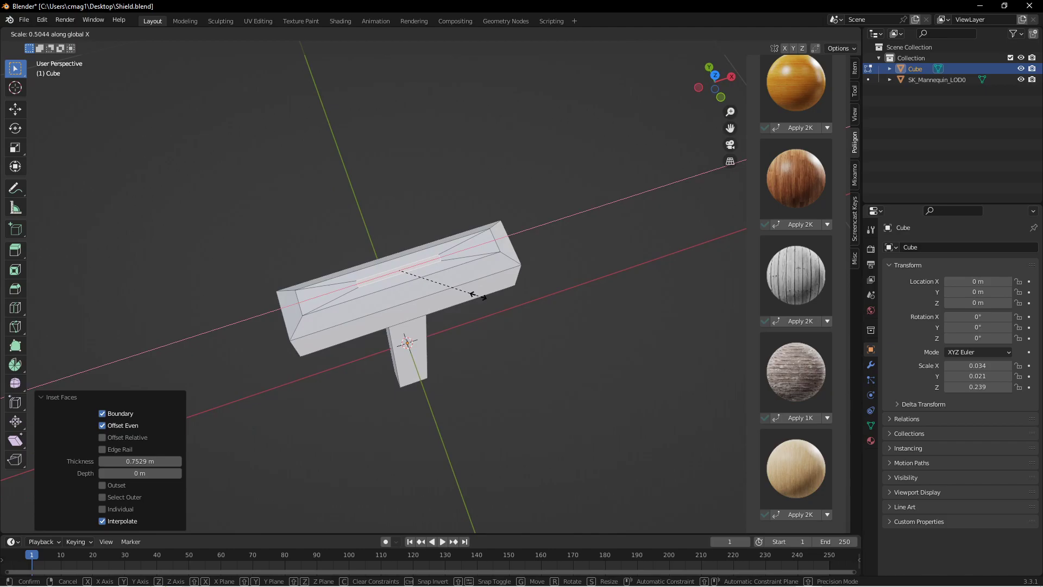
click(471, 295)
Readjust the inset face's width along X and raise it about 0.026 m along Z.
middle_drag(532, 321, 511, 259)
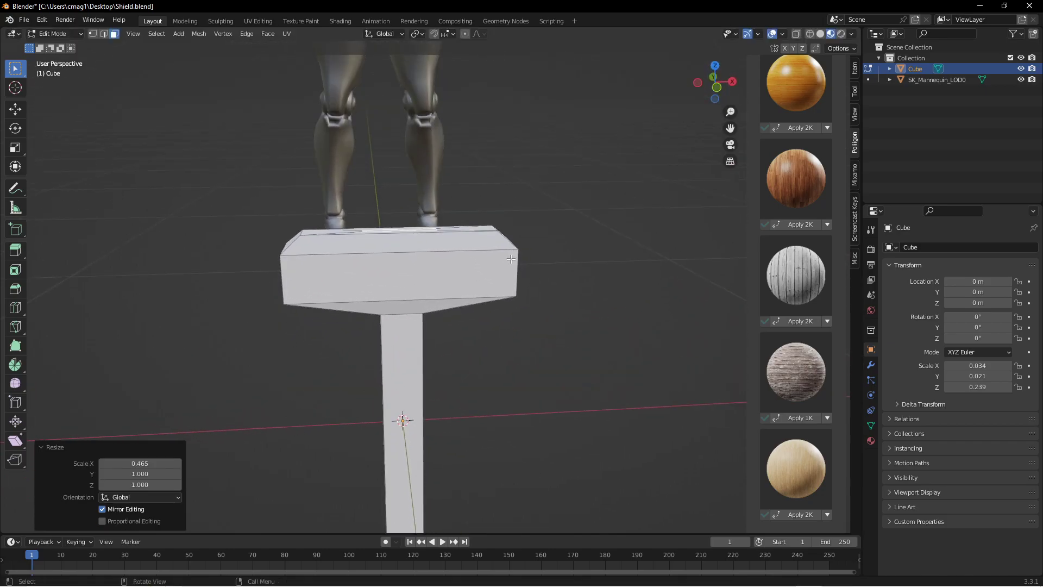
key(s)
key(x)
click(550, 282)
key(g)
key(z)
click(565, 234)
Extrude the crossguard's small top face upward about 0.858 m to form the sword blade.
scroll(516, 233, down, 3)
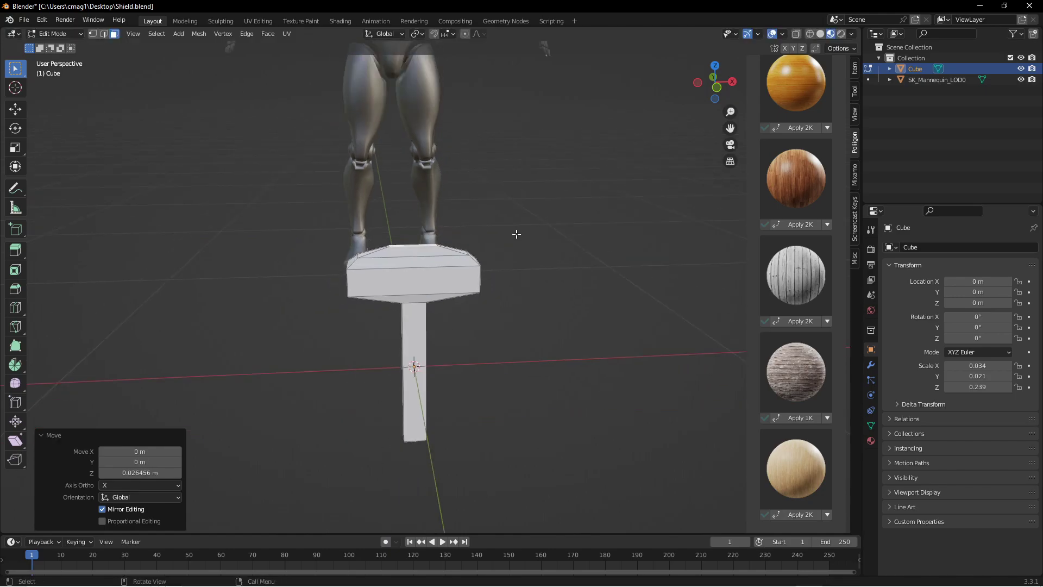
key(e)
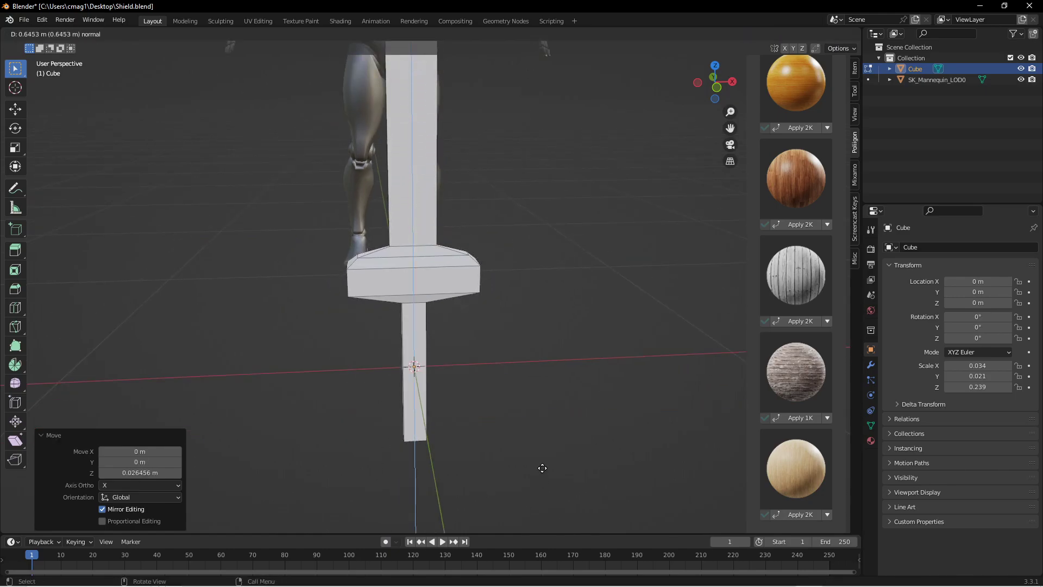
click(541, 357)
Knife-cut the blade's end face across its thickness, from midpoint to midpoint of its two long edges.
middle_drag(532, 324, 503, 309)
middle_drag(486, 255, 582, 308)
scroll(508, 285, up, 2)
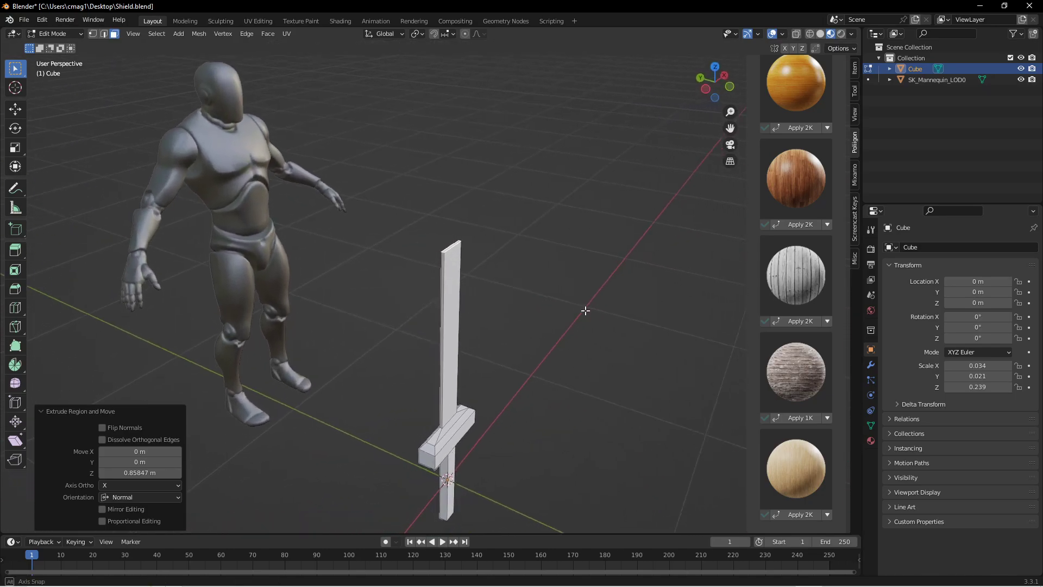
scroll(565, 288, up, 2)
scroll(552, 273, up, 2)
middle_drag(552, 272, 465, 238)
scroll(456, 250, up, 2)
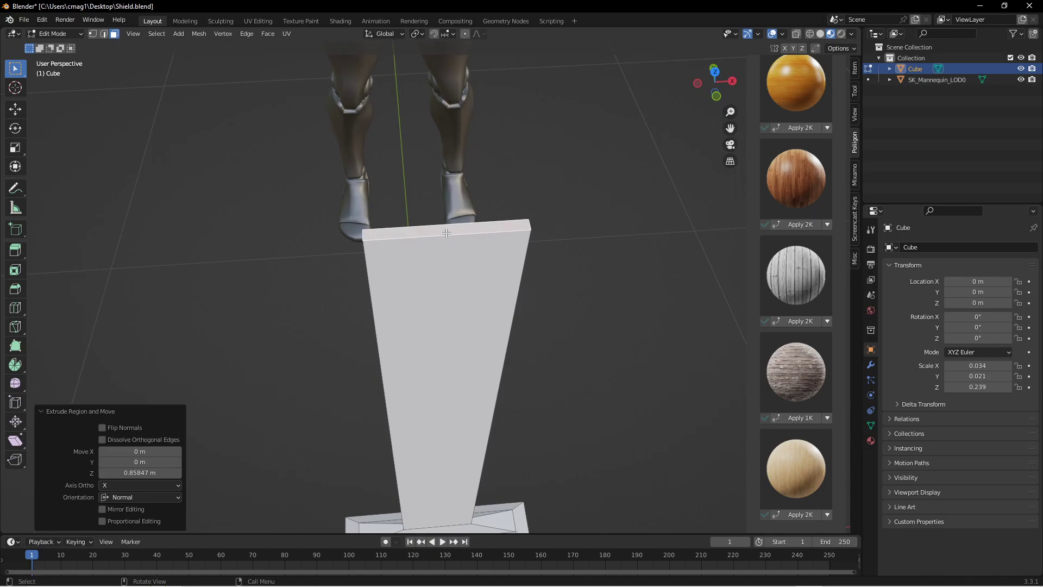
key(2)
middle_drag(449, 232, 469, 346)
scroll(451, 338, up, 2)
key(k)
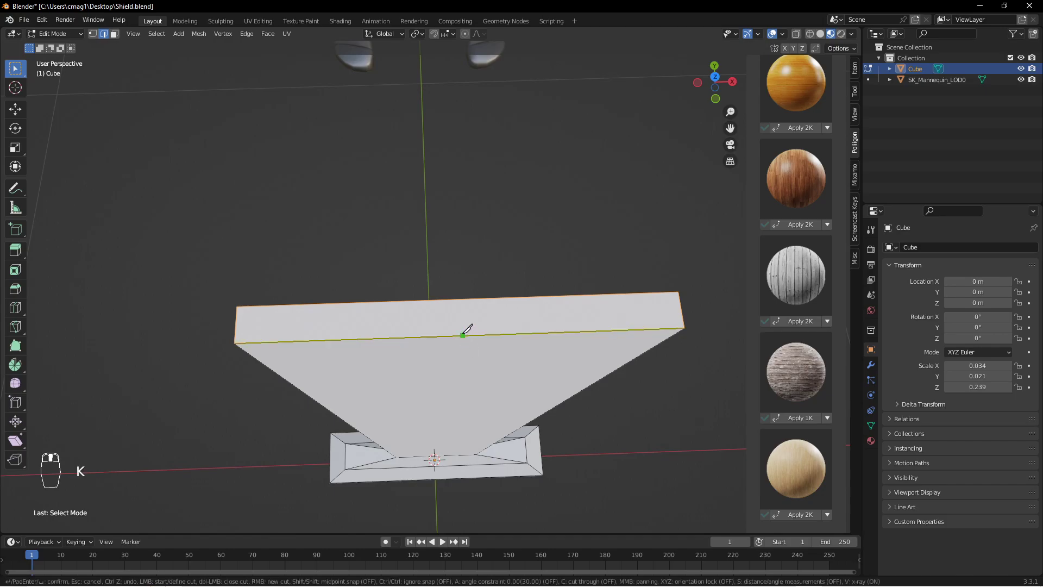
key(shift)
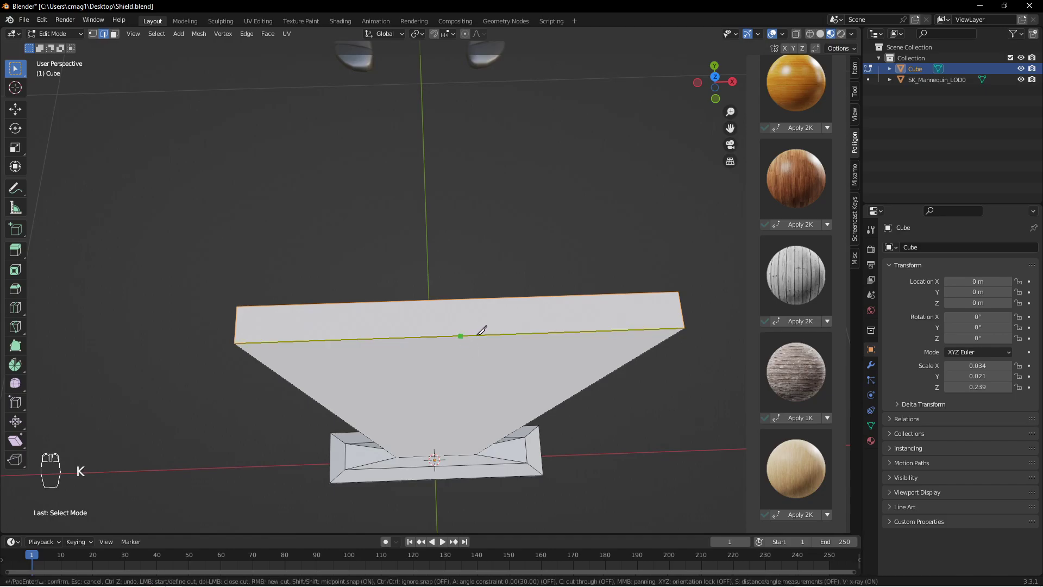
click(461, 336)
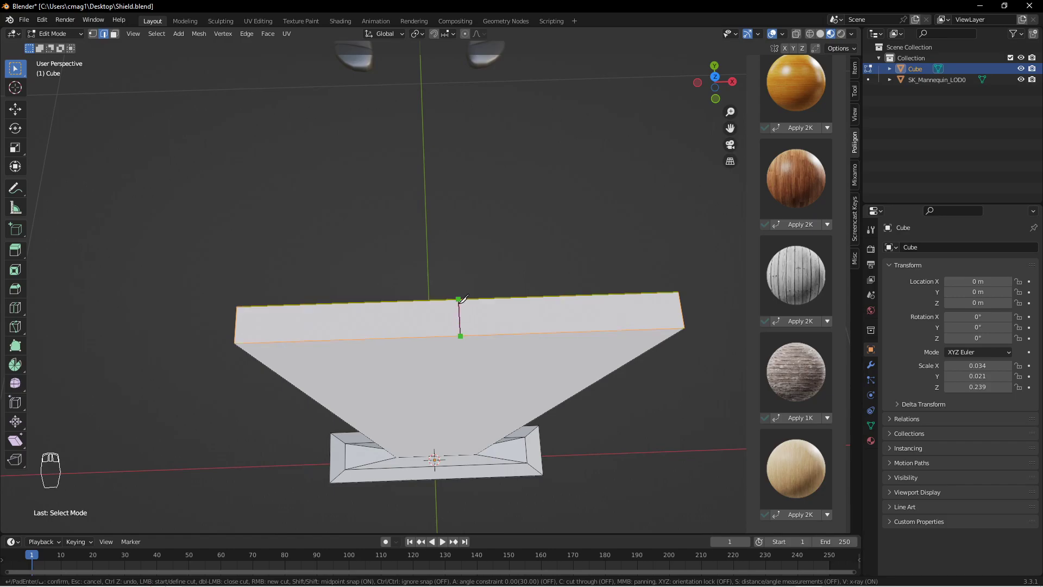
click(459, 298)
key(Return)
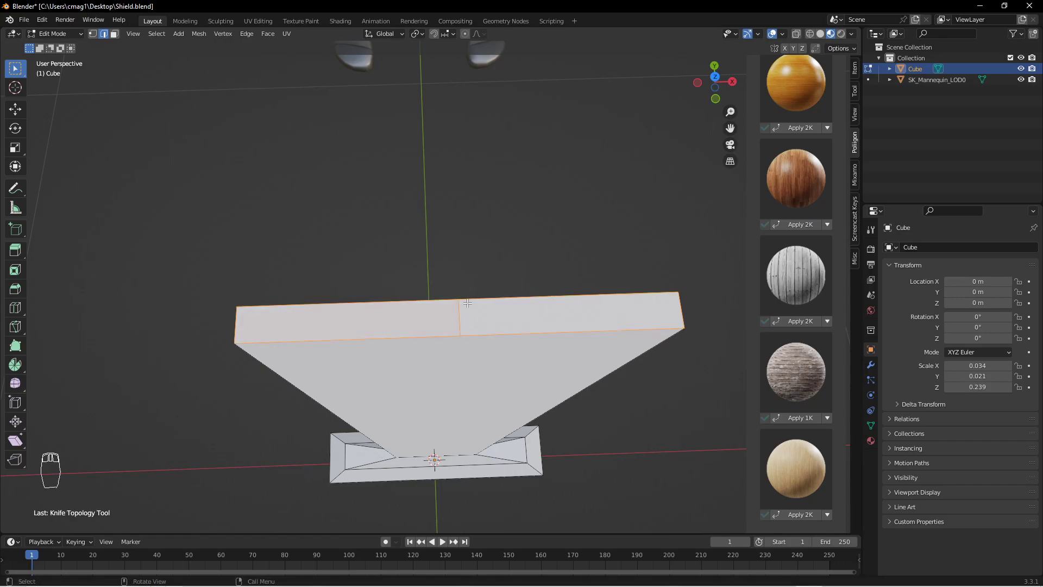
Raise the newly cut middle edge of the blade's end about 0.206 m along Z to form the point.
key(2)
click(459, 316)
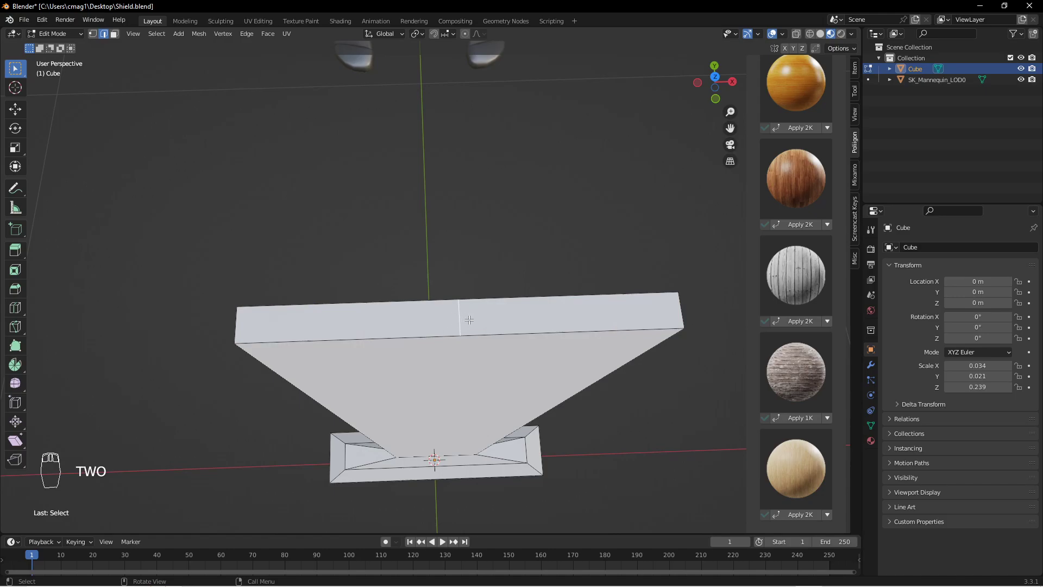
middle_drag(464, 319, 533, 303)
scroll(543, 283, down, 2)
key(g)
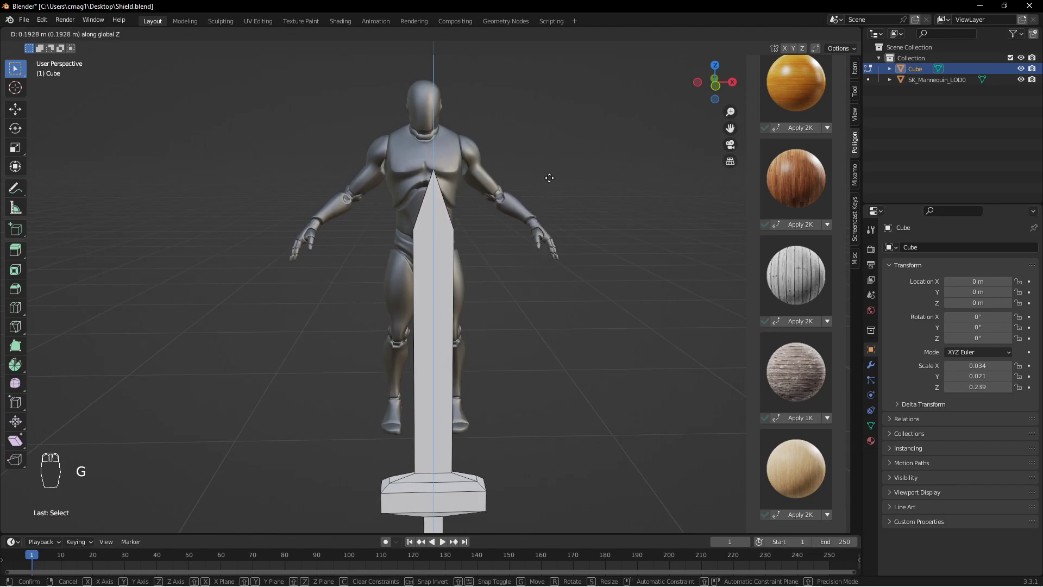
click(557, 137)
Enable snapping with Edge as the snap target.
scroll(495, 327, down, 3)
middle_drag(487, 353, 494, 294)
shift+middle_drag(521, 381, 513, 262)
scroll(465, 299, up, 5)
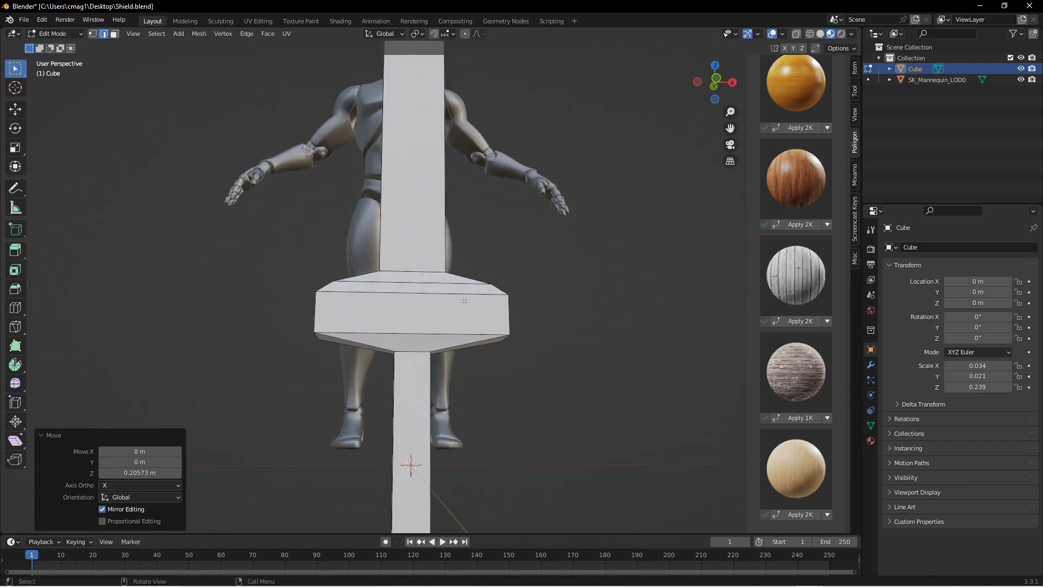
scroll(466, 302, up, 3)
middle_drag(466, 303, 422, 345)
click(543, 375)
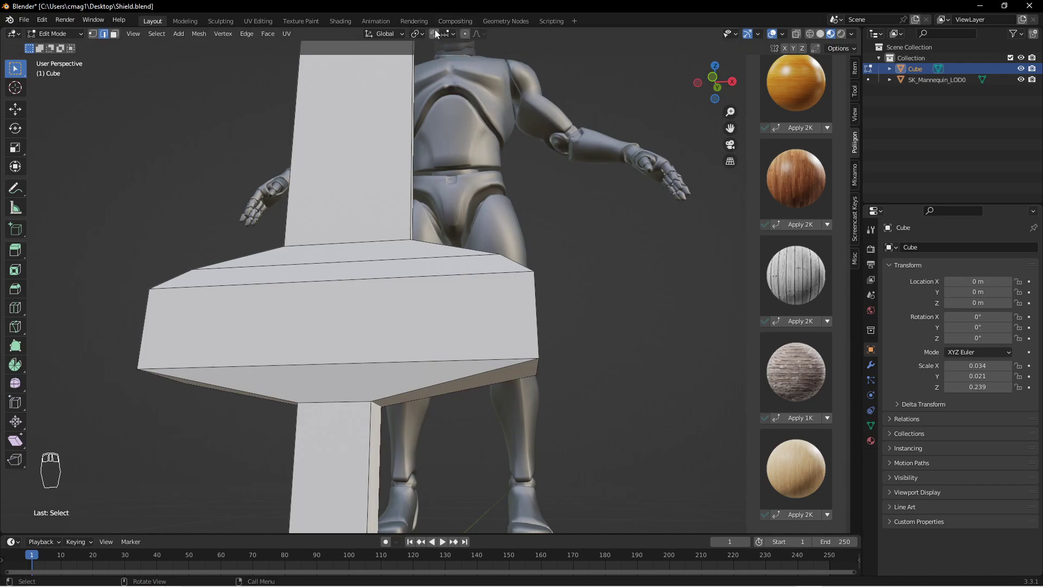
click(451, 33)
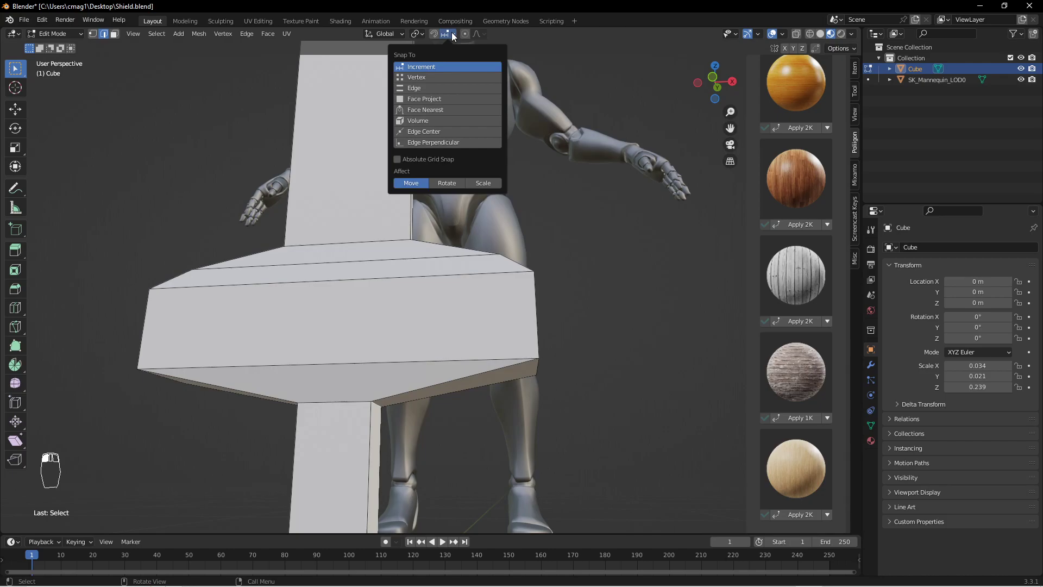
click(418, 90)
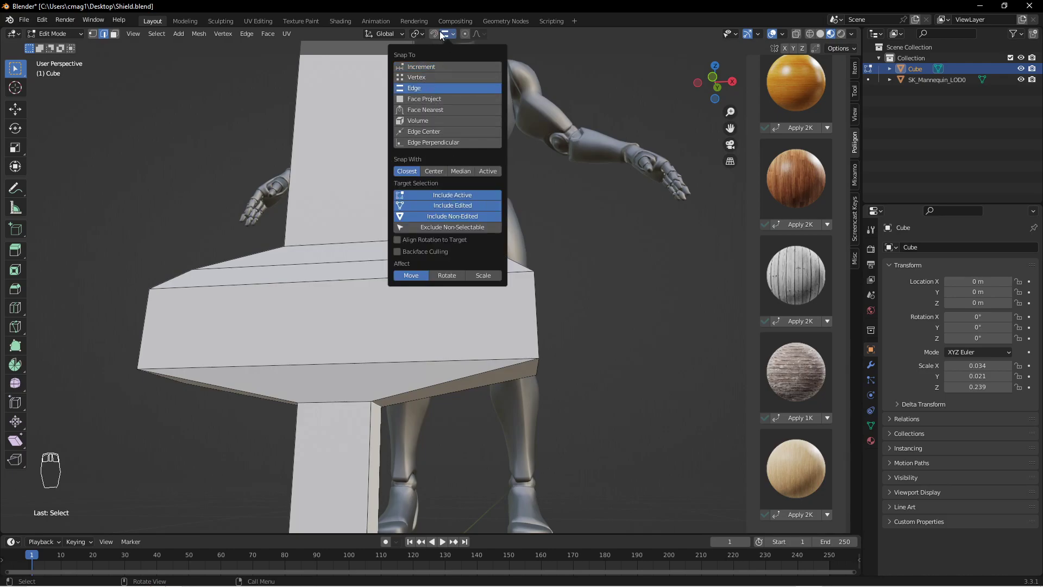
click(434, 33)
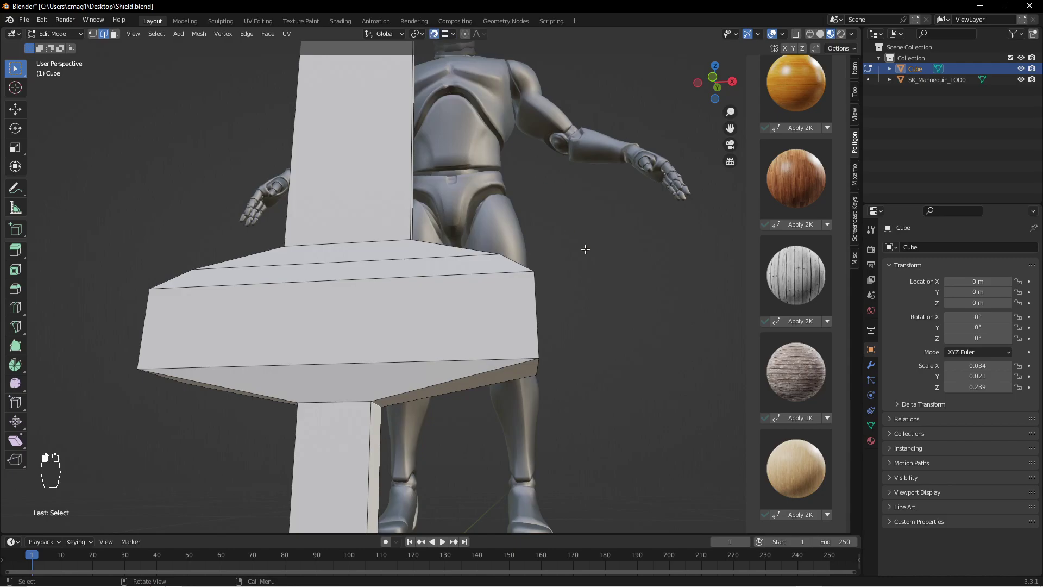
Raise the edges where the grip meets the crossguard about 0.031 m along Z, snapping them level with the crossguard's outer bottom edge.
middle_drag(565, 418, 503, 417)
key(g)
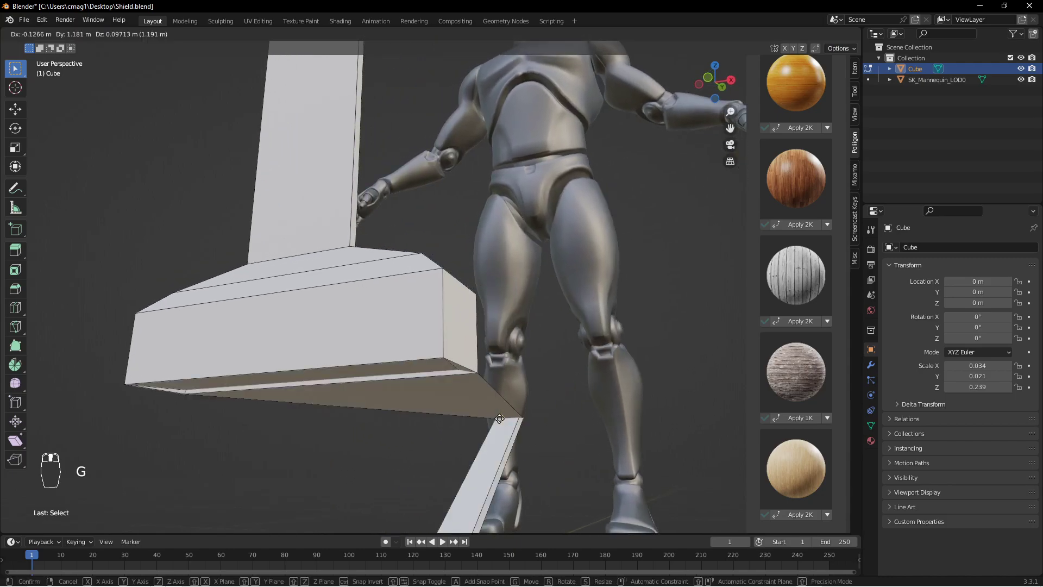
middle_click(499, 419)
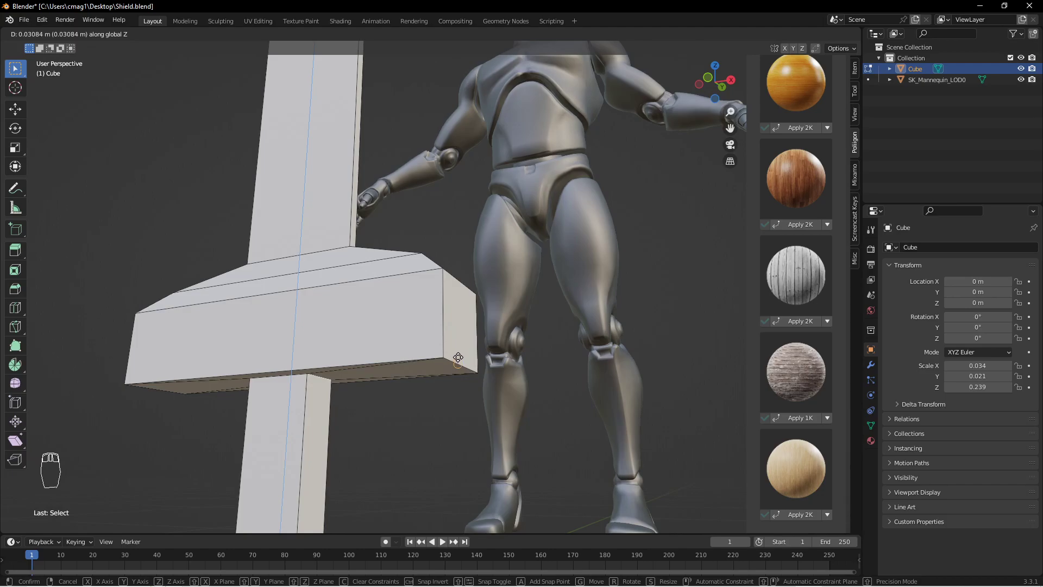
click(458, 357)
middle_drag(458, 357, 493, 361)
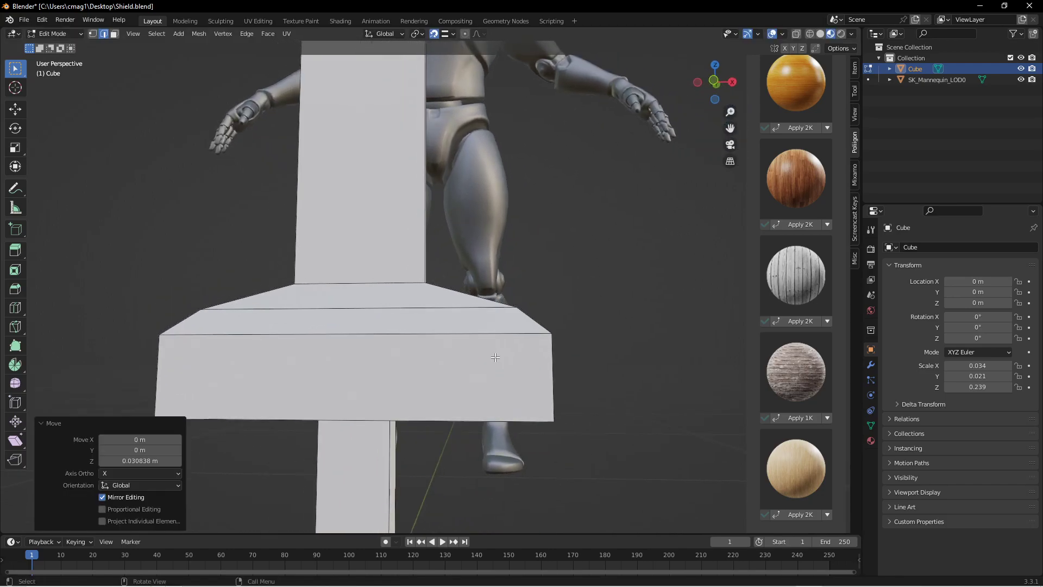
key(KP_1)
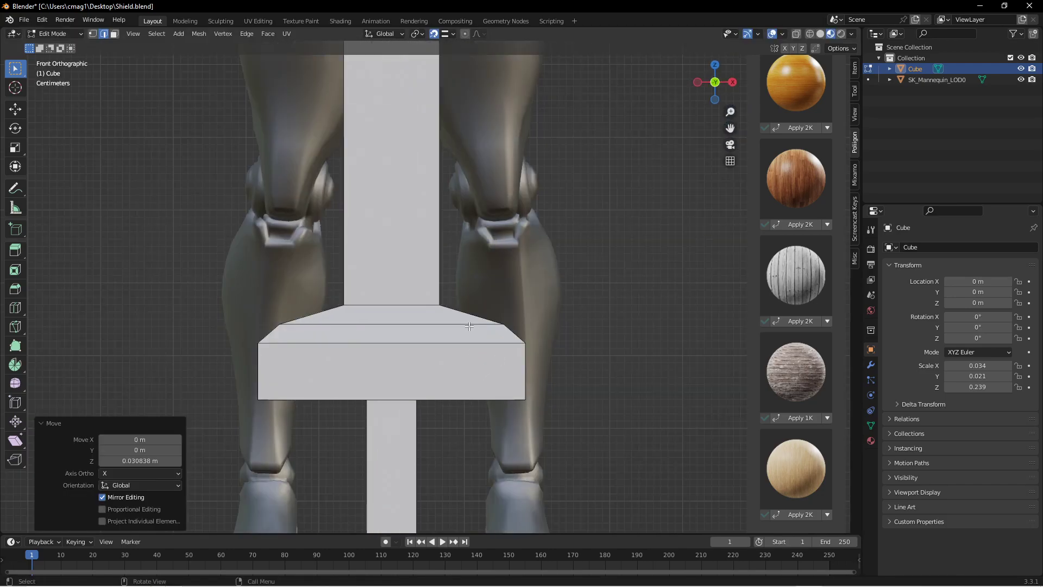
Turn snapping off and widen the crossguard by scaling its two end faces to 1.244 along X.
middle_drag(447, 300, 345, 333)
key(3)
click(279, 382)
middle_drag(279, 382, 391, 349)
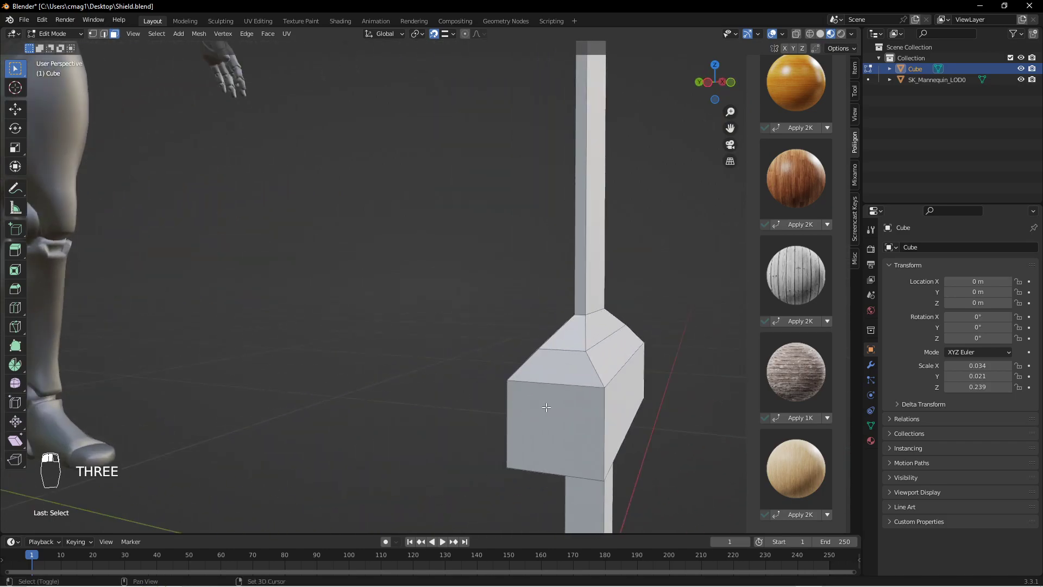
click(556, 429)
click(435, 34)
middle_drag(590, 156, 571, 284)
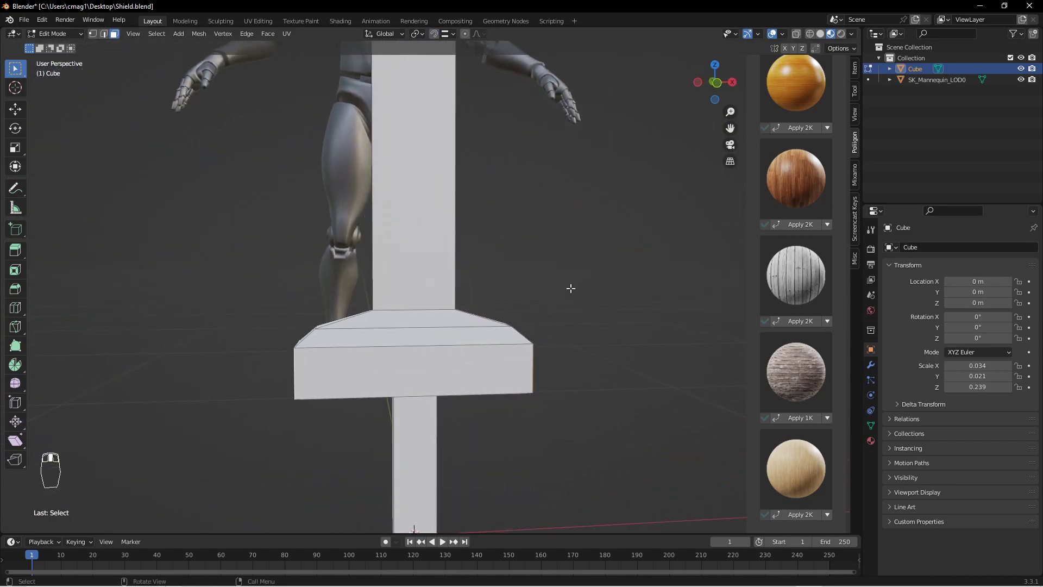
key(s)
key(x)
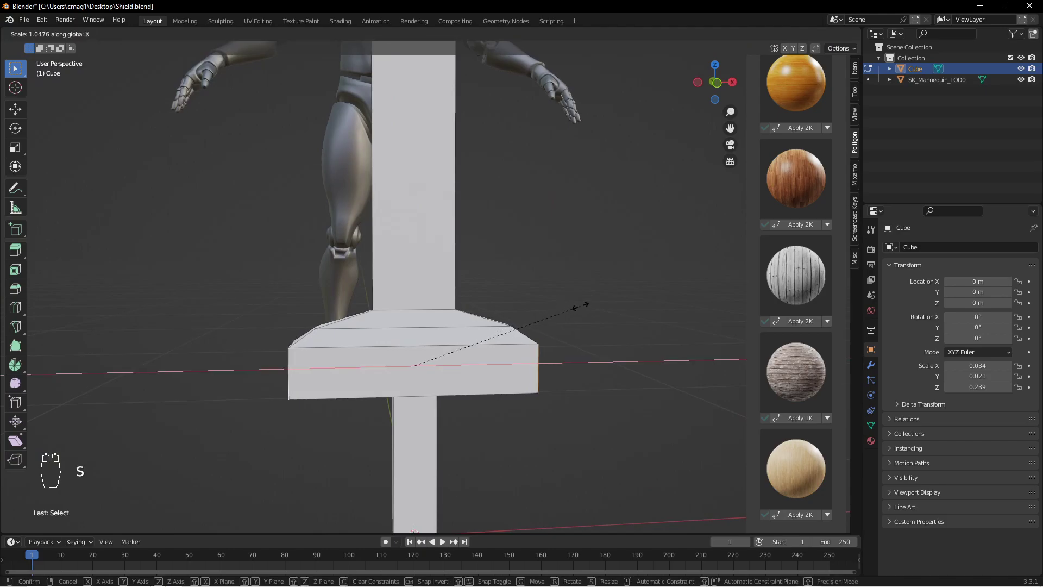
click(619, 321)
Extrude both crossguard end faces along their normals with offset 2.07 m and scale each to 0.330 about its individual origin.
key(alt+e)
click(626, 324)
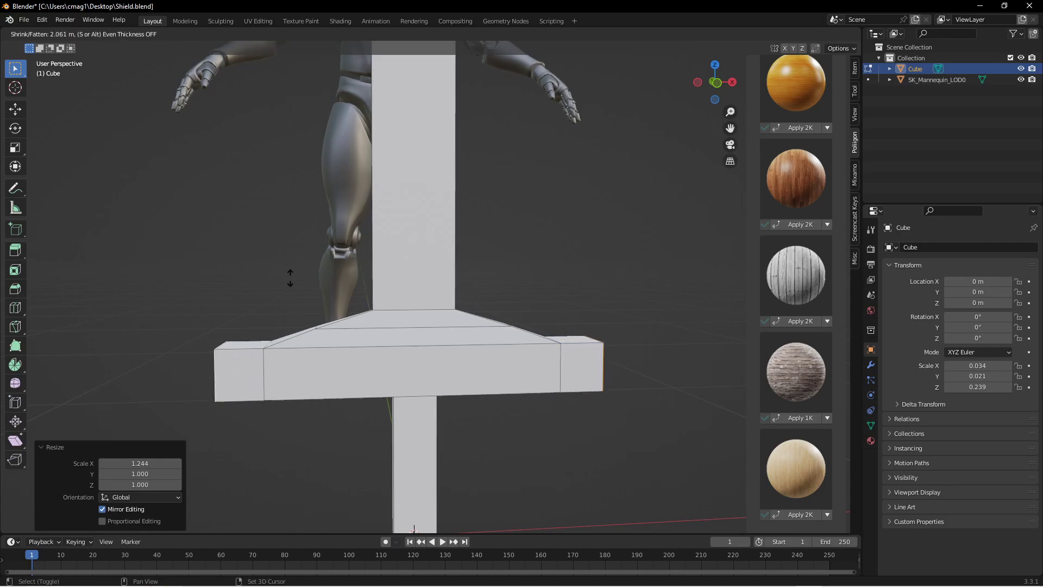
click(326, 252)
key(s)
right_click(640, 295)
click(425, 32)
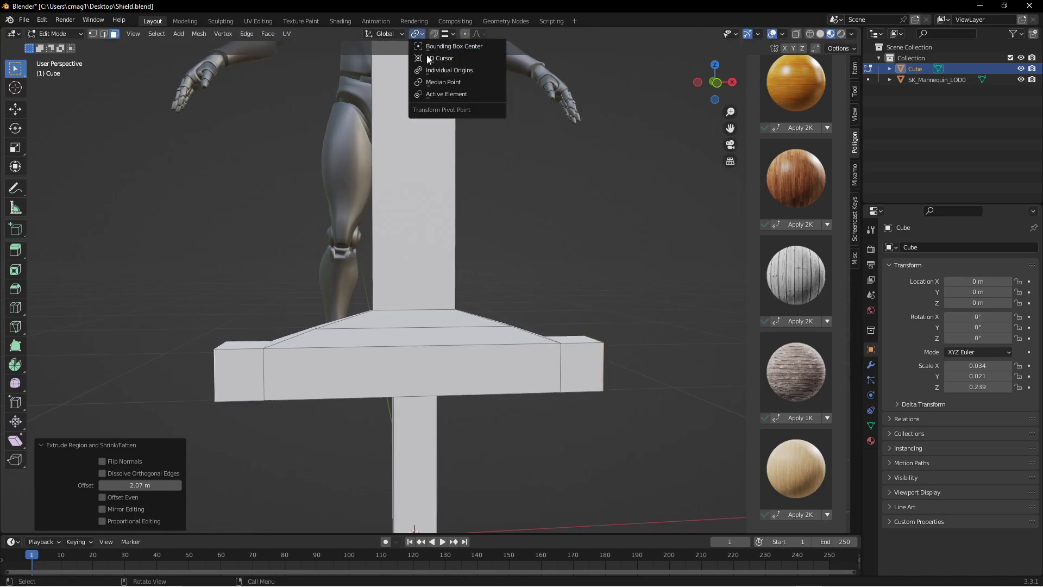
key(s)
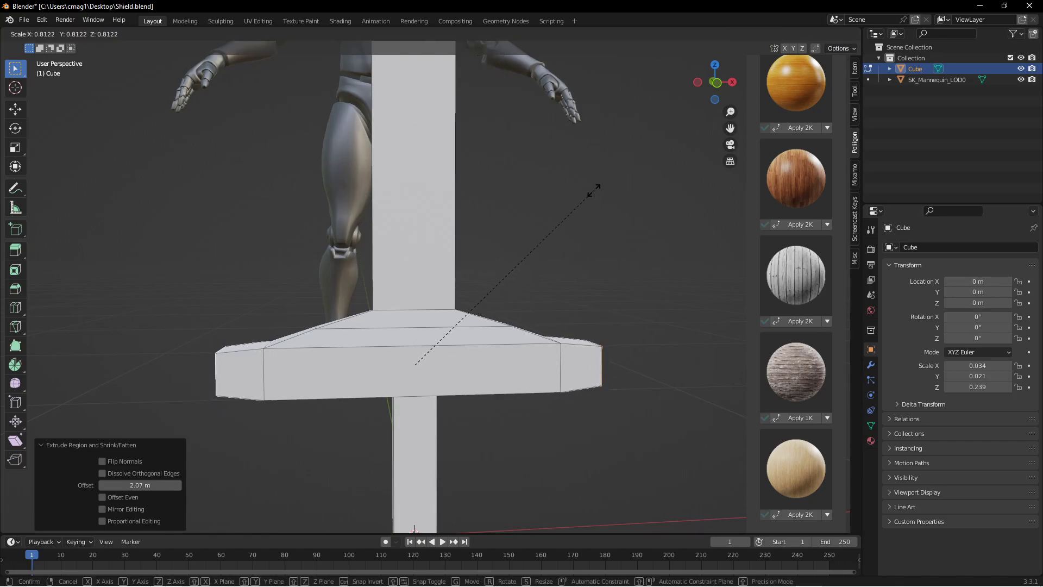
click(440, 267)
Lower the crossguard's two small end faces along Z by about 0.023 m and a further 0.016 m.
middle_drag(536, 304, 526, 279)
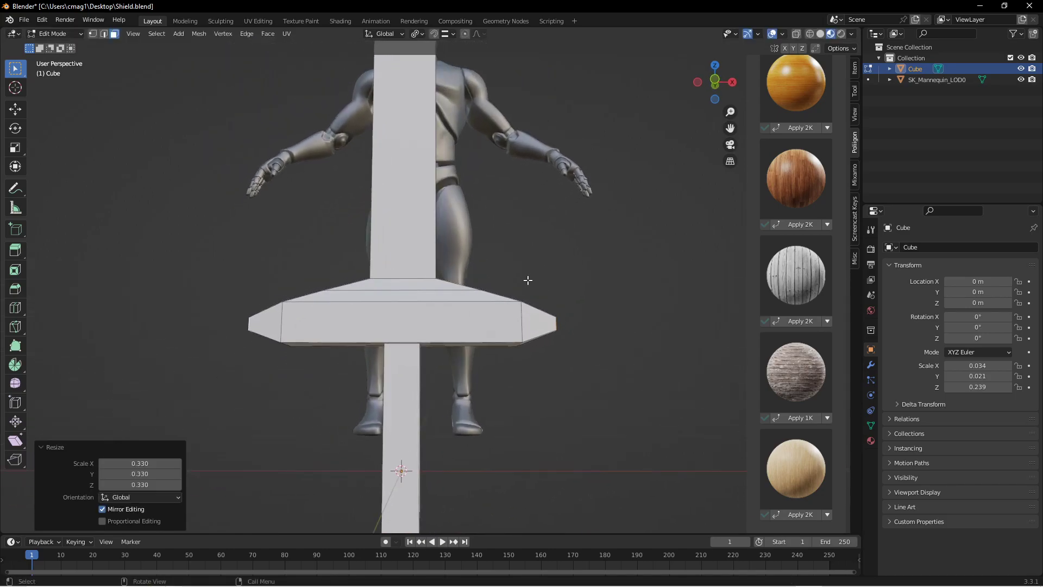
key(g)
key(z)
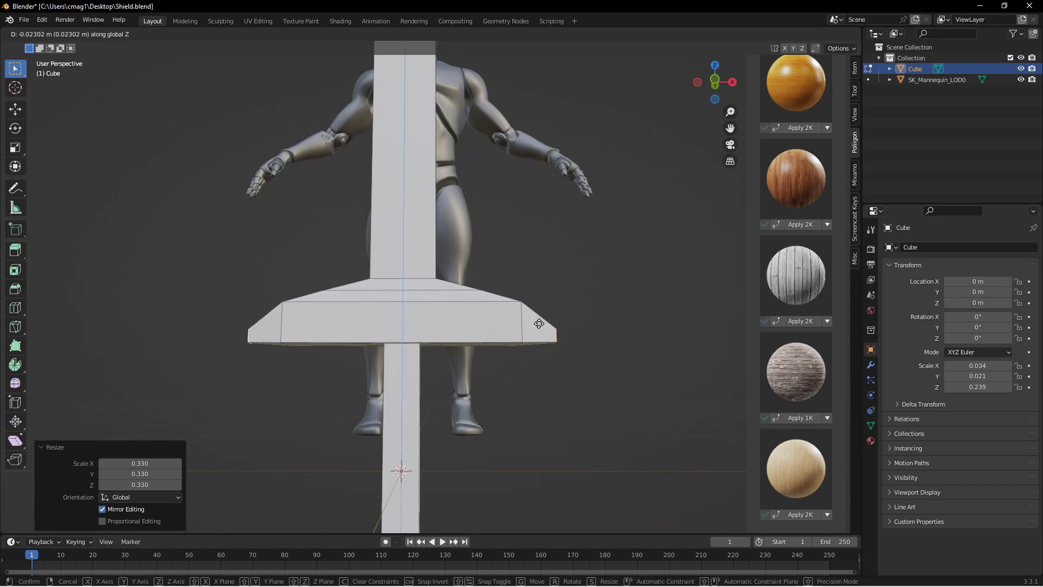
click(539, 321)
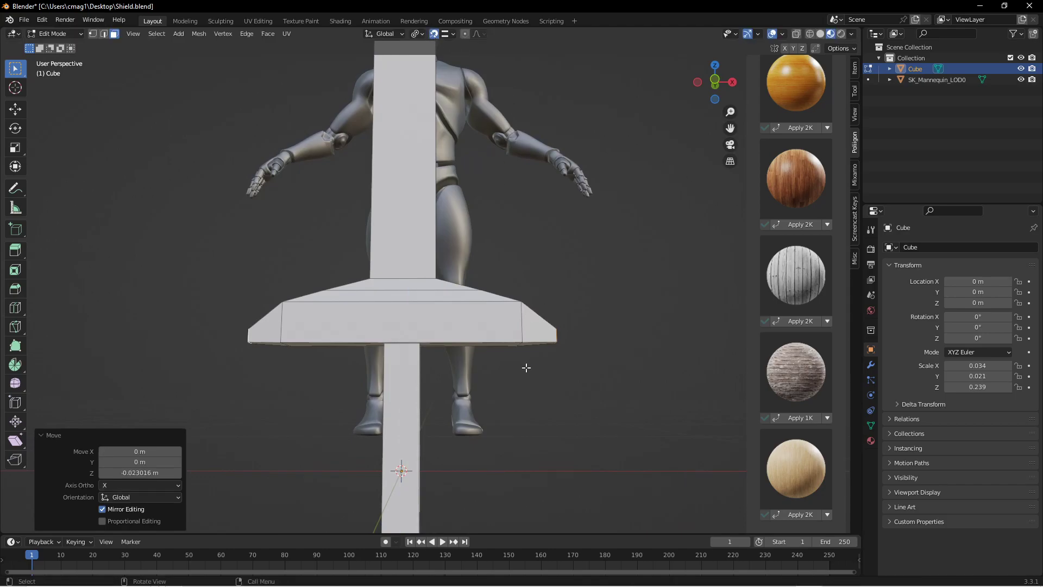
key(g)
key(z)
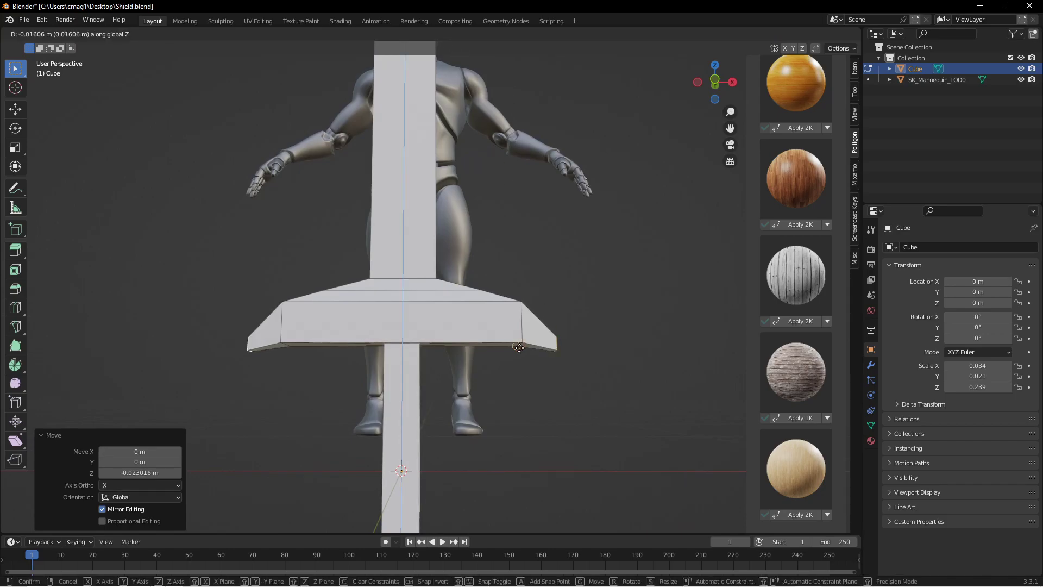
click(519, 348)
Inspect the reshaped crossguard in Object Mode and Edit Mode from several angles.
key(Tab)
middle_drag(405, 329, 545, 374)
key(Tab)
key(3)
middle_drag(510, 216, 491, 317)
key(Tab)
key(Tab)
Bevel the grip's edges with width 1.27 m and Clamp Overlap enabled, and increase the bevel's segment count.
key(2)
scroll(446, 389, up, 5)
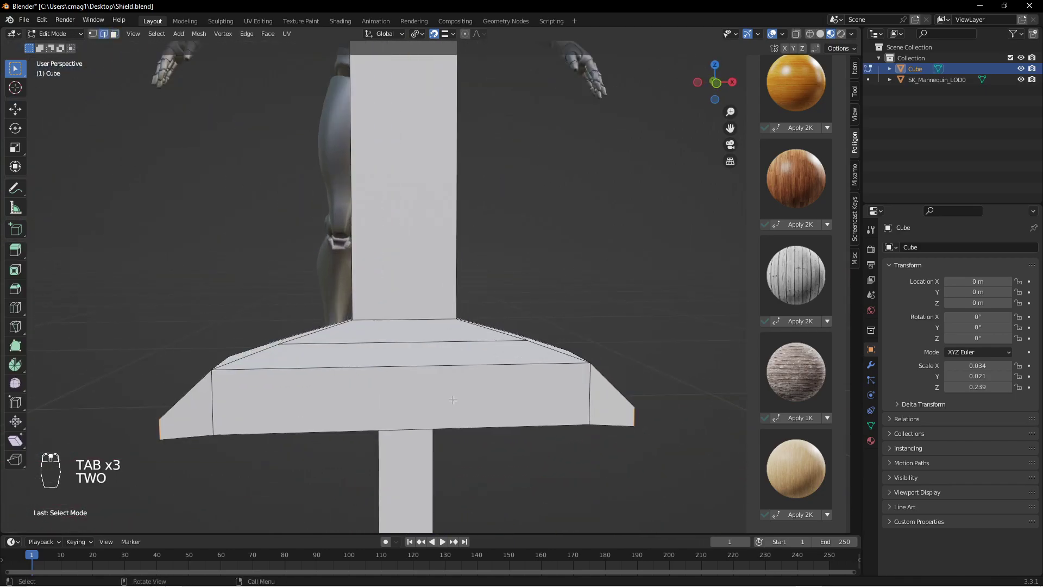
middle_drag(453, 400, 511, 365)
click(537, 395)
middle_drag(601, 403, 447, 403)
key(ctrl+b)
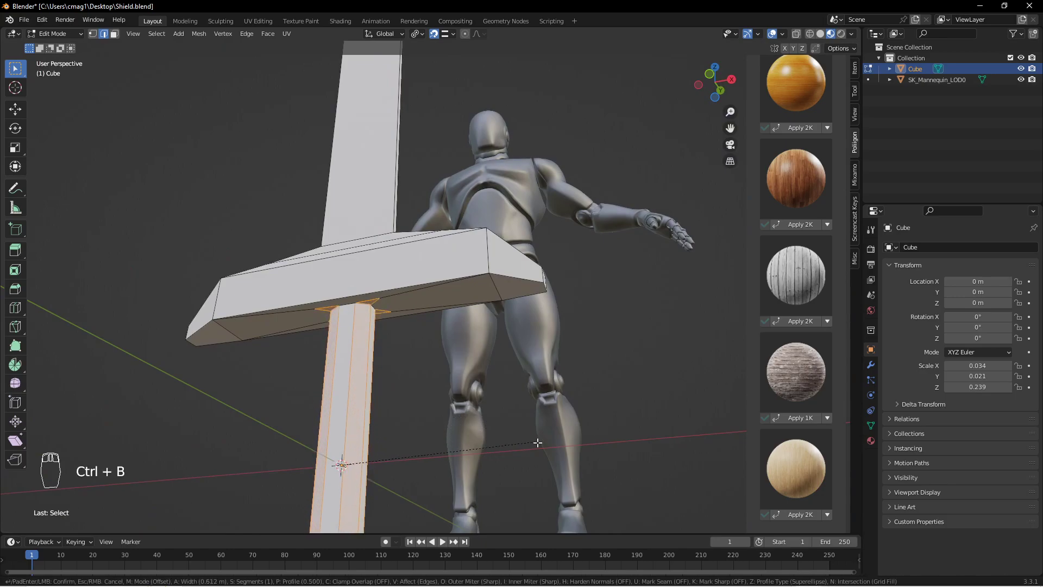
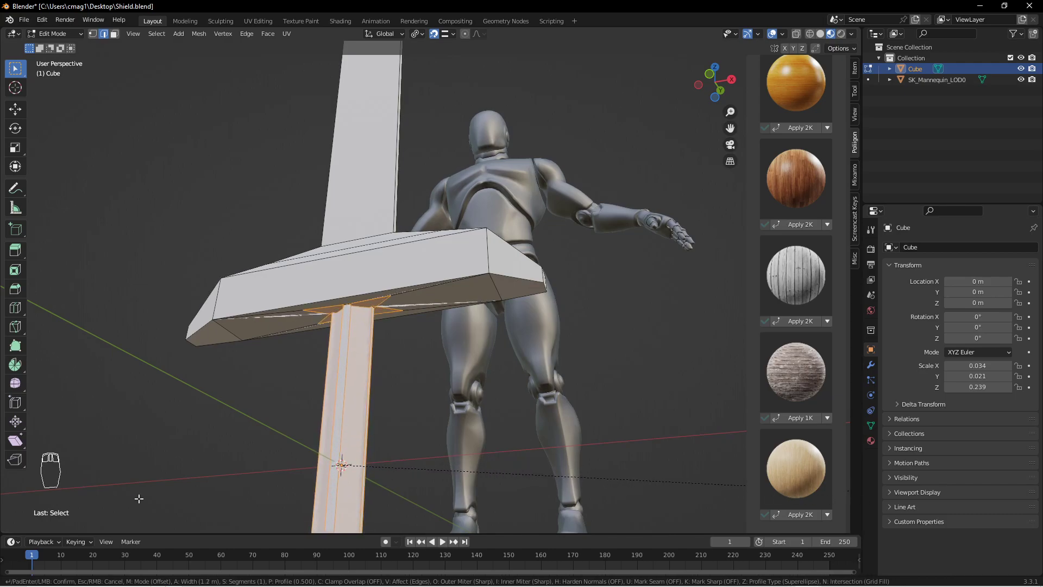
click(200, 496)
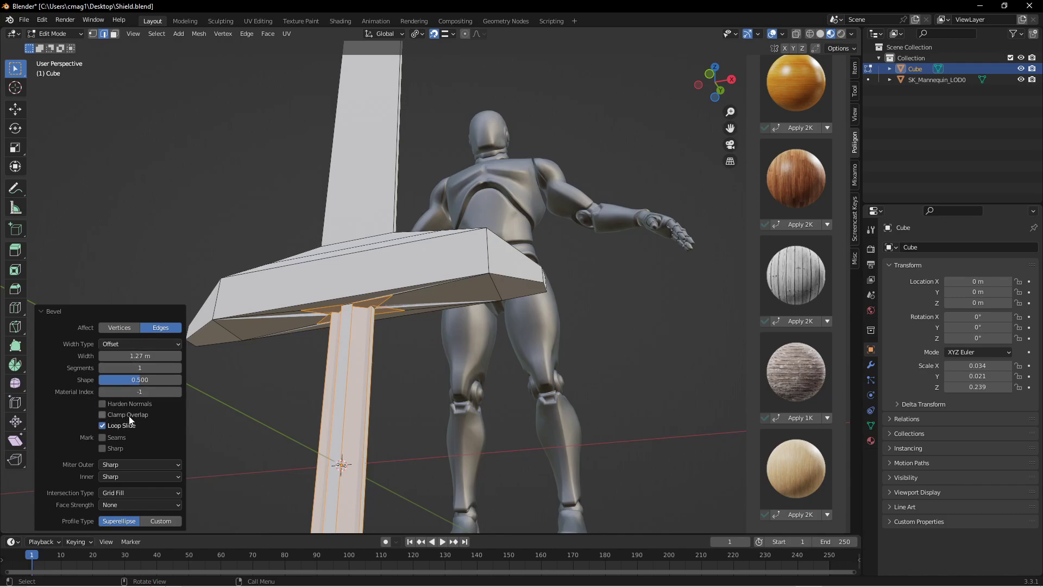
click(103, 415)
middle_drag(367, 319, 613, 309)
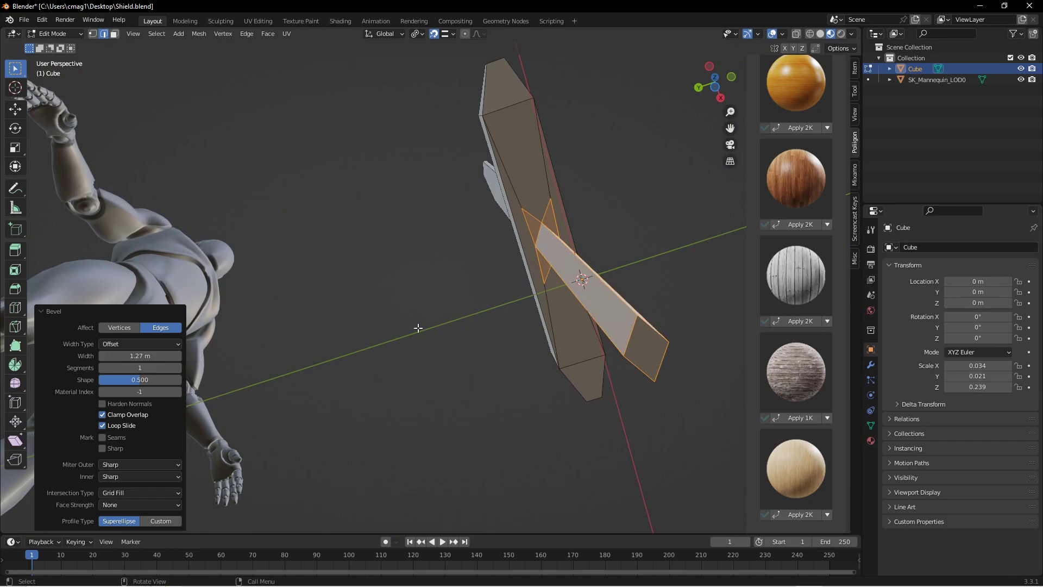
click(178, 368)
Shorten the grip by moving its bottom end face up about 0.153 m along Z.
middle_drag(608, 253, 384, 360)
key(Tab)
key(Tab)
key(3)
click(385, 359)
middle_drag(480, 270, 491, 340)
key(g)
right_click(443, 118)
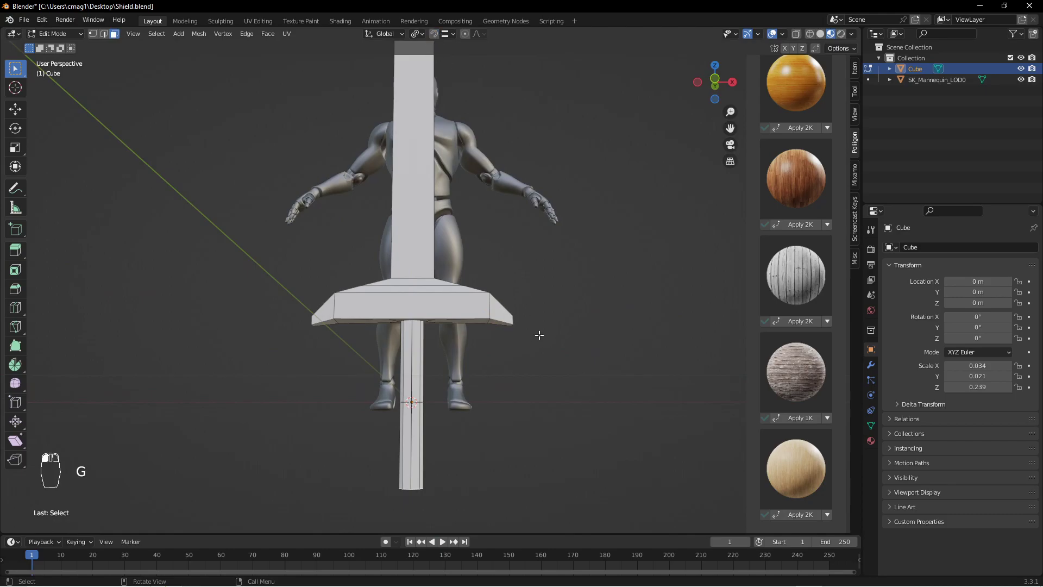
key(g)
click(560, 281)
Extrude the grip's bottom face in place, scale it to 1.530 and extrude it about 0.045 m downward as a pommel.
scroll(482, 252, down, 4)
middle_drag(482, 252, 489, 275)
scroll(475, 373, up, 5)
shift+middle_drag(475, 373, 481, 266)
key(e)
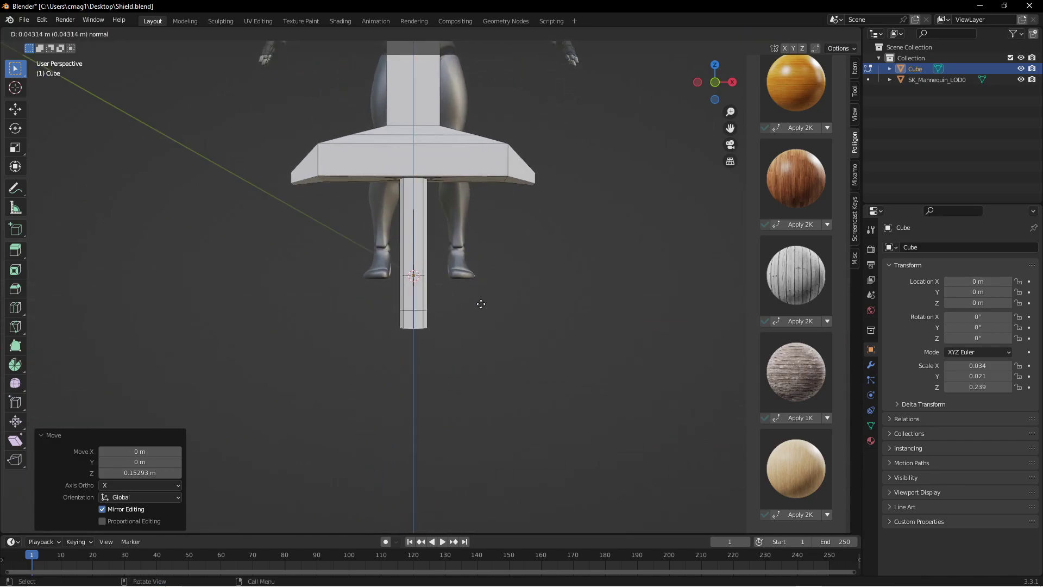
click(483, 304)
key(s)
click(519, 307)
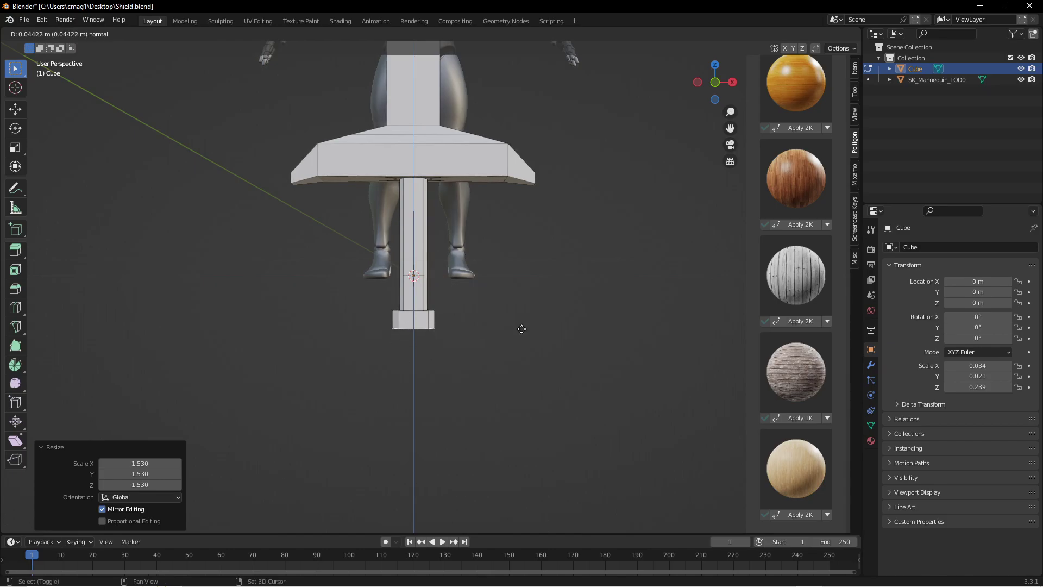
click(522, 332)
Extrude the pommel's bottom face another 0.040 m and taper it by scaling the face to about 0.5.
key(e)
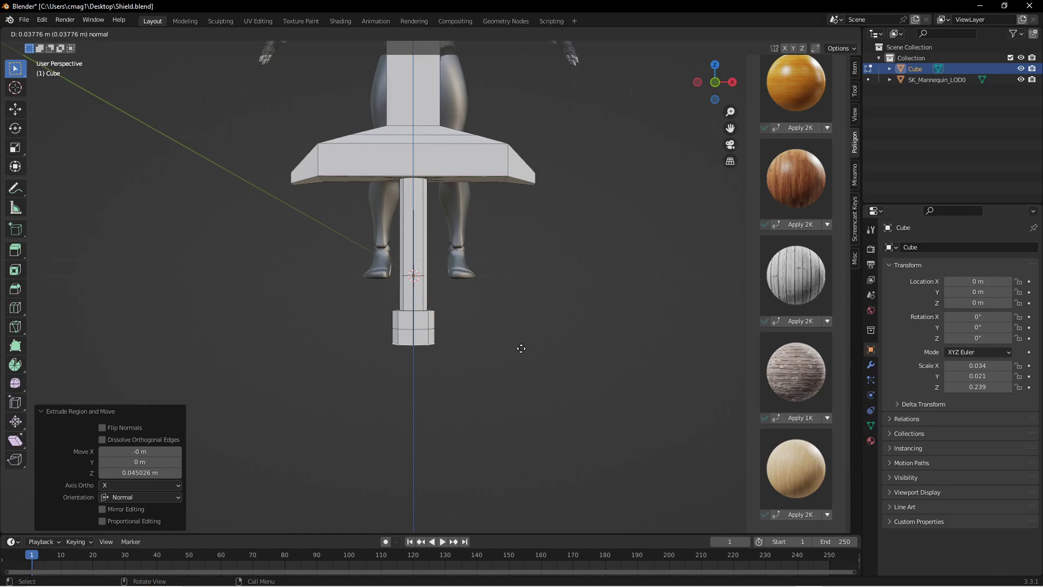
click(521, 349)
key(s)
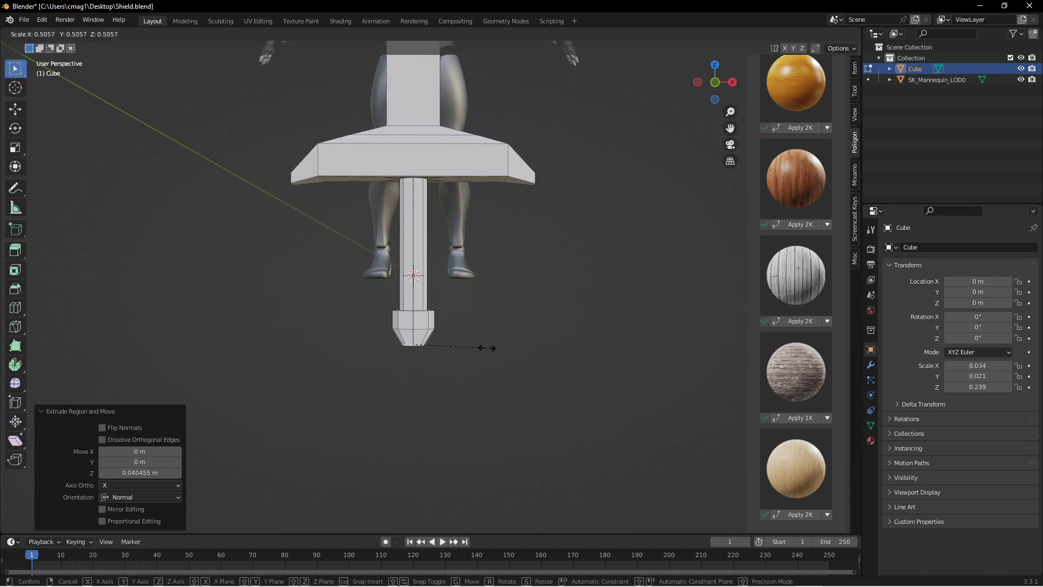
click(479, 348)
Inspect the sword's overall shape beside the mannequin from the front and along the blade's narrow side.
key(Tab)
middle_drag(370, 272, 468, 272)
key(Tab)
middle_drag(496, 235, 445, 352)
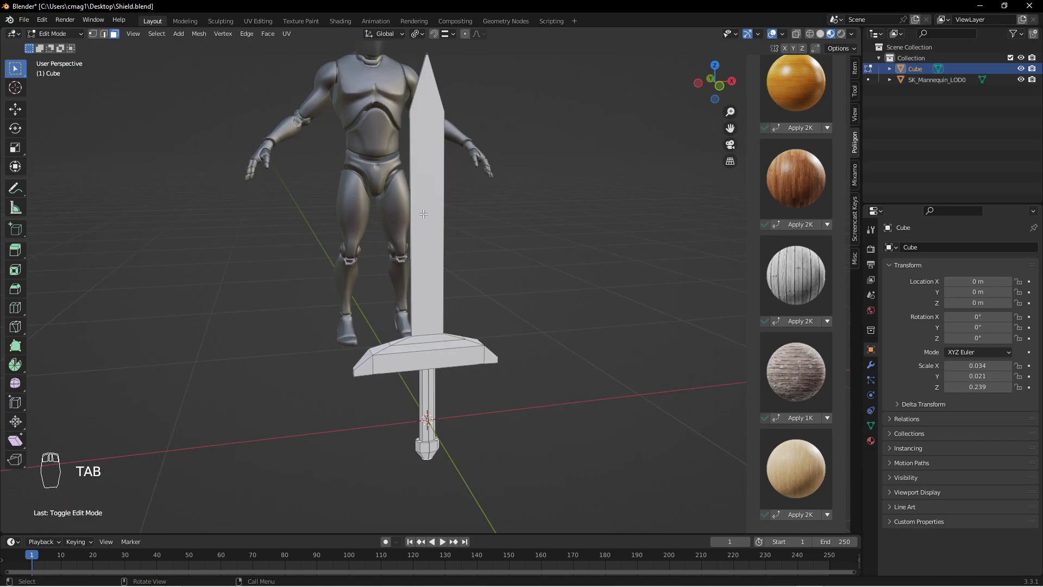
middle_drag(444, 196, 443, 280)
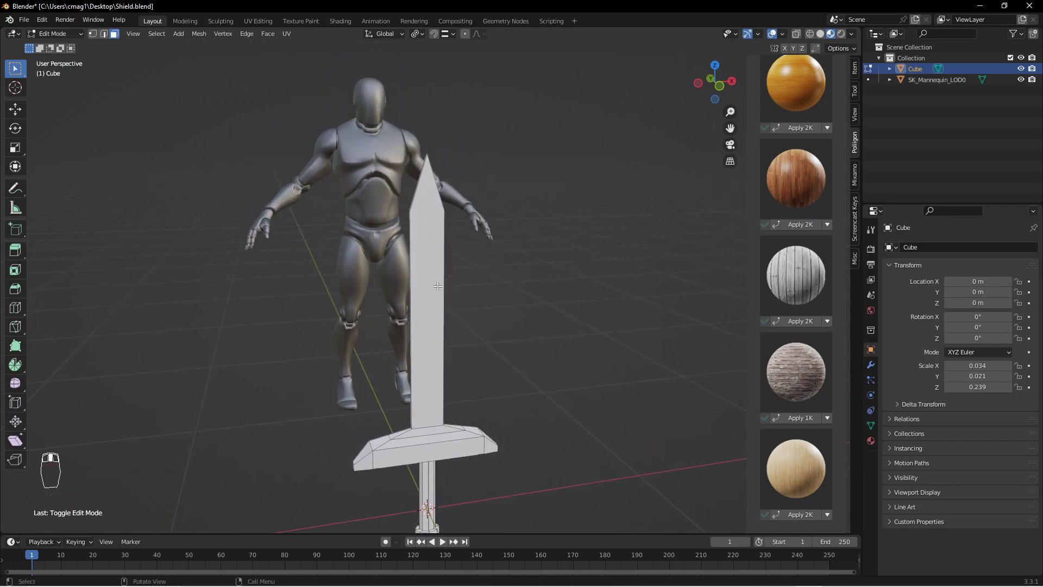
key(ctrl+r)
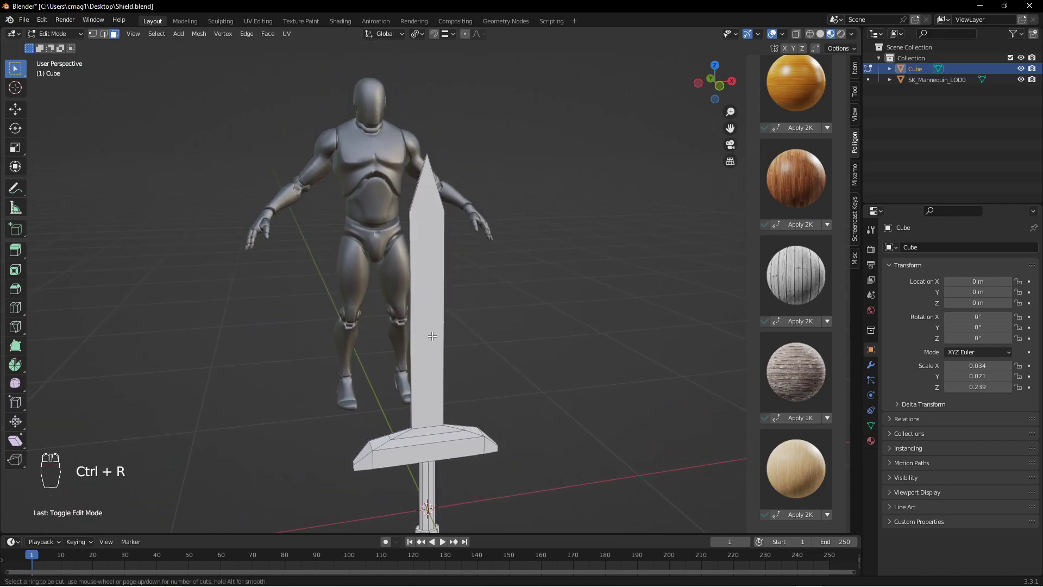
right_click(433, 172)
middle_drag(447, 235, 505, 246)
middle_drag(484, 371, 516, 392)
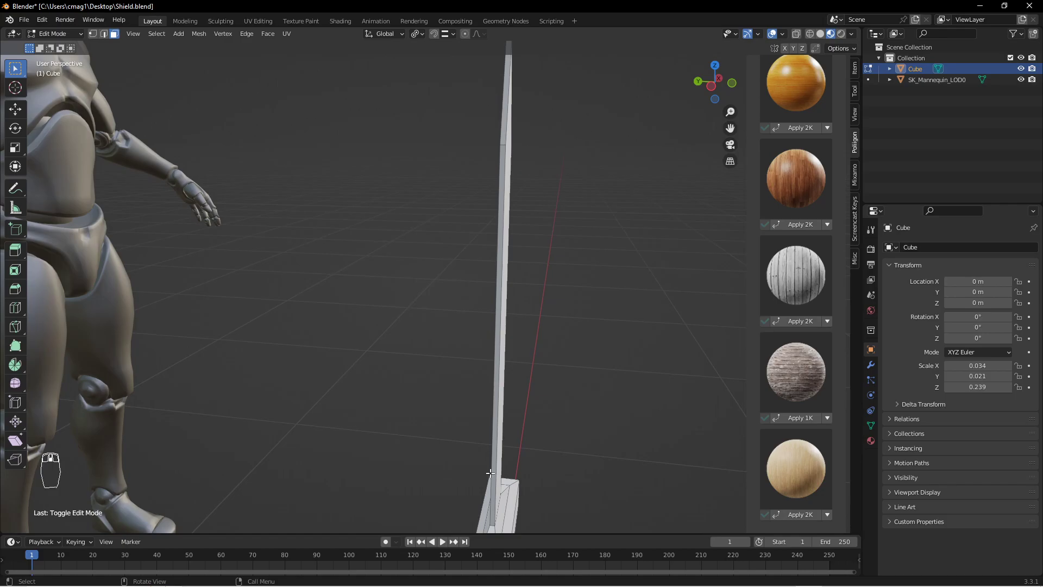
Add one centred loop cut running along the blade's narrow sides and through the crossguard.
key(ctrl+r)
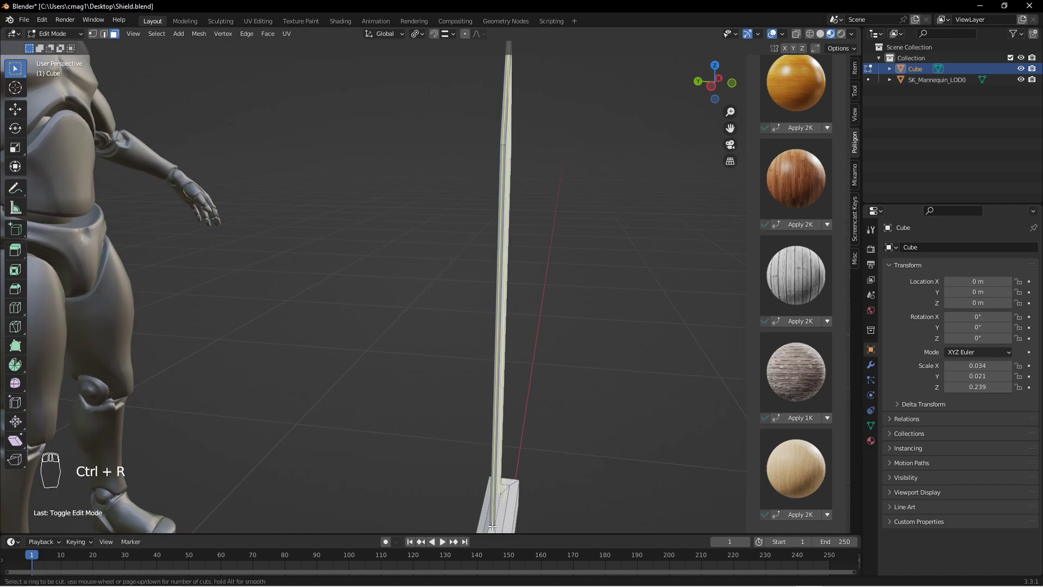
click(491, 527)
right_click(545, 466)
middle_drag(545, 465, 332, 147)
middle_drag(417, 362, 473, 383)
scroll(479, 399, down, 2)
scroll(459, 437, up, 2)
middle_drag(456, 438, 422, 422)
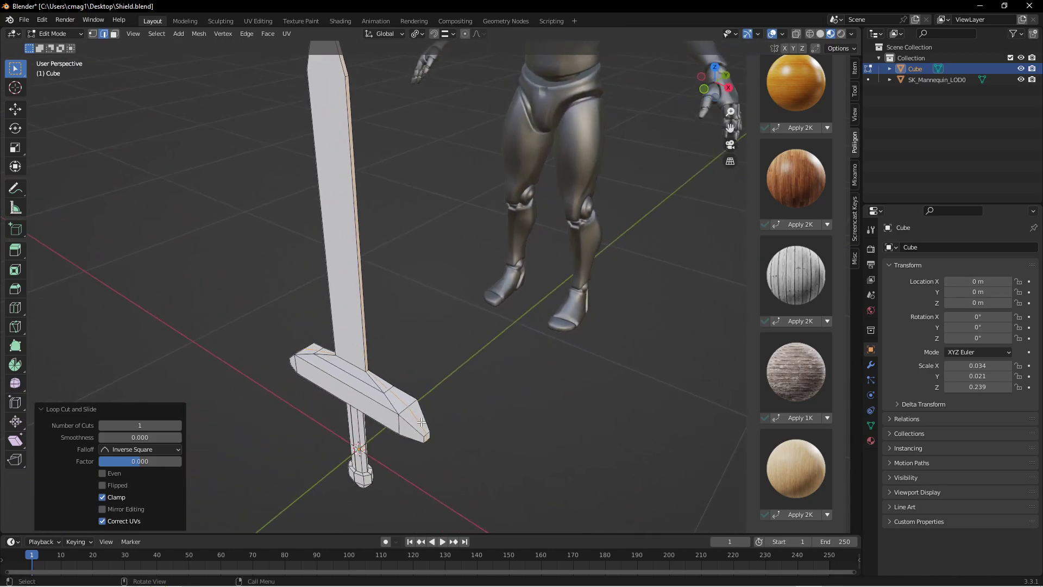
Deselect the loop's crossguard edges and scale the blade's side edges to 1.450 in X and Y only.
shift+click(391, 392)
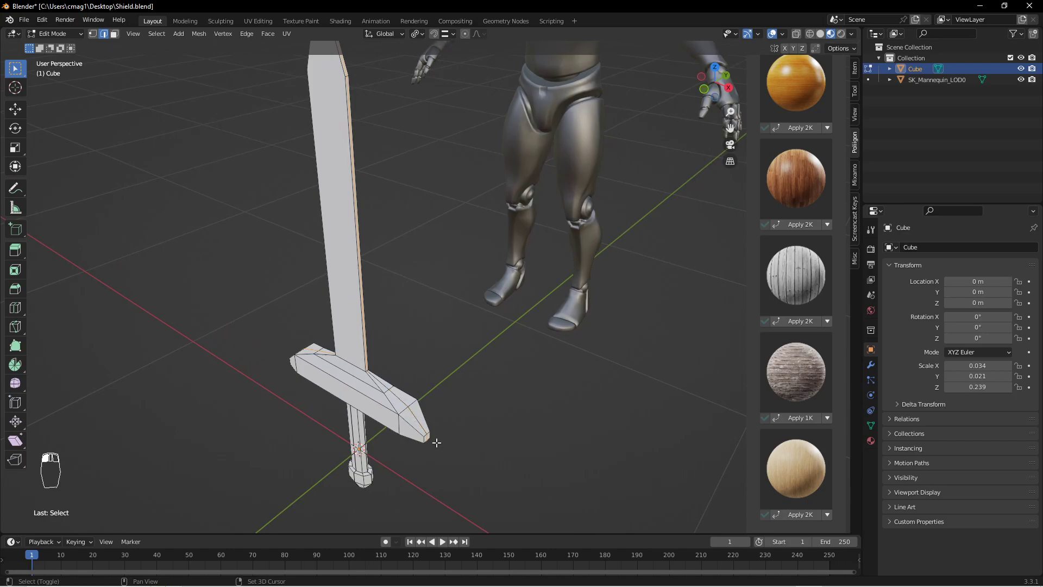
middle_drag(426, 437, 399, 193)
middle_drag(257, 226, 479, 267)
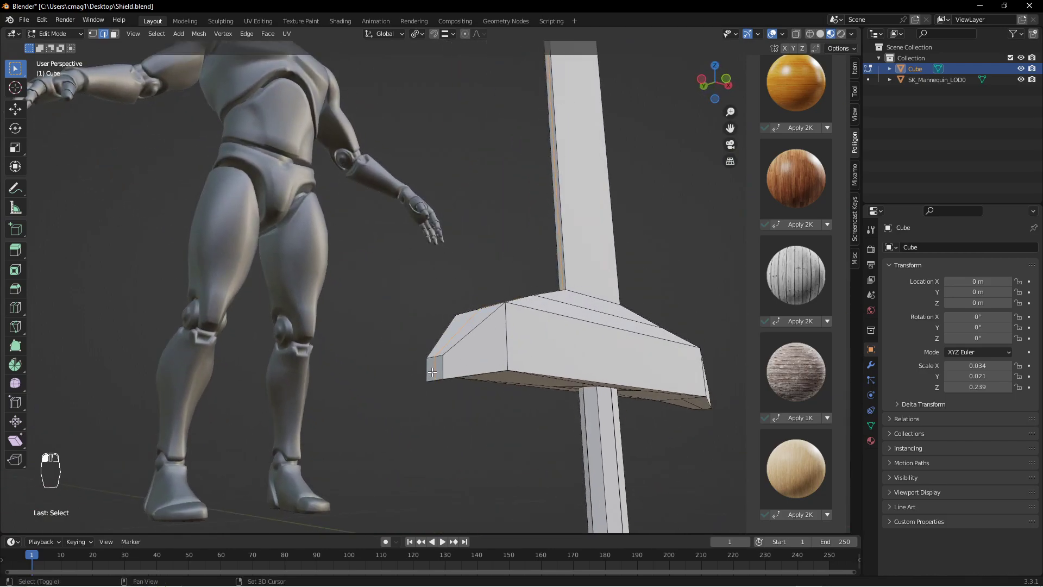
middle_drag(454, 338, 535, 466)
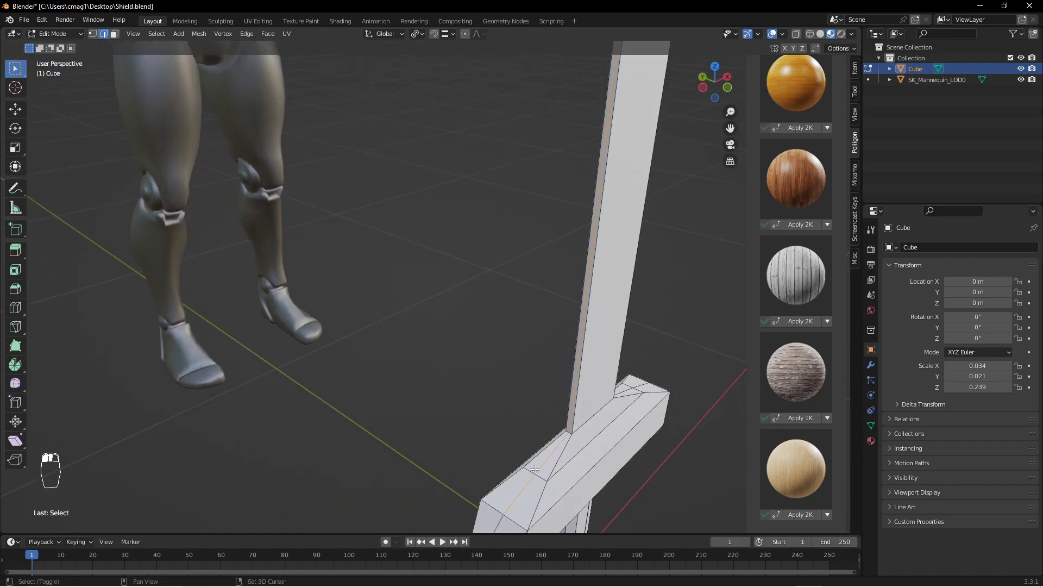
middle_drag(611, 456, 574, 377)
key(alt+s)
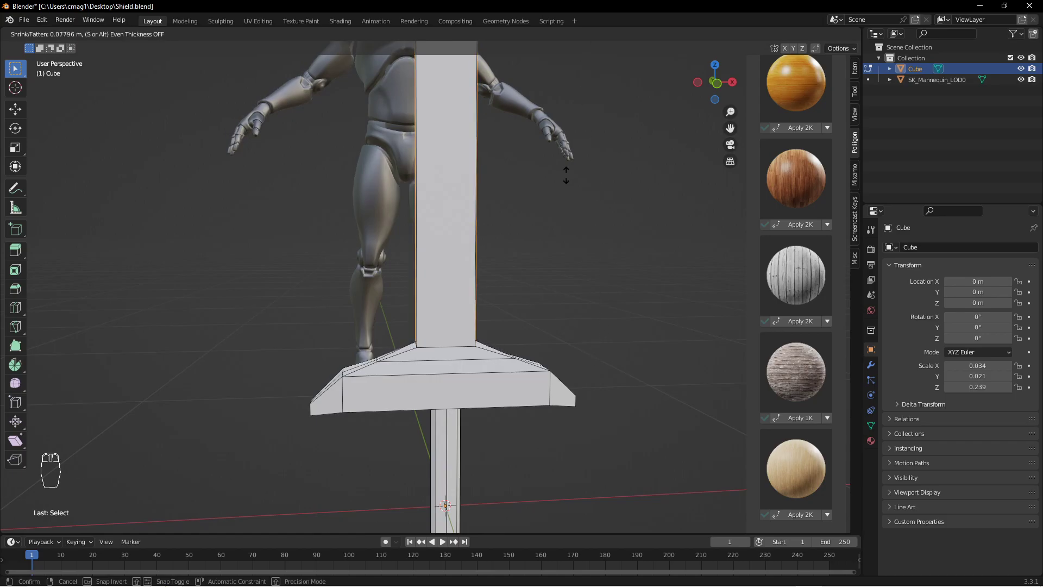
click(566, 177)
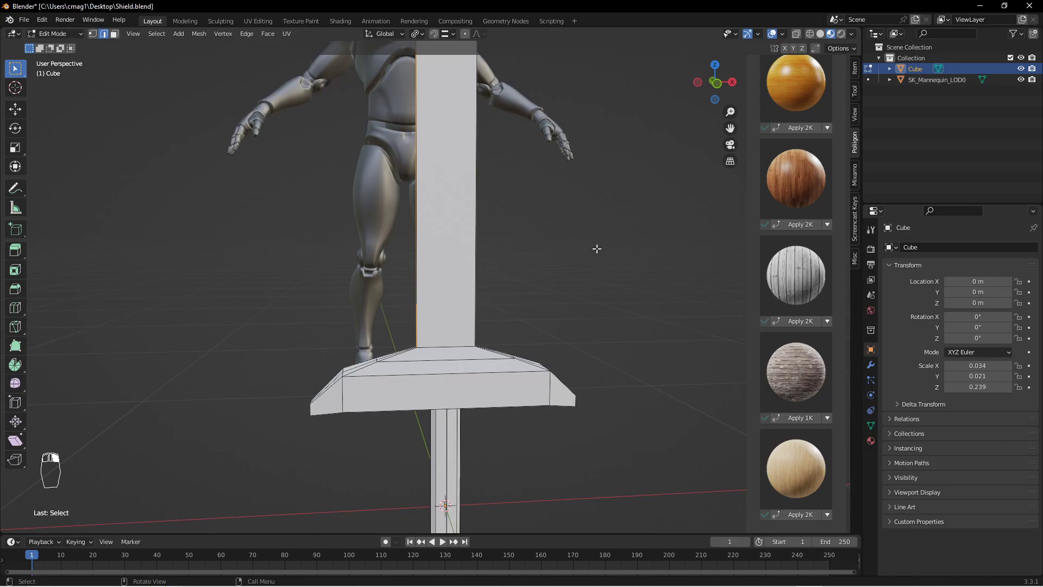
key(s)
key(shift+z)
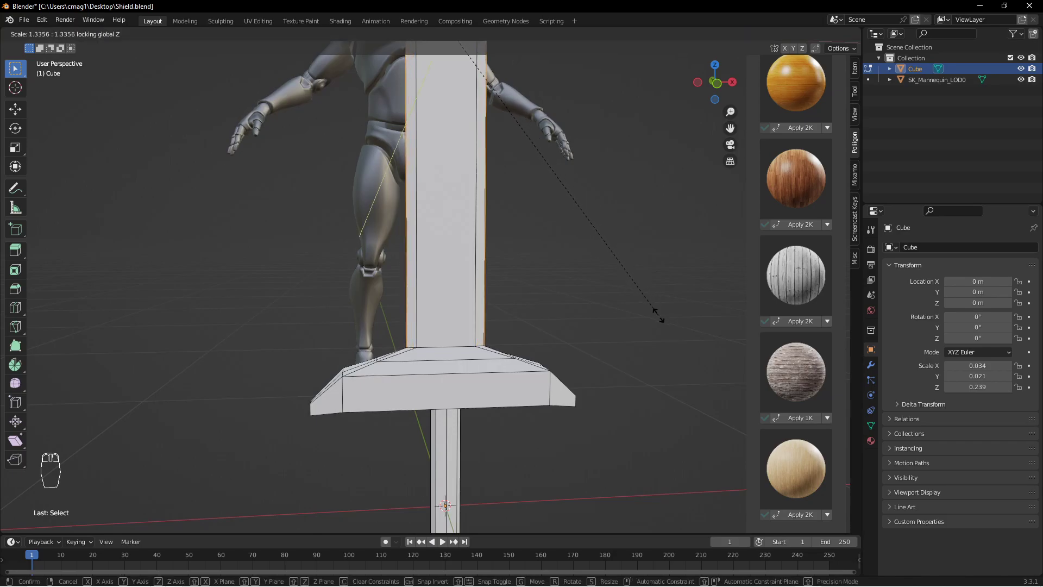
click(690, 333)
middle_drag(591, 235, 515, 355)
middle_drag(492, 258, 525, 290)
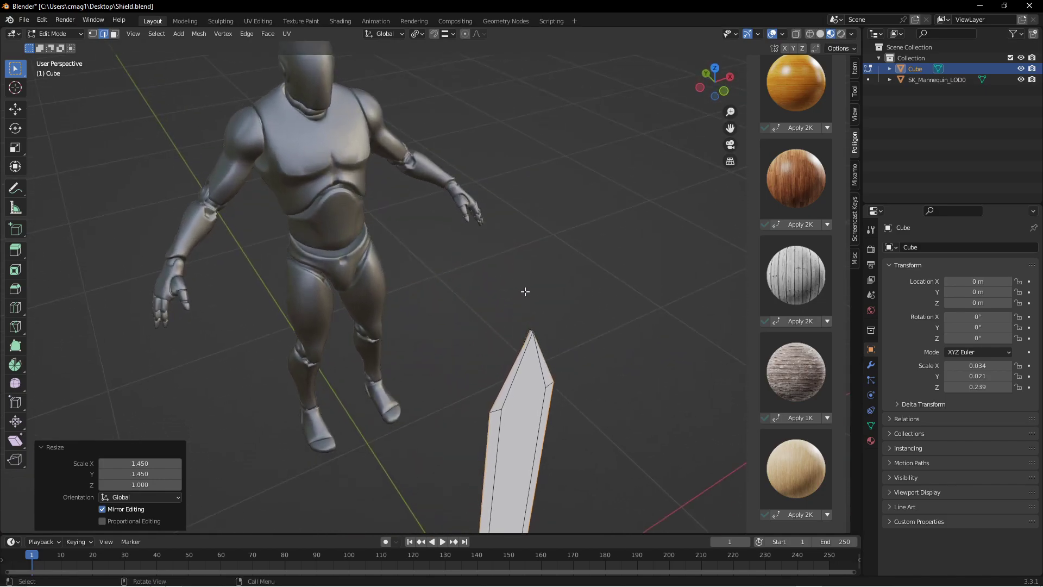
Raise the central vertex at the blade's tip about 0.095 m along Z.
scroll(565, 348, up, 3)
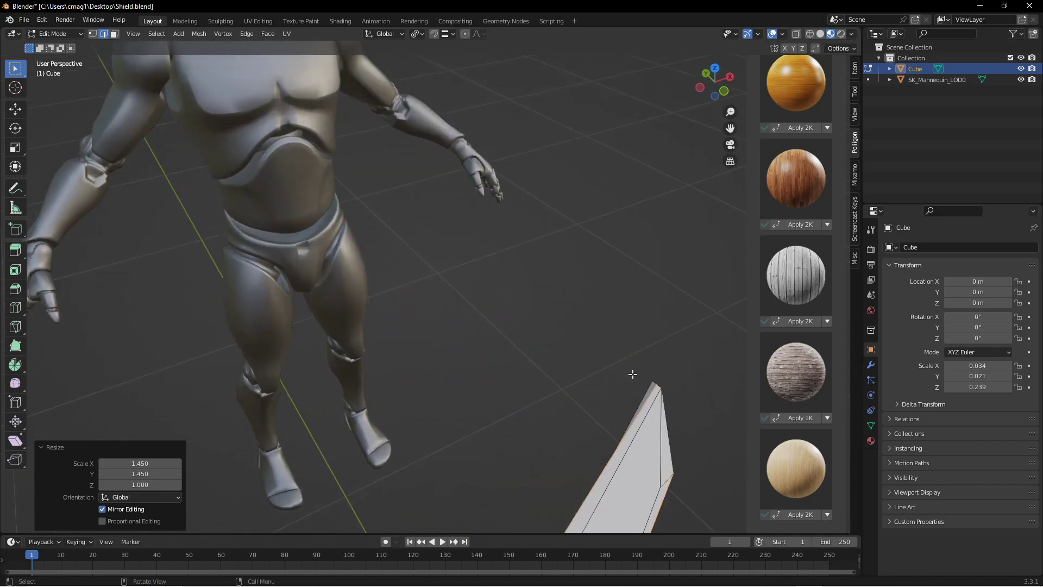
key(1)
click(657, 384)
middle_drag(658, 385, 620, 342)
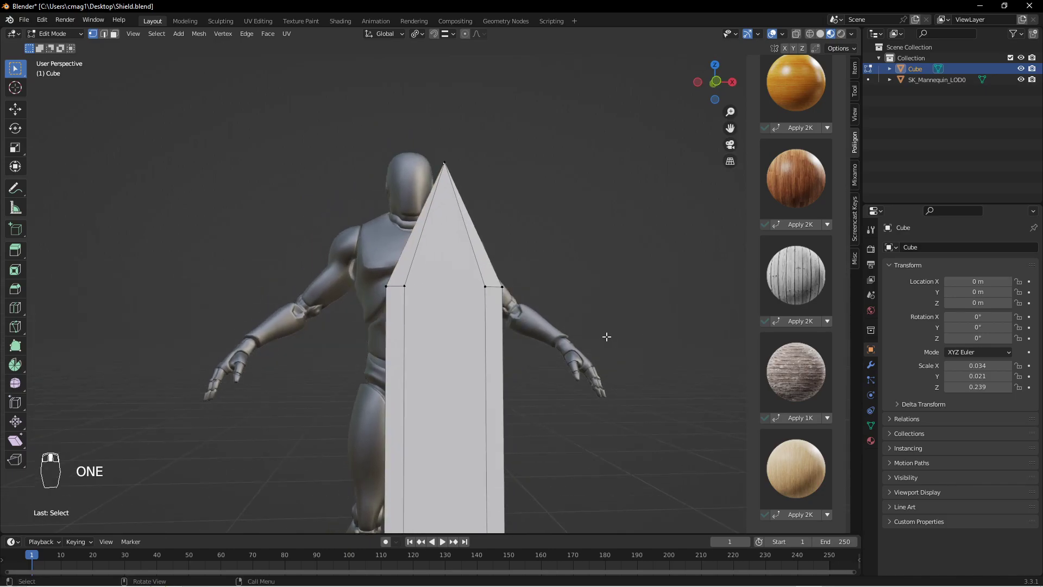
middle_drag(460, 223, 543, 369)
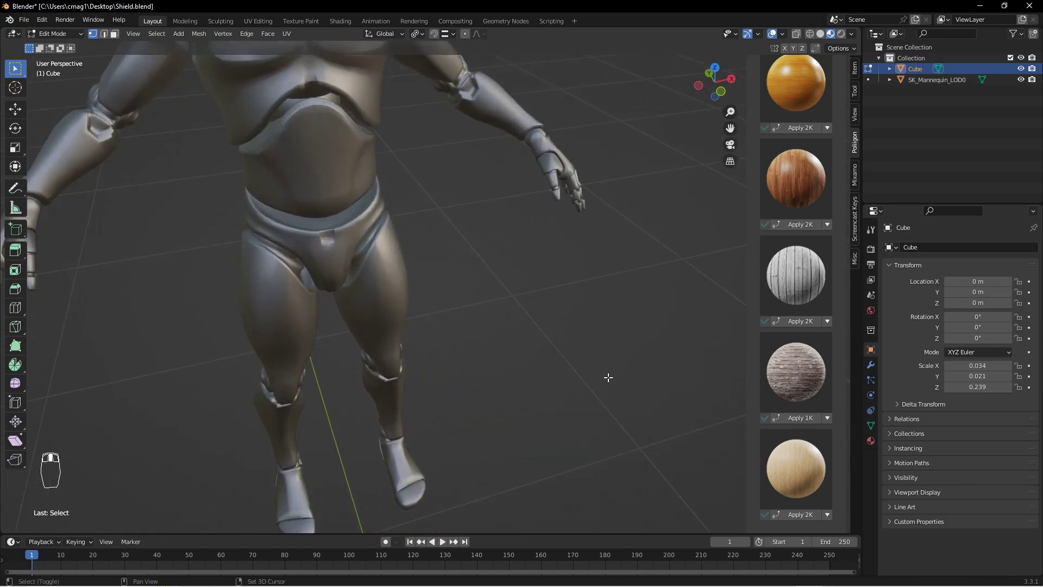
shift+middle_drag(608, 380, 537, 288)
key(KP_Decimal)
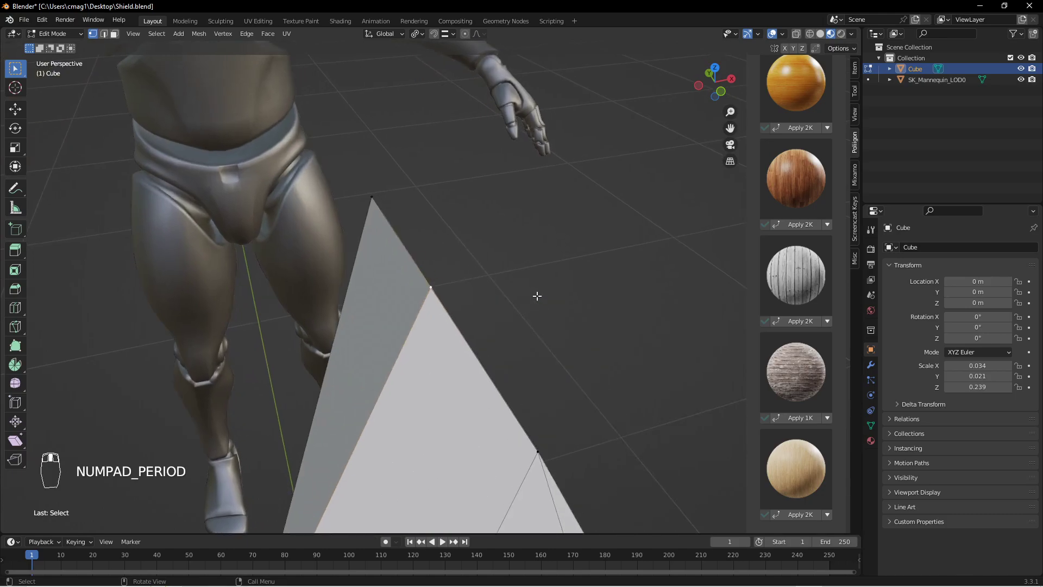
middle_drag(479, 298, 422, 277)
middle_drag(567, 330, 496, 326)
key(g)
key(z)
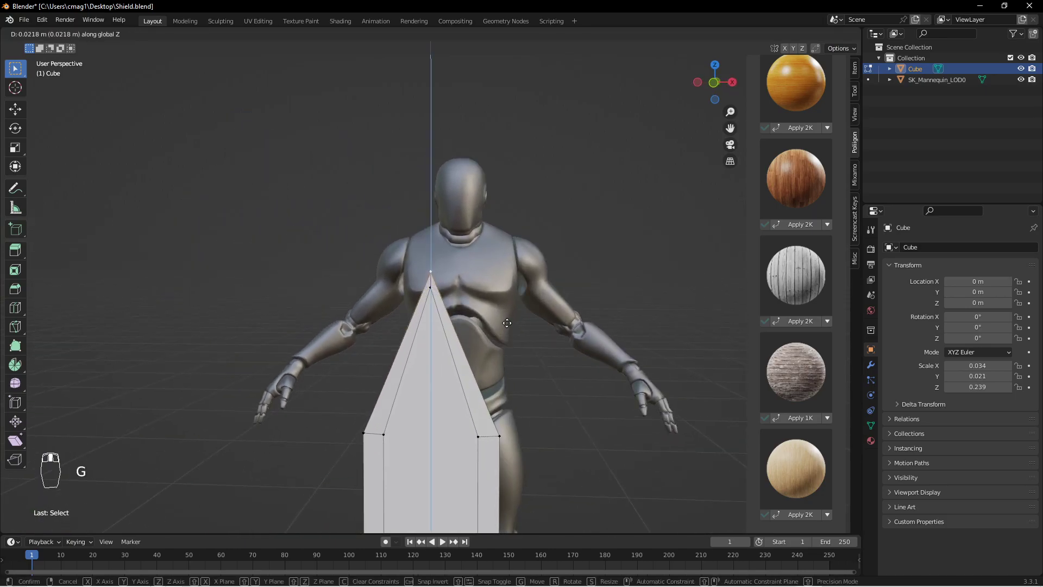
click(515, 271)
Lower the blade's central tip vertex about 0.013 m along Z and check the sword's shape in Object Mode.
middle_drag(515, 271, 531, 317)
key(g)
key(z)
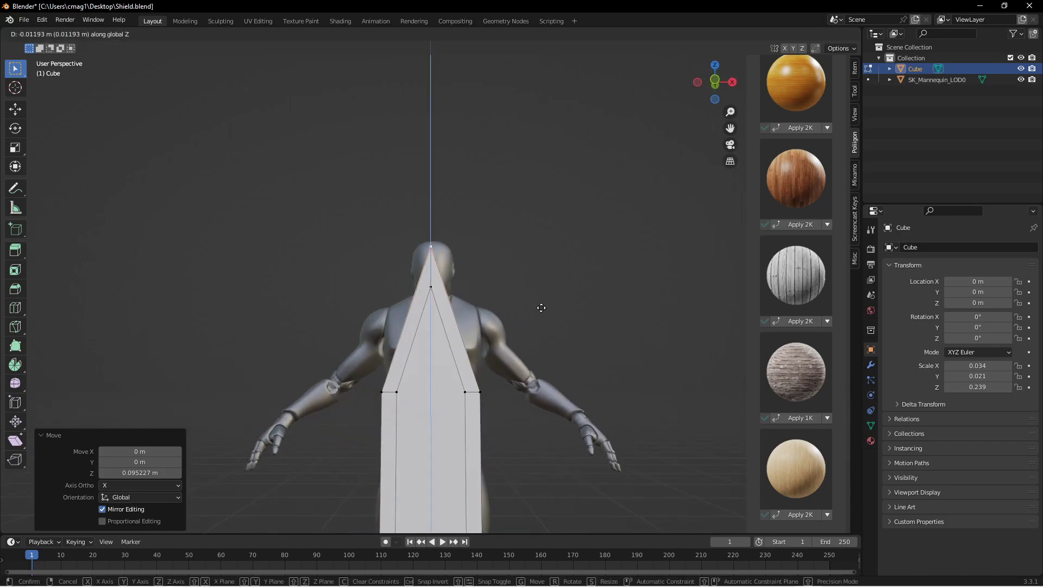
click(543, 313)
scroll(492, 340, down, 3)
scroll(489, 373, up, 5)
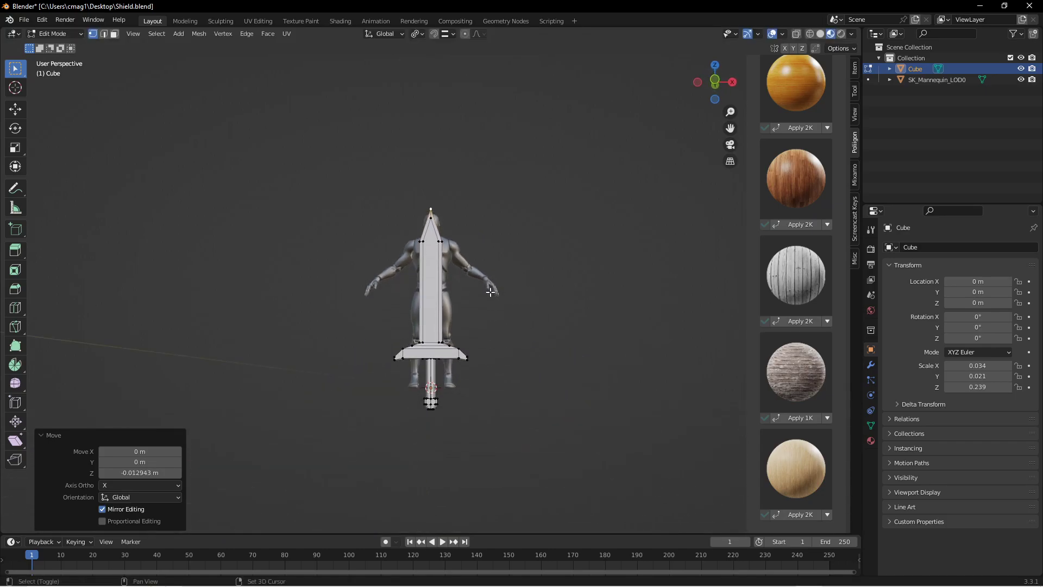
key(Tab)
middle_drag(513, 314, 554, 317)
key(Tab)
middle_drag(492, 309, 474, 324)
Select the two opposite broad faces of the blade.
key(3)
click(393, 291)
middle_drag(393, 291, 455, 273)
click(455, 273)
mouse_move(527, 277)
middle_down()
mouse_move(514, 272)
mouse_move(524, 280)
middle_up()
key(s)
key(y)
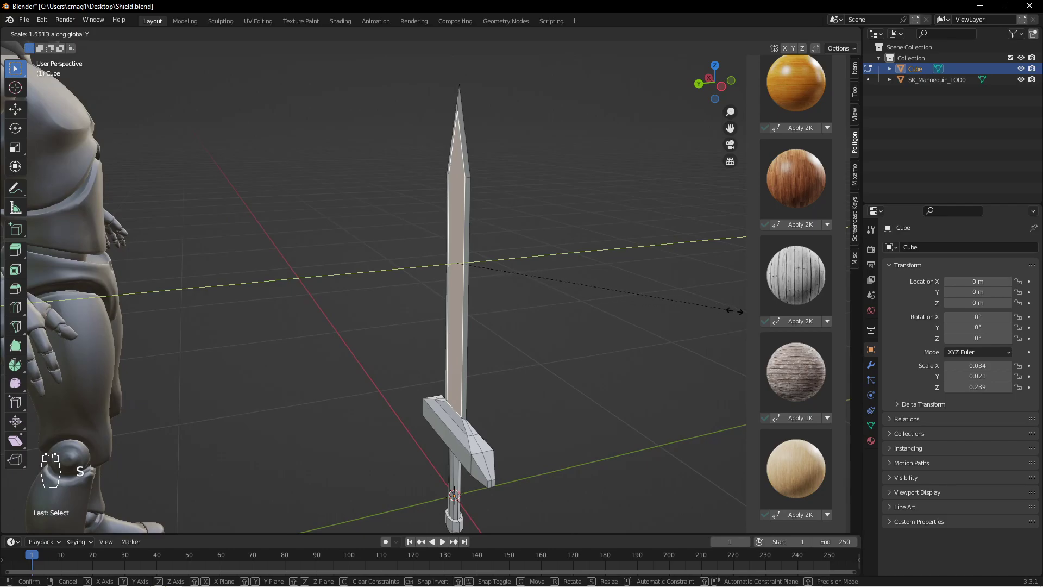
click(522, 268)
middle_drag(580, 268, 531, 259)
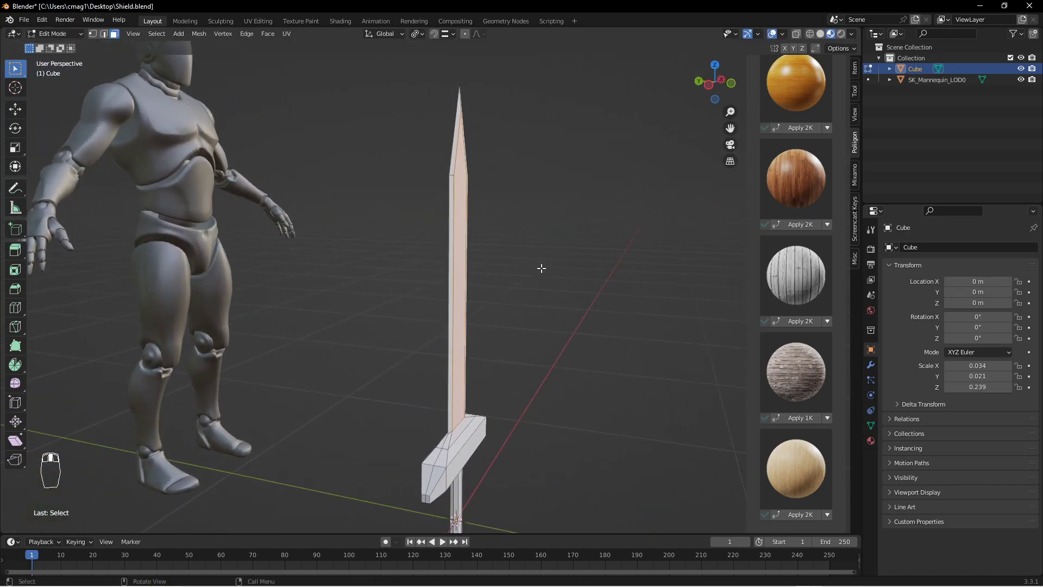
Thicken the blade by scaling its two broad faces to 1.614 along Y.
key(s)
key(y)
click(600, 266)
middle_drag(599, 266, 456, 394)
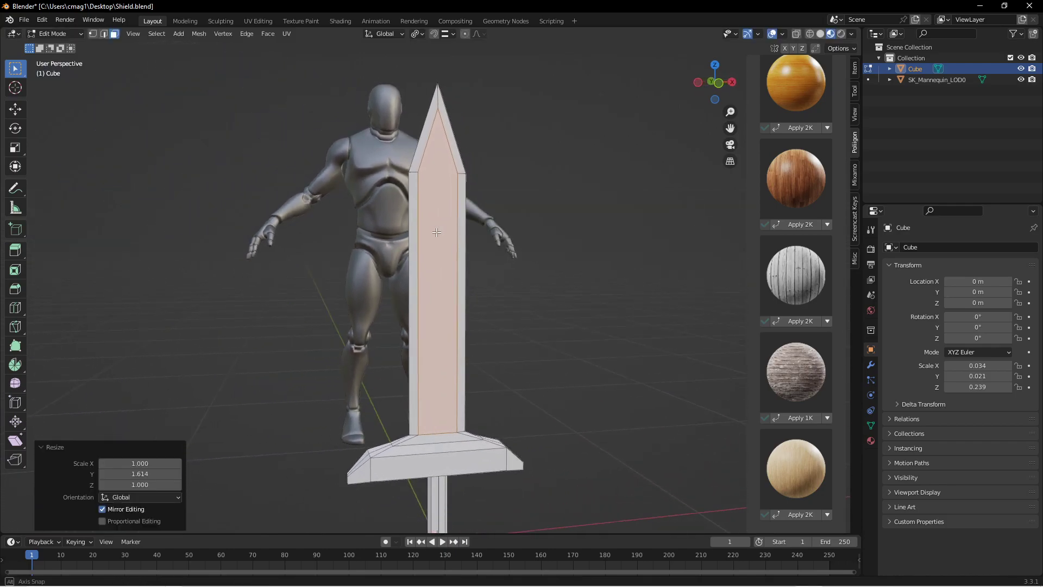
Select the front base edge of the blade where it meets the crossguard.
key(2)
click(437, 432)
middle_drag(437, 432, 457, 404)
key(s)
key(y)
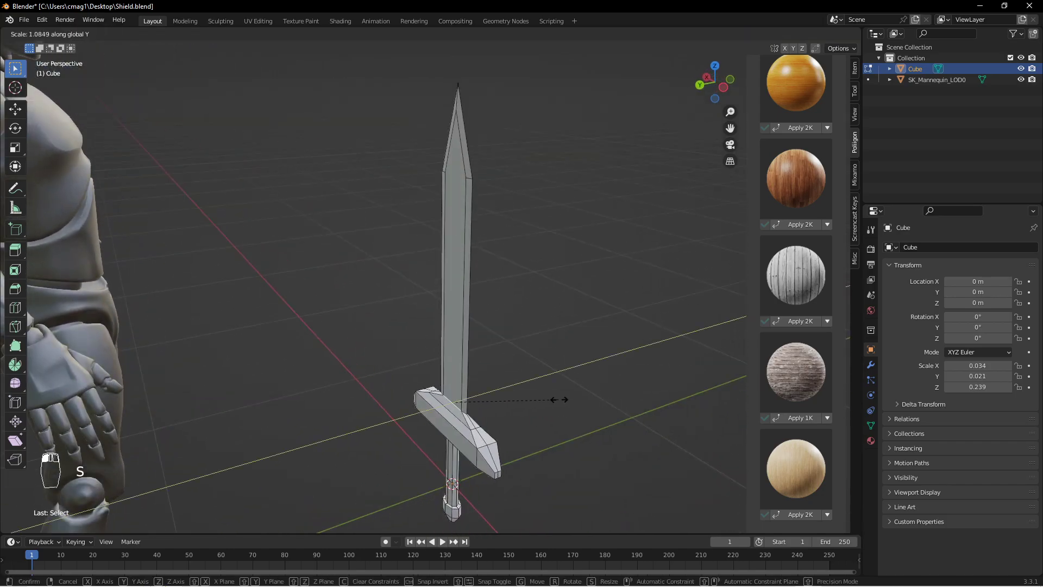
click(605, 397)
middle_drag(552, 375, 458, 427)
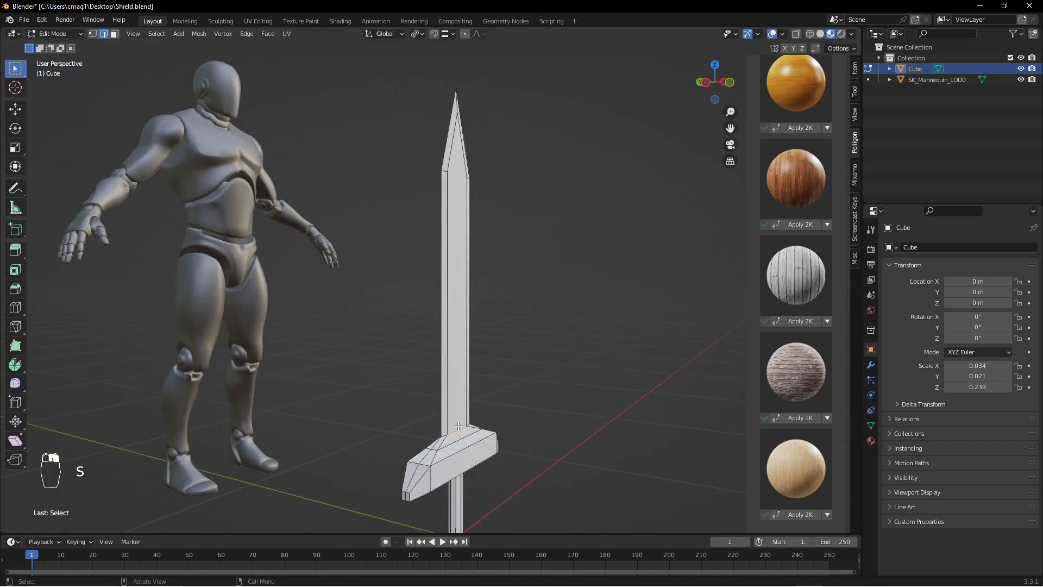
Move the blade's front base edge outward about 0.009 m along negative Y.
middle_drag(521, 389, 550, 429)
key(g)
key(y)
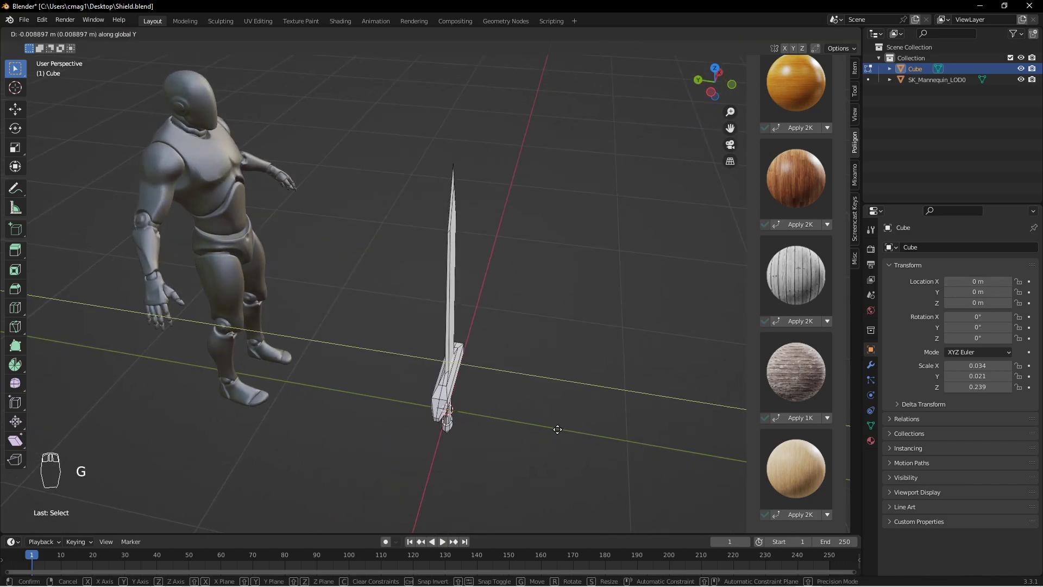
click(558, 430)
Move the blade's opposite base edge at the crossguard outward about 0.008 m along positive Y.
scroll(430, 368, up, 3)
middle_drag(431, 391, 479, 413)
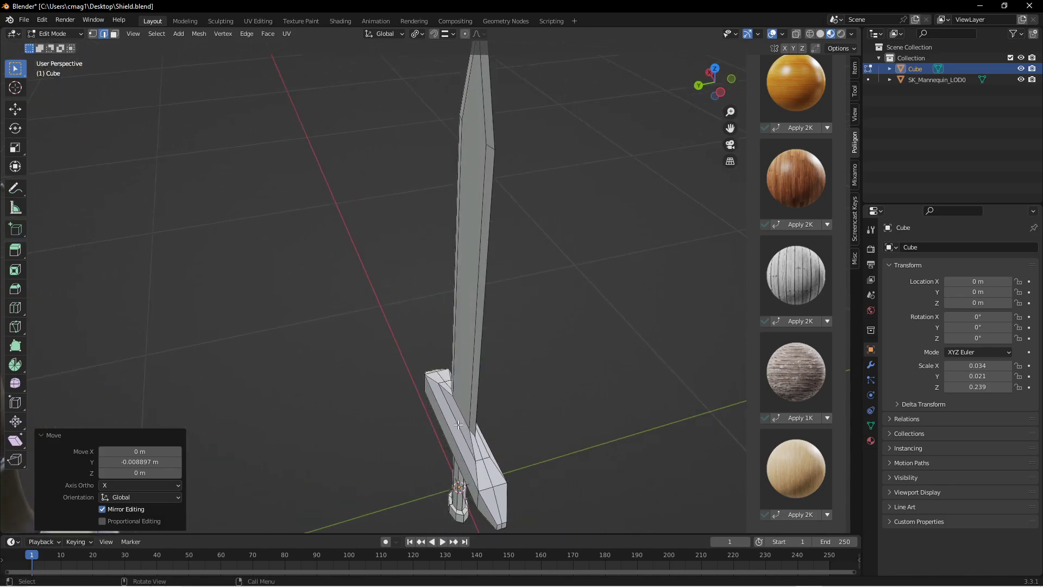
click(460, 416)
key(g)
key(y)
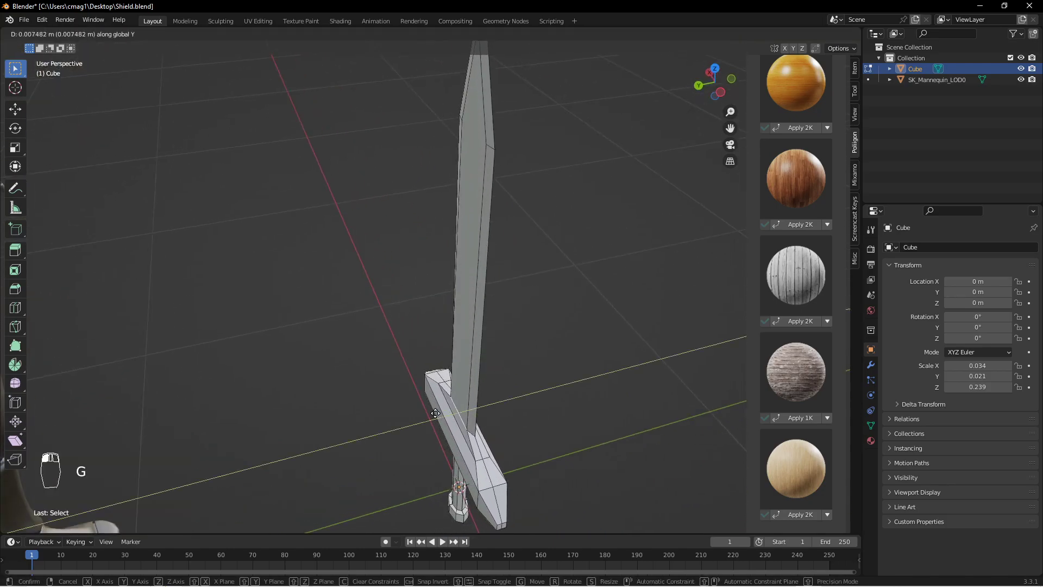
click(432, 414)
Move the selected vertices at the blade's point and shoulder about 0.0096 m along negative Y.
middle_drag(505, 300, 437, 275)
key(1)
shift+middle_drag(477, 119, 481, 168)
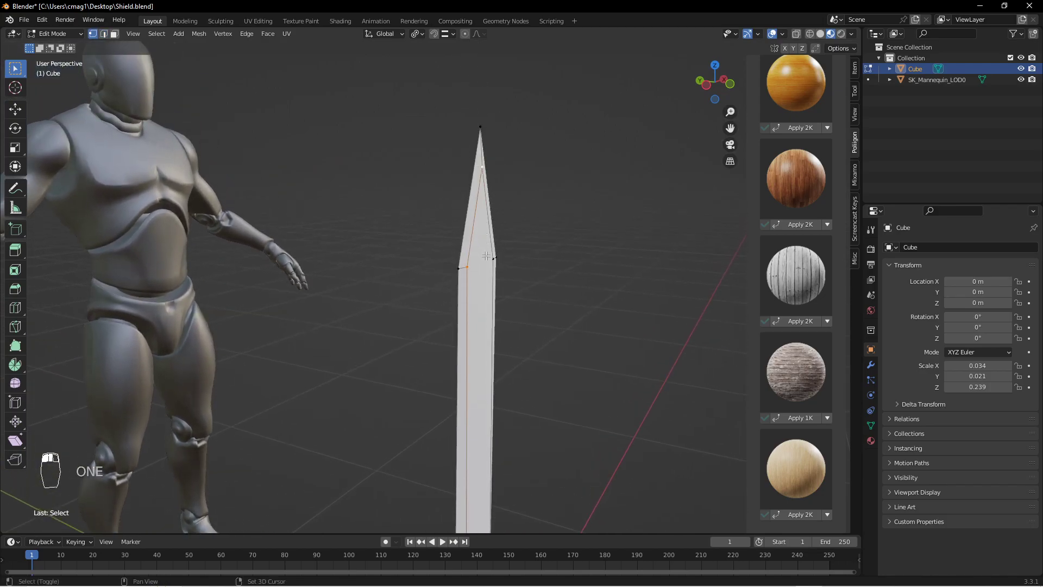
mouse_move(488, 258)
middle_down()
mouse_move(500, 256)
mouse_move(498, 266)
middle_up()
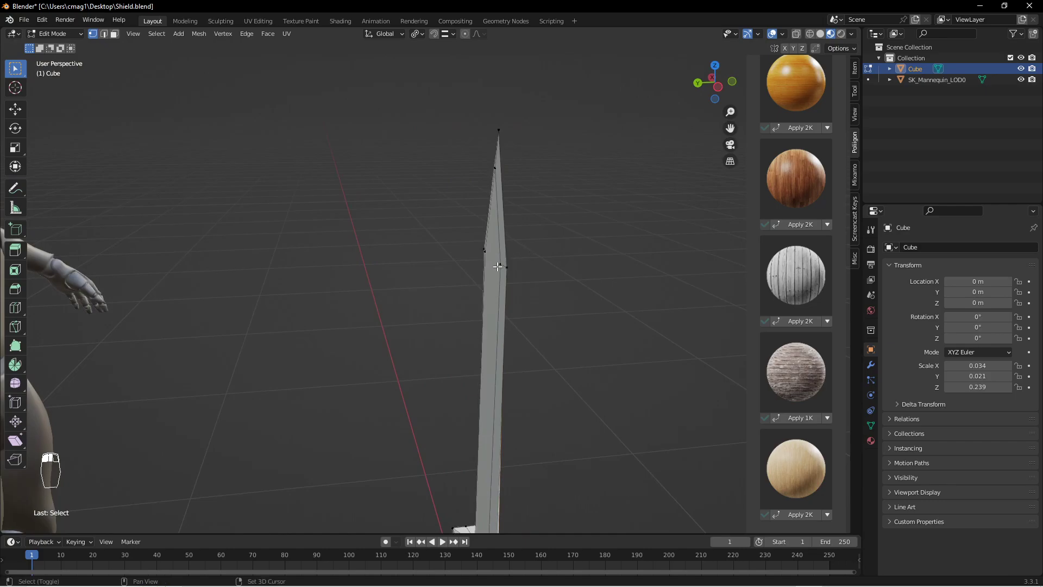
shift+click(485, 252)
middle_drag(510, 226, 511, 259)
key(s)
key(y)
click(586, 218)
key(g)
key(y)
click(618, 240)
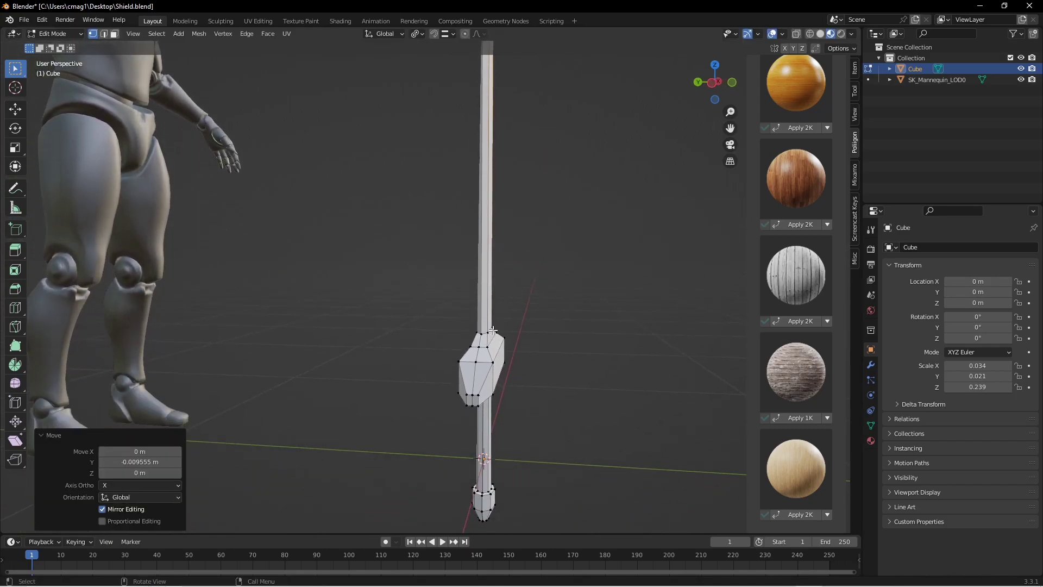
Set the snapping target to Vertex.
click(453, 34)
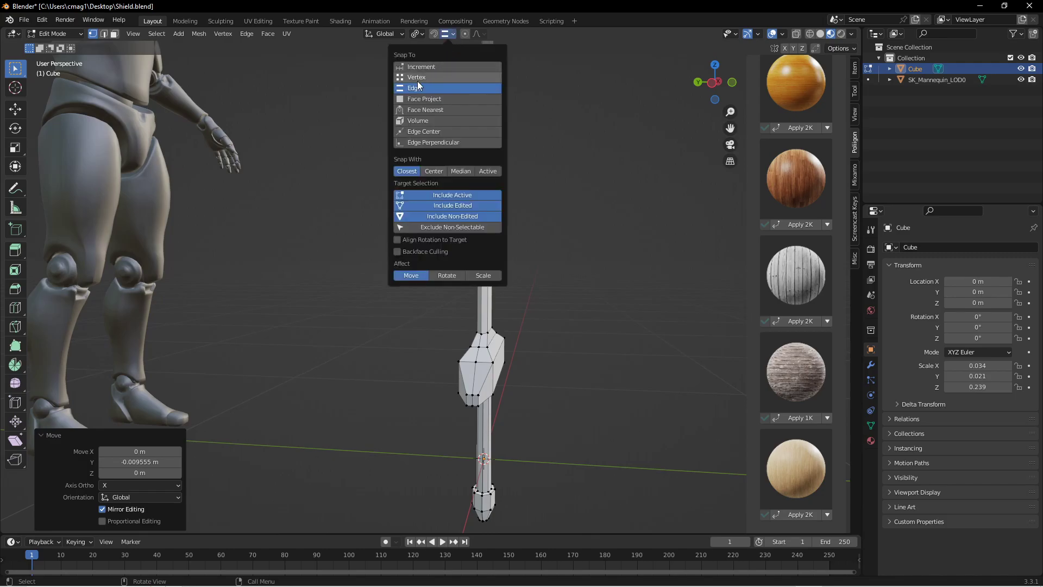
click(423, 76)
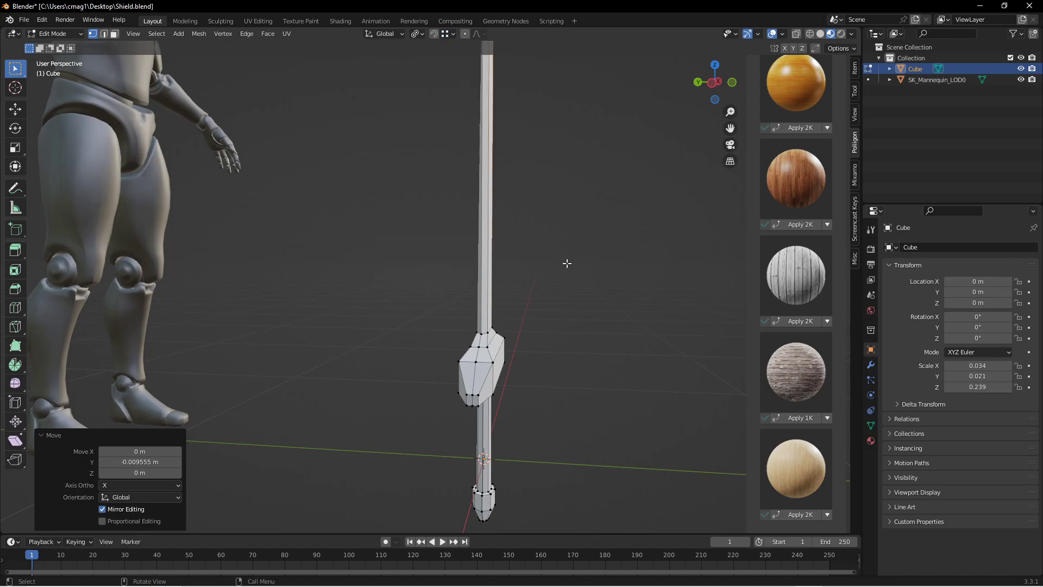
middle_drag(535, 233, 545, 263)
shift+middle_drag(568, 329, 535, 295)
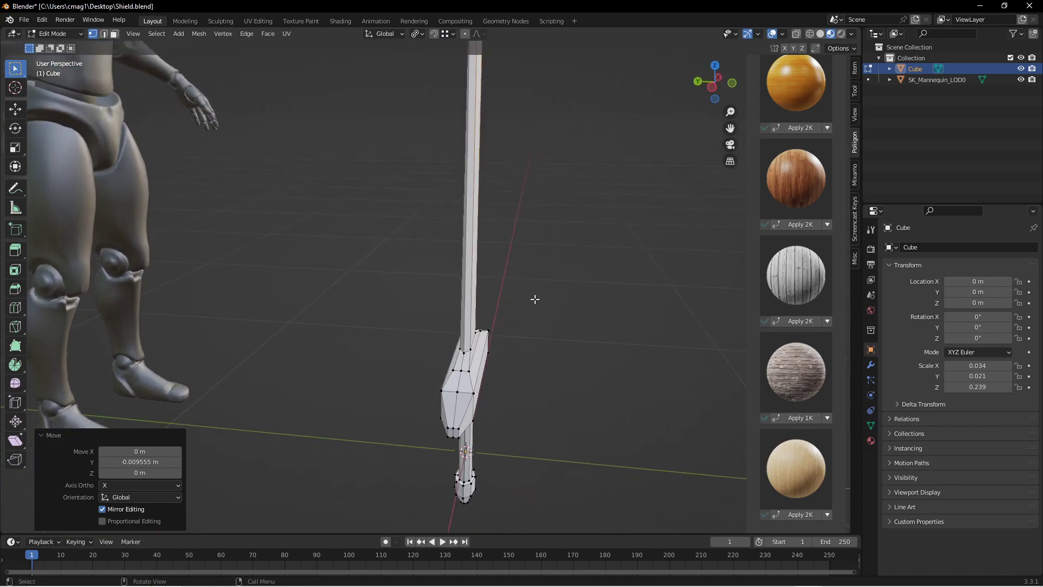
key(g)
key(y)
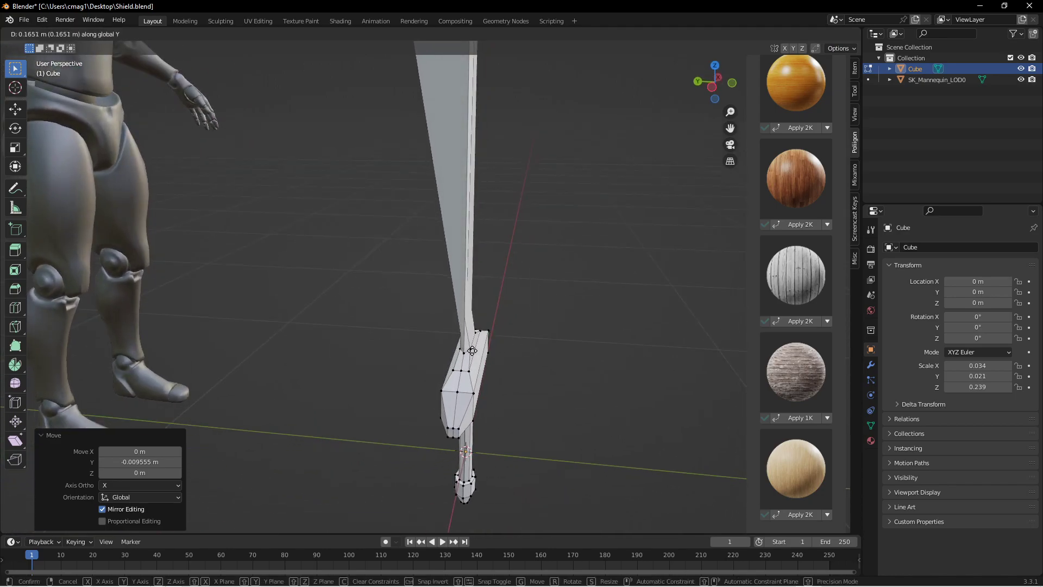
key(Escape)
scroll(457, 326, up, 4)
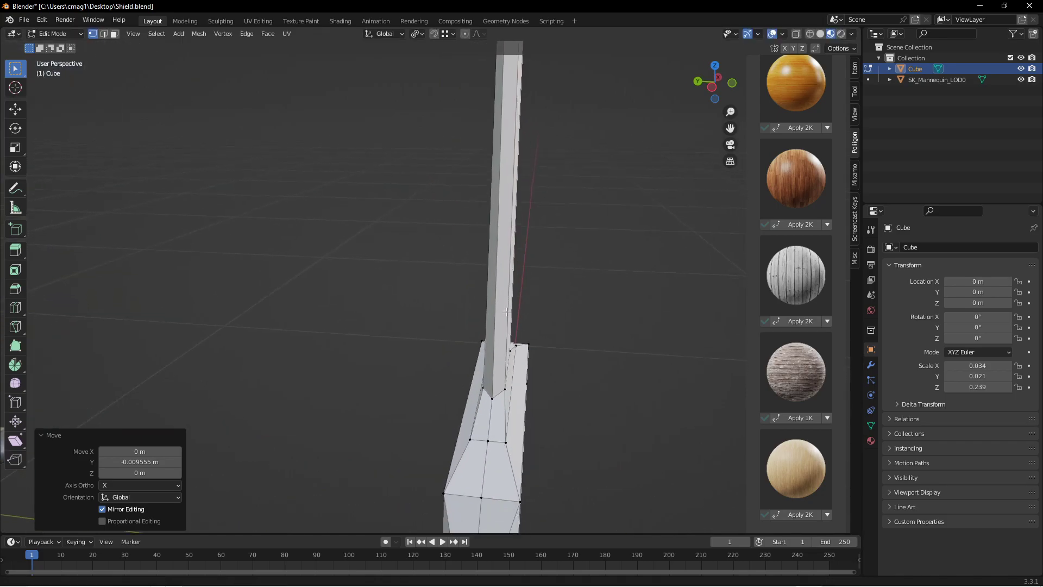
key(g)
key(Escape)
Turn on snapping and move the selected blade vertices at the shoulder and point along Y to line up with the base-edge vertex.
scroll(504, 109, down, 5)
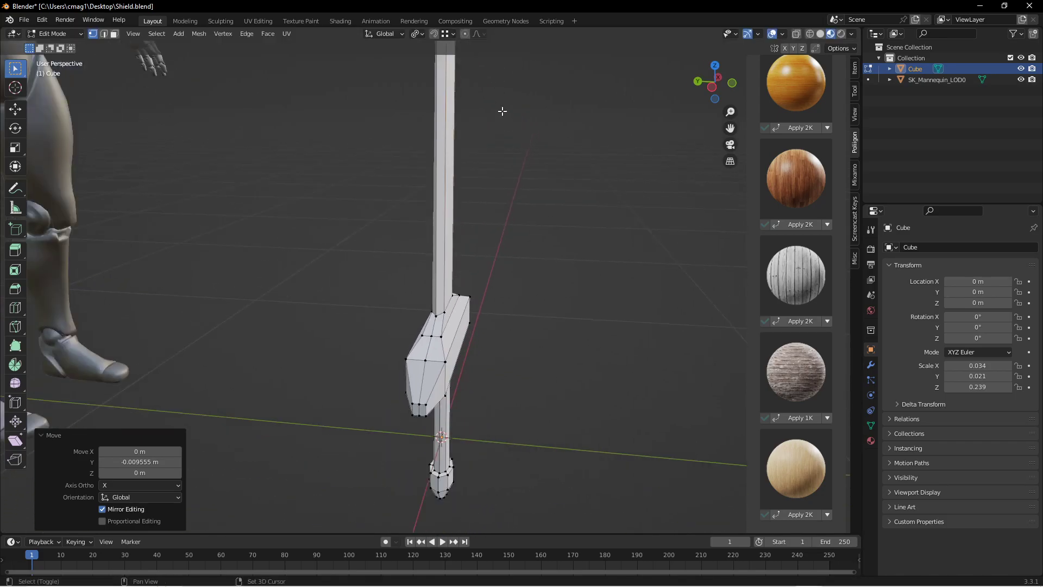
scroll(463, 422, up, 2)
middle_drag(463, 421, 436, 265)
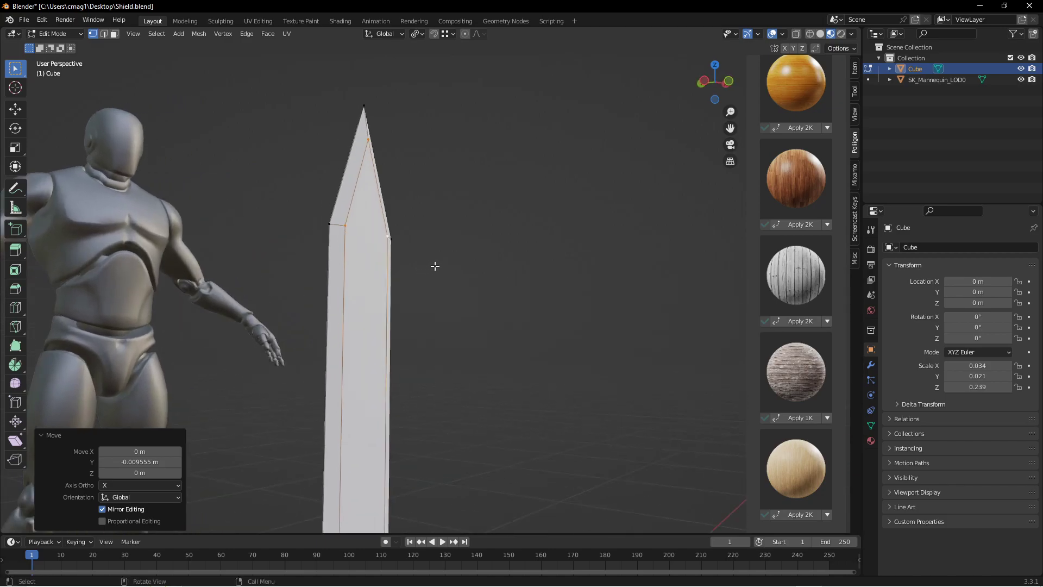
click(349, 227)
shift+middle_drag(489, 299, 560, 41)
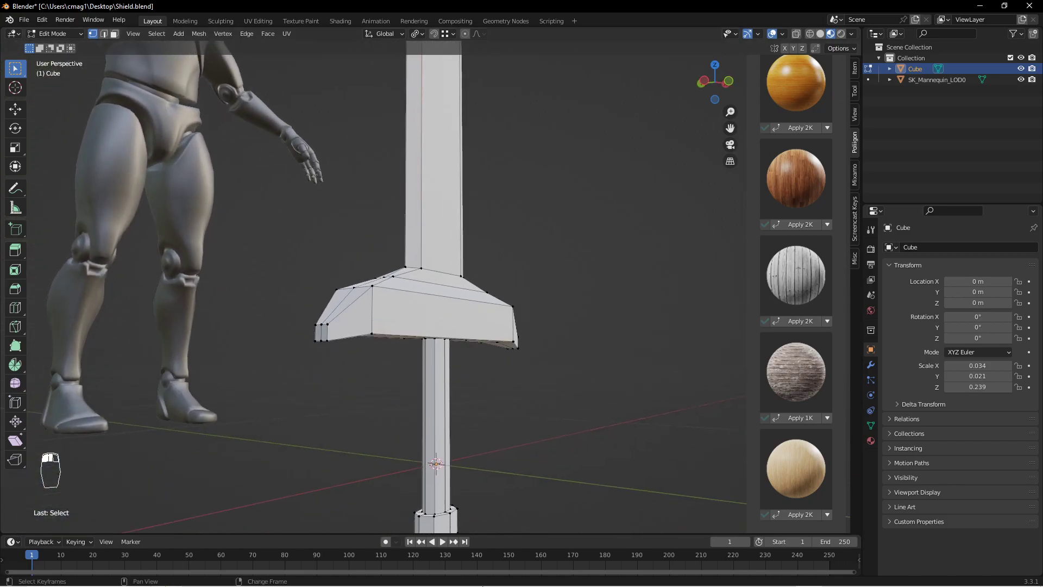
middle_drag(430, 381, 476, 331)
key(g)
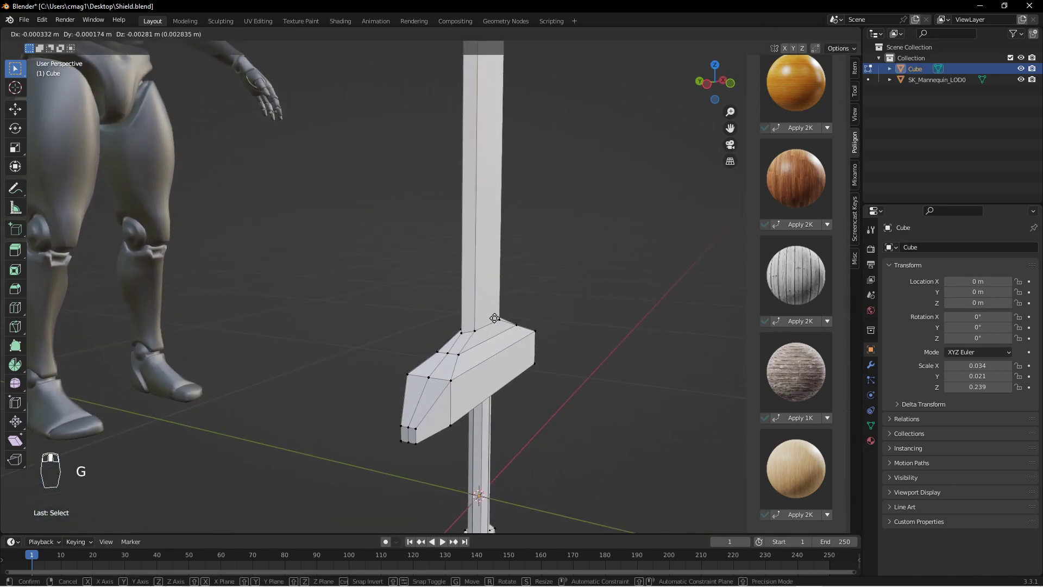
right_click(473, 333)
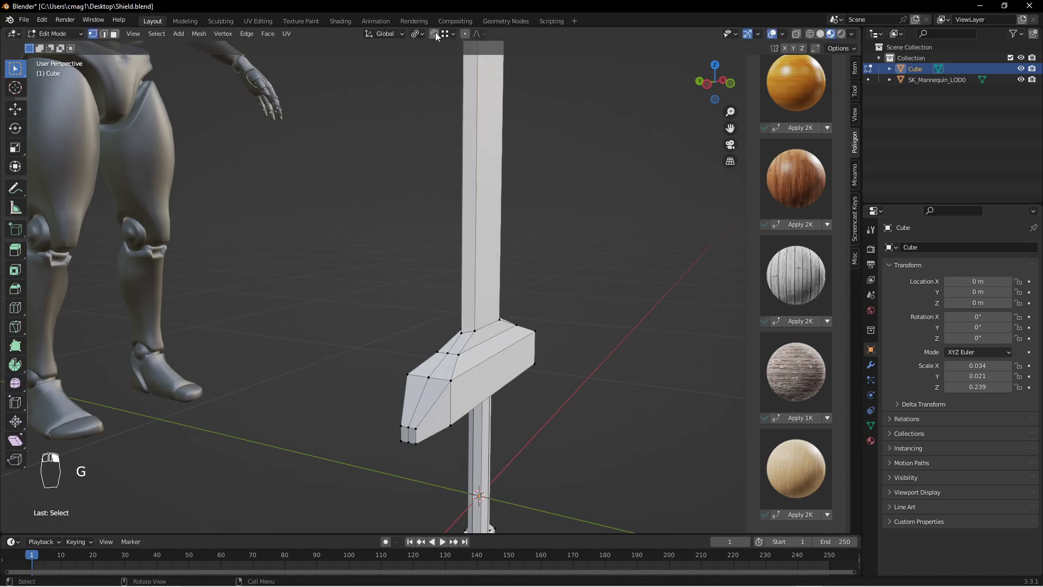
shift+middle_drag(581, 152, 514, 391)
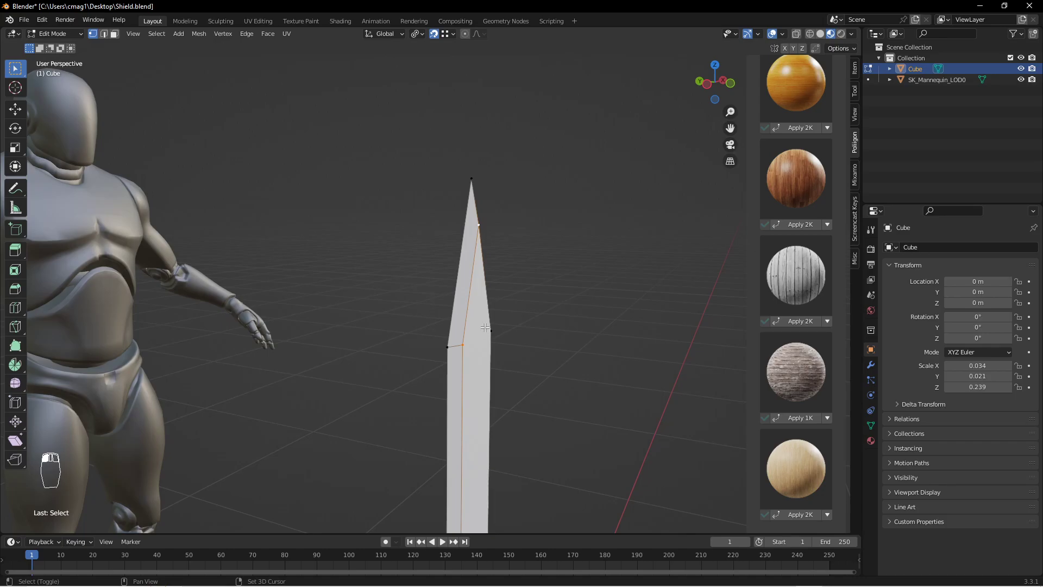
shift+middle_drag(532, 435, 489, 217)
key(g)
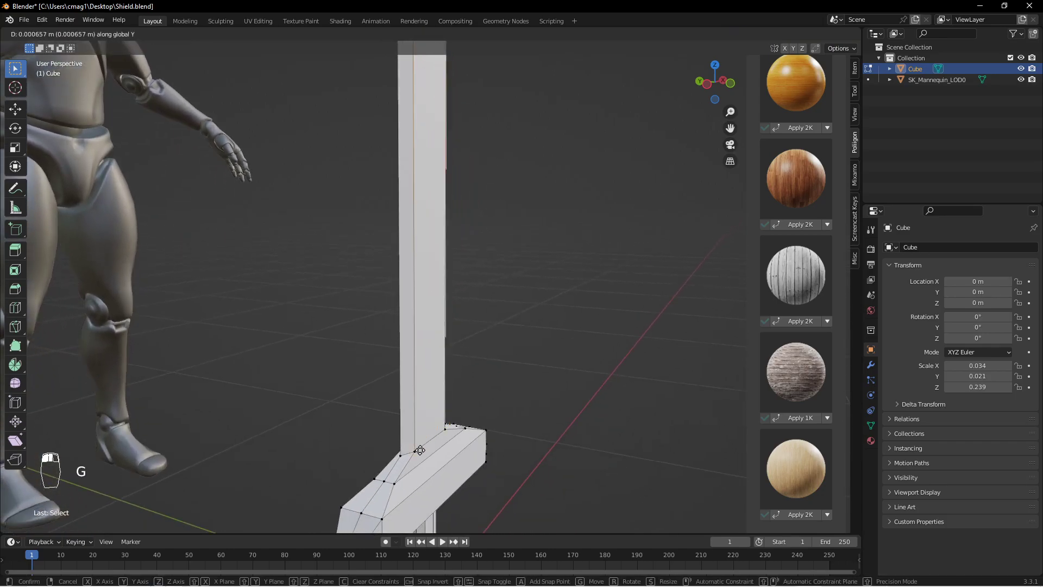
click(418, 451)
Select the shoulder and point vertices on the blade's other face and snap them about 0.0084 m along Y to the base-edge vertex.
middle_drag(465, 292, 554, 228)
shift+click(553, 238)
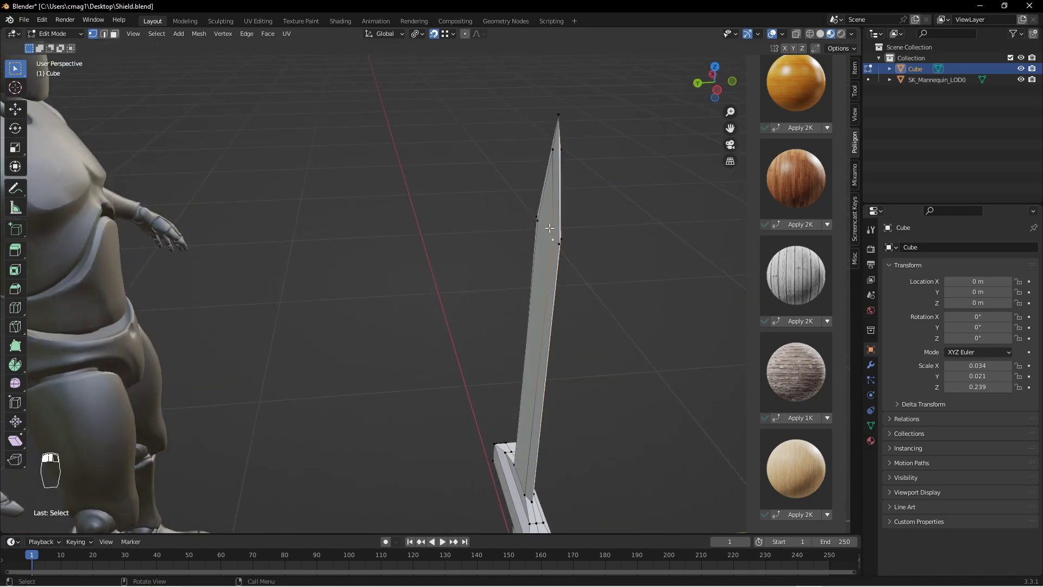
shift+click(554, 150)
middle_drag(580, 382, 515, 326)
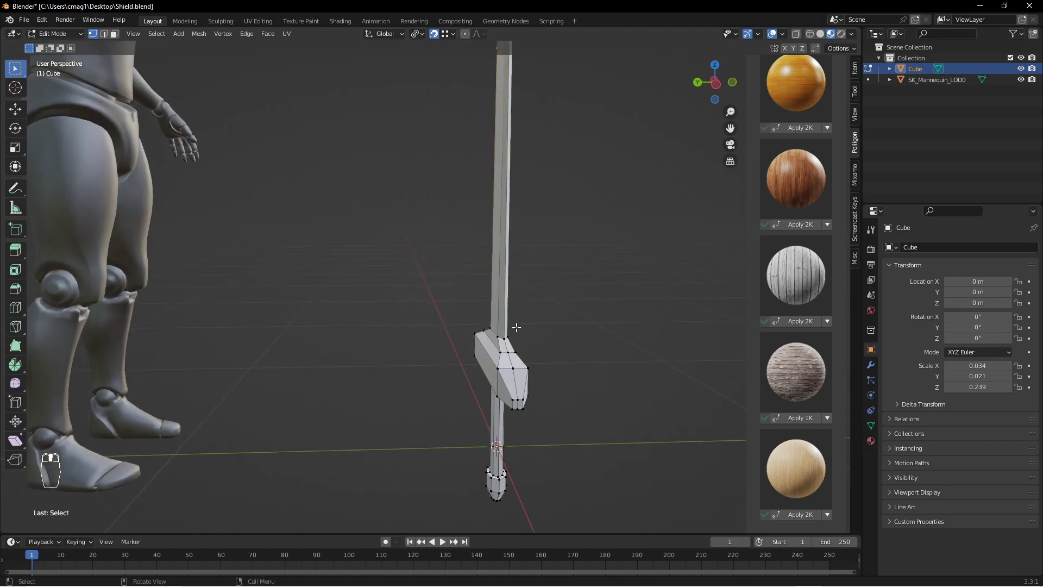
key(g)
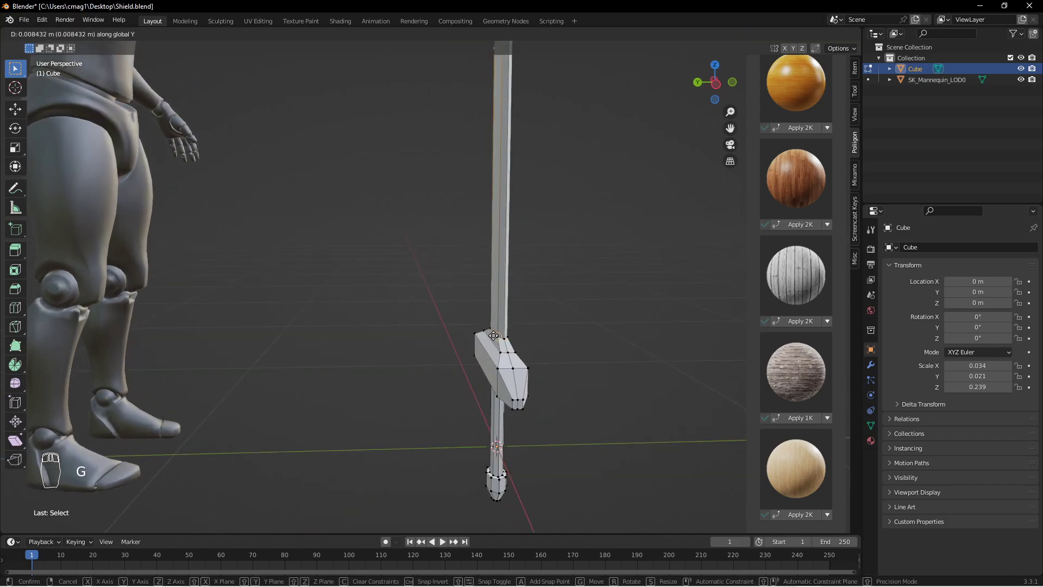
click(506, 335)
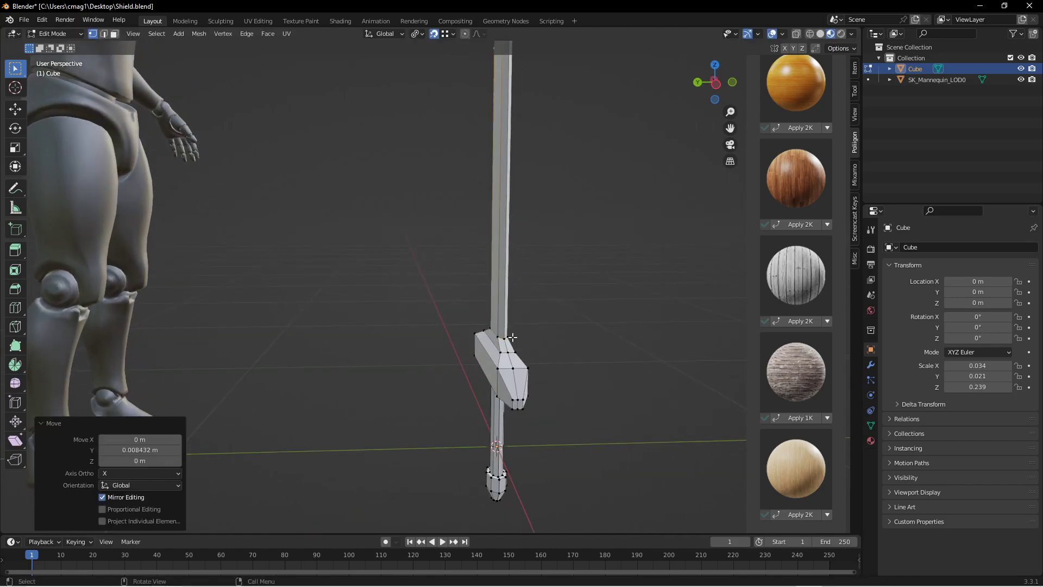
Switch the sword's mesh editing to face selection.
shift+middle_drag(523, 189, 513, 354)
middle_drag(527, 291, 392, 283)
key(Tab)
scroll(502, 222, up, 3)
key(Tab)
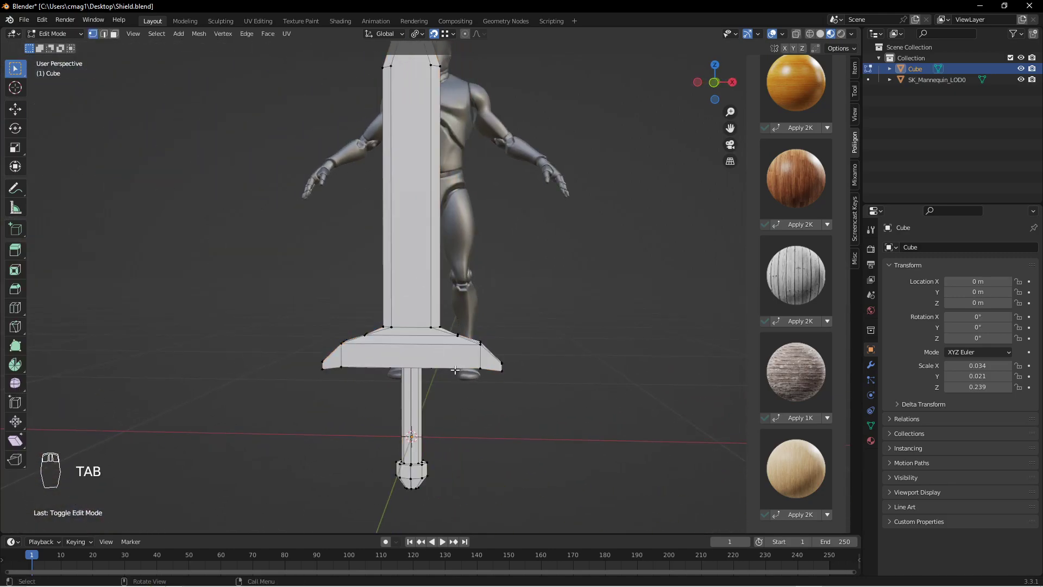
key(3)
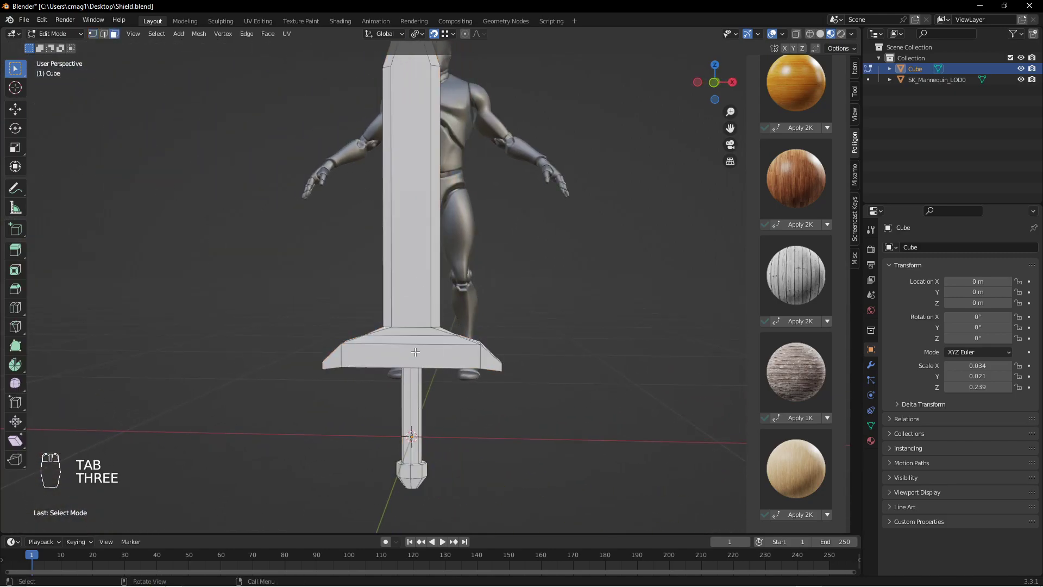
Hide the sidebar and add a new material named Blade to the sword.
click(871, 441)
key(n)
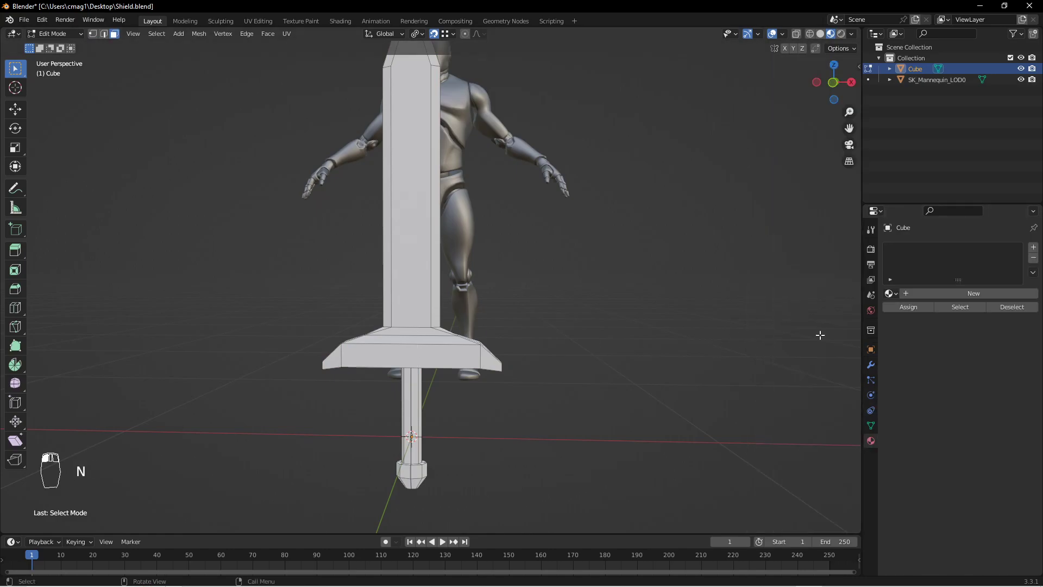
click(980, 293)
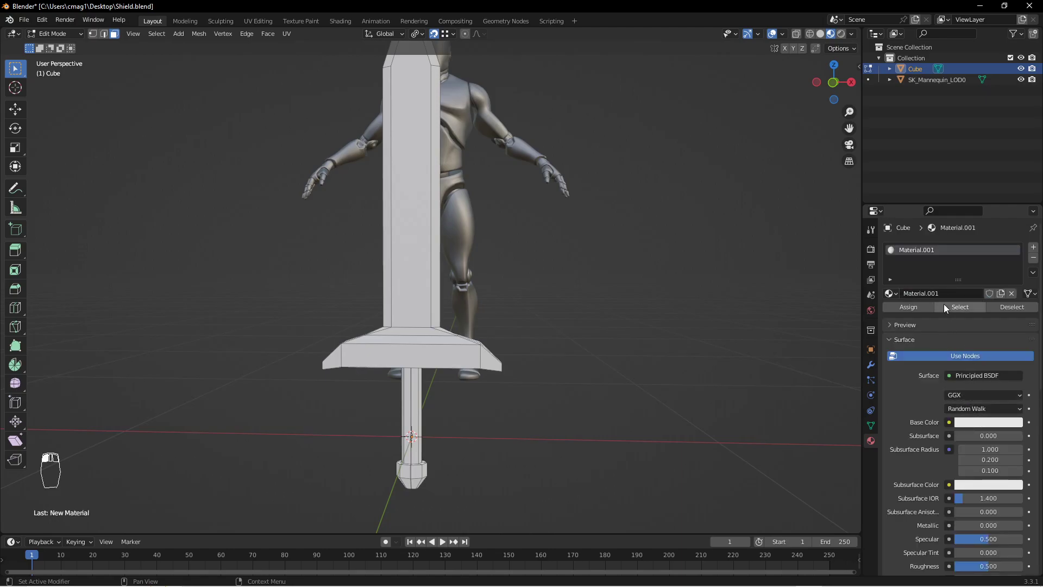
text(Blade)
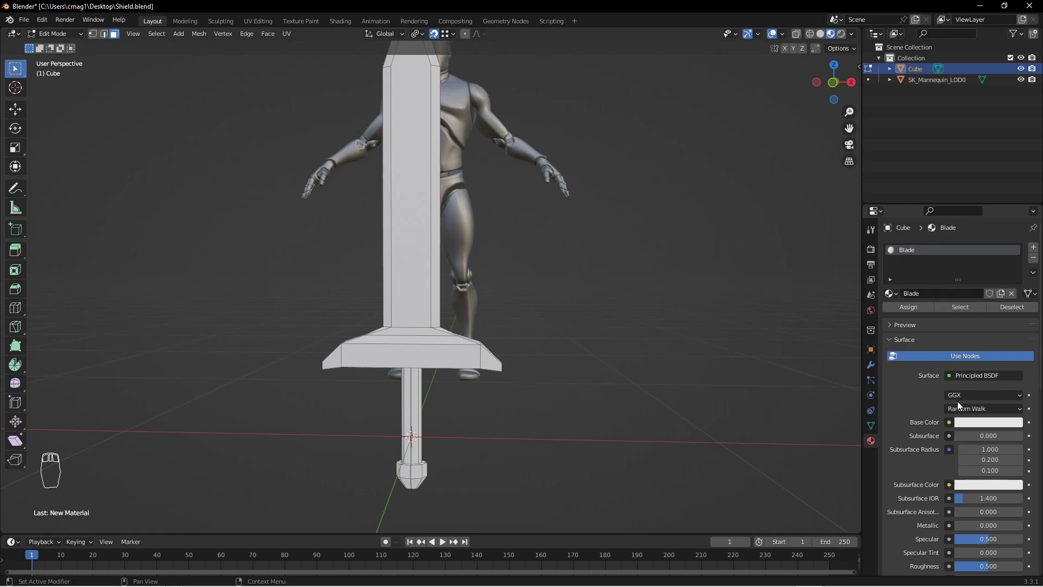
Darken the Blade material's base color to near black with a value of 0.020.
click(986, 424)
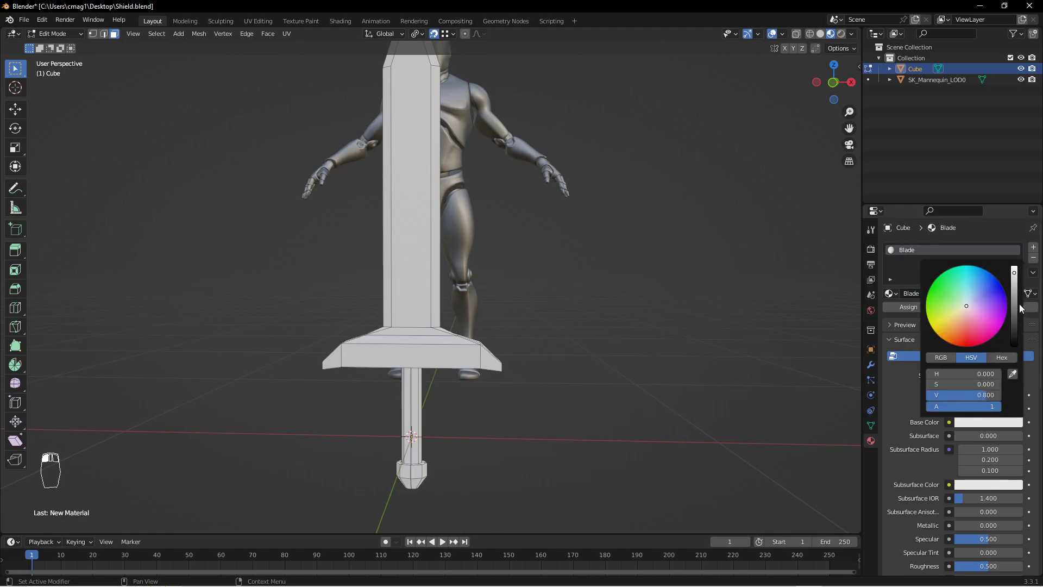
drag(1015, 302, 1013, 311)
drag(1014, 316, 1014, 332)
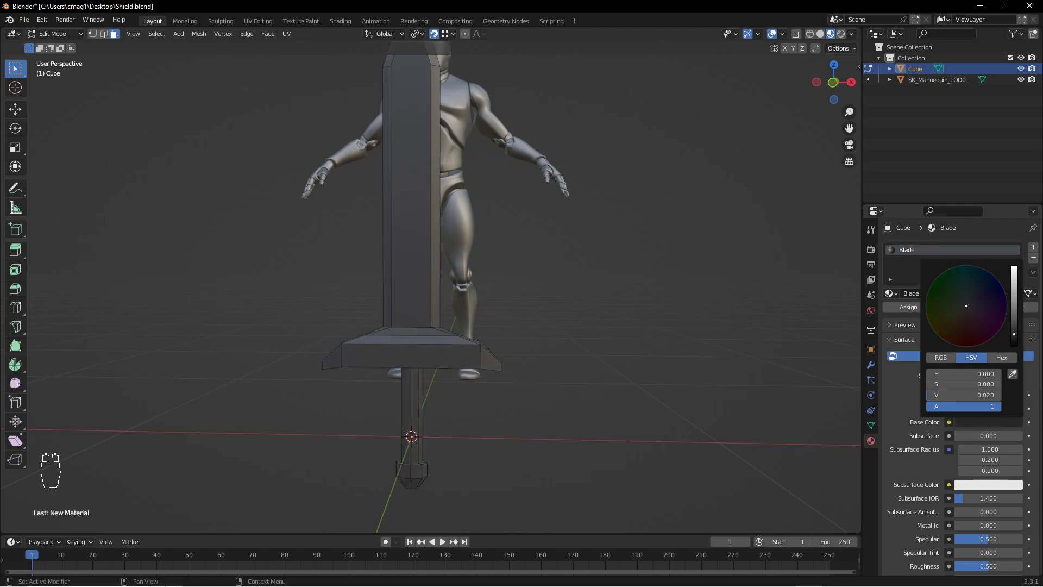
Add a second material named Sharp and set its base color to grey with a value of 0.253.
click(1034, 247)
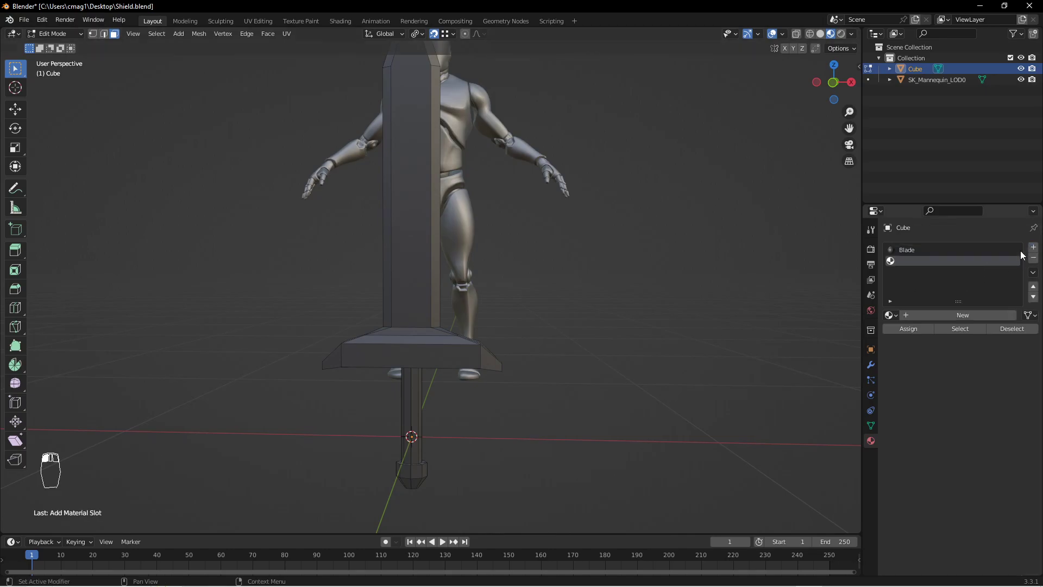
click(950, 317)
click(947, 315)
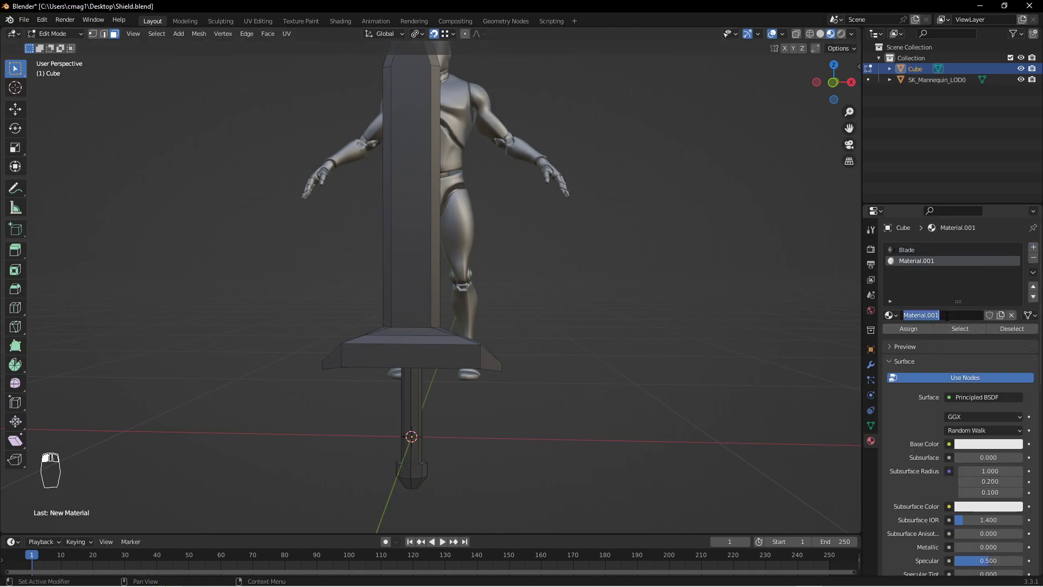
text(BladeI)
key(BackSpace)
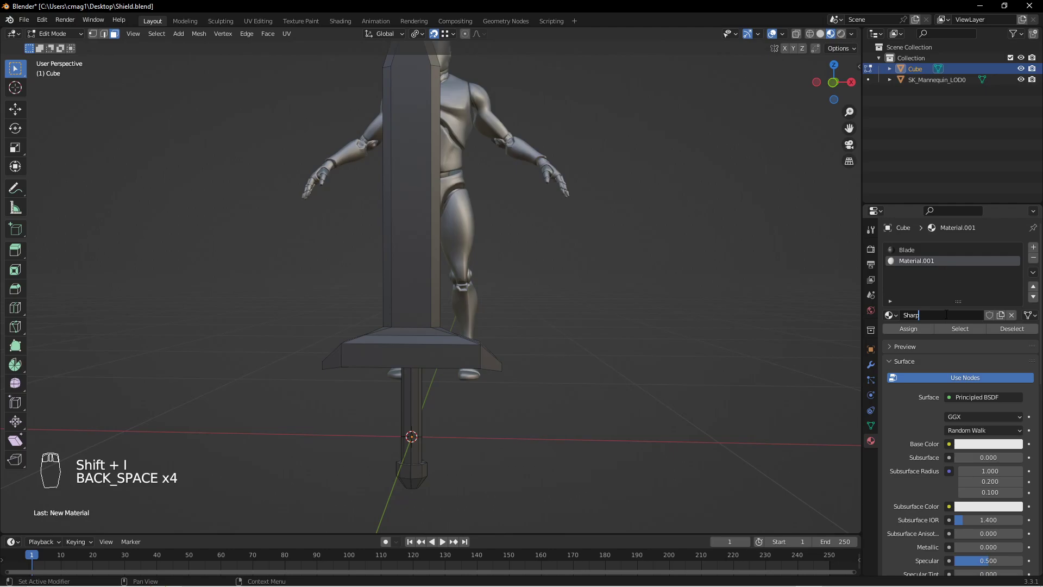
click(956, 356)
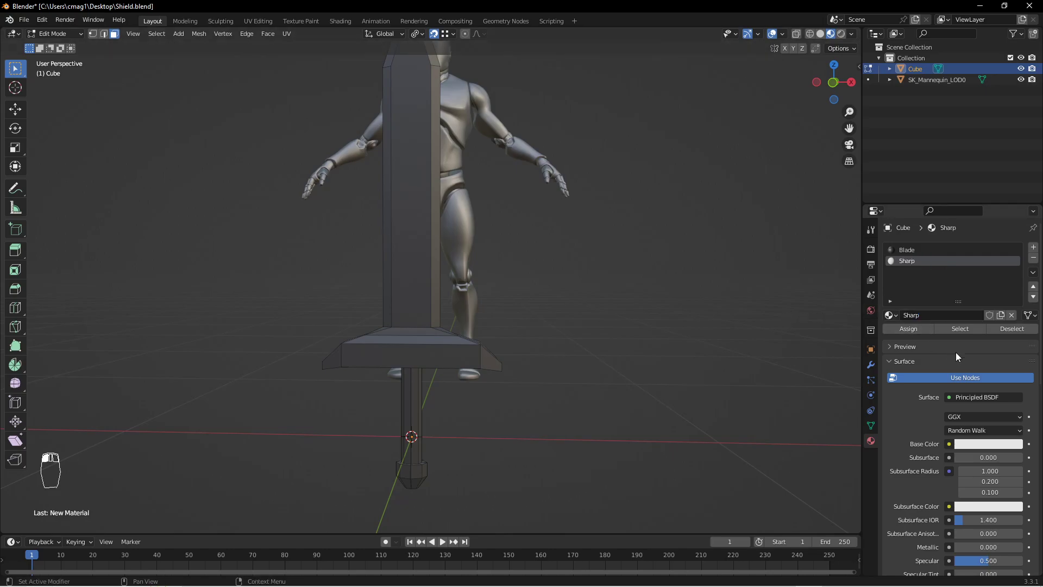
click(977, 444)
drag(1016, 315, 1014, 324)
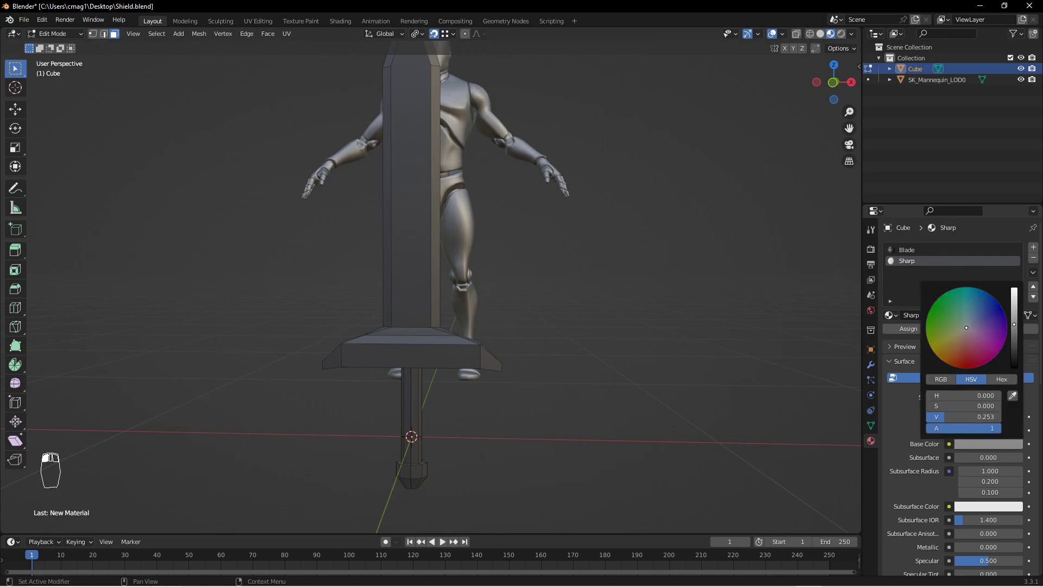
Assign the Sharp material to the bevelled edge faces along both sides and the point, on the front and back of the blade.
key(Tab)
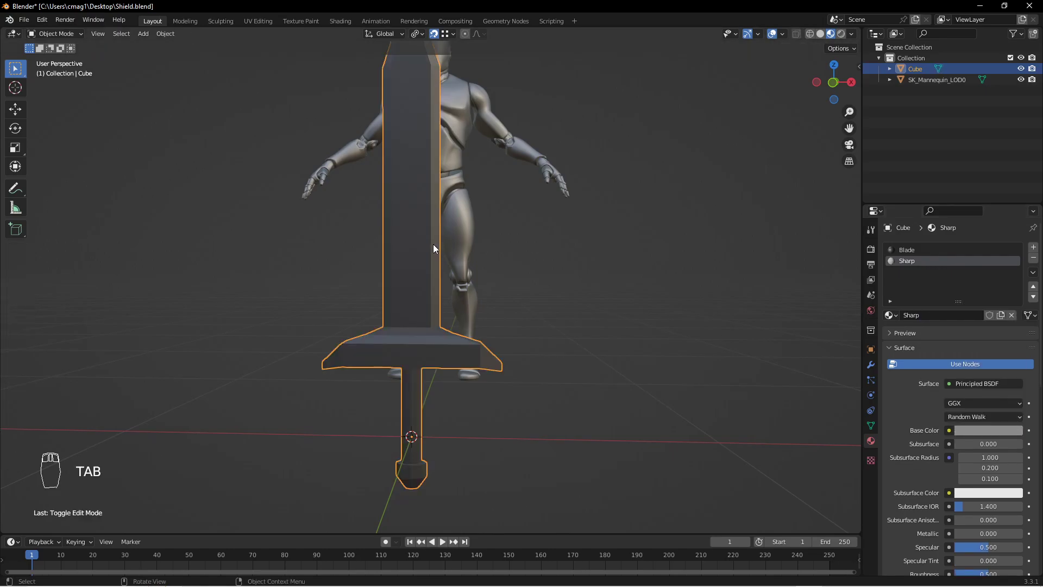
key(Tab)
key(3)
click(435, 245)
shift+click(386, 236)
shift+middle_drag(416, 148, 433, 292)
shift+click(417, 171)
middle_drag(416, 170, 460, 205)
scroll(460, 188, up, 1)
shift+click(462, 188)
shift+click(423, 159)
shift+click(405, 211)
shift+click(455, 222)
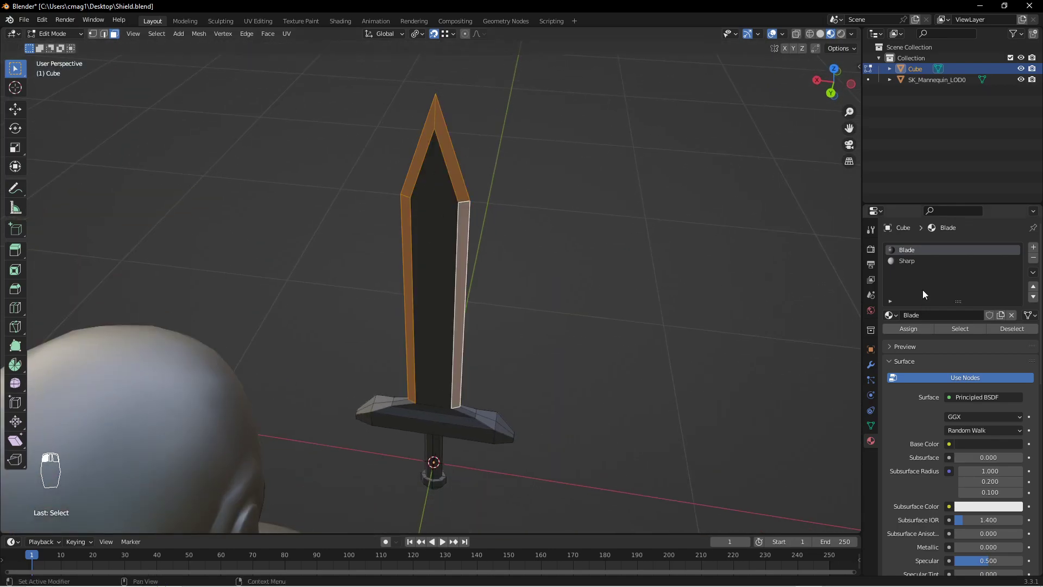
click(920, 260)
click(924, 327)
key(Tab)
Select the sloped upper faces and end faces of the crossguard, and grow the selection over its neighbouring faces.
middle_drag(571, 252, 424, 194)
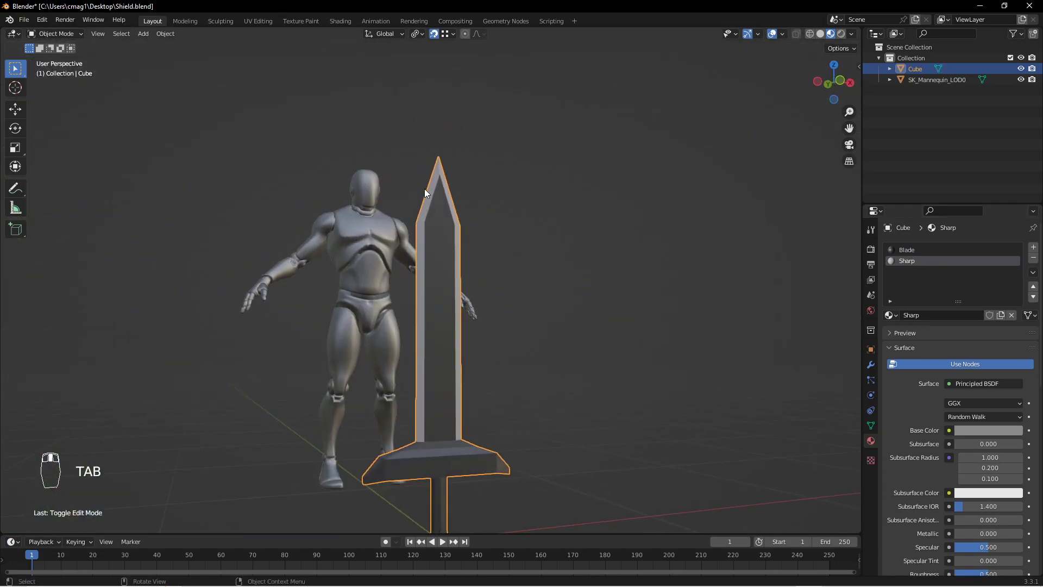
mouse_move(464, 337)
middle_down()
mouse_move(482, 256)
mouse_move(440, 321)
mouse_move(457, 354)
middle_up()
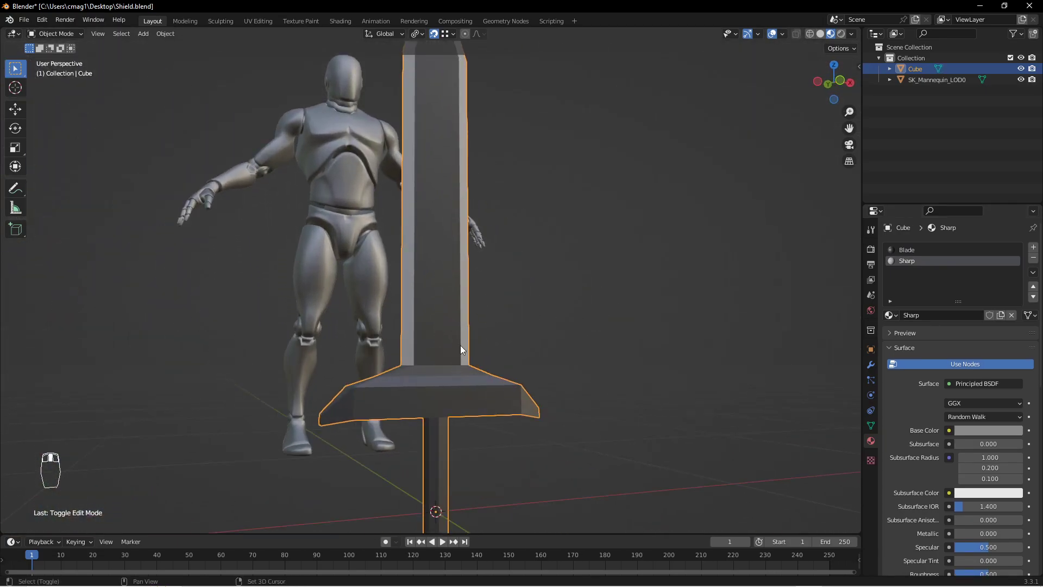
scroll(440, 263, up, 3)
middle_drag(441, 263, 469, 290)
key(Tab)
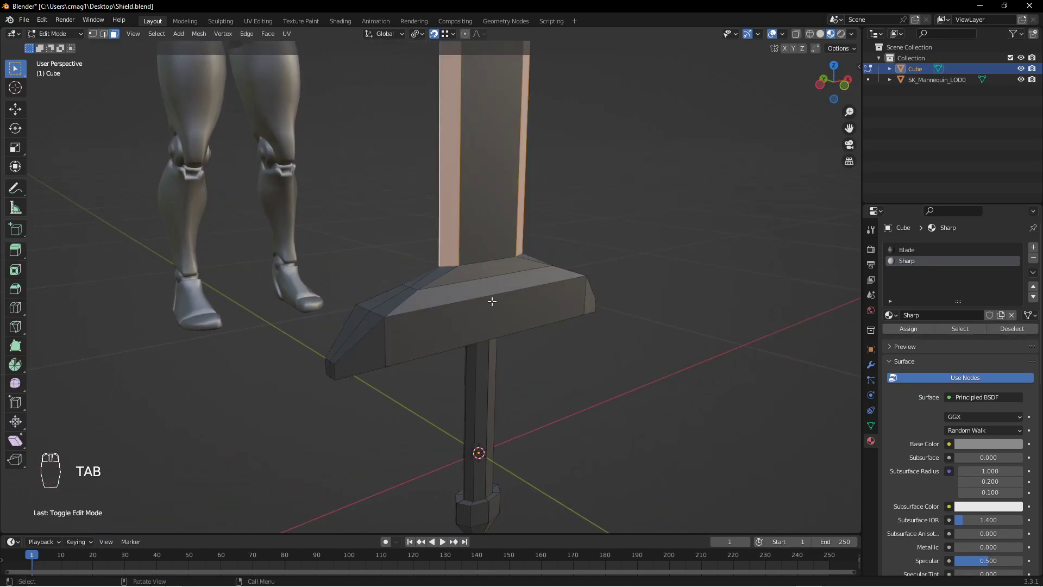
click(492, 288)
middle_drag(492, 287, 517, 270)
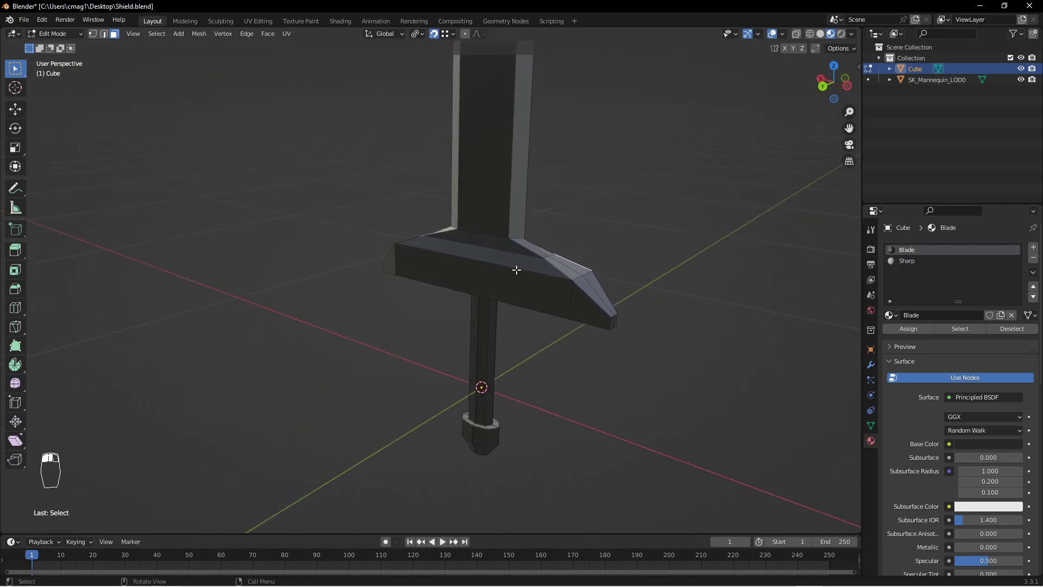
click(510, 265)
middle_drag(629, 242, 473, 263)
shift+click(449, 362)
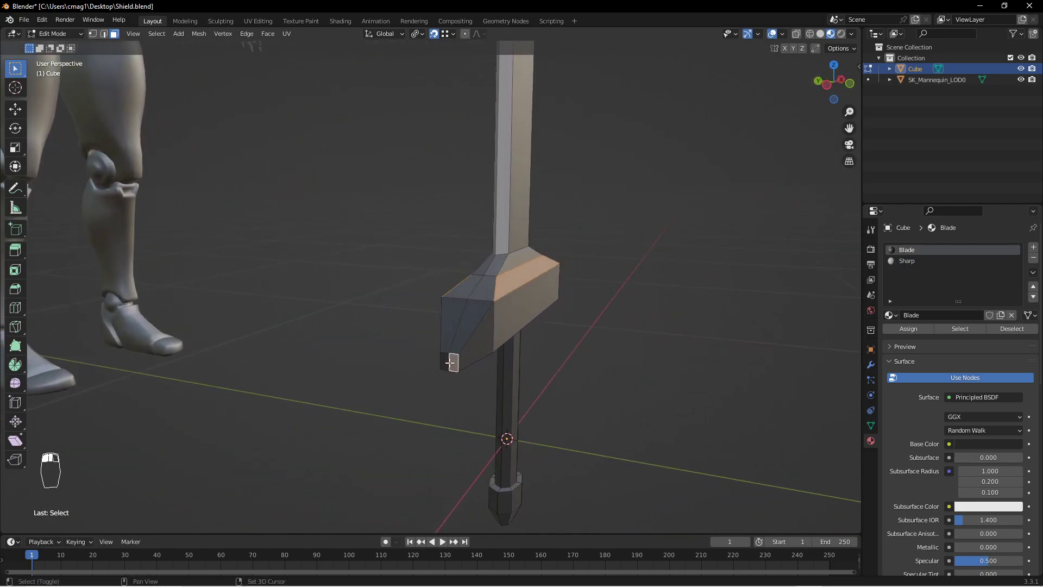
middle_drag(487, 341, 448, 324)
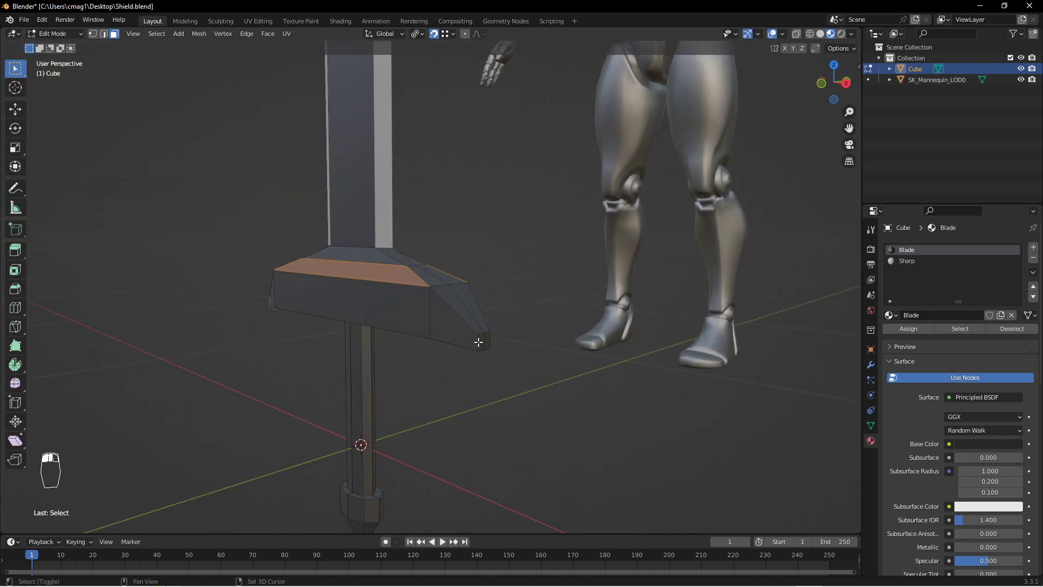
middle_drag(387, 303, 472, 205)
key(ctrl+KP_Add)
Add the two large underside faces beside the grip and the far long side face of the crossguard to the selection.
shift+click(482, 225)
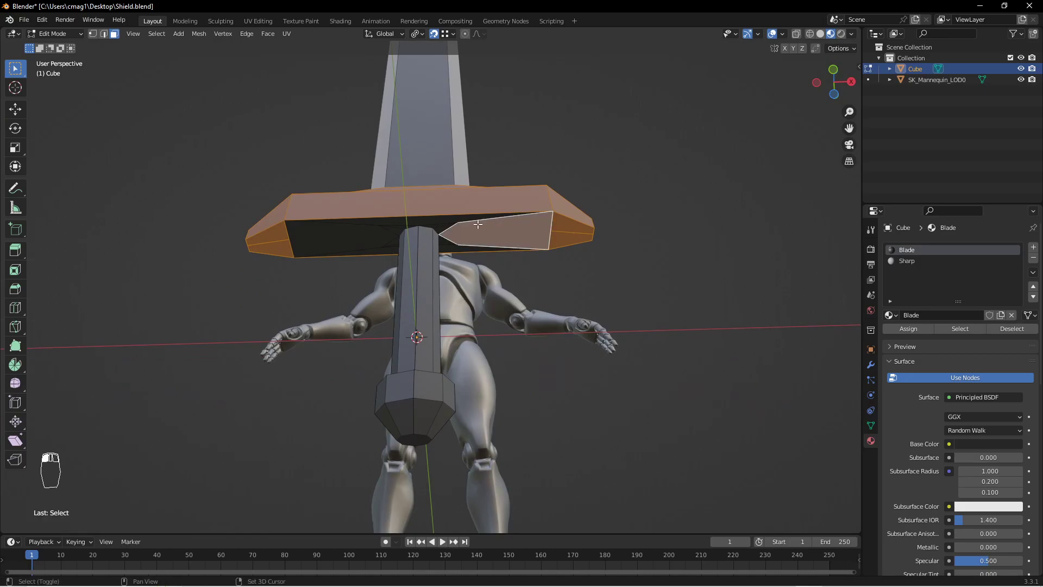
shift+click(380, 220)
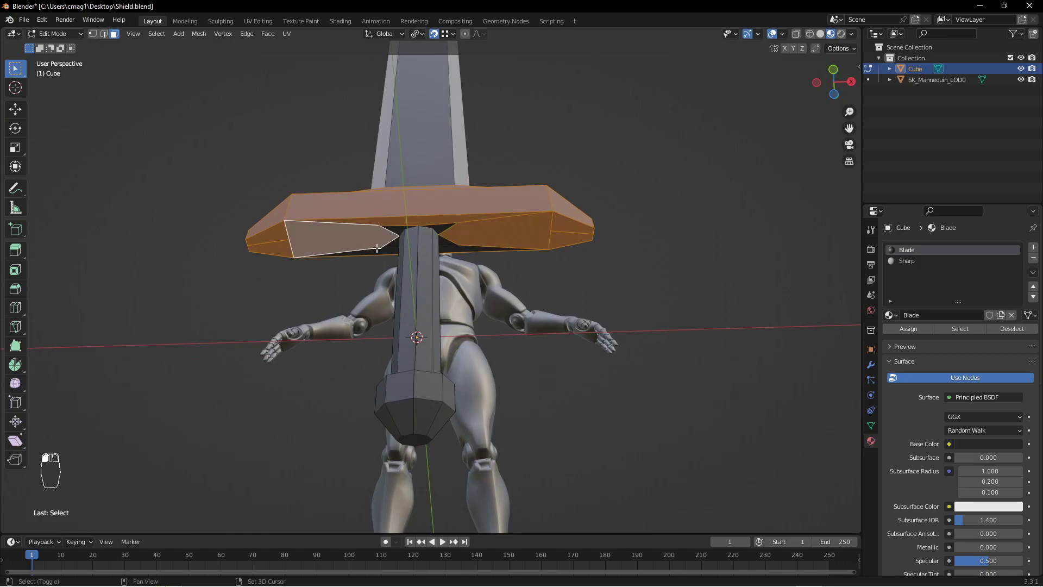
shift+click(383, 253)
scroll(445, 251, up, 5)
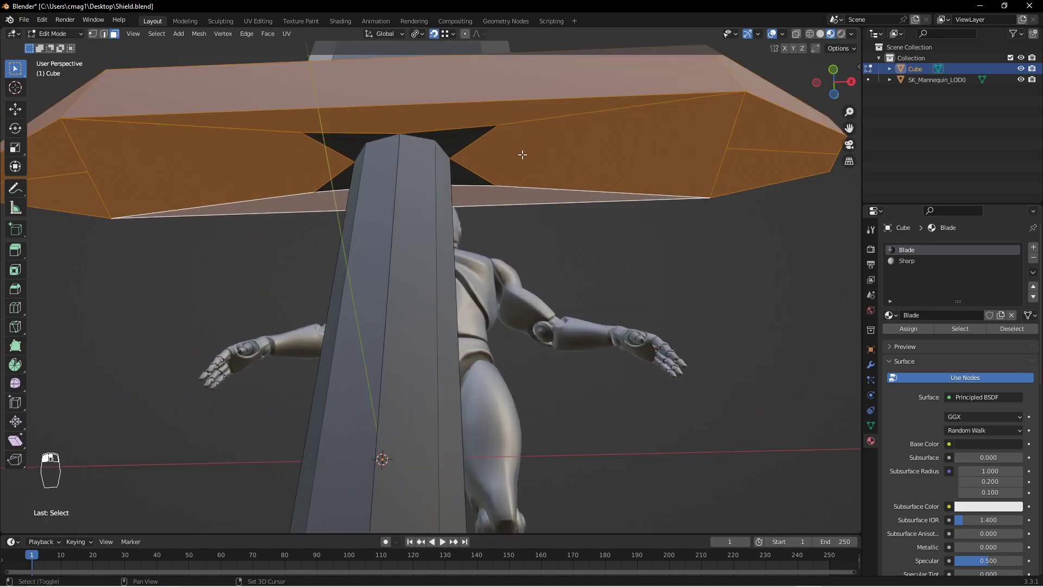
middle_drag(522, 154, 487, 229)
scroll(434, 211, up, 4)
shift+middle_drag(445, 174, 455, 210)
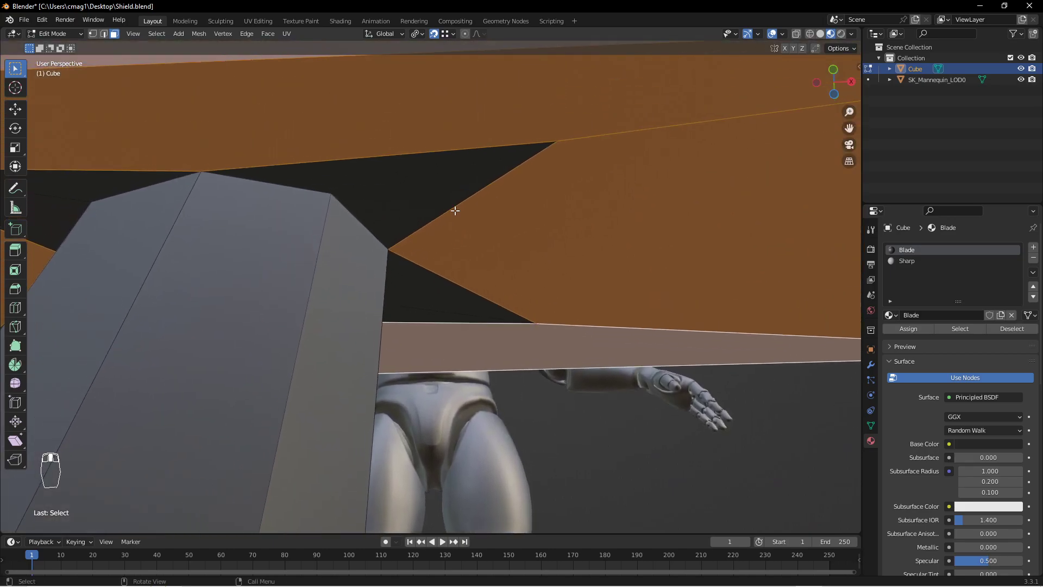
Add the small triangular faces around the top of the grip on the crossguard's underside with circle selection.
key(c)
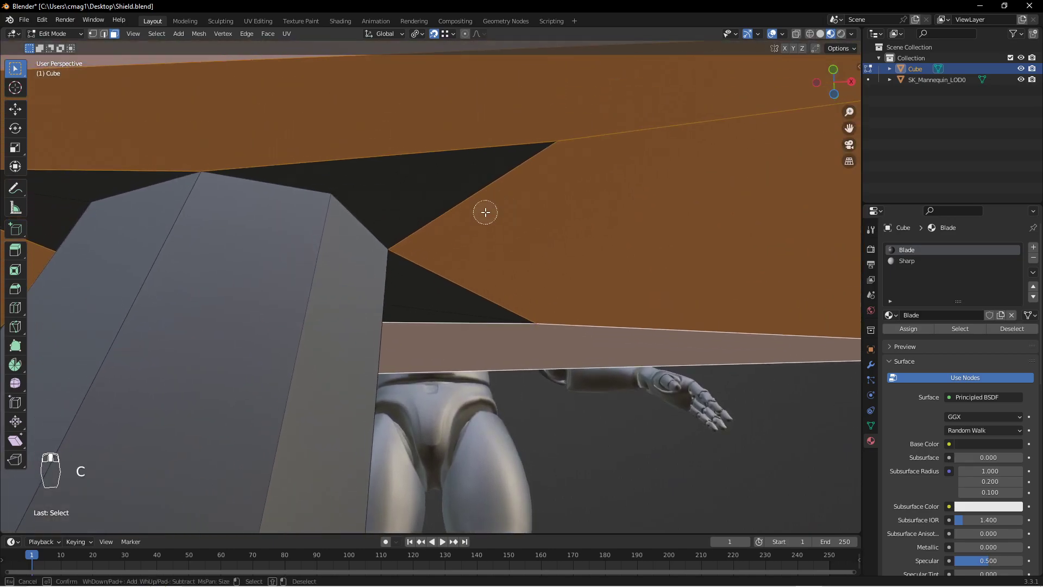
scroll(485, 213, down, 6)
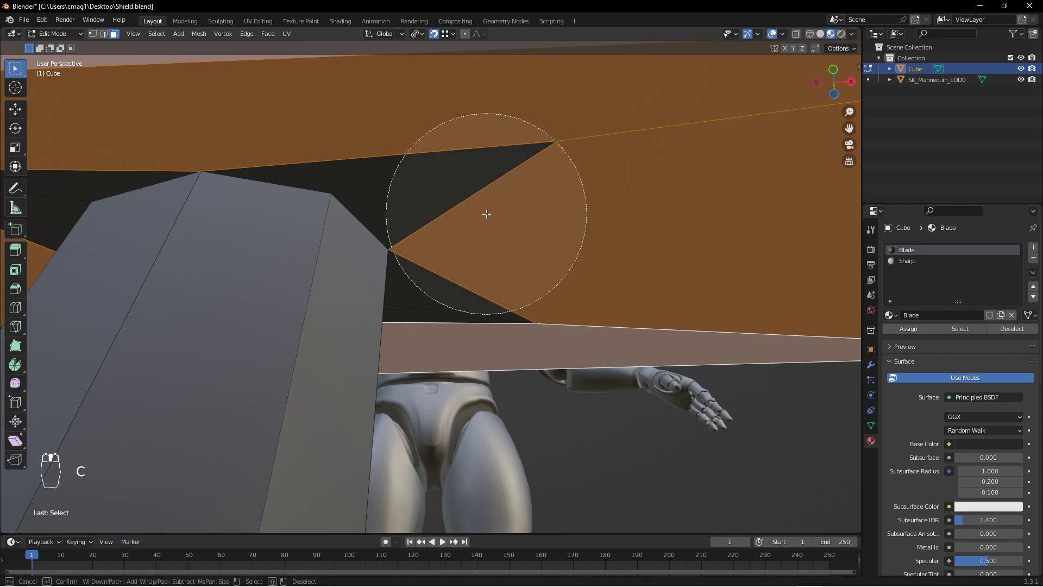
scroll(515, 219, up, 6)
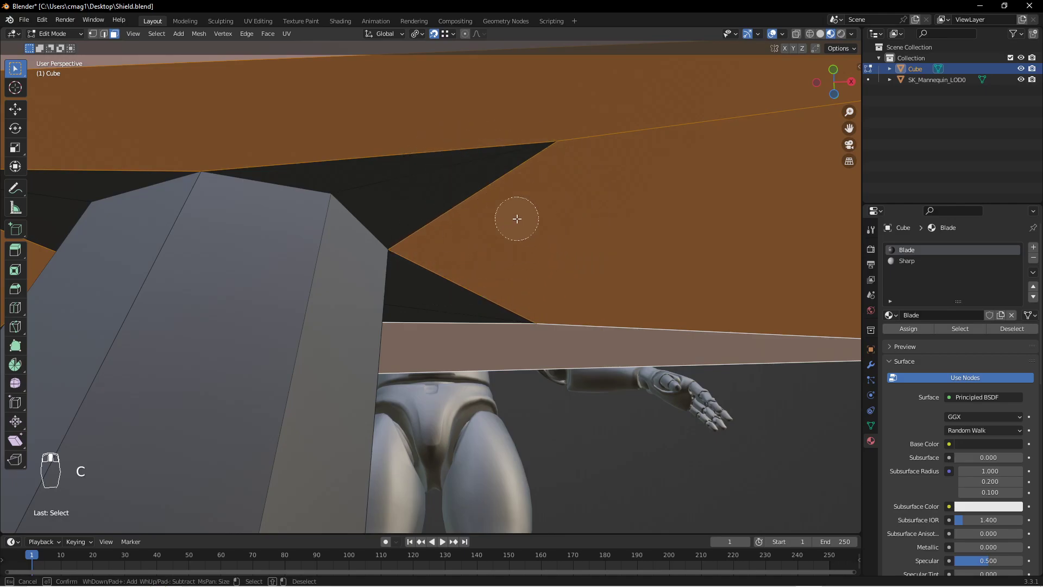
mouse_move(480, 197)
mouse_down()
mouse_move(447, 175)
mouse_move(442, 303)
mouse_move(442, 249)
mouse_move(100, 156)
mouse_move(59, 186)
mouse_move(158, 170)
mouse_up()
key(Escape)
mouse_move(190, 168)
middle_down()
mouse_move(246, 159)
mouse_move(266, 170)
middle_up()
key(c)
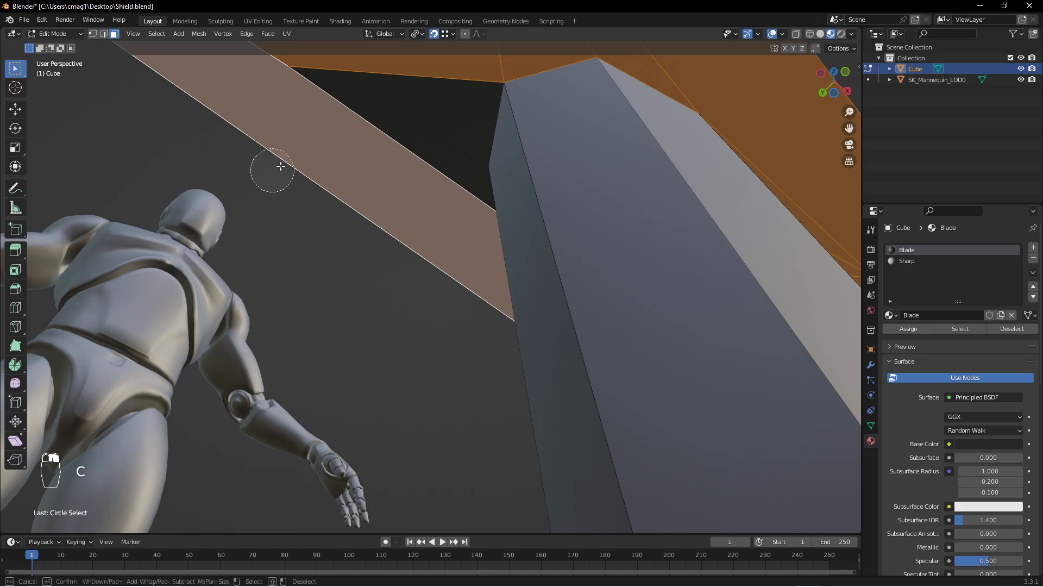
drag(445, 109, 430, 137)
key(Escape)
mouse_move(386, 147)
middle_down()
mouse_move(458, 179)
mouse_move(447, 219)
mouse_move(375, 221)
mouse_move(427, 271)
middle_up()
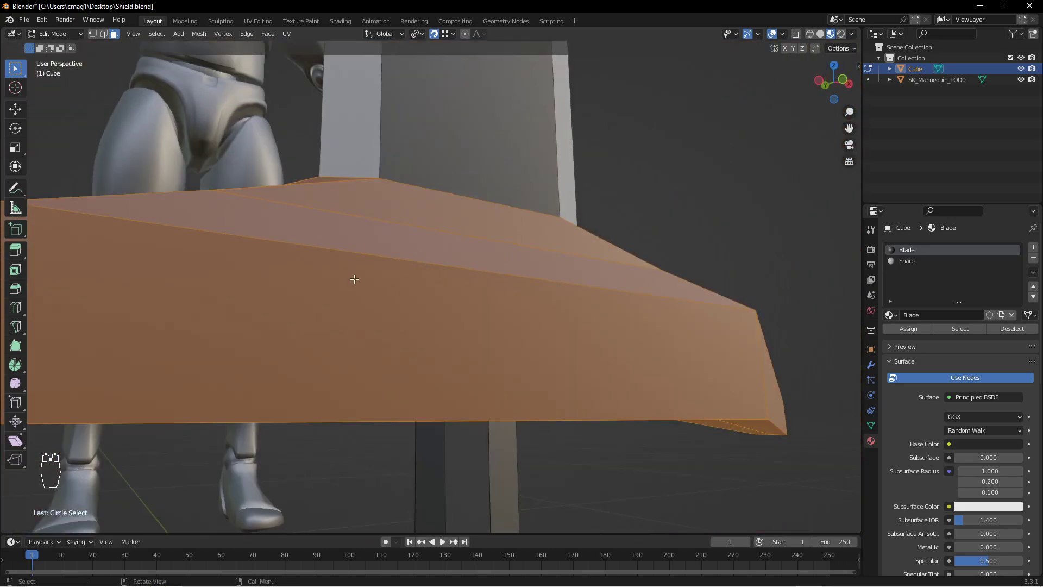
Deselect the grip faces caught by circle selection, leaving only the crossguard's faces selected around the grip joint.
mouse_move(499, 362)
middle_down()
mouse_move(517, 247)
mouse_move(575, 210)
middle_up()
key(c)
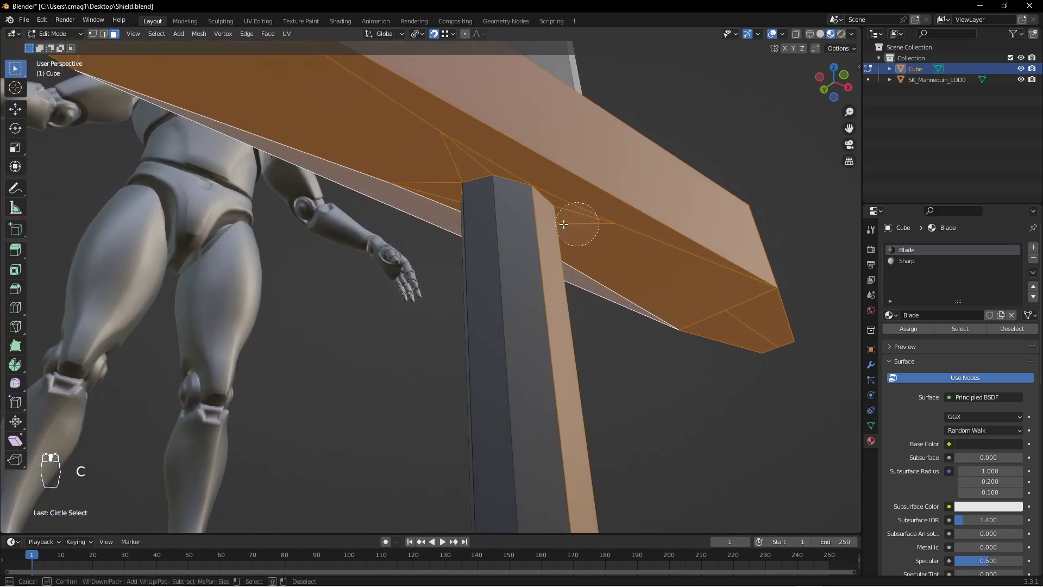
drag(574, 225, 406, 191)
middle_drag(436, 301, 595, 351)
right_click(680, 362)
middle_drag(680, 362, 518, 277)
key(c)
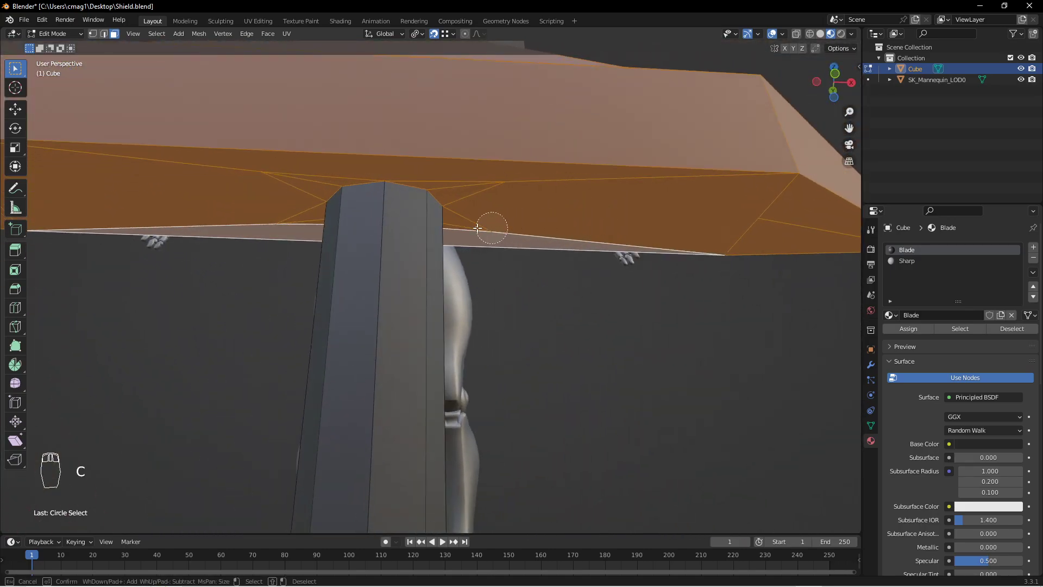
click(409, 186)
right_click(565, 212)
middle_drag(571, 212, 470, 111)
key(c)
mouse_move(345, 309)
middle_down()
mouse_move(322, 310)
mouse_move(410, 258)
mouse_move(386, 263)
mouse_move(533, 277)
middle_up()
right_click(364, 286)
key(c)
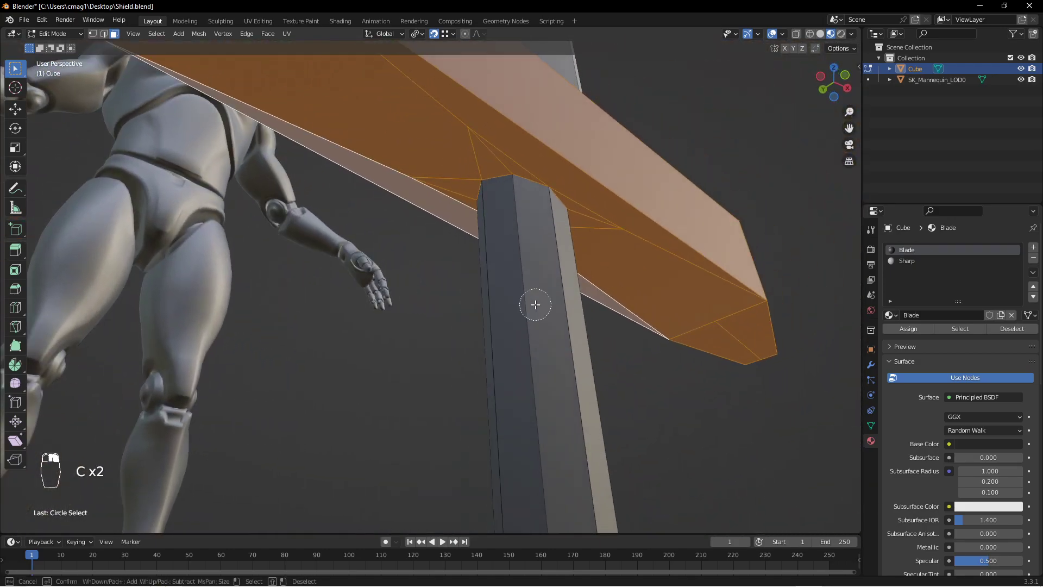
right_click(624, 307)
mouse_move(631, 246)
middle_down()
mouse_move(571, 288)
mouse_move(477, 283)
middle_up()
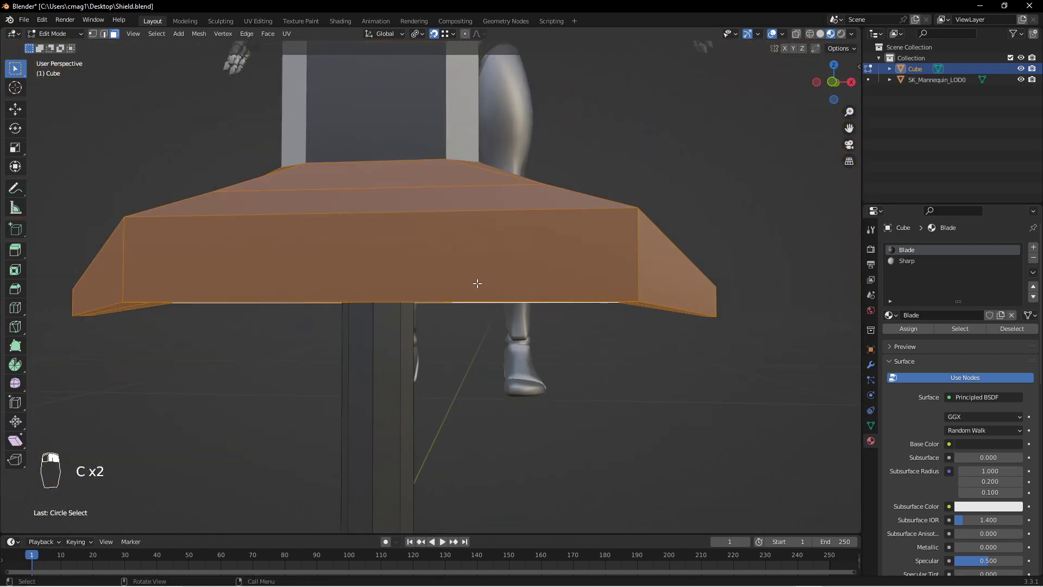
Assign a new material named Guard to the crossguard and set its base color to yellow with hue 0.138 and saturation 0.998.
scroll(477, 283, down, 3)
click(1033, 247)
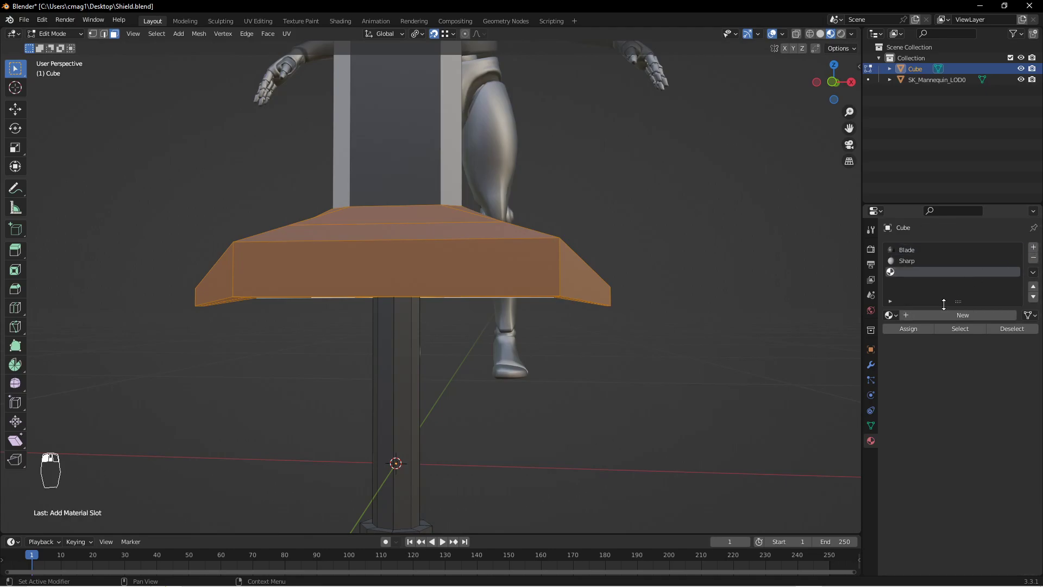
click(946, 315)
text(Guard)
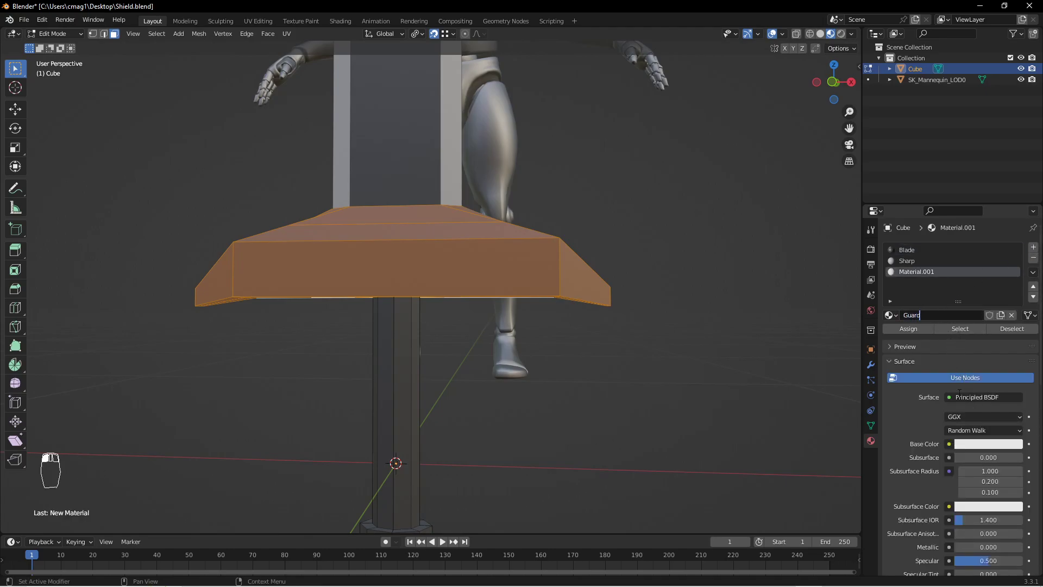
click(977, 443)
drag(954, 331, 932, 344)
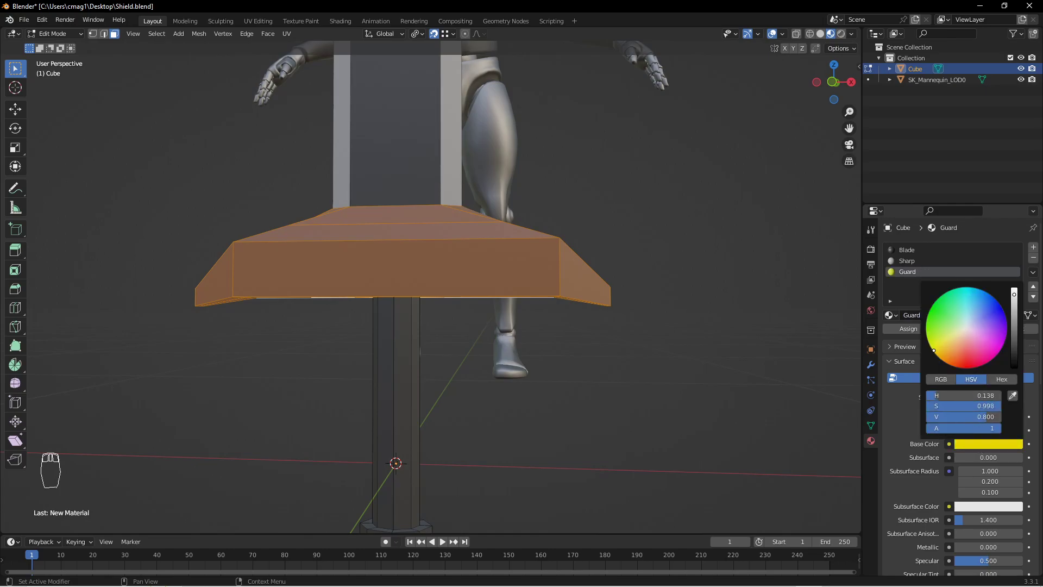
key(Tab)
middle_drag(384, 272, 396, 251)
key(Tab)
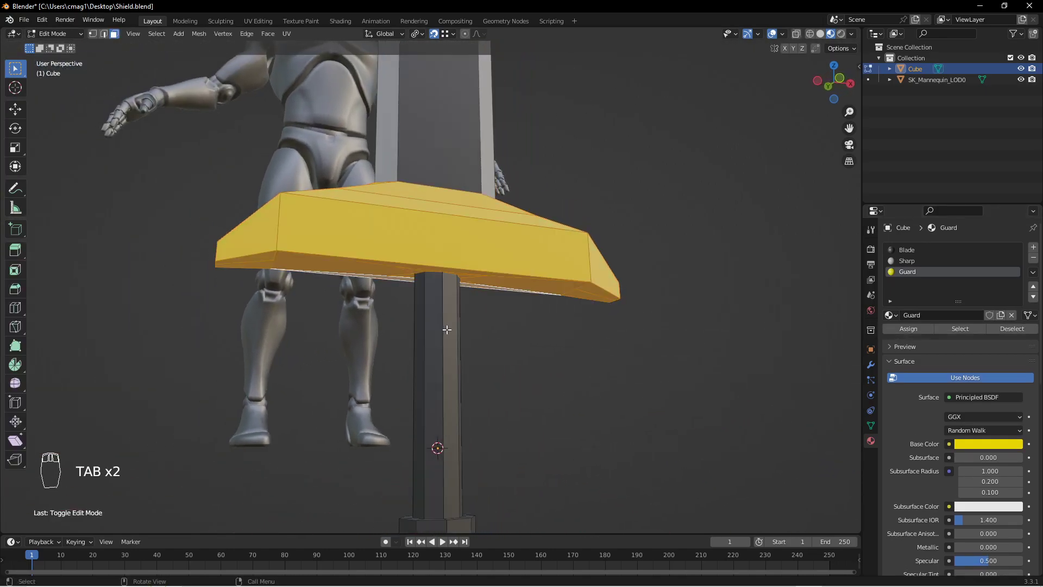
Select the ring of grip faces and assign them a new material named Handle with a near-black base color.
alt+click(444, 394)
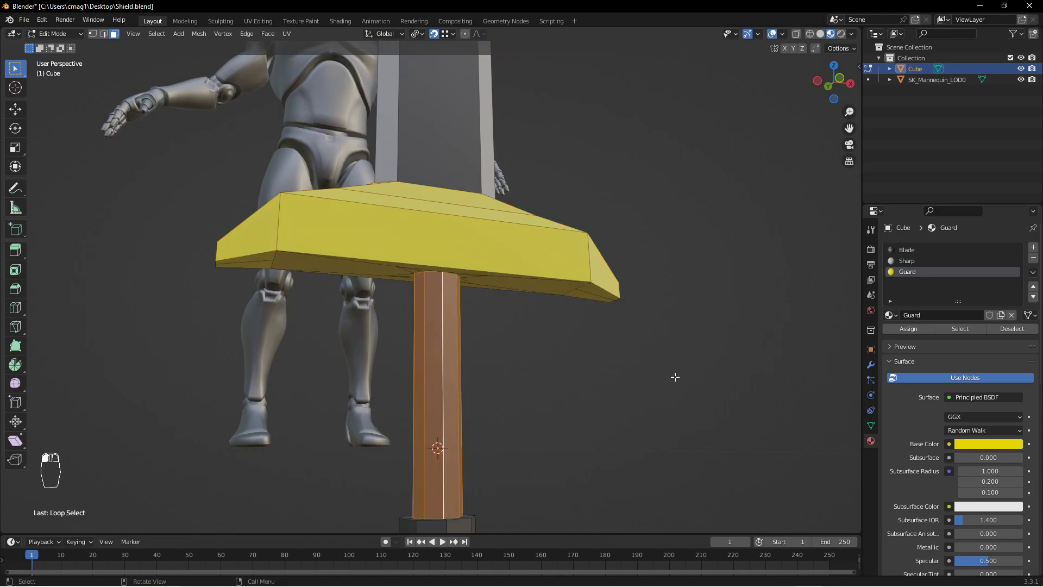
click(1033, 247)
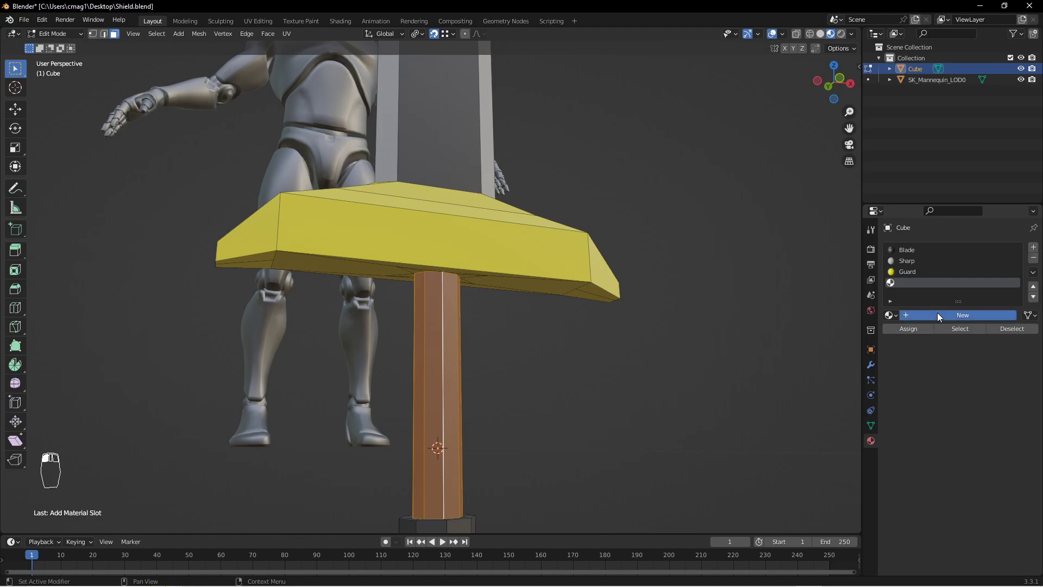
click(937, 315)
text(Handl)
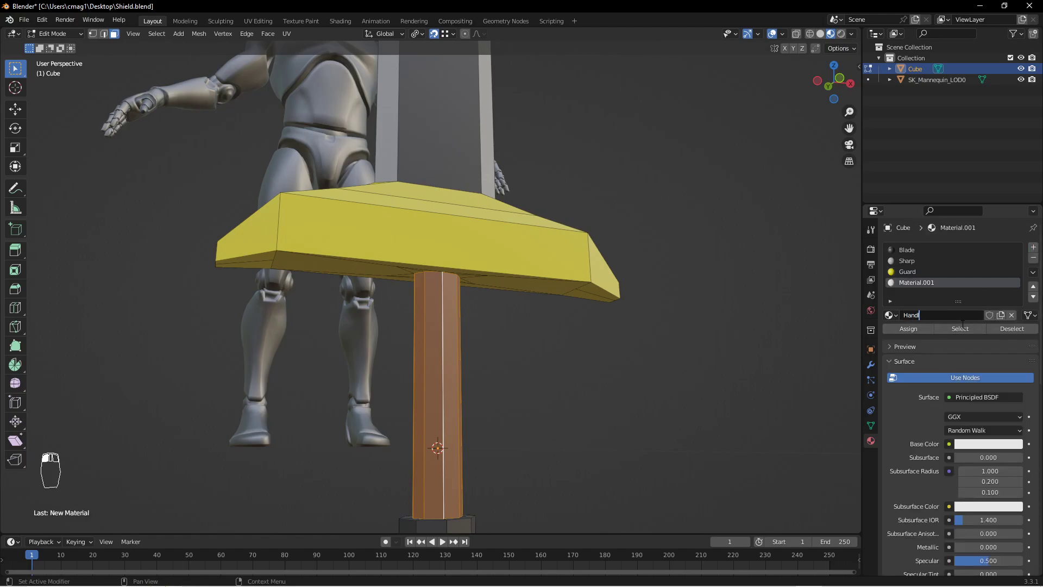
click(985, 443)
drag(1014, 327, 1014, 356)
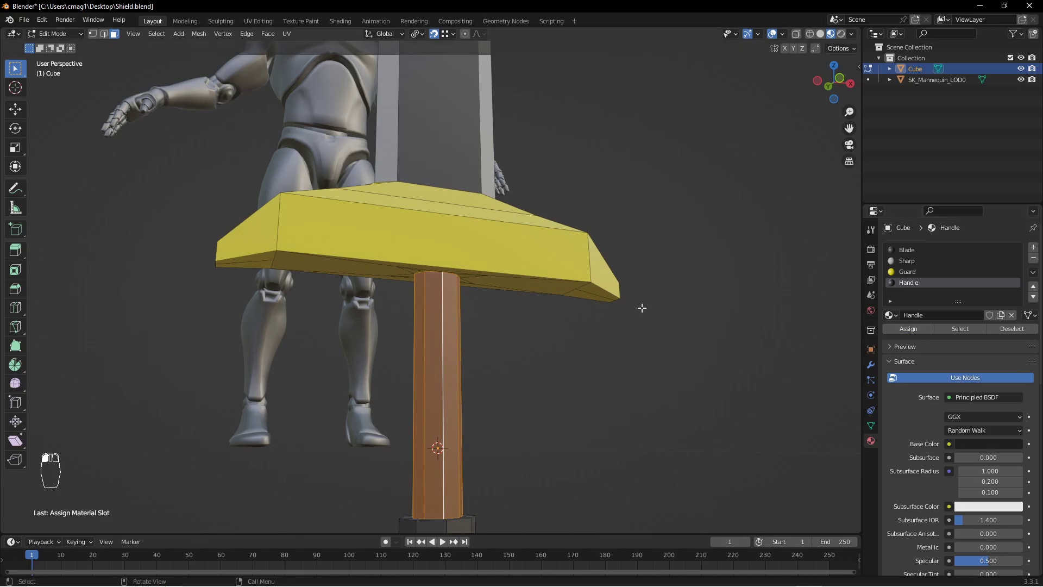
middle_drag(640, 309, 608, 314)
key(Tab)
Darken the Handle material's base color to black.
middle_drag(586, 386, 514, 226)
scroll(514, 185, down, 4)
shift+middle_drag(514, 175, 493, 293)
scroll(468, 293, up, 3)
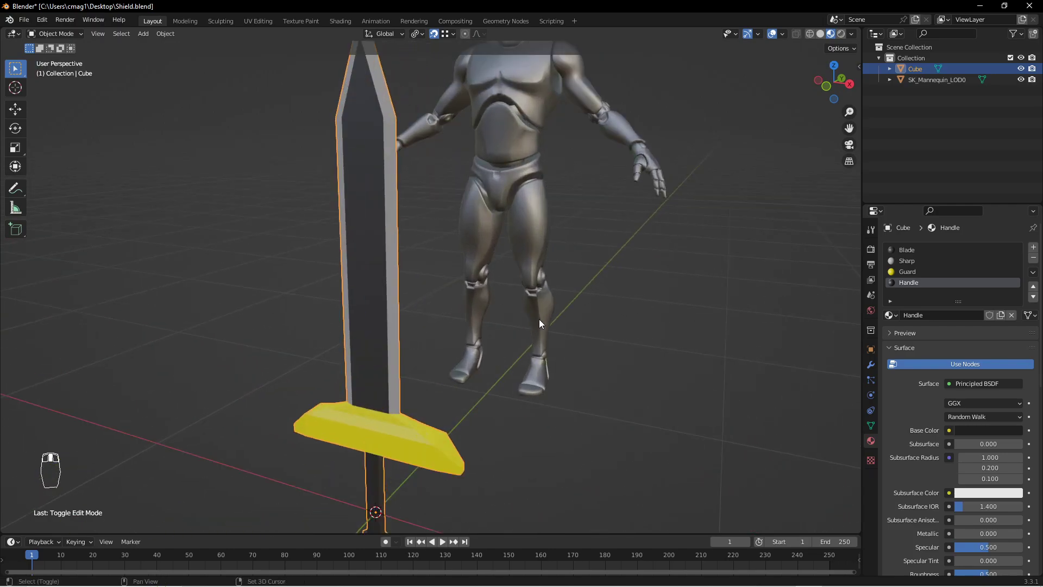
shift+middle_drag(539, 322, 823, 268)
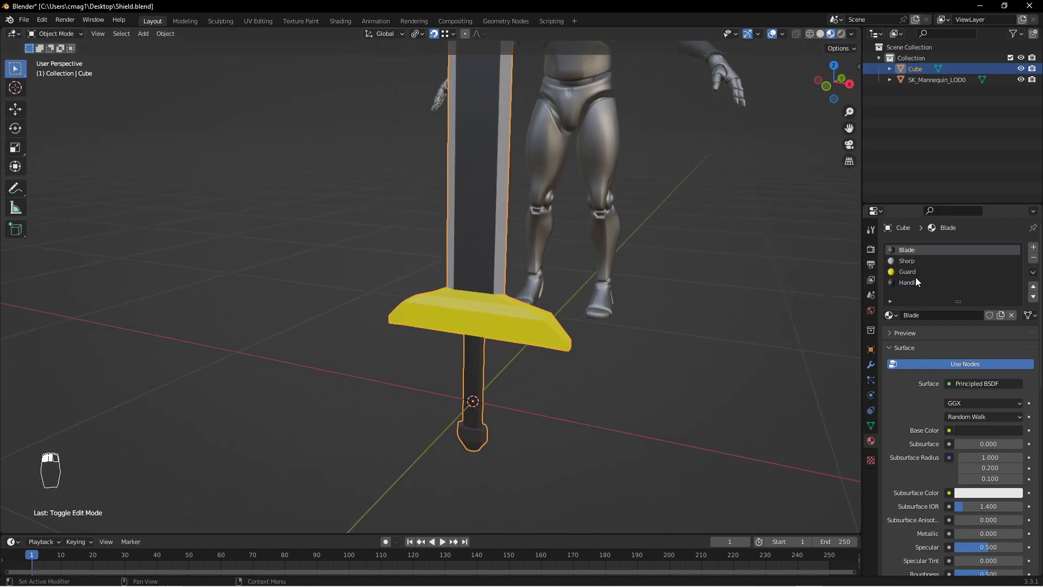
click(977, 430)
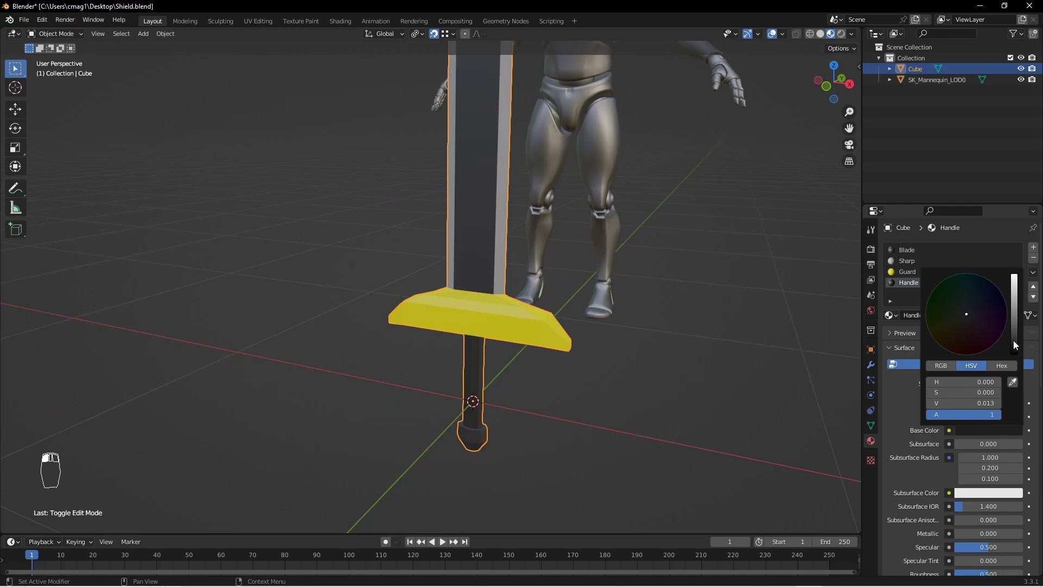
middle_drag(611, 253, 758, 297)
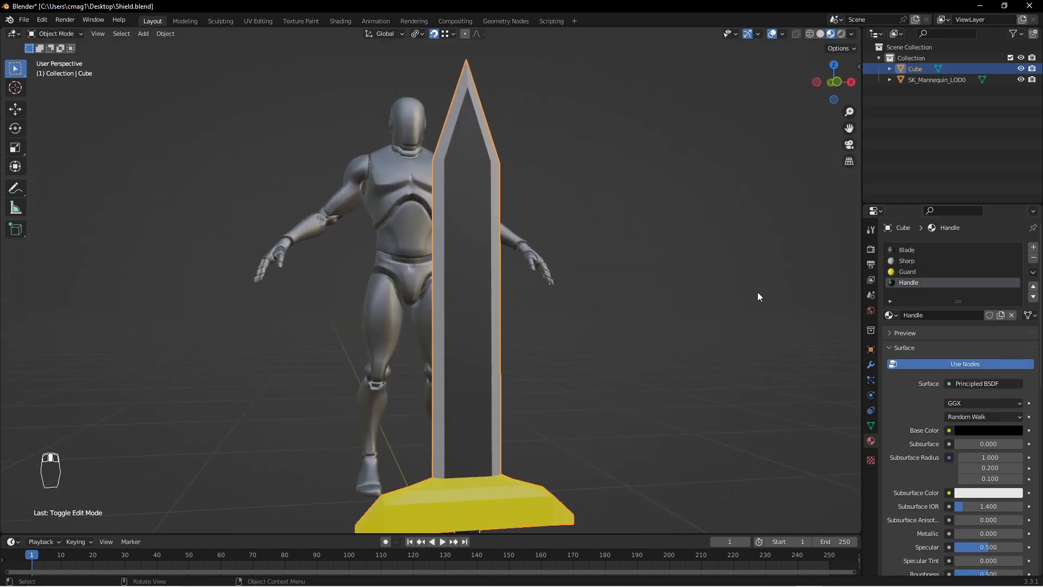
Lighten the Blade material's base color to a medium grey.
click(920, 251)
click(973, 431)
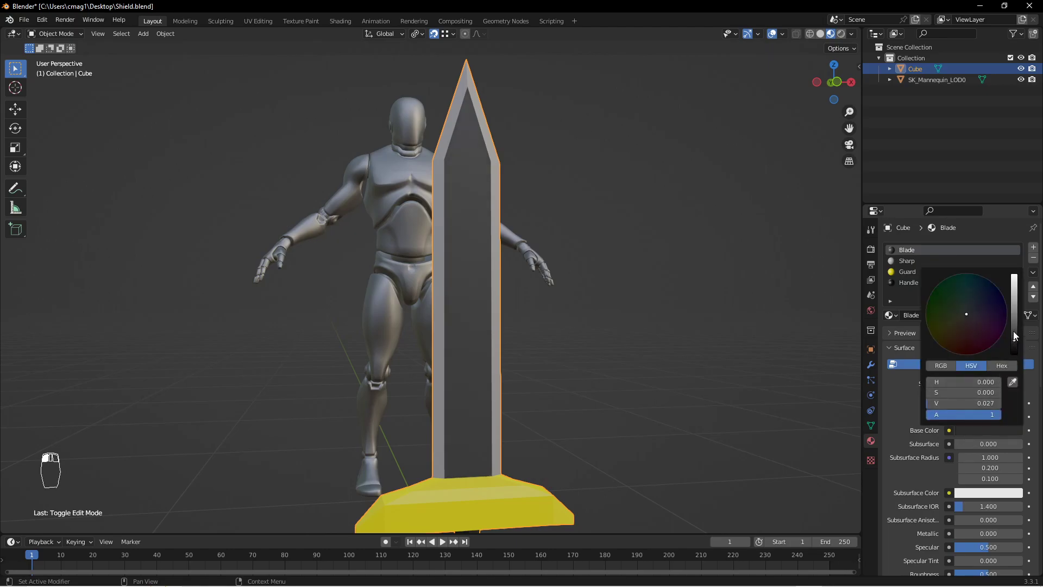
click(1014, 330)
middle_drag(788, 326, 655, 321)
key(Tab)
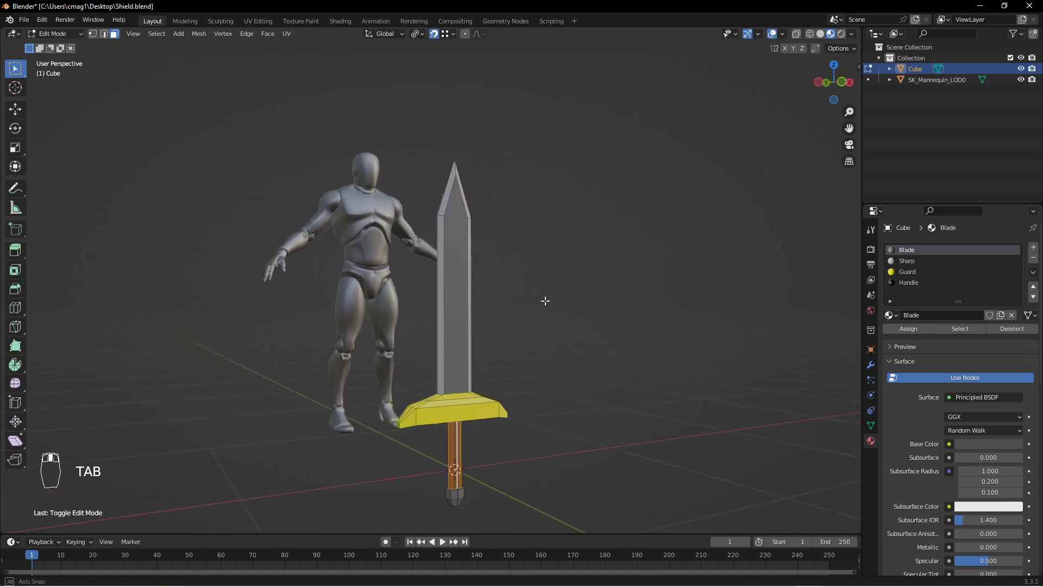
Select both face rings and the bottom face of the pommel and assign the Guard material to them.
key(Tab)
middle_drag(557, 418, 446, 292)
scroll(451, 282, up, 4)
middle_drag(477, 250, 455, 250)
key(Tab)
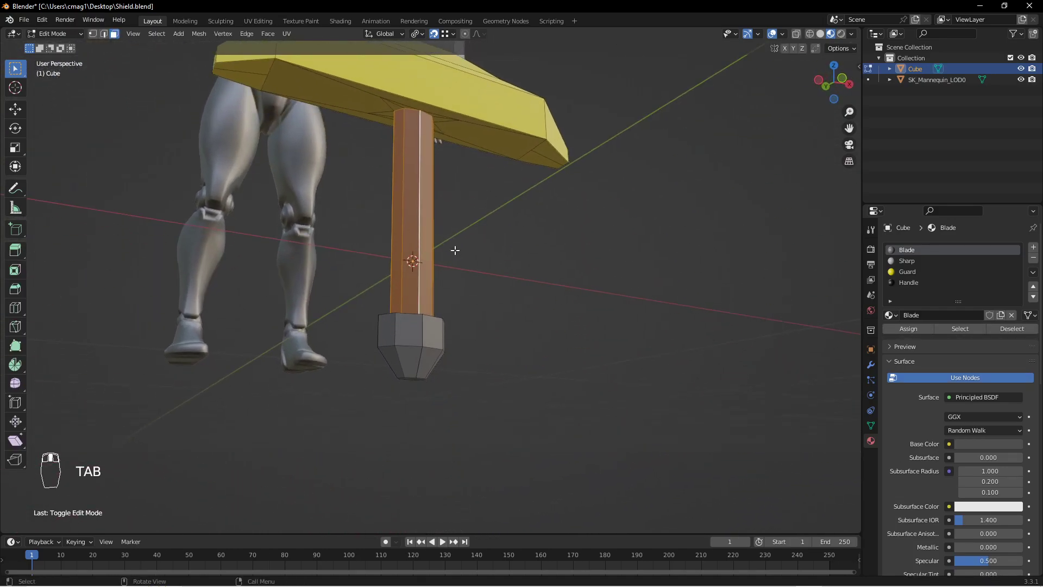
alt+click(417, 337)
alt+shift+click(427, 363)
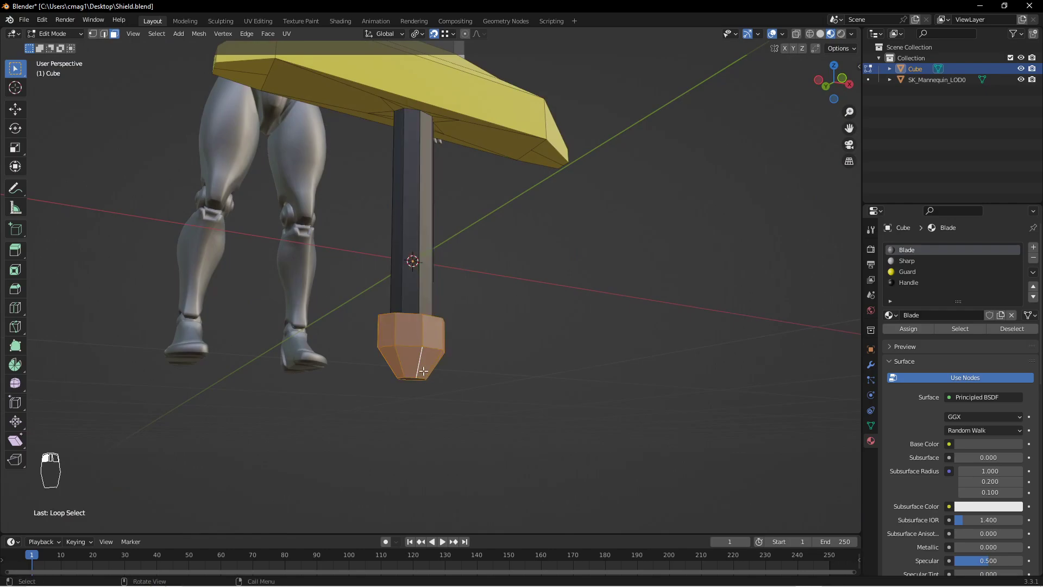
middle_drag(424, 375, 432, 305)
shift+click(417, 271)
middle_drag(531, 247, 575, 307)
click(904, 272)
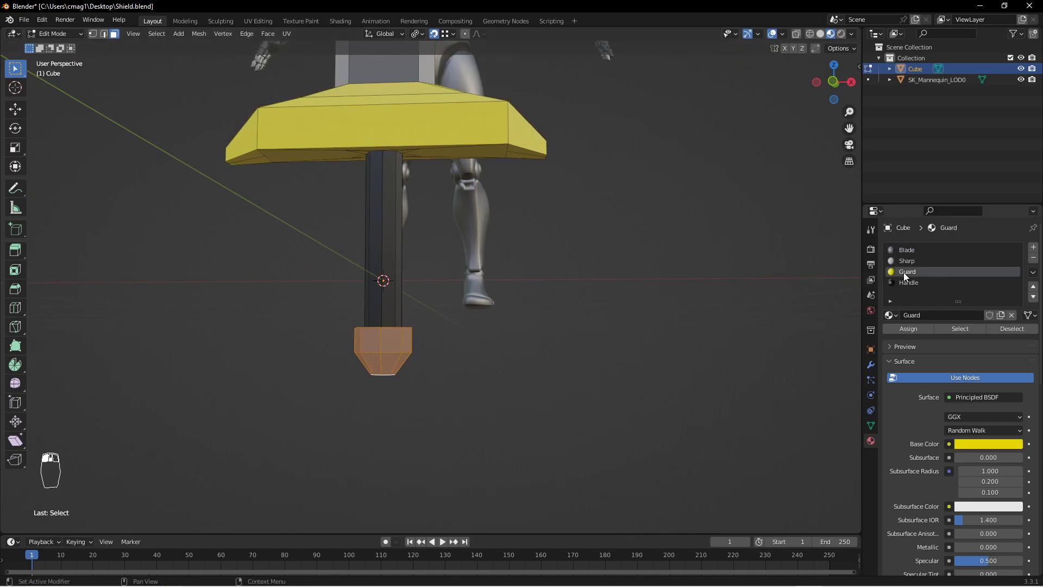
click(918, 332)
key(Tab)
Scale the whole sword down uniformly to about 0.699 and compare it with the mannequin in front view.
middle_drag(448, 269, 464, 408)
scroll(430, 267, down, 3)
middle_drag(464, 353, 483, 258)
click(435, 337)
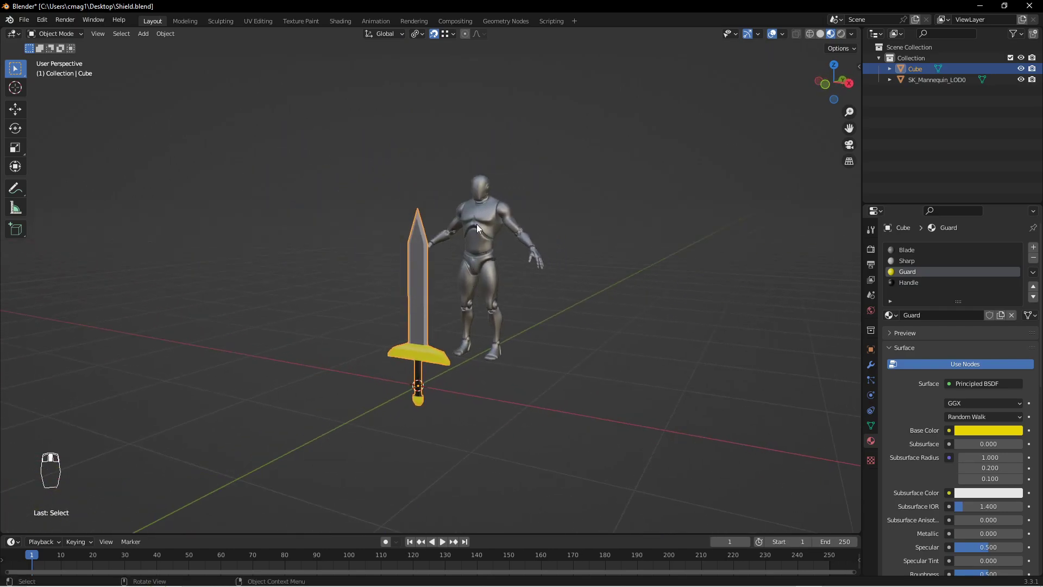
middle_drag(485, 380, 535, 370)
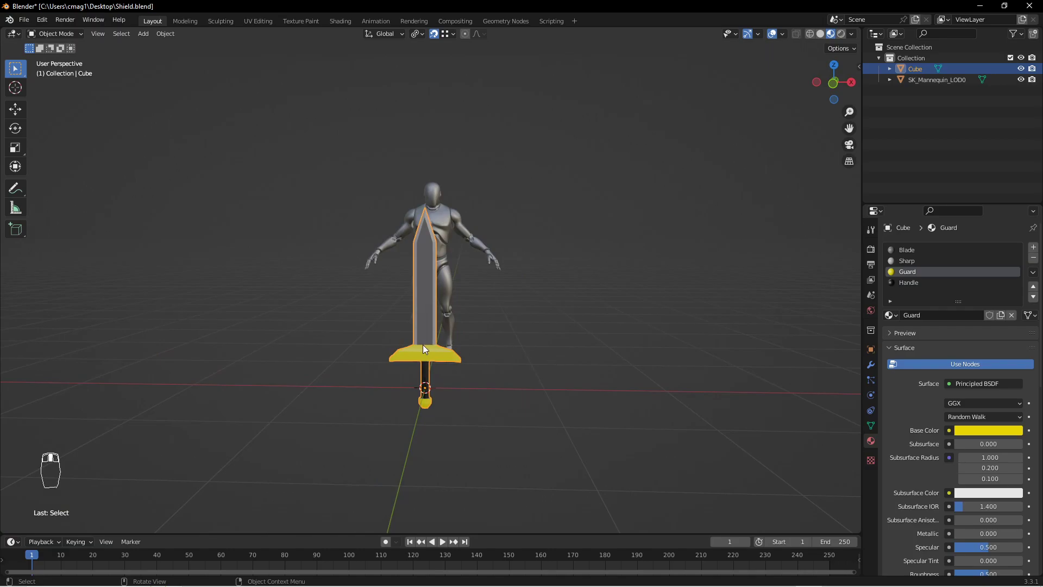
key(s)
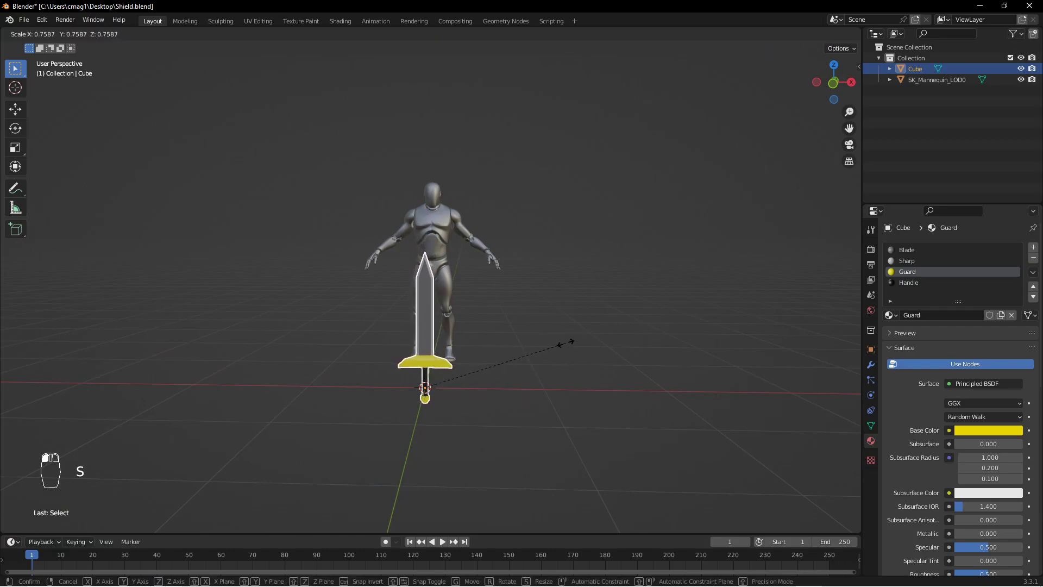
click(556, 348)
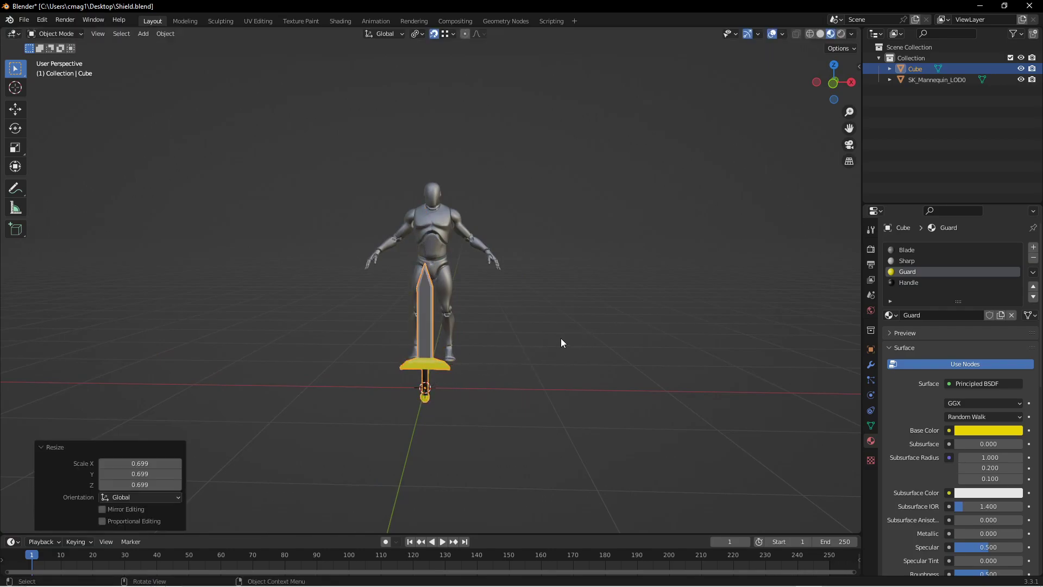
key(KP_1)
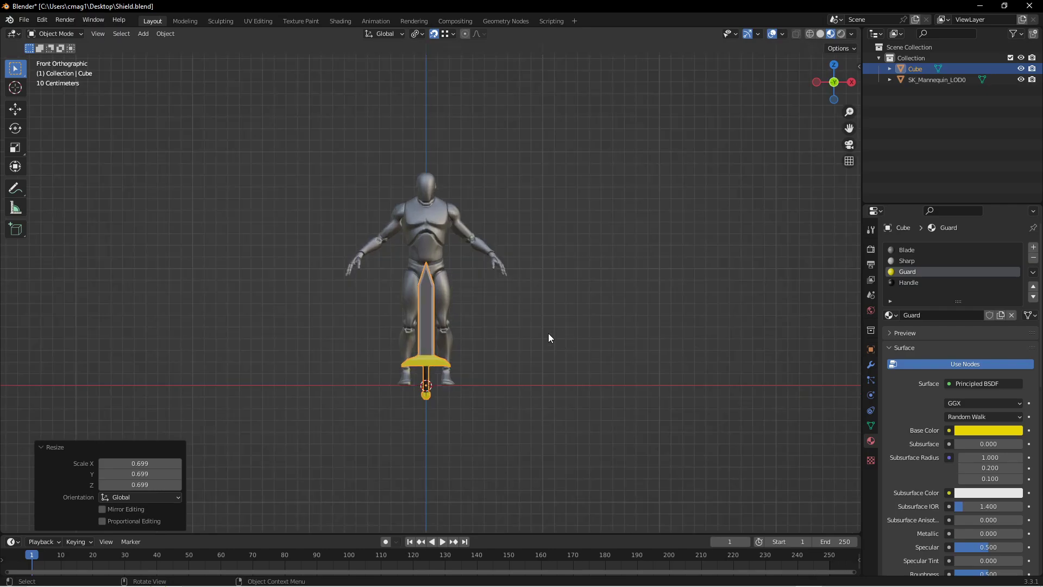
Raise the sword about 0.126 m along Z and scale it up uniformly to about 1.092.
key(g)
key(z)
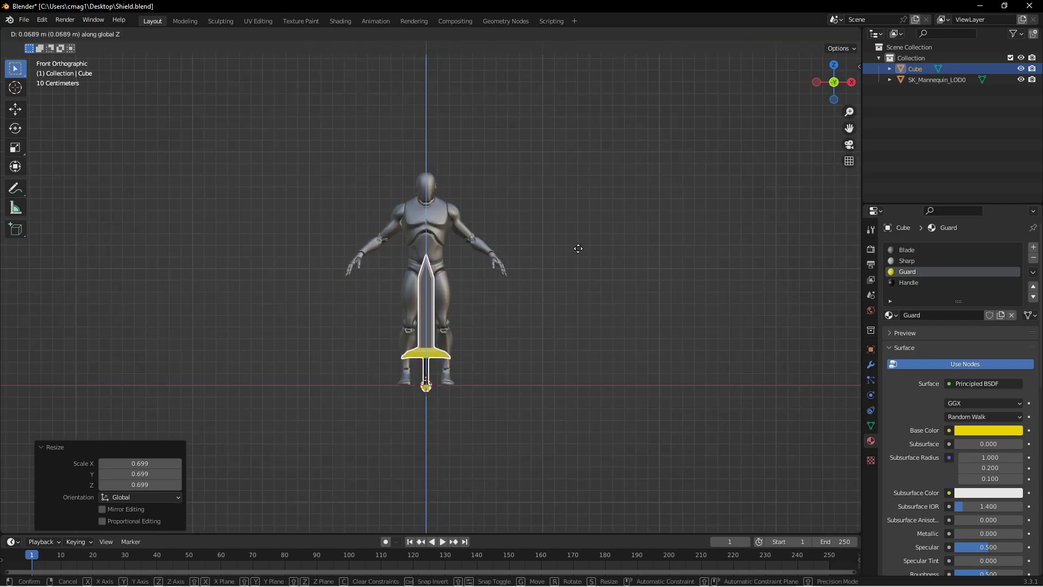
click(603, 190)
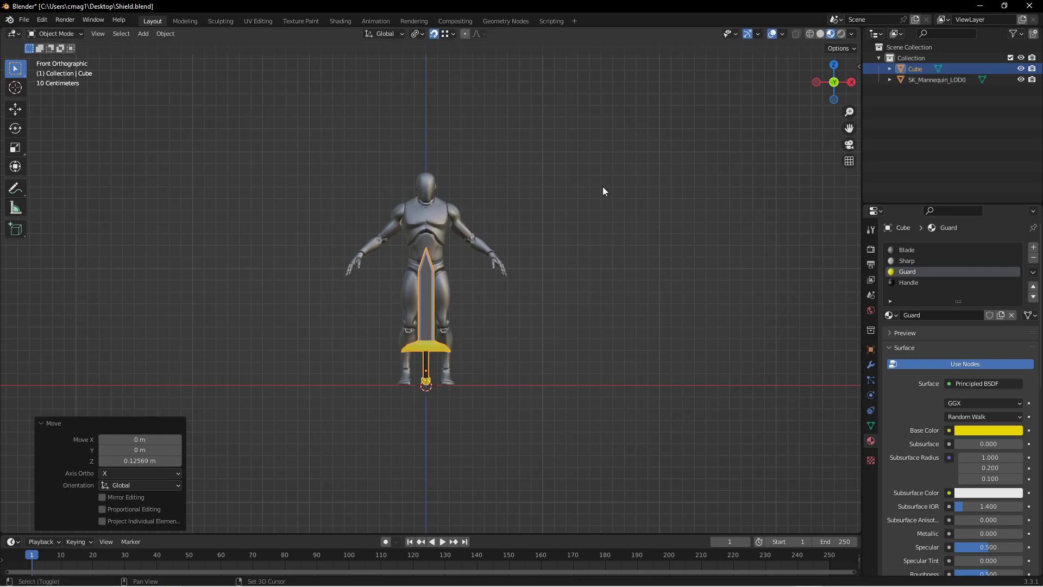
key(s)
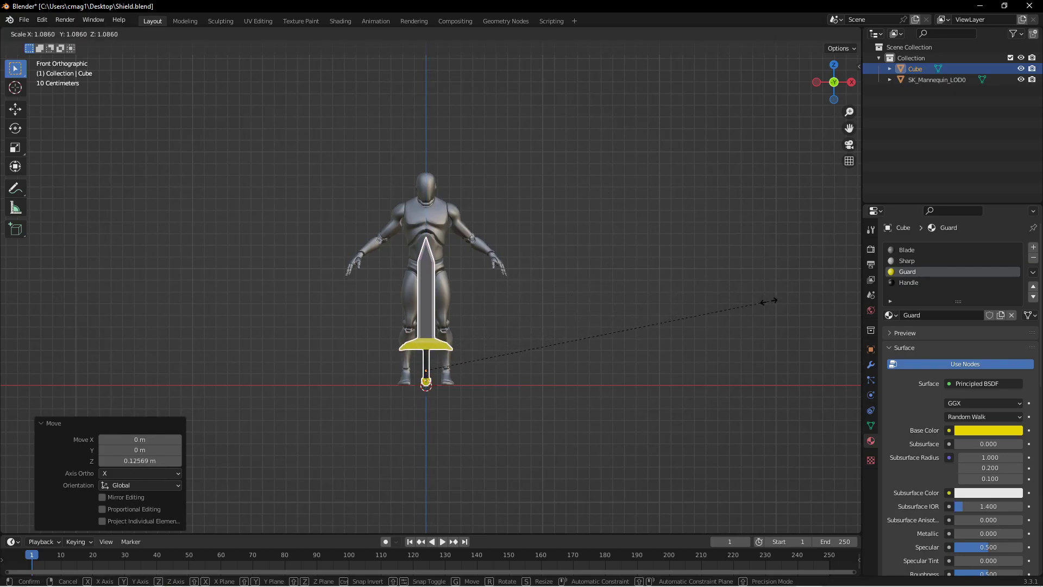
click(783, 305)
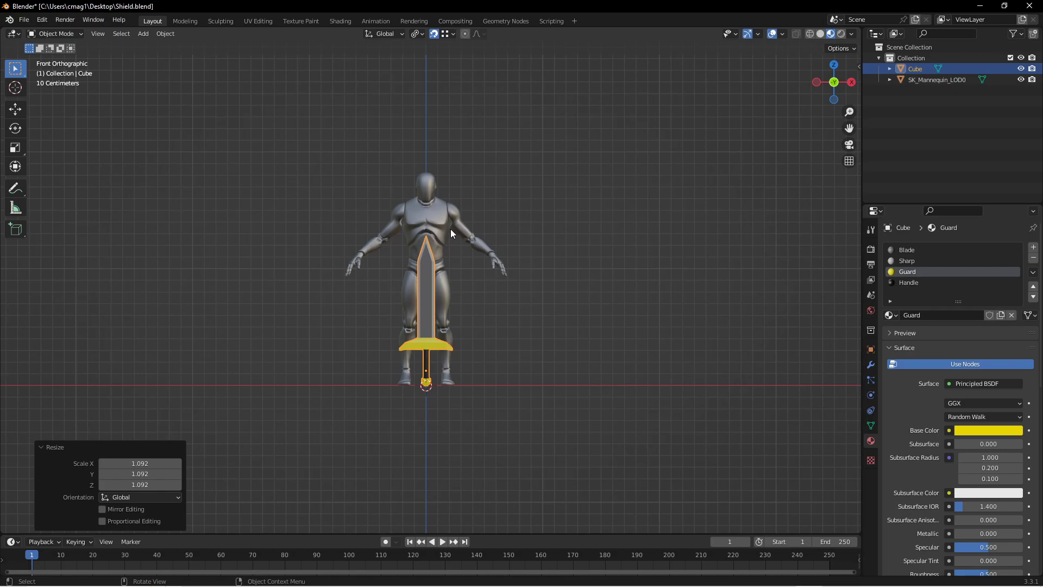
Narrow the sword along the X axis to about 0.881 and compare its proportions with the mannequin.
scroll(455, 265, up, 5)
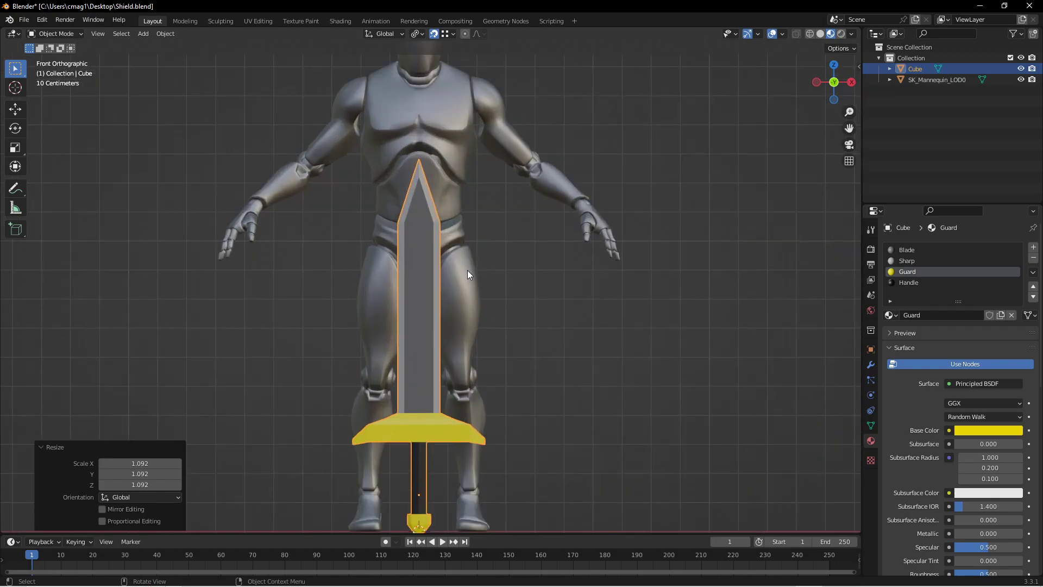
key(s)
key(x)
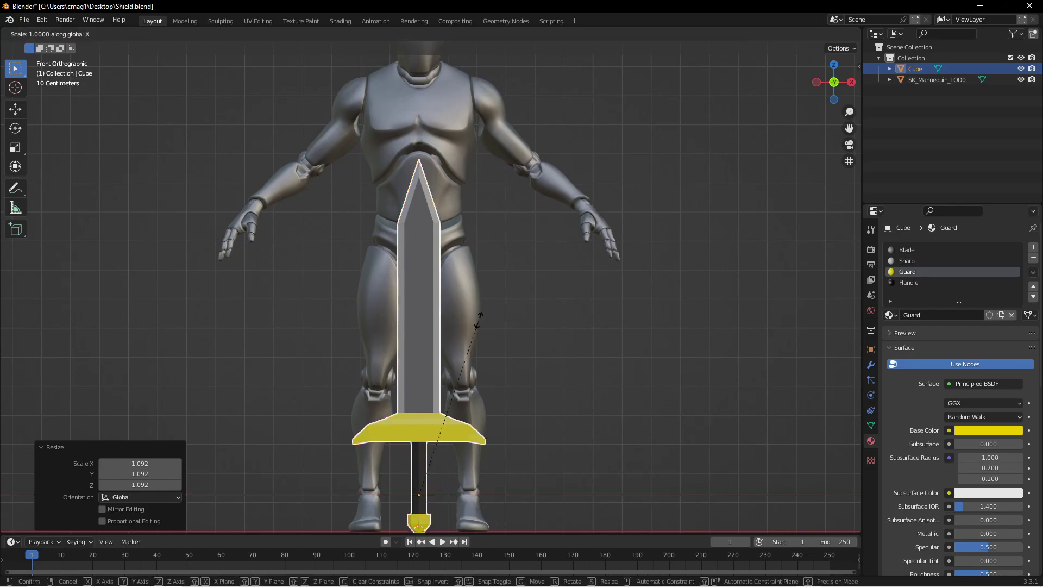
click(379, 484)
middle_drag(428, 370, 466, 362)
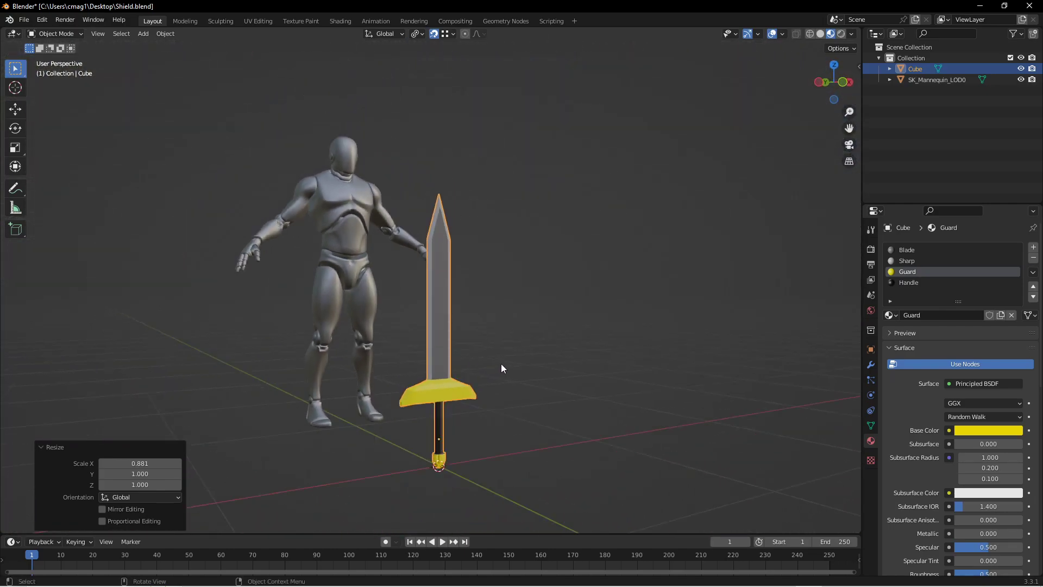
middle_drag(516, 396, 479, 382)
key(g)
key(z)
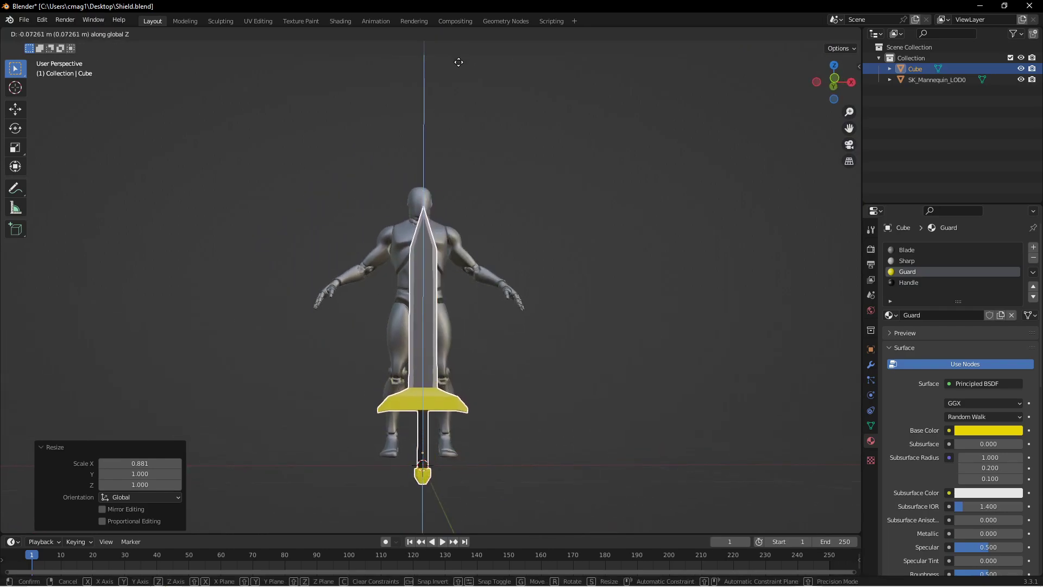
key(Escape)
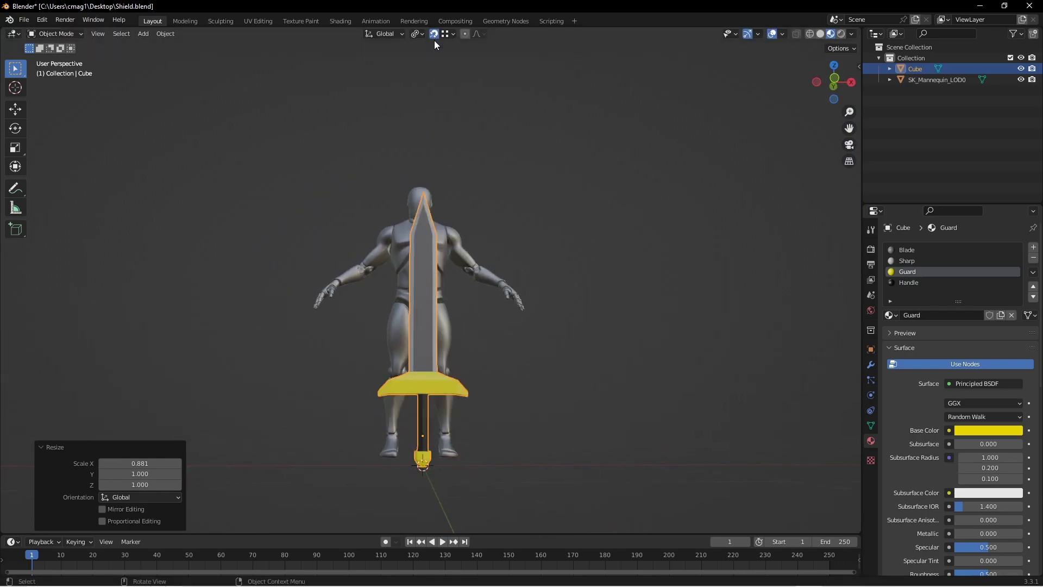
With snapping off, lower the sword about 0.237 m along Z and raise it about 0.013 m, placing the world origin on the grip.
key(g)
key(z)
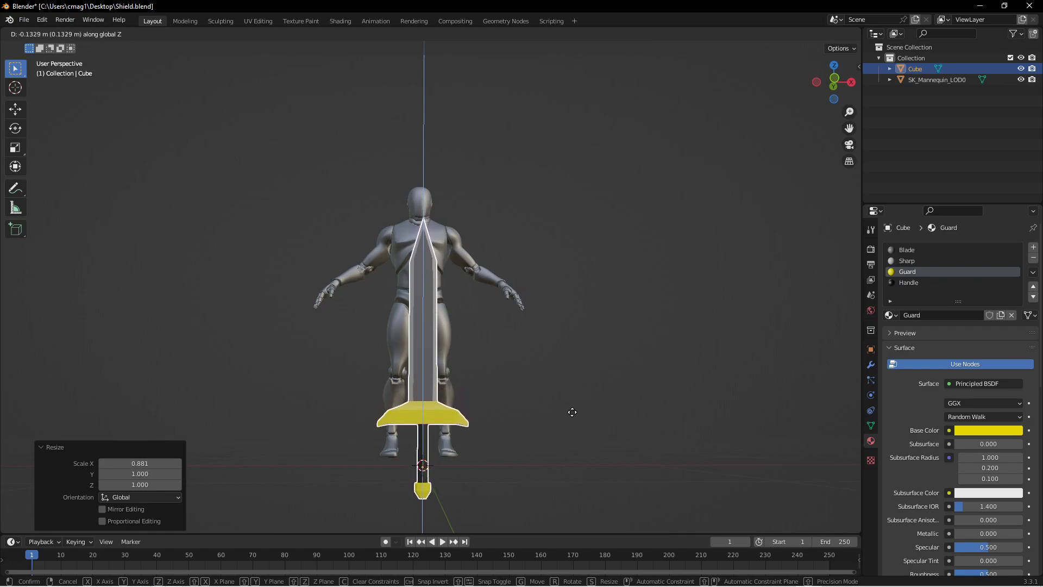
click(549, 175)
middle_drag(494, 291, 557, 271)
key(g)
key(z)
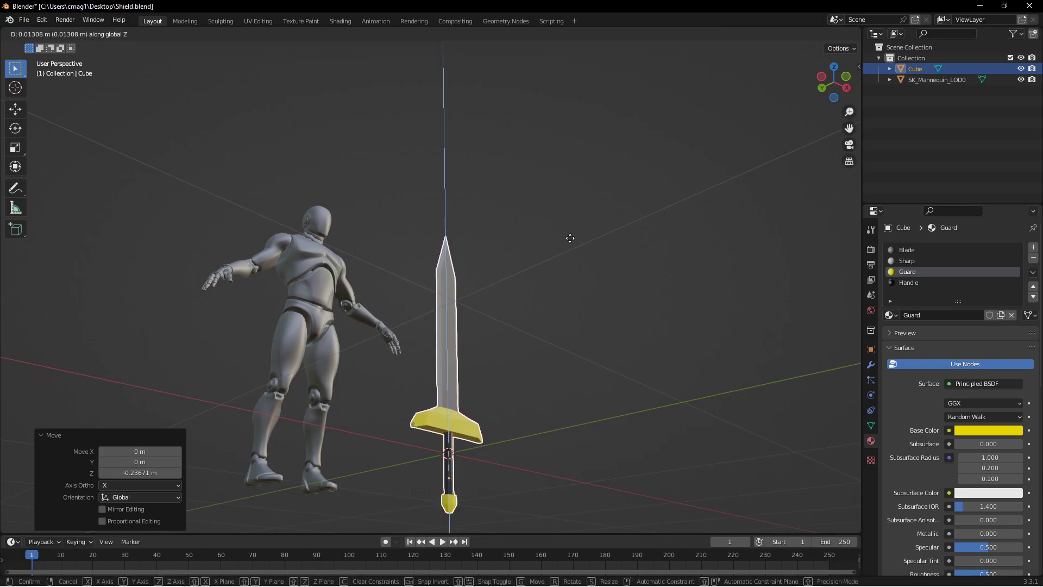
click(568, 235)
middle_drag(495, 196, 401, 218)
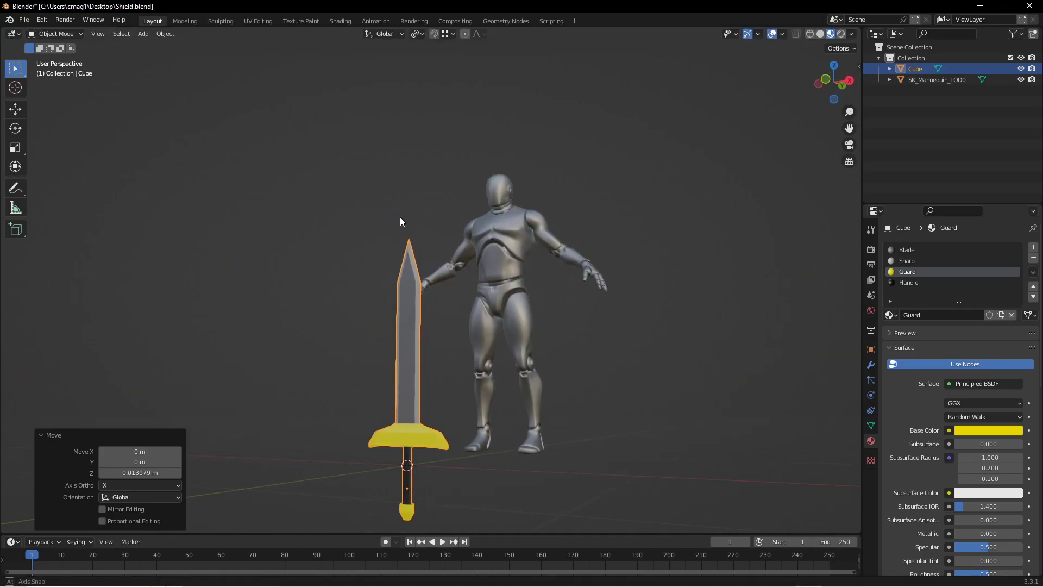
Select the sword and save the project under the new name Sword on the Desktop.
click(408, 314)
click(24, 20)
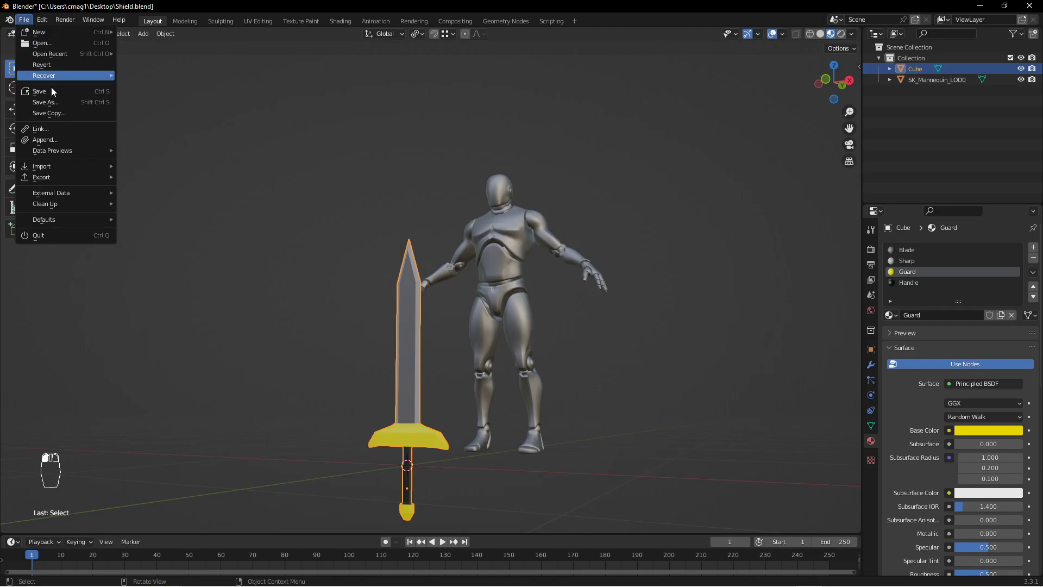
click(63, 102)
click(442, 445)
text(Sword)
click(699, 445)
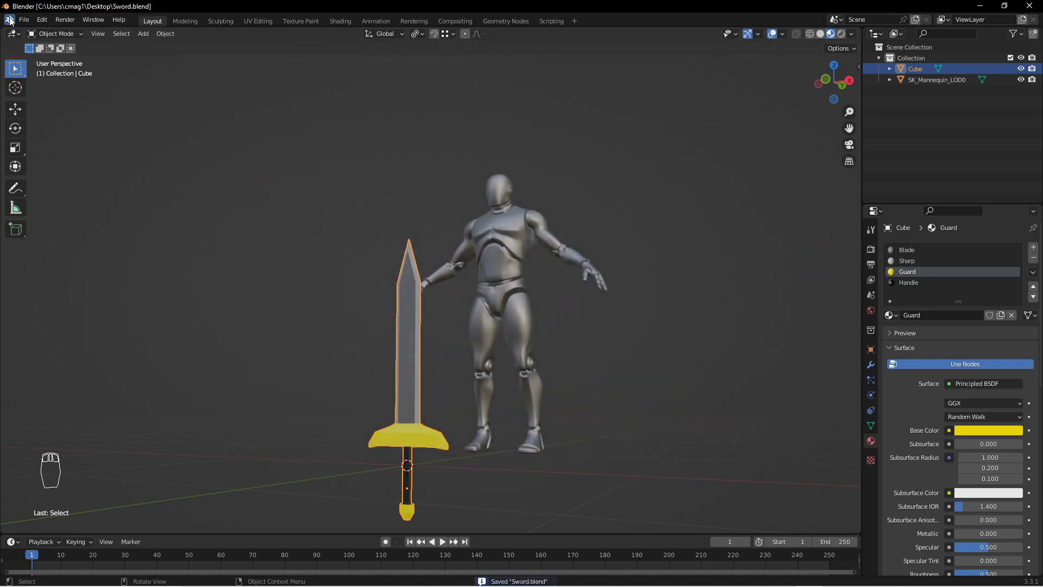
Export the selected sword as Sword.fbx to the Desktop, limited to selected objects and with Face smoothing.
click(24, 20)
mouse_move(76, 177)
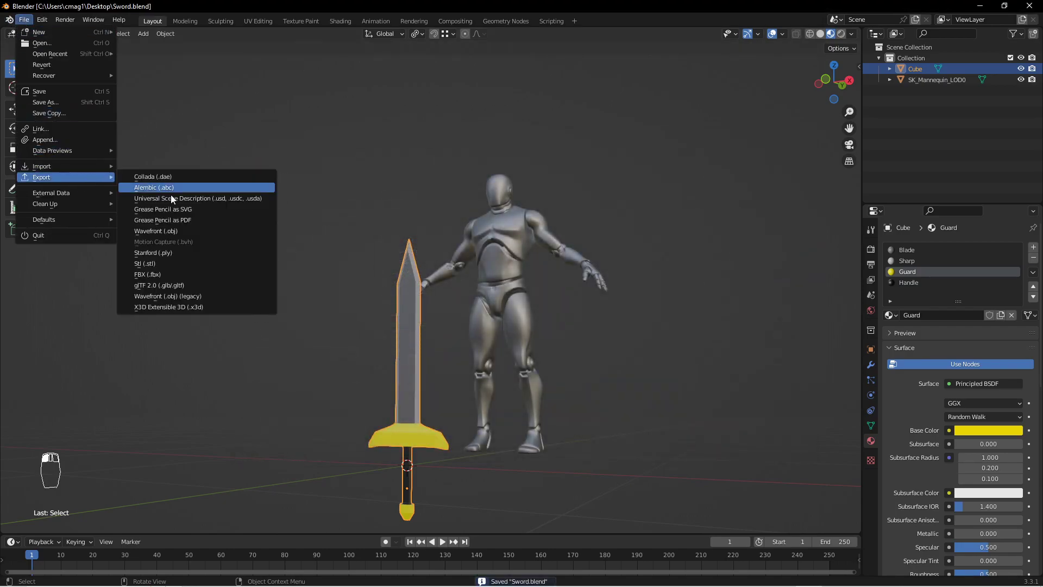
click(178, 272)
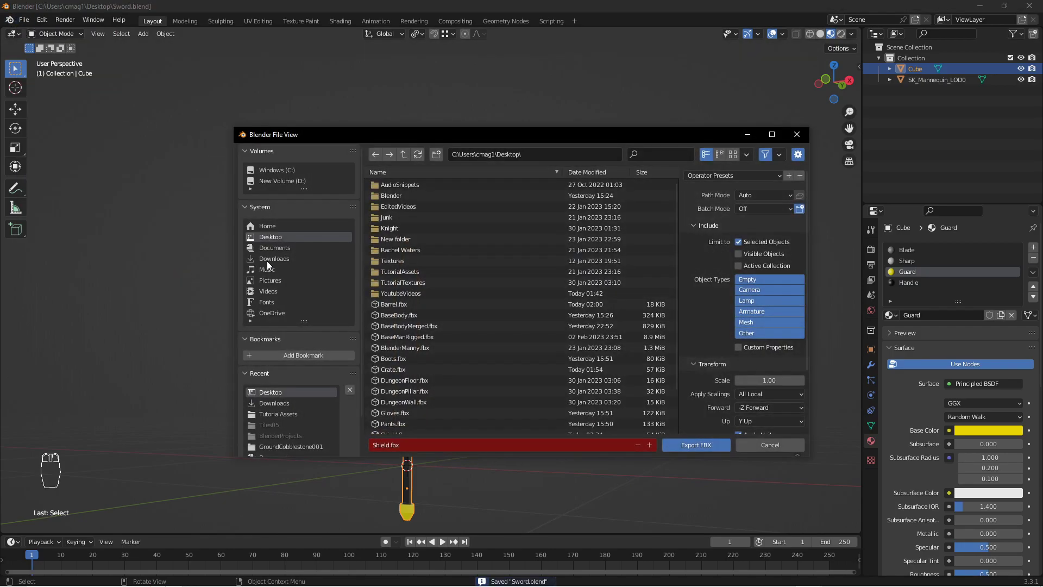
click(415, 445)
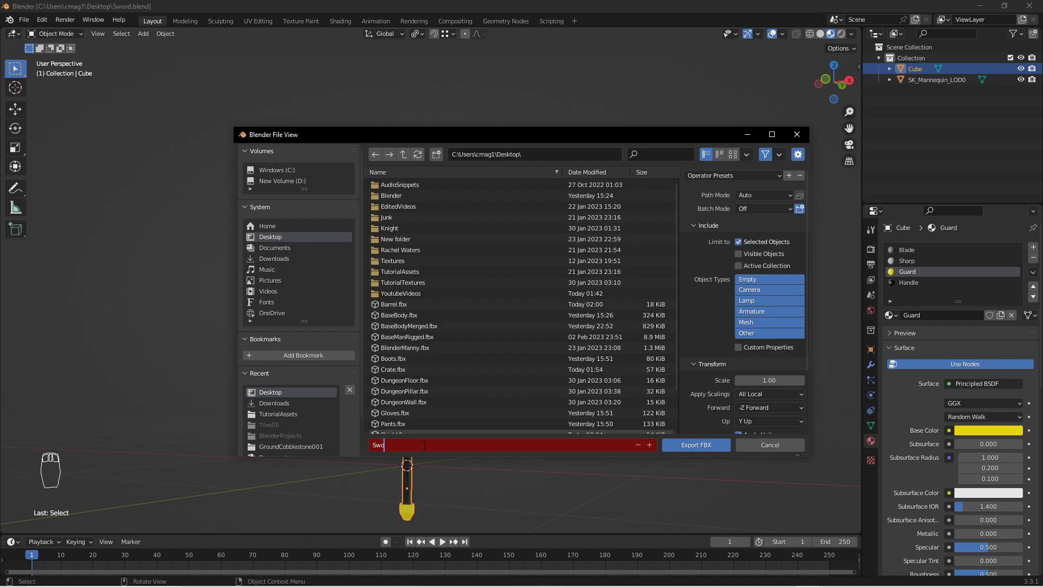
text(Sword)
key(Return)
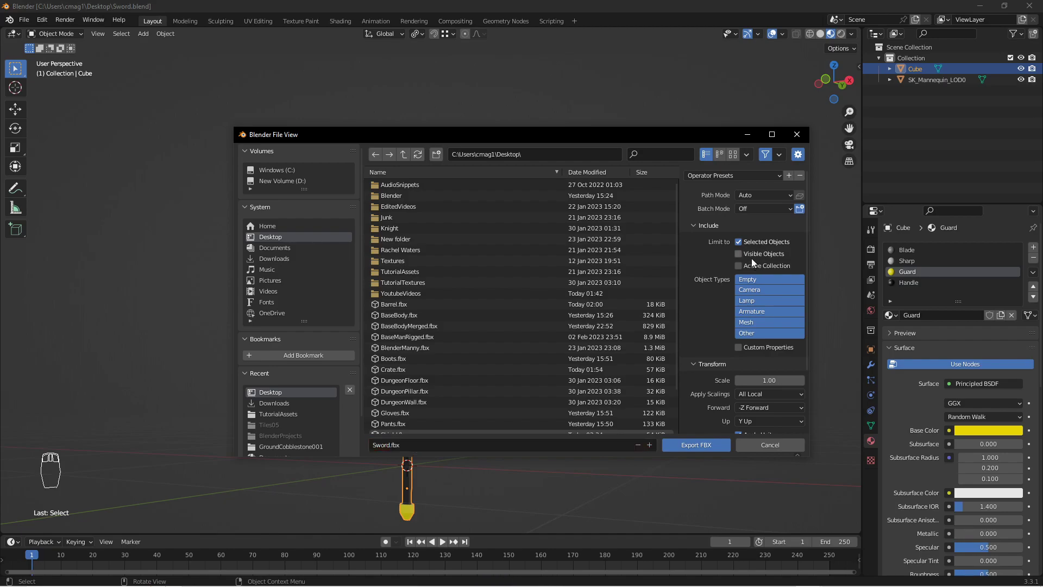
scroll(759, 247, down, 3)
click(690, 400)
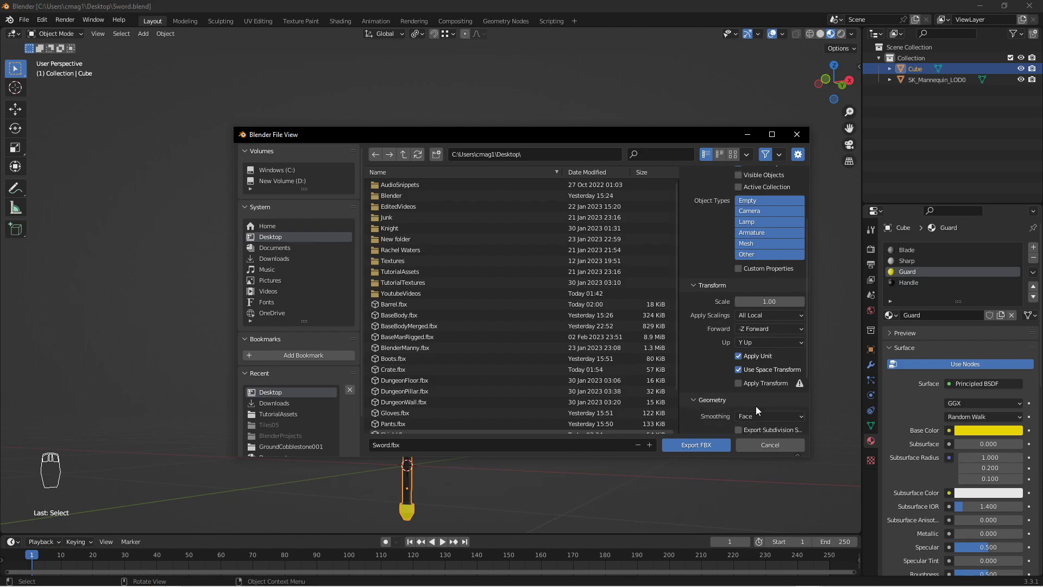
click(699, 447)
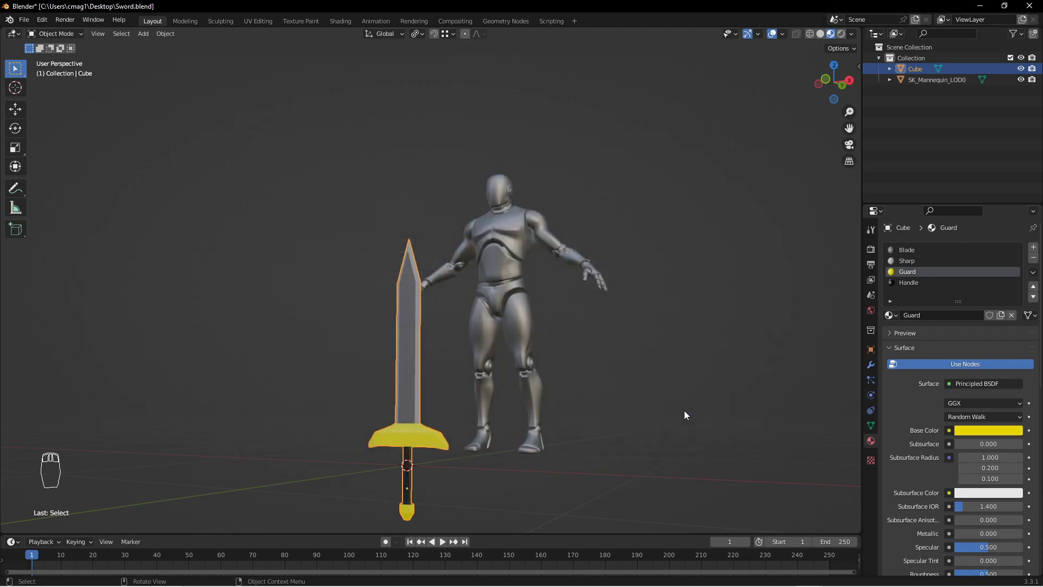
Switch to Unreal Editor and import all of the Sword FBX into the CharacterWeapons folder with the default options, dismissing the message log.
click(978, 5)
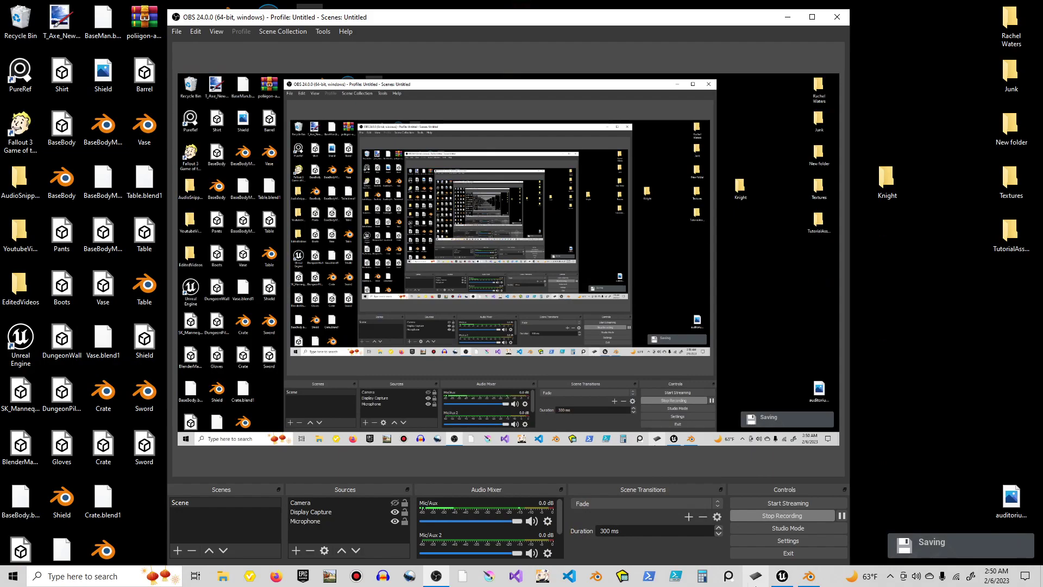
click(783, 577)
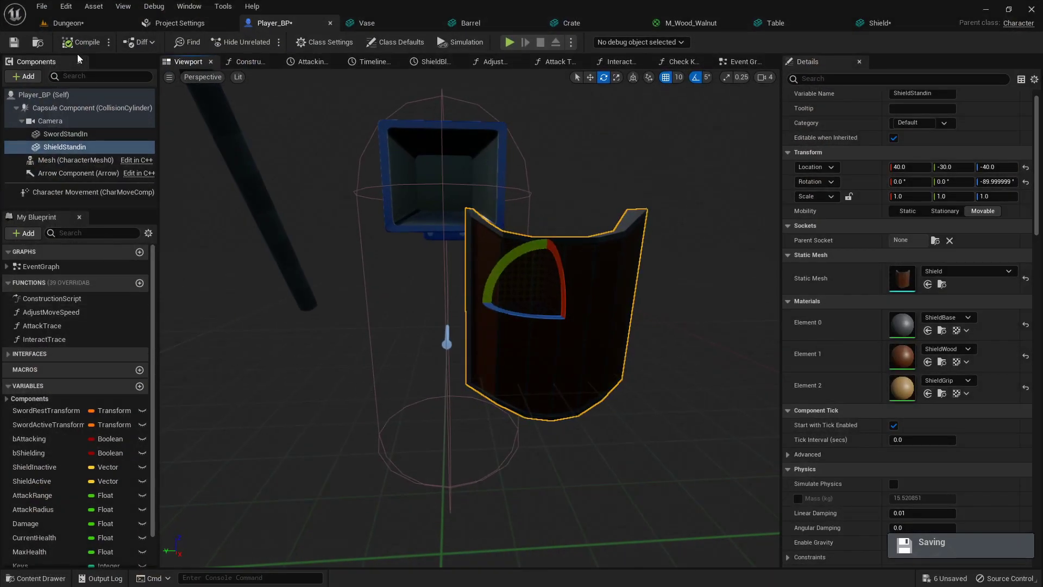
click(87, 22)
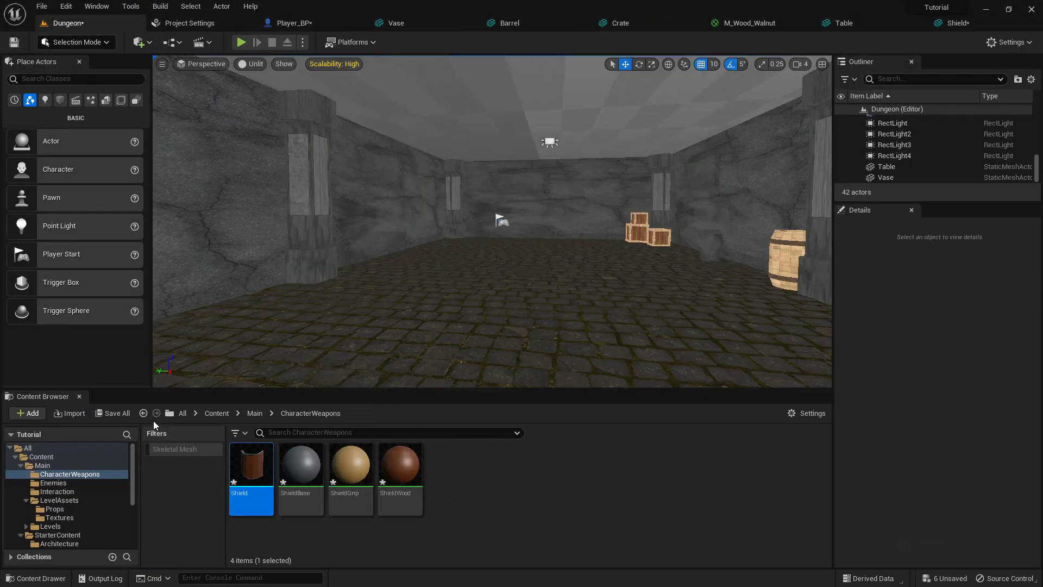
click(75, 415)
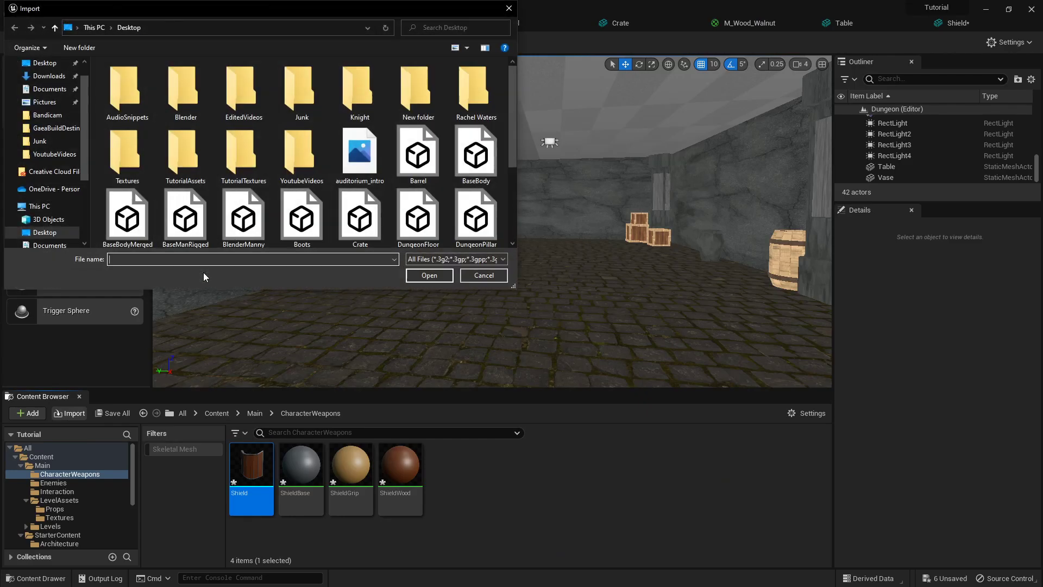
scroll(316, 205, down, 3)
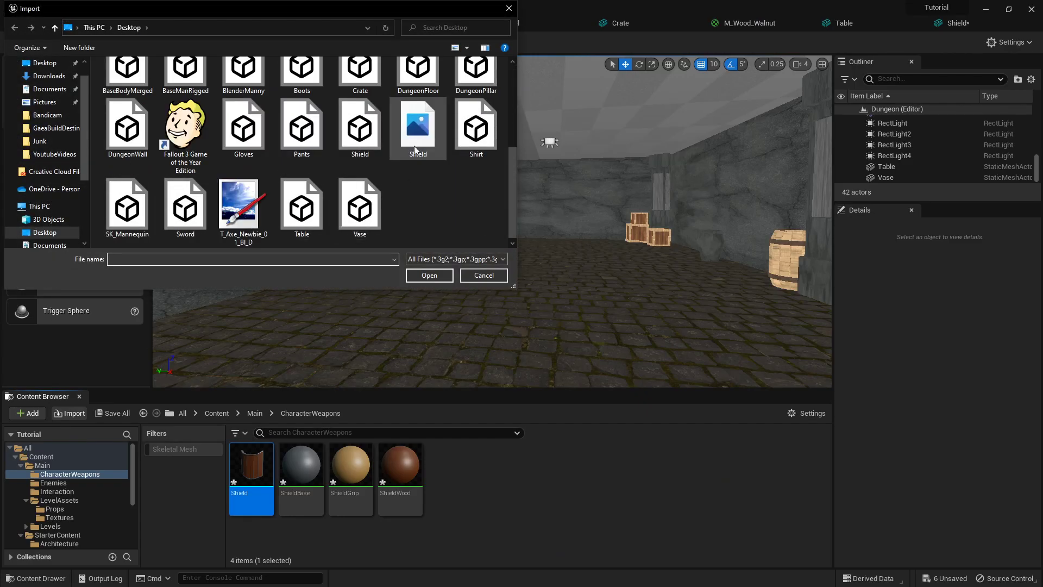
click(185, 206)
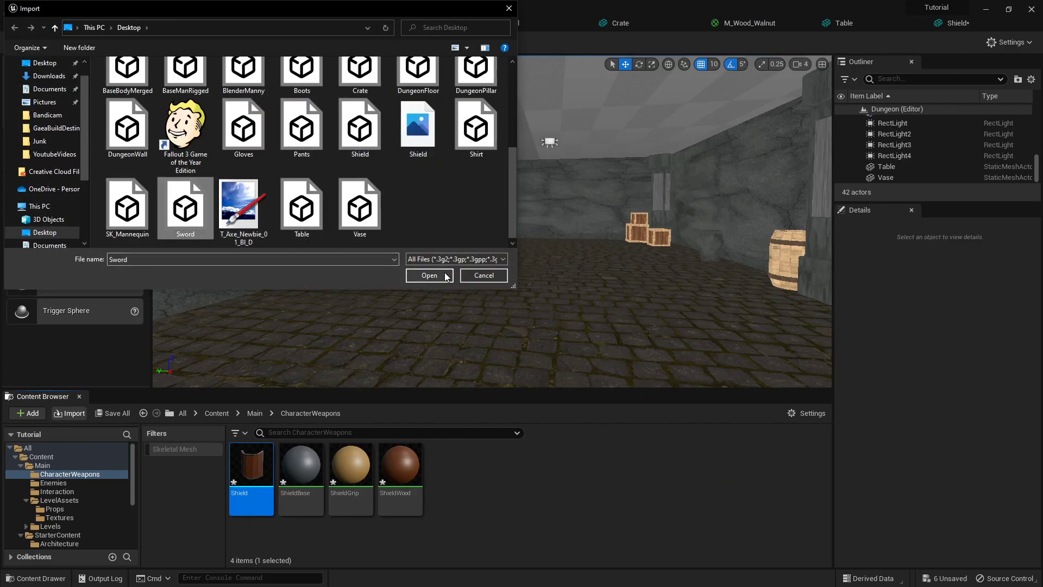
click(430, 276)
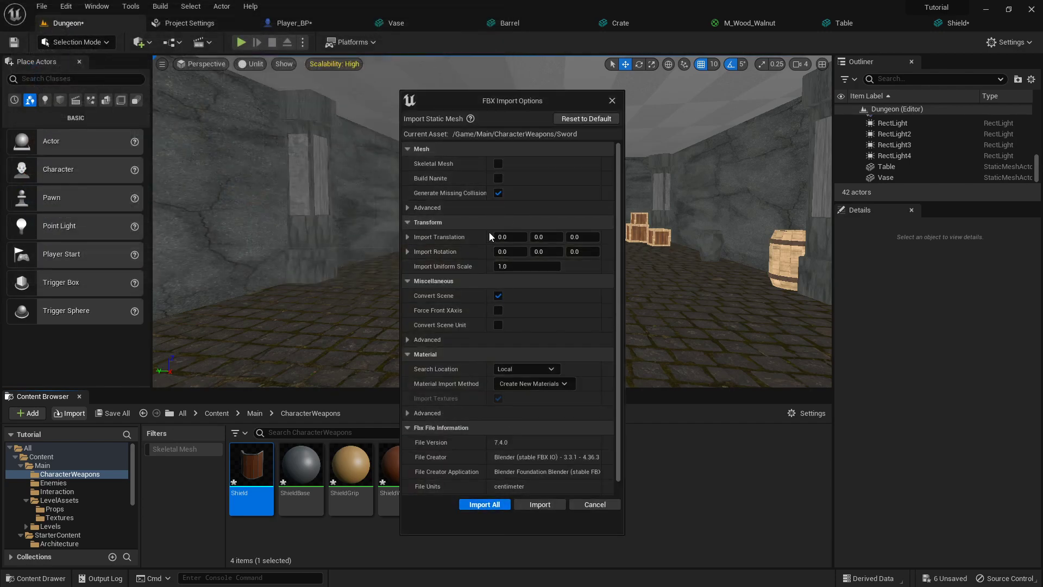
click(483, 505)
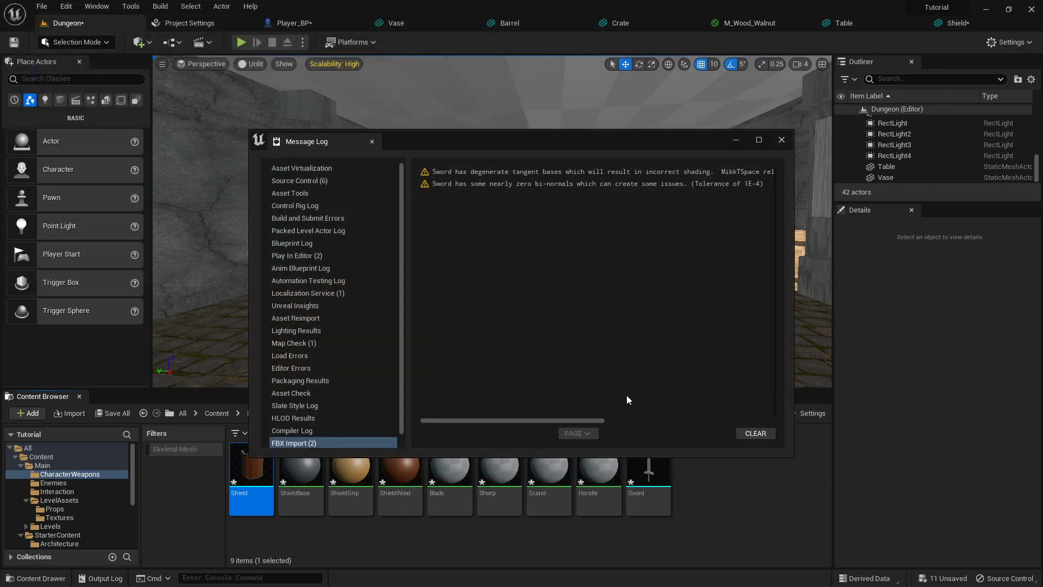
click(781, 140)
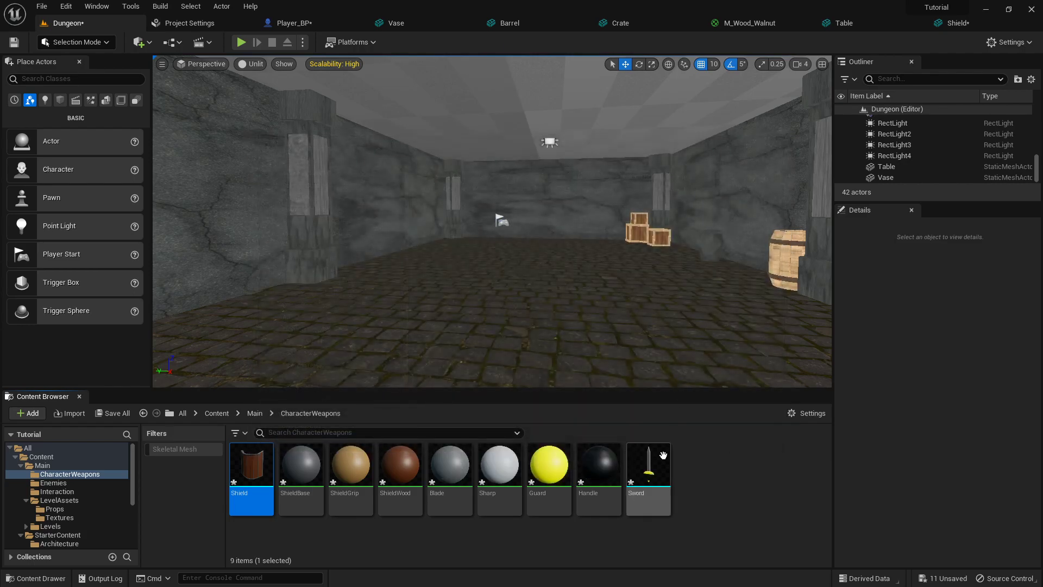
In Player_BP, set the SwordStandIn component's static mesh to Sword and inspect it beside the camera.
click(318, 24)
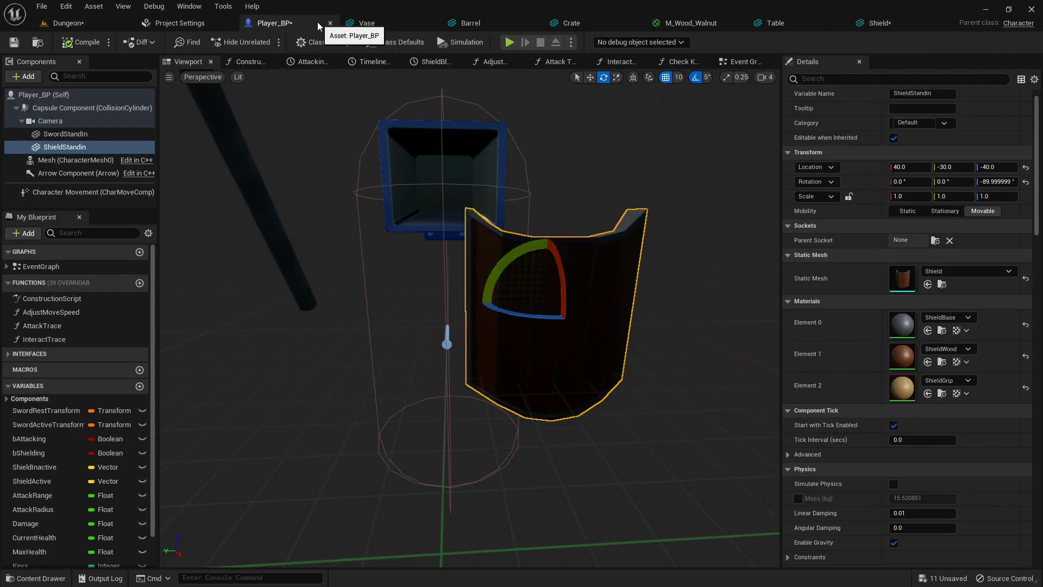
click(283, 242)
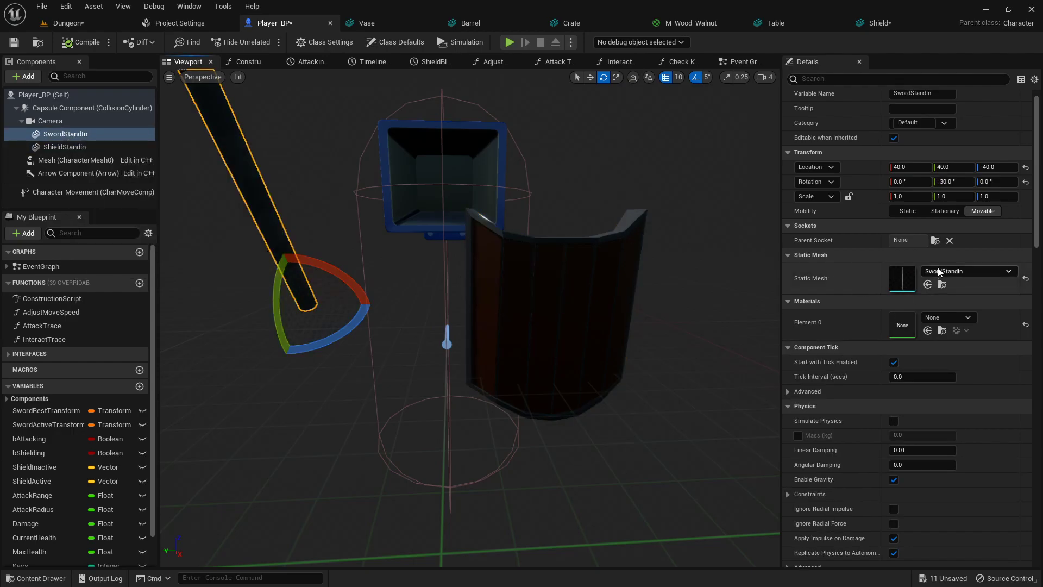
click(967, 271)
click(950, 431)
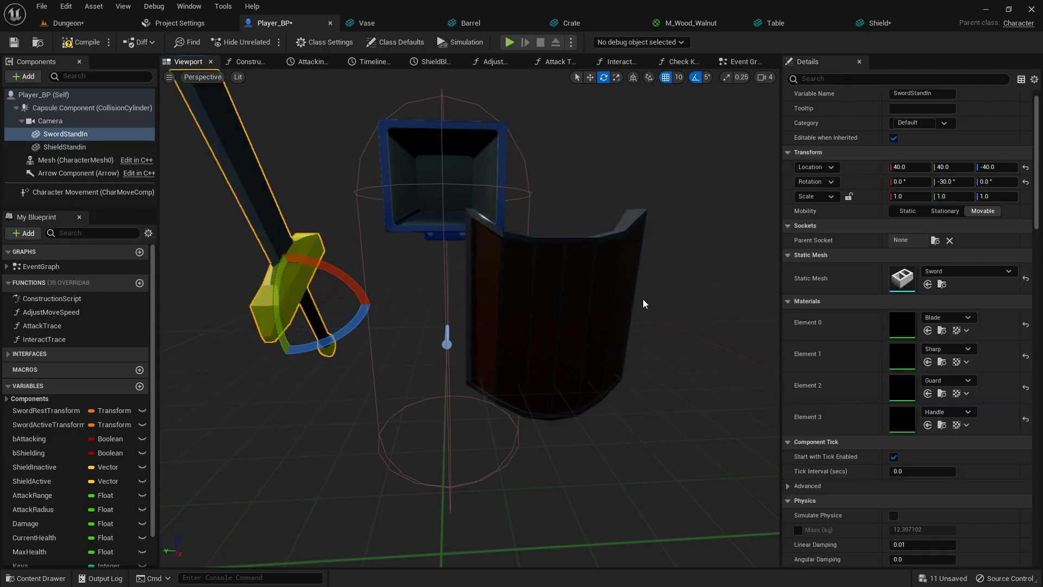
right_drag(462, 267, 608, 234)
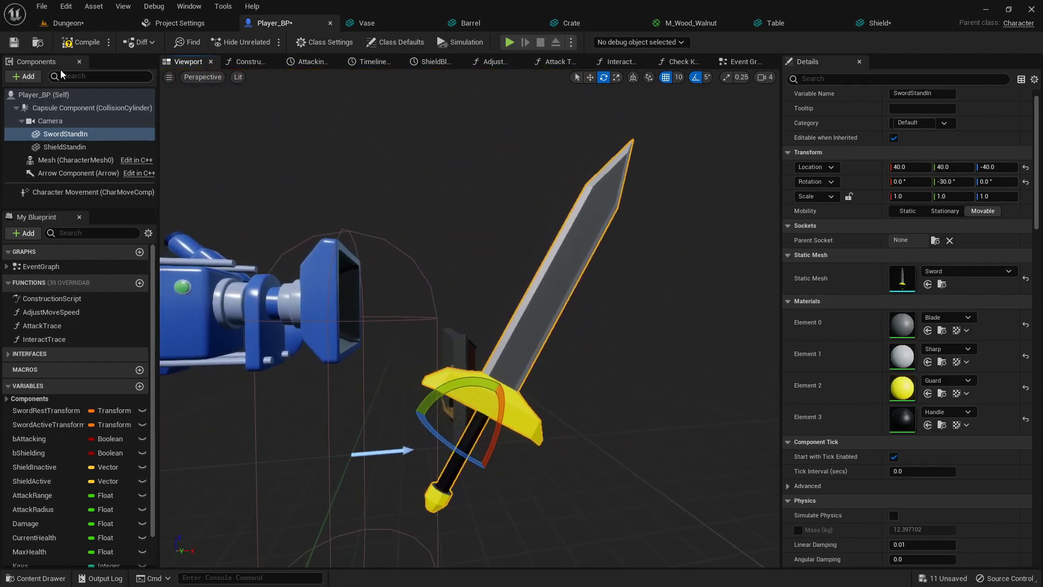
Play-test the Dungeon level full screen, walking around while swinging the new sword and raising the shield, and end the session.
click(65, 23)
click(241, 42)
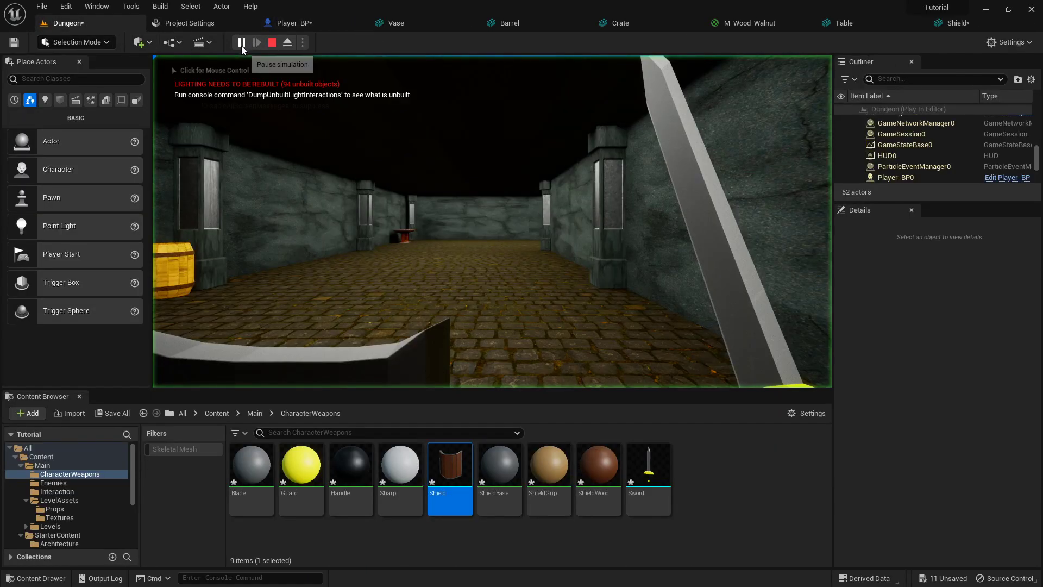
click(437, 153)
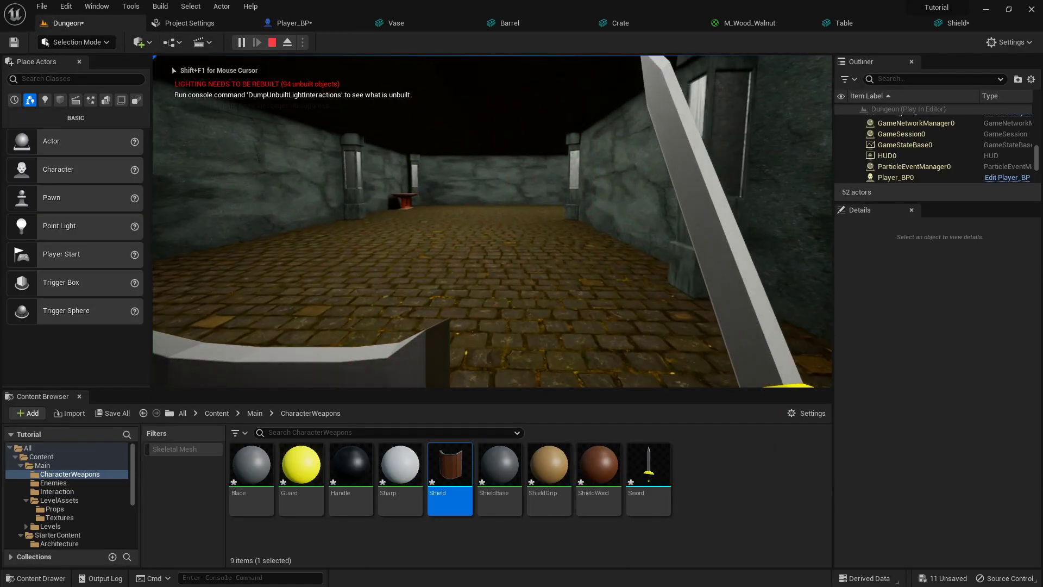
key(F11)
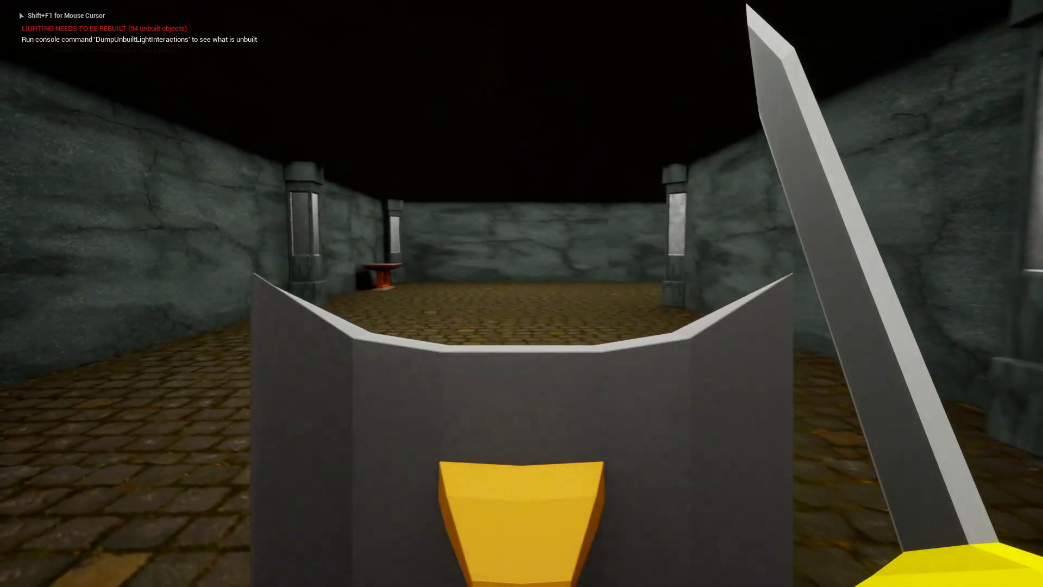
key(w)
click(522, 294)
click(521, 293)
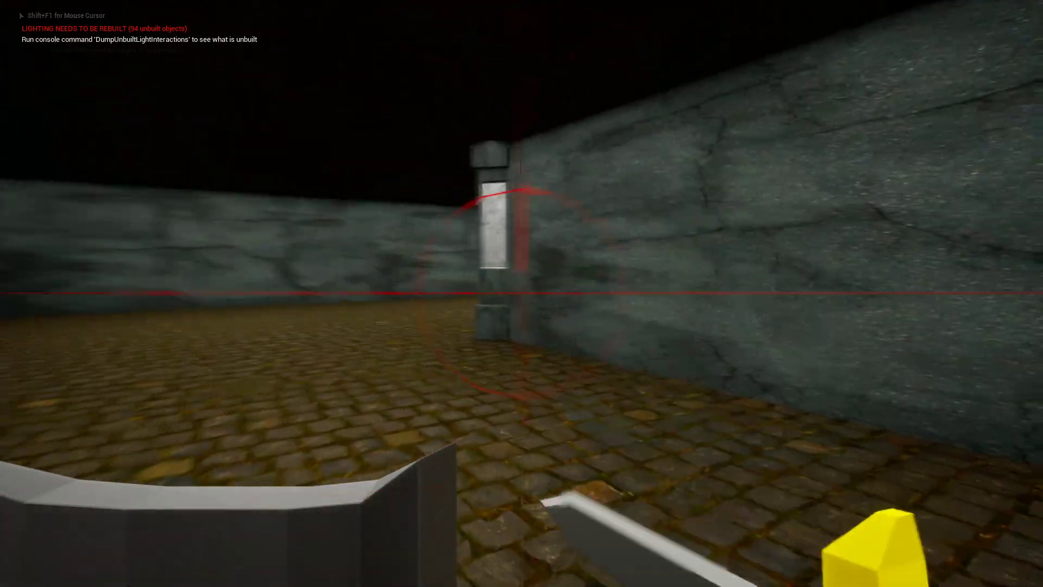
key(s)
right_click(522, 293)
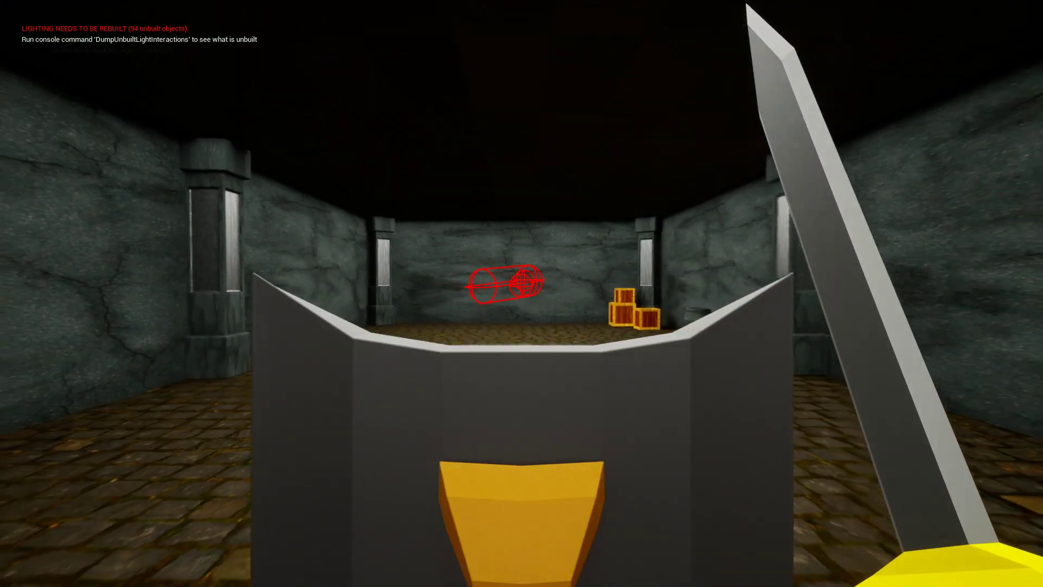
key(a)
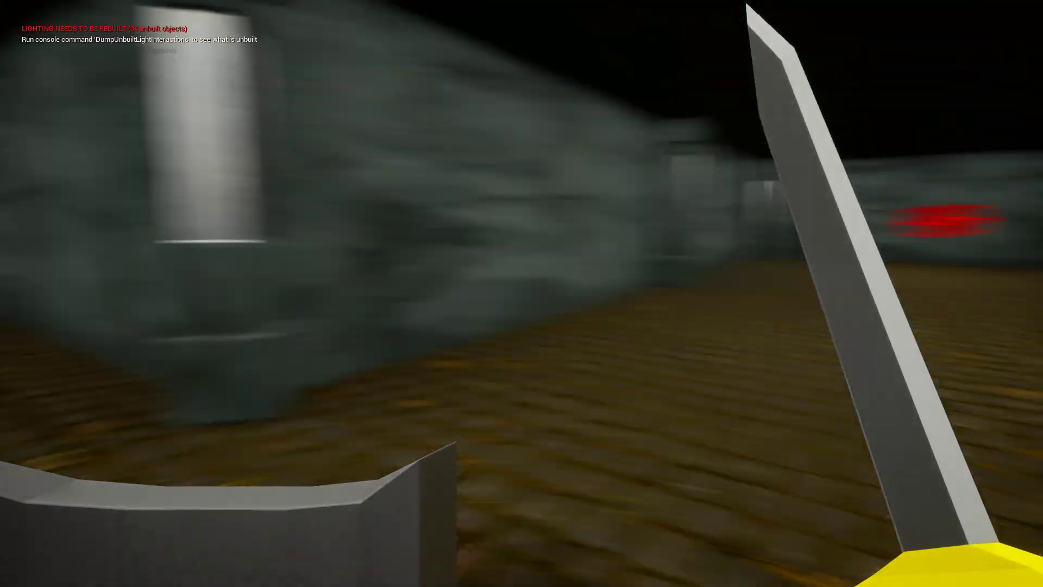
key(w)
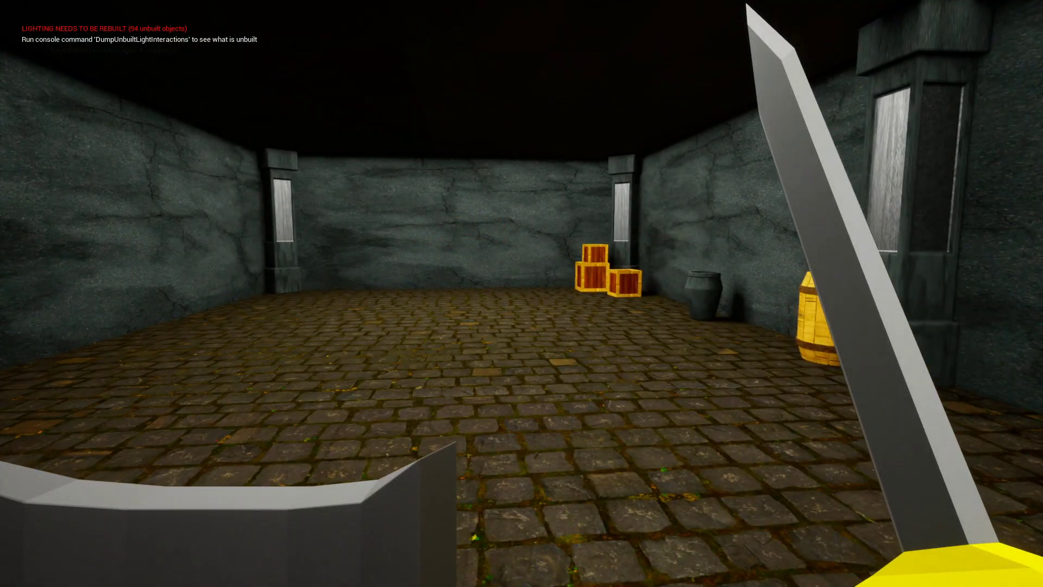
key(Escape)
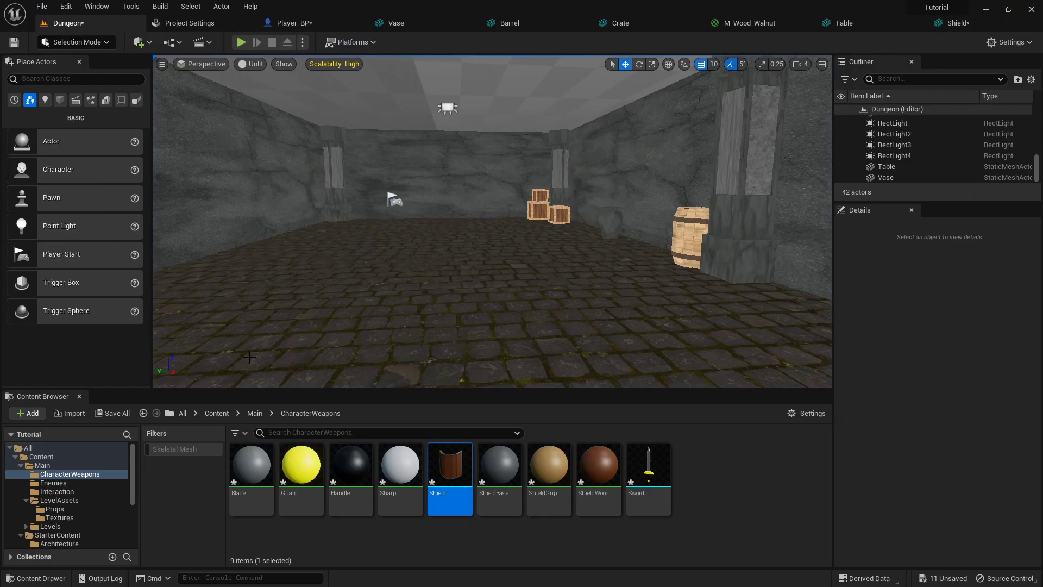
Save all modified assets in the Unreal project.
click(111, 414)
click(624, 424)
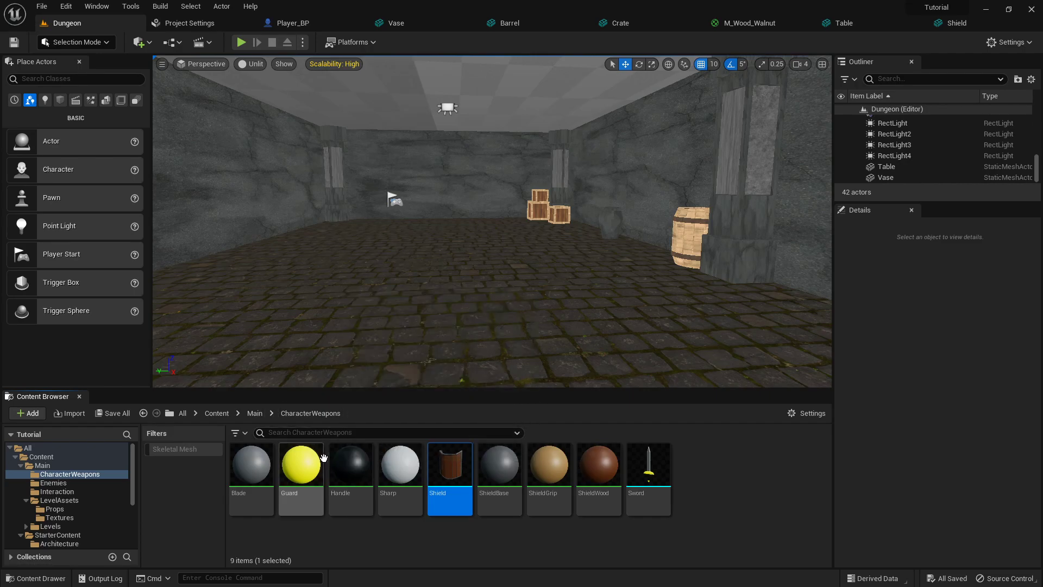
Review Player_BP's variables and its Check Keys function, and look through the blueprints in Main's Interaction folder.
click(49, 468)
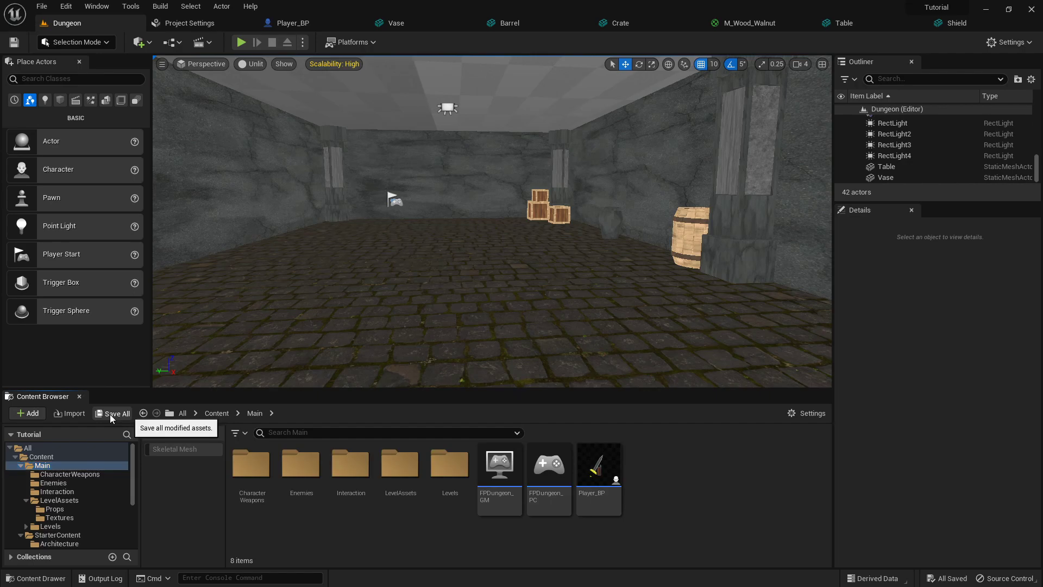
double_click(602, 468)
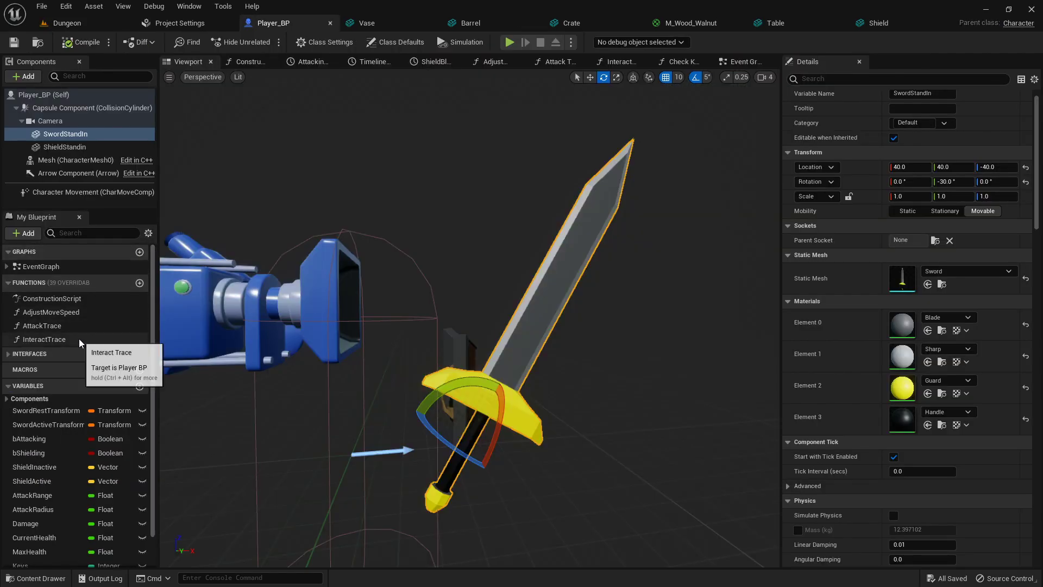
scroll(79, 353, down, 2)
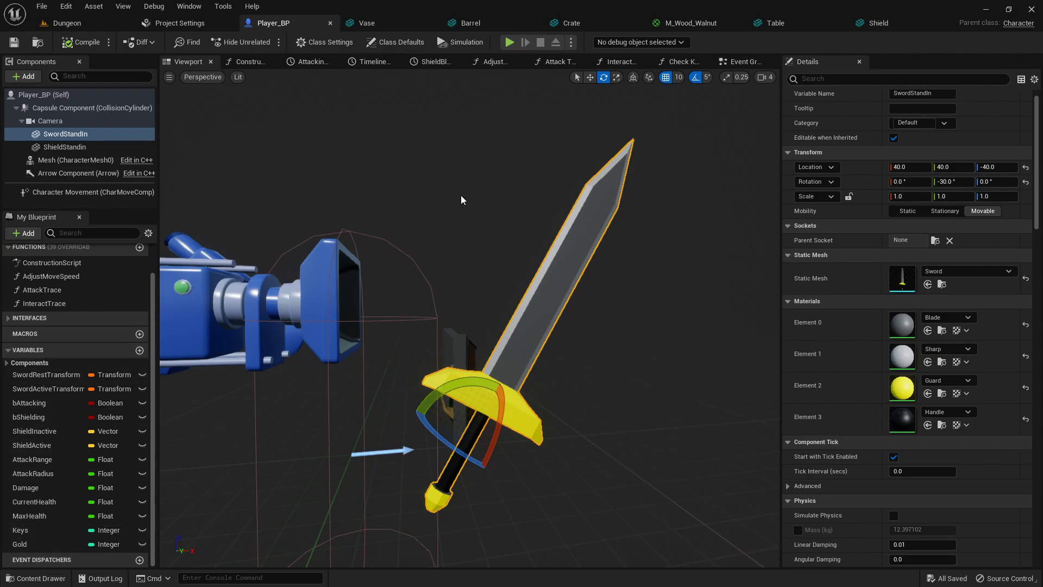
click(688, 62)
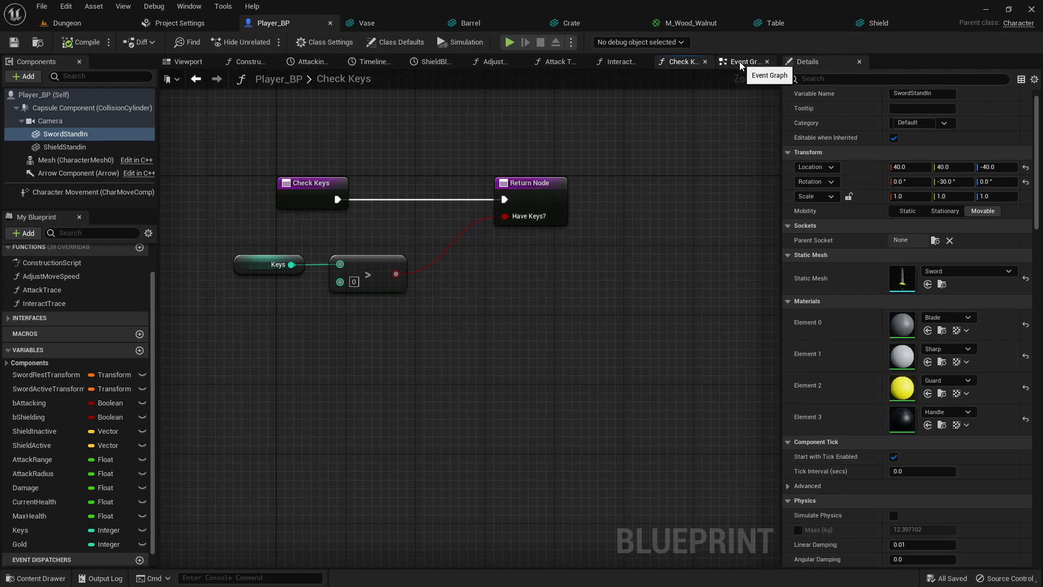
click(65, 23)
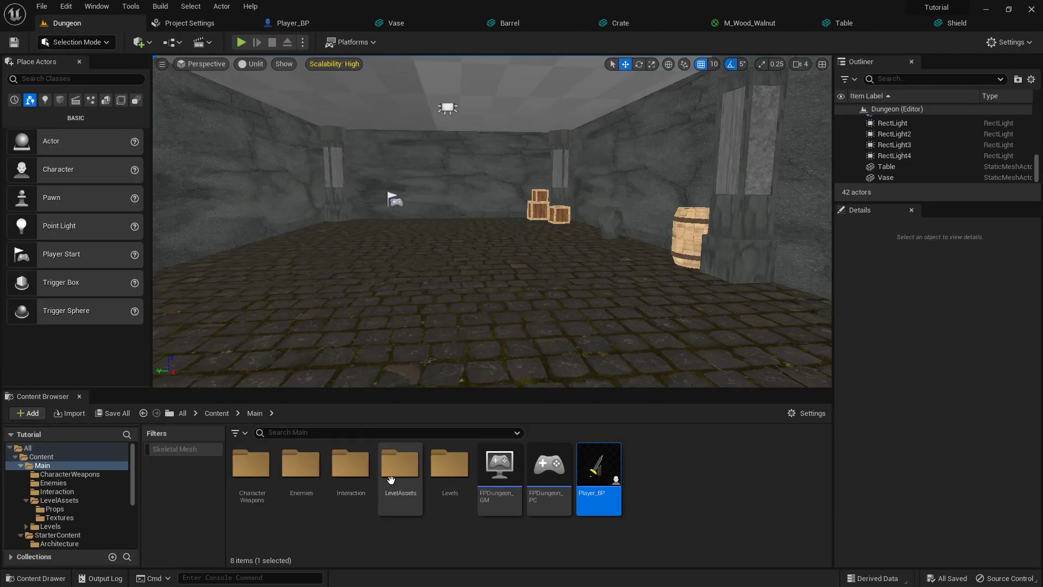
click(367, 479)
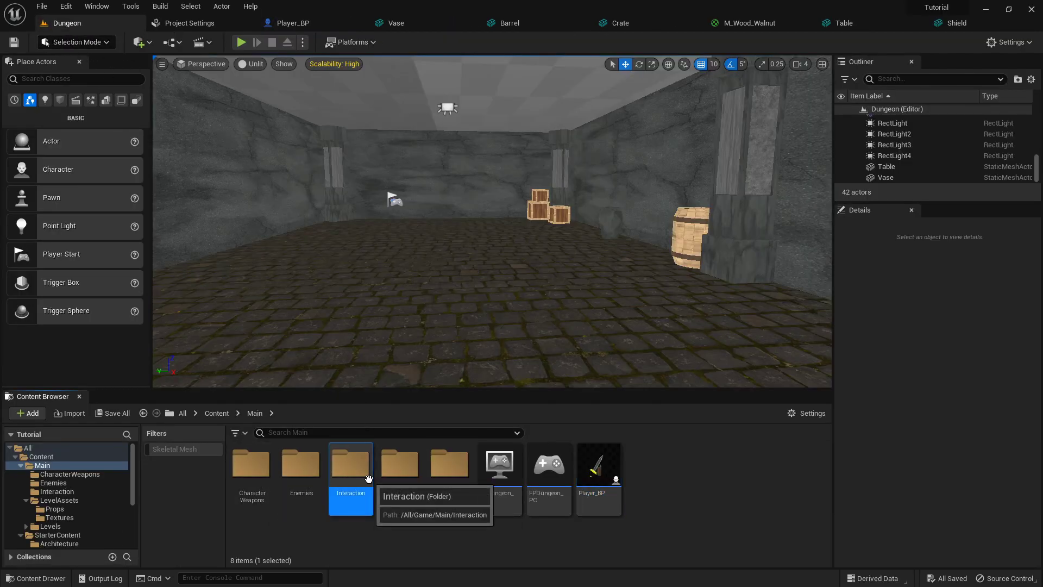
double_click(368, 478)
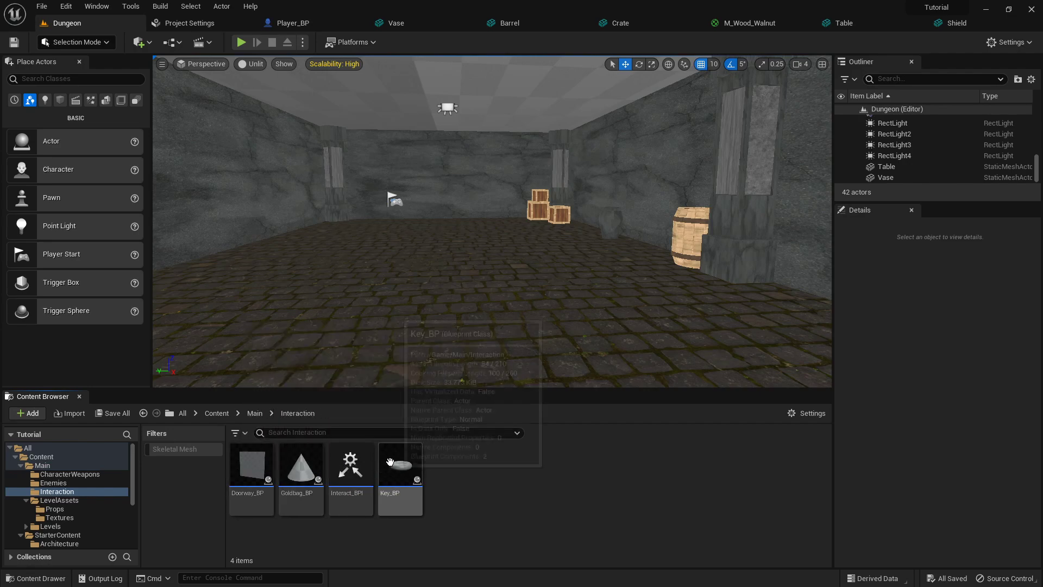
Switch to Blender and delete the sword object, keeping the mannequin for scale.
click(987, 10)
click(810, 576)
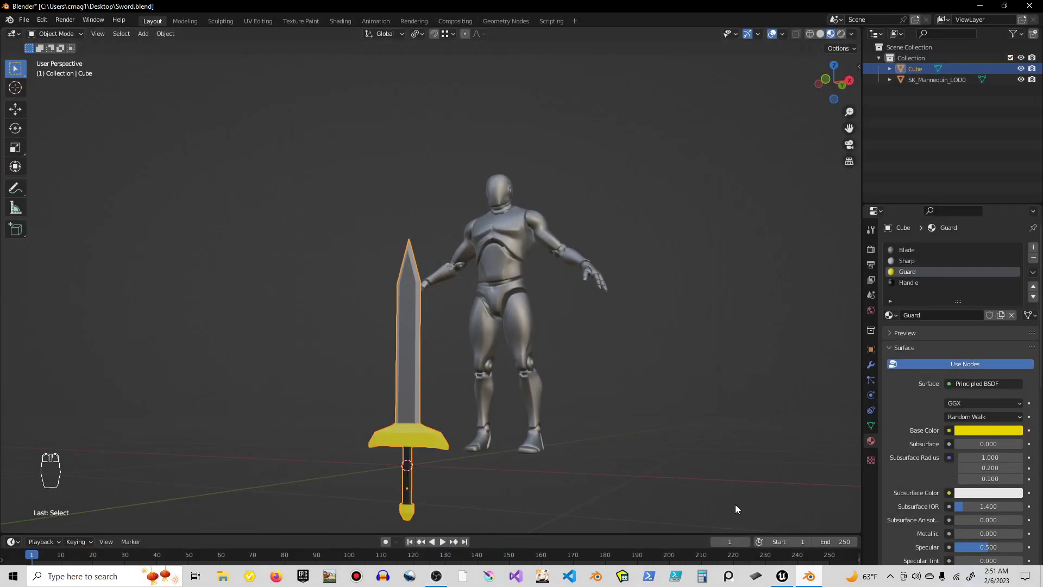
key(x)
click(425, 358)
Add a cylinder mesh at the world origin and set its vertex count to 8.
middle_drag(424, 359, 511, 266)
scroll(478, 416, up, 3)
key(shift+a)
mouse_move(510, 288)
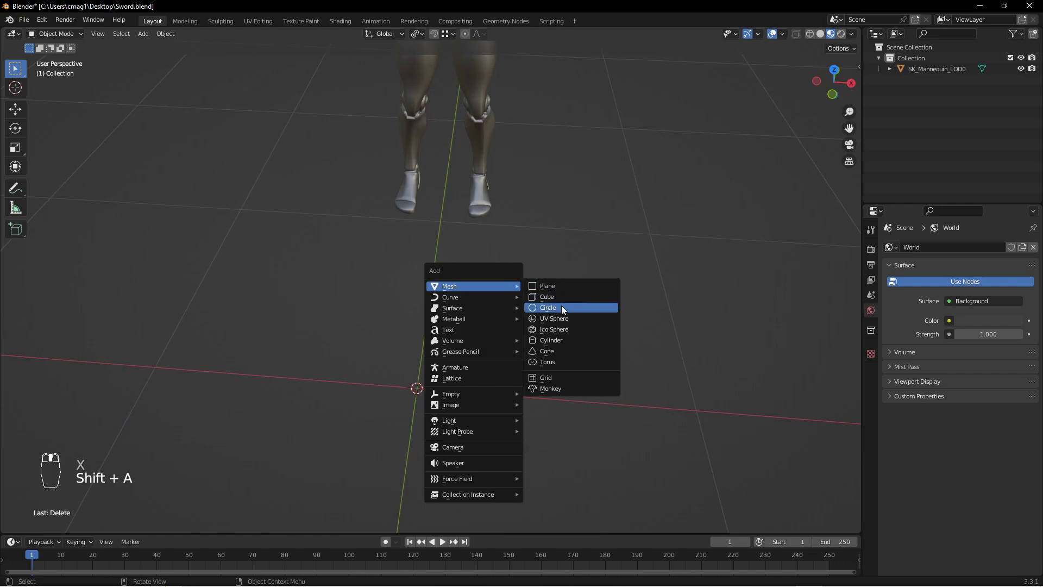
click(570, 341)
scroll(466, 343, down, 6)
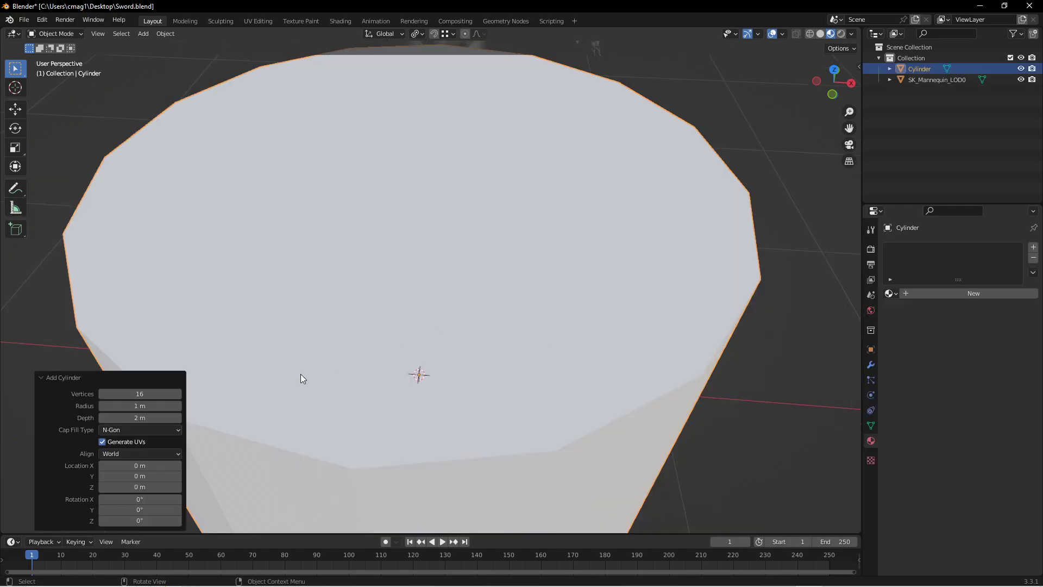
click(166, 394)
key(Return)
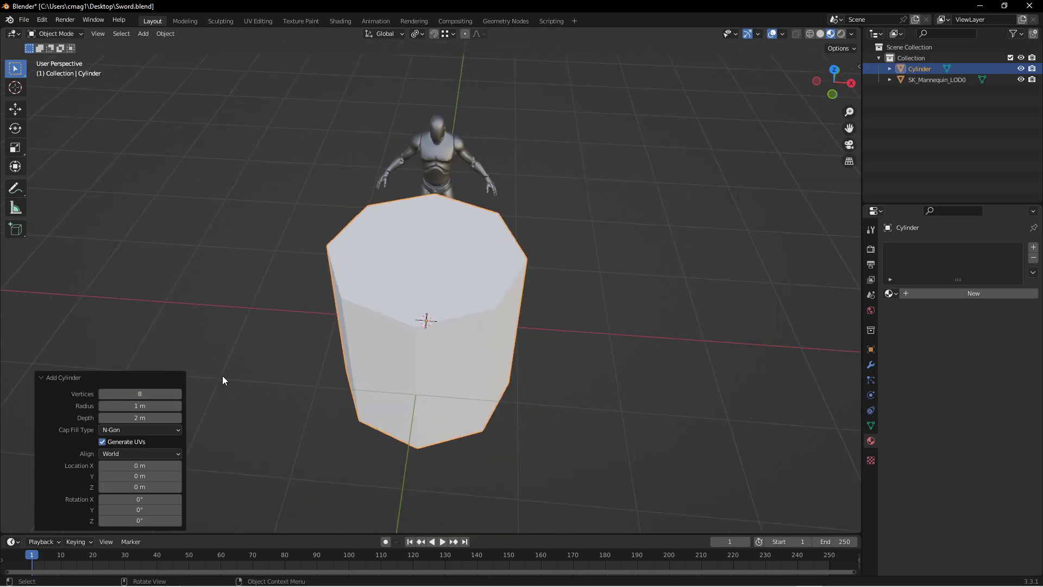
Scale the cylinder uniformly to about 0.133 and flatten it along Z by about 0.094 into a thin disc.
middle_drag(537, 278, 639, 293)
key(s)
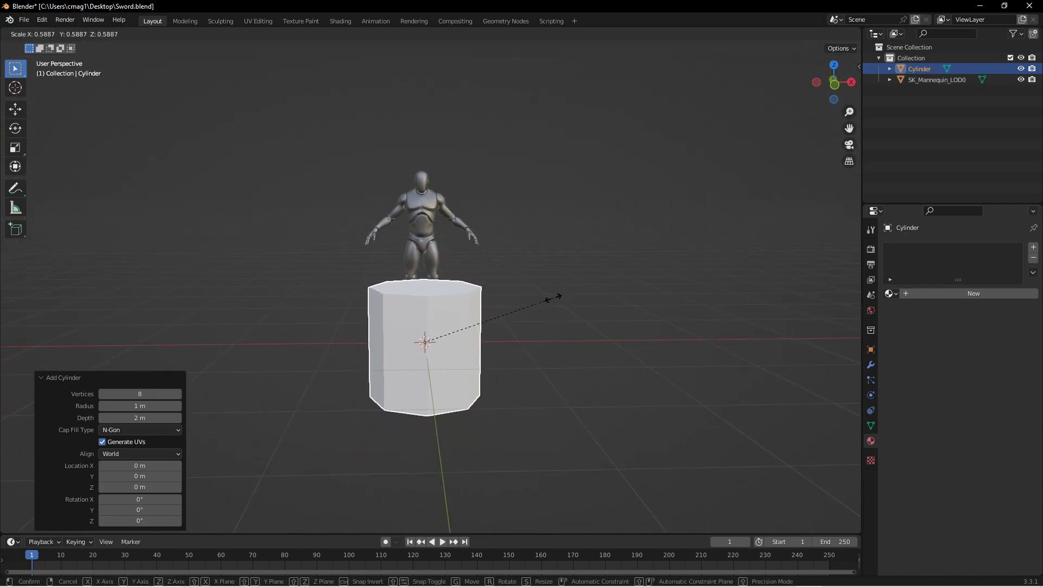
click(457, 335)
scroll(464, 343, up, 3)
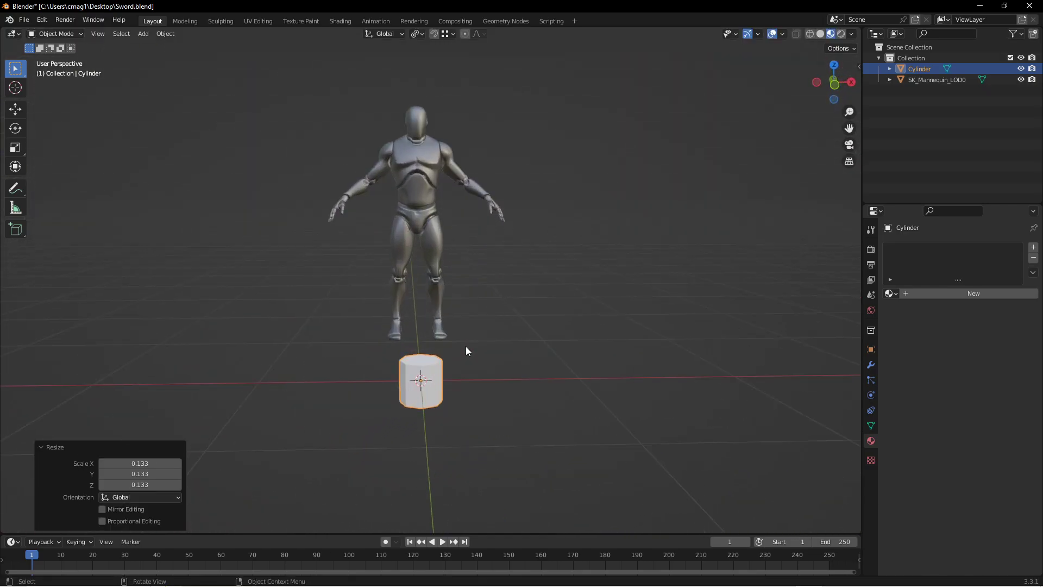
middle_drag(466, 346, 526, 333)
key(s)
key(z)
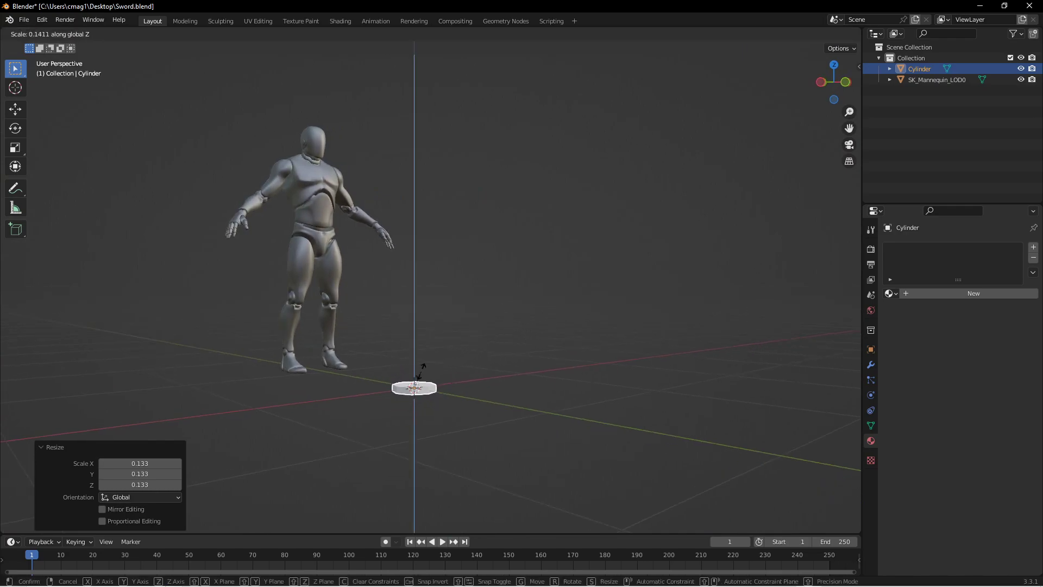
click(411, 375)
Shrink the disc in X and Y only, to a factor of about 0.55.
middle_drag(428, 371, 390, 402)
scroll(391, 402, up, 3)
key(s)
key(shift+z)
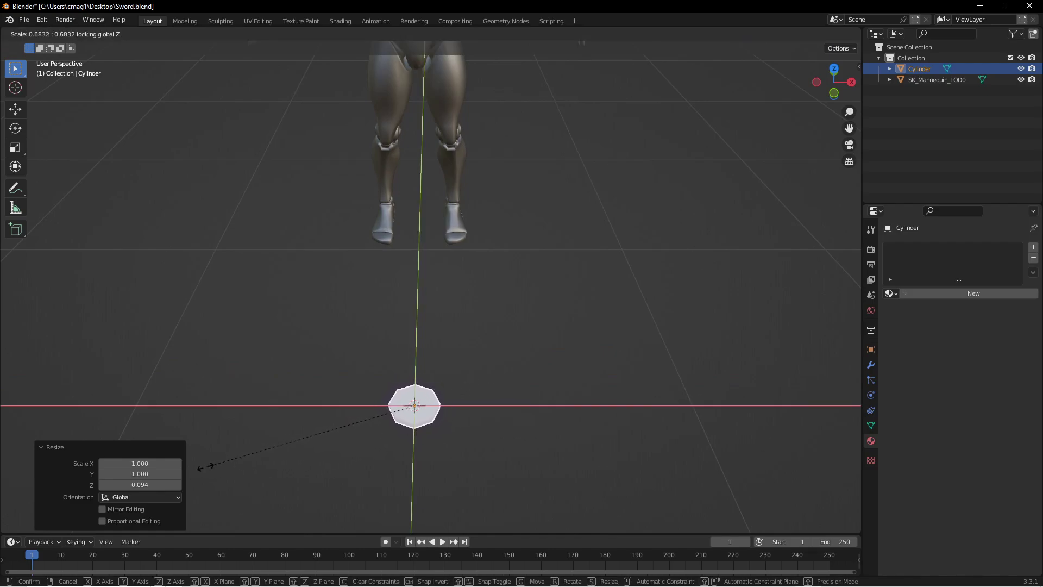
click(421, 441)
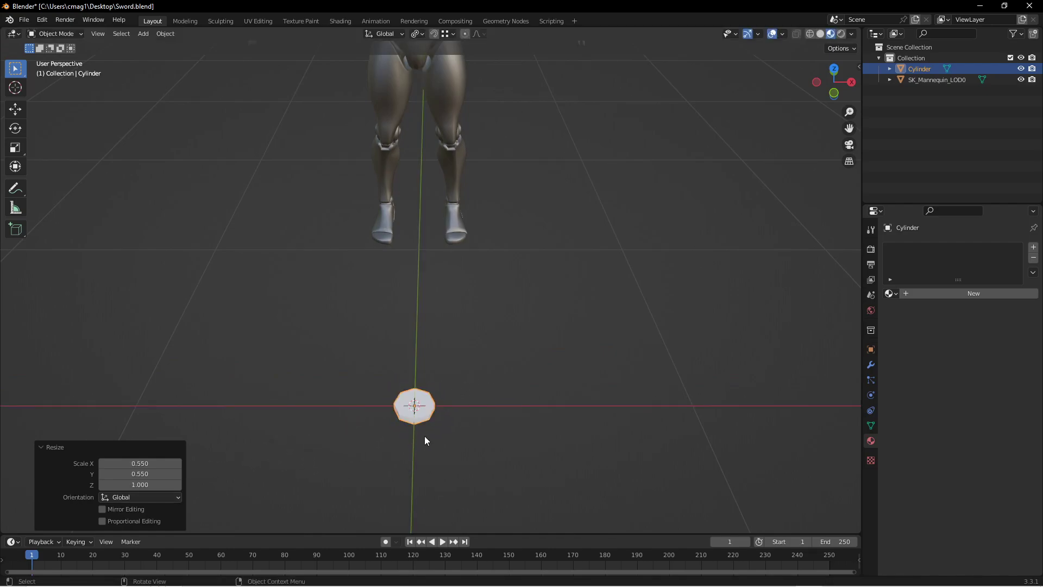
Enter Edit Mode on the eight-sided disc and select its top face.
key(Tab)
scroll(472, 414, up, 4)
shift+middle_drag(472, 409, 454, 189)
scroll(427, 360, up, 4)
shift+middle_drag(463, 410, 485, 136)
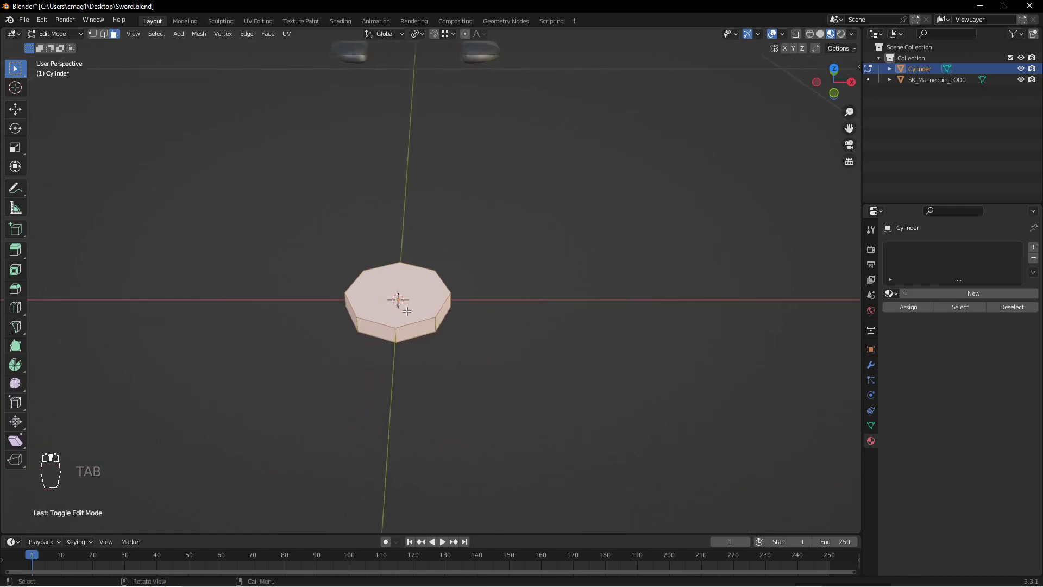
click(411, 284)
mouse_move(421, 363)
middle_down()
mouse_move(436, 285)
mouse_move(380, 342)
mouse_move(426, 233)
mouse_move(423, 351)
middle_up()
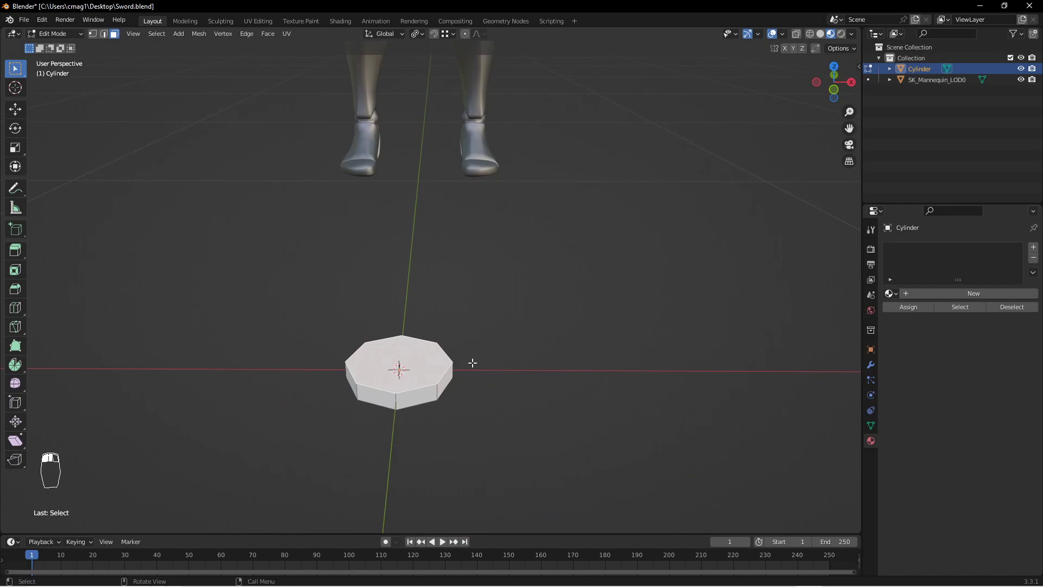
Inset the top and bottom faces of the cylinder by about 0.18 m.
key(KP_Decimal)
middle_drag(485, 354, 590, 378)
click(507, 238)
key(i)
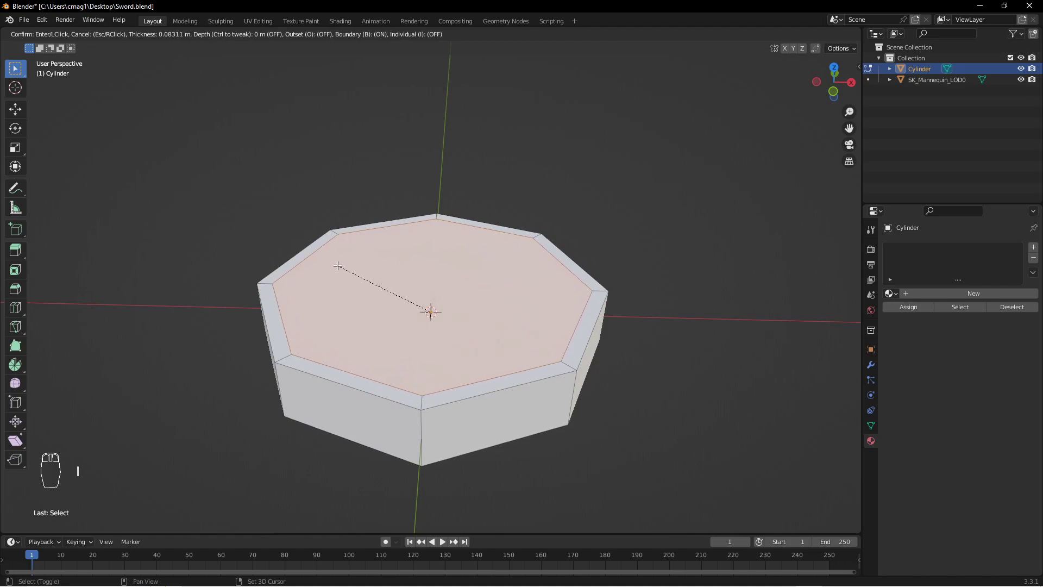
key(Escape)
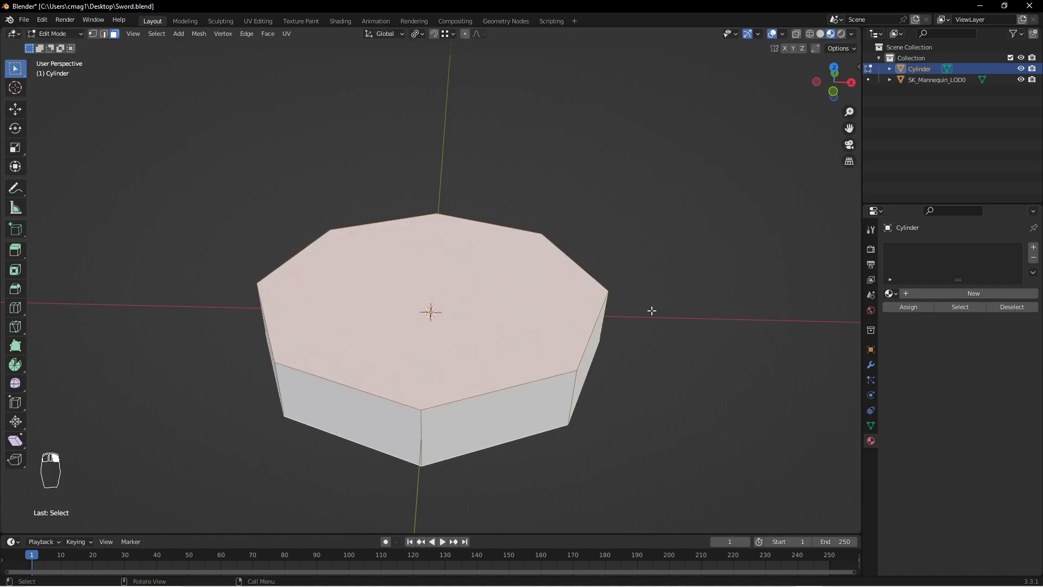
key(i)
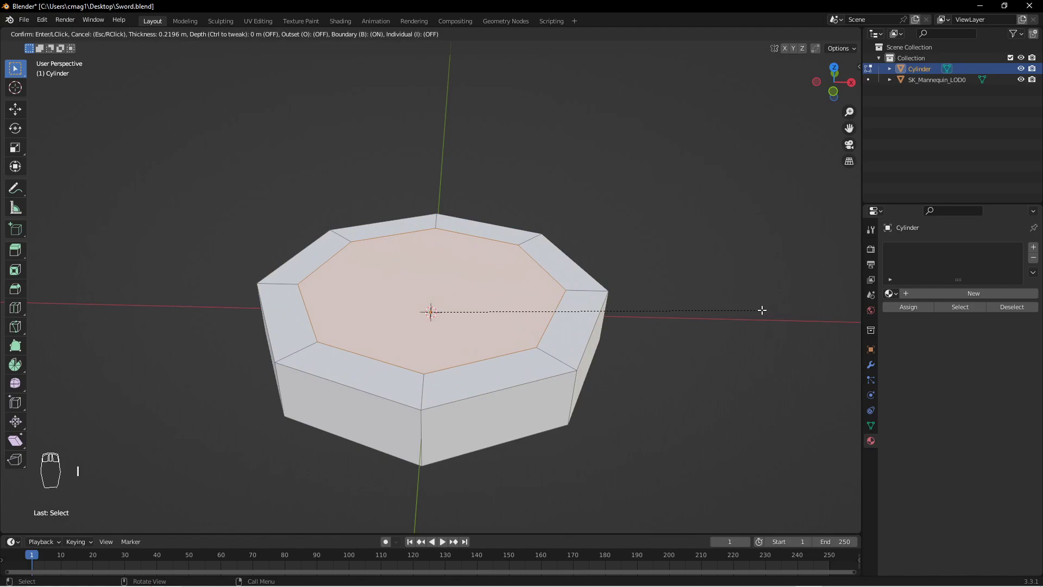
click(775, 311)
Delete the inset top and bottom faces to open a hole through the cylinder.
middle_drag(645, 370, 655, 265)
key(x)
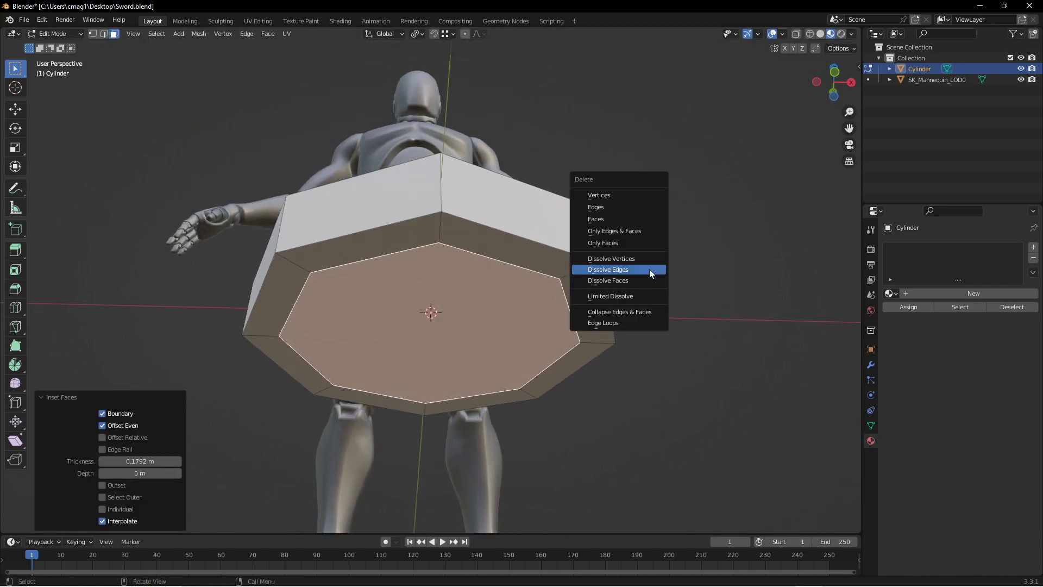
click(612, 220)
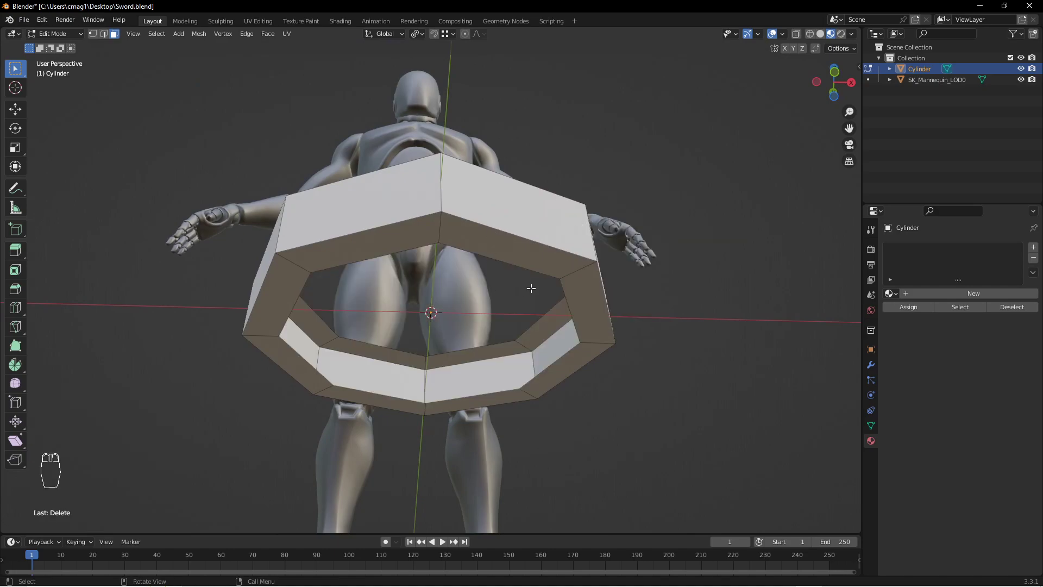
Select the inner edge loops around both the upper and lower openings of the ring.
key(2)
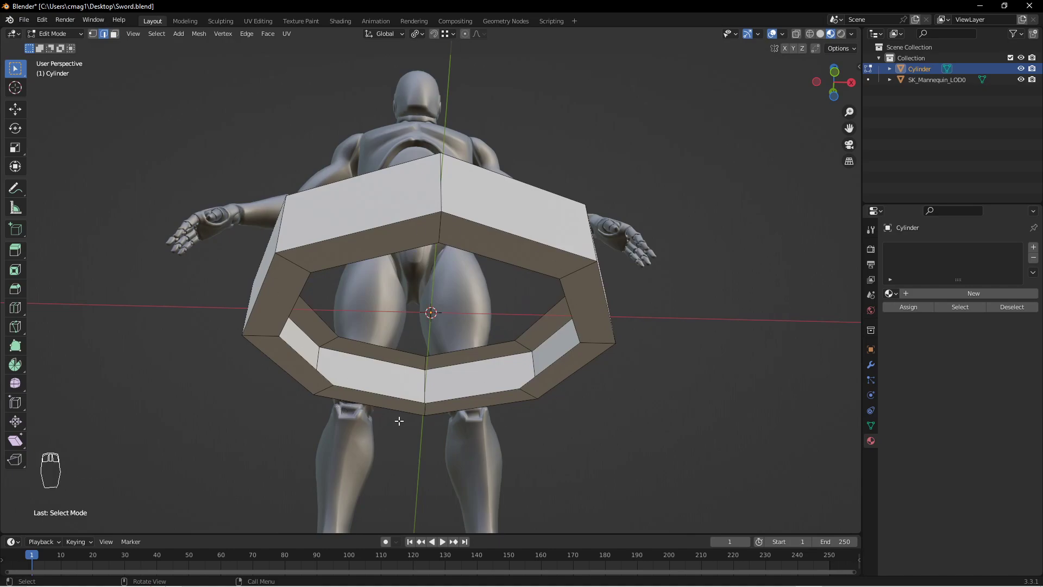
alt+click(472, 250)
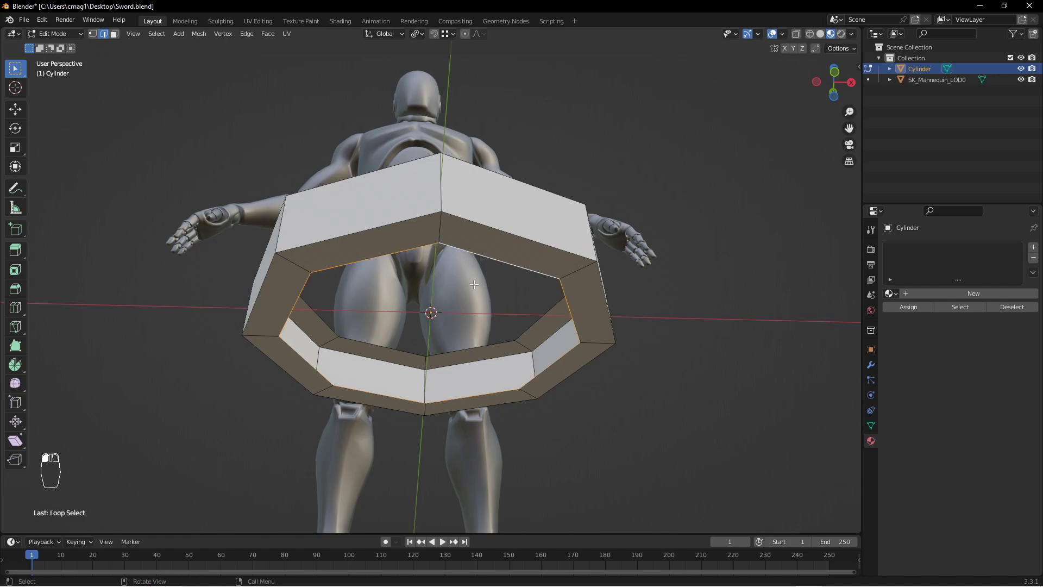
alt+shift+click(467, 349)
middle_drag(524, 337, 545, 297)
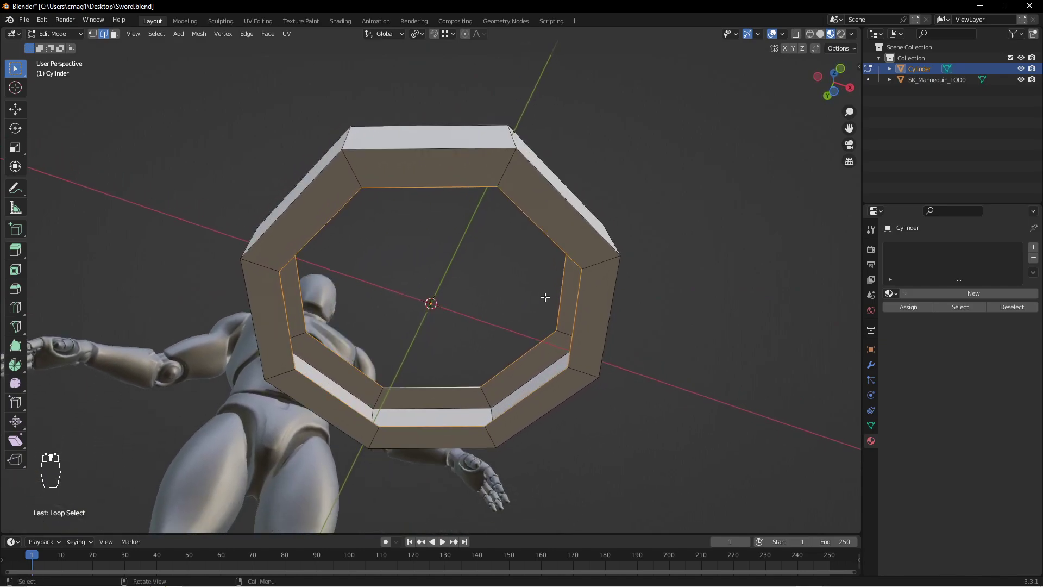
Enable the Mesh: LoopTools add-on in the Blender preferences.
right_click(418, 385)
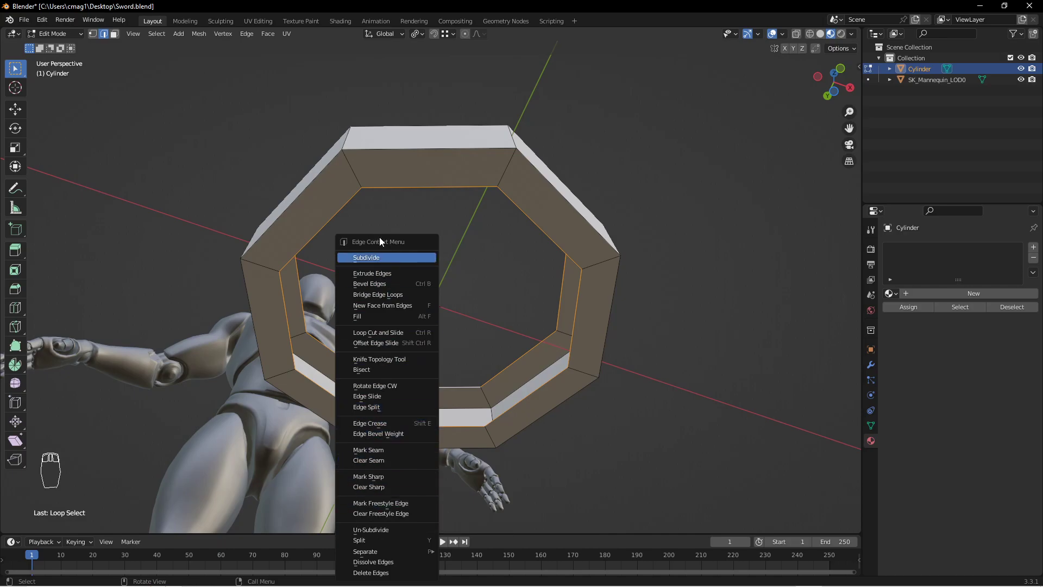
click(44, 20)
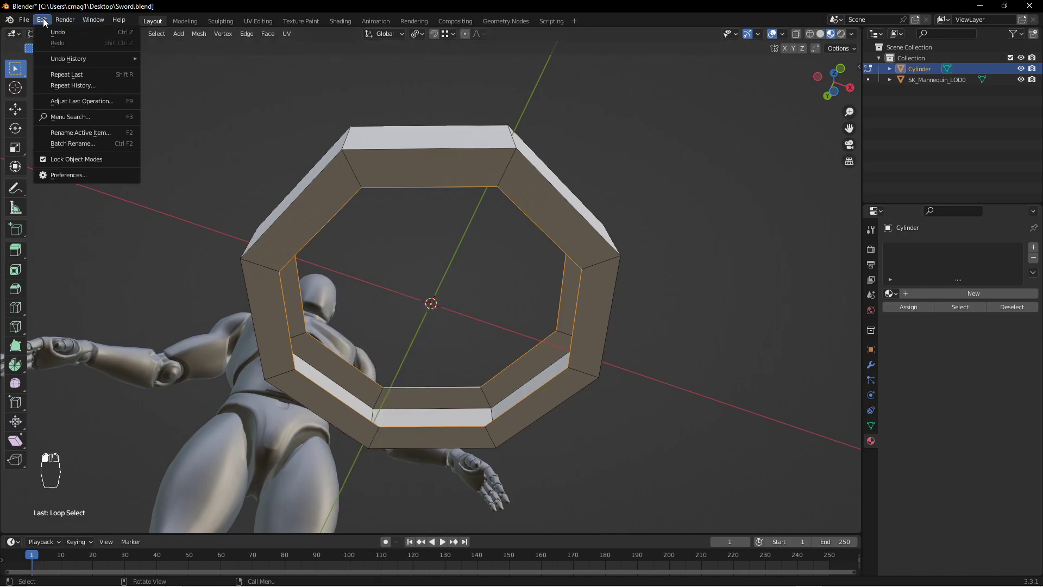
click(70, 175)
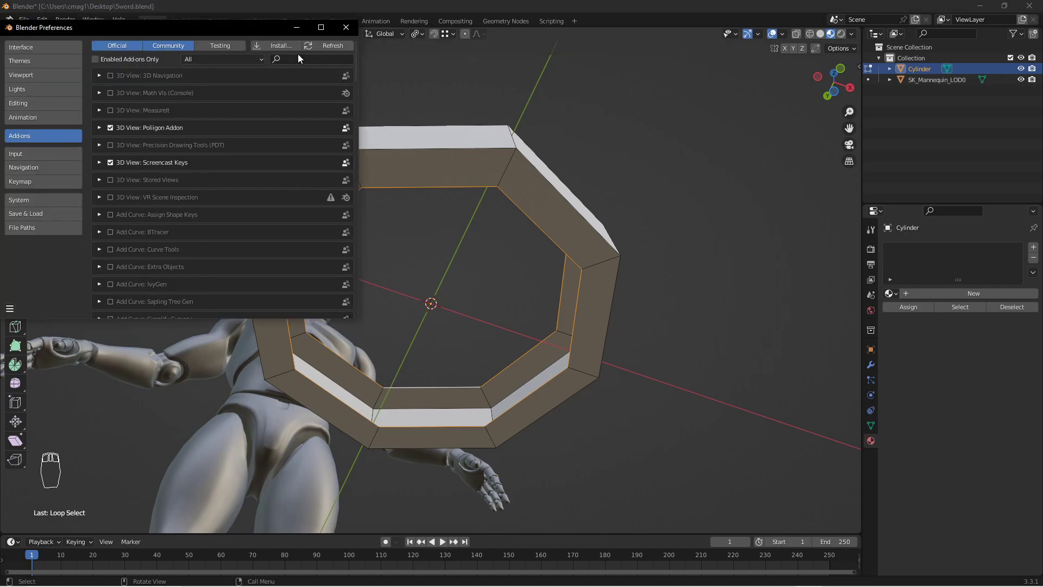
text(loo)
click(111, 93)
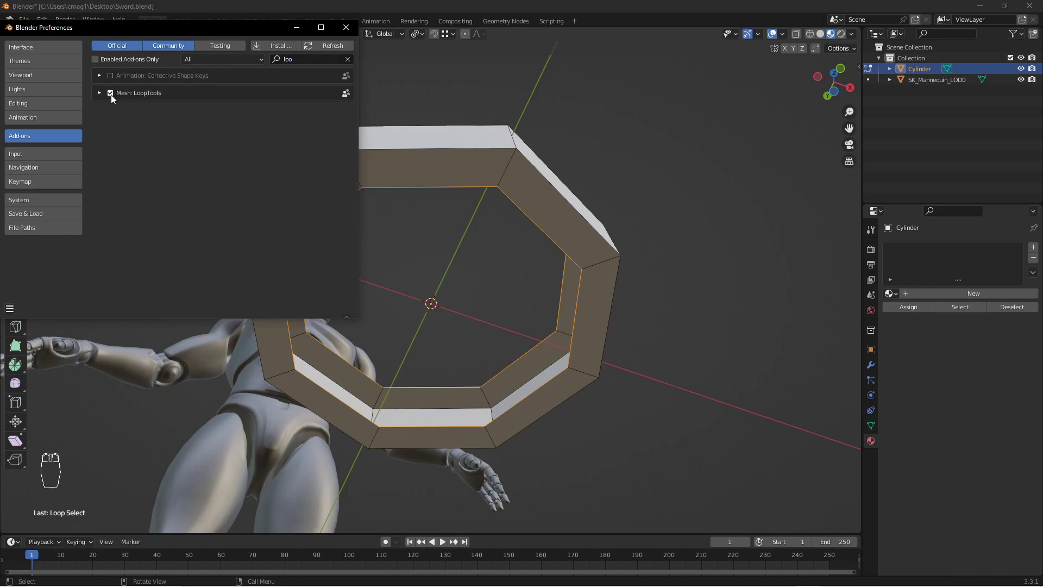
click(346, 27)
Bridge the two selected edge loops with LoopTools to form the ring's inner wall.
right_click(442, 187)
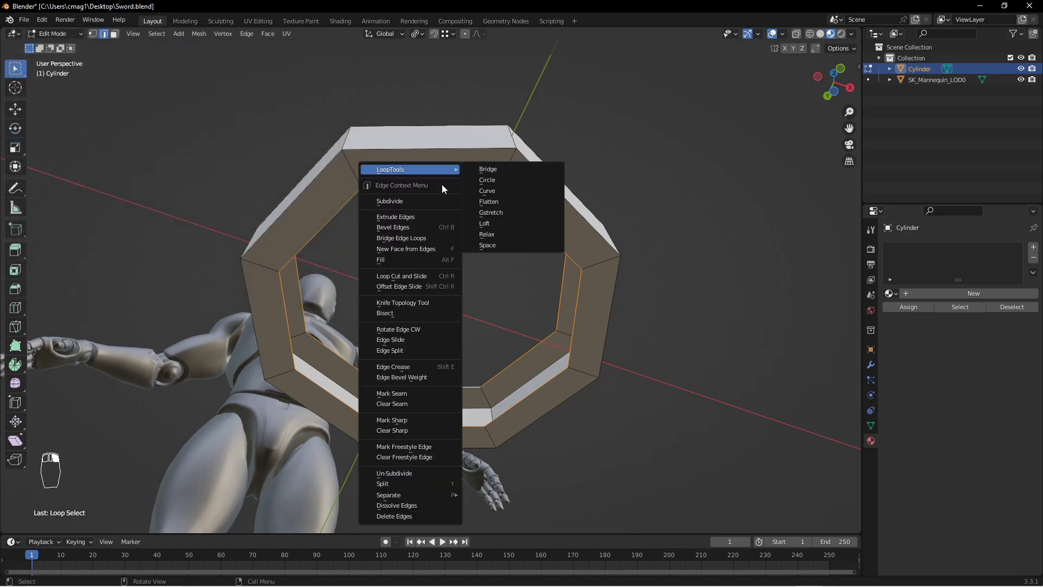
mouse_move(395, 167)
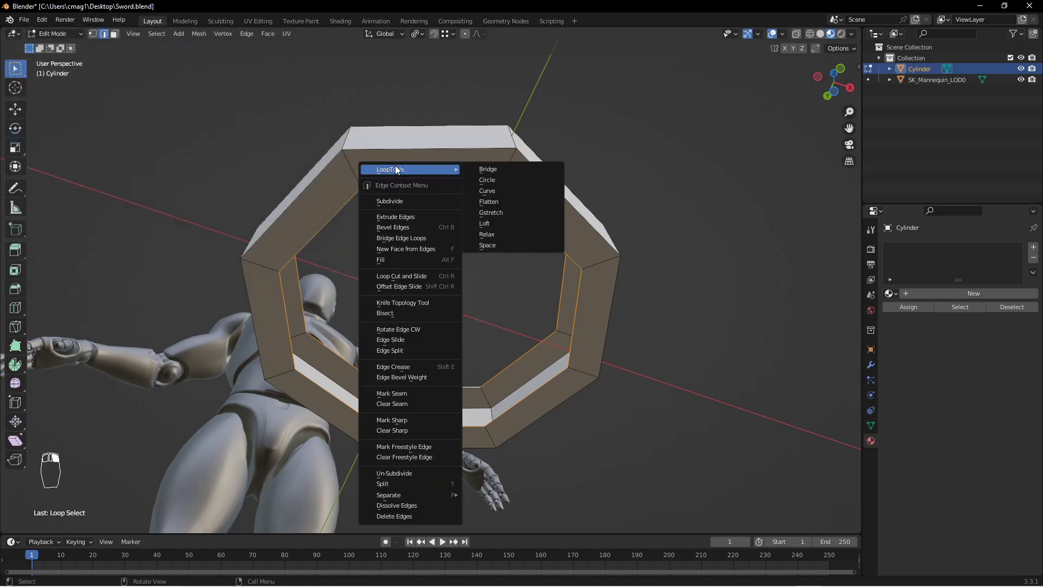
click(501, 169)
middle_drag(553, 209, 520, 310)
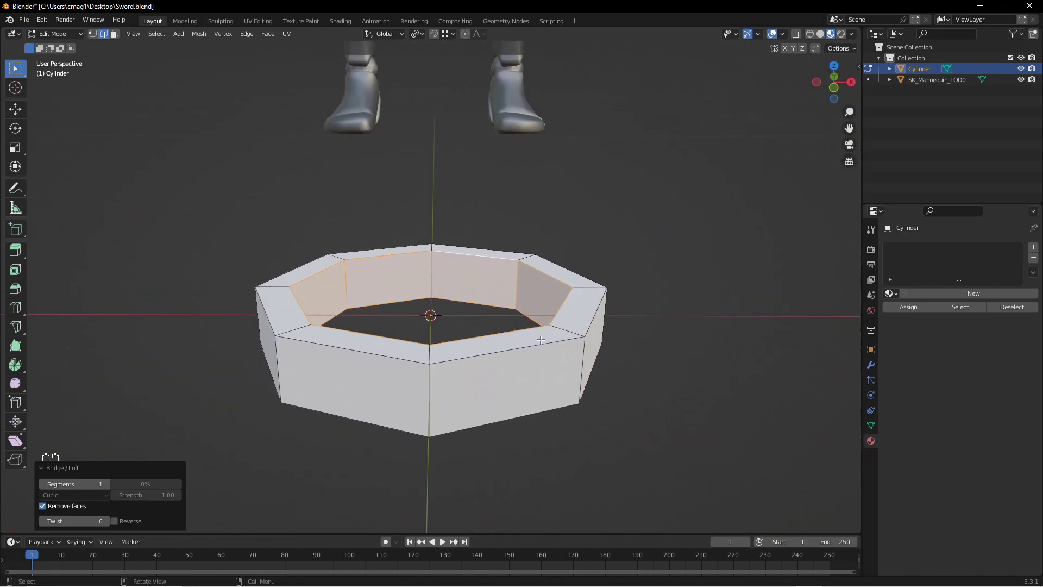
scroll(536, 339, down, 3)
middle_drag(548, 349, 407, 329)
key(Tab)
key(Tab)
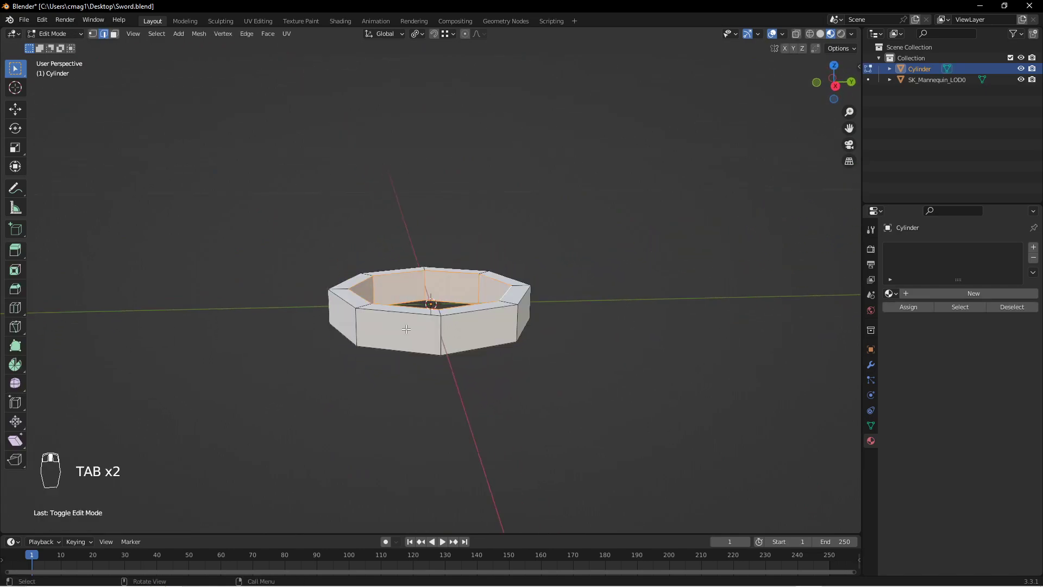
Add a centred vertical loop cut through each of two adjacent segments of the ring.
key(ctrl+r)
click(405, 346)
right_click(408, 349)
key(ctrl+r)
click(483, 347)
right_click(484, 347)
Extrude the two outer faces between the new loop cuts about 0.175 m outward to form the key's shaft.
middle_drag(456, 341, 445, 363)
key(3)
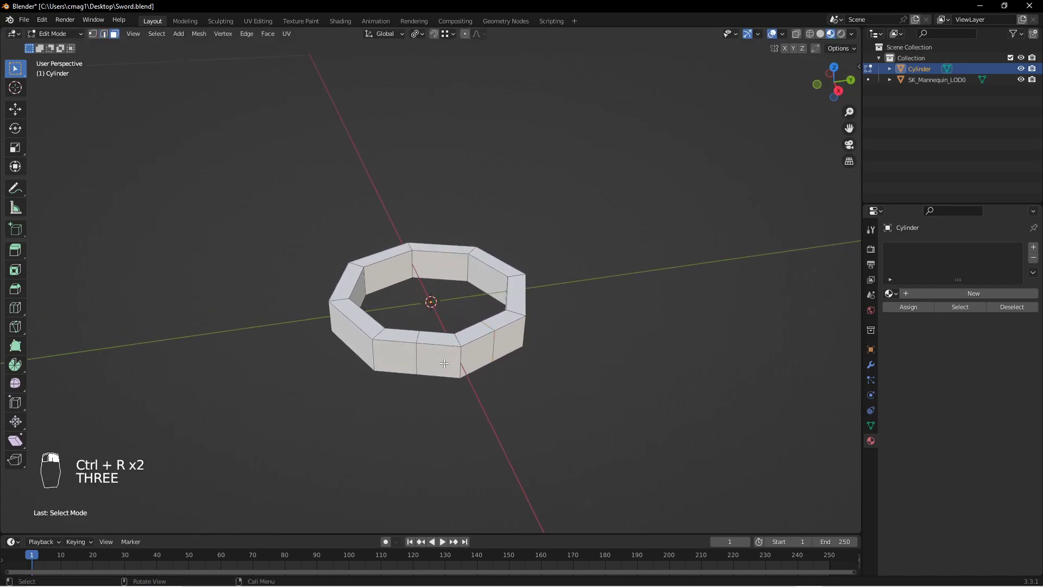
click(445, 360)
scroll(486, 366, down, 3)
middle_drag(466, 380, 523, 435)
scroll(524, 435, down, 2)
middle_drag(563, 380, 474, 358)
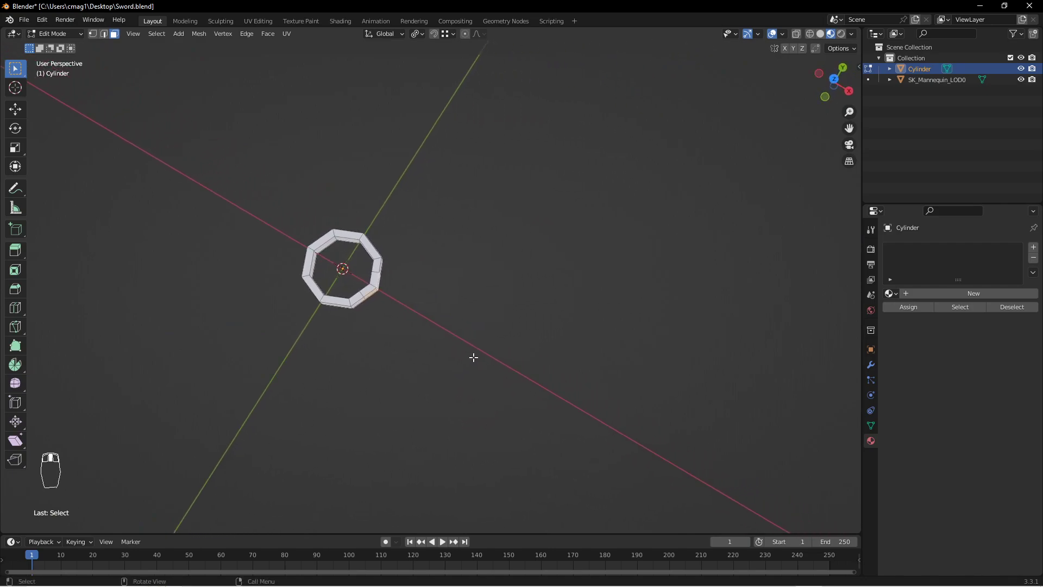
key(e)
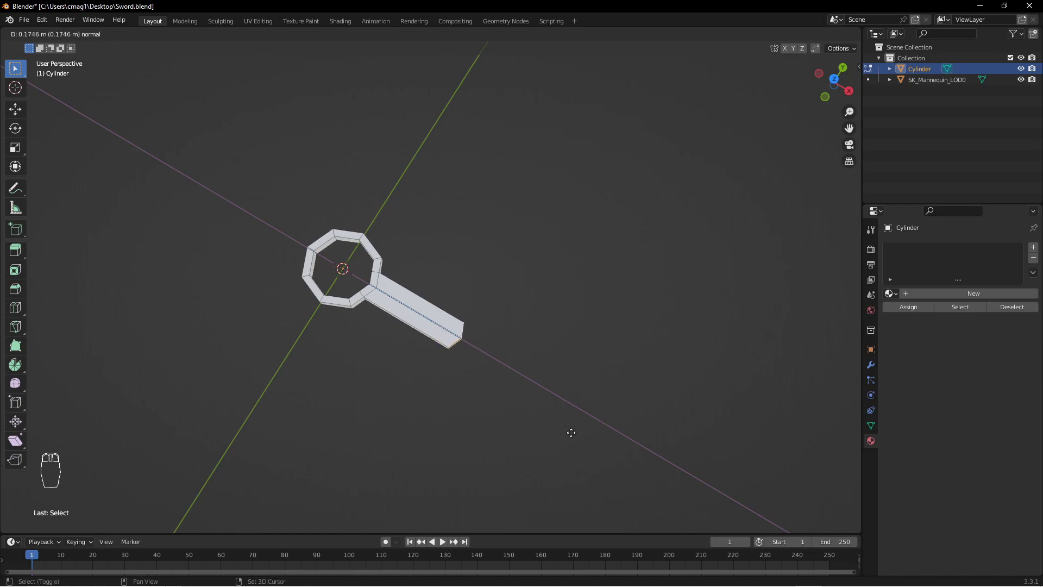
click(571, 432)
Extrude the shaft's end faces three more times in short segments, the last one about 0.02 m long.
middle_drag(496, 396, 511, 348)
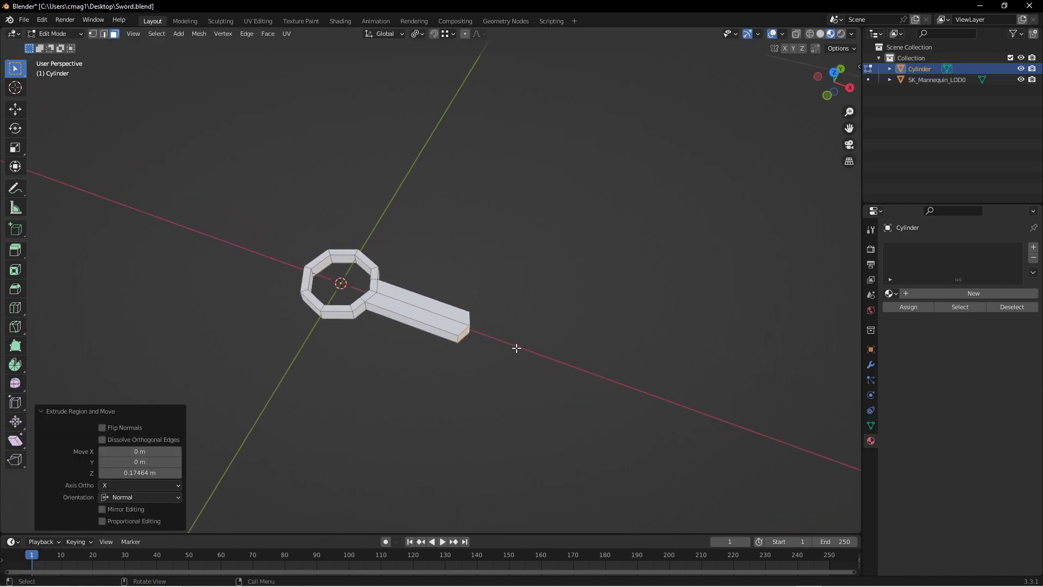
key(e)
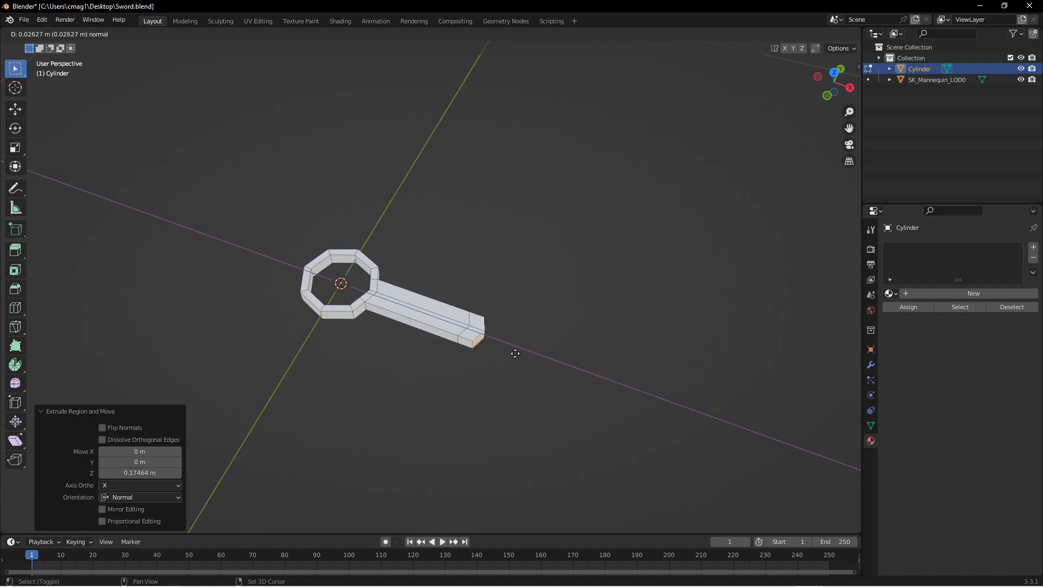
click(480, 341)
key(e)
click(575, 385)
key(e)
click(656, 421)
Inset the three short side faces near the shaft's tip individually by about 0.036 m.
scroll(512, 382, up, 4)
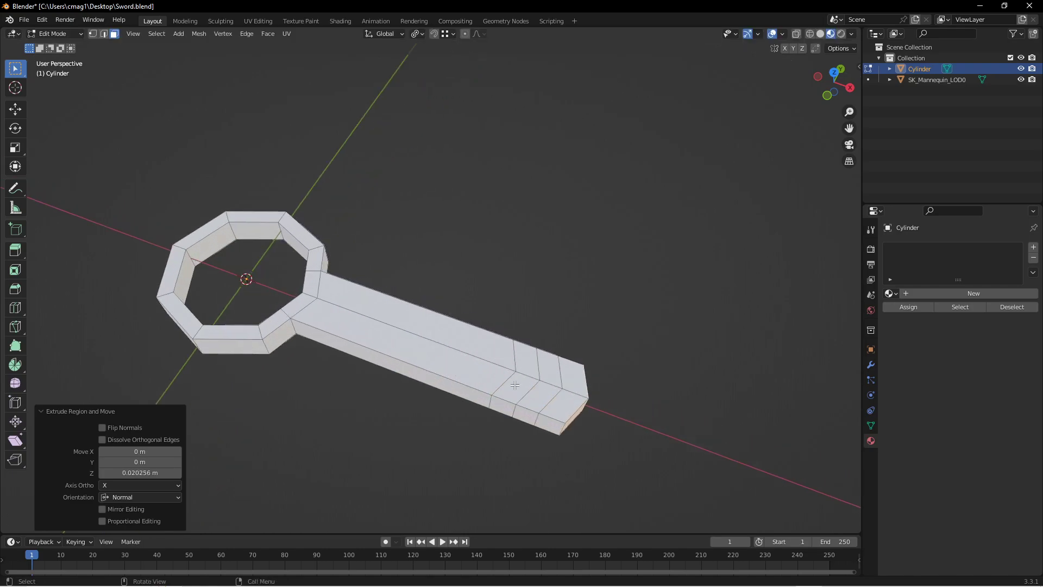
click(505, 410)
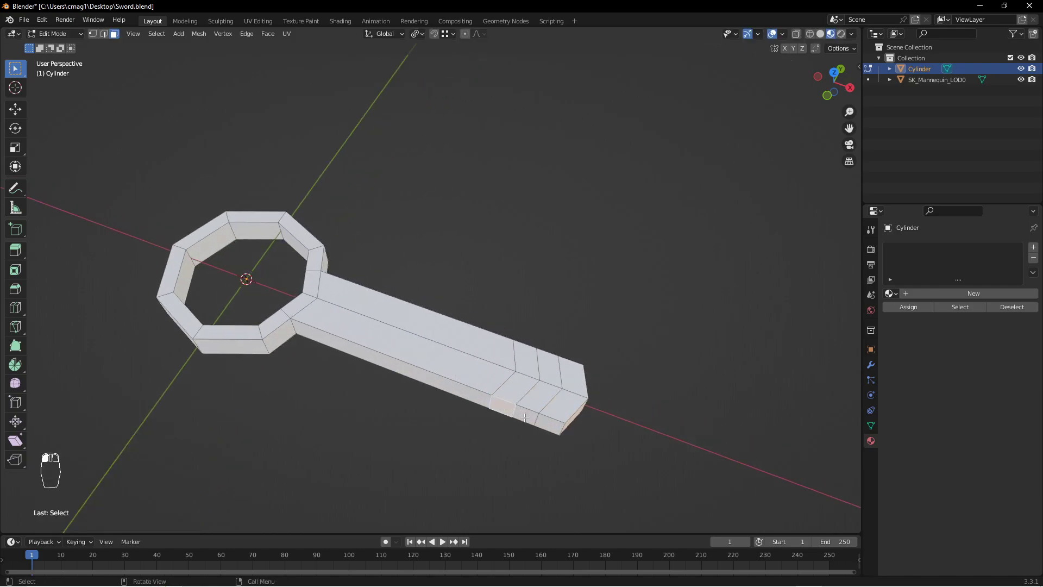
middle_drag(580, 453, 605, 416)
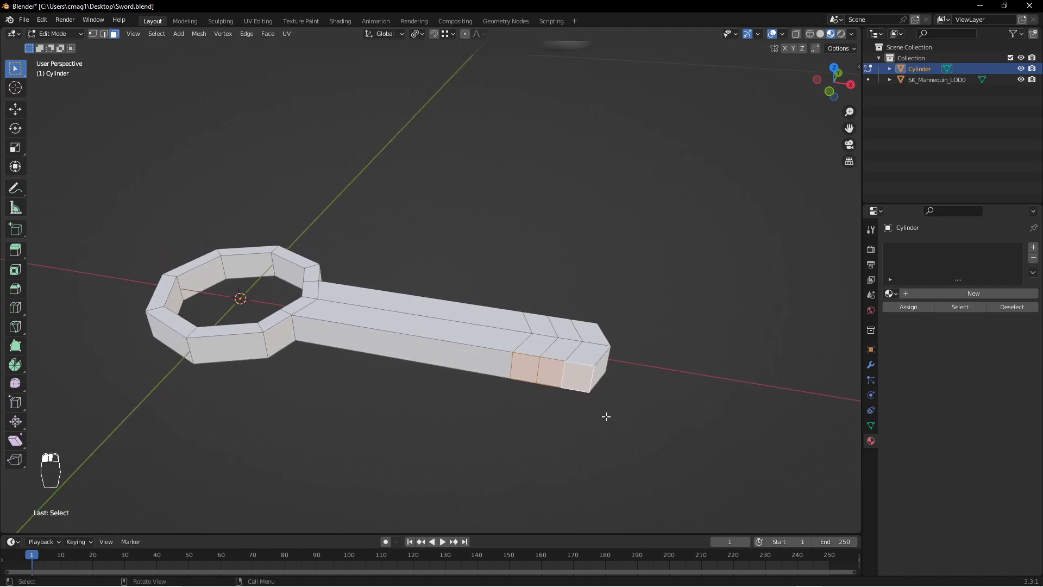
key(i)
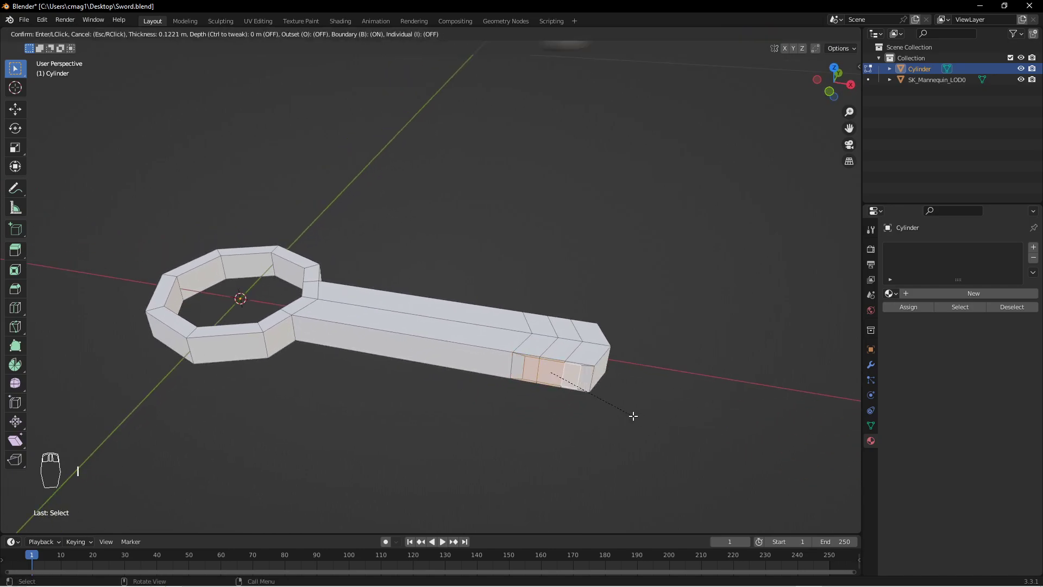
key(i)
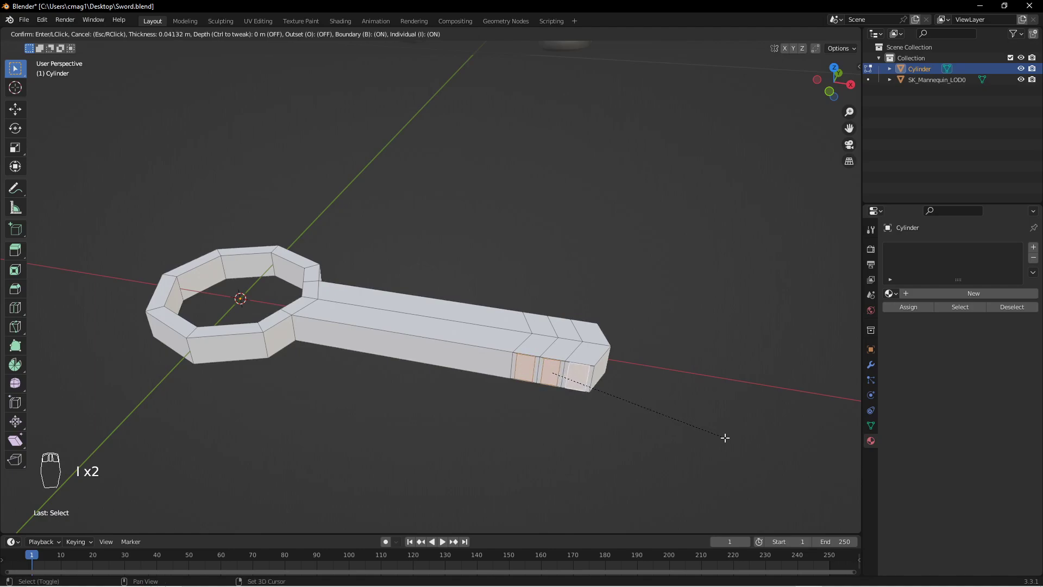
click(729, 439)
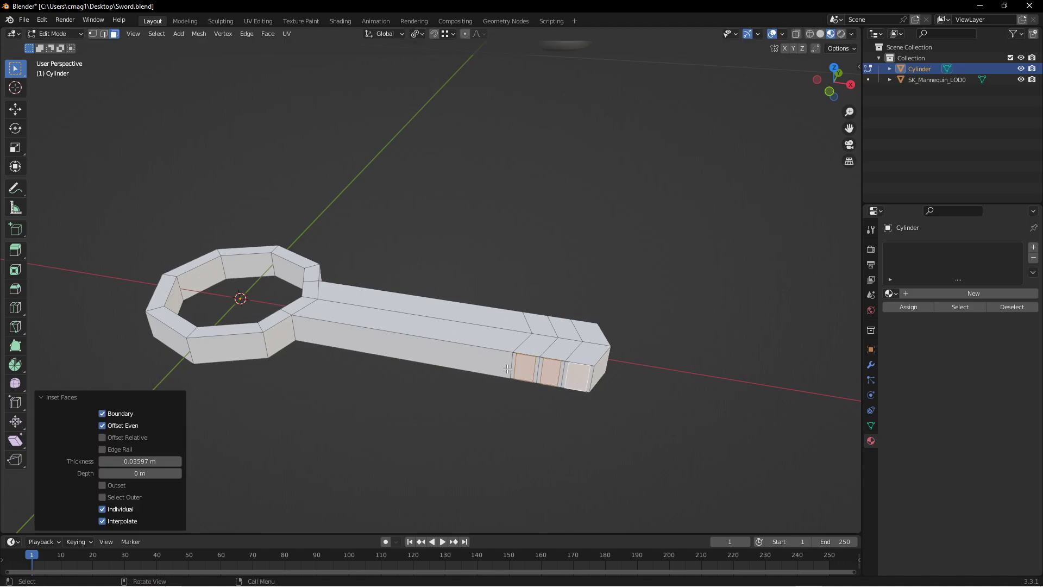
Scale the three inset faces to about 0.442 along Z and 0.913 along X, using Individual Origins as the pivot point.
middle_drag(623, 411, 627, 359)
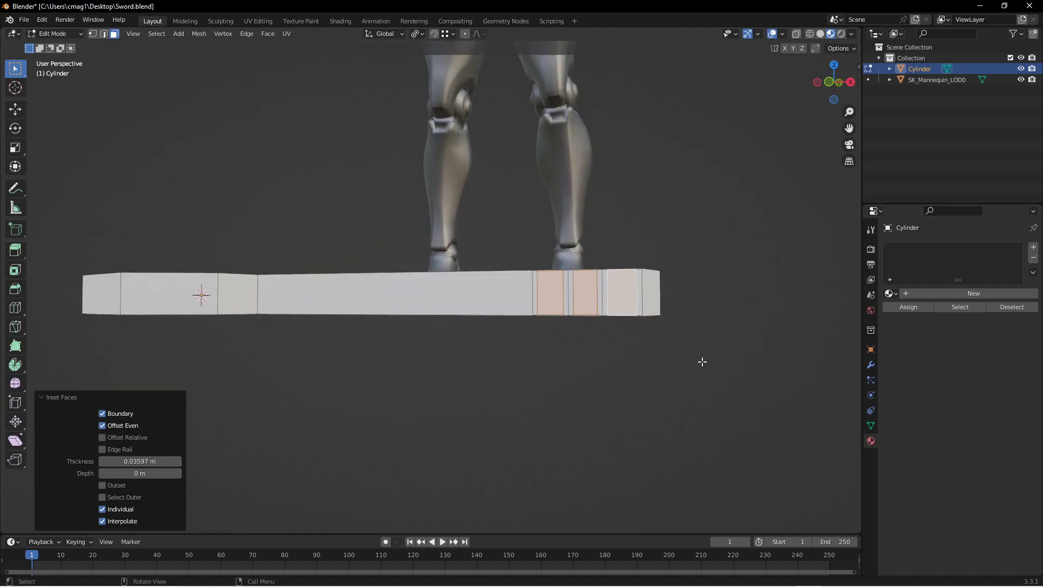
key(s)
key(z)
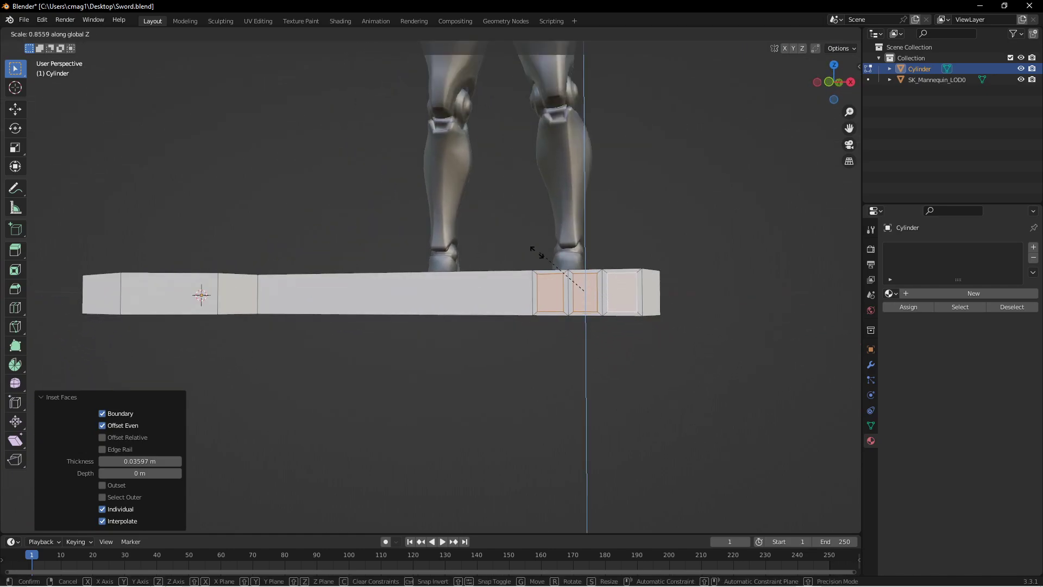
click(734, 158)
key(s)
key(x)
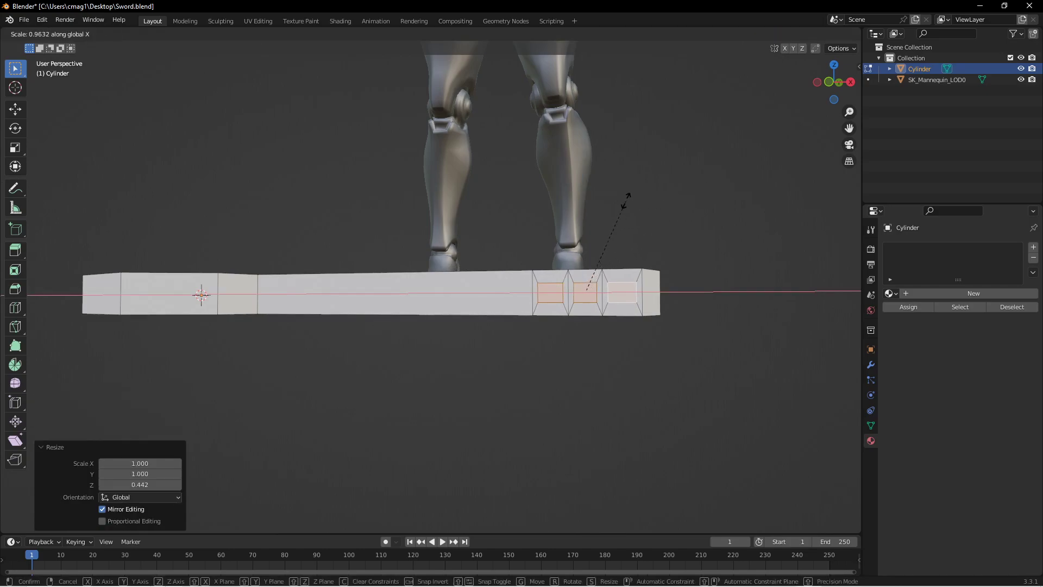
click(541, 212)
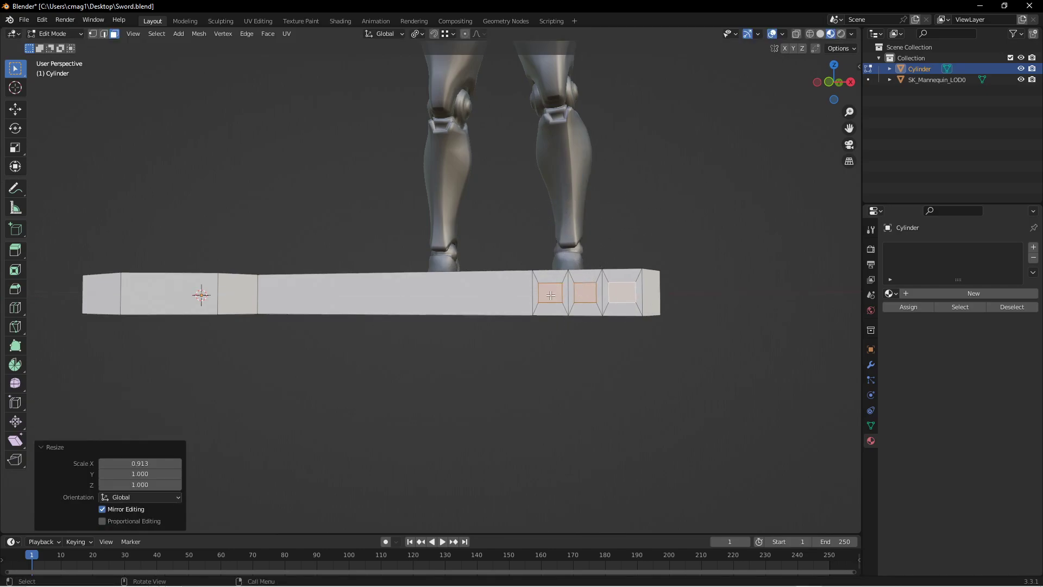
click(422, 35)
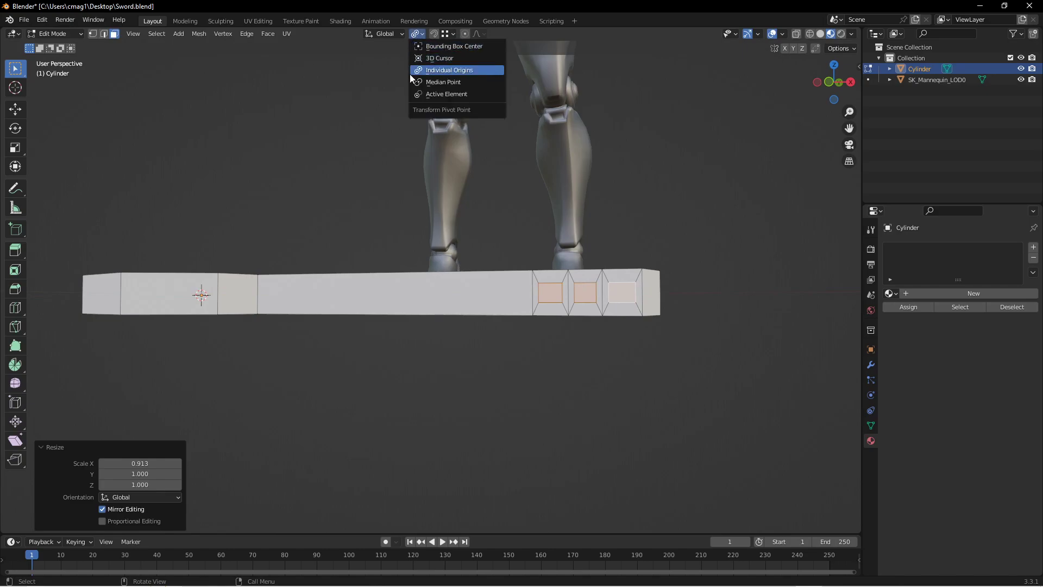
click(454, 70)
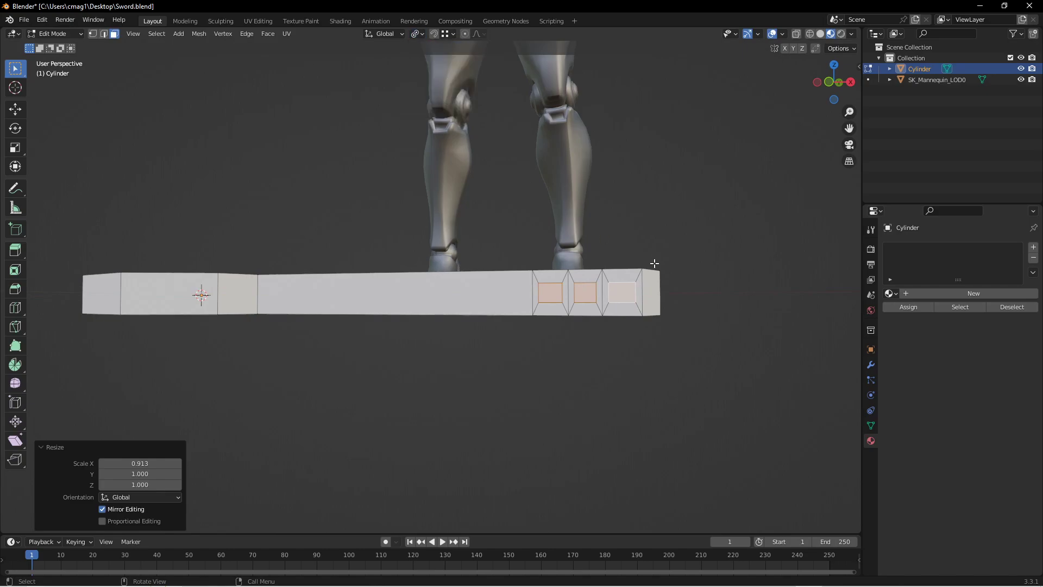
Extrude the three scaled inset faces about 0.035 m outward to form the key's teeth.
middle_drag(601, 197, 678, 269)
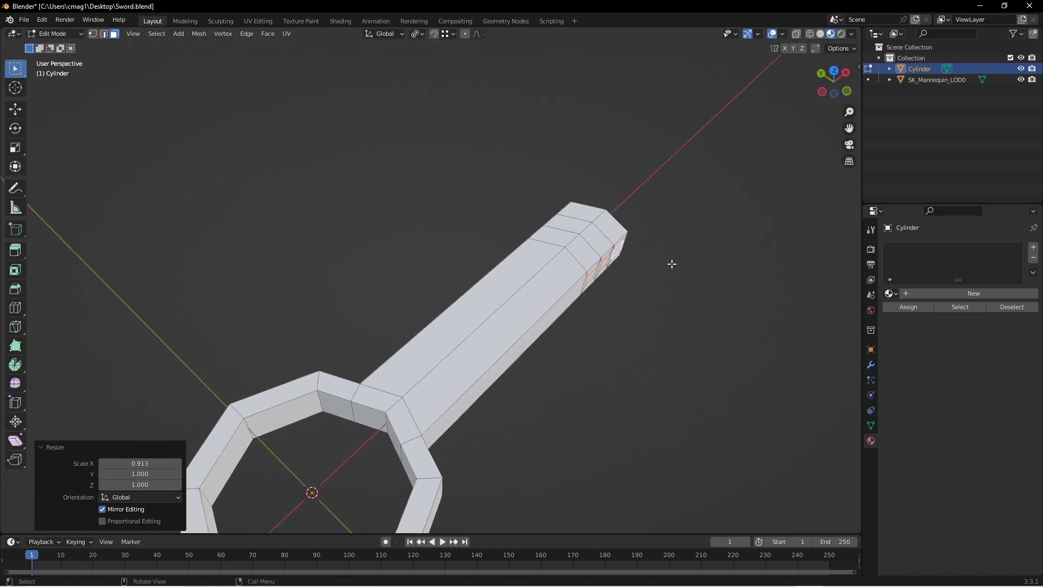
key(e)
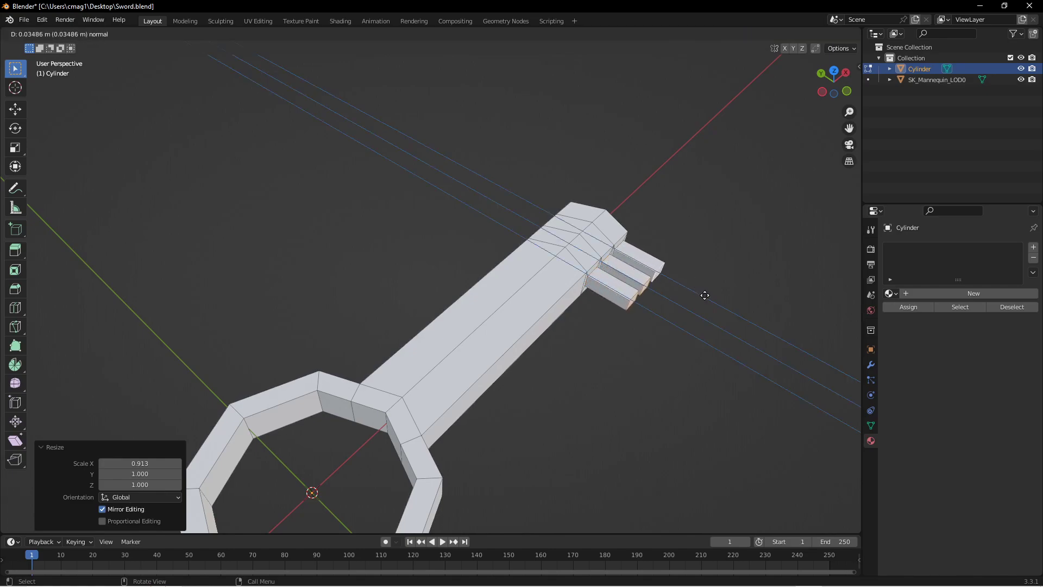
click(705, 296)
Move the end faces of the middle tooth and the tooth nearest the tip along Y to vary the teeth's lengths.
middle_drag(680, 267, 647, 260)
click(657, 337)
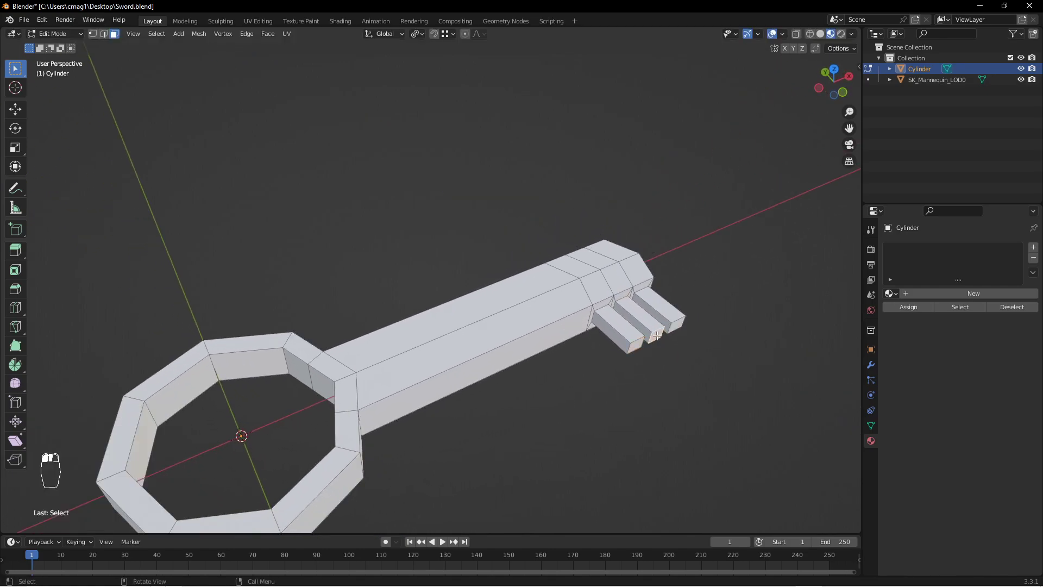
key(g)
key(x)
key(y)
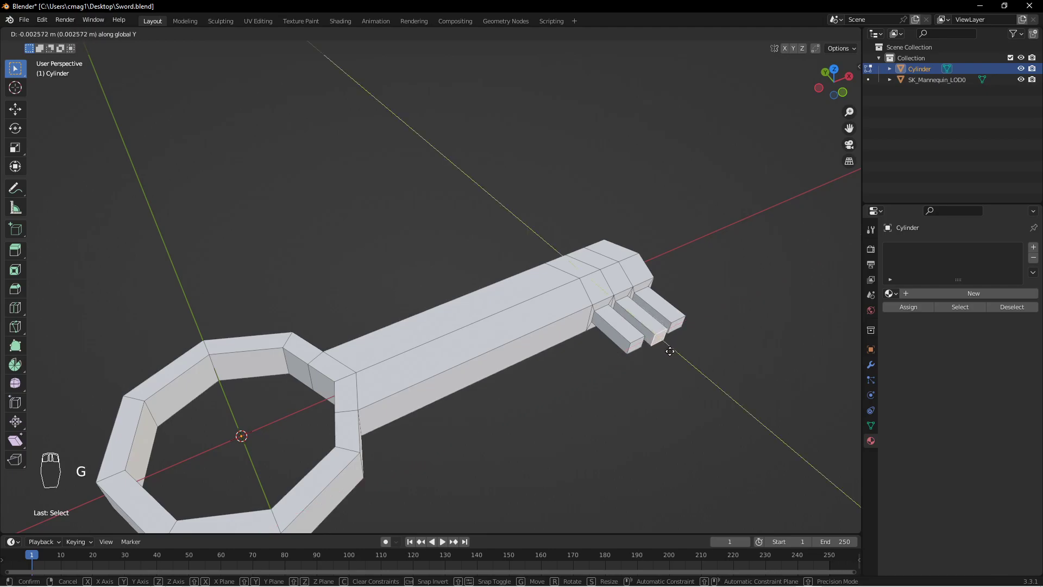
click(701, 373)
click(678, 326)
key(g)
key(y)
click(626, 269)
Lengthen the three teeth together by moving their end faces outward along Y.
middle_drag(625, 269, 510, 339)
key(Tab)
key(Tab)
click(500, 344)
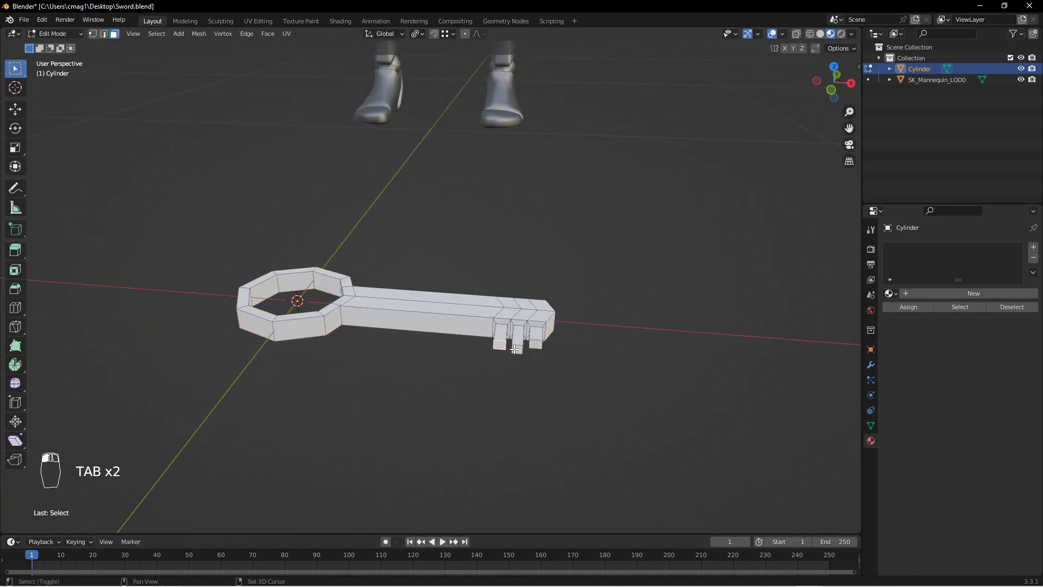
shift+click(537, 347)
middle_drag(597, 337, 678, 364)
key(g)
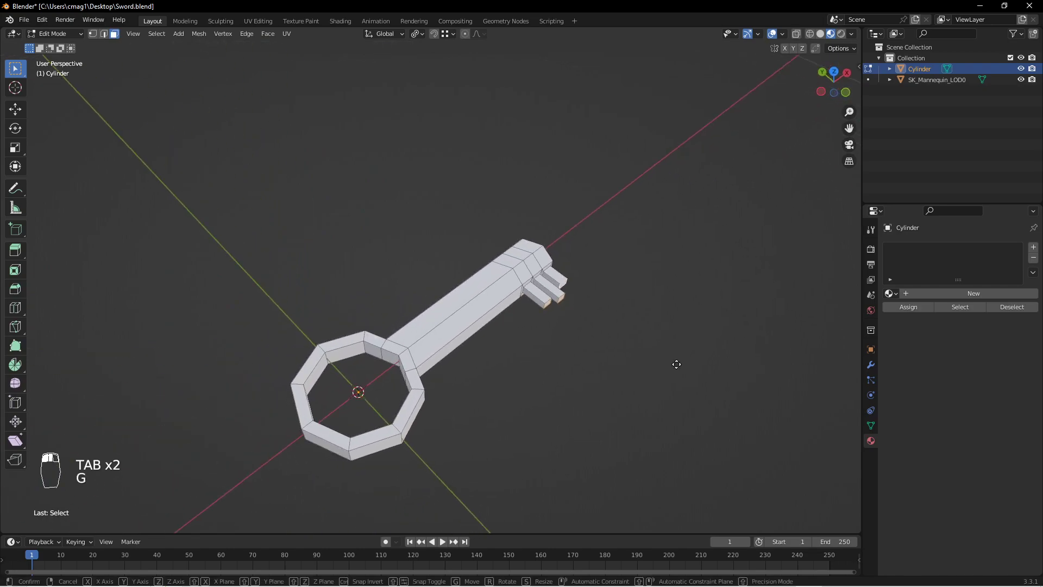
key(y)
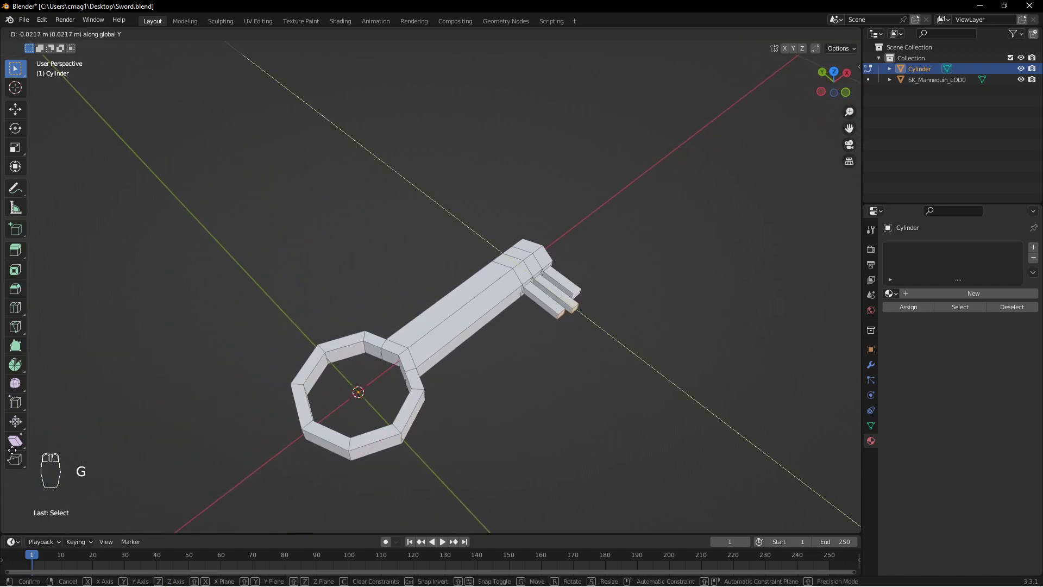
click(73, 472)
Add one loop cut across the shaft and slide it close behind the teeth, at a factor of about -0.762.
middle_drag(483, 310, 477, 373)
click(482, 354)
shift+click(492, 344)
middle_drag(536, 327, 566, 354)
key(ctrl+r)
click(455, 340)
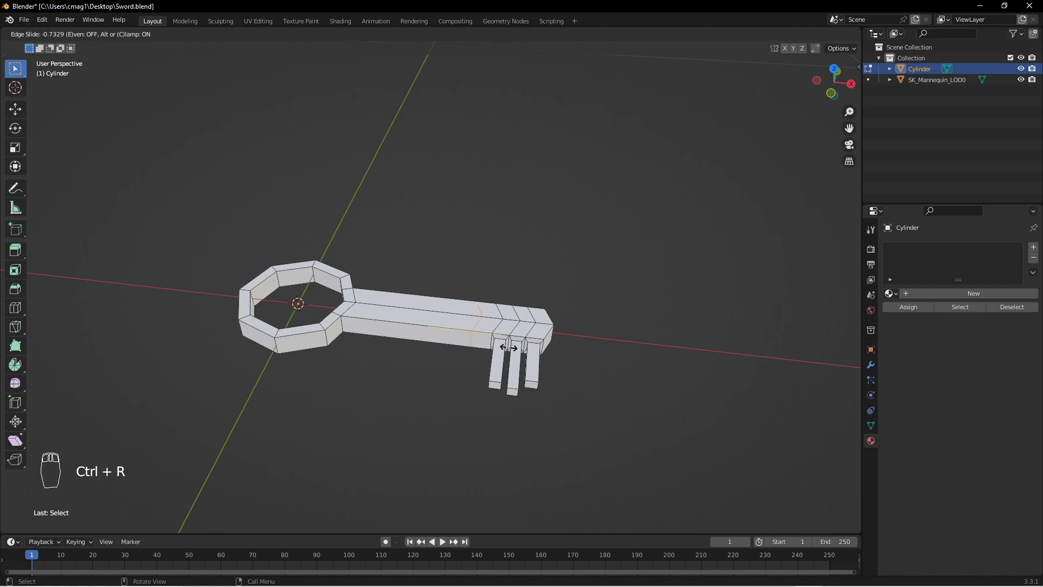
click(517, 350)
scroll(518, 350, up, 4)
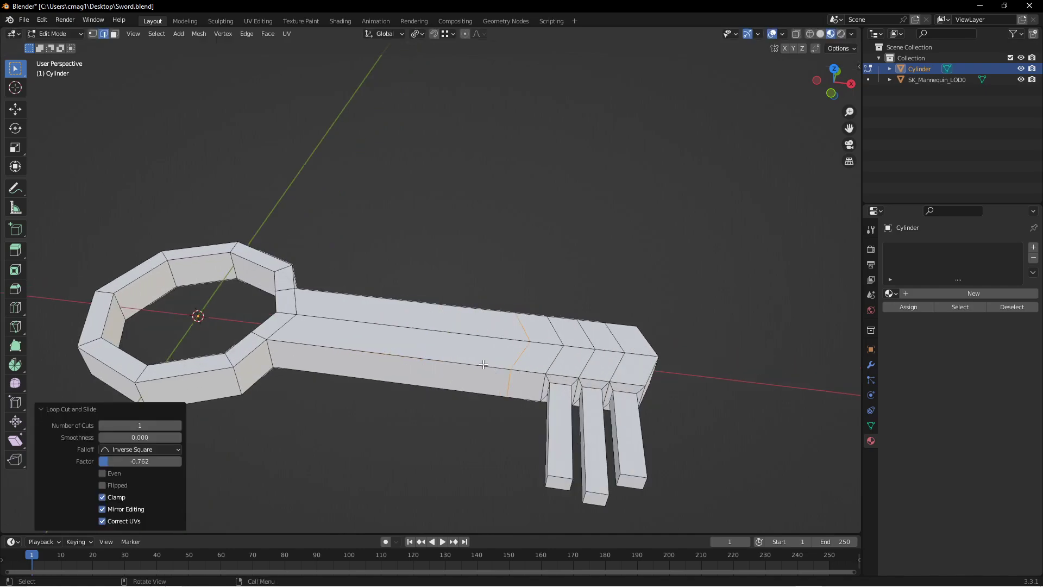
Inset the short side face between the new loop cut and the teeth by about 0.039 m.
key(3)
click(550, 408)
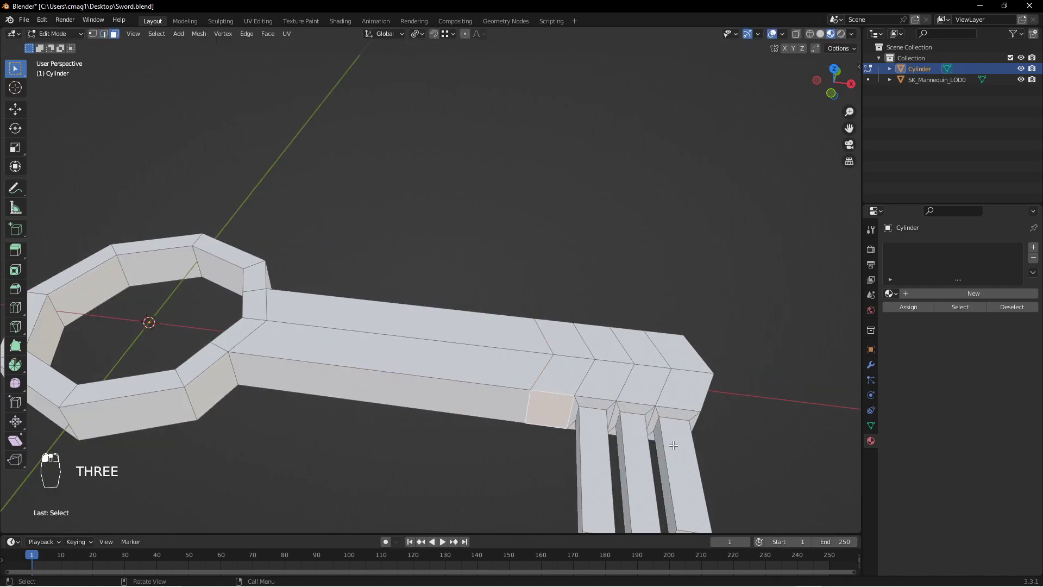
key(i)
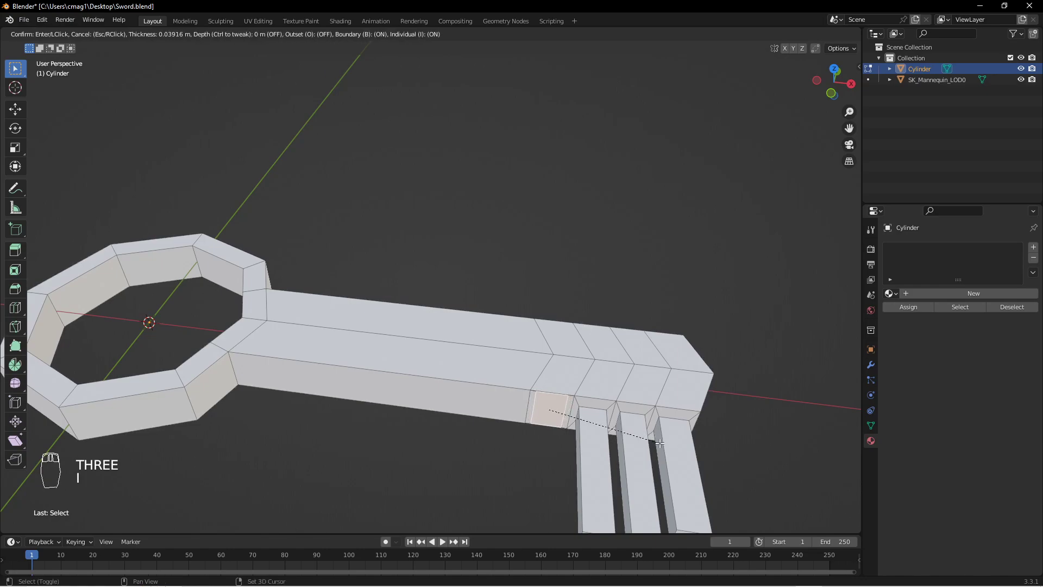
click(659, 442)
Scale the inset face to about 0.544 along Z and 0.919 along X.
middle_drag(660, 443, 710, 373)
key(s)
key(z)
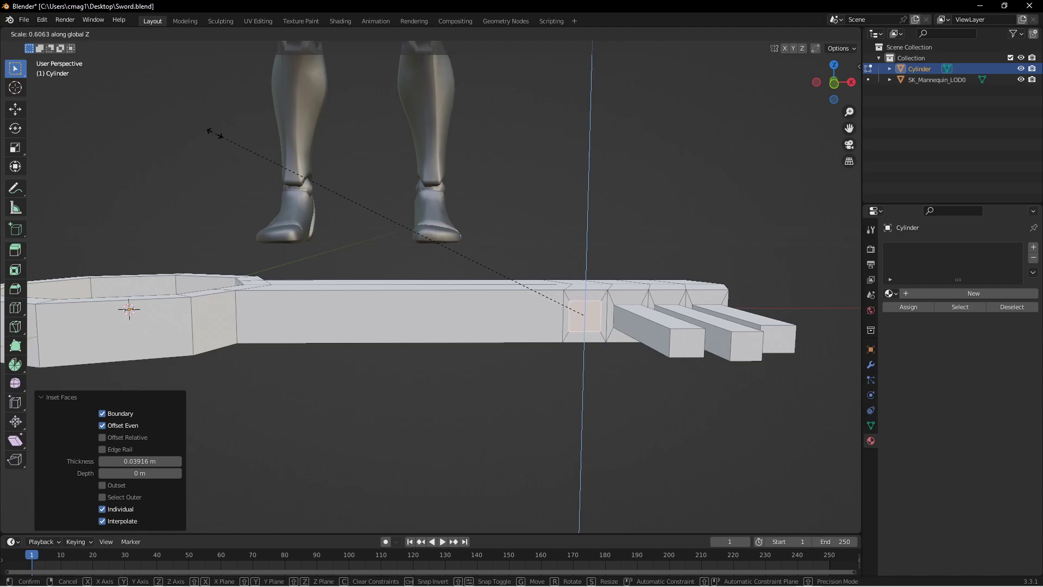
click(135, 97)
middle_drag(516, 232, 669, 261)
key(s)
key(x)
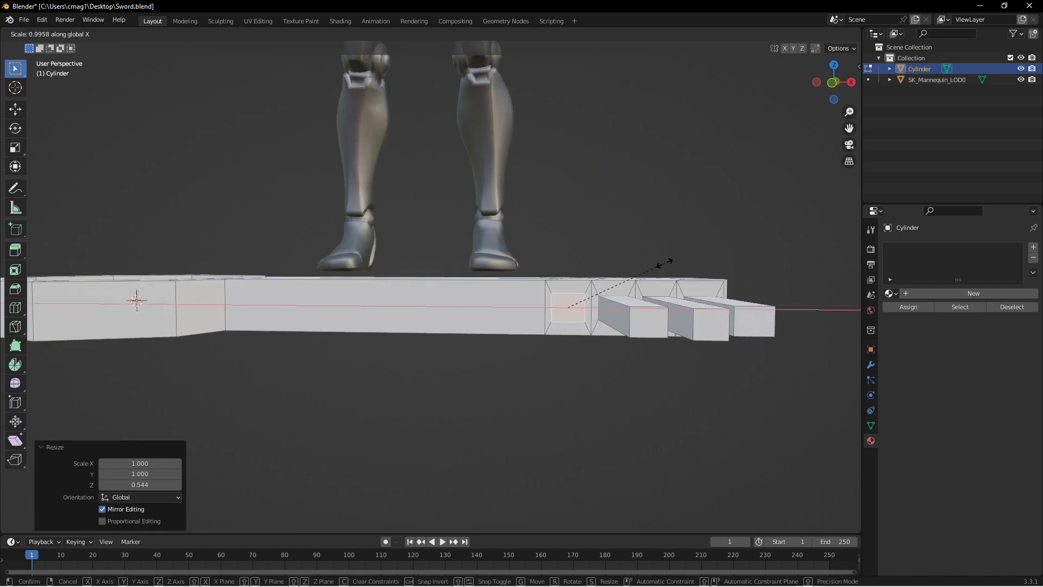
click(590, 295)
Extrude the scaled inset face about 0.057 m outward to form a fourth tooth.
middle_drag(590, 295, 597, 324)
key(e)
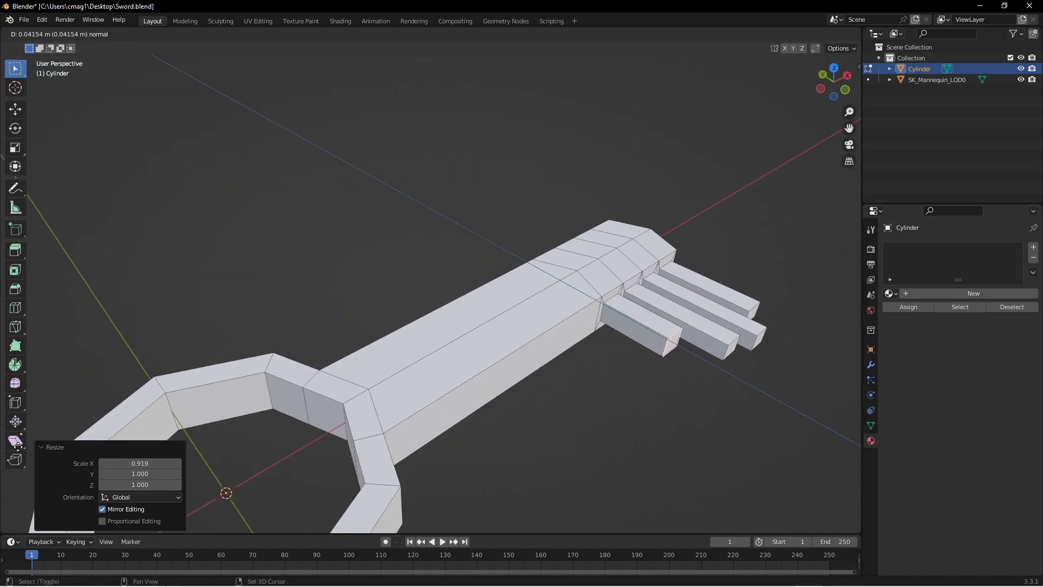
click(236, 53)
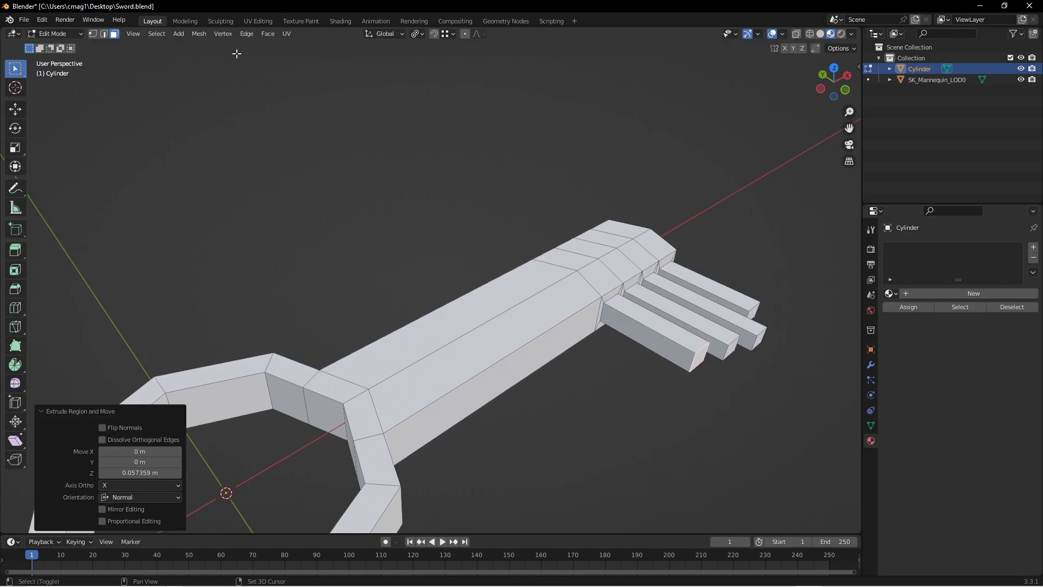
Taper all four teeth by scaling their end faces down to about 0.67.
middle_drag(662, 215, 627, 248)
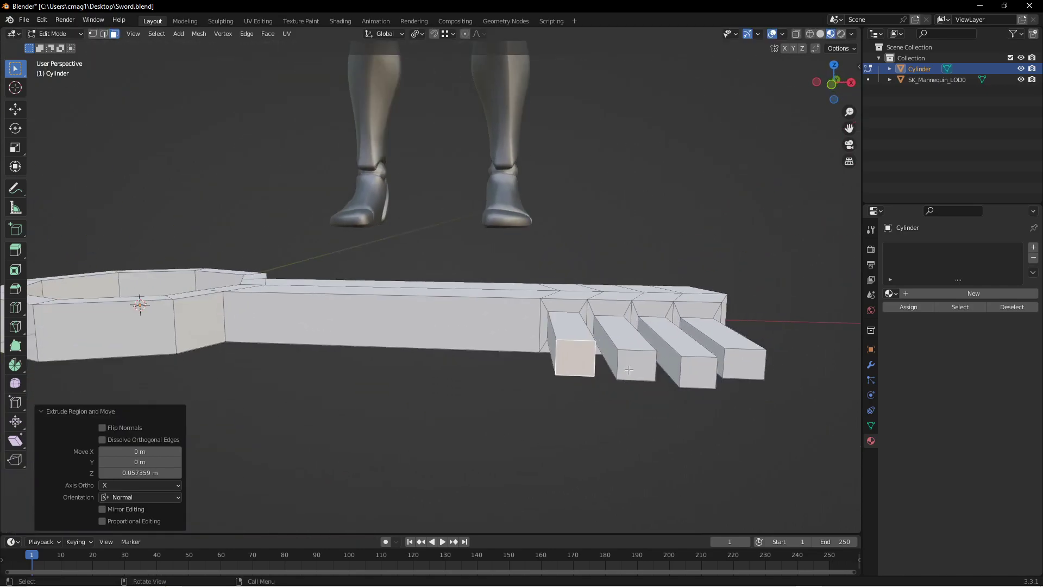
shift+click(629, 369)
shift+click(704, 375)
shift+click(744, 363)
middle_drag(744, 363, 741, 291)
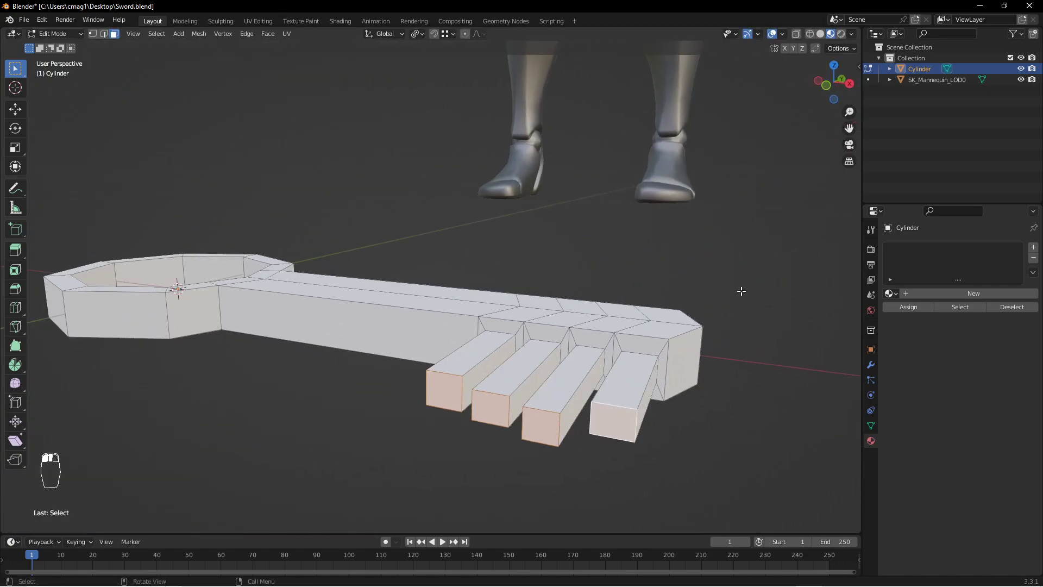
key(s)
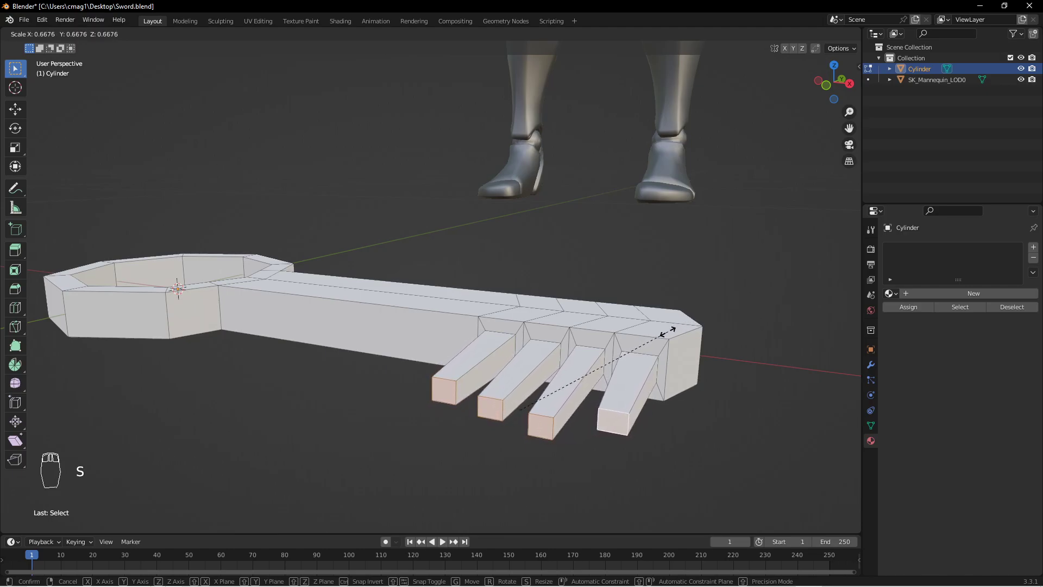
click(667, 332)
Thicken the ring handle by selecting its inner face loop and scaling it inward.
key(Tab)
middle_drag(609, 304, 449, 354)
key(Tab)
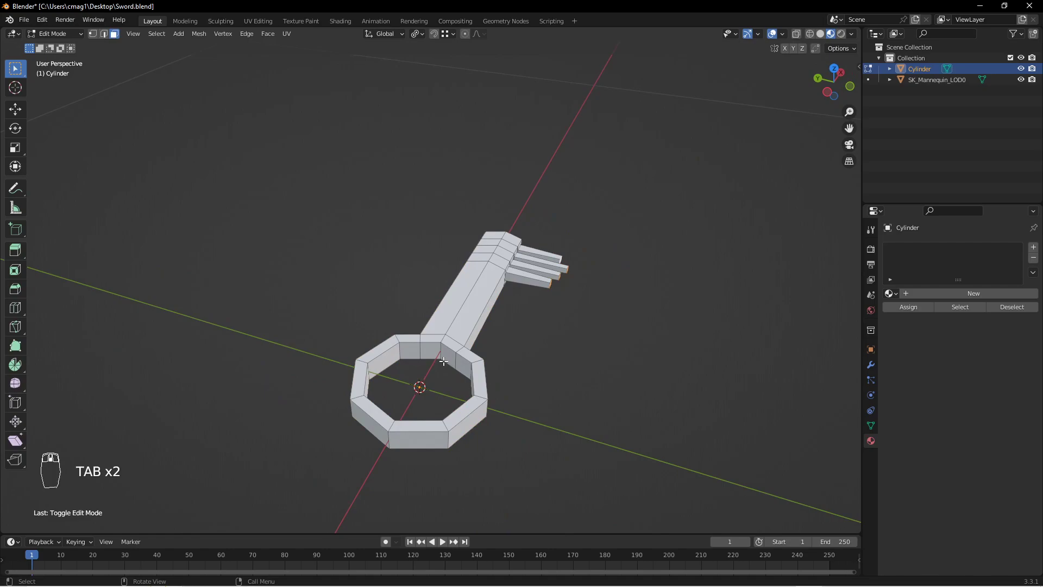
alt+click(420, 348)
middle_drag(559, 345, 515, 368)
key(s)
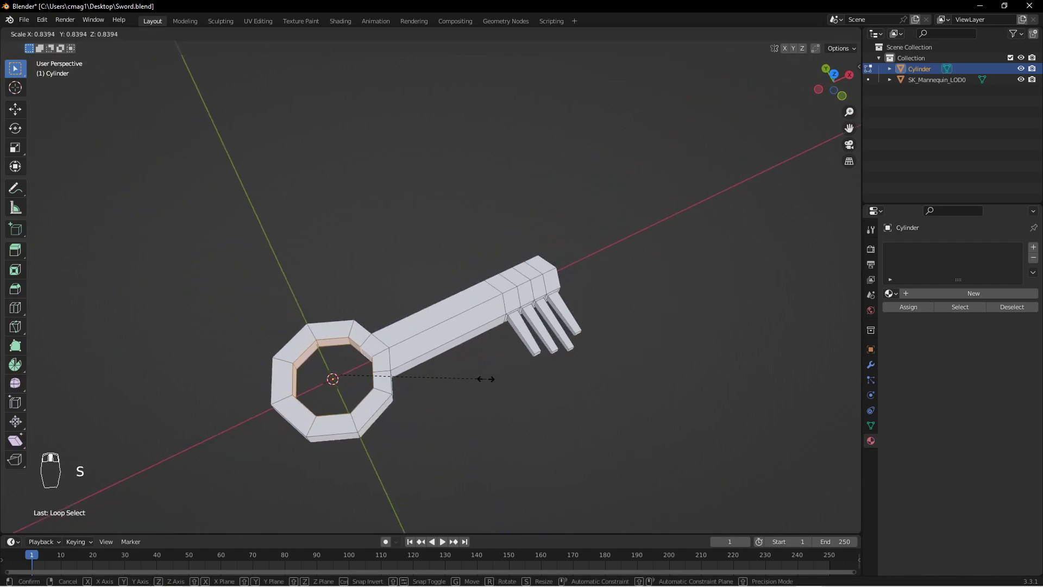
click(472, 380)
key(Tab)
middle_drag(471, 392, 747, 380)
key(Tab)
key(2)
key(3)
click(354, 370)
key(s)
click(652, 349)
key(Tab)
middle_drag(788, 315, 637, 381)
key(ctrl+z)
key(ctrl+z)
key(ctrl+z)
Add a new material to the key in Object Mode and set its base color to a muted orange-brown.
key(Tab)
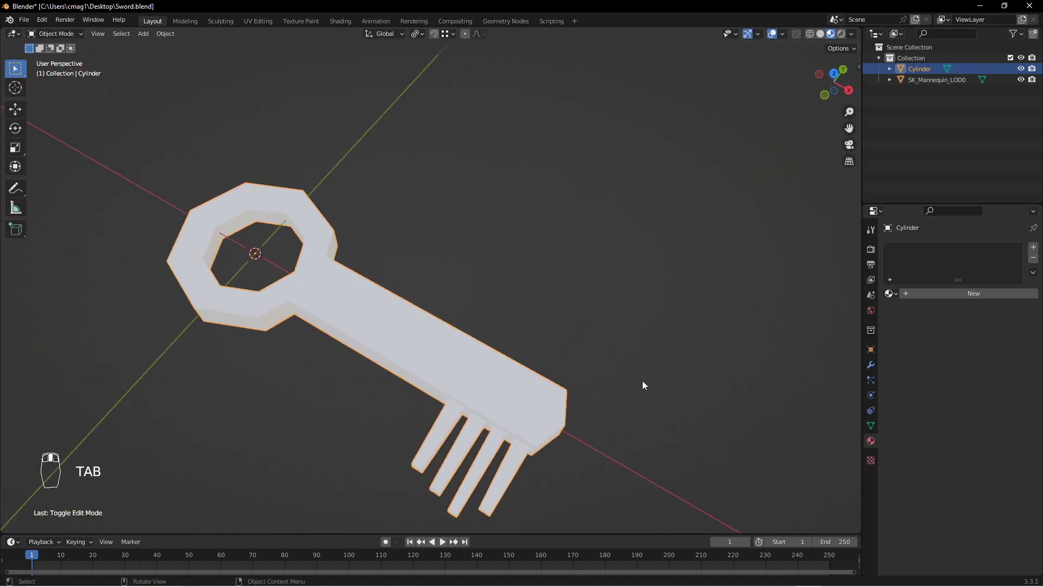
click(944, 293)
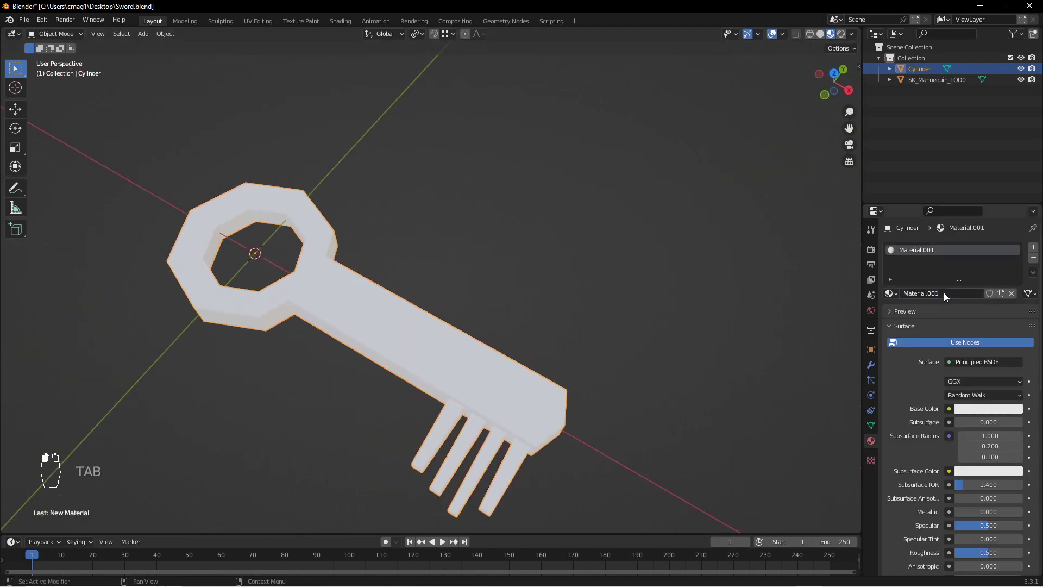
click(998, 408)
mouse_move(1014, 293)
mouse_down()
mouse_move(1014, 302)
mouse_move(1014, 290)
mouse_up()
drag(954, 304, 949, 326)
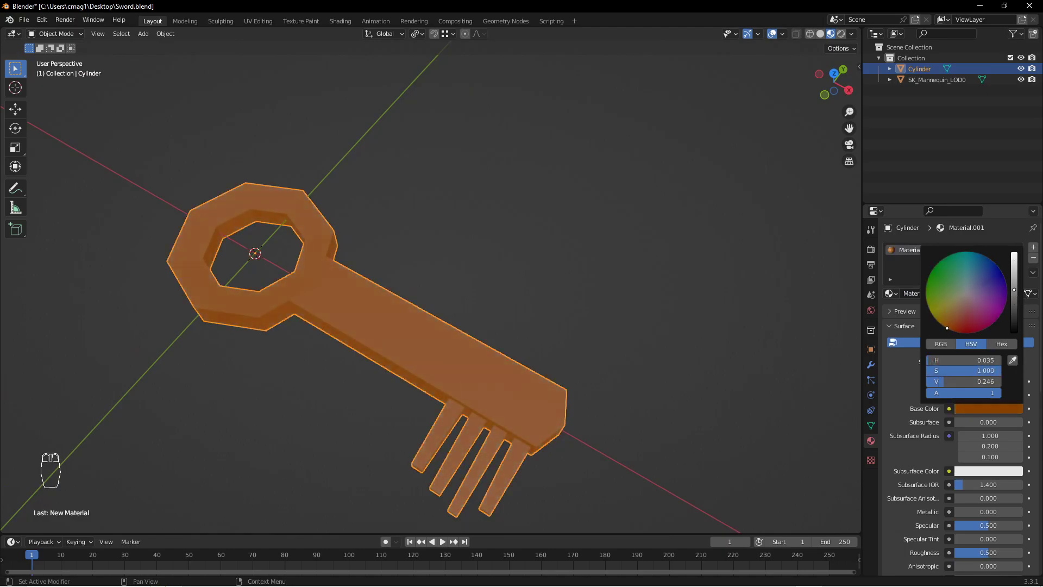
drag(957, 324, 956, 317)
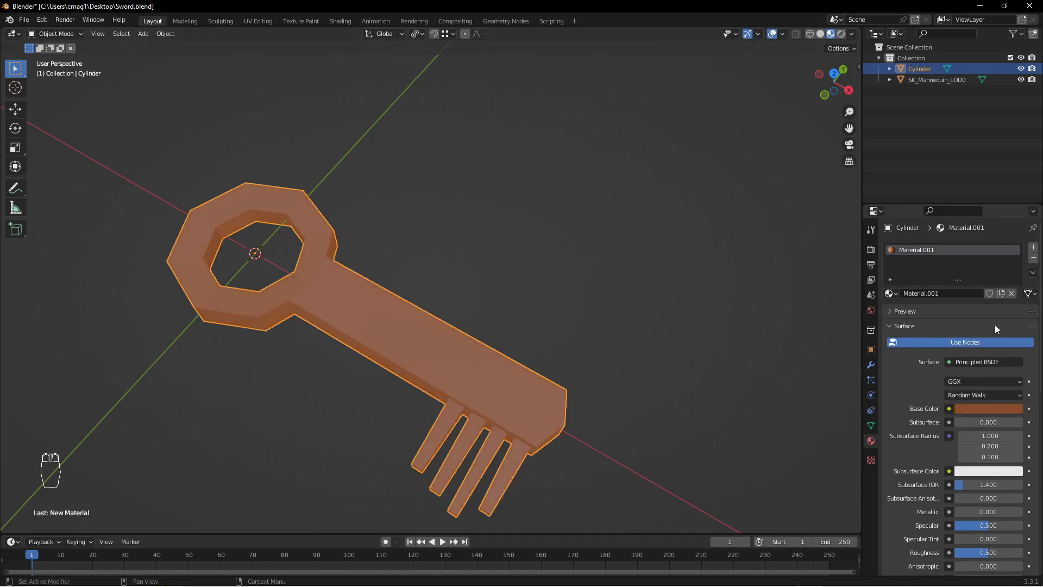
Raise the key about 0.013 m along Z in front view so its underside rests on the ground line.
middle_drag(663, 310, 572, 219)
key(KP_1)
key(g)
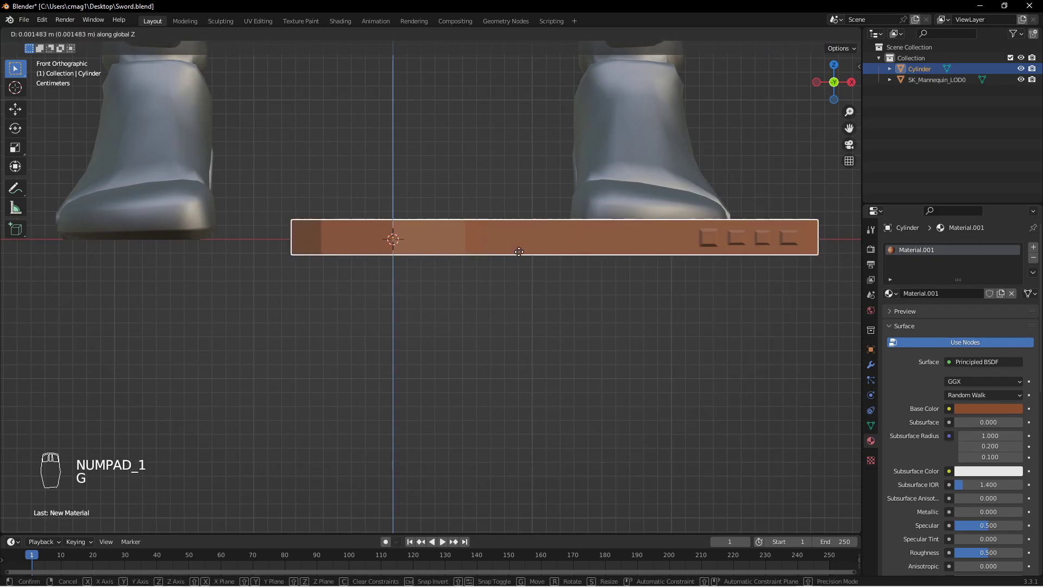
click(538, 94)
scroll(377, 227, up, 1)
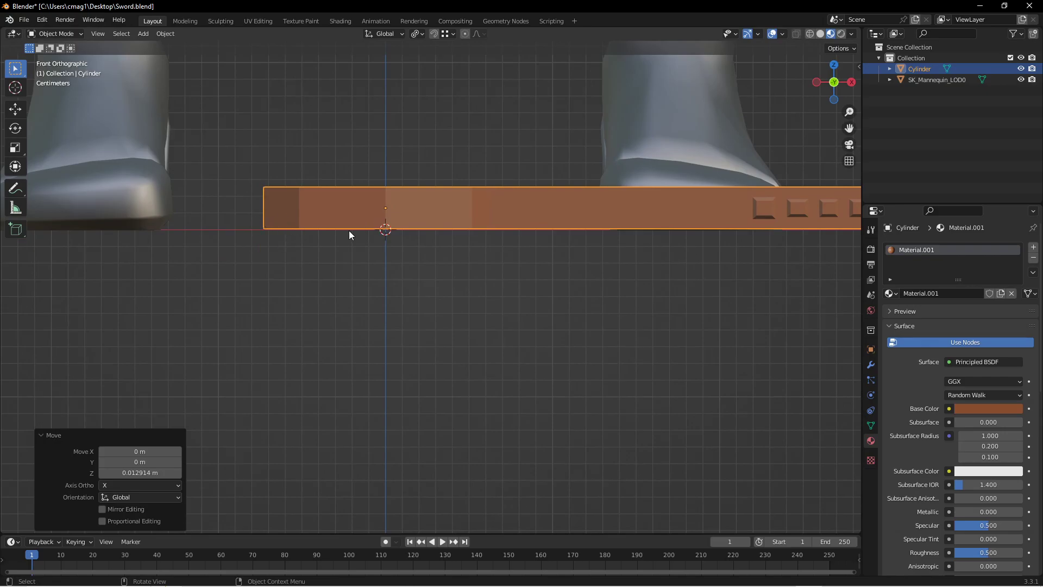
Scale the key down to about 0.703 in X and Y, leaving Z out of the scaling.
scroll(393, 224, down, 5)
middle_drag(409, 223, 451, 243)
scroll(452, 243, down, 6)
click(388, 149)
middle_drag(501, 217, 617, 267)
click(435, 278)
scroll(543, 258, up, 4)
middle_drag(469, 243, 592, 262)
key(s)
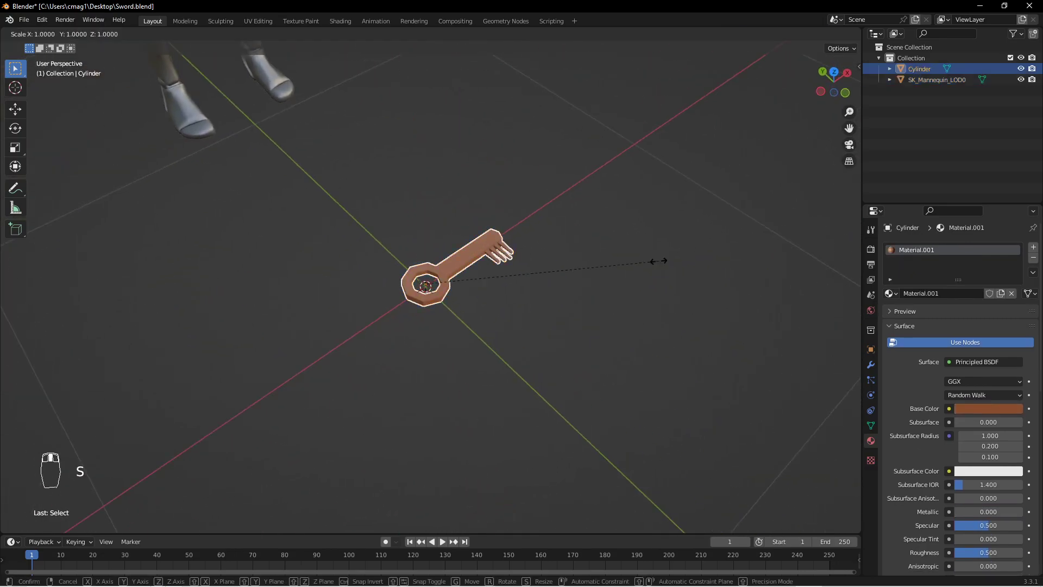
key(shift+z)
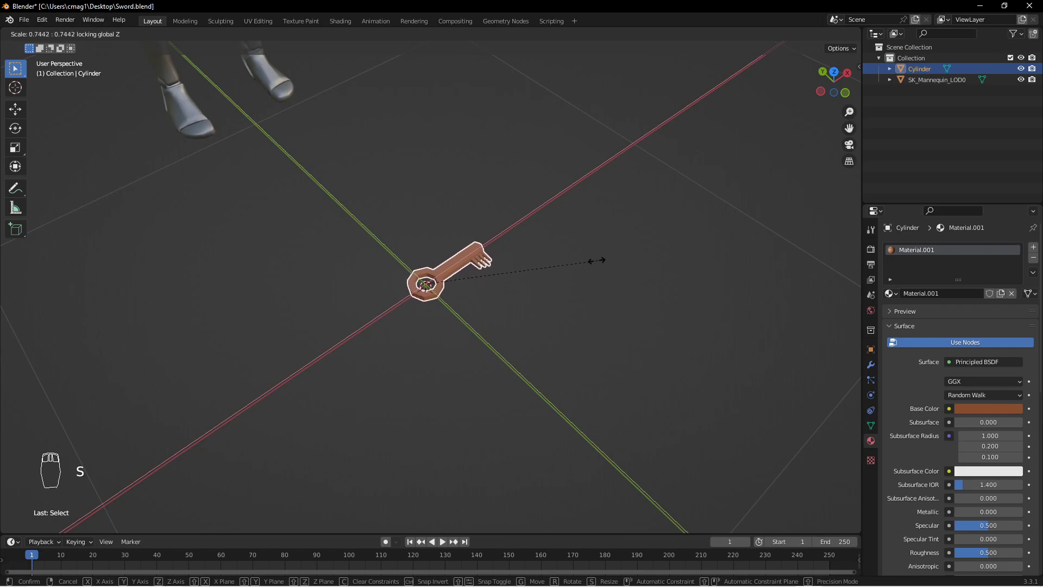
click(588, 260)
Enter Edit Mode on the key and select the faces along the shaft's underside.
middle_drag(587, 265, 525, 197)
scroll(546, 281, up, 4)
scroll(515, 241, up, 3)
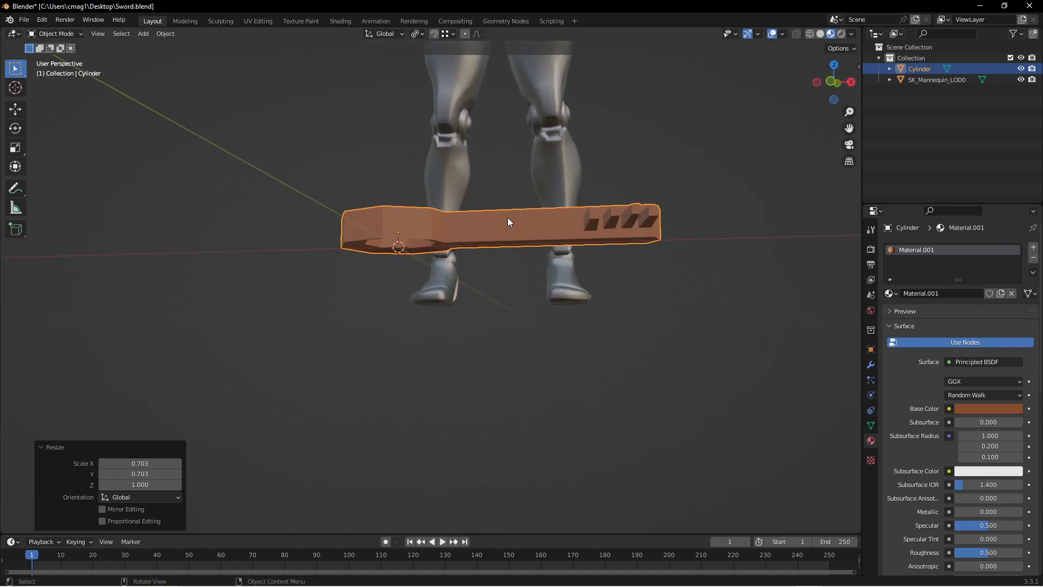
key(Tab)
middle_drag(473, 250, 477, 231)
click(497, 246)
shift+click(565, 236)
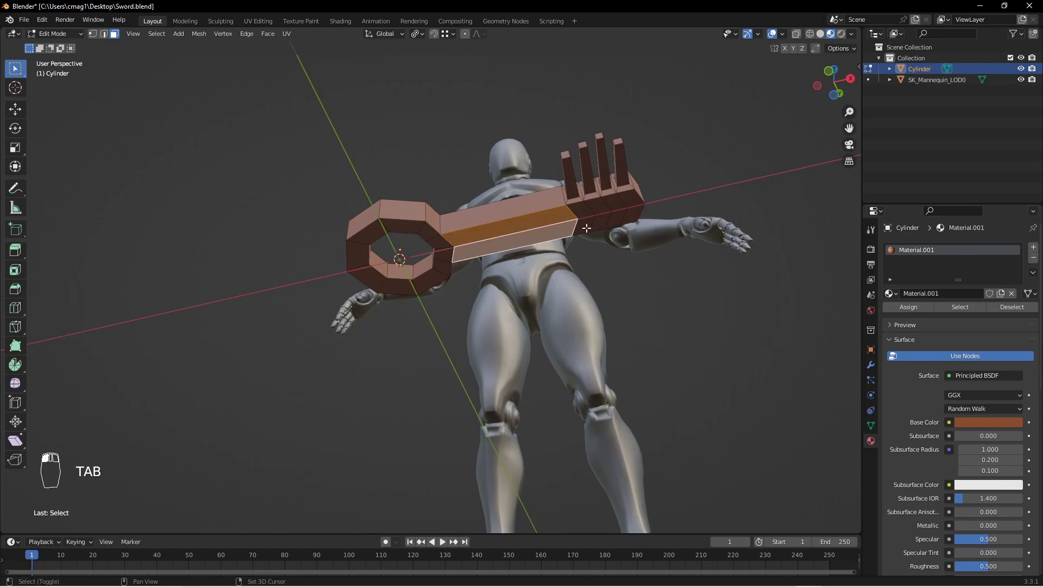
shift+click(597, 211)
Select the faces along the top of the shaft, extending into the segments above the teeth.
middle_drag(525, 209, 496, 302)
click(493, 254)
shift+click(515, 237)
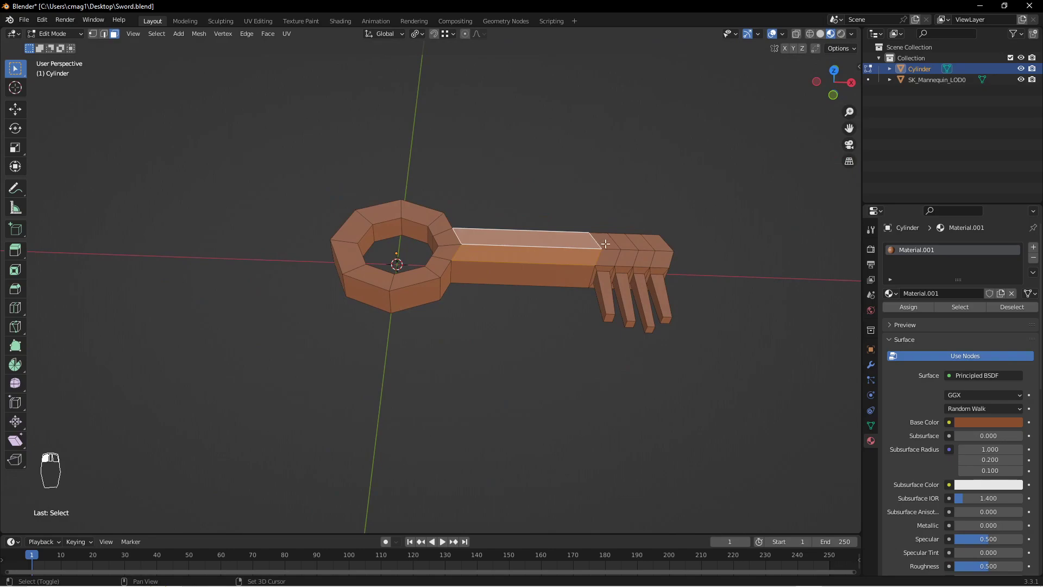
shift+click(611, 259)
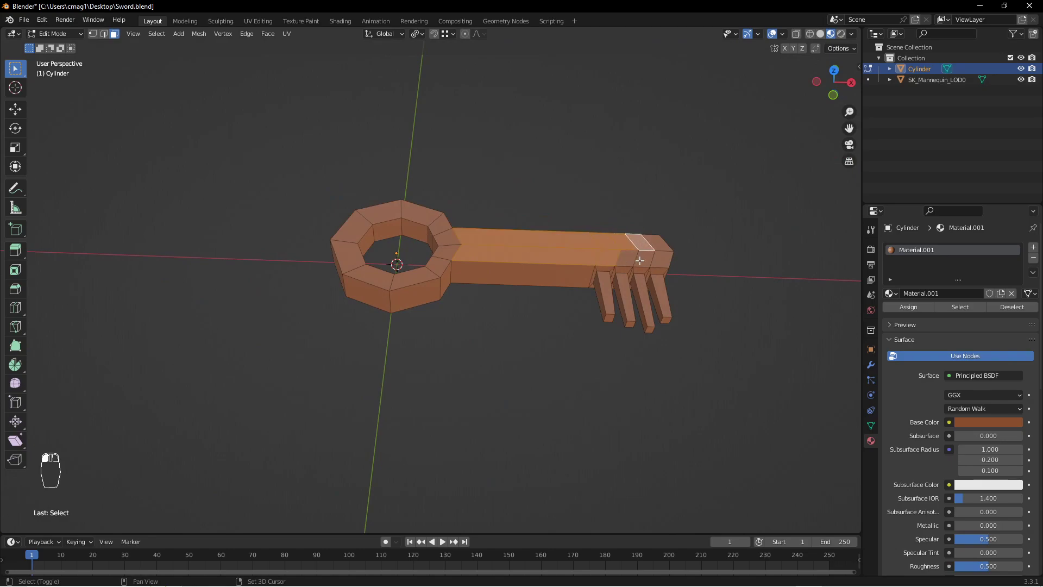
Try to lower the selected top faces of the shaft along Z.
middle_drag(735, 265, 659, 214)
key(g)
key(z)
key(shift+z)
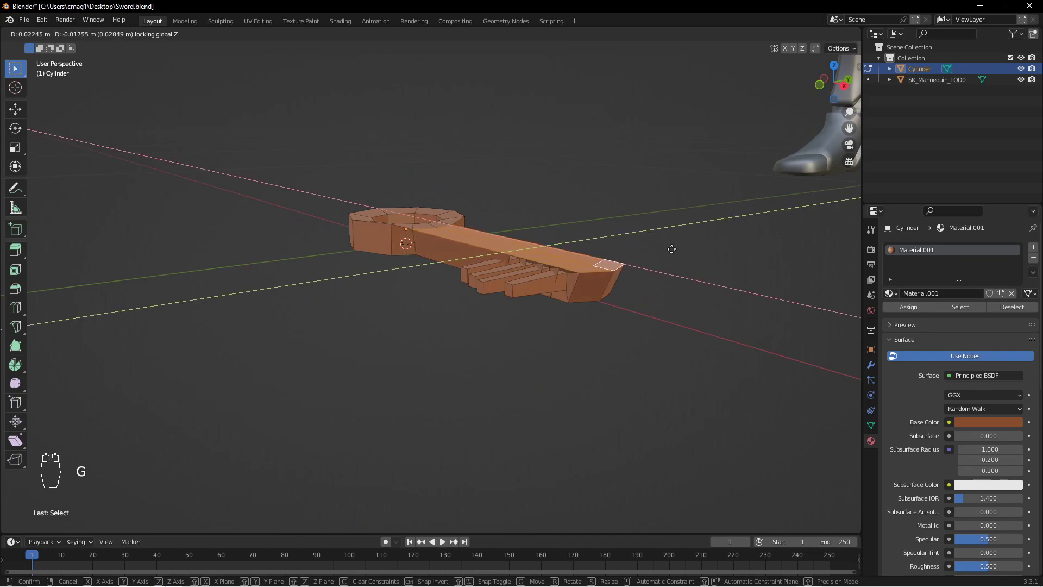
key(z)
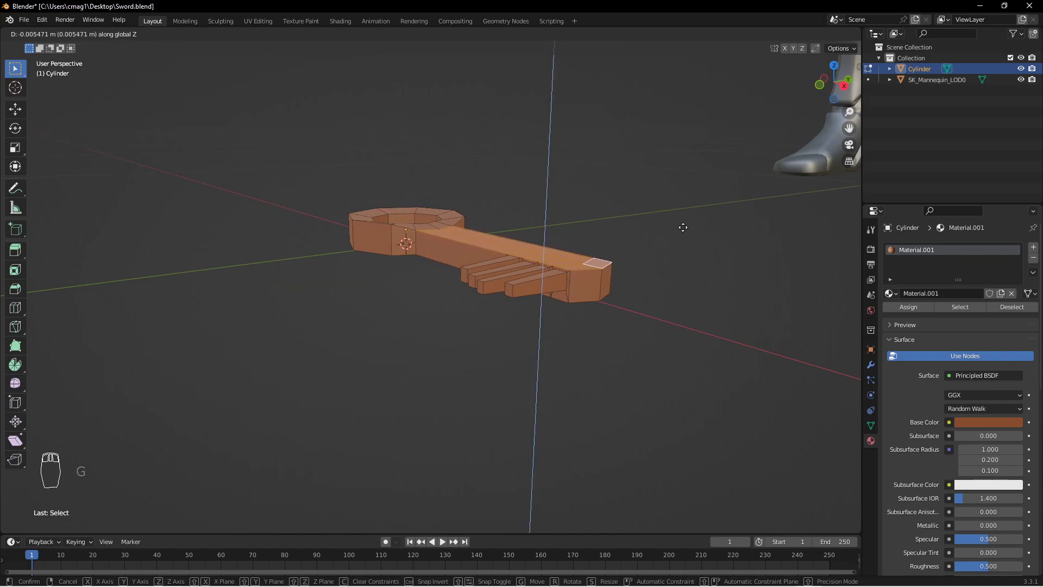
right_click(666, 197)
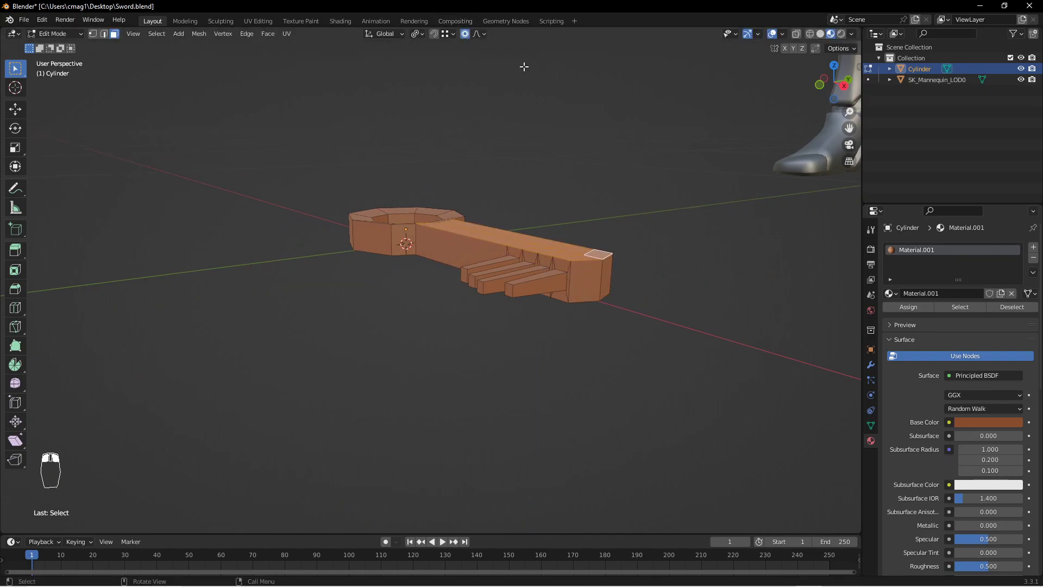
key(g)
key(z)
scroll(692, 155, up, 11)
scroll(689, 159, up, 20)
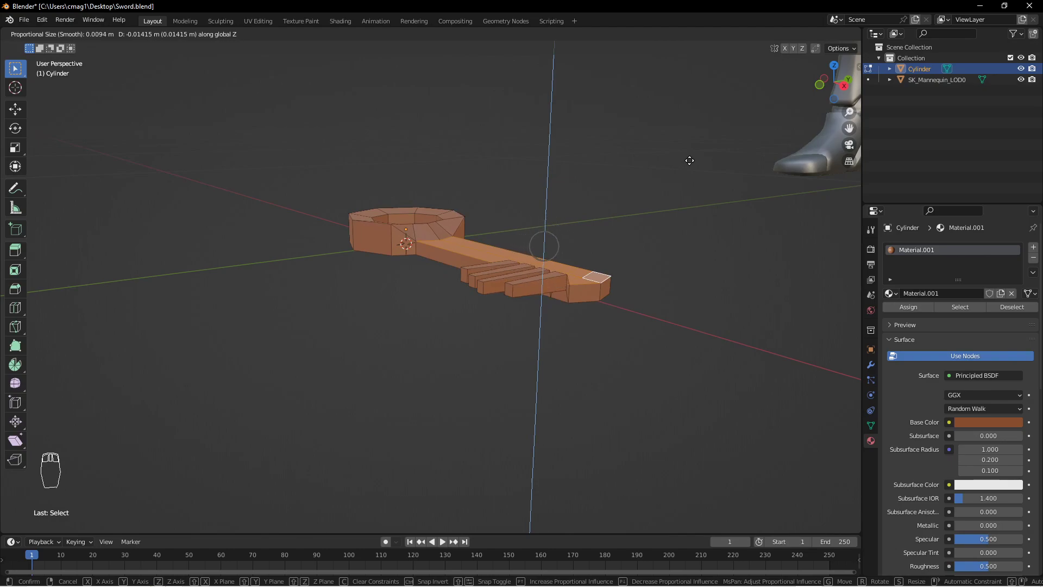
click(690, 161)
Select the face loops running along the shaft's underside, top and sides, including the faces of the four teeth.
middle_drag(687, 163, 559, 183)
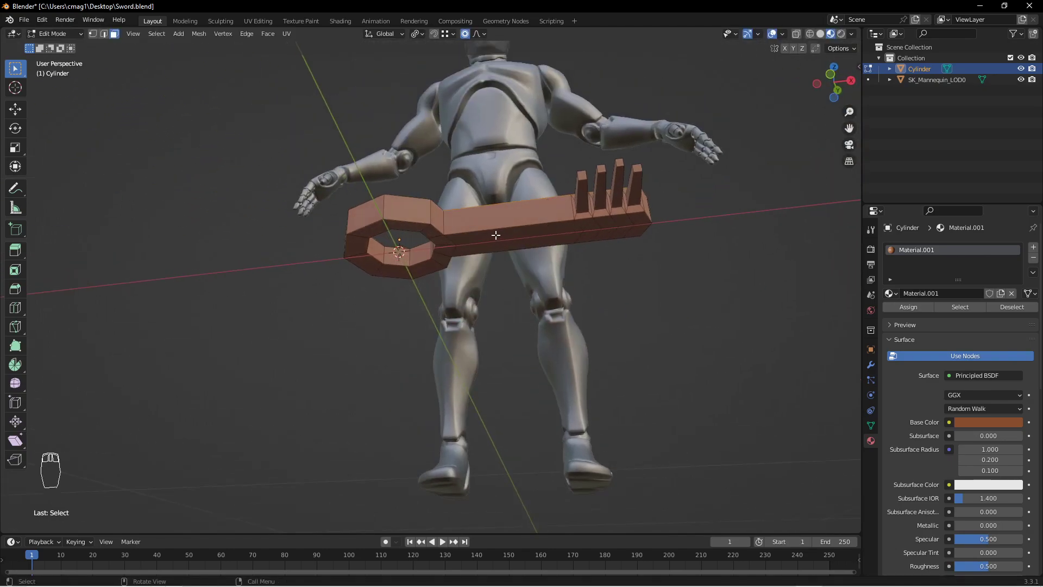
alt+click(587, 225)
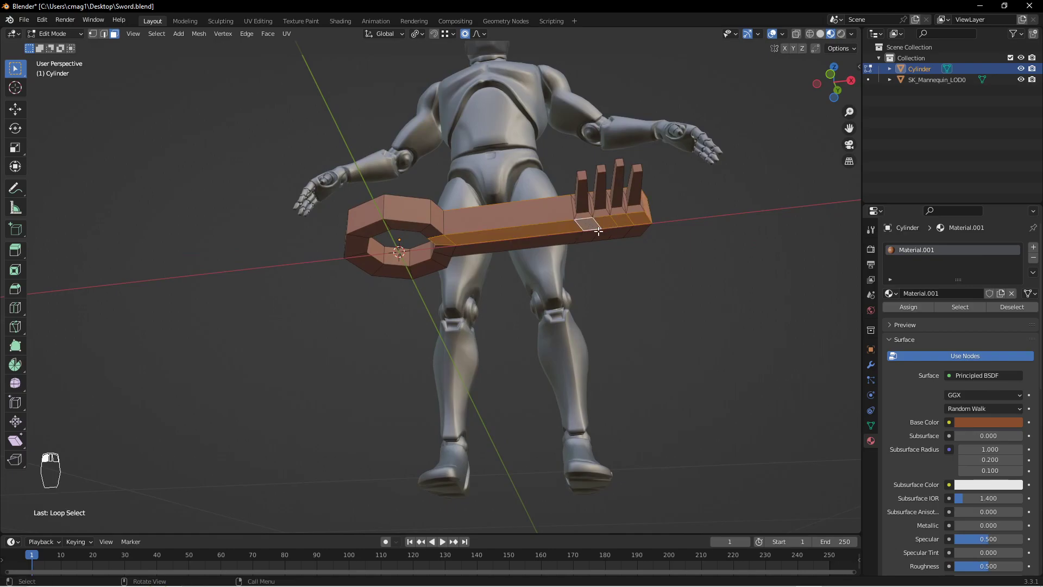
alt+shift+click(556, 243)
middle_drag(522, 184, 461, 279)
alt+shift+click(553, 341)
middle_drag(566, 333, 621, 279)
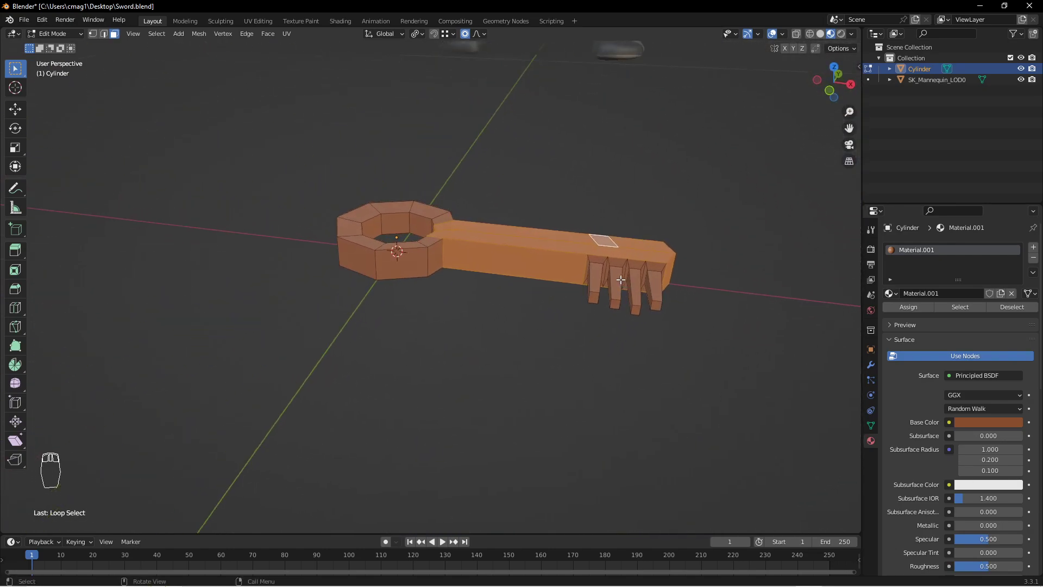
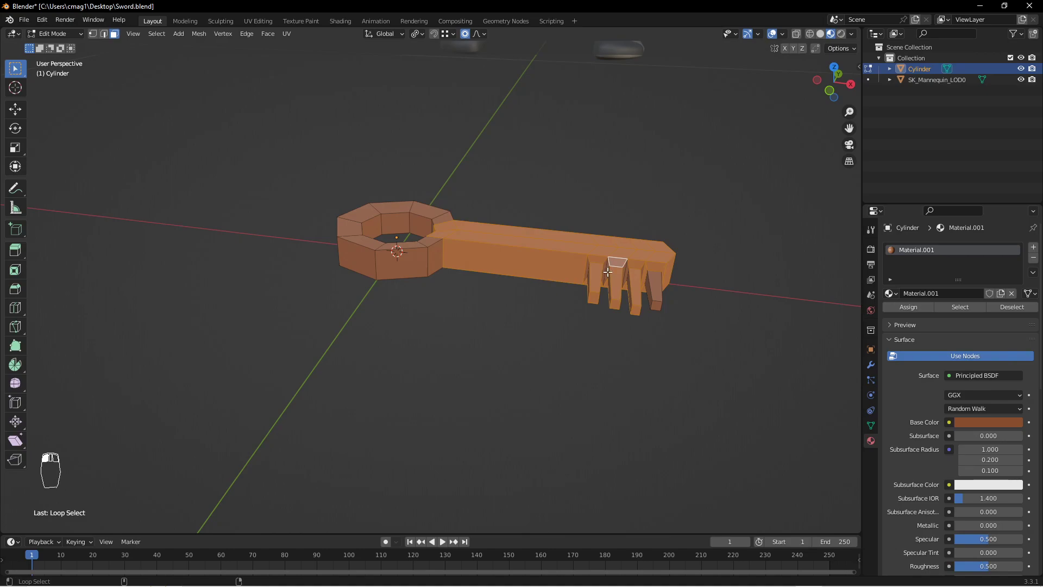
alt+shift+click(607, 270)
alt+shift+click(406, 259)
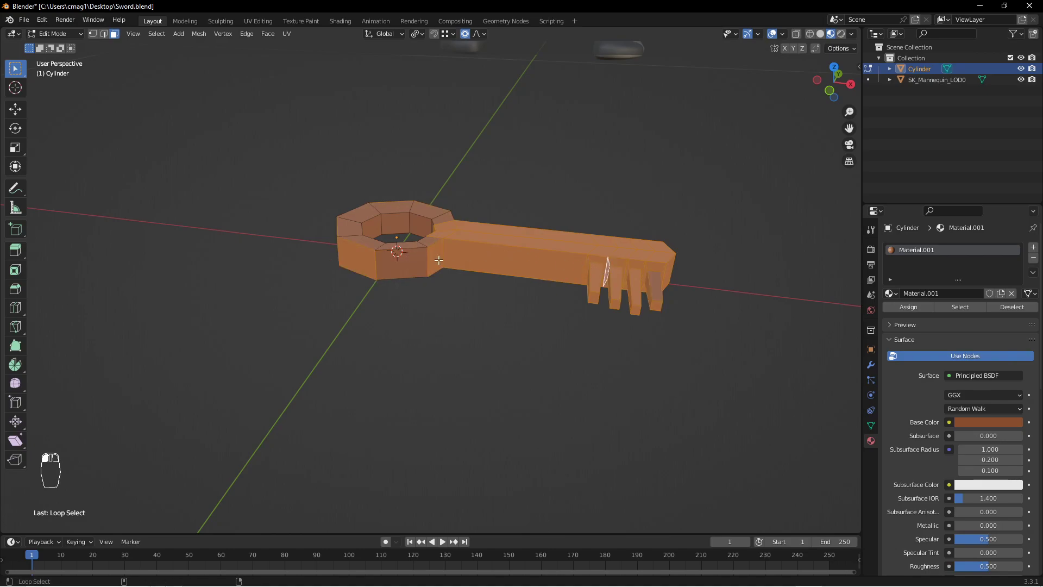
Remove the ring handle's outer side faces from the selection so only the shaft and teeth remain selected.
middle_drag(371, 261, 508, 278)
shift+click(446, 281)
shift+click(397, 272)
middle_drag(400, 272, 534, 255)
shift+click(471, 249)
Thin the selected shaft and teeth by scaling them down along Z, and return to Object Mode.
middle_drag(429, 247, 603, 315)
middle_drag(533, 229, 711, 245)
key(s)
key(z)
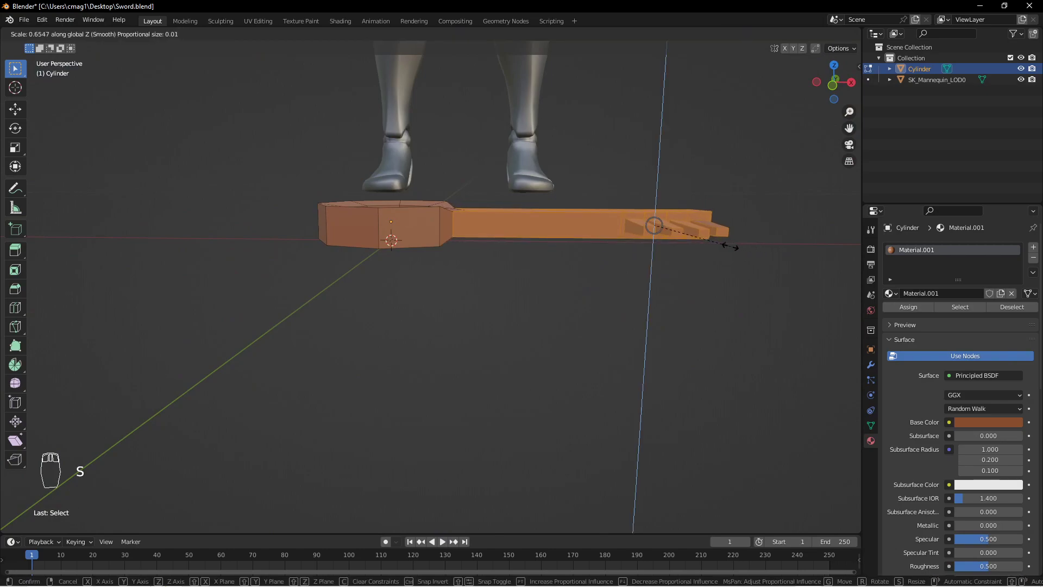
click(710, 243)
key(Tab)
middle_drag(713, 258, 686, 287)
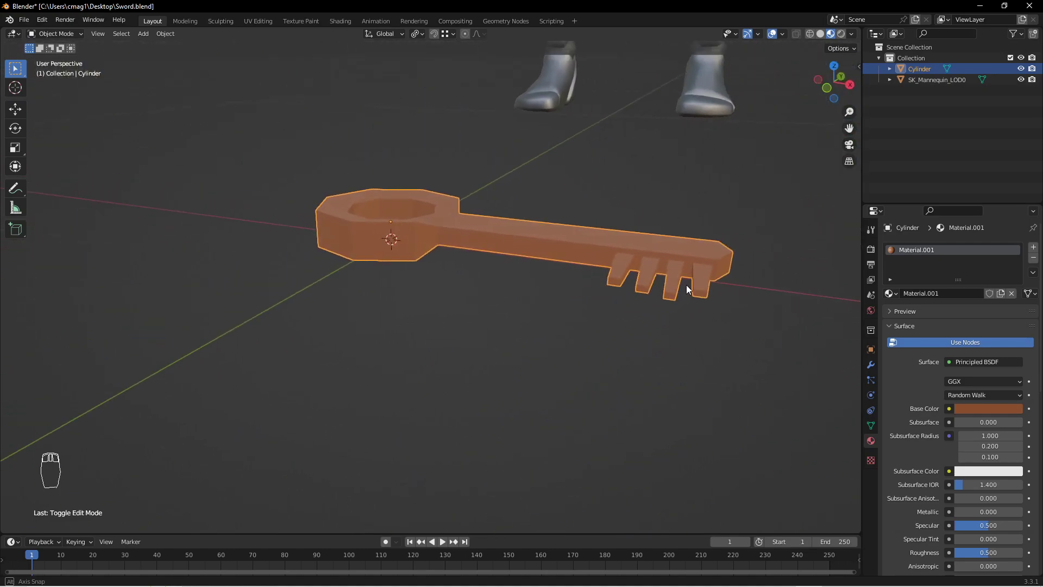
Save the file as Key.blend on the Desktop.
click(28, 21)
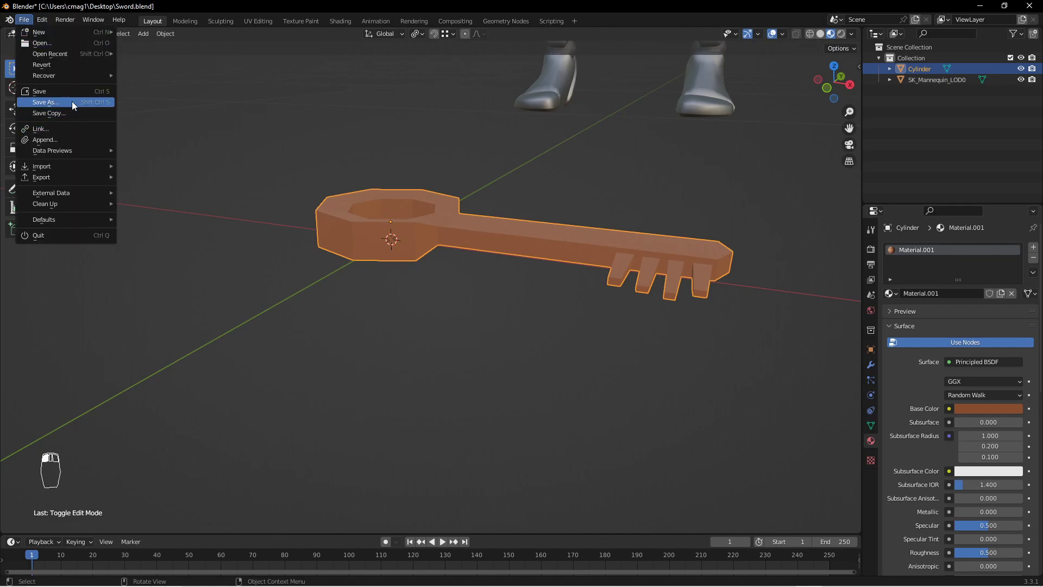
click(45, 102)
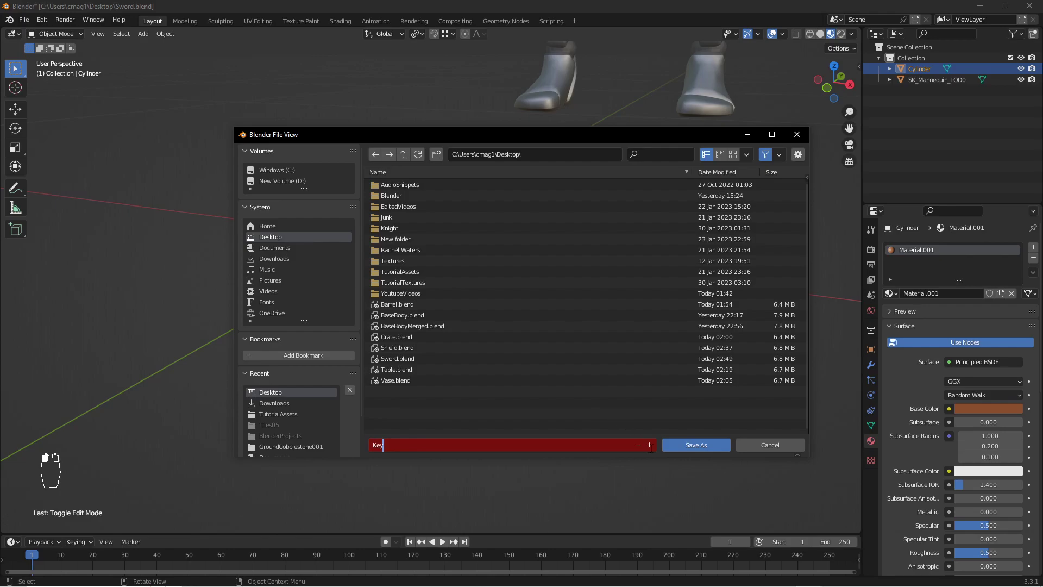
click(695, 444)
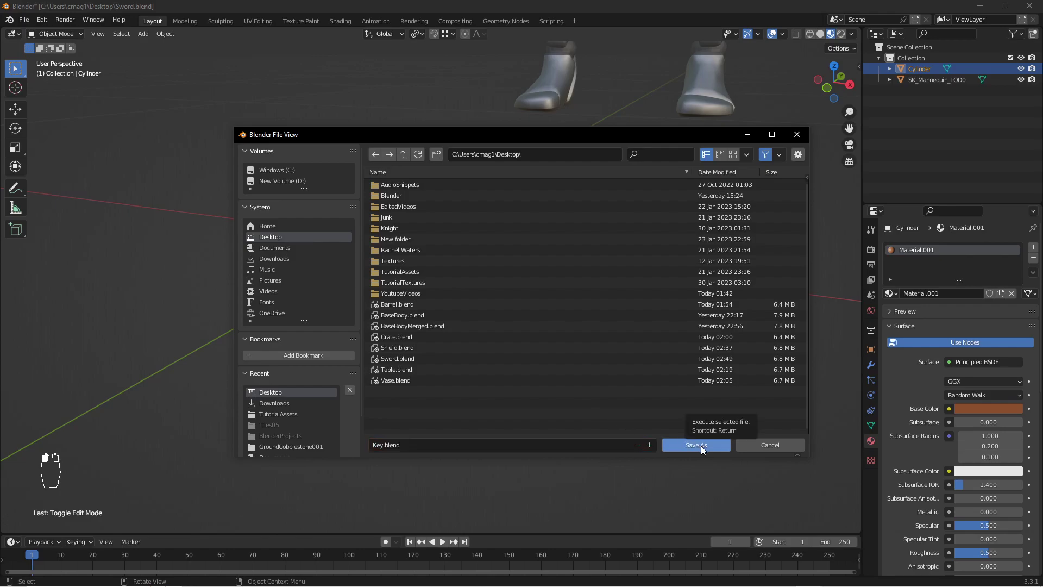
click(701, 445)
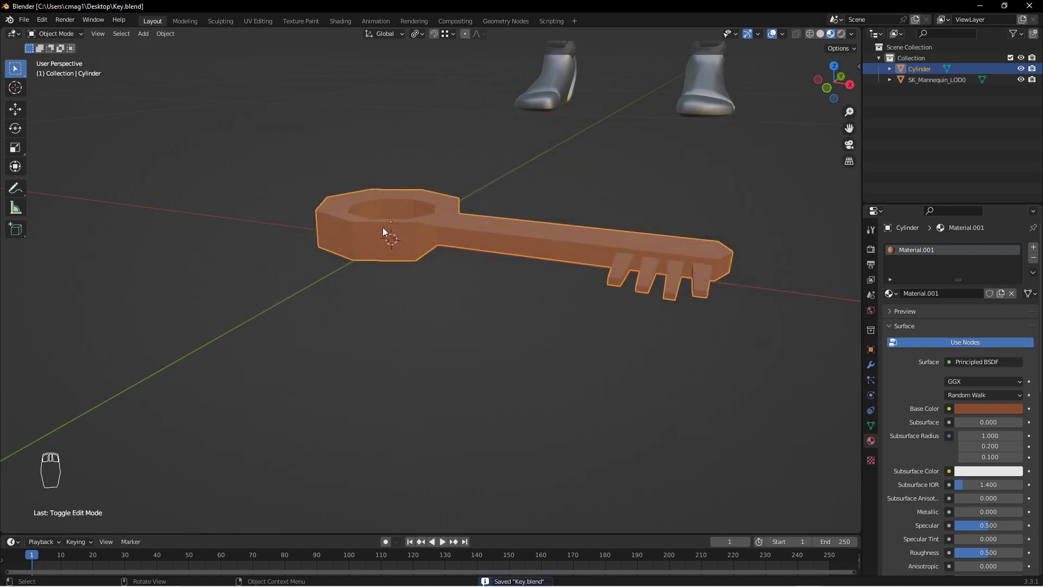
Export the selected key as Key.fbx to the Desktop, limited to Selected Objects.
click(24, 20)
mouse_move(68, 180)
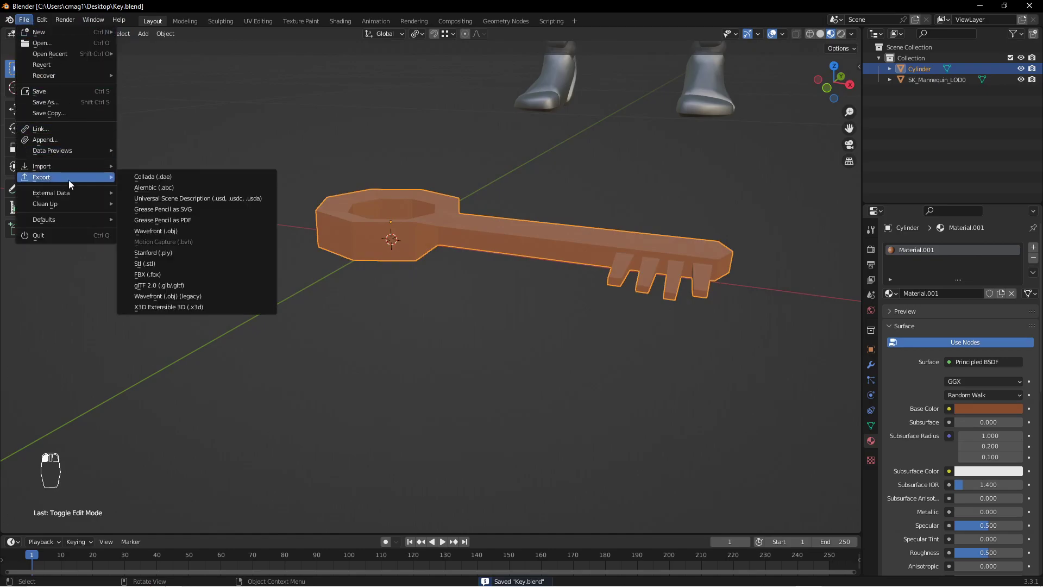
click(197, 271)
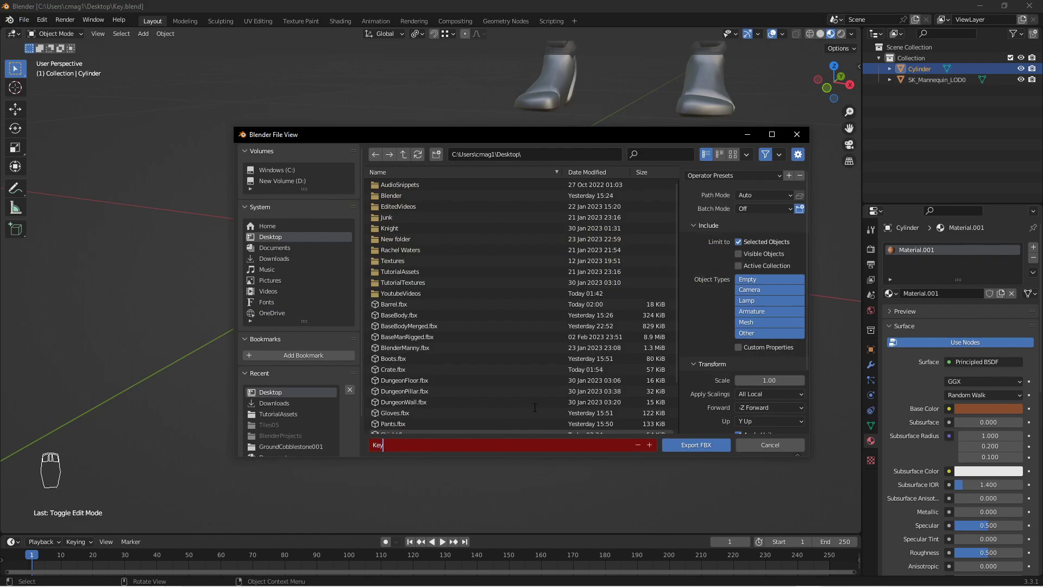
text(Key)
key(Return)
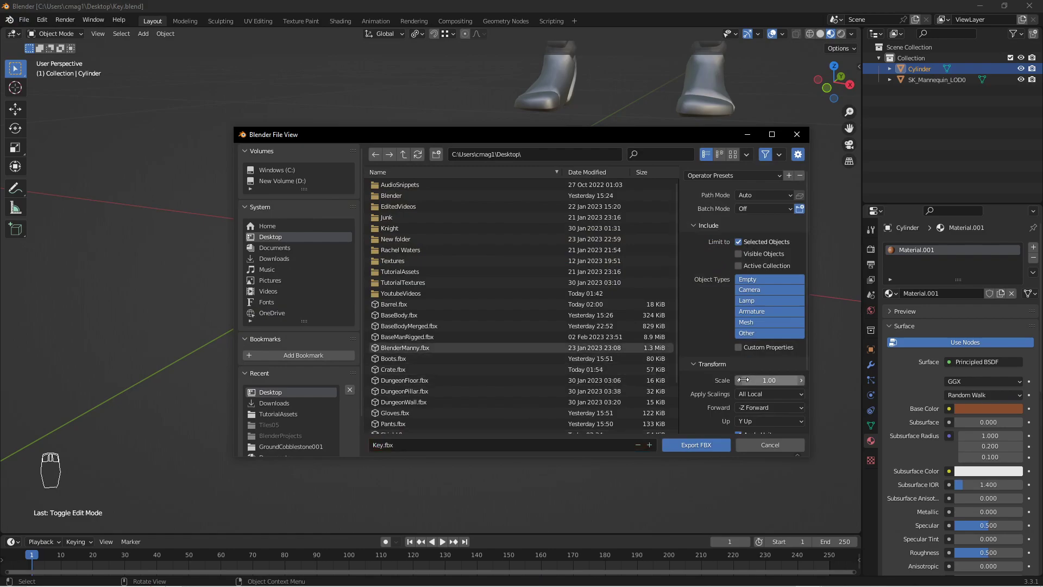
scroll(716, 431, down, 3)
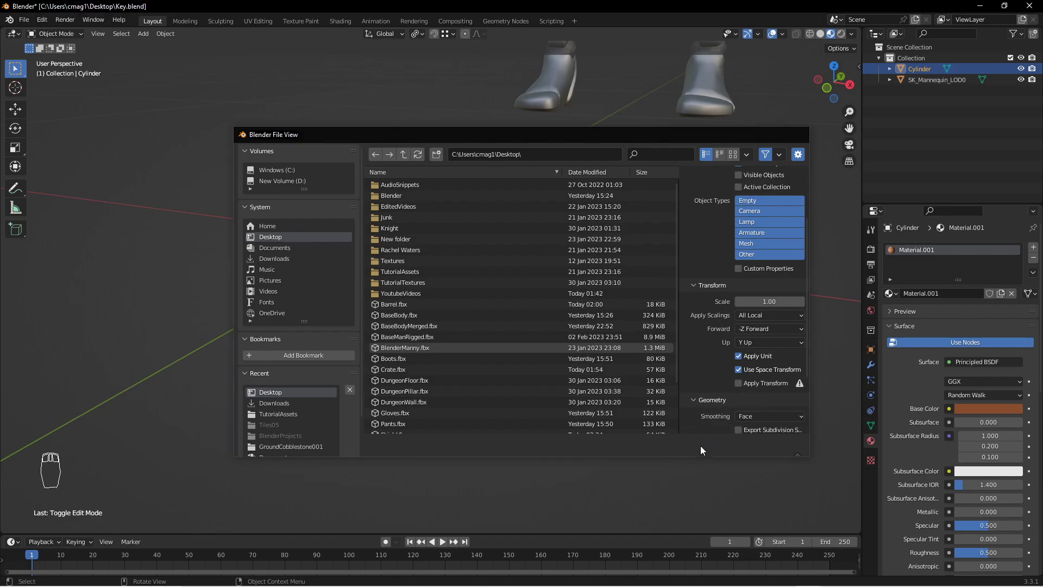
click(700, 445)
Switch to Unreal Engine and import Key.fbx from the Desktop into the Interaction folder, using the default static mesh options.
click(980, 5)
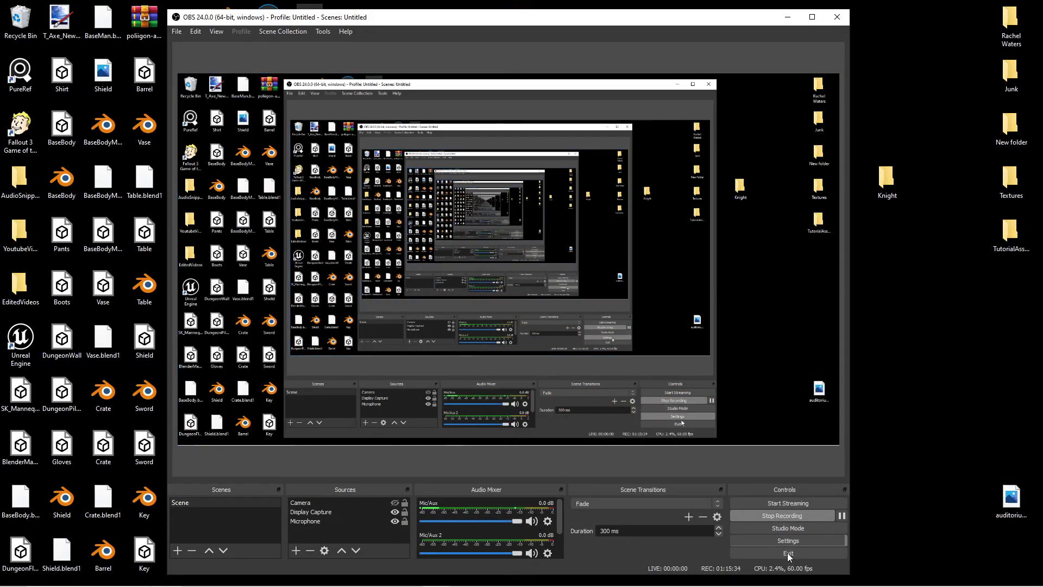
click(787, 580)
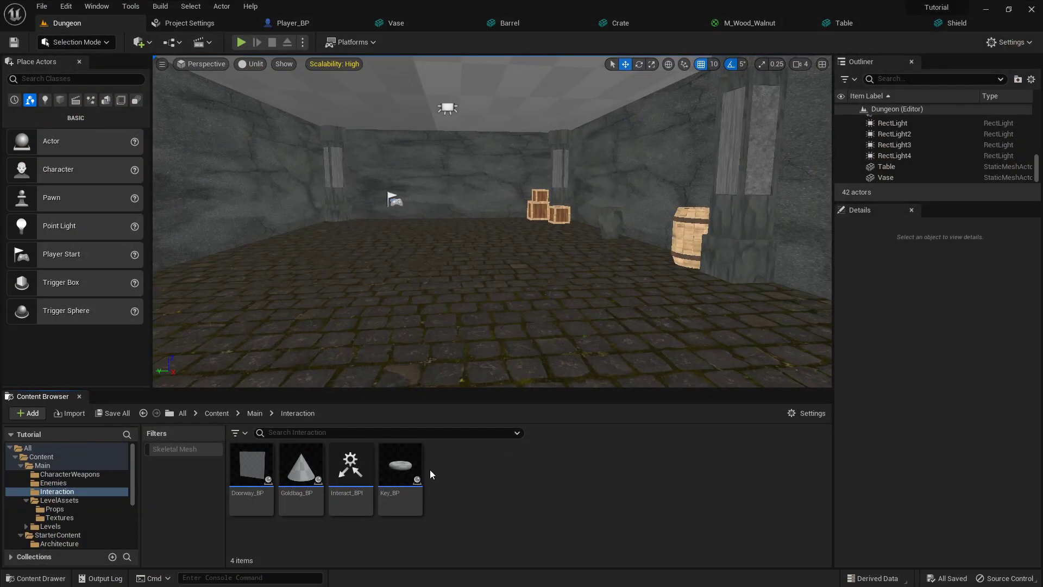
click(70, 413)
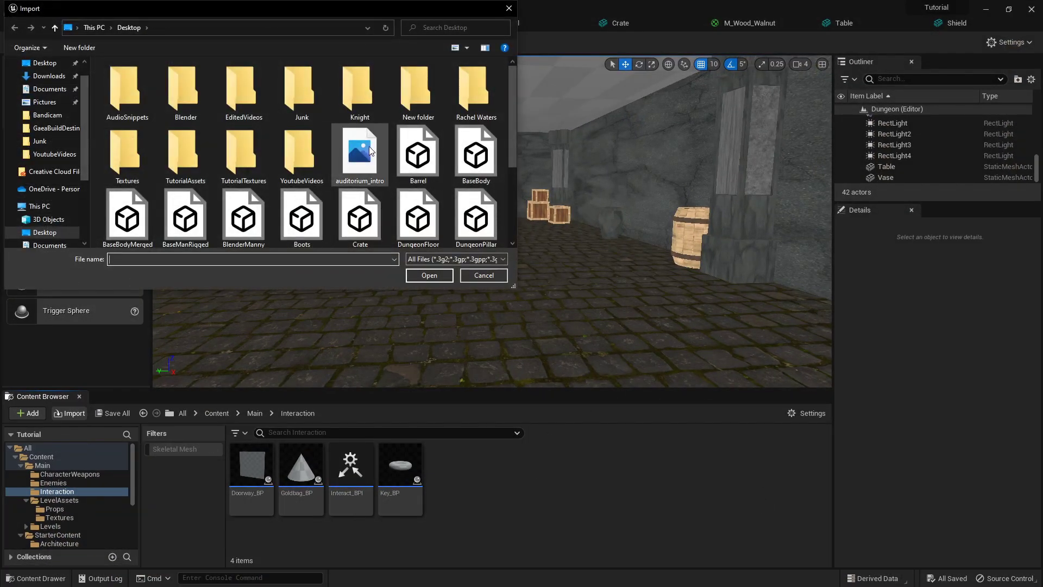
scroll(369, 148, down, 3)
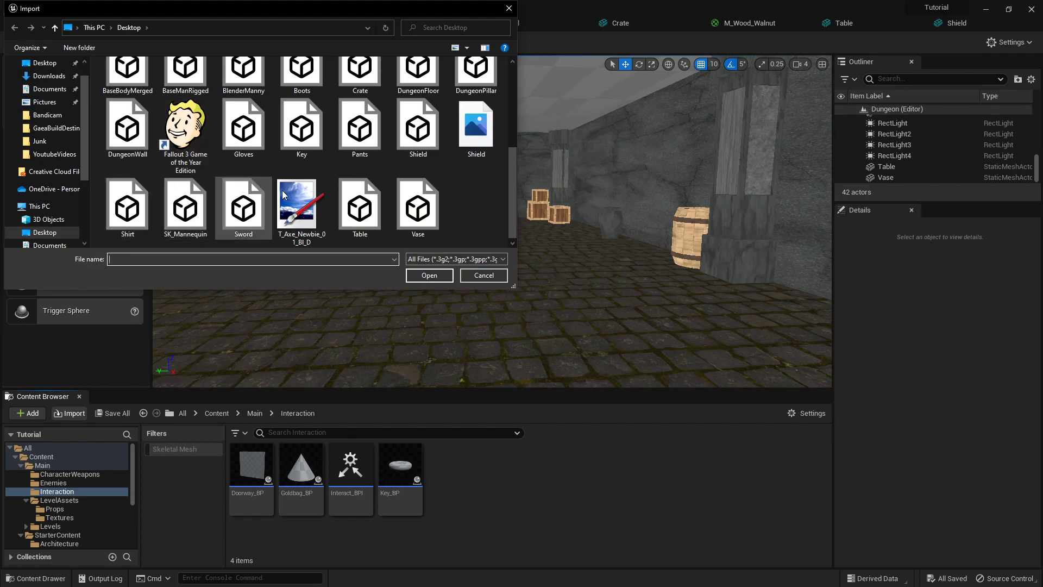
click(298, 133)
click(428, 275)
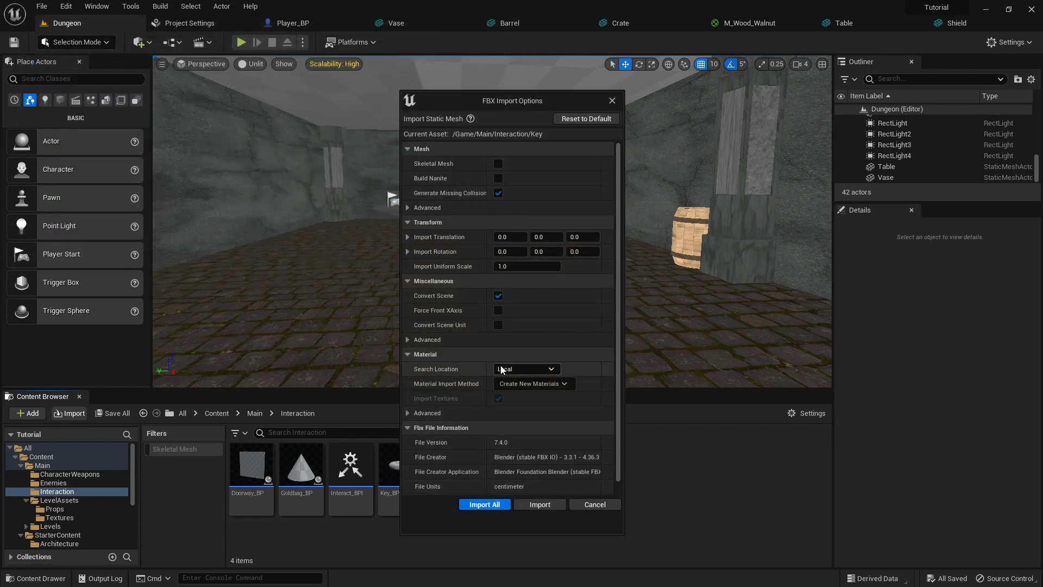
click(484, 504)
Open the Key_BP blueprint and replace the Key component's KeyStandin static mesh with the imported Key mesh.
double_click(402, 465)
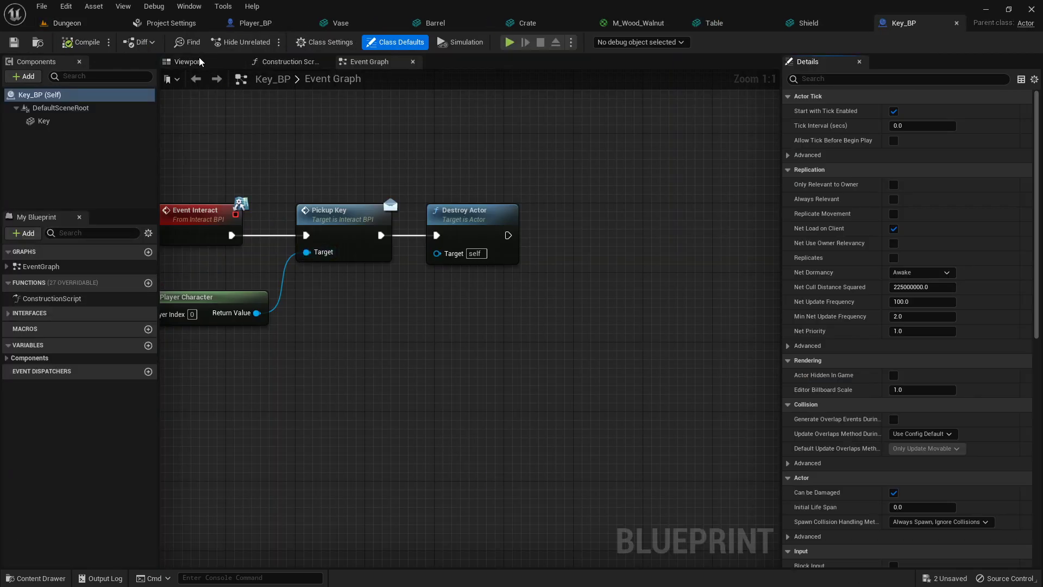
click(200, 61)
click(56, 121)
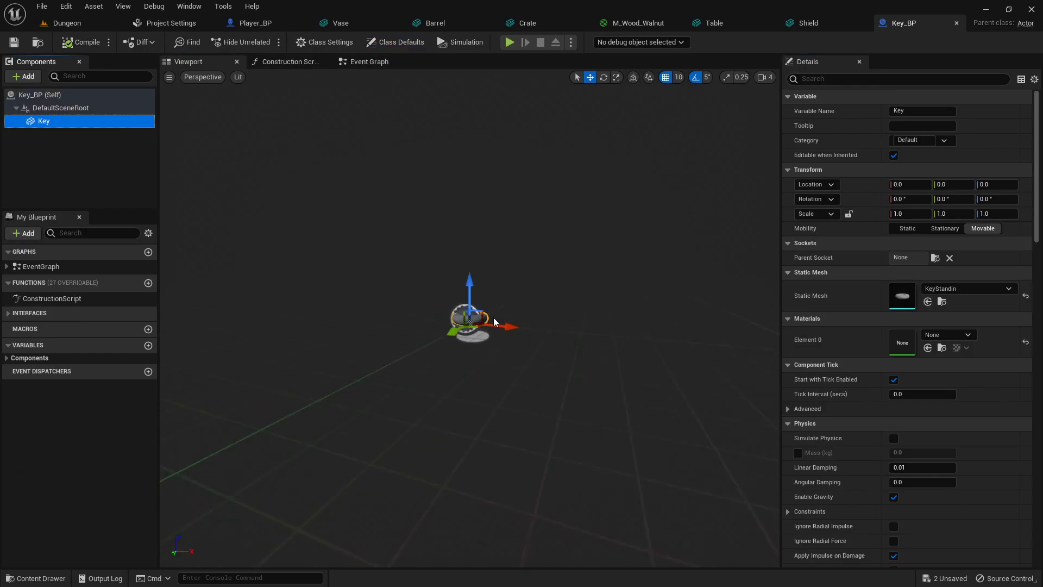
key(f)
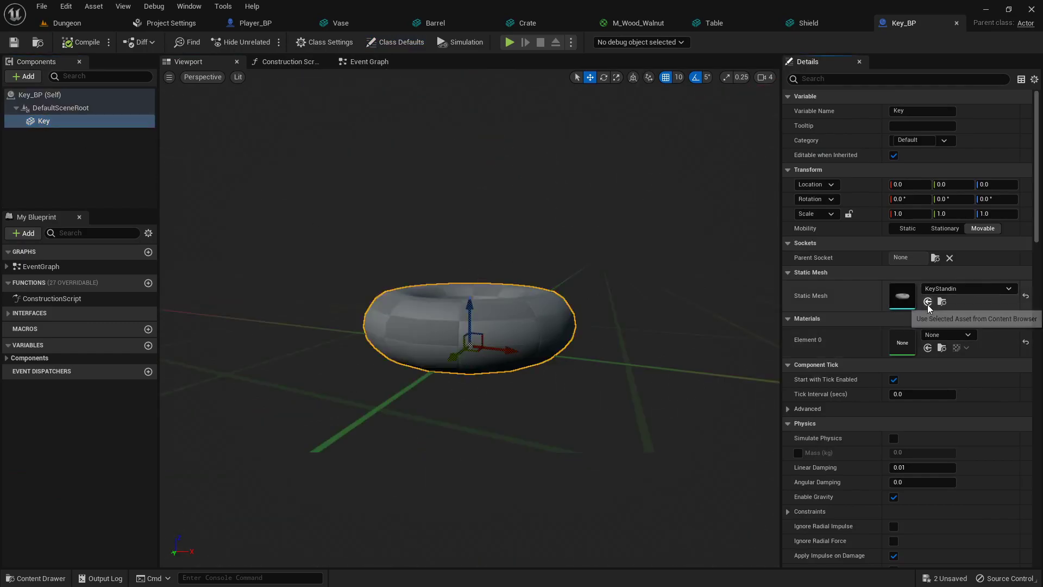
click(935, 289)
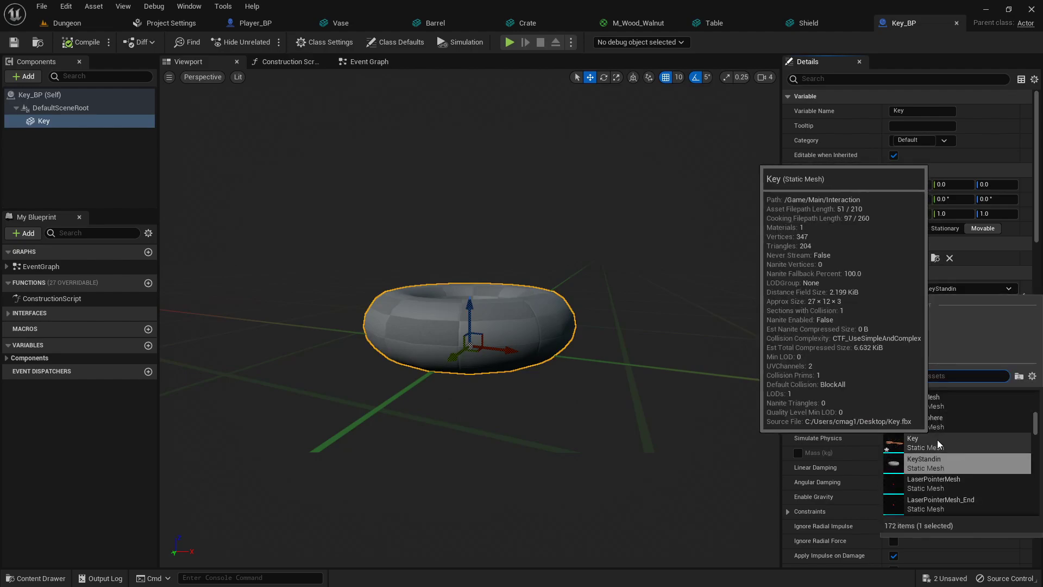
click(937, 439)
scroll(537, 249, down, 5)
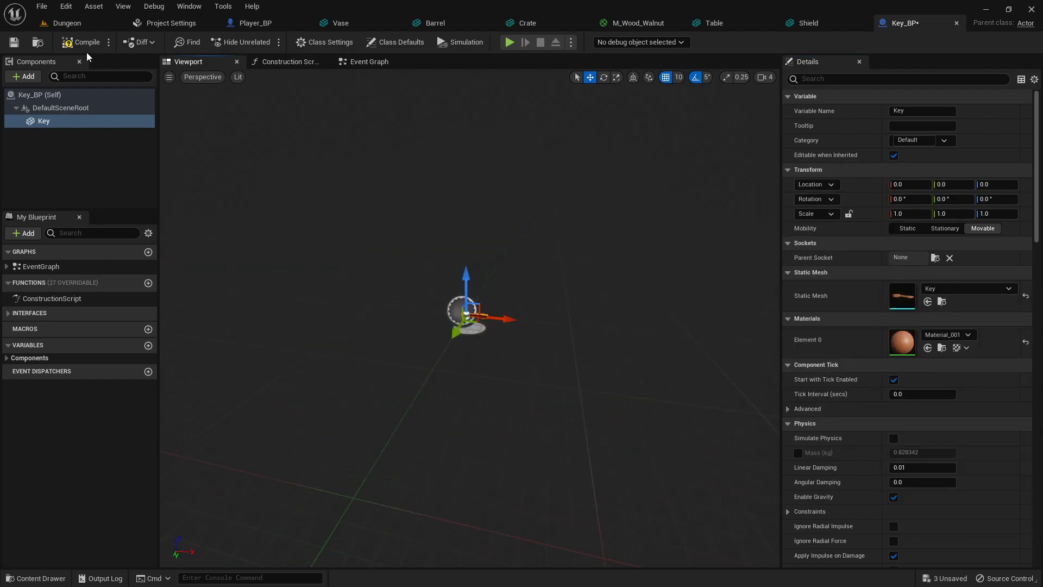
Place a Key_BP on the wooden table in the Dungeon level, turn off position grid snapping and raise the key above the tabletop.
click(79, 22)
right_drag(492, 228, 597, 365)
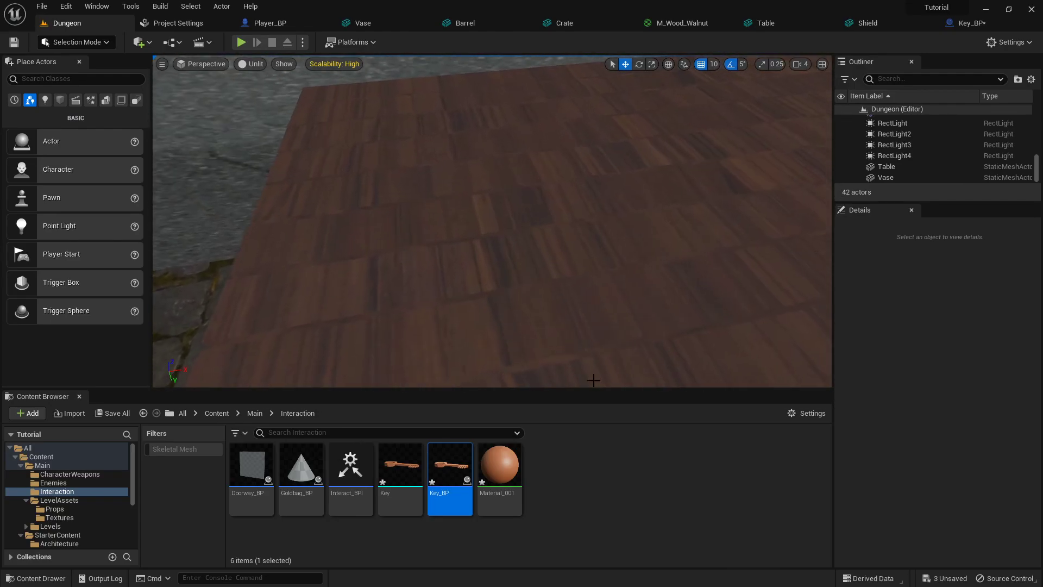
drag(450, 465, 380, 351)
right_drag(380, 351, 494, 342)
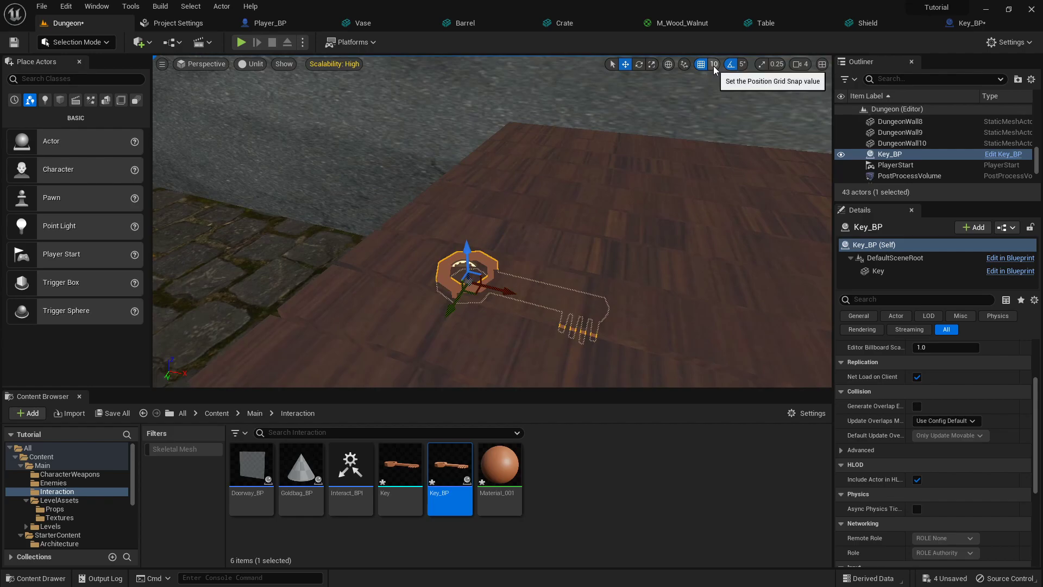
right_drag(643, 140, 709, 119)
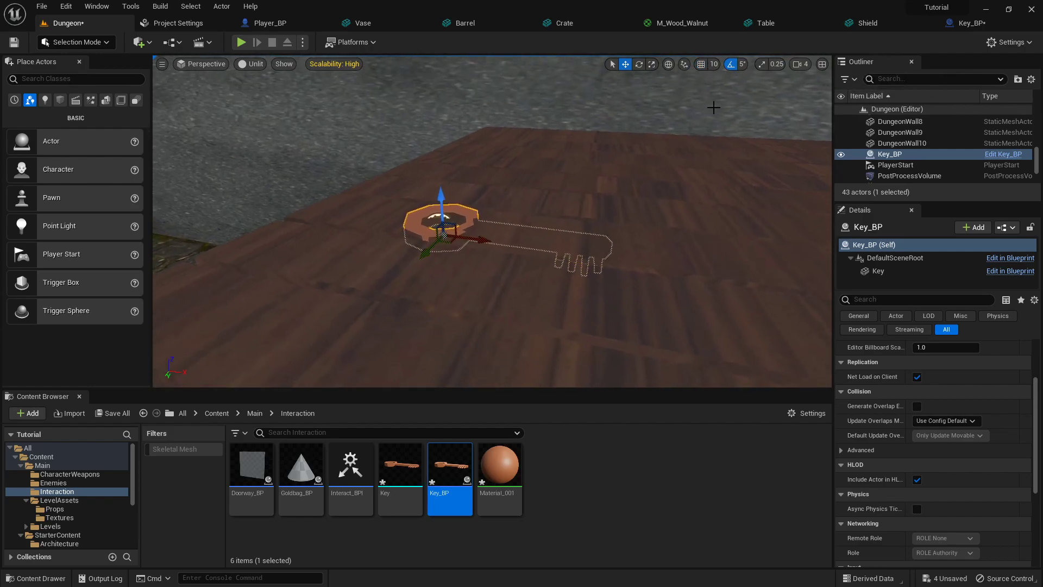
drag(448, 195, 449, 176)
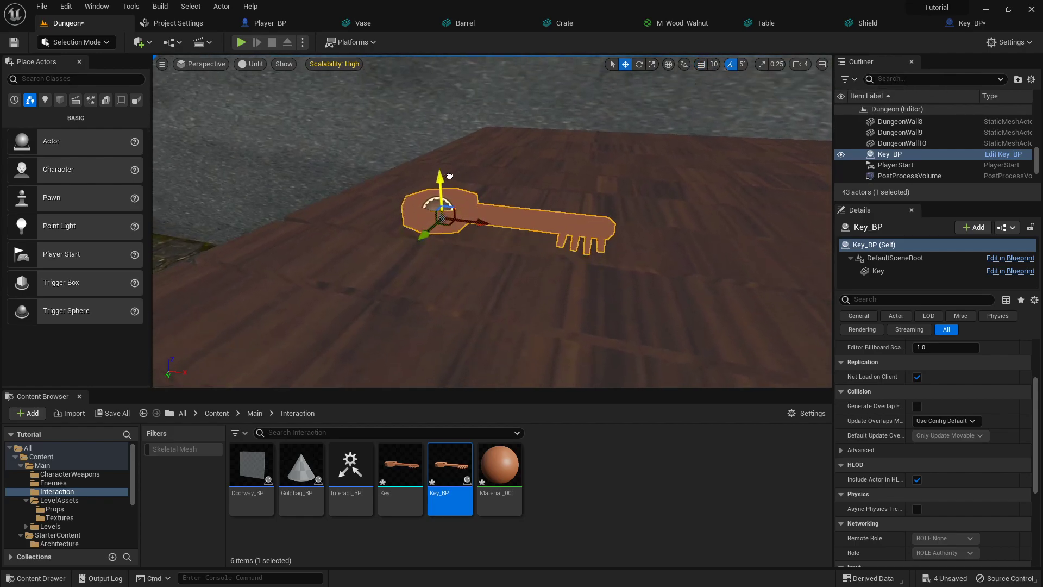
Place a second Key_BP on the tabletop and delete the first one.
drag(450, 465, 610, 290)
right_drag(610, 291, 491, 275)
click(492, 274)
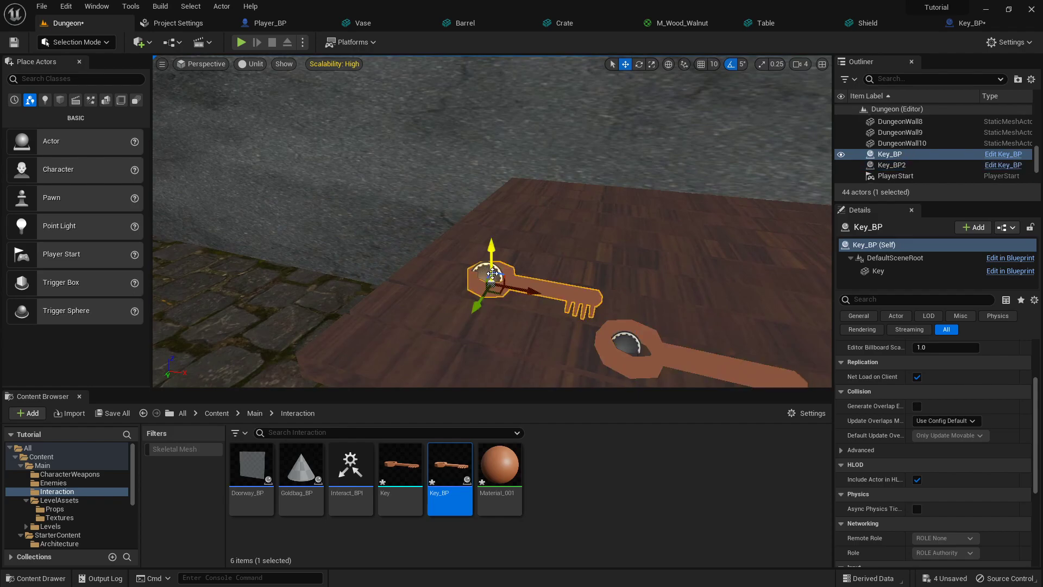
key(Delete)
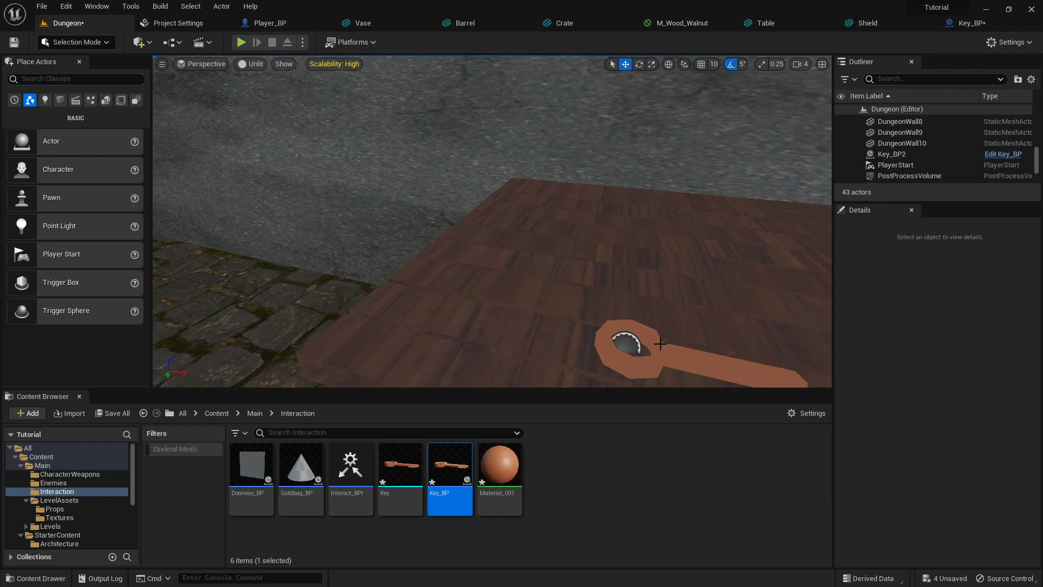
Switch the level viewport to Lit shading and rotate the remaining key on the tabletop.
click(255, 64)
click(272, 89)
right_drag(272, 93, 275, 124)
click(478, 272)
key(e)
drag(453, 326, 576, 390)
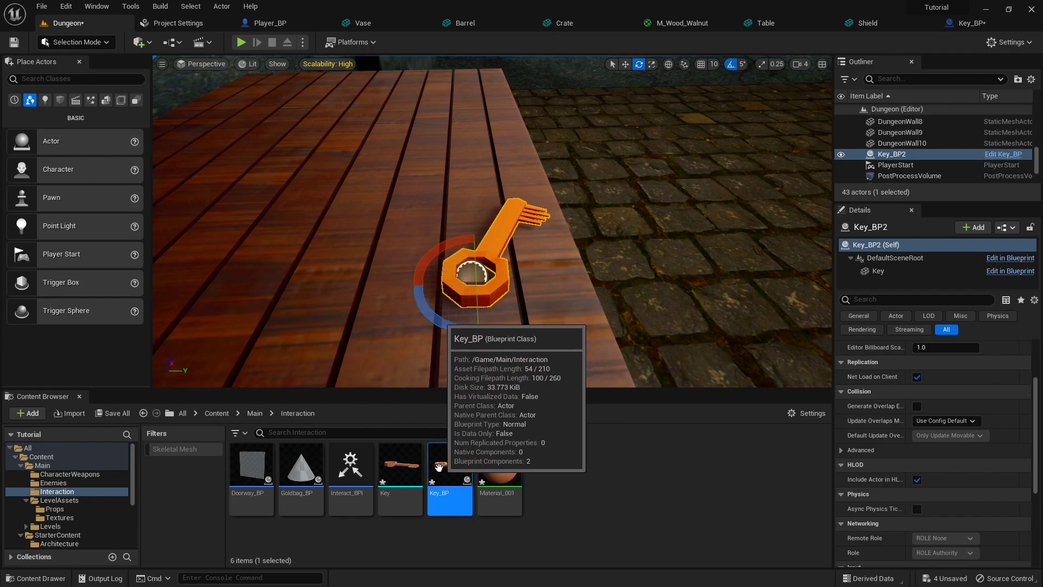
Open the Key static mesh and replace its Element 0 material with M_Metal_Rust.
click(386, 466)
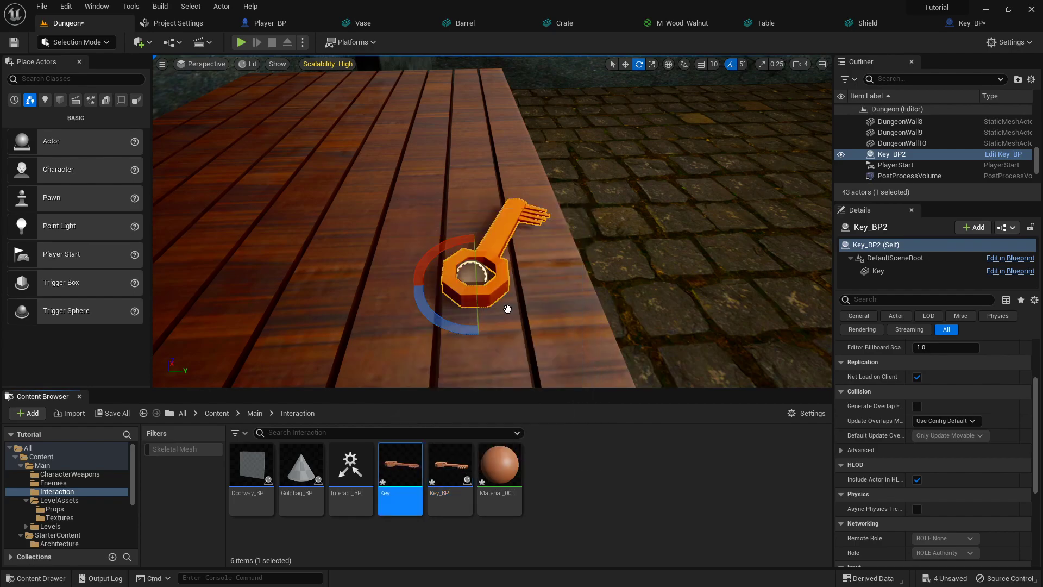
right_drag(594, 220, 576, 304)
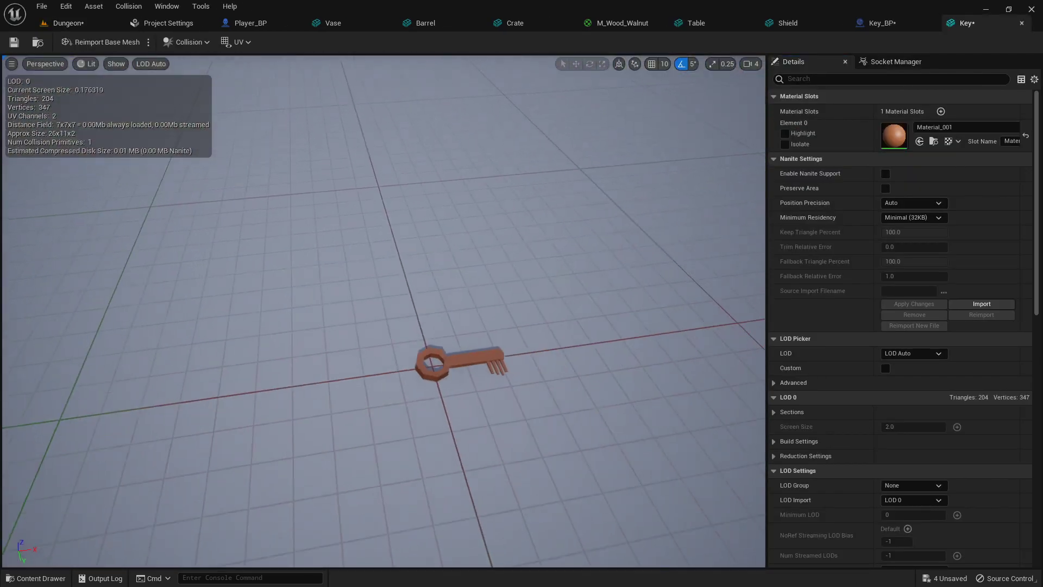
click(953, 126)
text(r)
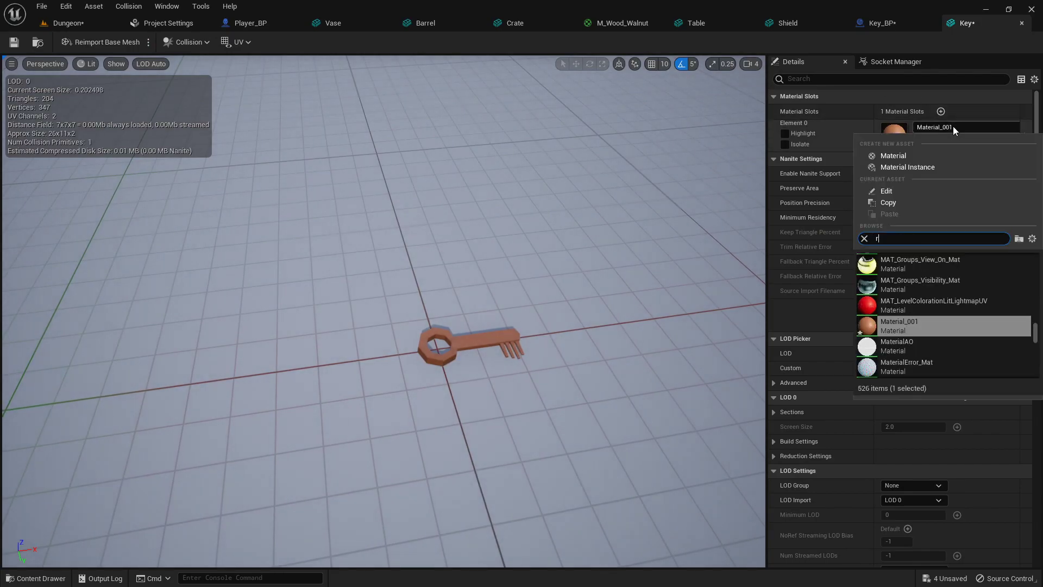
text(ust)
click(934, 261)
right_drag(569, 241, 625, 191)
mouse_move(526, 251)
right_down()
mouse_move(521, 282)
mouse_move(526, 251)
right_up()
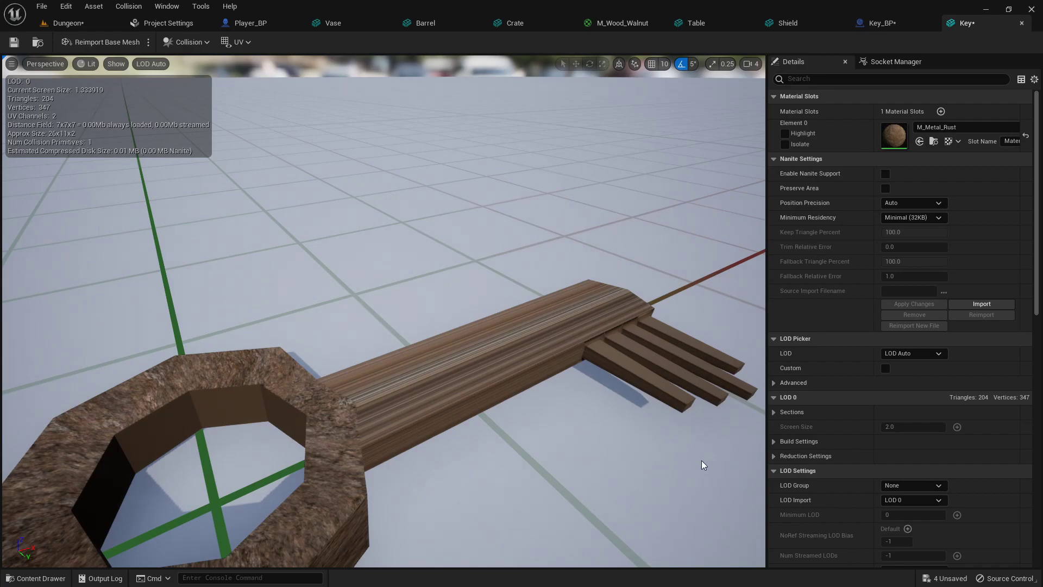
Switch to Blender and unwrap all faces of the key with Smart UV Project at default settings.
click(987, 9)
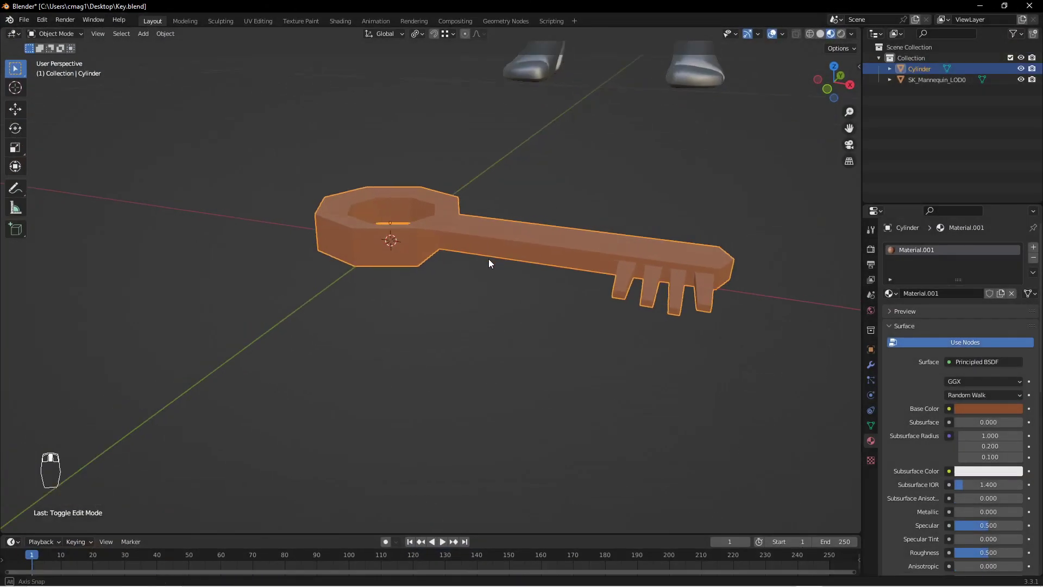
key(Tab)
middle_drag(486, 252, 501, 282)
key(a)
key(a)
right_click(497, 293)
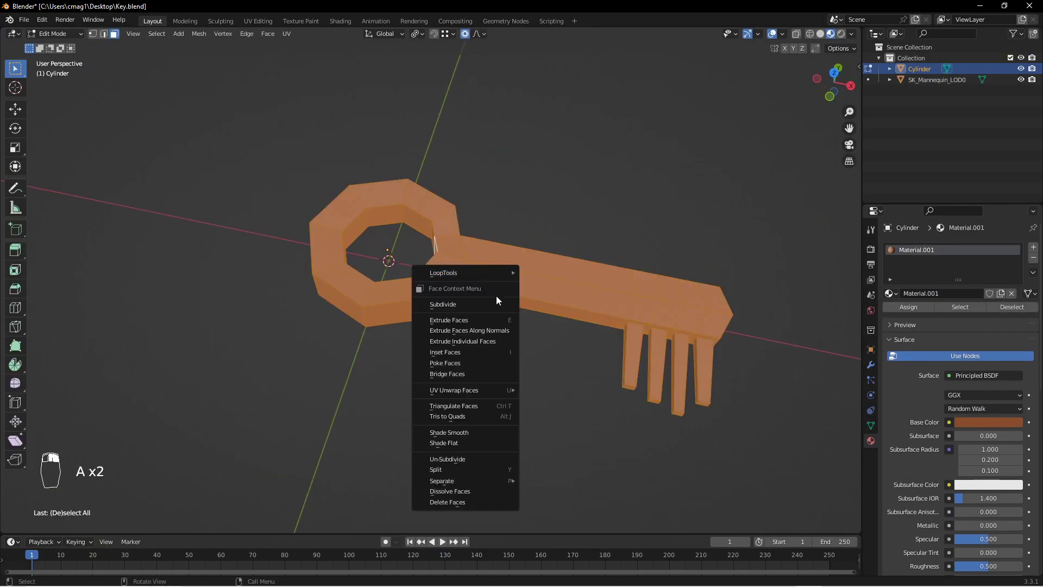
mouse_move(482, 389)
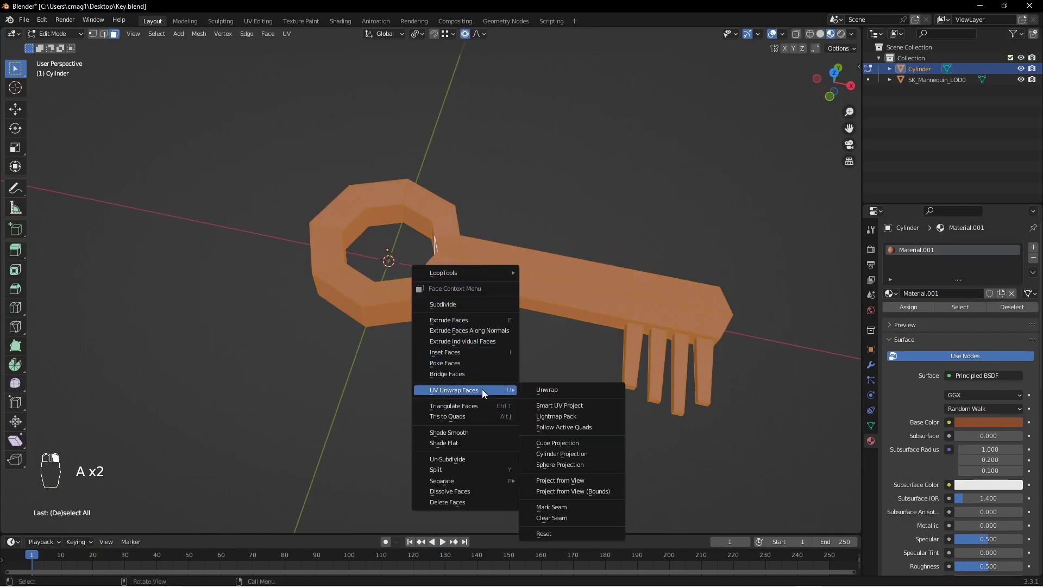
click(577, 410)
click(582, 496)
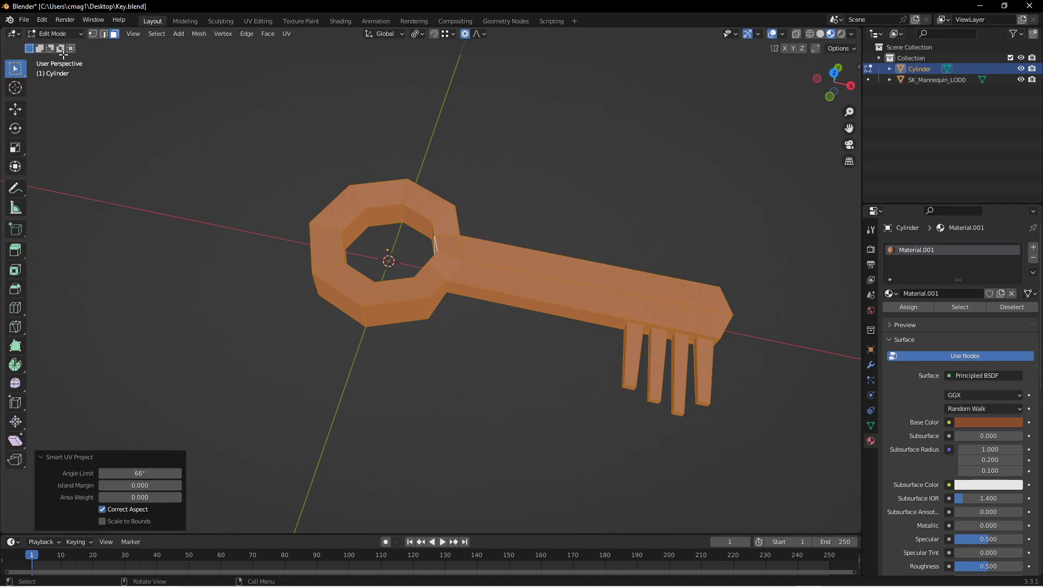
Export the selected key as FBX over the existing Key.fbx on the Desktop.
click(24, 21)
mouse_move(61, 174)
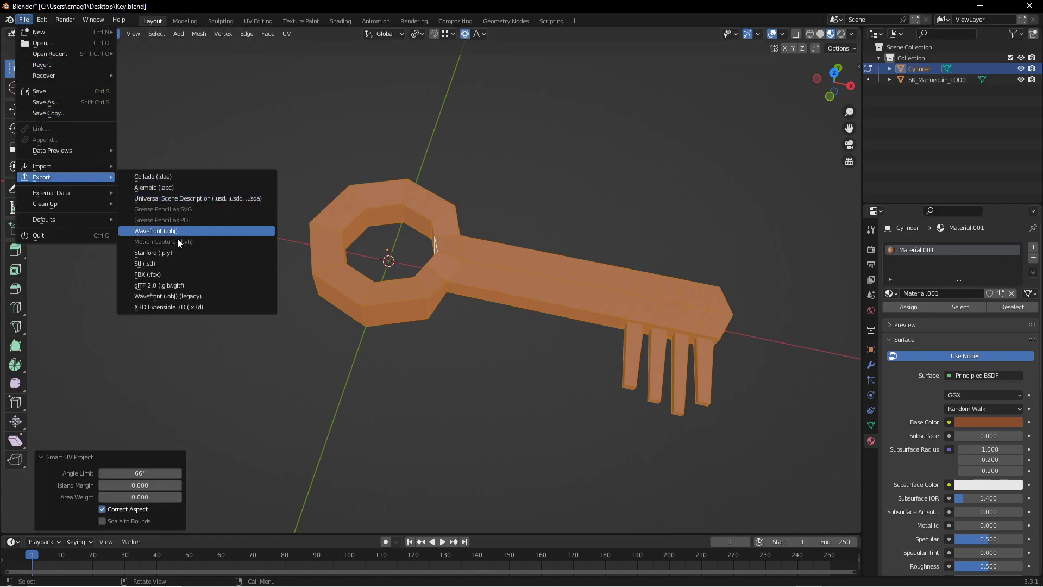
click(172, 274)
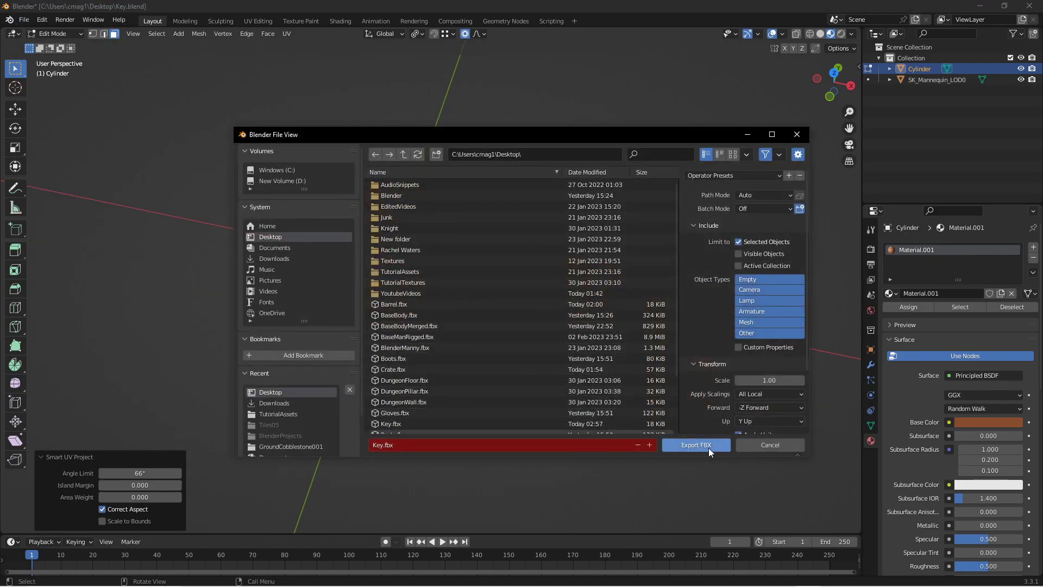
click(706, 447)
Switch to Unreal Engine and import Key.fbx from the Desktop into the Interaction folder, overwriting the existing assets.
click(980, 6)
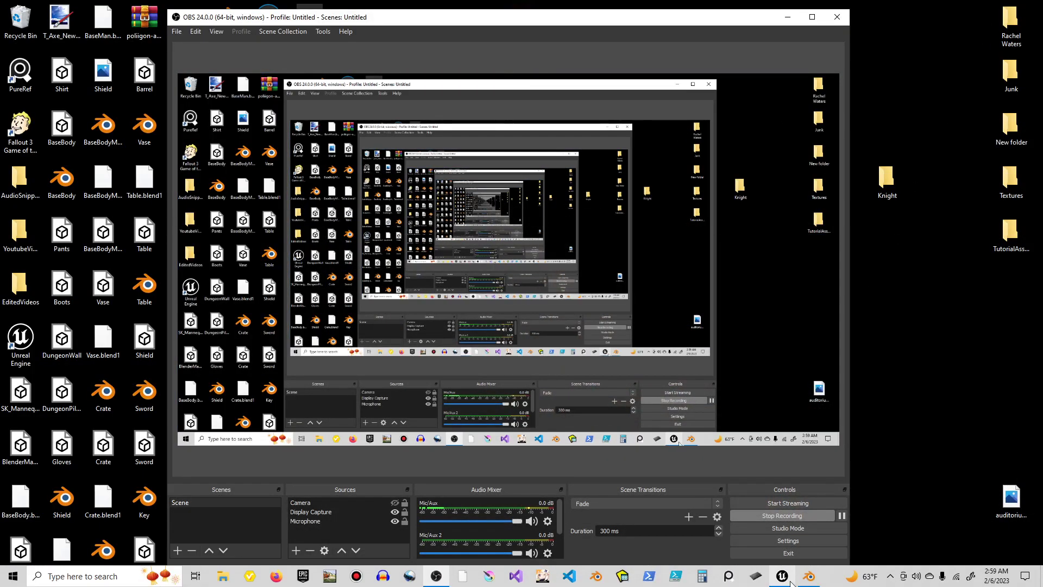
click(790, 581)
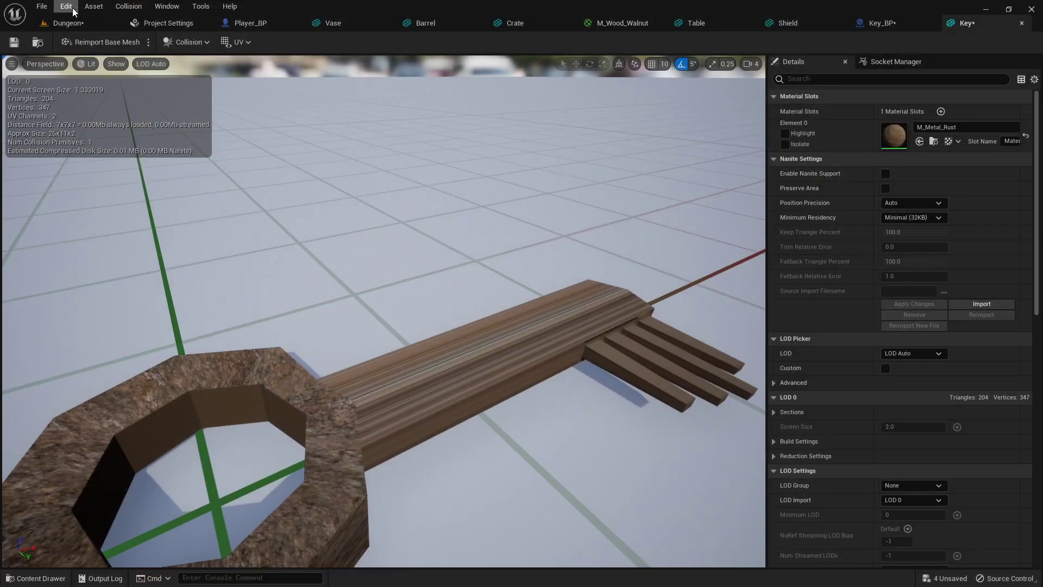
click(56, 24)
click(70, 413)
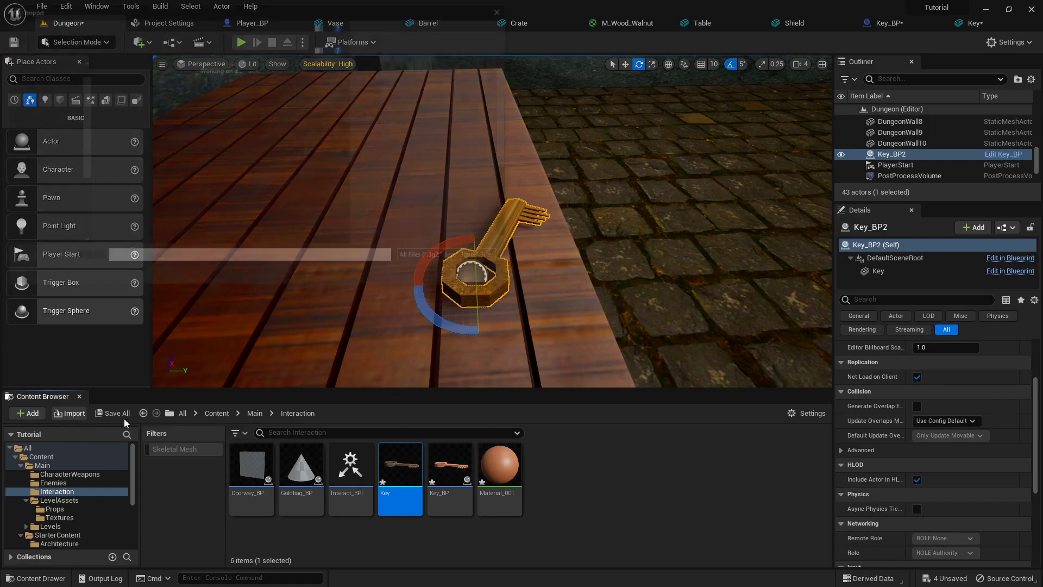
scroll(429, 177, down, 2)
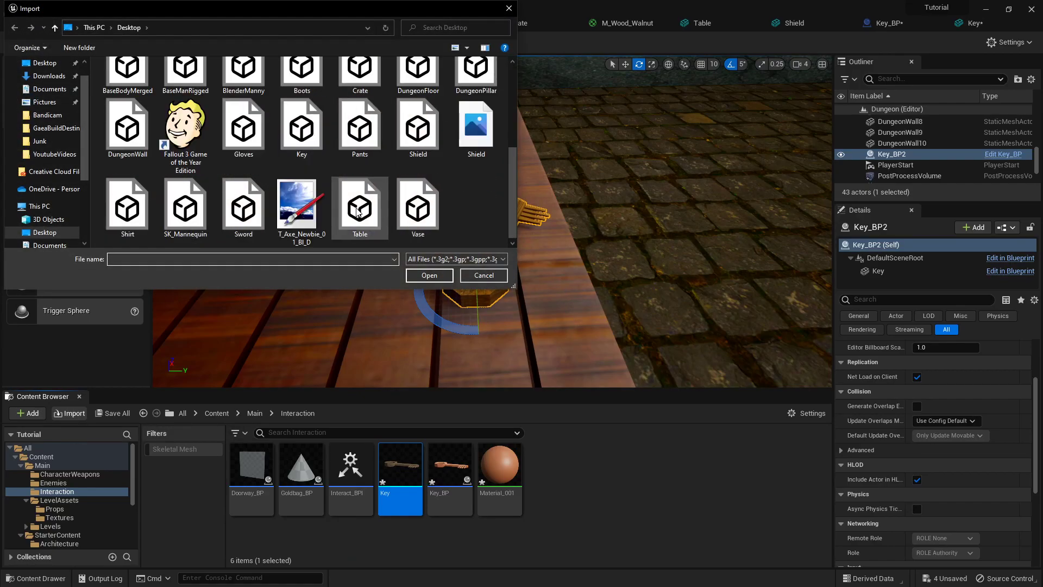
click(315, 142)
click(429, 275)
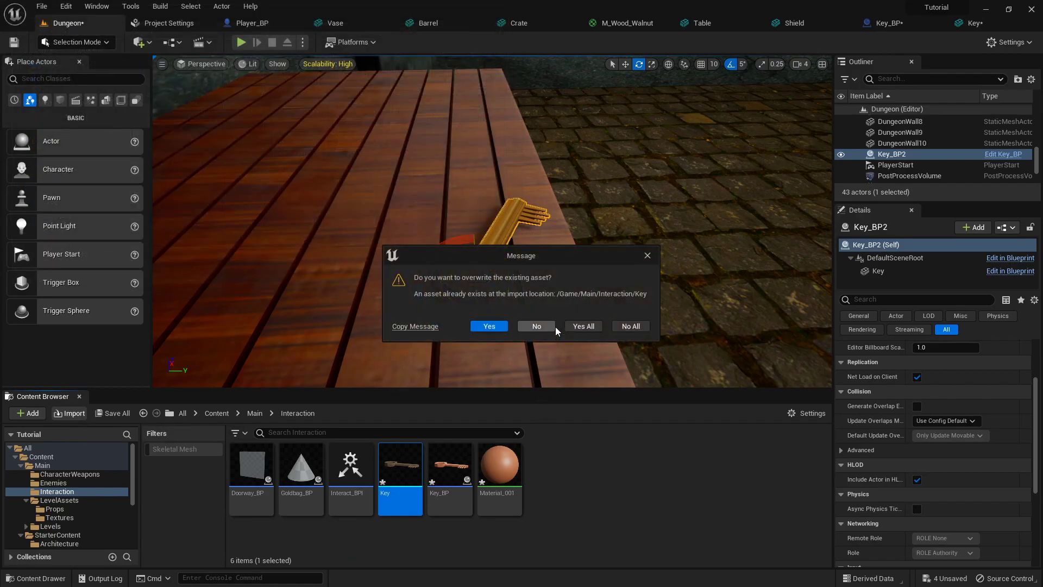
click(583, 329)
Save all unsaved content: the Dungeon level, Key, Key_BP and Material_001.
right_drag(591, 368, 760, 285)
key(w)
key(w)
key(s)
key(w)
click(112, 413)
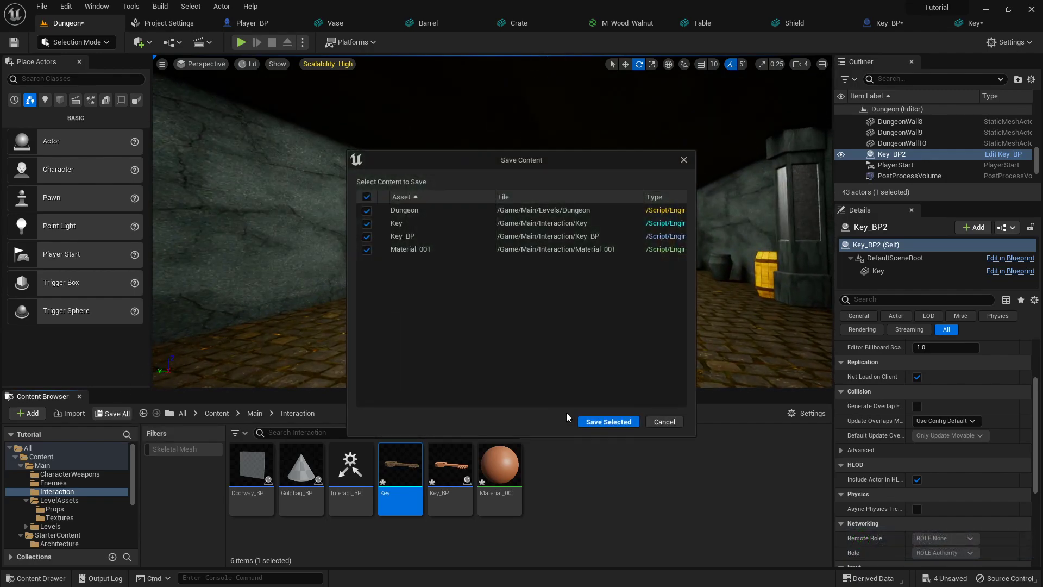
click(608, 421)
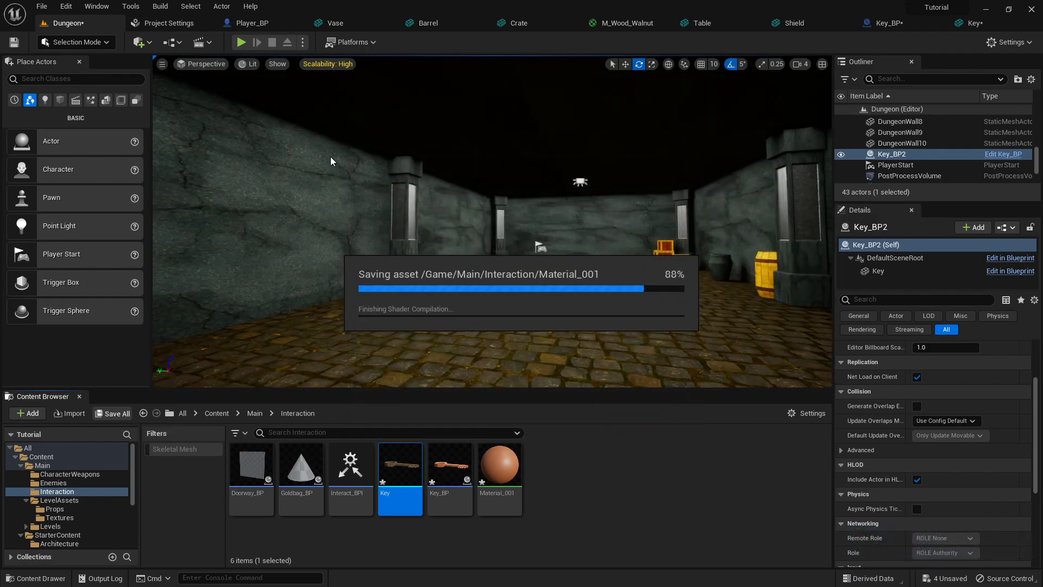
right_drag(550, 331, 258, 336)
key(w)
key(w)
click(124, 415)
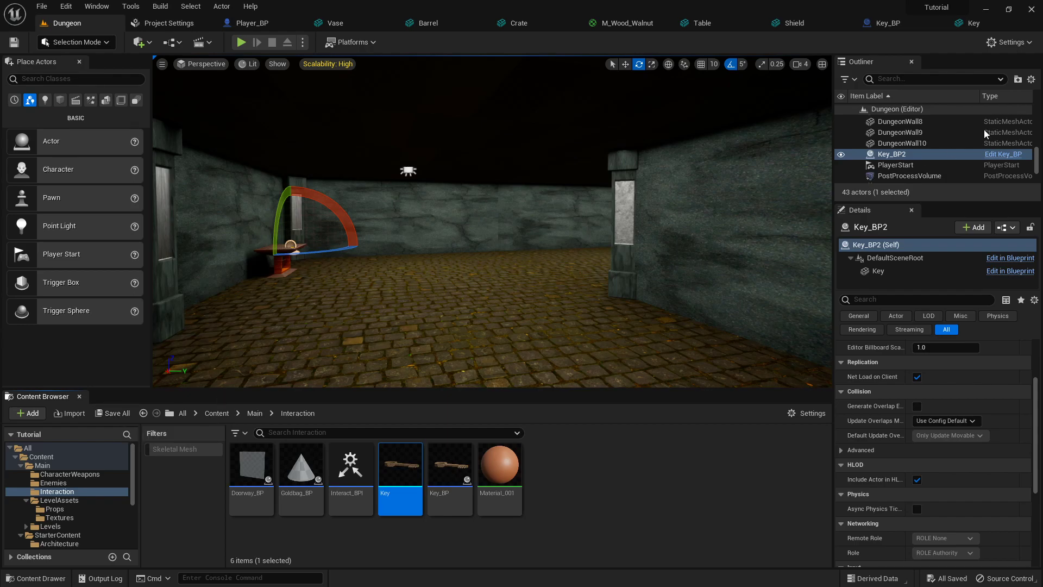
Switch to Blender, return to Object Mode and delete the key object.
click(986, 11)
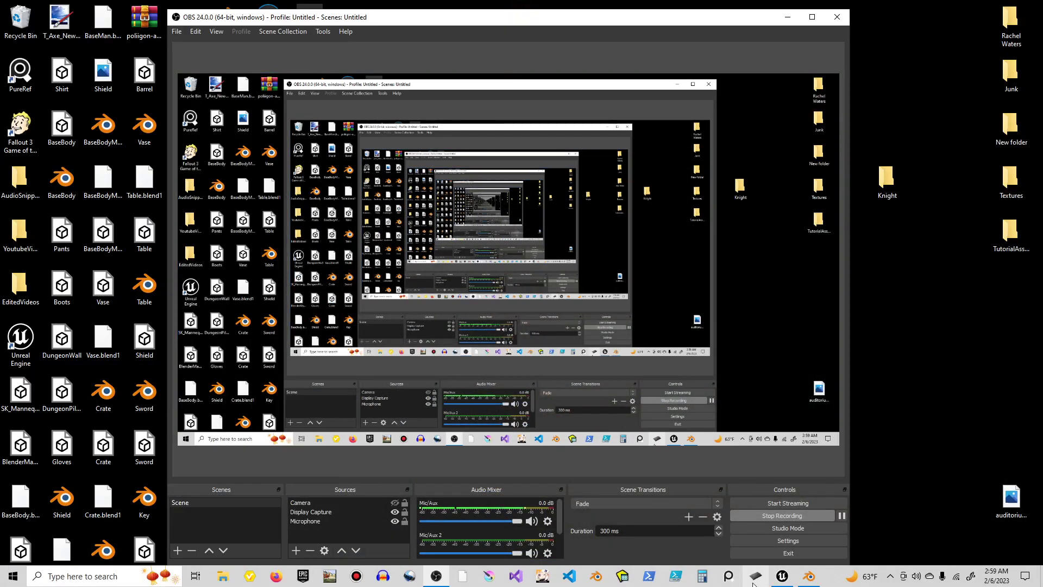
click(809, 577)
click(468, 259)
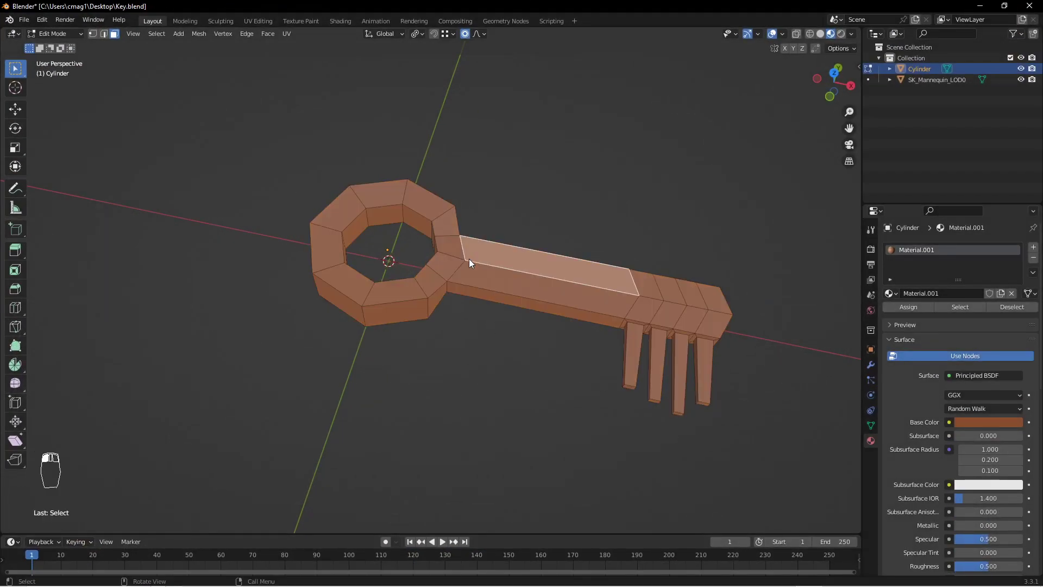
right_click(468, 259)
key(Tab)
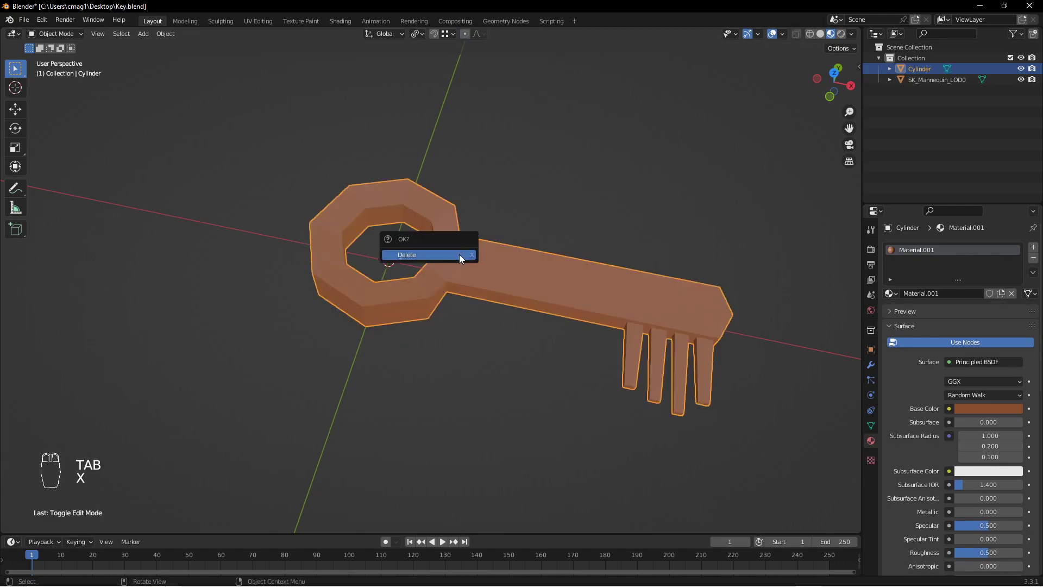
click(460, 255)
Add an 8-vertex cylinder at the origin and scale it uniformly to about 0.248.
mouse_move(462, 253)
middle_down()
mouse_move(473, 289)
mouse_move(504, 230)
mouse_move(476, 207)
mouse_move(466, 236)
mouse_move(556, 235)
mouse_move(491, 246)
mouse_move(479, 259)
middle_up()
key(shift+a)
mouse_move(478, 259)
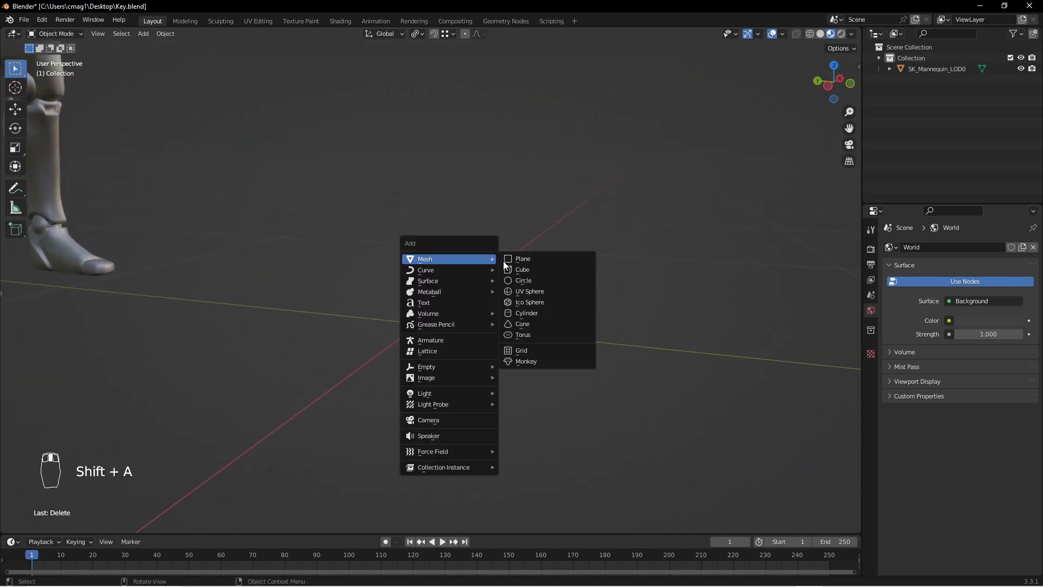
click(542, 314)
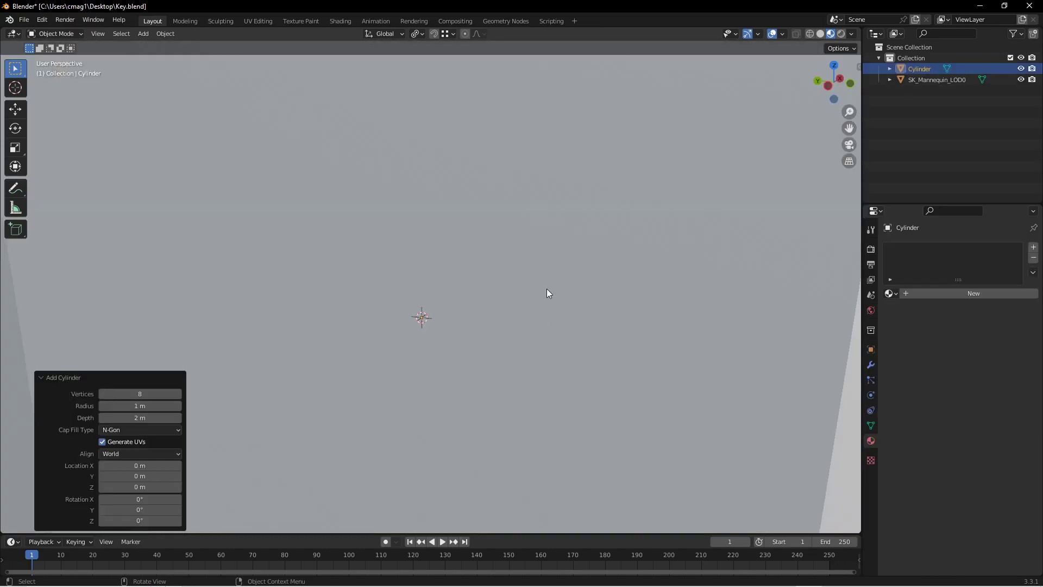
scroll(547, 301, down, 4)
scroll(573, 321, down, 3)
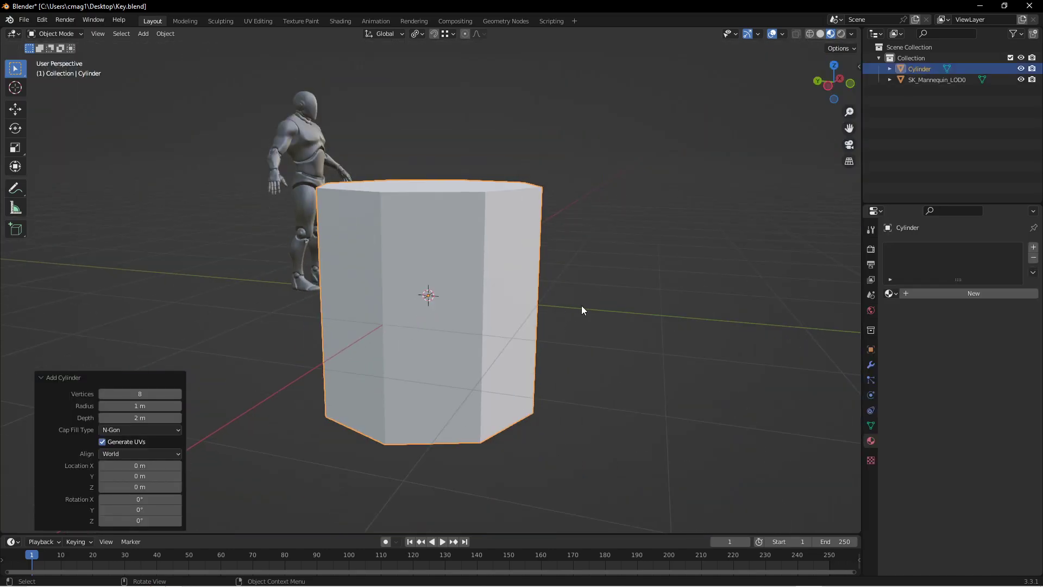
key(s)
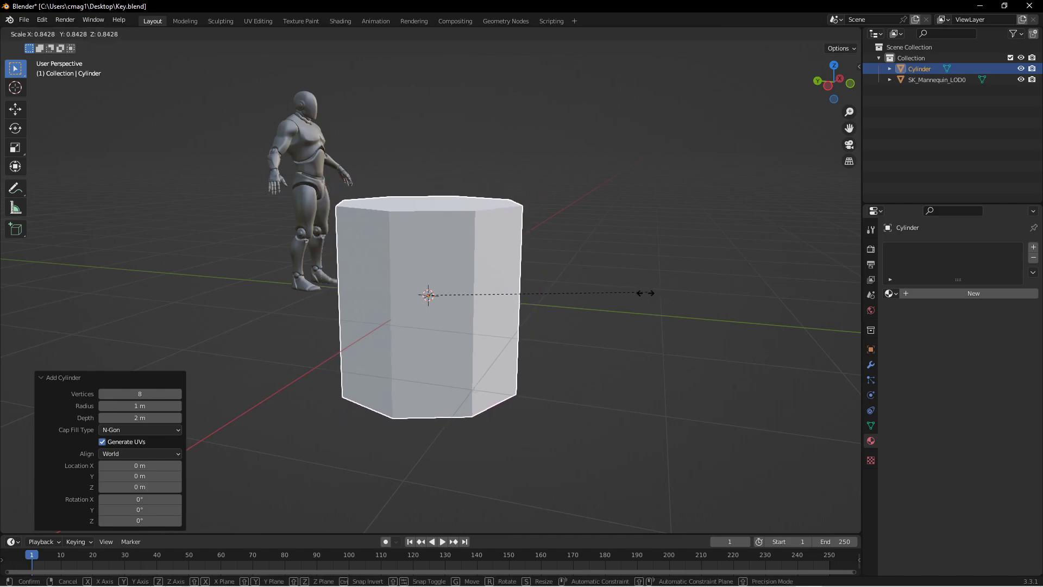
click(493, 304)
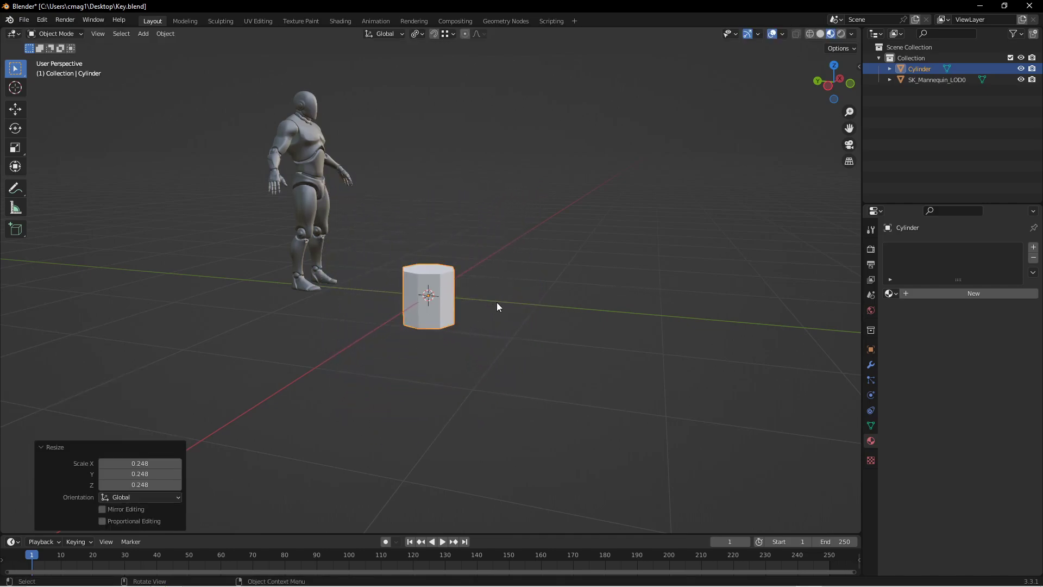
Move the cylinder up about 0.25 m along Z in front view so its base sits on the ground line.
key(KP_Decimal)
scroll(545, 298, down, 4)
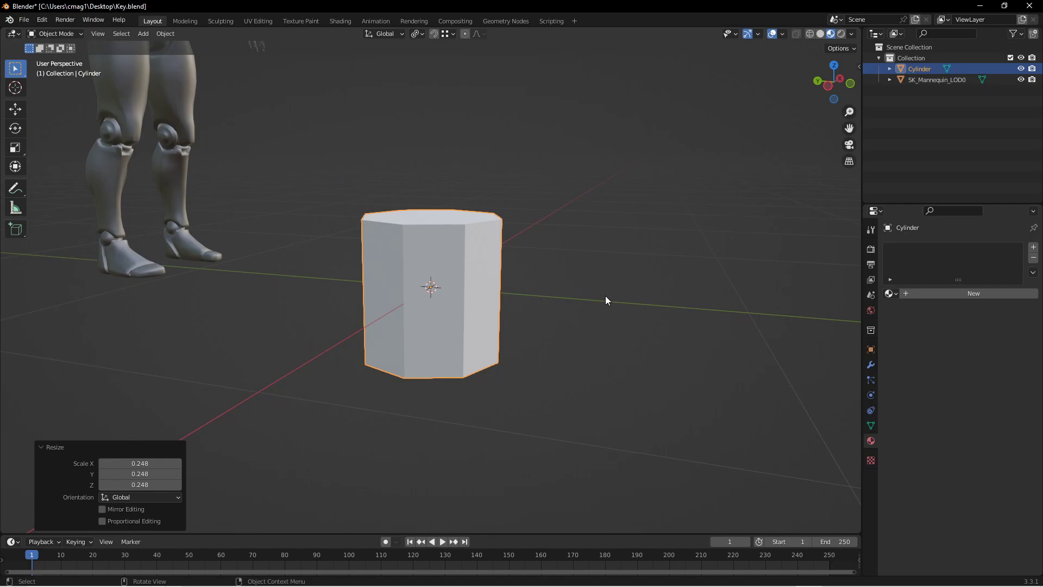
key(KP_1)
key(g)
key(z)
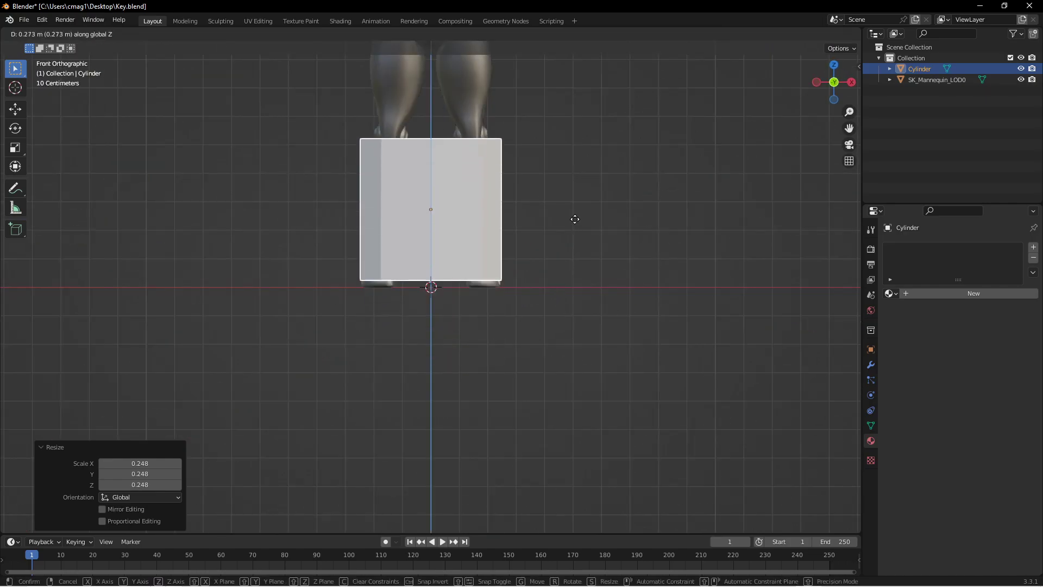
click(570, 243)
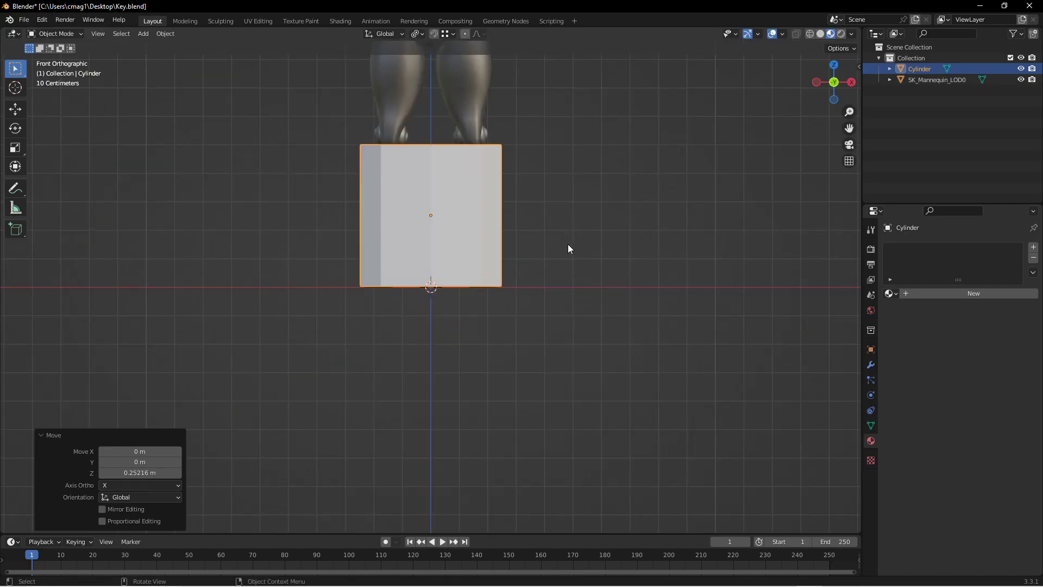
Scale the cylinder uniformly by about 0.577 and lower it about 0.105 m along Z back onto the ground line.
key(s)
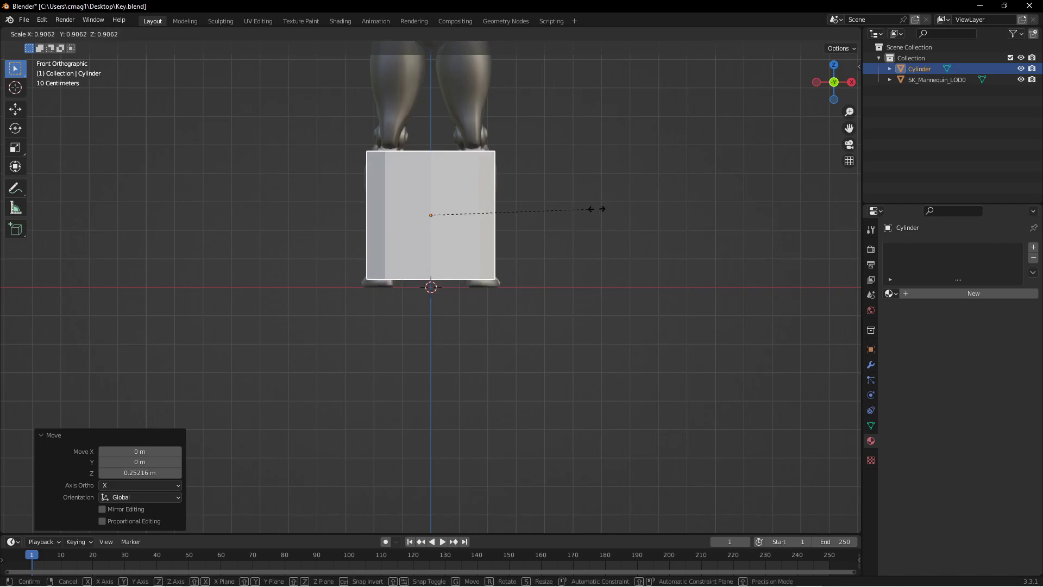
click(537, 221)
key(g)
key(z)
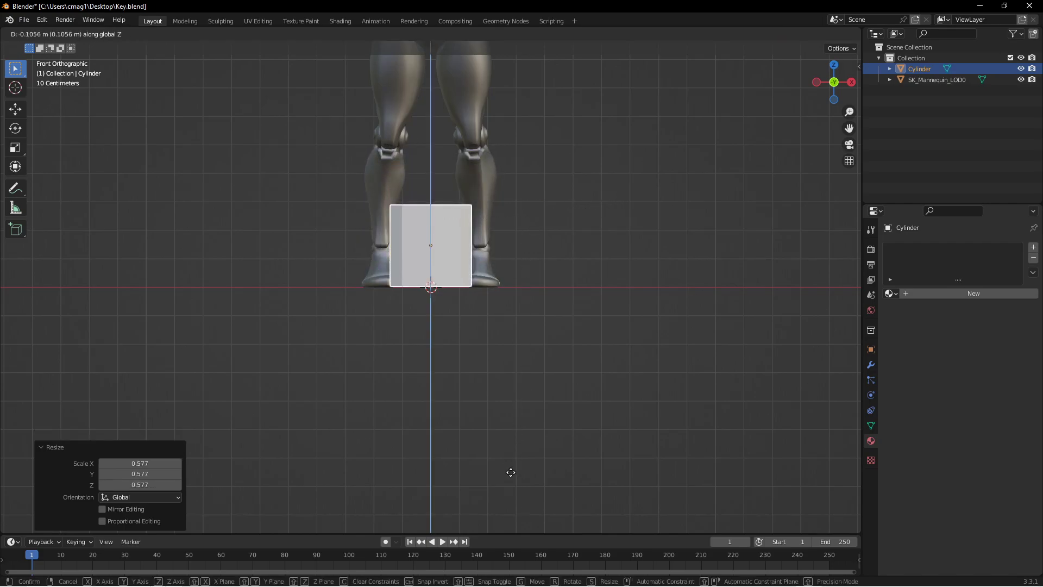
click(511, 470)
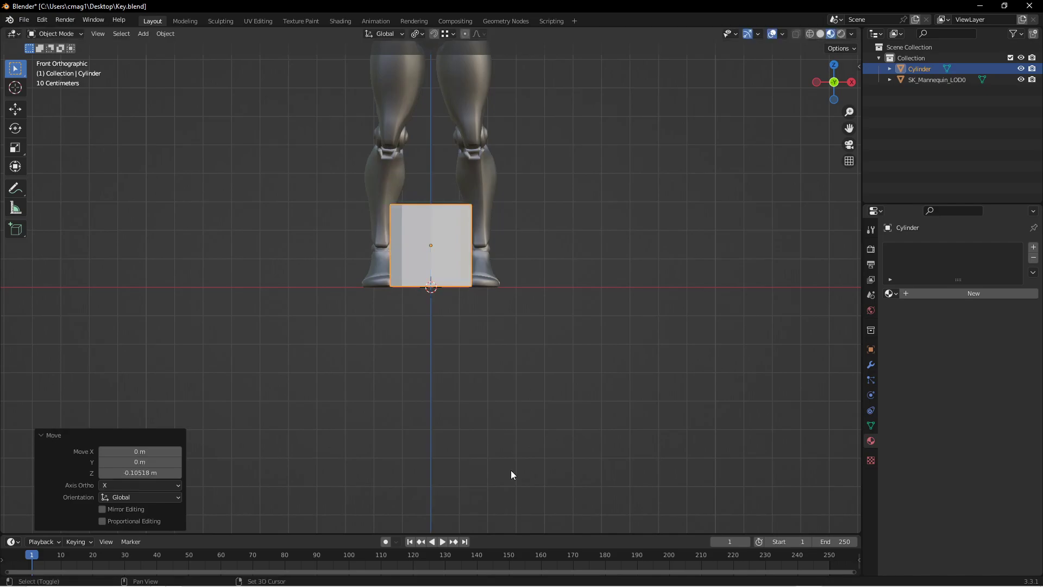
Enter Edit Mode on the cylinder and scale its bottom face uniformly to about 0.486.
key(Tab)
scroll(466, 249, up, 6)
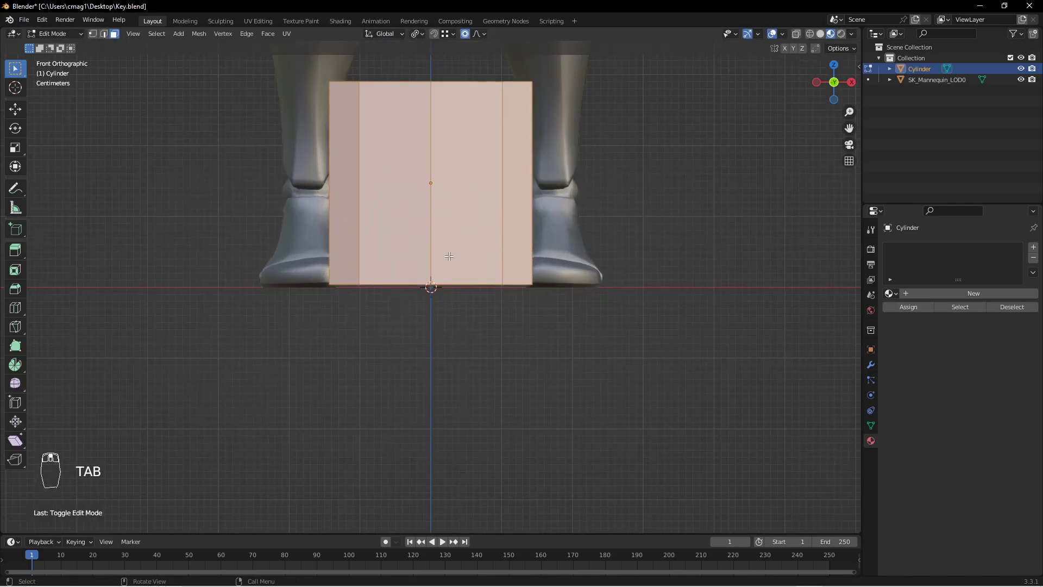
middle_drag(466, 248, 616, 267)
key(3)
click(447, 266)
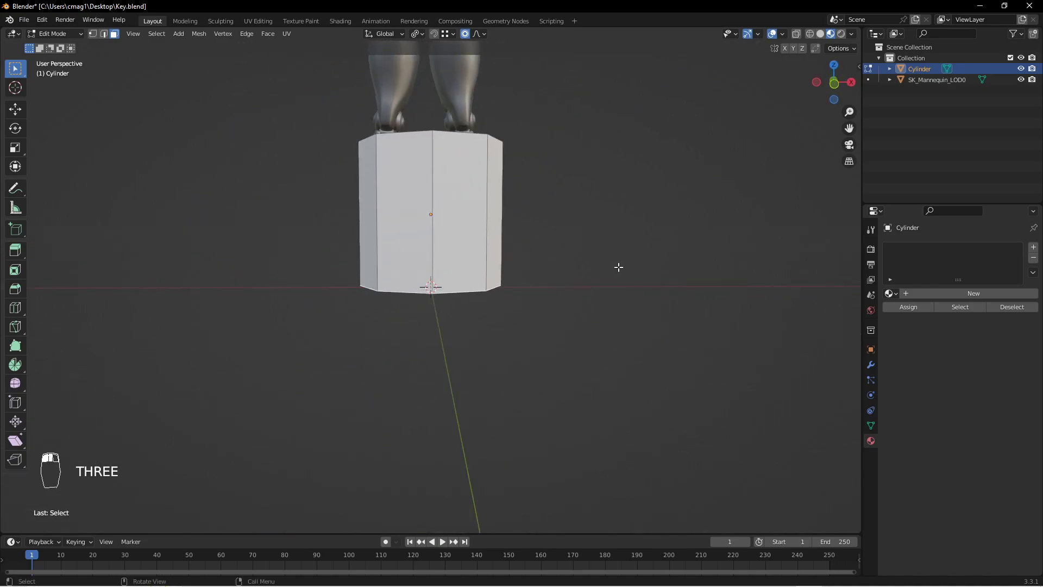
key(s)
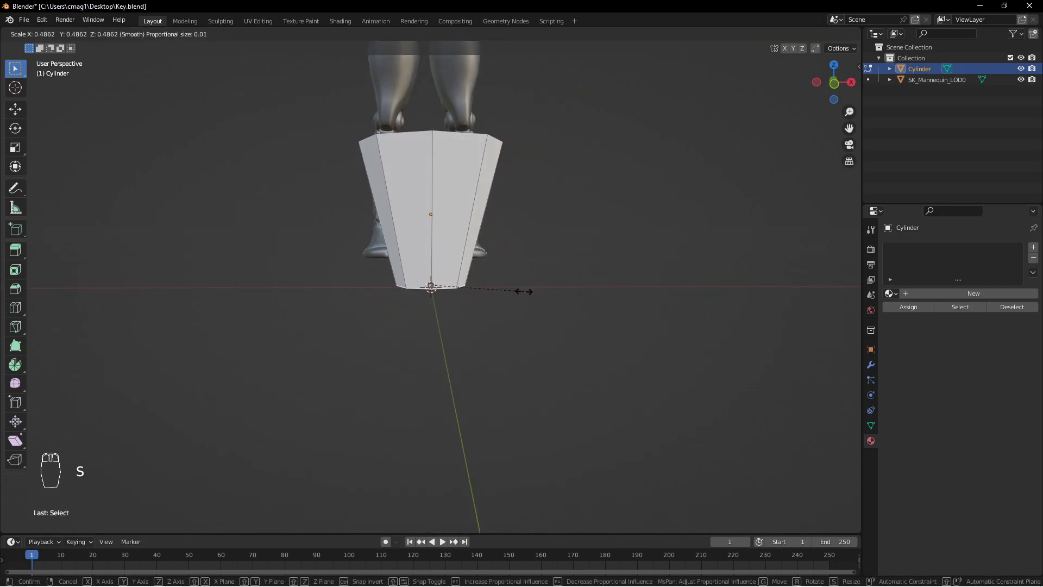
click(524, 291)
Add a loop cut near the cylinder's base at factor about 0.836 and scale it out by about 1.347.
key(ctrl+r)
click(463, 261)
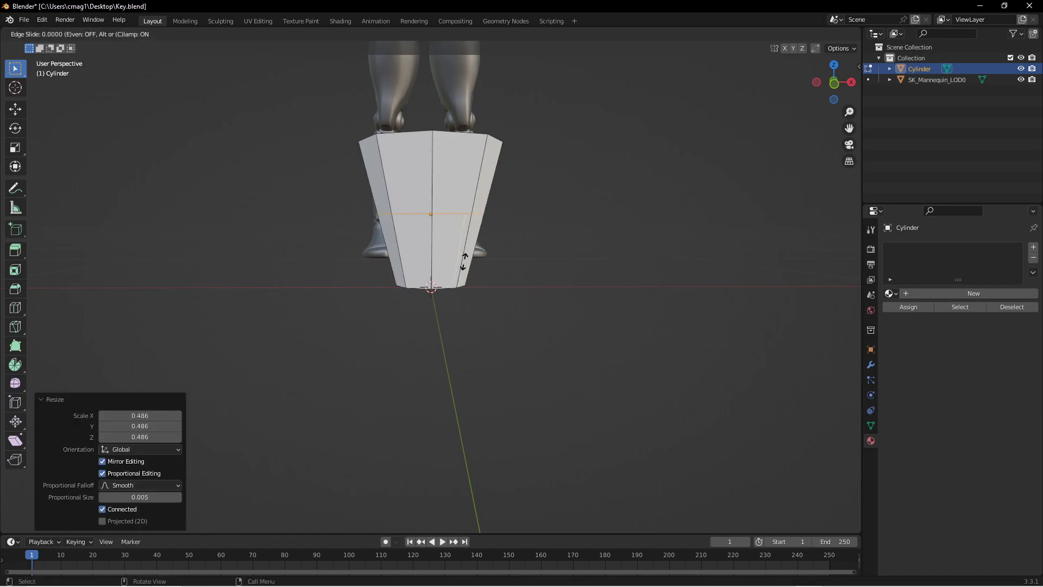
click(456, 327)
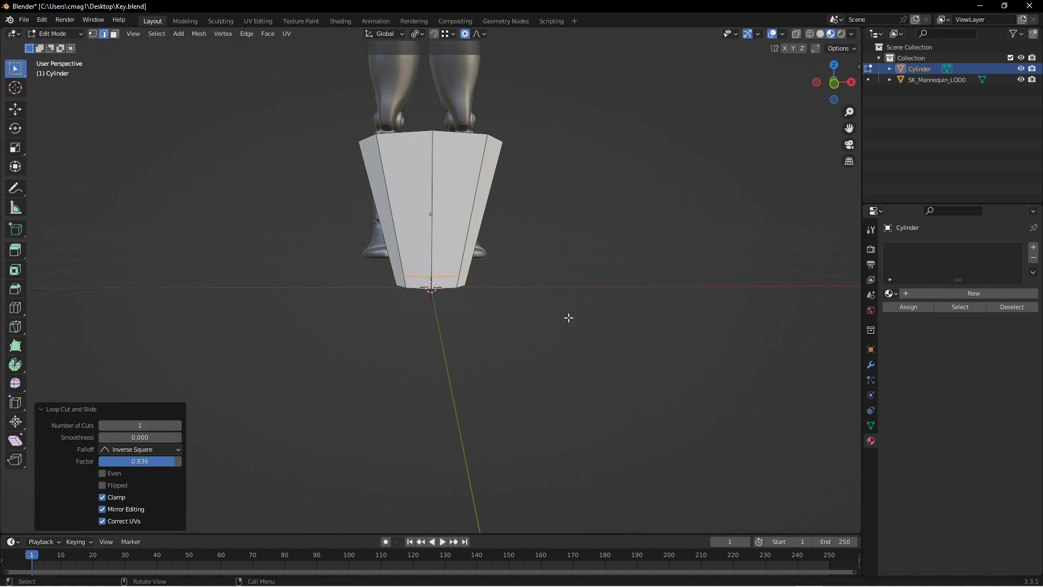
key(s)
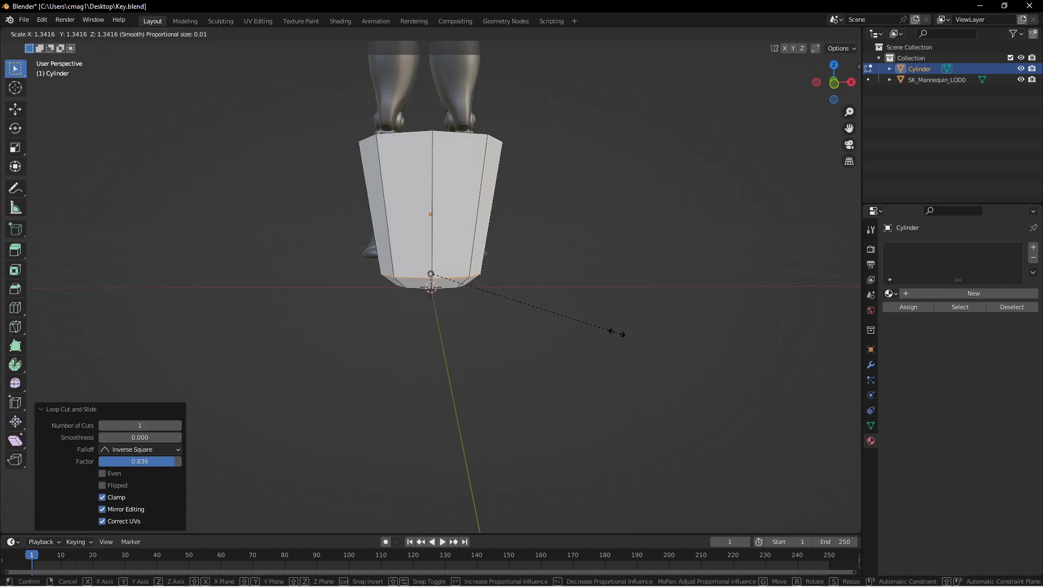
click(617, 333)
Add a loop cut in the lower body at factor about 0.623 and scale it out by about 1.07.
key(ctrl+r)
click(477, 251)
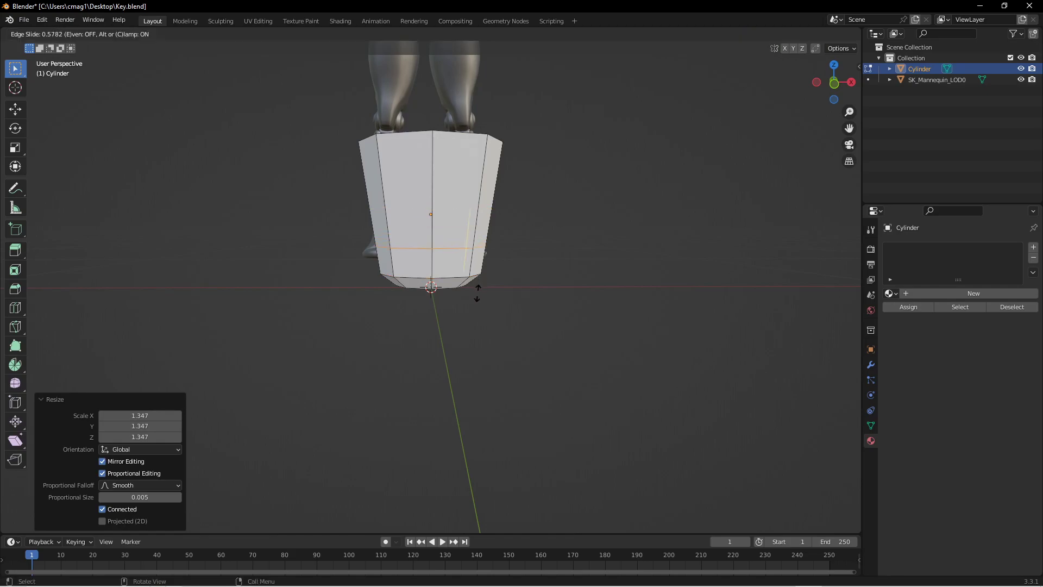
click(477, 296)
key(s)
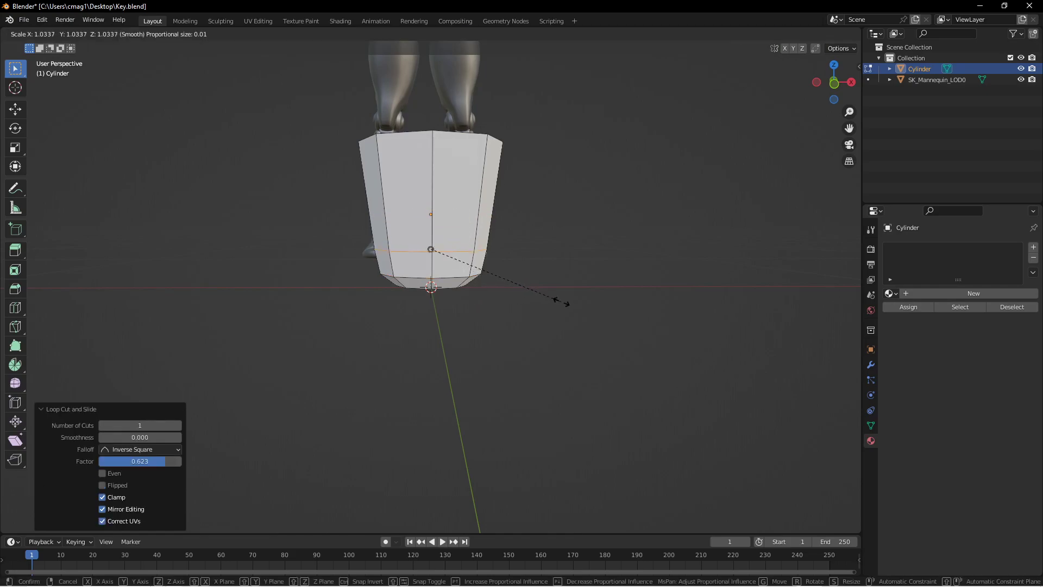
click(596, 316)
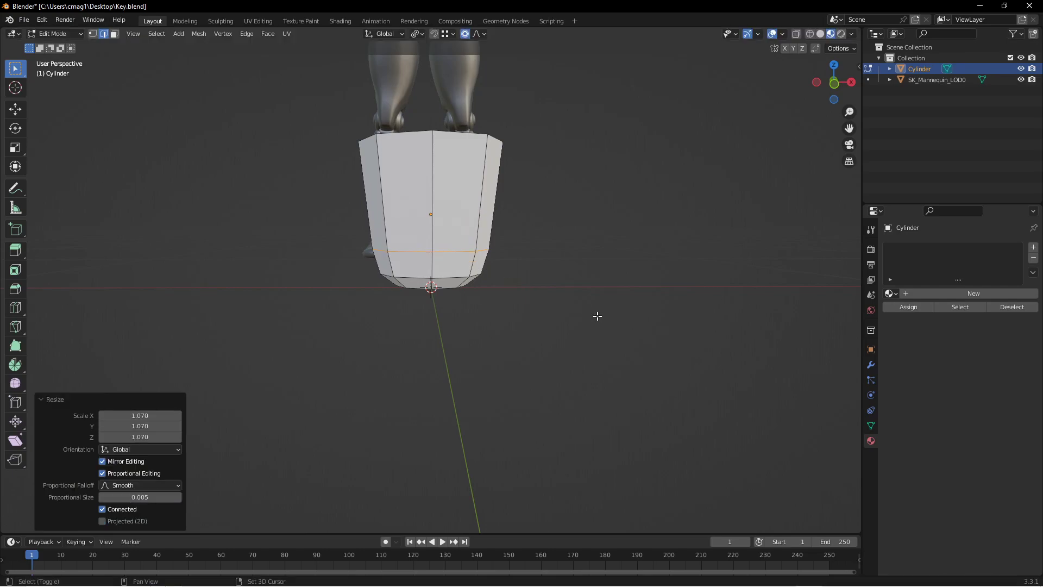
Add a loop cut above the widest ring at factor about 0.519 and scale it in to about 0.776.
key(ctrl+r)
click(491, 216)
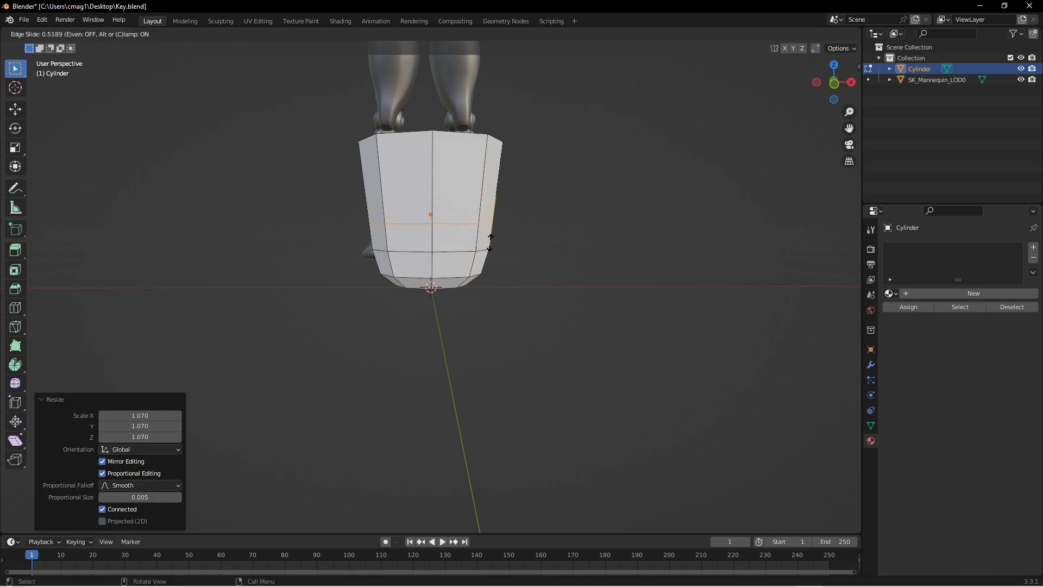
click(490, 241)
key(s)
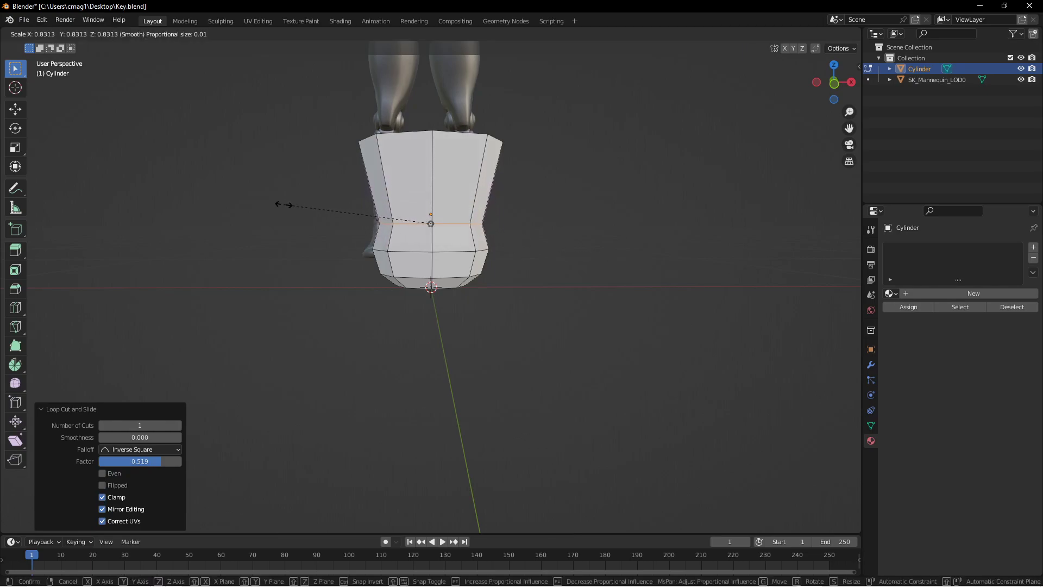
click(165, 193)
Add a loop cut in the upper section at factor about 0.395 and scale it to about 0.528 to form a neck.
key(ctrl+r)
click(487, 183)
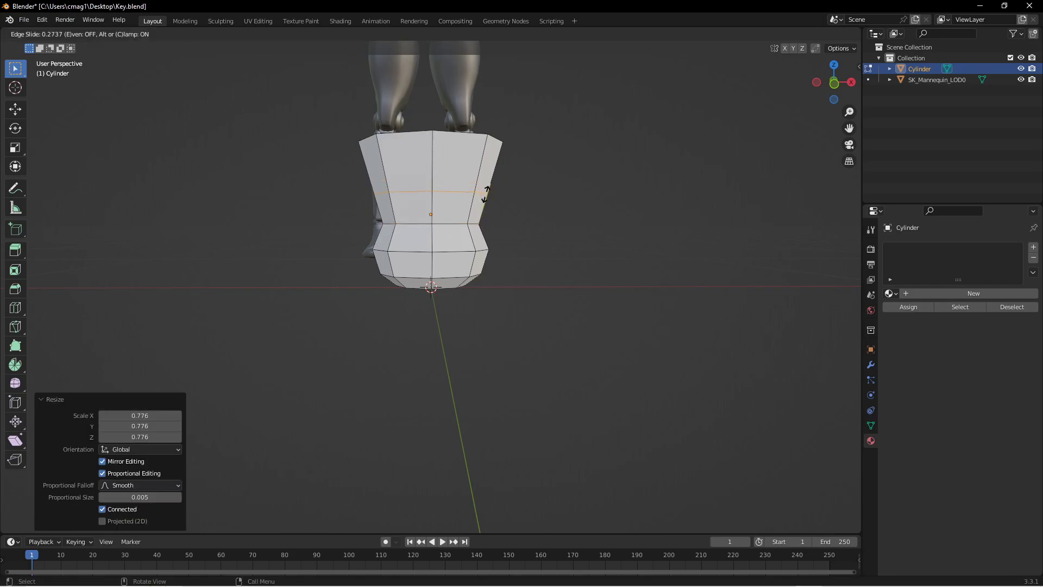
click(485, 199)
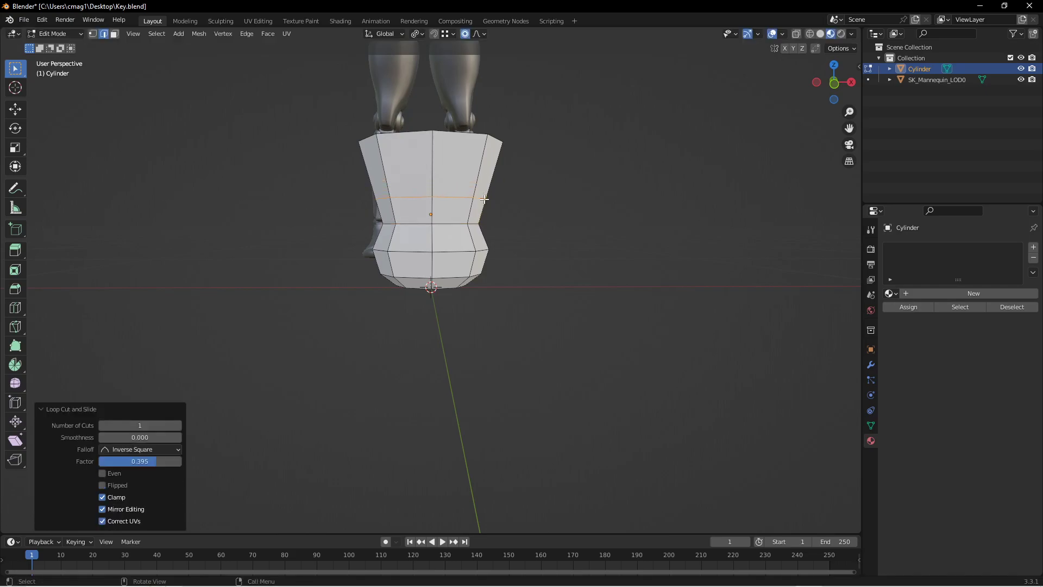
key(s)
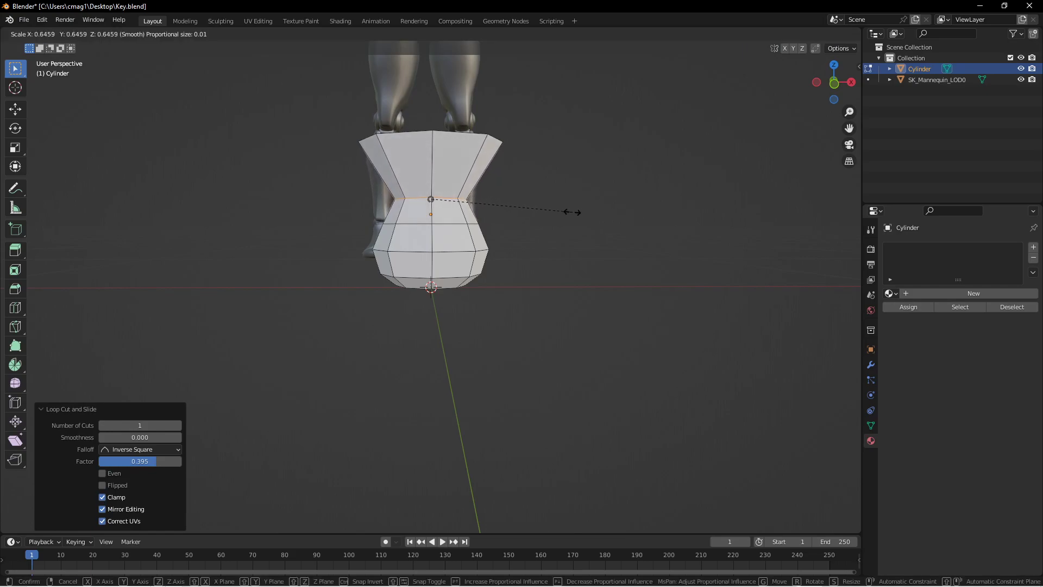
click(546, 212)
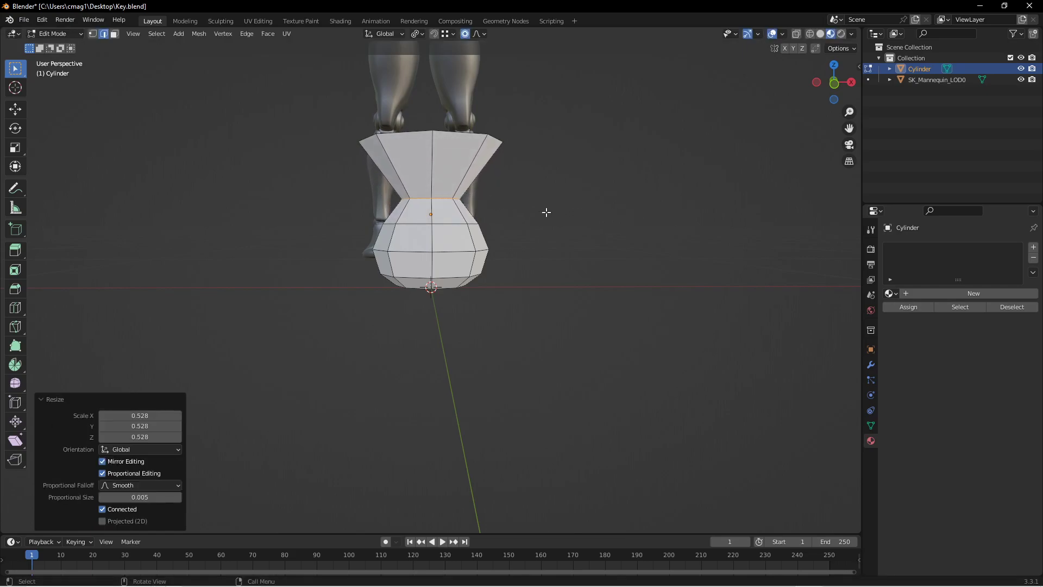
Lower the top face along Z towards the neck and scale it uniformly to about 0.782.
key(3)
middle_drag(553, 179, 611, 161)
key(g)
key(z)
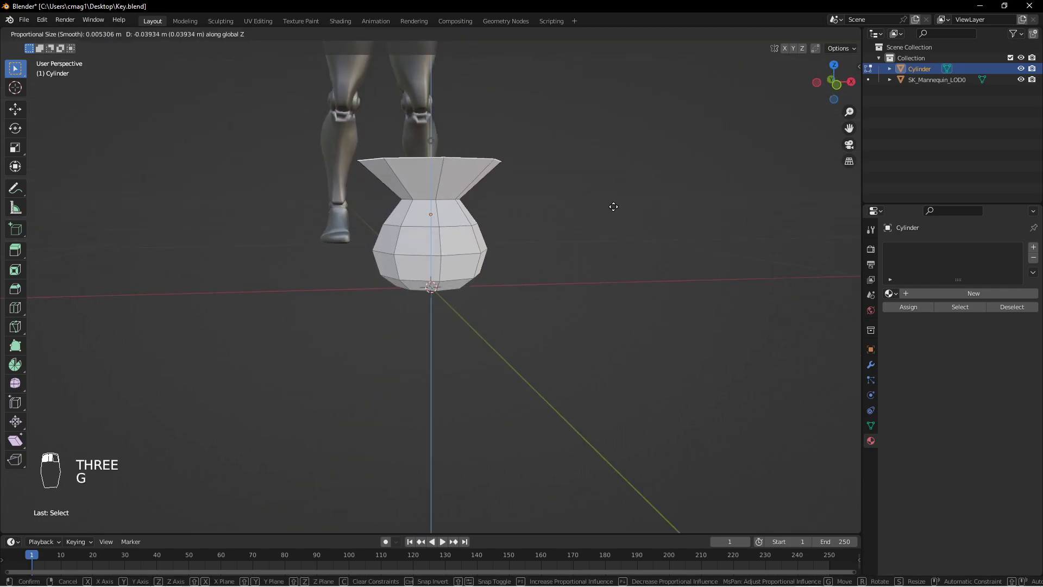
click(602, 357)
key(s)
click(624, 283)
Inset the top face with a thickness of about 0.152 m to form a rim.
middle_drag(580, 210, 600, 243)
key(i)
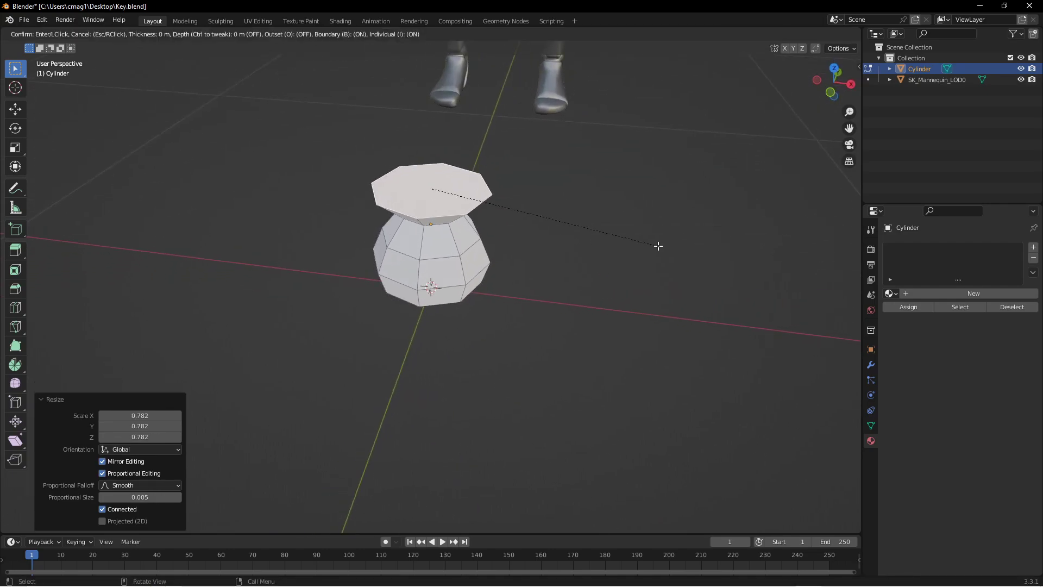
click(541, 217)
middle_drag(573, 219, 604, 201)
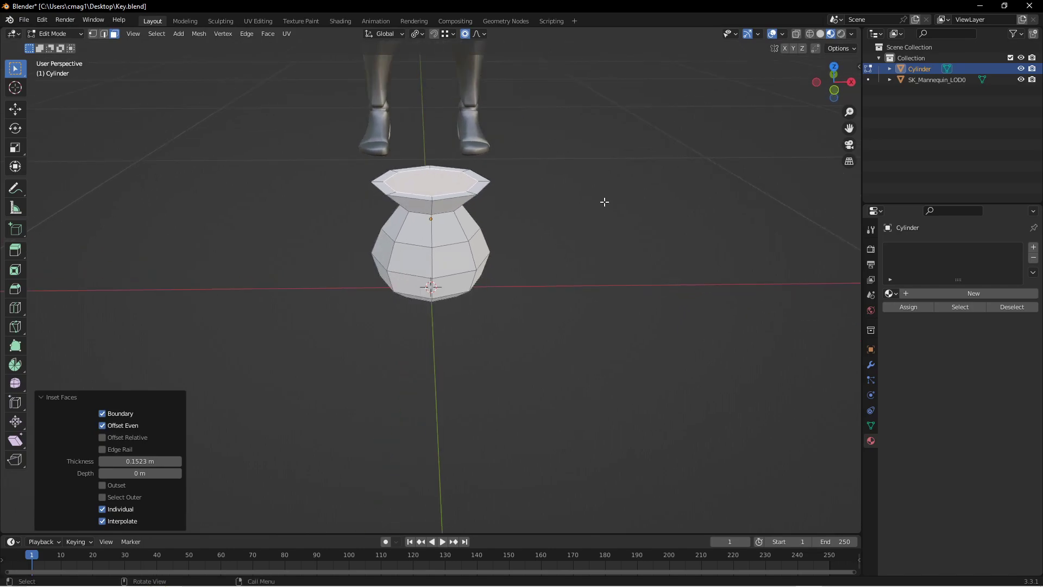
key(g)
key(z)
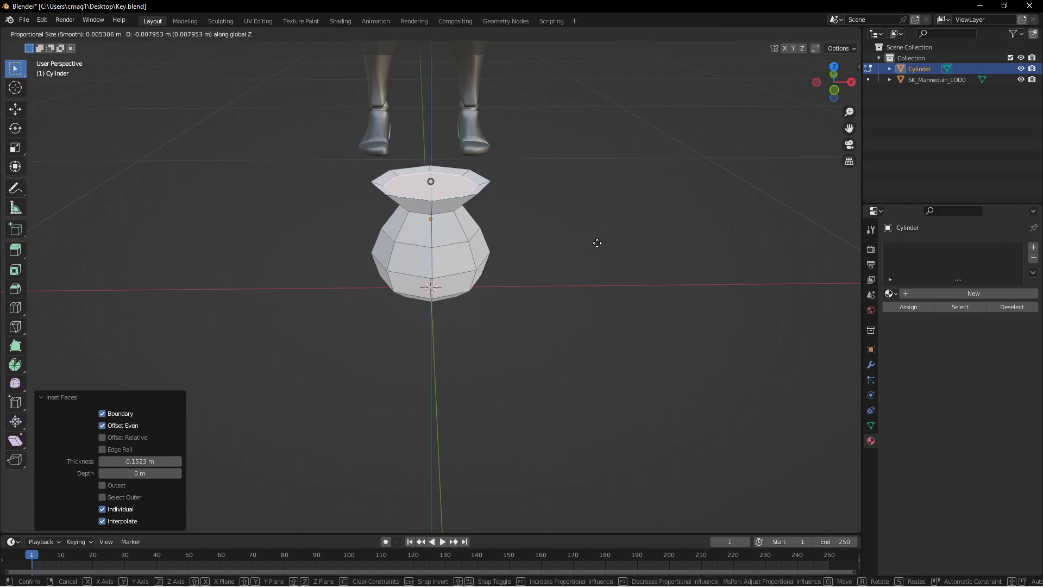
right_click(604, 226)
Extrude the inset top face downwards to recess the opening and check the shape in Object Mode.
key(e)
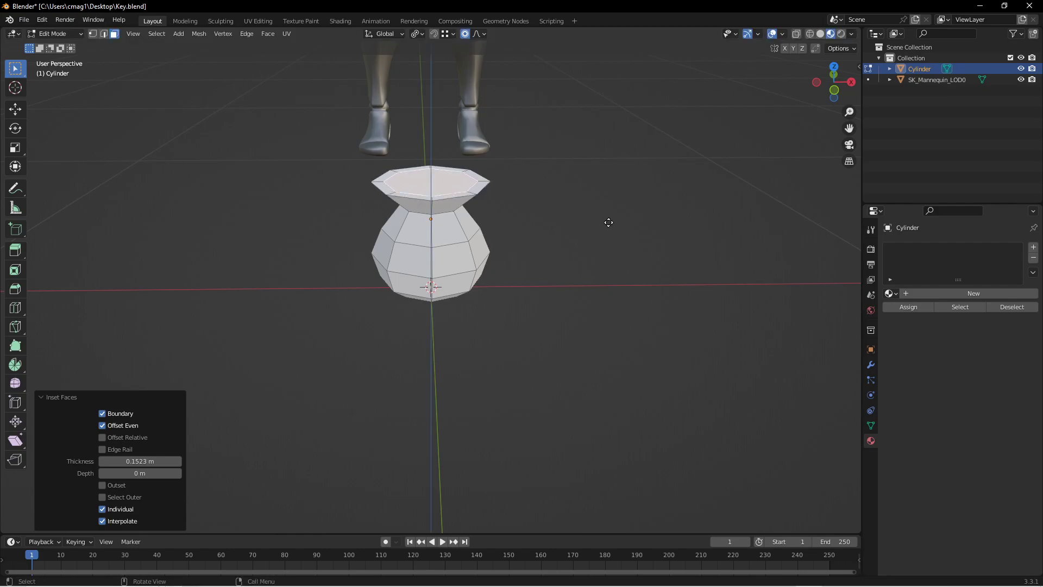
click(605, 286)
scroll(605, 286, up, 3)
middle_drag(605, 286, 412, 237)
key(Tab)
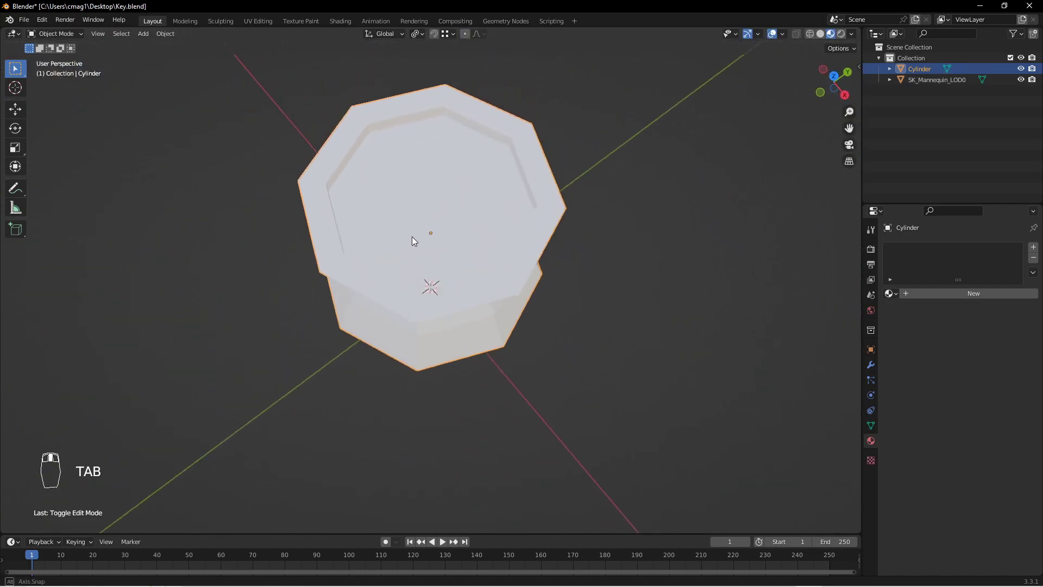
scroll(412, 236, down, 3)
middle_drag(513, 237, 484, 243)
Return to Edit Mode and inset the recessed face repeatedly into concentric rings, with a final inset of about 0.112 m.
key(Tab)
scroll(453, 195, up, 3)
middle_drag(454, 195, 460, 226)
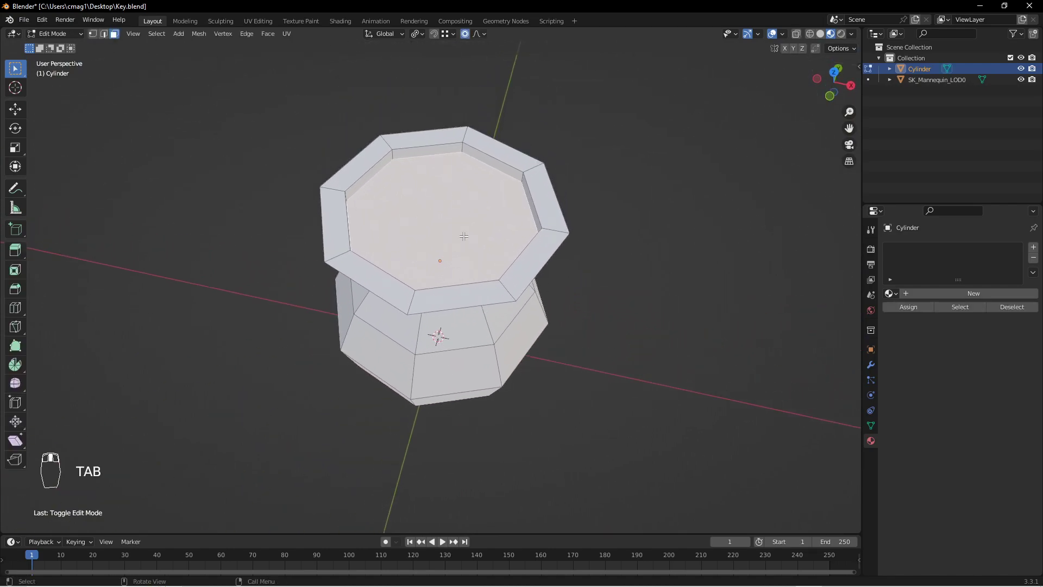
middle_drag(454, 223, 442, 270)
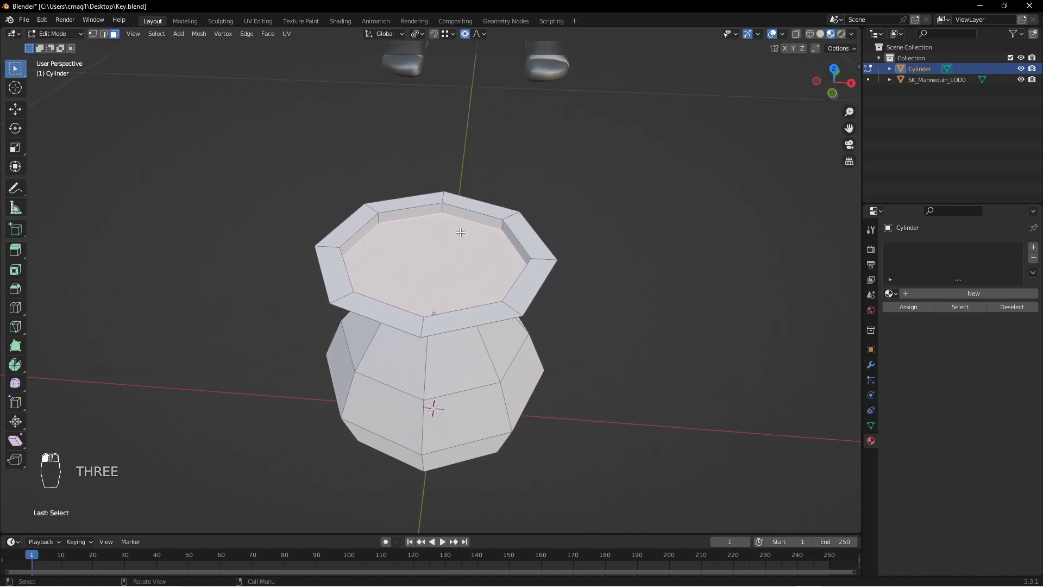
middle_drag(461, 233, 422, 315)
middle_drag(529, 311, 591, 277)
key(g)
right_click(550, 222)
key(i)
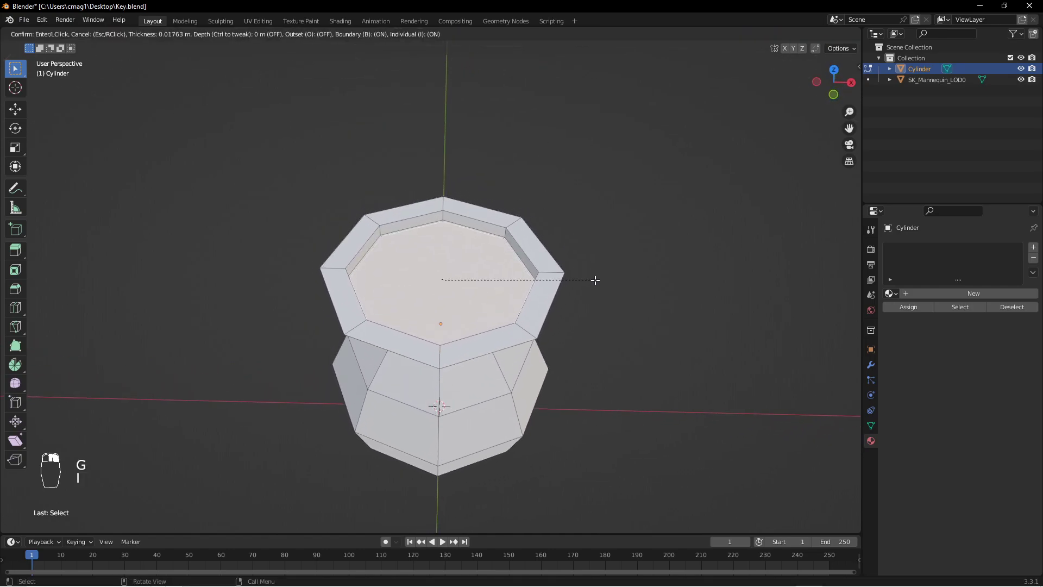
click(582, 280)
key(i)
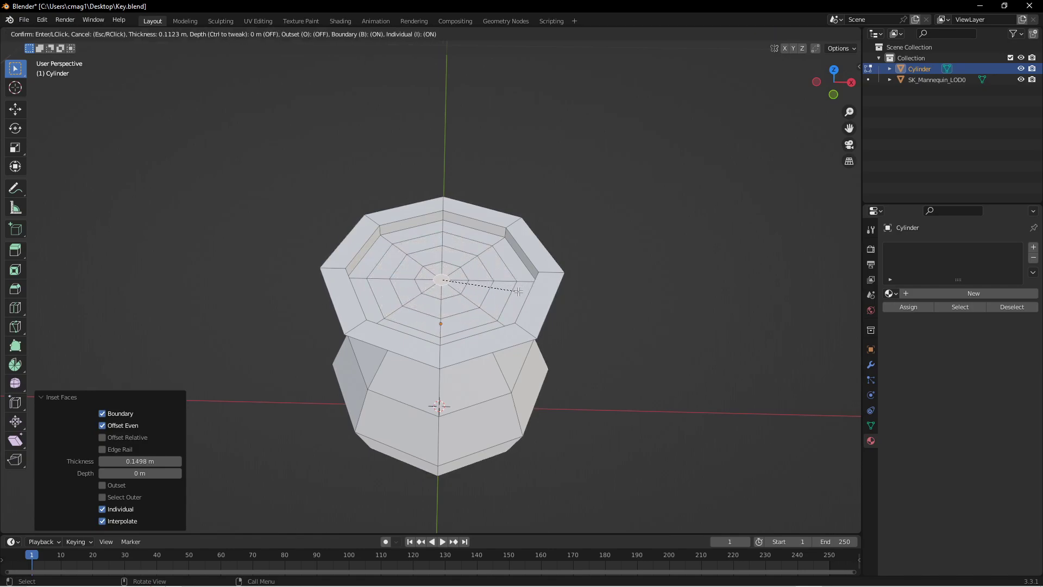
click(520, 292)
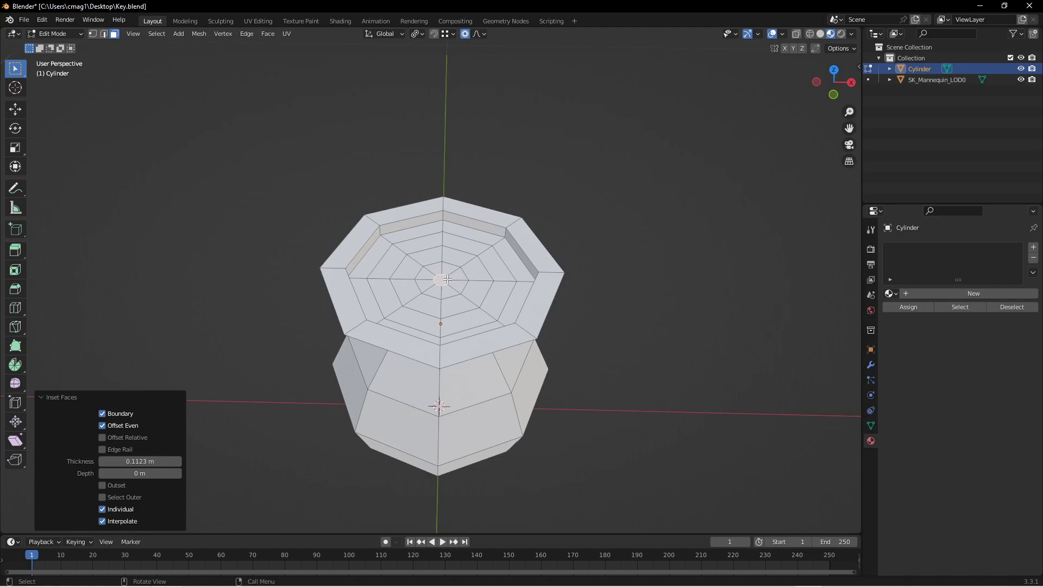
Raise the central face about 0.027 m along Z with smooth proportional editing of about 0.093 m radius, forming a mound.
scroll(578, 263, down, 3)
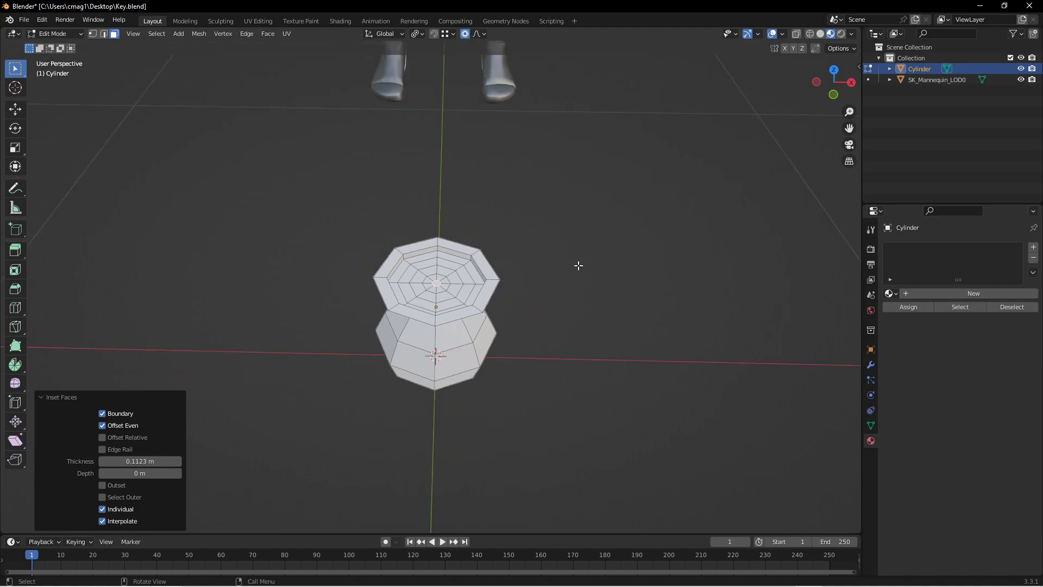
middle_drag(578, 263, 577, 212)
key(g)
key(z)
scroll(583, 199, down, 20)
scroll(585, 199, down, 3)
scroll(585, 197, down, 1)
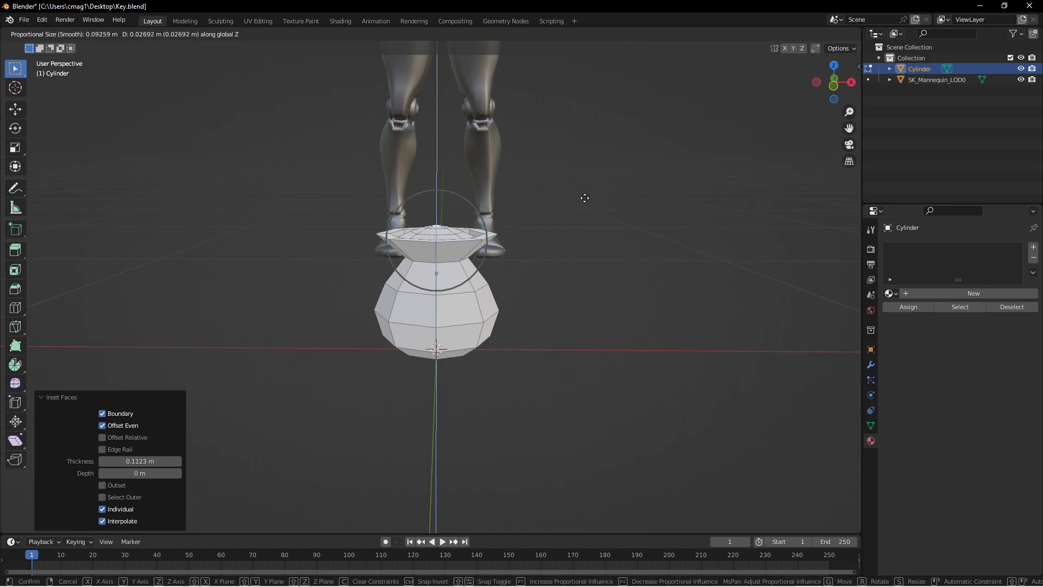
click(584, 198)
Return to Object Mode and apply smooth shading to the whole object.
middle_drag(547, 203, 643, 221)
key(Tab)
scroll(549, 226, up, 3)
right_click(547, 249)
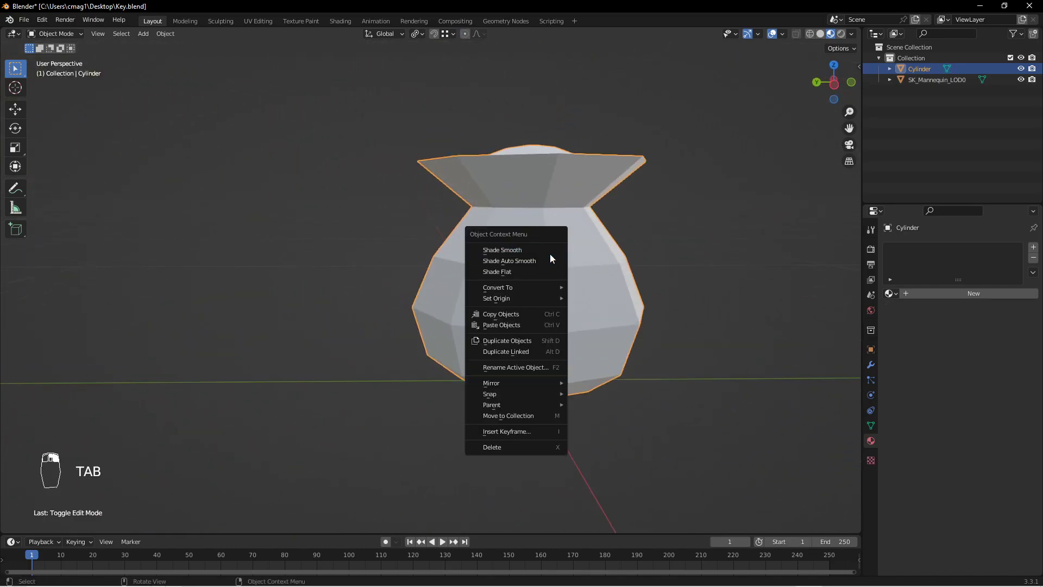
click(549, 252)
middle_drag(568, 240, 492, 271)
click(481, 281)
Create a new material on the object and name it Bag.
click(958, 293)
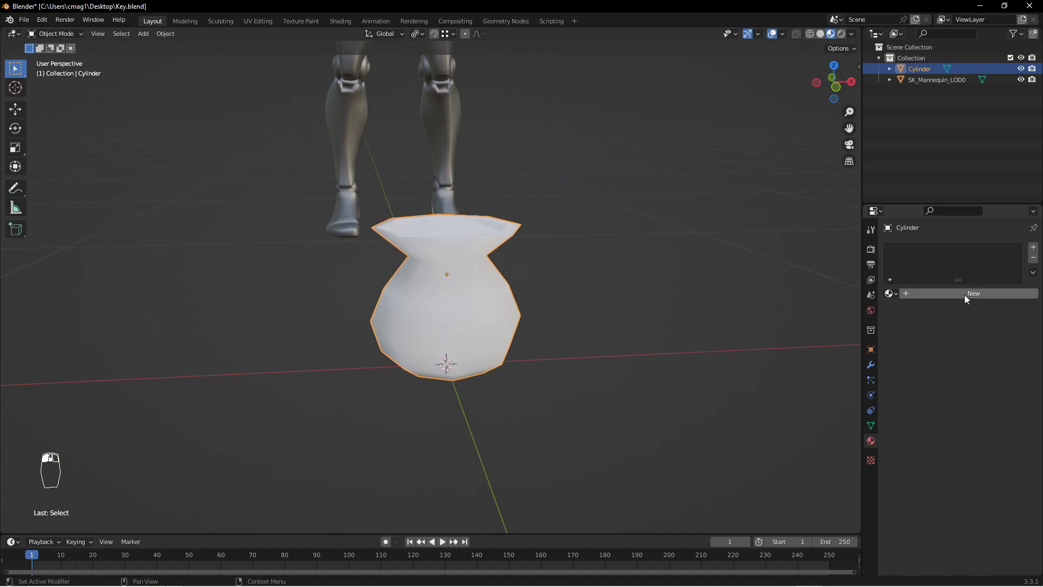
click(985, 409)
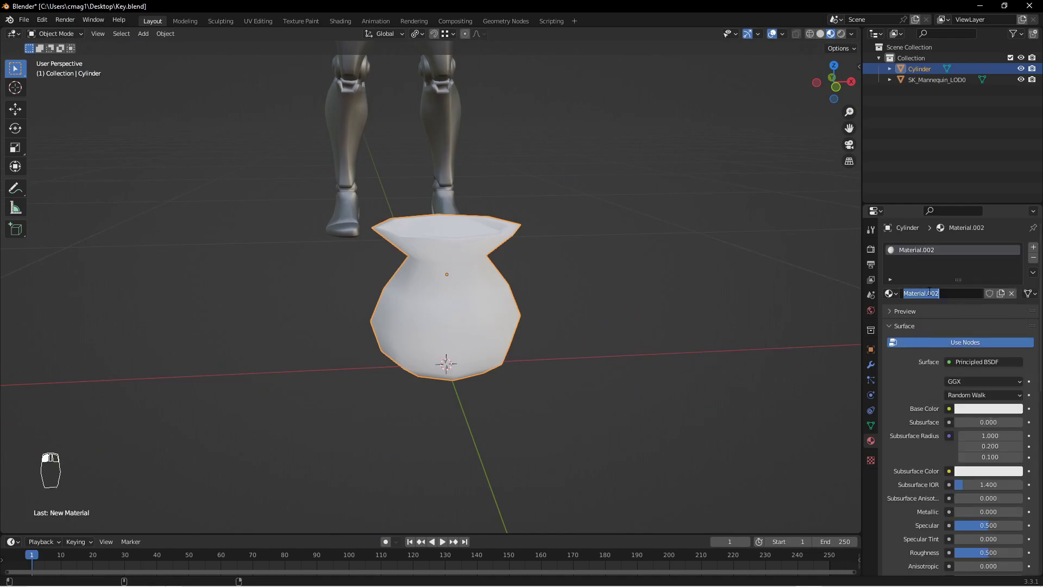
click(930, 292)
text(Bag)
key(Return)
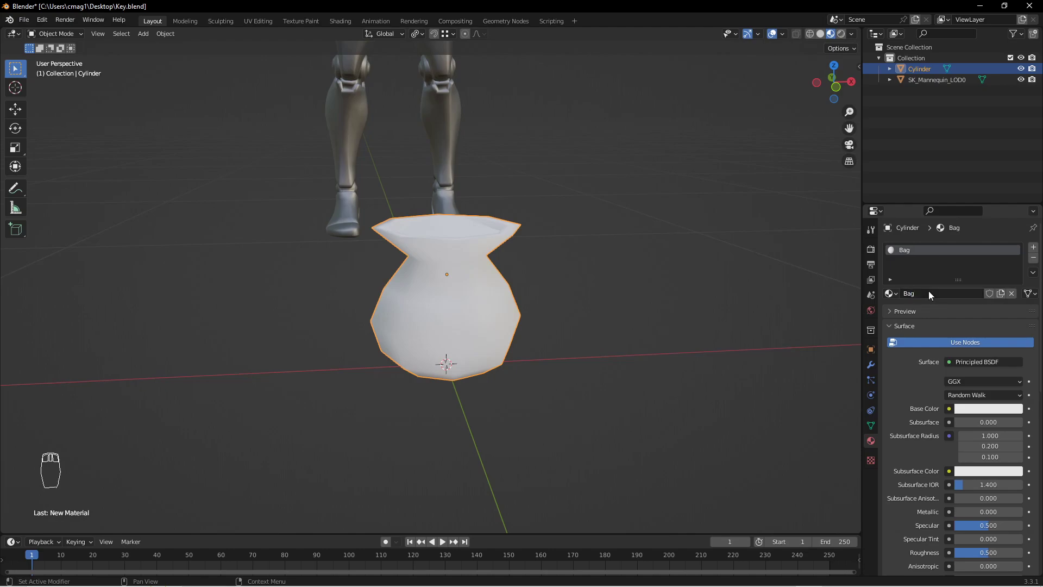
Set the Bag material's base color to a dark orange-brown.
click(982, 410)
drag(964, 299, 945, 326)
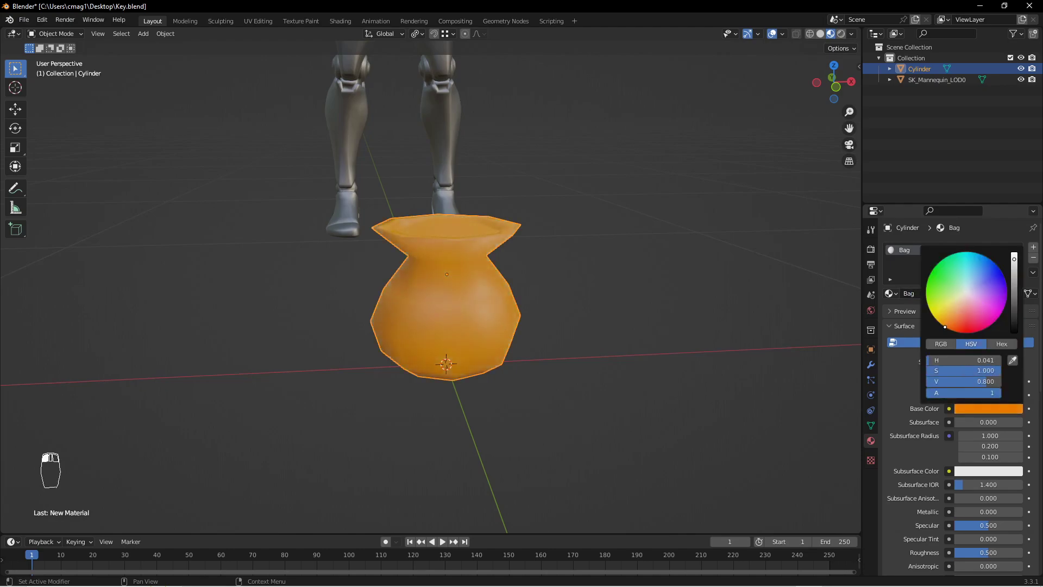
click(981, 409)
click(1014, 278)
drag(945, 327, 945, 318)
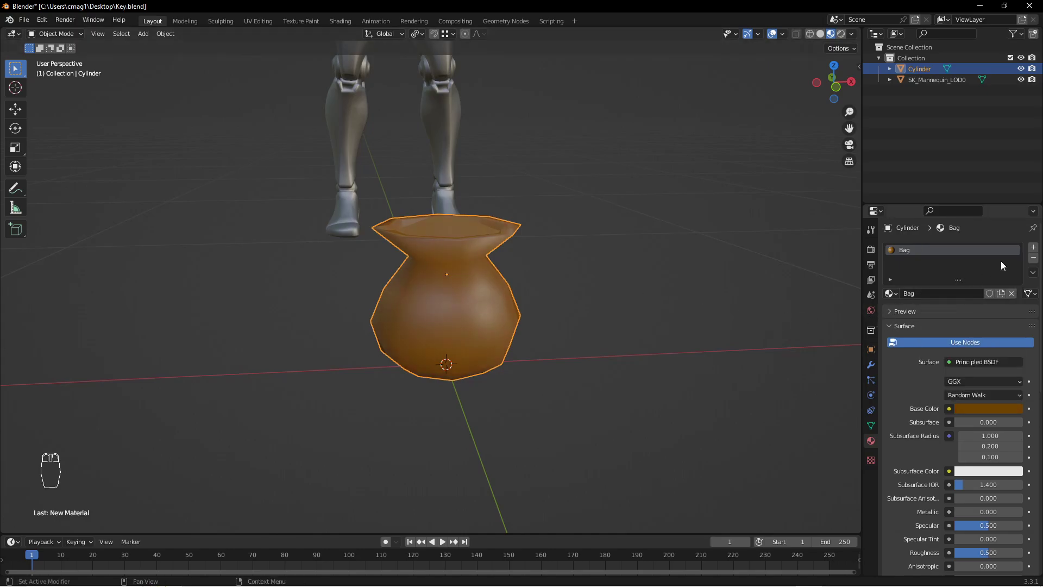
Add a second material slot with a new material named Gold.
click(1034, 248)
click(937, 315)
click(945, 315)
text(Gold)
key(Return)
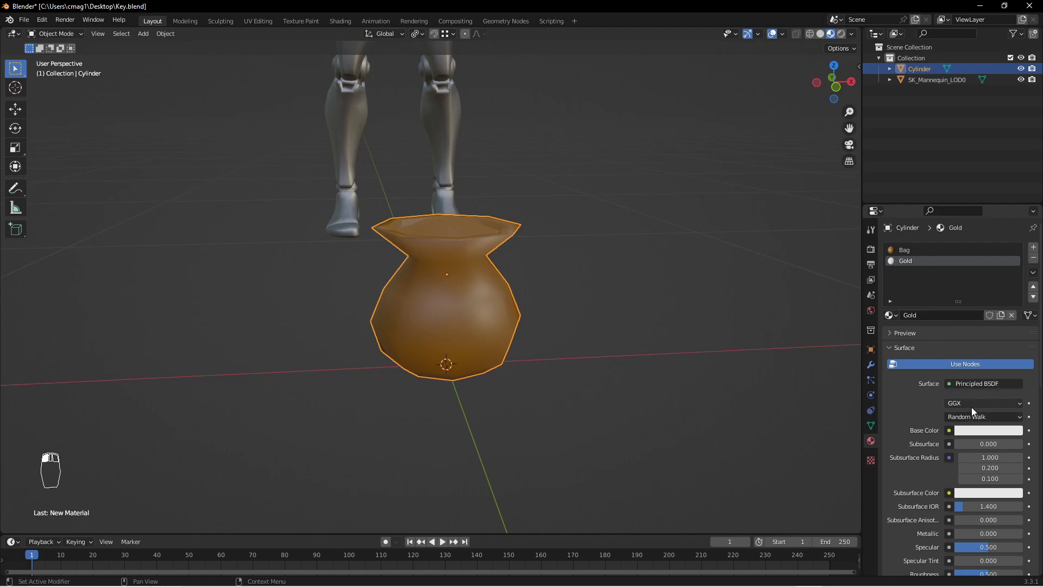
Set the Gold material's base color to yellow and assign it to the faces filling the bag's opening.
click(982, 431)
drag(957, 335, 939, 339)
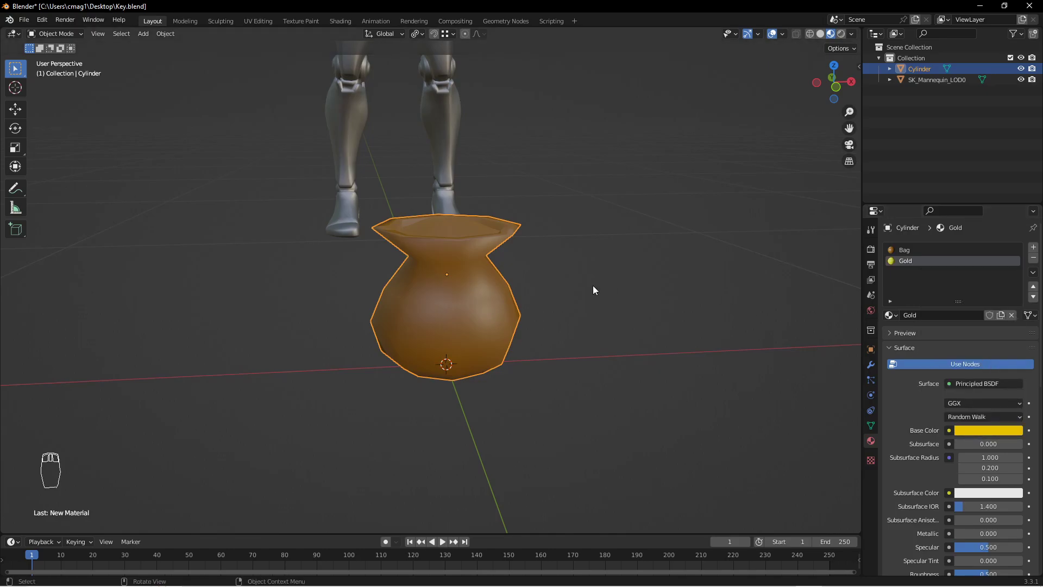
key(Tab)
middle_drag(557, 237, 570, 296)
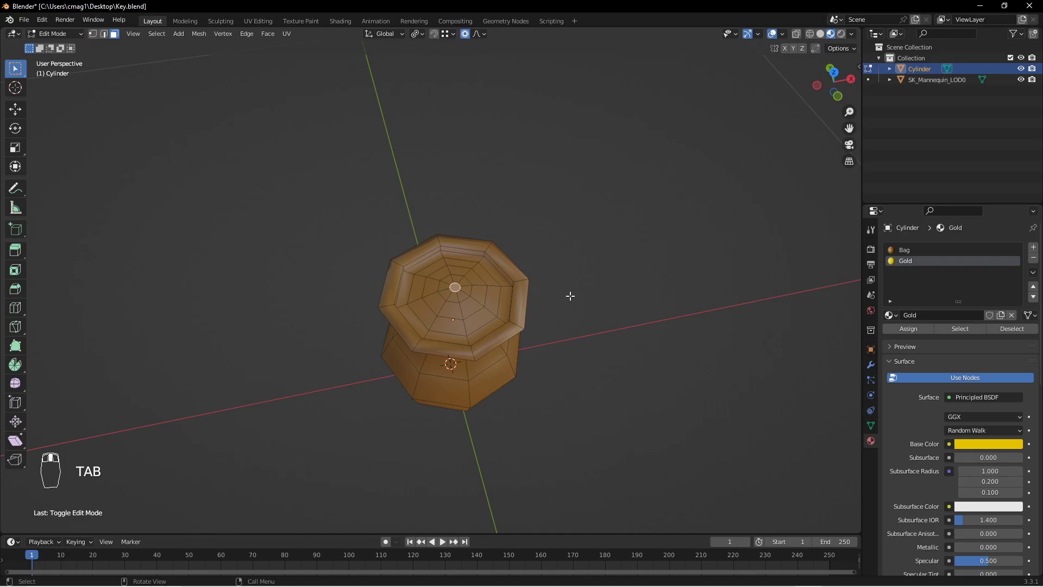
key(ctrl+KP_Add)
key(ctrl+KP_Add)
key(ctrl+KP_Add)
key(ctrl+KP_Add)
key(ctrl+KP_Add)
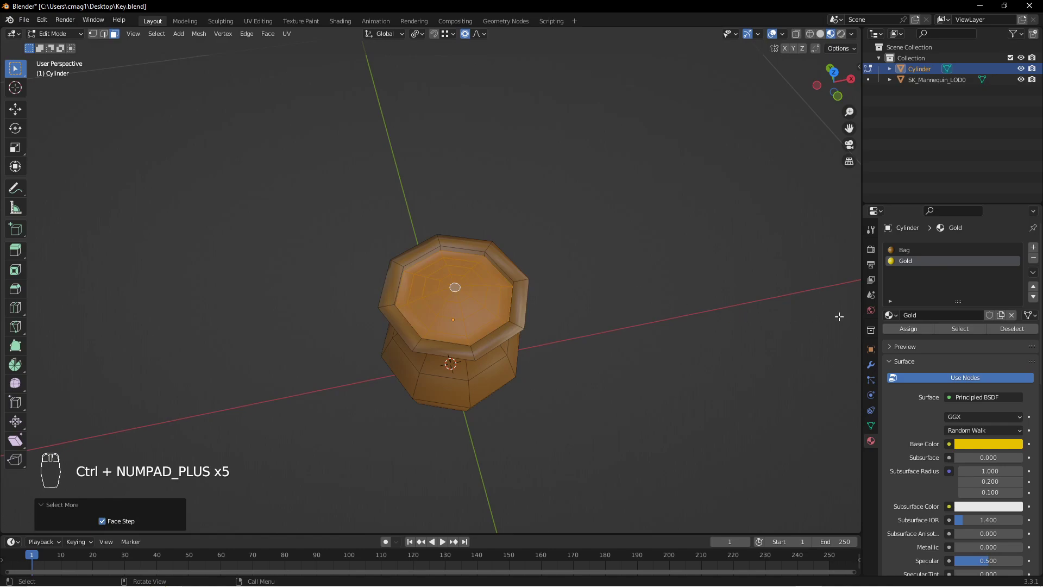
click(915, 330)
key(Tab)
middle_drag(578, 303, 606, 318)
Scale the bag's outer rim edge loop inward to about 0.85 with a proportional size of 0.02.
key(Tab)
scroll(547, 283, up, 5)
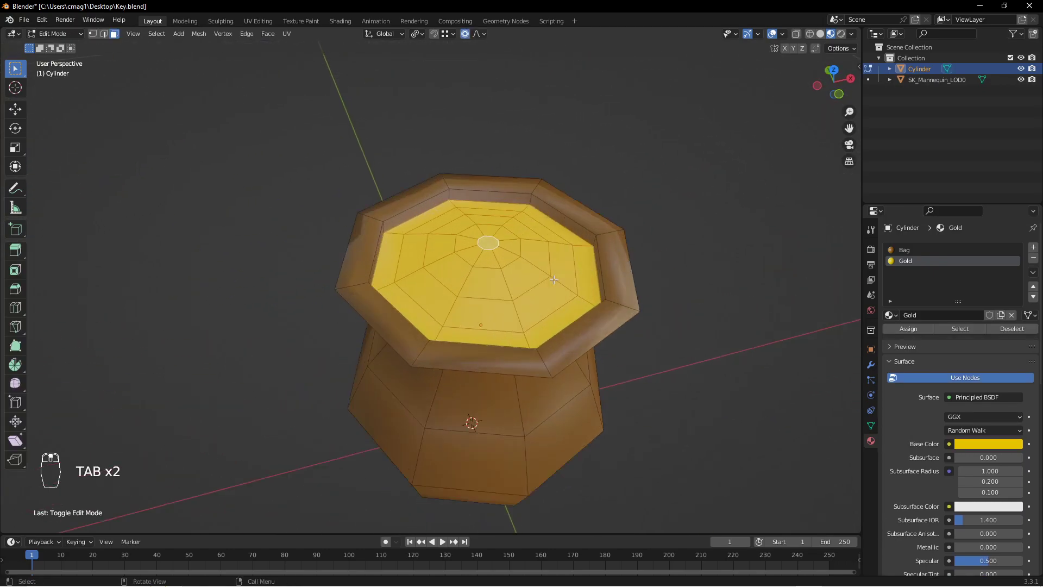
key(2)
alt+click(646, 373)
scroll(671, 356, down, 4)
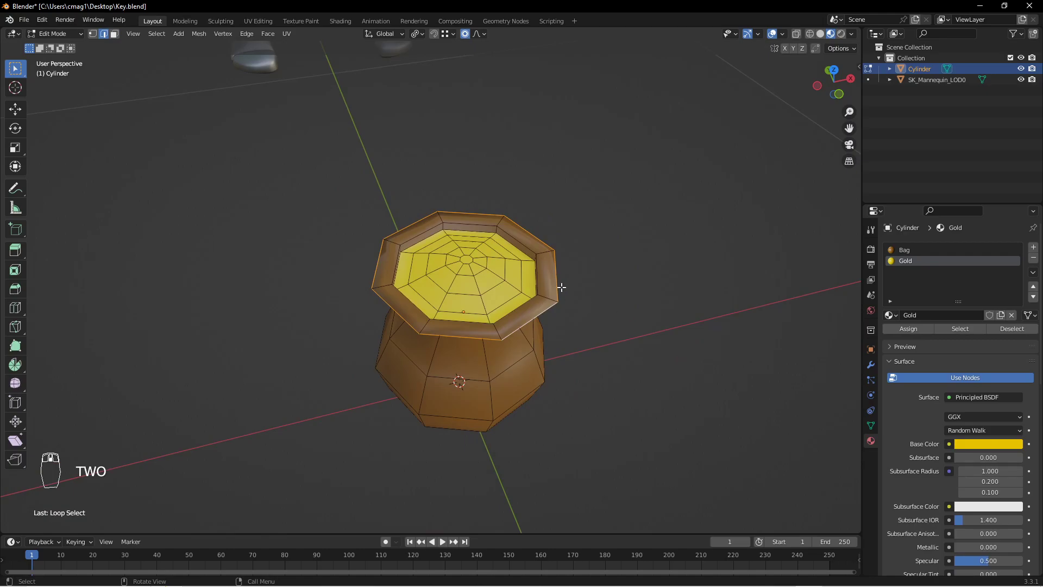
key(s)
scroll(631, 306, up, 5)
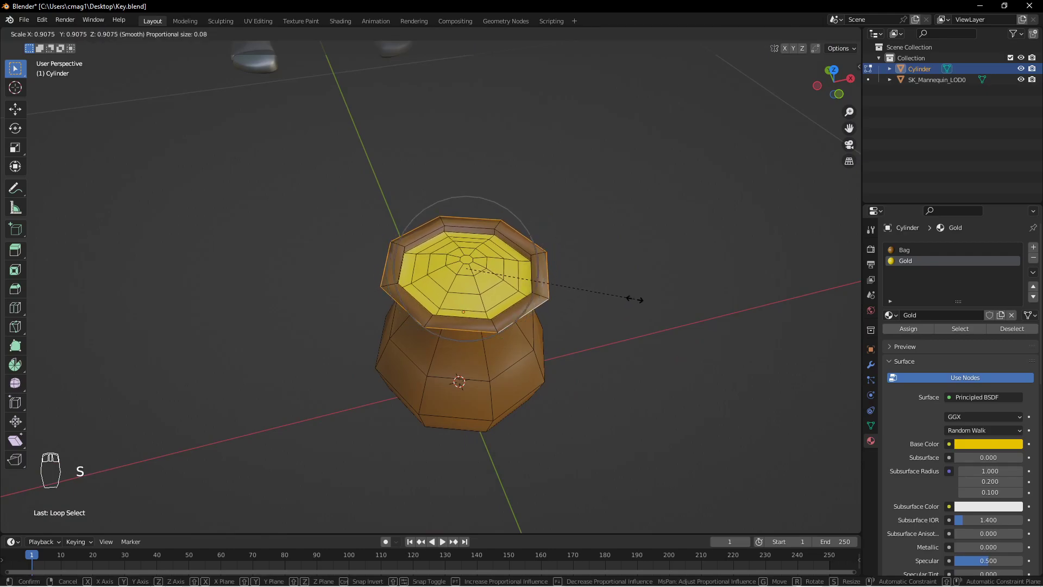
scroll(628, 309, up, 1)
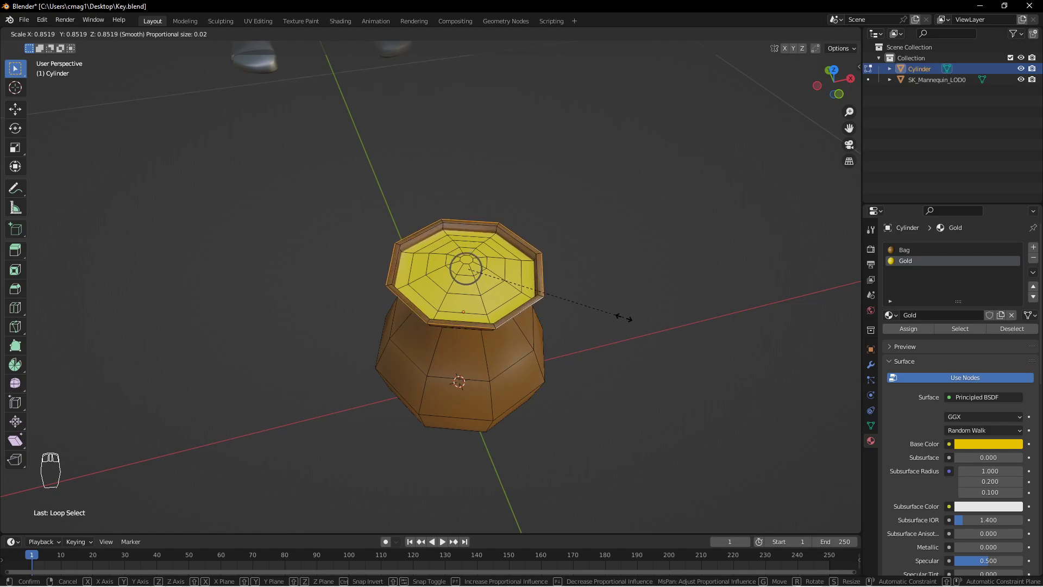
click(624, 318)
Scale the selected edge loop on the bag's rim slightly inward, to about 0.96.
key(Tab)
middle_drag(624, 318, 673, 344)
scroll(559, 185, up, 4)
key(Tab)
alt+click(489, 306)
key(s)
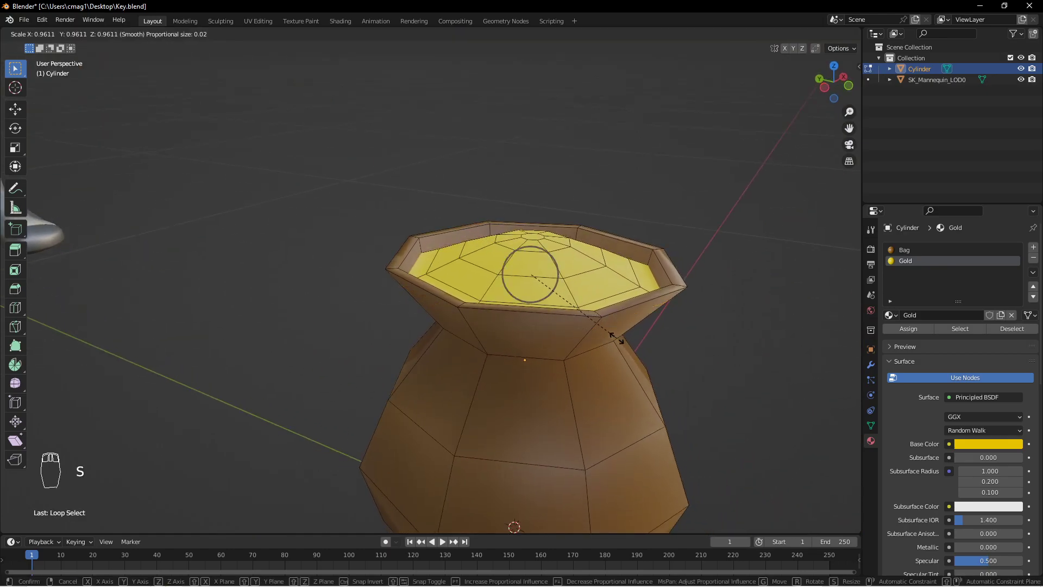
click(610, 338)
Return to Object Mode and add a Subdivision Surface modifier to the bag.
key(Tab)
middle_drag(610, 338, 581, 334)
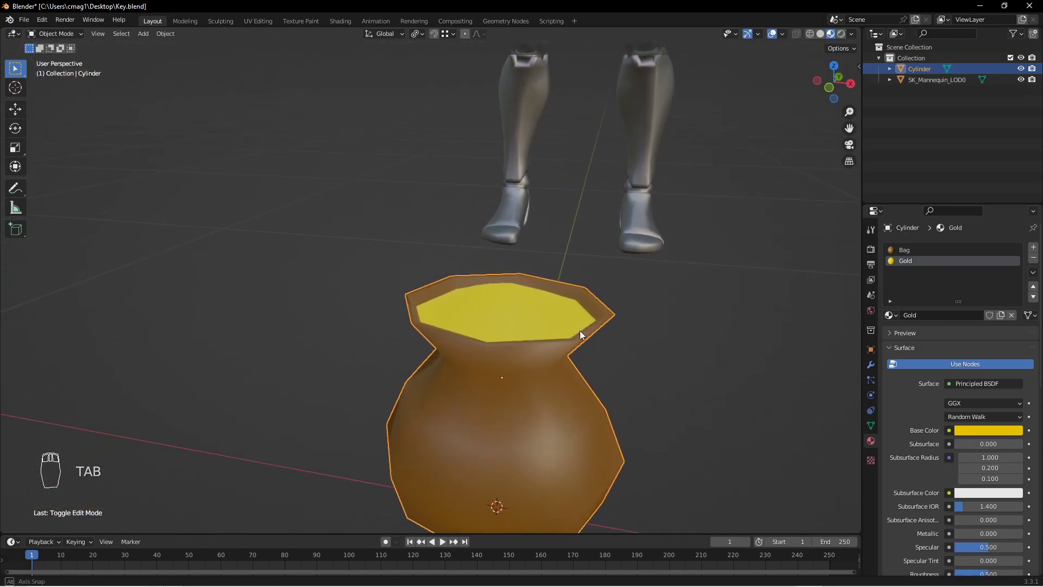
click(871, 365)
click(934, 246)
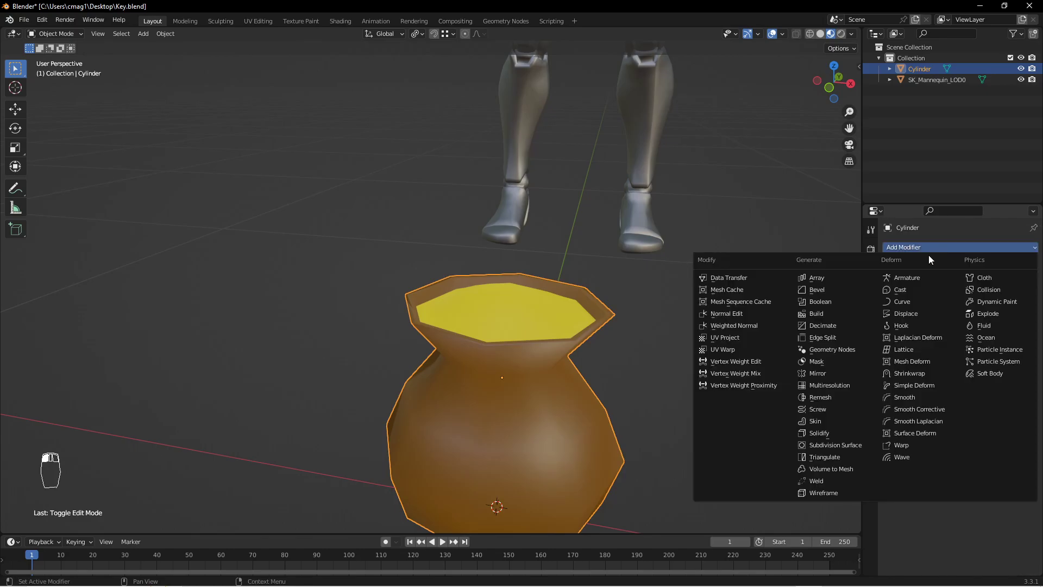
click(838, 445)
Scale the edge loop around the bag's neck inward with a proportional size of 0.06.
middle_drag(637, 360, 580, 334)
key(Tab)
alt+click(523, 330)
key(s)
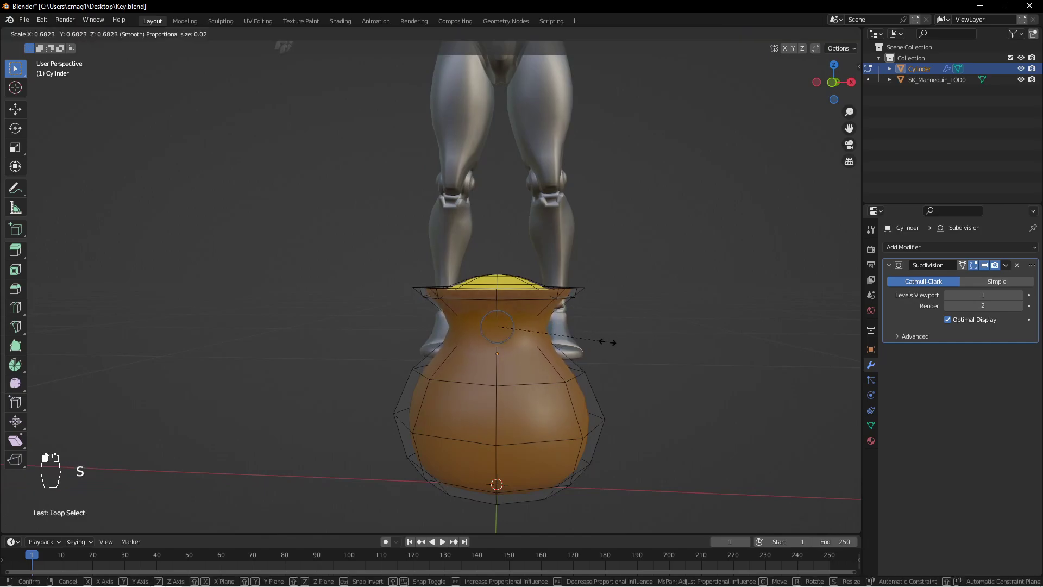
scroll(598, 347, down, 7)
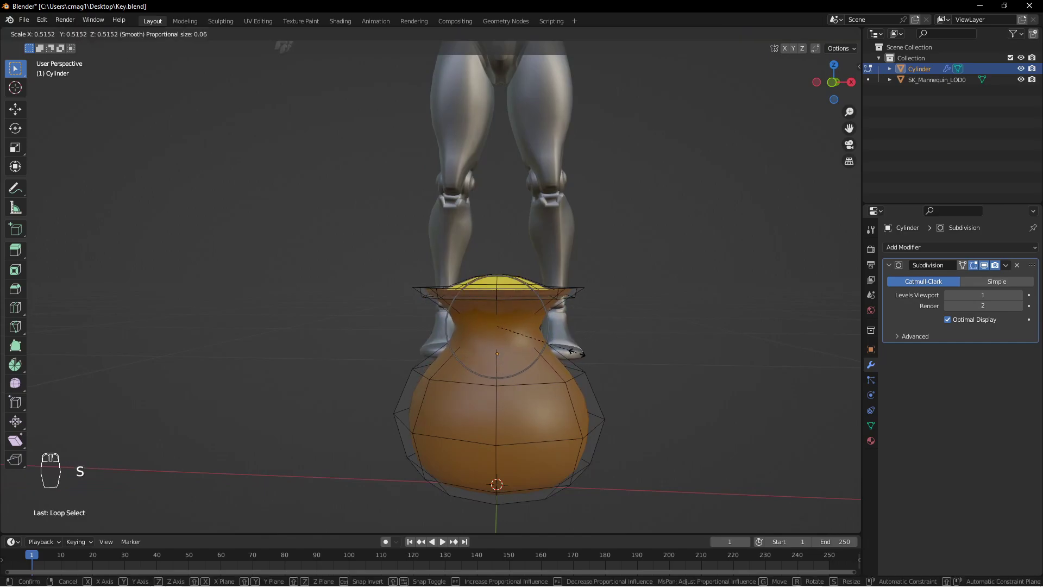
click(602, 360)
Scale the outer edge loop of the gold surface inward to about 0.71.
key(Tab)
middle_drag(553, 328, 538, 356)
key(Tab)
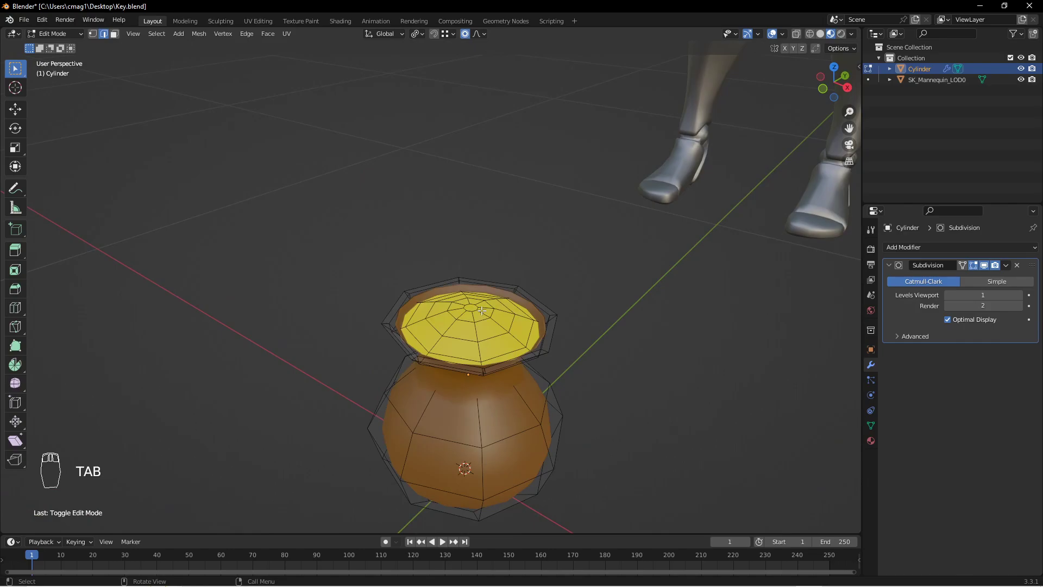
alt+click(514, 348)
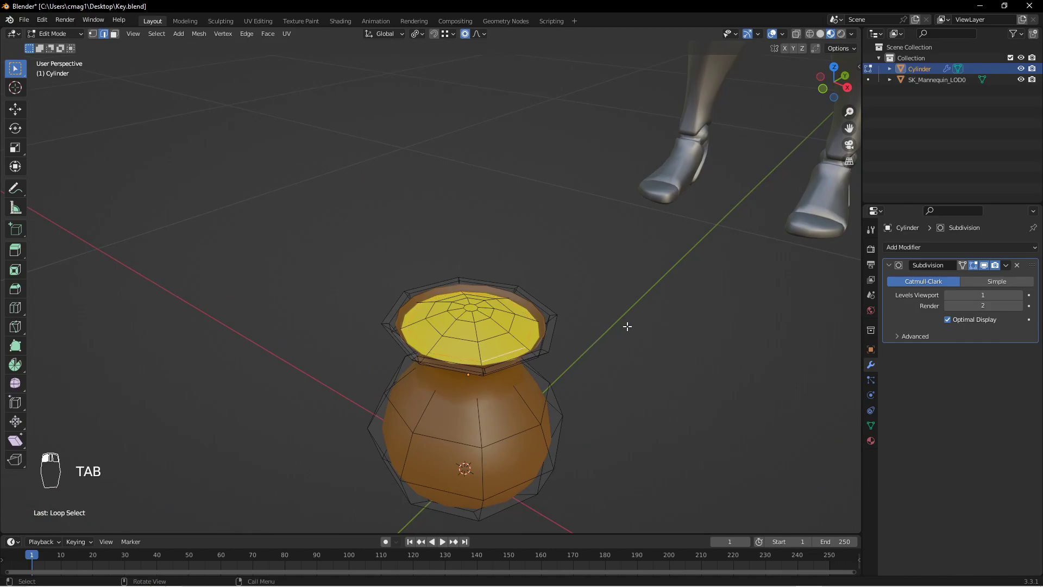
middle_drag(624, 324, 636, 335)
key(s)
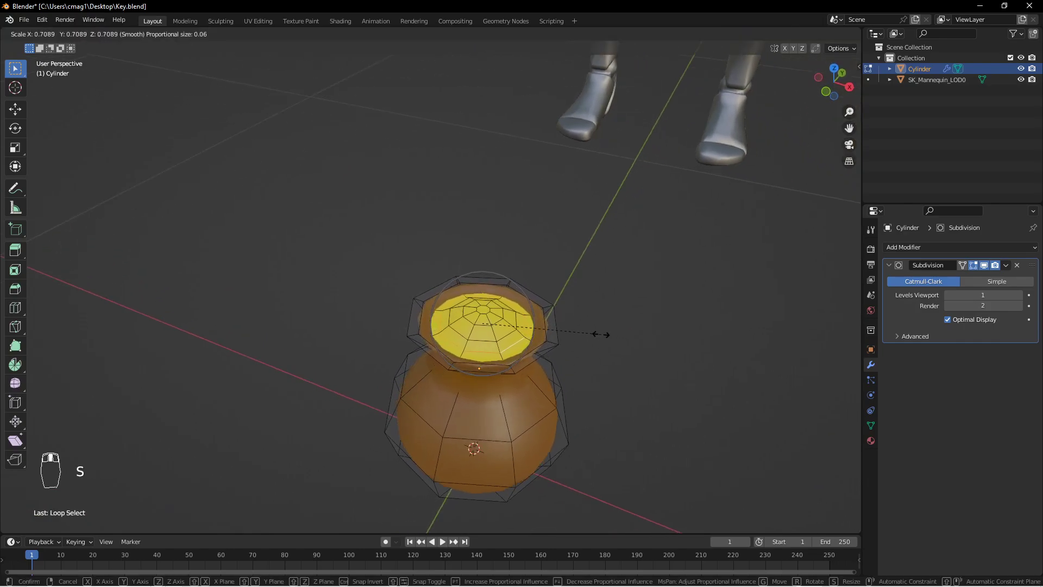
click(600, 333)
Apply the Subdivision modifier to the bag and check the resulting mesh in Edit Mode.
key(Tab)
middle_drag(550, 377, 646, 256)
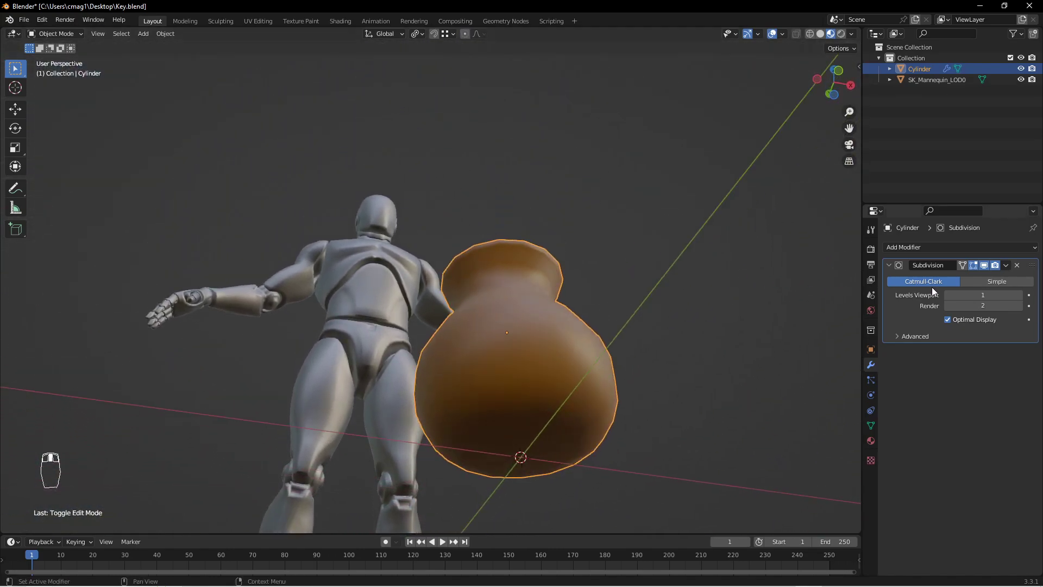
click(1005, 265)
click(978, 278)
key(Tab)
middle_drag(584, 270, 613, 305)
key(Tab)
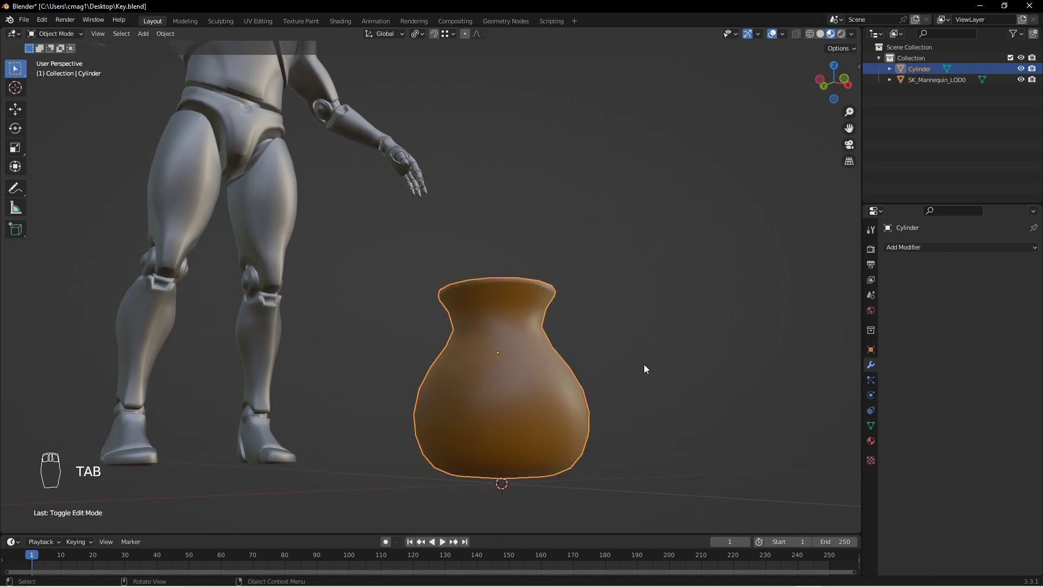
In front view, lower the bag along global Z until its base rests on the ground line.
key(KP_1)
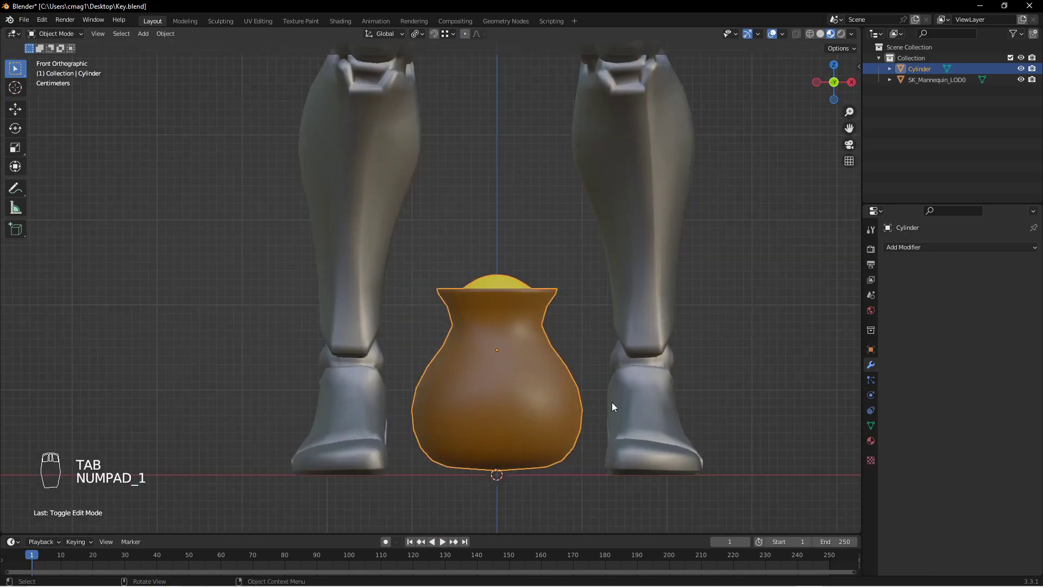
key(g)
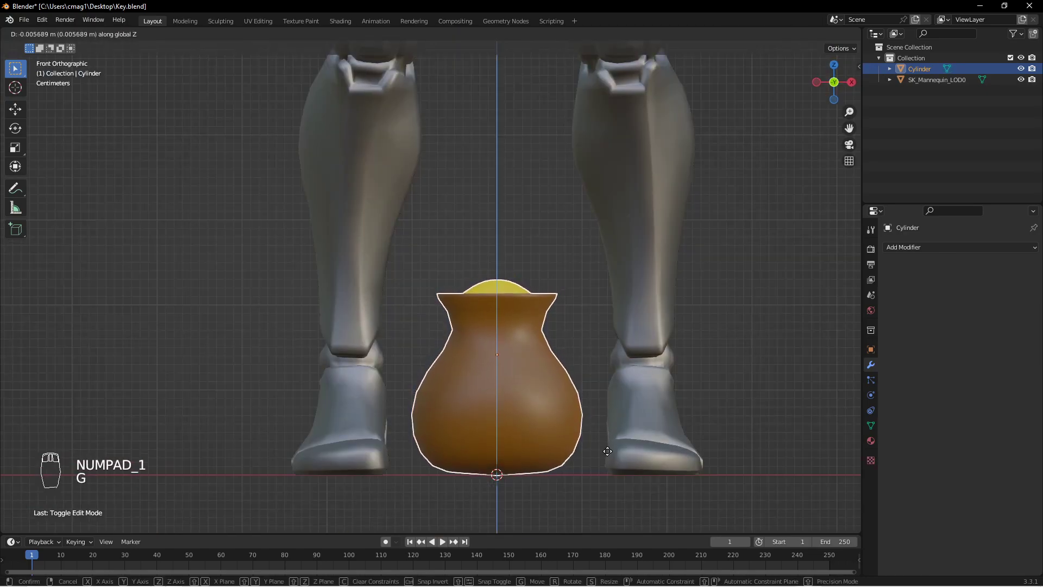
click(609, 460)
Apply the object's scale and bevel the edge loop around the bag's neck by about 0.0045 m with one segment.
middle_drag(551, 308, 495, 324)
key(Tab)
scroll(503, 332, up, 4)
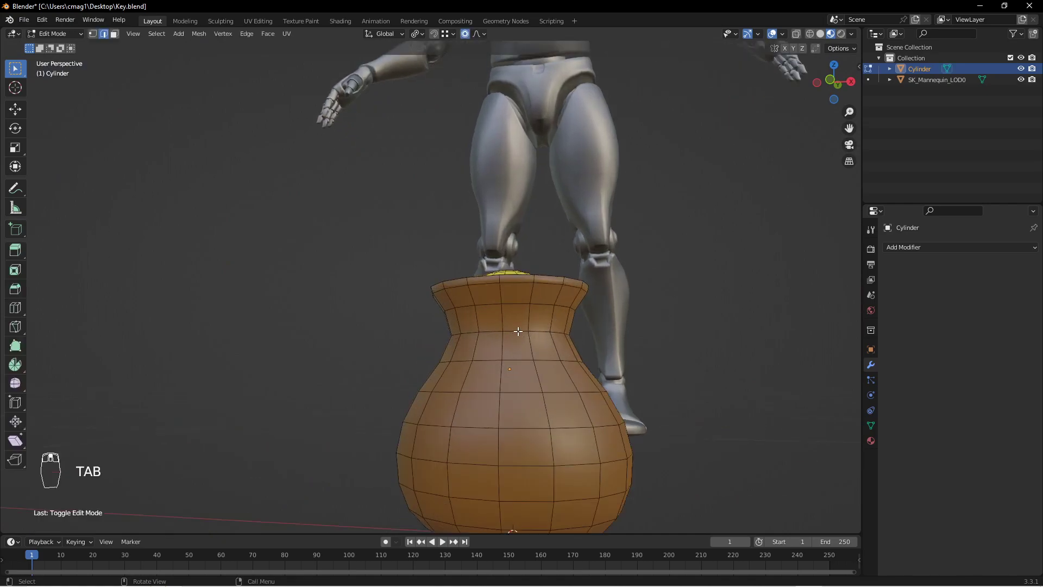
key(2)
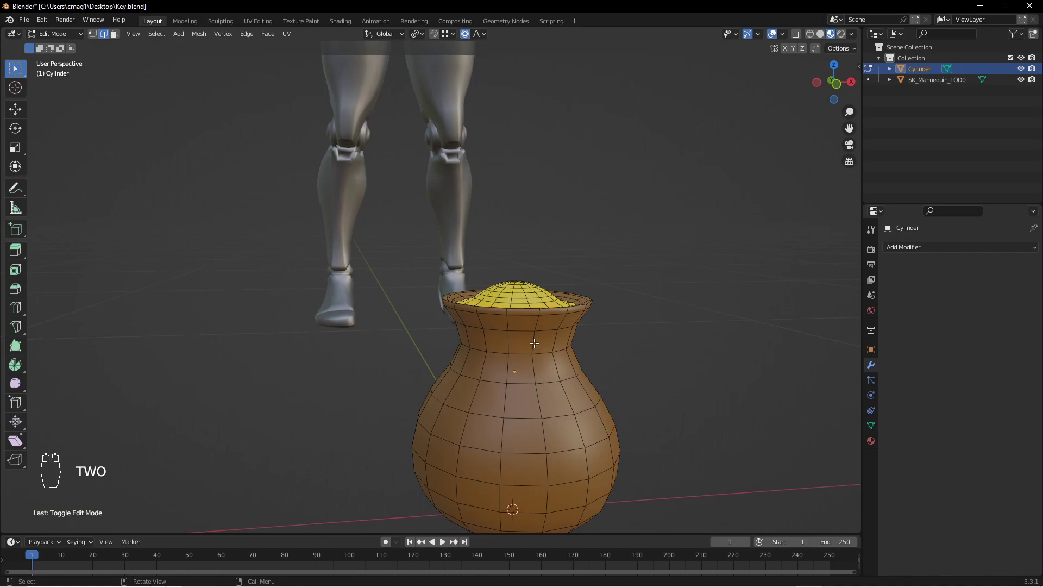
alt+click(544, 354)
middle_drag(665, 305, 643, 284)
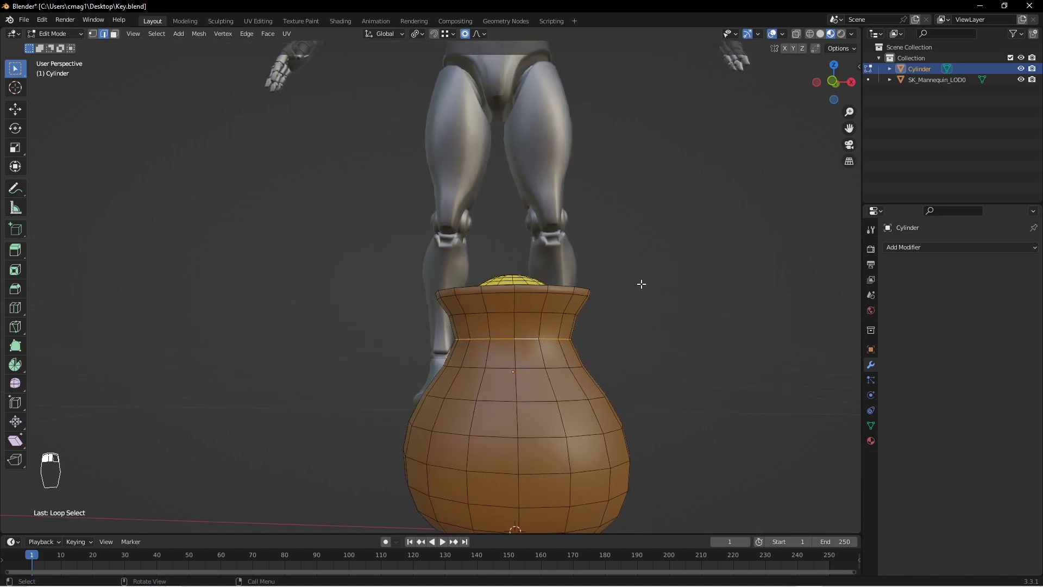
key(Tab)
key(ctrl+a)
click(637, 285)
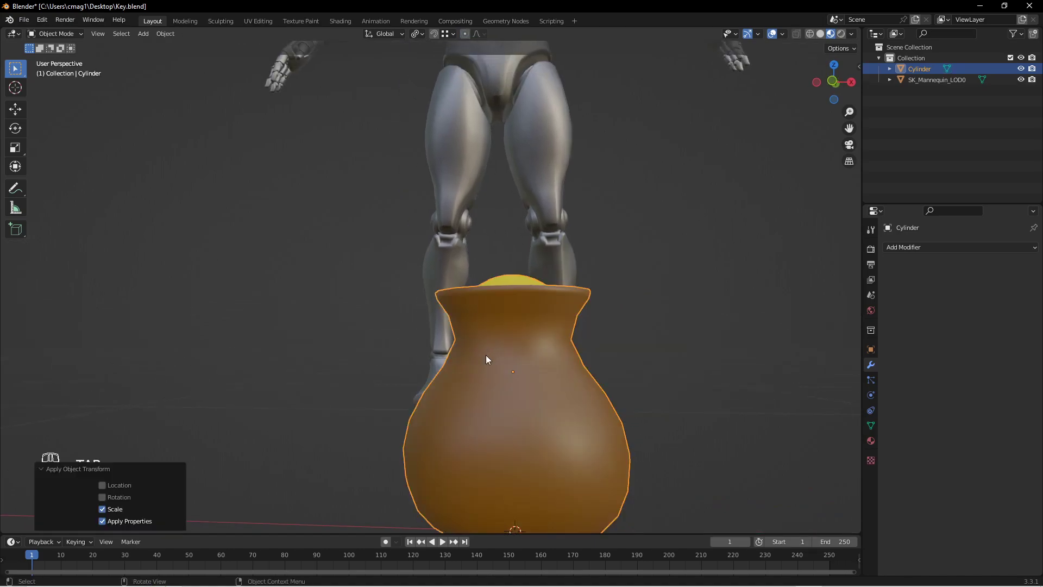
key(Tab)
key(ctrl+b)
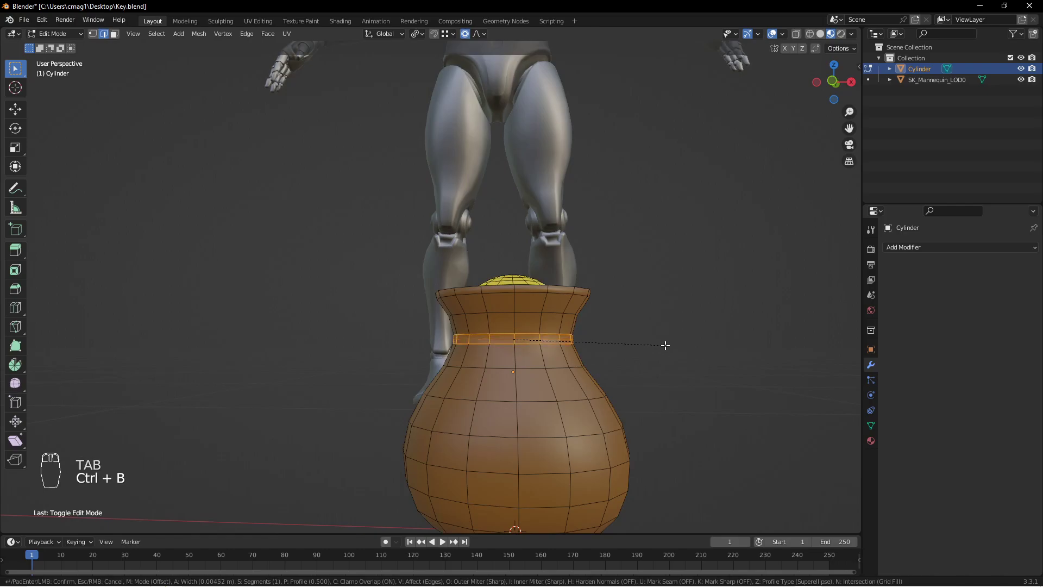
click(664, 345)
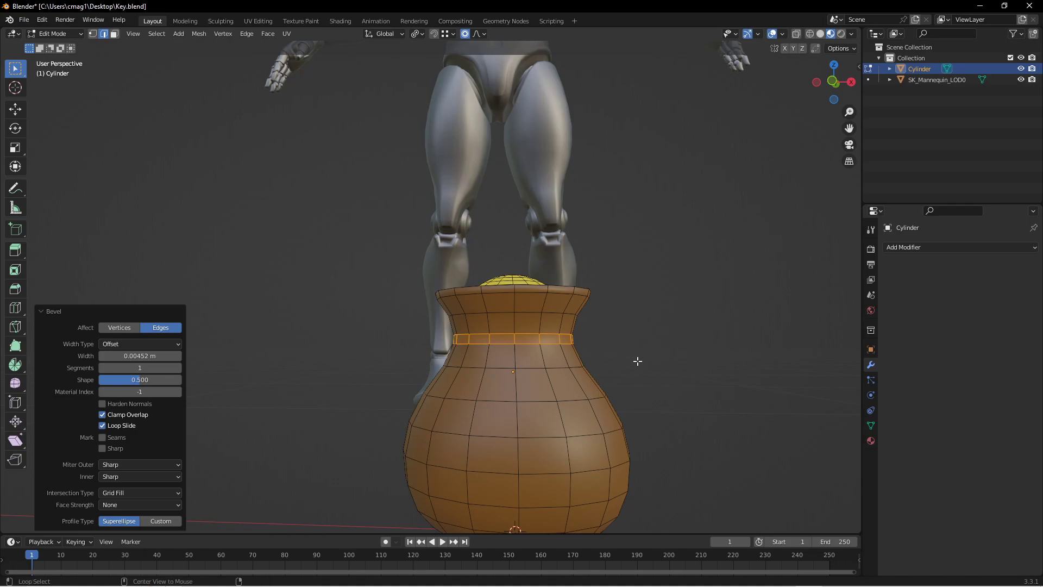
Extrude the beveled neck band outward along its normals by about 0.003 m.
key(alt+e)
click(638, 361)
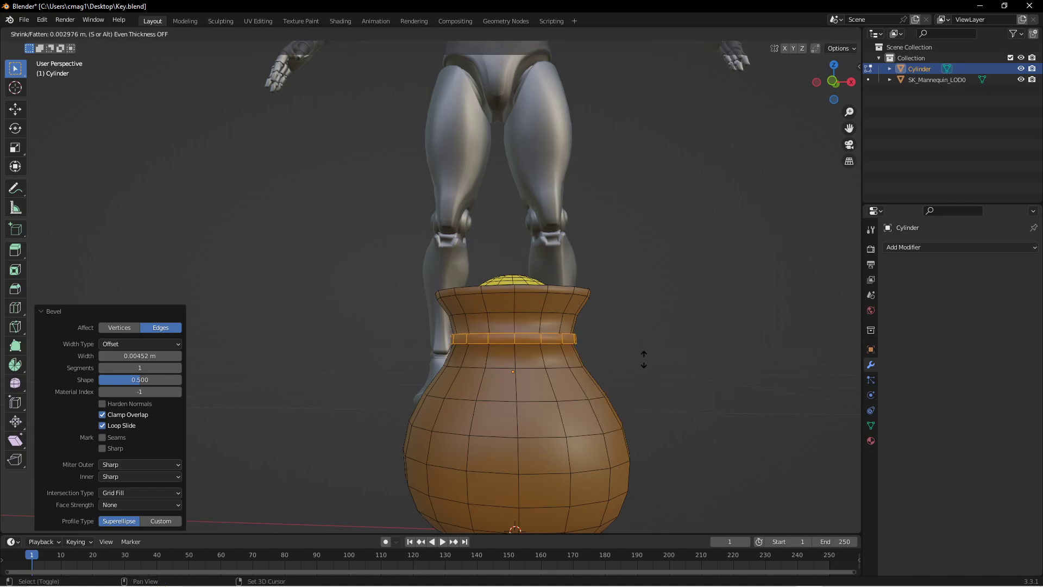
click(644, 359)
Expand the selection to the whole neck band and add a third material slot with a new material named Tie.
middle_drag(620, 329, 903, 384)
key(ctrl+KP_Add)
click(872, 441)
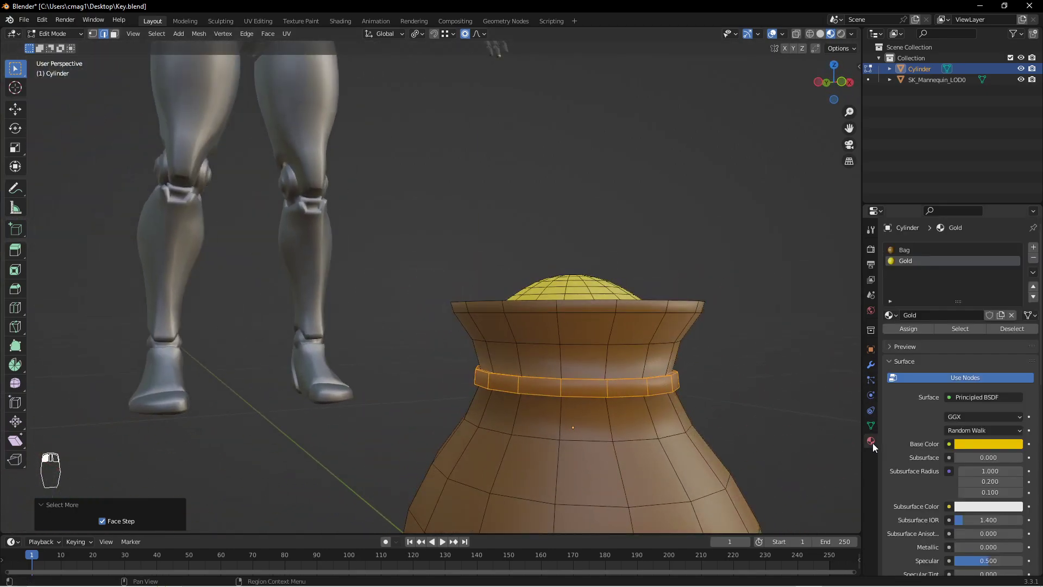
click(1035, 248)
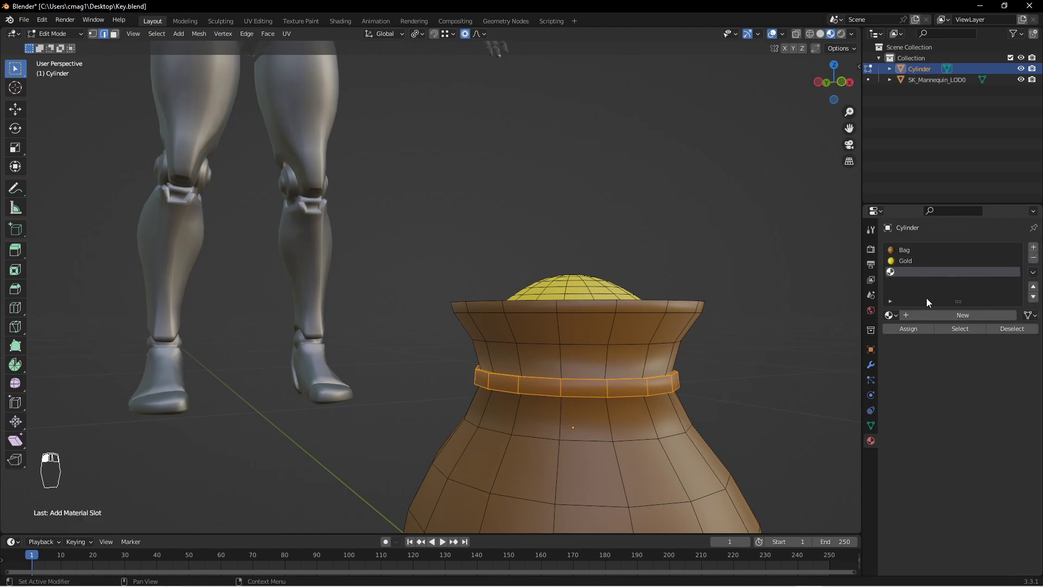
click(951, 315)
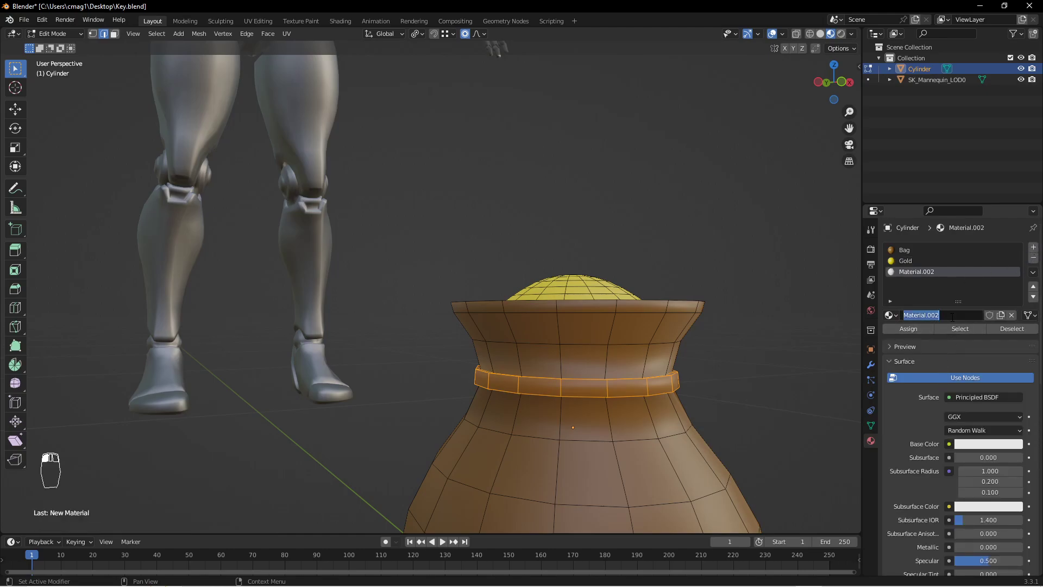
text(Tie)
Set the Tie material's base color to dark brown (H 0.059, S 0.990, V 0.067) and assign it to the neck band.
click(972, 445)
drag(973, 340, 951, 358)
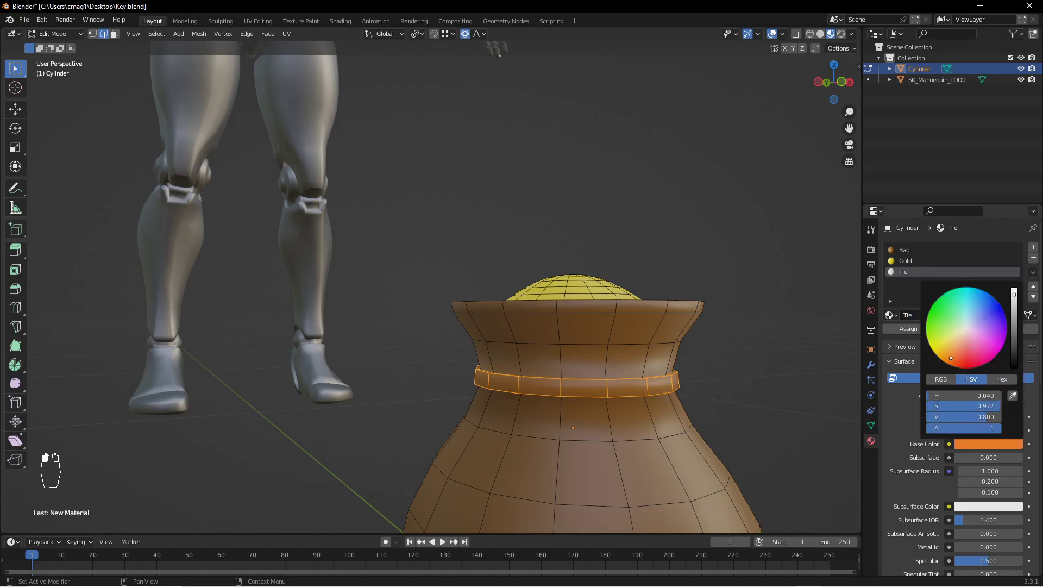
drag(1015, 310, 1014, 341)
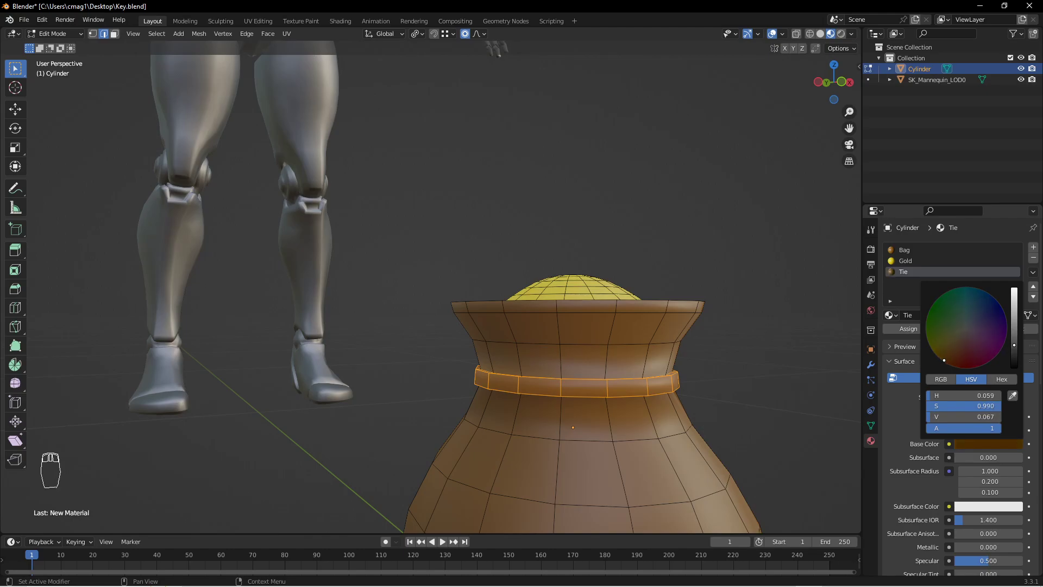
click(915, 328)
key(Tab)
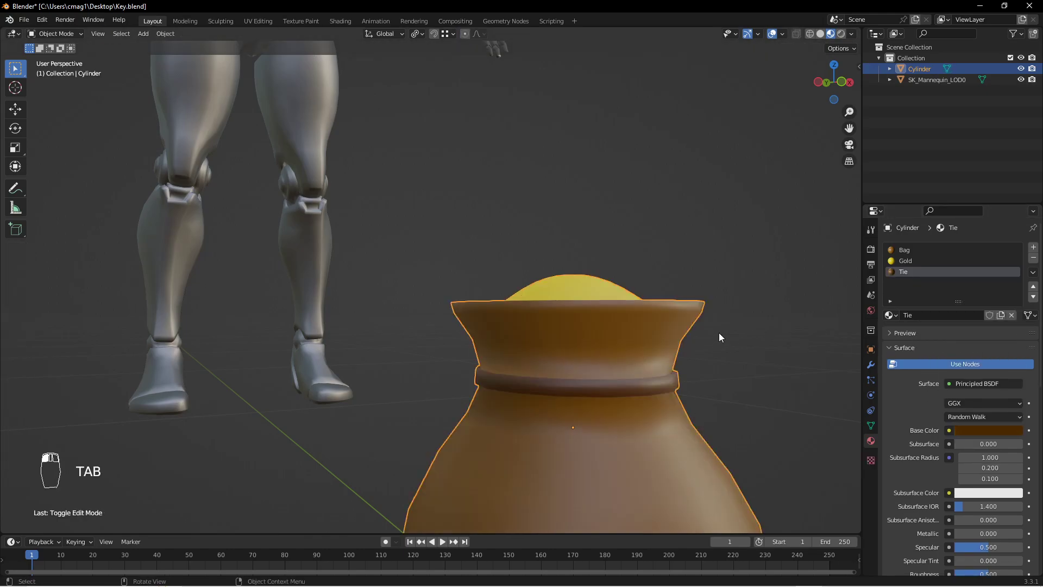
Save the Blender scene as a new file named GoldBag.blend on the Desktop.
middle_drag(719, 332, 612, 310)
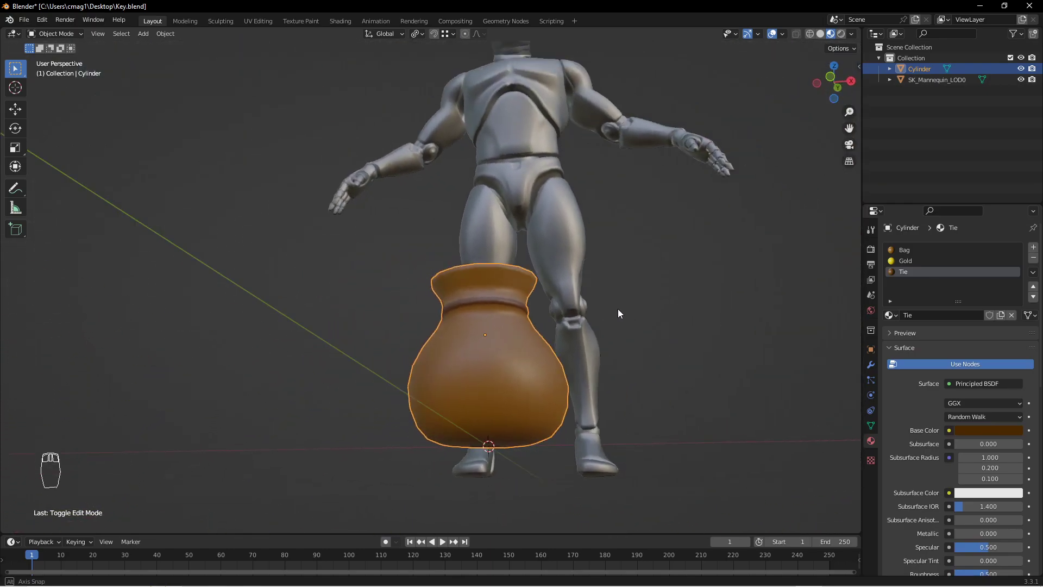
scroll(501, 302, up, 5)
middle_drag(501, 303, 596, 342)
key(Tab)
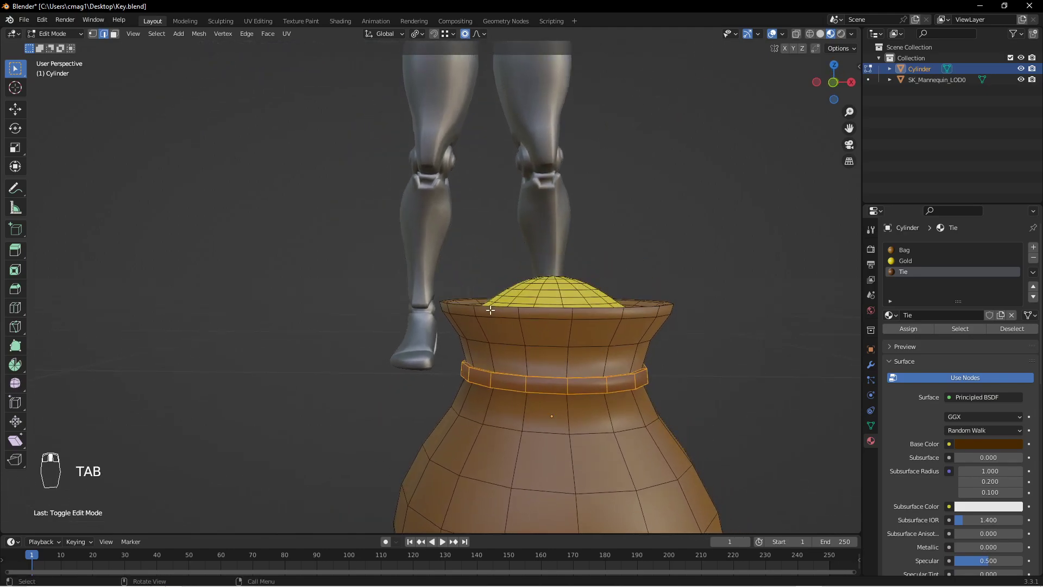
click(25, 21)
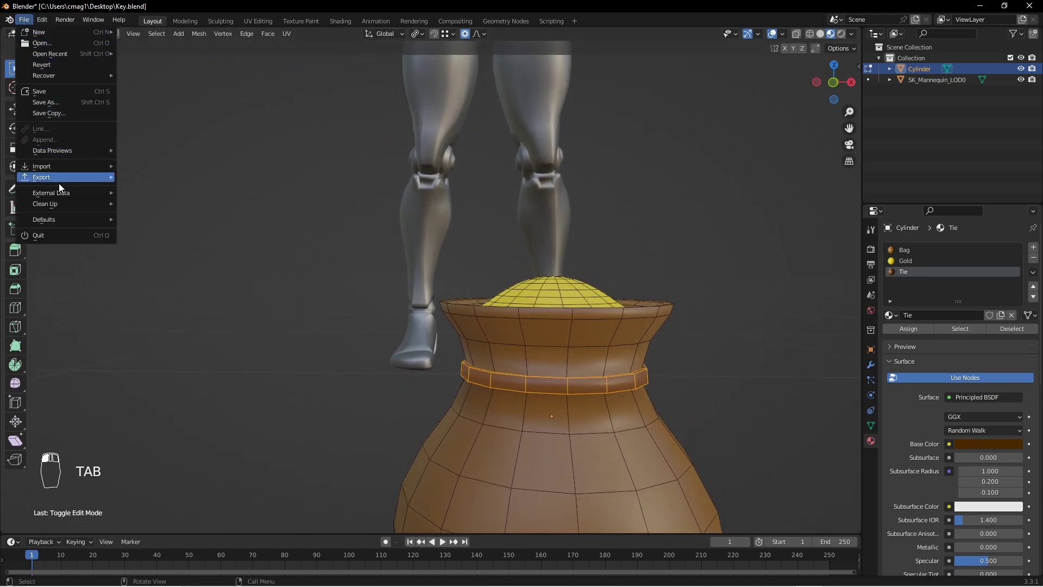
click(67, 102)
click(411, 444)
text(G)
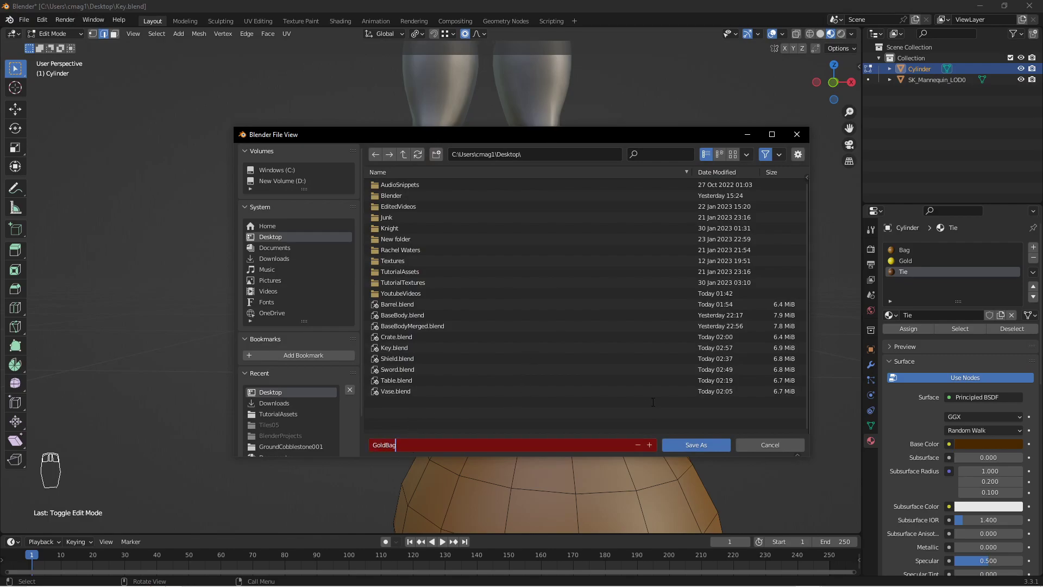
text(oldBag)
click(694, 443)
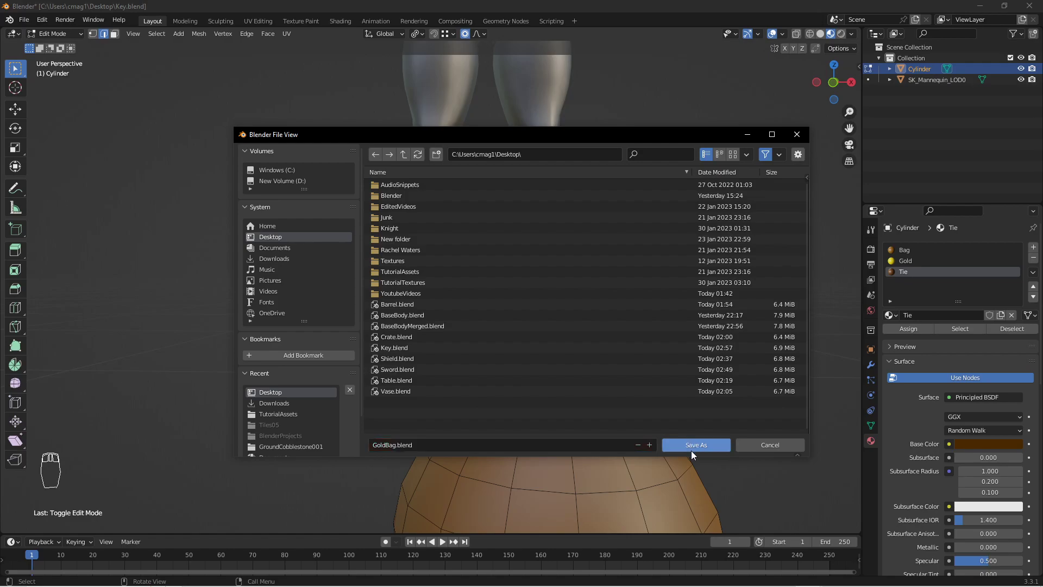
click(697, 445)
Export the bag as GoldBag in FBX format to the Desktop, limited to selected objects.
click(24, 20)
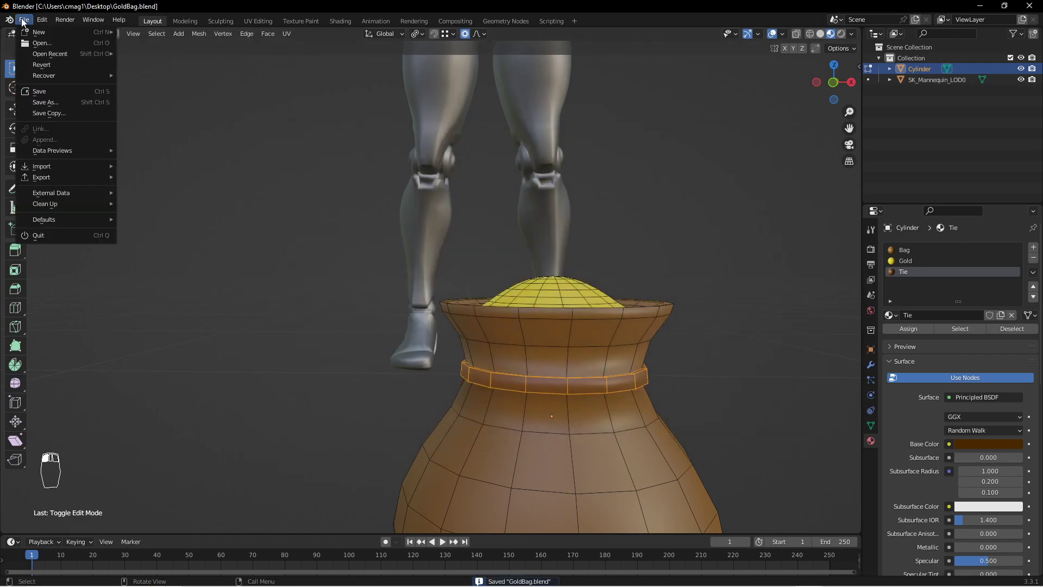
mouse_move(66, 176)
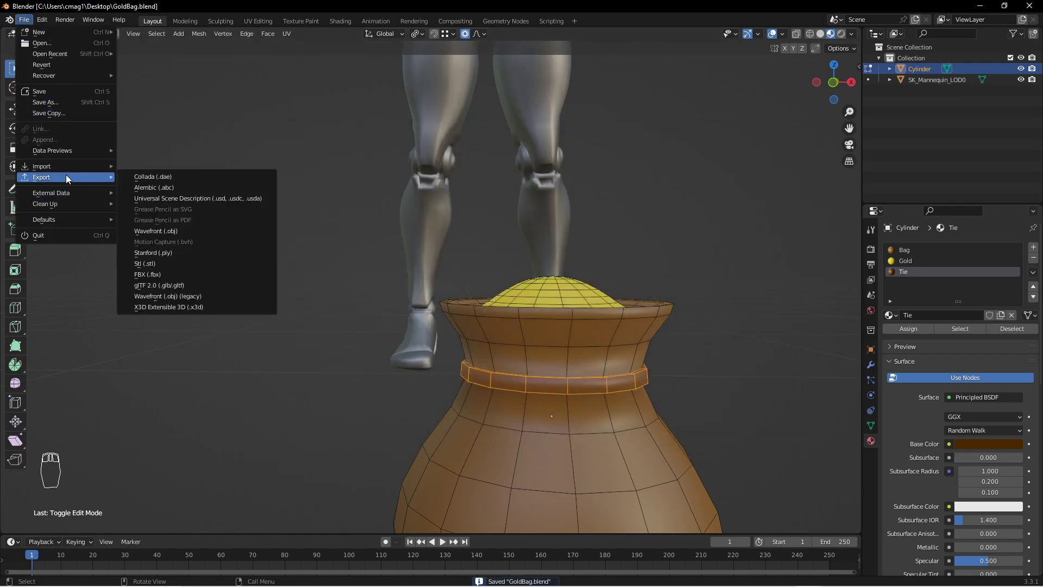
click(163, 274)
click(408, 446)
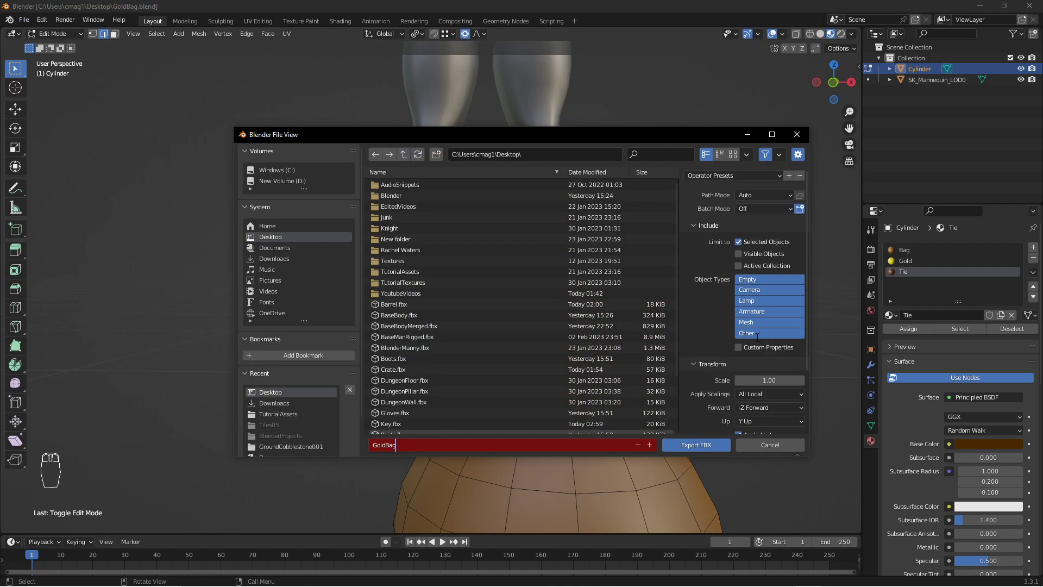
click(721, 446)
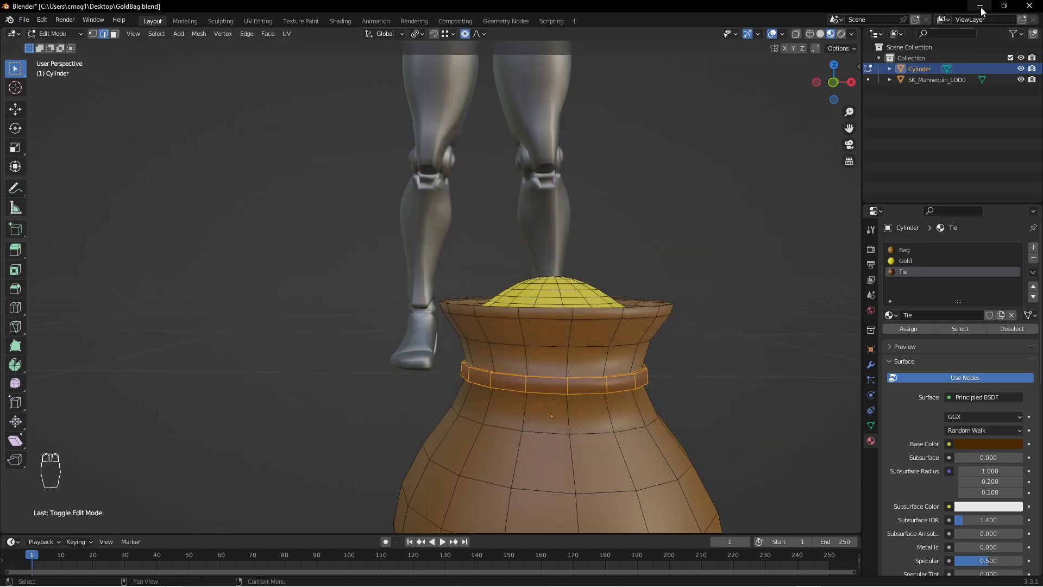
Switch to Unreal Engine and import the GoldBag FBX from the Desktop into the Interaction folder, creating new materials.
click(980, 6)
mouse_move(815, 576)
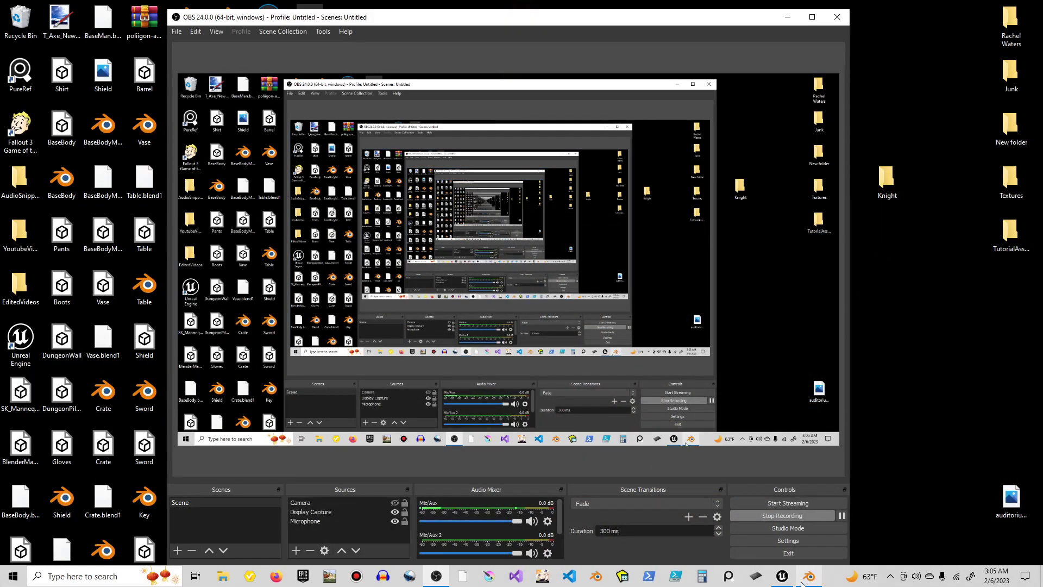
click(783, 576)
click(80, 414)
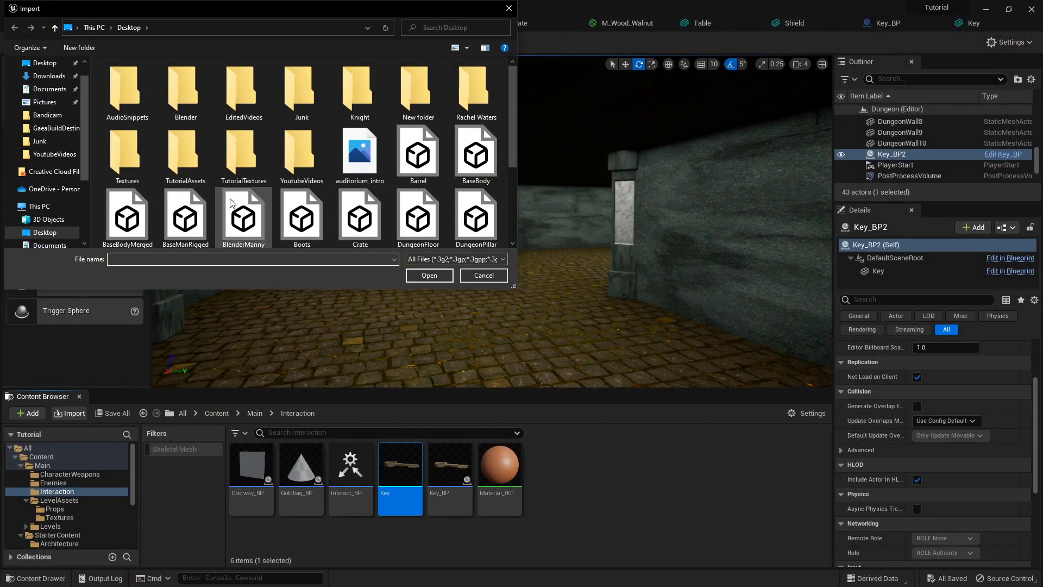
scroll(361, 215, down, 1)
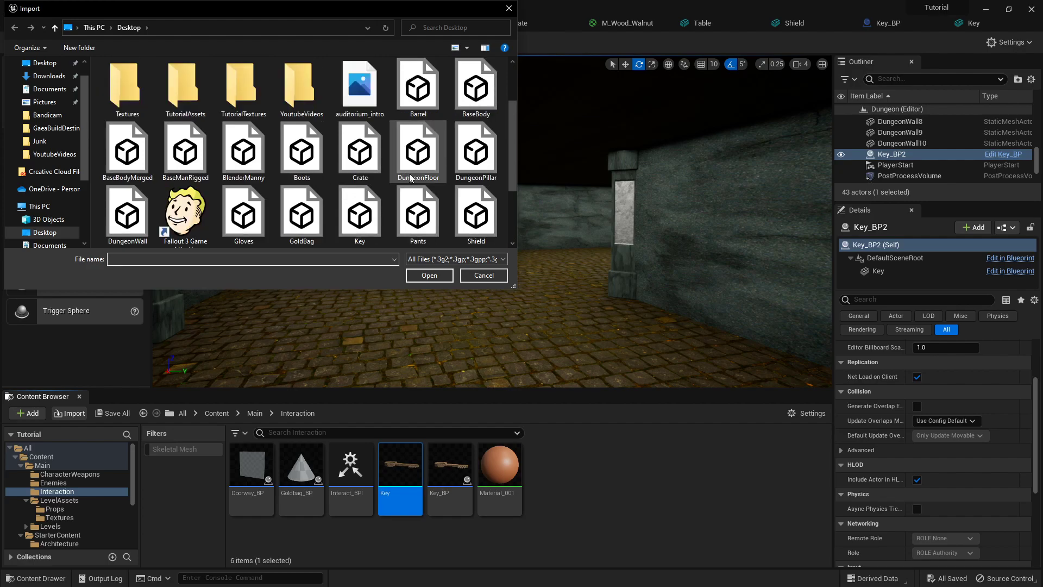
click(302, 213)
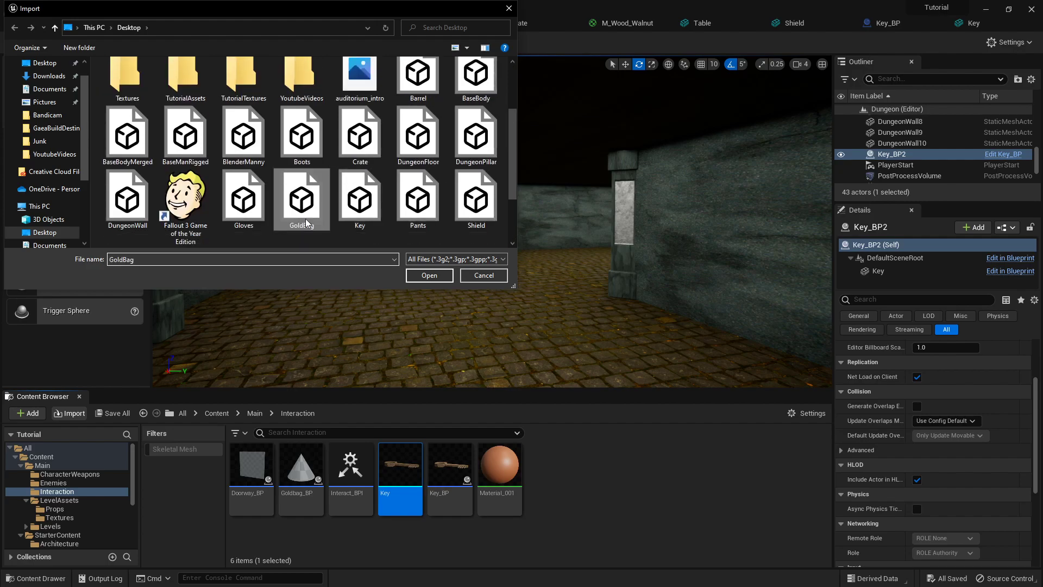
click(429, 276)
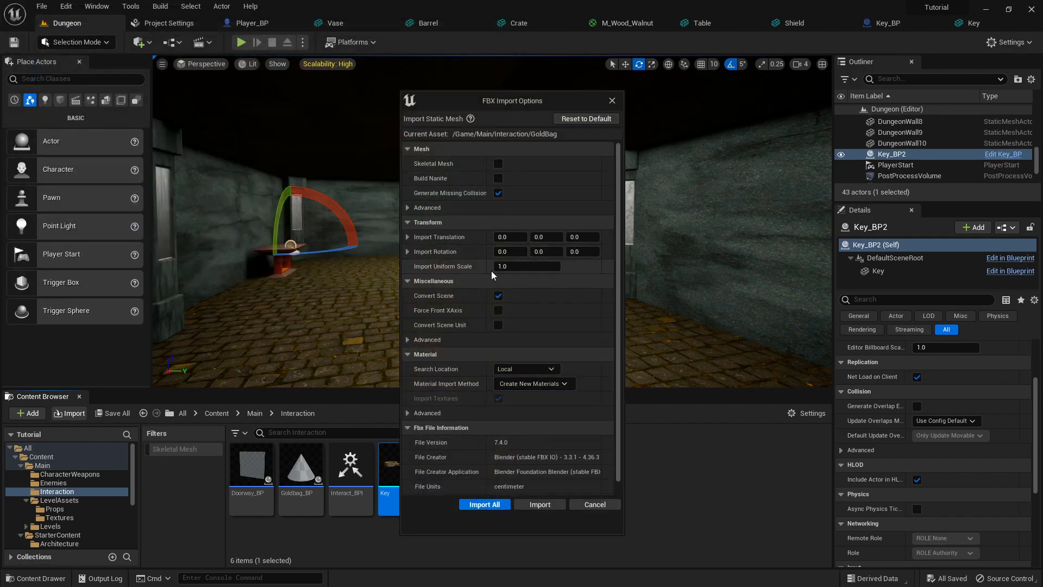
click(484, 505)
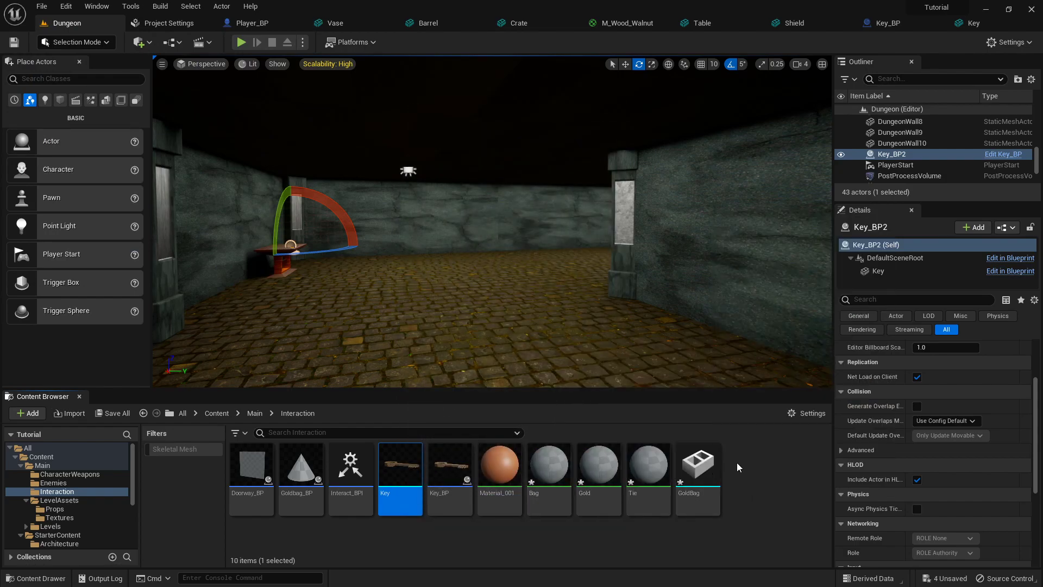
Open the Goldbag_BP blueprint and set the GoldbagStandin component's static mesh to GoldBag.
click(309, 478)
double_click(309, 479)
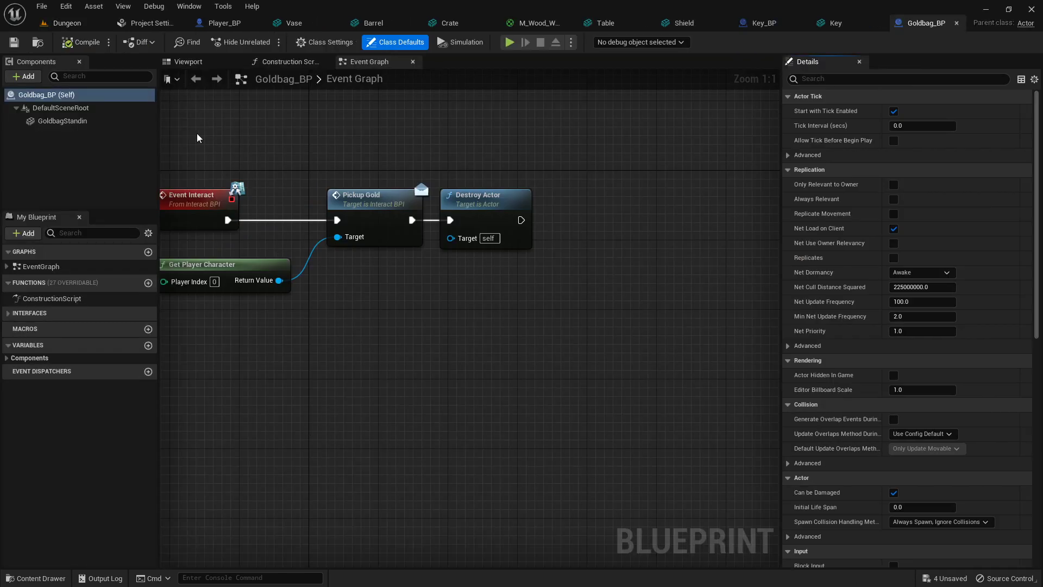
click(190, 61)
click(64, 121)
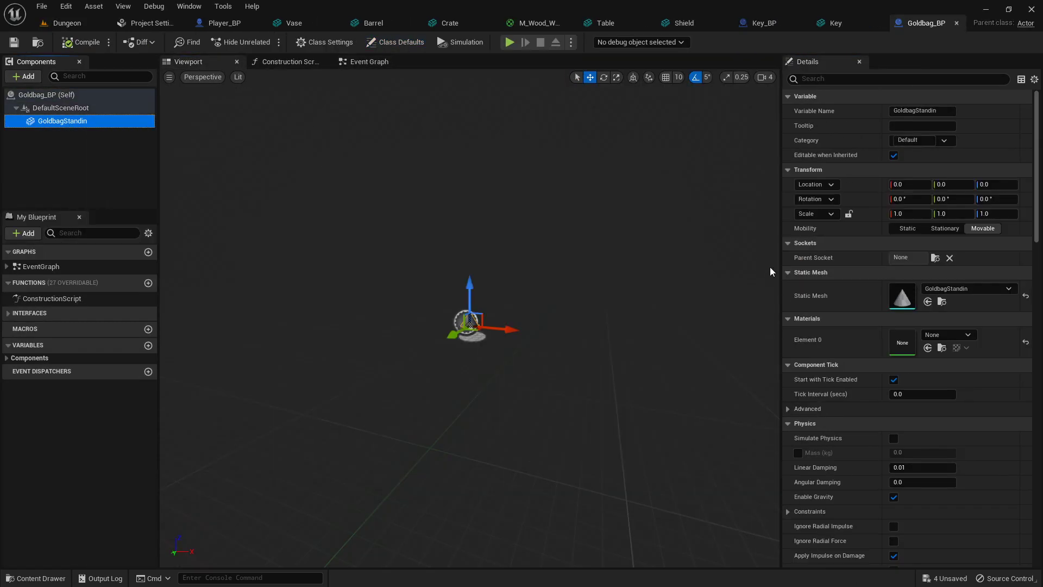
click(956, 289)
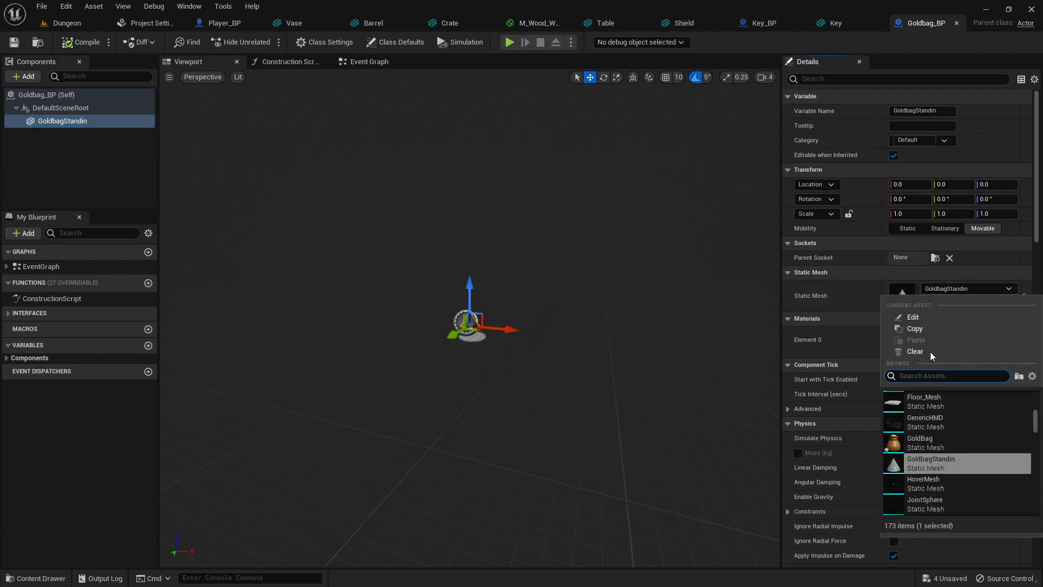
click(934, 442)
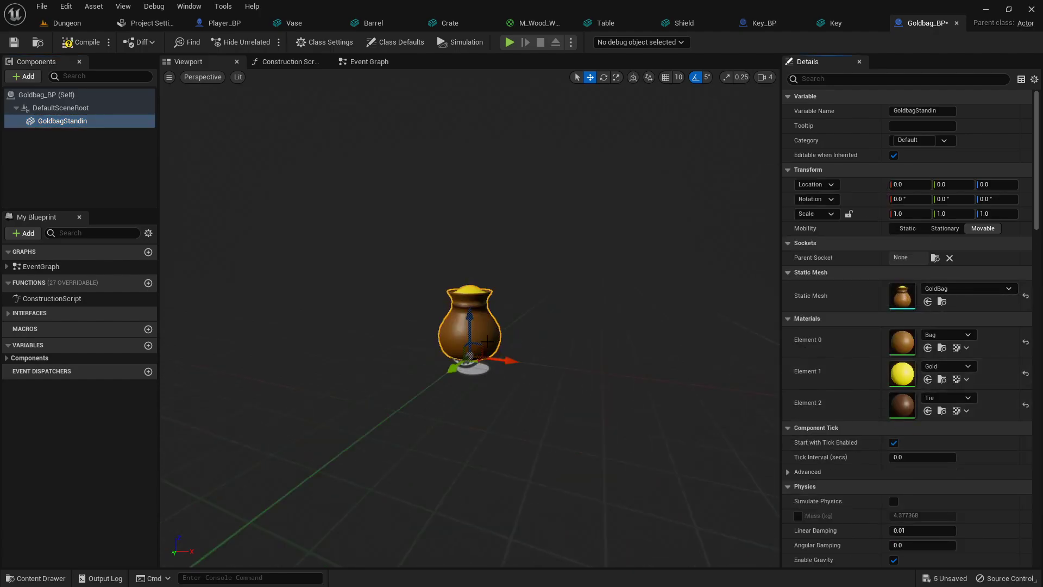
scroll(454, 319, up, 5)
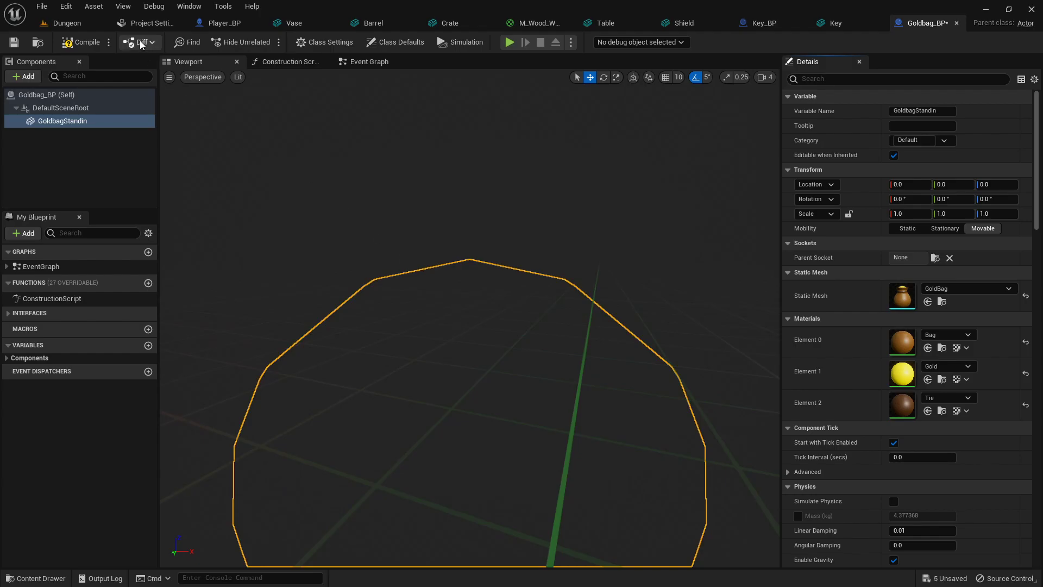
Place a Goldbag_BP in the Dungeon level on the wooden table beside the key.
click(80, 22)
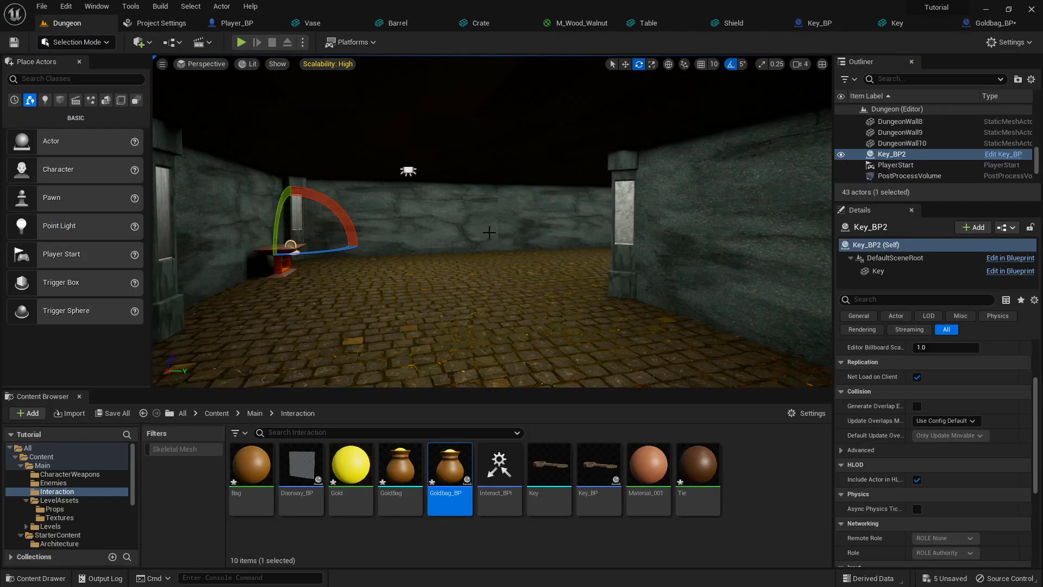
key(f)
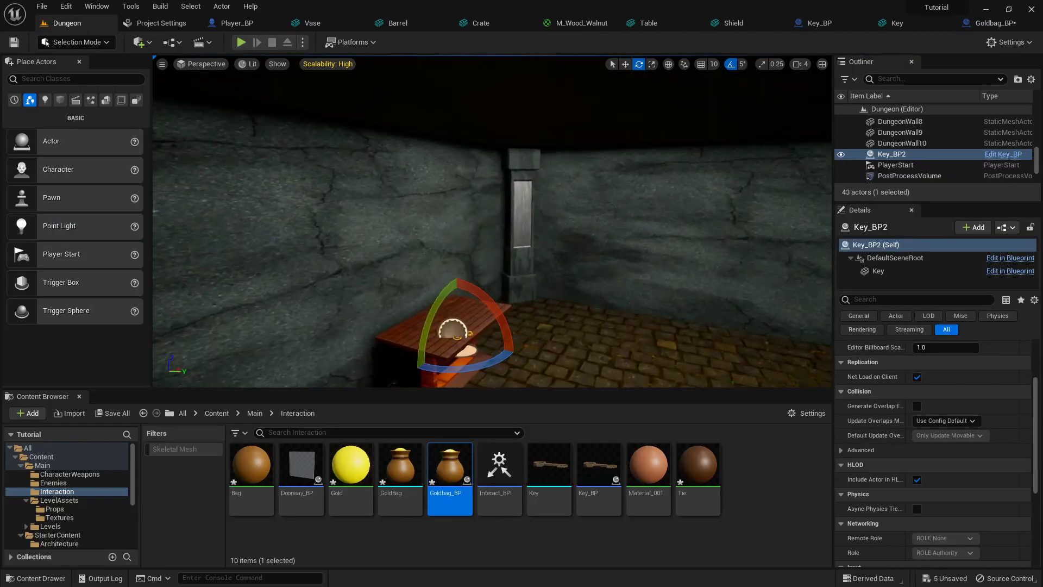
right_drag(492, 272, 474, 272)
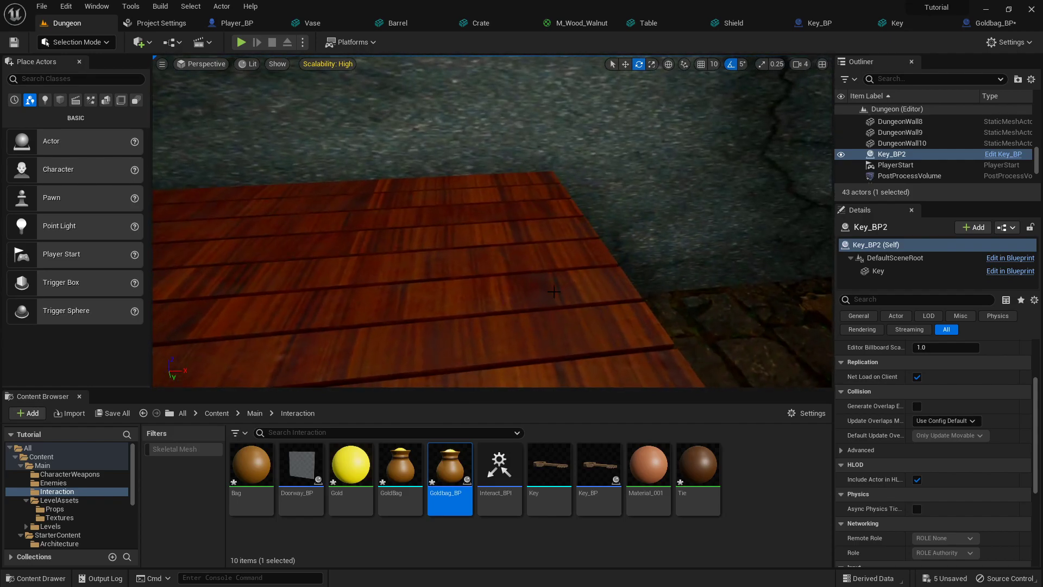
drag(446, 478, 560, 283)
right_drag(559, 282, 562, 244)
Play the level full screen, walk to the table, and examine the key and gold bag up close.
click(249, 43)
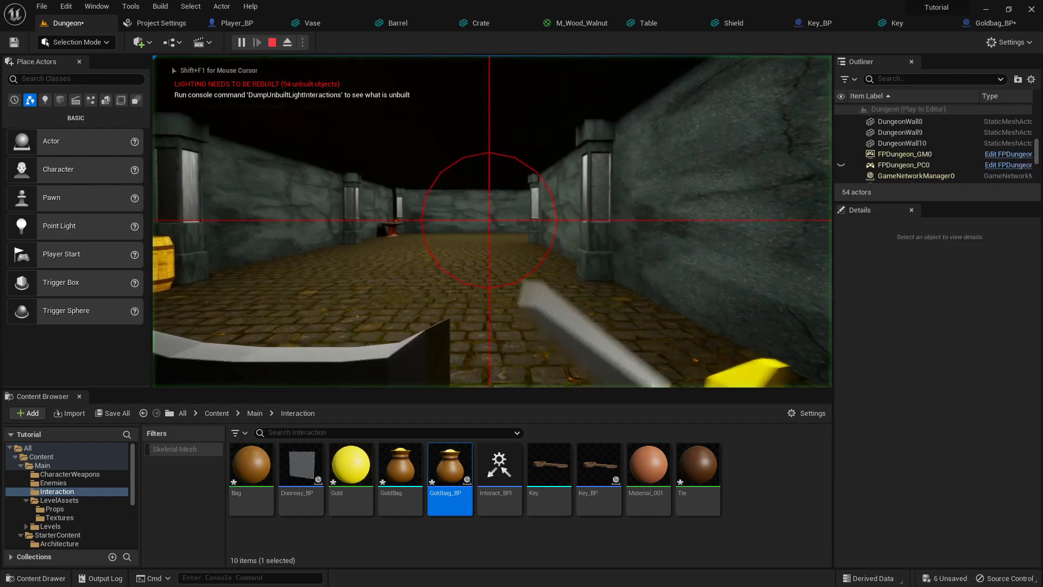
key(F11)
key(w)
click(522, 293)
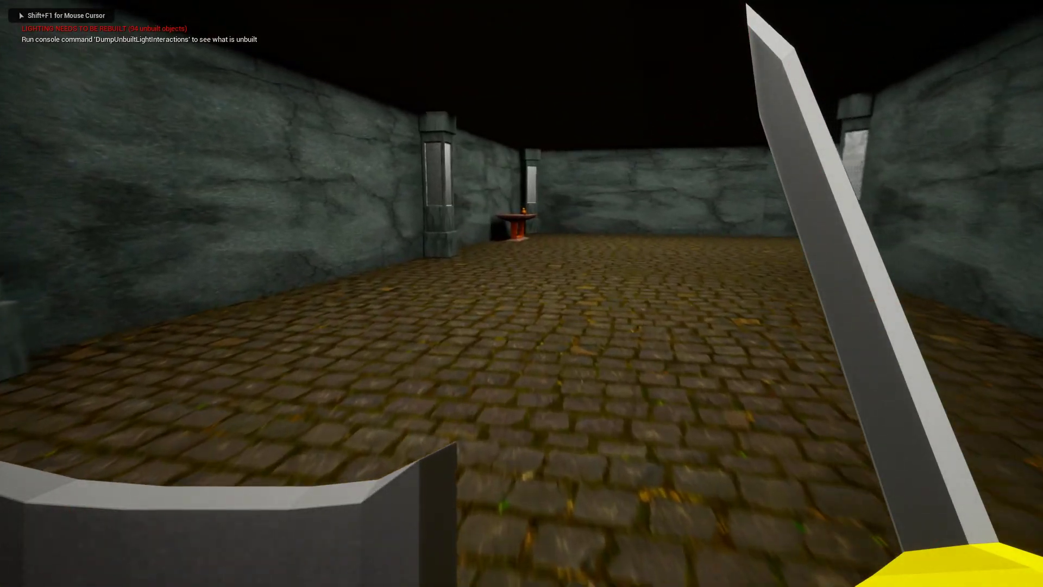
key(w)
click(522, 293)
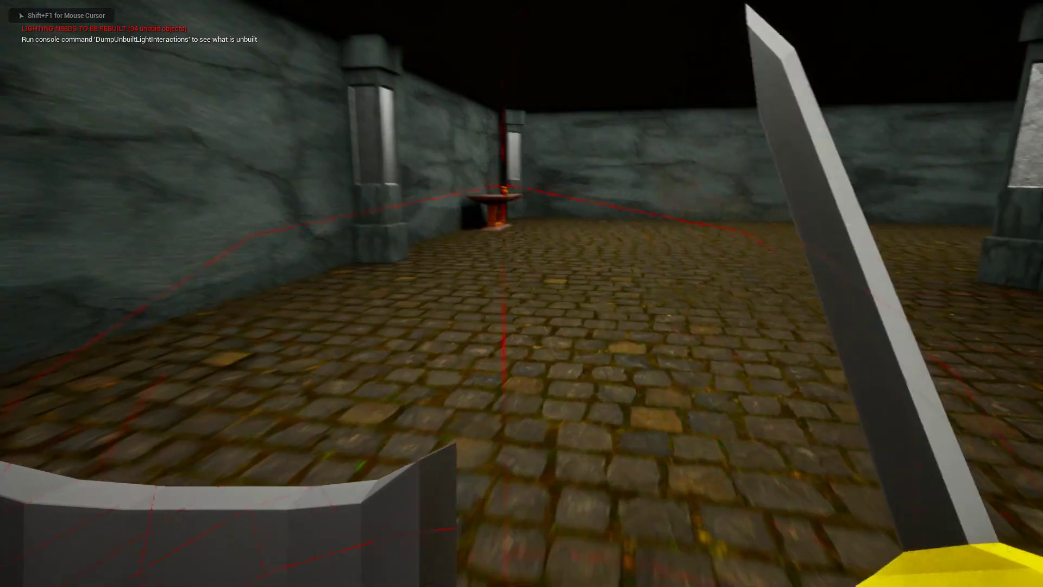
click(521, 293)
key(w)
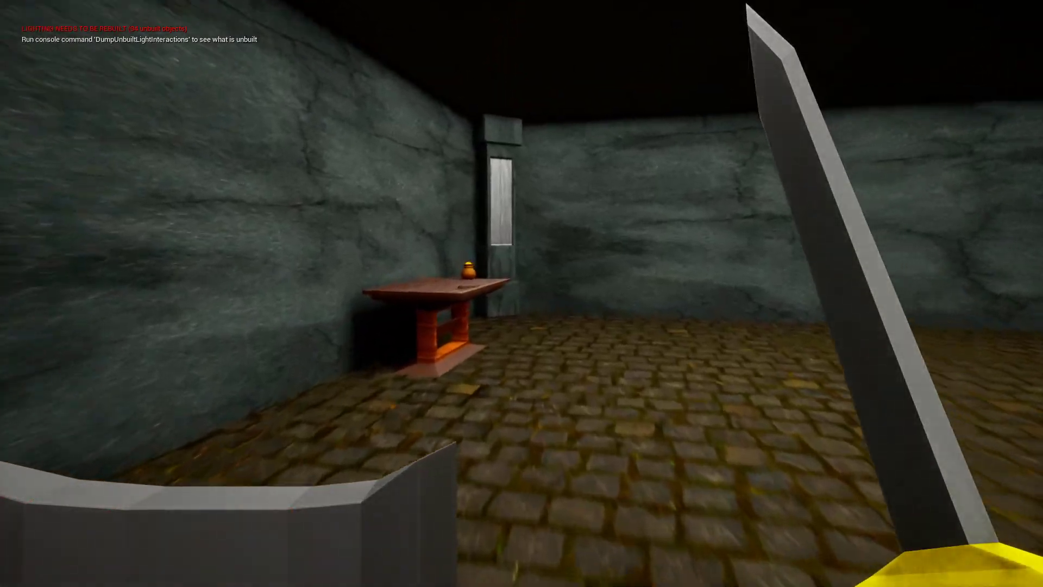
key(w)
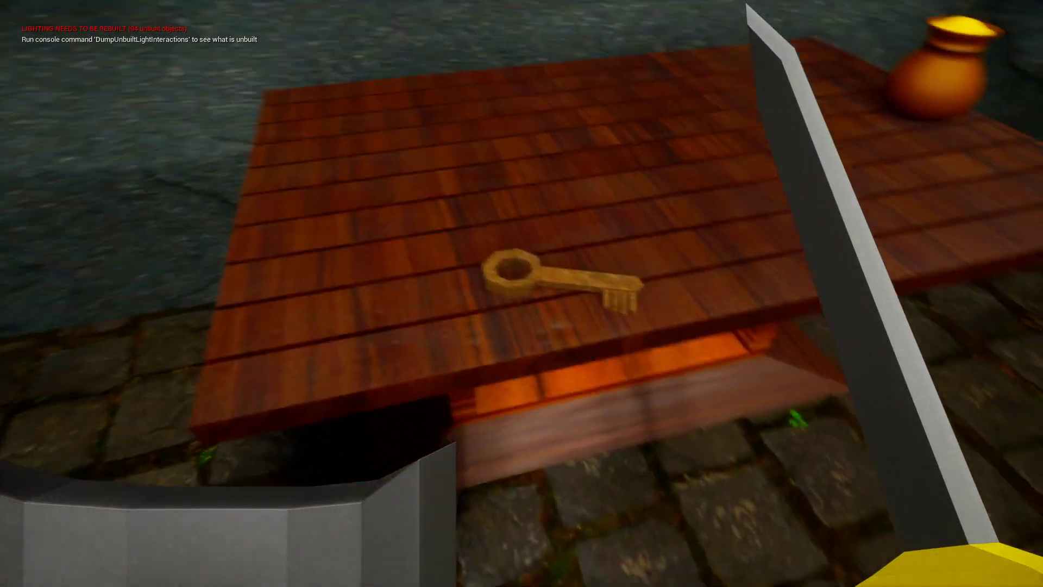
click(522, 294)
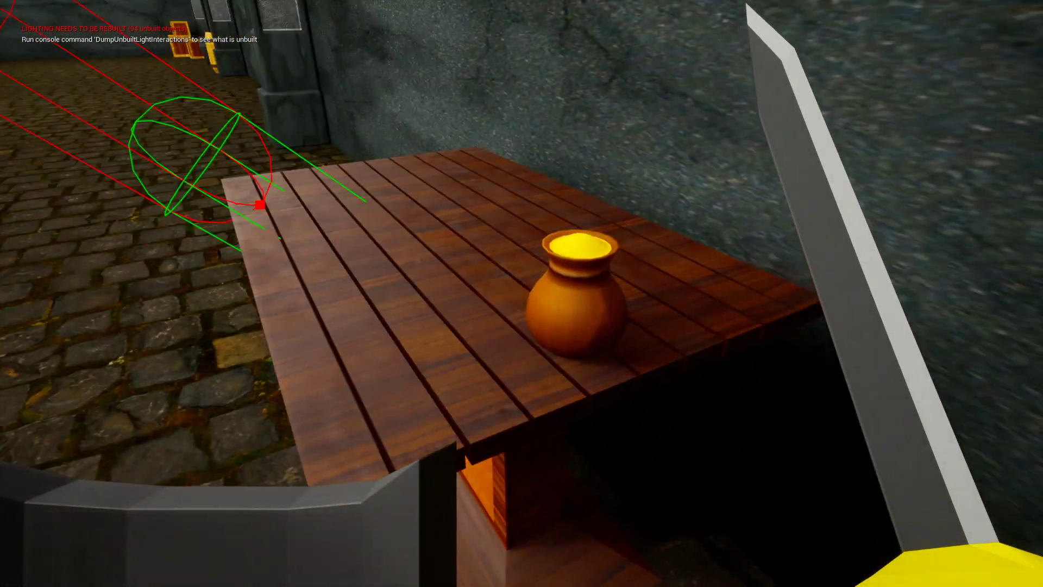
click(522, 294)
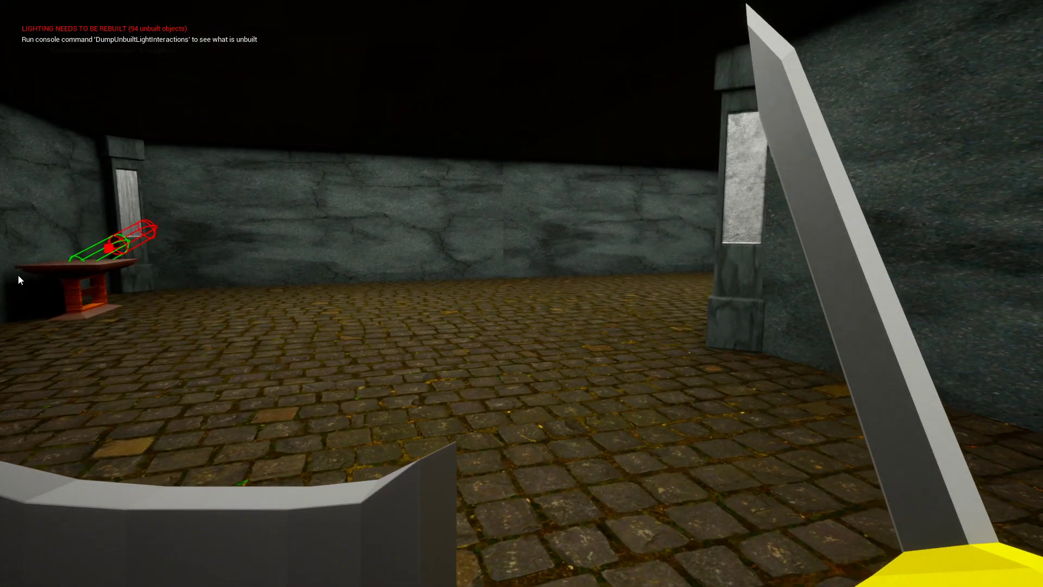
Stop the play session and save the Dungeon level with the GoldBag mesh, Goldbag_BP and the Bag, Gold and Tie materials.
key(Escape)
click(111, 414)
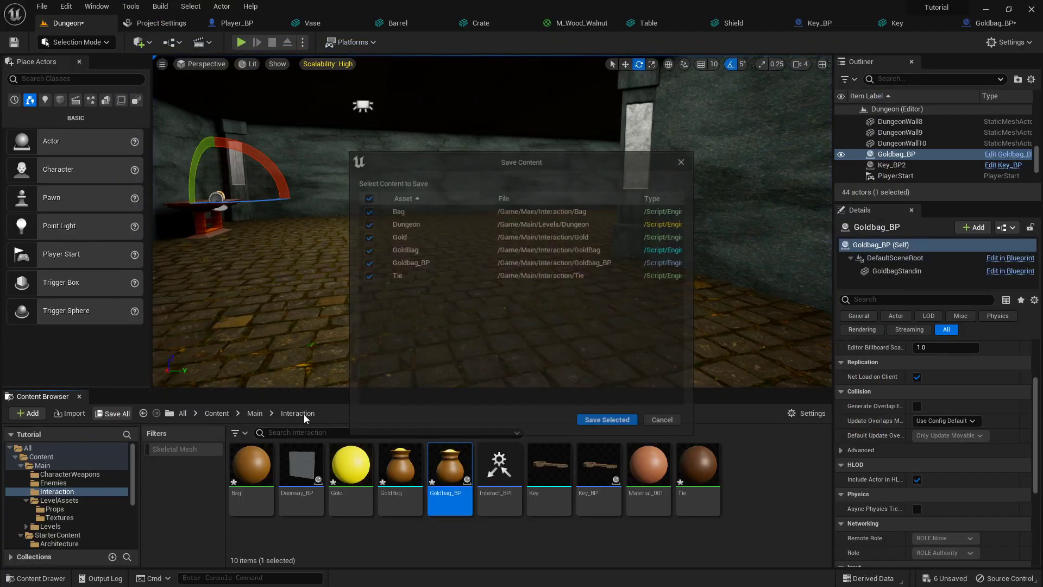
click(598, 423)
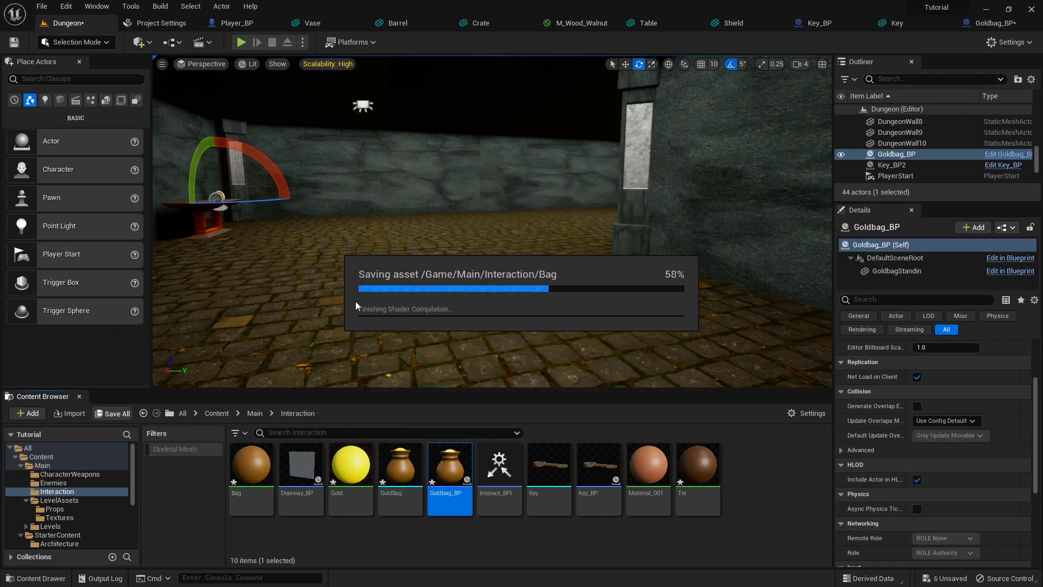
Locate the far dungeon wall's mesh asset in the project content and minimize Unreal Engine.
right_click(465, 174)
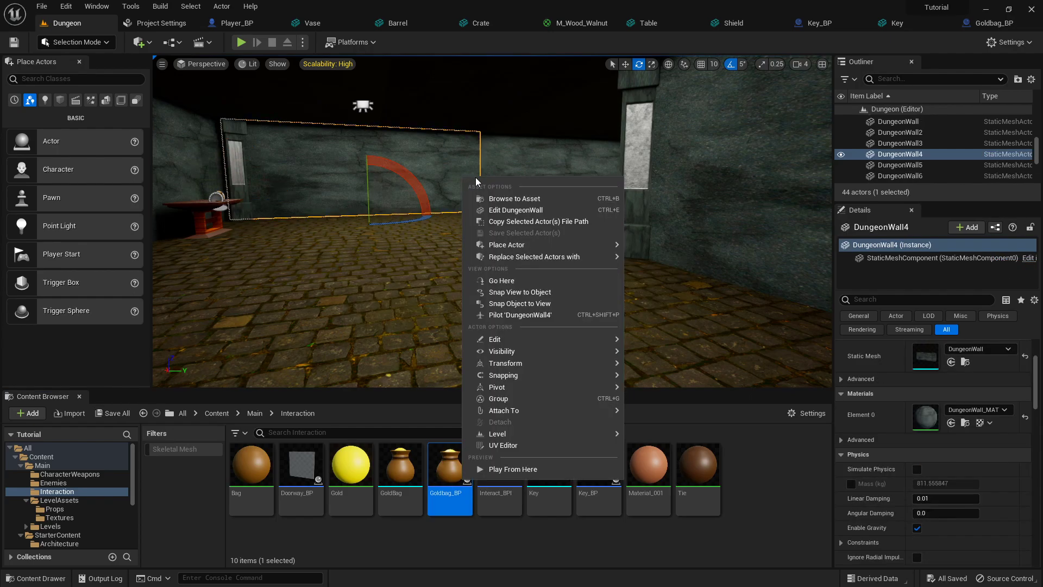
click(510, 200)
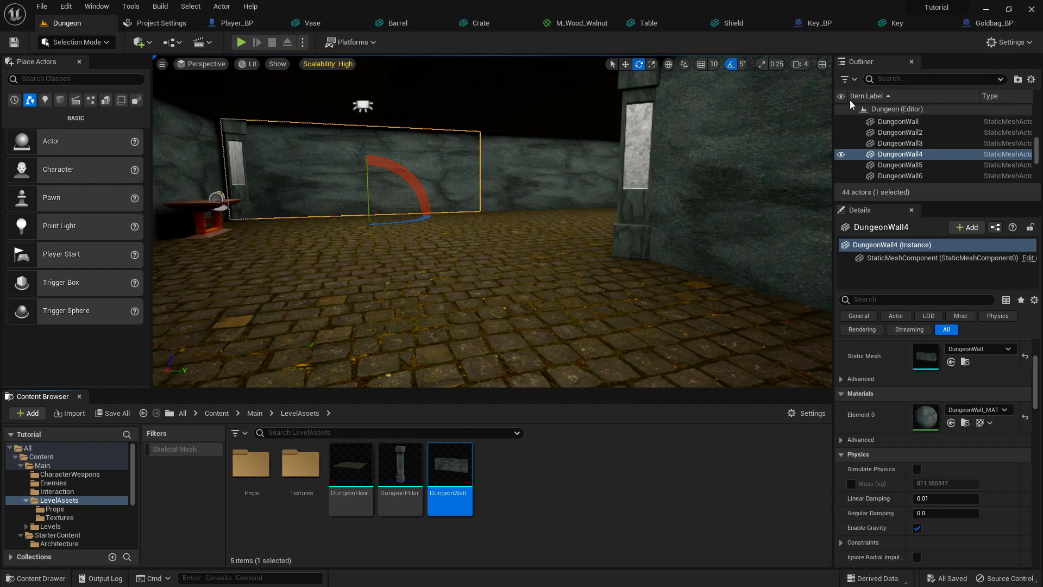
click(985, 9)
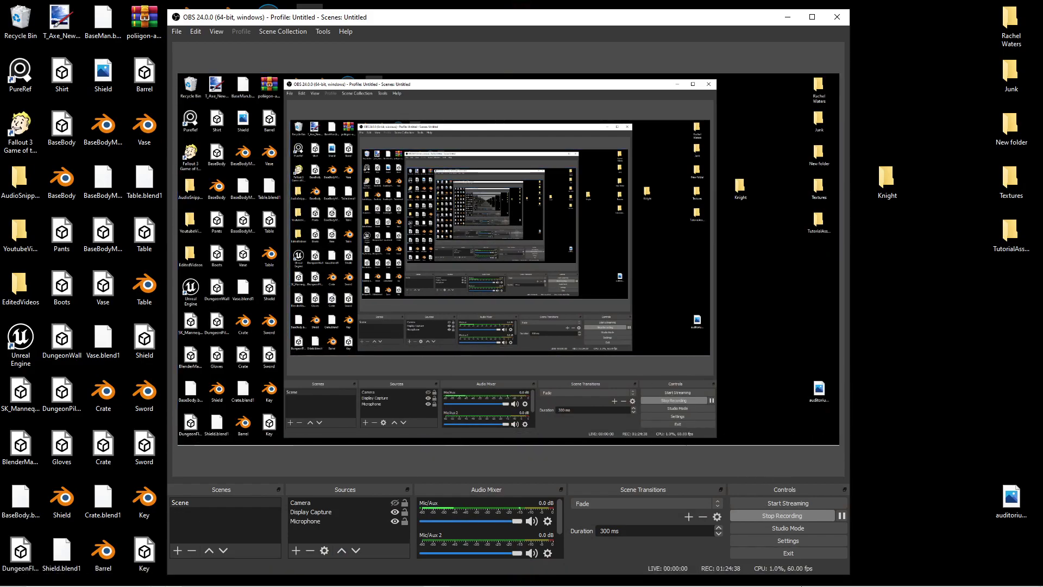
Switch to Blender, leave edit mode, and delete the gold bag object, keeping the mannequin as the scale reference.
click(810, 576)
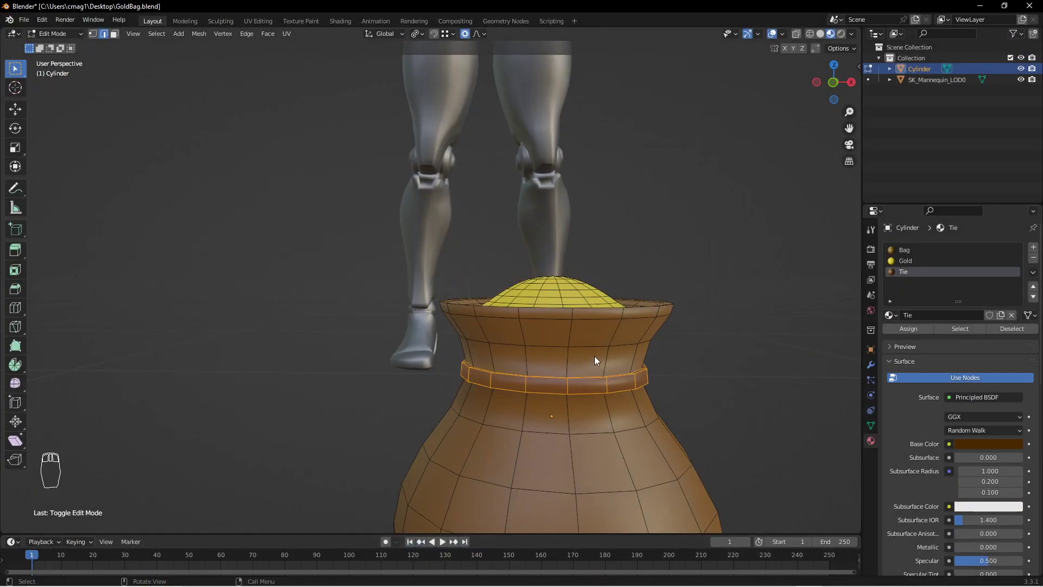
key(Tab)
key(x)
click(529, 386)
scroll(471, 321, down, 4)
middle_drag(369, 269, 421, 295)
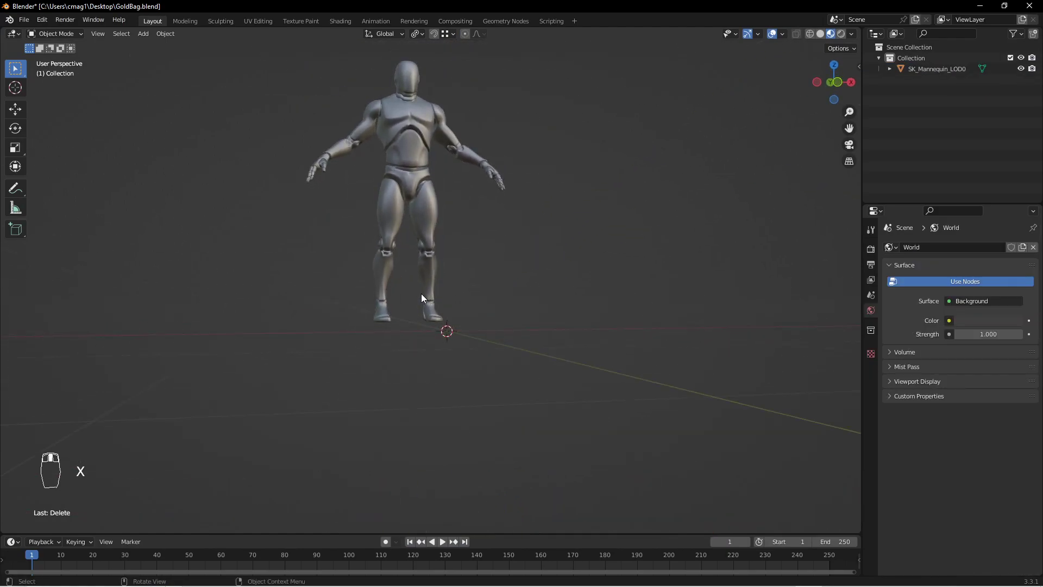
Import DungeonWall.fbx from the Desktop and remove the wall's CityStreetAsphaltGenericCracked002_2K material slot.
click(24, 20)
mouse_move(65, 165)
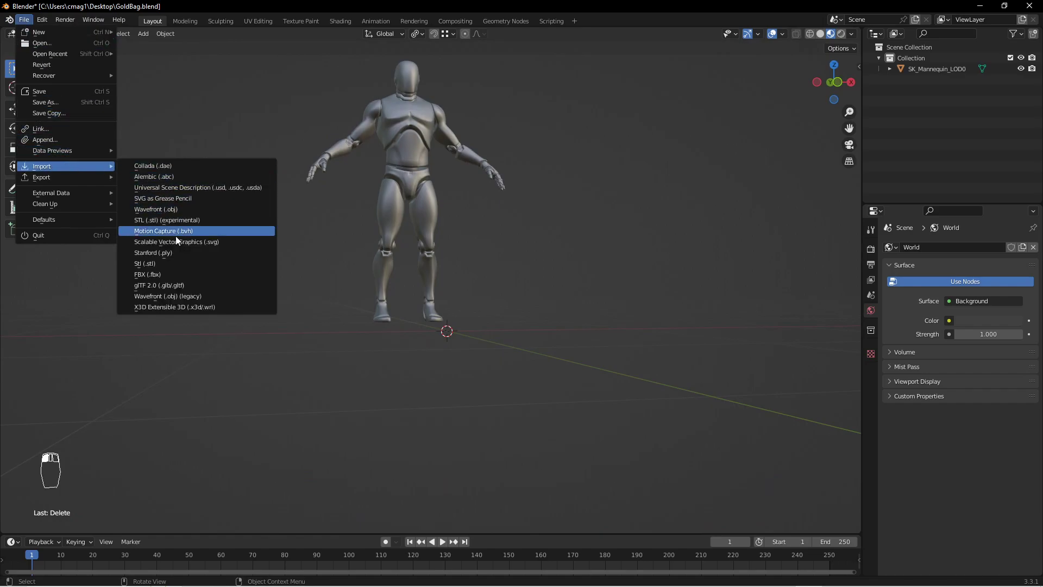
click(164, 274)
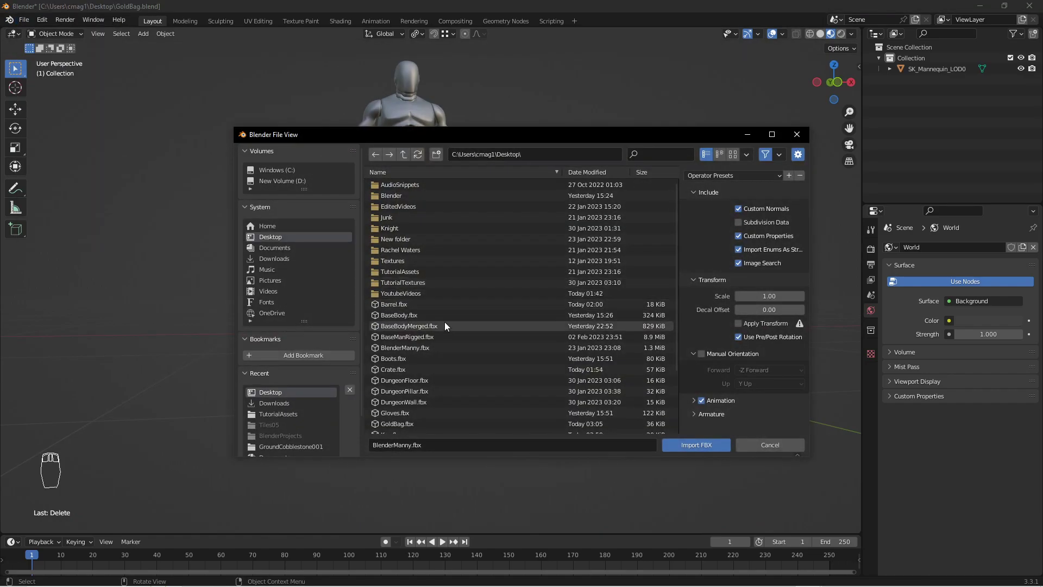
click(425, 401)
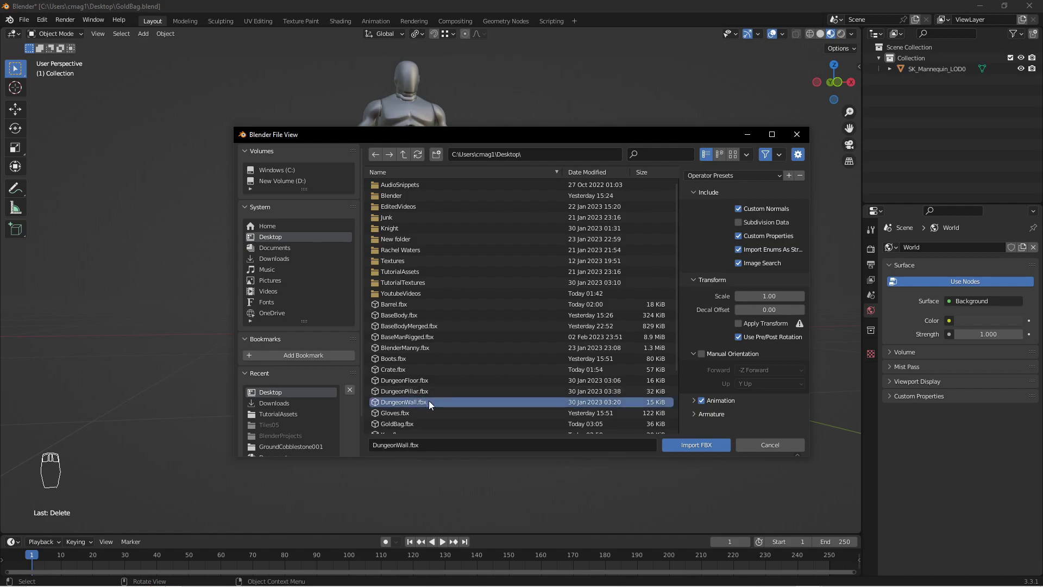
click(712, 447)
scroll(628, 370, down, 5)
middle_drag(491, 298, 546, 301)
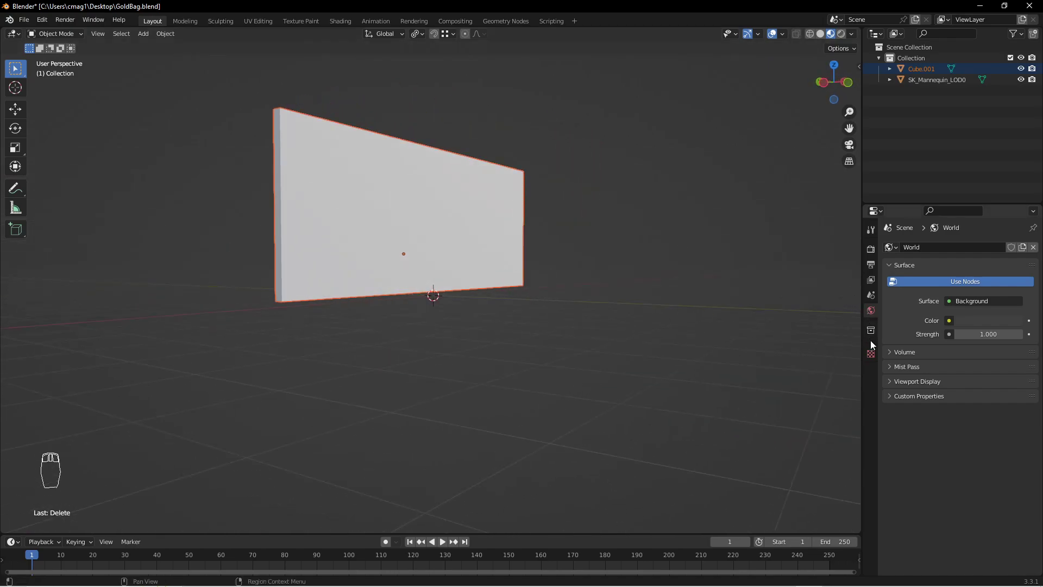
click(501, 213)
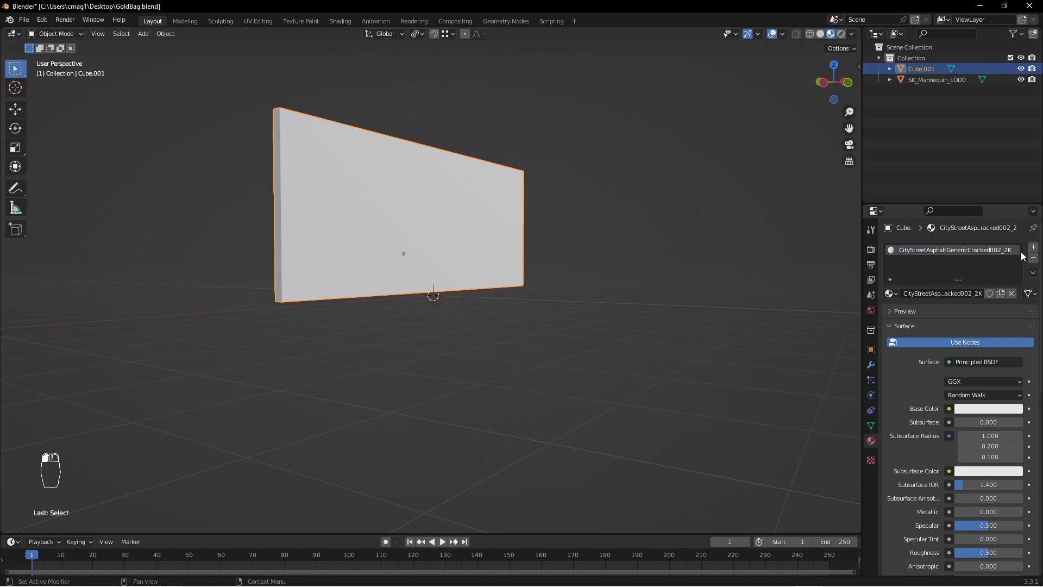
click(1034, 259)
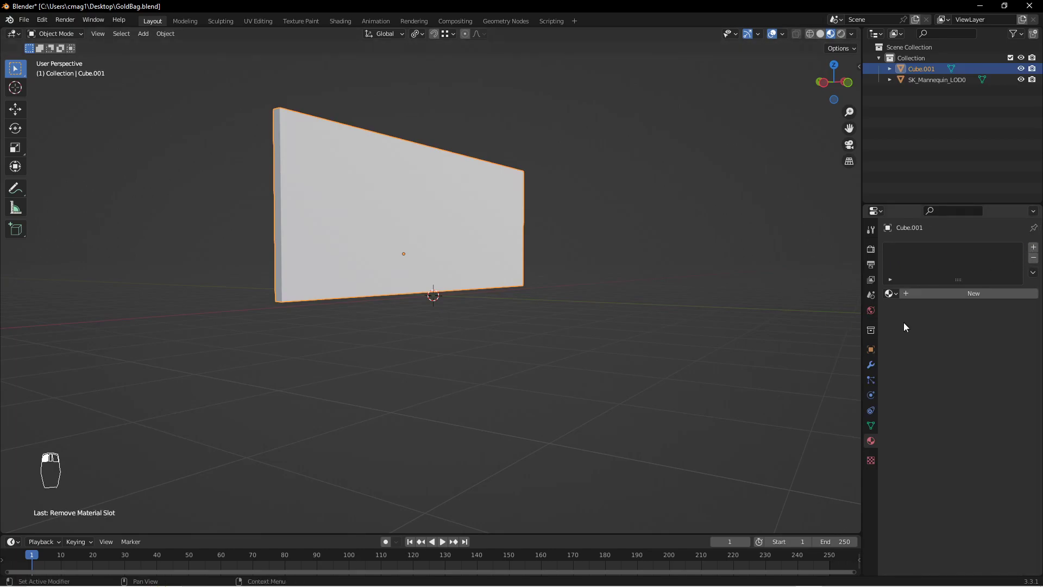
Browse the Poliigon material library, try CityStreetAsphaltGenericCracked002_2K on the wall, and remove its material slot.
key(n)
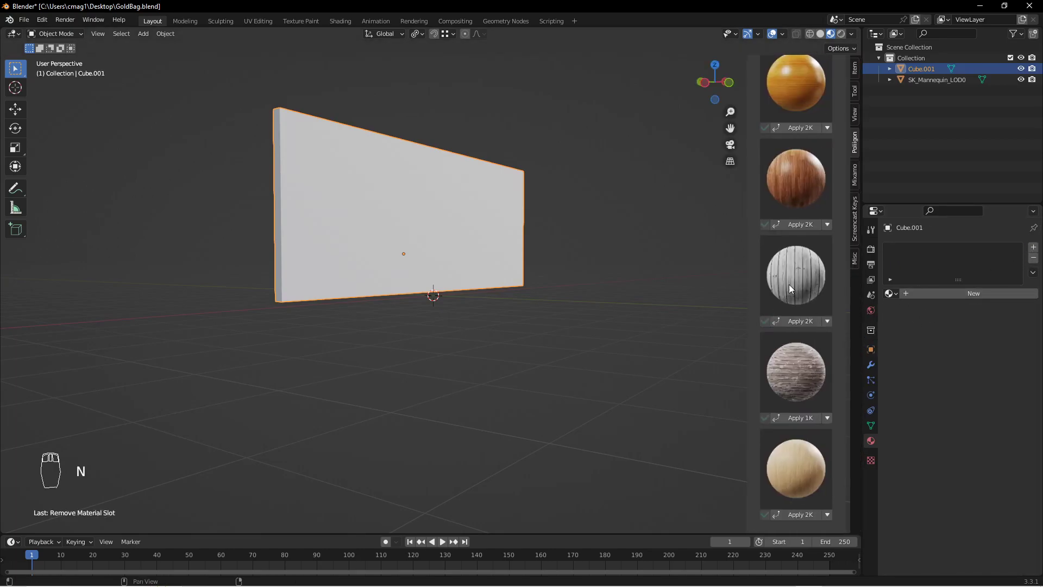
scroll(790, 324, down, 4)
scroll(754, 517, down, 2)
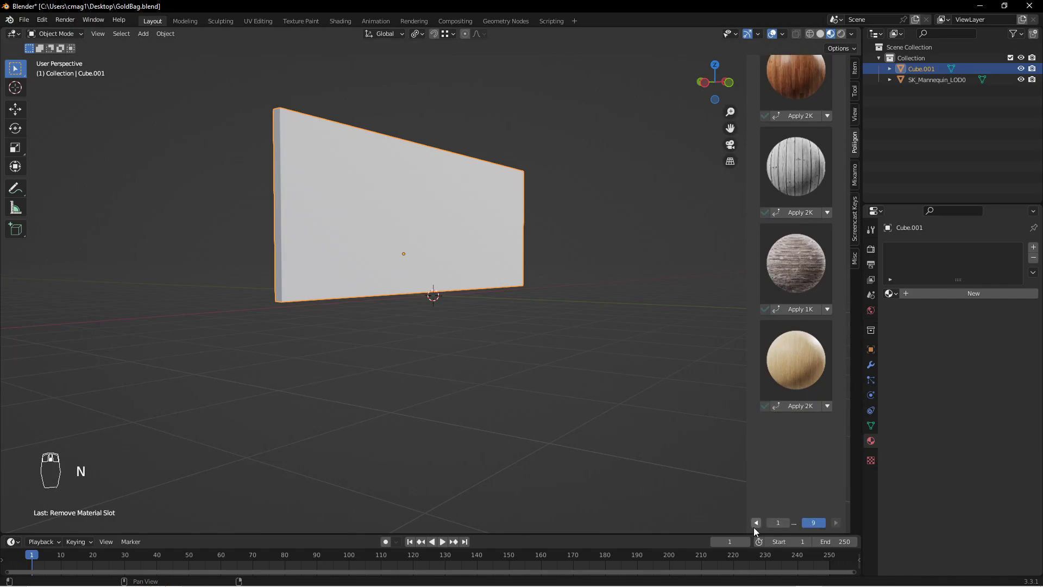
click(756, 523)
click(756, 521)
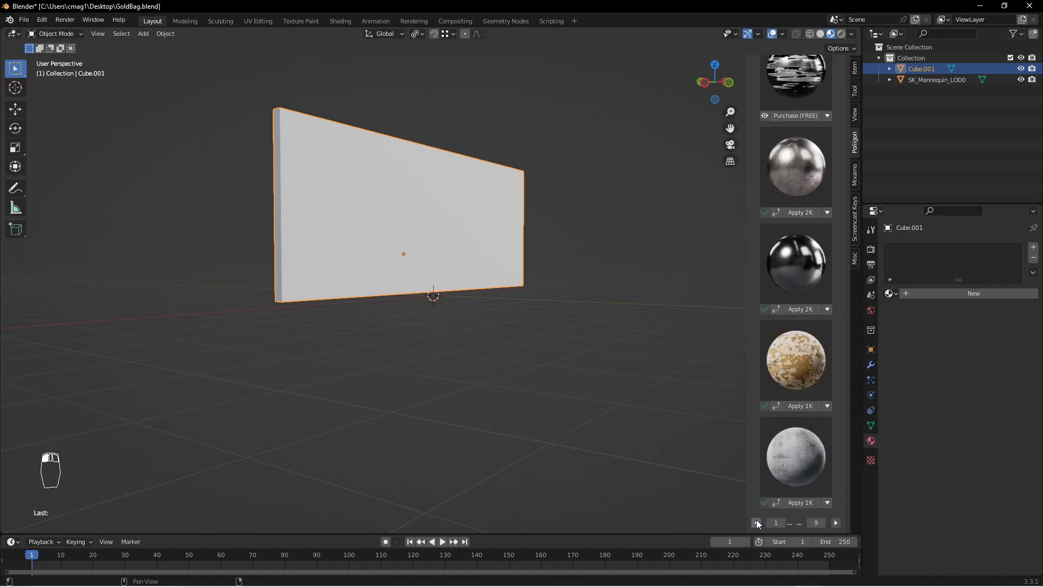
click(757, 523)
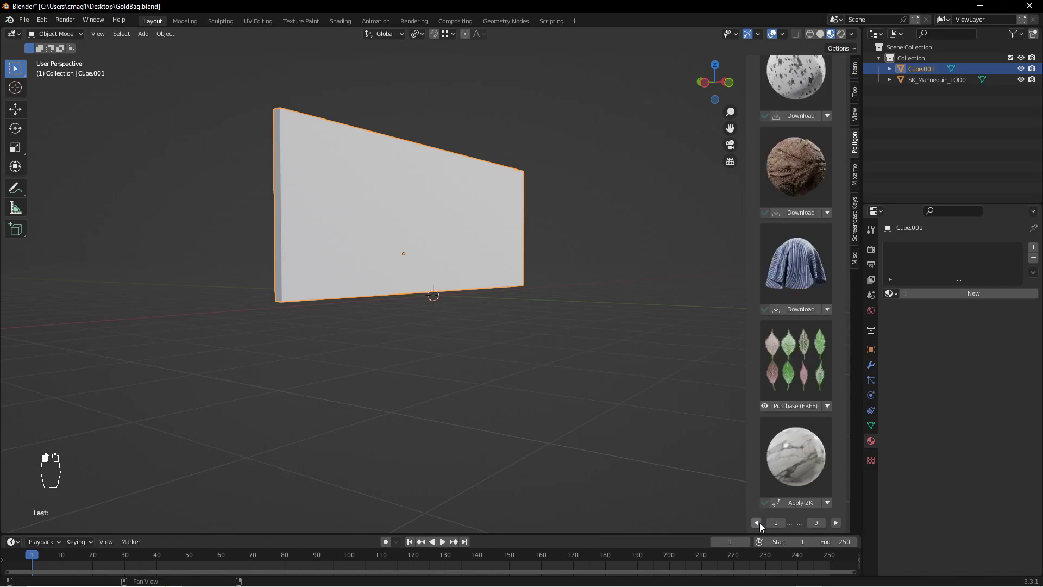
click(756, 523)
click(756, 523)
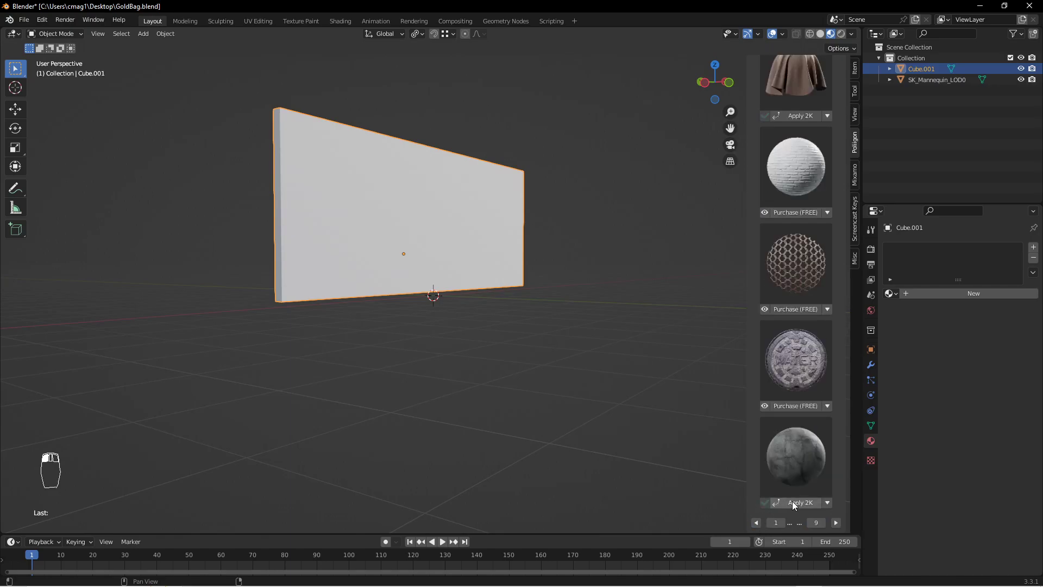
click(782, 482)
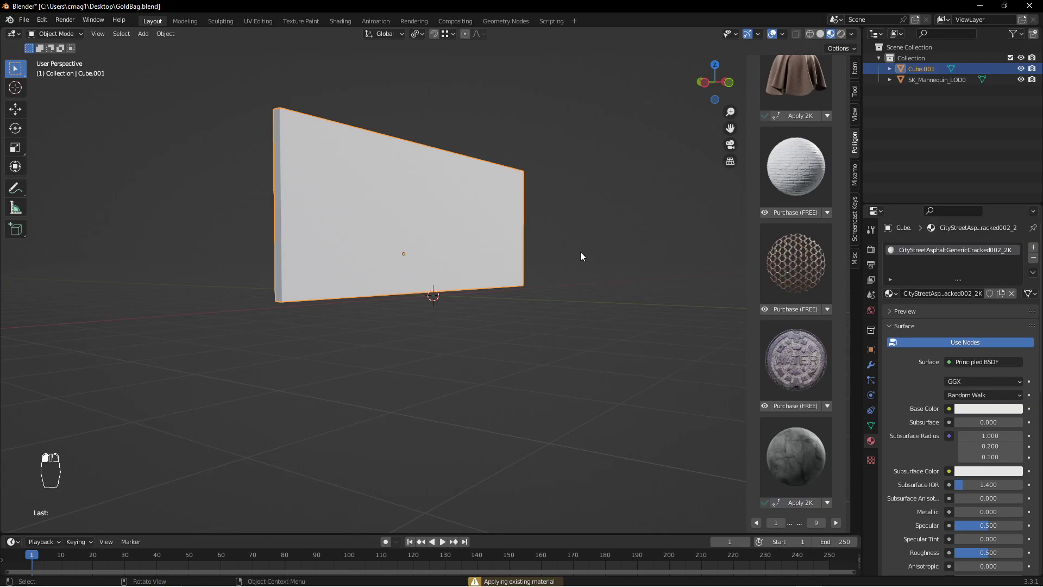
click(1033, 258)
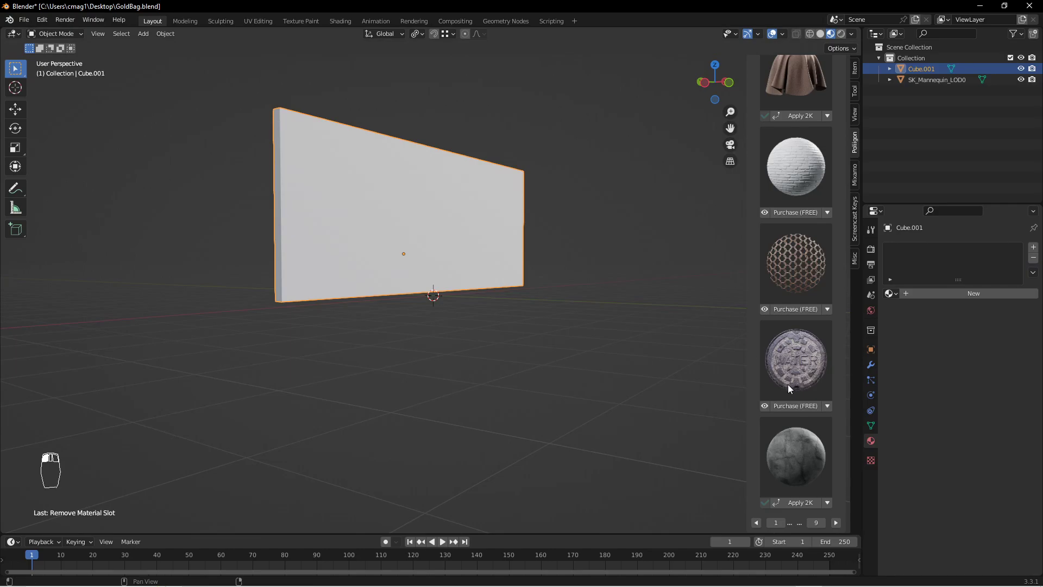
Try the GroundClay002_1K Poliigon material at 1K on the wall, inspect it, and remove its material slot.
click(836, 523)
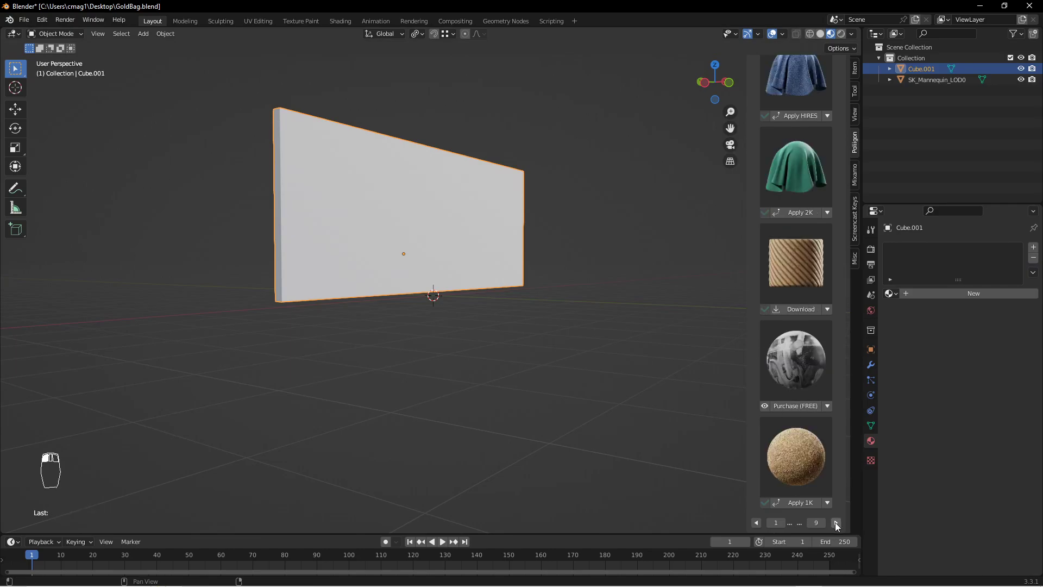
click(805, 506)
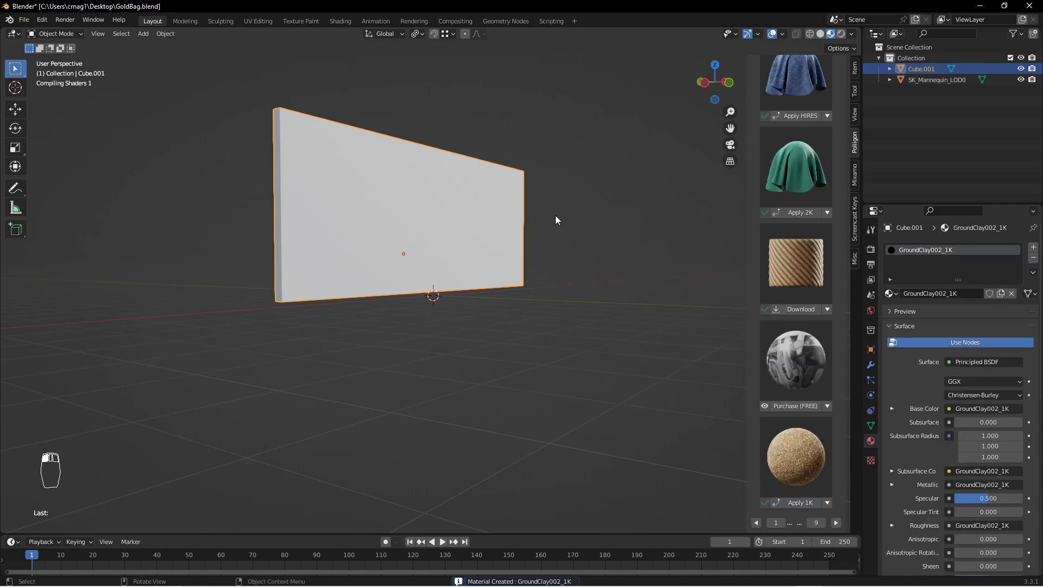
middle_drag(554, 219, 484, 296)
scroll(502, 302, up, 2)
click(1034, 258)
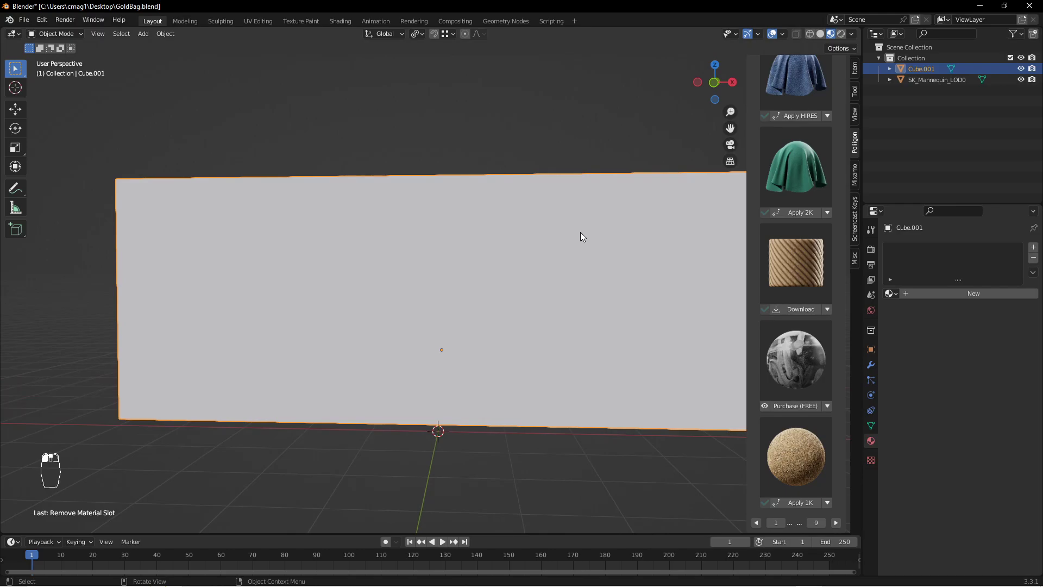
Set the viewport to wireframe shading in front orthographic view, staying in object mode.
key(z)
click(494, 235)
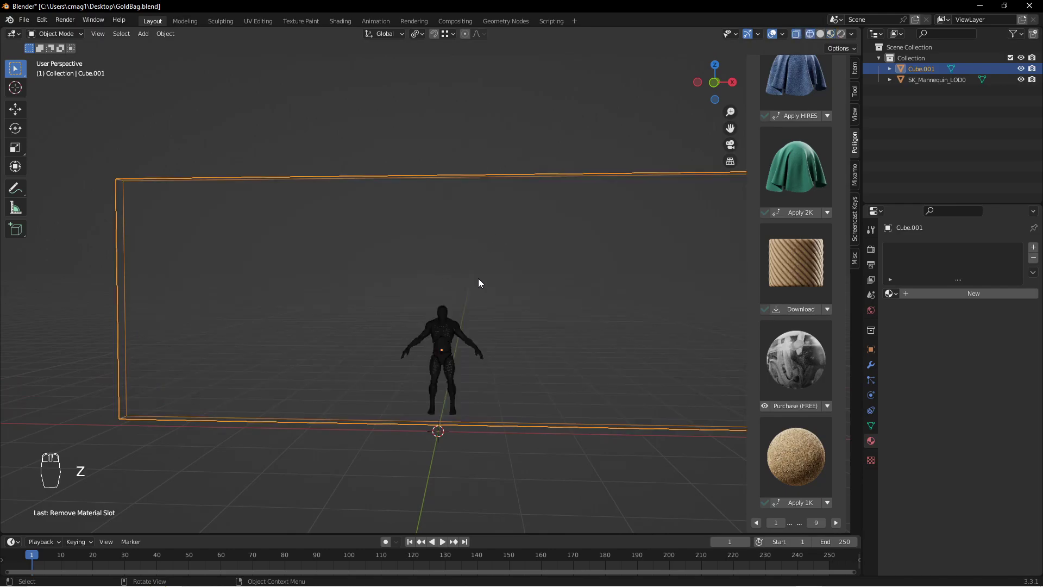
key(z)
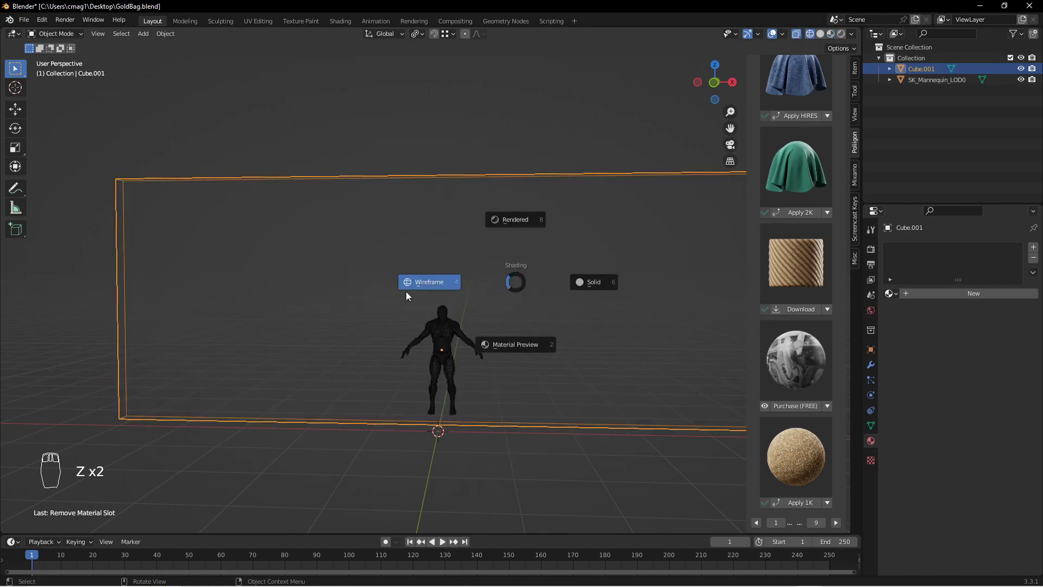
click(435, 286)
key(z)
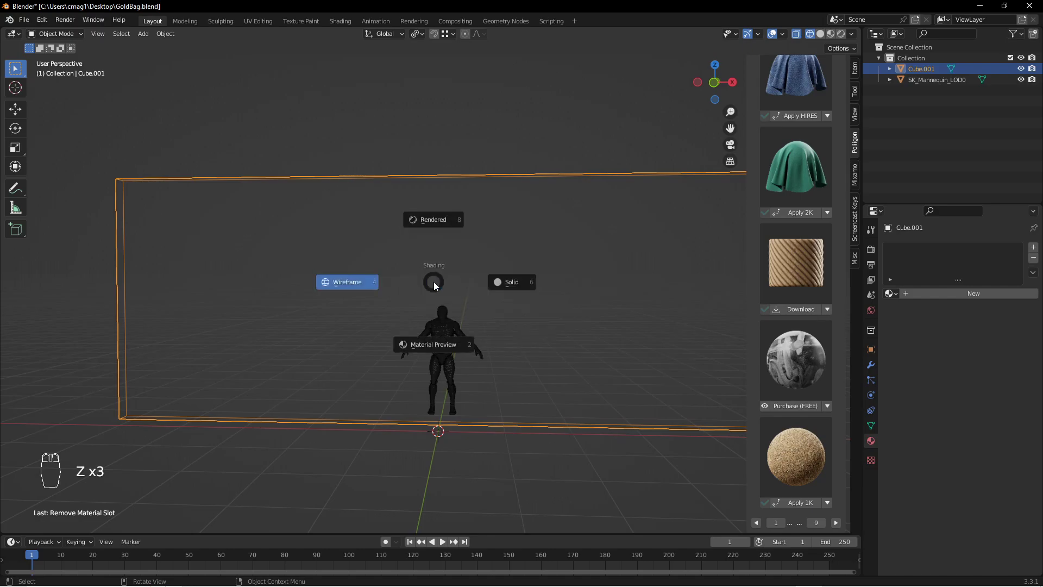
click(352, 285)
middle_drag(474, 308, 505, 279)
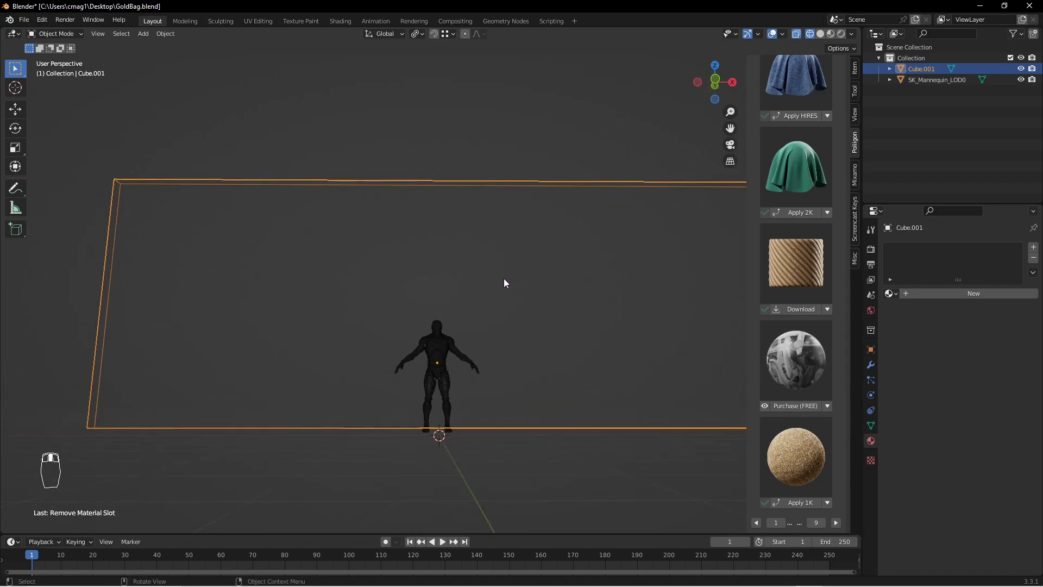
key(KP_1)
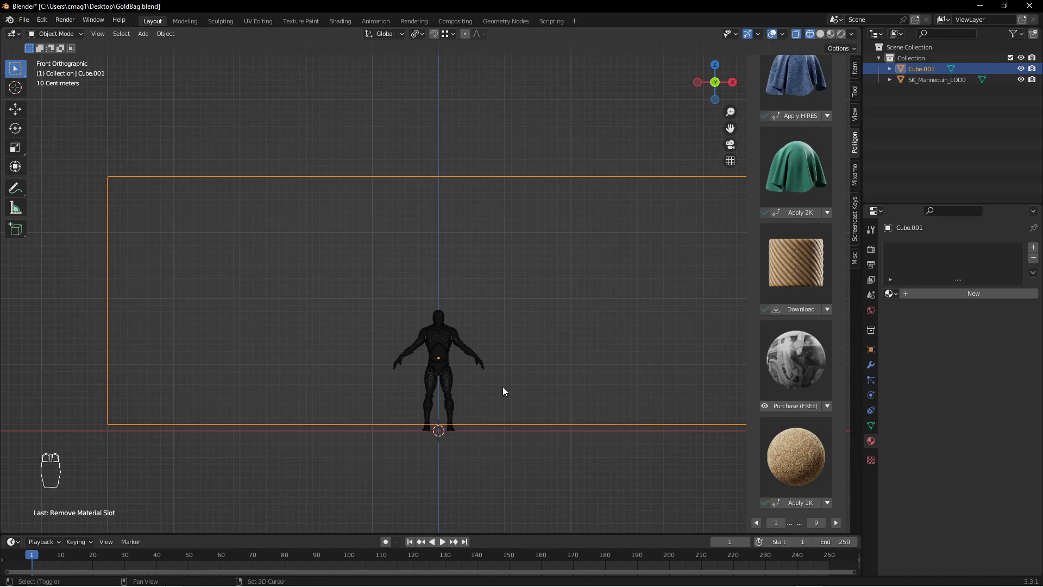
key(Tab)
key(Tab)
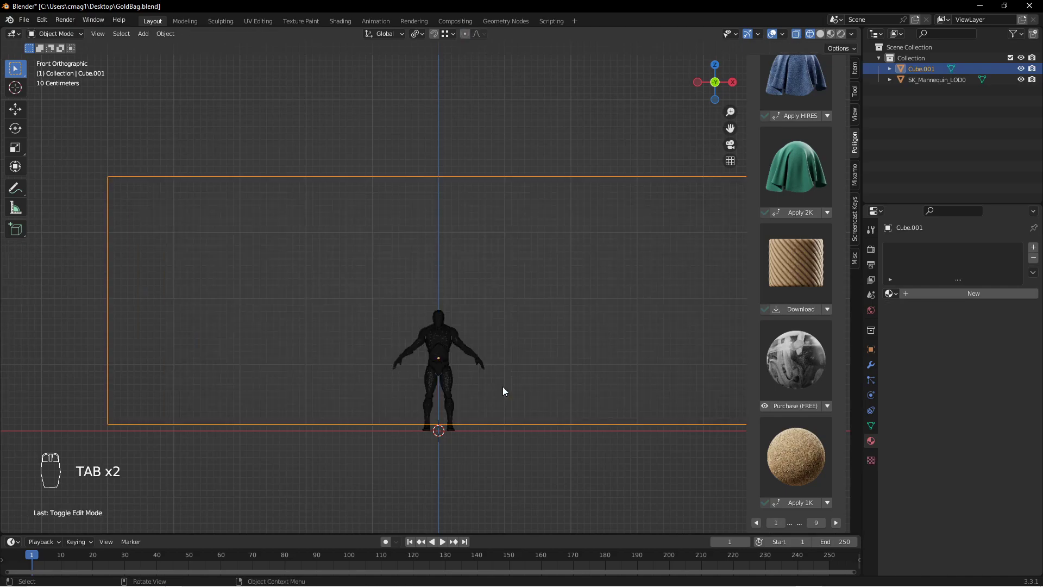
Add a 2 m cube around the mannequin and raise it about 1.09 m along Z to line its base up with the wall's lower edge.
key(shift+a)
mouse_move(507, 365)
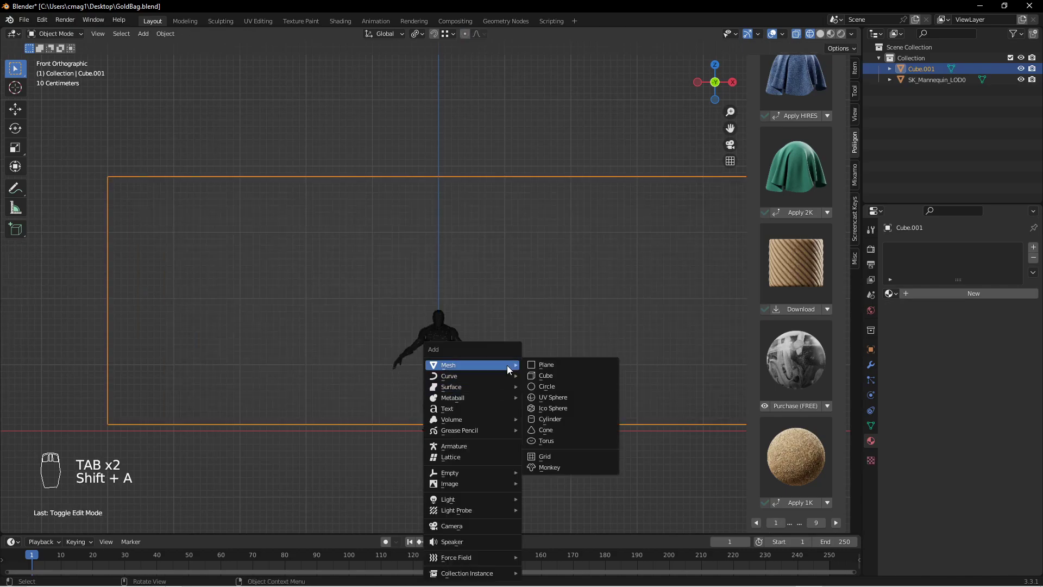
click(581, 376)
key(g)
key(z)
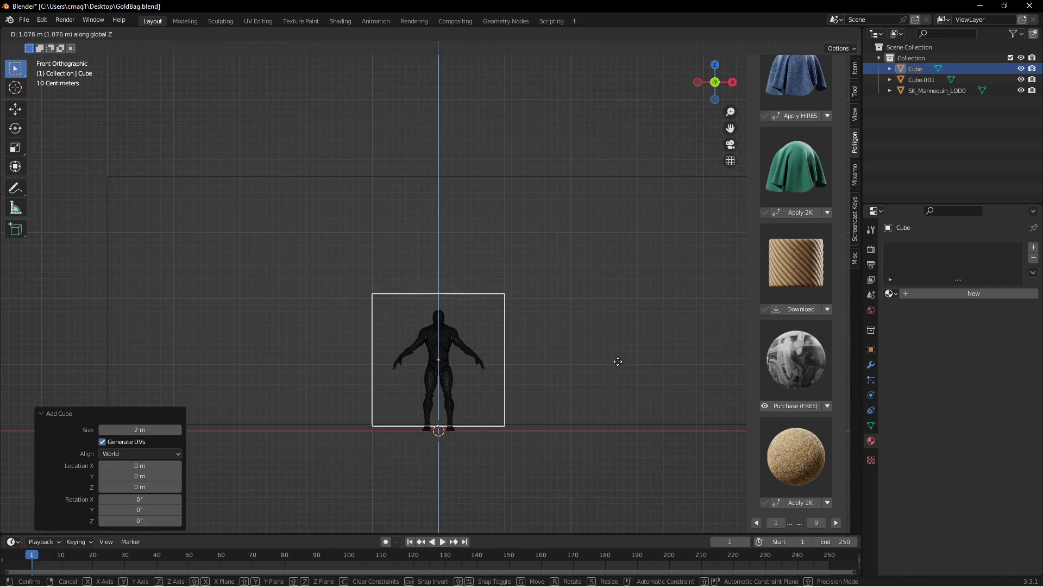
click(617, 361)
scroll(466, 425, up, 9)
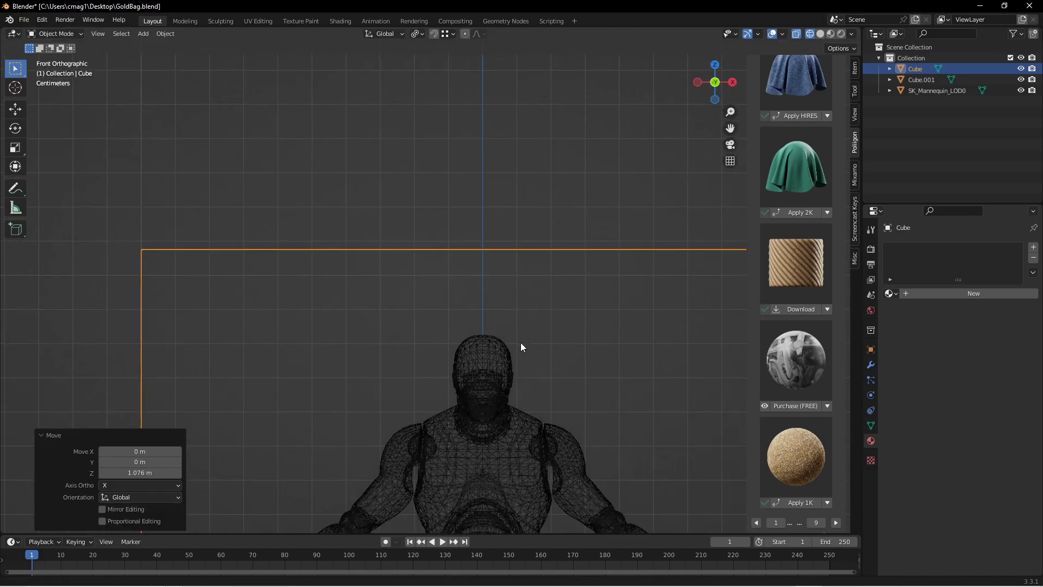
shift+middle_drag(523, 526, 638, 228)
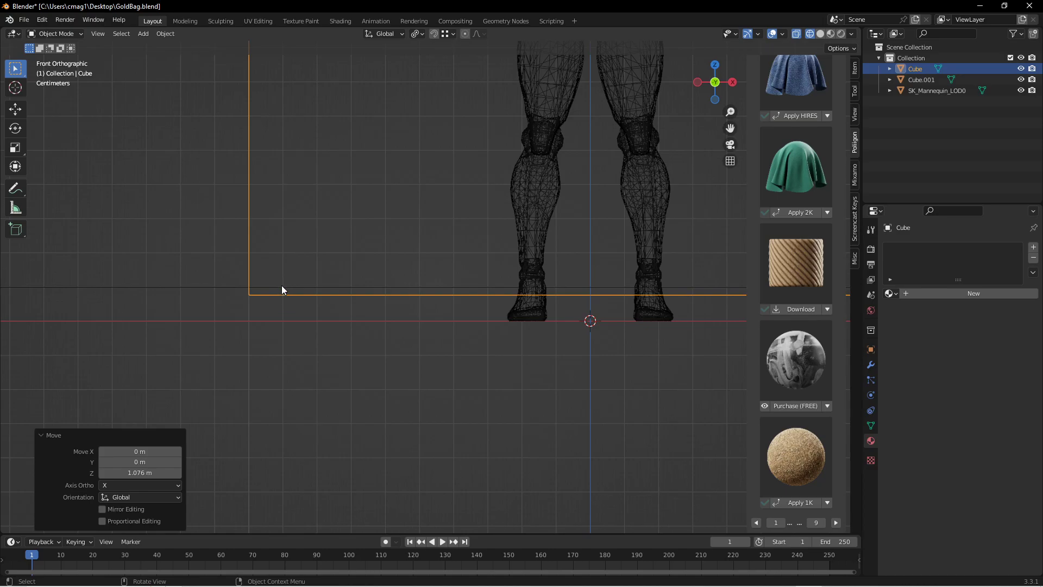
key(g)
key(z)
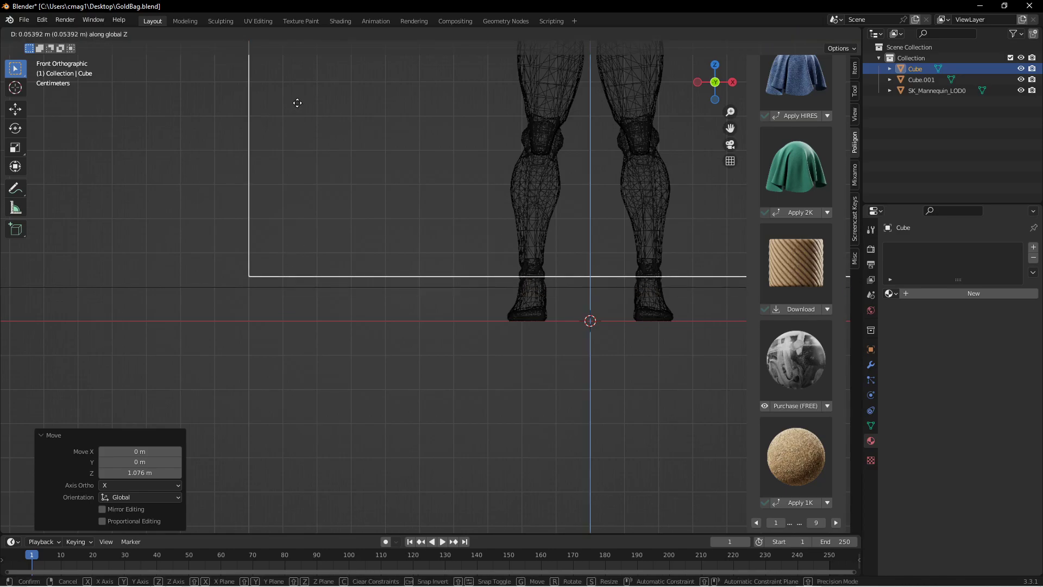
click(326, 232)
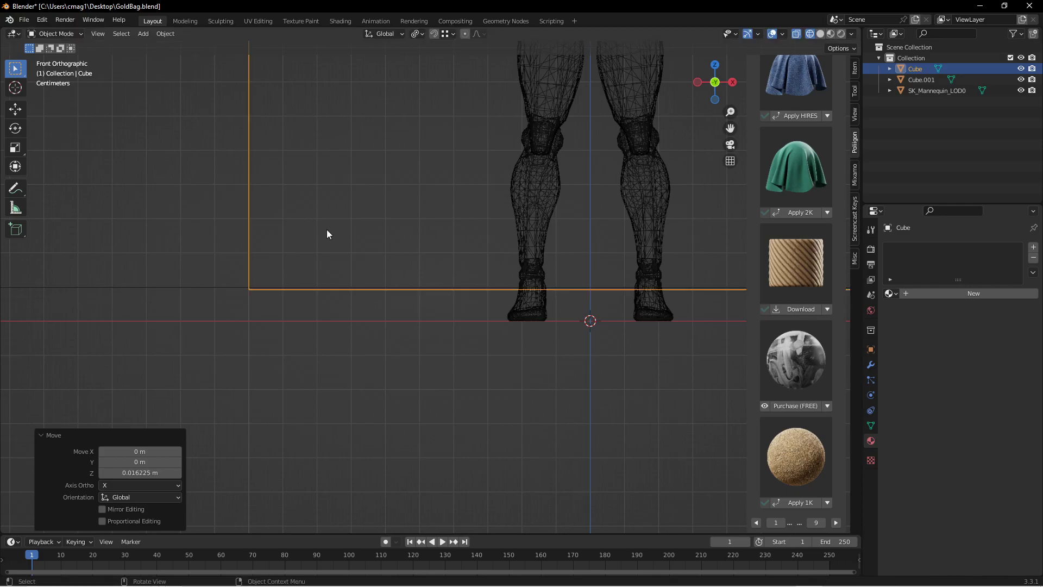
Scale the cube along Z by about 0.796.
scroll(550, 217, down, 3)
shift+middle_drag(570, 191, 482, 488)
scroll(474, 351, down, 3)
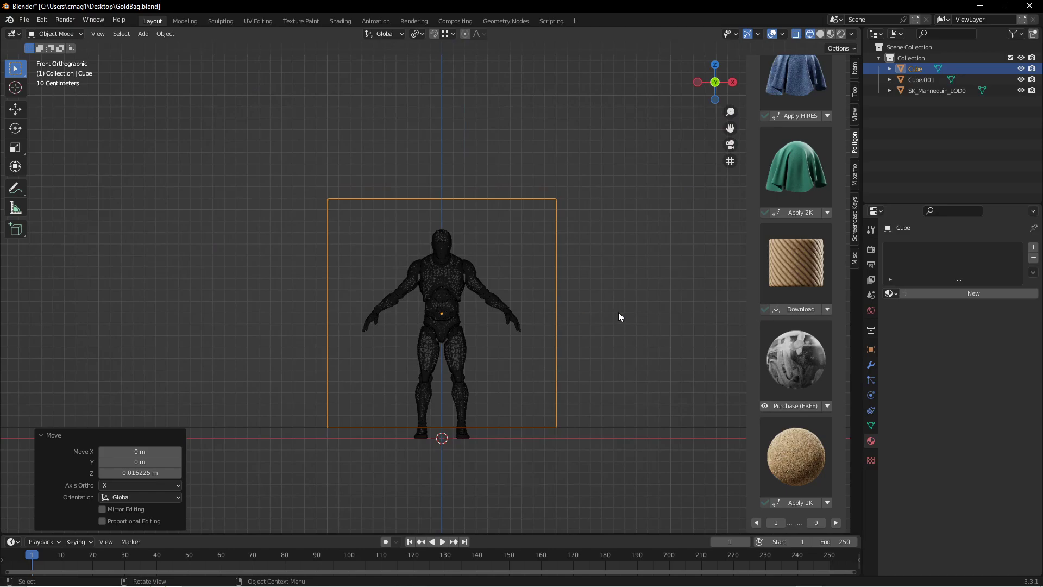
key(s)
key(z)
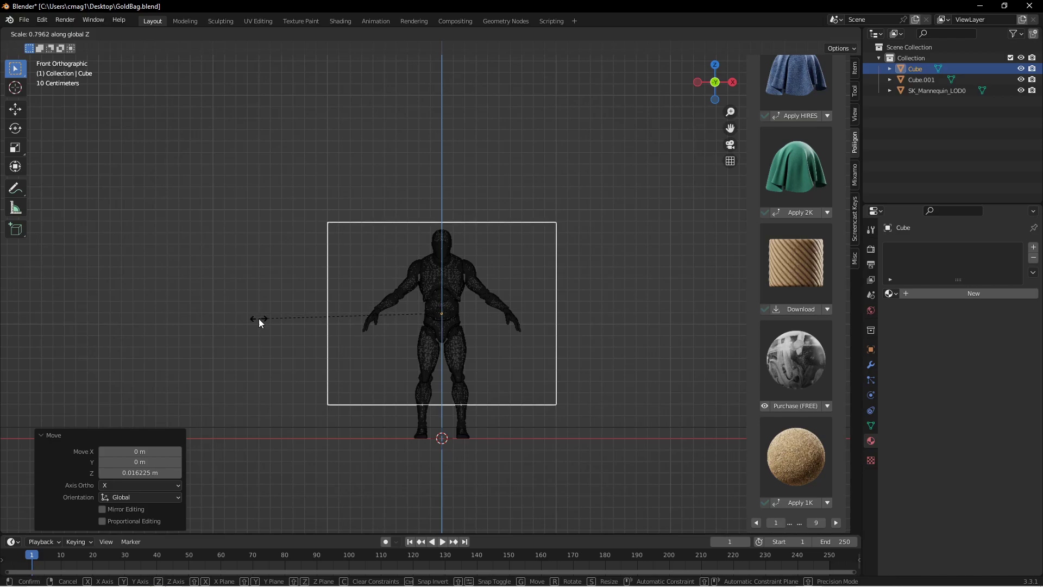
click(259, 319)
Lower the cube about 0.23 m along Z to bring its base down near the floor and apply its scale.
key(g)
key(z)
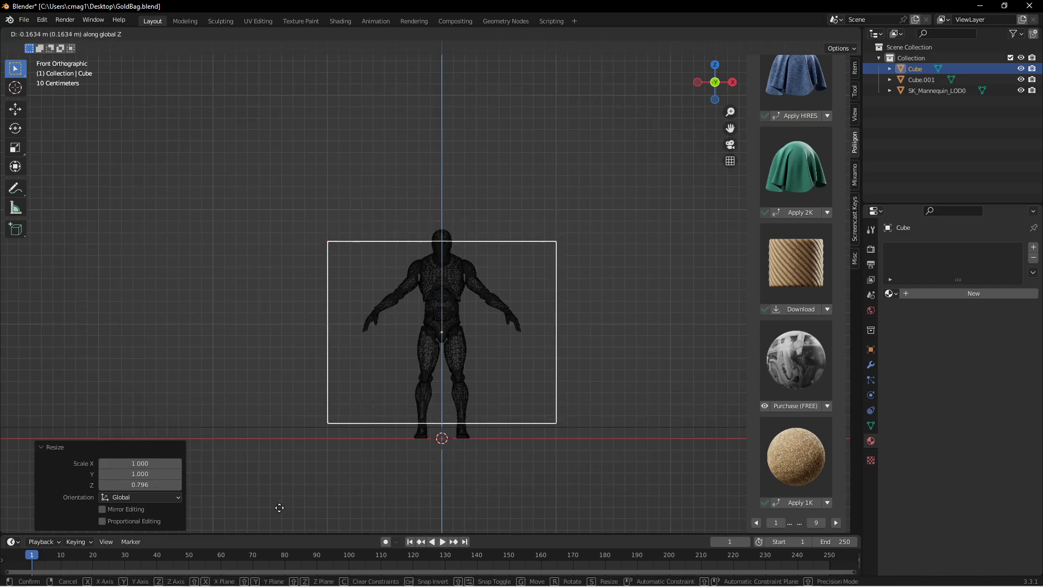
click(273, 92)
key(ctrl+a)
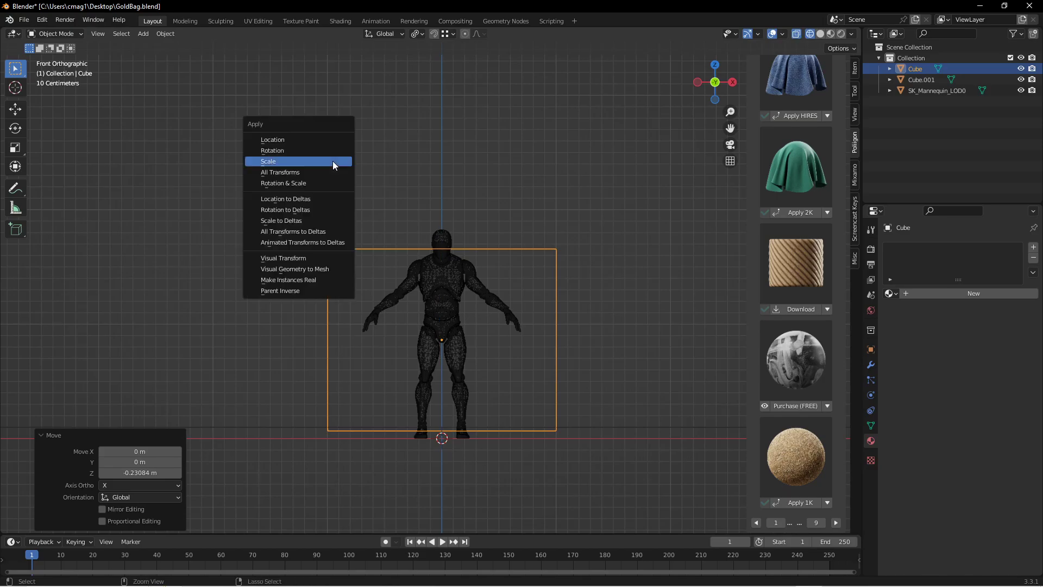
click(333, 163)
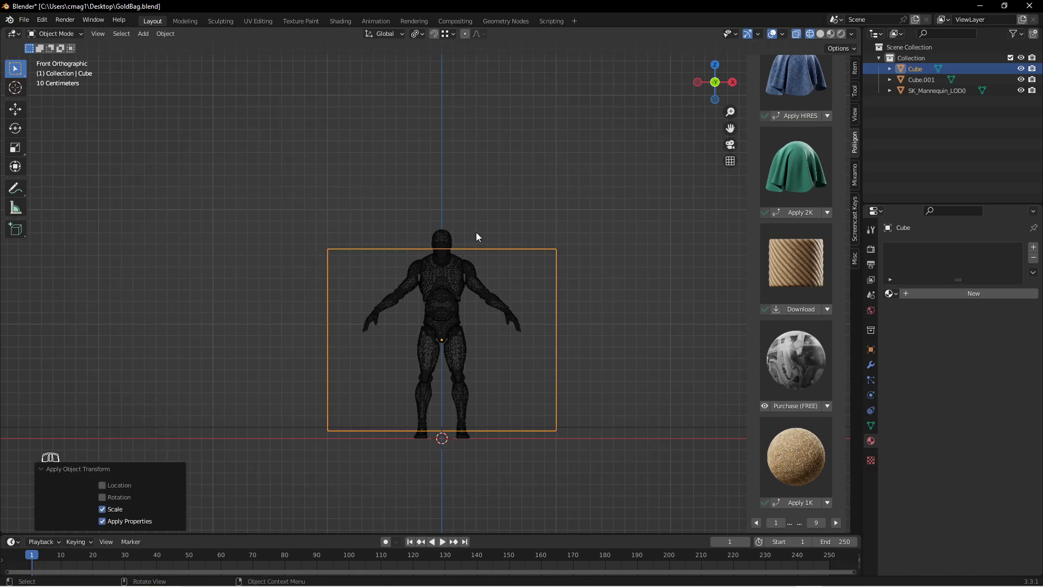
Add five evenly spaced vertical loop cuts across the cube's width, left unslid.
key(Tab)
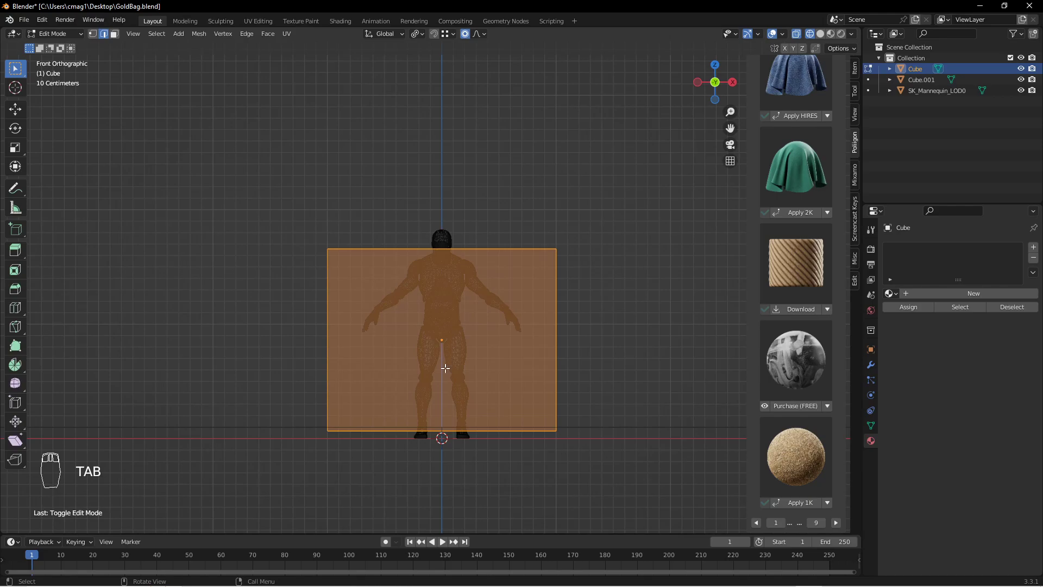
key(ctrl+r)
scroll(446, 427, up, 2)
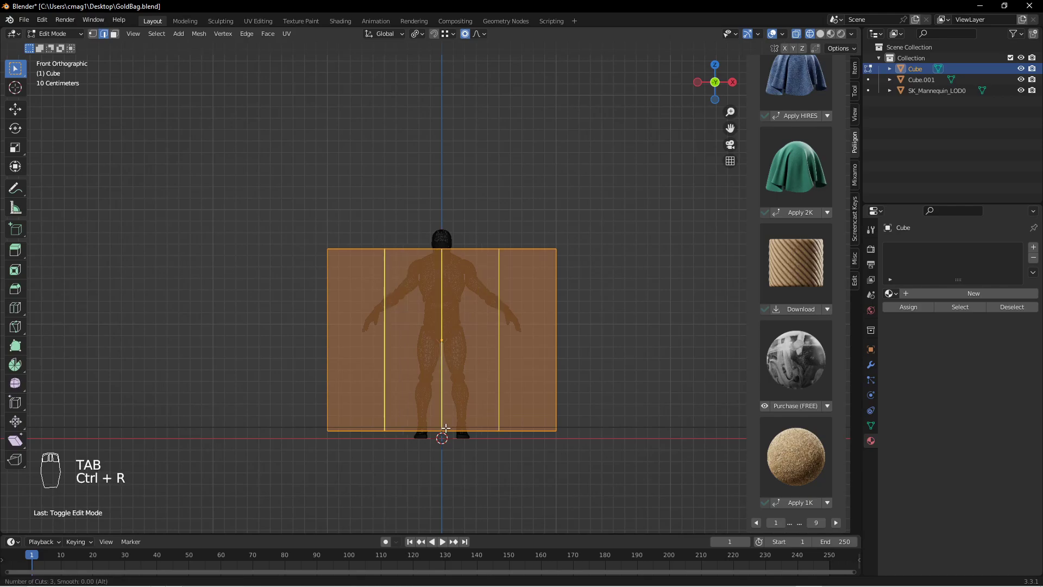
scroll(445, 427, up, 2)
click(445, 428)
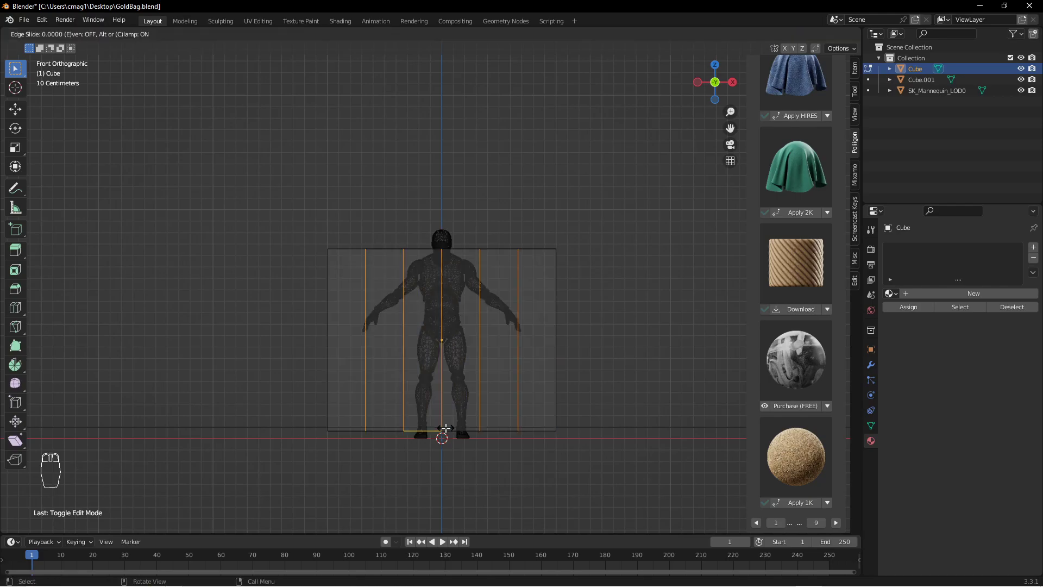
right_click(445, 428)
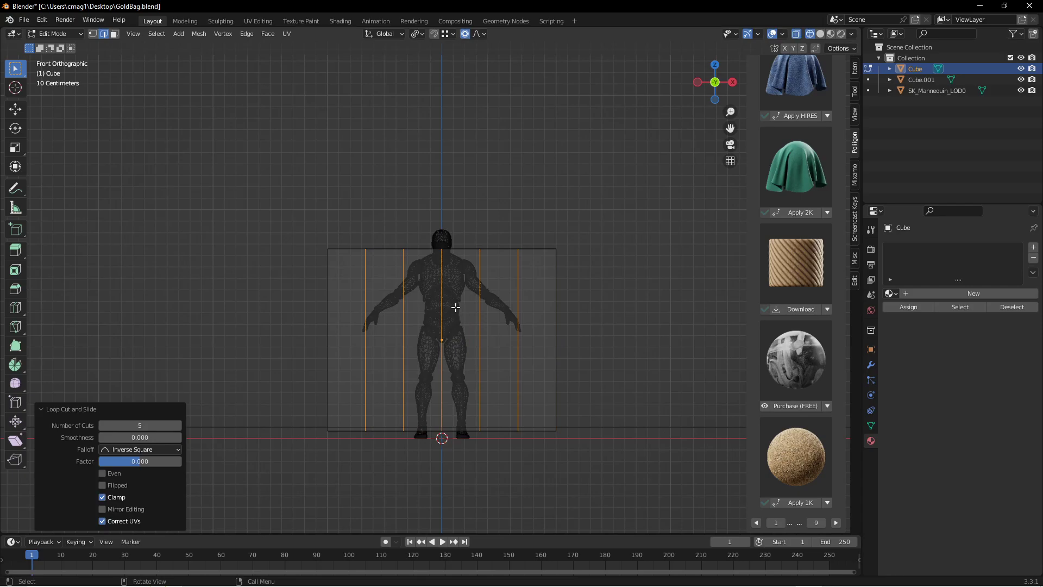
Raise the cube's middle top edge about 0.589 m along Z with smooth proportional editing at a size of about 1.335 m.
middle_drag(461, 305, 464, 339)
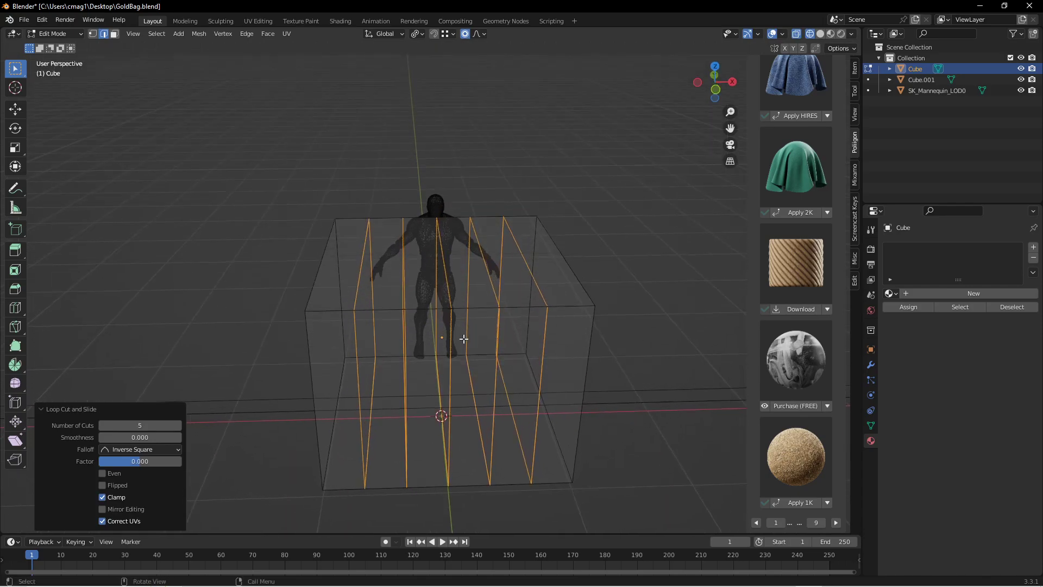
click(444, 261)
middle_drag(521, 379, 524, 324)
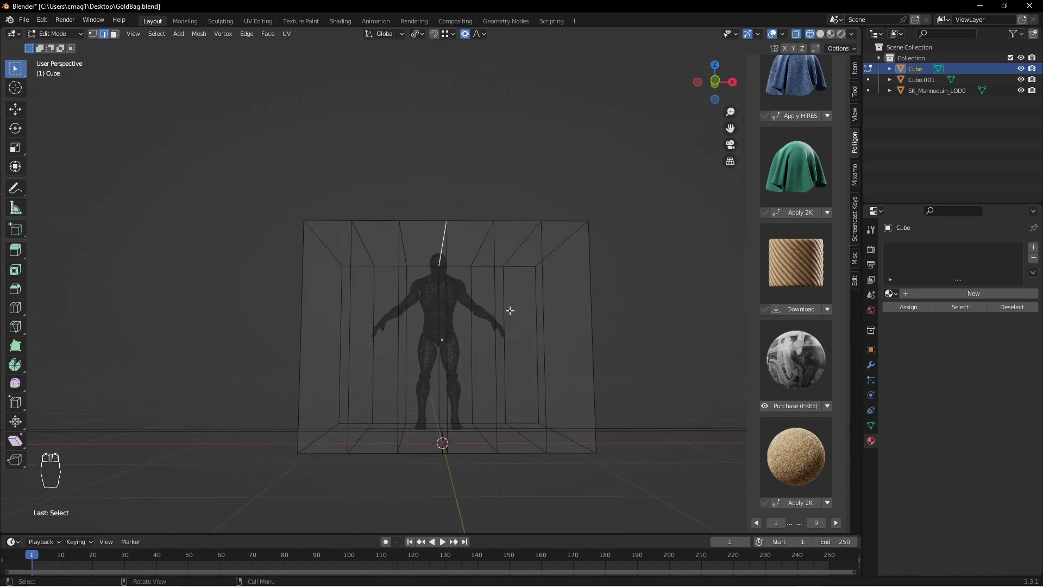
key(KP_1)
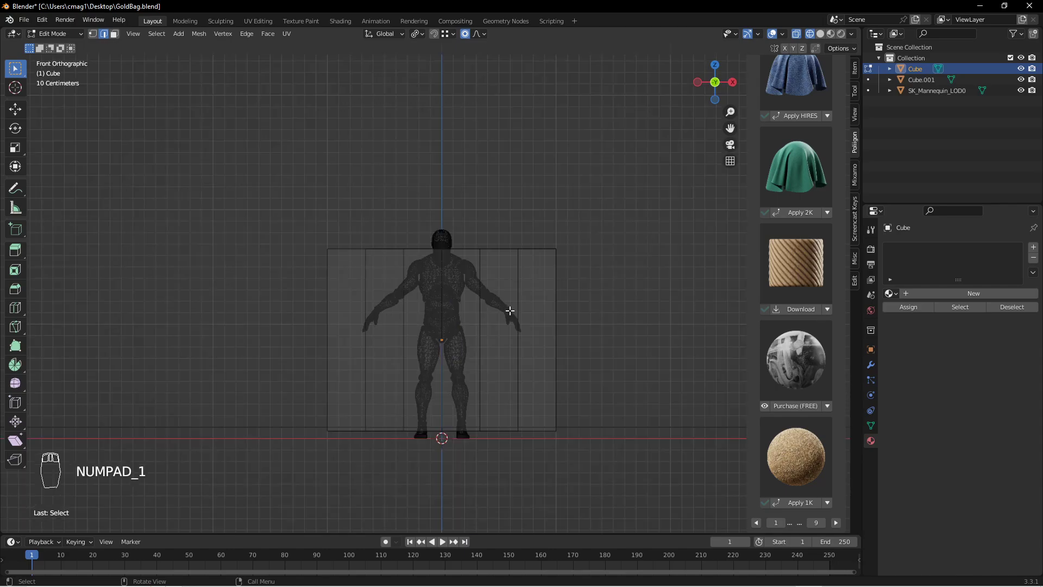
click(465, 35)
key(g)
key(z)
scroll(635, 212, down, 20)
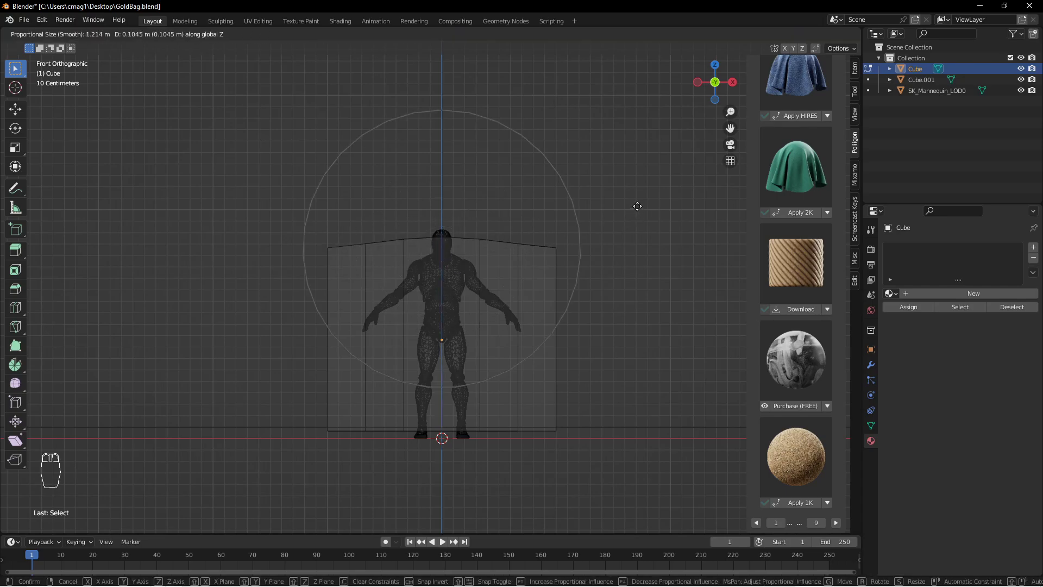
scroll(644, 161, up, 1)
scroll(644, 161, up, 5)
scroll(644, 162, down, 7)
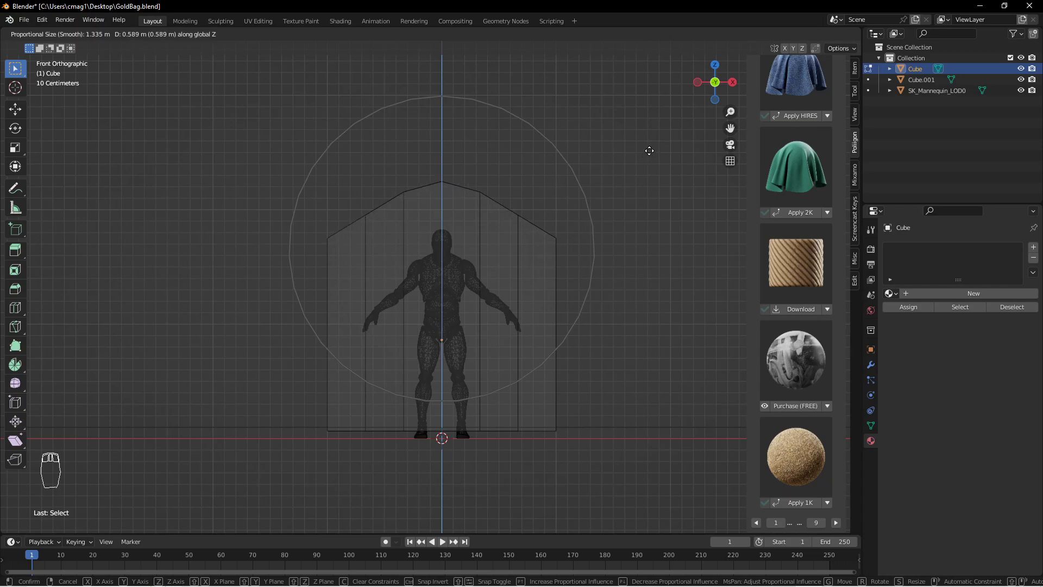
click(649, 151)
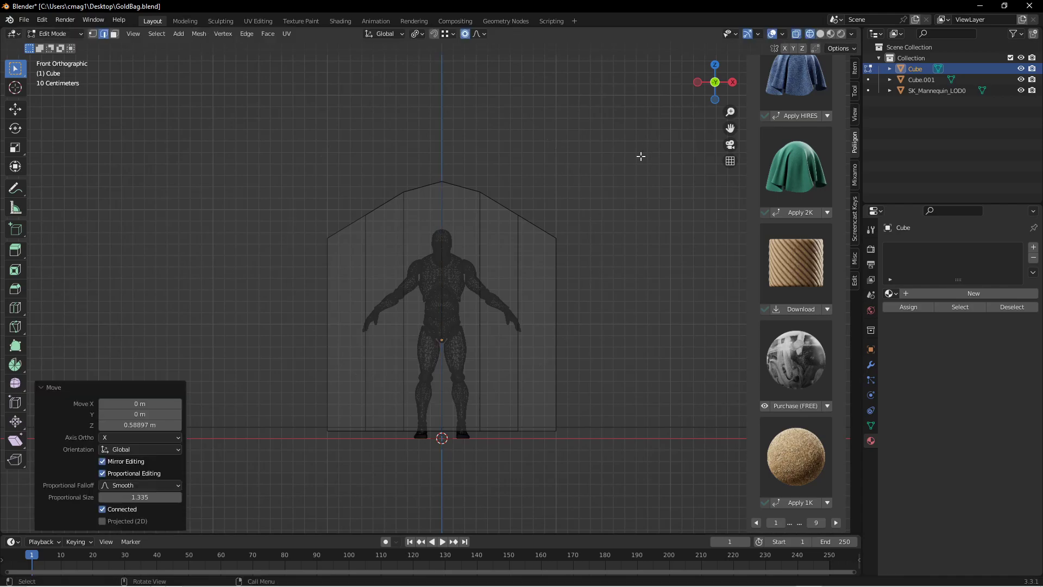
Lower the two outer edges of the peaked top about 0.075 m along Z with proportional editing.
middle_drag(592, 255, 461, 235)
click(503, 225)
shift+click(420, 236)
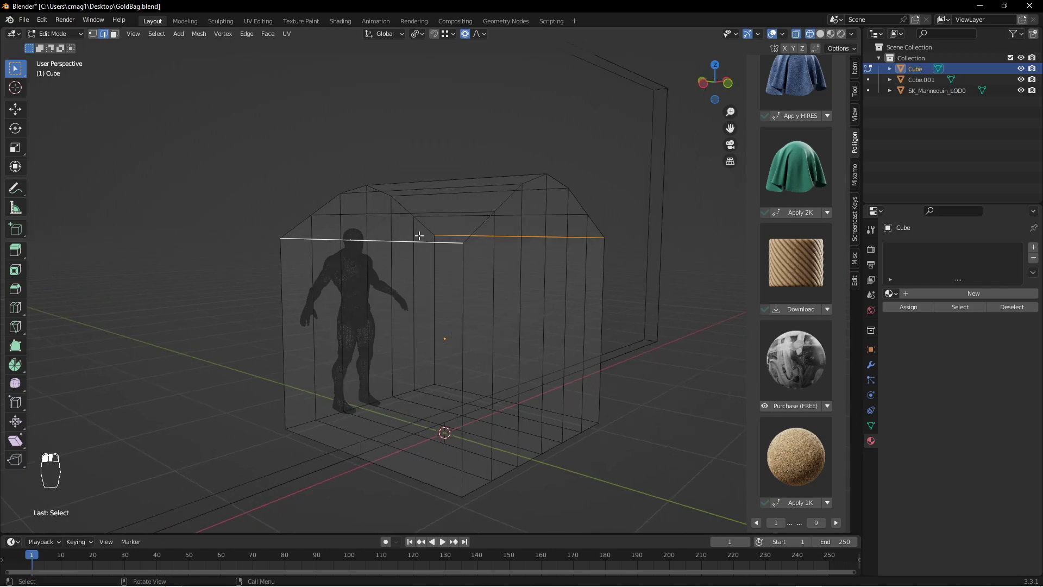
key(KP_1)
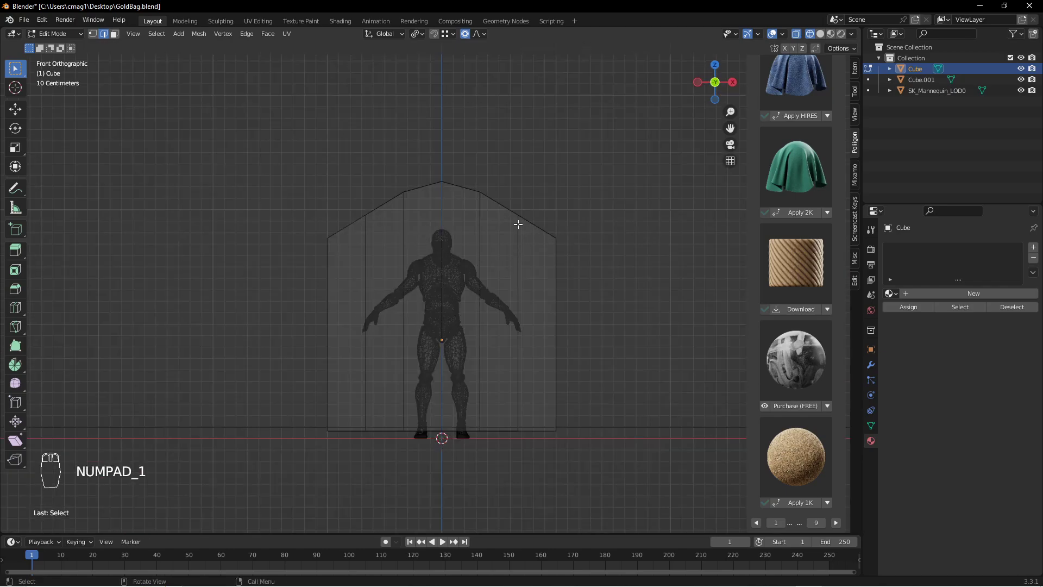
key(g)
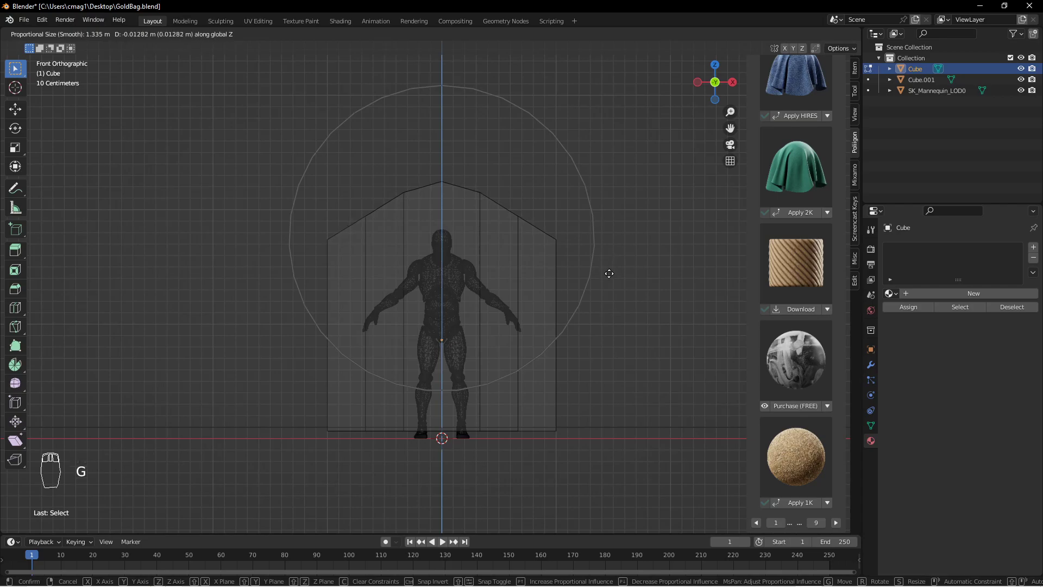
click(586, 344)
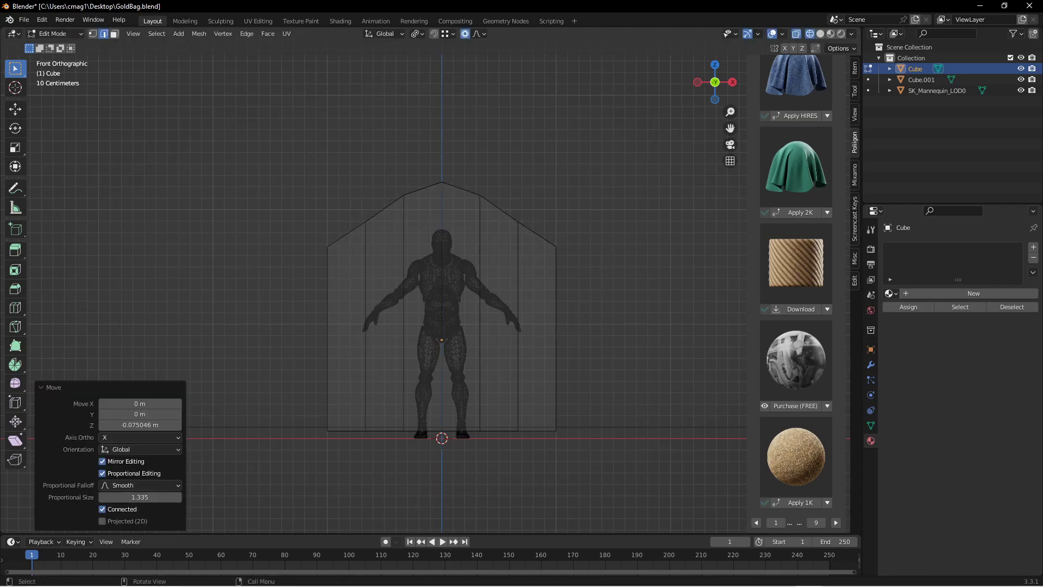
key(s)
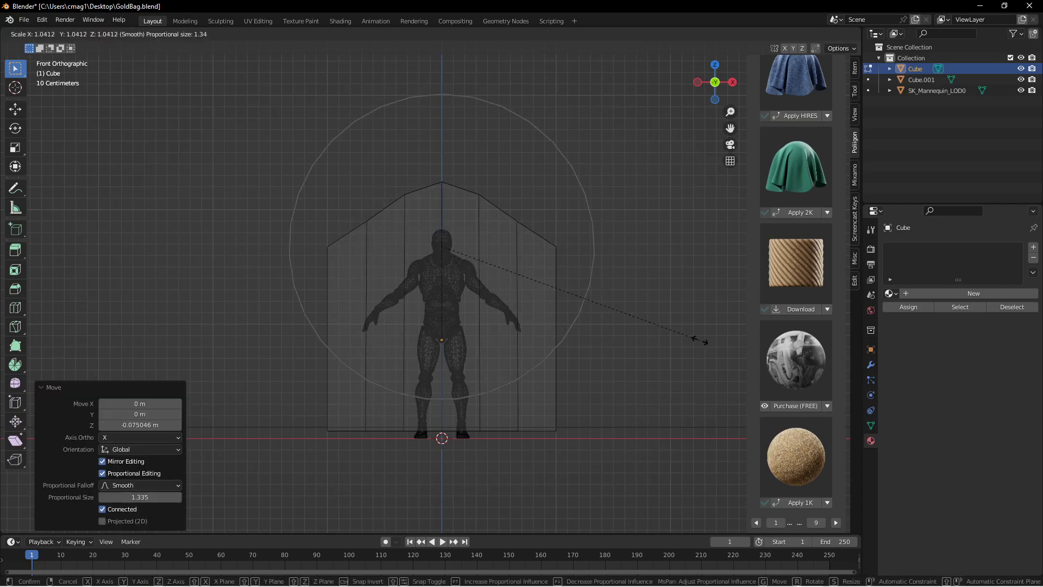
right_click(704, 341)
key(s)
key(x)
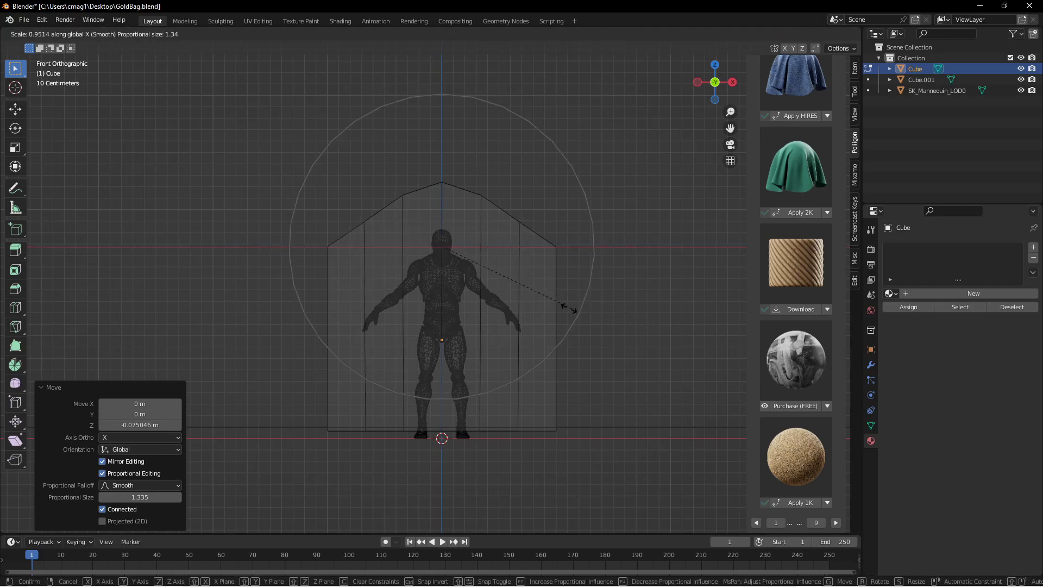
right_click(355, 266)
Try widening the six bottom faces along X by about 1.054 with proportional editing, then undo the scaling.
middle_drag(366, 270, 471, 309)
middle_drag(542, 289, 456, 259)
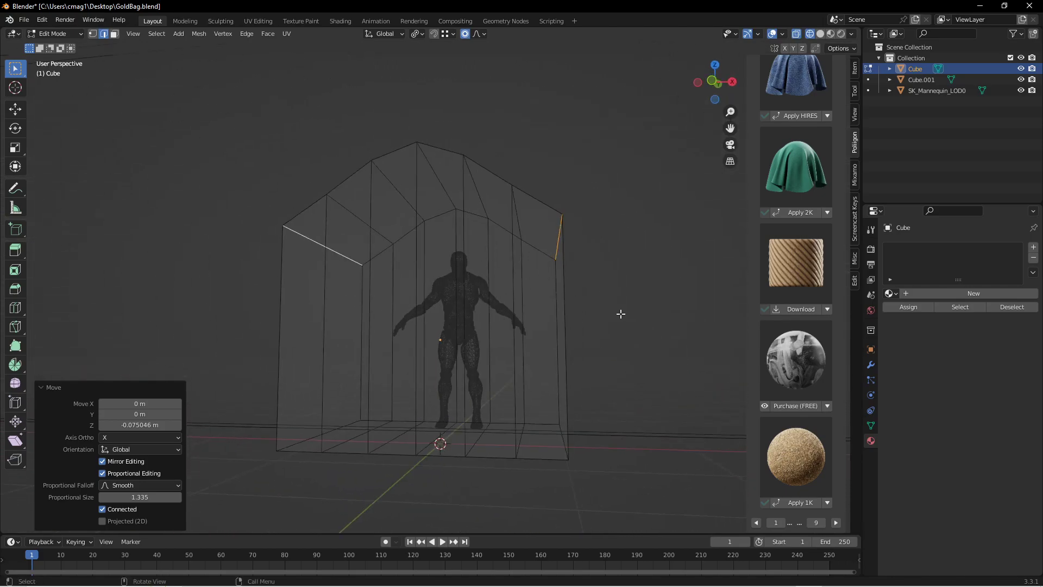
middle_drag(564, 329, 585, 326)
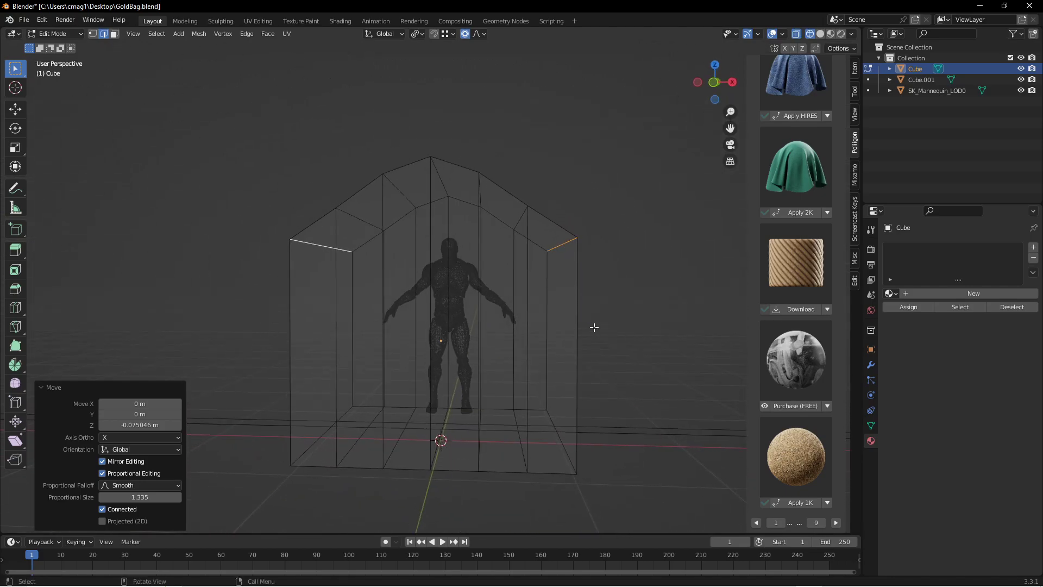
middle_drag(516, 351, 524, 270)
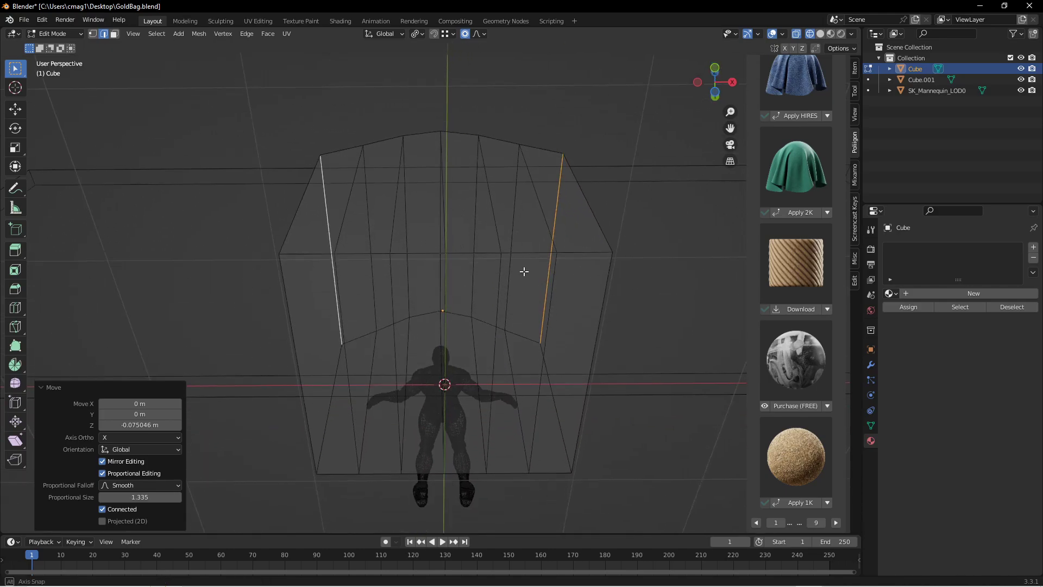
key(3)
click(326, 349)
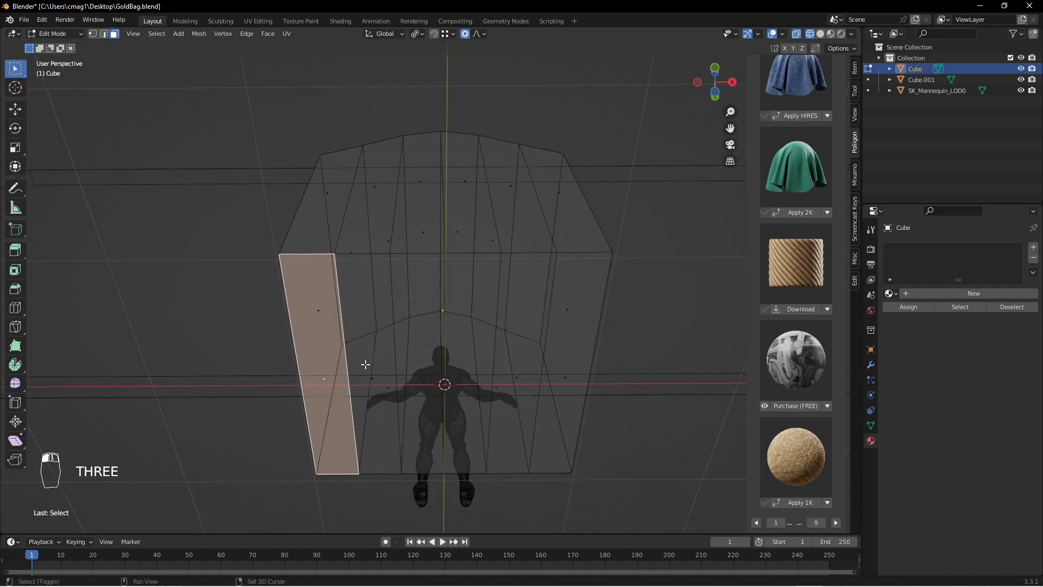
shift+click(366, 364)
shift+click(414, 363)
shift+click(453, 362)
shift+click(533, 359)
shift+click(576, 350)
middle_drag(576, 349, 613, 377)
key(s)
key(x)
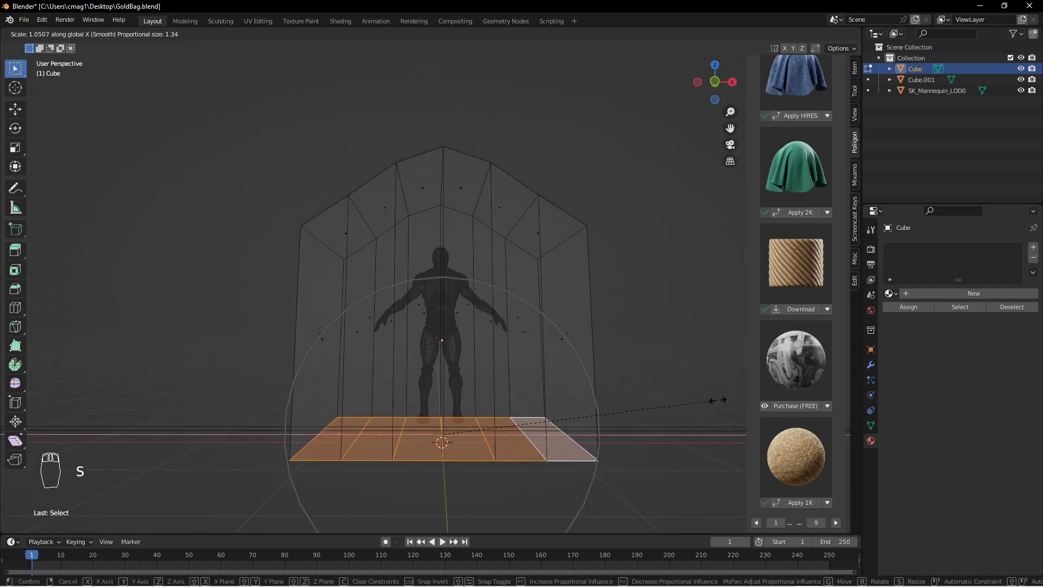
click(691, 408)
key(KP_1)
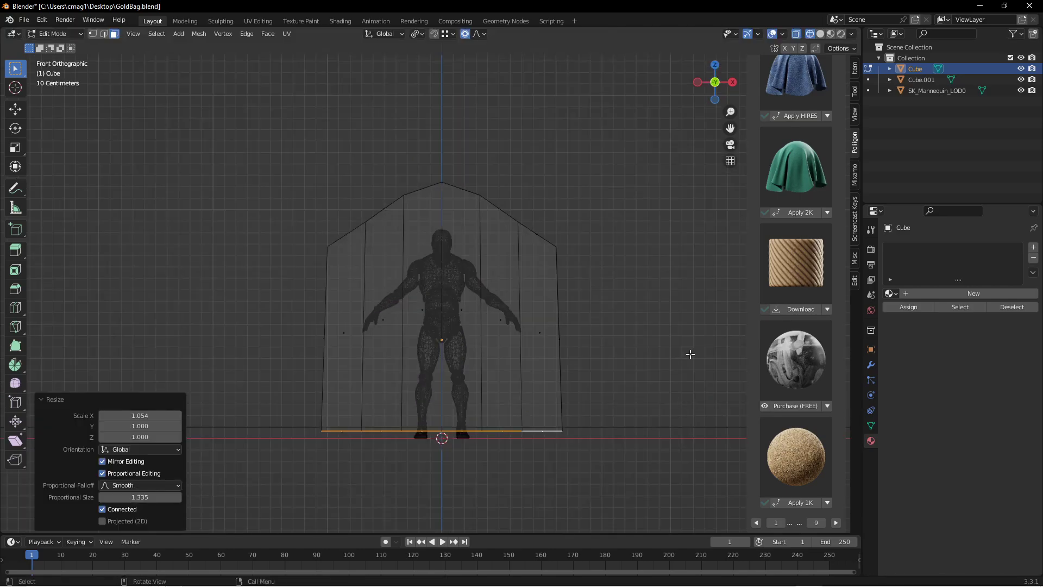
key(ctrl+z)
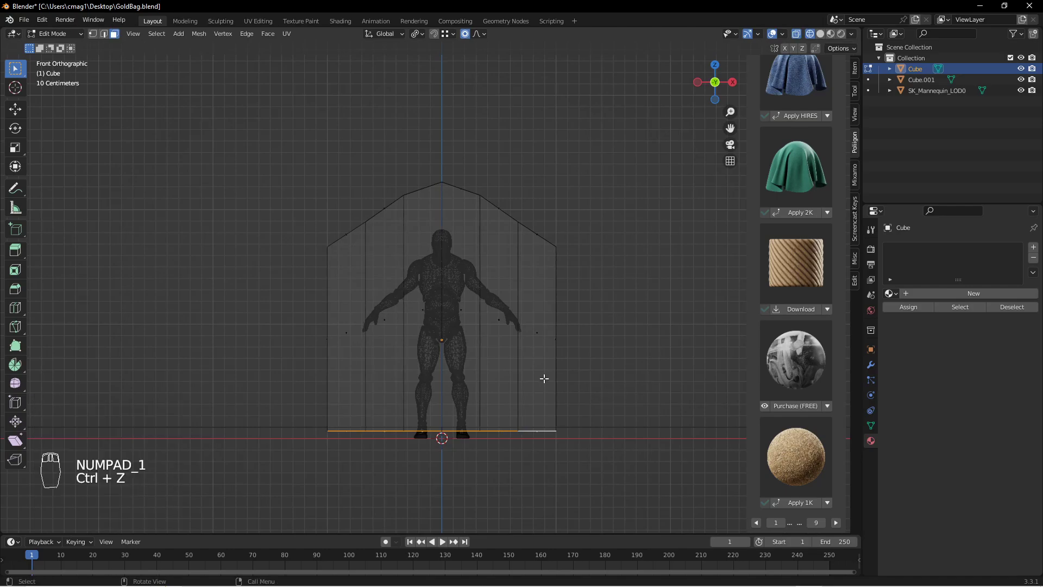
Round the arch by raising the roof edges just inside both outer corners about 0.106 m along Z, with a proportional size of about 0.643 m.
middle_drag(454, 256, 357, 228)
click(424, 233)
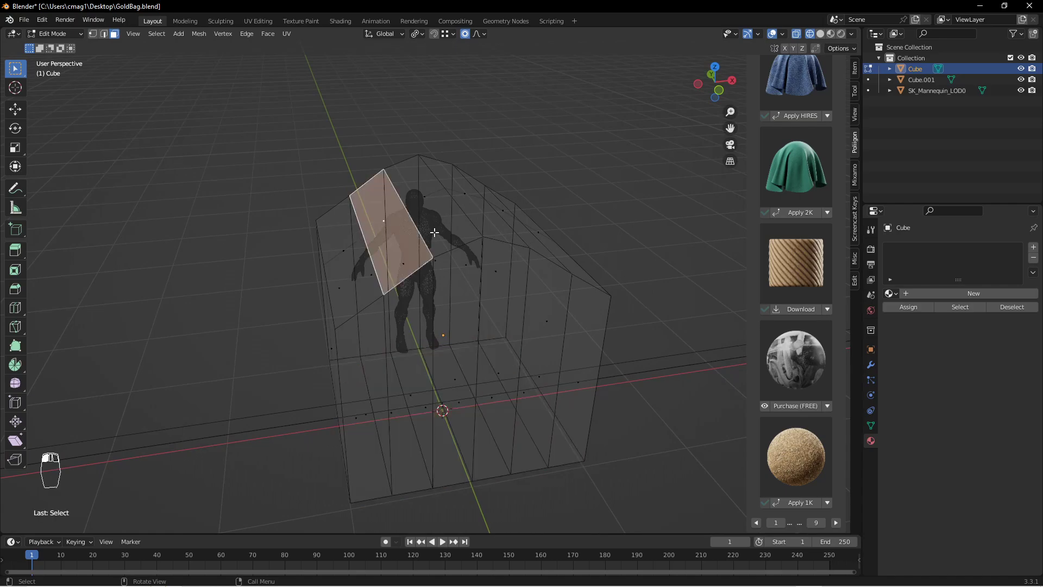
key(2)
click(361, 241)
middle_drag(525, 256, 505, 247)
shift+click(515, 248)
middle_drag(577, 275, 580, 260)
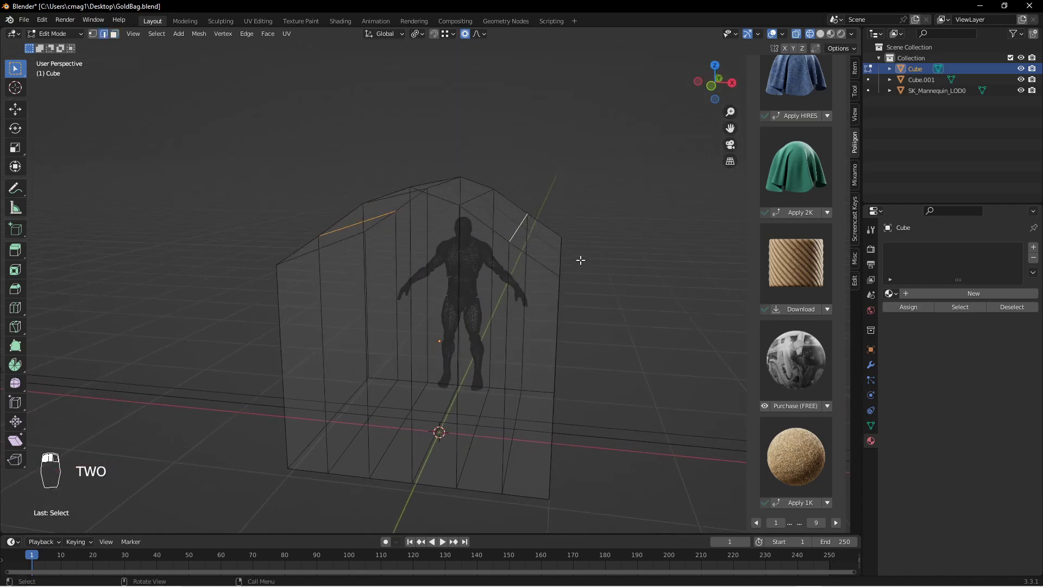
key(KP_1)
key(g)
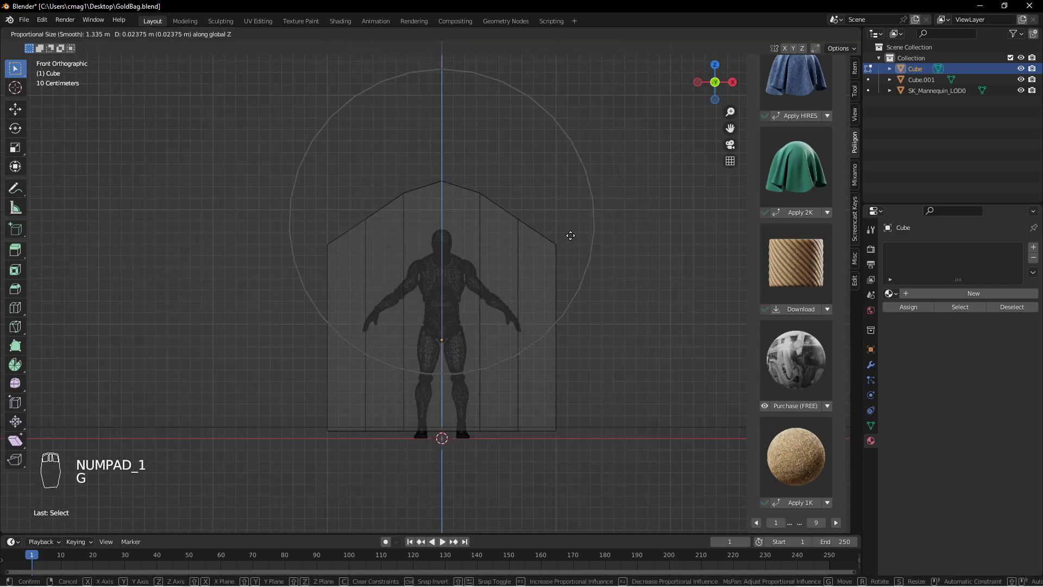
scroll(556, 234, up, 6)
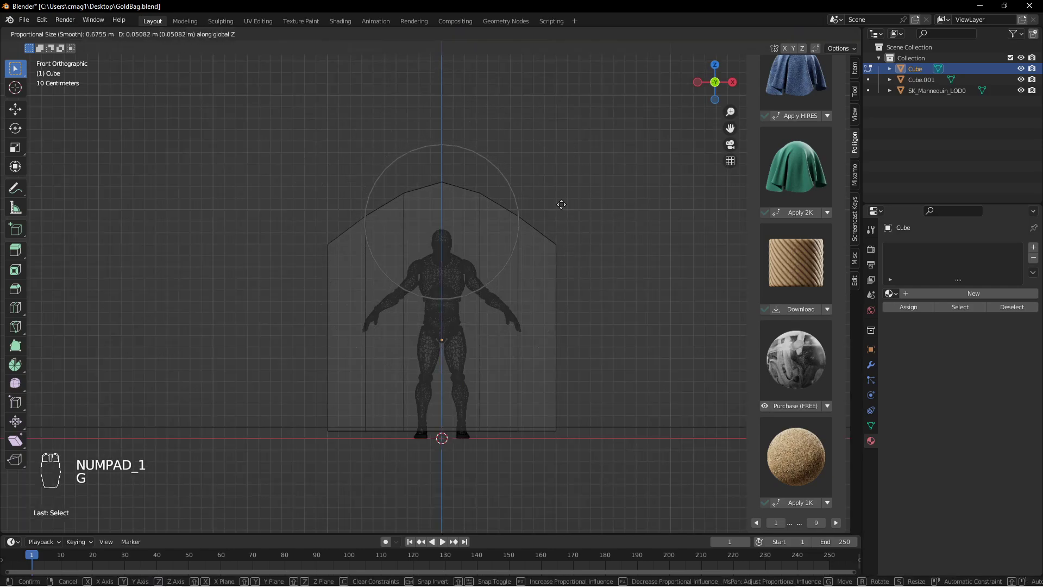
click(585, 141)
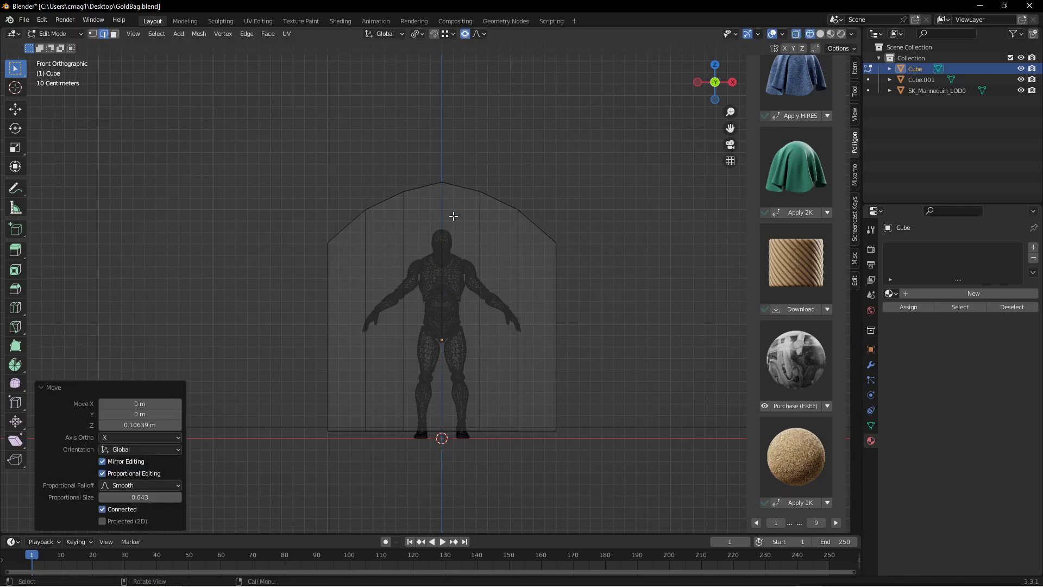
Switch the viewport to solid shading and return to object mode with the arched block in front of the wall.
key(Tab)
mouse_move(454, 184)
middle_down()
mouse_move(524, 198)
mouse_move(534, 217)
mouse_move(473, 221)
middle_up()
key(Tab)
scroll(551, 226, down, 2)
key(z)
click(573, 228)
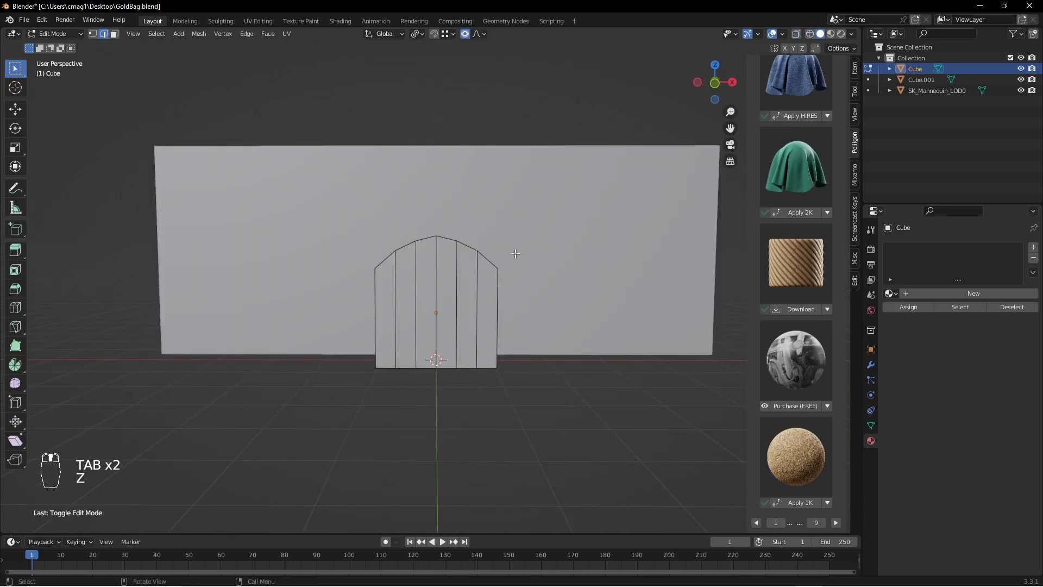
middle_drag(525, 250, 343, 281)
key(Tab)
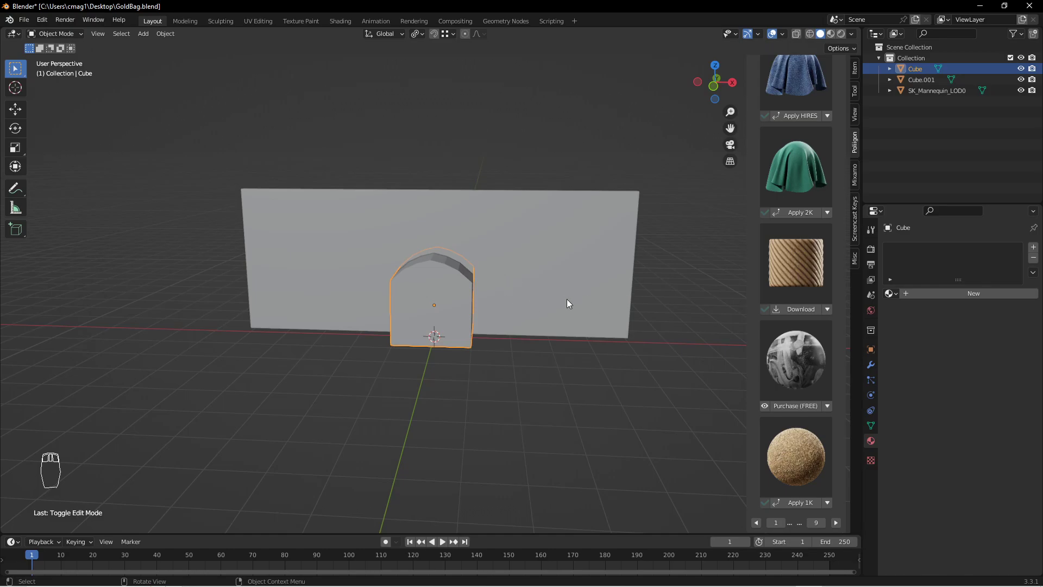
Apply the scale of the arched block and of the wall.
click(539, 286)
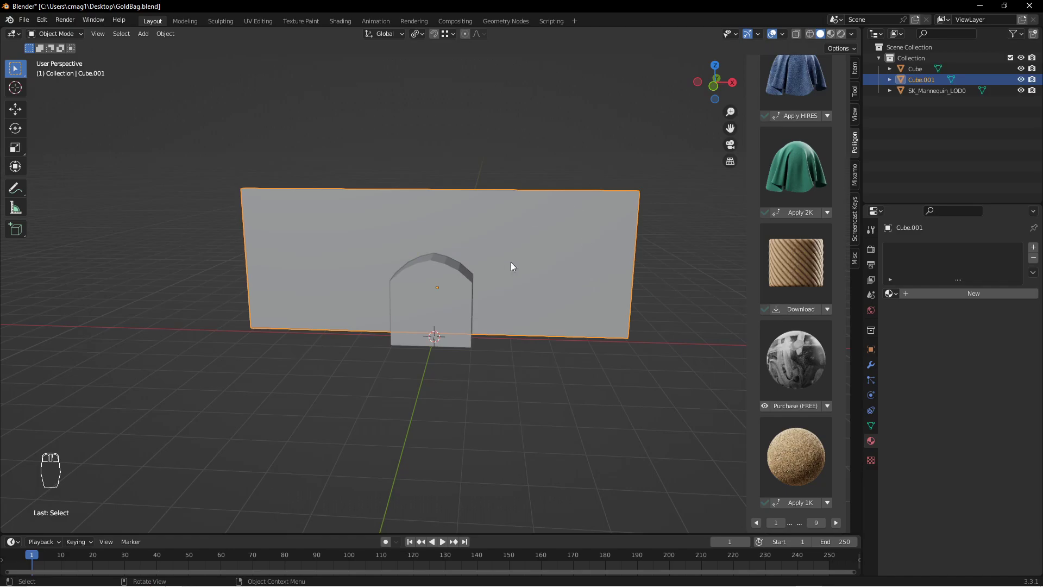
click(445, 292)
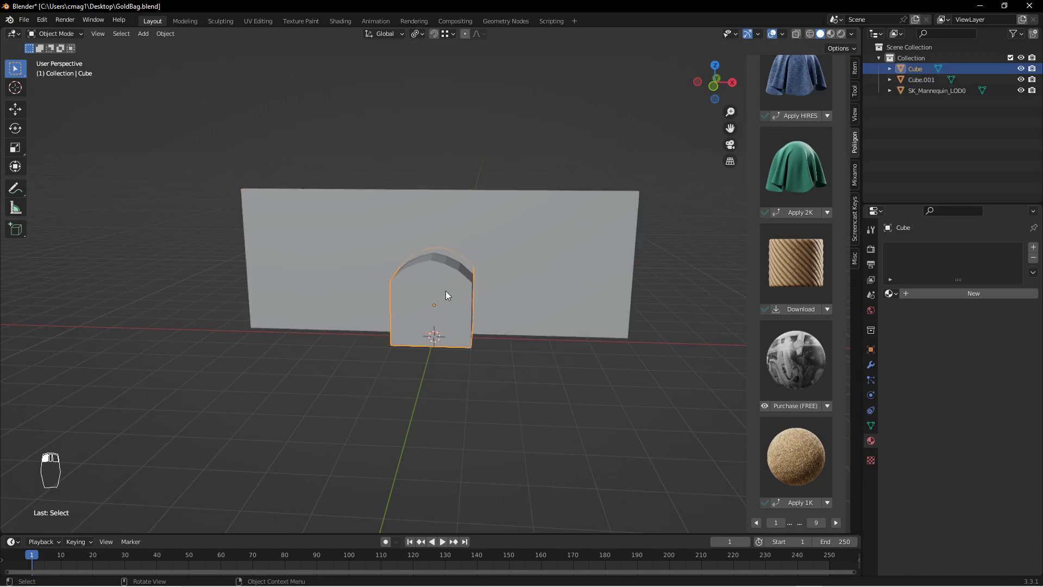
key(ctrl+a)
click(451, 291)
click(545, 263)
key(ctrl+a)
click(546, 263)
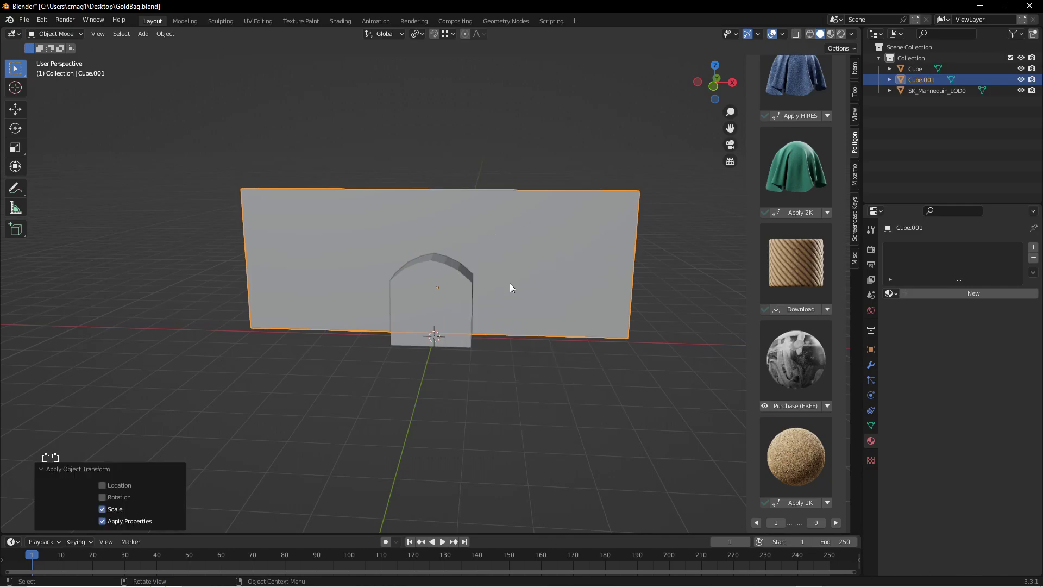
Add a Boolean modifier set to Difference on the wall, with the arched block as its cutting object.
click(545, 250)
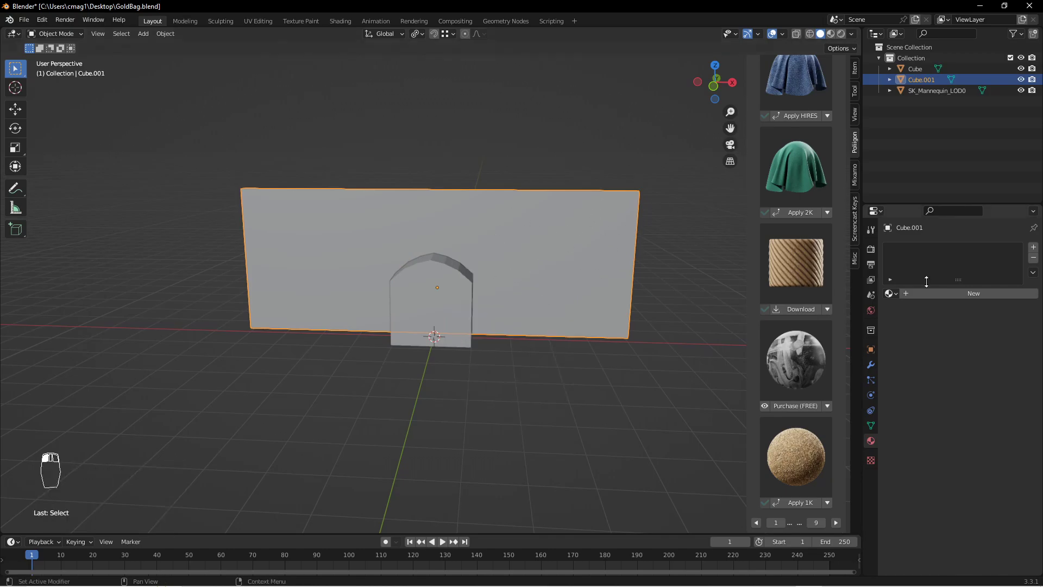
click(871, 364)
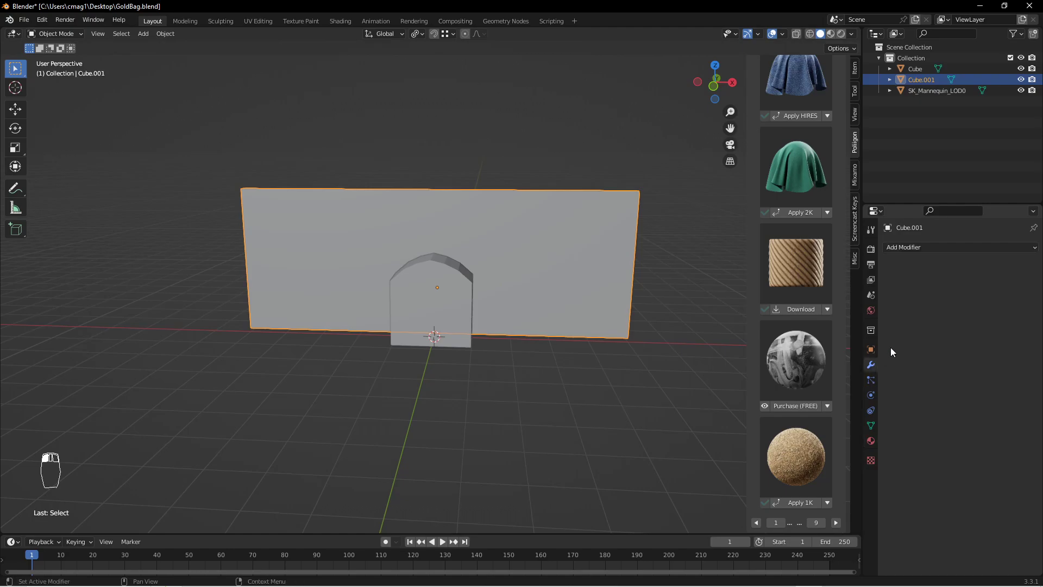
click(936, 248)
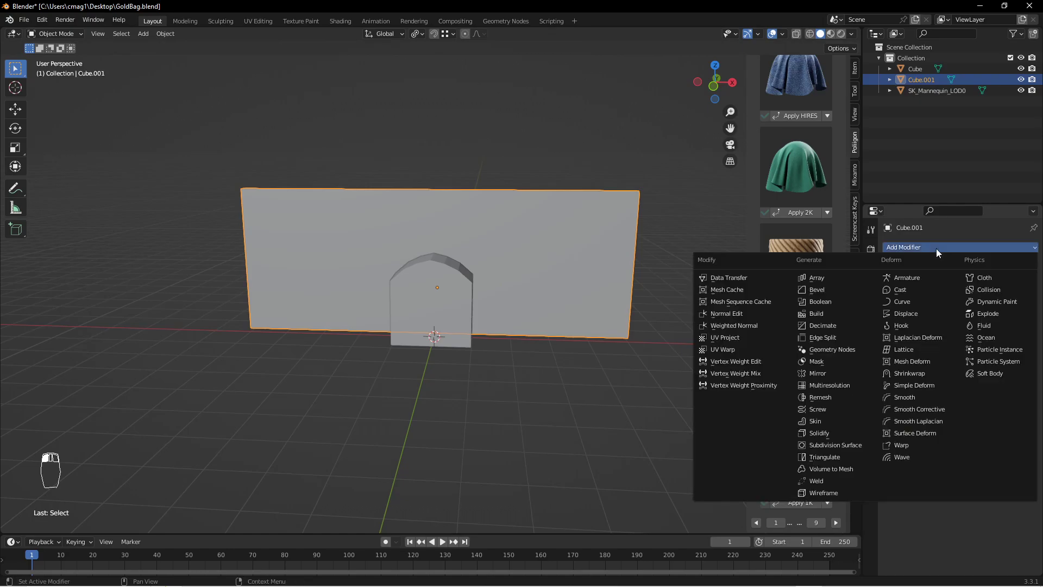
click(826, 302)
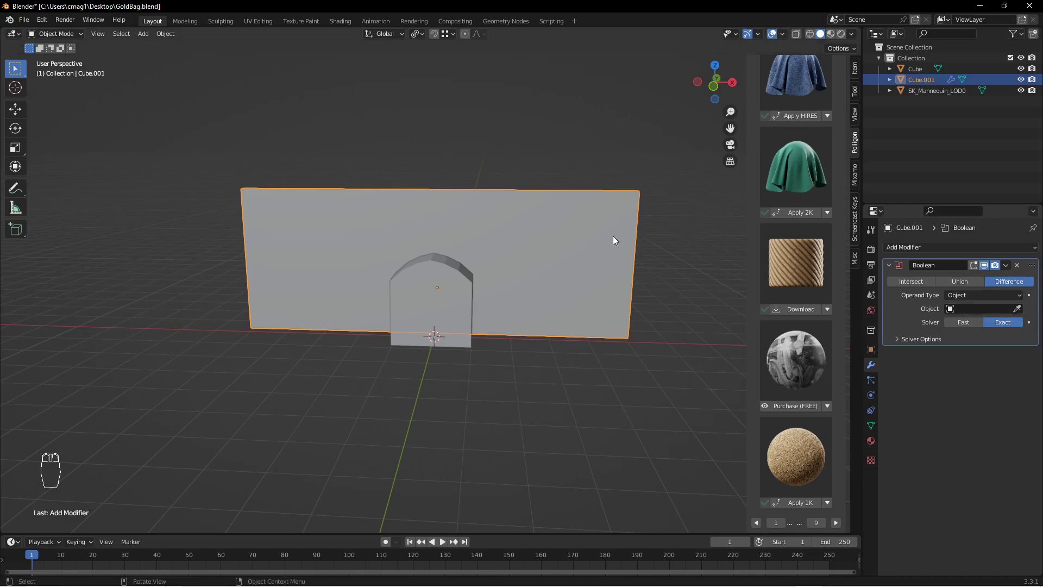
click(1017, 309)
click(424, 288)
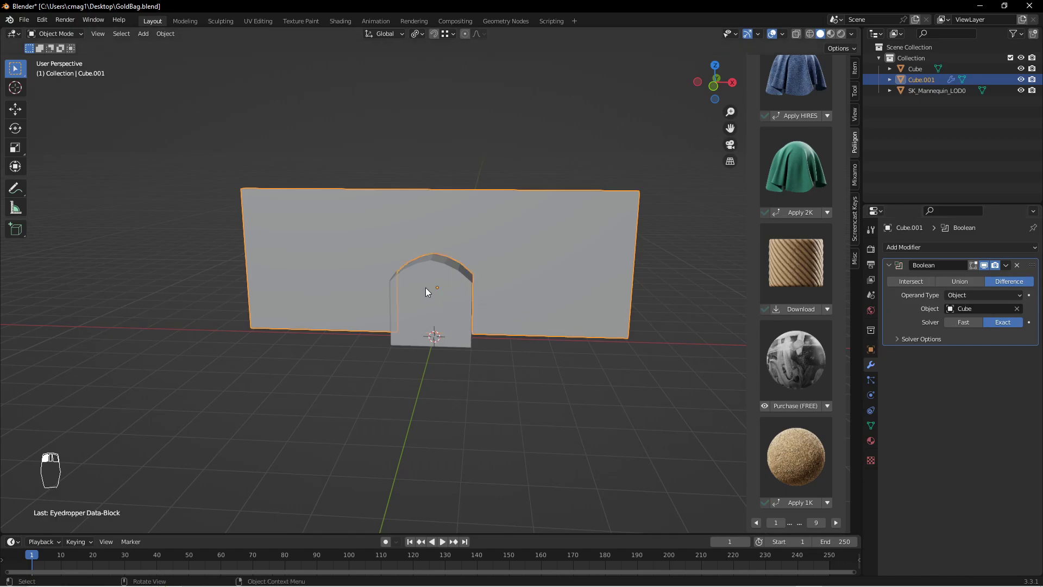
Inspect the arched cut up close and apply the wall's Boolean modifier.
scroll(416, 298, up, 5)
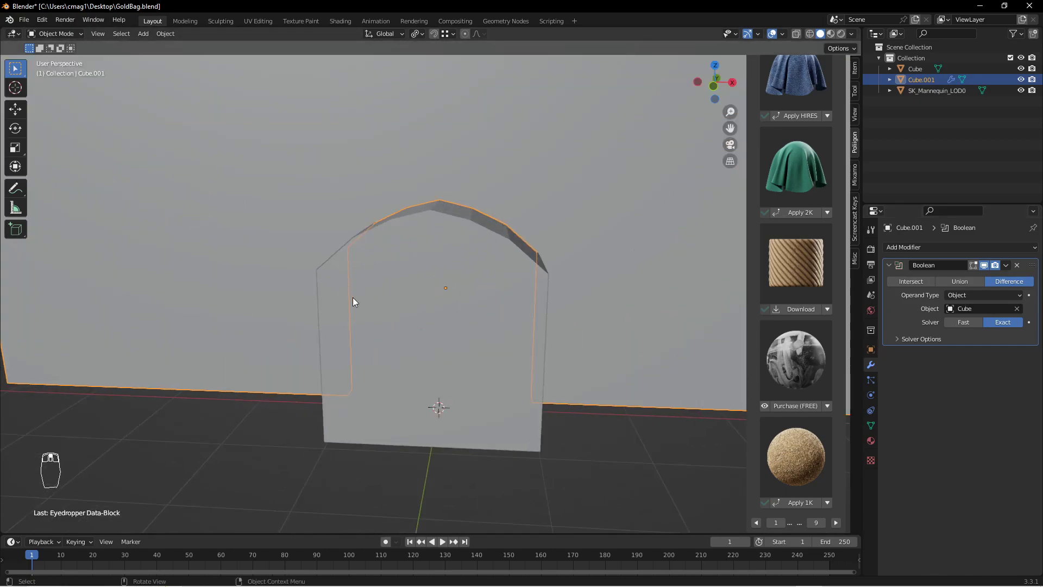
middle_drag(426, 306, 438, 276)
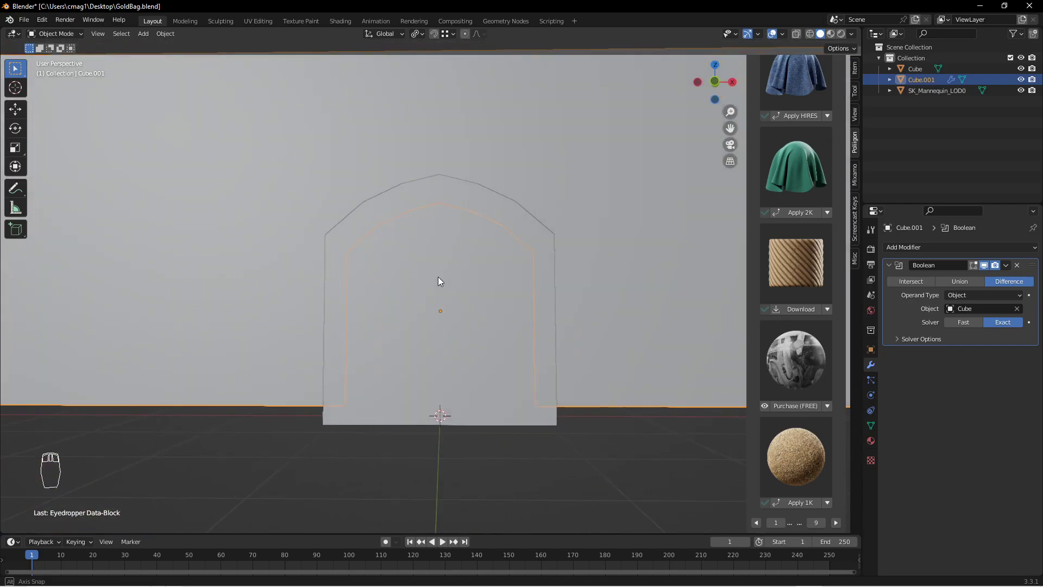
click(1006, 265)
click(993, 279)
scroll(621, 272, down, 5)
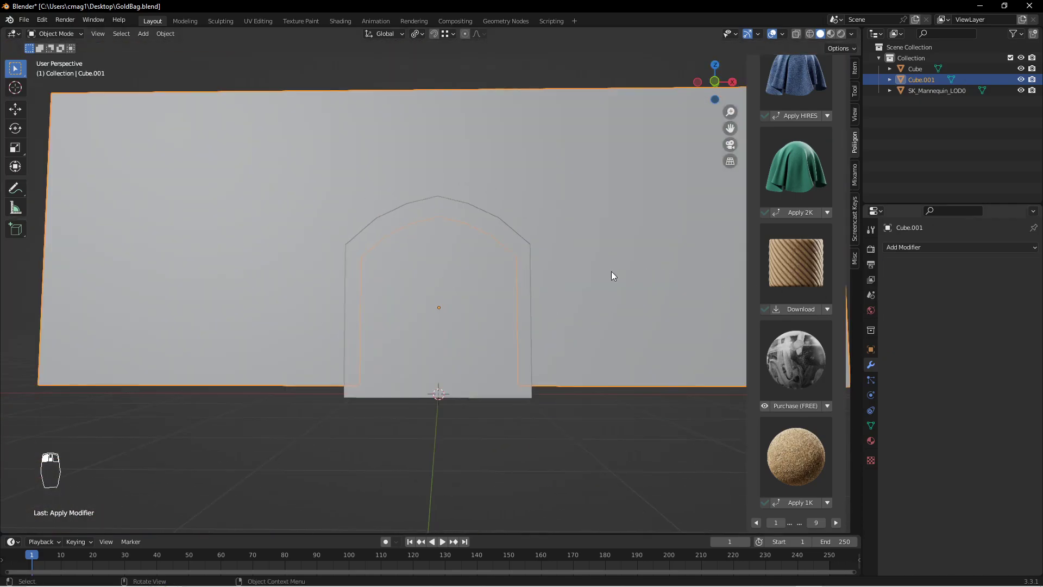
Try lowering the arched block about 2.88 m along Z to inspect the wall opening, then restore its position.
click(443, 286)
key(g)
key(z)
click(449, 418)
middle_drag(449, 418, 543, 339)
scroll(478, 326, up, 3)
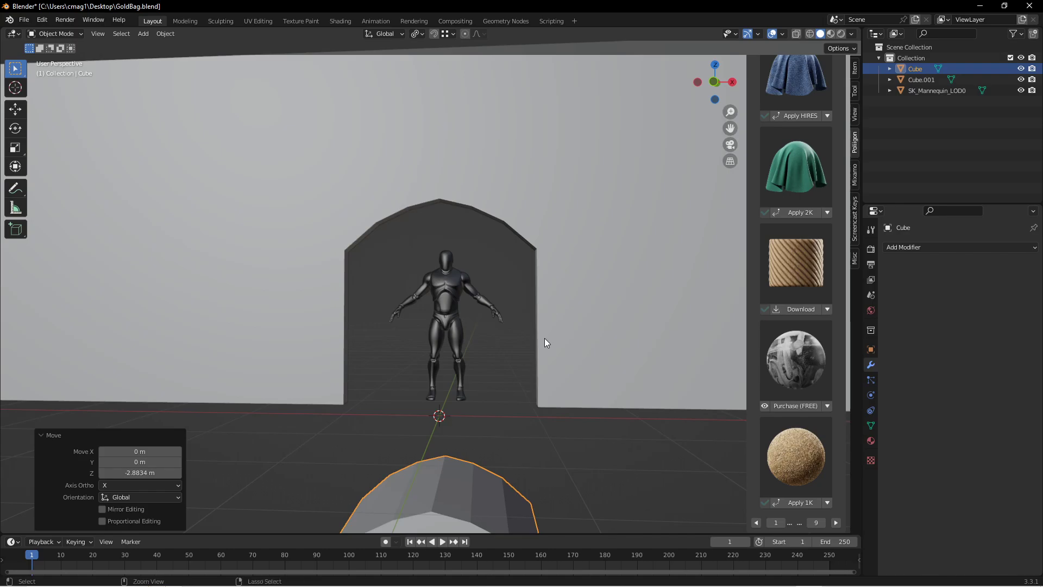
key(ctrl+z)
key(g)
key(z)
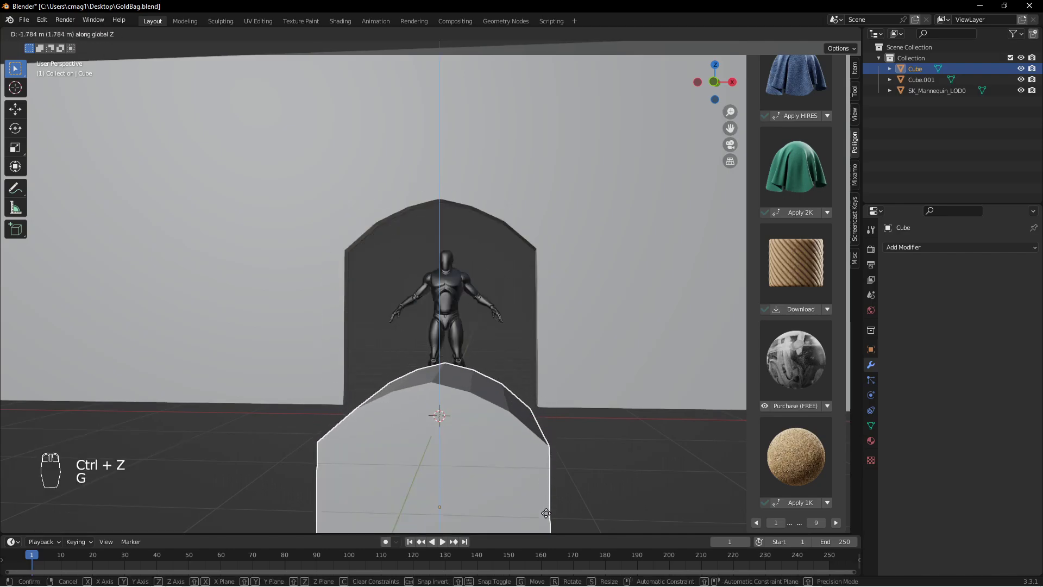
right_click(546, 440)
middle_drag(546, 440, 424, 313)
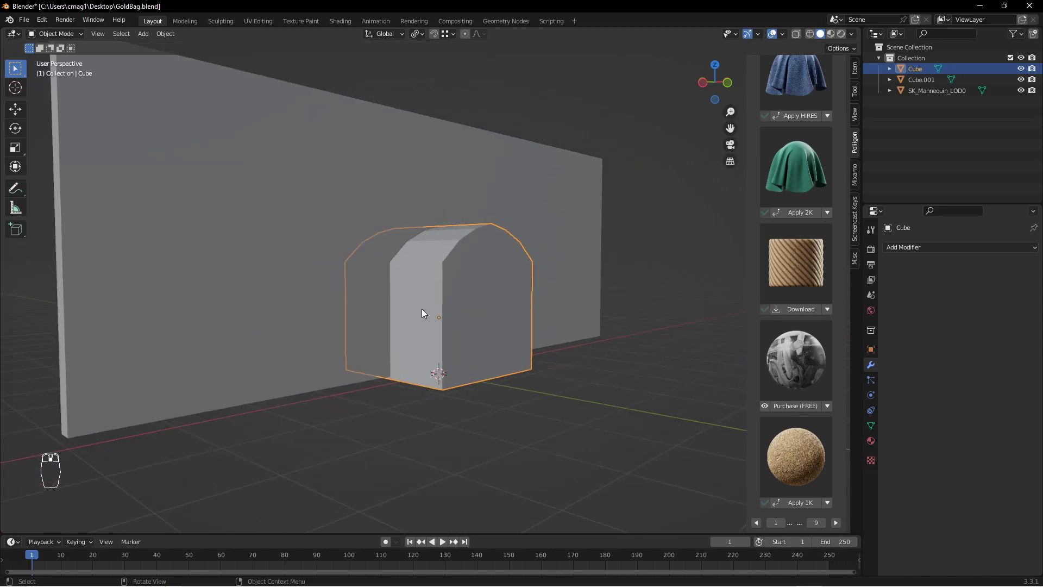
Export only the arched block to the Desktop as DoorCutter.fbx.
click(466, 301)
click(30, 20)
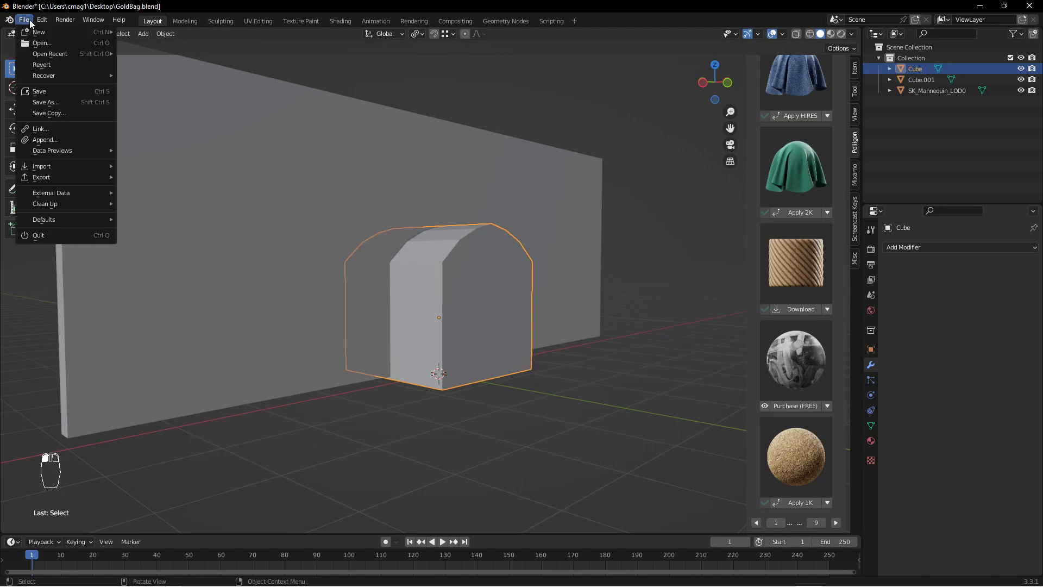
mouse_move(56, 177)
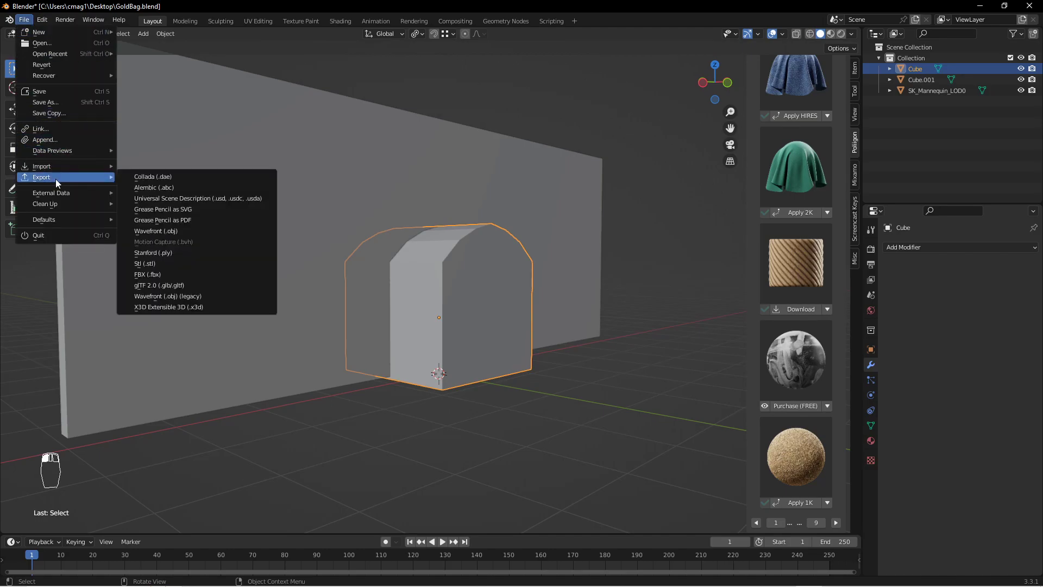
click(171, 275)
click(417, 443)
text(DoorCutter)
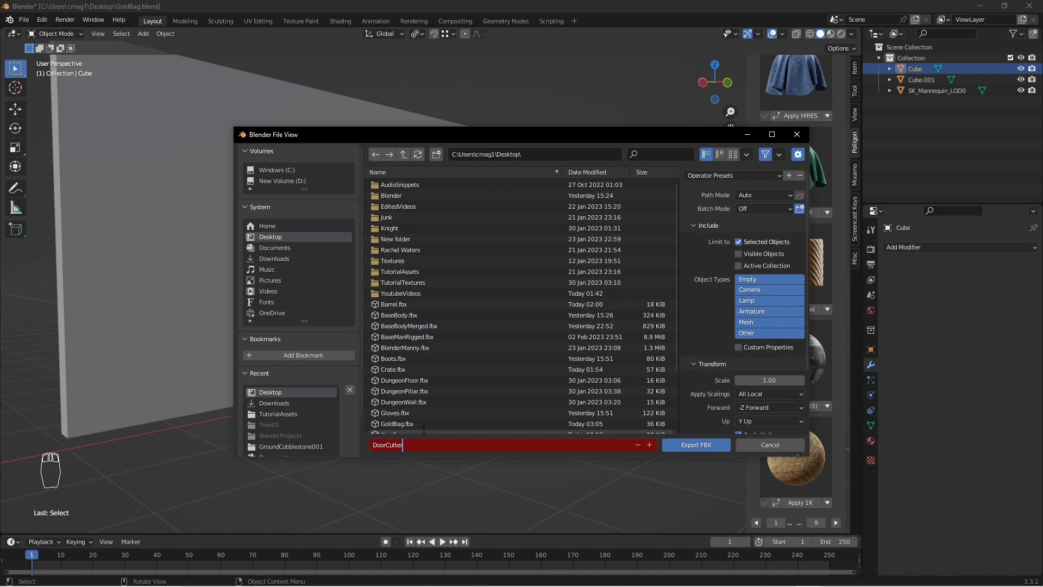
click(706, 447)
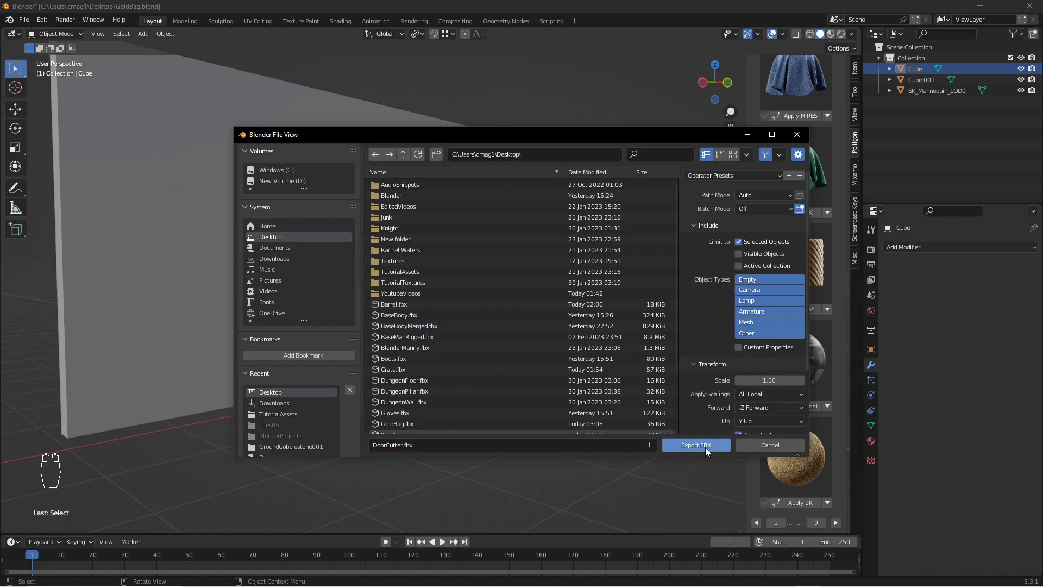
click(702, 443)
Export only the wall with the arched opening to the Desktop as an FBX file named DoorwayWall.
click(542, 199)
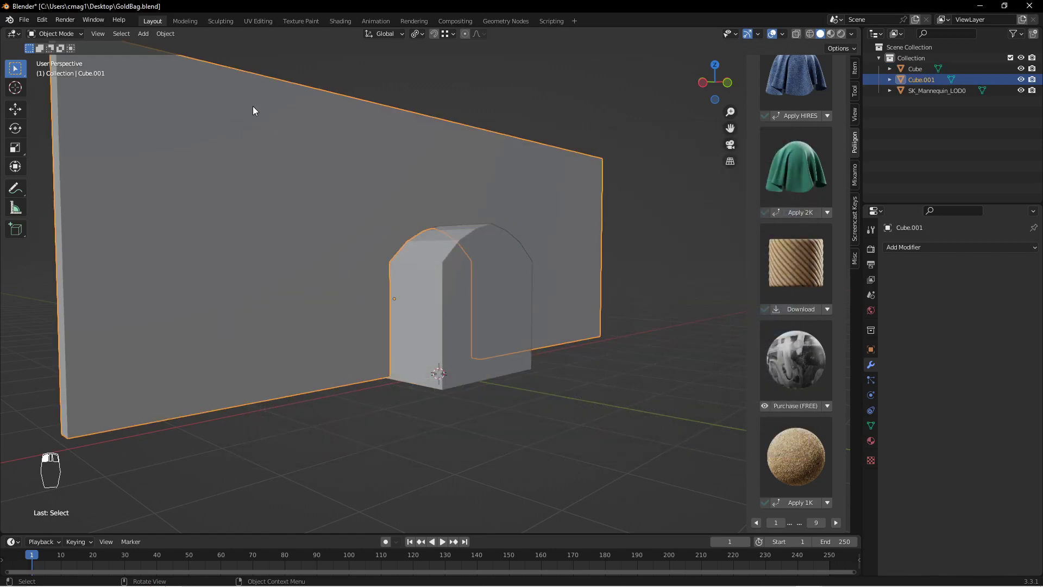
click(24, 20)
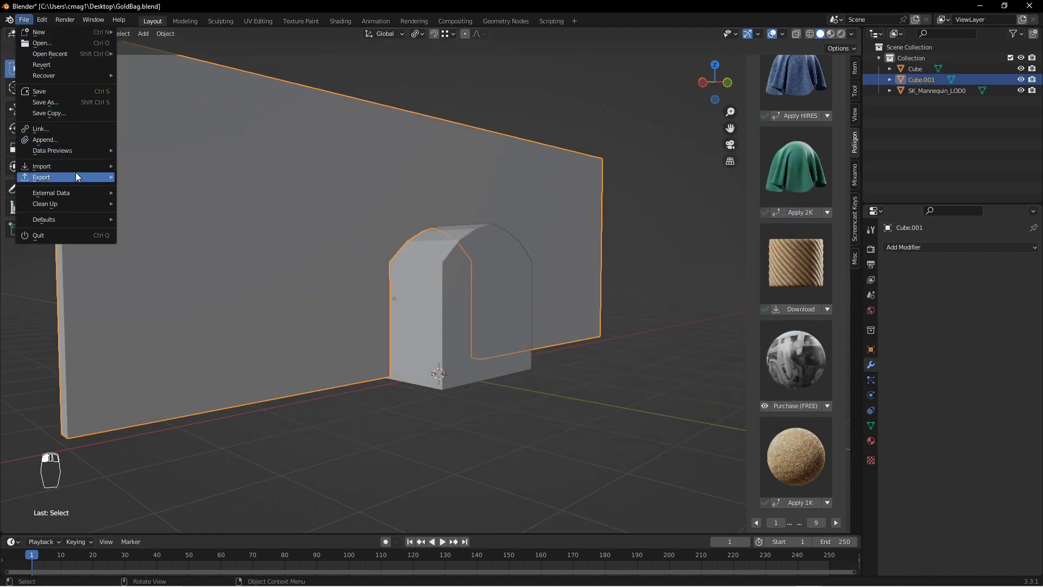
mouse_move(76, 174)
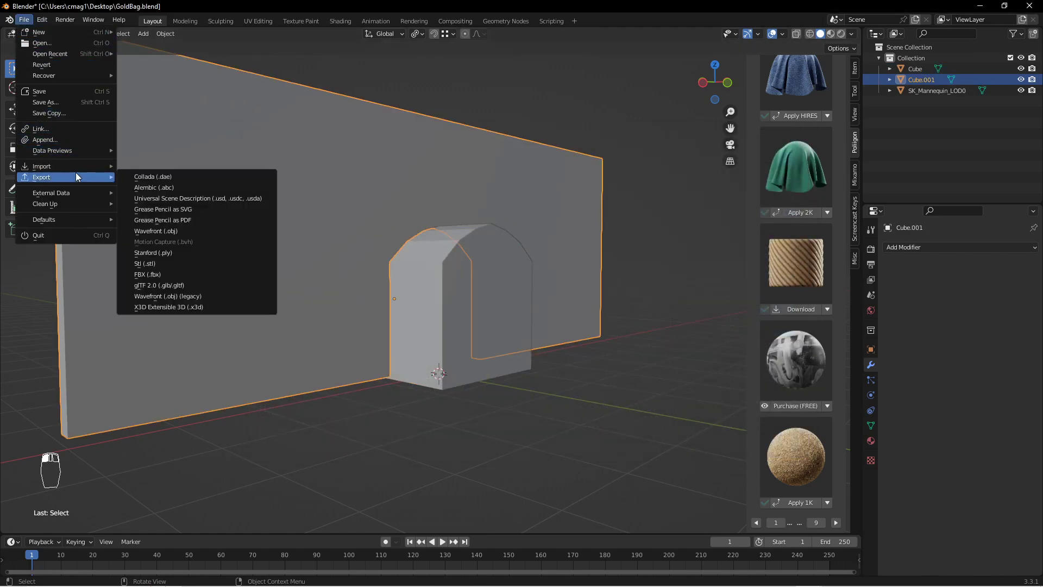
click(195, 274)
click(427, 444)
text(DoorwayWall)
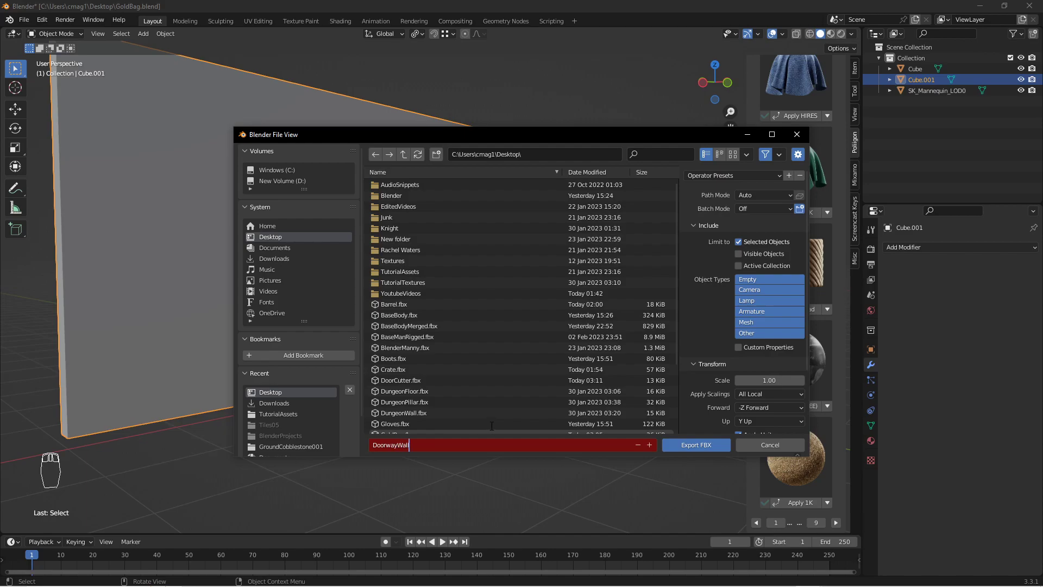
click(682, 442)
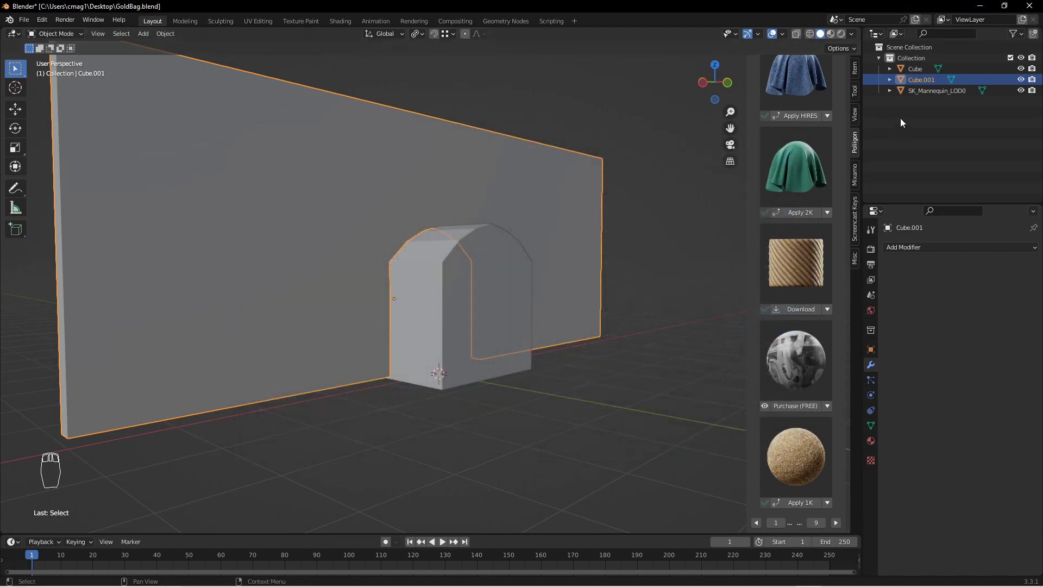
Switch to Unreal Engine and choose the DoorwayWall file from the Desktop for import into the LevelAssets folder.
click(970, 11)
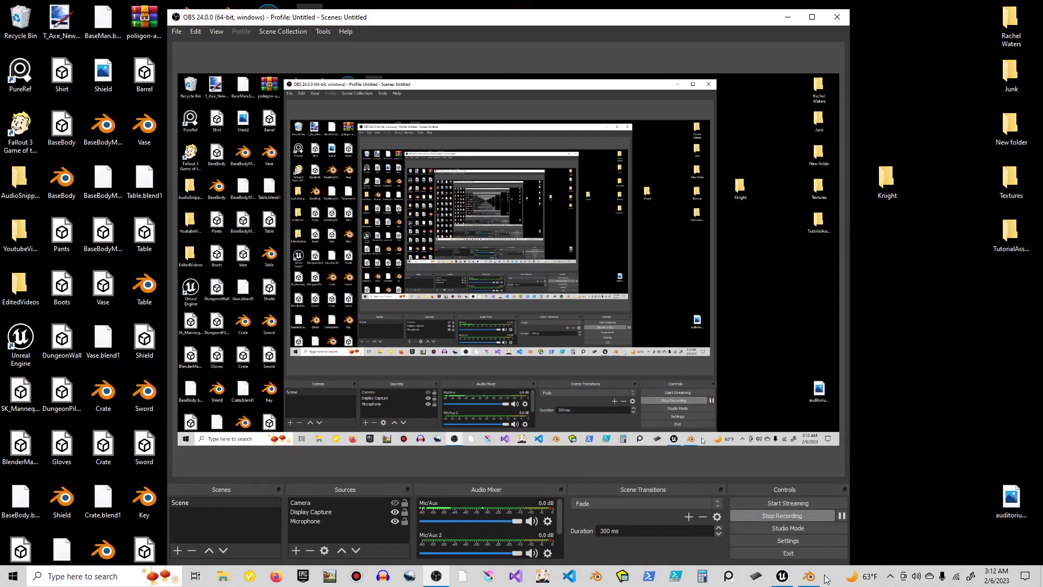
click(782, 577)
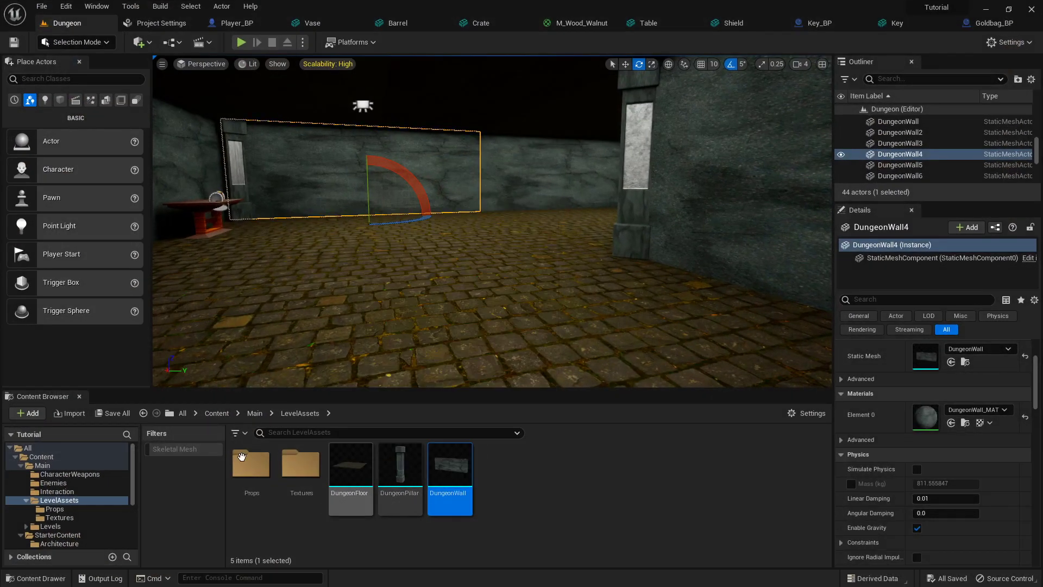
click(74, 413)
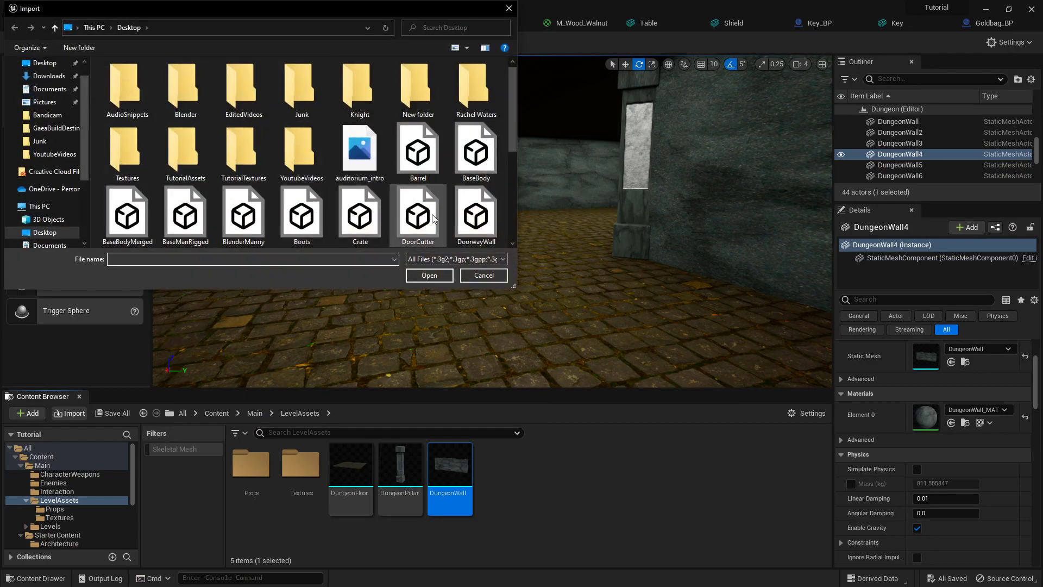
scroll(488, 205, down, 1)
click(501, 128)
click(438, 274)
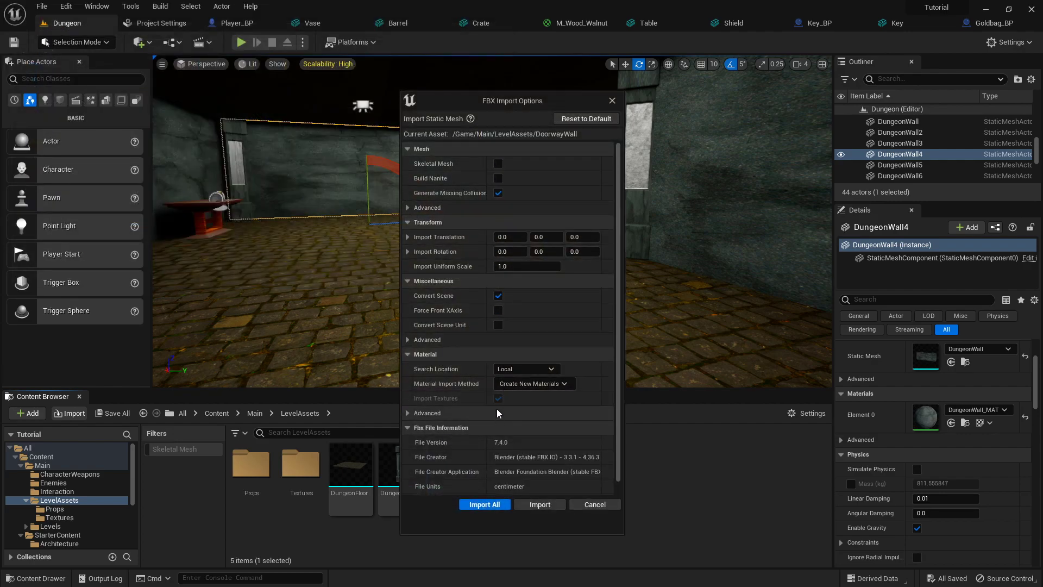
Import the DoorwayWall mesh with the material method set to Do Not Create Material and texture import disabled.
click(521, 370)
click(525, 379)
click(525, 383)
click(533, 425)
click(498, 398)
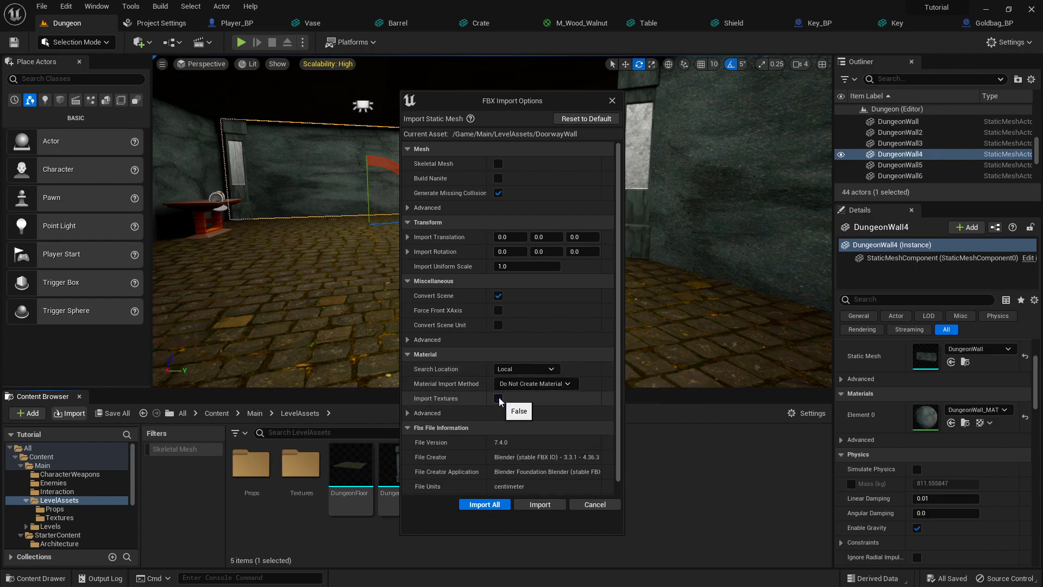
click(491, 505)
mouse_move(492, 470)
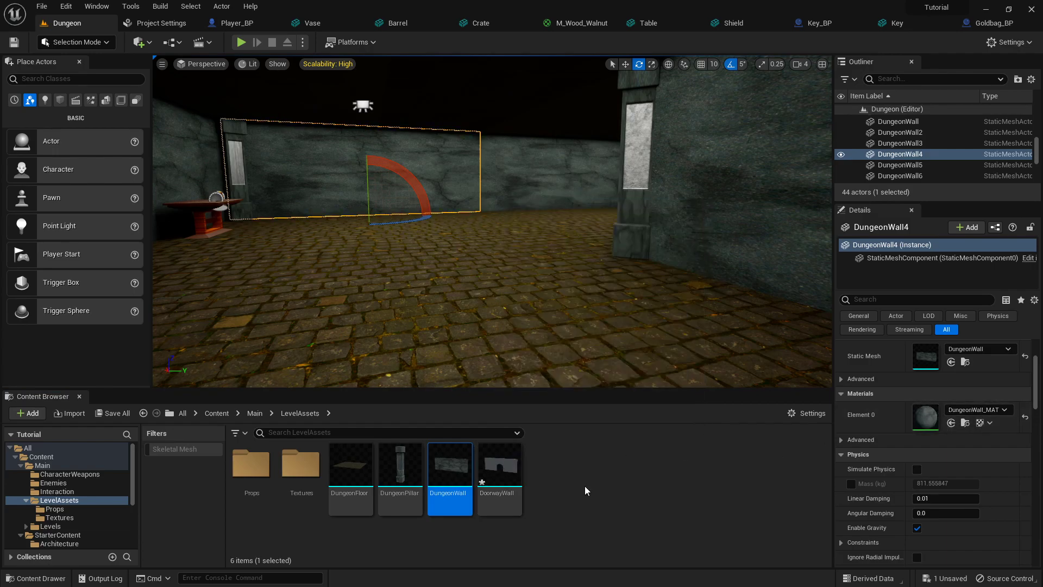
Assign DungeonWall_MAT to the DoorwayWall mesh's material slot and return to the Dungeon level.
click(498, 469)
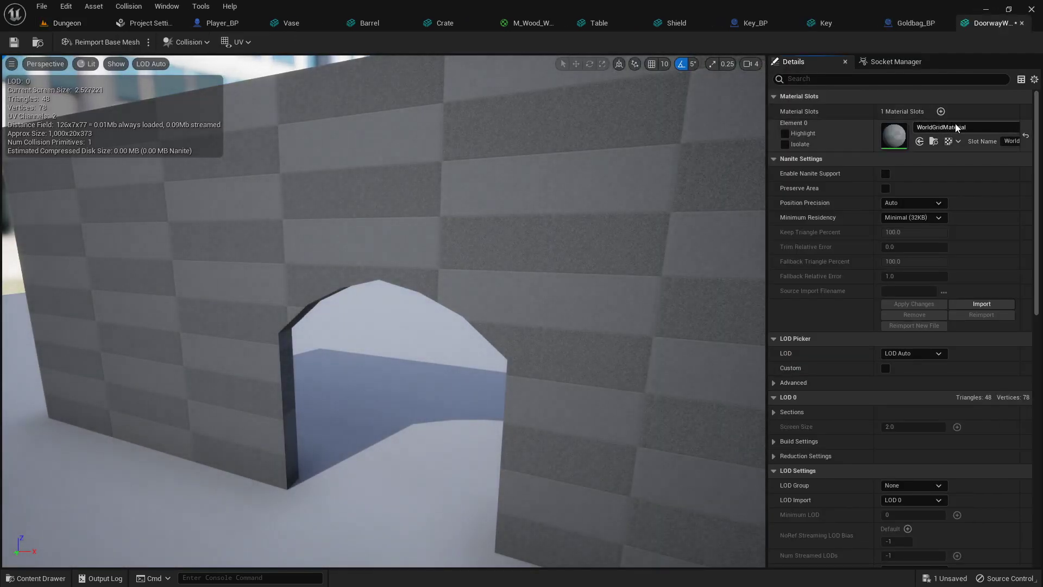
click(956, 126)
text(dunge)
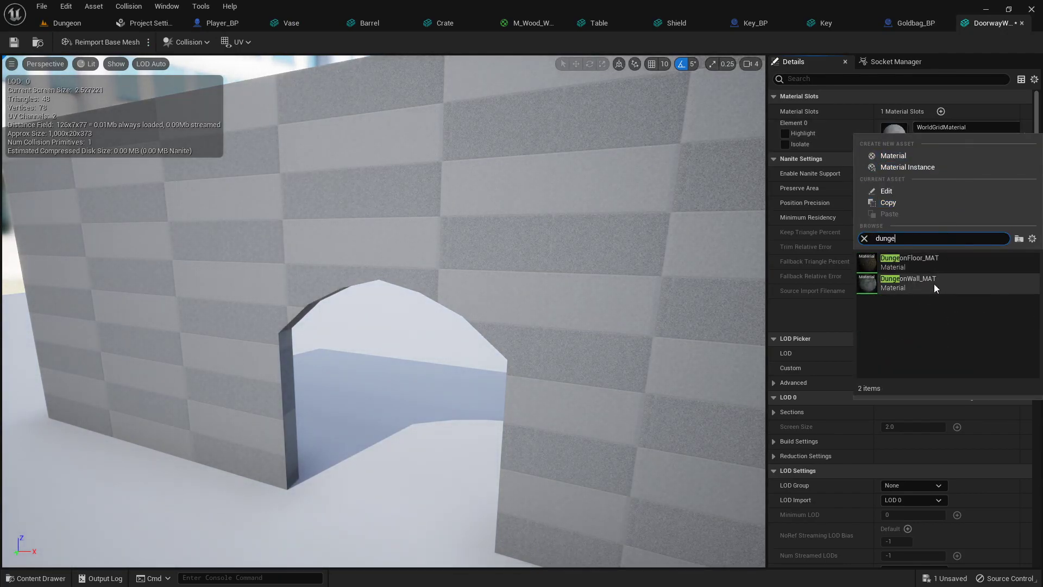
click(934, 284)
drag(360, 209, 76, 135)
click(63, 23)
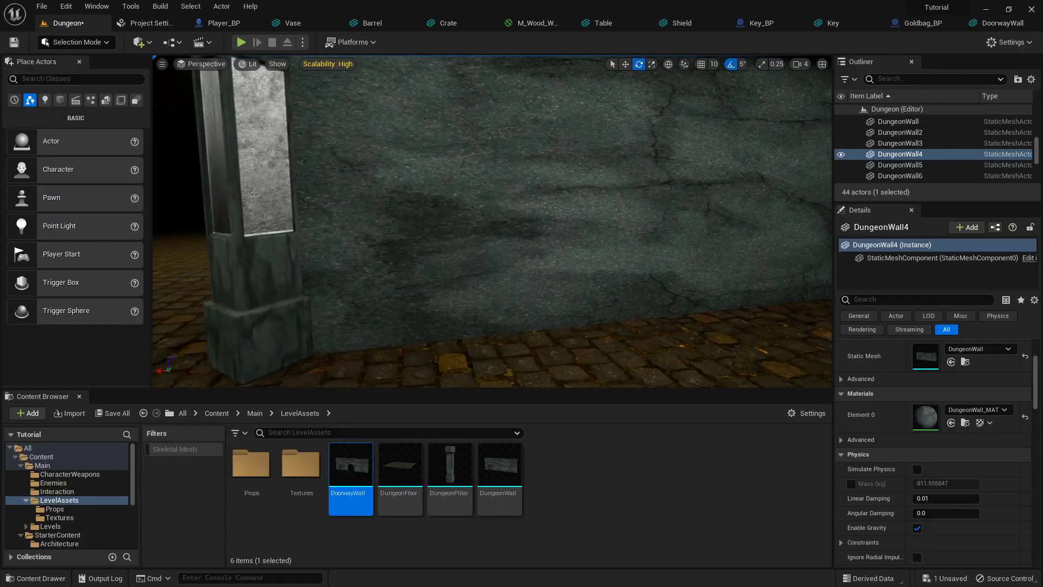
Set position grid snapping to 50 and place a duplicate of the dungeon wall beside the pillar by moving it horizontally.
click(664, 122)
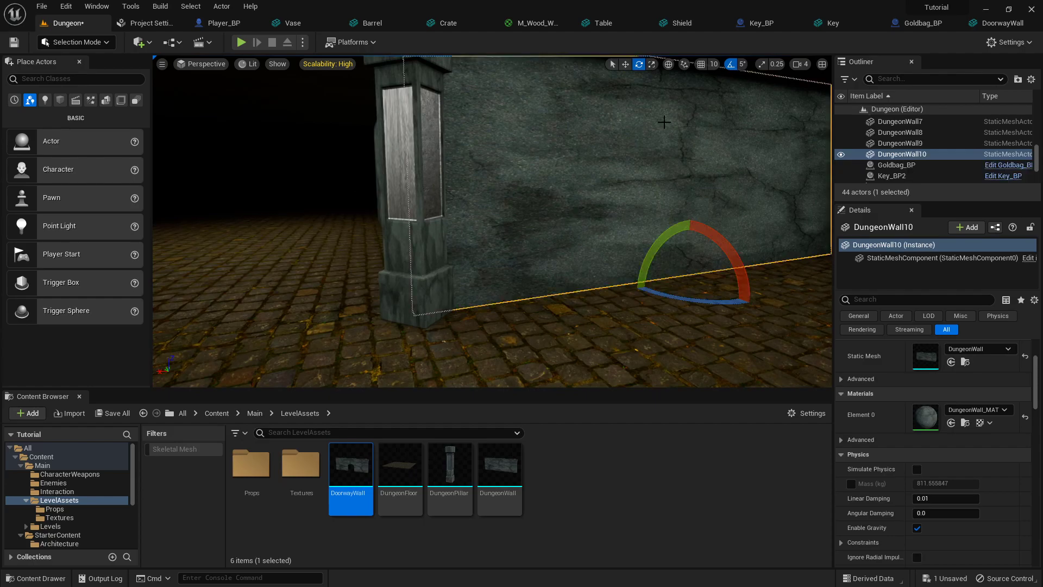
click(712, 64)
click(731, 127)
mouse_move(764, 241)
right_down()
mouse_move(734, 239)
mouse_move(764, 242)
right_up()
key(w)
alt+drag(722, 250, 258, 240)
right_drag(415, 239, 502, 200)
key(s)
key(w)
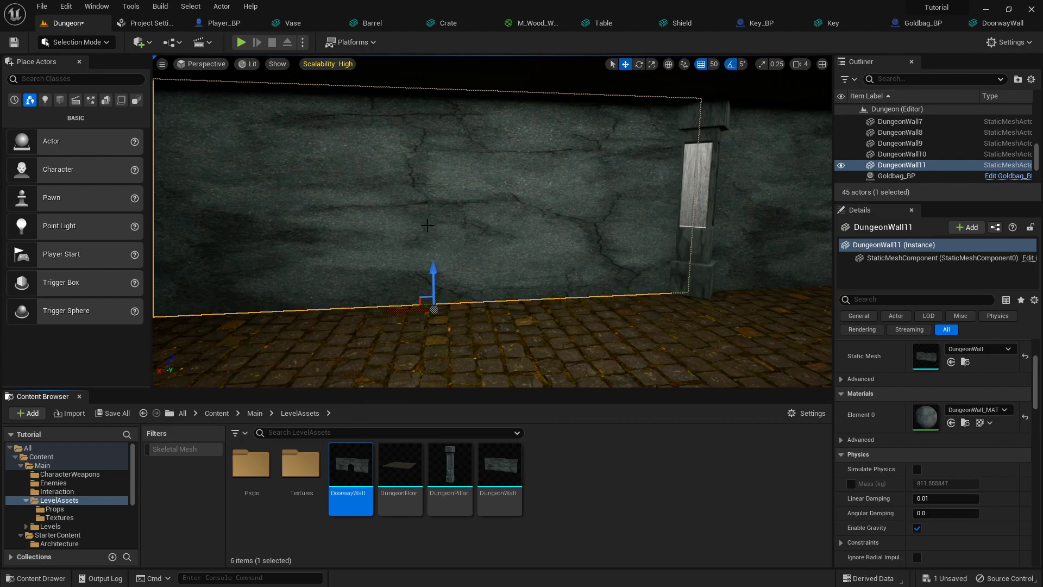
Replace the duplicated dungeon wall with the DoorwayWall static mesh and view its arched opening up close.
right_click(418, 211)
mouse_move(532, 294)
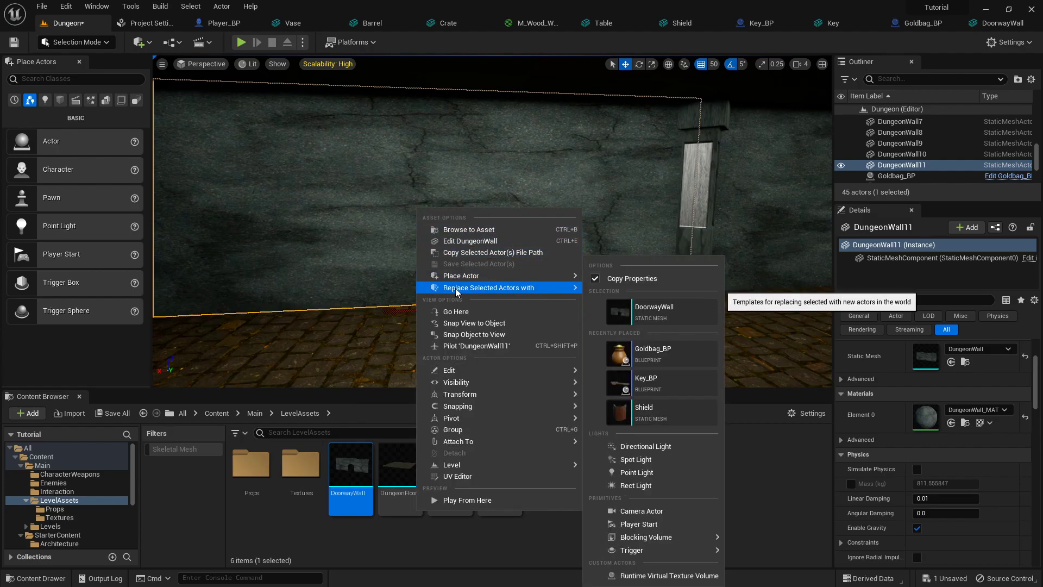
click(666, 318)
key(w)
right_drag(603, 295, 510, 295)
key(w)
key(s)
key(w)
key(e)
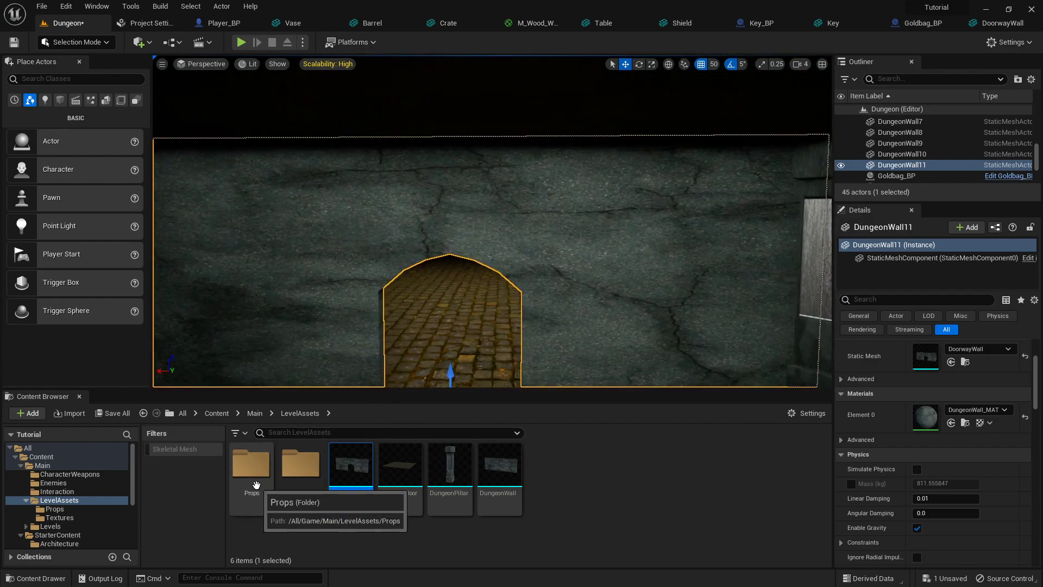
double_click(256, 484)
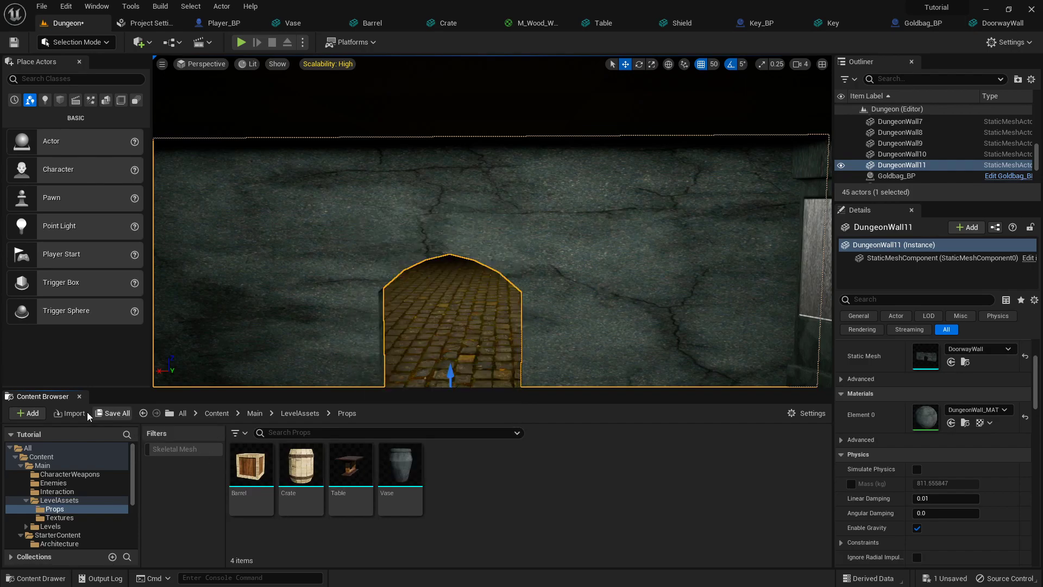
click(145, 414)
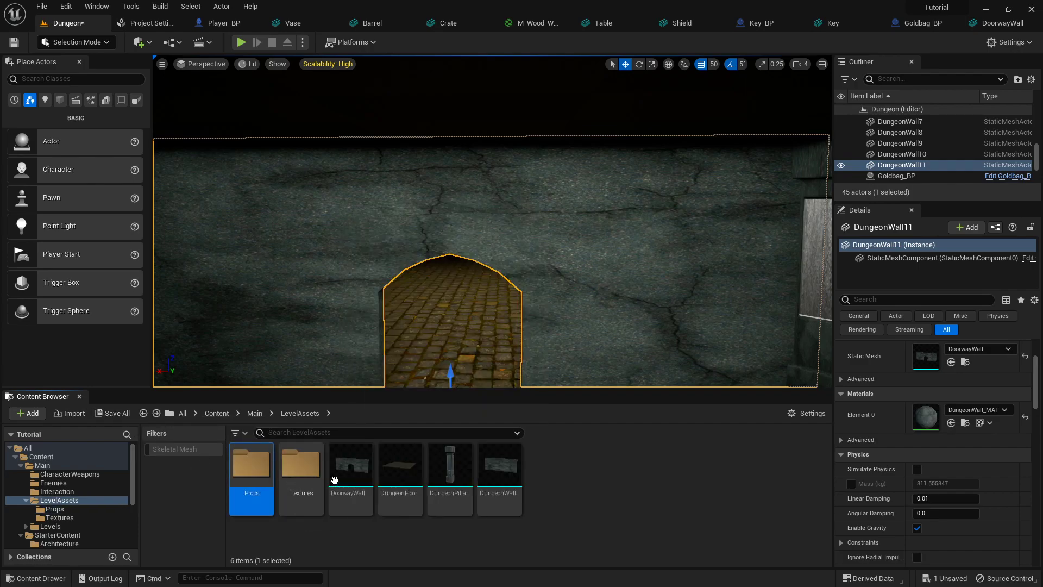
Place Doorway_BP from the Interaction folder in the level and align it with the arched opening of the doorway wall.
click(556, 484)
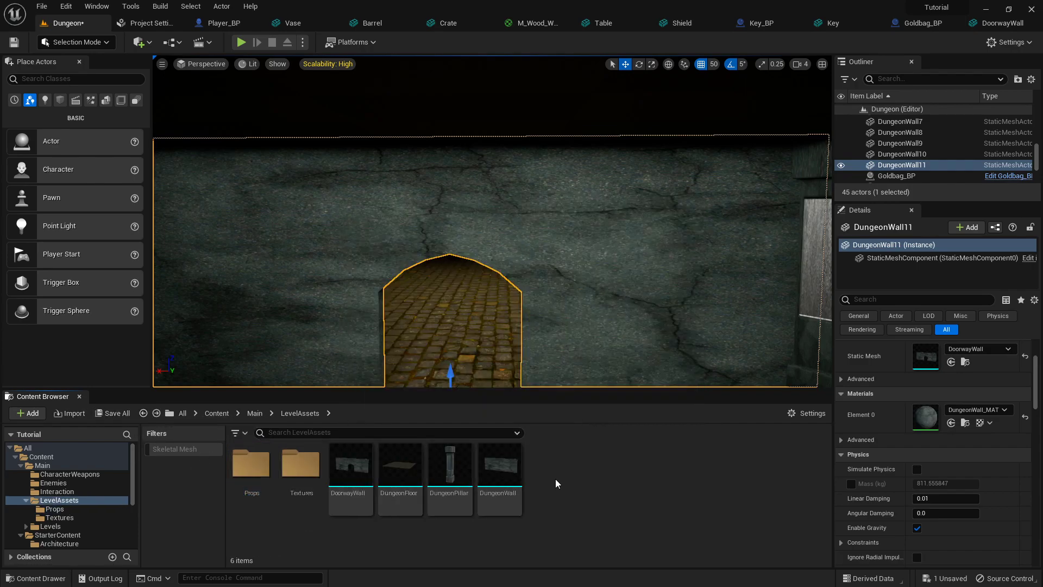
click(57, 492)
right_drag(394, 341, 404, 400)
drag(297, 461, 489, 262)
scroll(527, 272, up, 5)
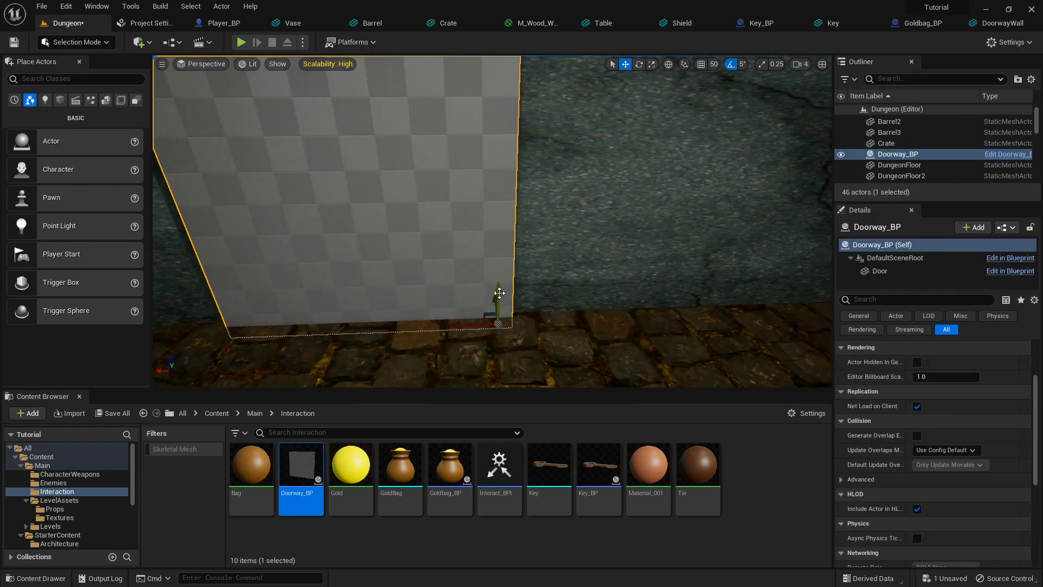
drag(501, 286, 501, 277)
mouse_move(453, 308)
mouse_down()
mouse_move(426, 310)
mouse_move(443, 311)
mouse_up()
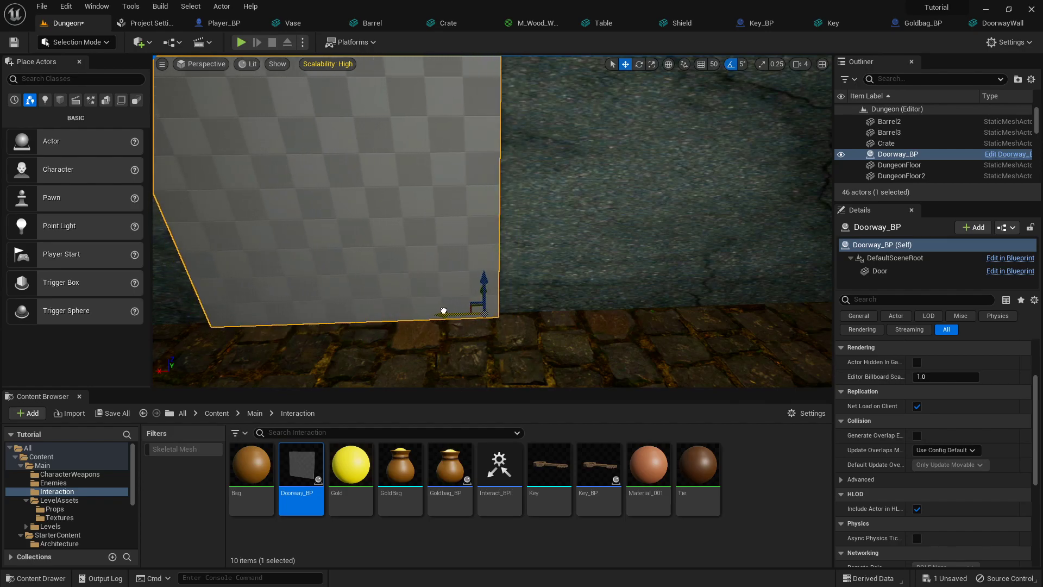
key(d)
right_drag(550, 302, 407, 309)
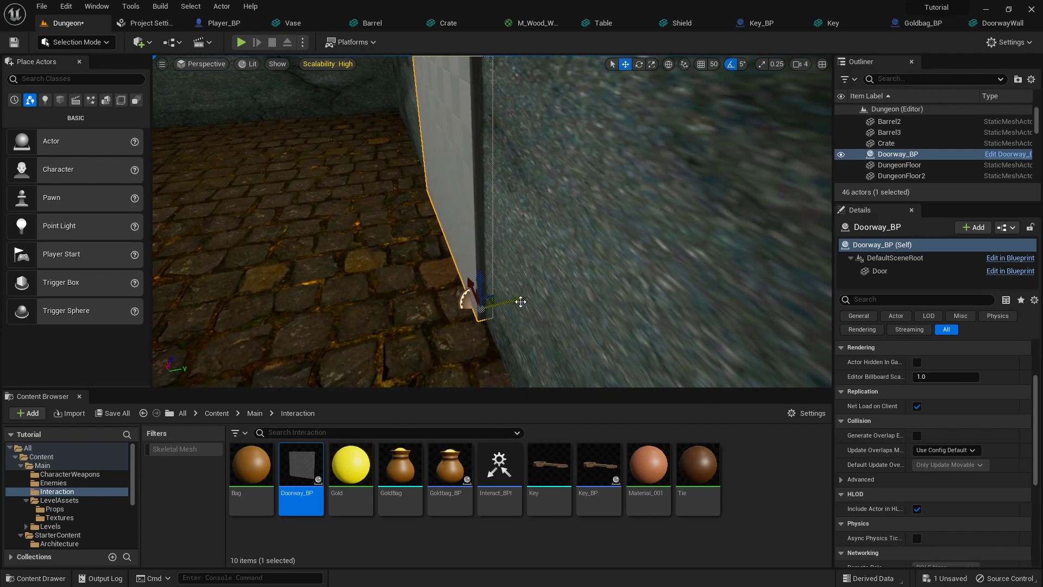
Enable the Locked option on the placed Doorway_BP and save the Dungeon level.
scroll(901, 393, up, 3)
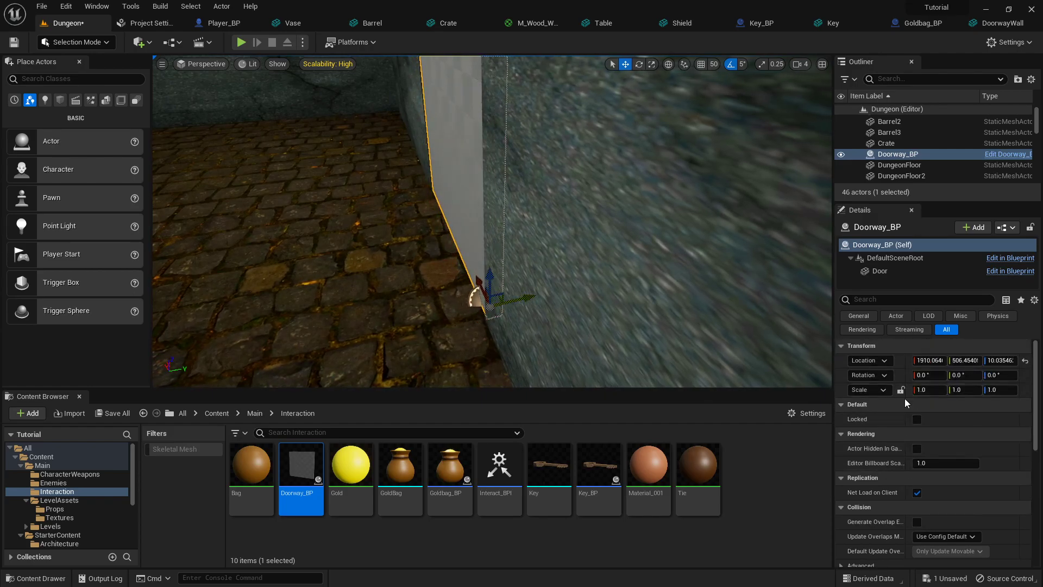
click(917, 420)
click(129, 411)
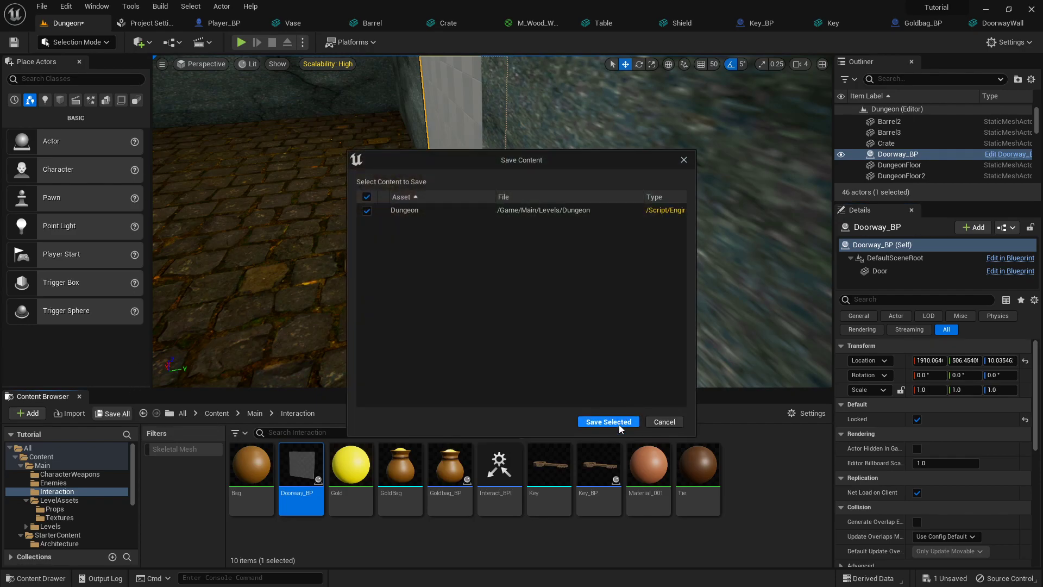
click(612, 421)
Play the level full screen, walk up to the arched doorway and try to open the locked door.
click(242, 43)
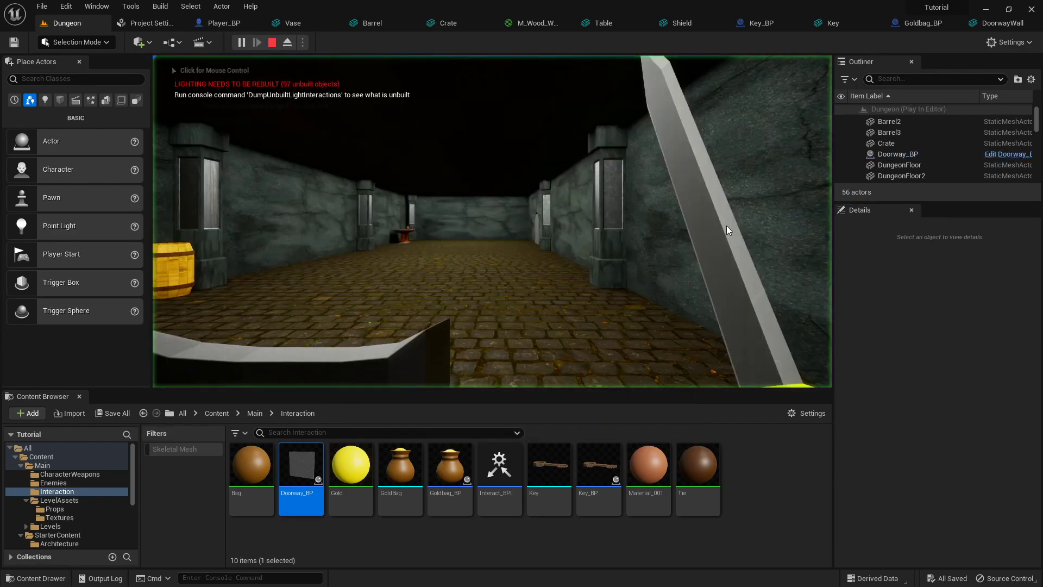
key(F11)
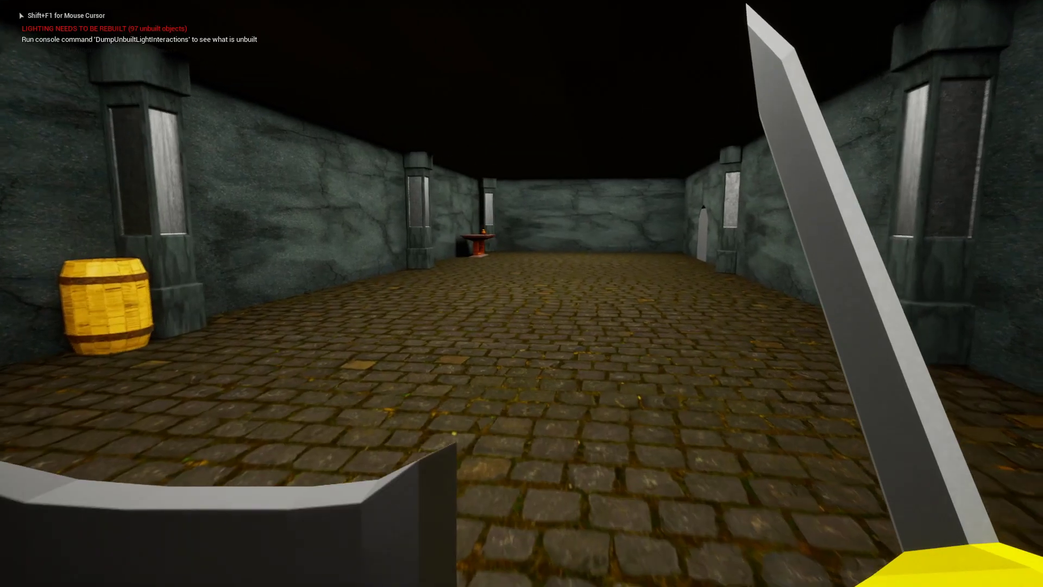
key(w)
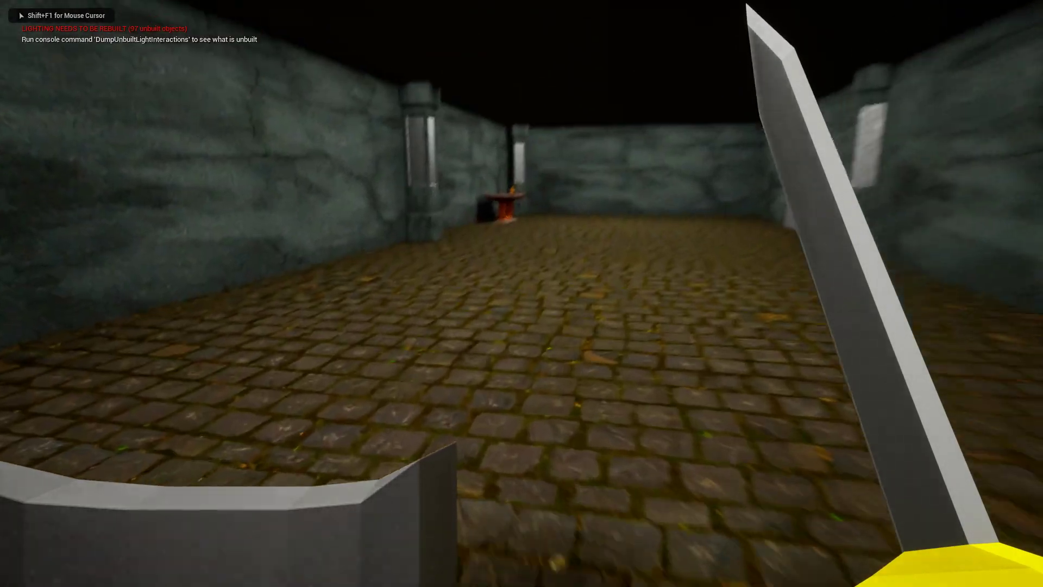
key(w)
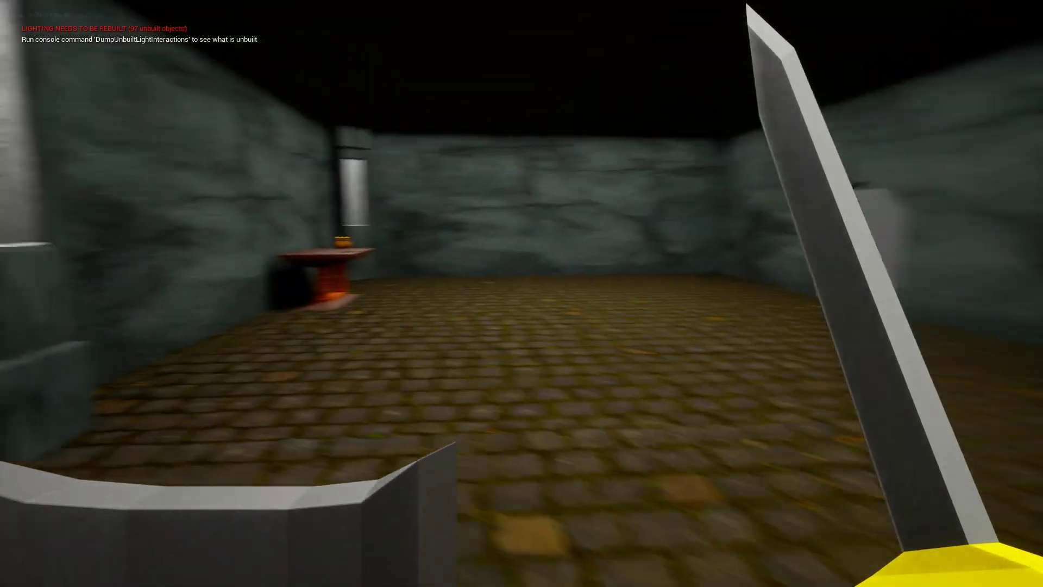
key(w)
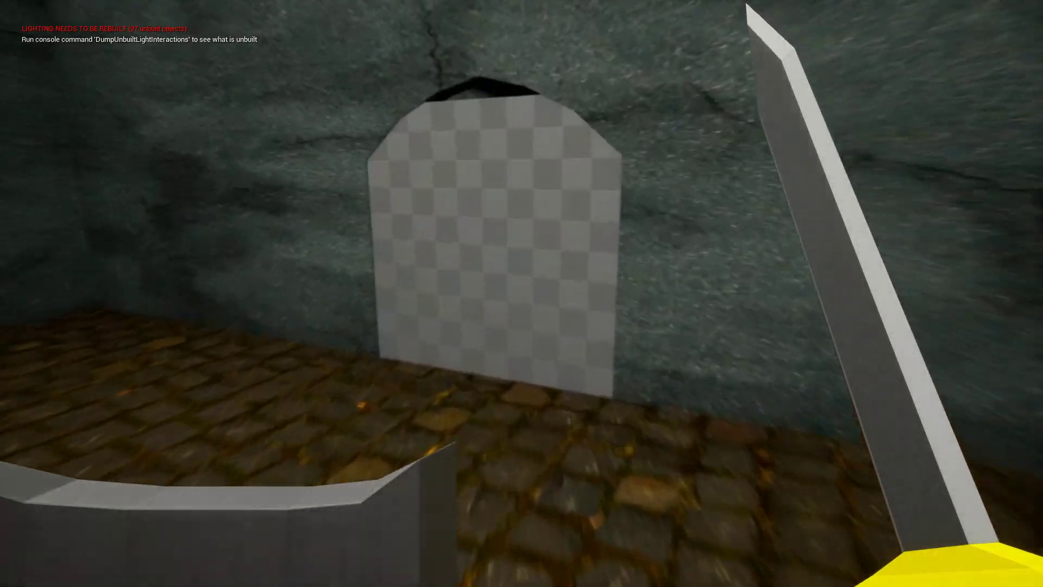
key(e)
Collect the key from the table and interact with the locked door again to open it.
key(w)
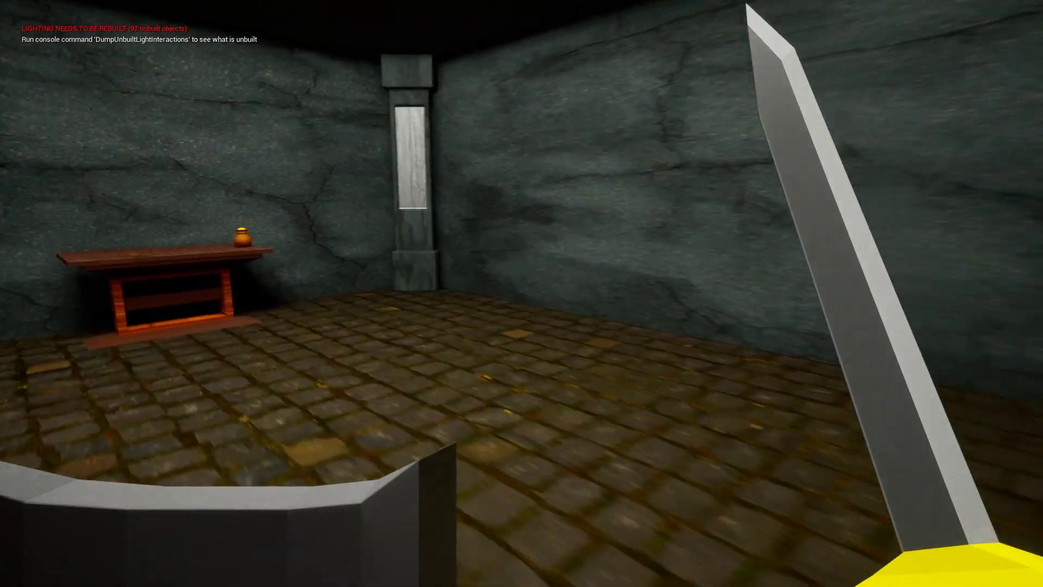
key(w)
key(e)
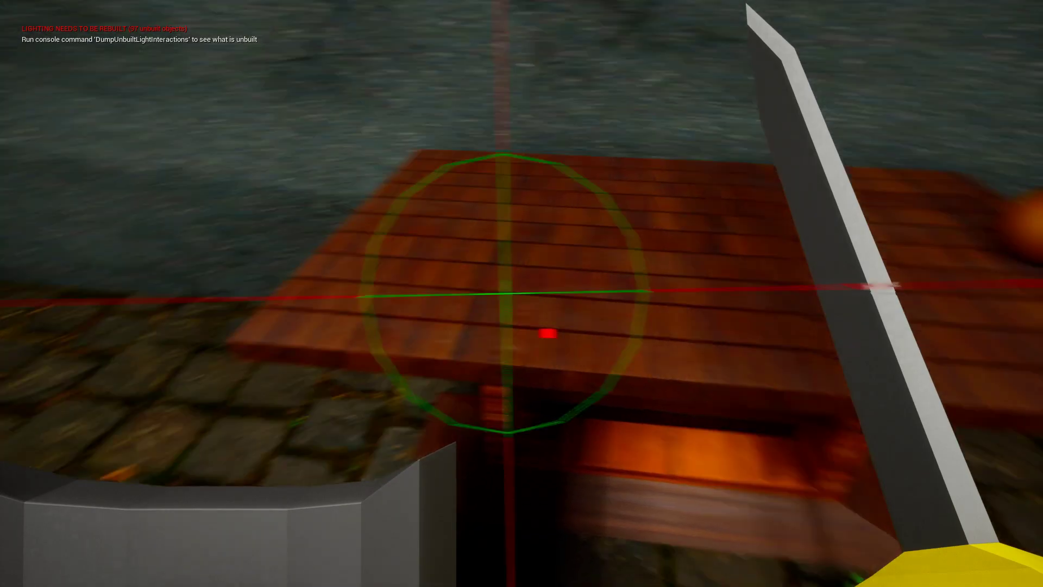
key(w)
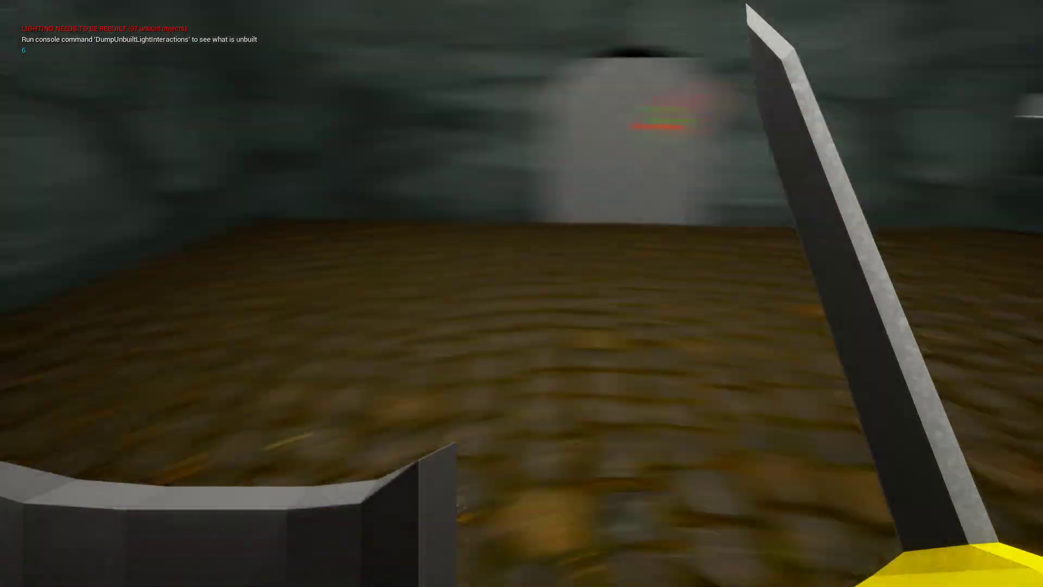
key(w)
key(e)
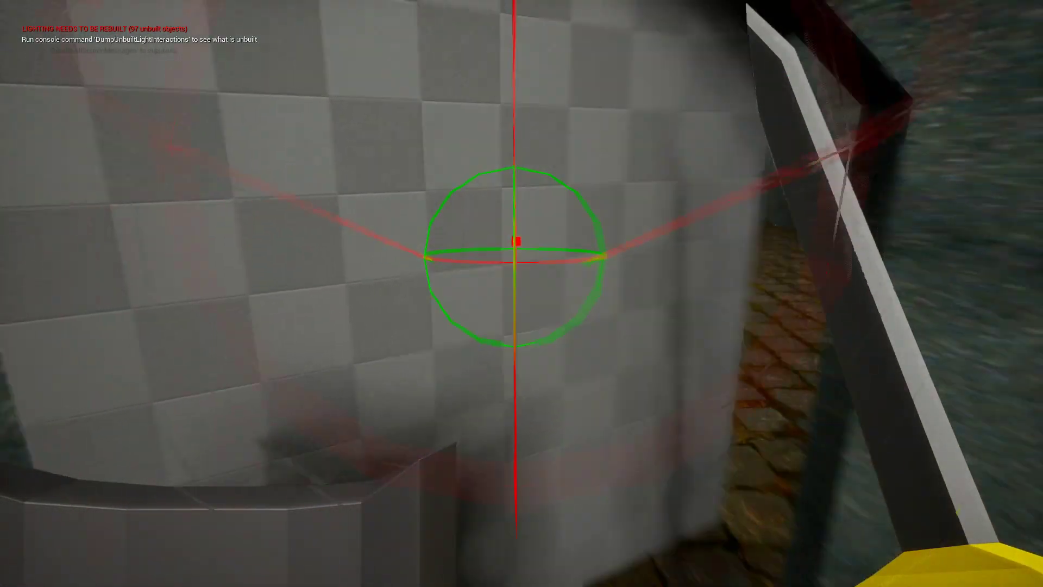
Test walking through the arched opening on either side of the open door and end the play session.
key(a)
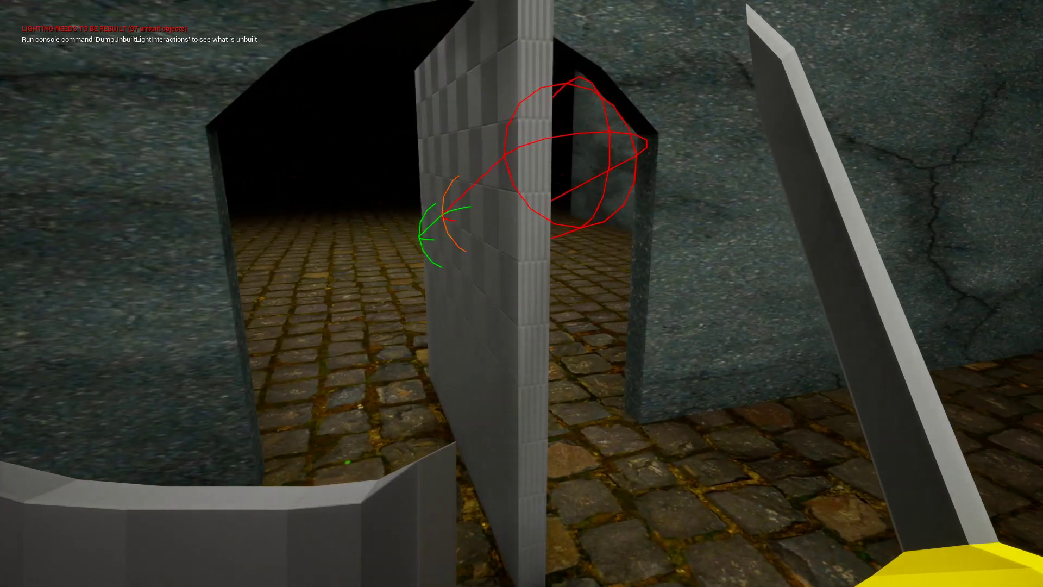
key(d)
key(w)
key(w)
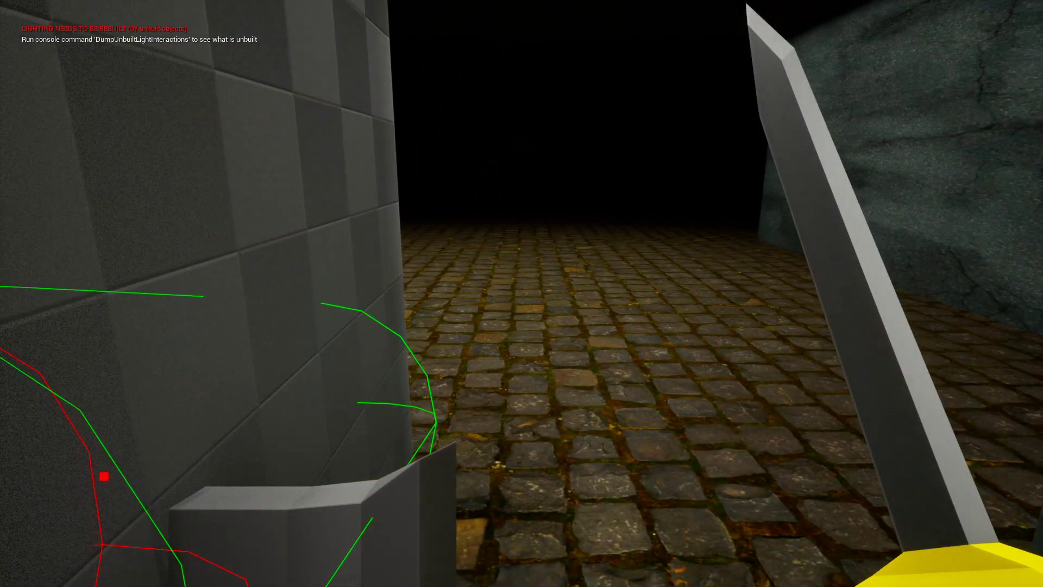
key(s)
key(w)
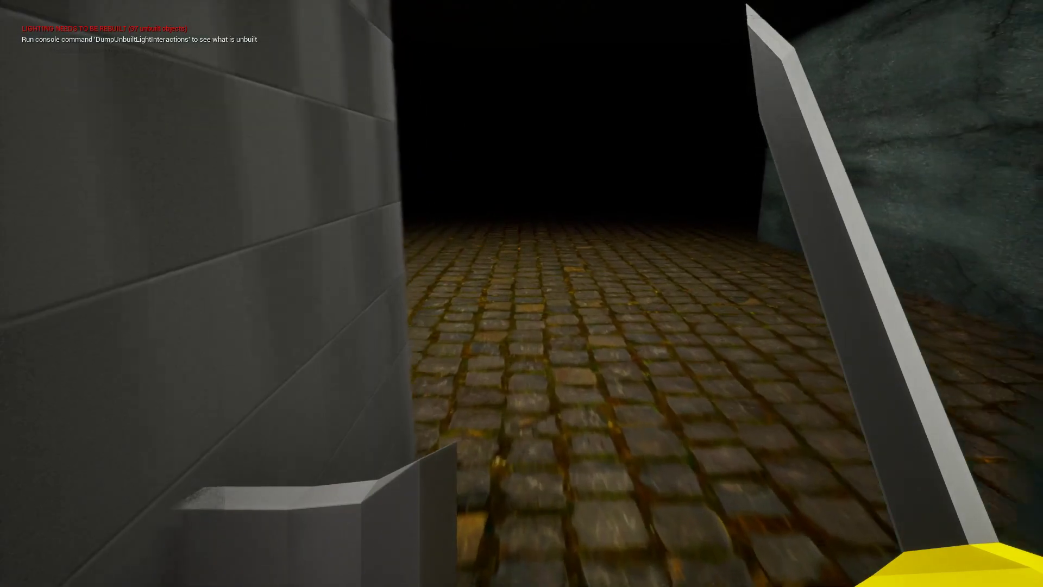
key(s)
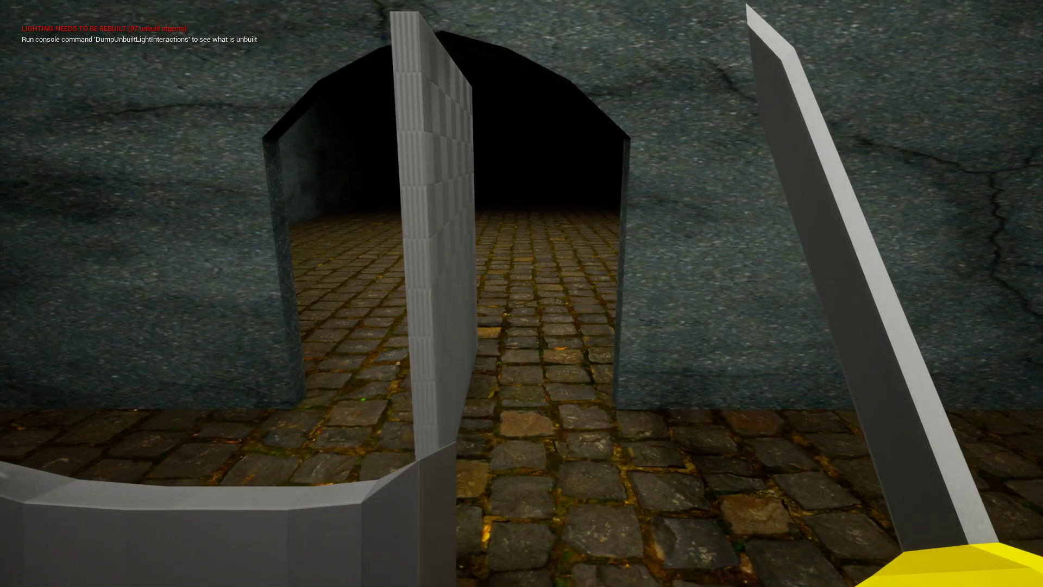
key(Escape)
key(F11)
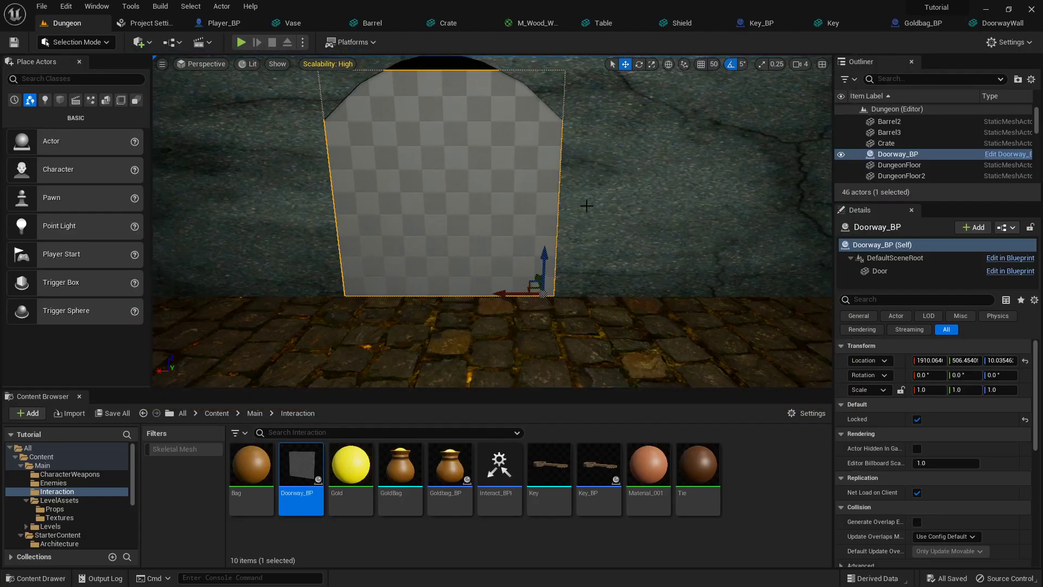
Select the doorway wall around the door and bring up its actor and asset options.
click(630, 172)
right_click(617, 172)
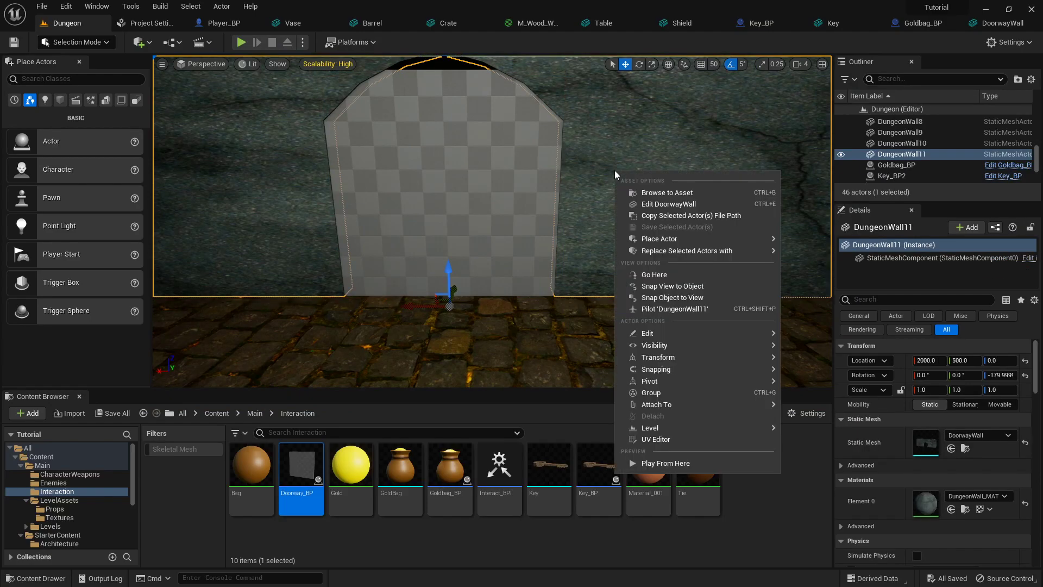
Open the DoorwayWall mesh for editing and display its simple collision in the preview.
click(673, 207)
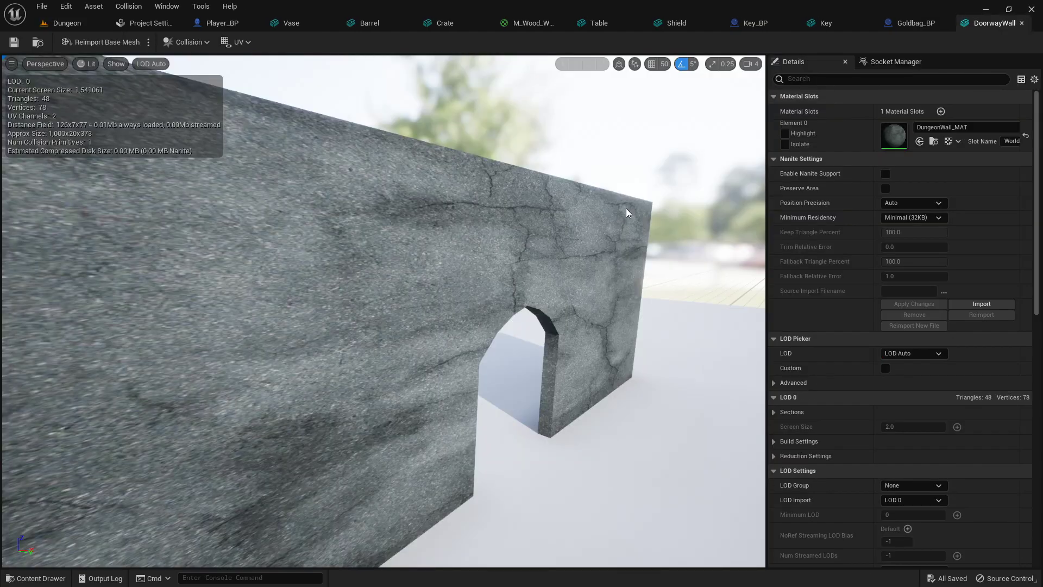
click(117, 64)
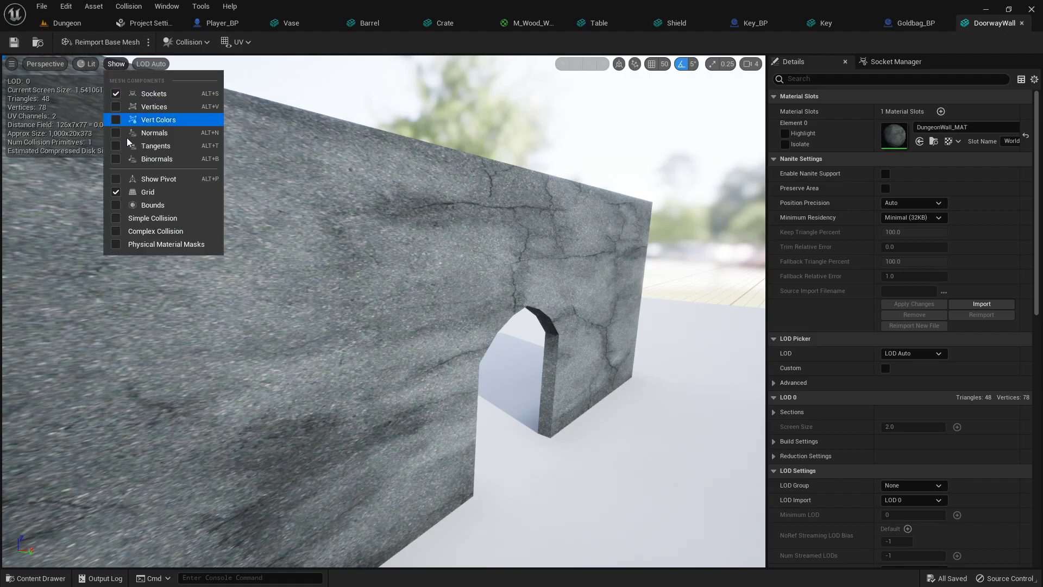
click(152, 218)
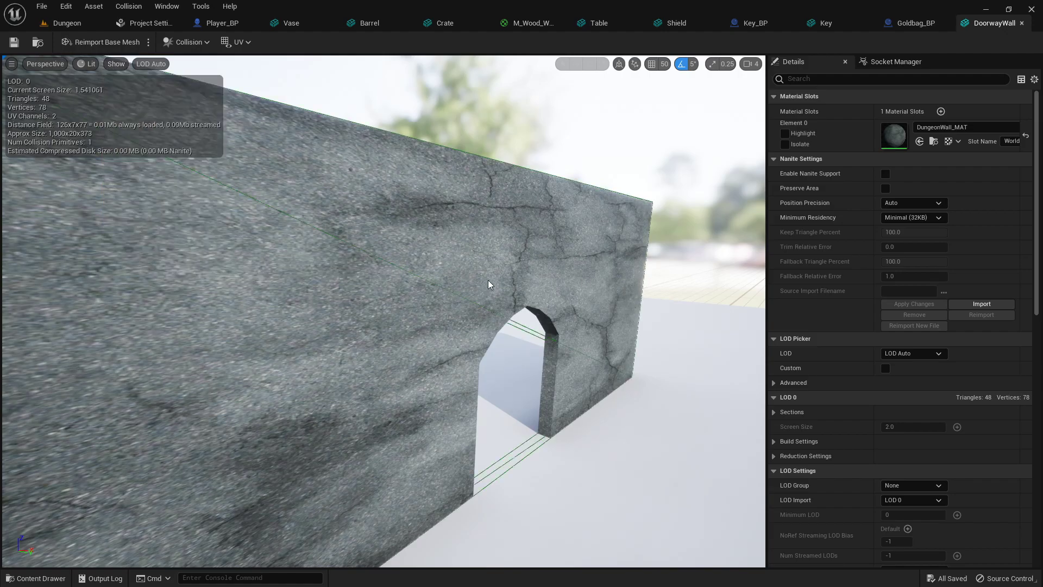
Set the DoorwayWall mesh's collision complexity to Use Complex Collision As Simple.
scroll(880, 426, down, 10)
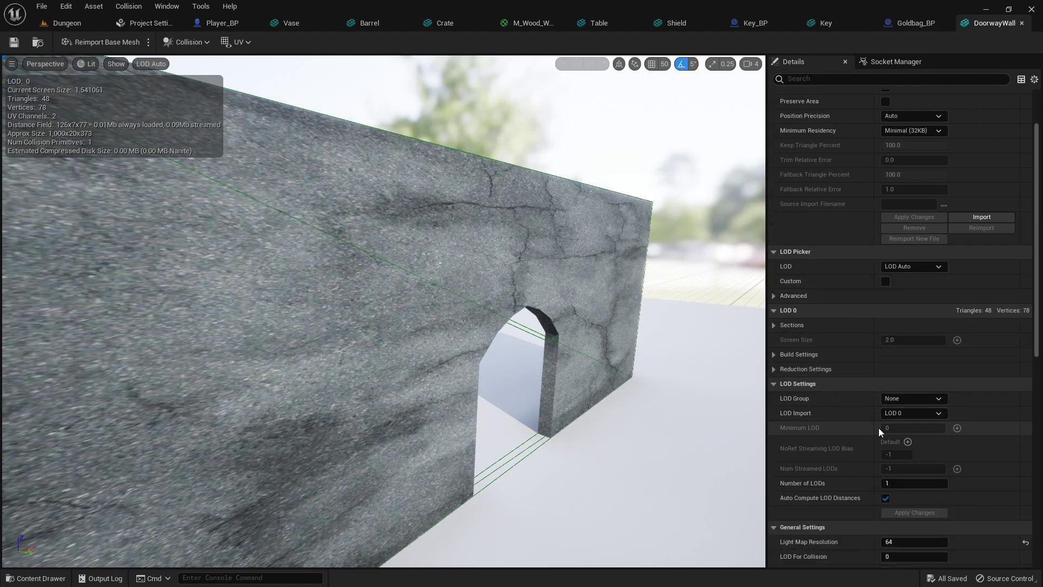
scroll(881, 439, down, 8)
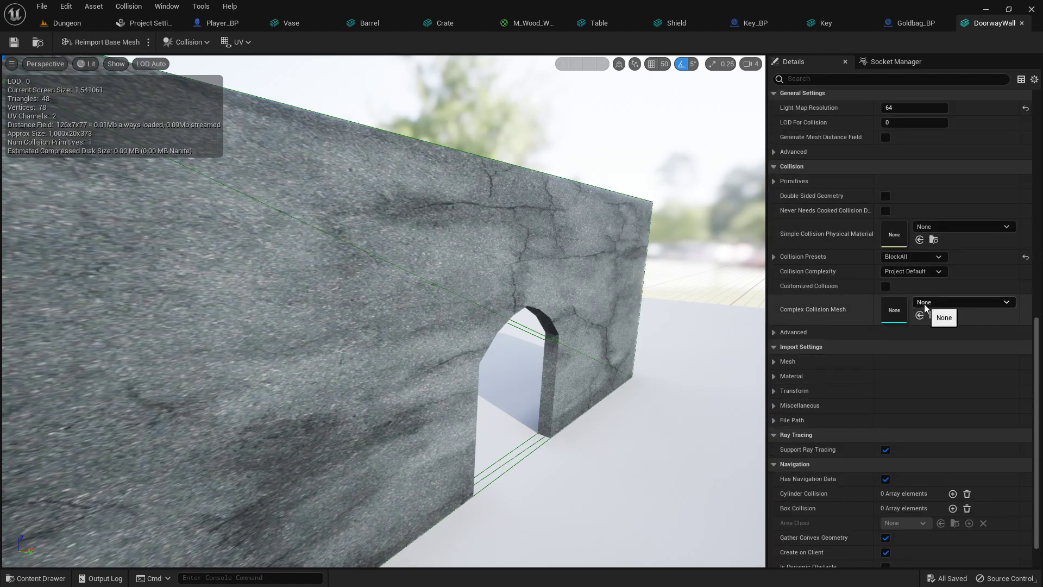
scroll(908, 386, down, 2)
scroll(907, 394, up, 5)
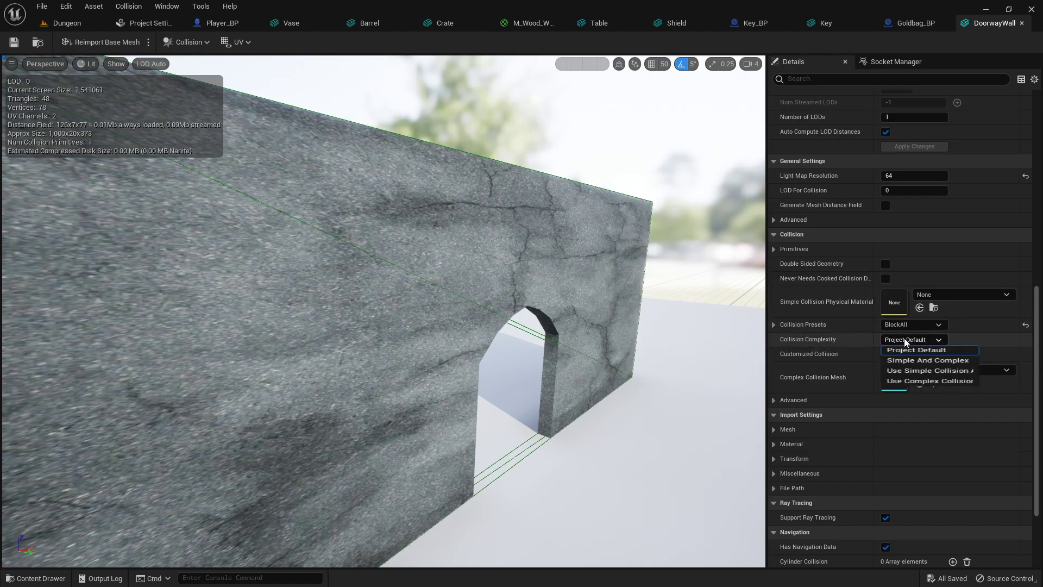
click(927, 381)
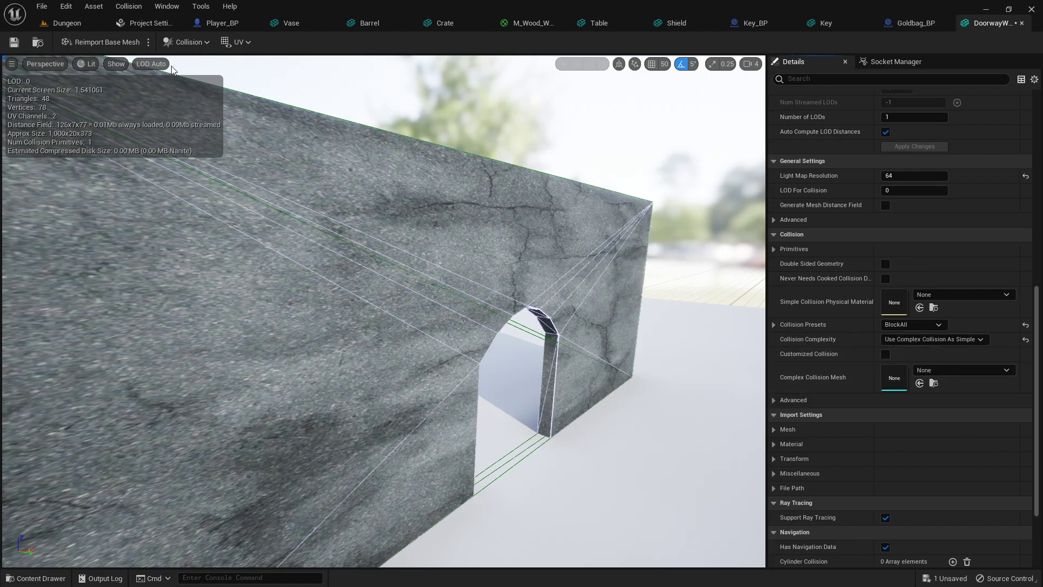
Display the mesh's complex collision, hide the simple collision, and inspect the collision around the archway.
click(113, 64)
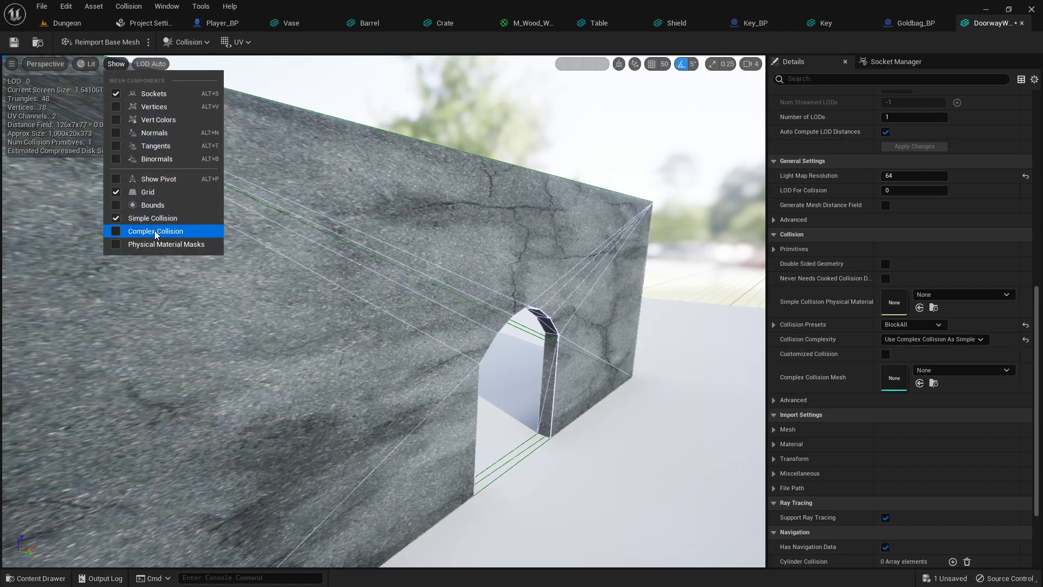
click(156, 231)
click(113, 64)
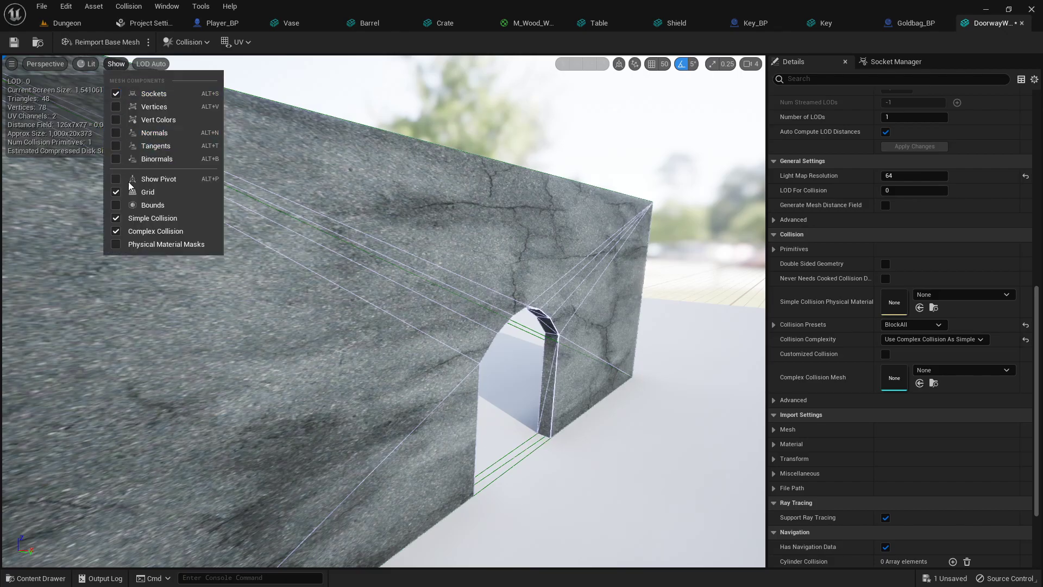
click(155, 217)
right_drag(585, 230, 147, 228)
key(w)
key(s)
Delete the Doorway_BP actor from the archway in the Dungeon level.
click(76, 24)
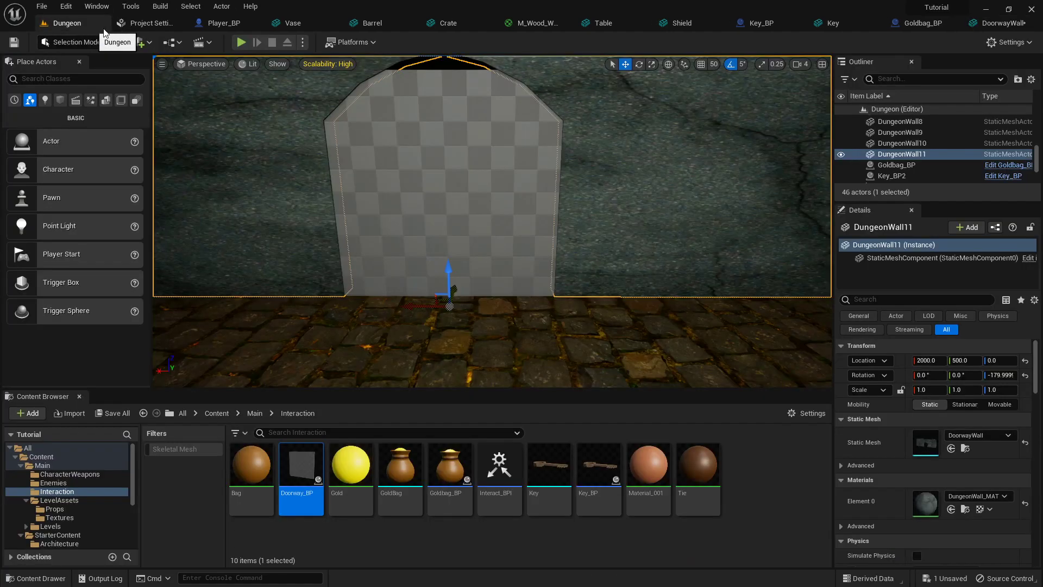
click(451, 191)
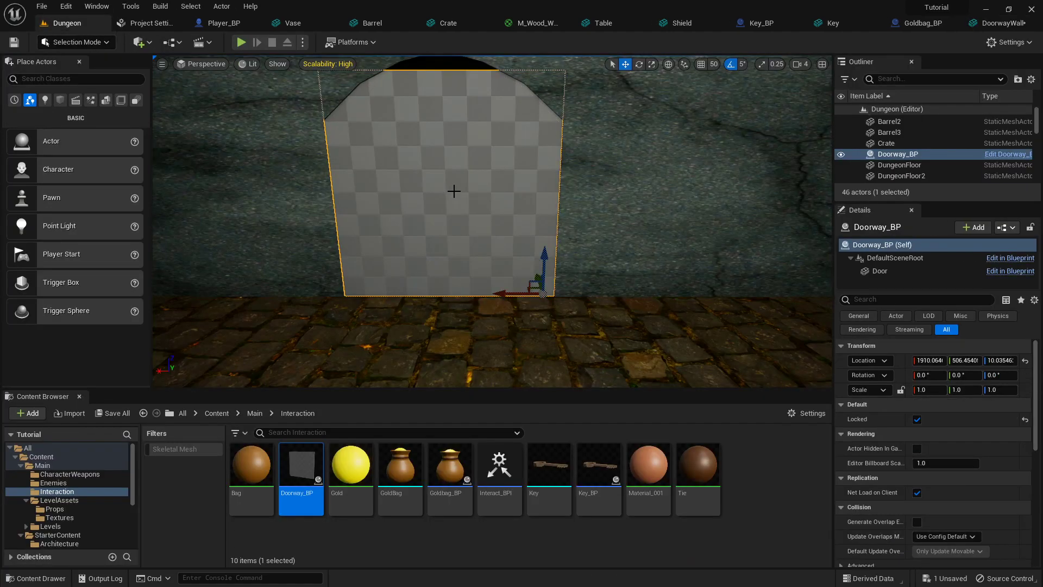
key(Delete)
Play-test the level full screen, walking through the archway and around the dungeon to check the doorway's collision.
click(241, 42)
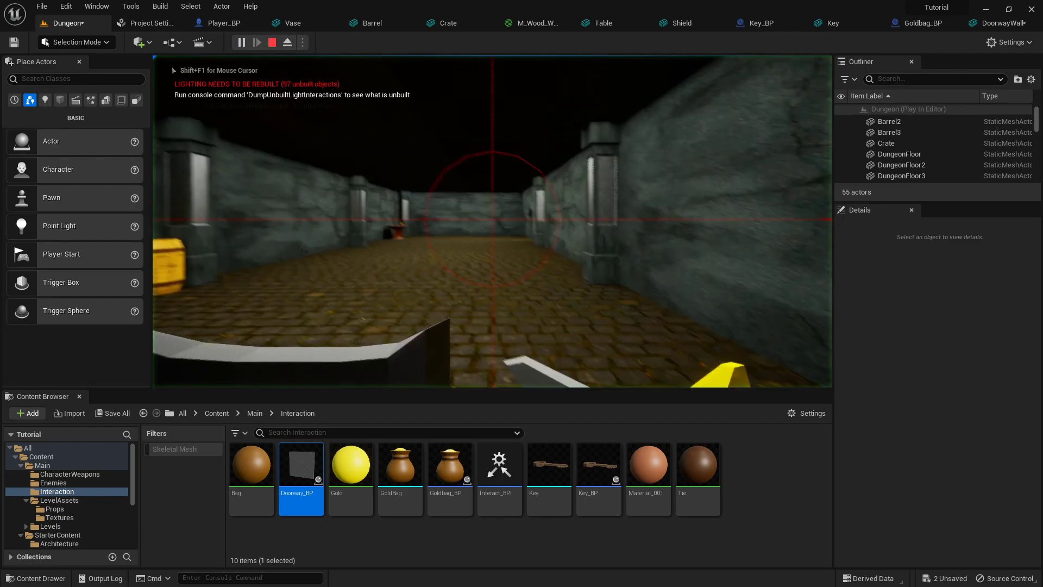
key(w)
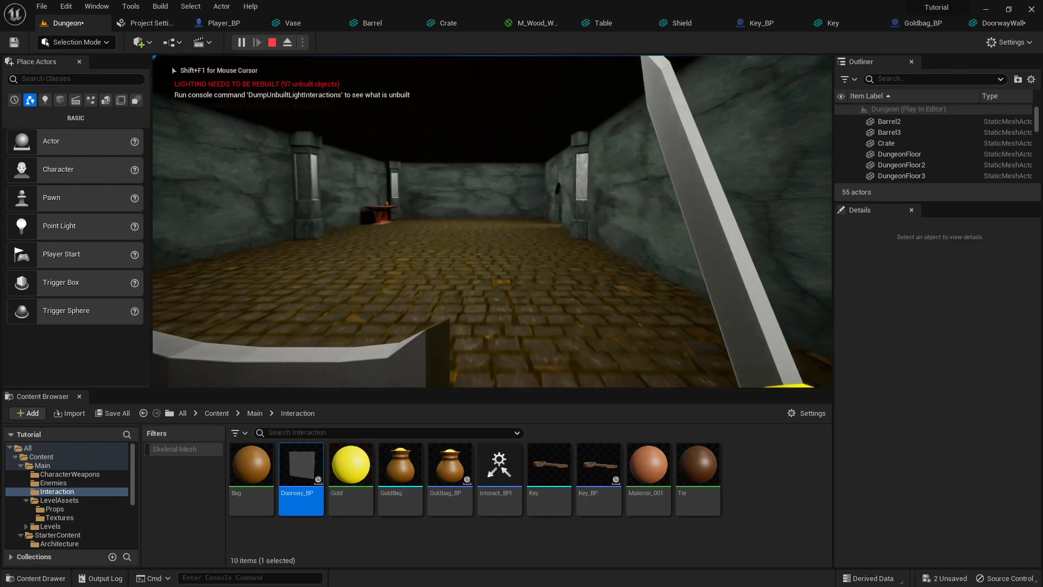
key(F11)
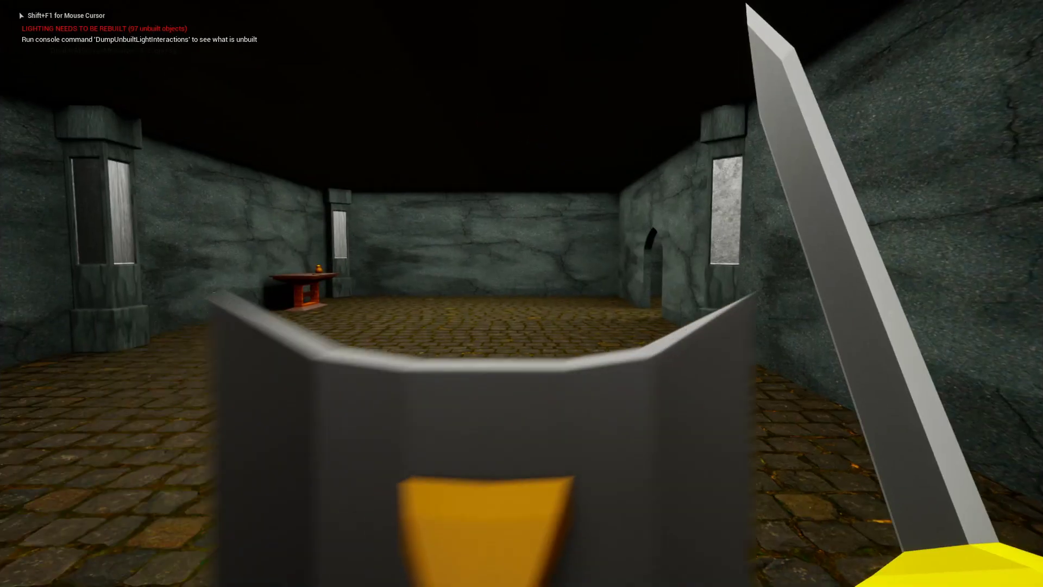
key(w)
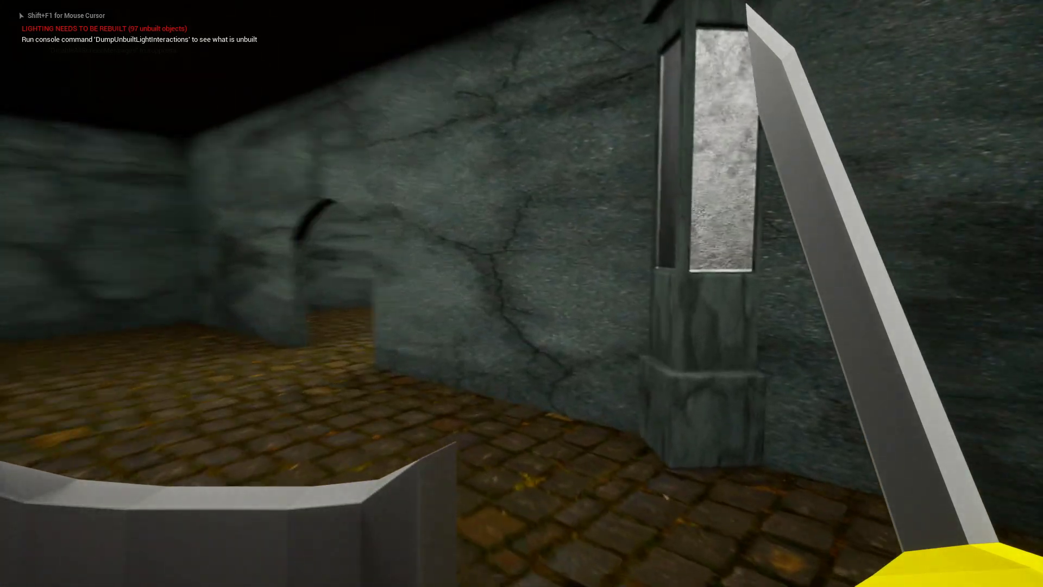
key(w)
key(w)
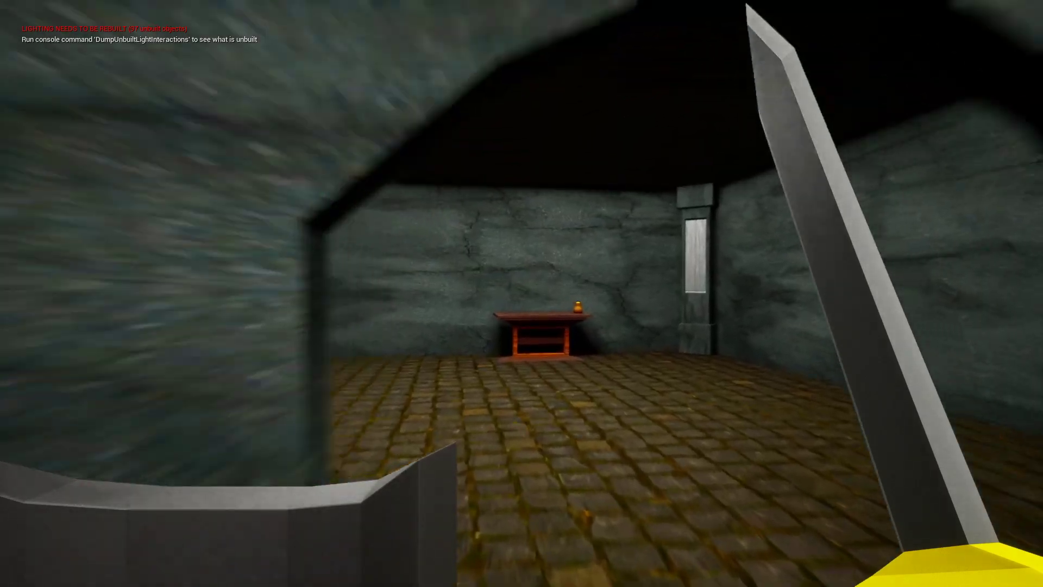
key(w)
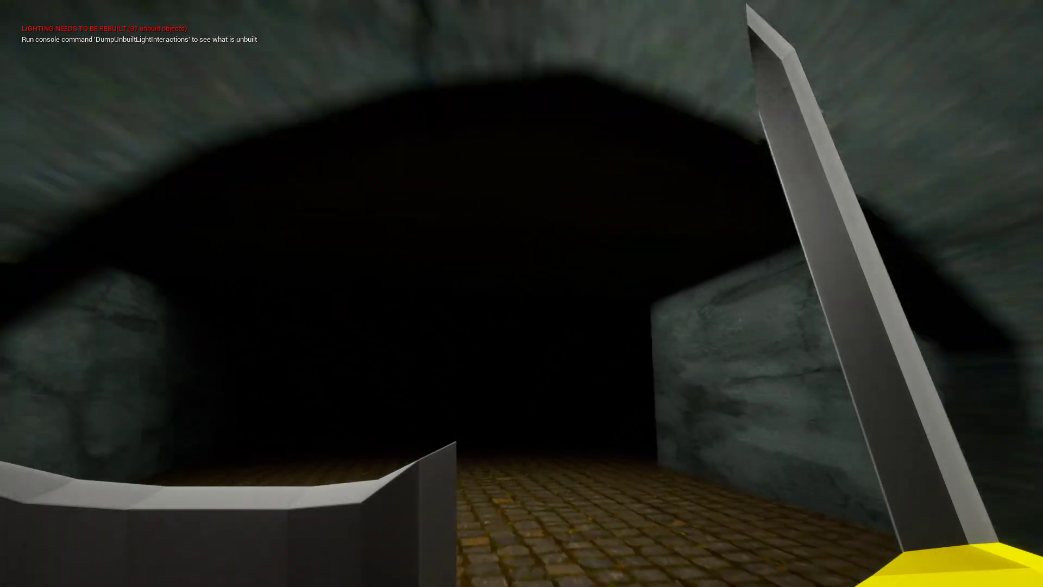
key(w)
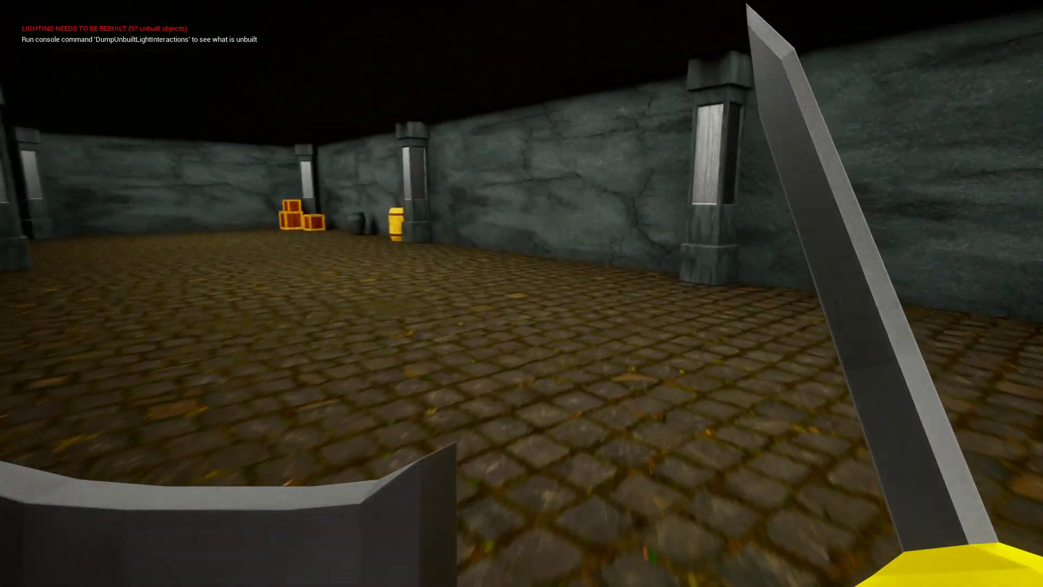
key(w)
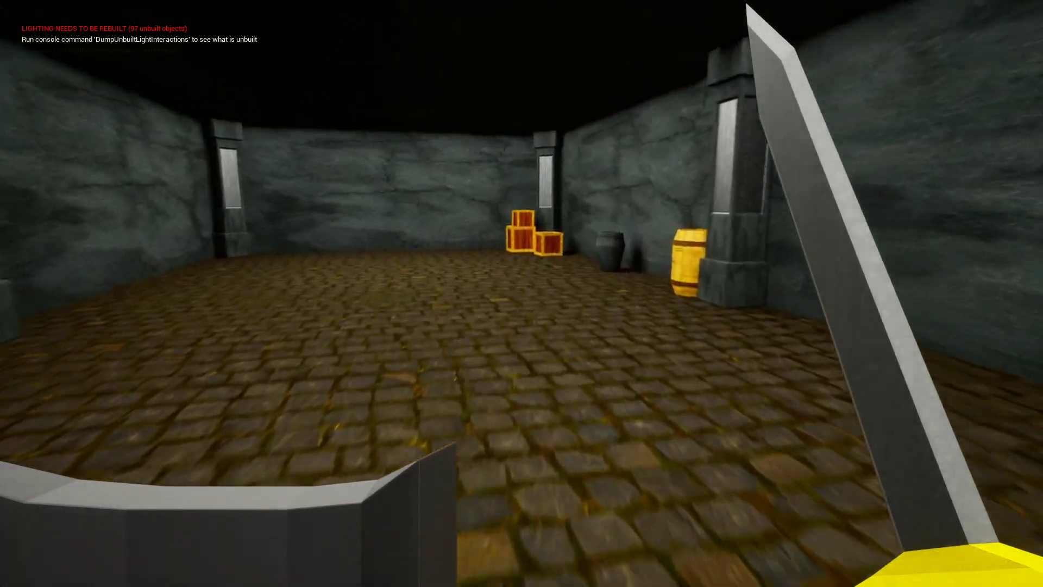
key(w)
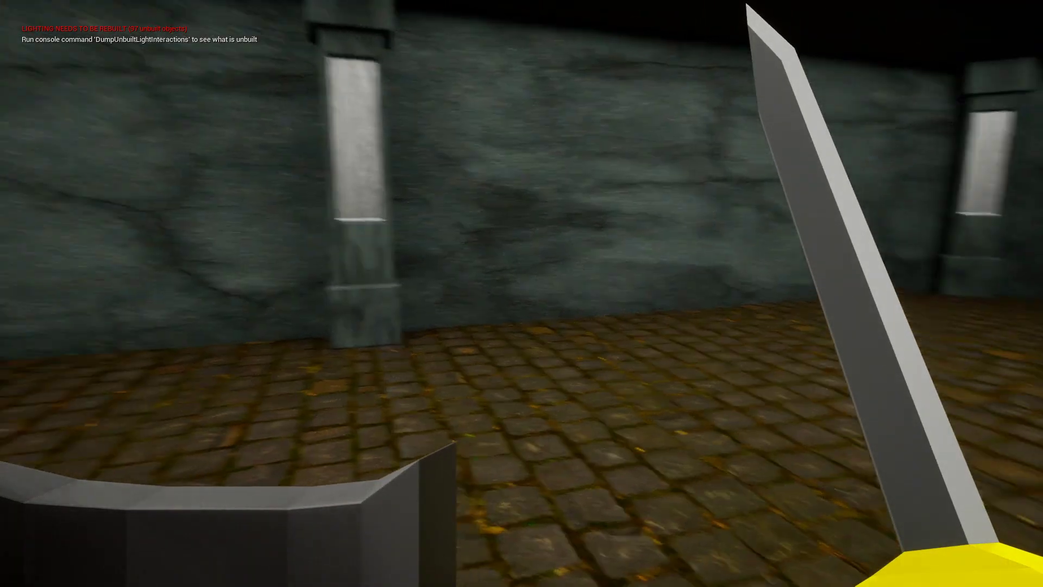
key(w)
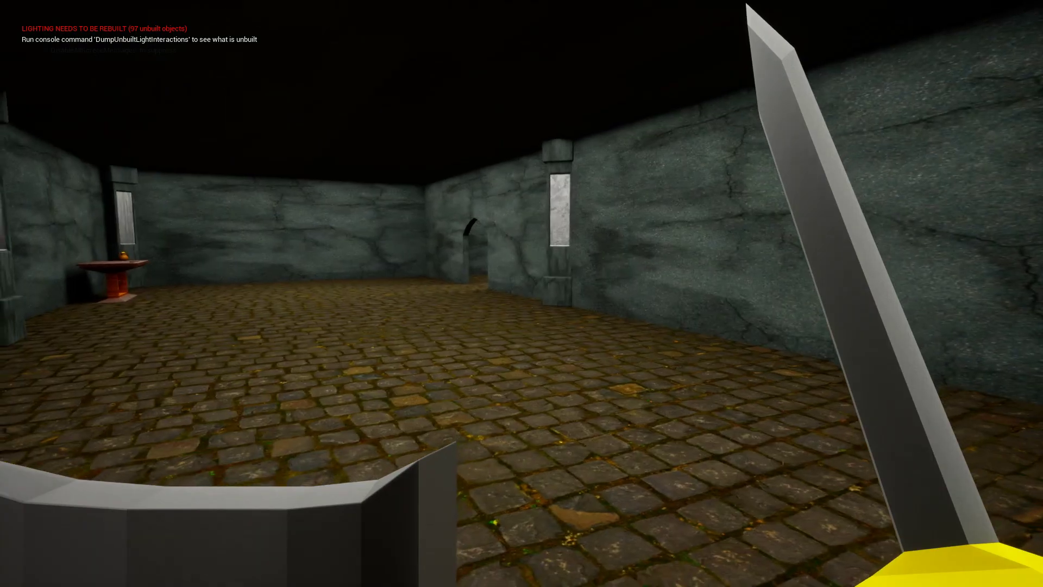
key(Escape)
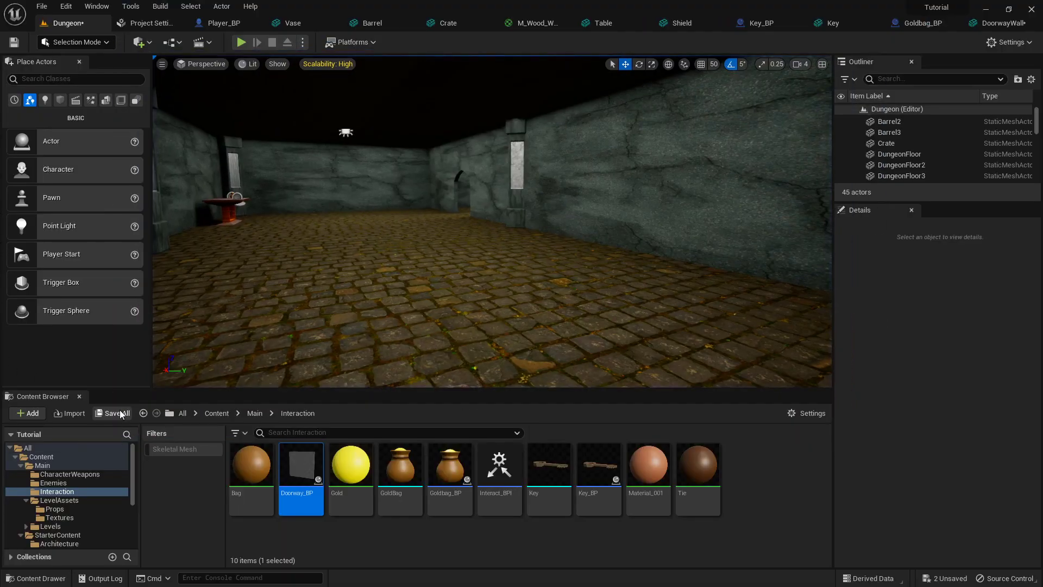
Save the Dungeon level and all modified assets, and switch to Blender.
click(121, 414)
click(611, 420)
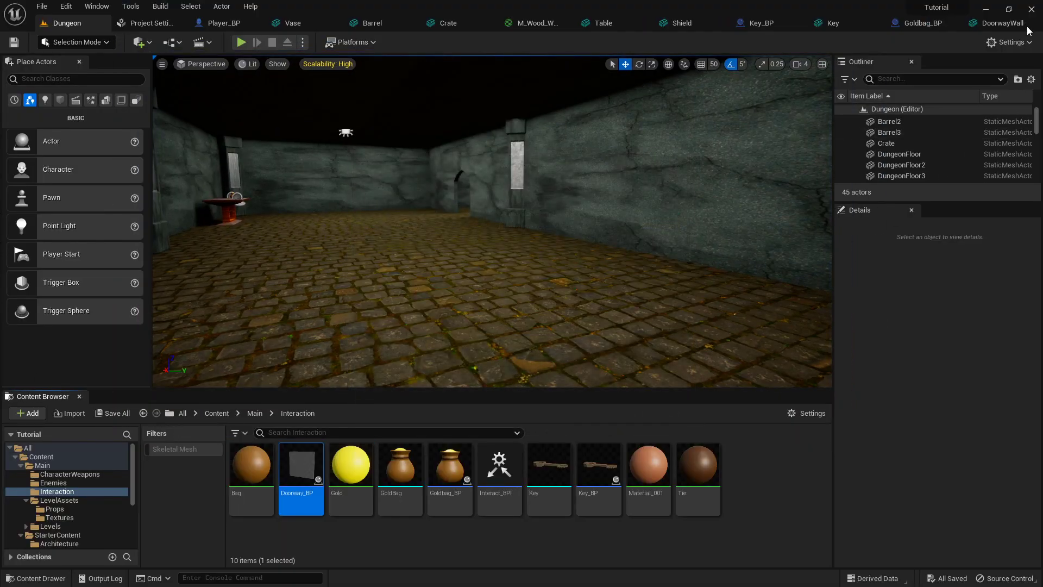
click(987, 10)
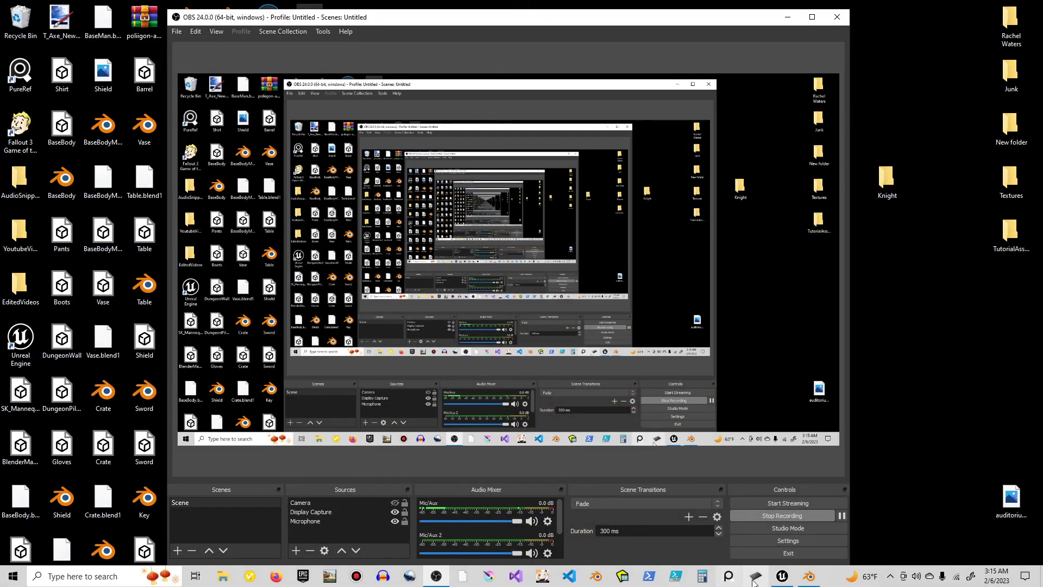
click(808, 577)
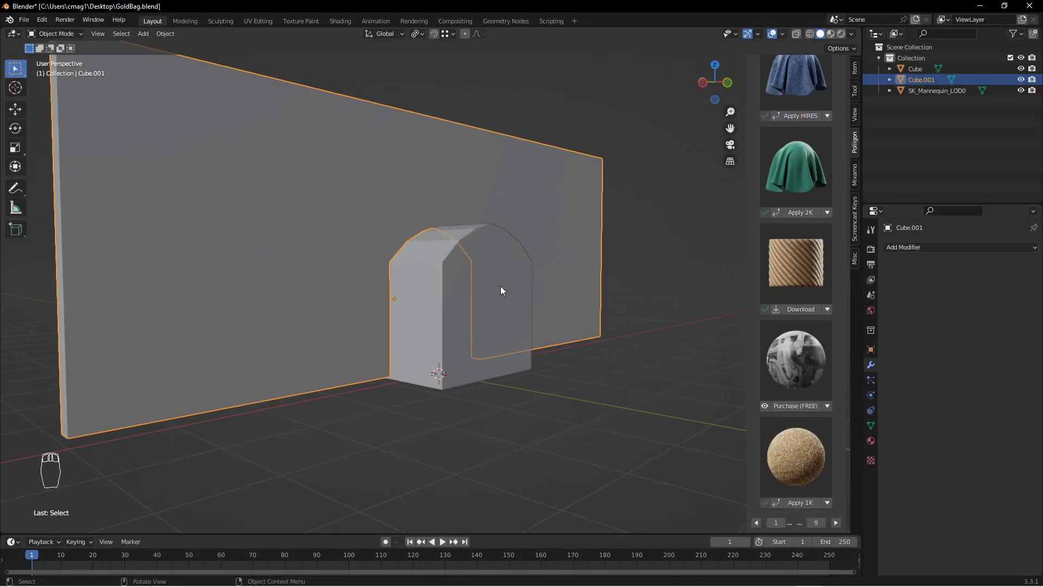
Flatten the arched door block into a thin panel by scaling it along Y by about 0.059.
click(477, 285)
middle_drag(561, 260, 644, 270)
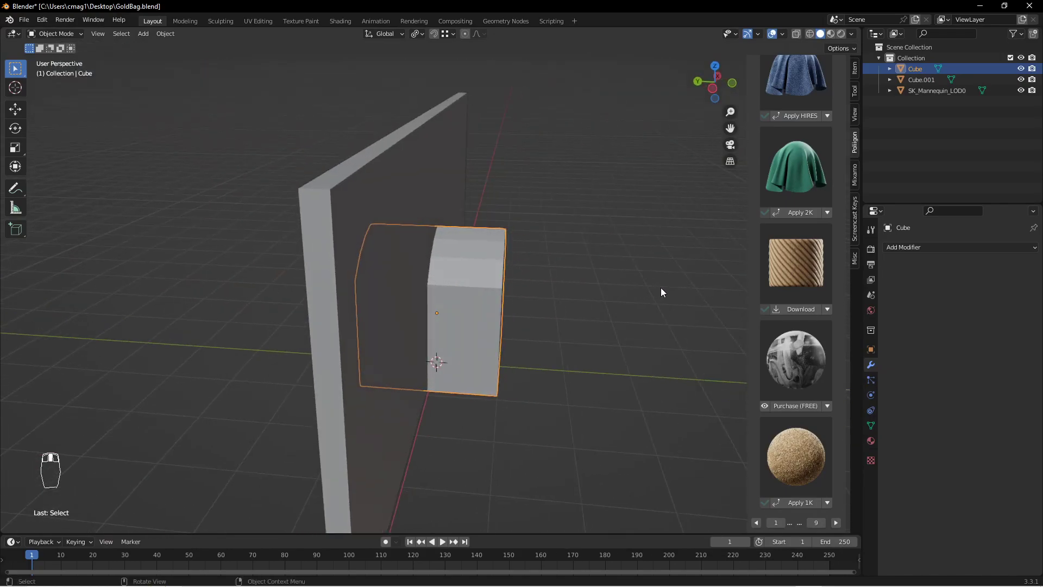
key(s)
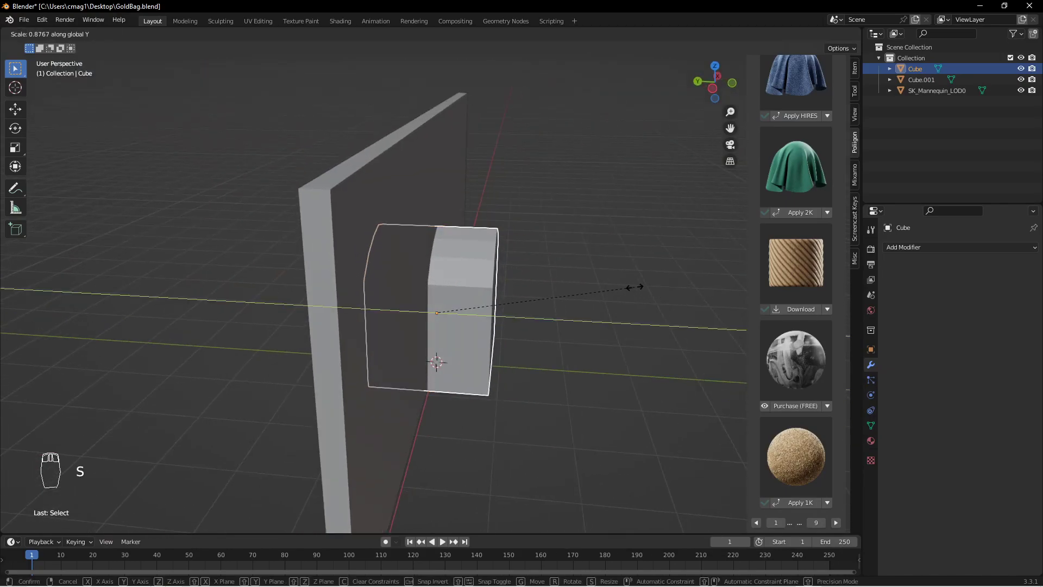
click(450, 319)
Reduce the door panel's height by scaling it along Z by about 0.966.
middle_drag(504, 325, 437, 258)
scroll(437, 258, up, 3)
middle_drag(449, 319, 462, 282)
key(s)
key(z)
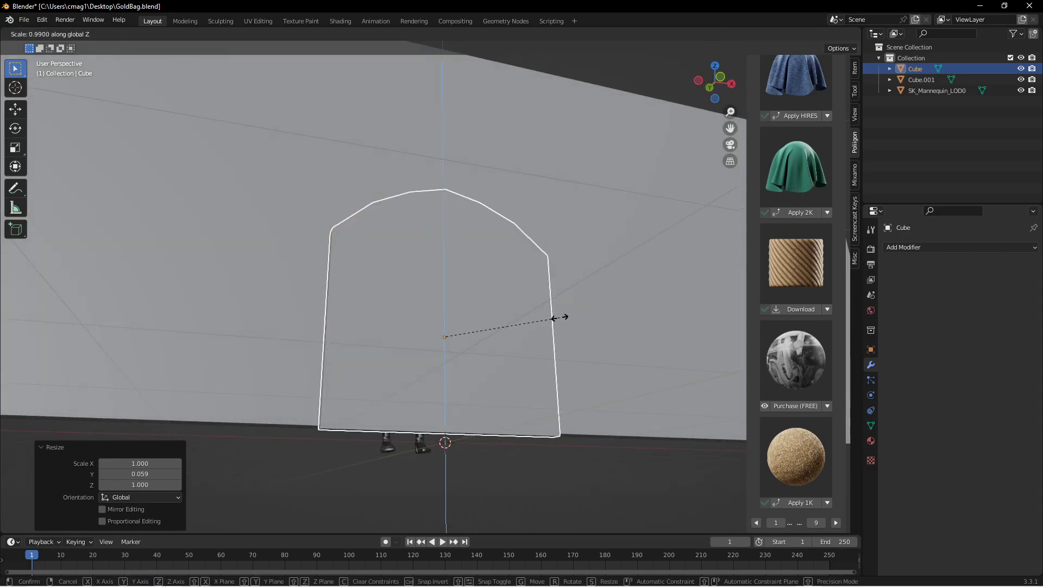
click(530, 319)
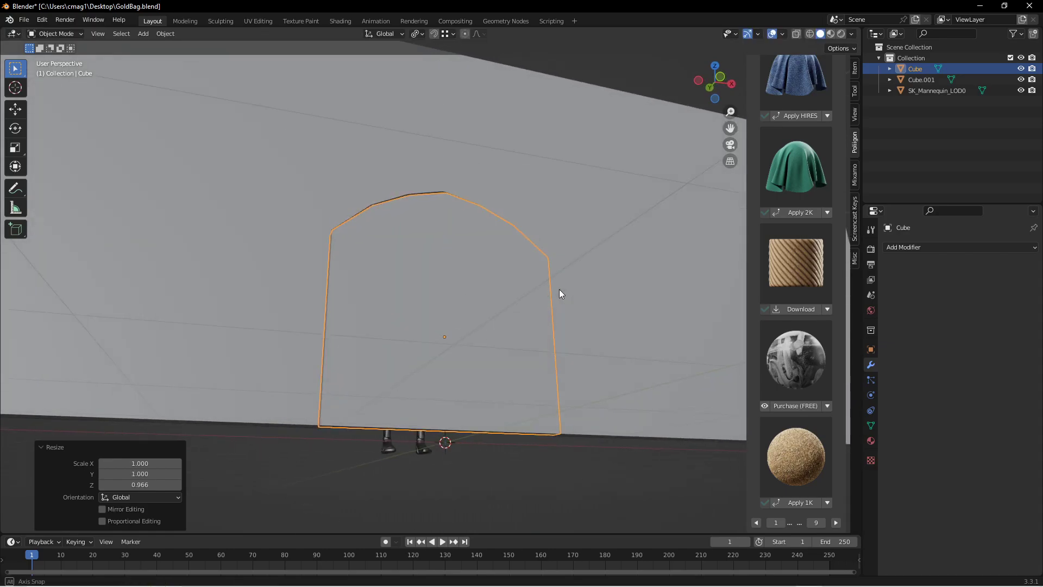
Move the door panel up about 0.016 m and narrow it by scaling it along X by about 0.984.
middle_drag(561, 288, 533, 301)
key(g)
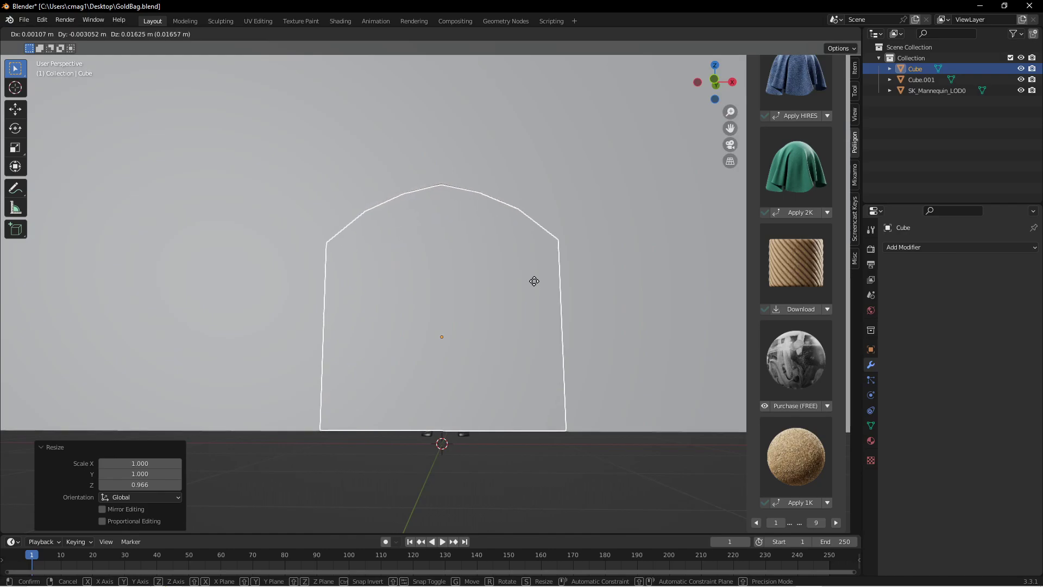
click(534, 281)
middle_drag(458, 275, 539, 294)
key(s)
key(x)
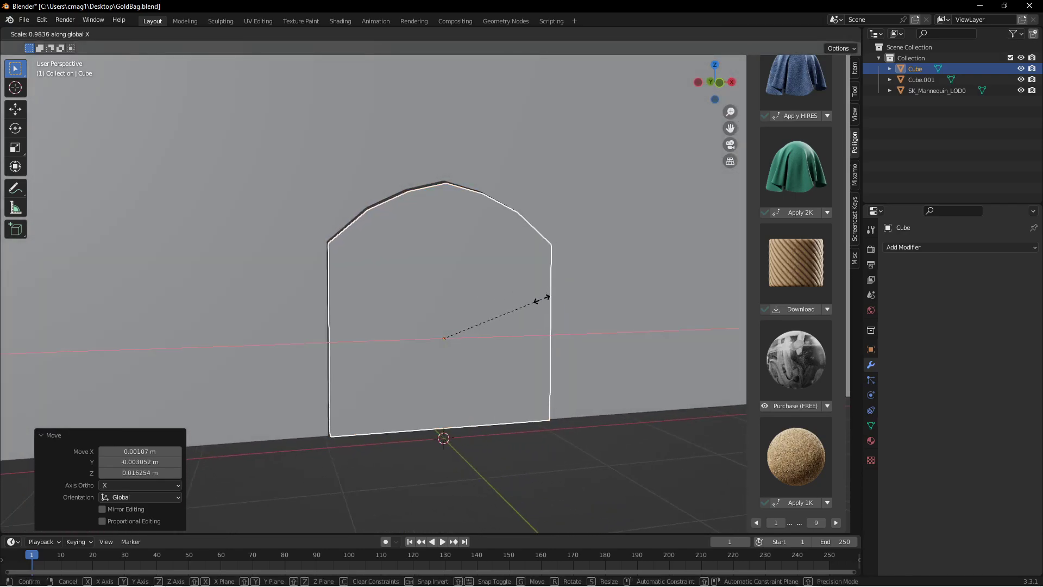
click(542, 299)
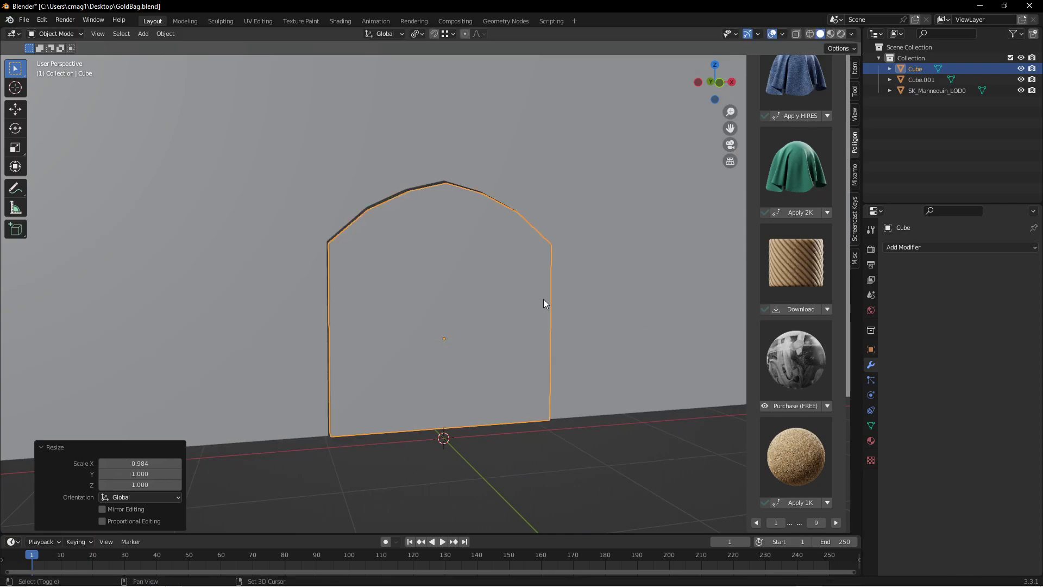
Enter mesh editing on the arched door panel and select all six plank faces on its front side.
middle_drag(545, 302, 533, 288)
key(Tab)
middle_drag(429, 282, 510, 286)
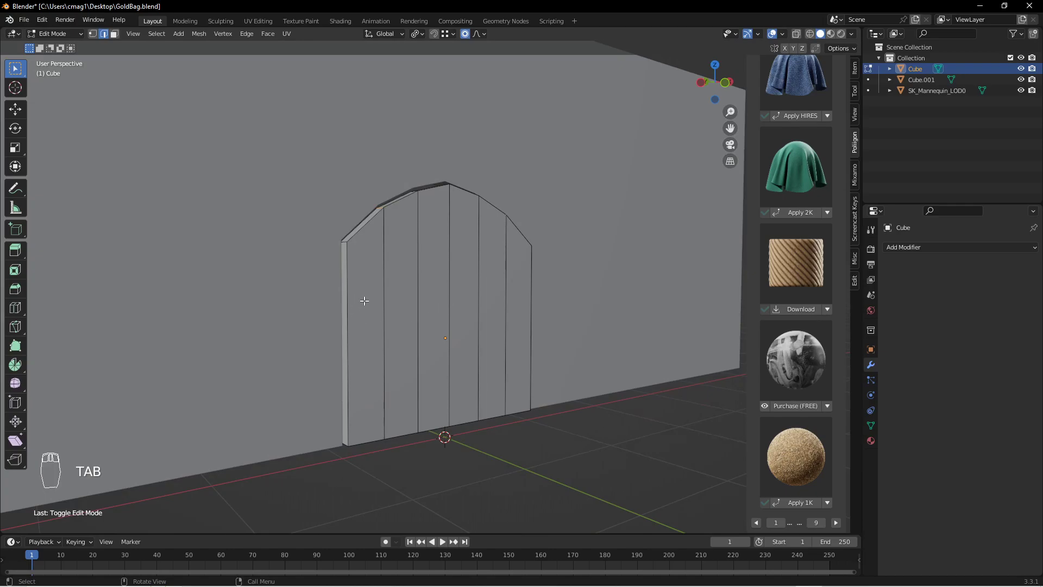
shift+click(353, 328)
shift+click(401, 321)
shift+click(435, 318)
shift+click(465, 314)
shift+click(492, 311)
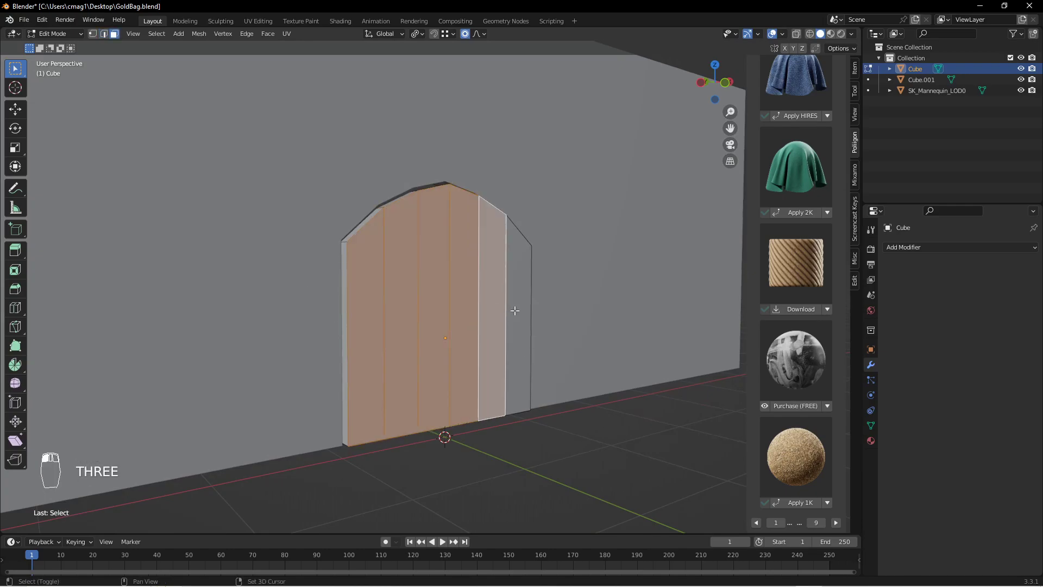
shift+click(516, 310)
Add the six plank faces on the back of the door panel, behind the mannequin's side, to the selection.
middle_drag(319, 280, 451, 295)
shift+click(506, 290)
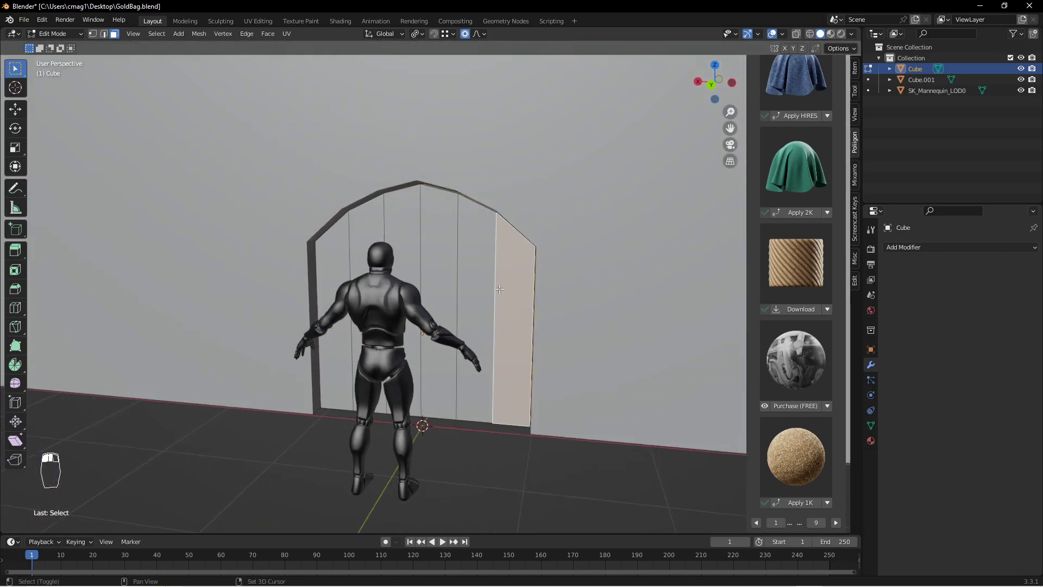
shift+click(480, 284)
shift+click(447, 280)
shift+click(402, 261)
shift+click(360, 241)
shift+click(334, 253)
Scale the selected front and back faces slightly outward along Y with proportional editing, and return to Object Mode.
middle_drag(335, 253, 428, 280)
scroll(503, 298, down, 2)
middle_drag(525, 302, 484, 323)
key(s)
key(y)
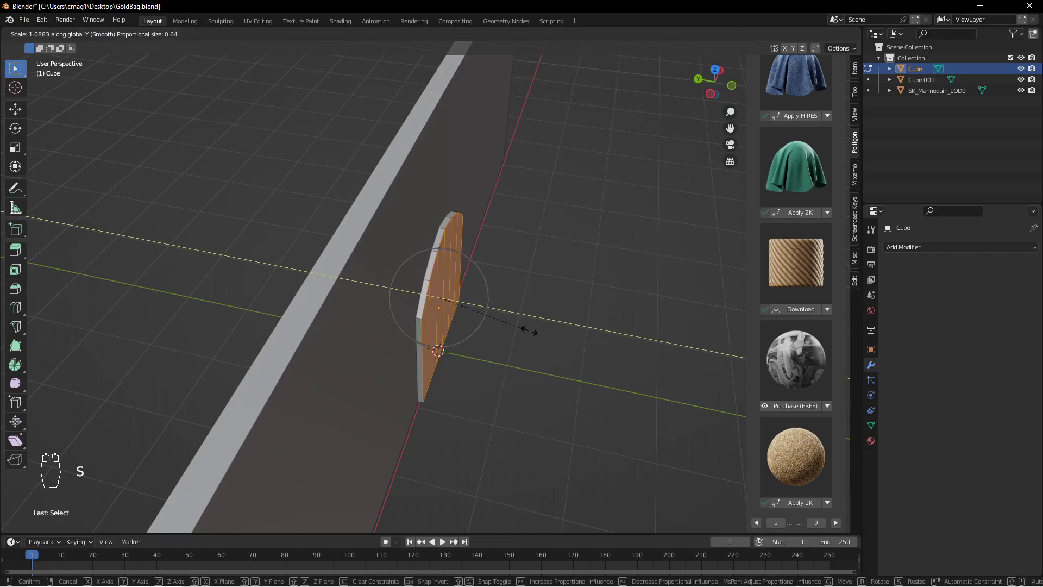
click(538, 330)
middle_drag(526, 311, 513, 292)
key(Tab)
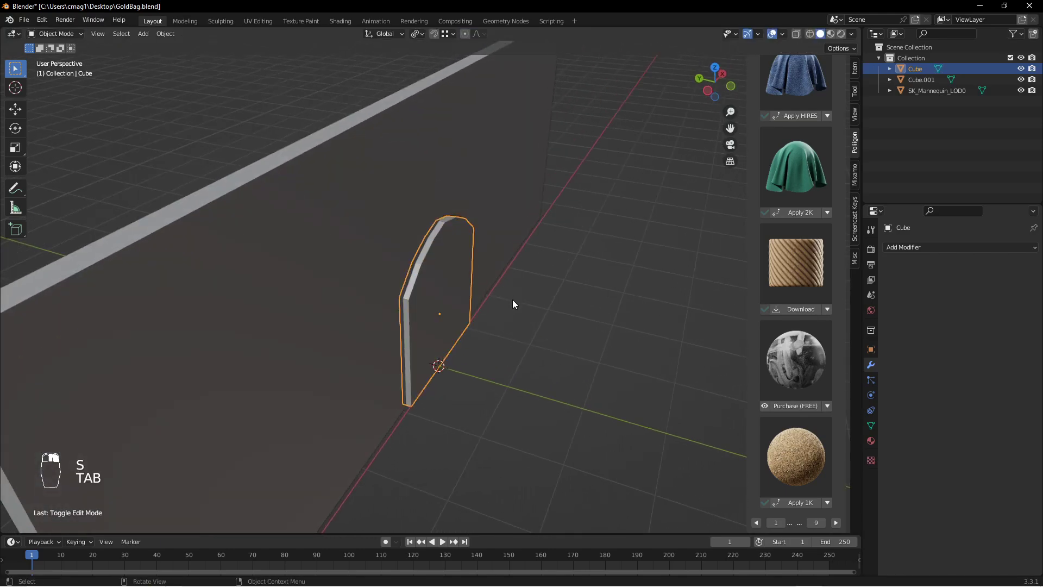
Thicken the whole door panel by scaling it along Y by about 1.705.
key(s)
key(y)
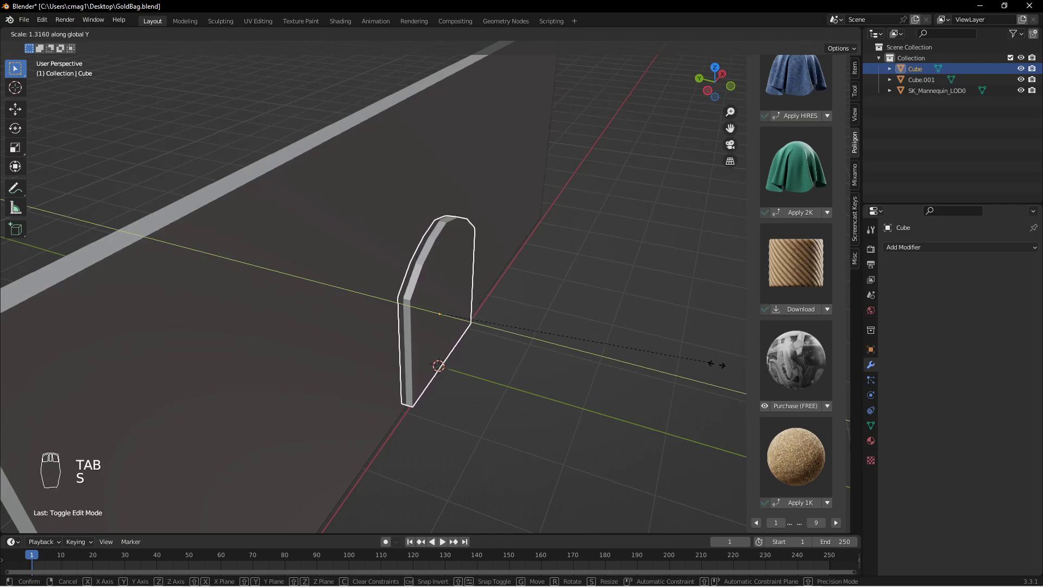
click(146, 423)
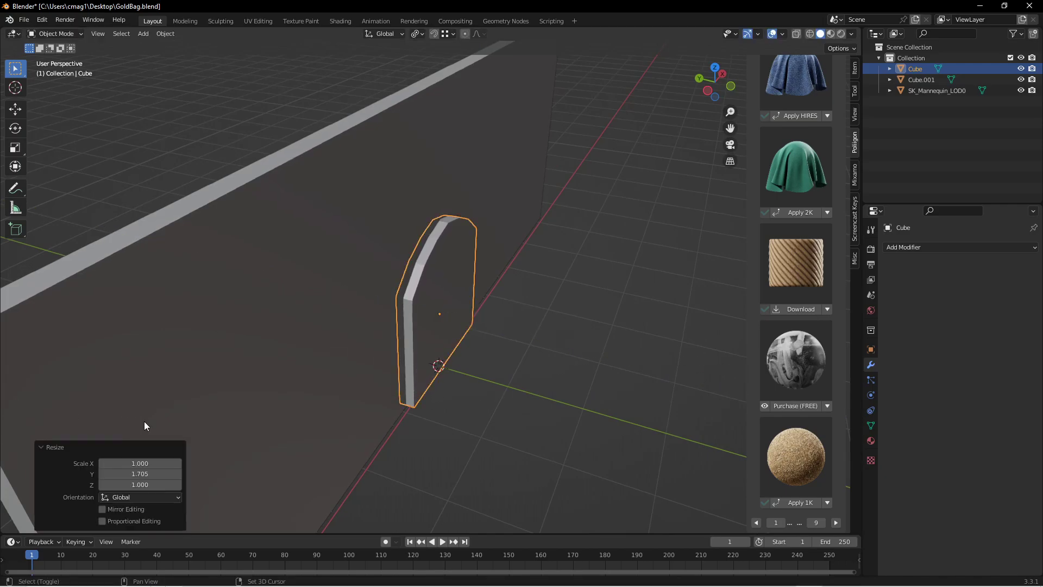
Shift the door panel along Y within the wall opening and rescale its thickness along Y.
middle_drag(226, 362, 383, 343)
key(g)
key(y)
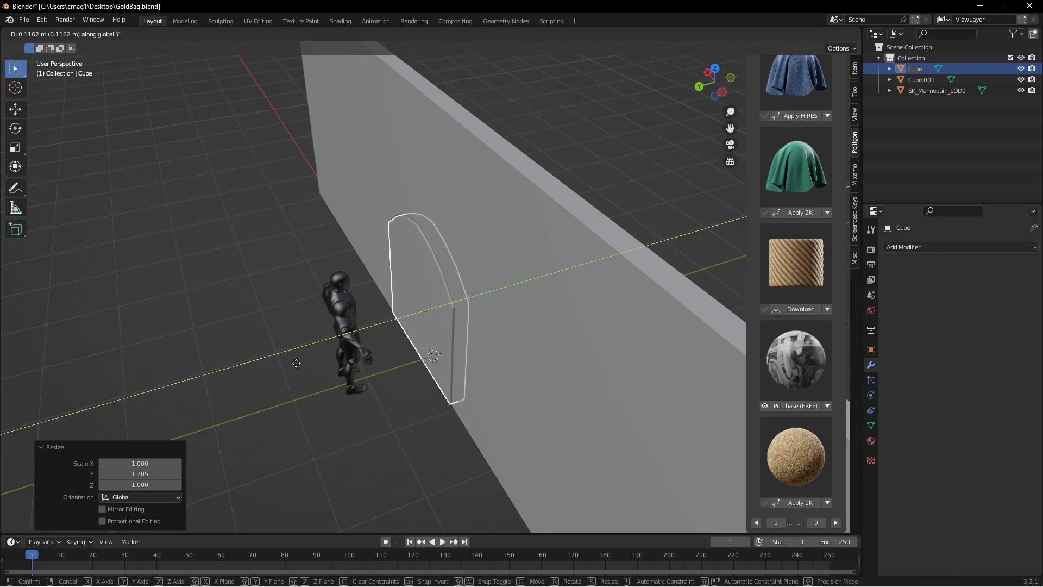
click(355, 364)
scroll(354, 365, up, 3)
middle_drag(355, 364, 465, 363)
key(s)
key(y)
click(413, 333)
Move the door panel about -0.019 m along Y and scale it along Y by about 1.074.
key(g)
key(y)
click(441, 356)
key(s)
key(y)
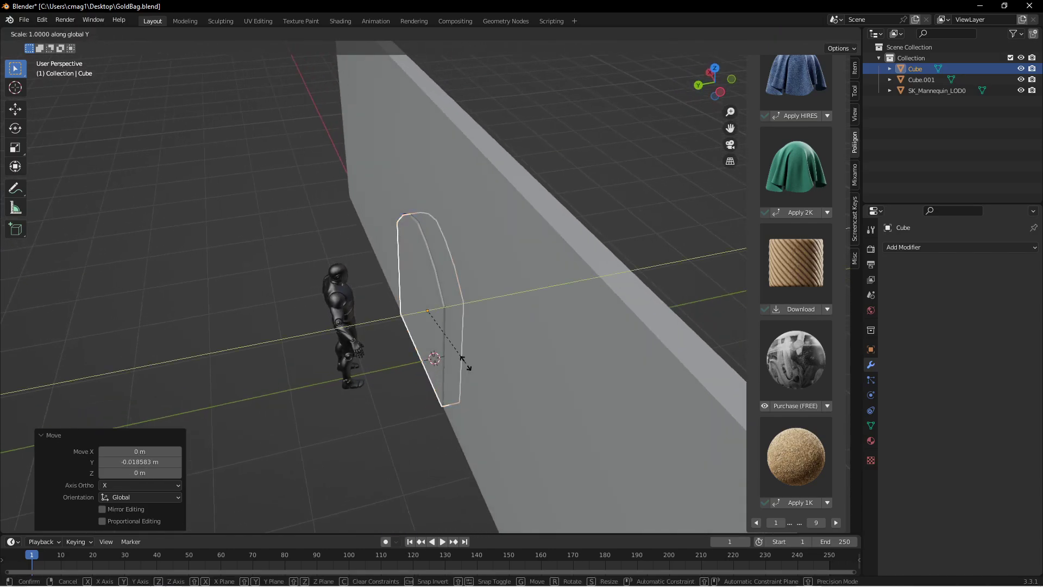
click(516, 384)
middle_drag(516, 384, 466, 330)
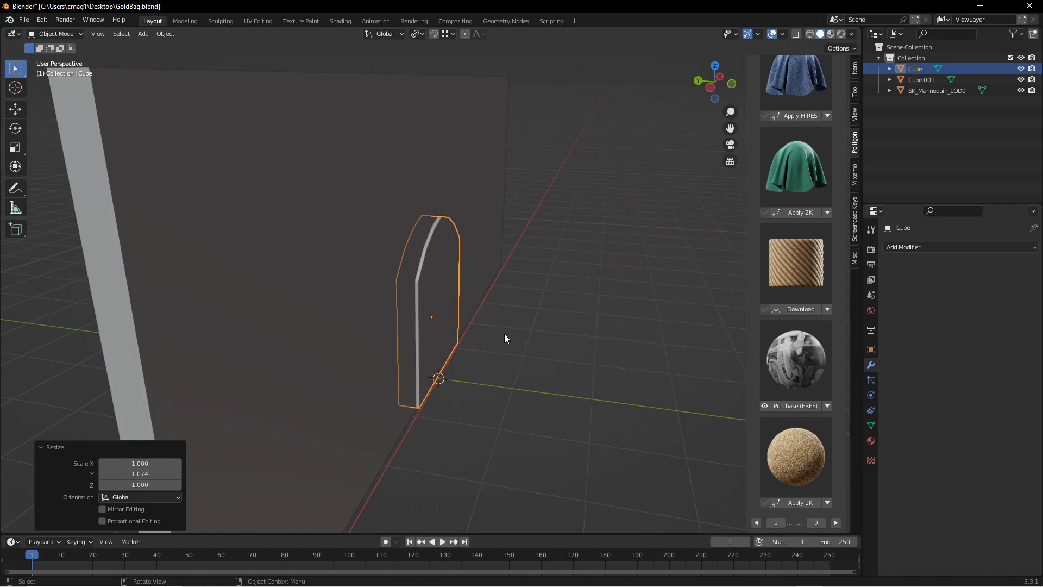
Thin the door panel by scaling it along Y by about 0.755.
key(s)
key(y)
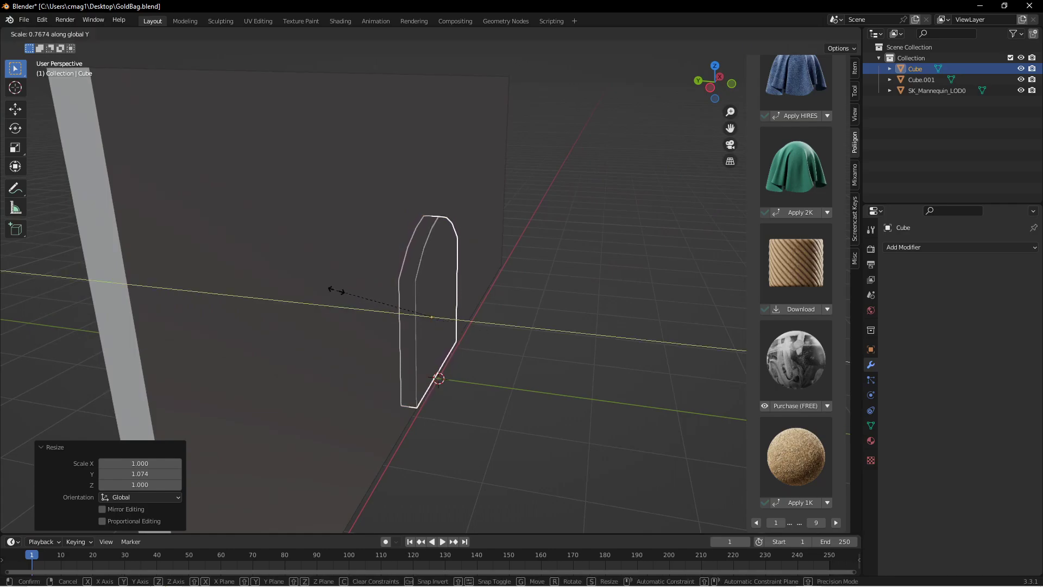
click(327, 287)
middle_drag(448, 298, 500, 294)
key(g)
key(y)
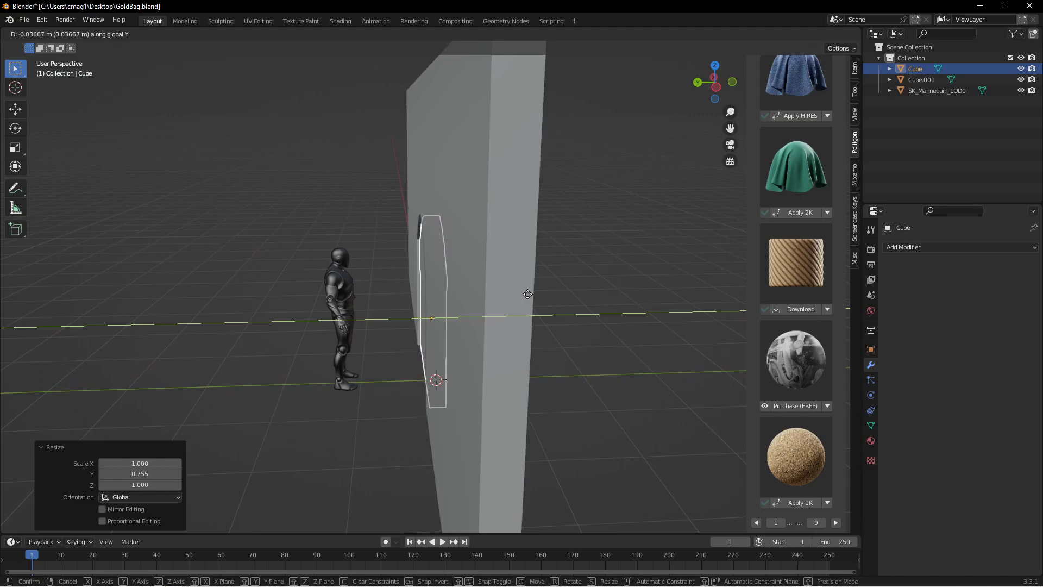
right_click(528, 294)
Inset the door's selected front and back faces as one region by about 0.072 m, with Individual turned off.
mouse_move(523, 298)
middle_down()
mouse_move(396, 300)
mouse_move(465, 267)
mouse_move(516, 263)
mouse_move(442, 275)
mouse_move(513, 309)
middle_up()
key(Tab)
key(i)
key(i)
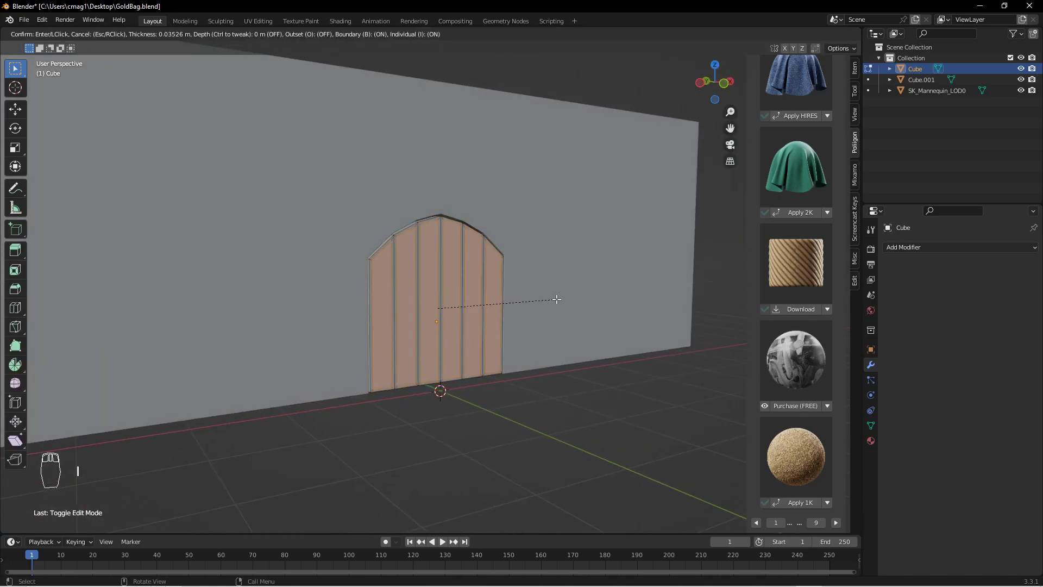
key(i)
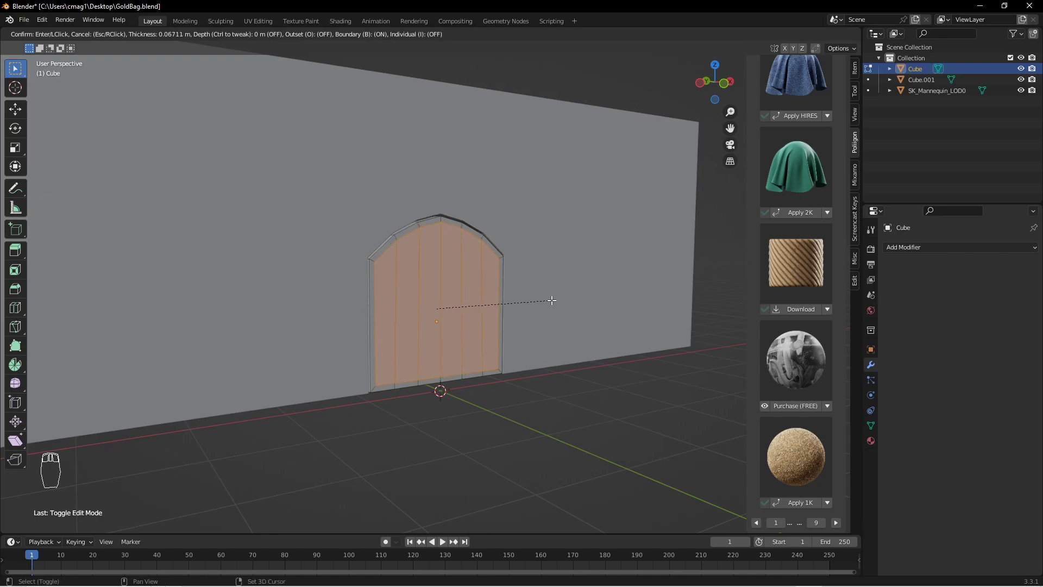
click(548, 300)
Extrude the inset faces inward along their normals to recess the door panel inside its arched frame.
middle_drag(422, 289, 422, 277)
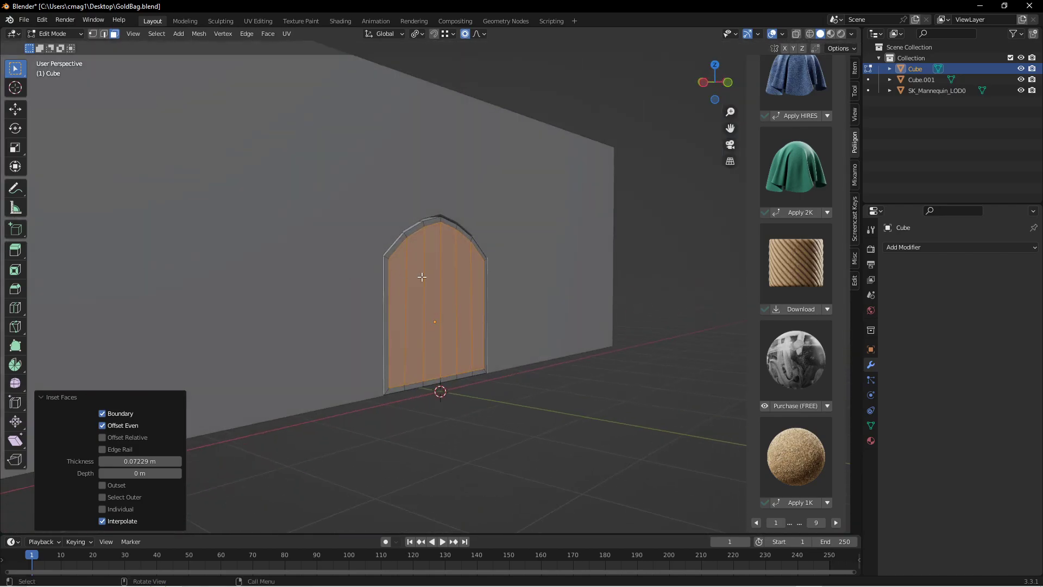
key(alt+e)
click(520, 285)
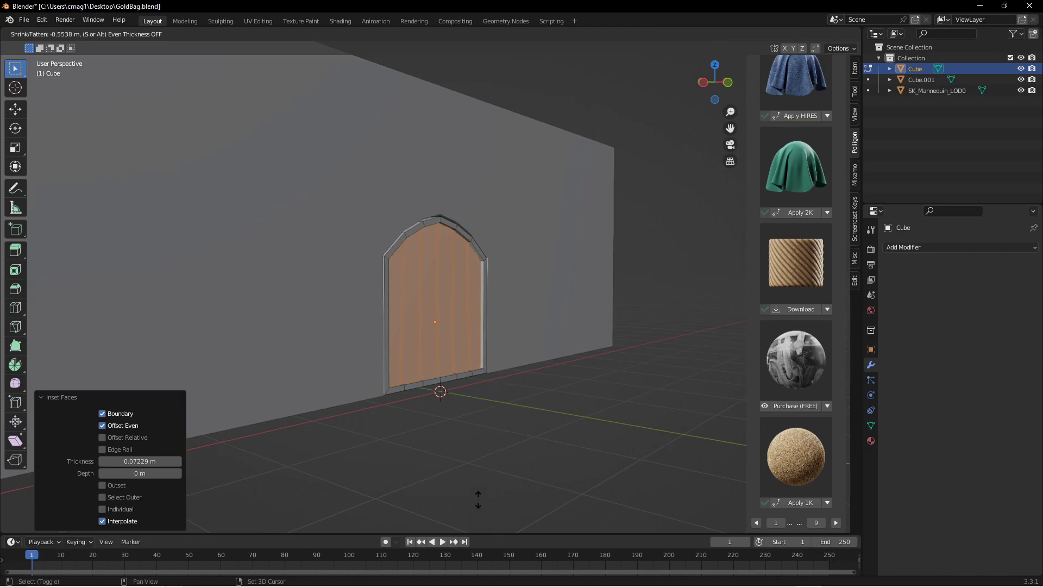
click(492, 443)
Duplicate the six recessed front faces in place and separate the copy into its own object.
key(Tab)
middle_drag(578, 328, 449, 238)
scroll(457, 301, up, 4)
key(Tab)
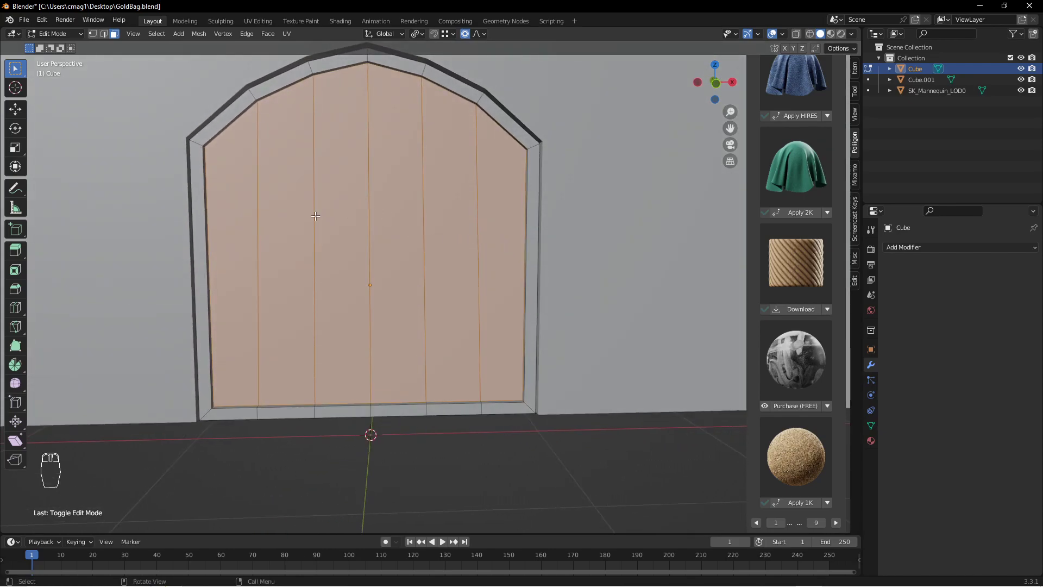
click(239, 209)
shift+click(286, 212)
shift+click(343, 214)
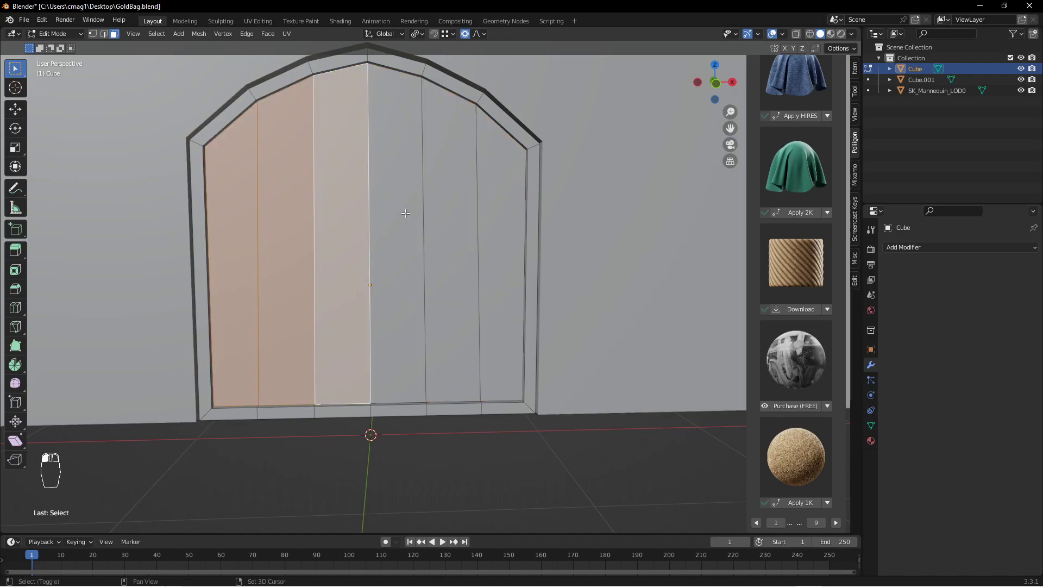
shift+click(397, 217)
shift+click(466, 220)
shift+click(522, 223)
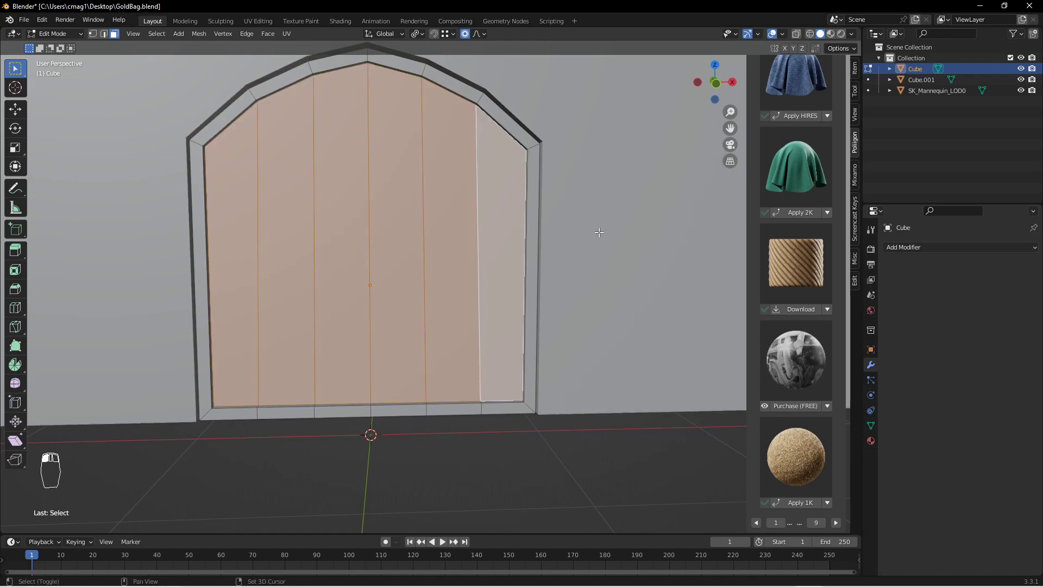
key(shift+d)
right_click(571, 177)
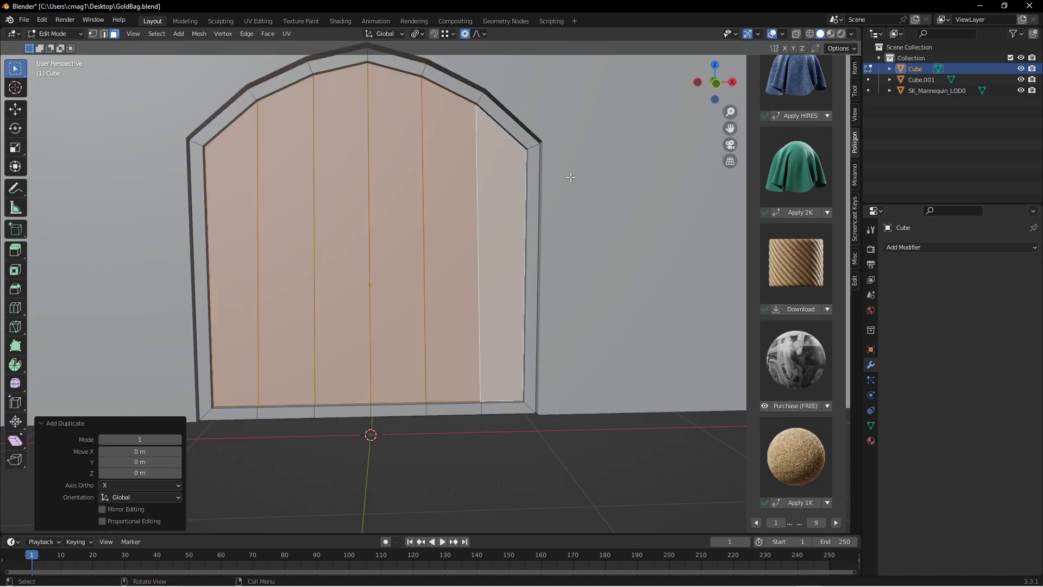
key(p)
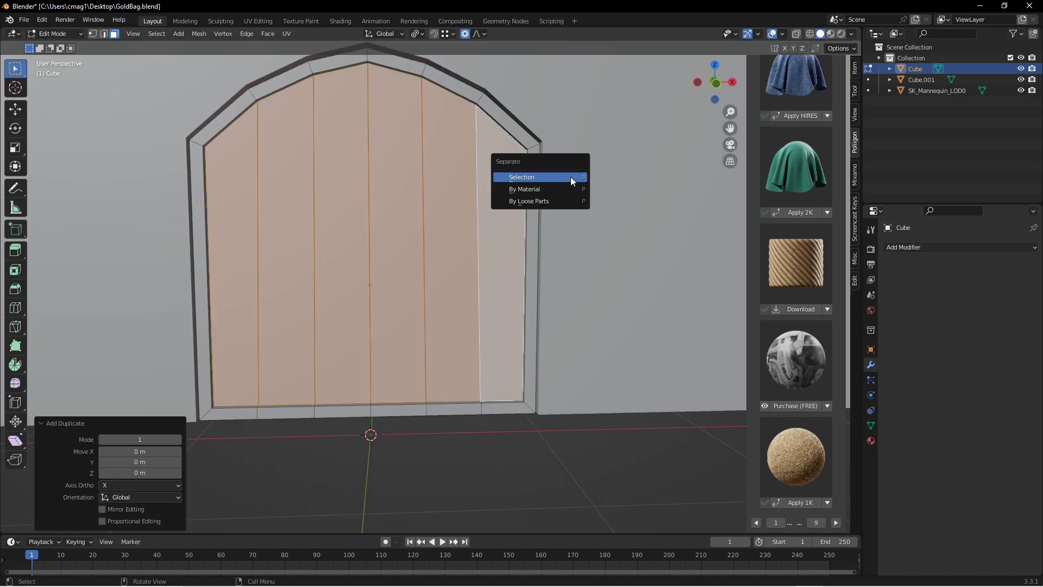
click(527, 175)
key(Tab)
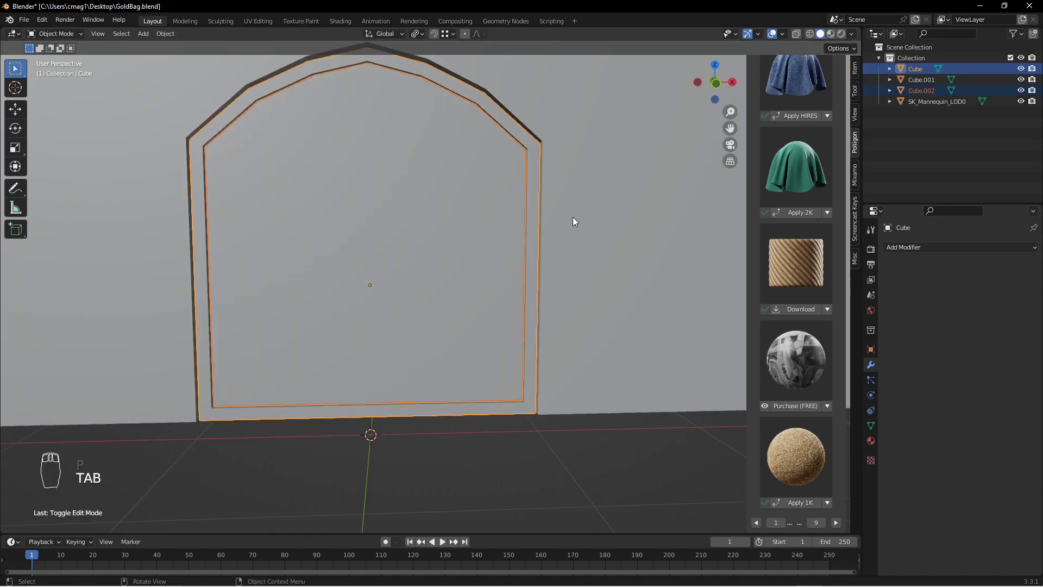
Move the separated arched face object about -0.525 m along Y, out in front of the door.
click(504, 201)
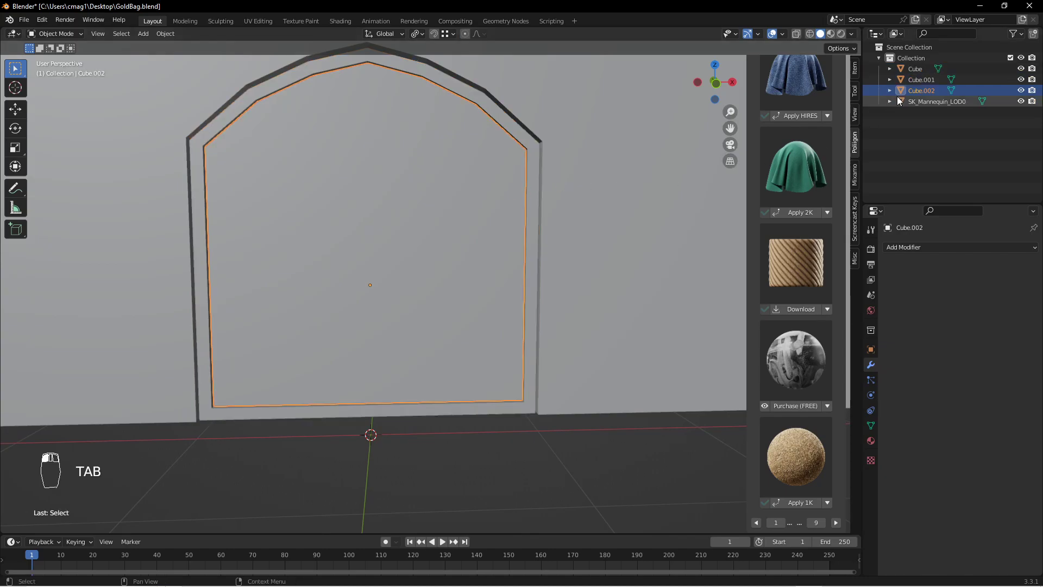
middle_drag(420, 220, 535, 228)
key(g)
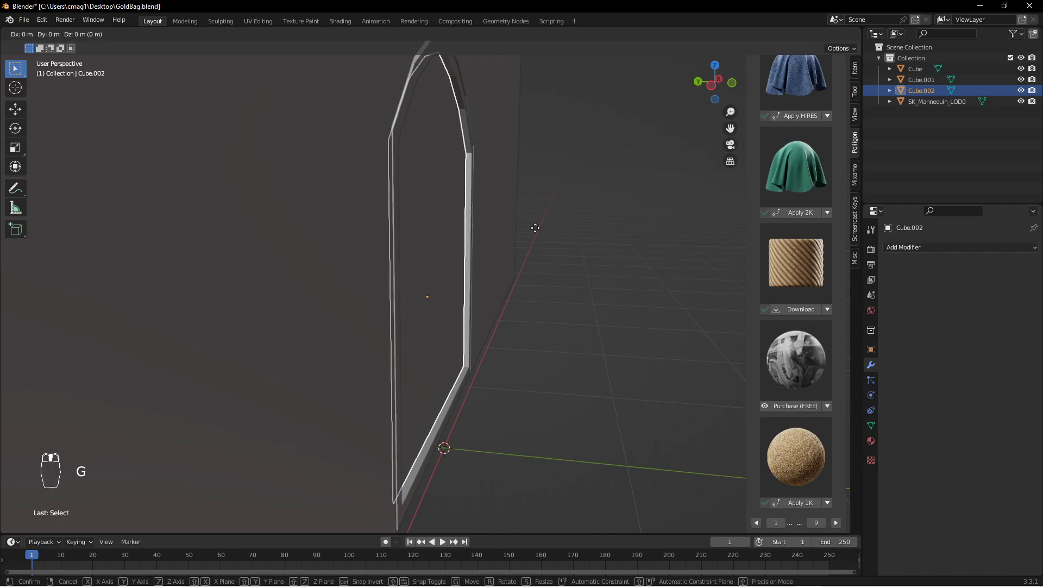
key(y)
click(629, 237)
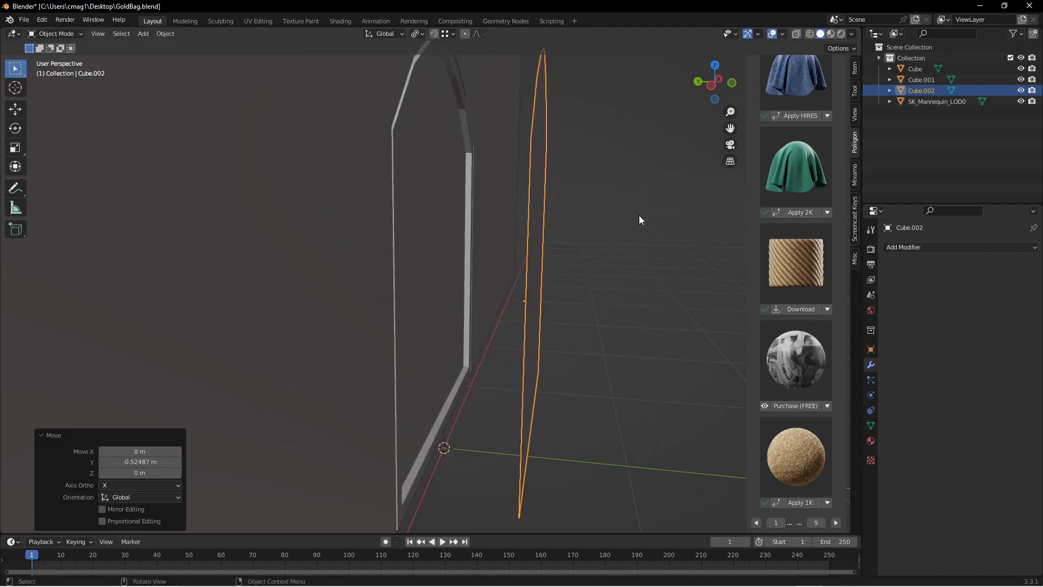
Scale the separated arched piece uniformly by about 0.428, and flatten it along Z by about 0.515.
middle_drag(640, 219, 549, 212)
key(s)
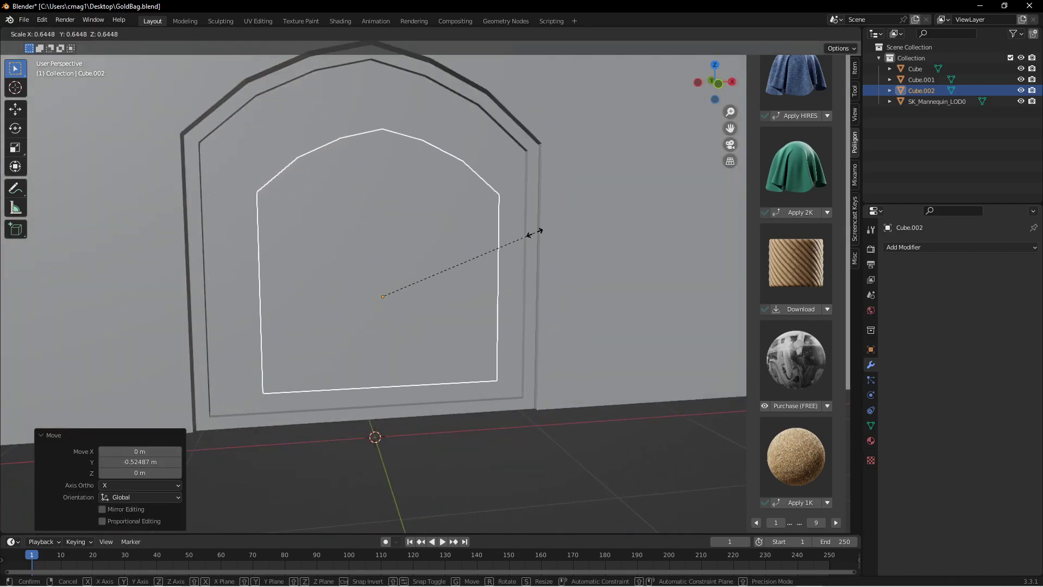
click(489, 244)
key(s)
key(z)
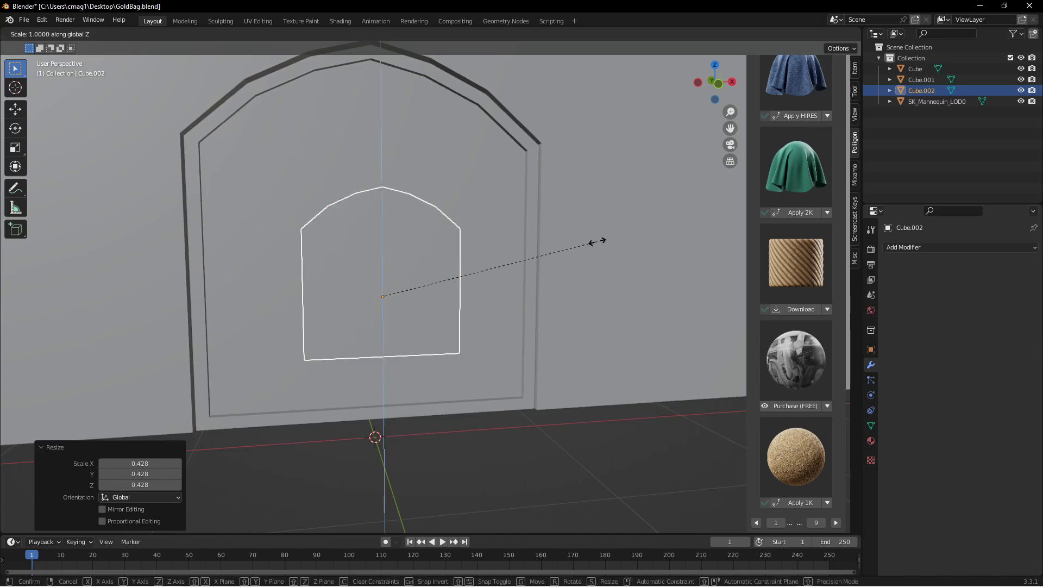
click(486, 248)
Raise the small arched piece about 0.491 m along Z to the upper part of the door.
key(g)
key(z)
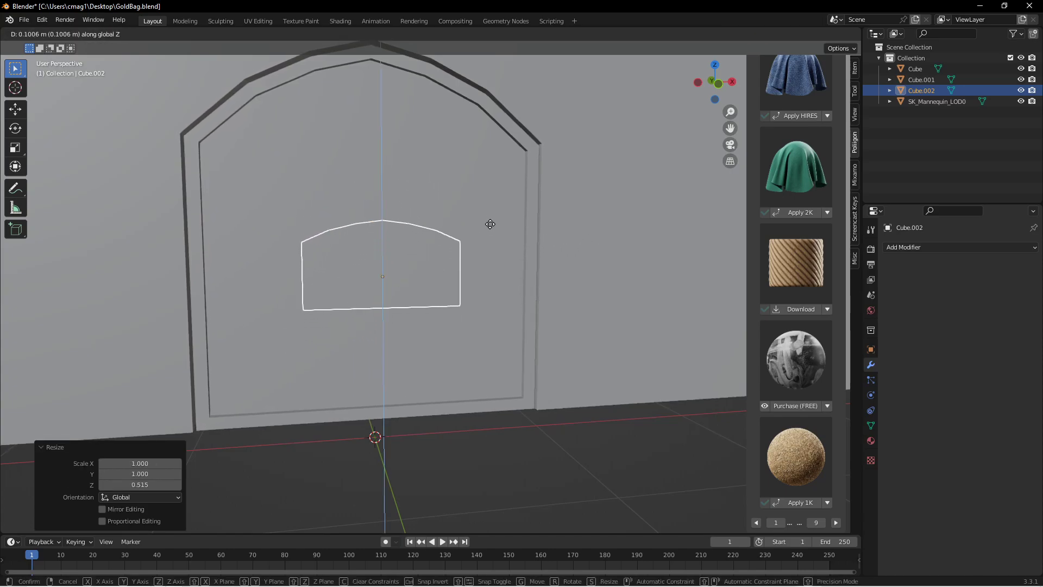
click(492, 150)
Try a Solidify modifier with a thickness of about 0.03 m on the small arched piece, and remove it.
middle_drag(539, 164, 662, 224)
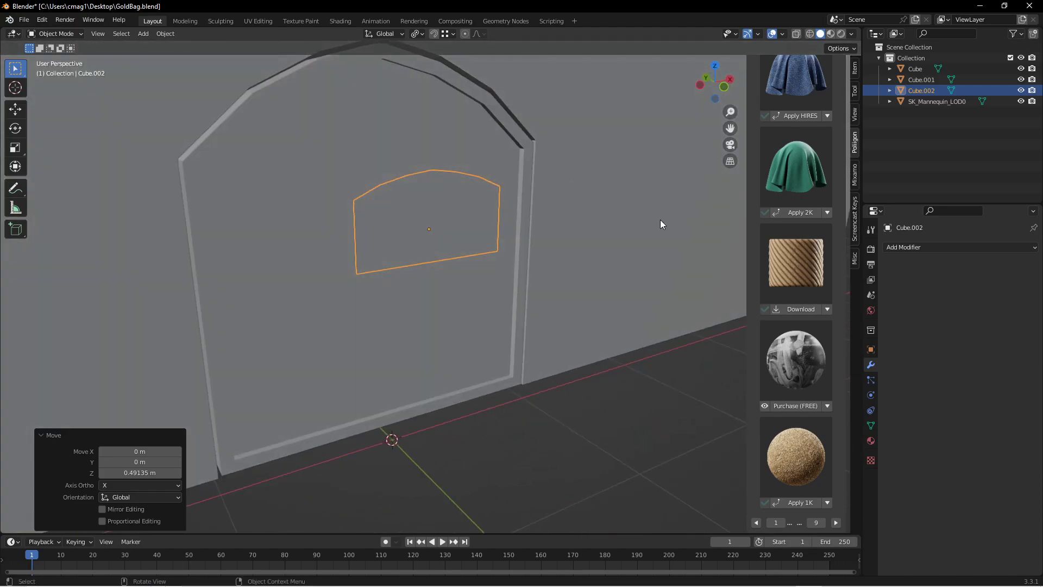
click(918, 247)
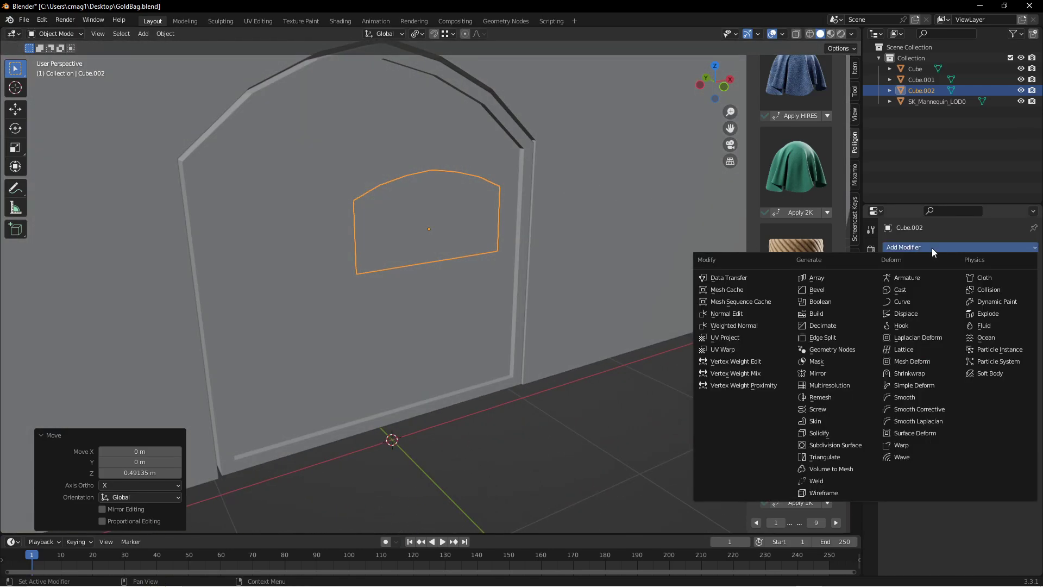
click(835, 433)
middle_drag(471, 239, 500, 242)
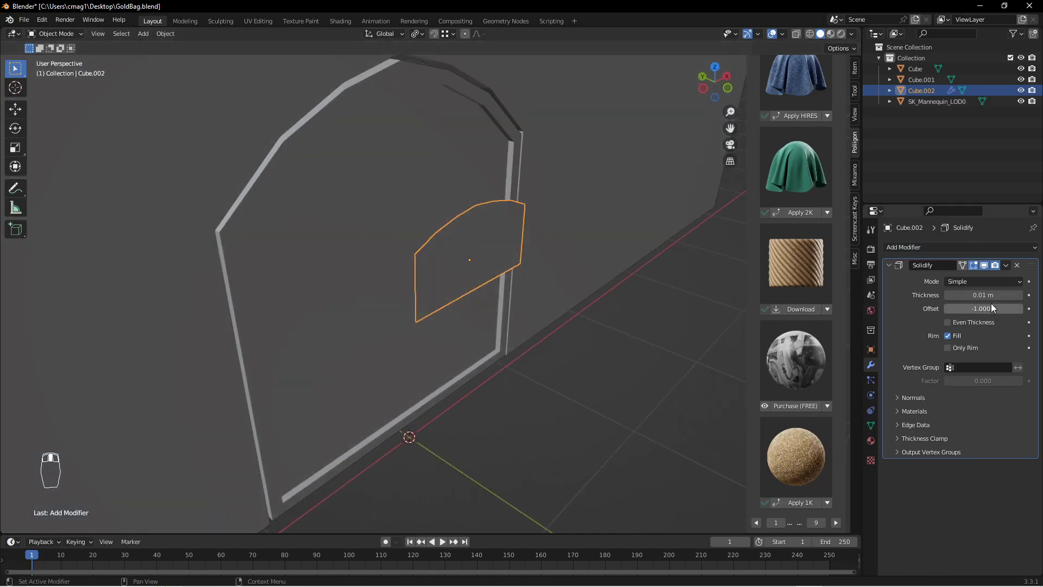
drag(1012, 295, 1020, 295)
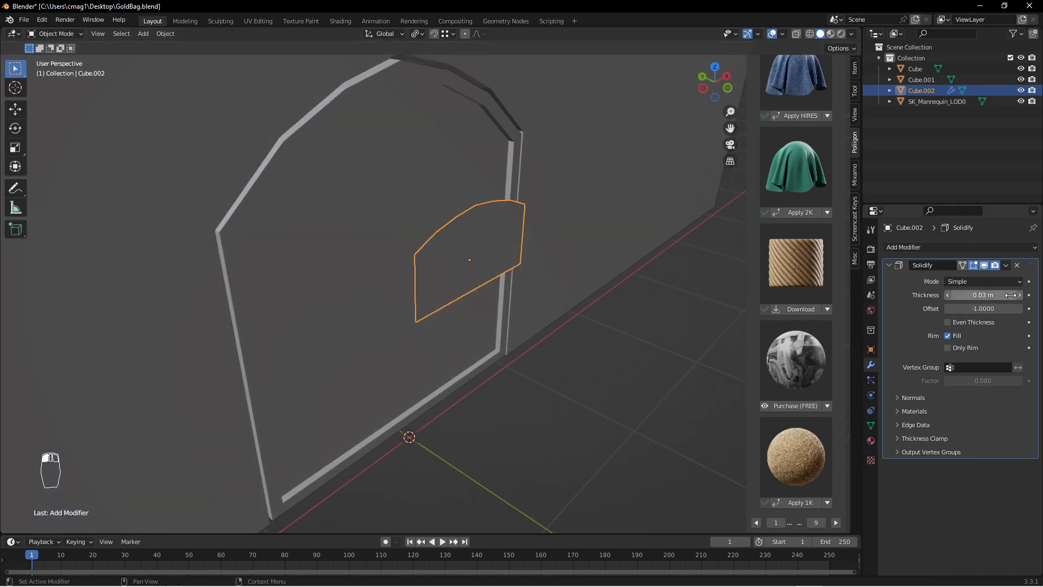
click(1018, 266)
Apply the scale of the small arched piece.
key(Tab)
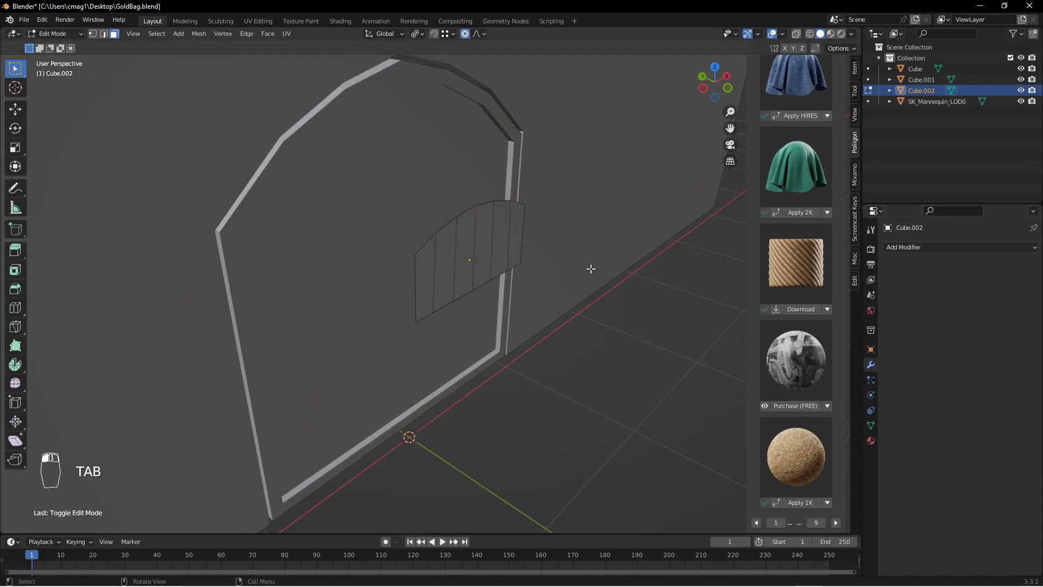
key(Tab)
key(ctrl+a)
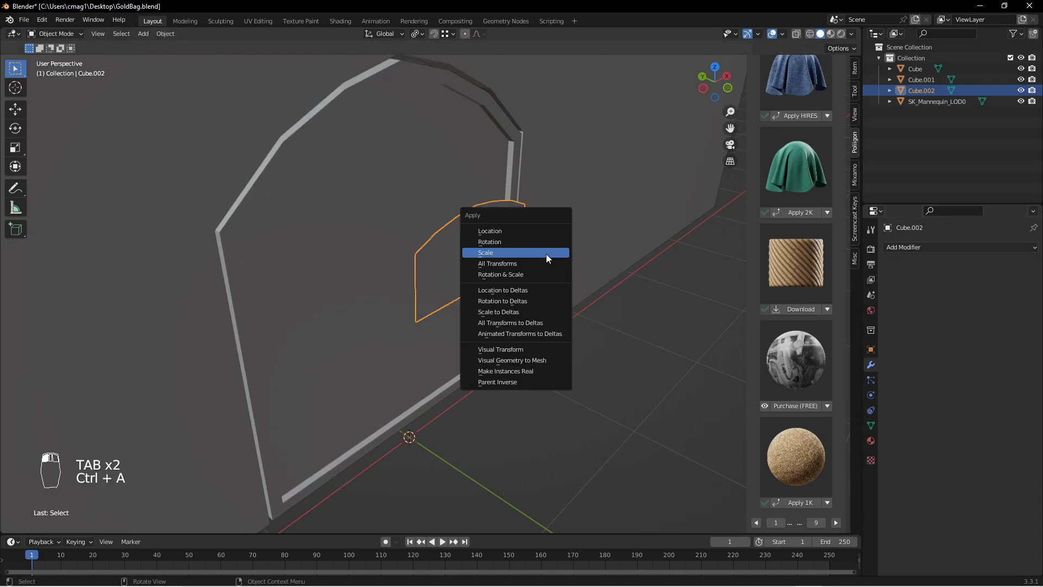
click(546, 253)
Add a Solidify modifier with a thickness of 0.3 m to the small arched piece.
click(931, 252)
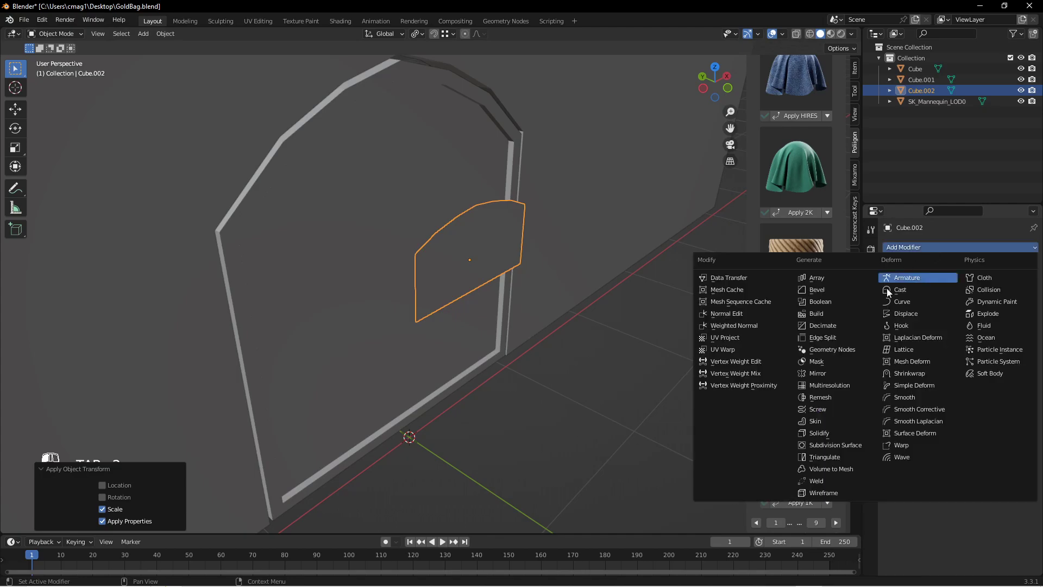
click(827, 429)
middle_drag(452, 244, 640, 250)
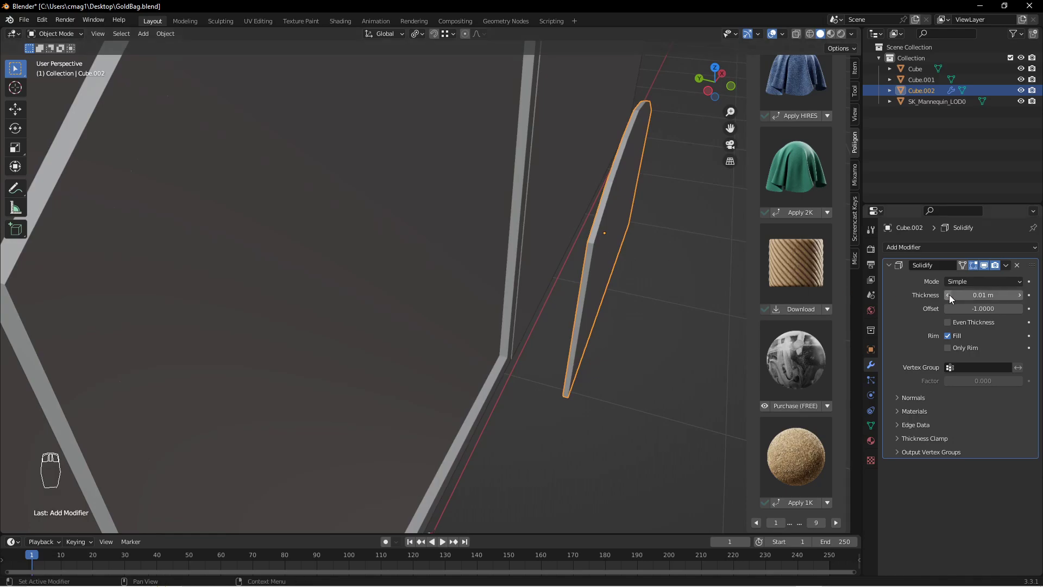
drag(1019, 298, 1040, 297)
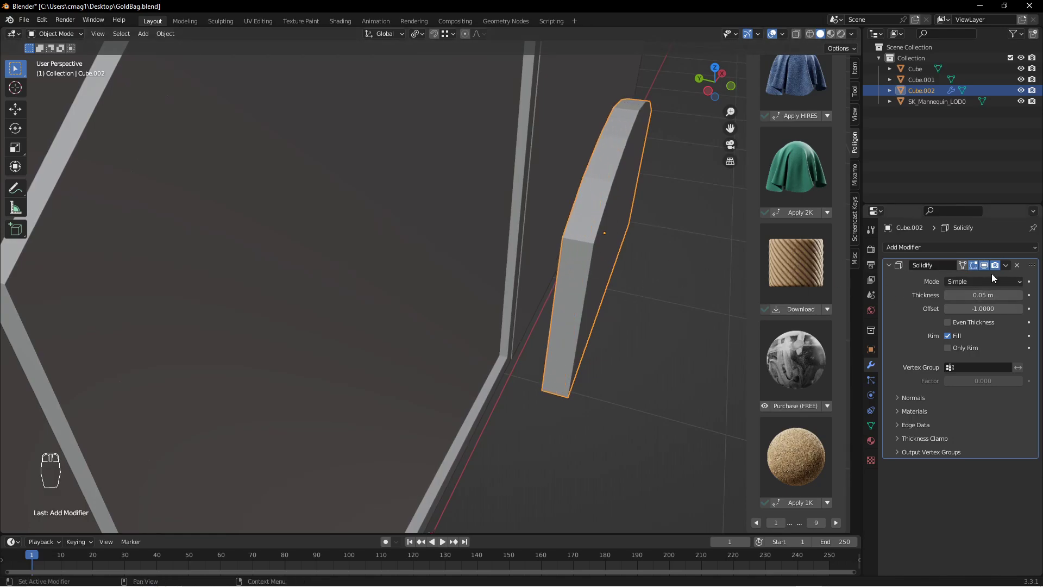
click(1020, 295)
click(1020, 296)
click(1020, 295)
click(1020, 295)
click(1020, 295)
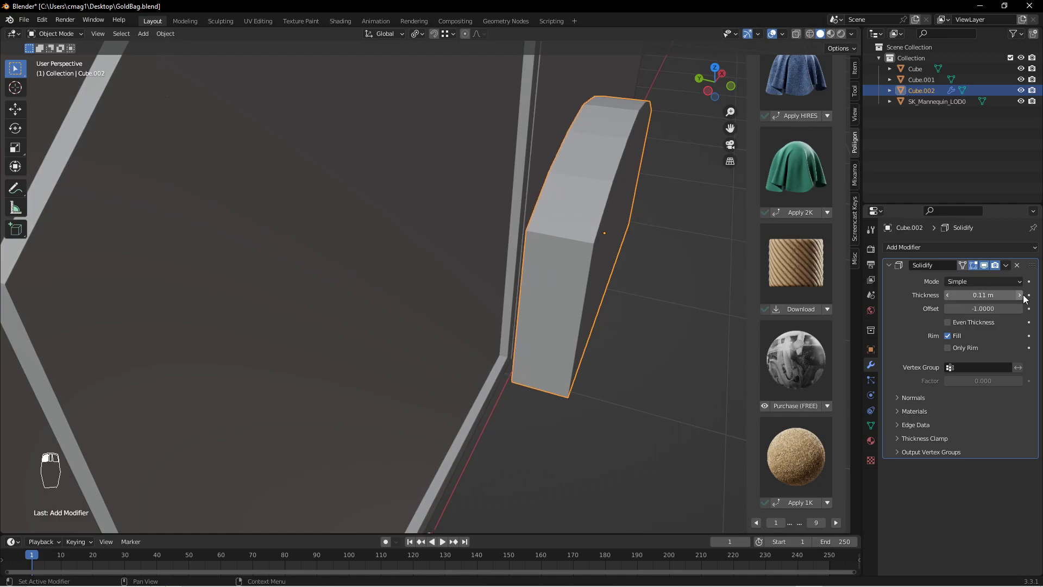
click(1020, 295)
click(1020, 295)
click(1020, 295)
click(1020, 295)
click(1020, 295)
click(1020, 295)
click(1023, 296)
click(1023, 295)
click(1024, 296)
click(1023, 296)
click(1023, 295)
click(1023, 296)
click(1023, 295)
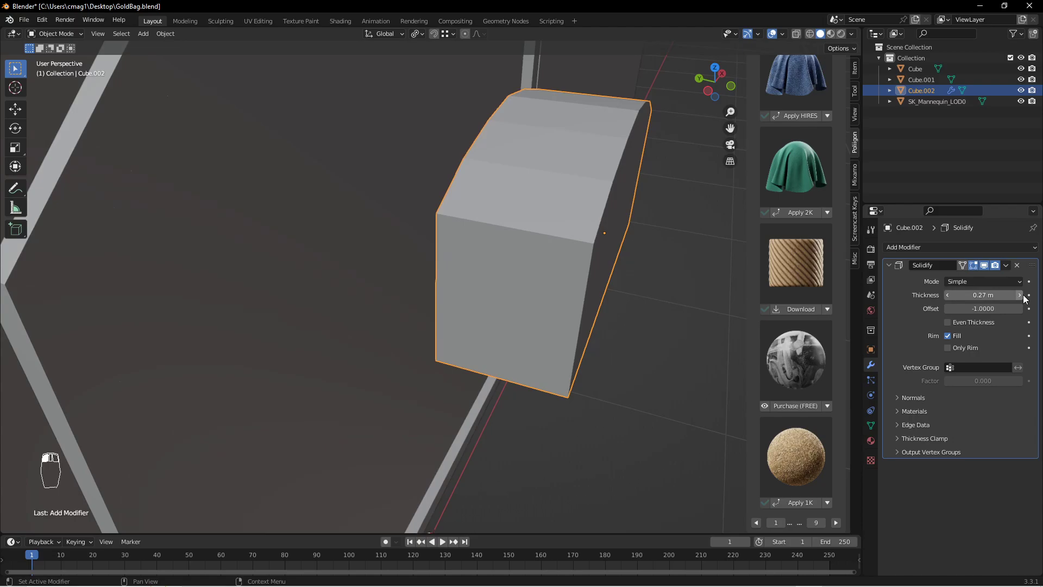
click(1023, 295)
click(1024, 296)
click(1024, 295)
Move the thickened arched piece about 0.404 m along Y so it passes through the door.
scroll(510, 254, down, 3)
middle_drag(509, 254, 439, 237)
click(516, 246)
click(440, 238)
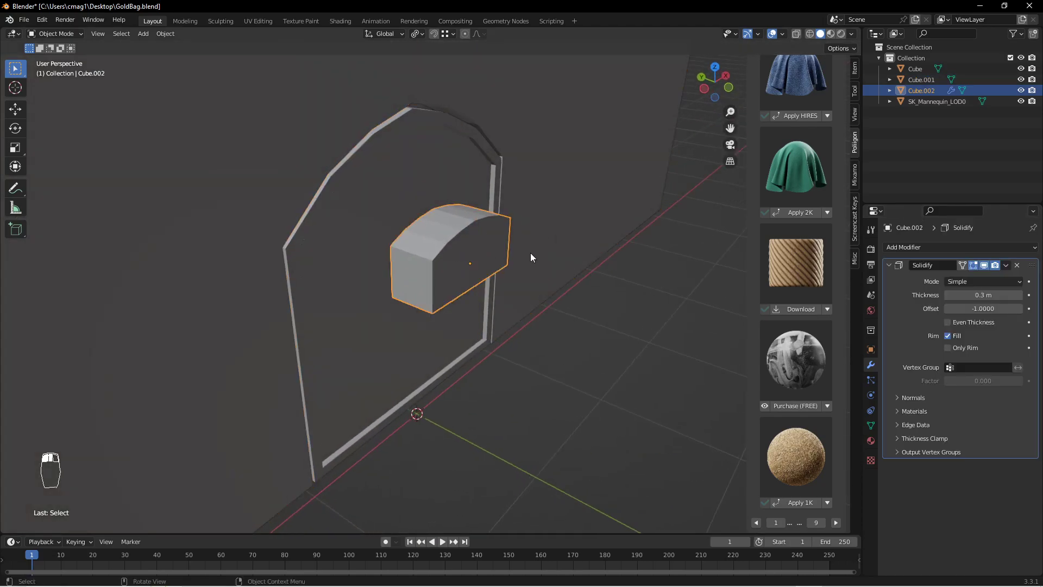
middle_drag(530, 253, 557, 251)
key(g)
key(y)
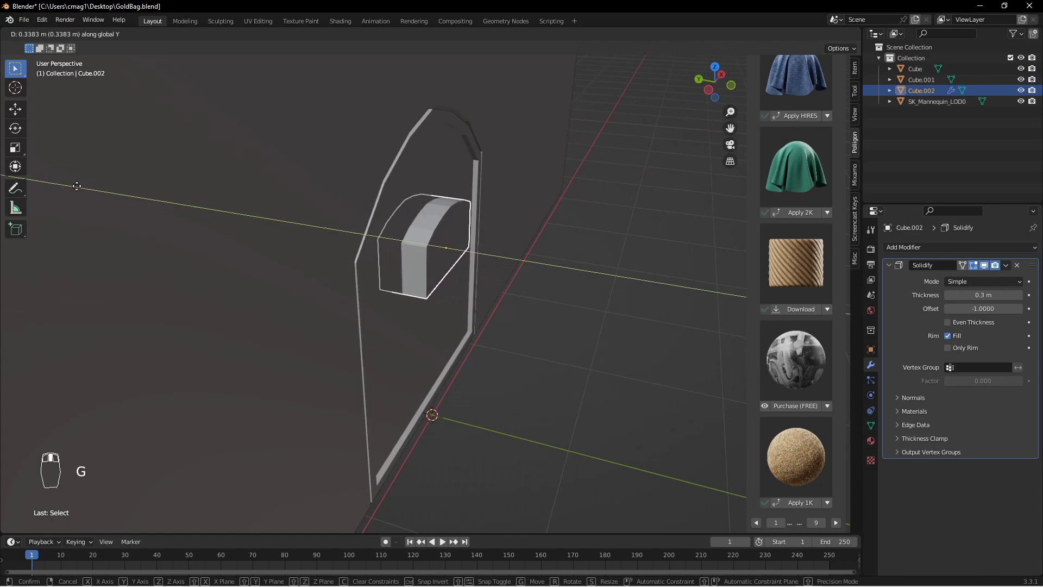
click(814, 180)
middle_drag(543, 187, 390, 185)
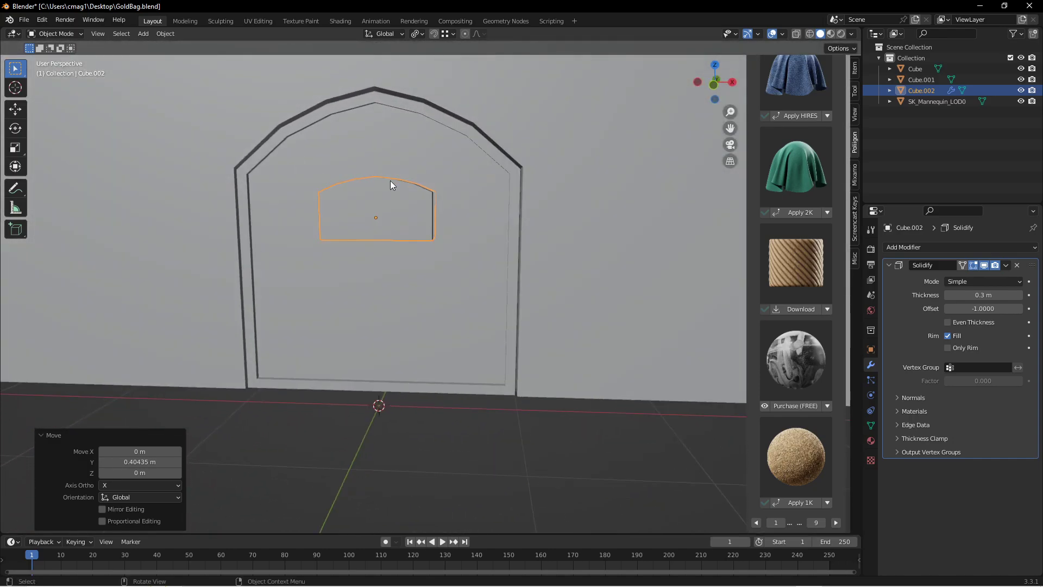
Cut the window opening into the door with a Boolean Difference modifier using the arched piece, and apply the modifier.
click(455, 194)
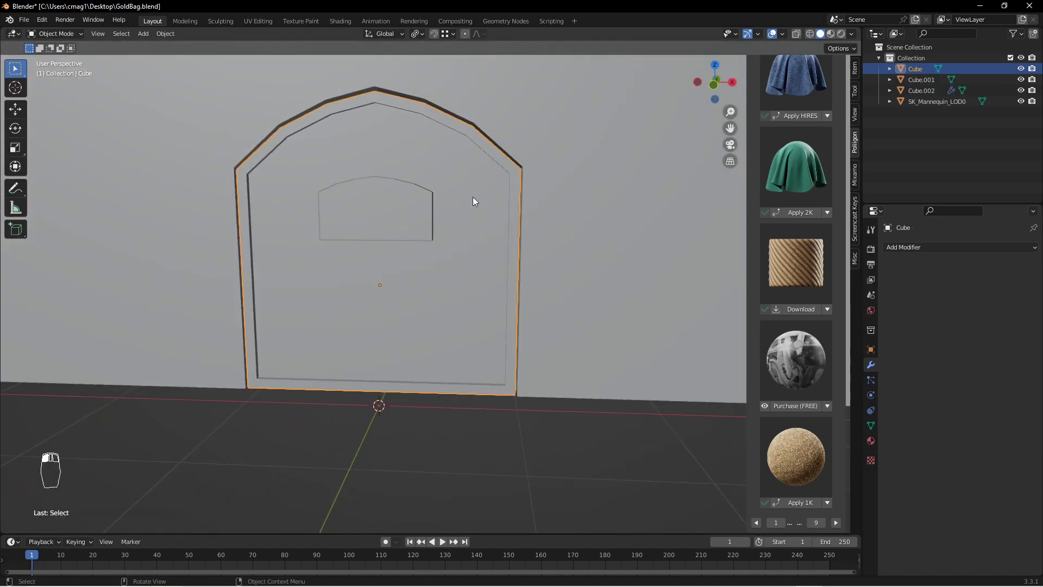
click(979, 248)
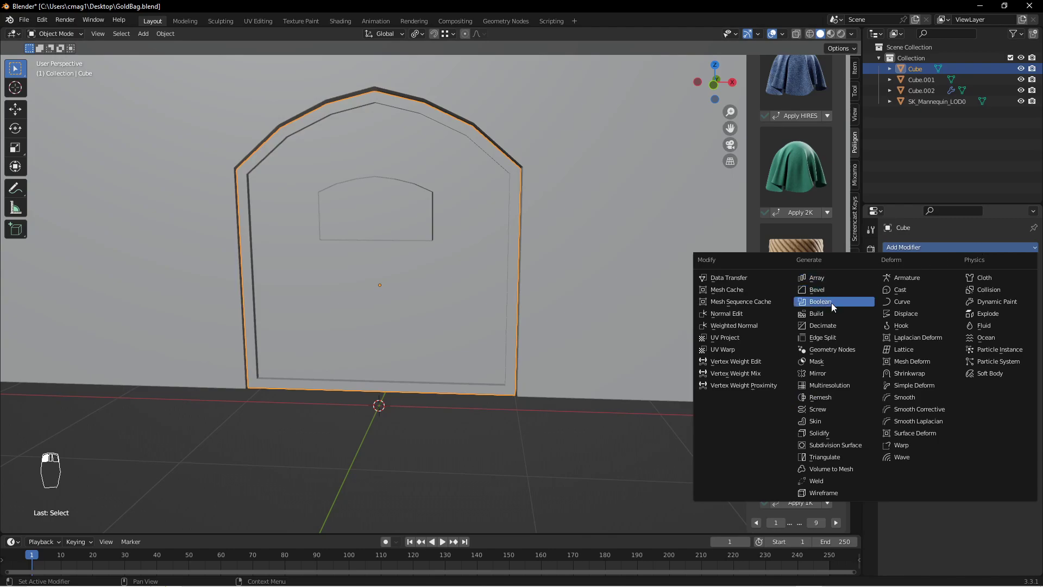
click(831, 302)
click(1018, 309)
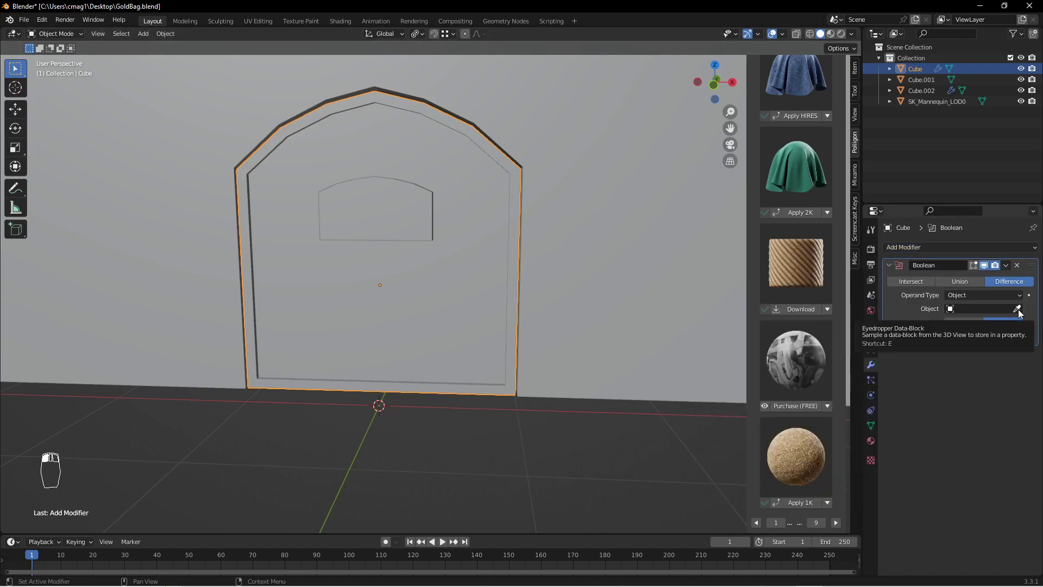
click(372, 197)
middle_drag(407, 217, 531, 217)
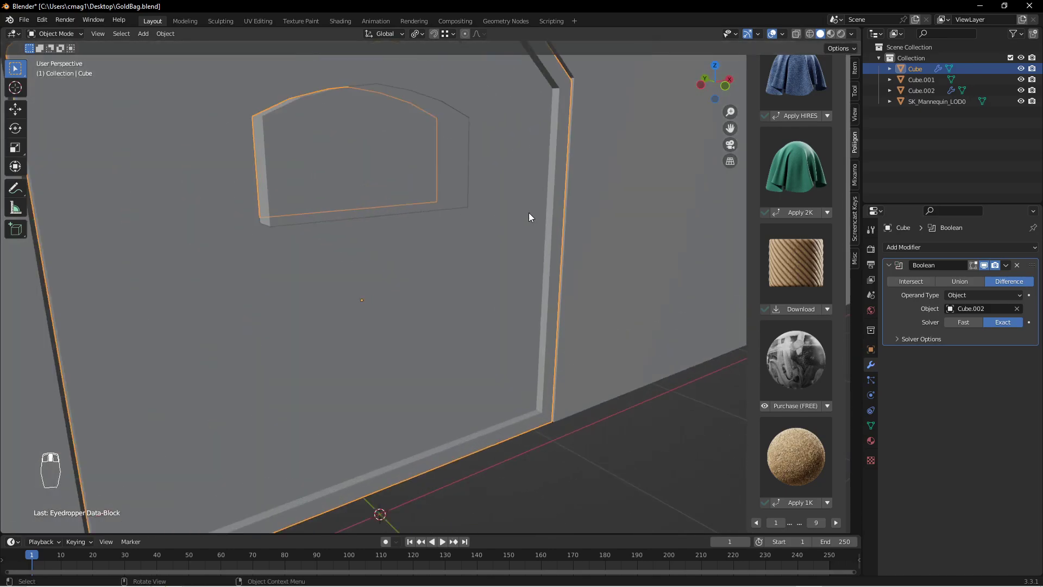
click(1009, 265)
click(973, 275)
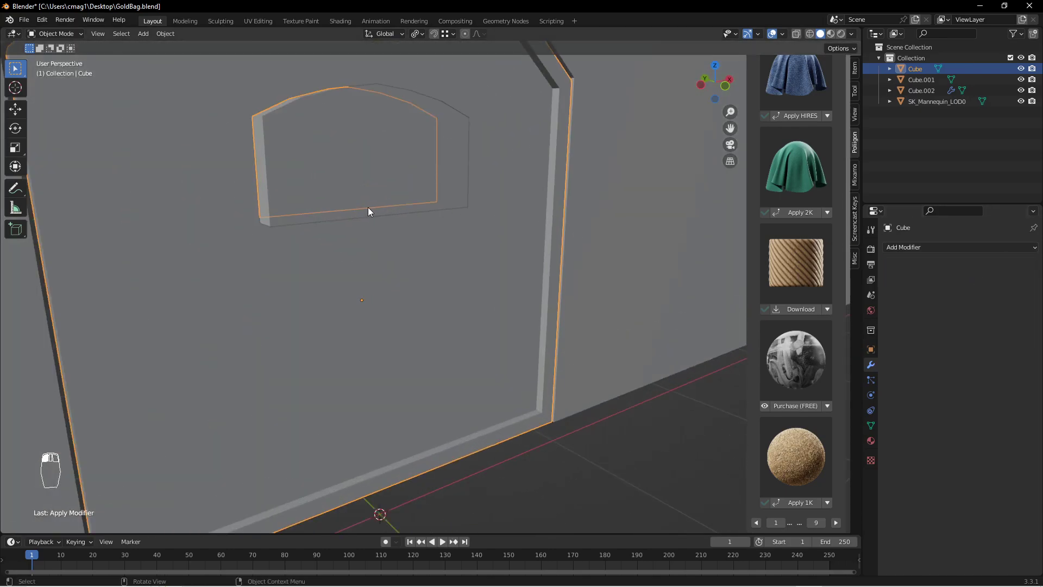
Delete the arched cutter piece from the window opening.
click(354, 152)
key(x)
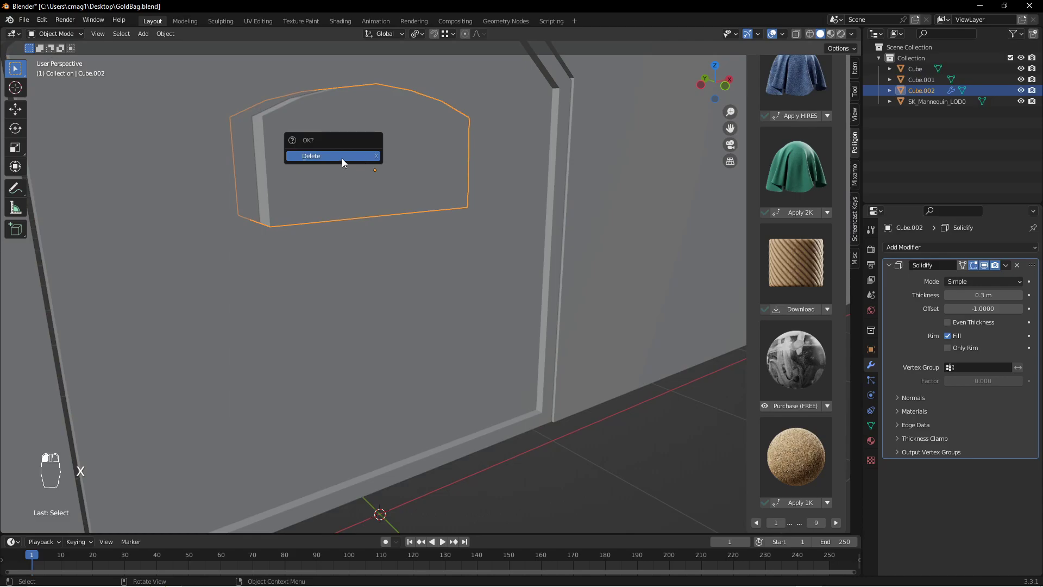
click(342, 156)
middle_drag(483, 184, 387, 208)
Select the cross edges along the window opening's arched top, and apply the door's scale.
click(416, 221)
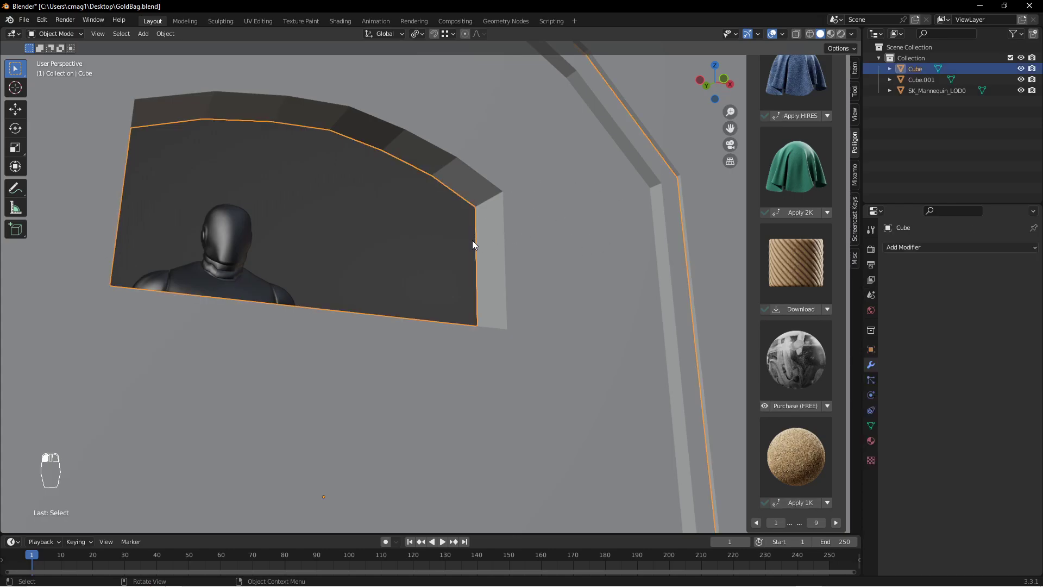
key(Tab)
key(2)
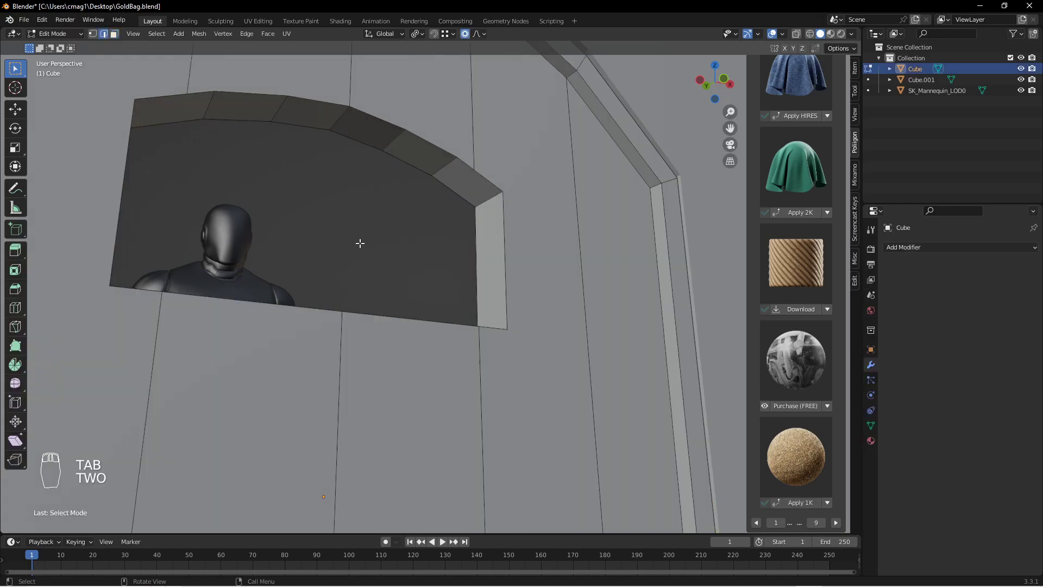
click(208, 109)
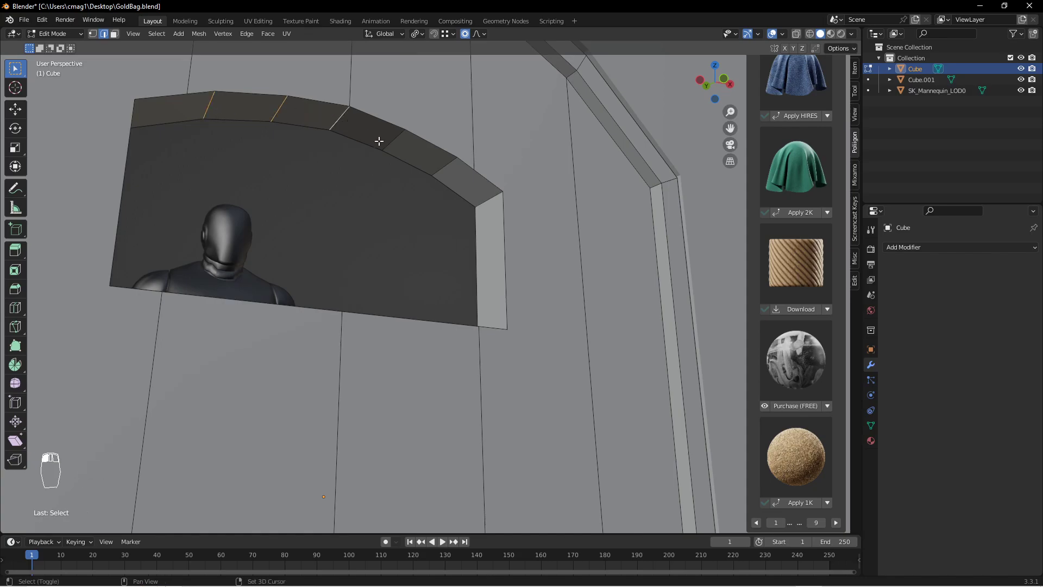
shift+click(443, 168)
key(Tab)
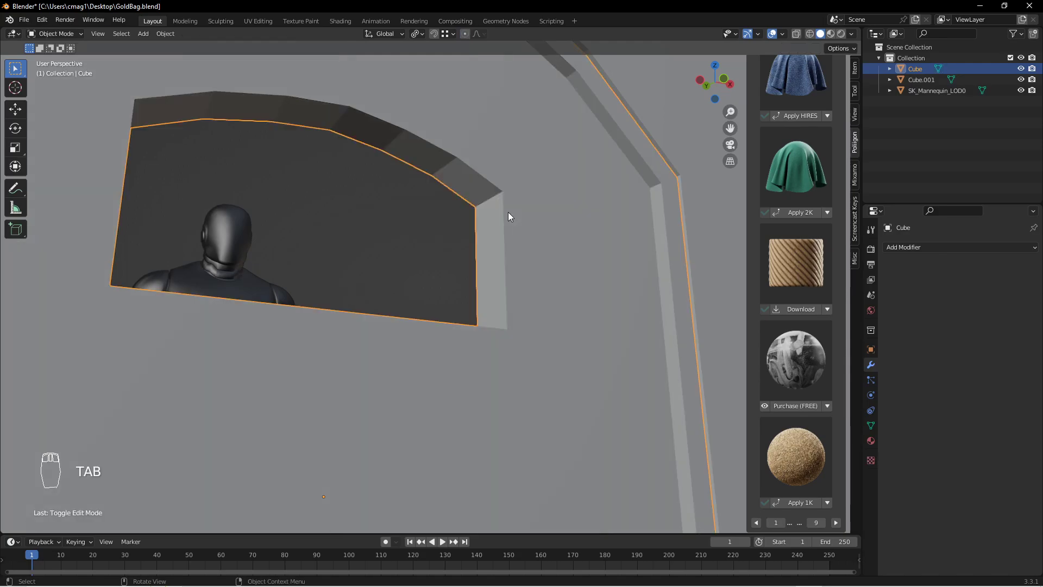
key(ctrl+a)
click(507, 212)
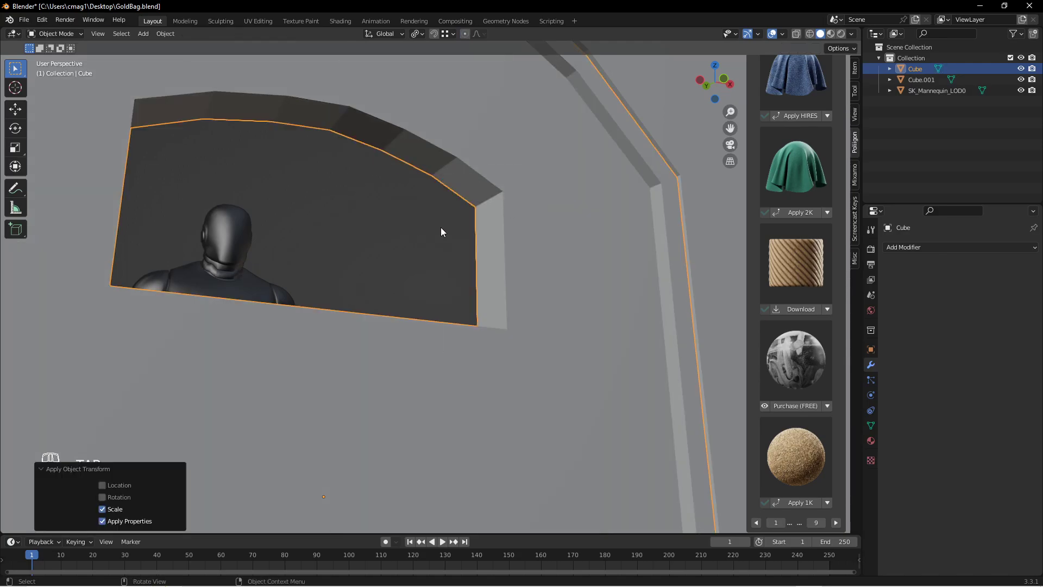
Try to bevel the selected cross edges of the window opening's arch.
key(Tab)
key(ctrl+b)
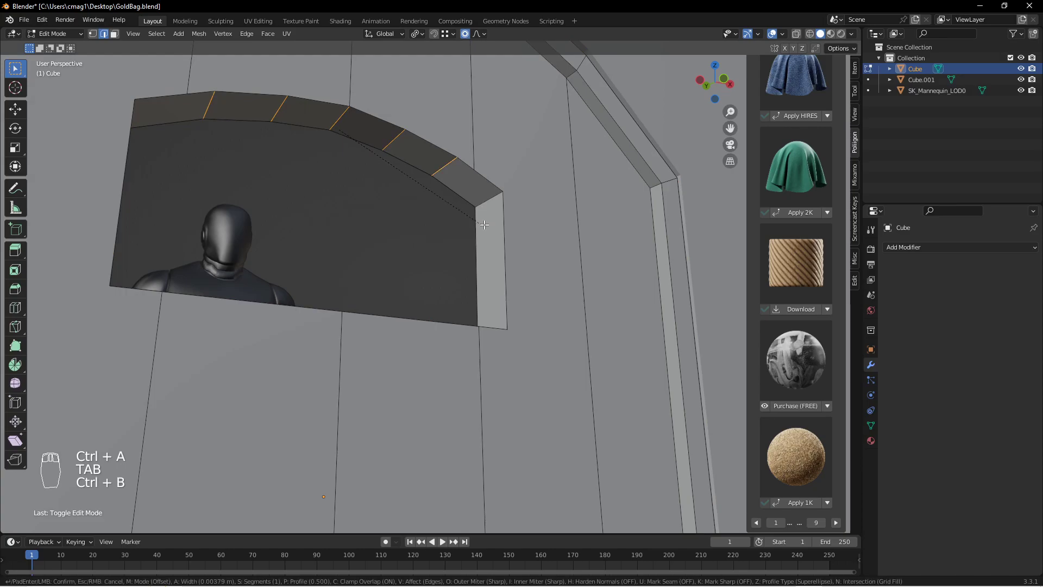
right_click(508, 211)
middle_drag(433, 185, 380, 181)
key(ctrl+b)
right_click(439, 210)
Try to fill between the cross edges of the window opening's arch, and undo the fill.
middle_drag(328, 212, 310, 287)
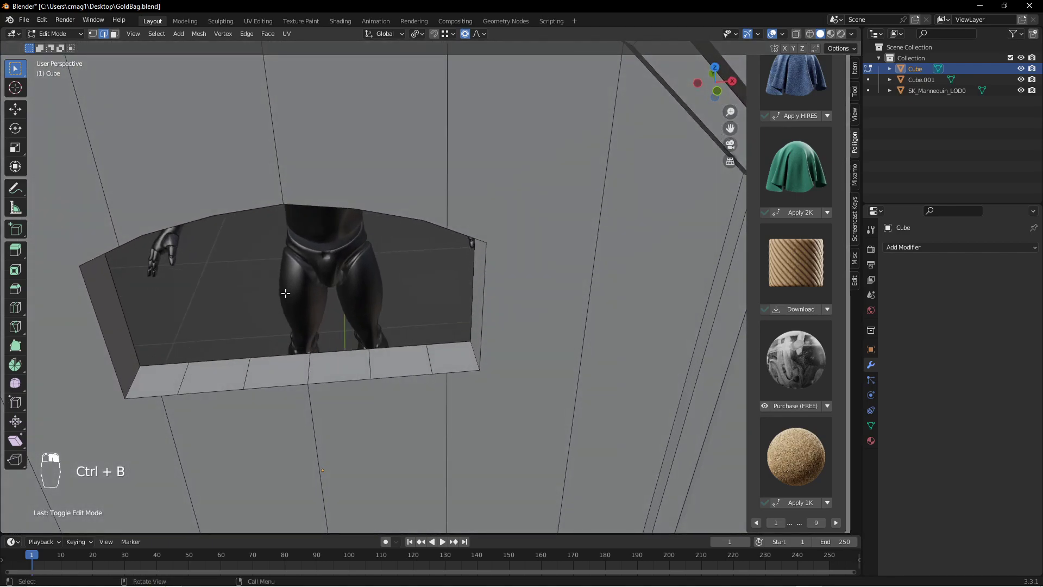
click(183, 379)
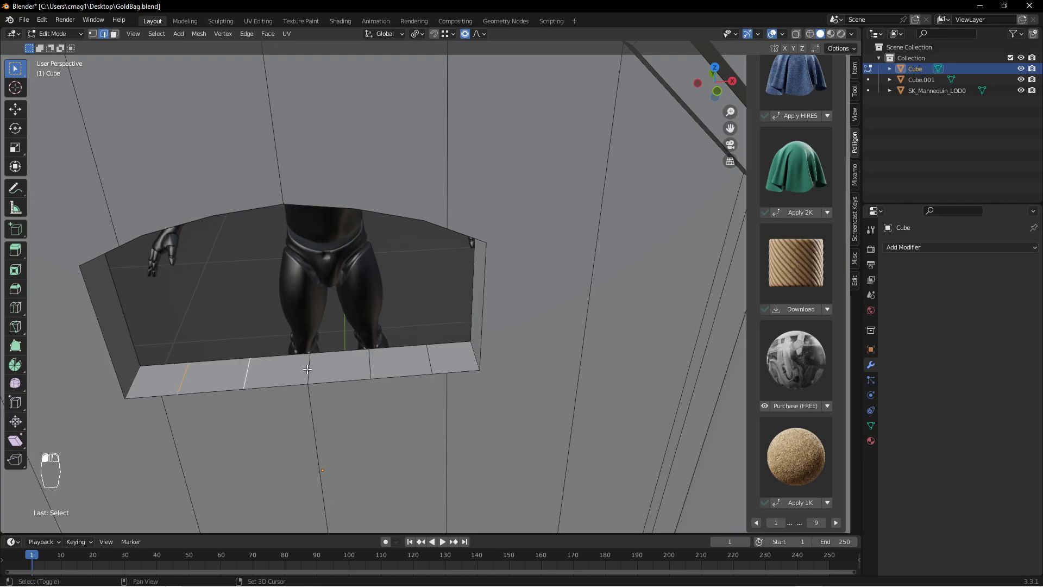
middle_drag(424, 330, 457, 221)
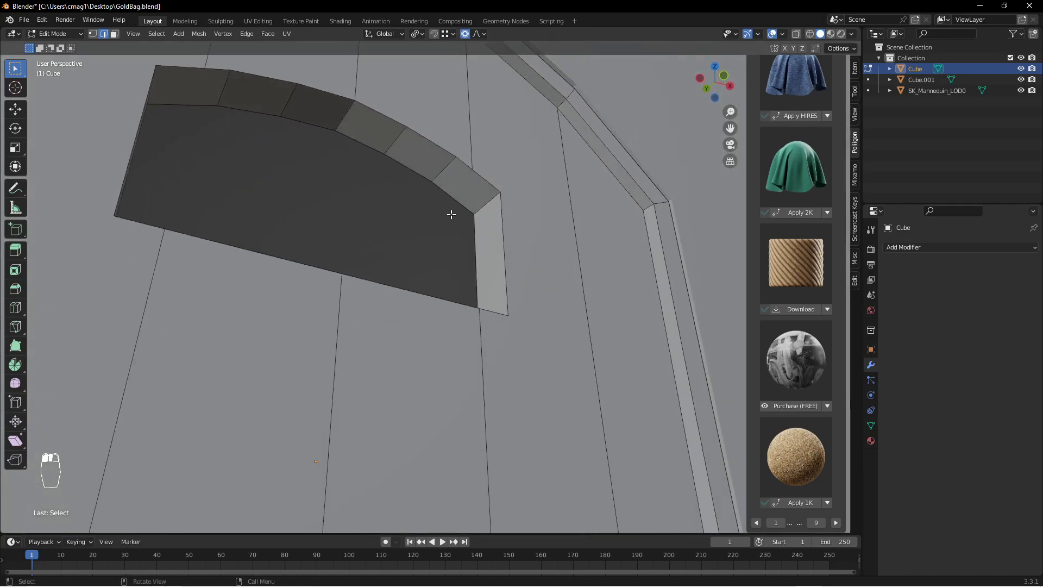
shift+click(385, 139)
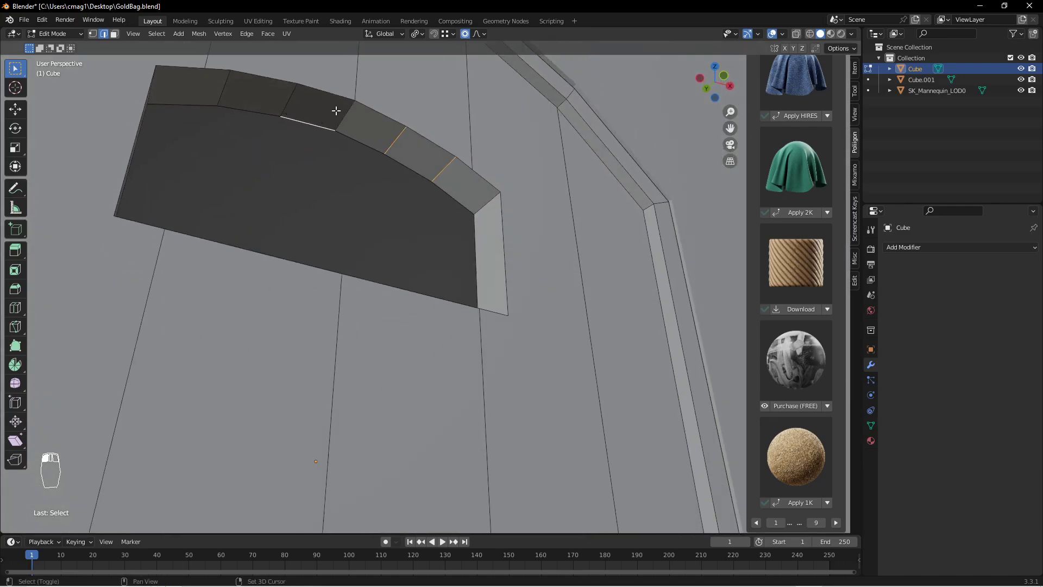
shift+click(222, 95)
key(f)
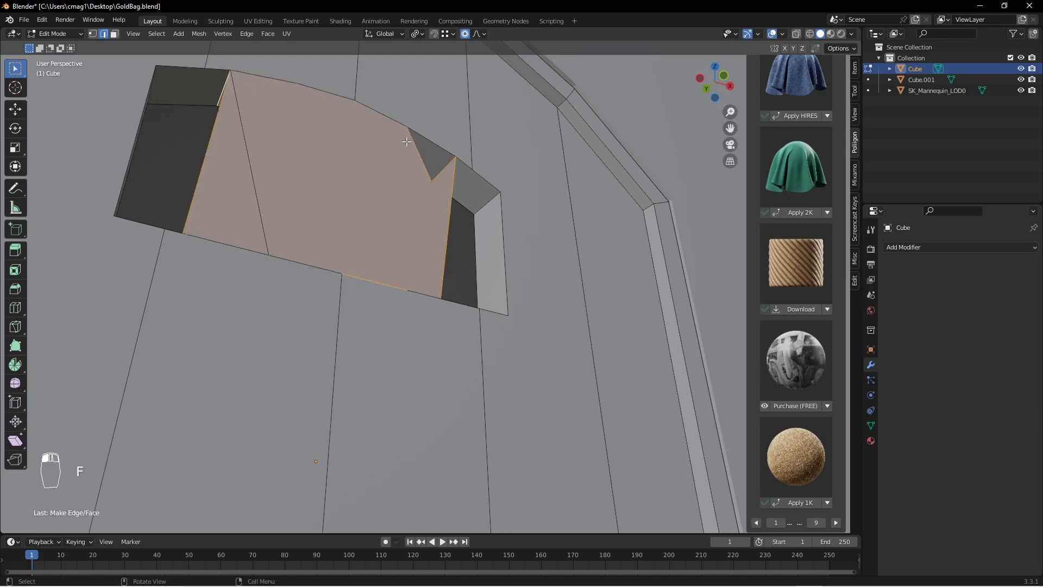
middle_drag(407, 147, 409, 287)
key(ctrl+z)
Try another fill on the window opening's edges, delete it, and return to Object Mode.
click(454, 357)
key(f)
mouse_move(431, 291)
middle_down()
mouse_move(408, 303)
mouse_move(430, 274)
middle_up()
key(x)
click(435, 275)
middle_drag(343, 284, 403, 325)
key(Tab)
Add an 8-vertex cylinder mesh and scale it down uniformly to about 0.072.
middle_drag(481, 327, 394, 320)
key(shift+a)
mouse_move(394, 322)
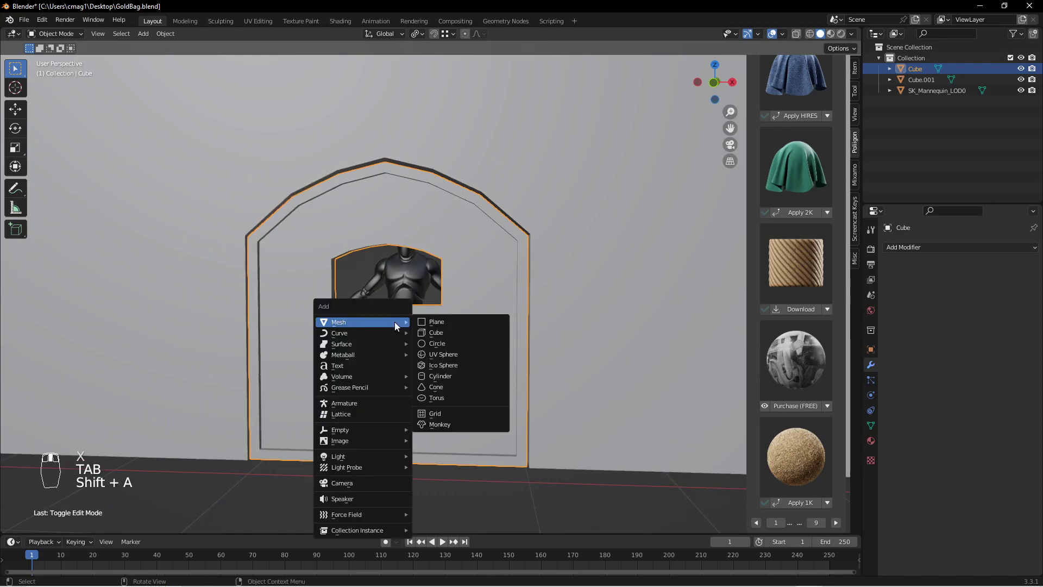
click(447, 377)
key(s)
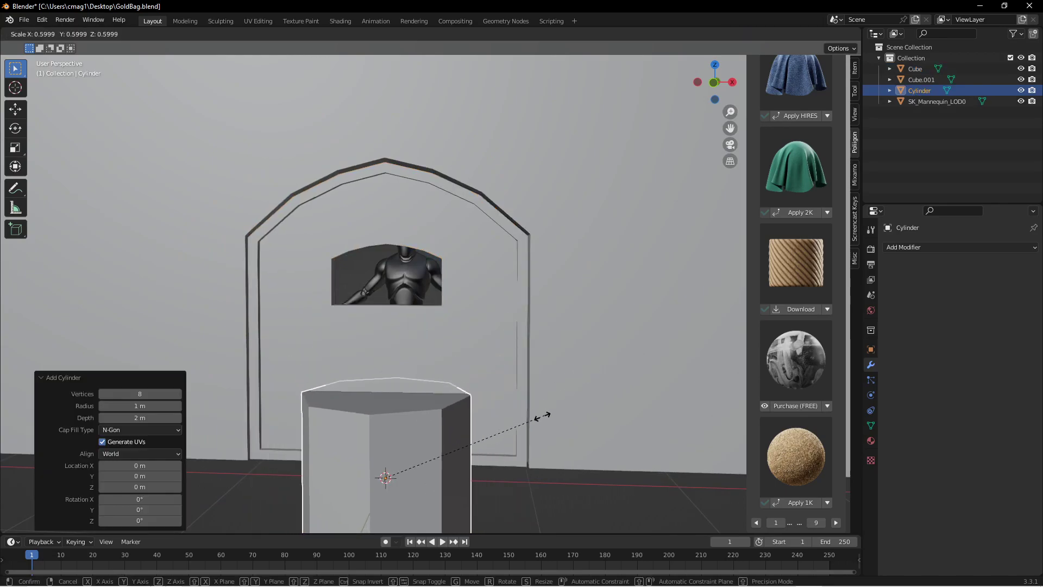
click(400, 485)
Raise the small cylinder about 1.26 m along Z to the window opening's lower edge.
key(g)
key(z)
click(405, 313)
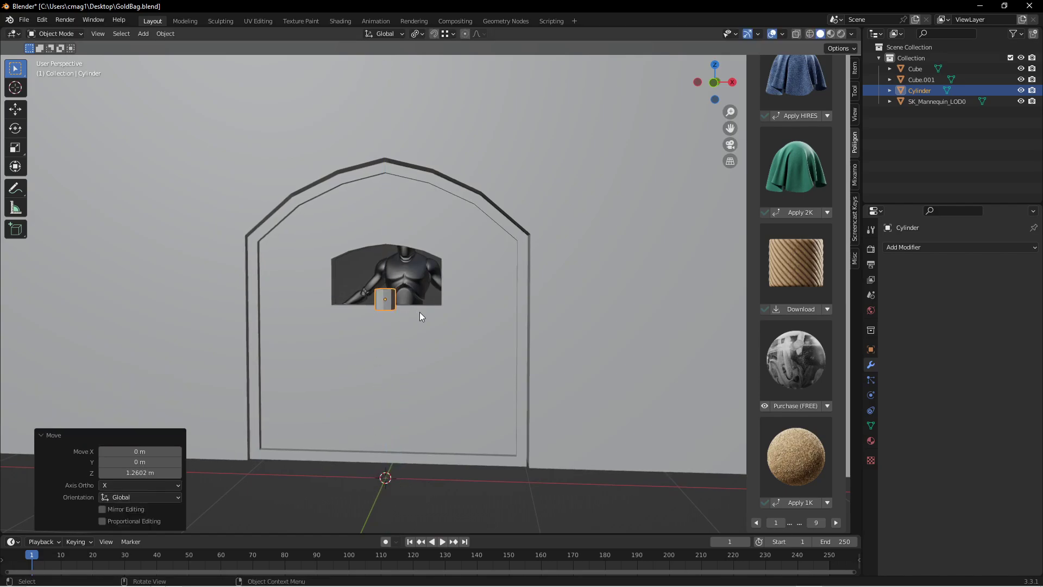
Narrow the cylinder to about 0.347 of its width in X and Y, keeping its height.
key(KP_Decimal)
scroll(431, 308, down, 3)
middle_drag(441, 276, 518, 299)
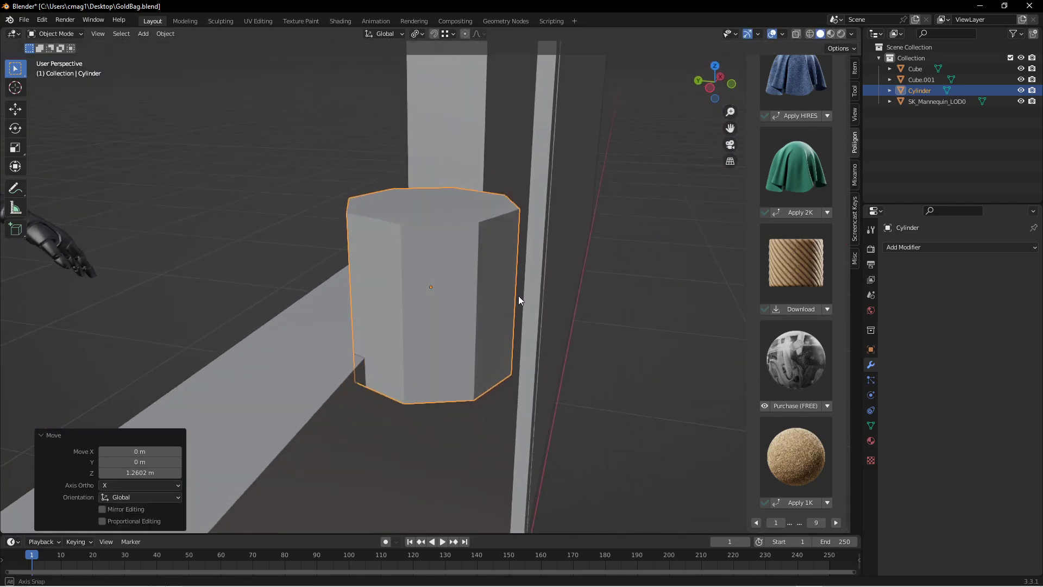
key(s)
key(shift+z)
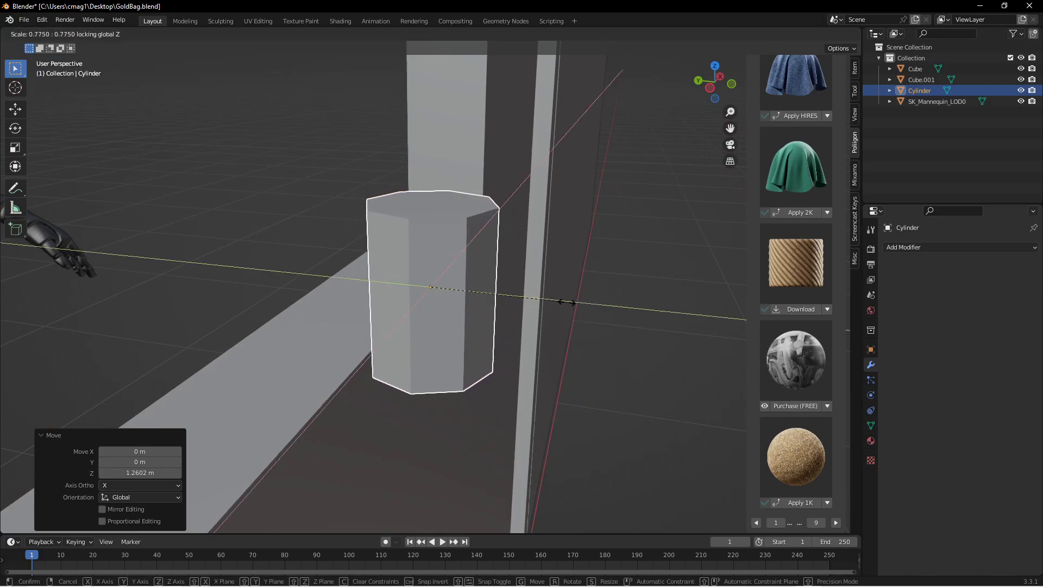
click(493, 291)
Move the cylinder horizontally about 0.098 m along Y onto the window opening's sill.
key(g)
key(shift+z)
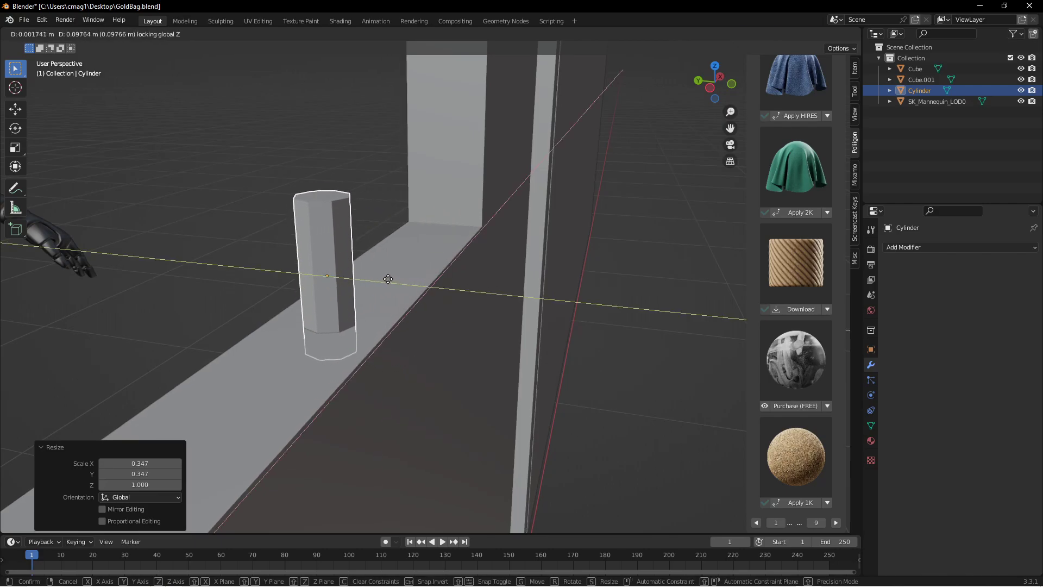
click(388, 279)
Set the cylinder's X and Y location to 0 m.
key(KP_1)
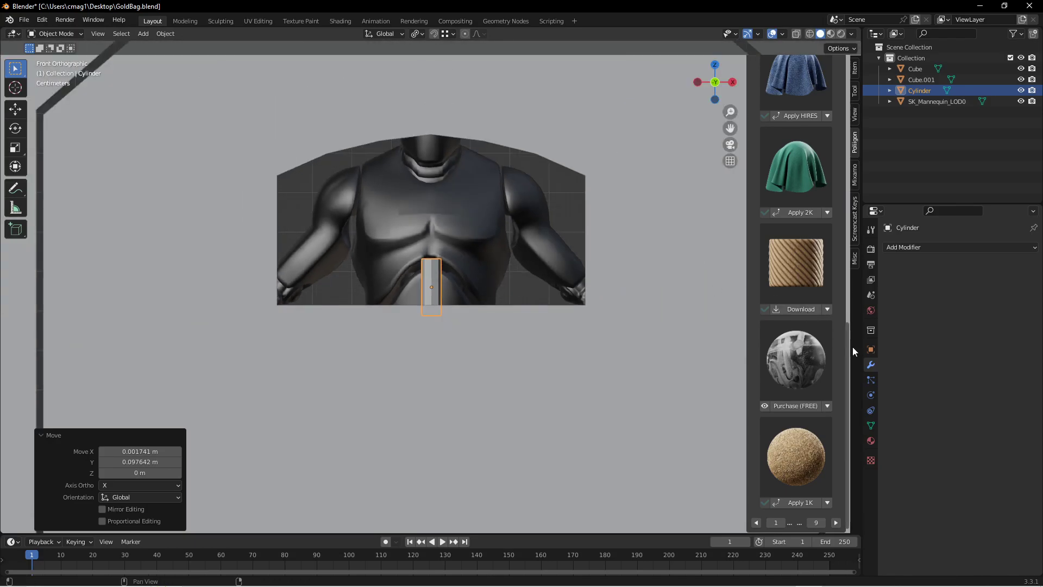
click(871, 349)
text(0)
key(Return)
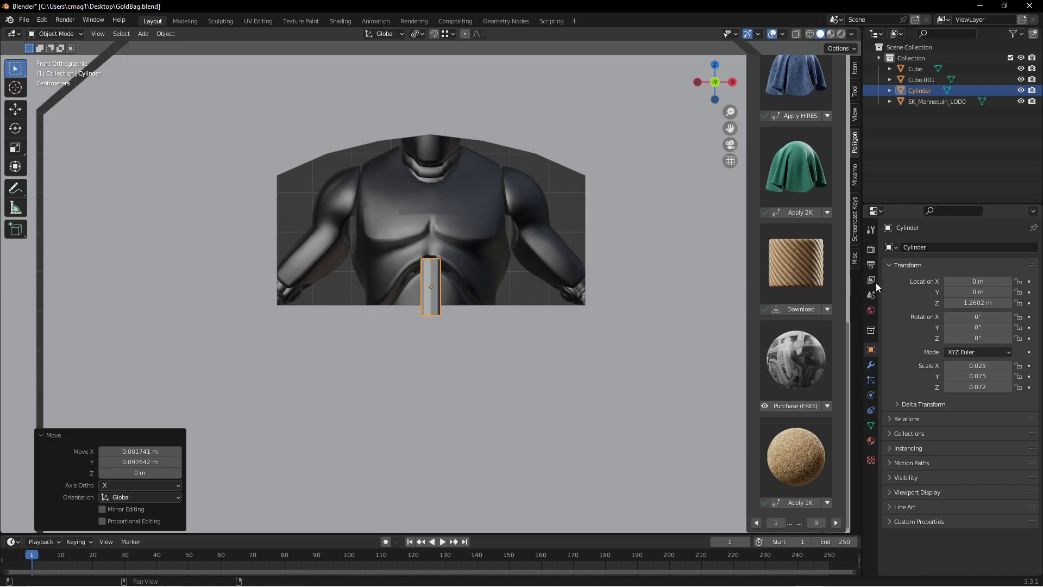
Move the cylinder about 0.091 m along Y into the window opening and narrow it to 0.624 in X and Y.
middle_drag(482, 293, 550, 357)
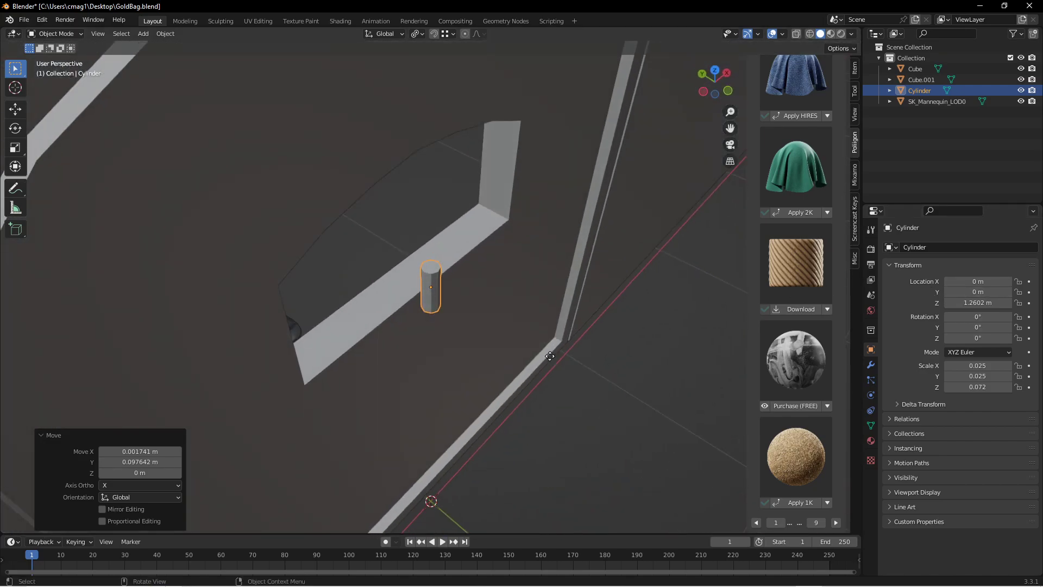
key(g)
key(y)
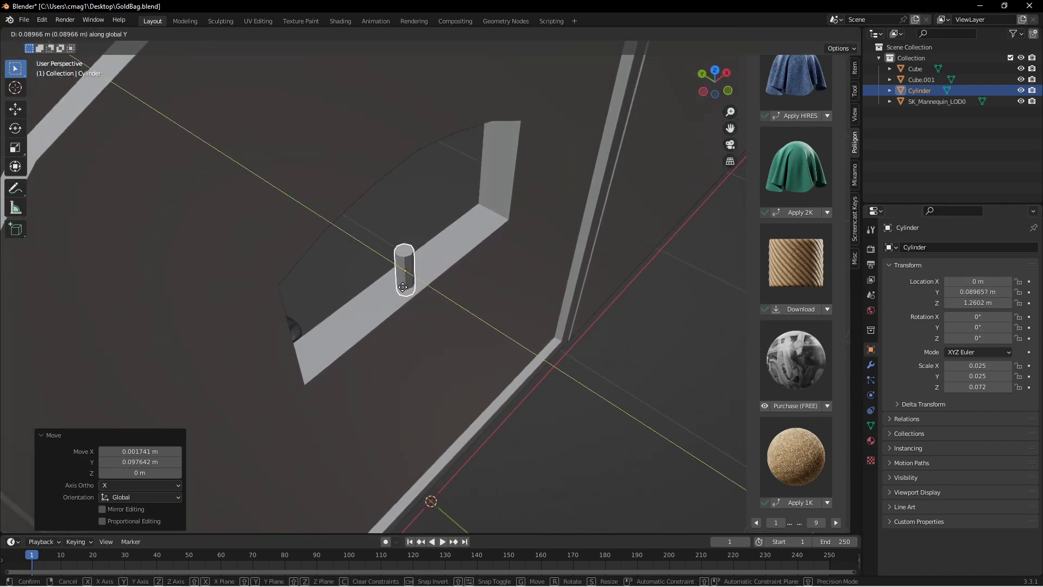
click(399, 282)
middle_drag(399, 282, 554, 302)
key(s)
key(shift+z)
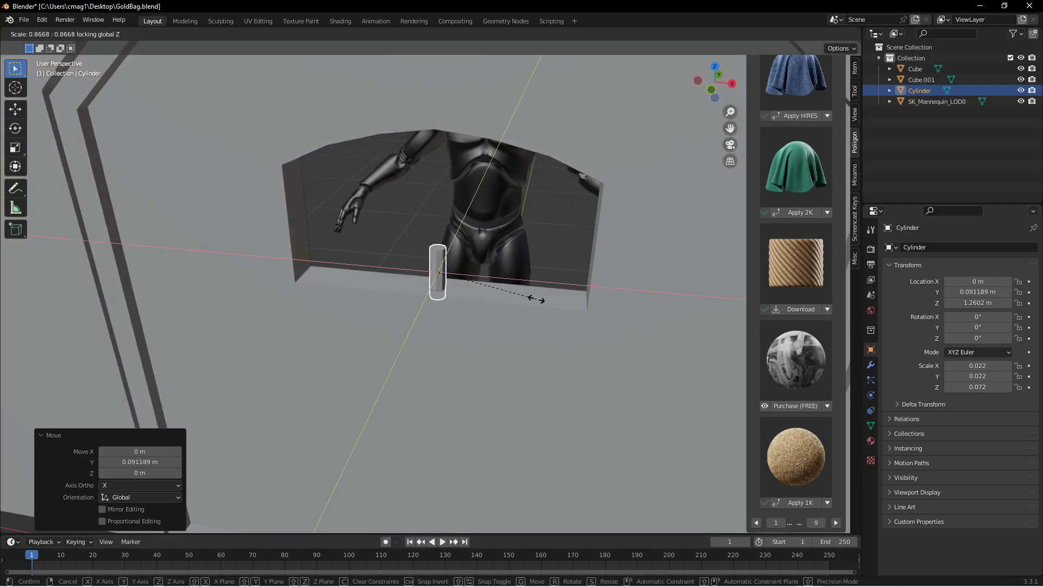
click(506, 295)
Stretch the cylinder to about 3.369 times its height and raise it about 0.166 m along Z to span the opening.
key(s)
key(z)
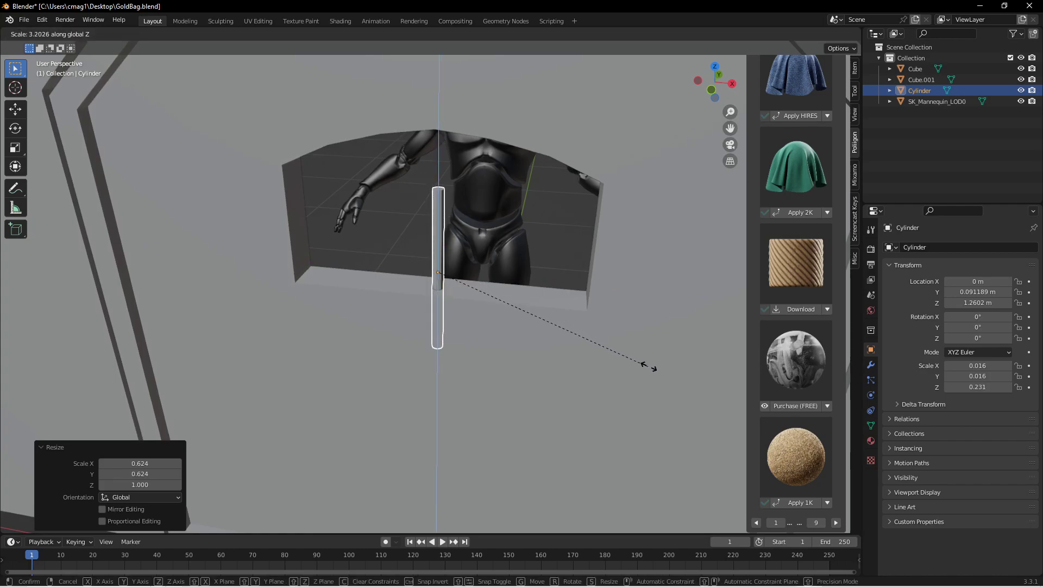
click(657, 371)
key(g)
key(z)
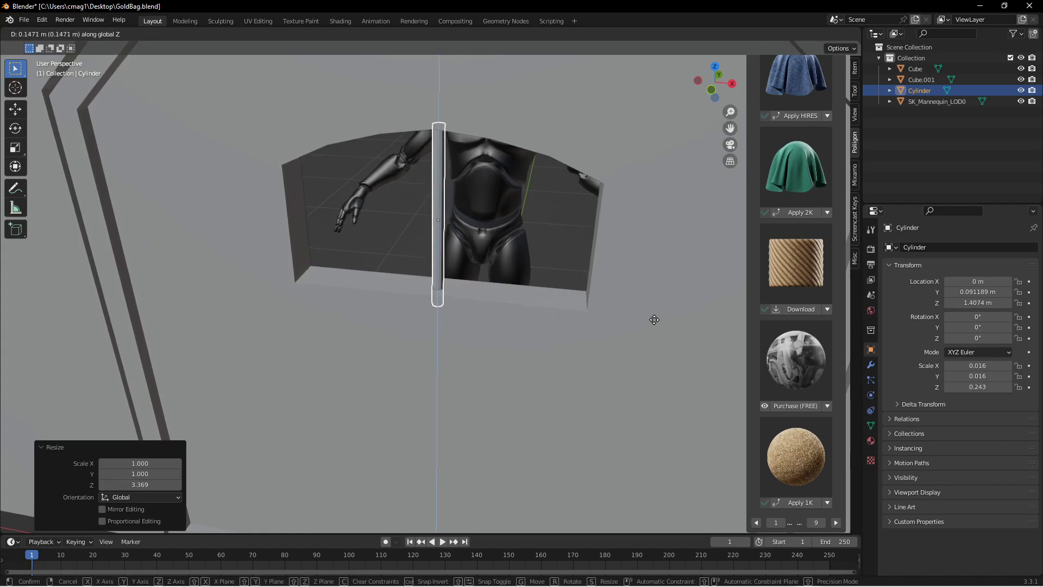
click(656, 313)
Move the bar about -0.338 m along X to the side edge of the window opening.
middle_drag(505, 316, 524, 286)
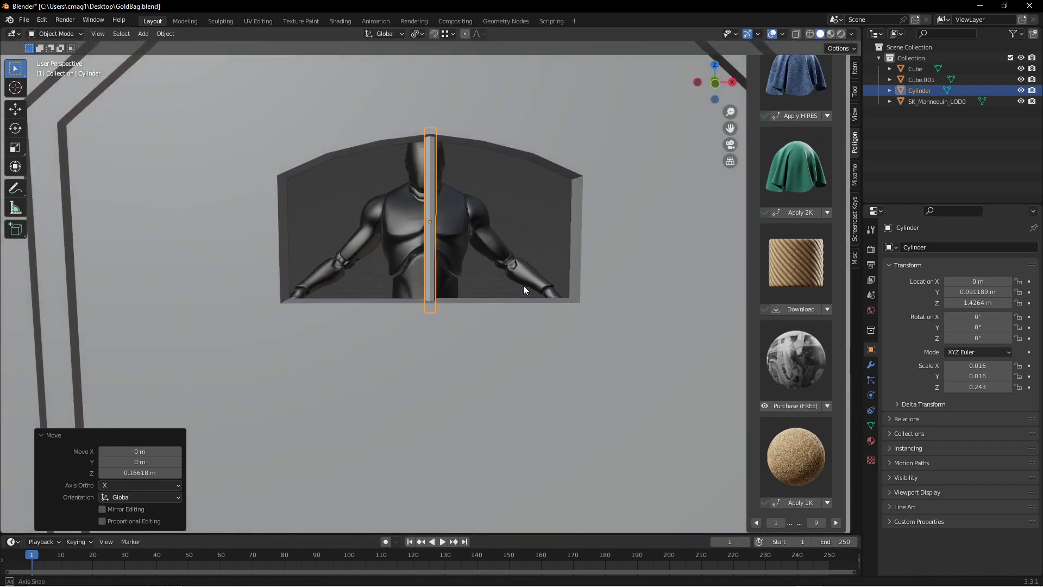
key(g)
key(x)
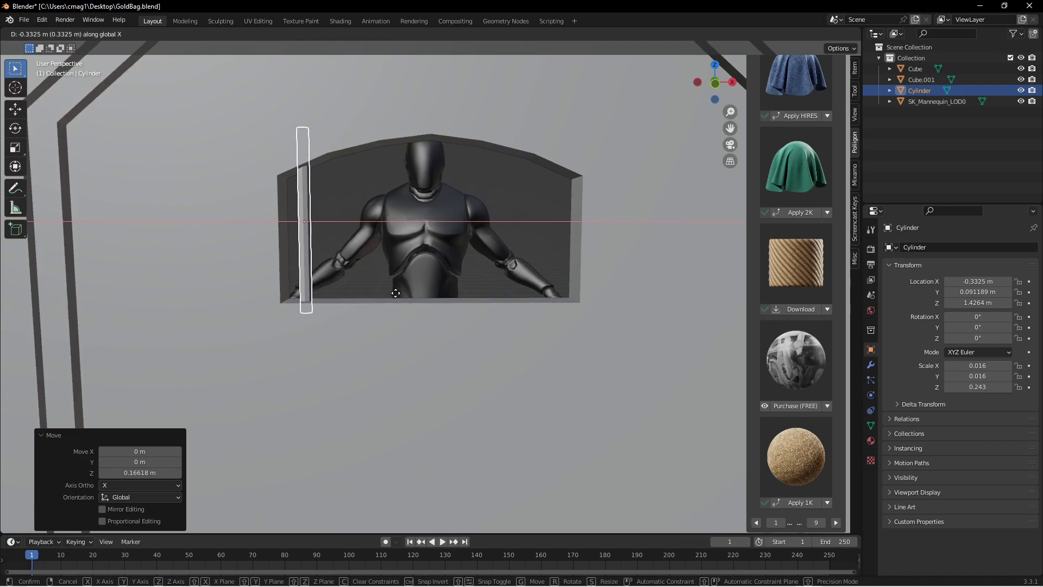
click(398, 293)
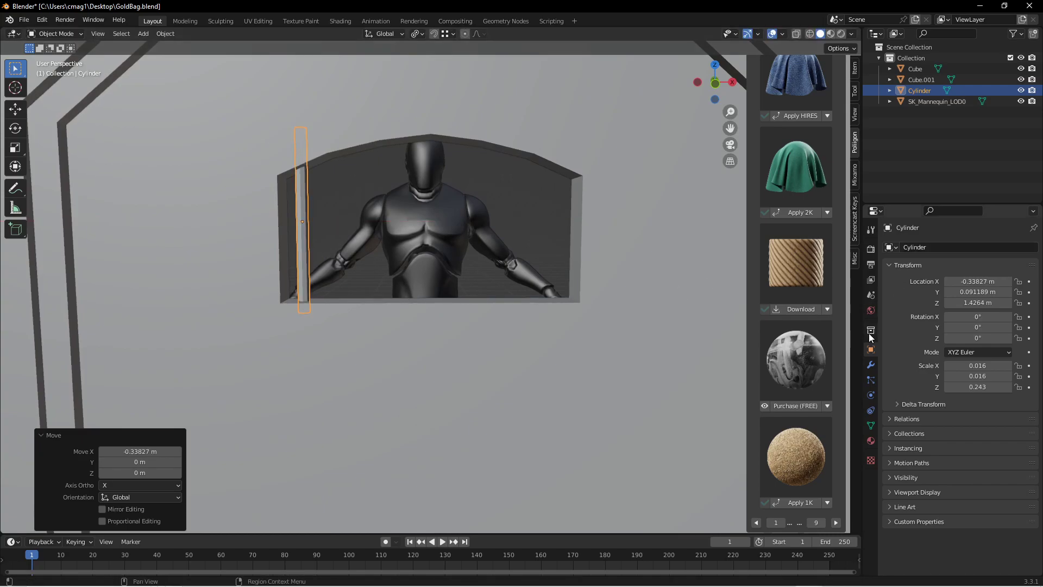
Add an Array modifier to the bar with a relative X offset factor of 3.
click(871, 365)
click(925, 252)
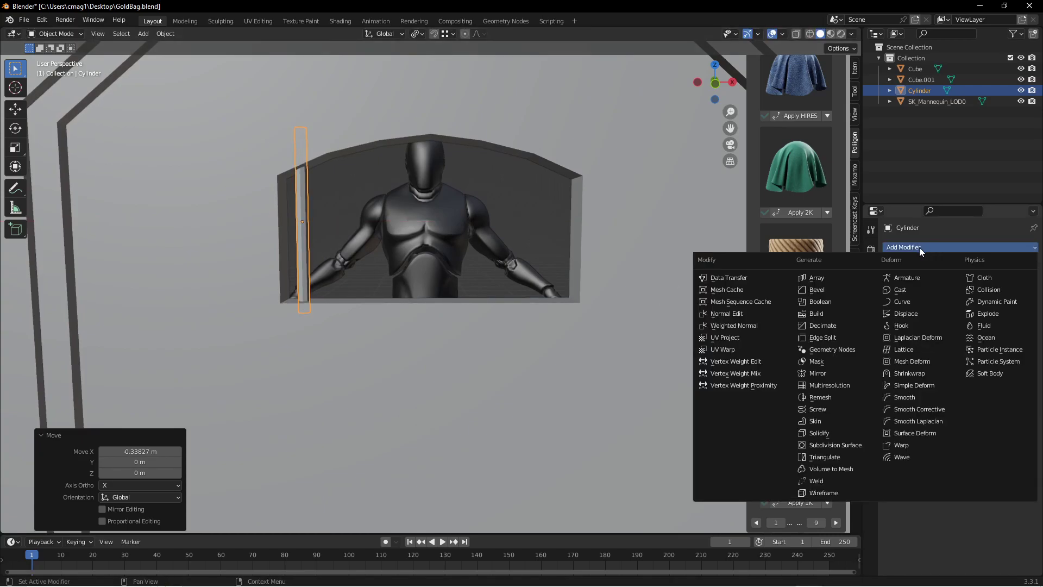
click(830, 278)
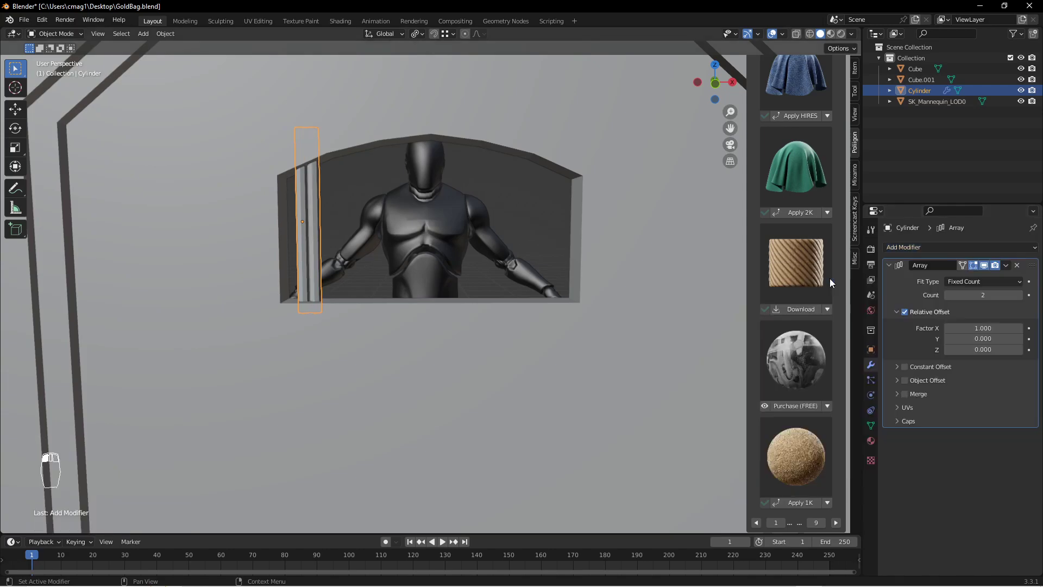
click(994, 328)
text(1.5)
key(Return)
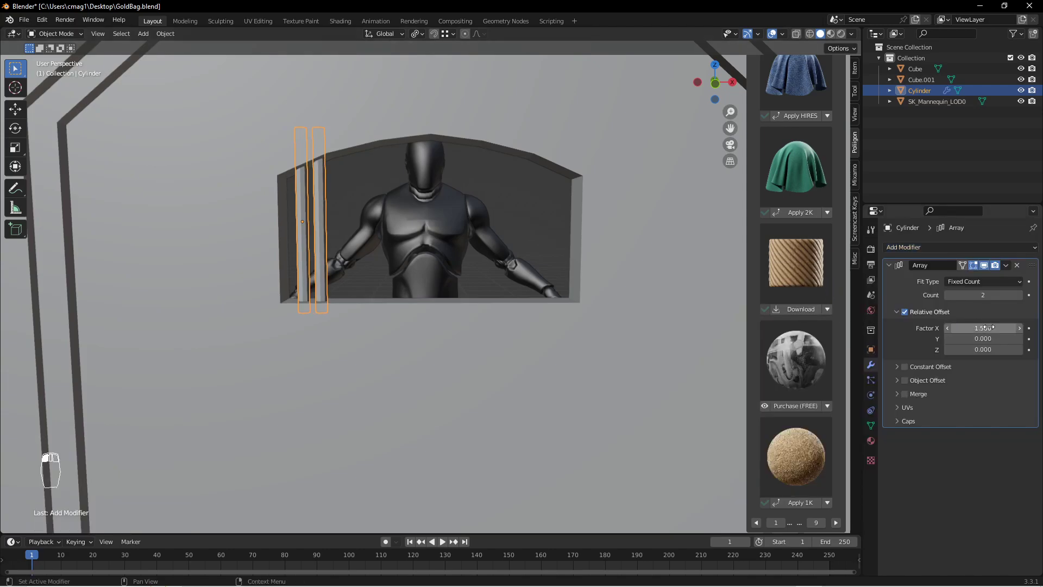
click(984, 324)
text(2)
key(Return)
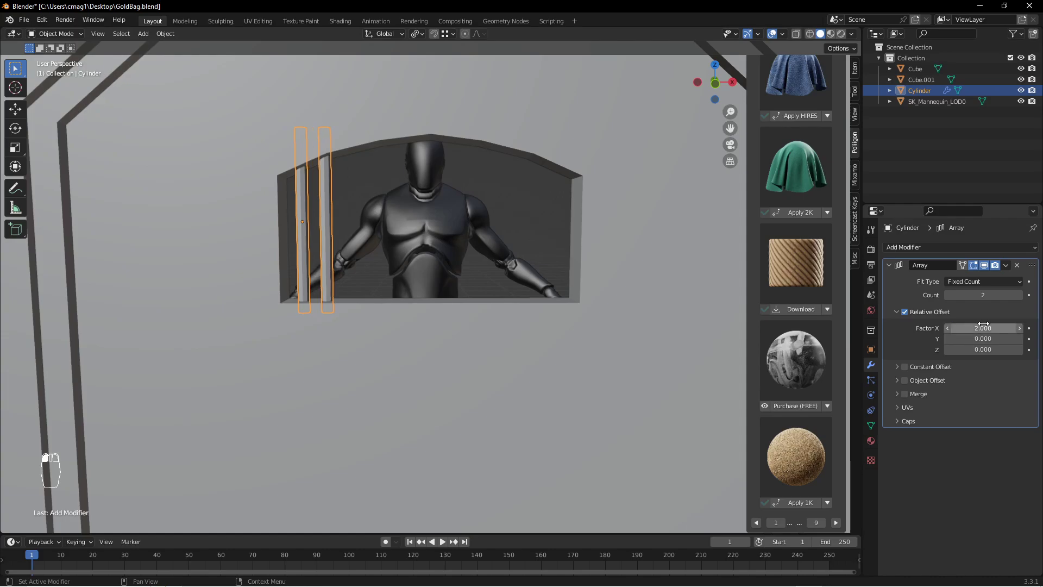
click(986, 327)
text(3)
key(Return)
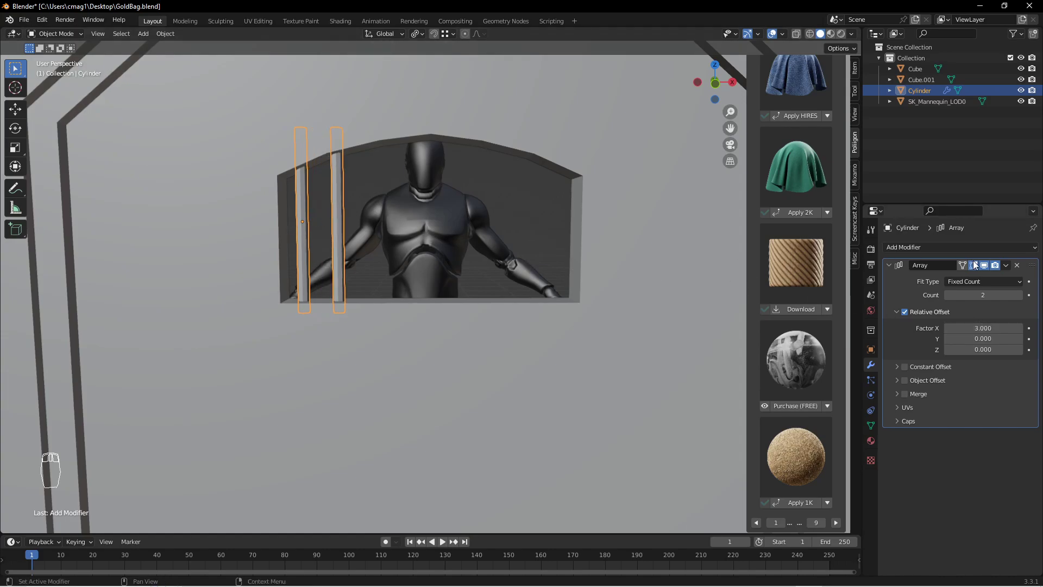
Raise the array count to 8 so the bars fill the window opening.
click(1019, 295)
click(1019, 294)
click(1019, 294)
click(1019, 294)
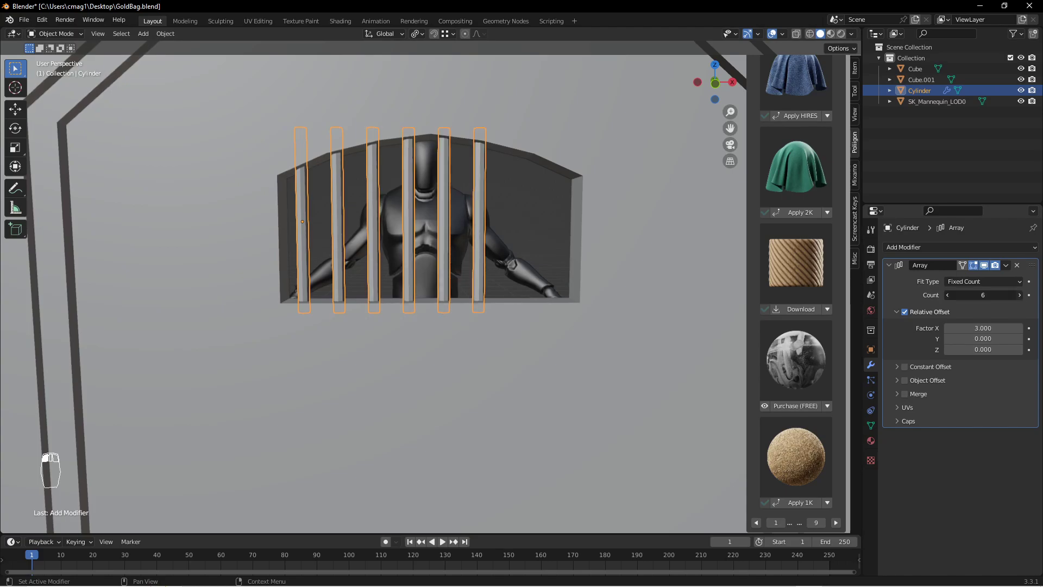
click(1019, 294)
click(1019, 295)
click(1019, 295)
Shift the row of bars along X to centre it in the window opening.
middle_drag(610, 245, 393, 250)
key(g)
key(x)
click(603, 260)
Apply the Array modifier on the window bars.
key(Tab)
scroll(350, 247, up, 2)
key(Tab)
click(1006, 265)
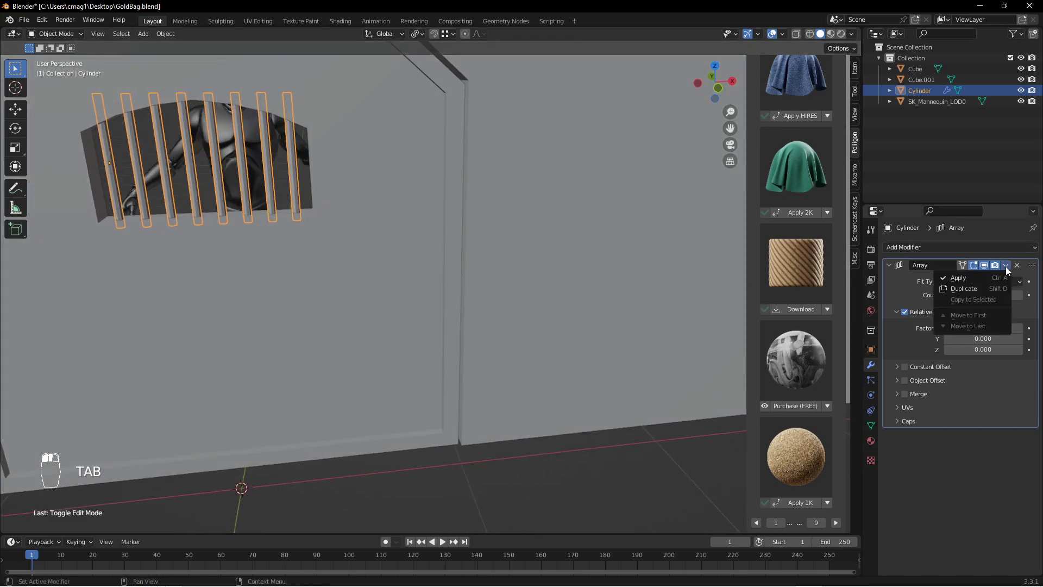
click(998, 278)
Join the window bars with the door panel into one object.
middle_drag(468, 233, 627, 255)
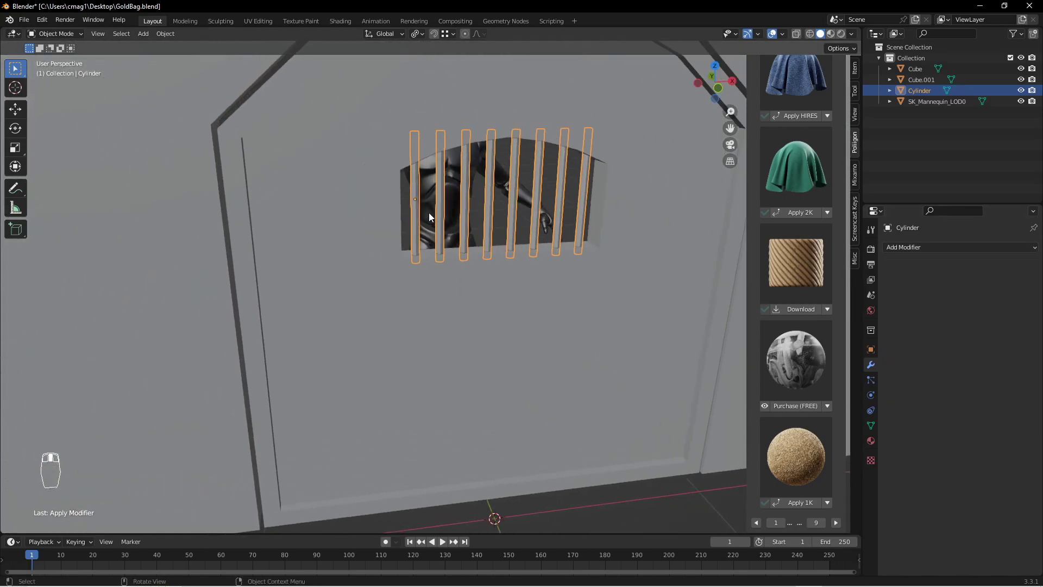
shift+click(357, 209)
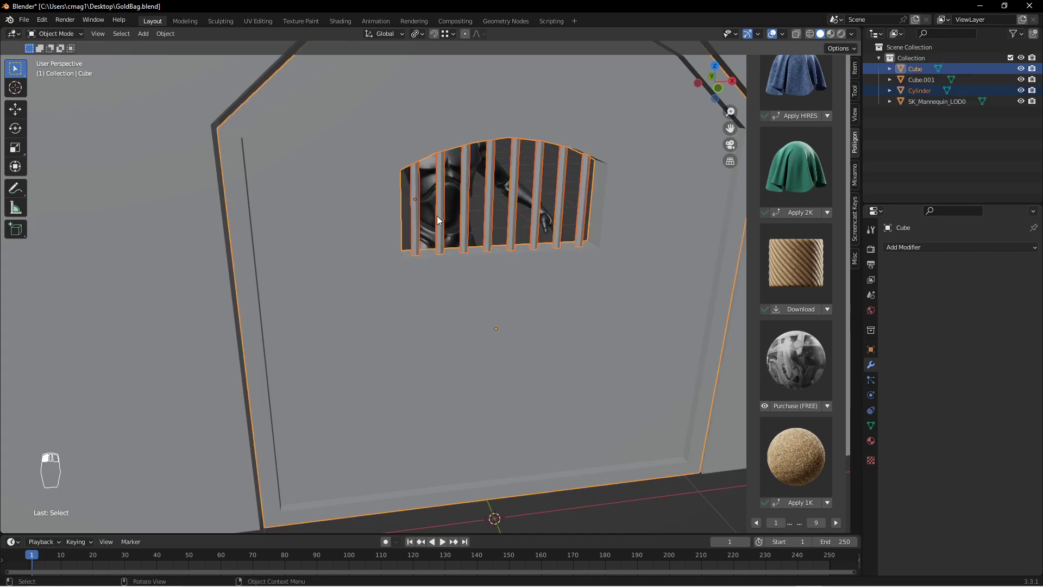
click(448, 186)
shift+click(350, 216)
key(ctrl+j)
middle_drag(588, 245, 614, 242)
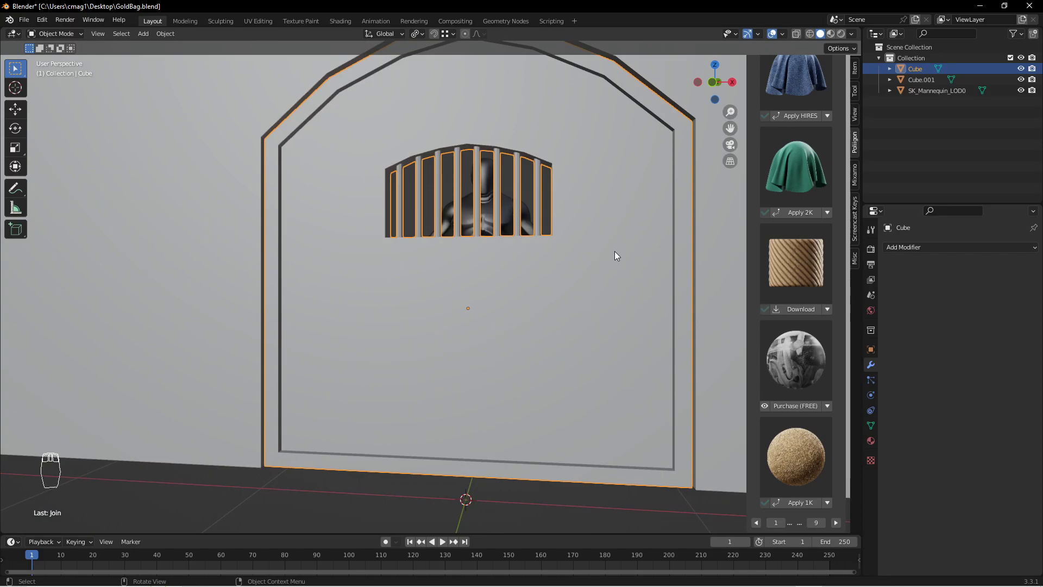
Select the door frame's narrow inner side face on the +X side in face selection mode.
middle_drag(617, 255, 630, 260)
key(Tab)
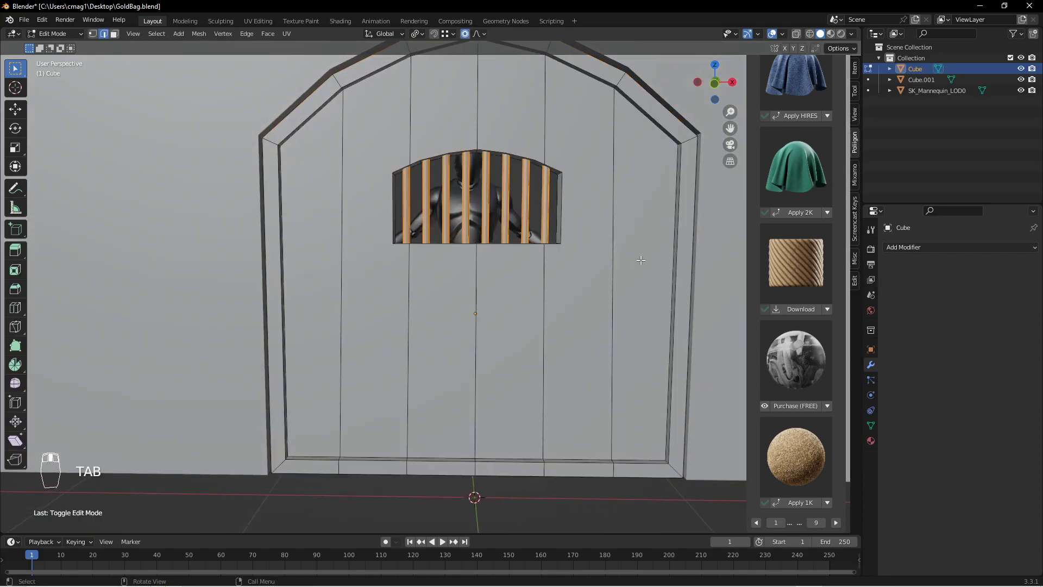
click(673, 261)
key(3)
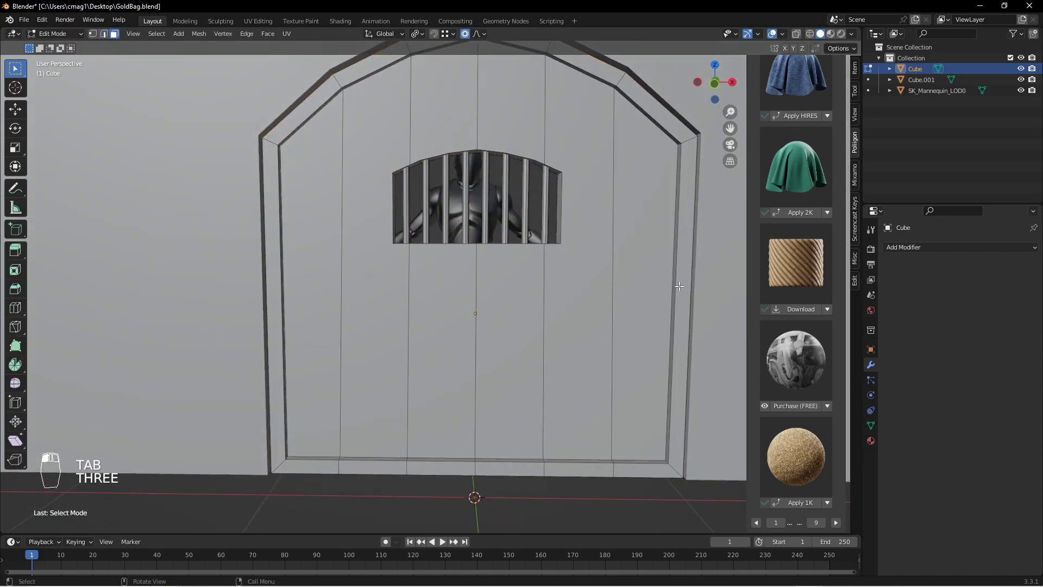
click(674, 286)
middle_drag(530, 247, 456, 253)
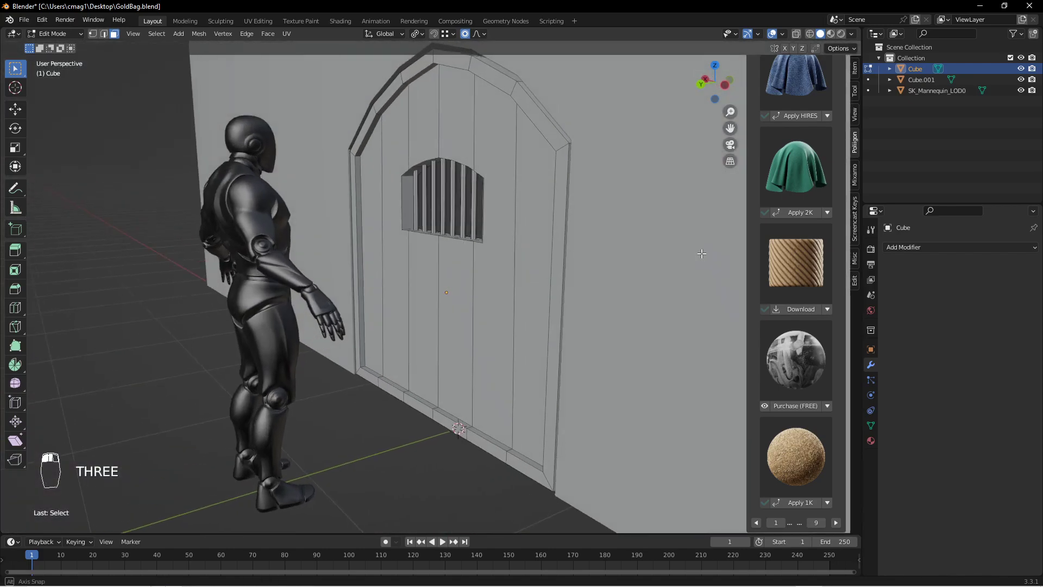
middle_drag(360, 246, 579, 266)
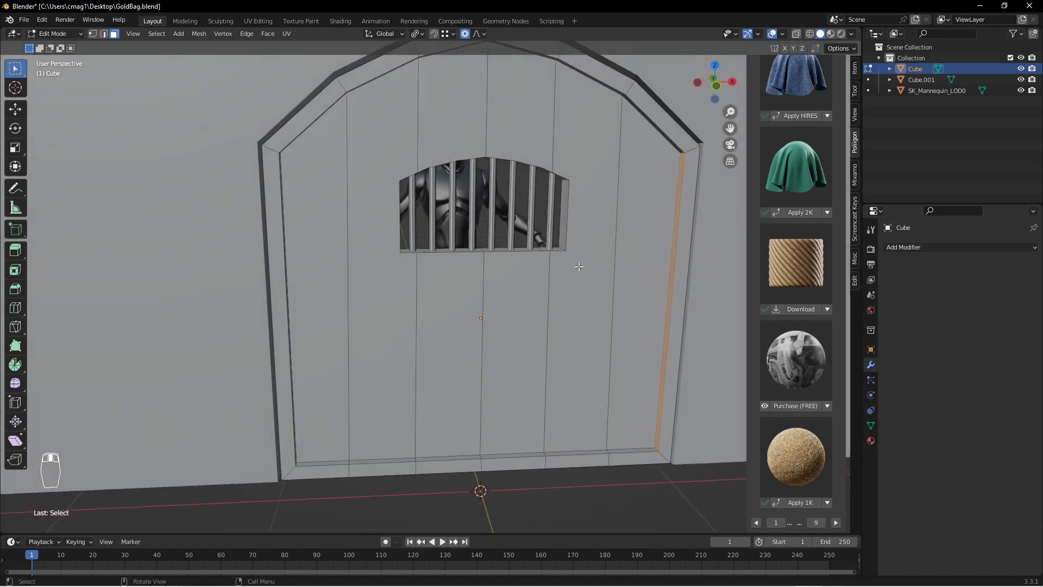
Move the selected frame face inward along X with proportional editing off, ending with a shift of about -0.016 m.
key(g)
click(564, 211)
key(g)
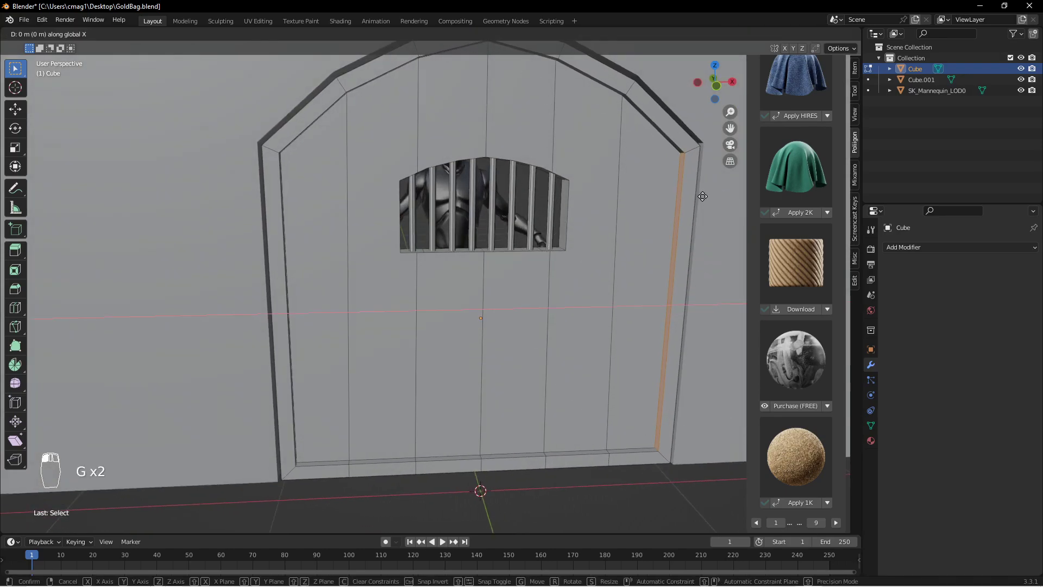
click(551, 205)
middle_drag(663, 245, 624, 226)
scroll(620, 237, down, 2)
middle_drag(560, 261, 589, 263)
key(g)
key(x)
click(550, 261)
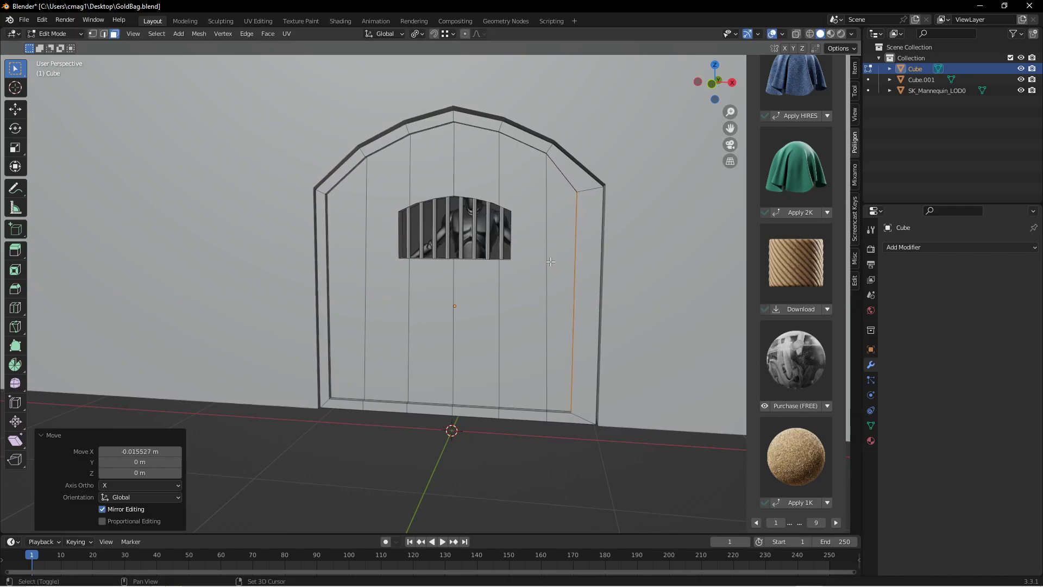
Lower the inner frame edge at the arch's +X corner by about 0.03 m in Z.
key(2)
scroll(612, 238, up, 4)
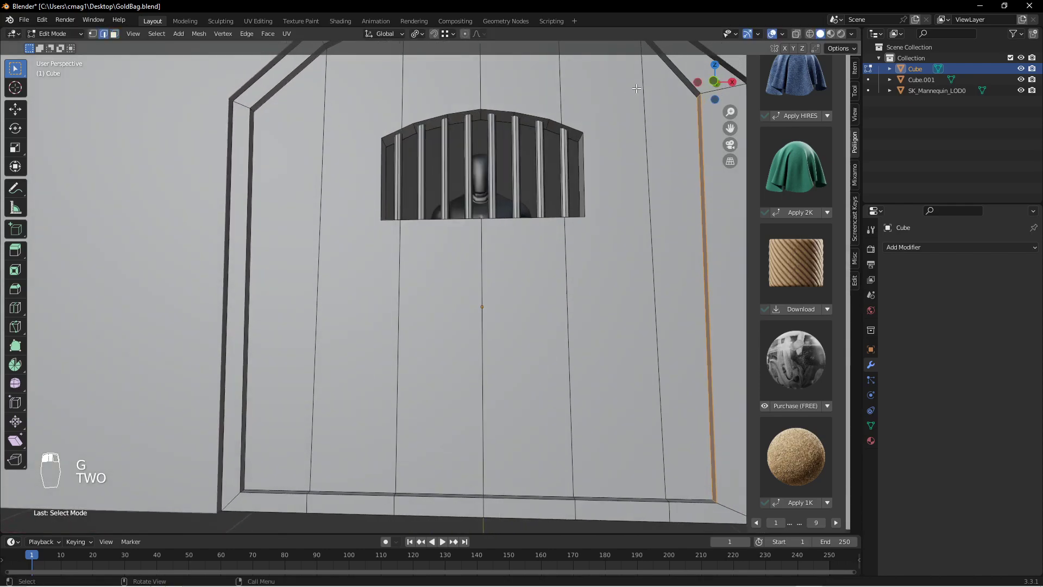
middle_drag(612, 238, 659, 217)
click(603, 190)
key(g)
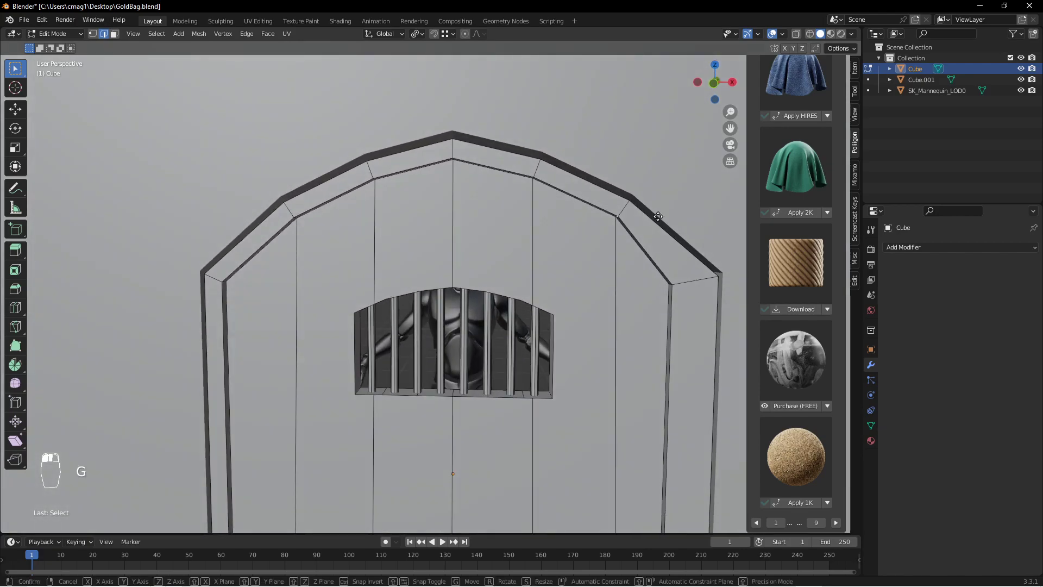
click(650, 298)
shift+middle_drag(651, 298, 485, 214)
shift+middle_drag(483, 319, 471, 246)
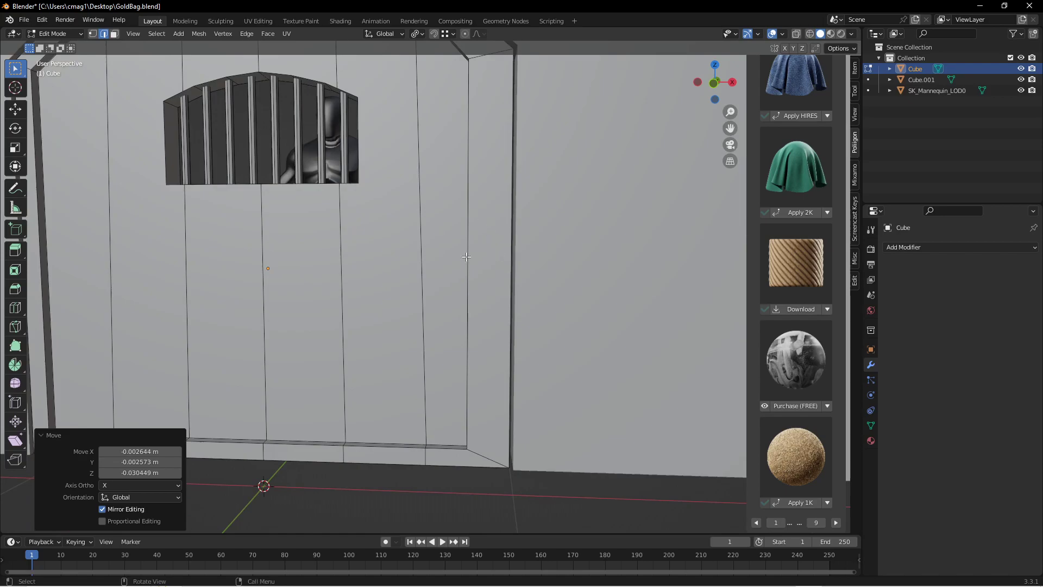
key(ctrl+r)
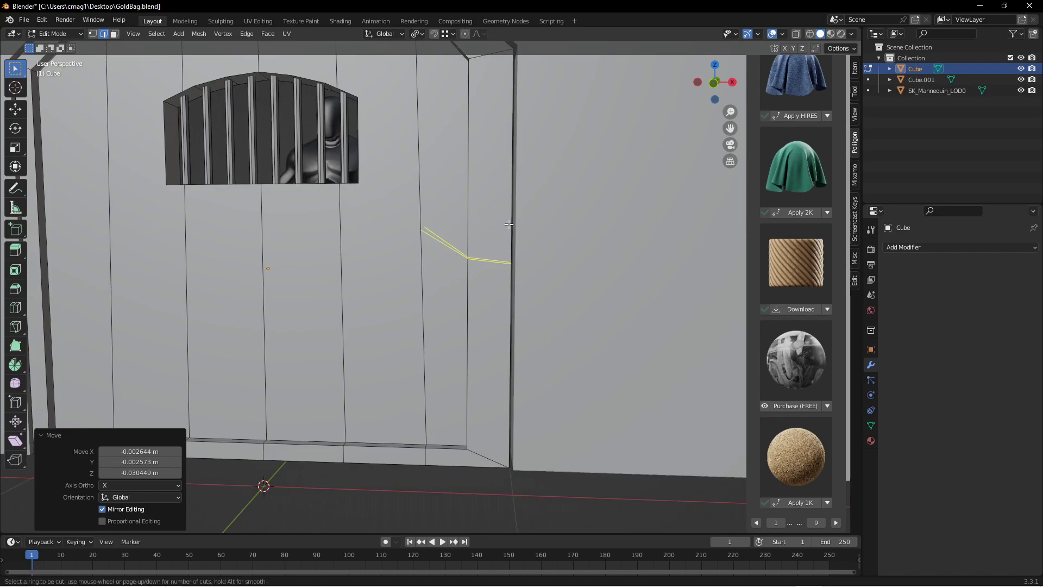
key(Escape)
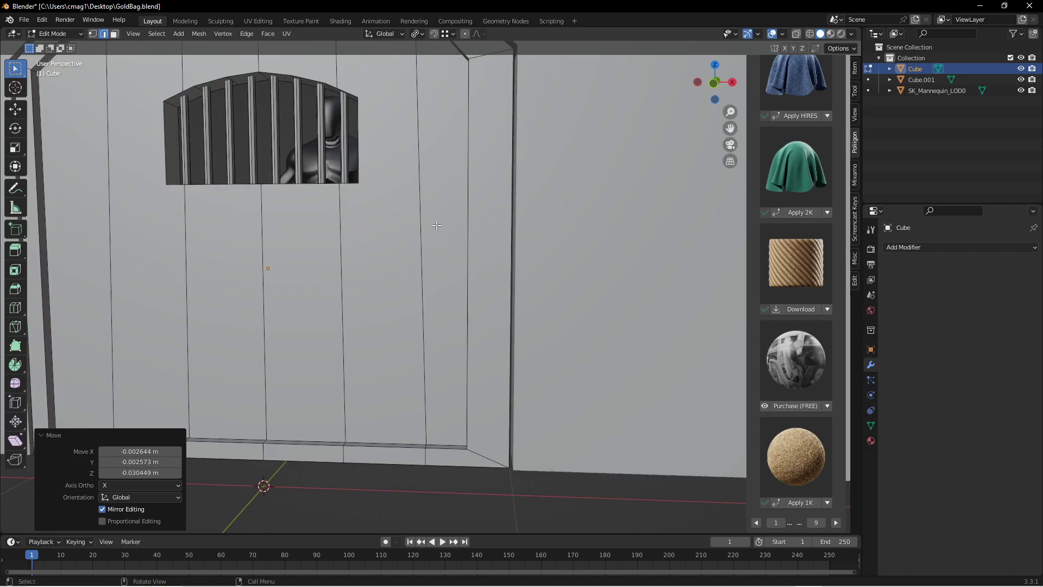
Add a new cube mesh in Object Mode and scale it down to a factor of about 0.061.
key(Tab)
middle_drag(446, 204, 518, 204)
key(shift+a)
mouse_move(523, 211)
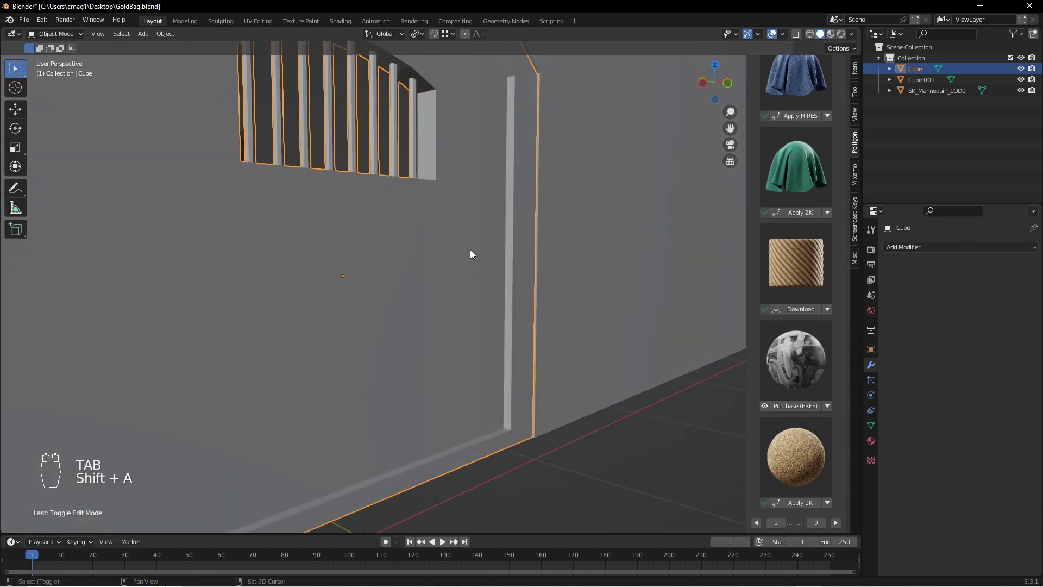
key(shift+a)
mouse_move(468, 254)
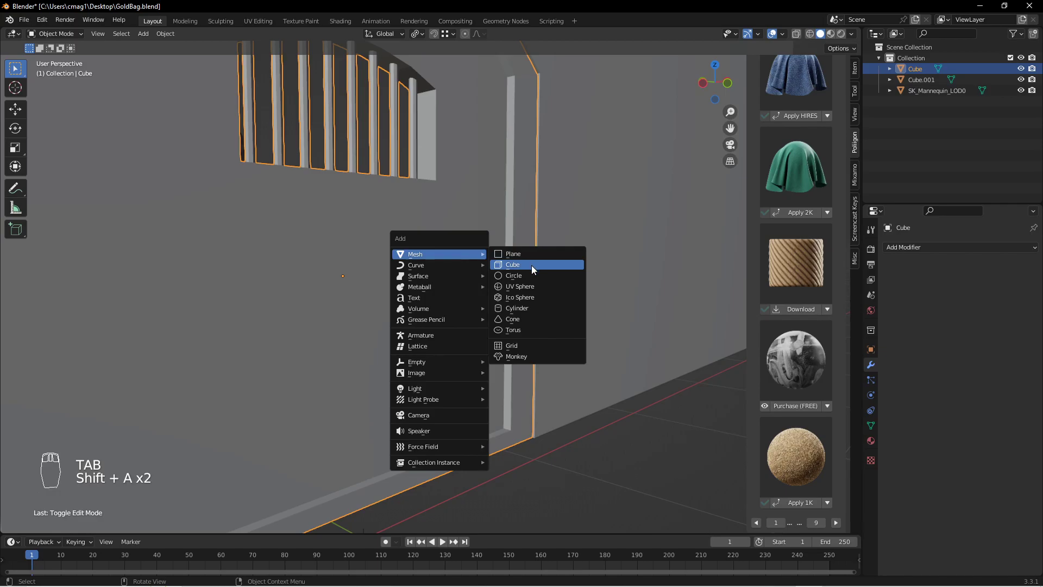
click(532, 265)
key(s)
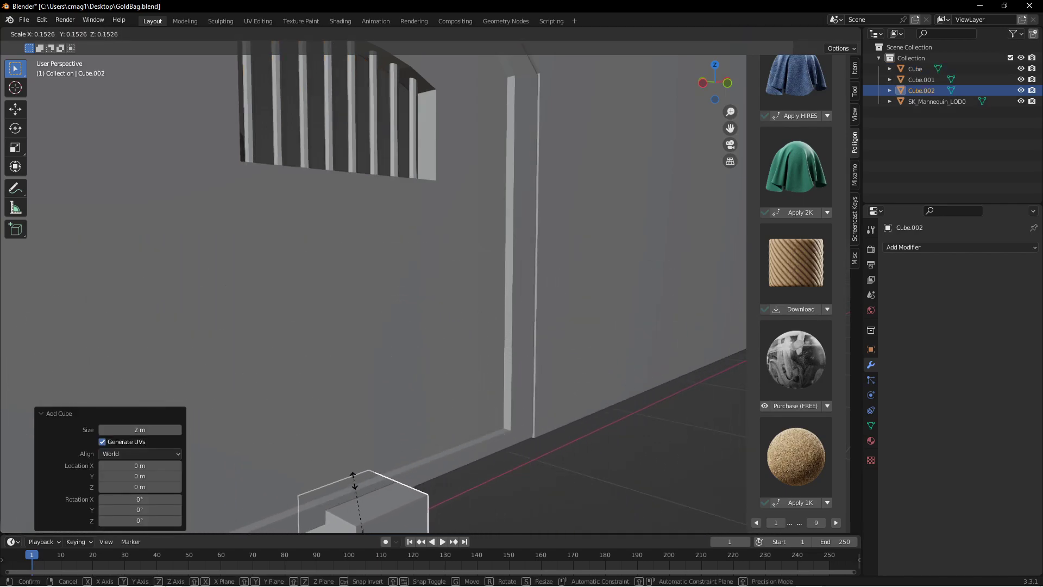
click(342, 519)
Move the small cube about 0.966 m along X to the door's side edge and raise it about 1.161 m along Z.
key(g)
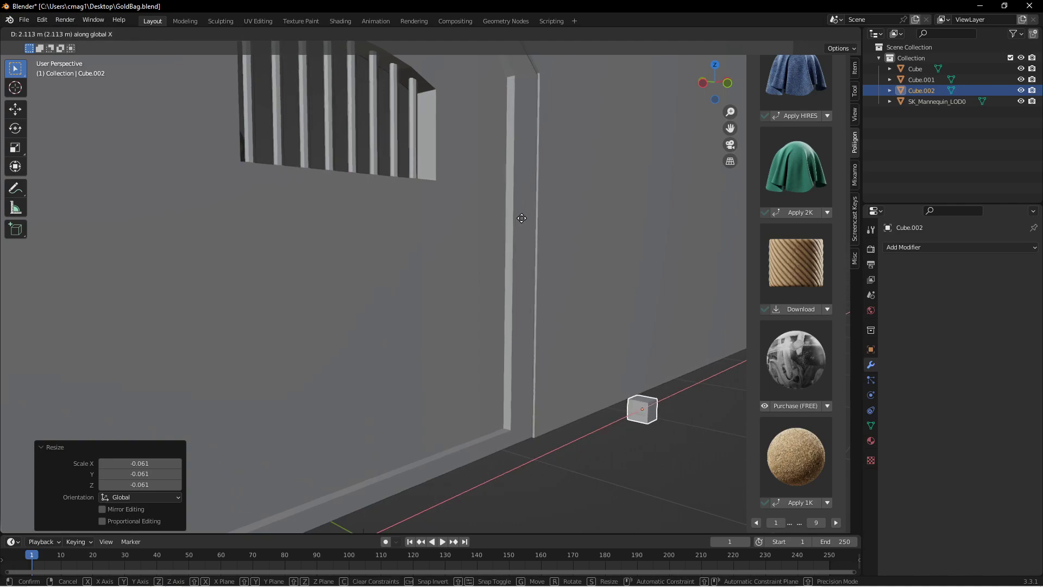
key(x)
click(406, 233)
key(g)
key(z)
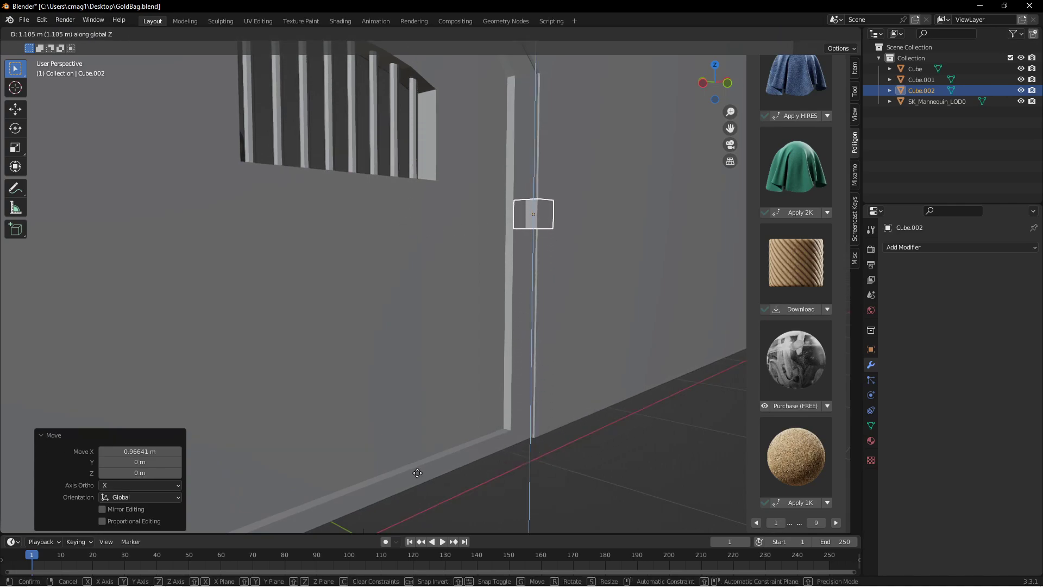
click(427, 461)
key(KP_Decimal)
scroll(543, 361, down, 9)
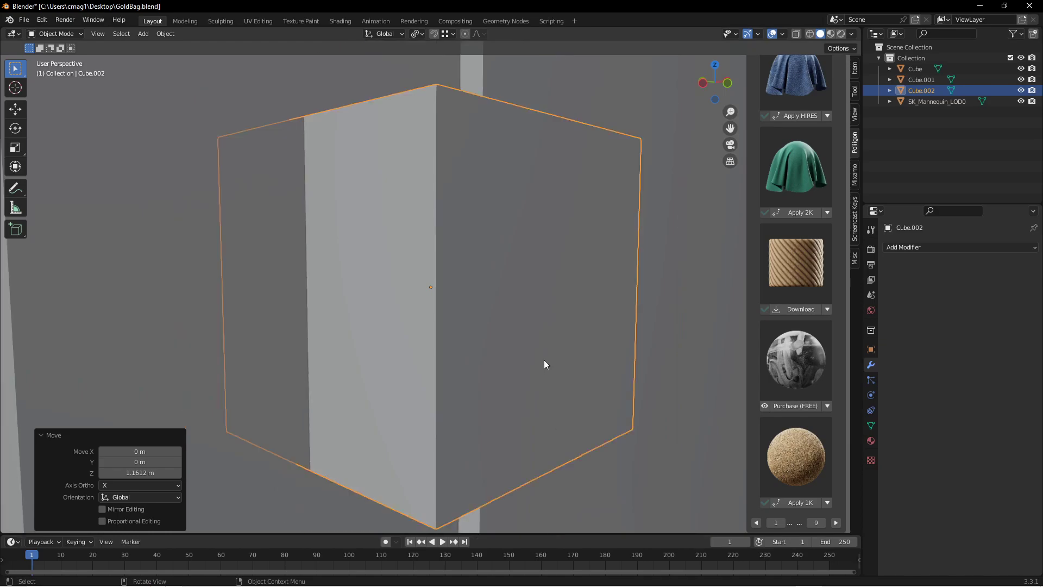
Move the small cube about -0.051 m along X so it sits inside the door's side edge.
middle_drag(542, 352, 478, 348)
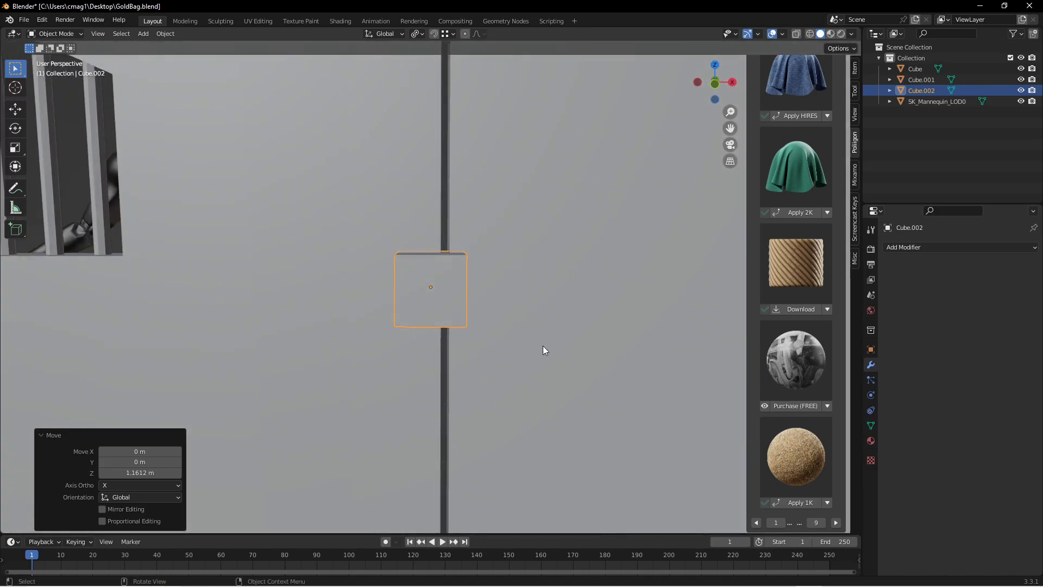
key(g)
key(x)
click(394, 344)
key(z)
key(Escape)
key(z)
click(411, 403)
click(480, 379)
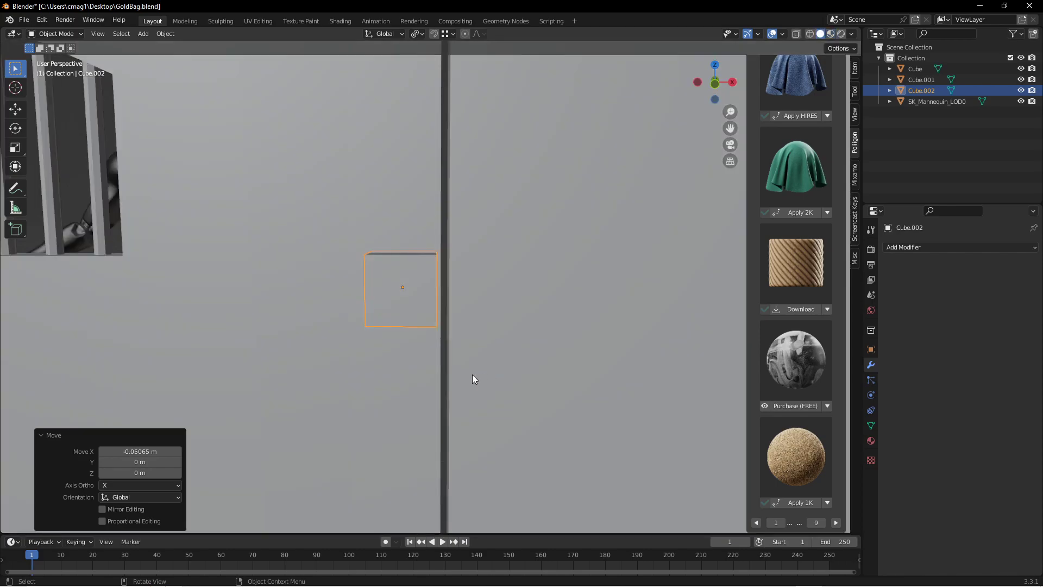
Nudge the small cube about -0.008 m along X and flatten it along Y to a scale of about 0.32.
middle_drag(389, 356, 419, 426)
key(g)
key(x)
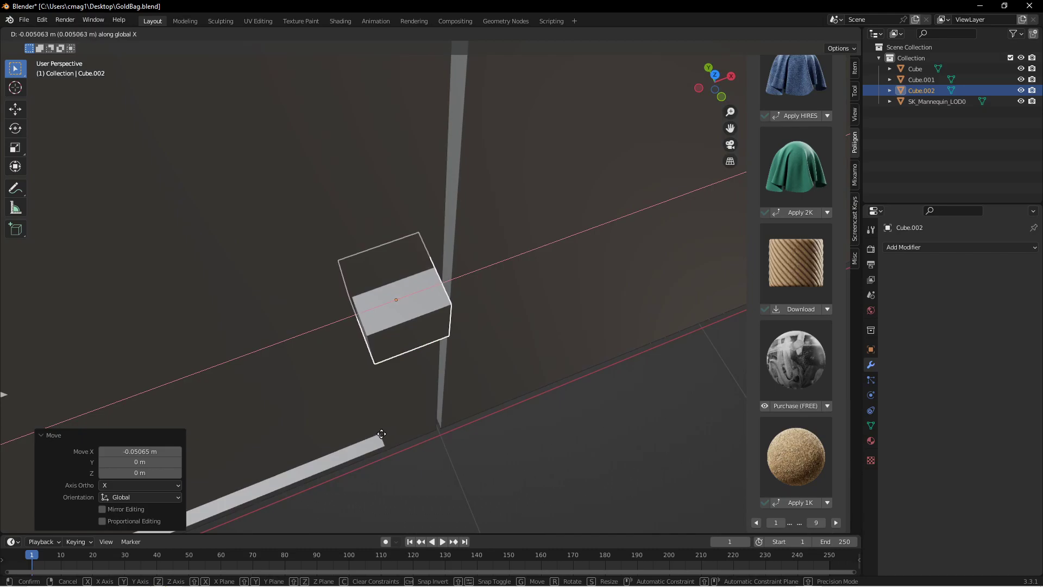
click(366, 439)
middle_drag(471, 452, 550, 370)
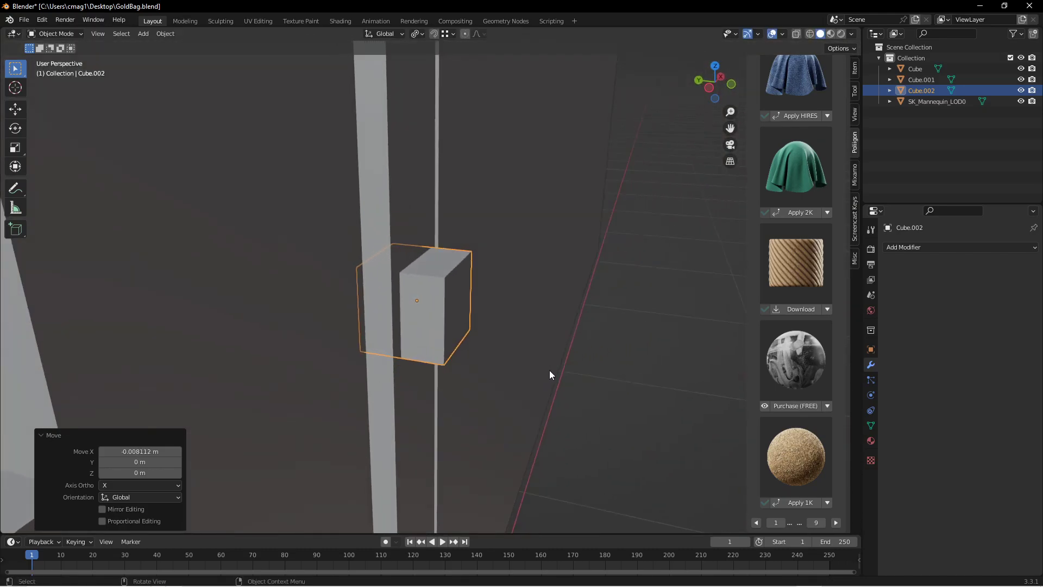
key(s)
key(y)
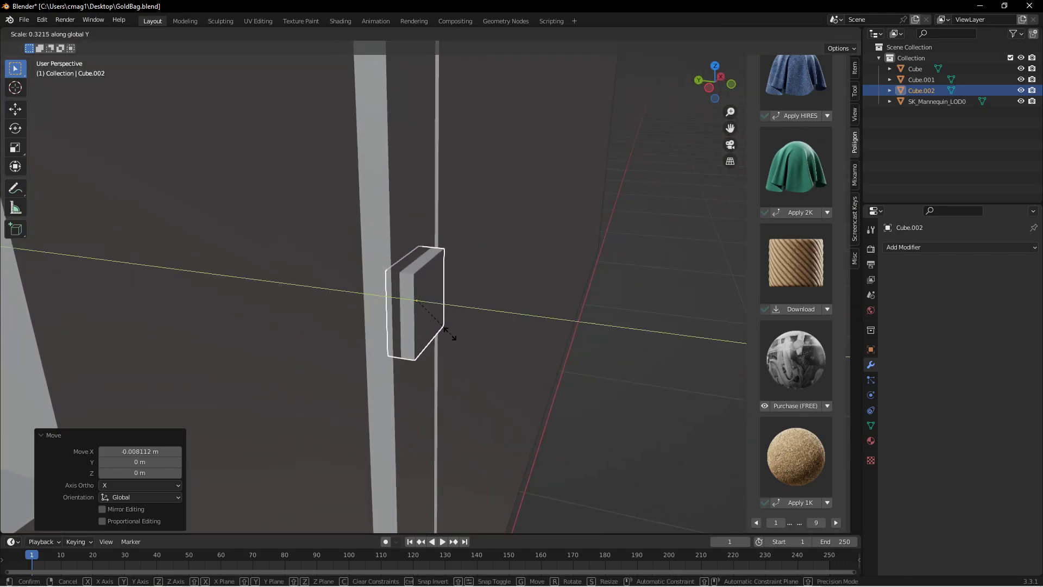
click(446, 330)
In Edit Mode, inset the plate's outer face with a thickness of about 0.505 m and extrude it outward about 0.016 m.
middle_drag(516, 361, 475, 351)
key(Tab)
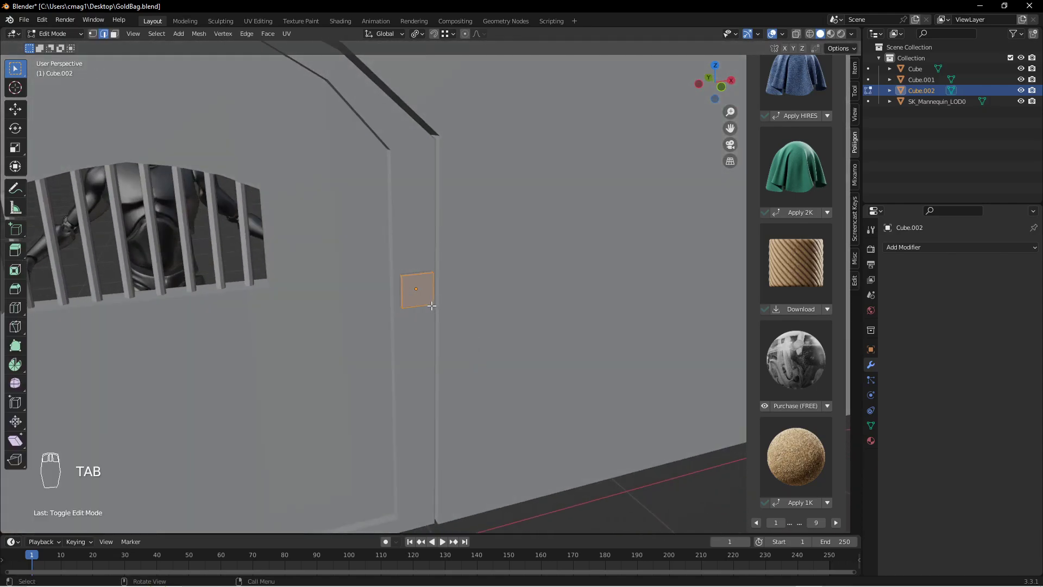
key(3)
mouse_move(494, 314)
middle_down()
mouse_move(504, 321)
mouse_move(485, 324)
mouse_move(513, 319)
middle_up()
key(i)
click(552, 336)
key(e)
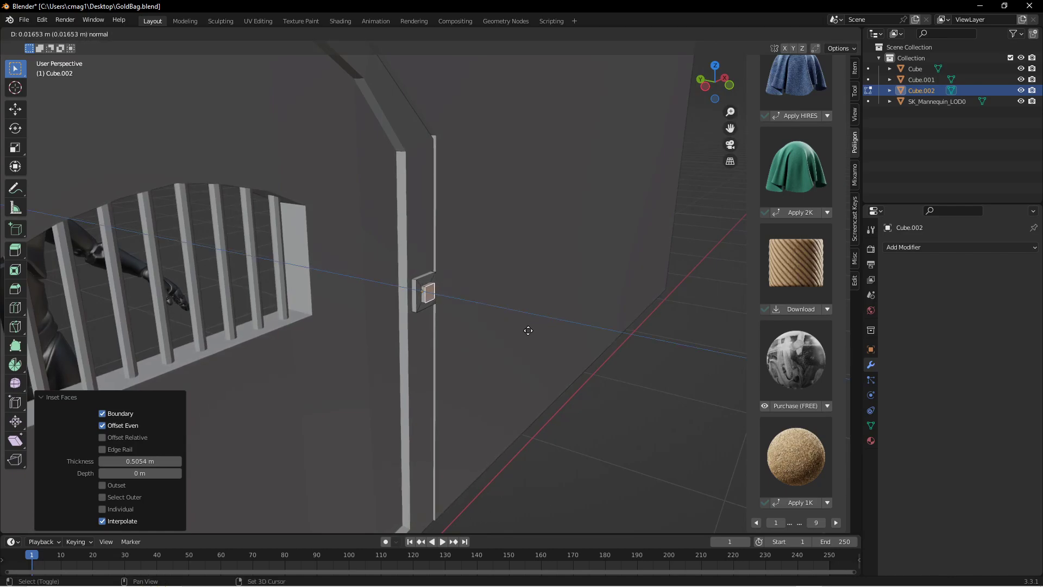
click(529, 329)
Extrude the inset face outward again by about 0.023 m to form a second block segment.
scroll(458, 302, up, 4)
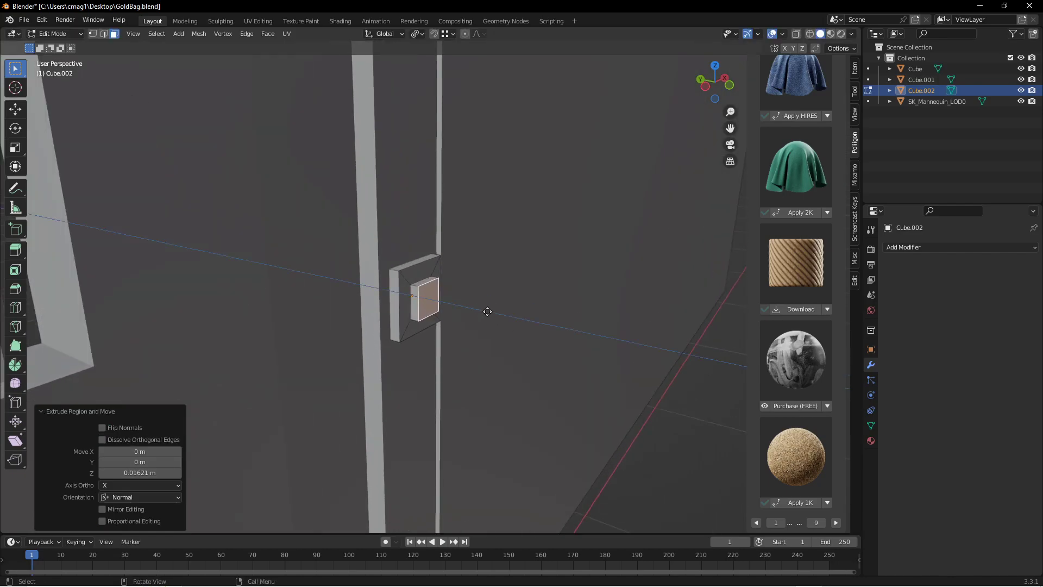
key(e)
click(557, 338)
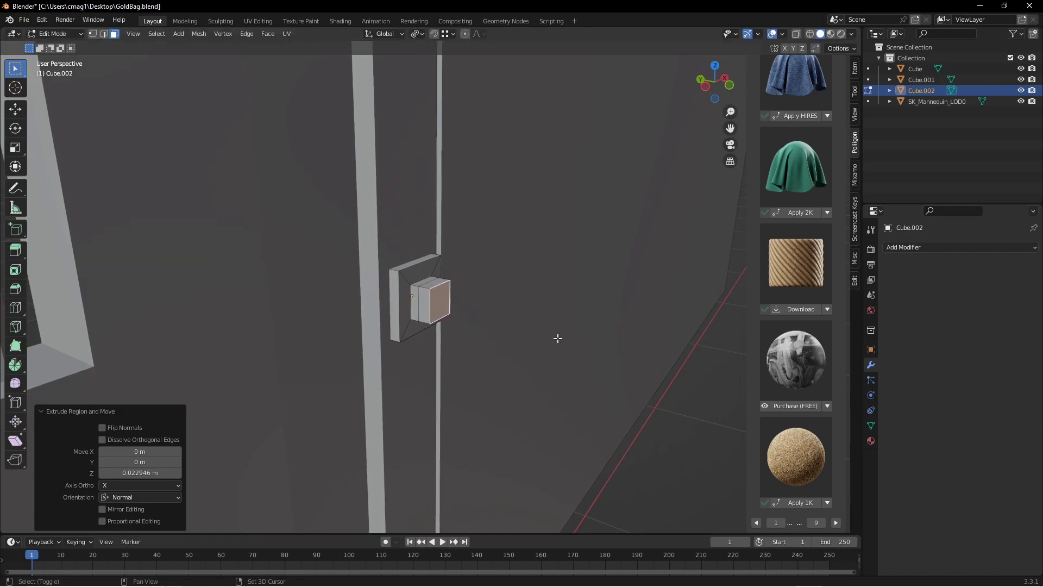
Extrude the underside face of the outer block segment downward about 0.2 m to form the handle's bar.
middle_drag(458, 340, 433, 265)
click(434, 265)
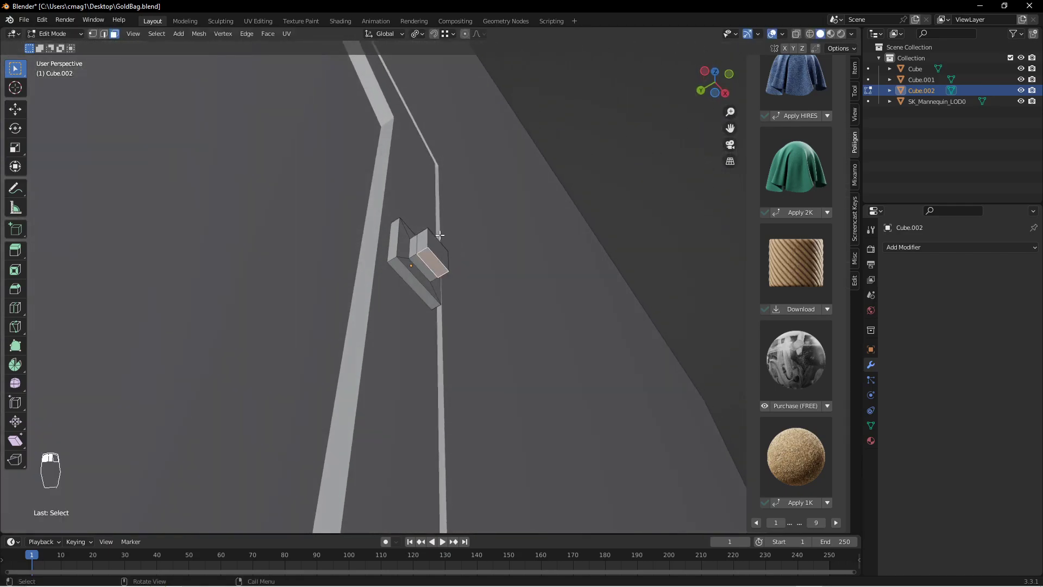
middle_drag(532, 262, 466, 298)
key(e)
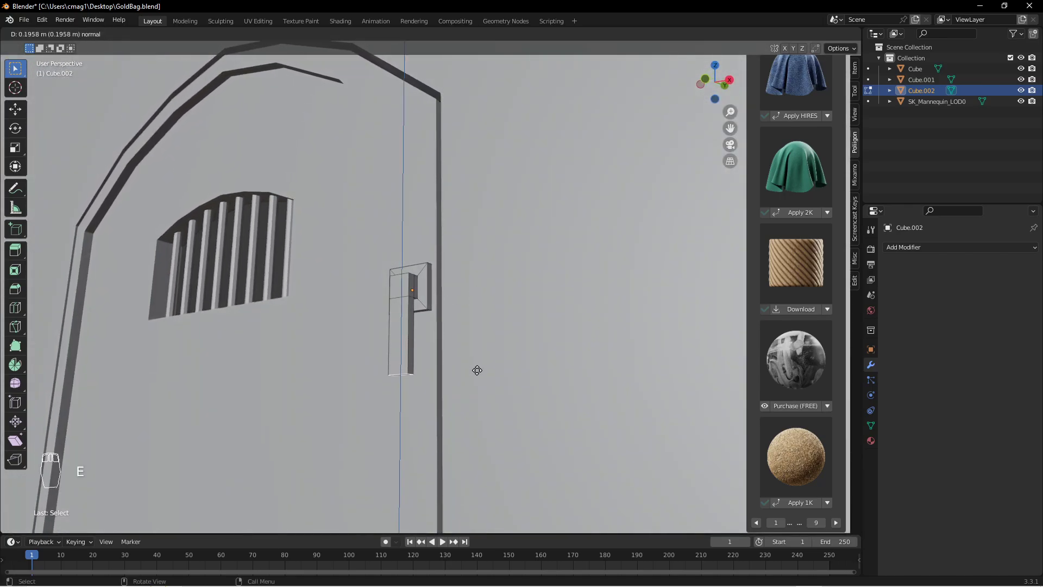
click(477, 372)
Add a Mirror modifier to the handle and mirror it across the Z axis only.
middle_drag(447, 367, 562, 354)
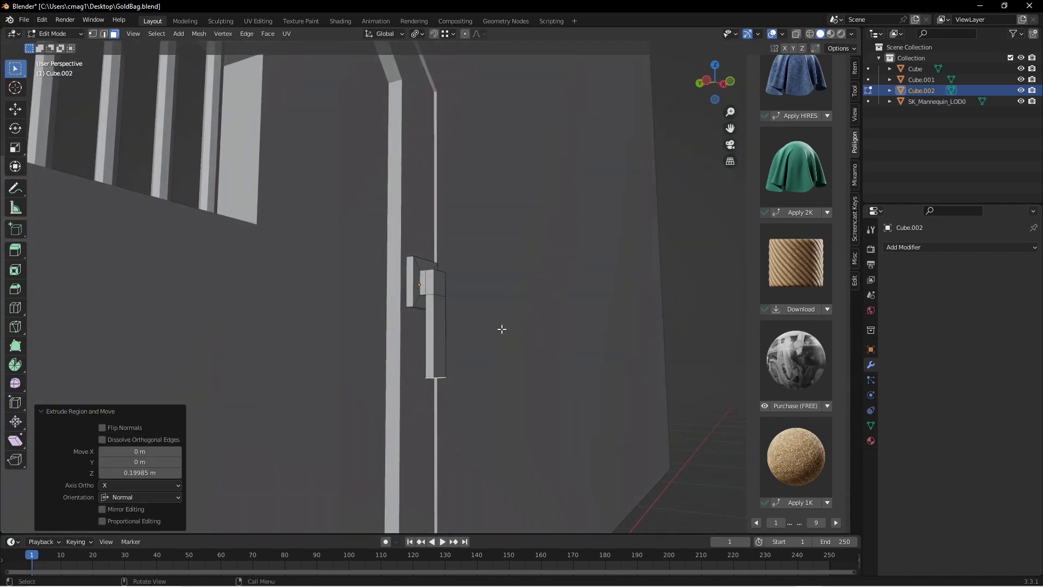
click(908, 246)
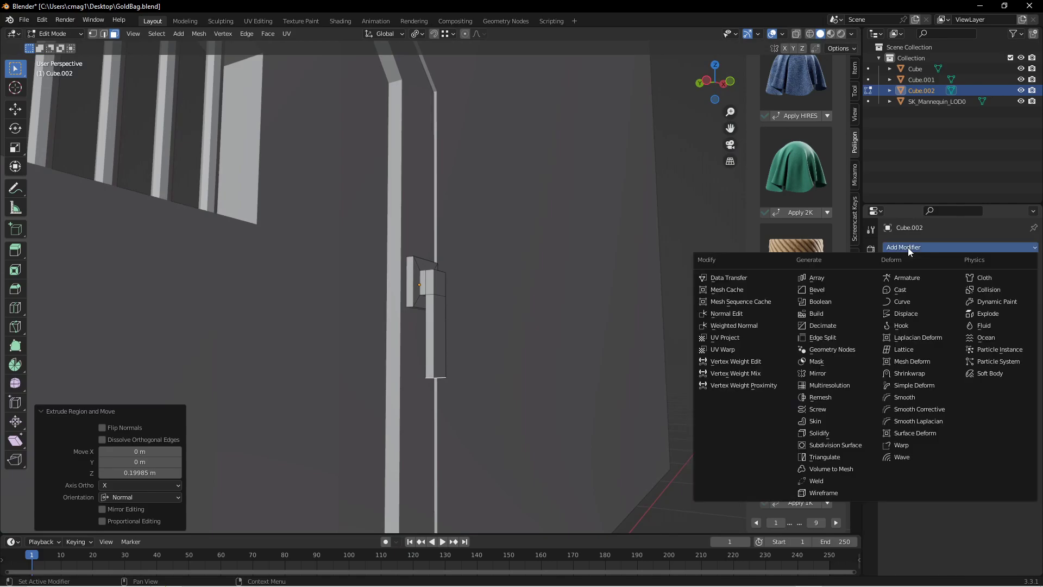
click(831, 373)
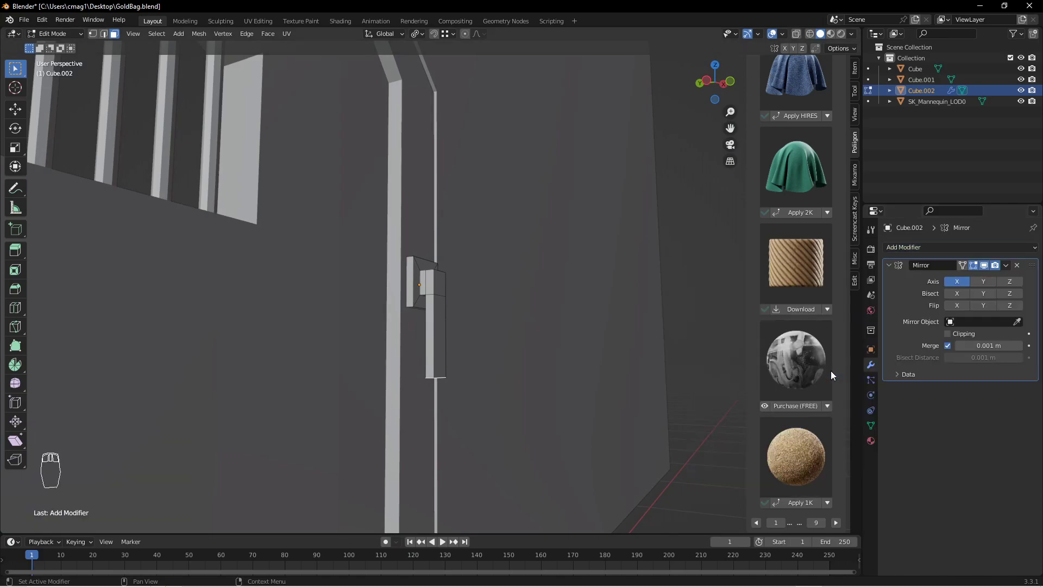
click(1009, 282)
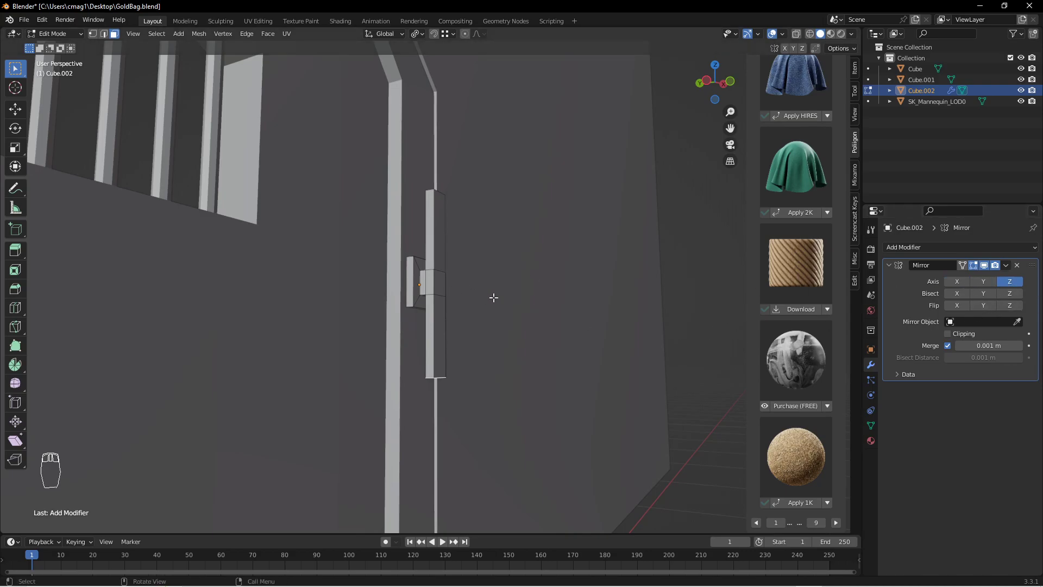
Select the handle's whole mesh and raise it about 0.13 m along Z, away from the mirror plane.
middle_drag(548, 279, 529, 292)
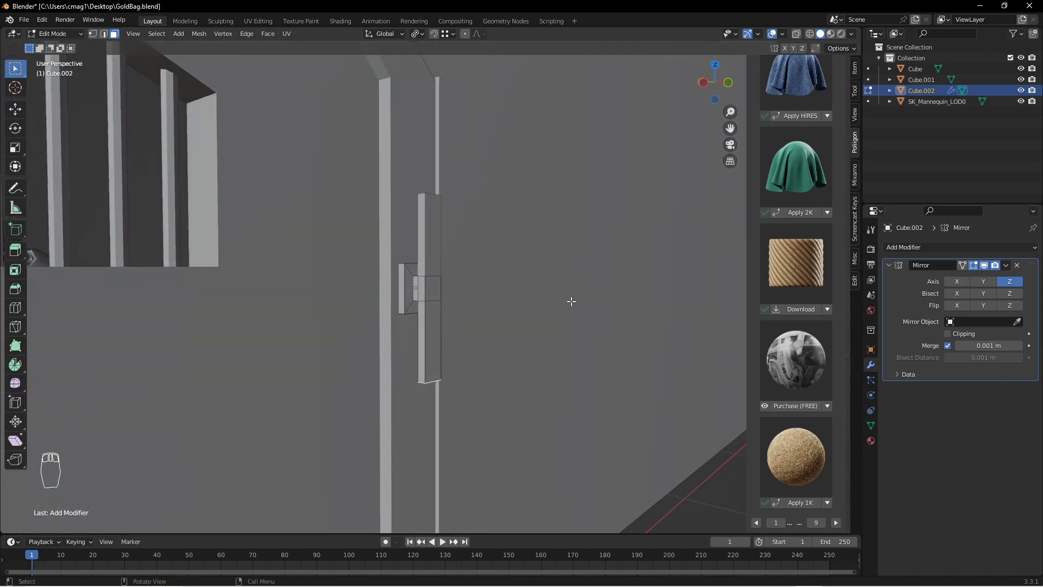
key(a)
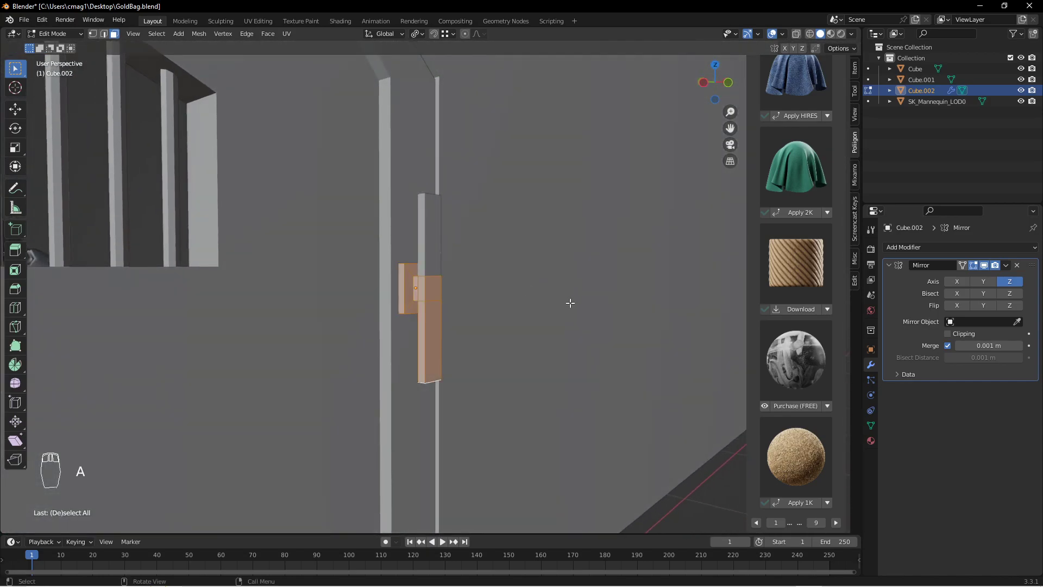
scroll(400, 287, up, 5)
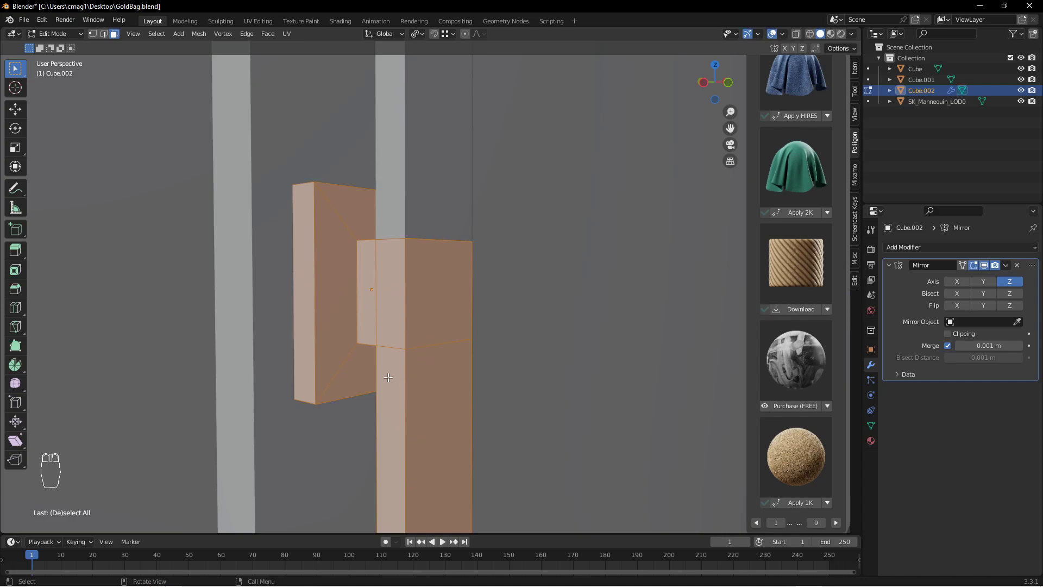
key(g)
key(z)
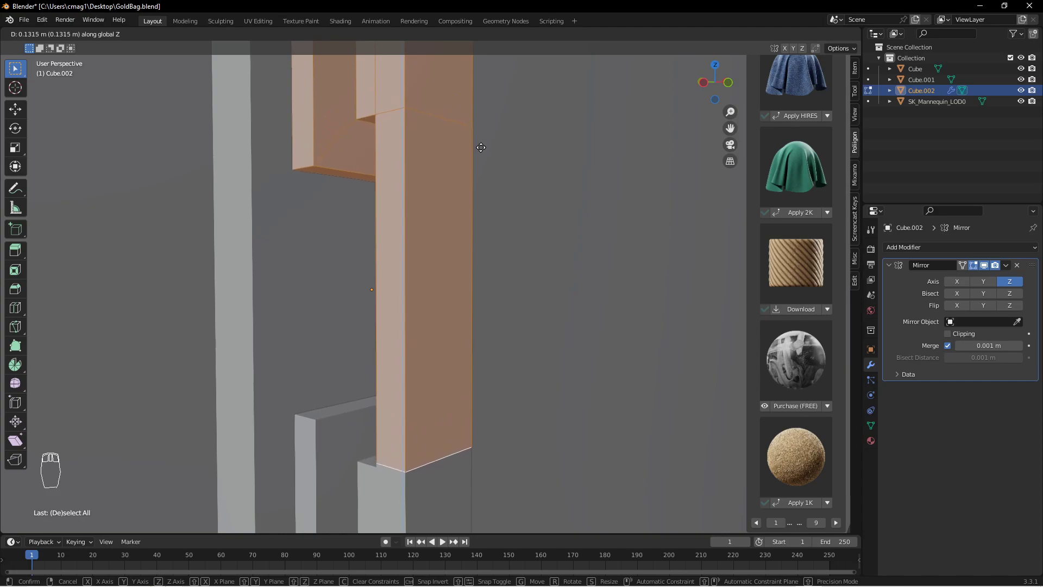
click(481, 149)
Narrow the handle object along X to a scale of about 0.77 in Object Mode.
scroll(553, 206, down, 3)
middle_drag(552, 217, 517, 275)
key(Tab)
scroll(448, 275, up, 5)
key(s)
key(x)
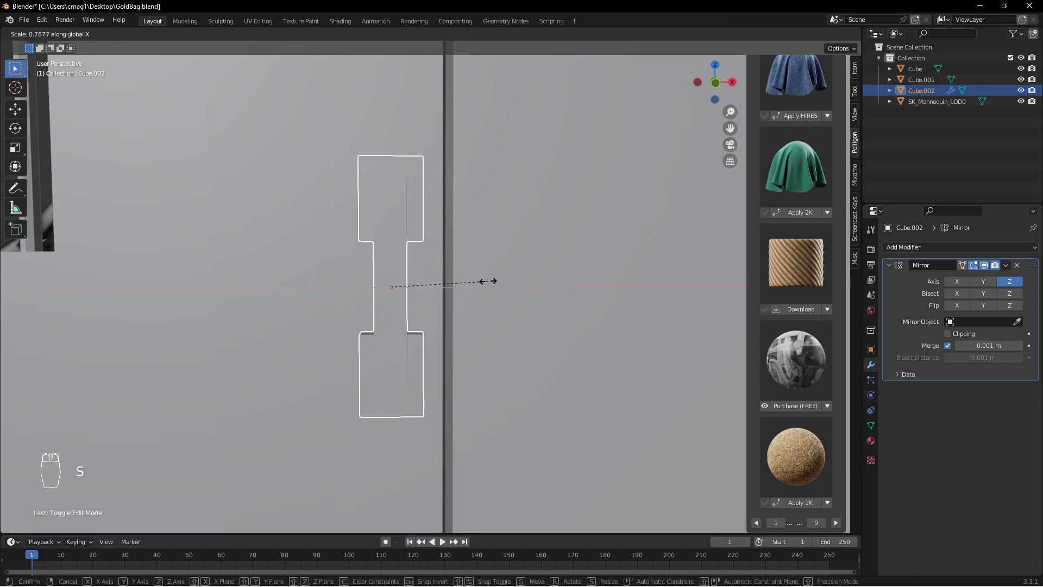
click(487, 282)
Return to Edit Mode and raise the handle's selected half further along Z by about 0.14 m.
key(Tab)
middle_drag(479, 282, 441, 246)
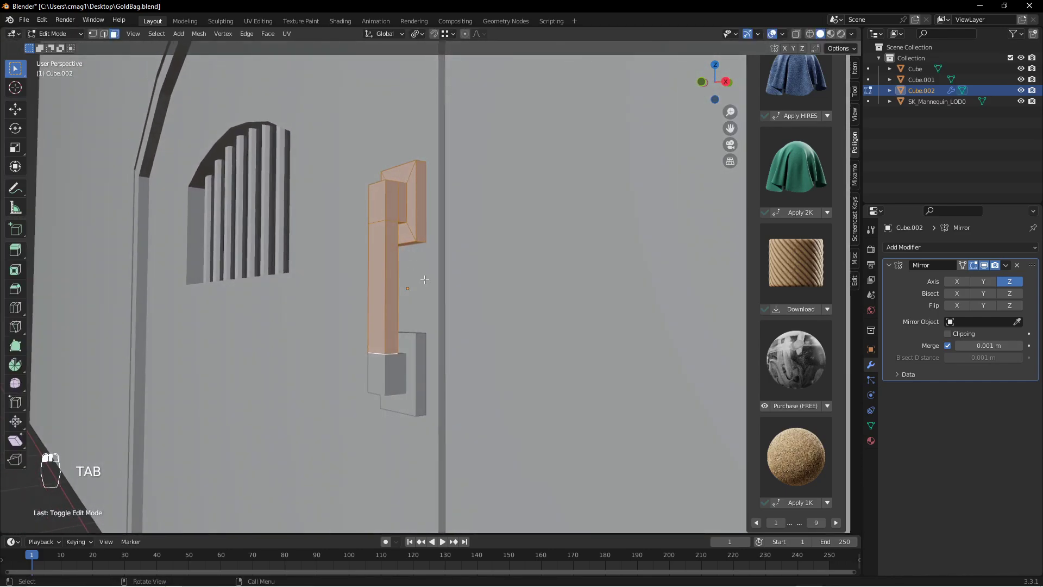
key(g)
key(z)
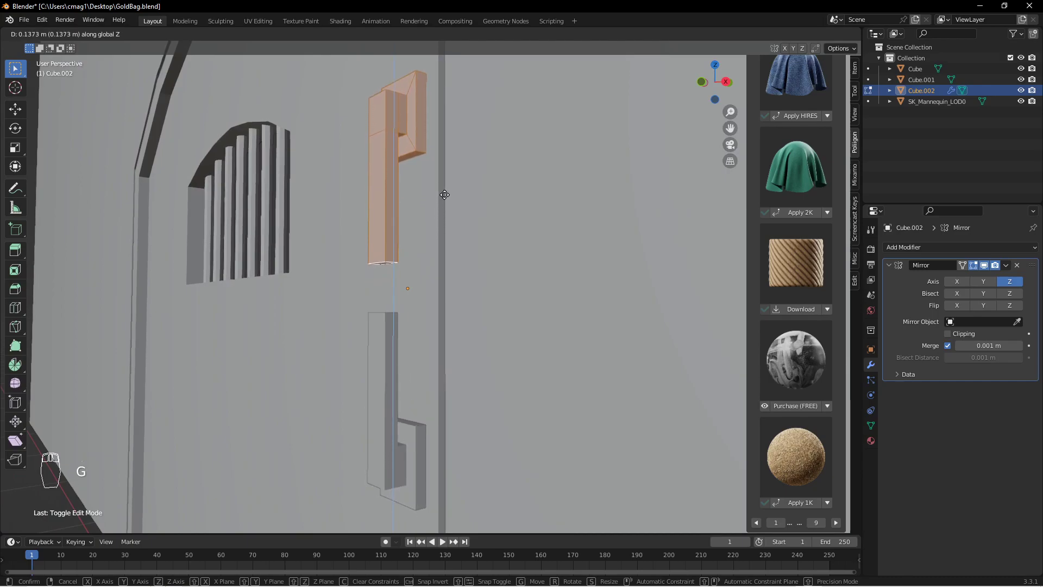
click(454, 193)
Shorten the handle's bar by moving its lower end face up along Z.
middle_drag(454, 193, 459, 242)
key(3)
click(334, 238)
scroll(435, 207, down, 4)
key(g)
key(z)
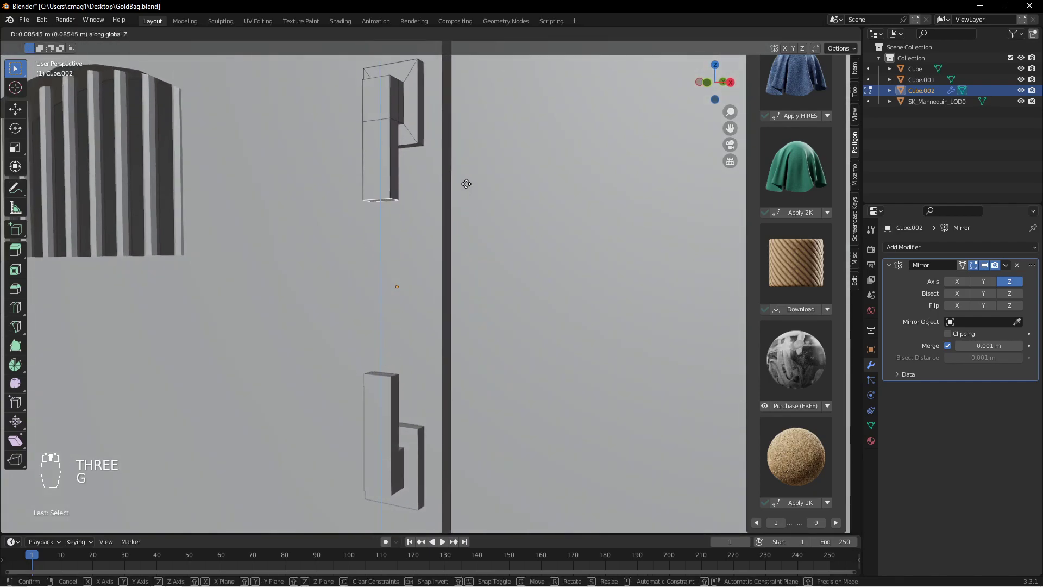
click(474, 141)
key(a)
key(g)
key(z)
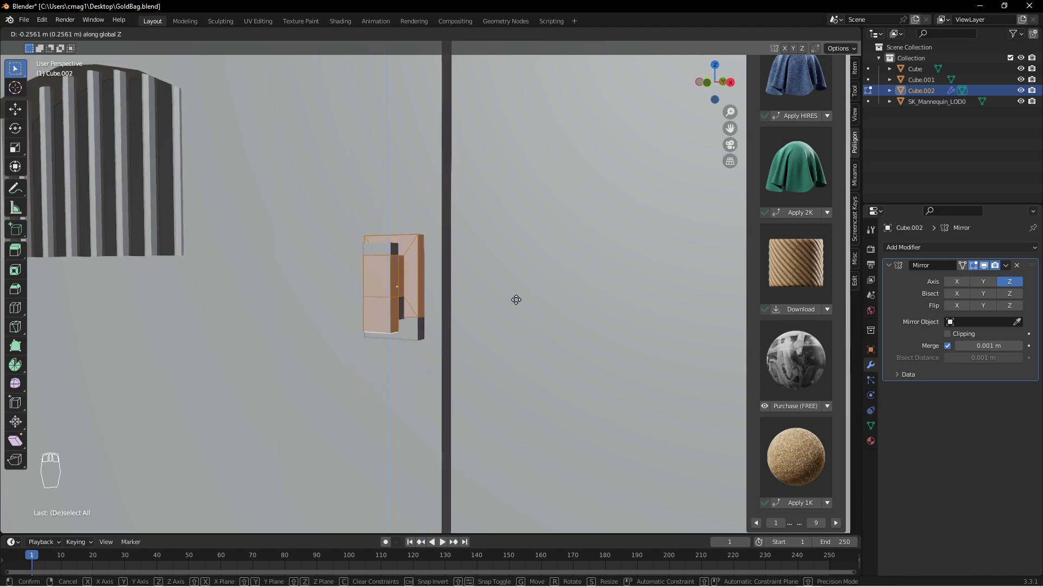
click(534, 278)
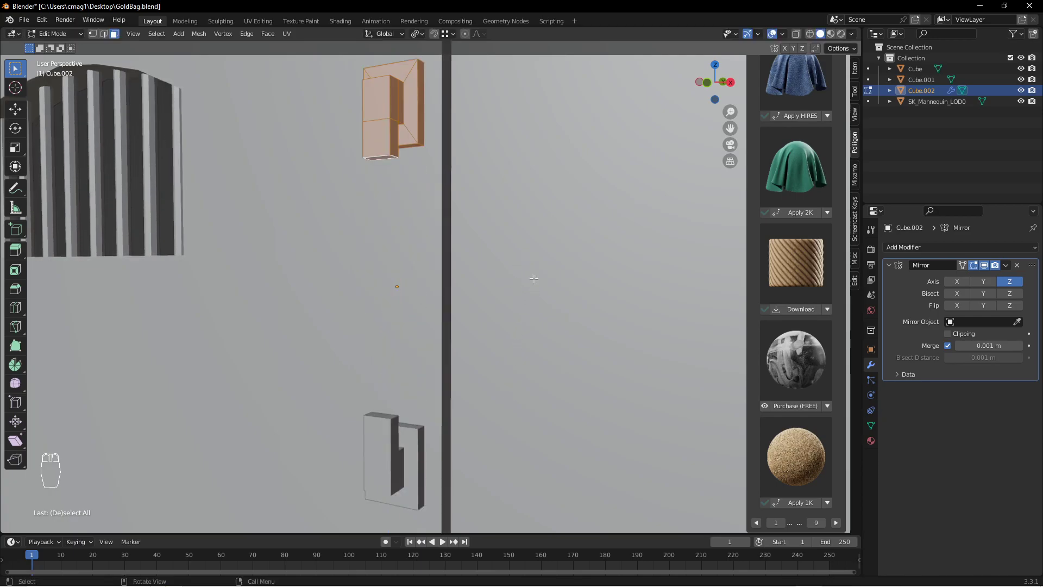
Enable Clipping on the Mirror modifier and lower the whole handle half about 0.191 m along Z.
click(948, 334)
key(g)
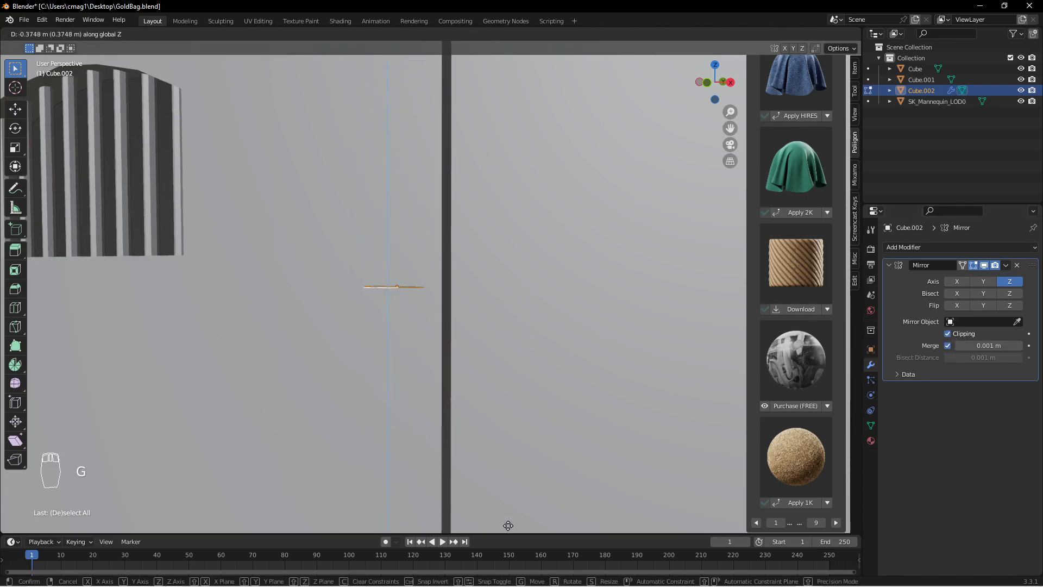
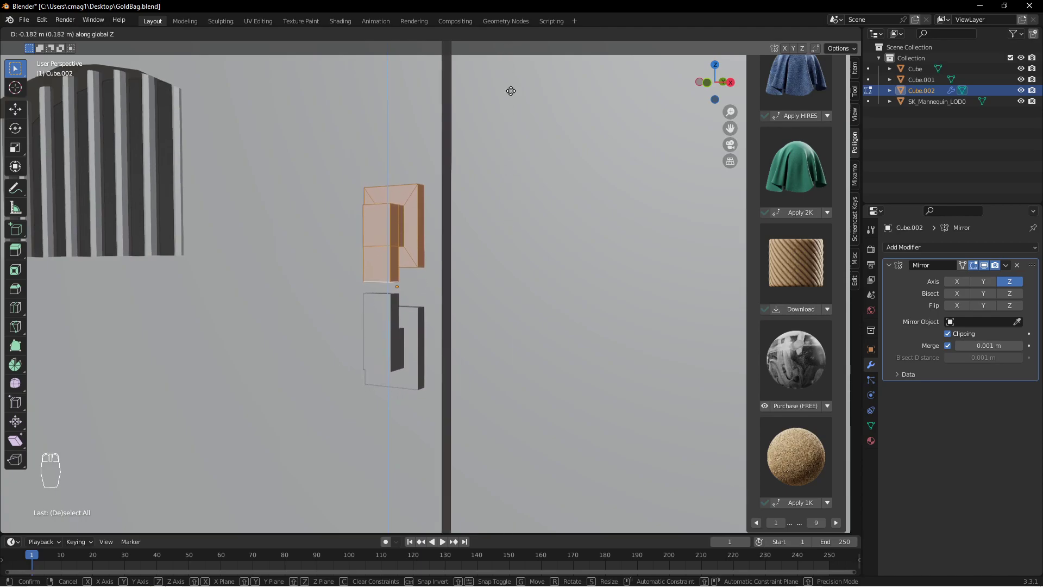
click(520, 141)
Disable Clipping on the Mirror modifier and raise the whole handle half about 0.041 m along Z.
scroll(478, 180, up, 6)
middle_drag(410, 211, 547, 217)
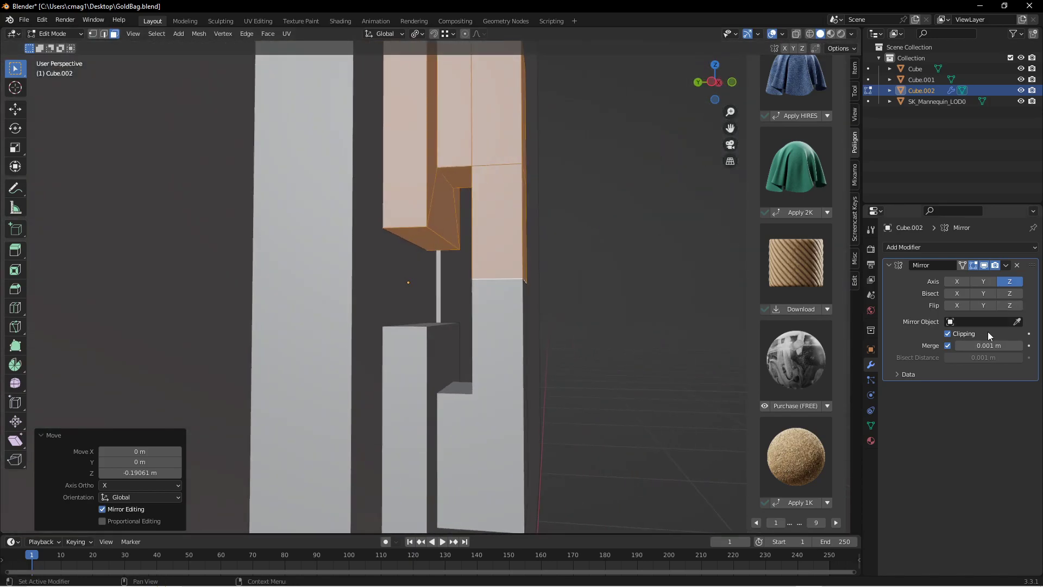
middle_drag(661, 214, 641, 227)
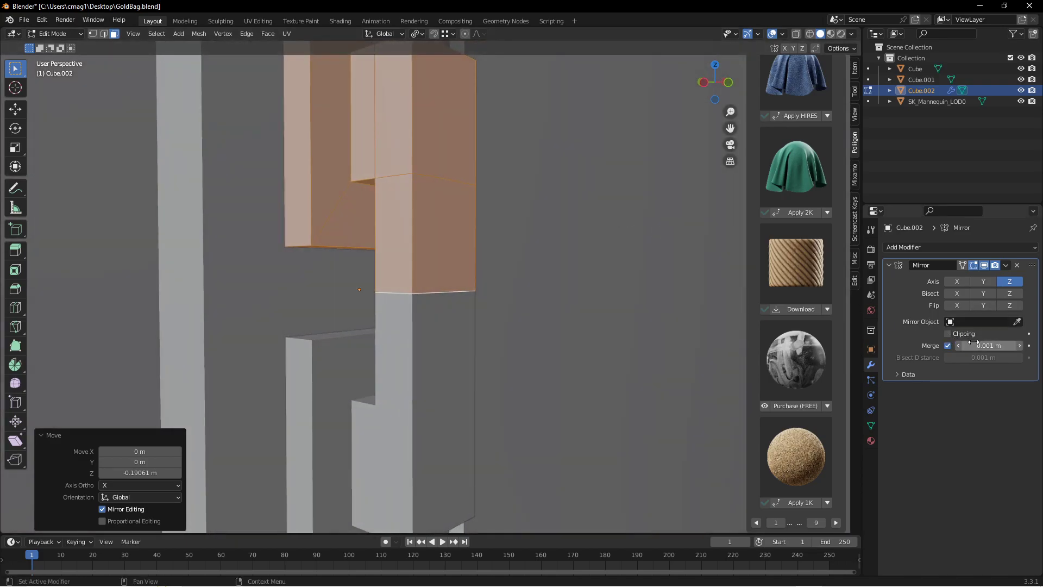
scroll(392, 239, down, 3)
middle_drag(400, 238, 437, 243)
scroll(397, 239, down, 4)
key(Tab)
key(Tab)
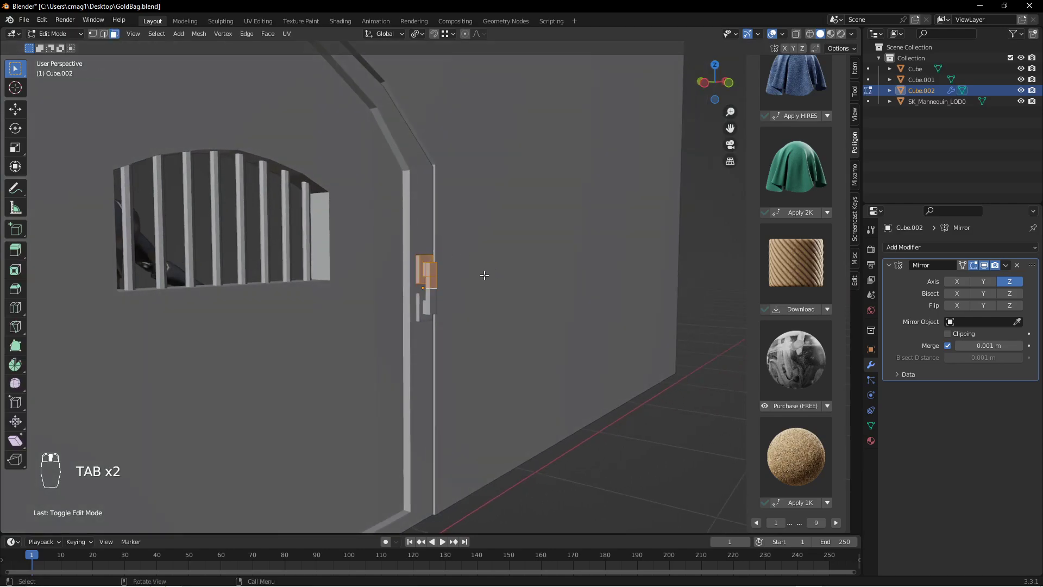
key(g)
key(z)
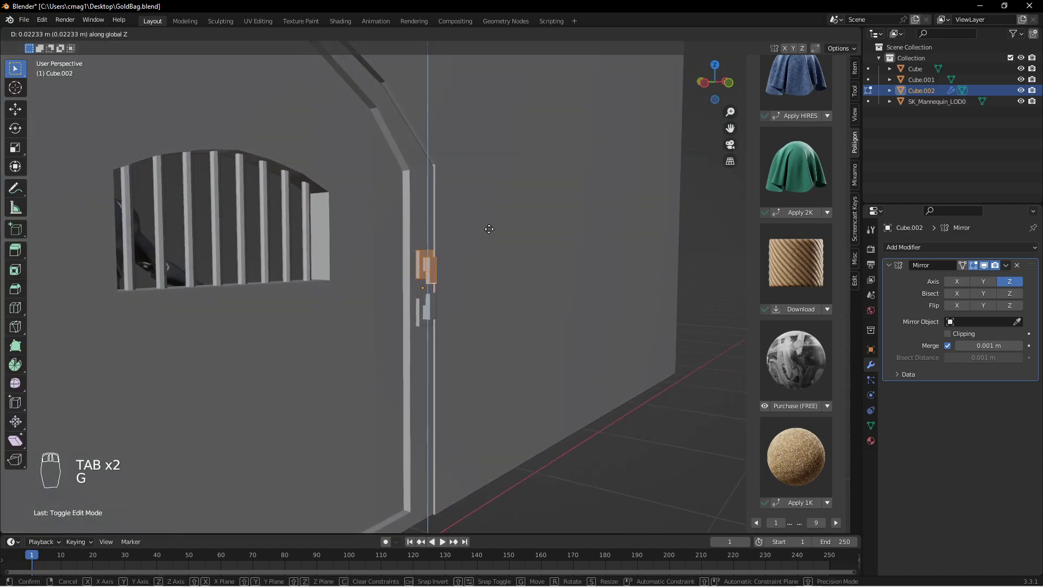
click(491, 190)
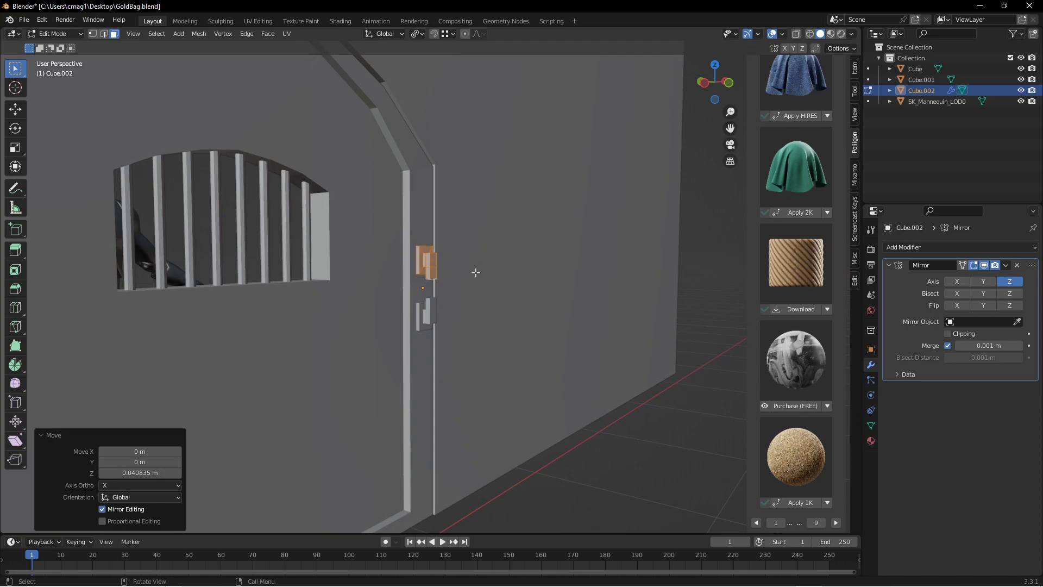
In Object Mode, lower the complete mirrored handle along Z beside the door's edge.
scroll(515, 263, up, 3)
key(Tab)
key(g)
key(z)
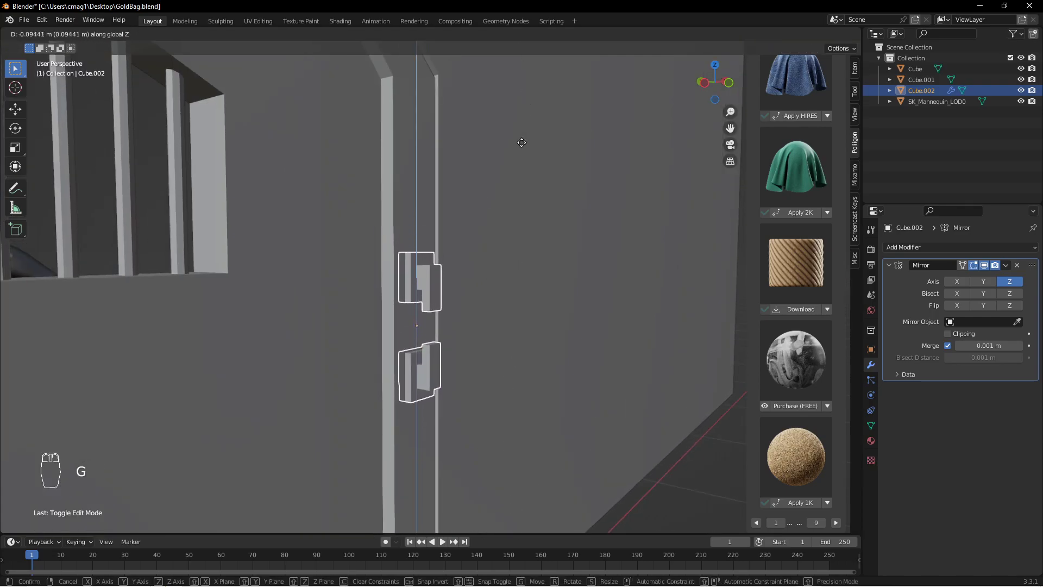
click(518, 182)
In Edit Mode, select the bar's lower end face and try moving it down along Z to the mirror plane.
key(Tab)
middle_drag(464, 296, 430, 266)
click(430, 271)
middle_drag(519, 205, 513, 263)
key(g)
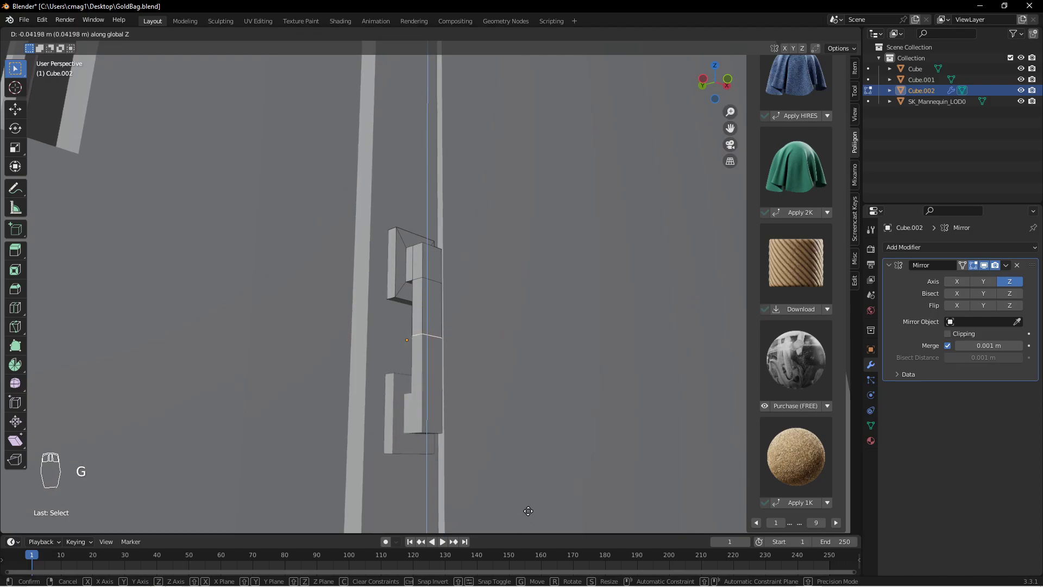
right_click(538, 499)
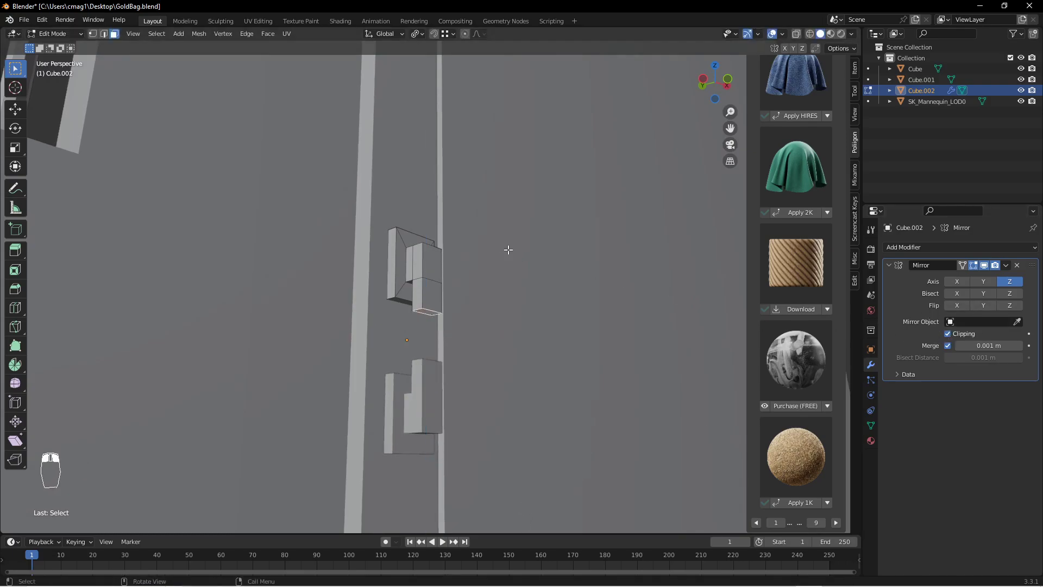
Extend the handle bar's lower end face about 0.104 m down along Z to the mirror plane.
key(g)
key(z)
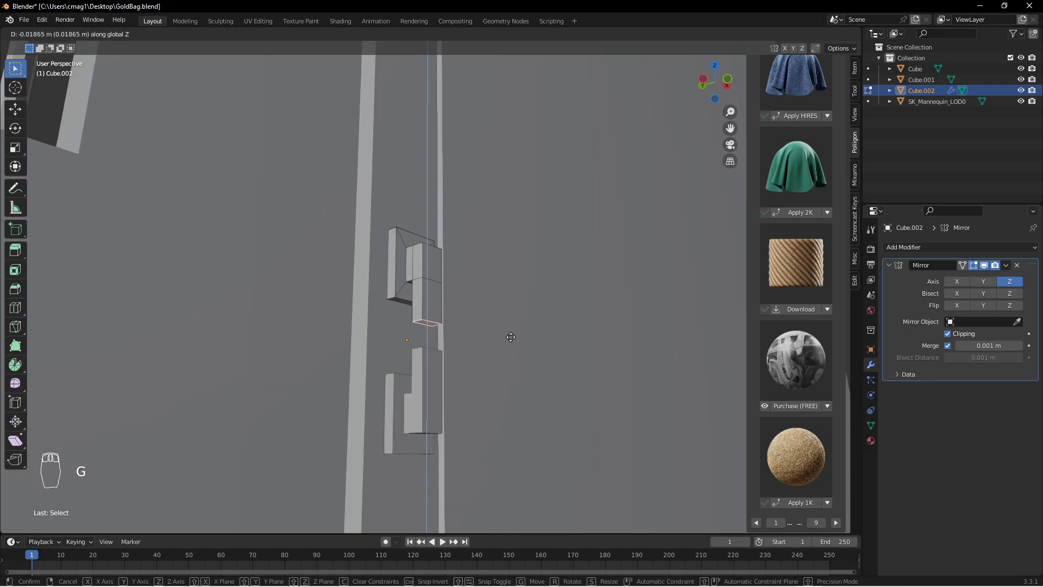
click(541, 390)
middle_drag(492, 264, 426, 296)
scroll(393, 345, up, 2)
middle_drag(393, 345, 494, 329)
middle_drag(547, 380, 375, 345)
key(g)
key(z)
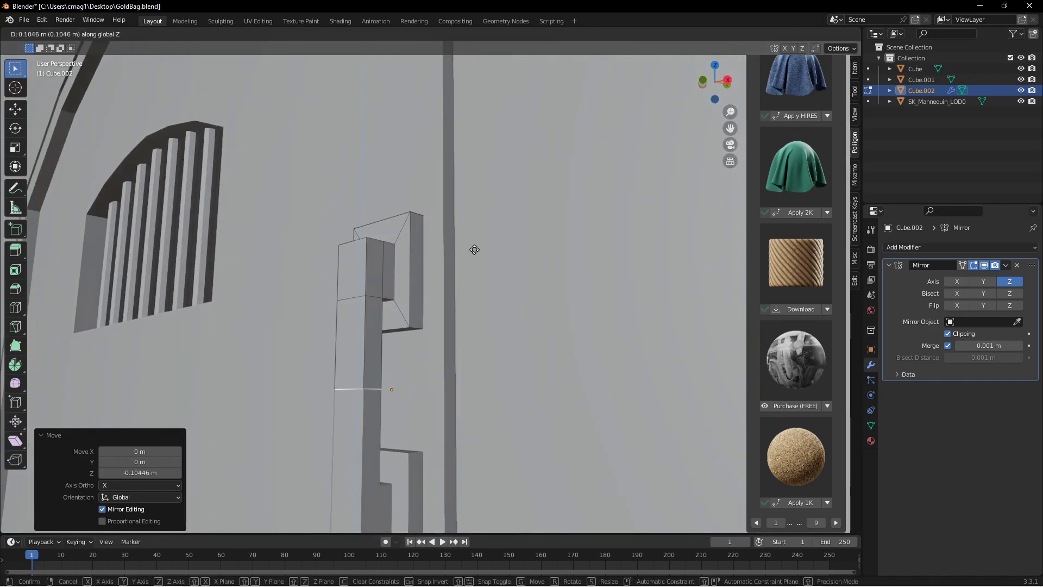
right_click(403, 316)
In Object Mode, apply the handle's Mirror modifier and join the handle with the door into one object.
middle_drag(332, 276, 582, 270)
key(Tab)
scroll(507, 299, down, 3)
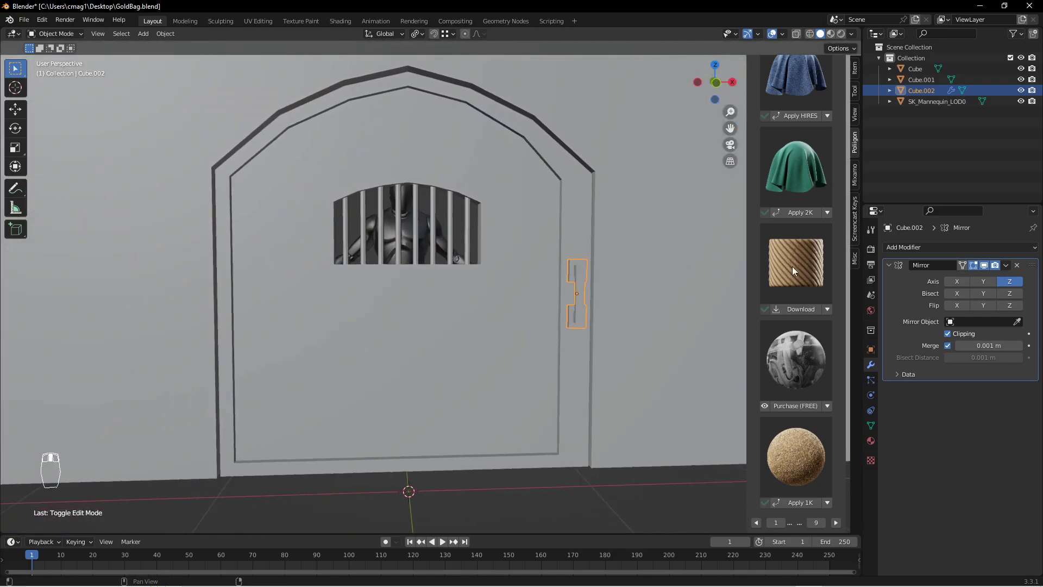
click(1006, 266)
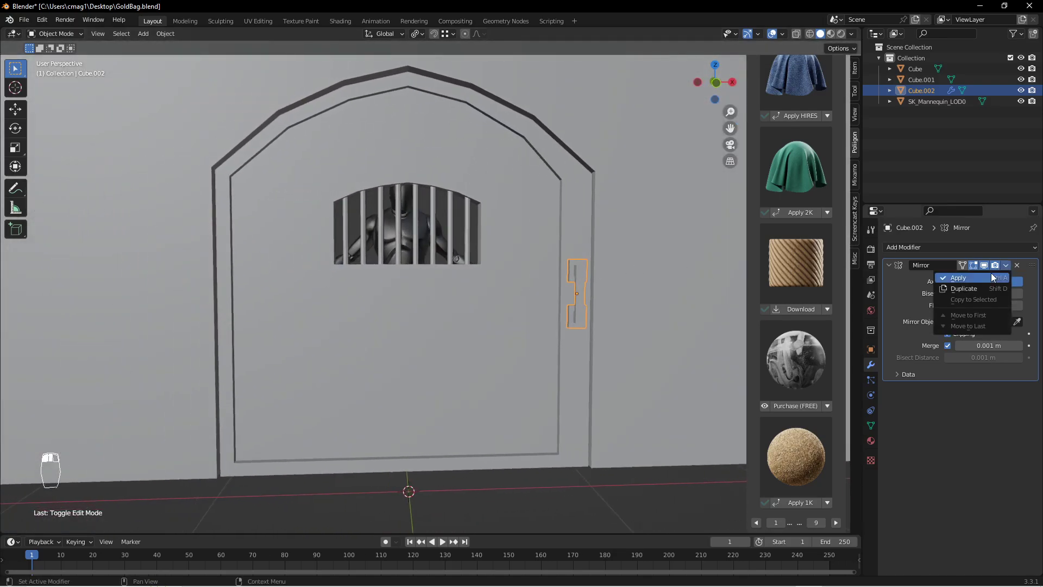
click(992, 275)
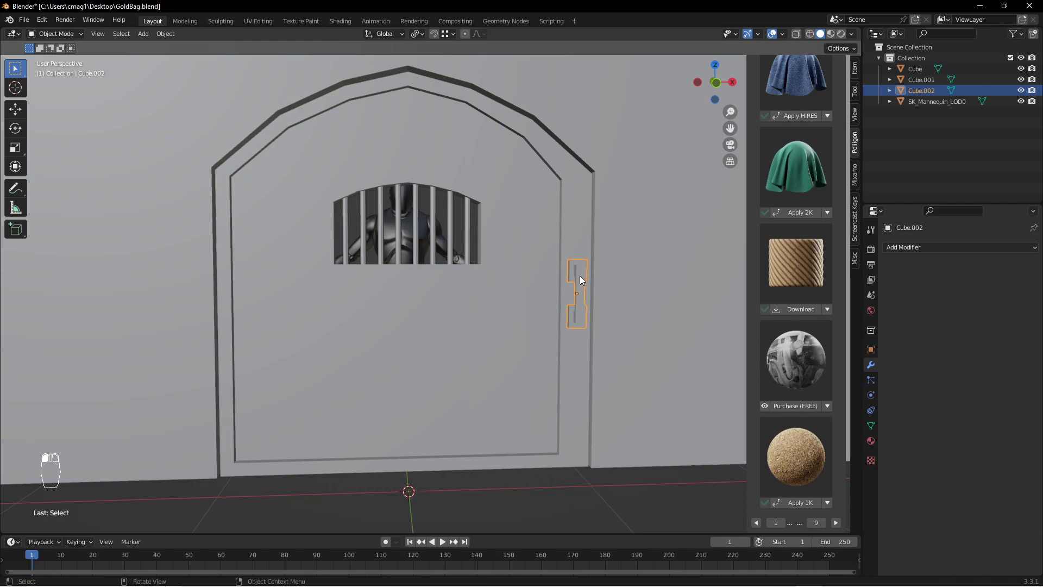
shift+click(513, 273)
key(ctrl+j)
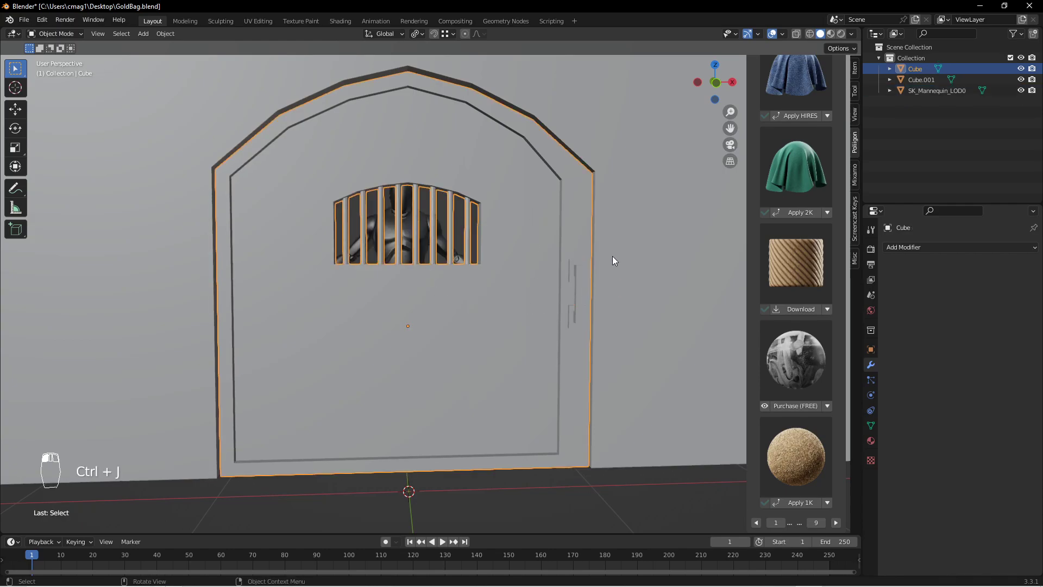
Open the joined door mesh in Edit Mode.
scroll(610, 255, down, 3)
middle_drag(510, 276, 488, 301)
scroll(444, 304, up, 4)
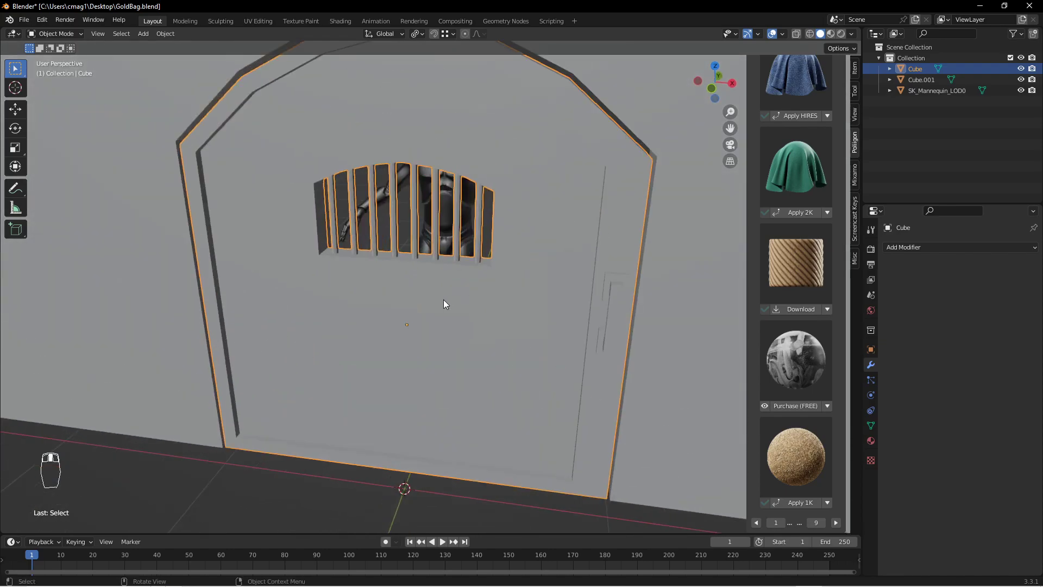
click(421, 291)
key(Tab)
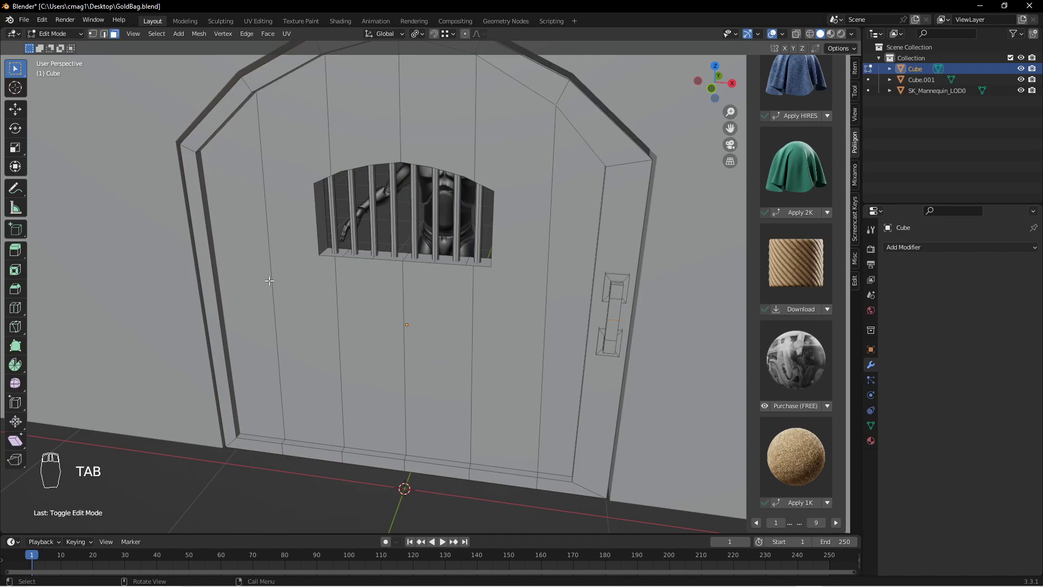
Select the vertical plank seam edges above and below the barred window on the door's handle side.
key(2)
click(272, 291)
shift+click(325, 163)
shift+click(330, 291)
shift+click(410, 310)
shift+click(409, 114)
shift+click(486, 298)
shift+click(543, 321)
Add the vertical plank seam edges on the door's opposite side to the edge selection.
middle_drag(543, 321, 351, 248)
shift+click(321, 247)
shift+click(391, 134)
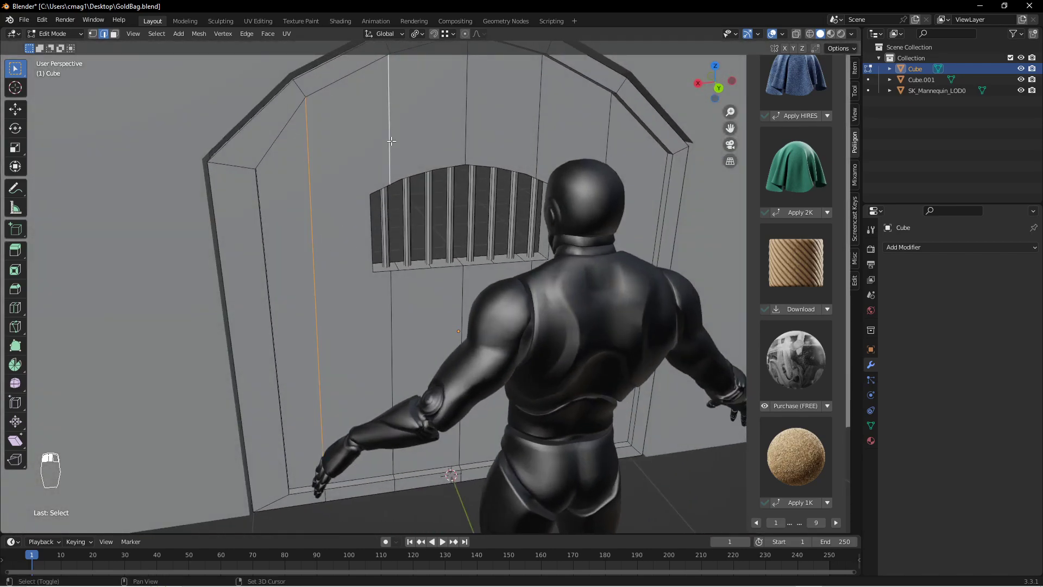
shift+click(478, 98)
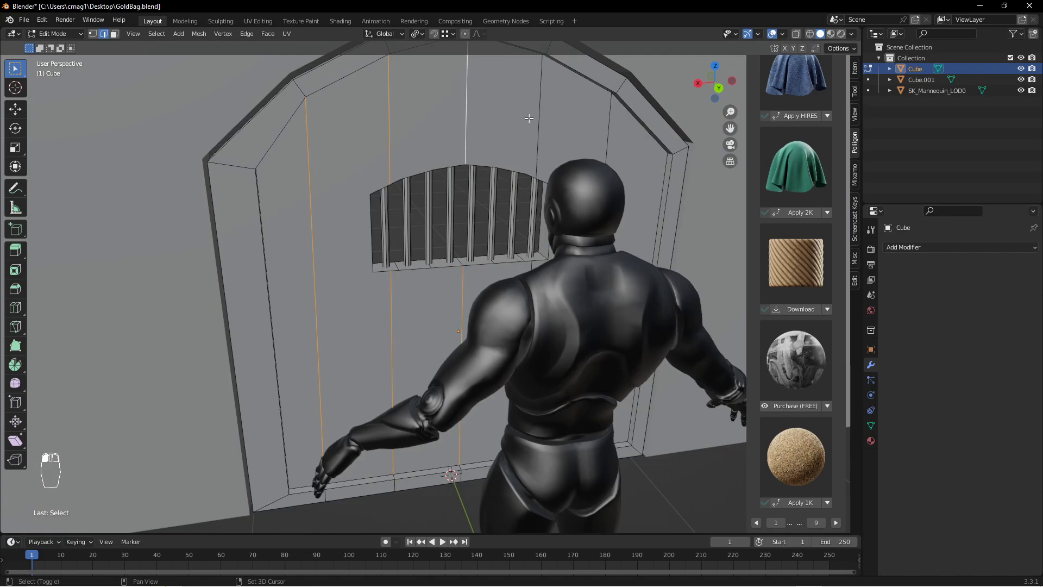
middle_drag(579, 139, 513, 256)
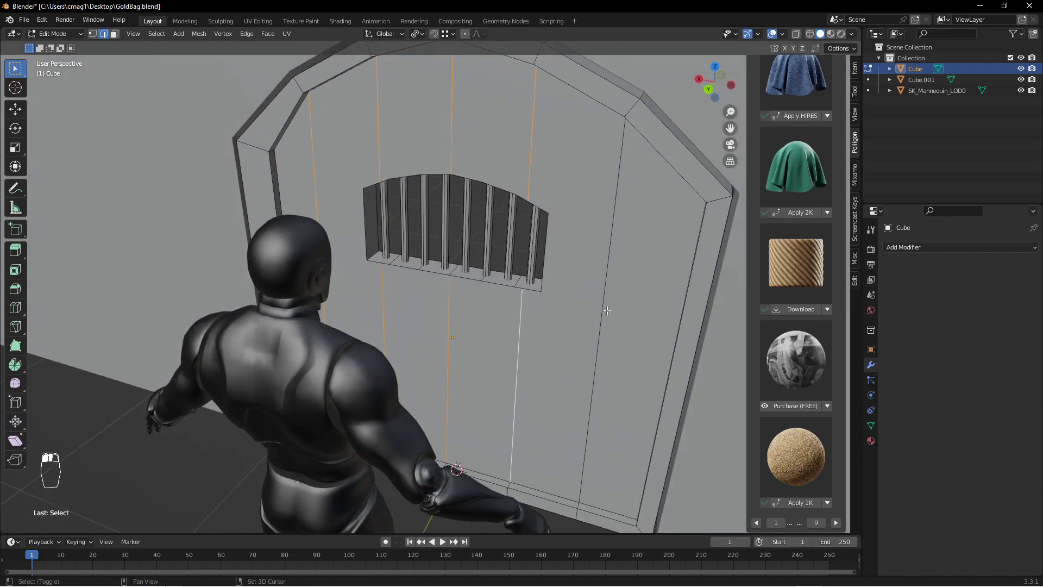
middle_drag(628, 276, 445, 217)
Try to bevel the selected plank seam edges on both sides of the door.
key(ctrl+b)
right_click(521, 235)
middle_drag(520, 235, 465, 270)
key(Tab)
key(Tab)
key(2)
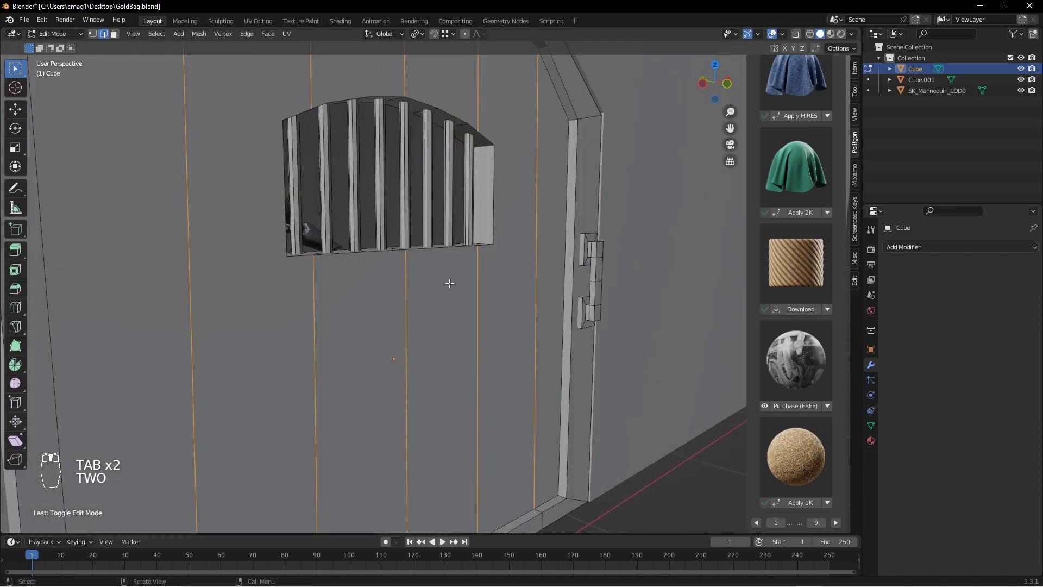
middle_drag(454, 308, 438, 324)
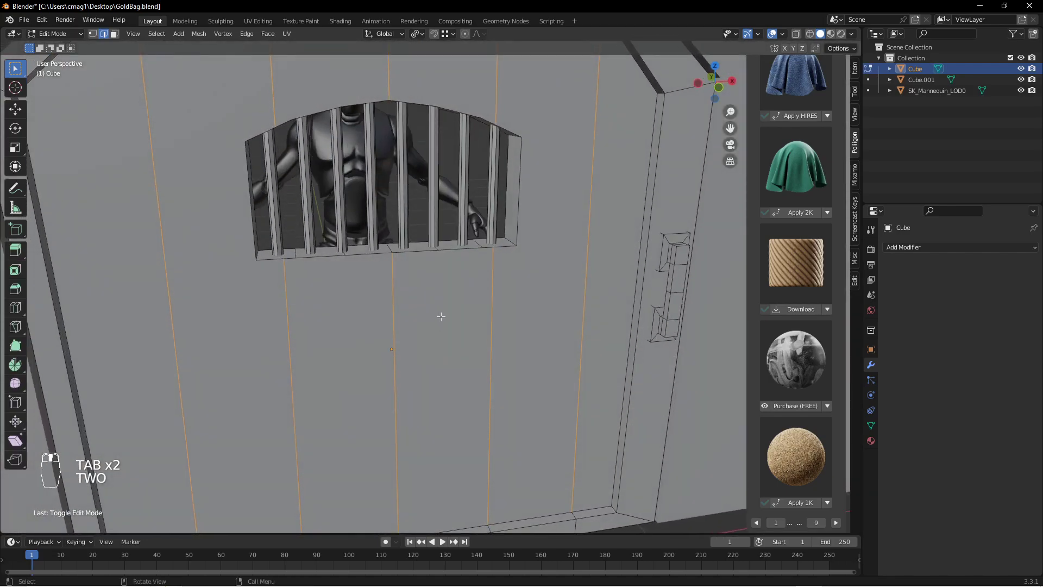
key(ctrl+b)
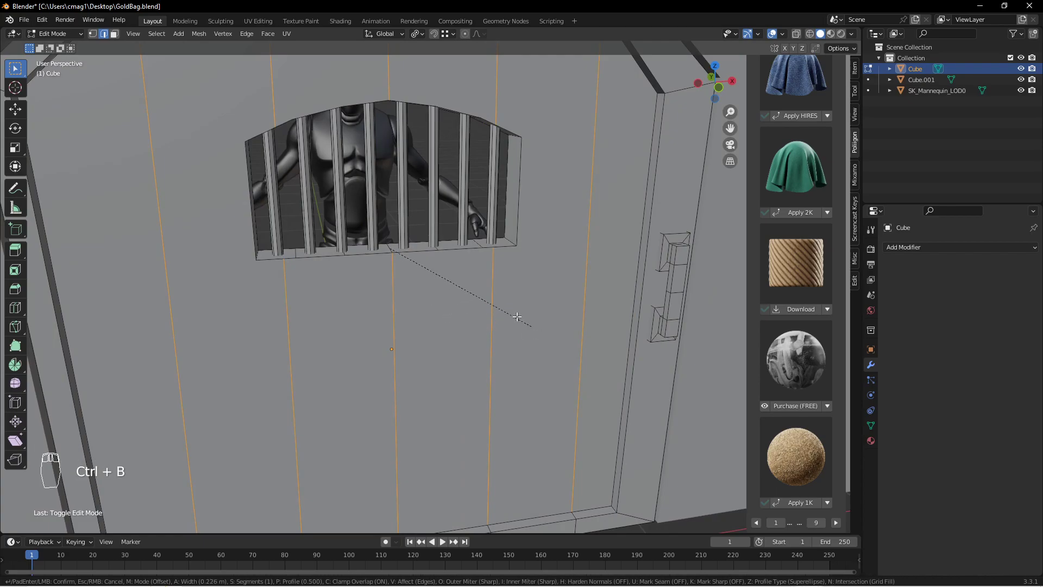
right_click(520, 320)
middle_drag(553, 323, 575, 276)
scroll(476, 286, down, 3)
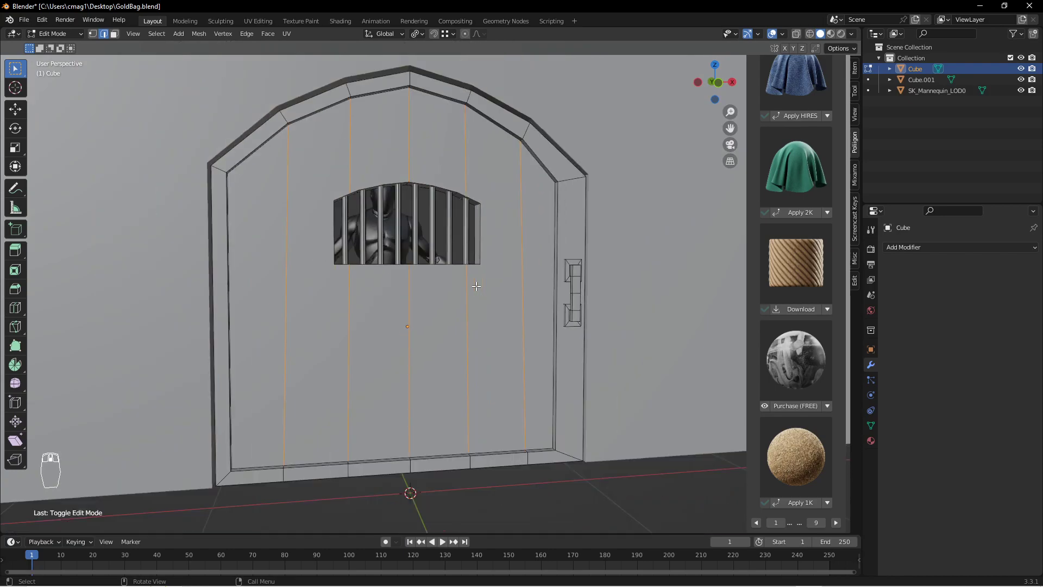
In face selection mode, select all plank faces around the barred window on the door's handle side.
middle_drag(518, 290, 378, 331)
key(3)
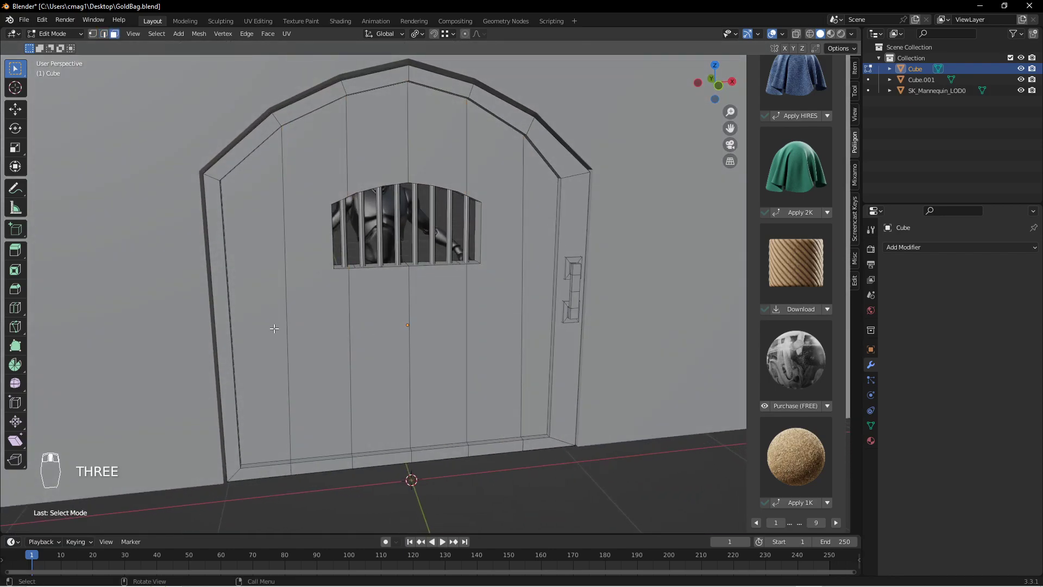
click(273, 329)
shift+click(323, 327)
shift+click(381, 326)
shift+click(443, 328)
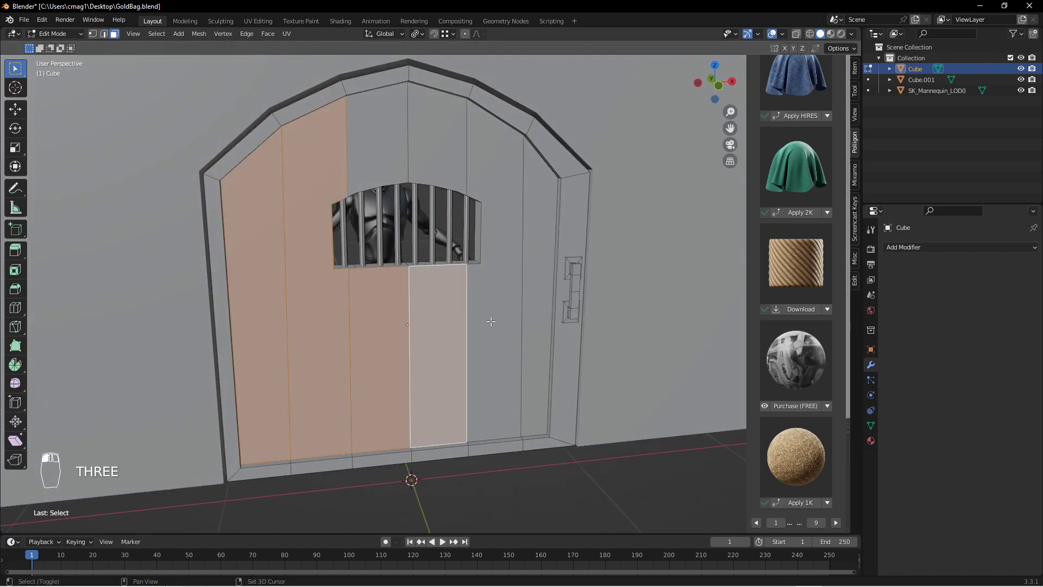
shift+click(499, 319)
shift+click(543, 234)
shift+click(437, 131)
shift+click(375, 103)
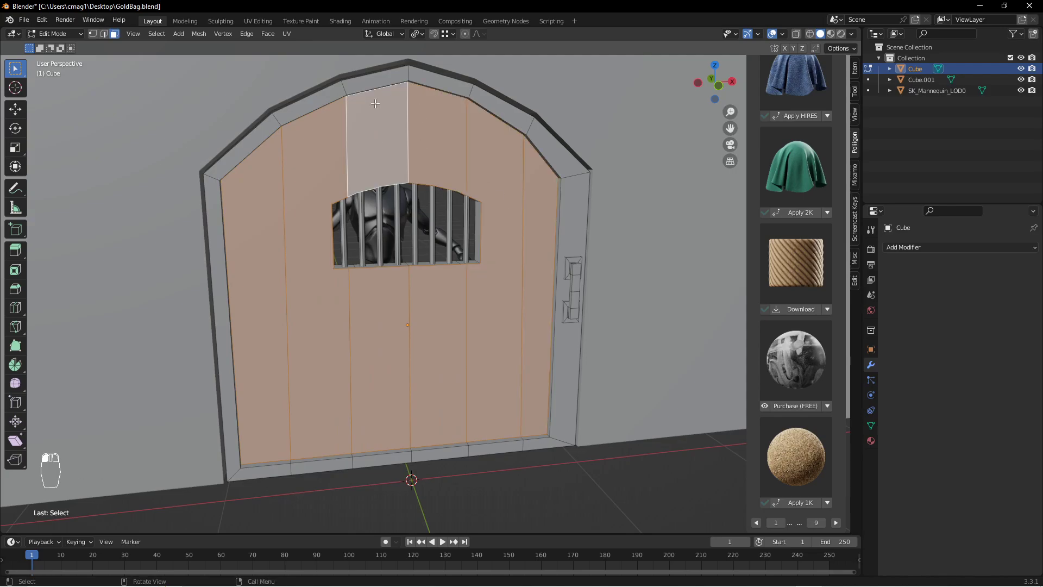
Add all plank faces around the window on the door's opposite side to the selection.
middle_drag(531, 208, 307, 206)
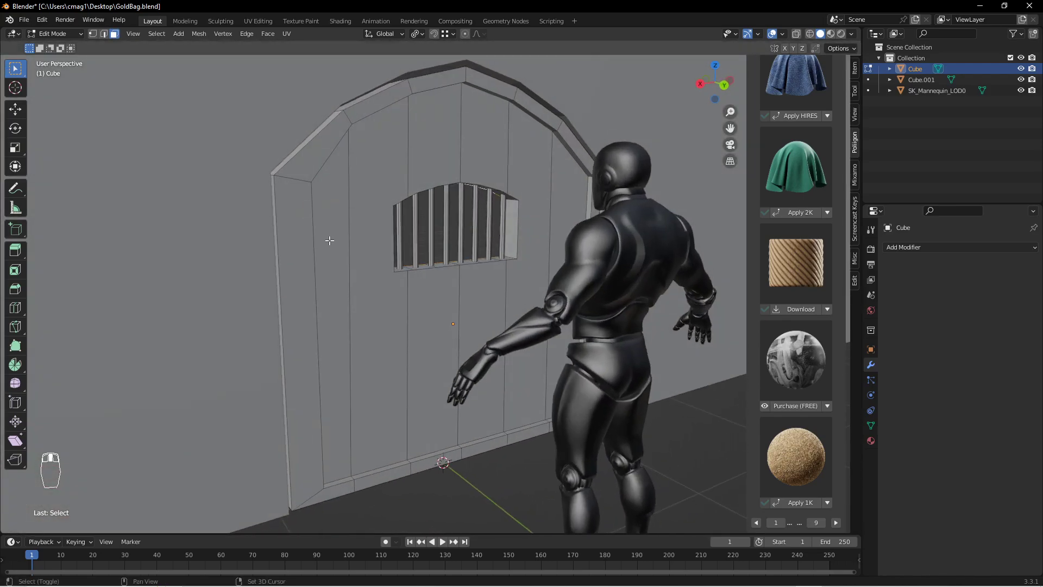
shift+click(334, 241)
shift+click(380, 223)
shift+click(429, 165)
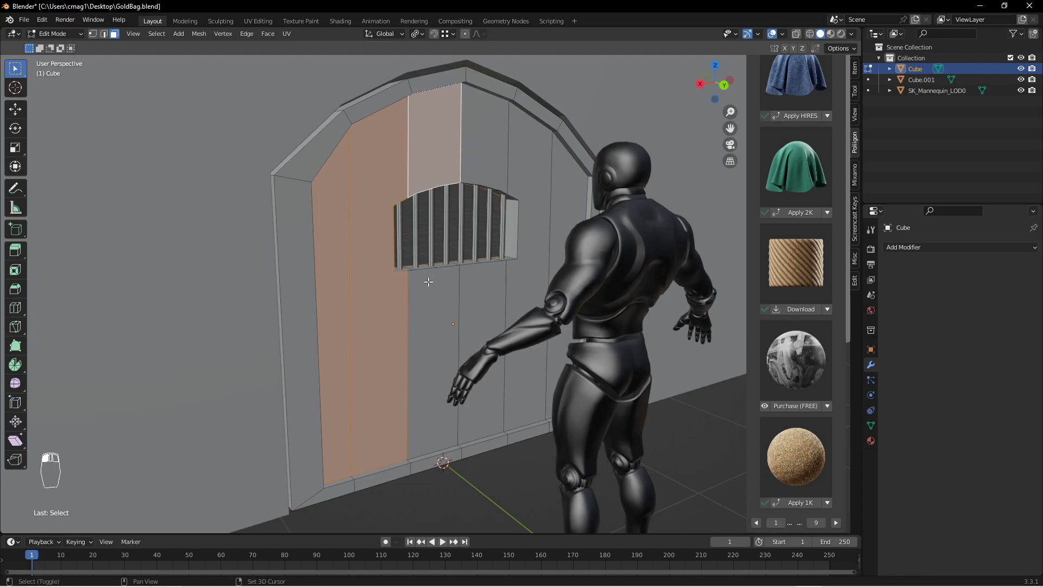
shift+click(427, 281)
shift+click(490, 161)
shift+click(527, 175)
shift+click(495, 290)
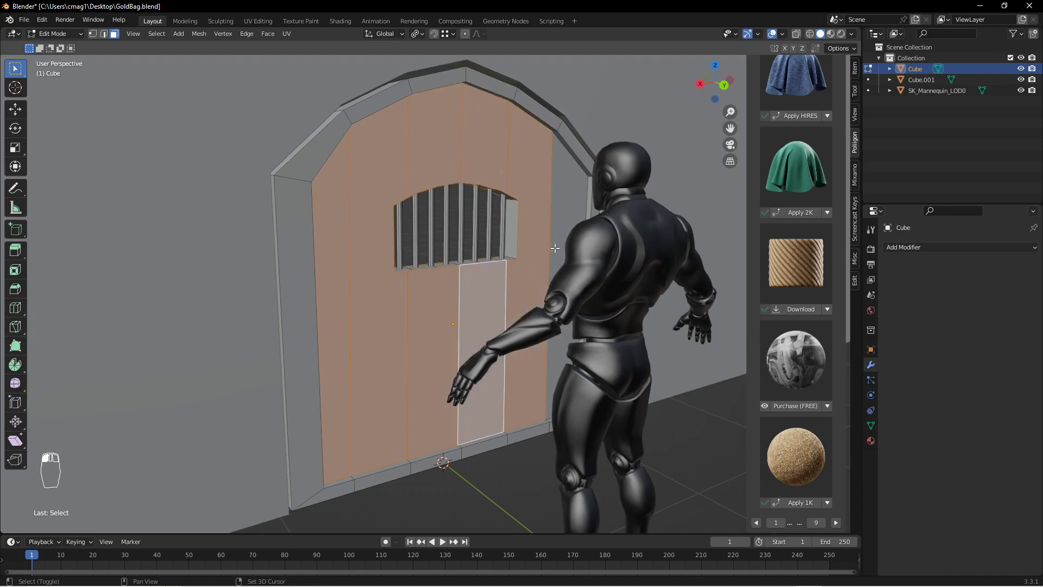
shift+click(571, 201)
Inset the selected plank faces individually with a thickness of about 0.035 m.
middle_drag(435, 211, 614, 228)
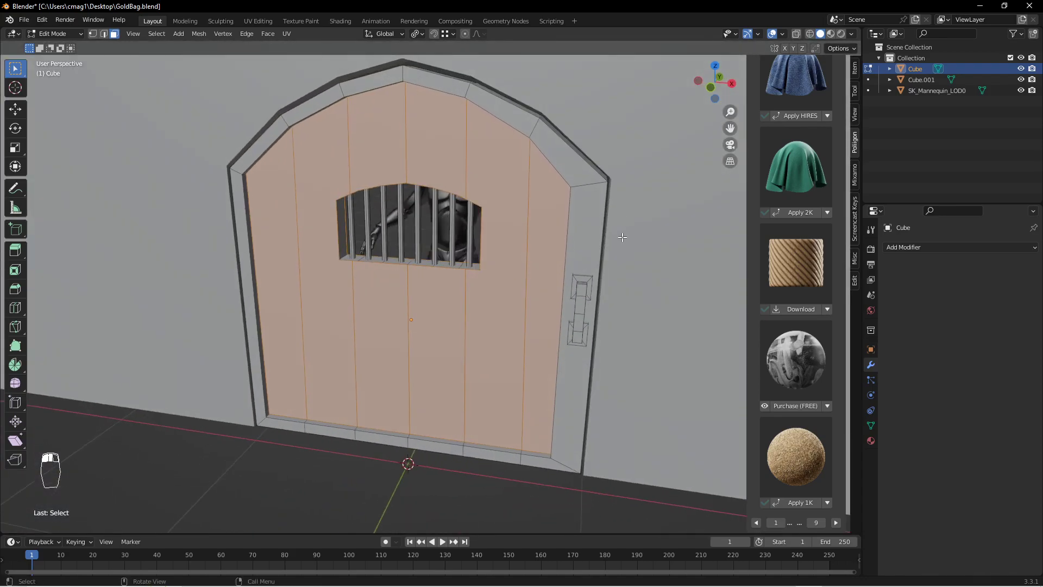
key(i)
key(i)
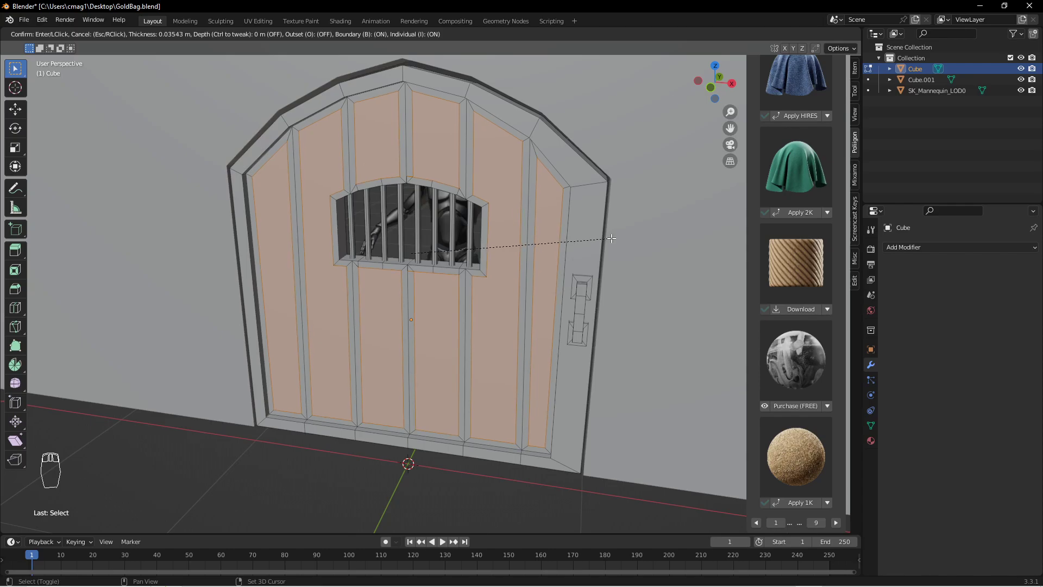
click(612, 238)
Extrude the inset plank faces about 0.006 m along their normals and return to Object Mode.
middle_drag(500, 245, 553, 252)
key(alt+e)
click(554, 252)
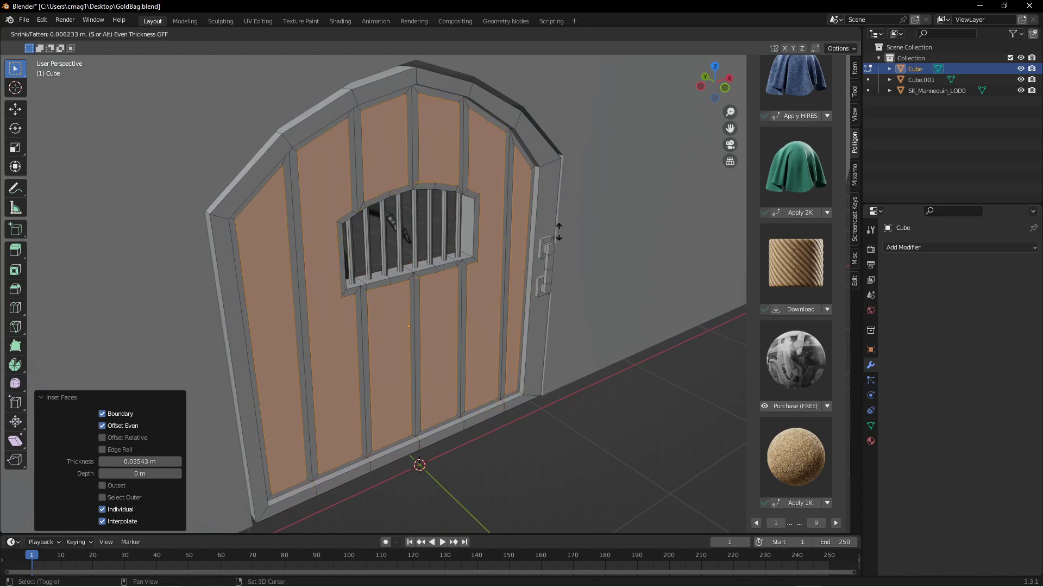
click(560, 229)
key(Tab)
middle_drag(472, 250, 383, 229)
scroll(383, 229, up, 6)
middle_drag(504, 162, 536, 282)
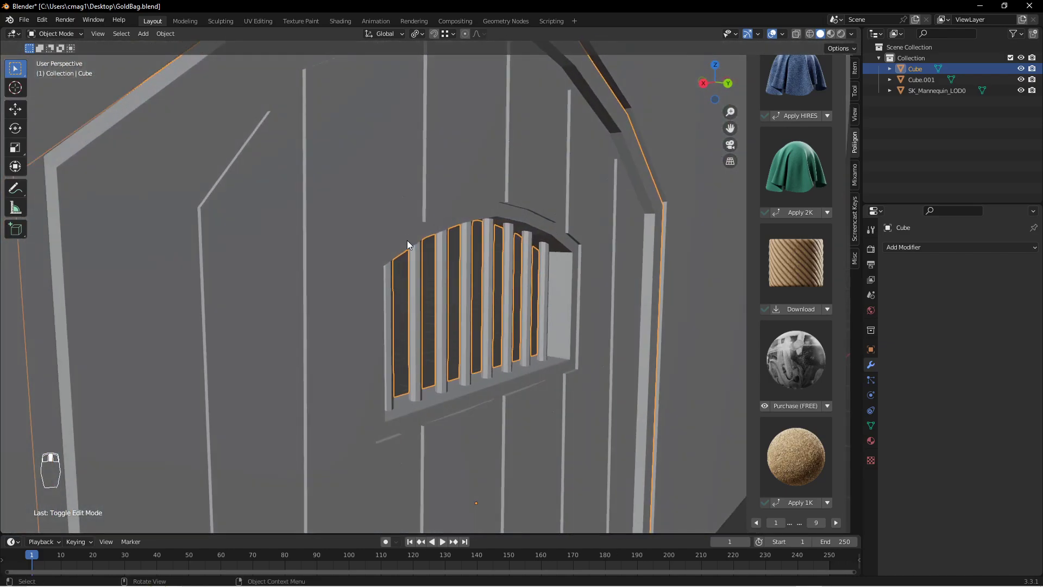
In Edit Mode, select the window arch vertex beside the first bar on the side opposite the handle.
key(Tab)
middle_drag(585, 235, 457, 251)
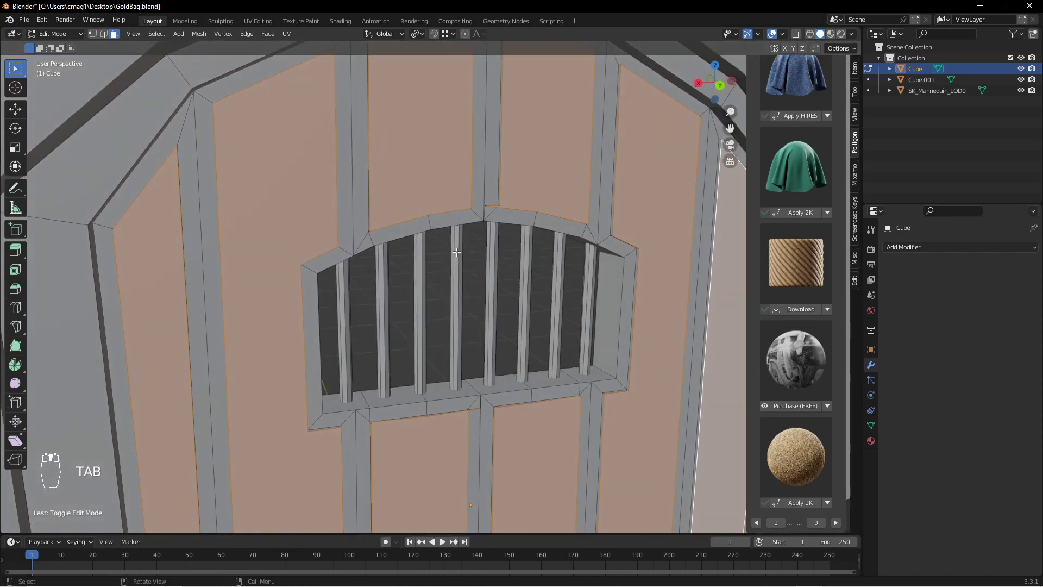
alt+click(430, 225)
click(345, 259)
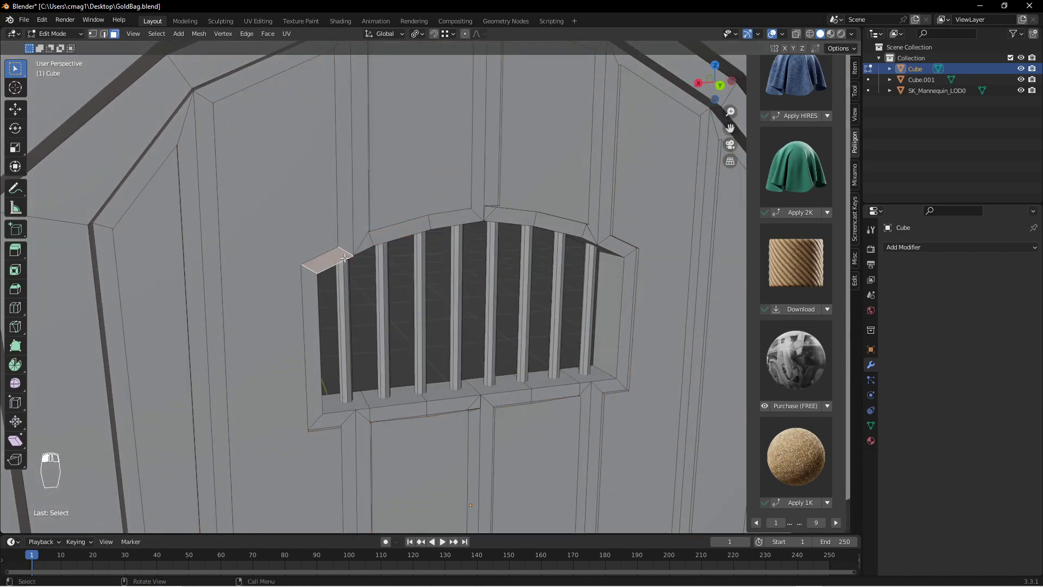
scroll(359, 247, up, 5)
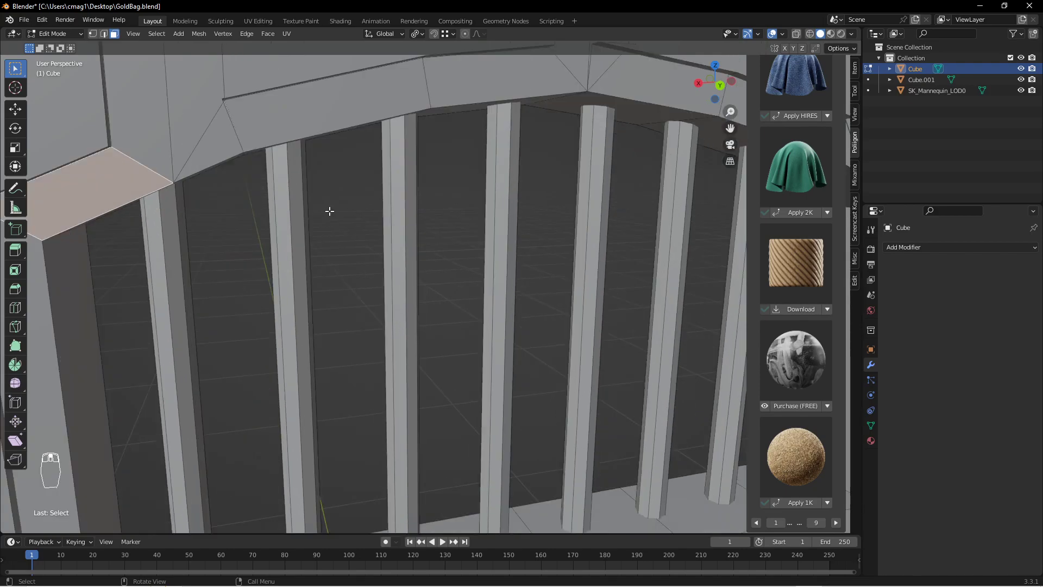
key(1)
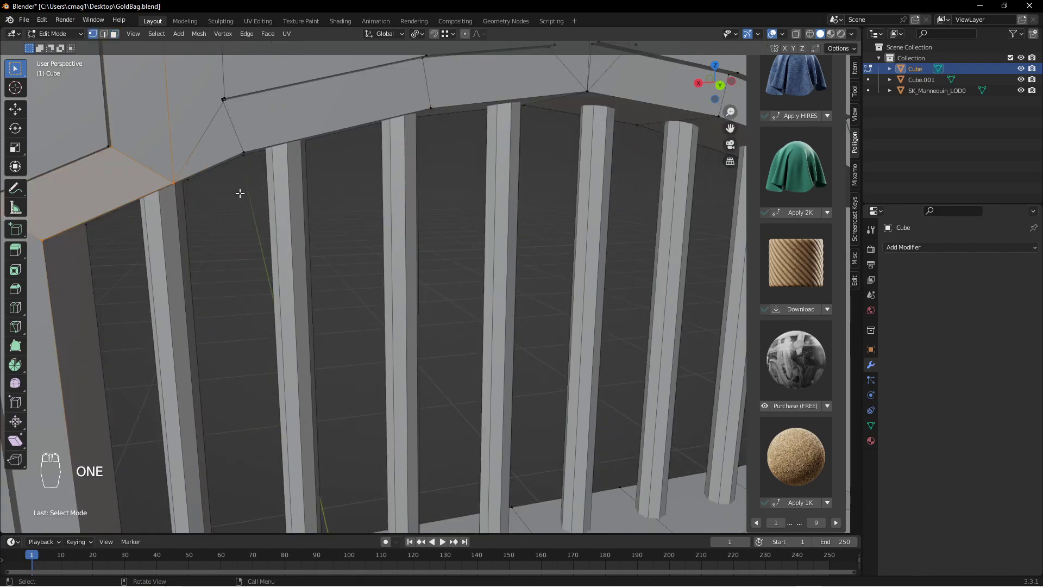
scroll(297, 216, down, 3)
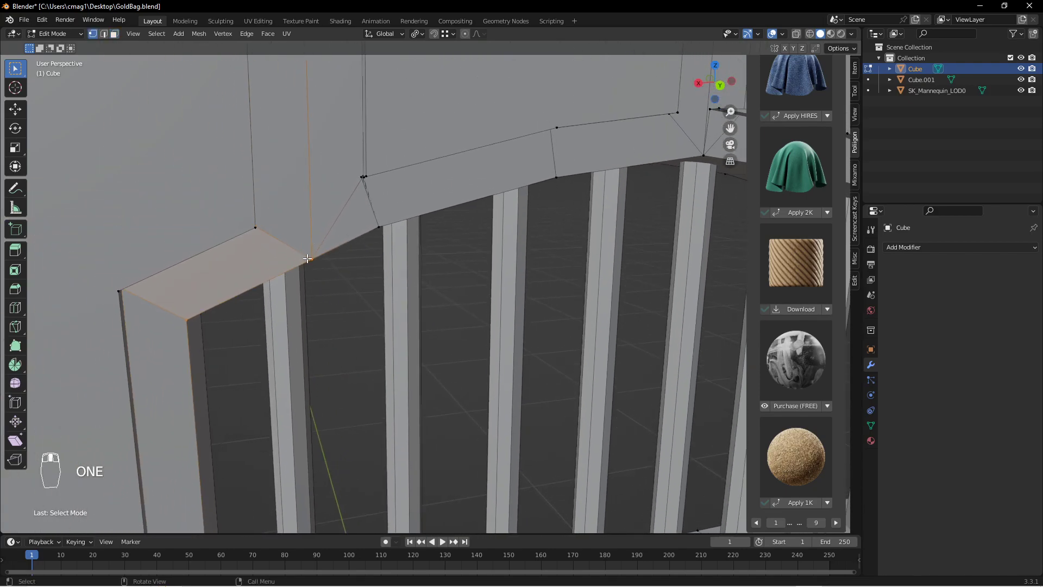
click(311, 259)
Try to raise the selected window arch vertex along Z.
middle_drag(311, 259, 345, 224)
key(g)
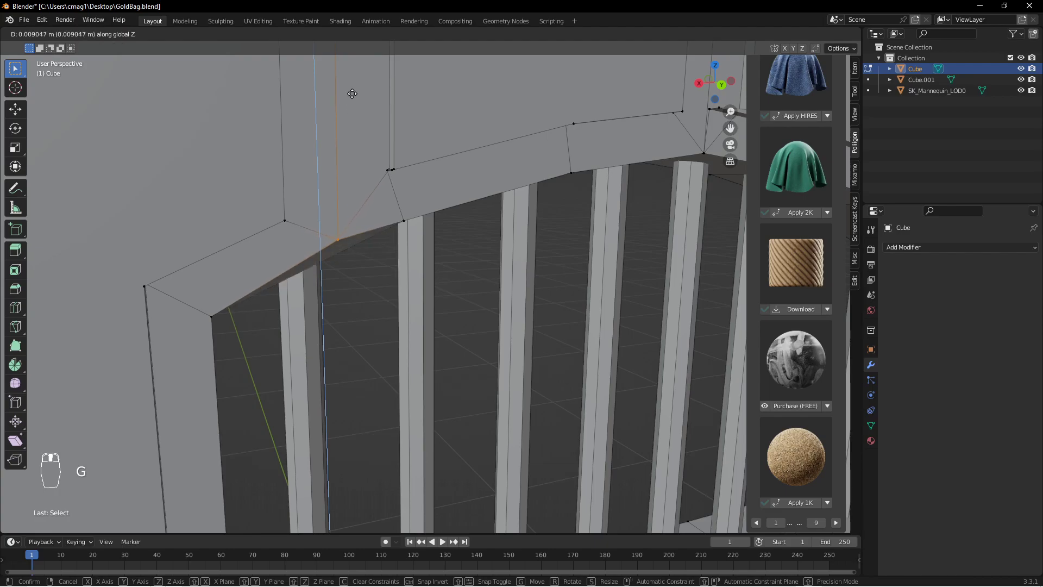
right_click(358, 127)
middle_drag(382, 230, 348, 175)
key(Tab)
scroll(379, 185, down, 4)
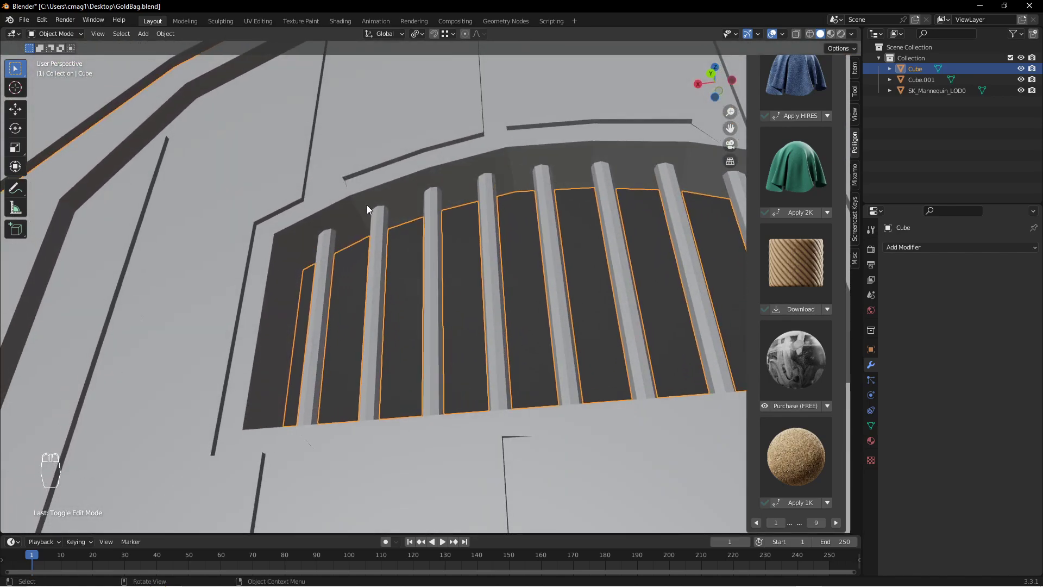
key(Tab)
Vertex Slide the selected window arch vertex slightly along its connected edge.
middle_drag(308, 214, 361, 237)
key(g)
key(g)
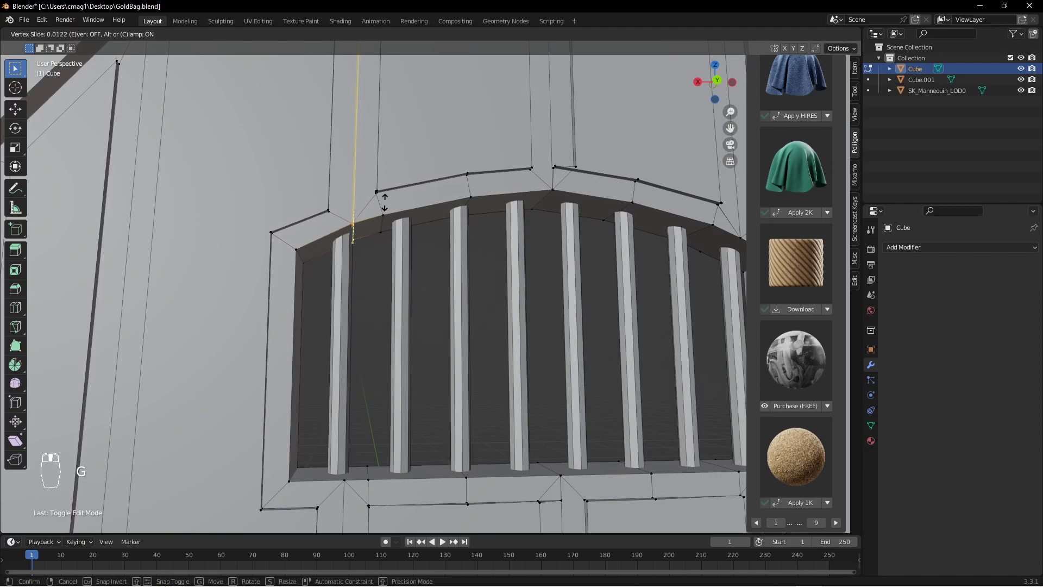
click(360, 191)
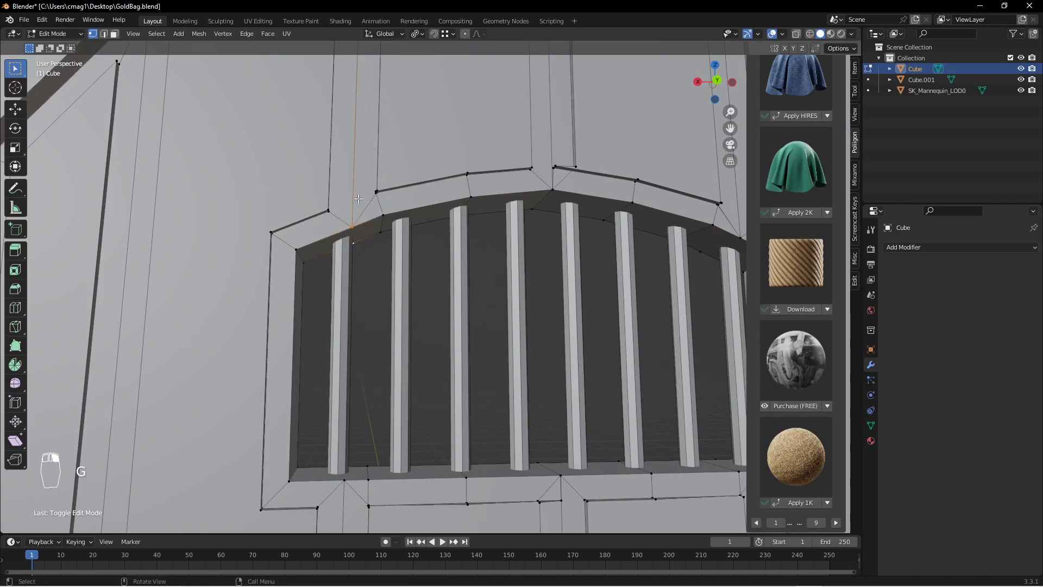
Extrude all inner faces around the barred window opening along their normals by about 0.0229 m.
key(3)
click(367, 229)
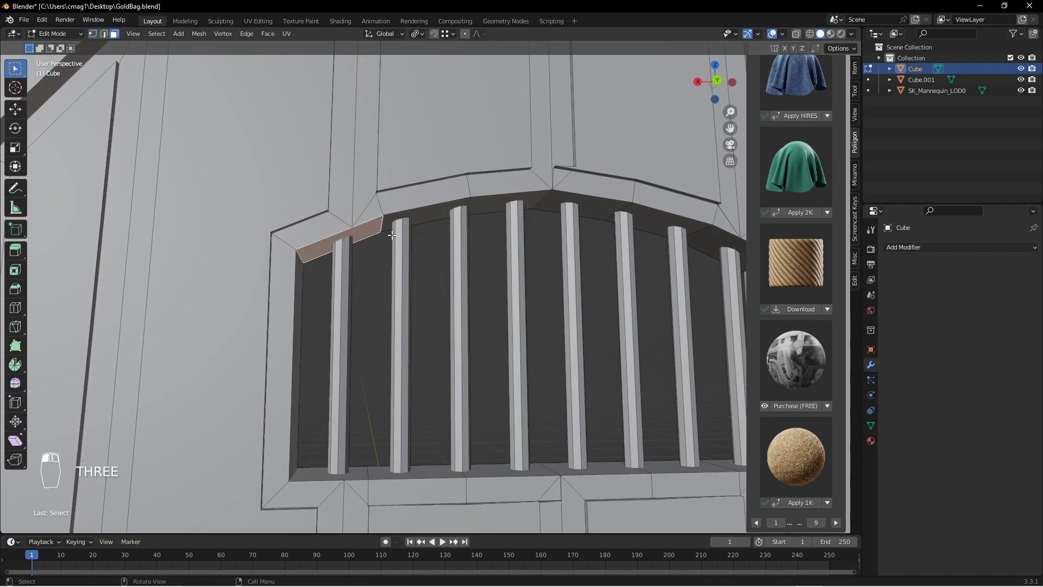
middle_drag(367, 229, 298, 280)
shift+click(293, 342)
shift+click(305, 460)
middle_drag(343, 389, 430, 403)
shift+click(442, 474)
shift+click(503, 469)
shift+click(597, 442)
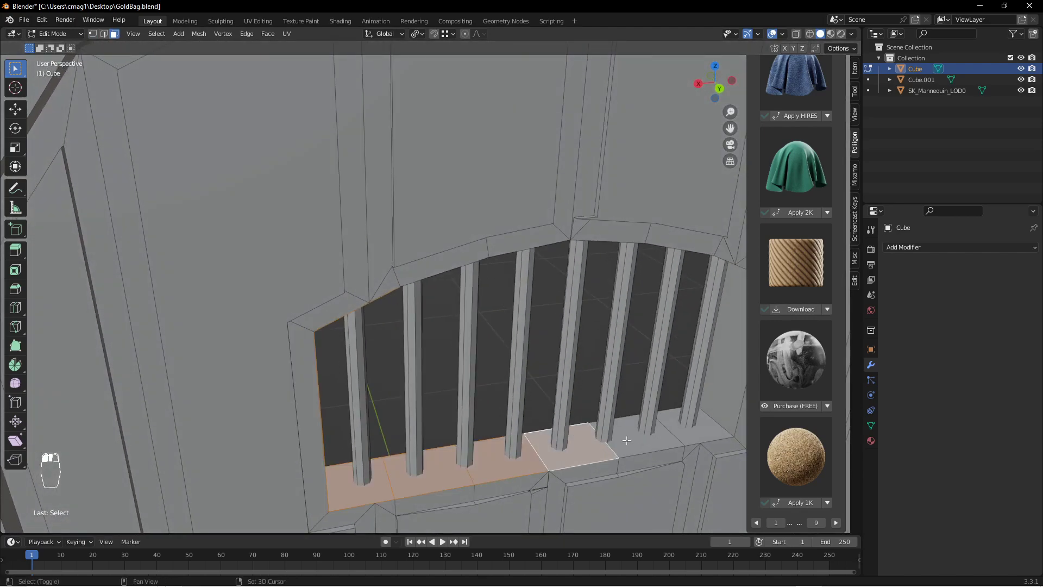
shift+click(644, 442)
shift+click(706, 416)
shift+click(725, 361)
middle_drag(701, 290, 712, 260)
shift+click(719, 254)
shift+click(657, 220)
shift+click(577, 205)
shift+click(508, 191)
shift+click(440, 195)
middle_drag(441, 194, 517, 242)
key(alt+e)
click(519, 243)
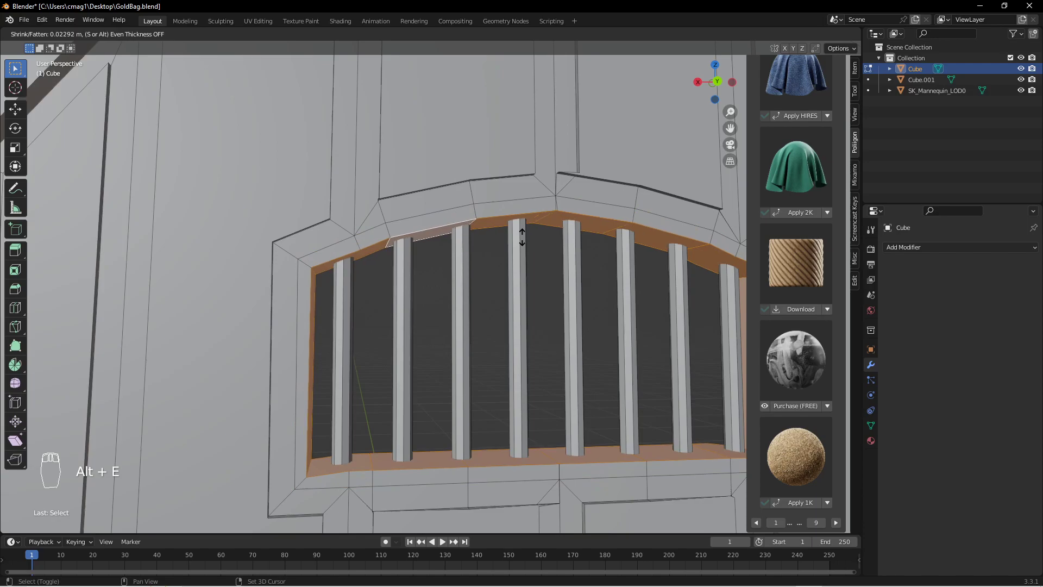
click(522, 237)
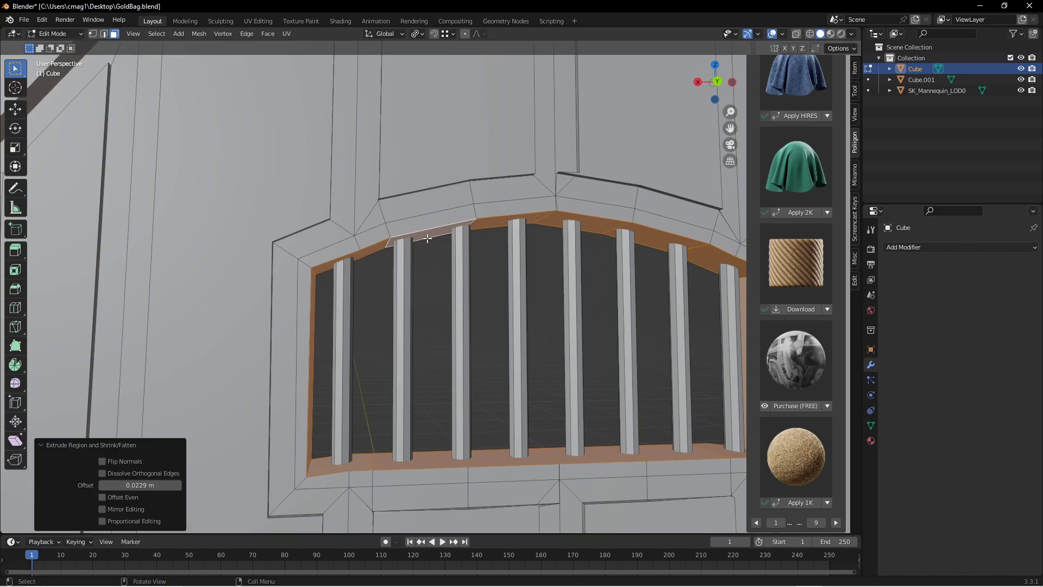
Try extruding the loop of rim faces around the window opening along their normals by about 0.011 m.
alt+click(360, 245)
scroll(500, 275, down, 4)
middle_drag(446, 264, 624, 273)
scroll(515, 277, up, 3)
alt+click(514, 258)
middle_drag(326, 237, 492, 300)
key(alt+e)
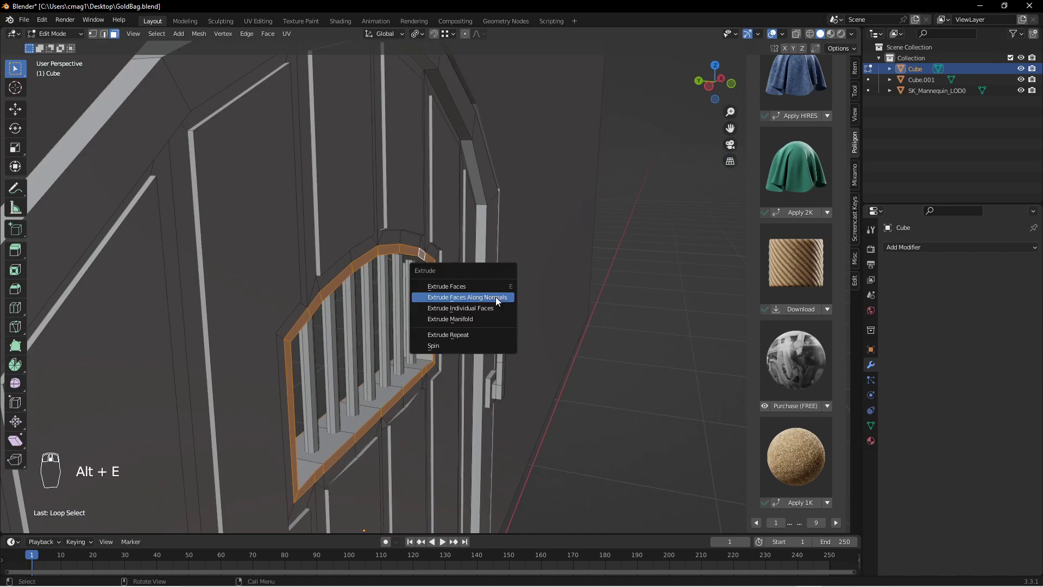
click(494, 298)
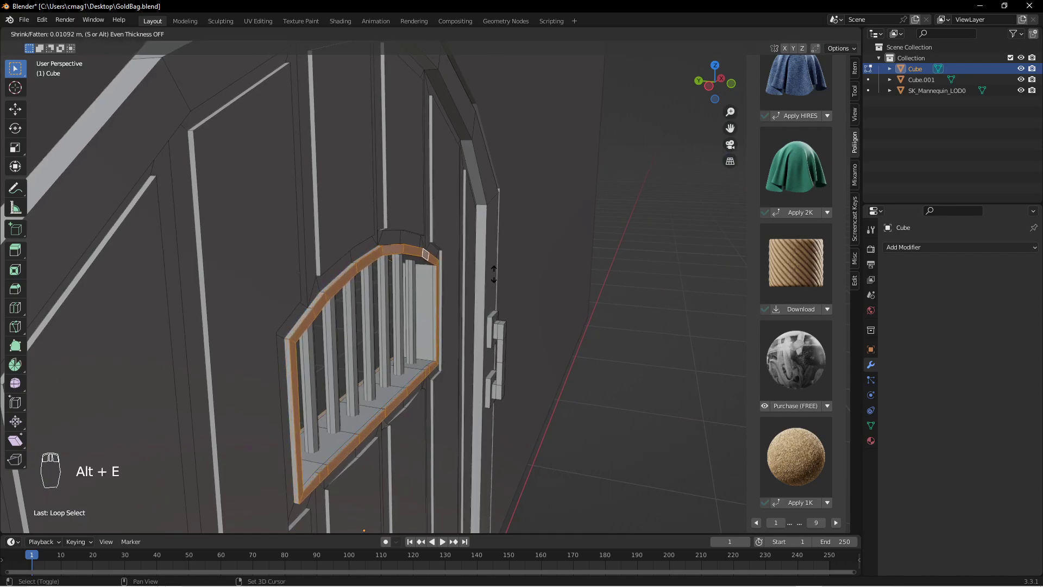
click(495, 269)
Inspect the extruded window rim in Object Mode, return to Edit Mode and undo that extrusion.
key(Tab)
middle_drag(556, 281, 478, 194)
scroll(416, 272, up, 2)
scroll(386, 215, up, 2)
key(Tab)
middle_drag(386, 215, 376, 195)
key(ctrl+z)
key(ctrl+z)
key(ctrl+z)
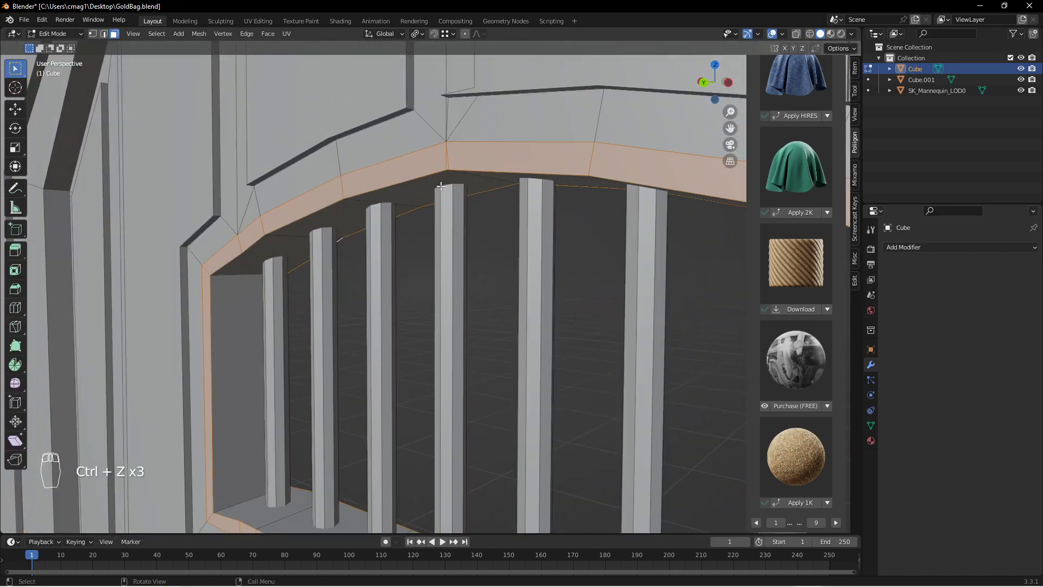
Select the entire door mesh and merge its vertices by distance at 0.0001 m.
scroll(463, 163, up, 3)
shift+middle_drag(501, 126, 550, 282)
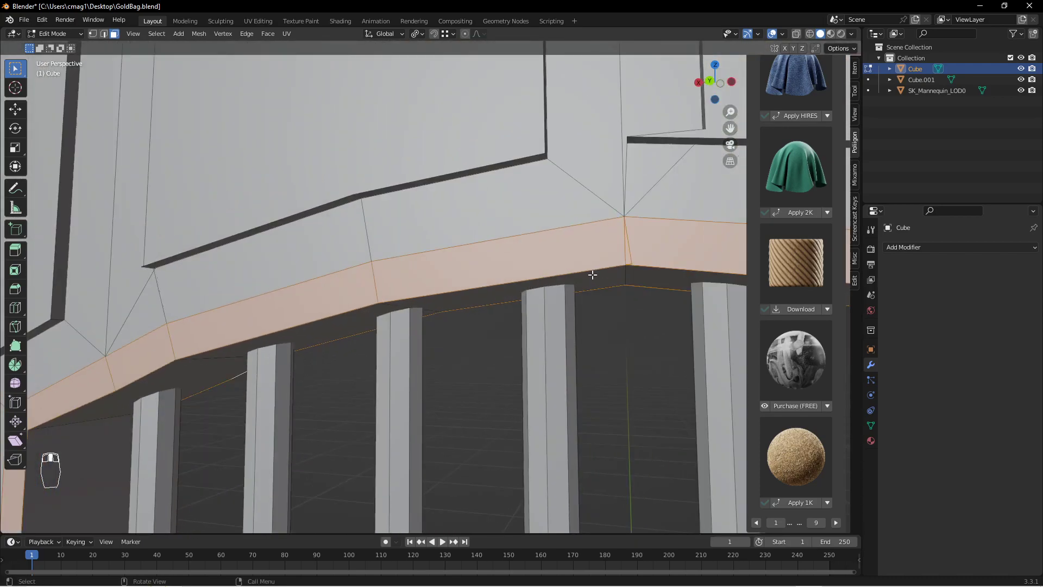
key(a)
key(m)
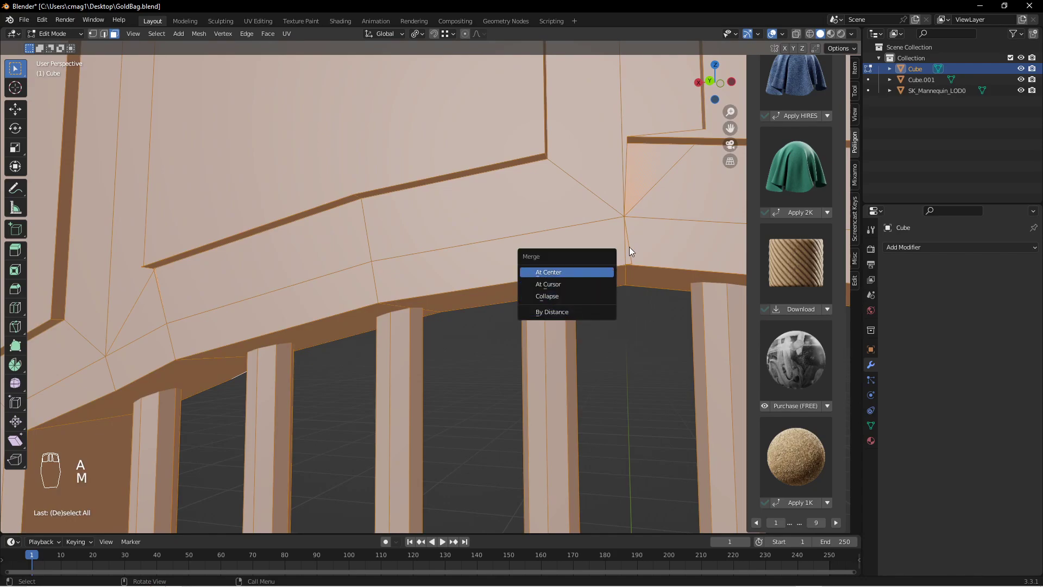
click(576, 311)
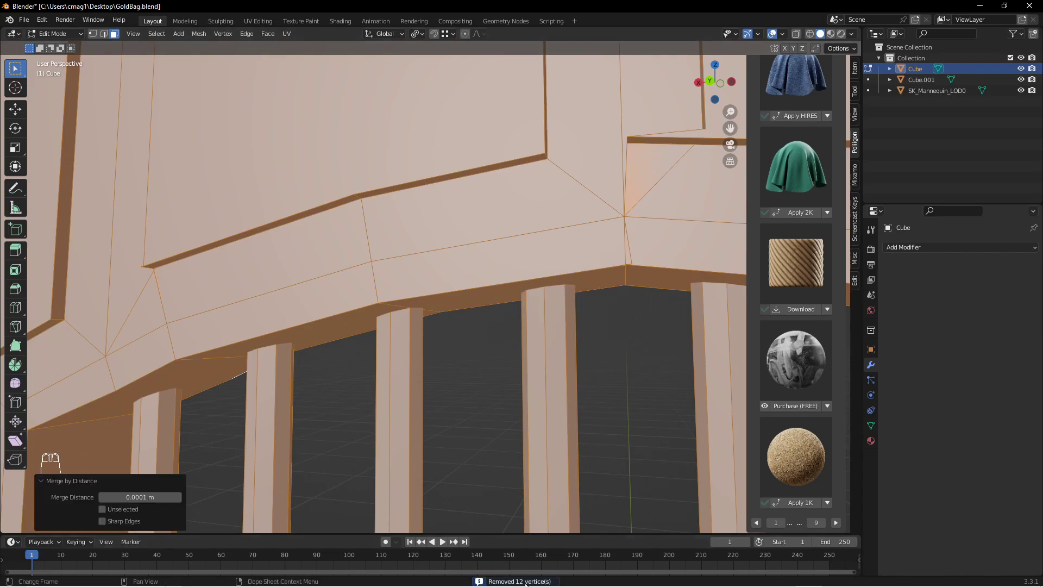
Merge the stray vertex beside the window arch's peak into the peak vertex with the At Last option.
scroll(504, 376, down, 6)
scroll(608, 291, up, 6)
shift+middle_drag(629, 278, 386, 310)
key(1)
scroll(382, 301, up, 5)
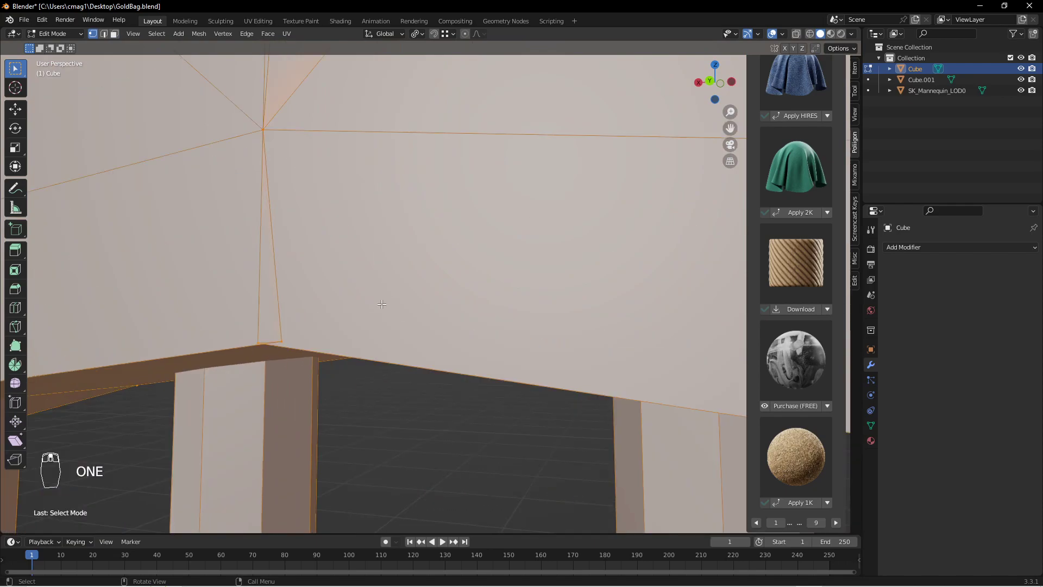
click(293, 332)
middle_drag(293, 332, 438, 310)
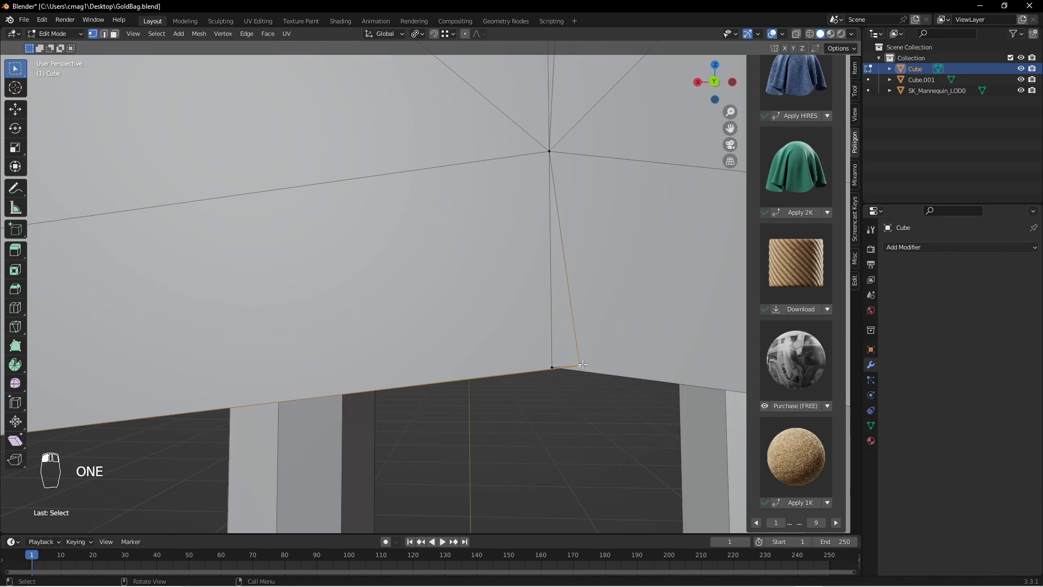
key(m)
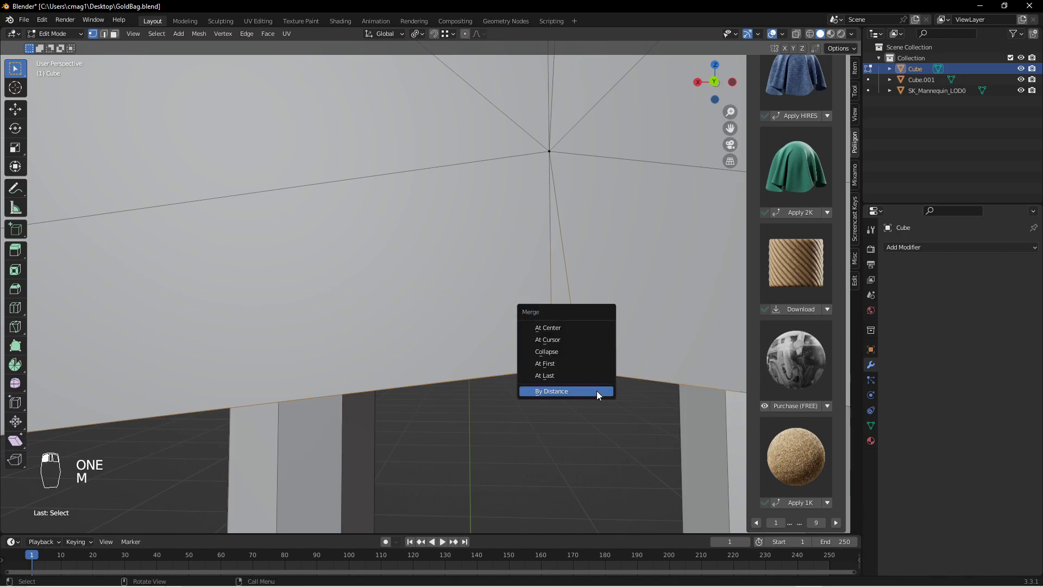
click(556, 377)
On the opposite face of the door, merge the duplicate vertices at the window arch's peak At Last.
middle_drag(605, 354, 417, 397)
shift+click(404, 381)
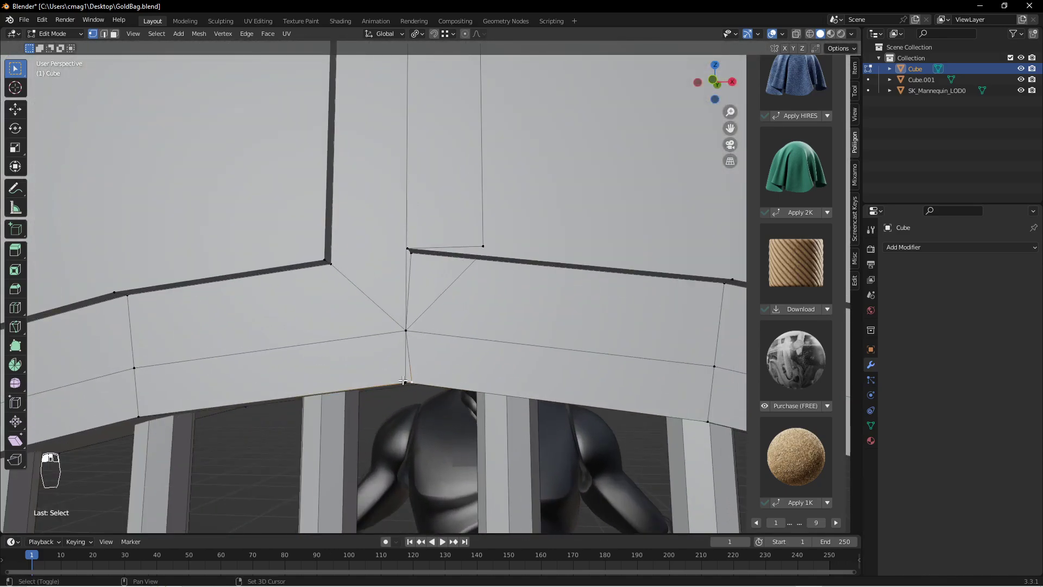
key(m)
click(452, 382)
middle_drag(452, 383, 428, 251)
scroll(428, 319, down, 6)
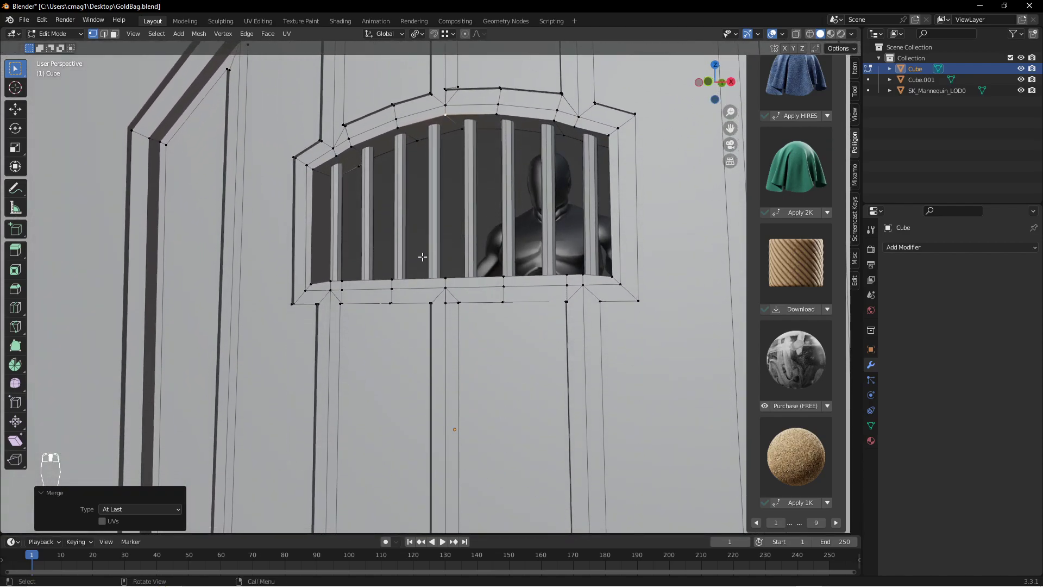
Try merging the two corner vertices of the raised middle plank below the window At Last, and undo it.
scroll(358, 286, up, 4)
middle_drag(359, 287, 408, 291)
shift+middle_drag(493, 280, 428, 310)
scroll(459, 274, up, 3)
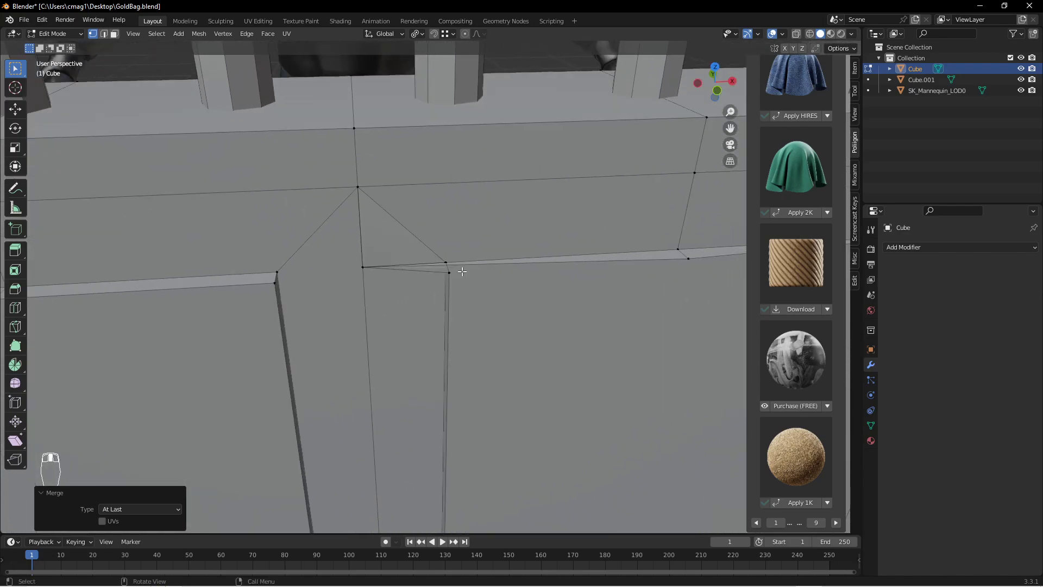
middle_drag(461, 272, 435, 291)
click(532, 222)
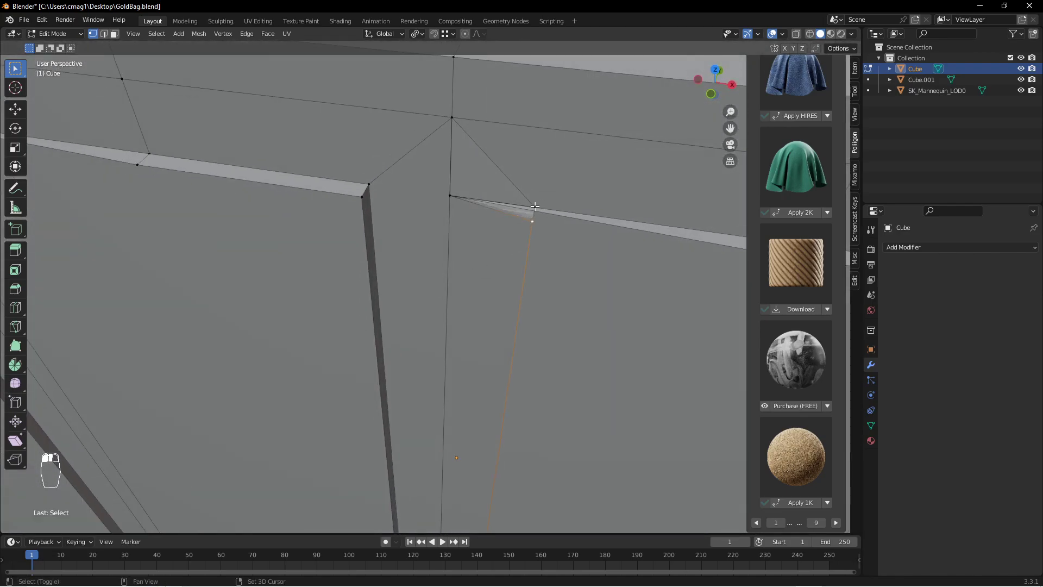
key(m)
click(554, 219)
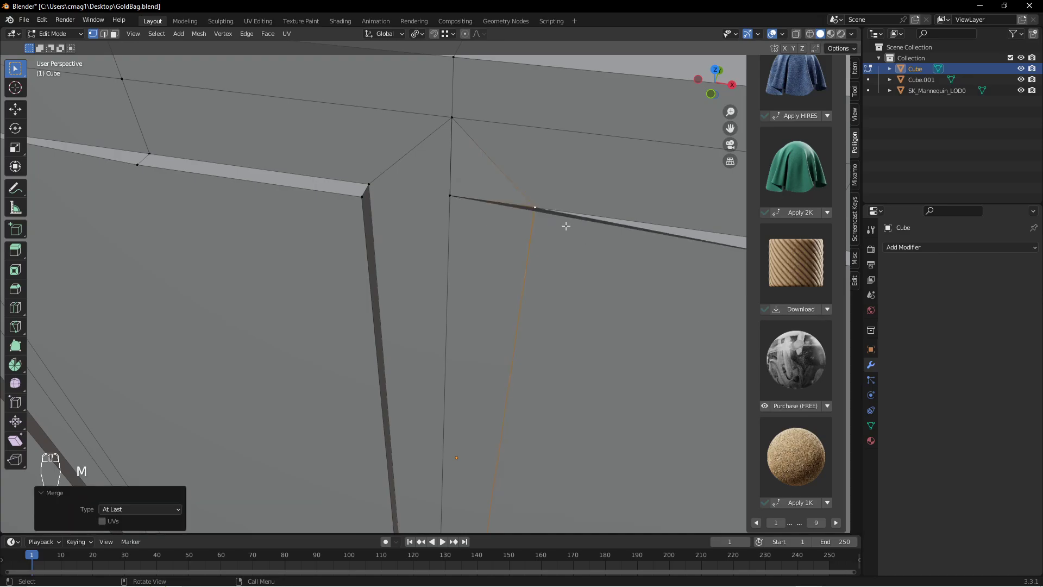
middle_drag(561, 226, 493, 230)
key(ctrl+z)
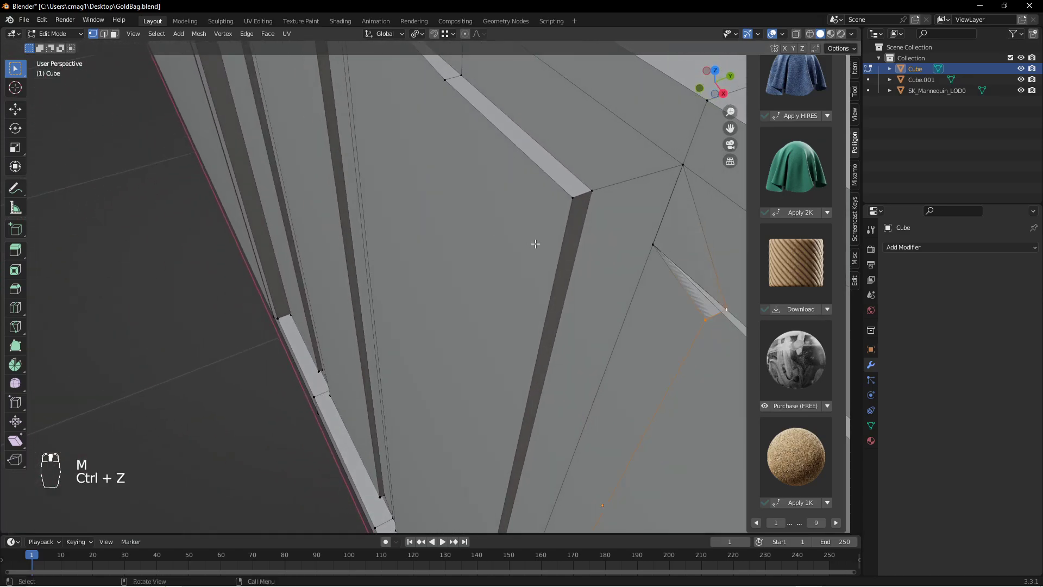
Dissolve the outer corner vertex of the raised middle plank below the window.
middle_drag(640, 270, 775, 291)
mouse_move(473, 275)
middle_down()
mouse_move(561, 254)
mouse_move(456, 256)
mouse_move(668, 253)
mouse_move(488, 263)
middle_up()
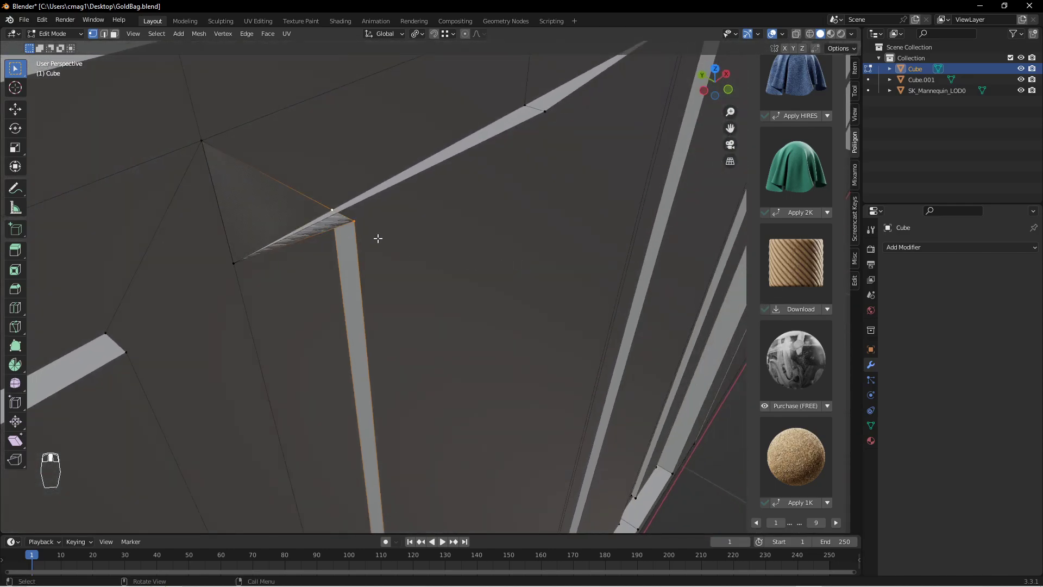
key(x)
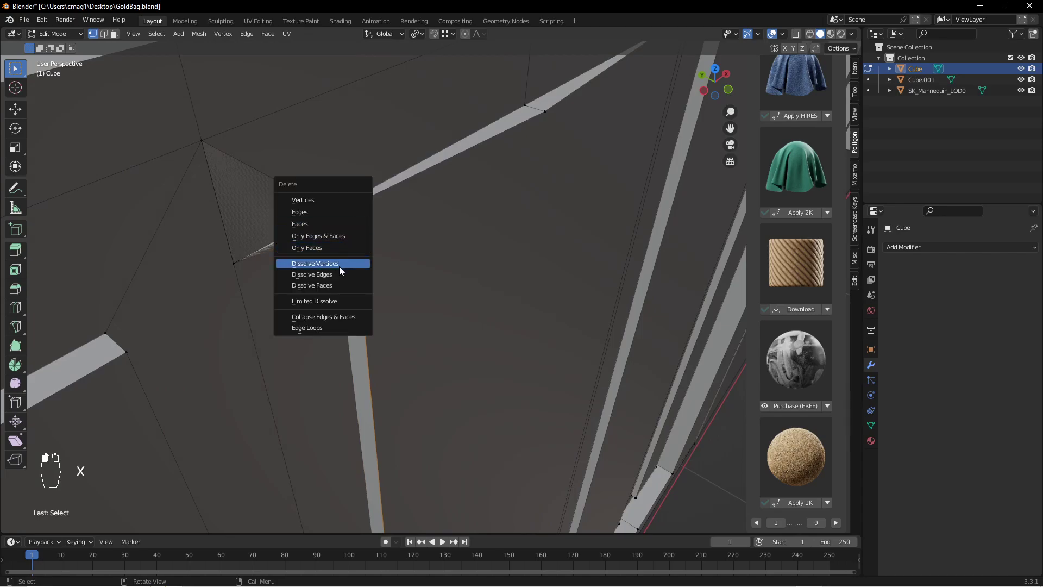
click(342, 264)
middle_drag(395, 248, 403, 223)
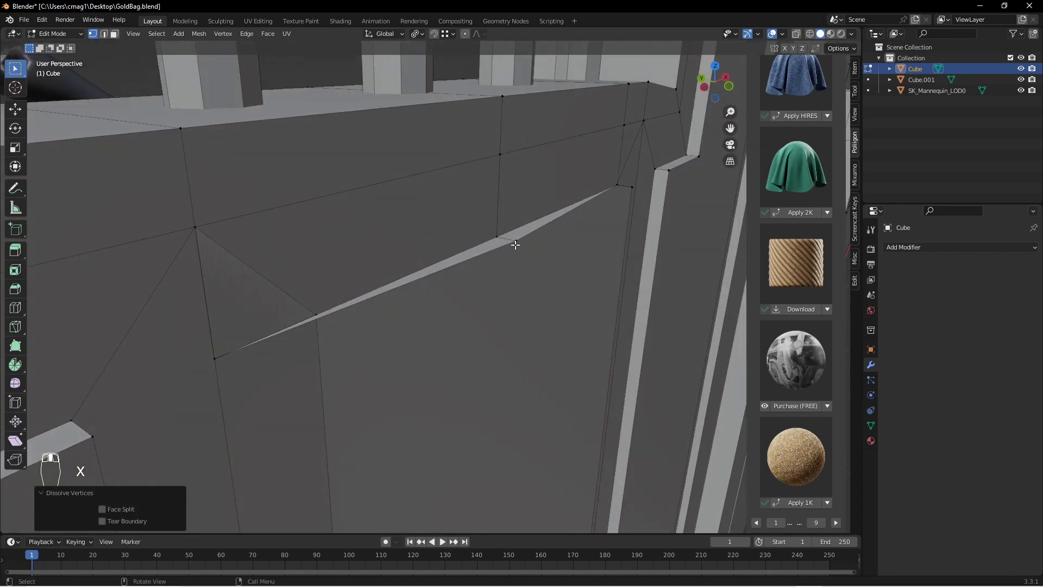
Try moving the frame vertex beside the middle plank's corner below the window sill.
click(219, 355)
middle_drag(219, 356, 279, 338)
key(g)
click(350, 344)
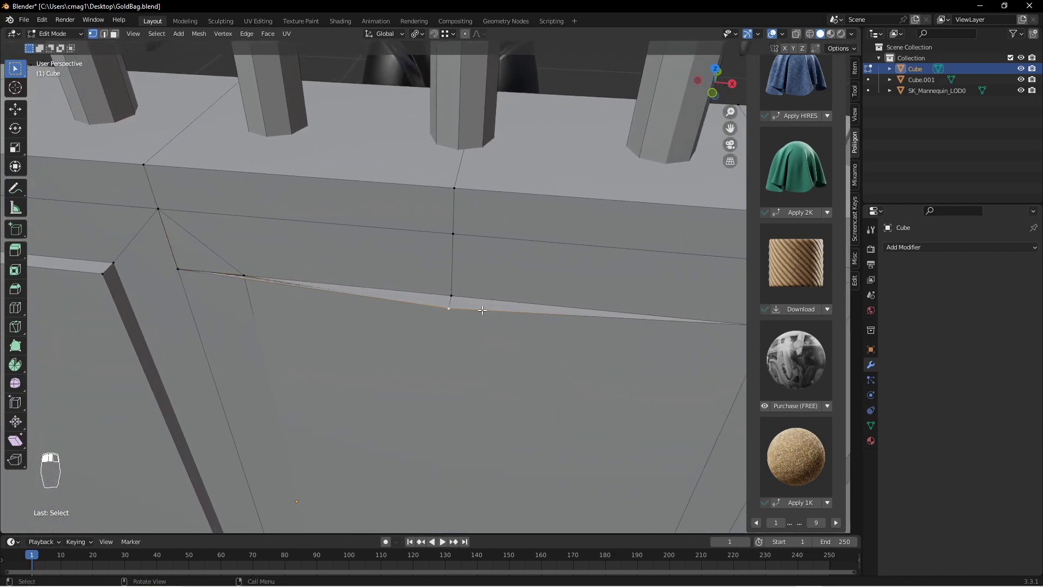
Merge the vertex pair midway along the middle plank's upper edge At Last and dissolve the plank's corner vertex.
key(m)
click(453, 294)
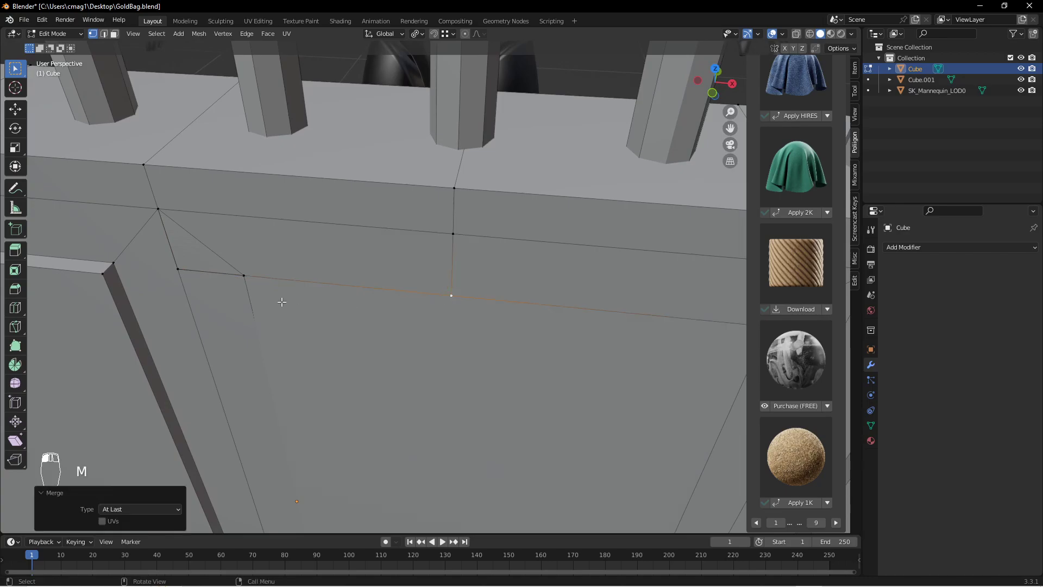
click(243, 276)
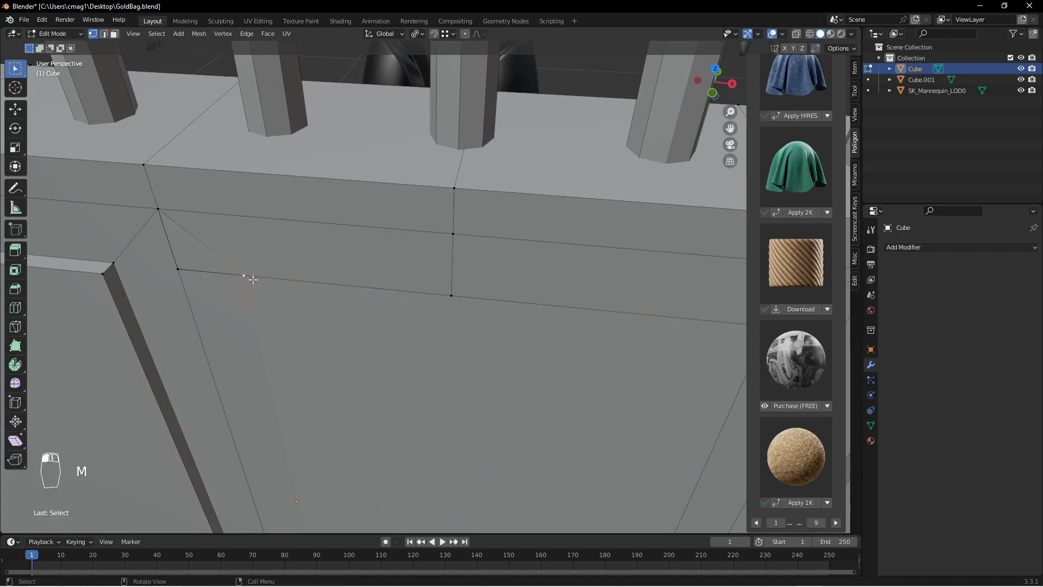
key(x)
click(253, 279)
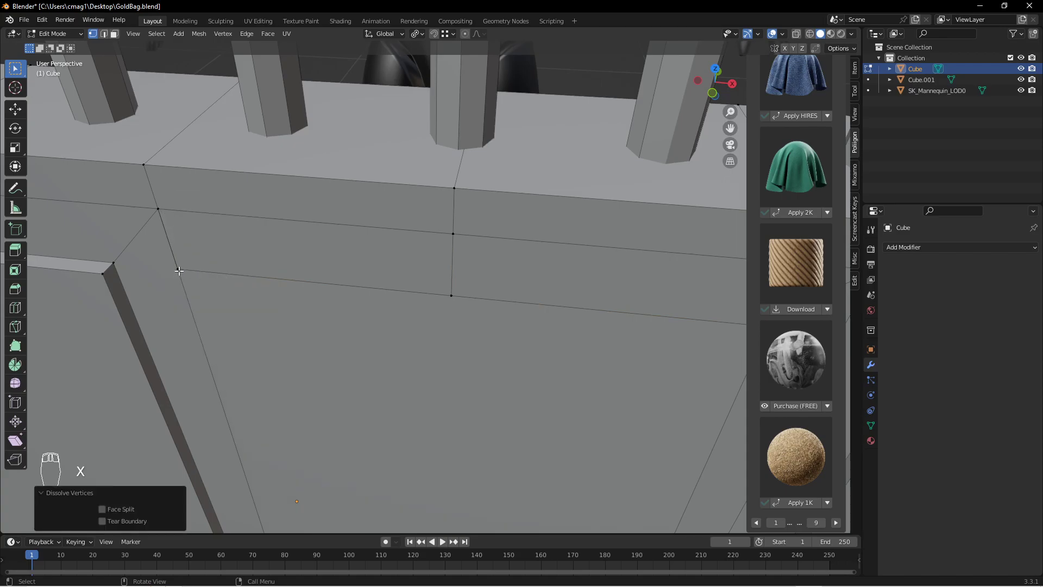
Undo the recent vertex merges and dissolves around the middle plank below the window.
click(178, 269)
middle_drag(231, 273, 394, 328)
key(ctrl+z)
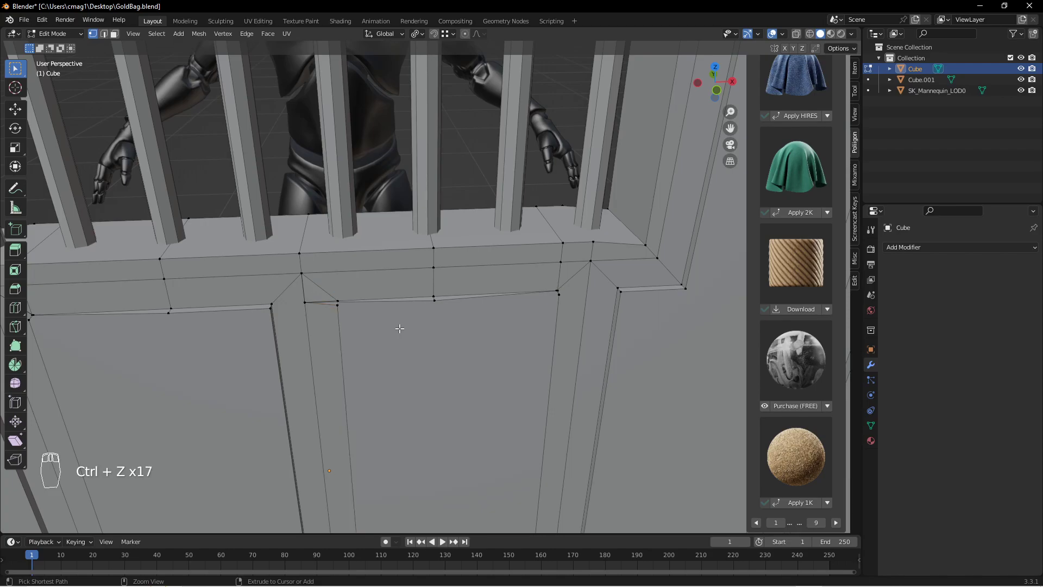
Try merging the stray frame vertex under the sill into the middle plank's outer corner vertex, and undo it.
middle_drag(397, 333, 310, 341)
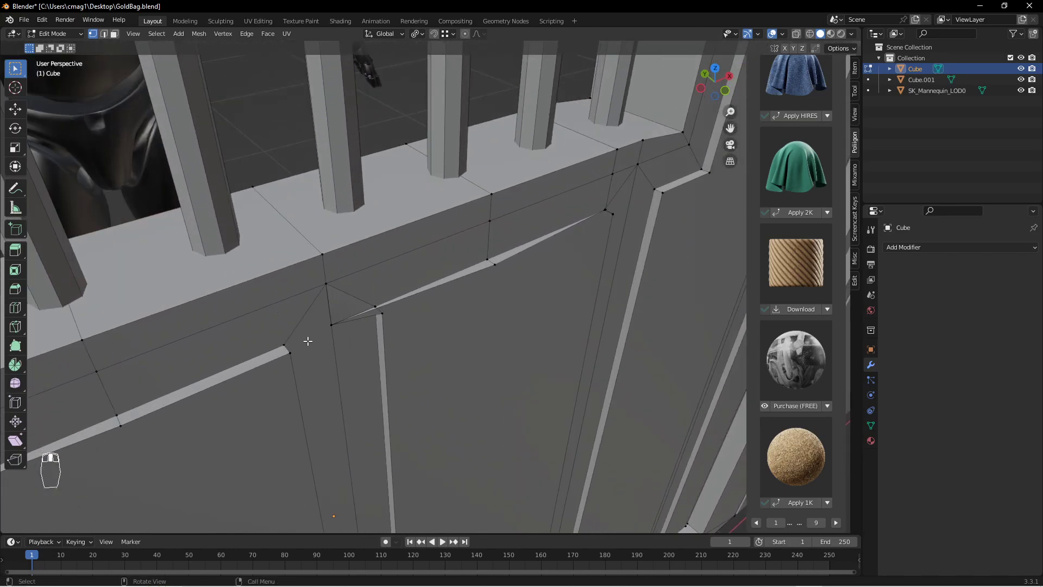
shift+click(385, 314)
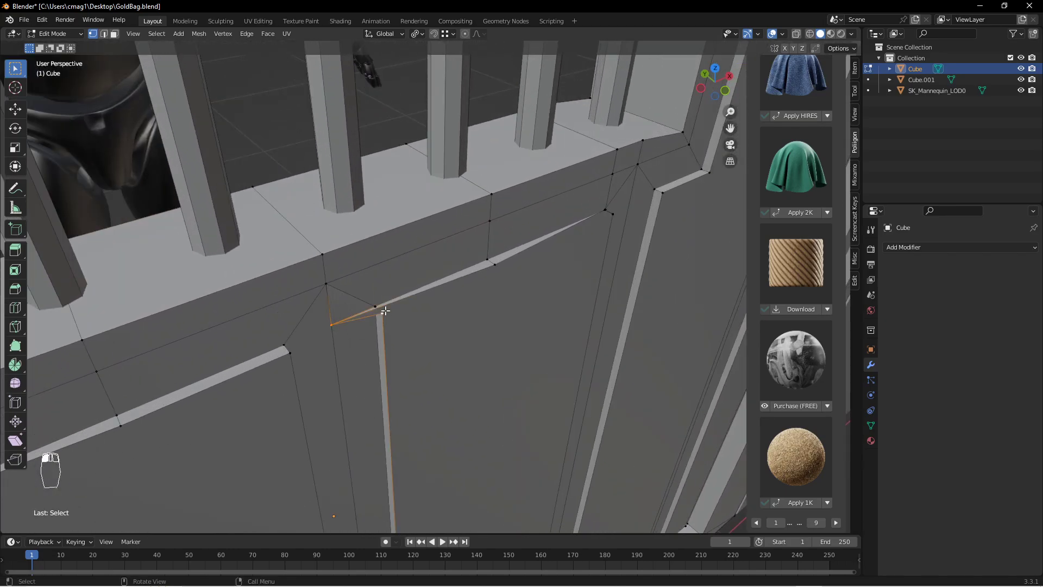
key(m)
click(386, 311)
mouse_move(415, 339)
middle_down()
mouse_move(419, 329)
mouse_move(406, 345)
middle_up()
click(338, 372)
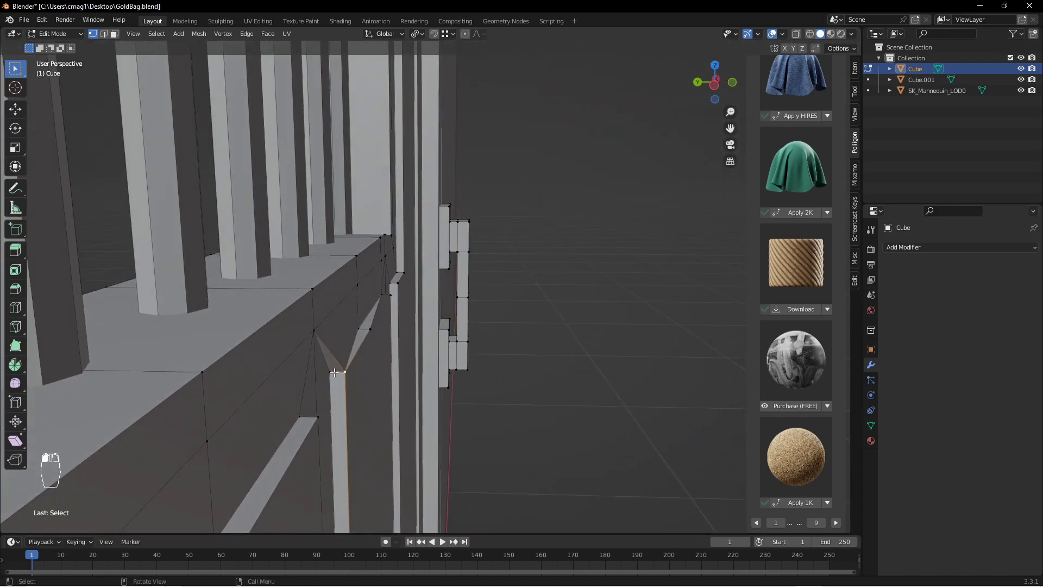
middle_drag(359, 373, 381, 371)
key(ctrl+z)
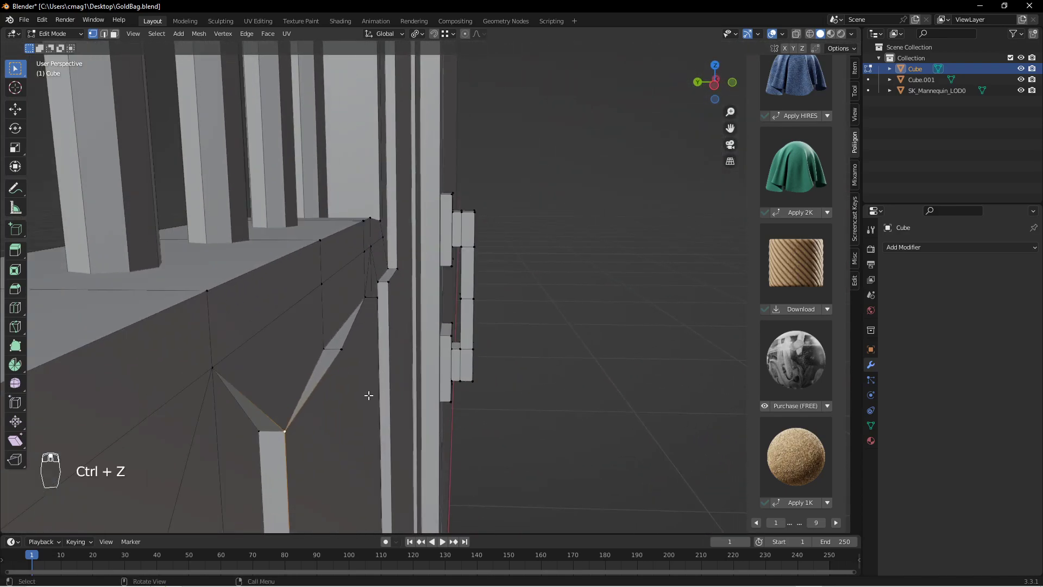
key(ctrl+z)
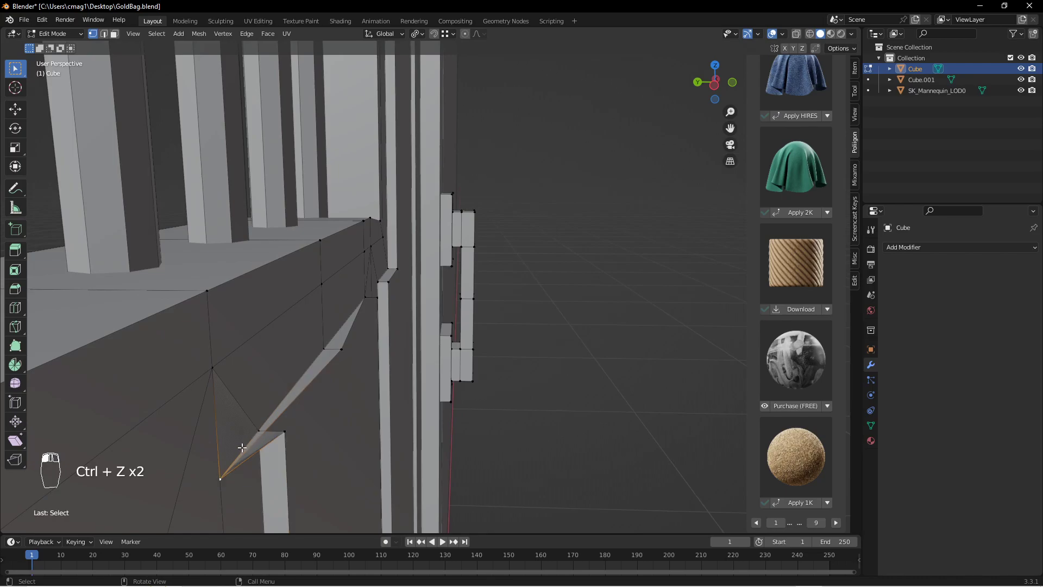
Merge the stray frame vertex under the window sill into the middle plank's outer corner vertex using At Last.
key(m)
click(291, 426)
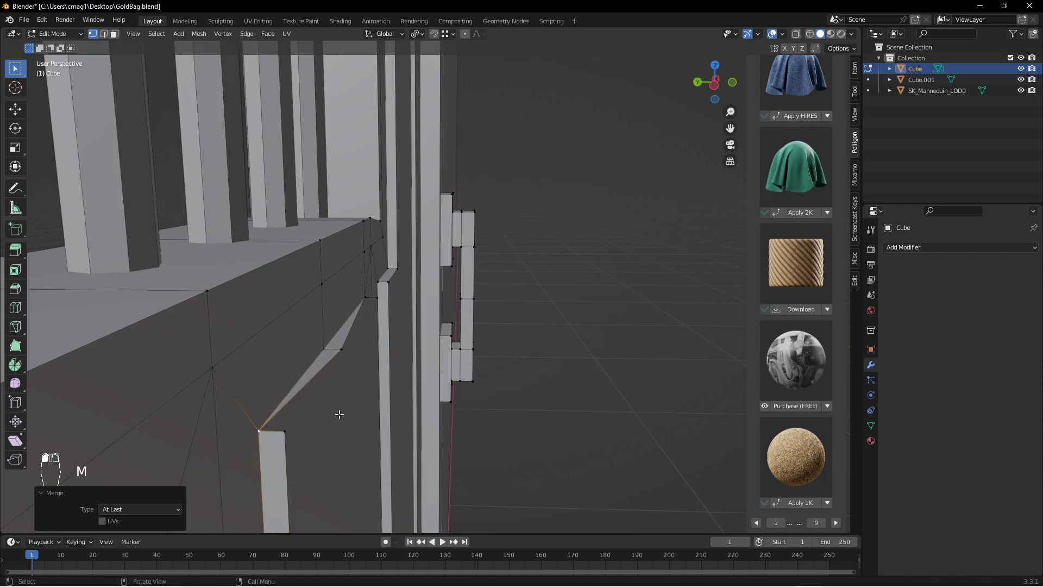
middle_drag(385, 398, 377, 351)
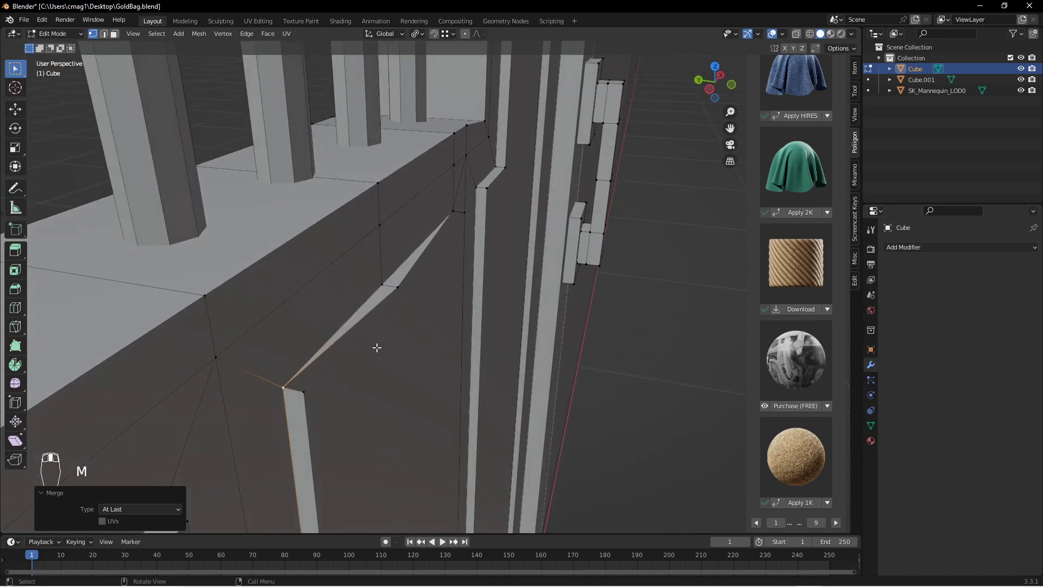
Join the middle plank's two front corner vertices with an edge and fill the gap along its upper side with a face.
click(400, 287)
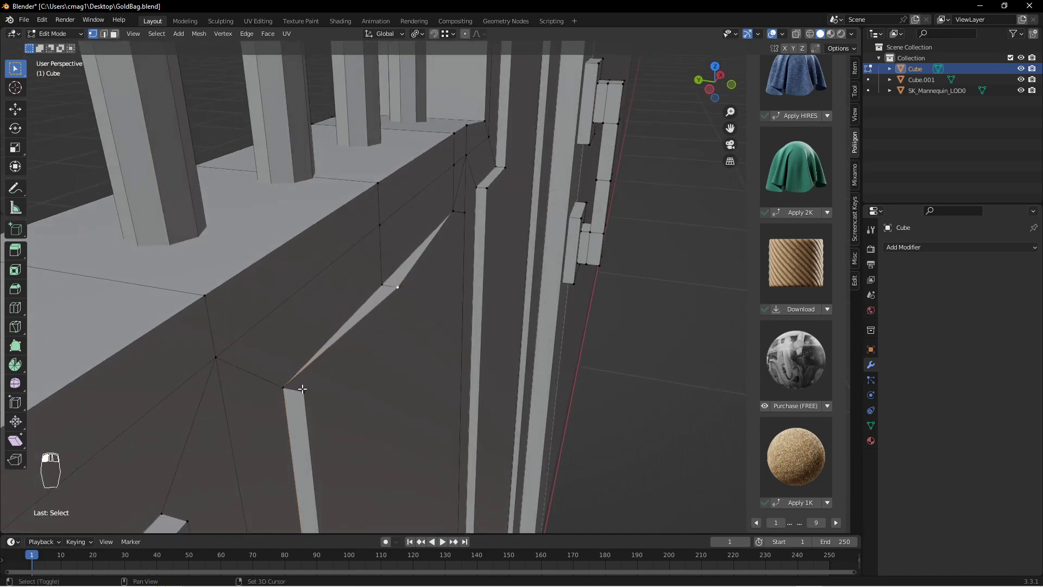
key(f)
middle_drag(384, 375, 328, 372)
middle_drag(504, 420, 540, 449)
scroll(531, 295, up, 6)
shift+middle_drag(542, 289, 458, 333)
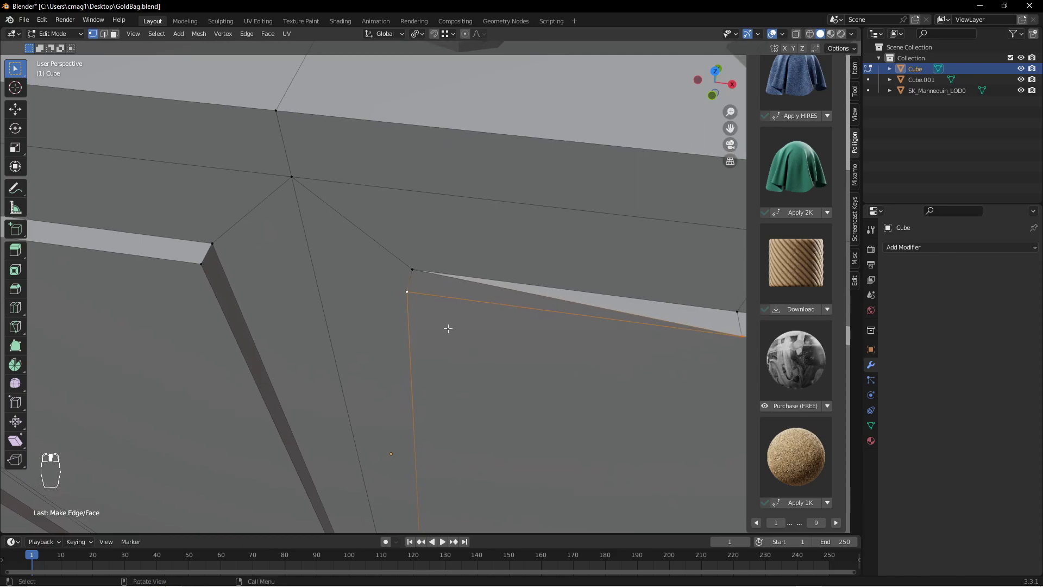
shift+click(415, 283)
key(2)
click(429, 295)
shift+click(408, 283)
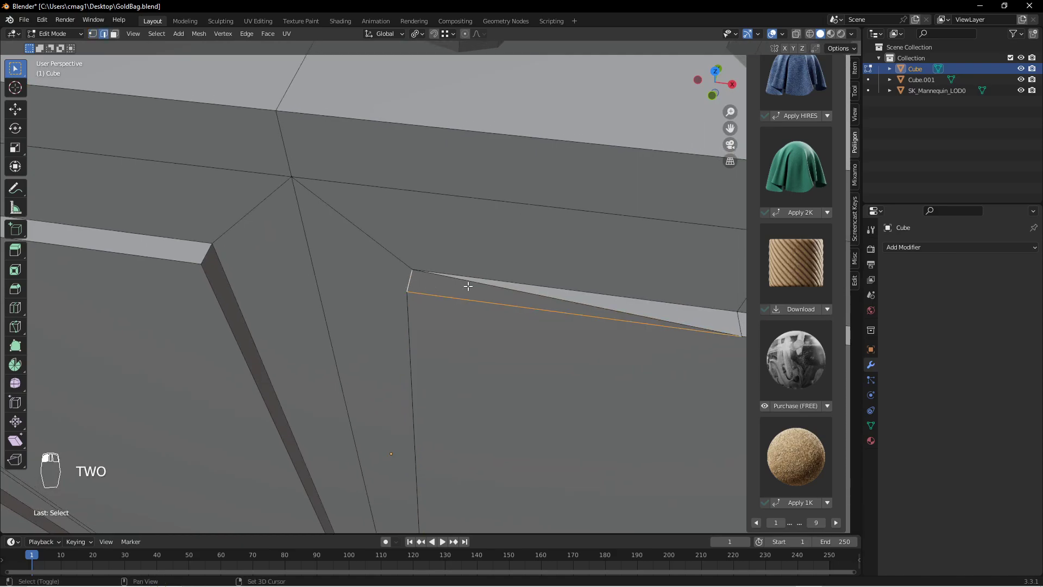
key(f)
middle_drag(524, 303, 480, 367)
Select the whole door mesh and recalculate its normals with Inside turned off.
key(Tab)
key(Tab)
key(a)
key(a)
key(a)
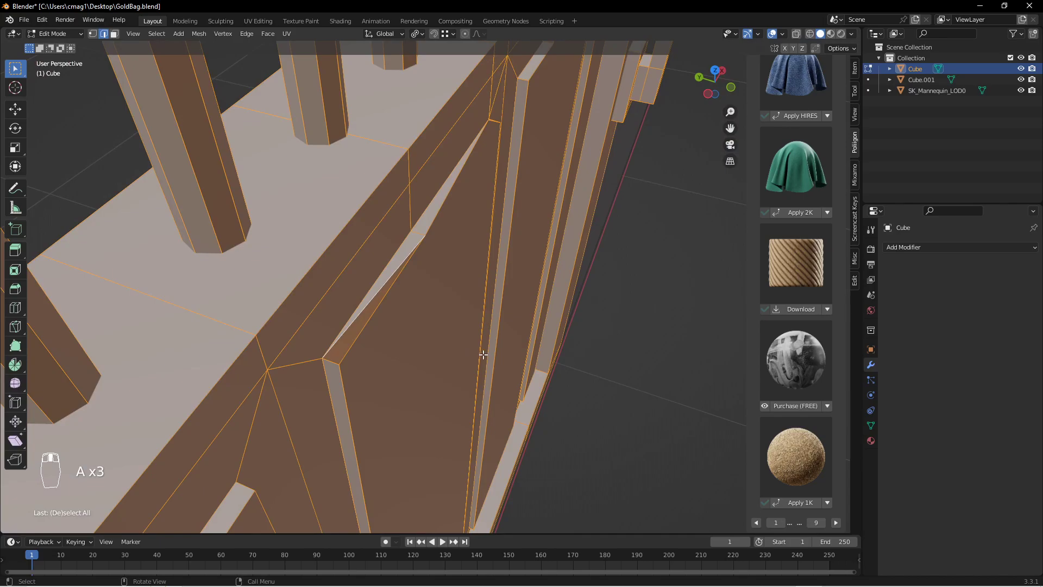
key(ctrl+shift+n)
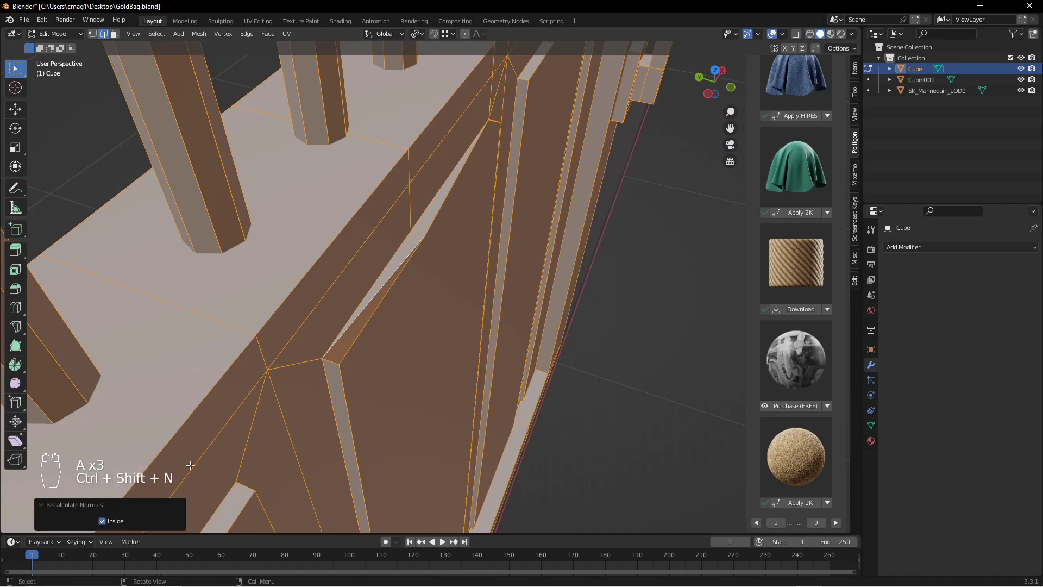
click(103, 521)
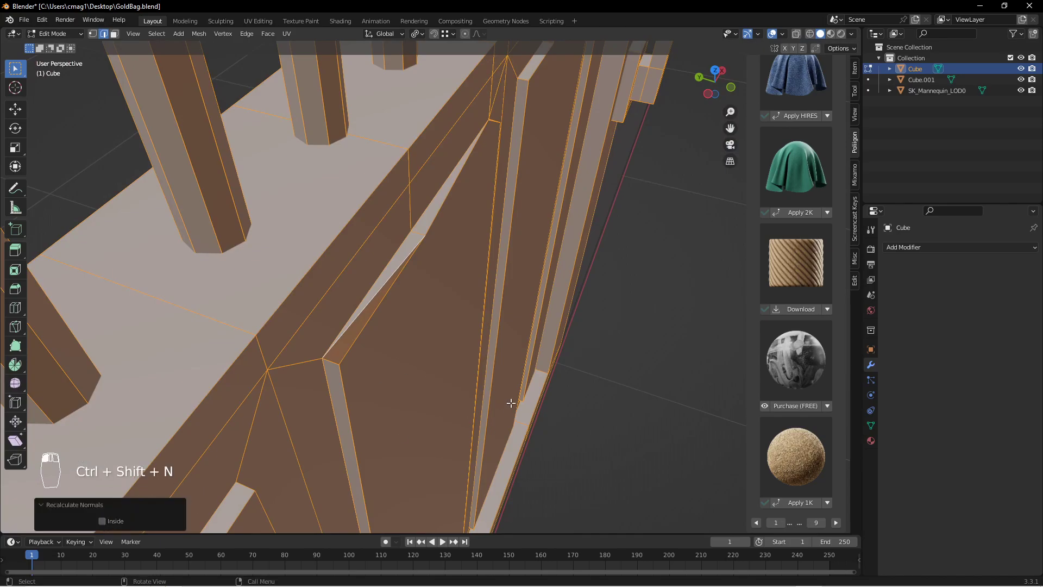
key(Tab)
Examine the door's planks and barred window frame from several angles for remaining shading errors.
middle_drag(537, 346, 358, 292)
key(Tab)
key(Tab)
scroll(413, 271, down, 5)
scroll(401, 321, up, 4)
middle_drag(401, 321, 587, 300)
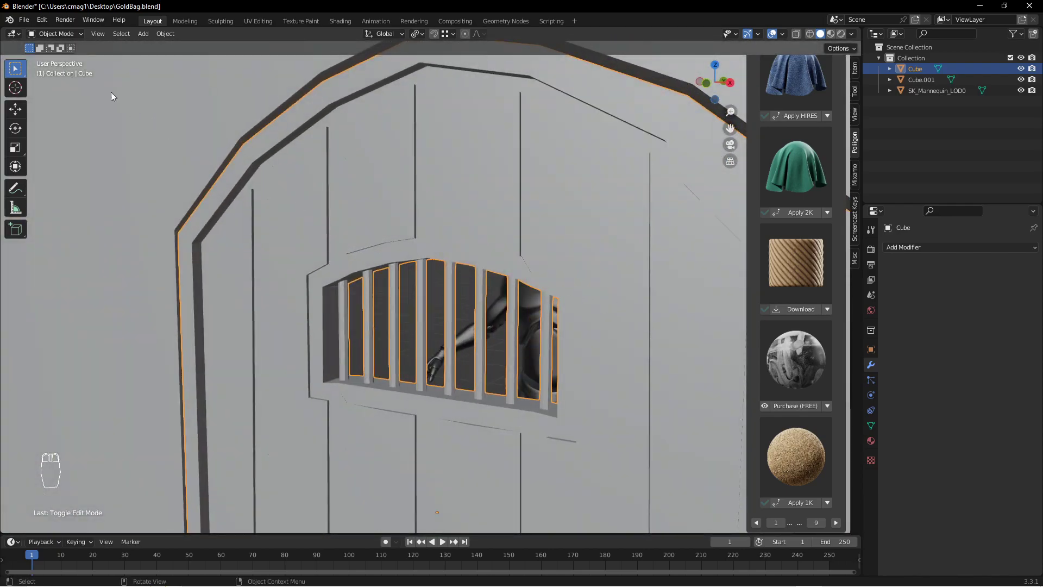
click(24, 20)
click(487, 212)
middle_drag(503, 220, 602, 246)
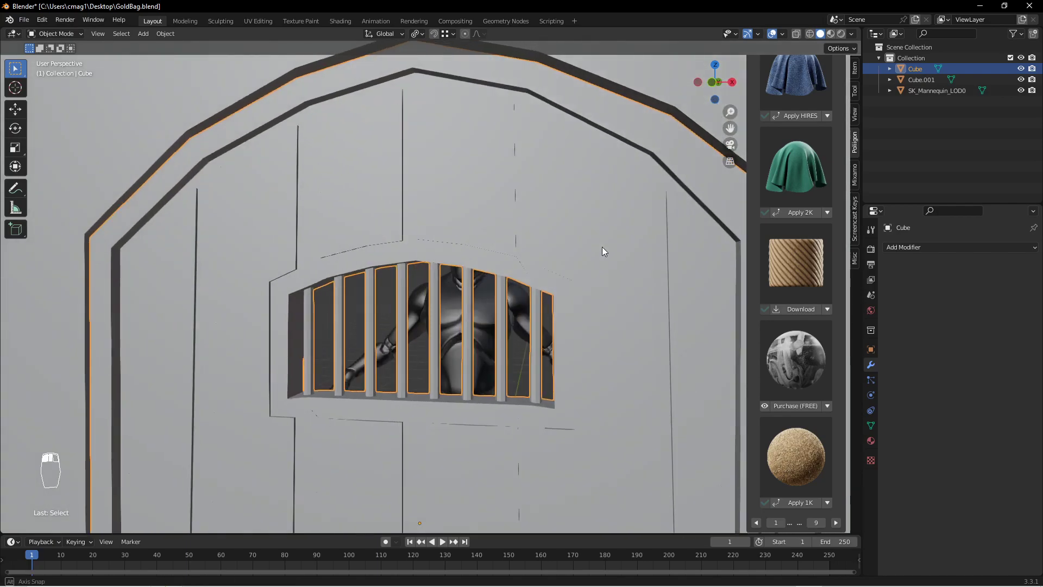
Add a new material to the door and darken its base color to grey with a value of 0.091.
click(872, 444)
click(953, 296)
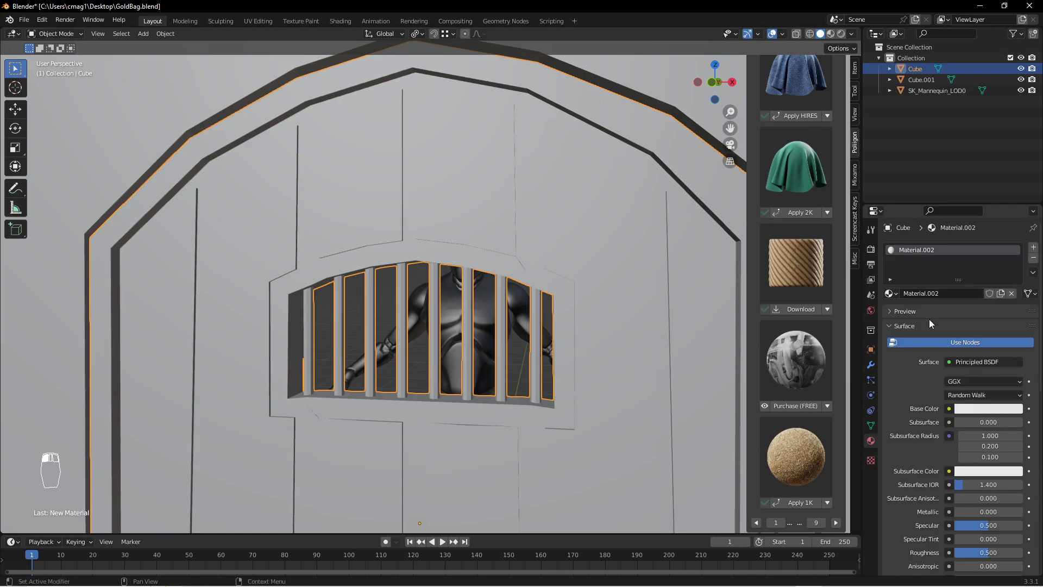
click(976, 408)
drag(1012, 288, 1014, 306)
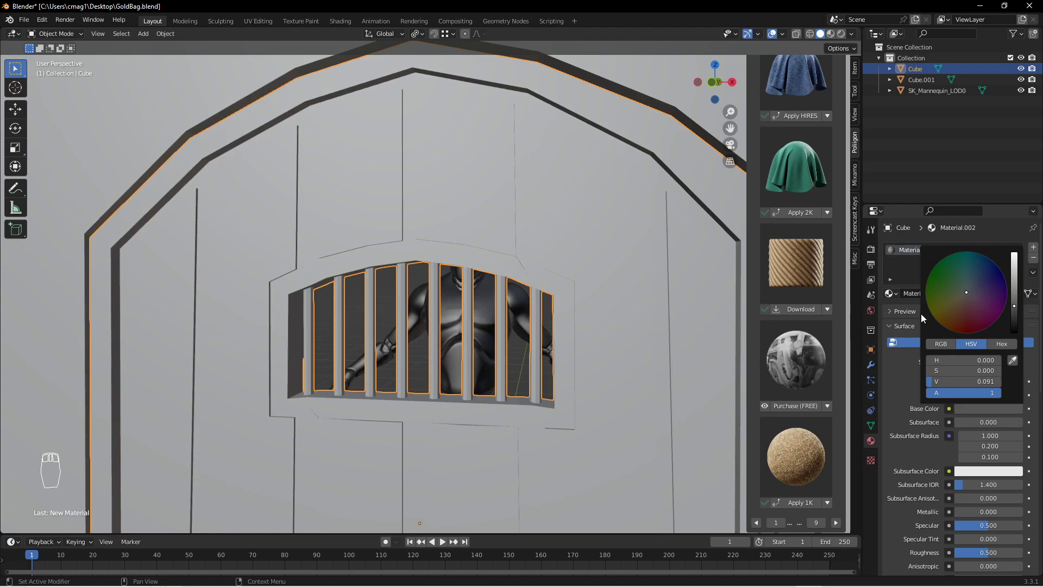
Show the viewport in Material Preview shading and rename the door's grey material to DoorBase.
key(z)
click(559, 373)
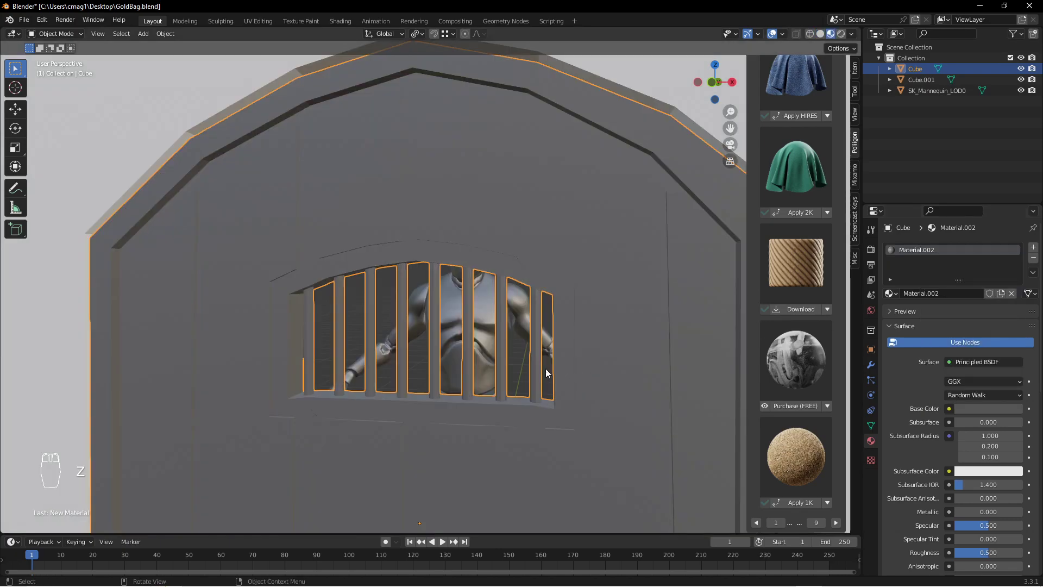
scroll(435, 331, down, 5)
mouse_move(434, 331)
middle_down()
mouse_move(484, 342)
mouse_move(484, 375)
mouse_move(464, 365)
middle_up()
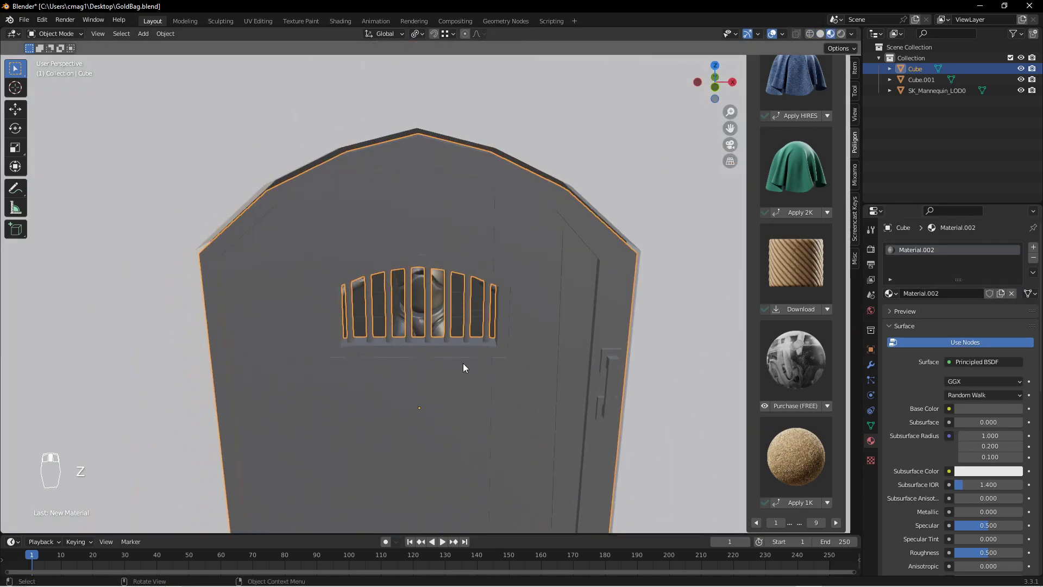
scroll(463, 366, up, 8)
middle_drag(511, 262, 543, 254)
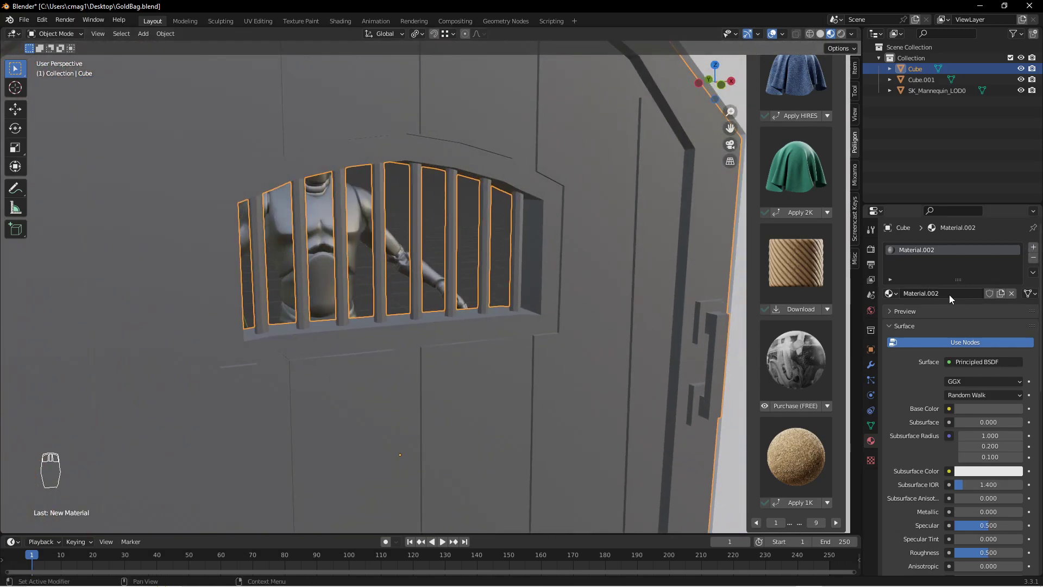
text(Door)
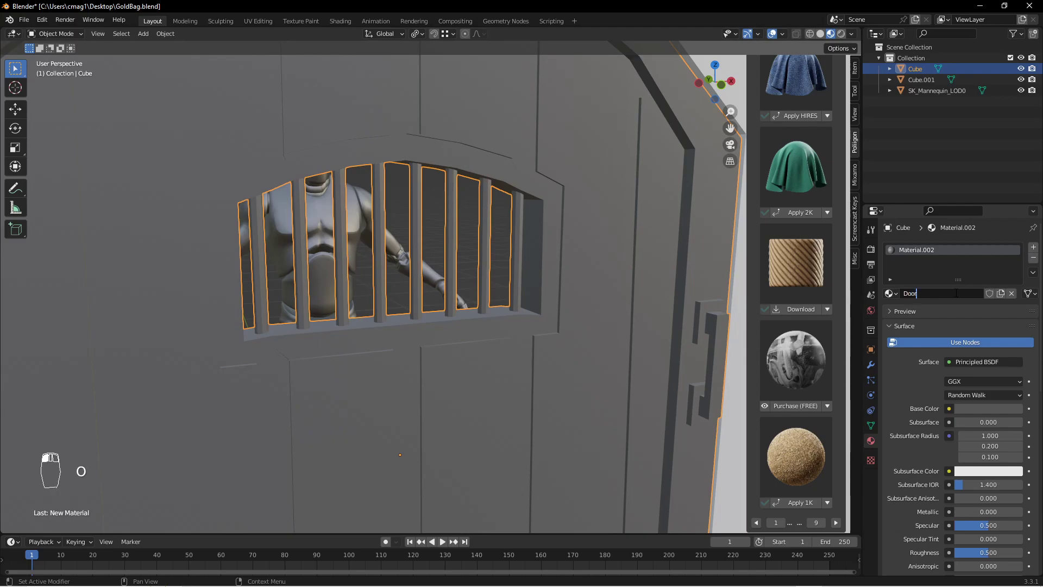
text(Ba)
key(Return)
Add a second material slot to the door with a new material named DoorWood.
click(1033, 247)
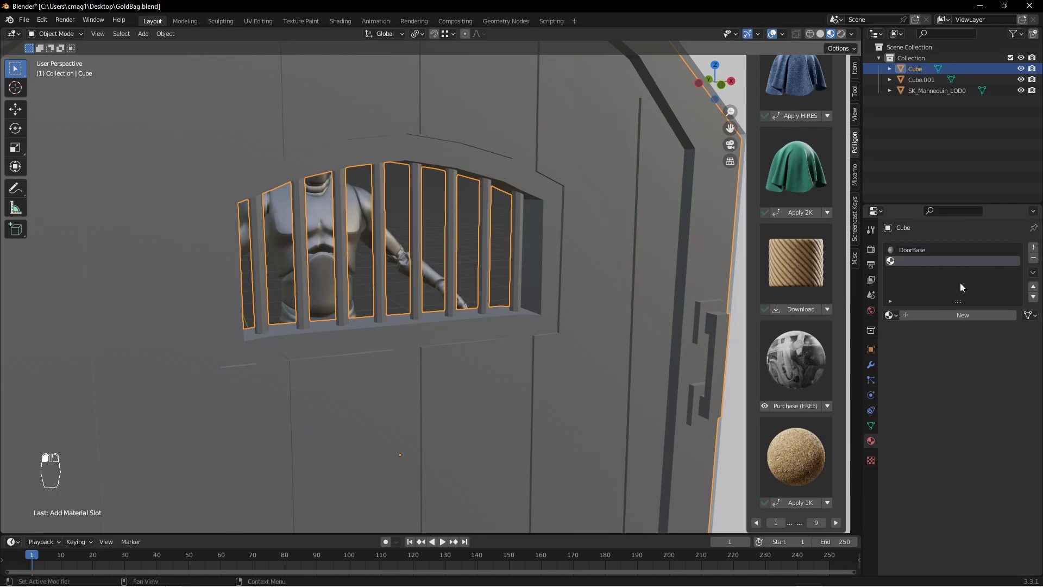
click(954, 314)
double_click(942, 314)
text(Door)
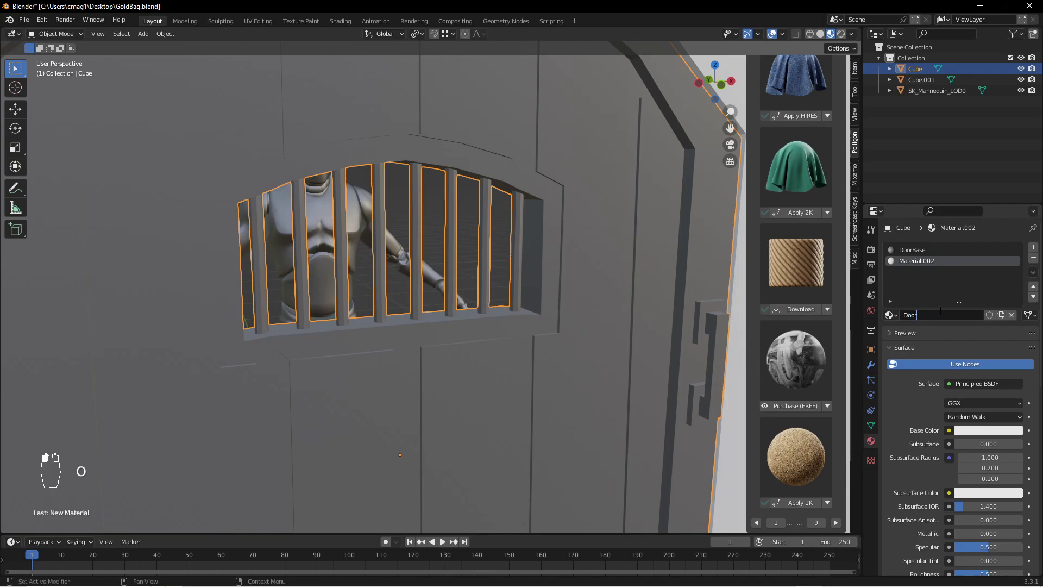
text(Wood)
key(Return)
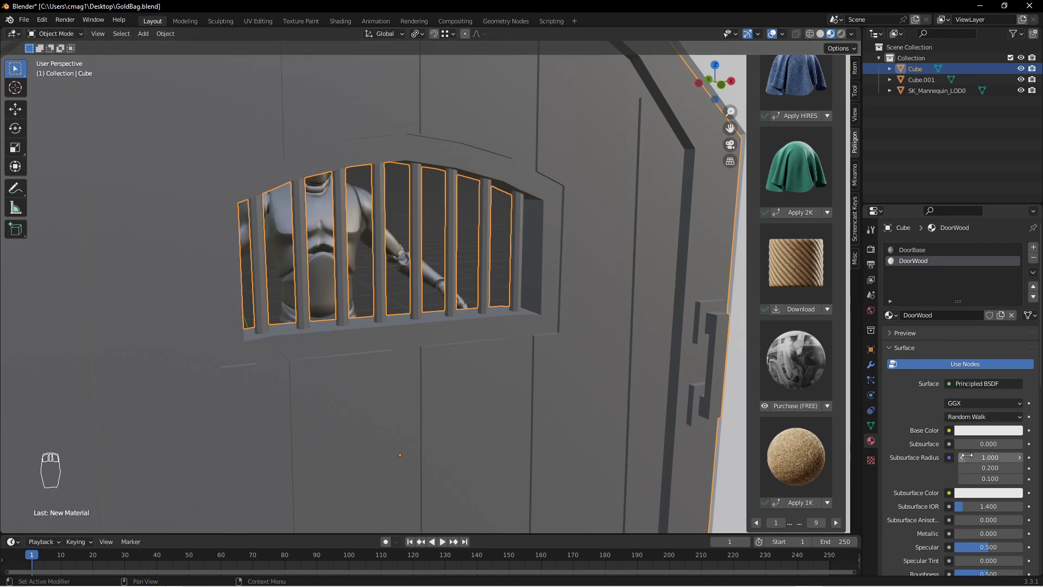
Set the DoorWood base color to a dark brown with hue 0.084, saturation 0.983 and value 0.107.
click(974, 431)
drag(960, 318, 944, 339)
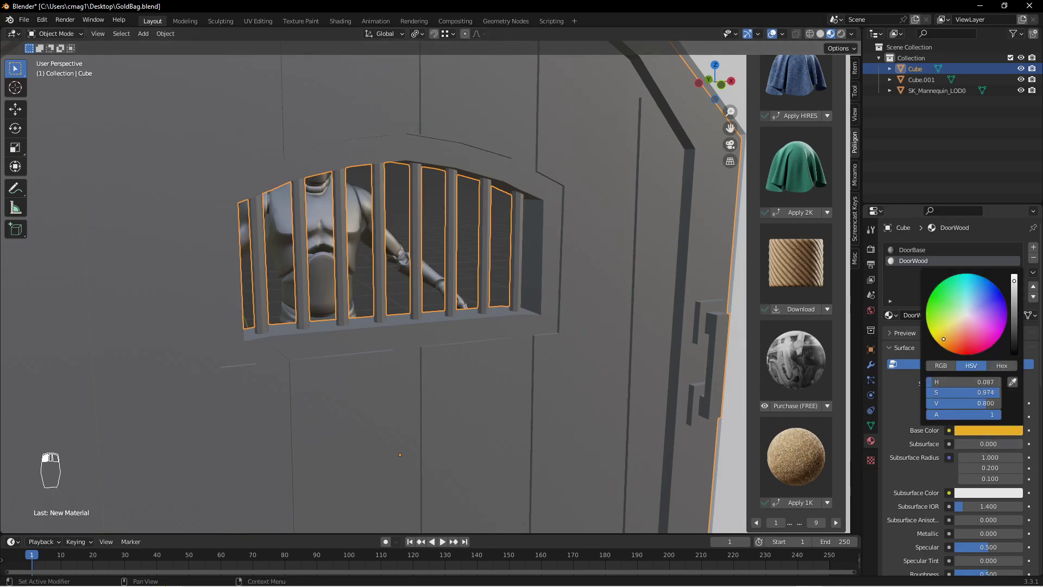
drag(1018, 294, 1014, 319)
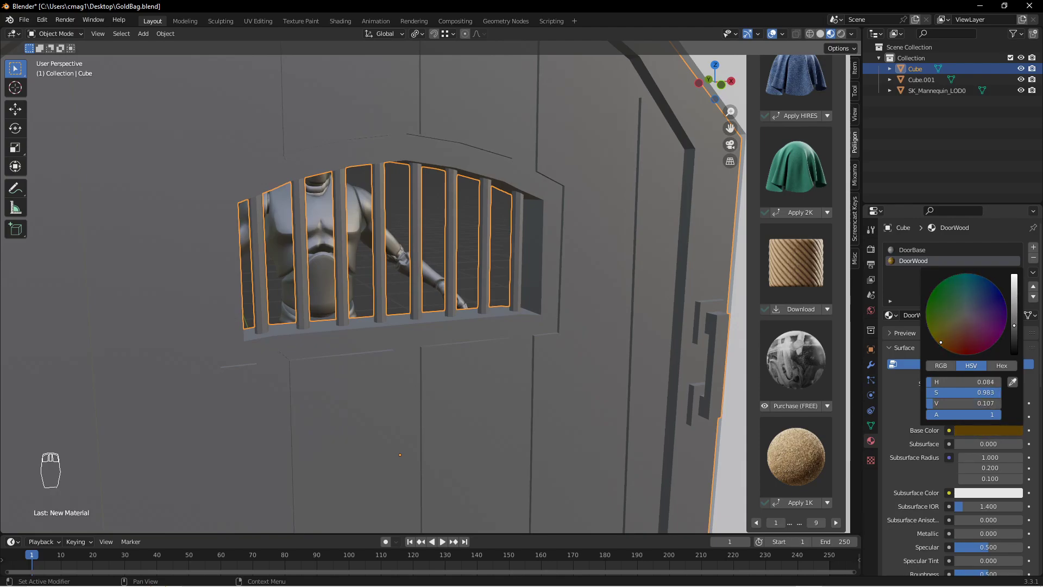
Select the eight recessed plank faces on the door's front side in face mode, above, below and beside the window.
key(Tab)
scroll(586, 237, down, 3)
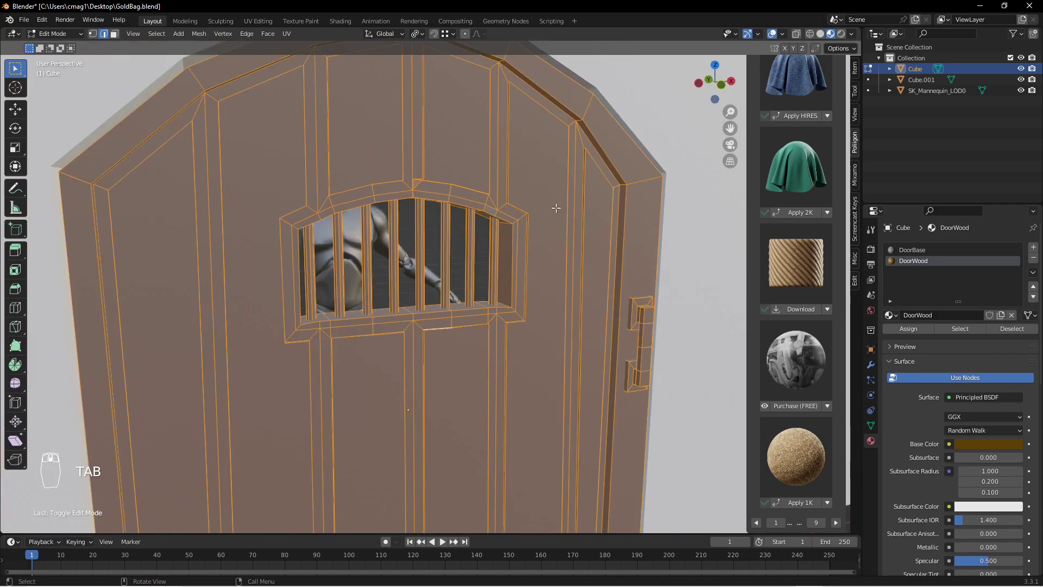
click(545, 179)
key(3)
click(538, 205)
shift+click(595, 222)
shift+click(450, 148)
shift+click(354, 141)
shift+click(274, 161)
shift+click(179, 256)
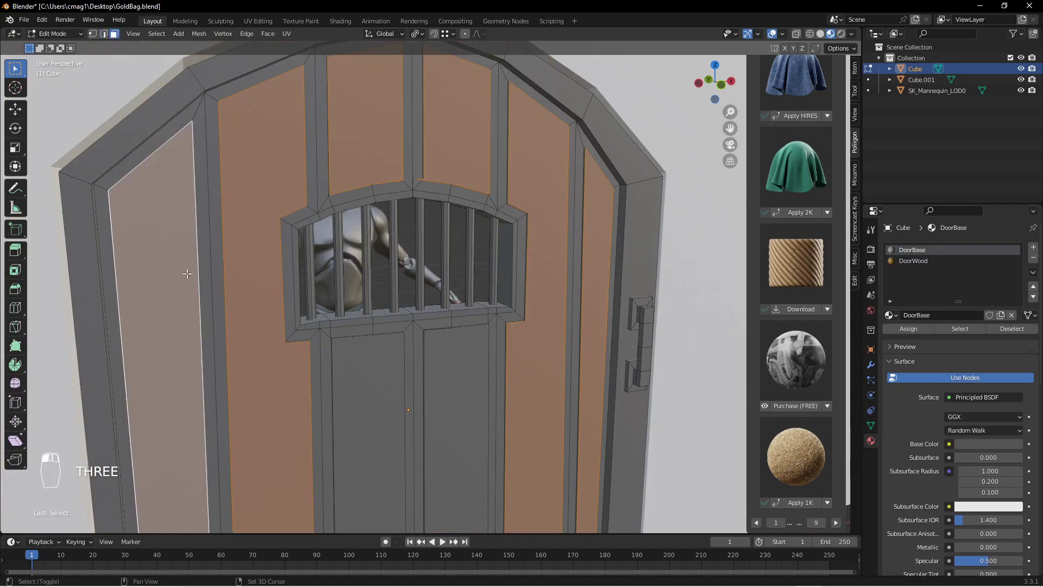
shift+click(371, 387)
shift+click(457, 413)
Add the matching plank faces on the door's back side to the selection and assign DoorWood to all of them.
middle_drag(456, 413, 339, 264)
middle_drag(260, 244, 308, 286)
shift+click(199, 298)
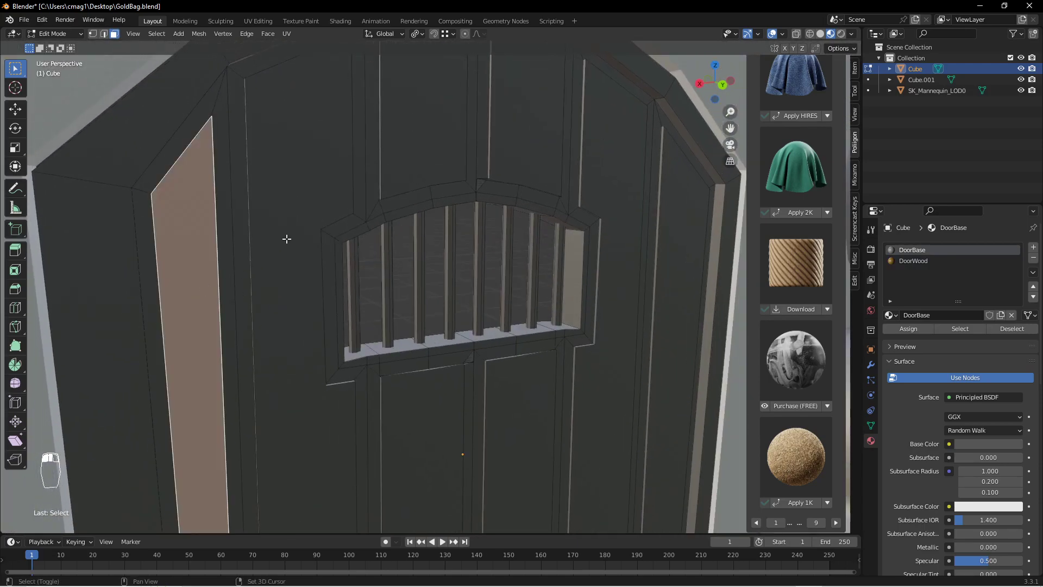
shift+click(408, 153)
shift+click(305, 184)
shift+click(414, 406)
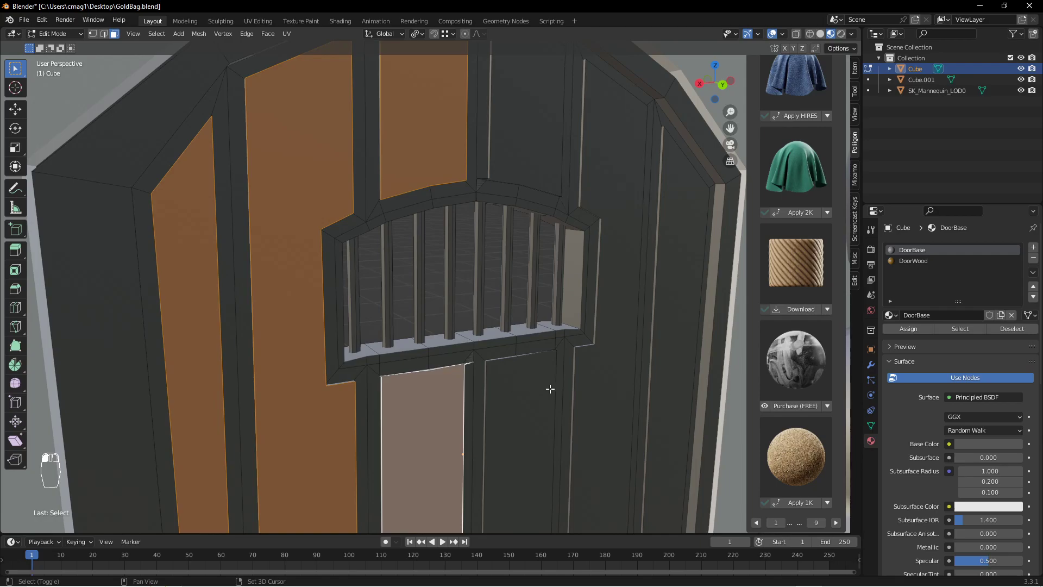
shift+click(548, 386)
shift+click(627, 377)
shift+click(674, 326)
shift+click(532, 166)
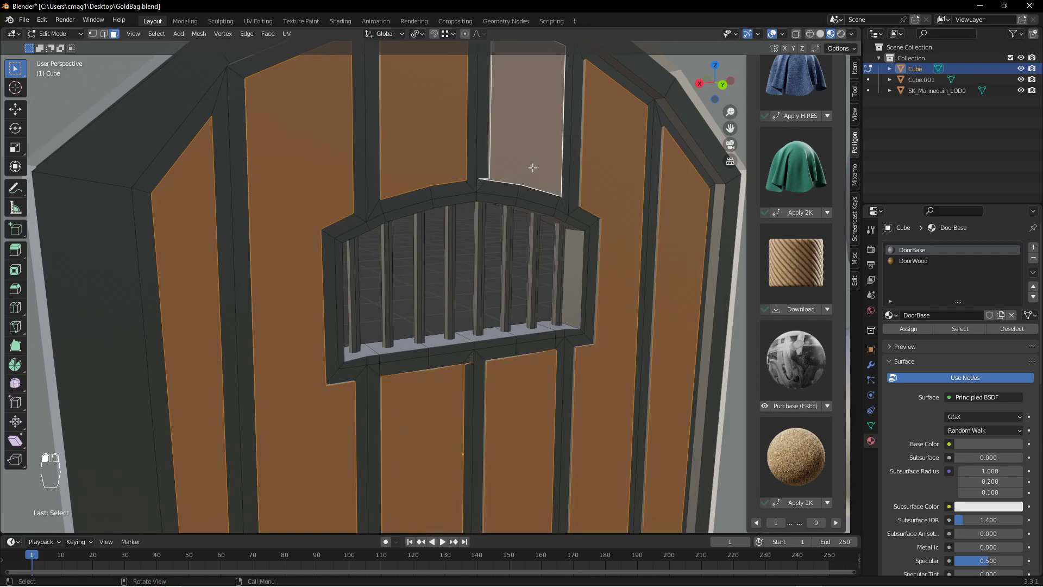
key(ctrl+KP_Add)
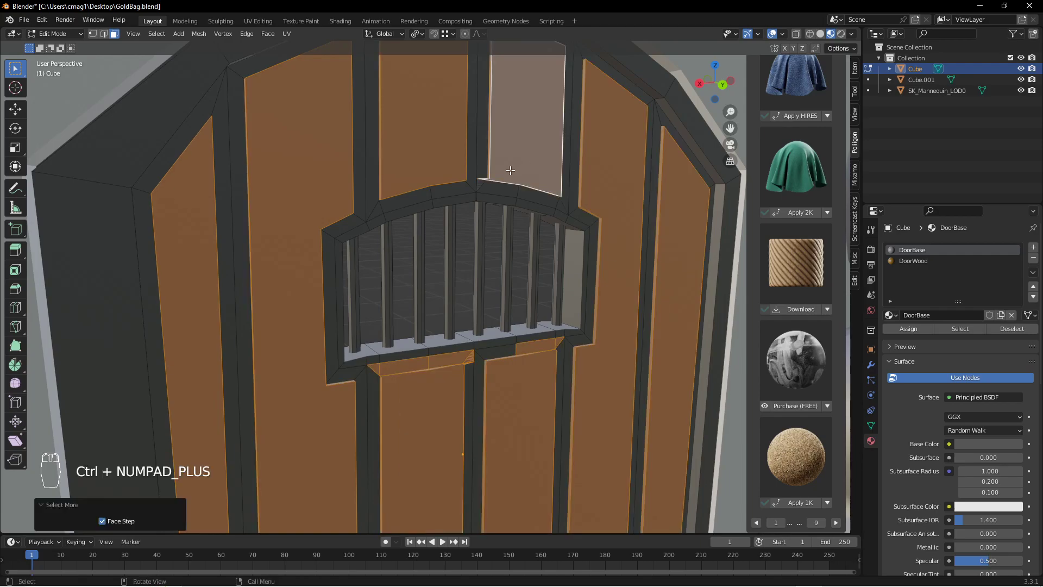
key(ctrl+KP_Subtract)
middle_drag(427, 202, 613, 198)
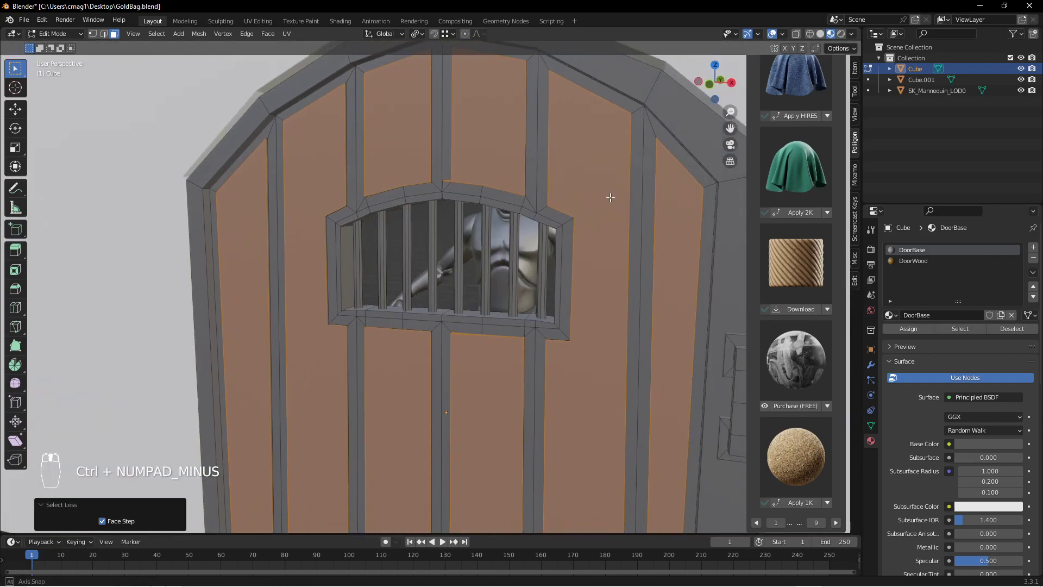
click(934, 263)
click(917, 330)
key(Tab)
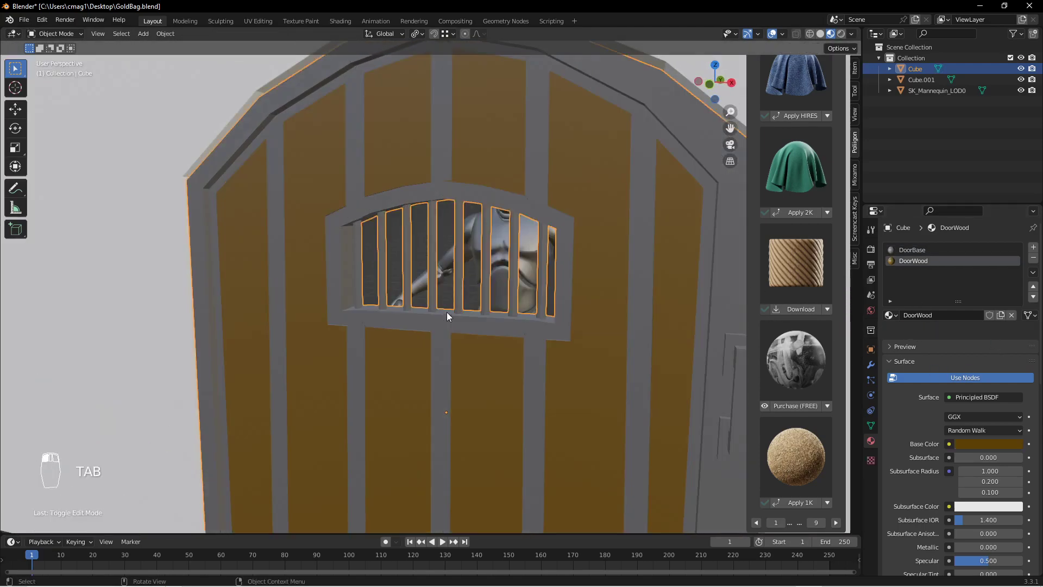
Select the face loop of the door's outer arched frame on the front side.
scroll(448, 313, down, 6)
middle_drag(514, 317, 552, 287)
scroll(552, 286, up, 4)
key(Tab)
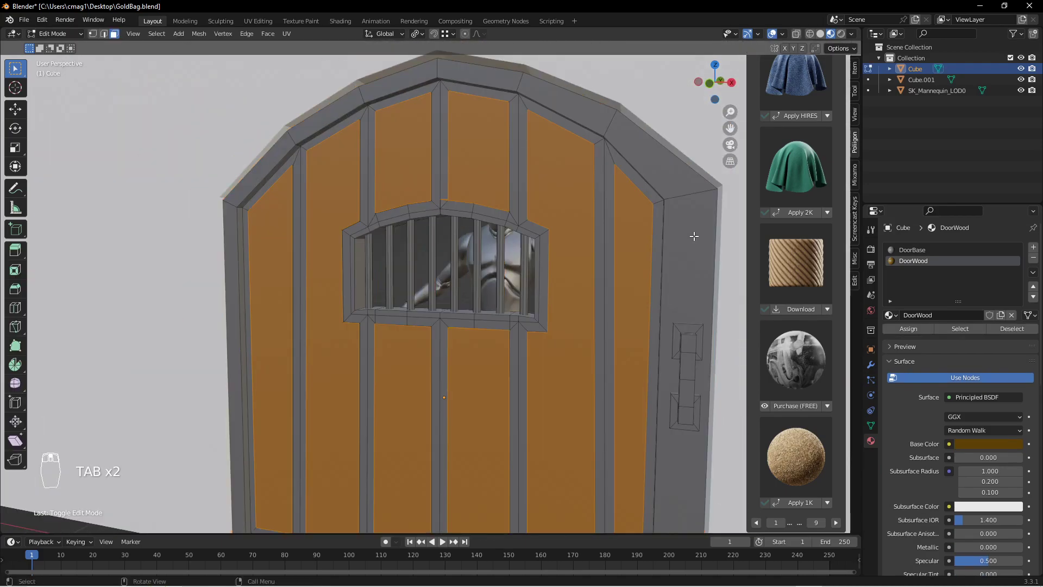
alt+click(694, 229)
alt+click(685, 195)
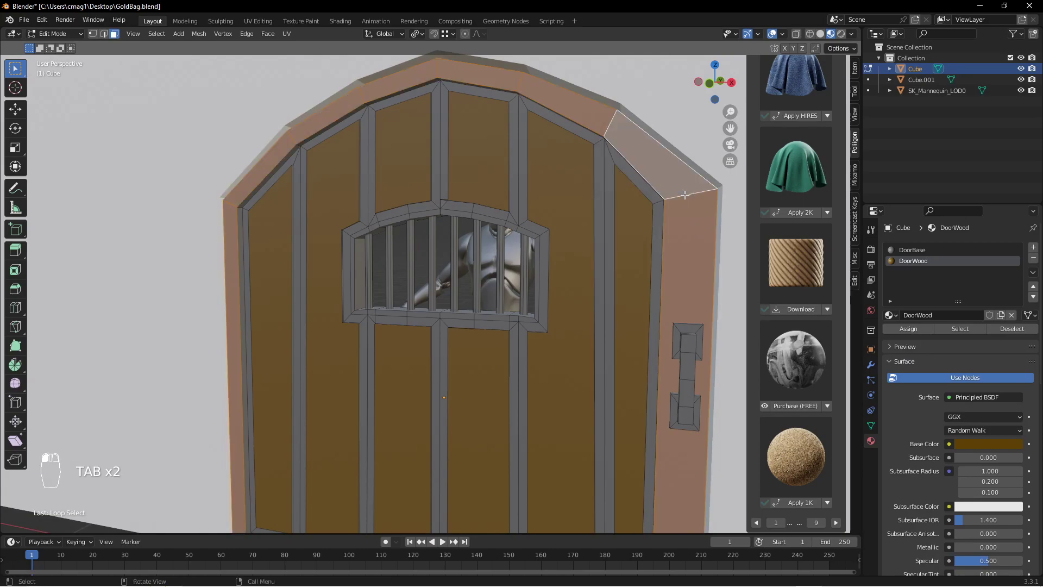
Extend the selection with the outer frame's back face loop and the loop around the door's outer rim.
scroll(567, 284, down, 2)
scroll(568, 285, down, 2)
middle_drag(568, 284, 306, 226)
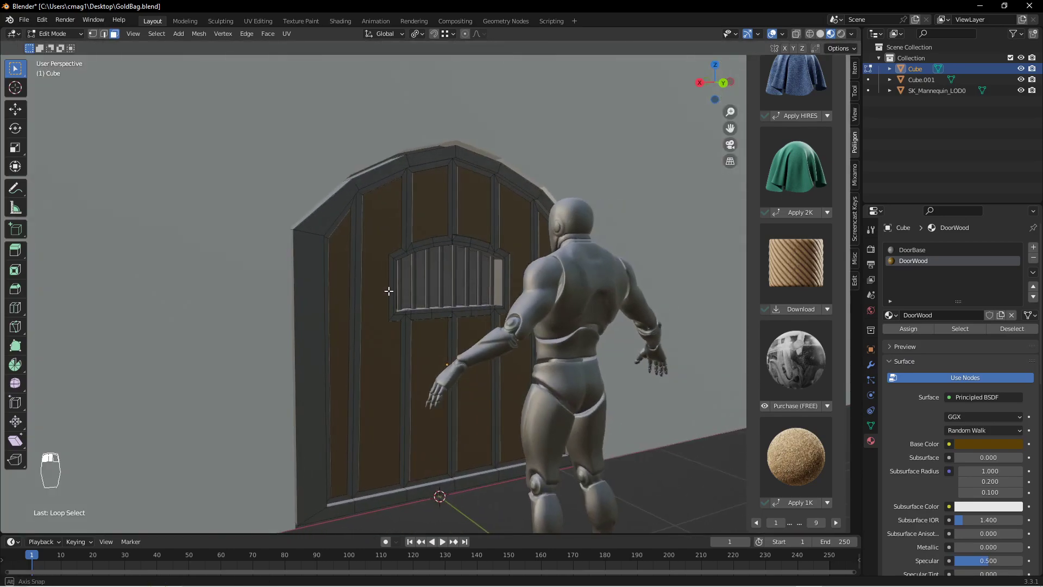
alt+click(309, 233)
middle_drag(461, 247, 499, 261)
scroll(499, 261, up, 4)
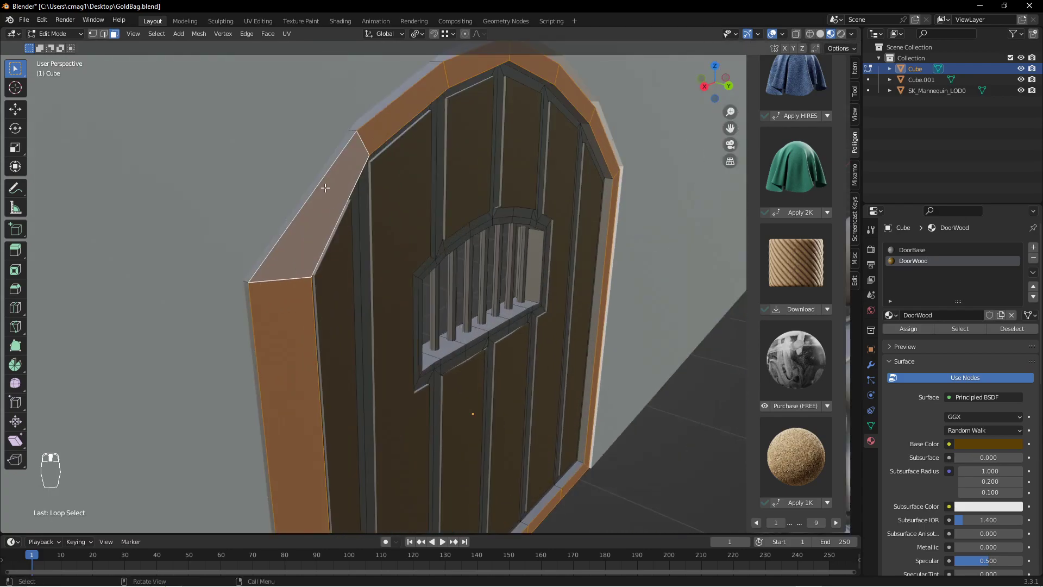
alt+shift+click(348, 140)
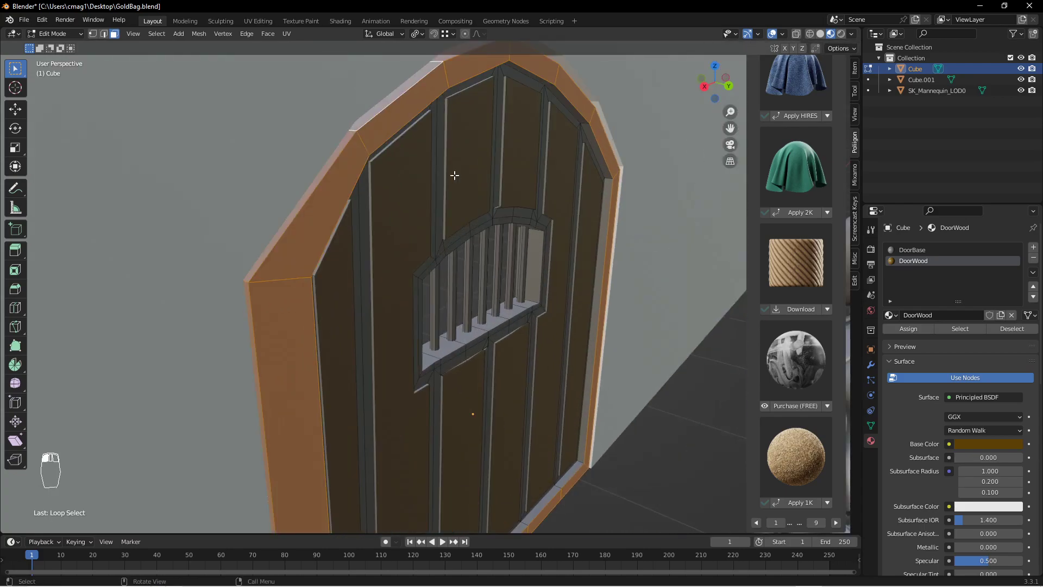
middle_drag(464, 198, 604, 183)
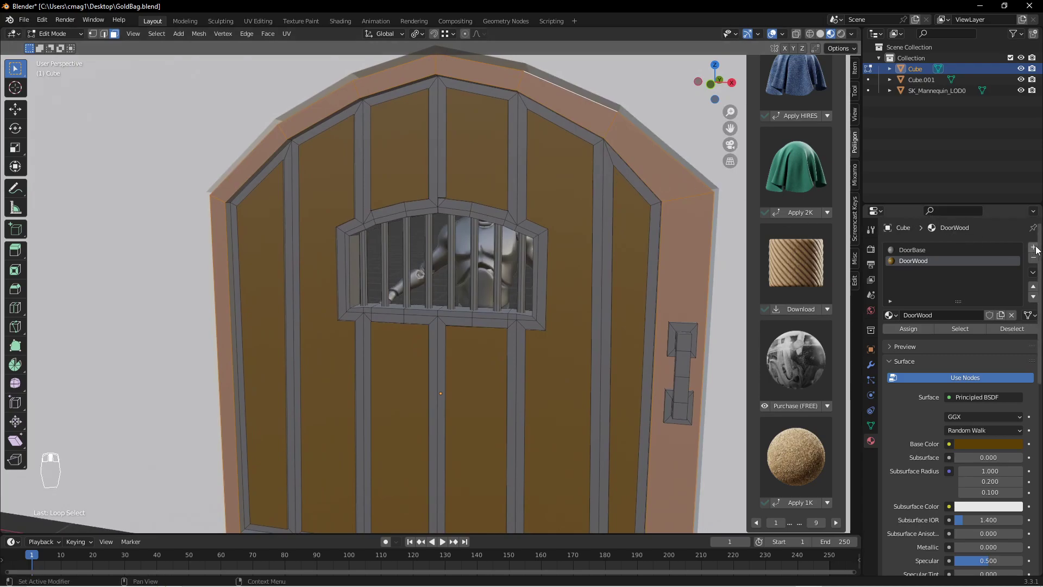
Add a new material slot to the door and name its material DoorMetal.
scroll(1033, 253, down, 1)
click(1033, 248)
click(944, 316)
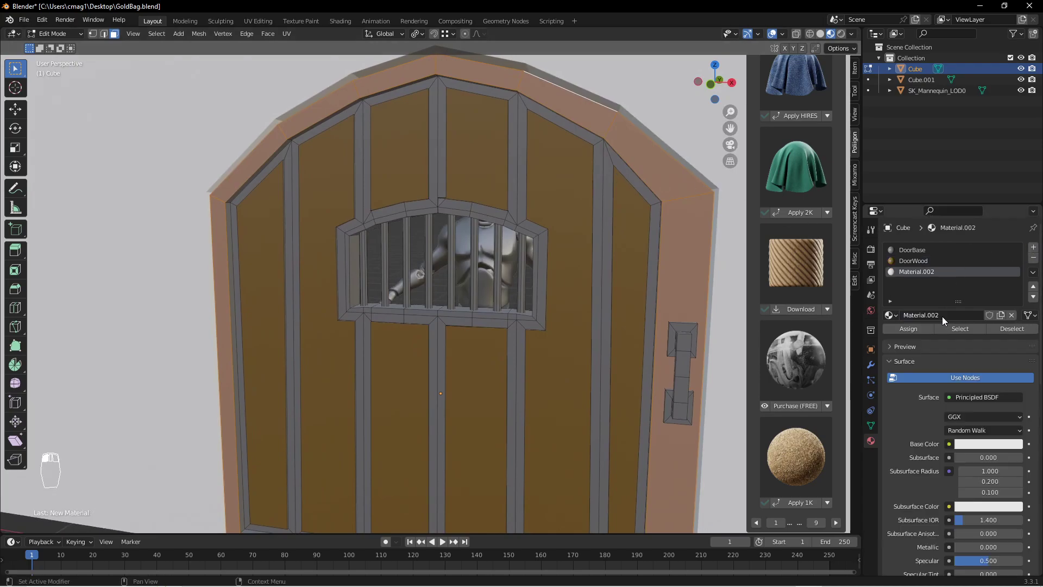
double_click(949, 316)
text(DoorMet)
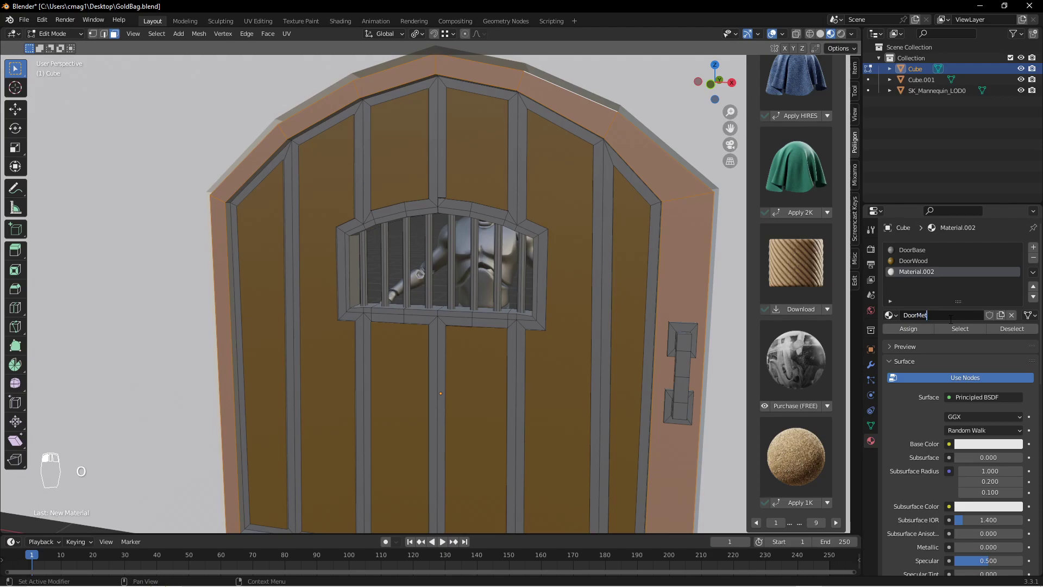
text(al)
key(Return)
Darken the DoorMetal base color to dark grey and assign it to the selected outer frame faces.
click(980, 442)
drag(1018, 320, 1014, 352)
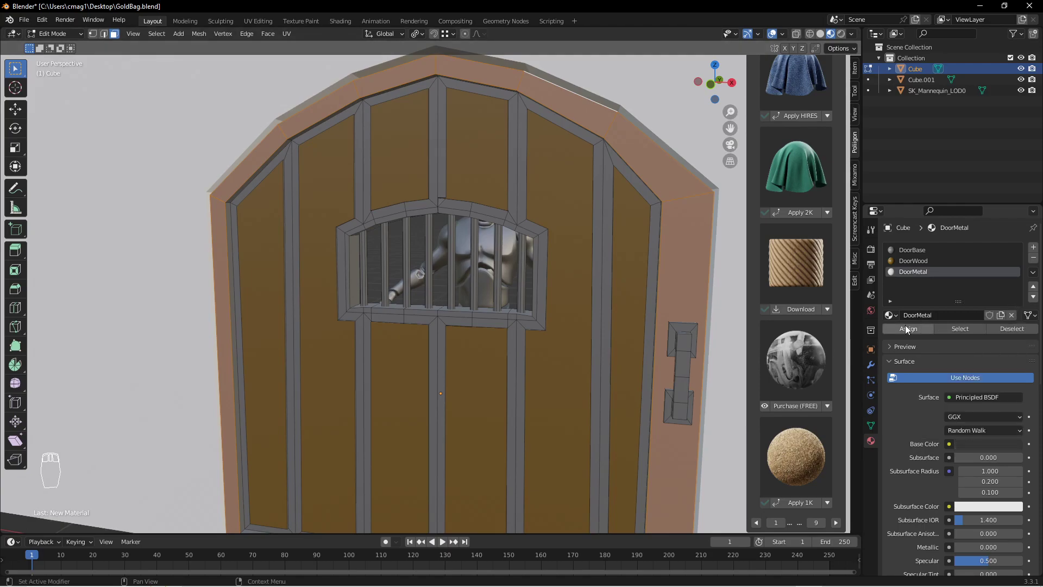
click(918, 330)
key(Tab)
middle_drag(633, 270, 482, 231)
scroll(513, 272, down, 2)
Select all faces of the door handle by growing the selection from its two end faces in edit mode.
key(Tab)
scroll(438, 243, up, 5)
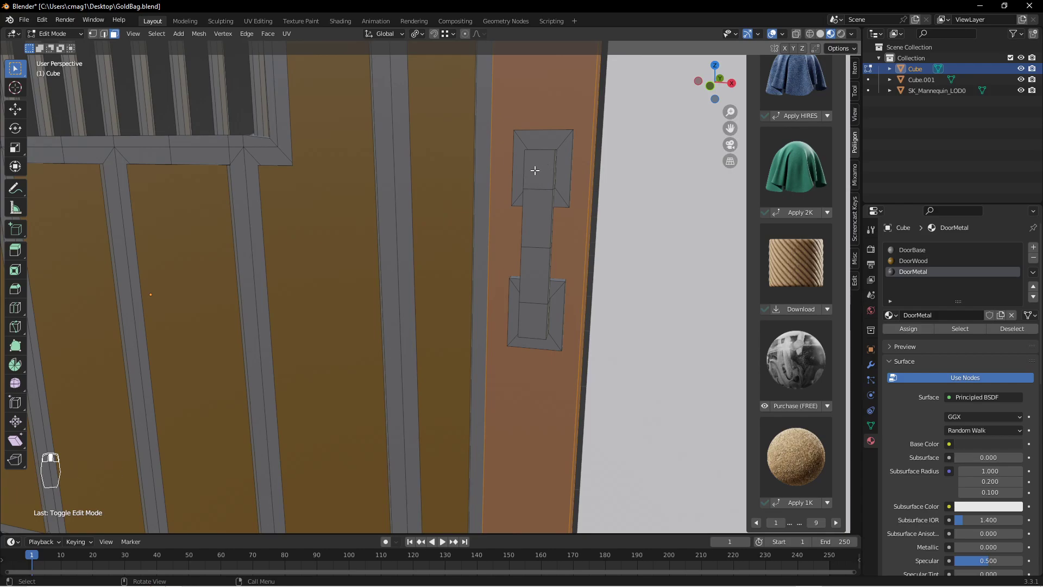
click(536, 170)
shift+click(535, 316)
key(ctrl+KP_Add)
key(ctrl+KP_Add)
key(ctrl+KP_Add)
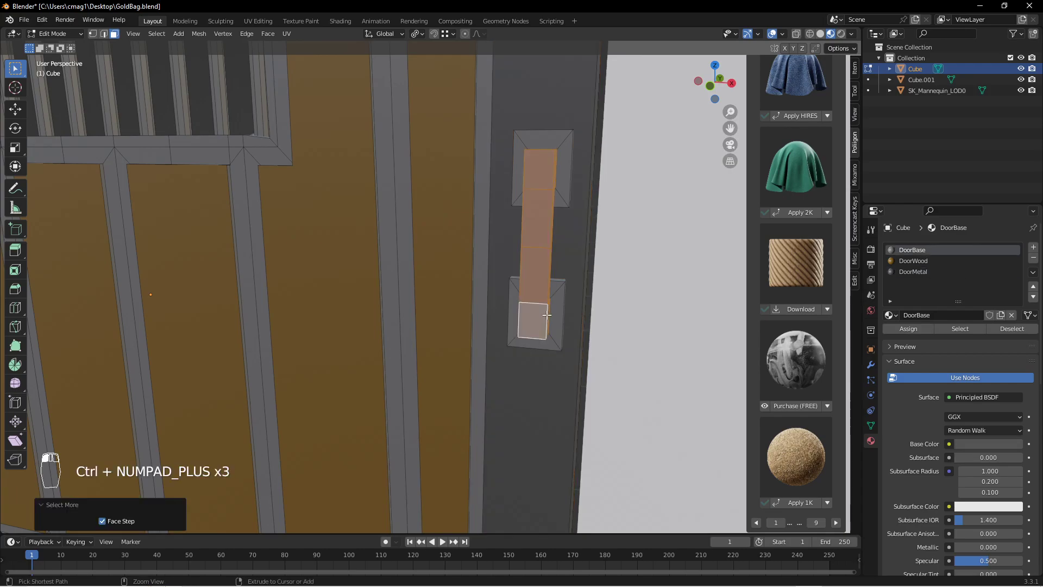
key(ctrl+KP_Add)
key(ctrl+KP_Add)
key(ctrl+KP_Add)
key(ctrl+KP_Add)
key(ctrl+KP_Add)
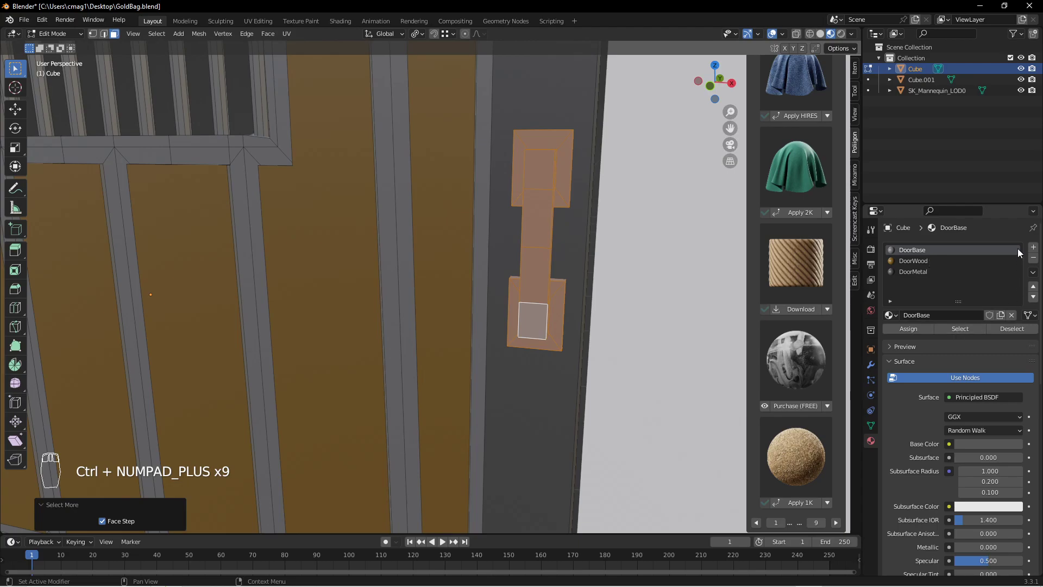
Add another material slot for the door and name its new material Handle.
click(1034, 248)
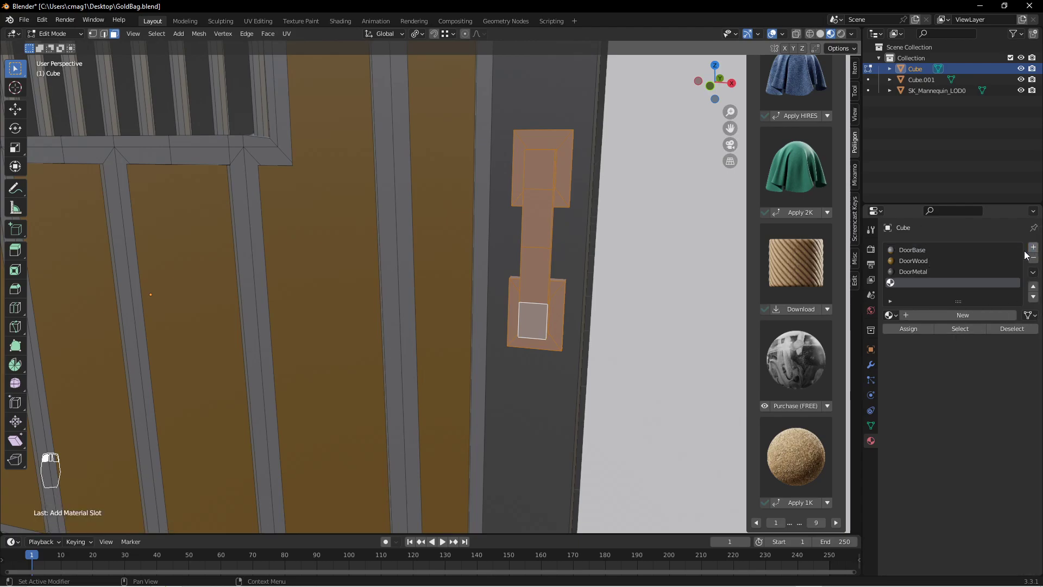
click(951, 319)
text(Handle)
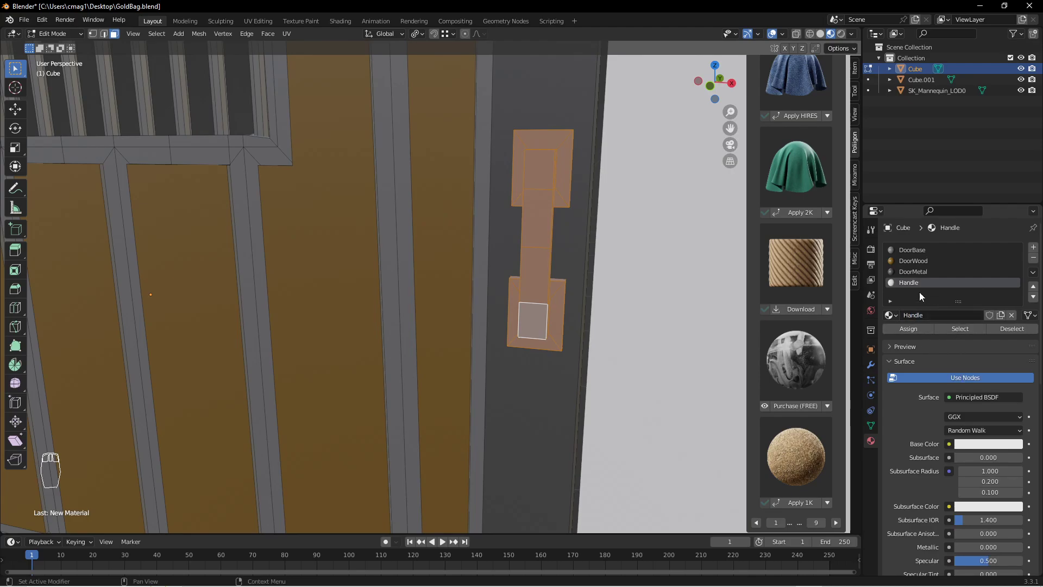
Give the Handle material a golden-orange base color and assign it to the selected handle faces.
click(977, 449)
drag(952, 395, 958, 395)
drag(929, 406, 996, 406)
click(909, 329)
key(Tab)
scroll(602, 300, down, 5)
middle_drag(585, 272, 520, 224)
scroll(553, 242, up, 4)
scroll(576, 232, up, 2)
key(Tab)
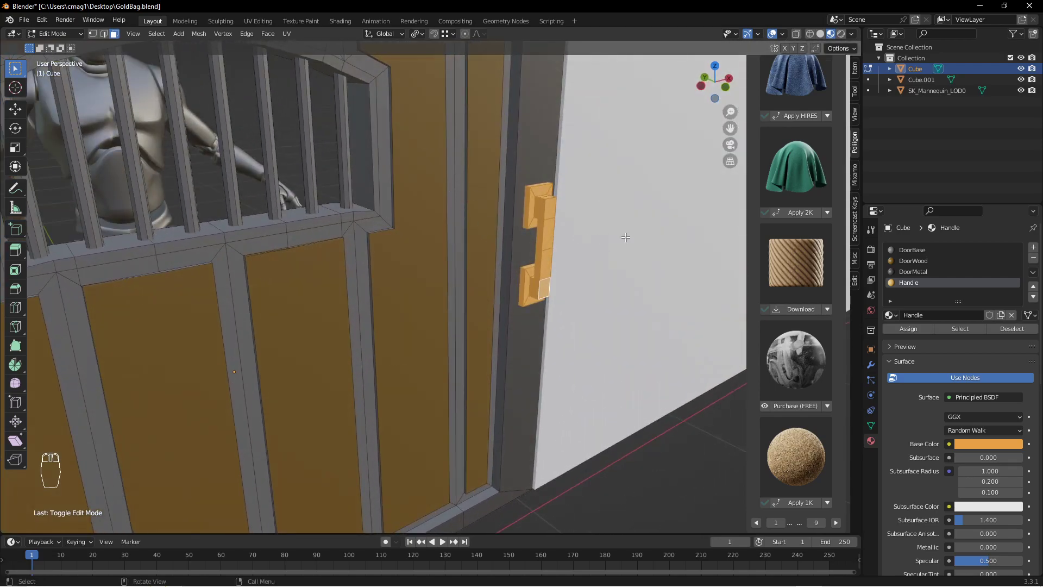
Try copying the handle to the door's other side with a Mirror modifier on the Y axis, and remove the modifier.
middle_drag(580, 227, 598, 225)
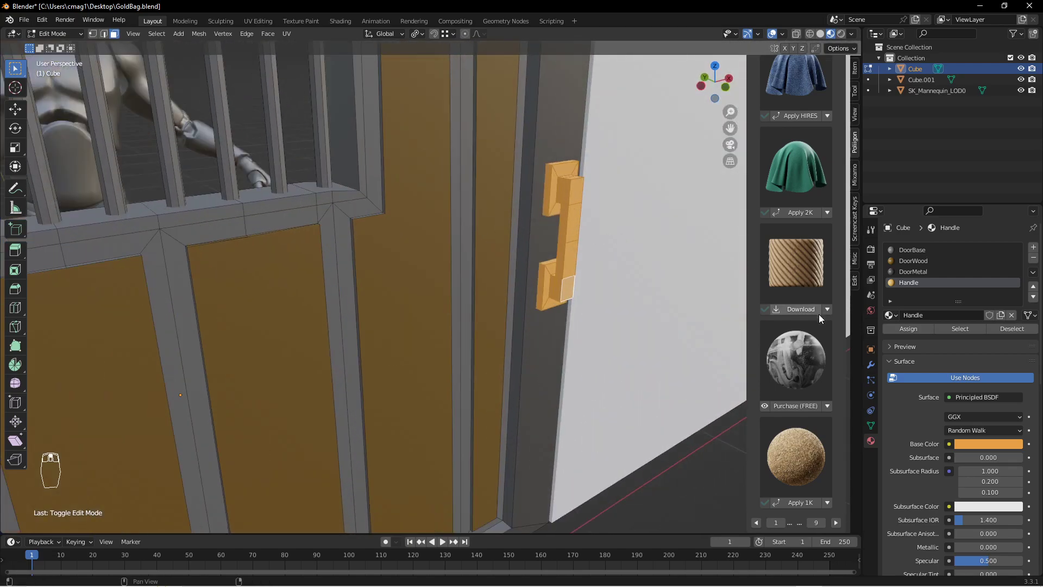
click(871, 367)
click(912, 249)
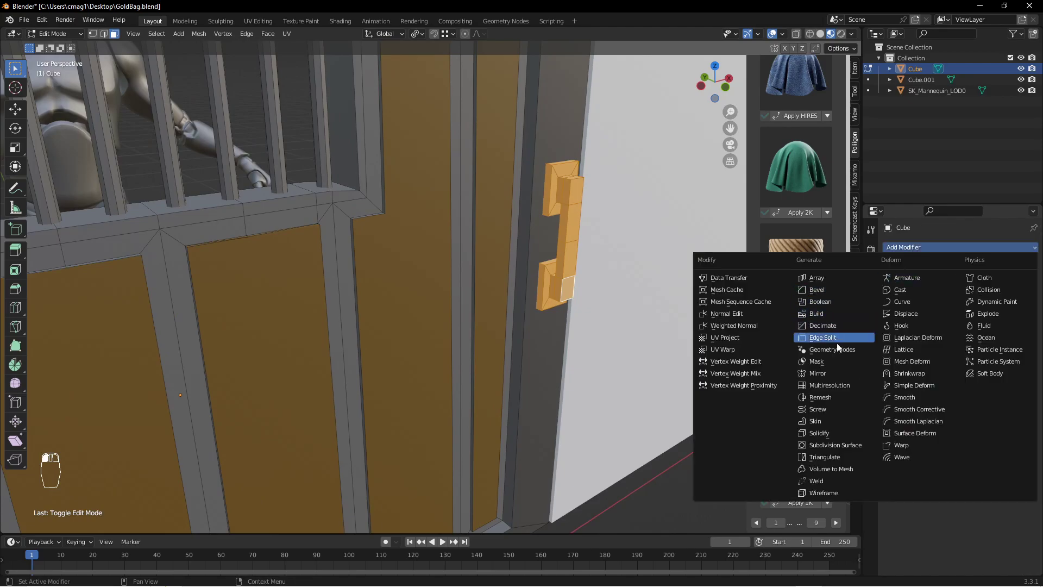
click(838, 374)
middle_drag(613, 273, 684, 255)
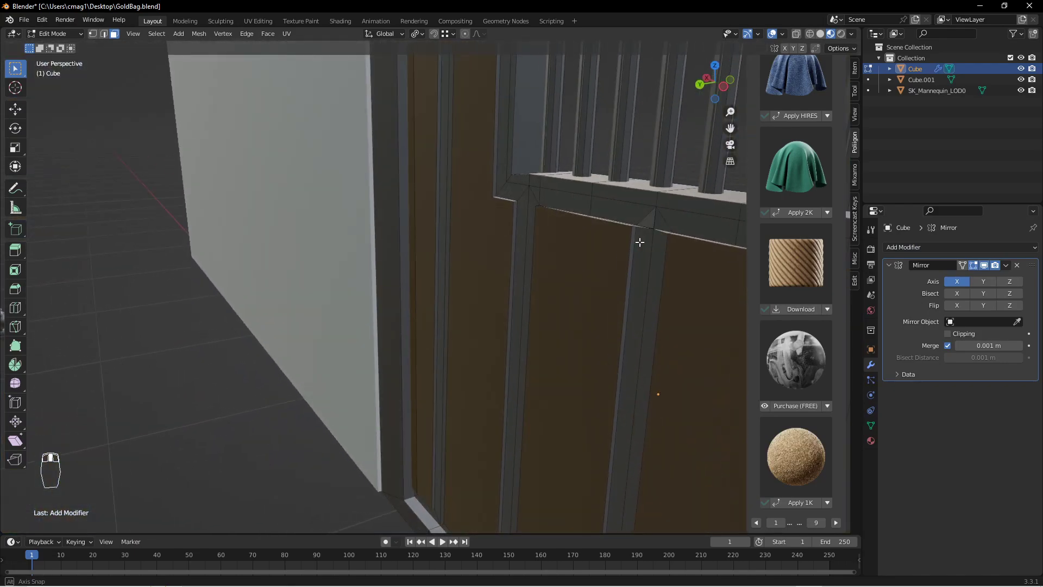
click(963, 283)
click(977, 282)
middle_drag(605, 226, 478, 252)
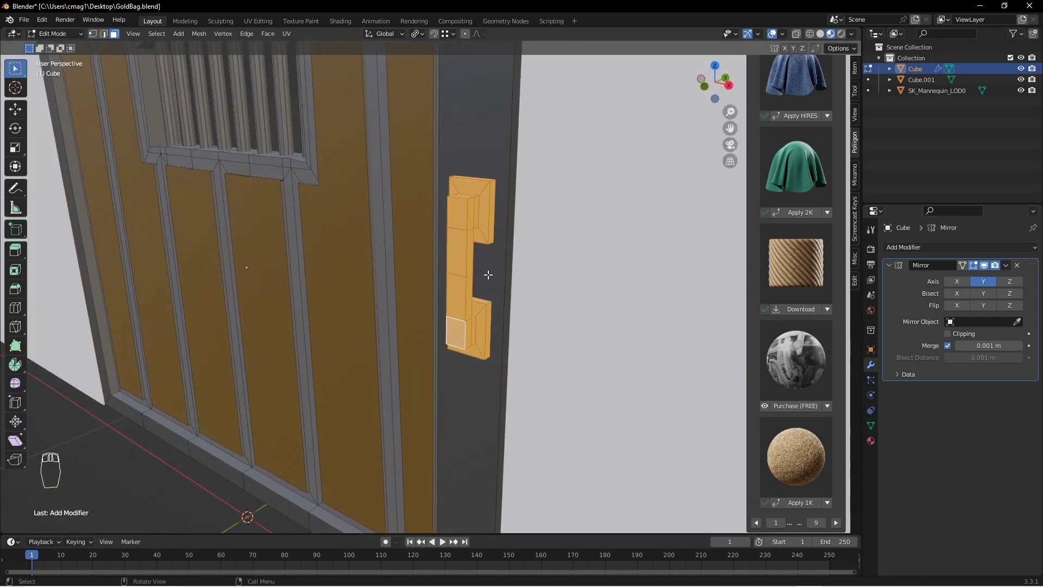
click(1017, 267)
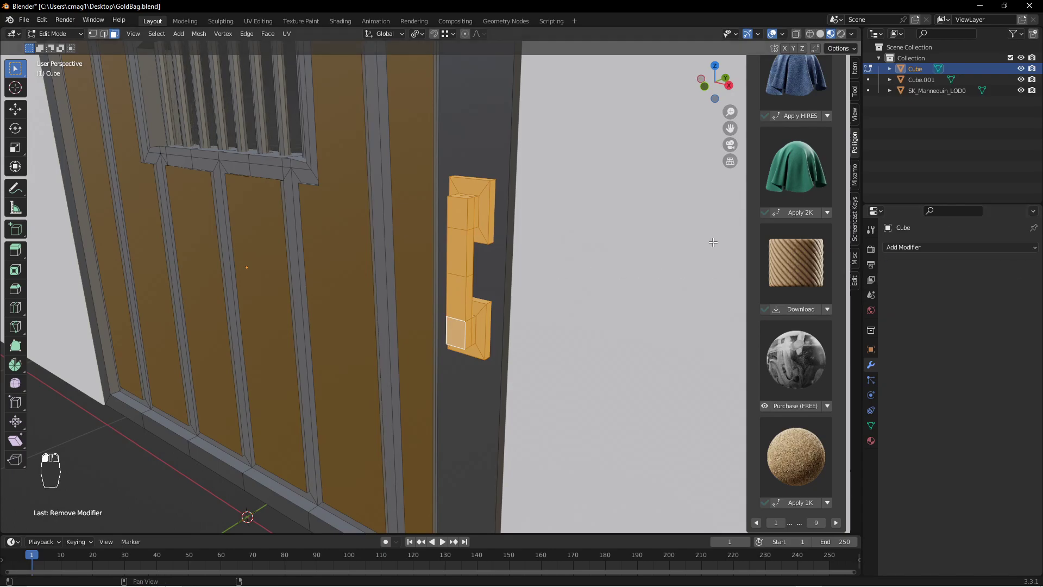
Duplicate the selected handle and move the copy about 0.3 m along Y to the door's back side.
middle_drag(552, 226, 657, 214)
key(shift+d)
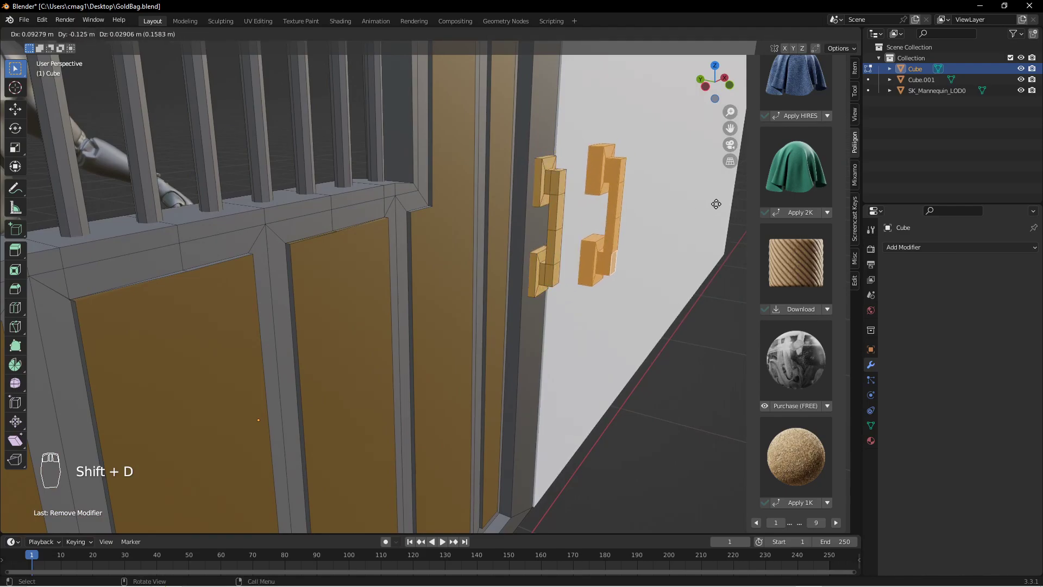
right_click(716, 204)
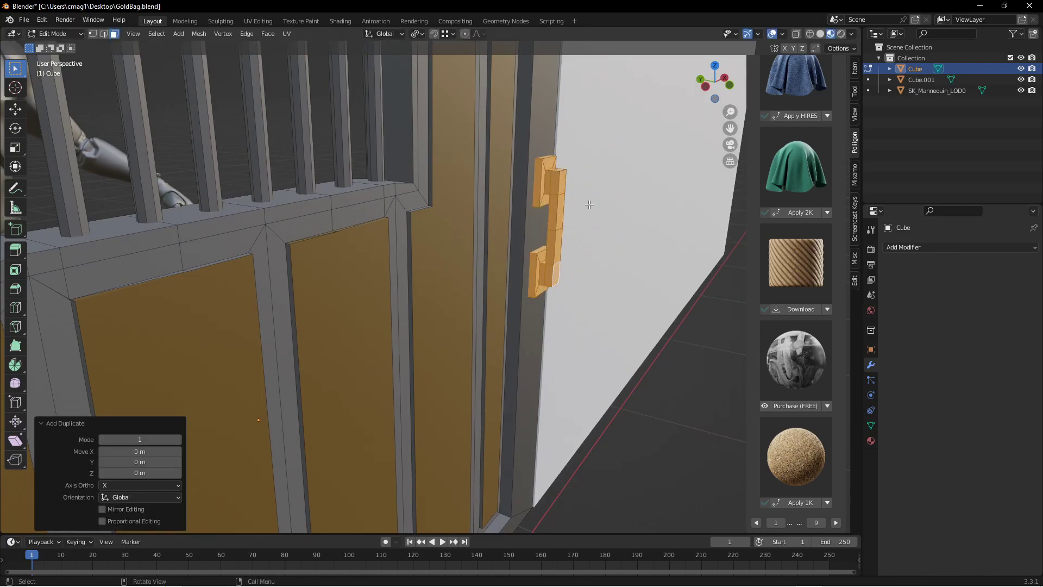
middle_drag(590, 205, 666, 222)
key(x)
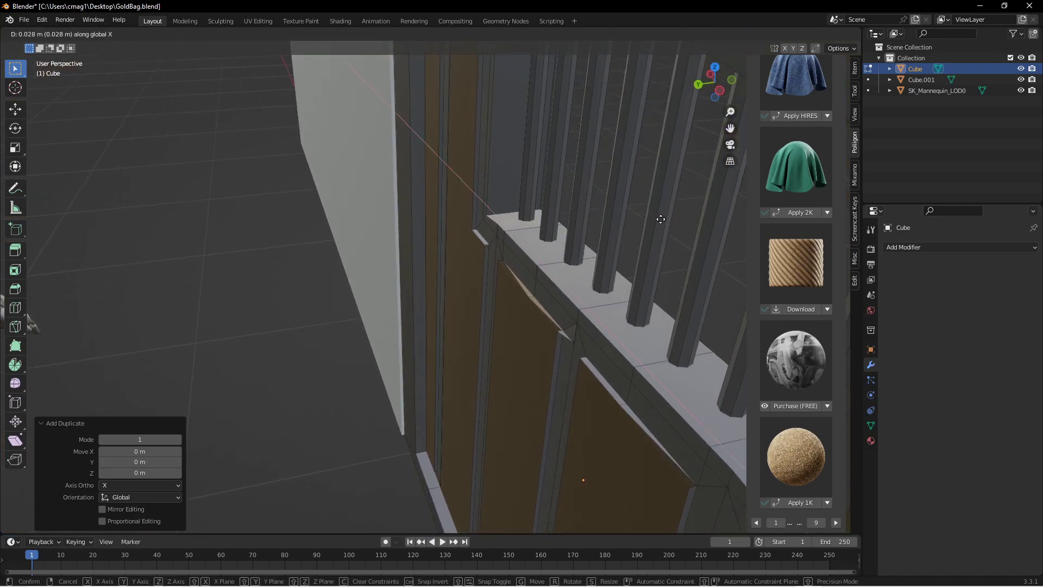
key(y)
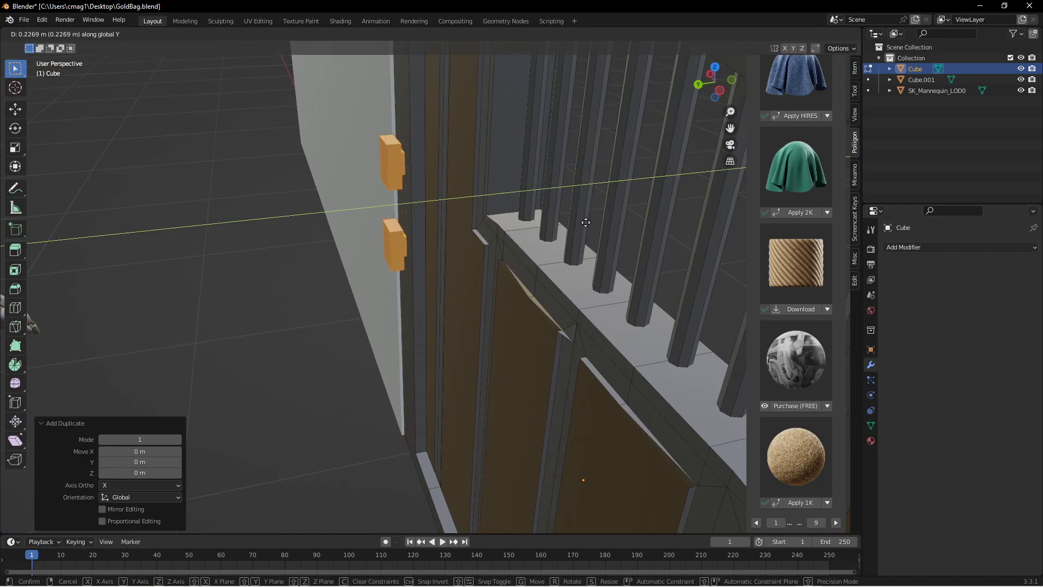
click(564, 228)
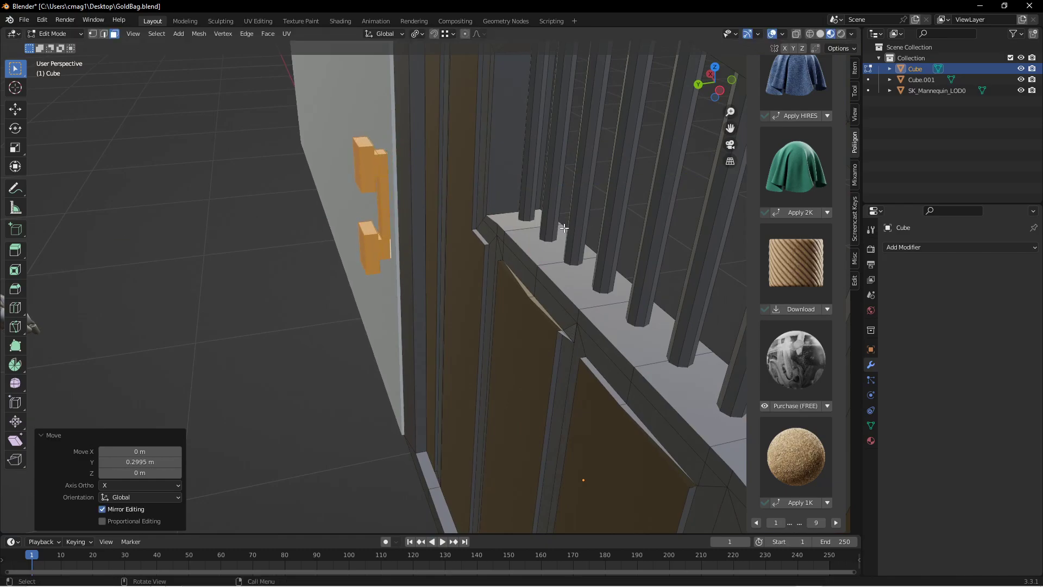
Rotate the duplicated handle 180° around the Z axis so it faces outward from the door's back.
key(r)
key(z)
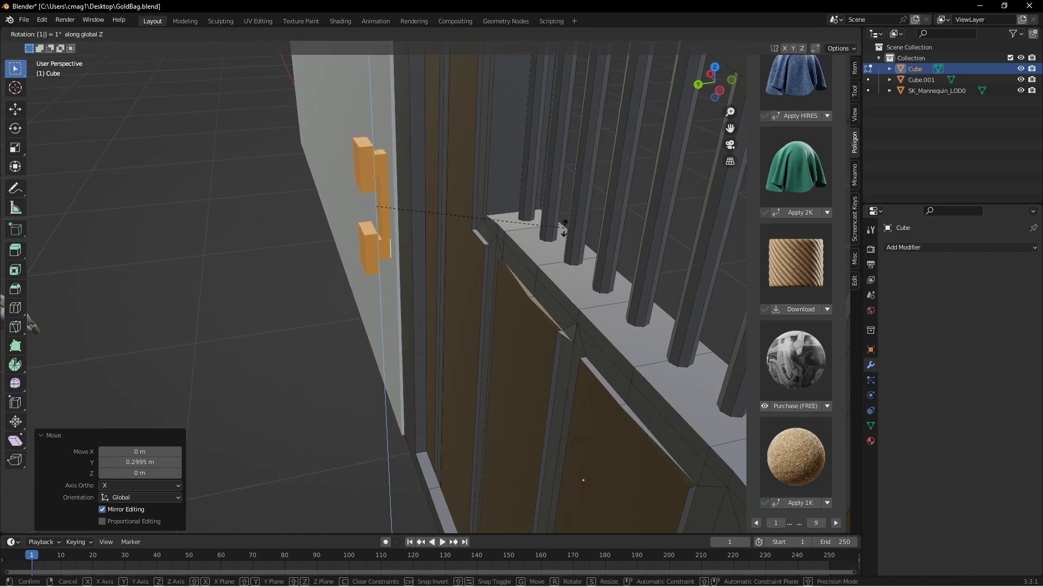
text(180)
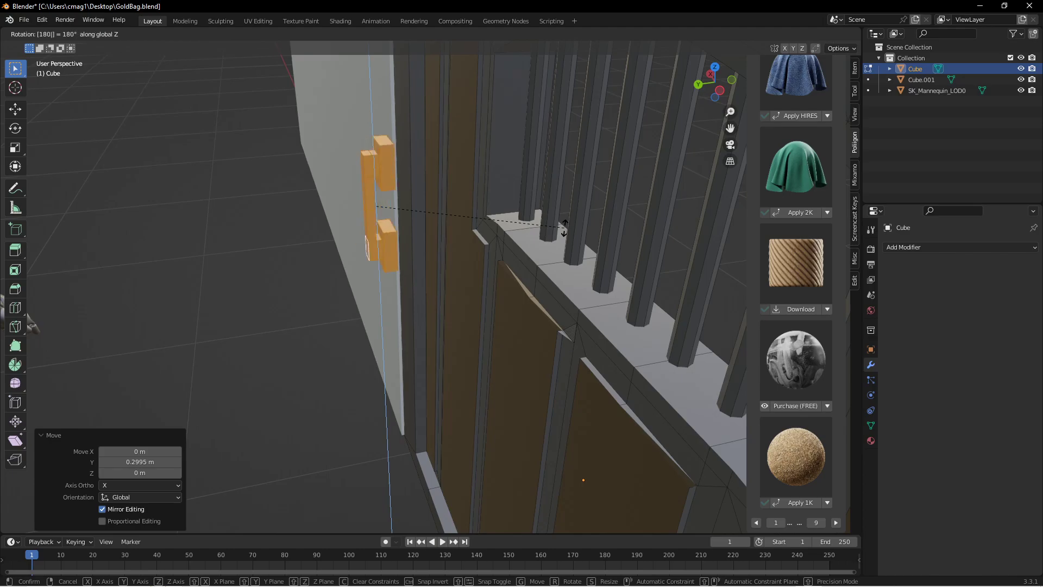
key(Return)
middle_drag(440, 218, 622, 249)
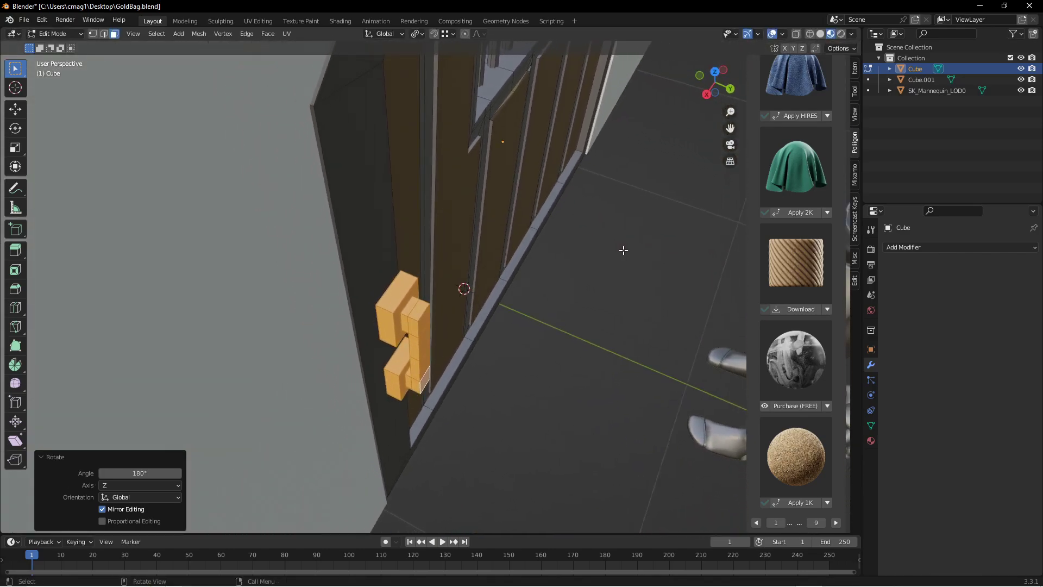
Move the duplicated handle back along Y until its mounting plates meet the door's back face.
key(g)
key(y)
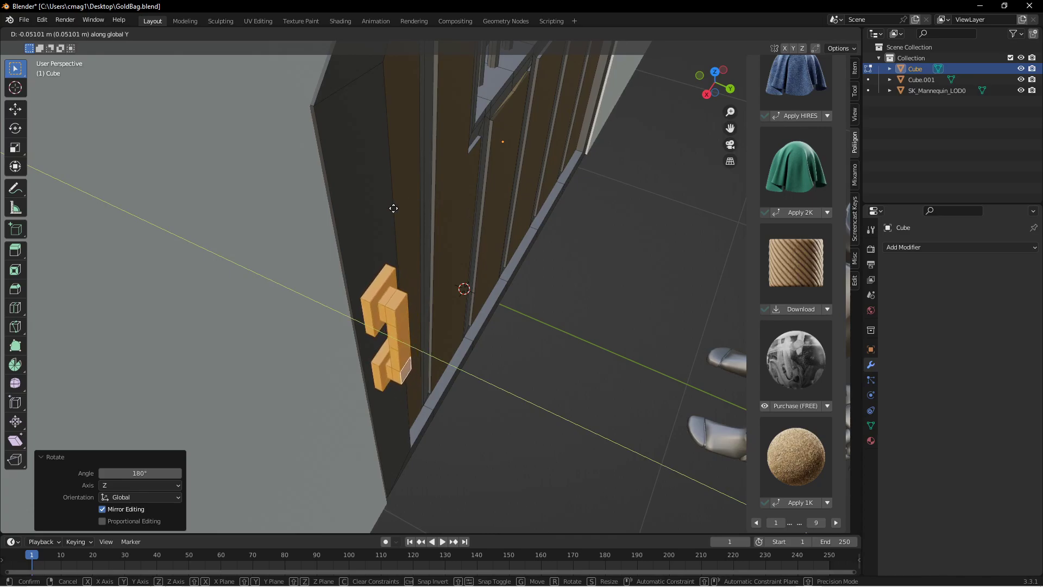
click(409, 232)
key(Tab)
middle_drag(410, 232, 500, 225)
Nudge the duplicated handle outward along Y by about 0.006 m and return to object mode.
key(Tab)
key(g)
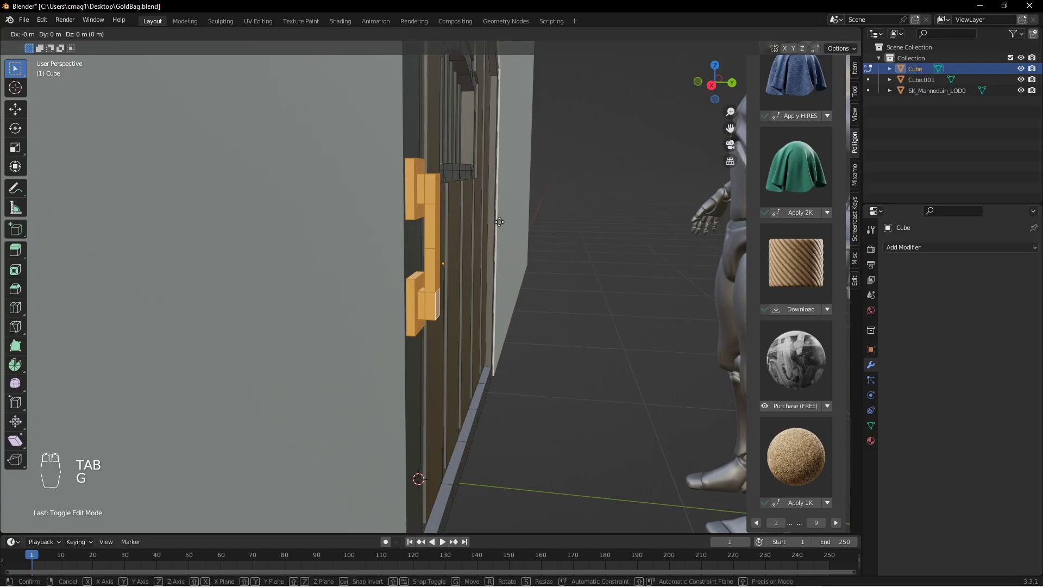
middle_click(499, 222)
click(492, 231)
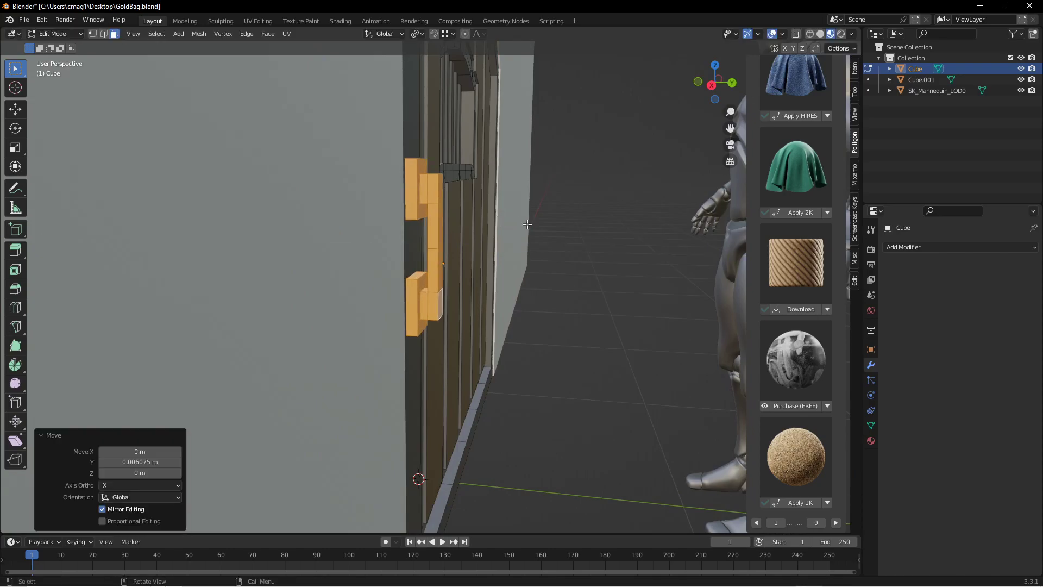
key(Tab)
middle_drag(487, 236, 508, 231)
middle_drag(430, 232, 214, 179)
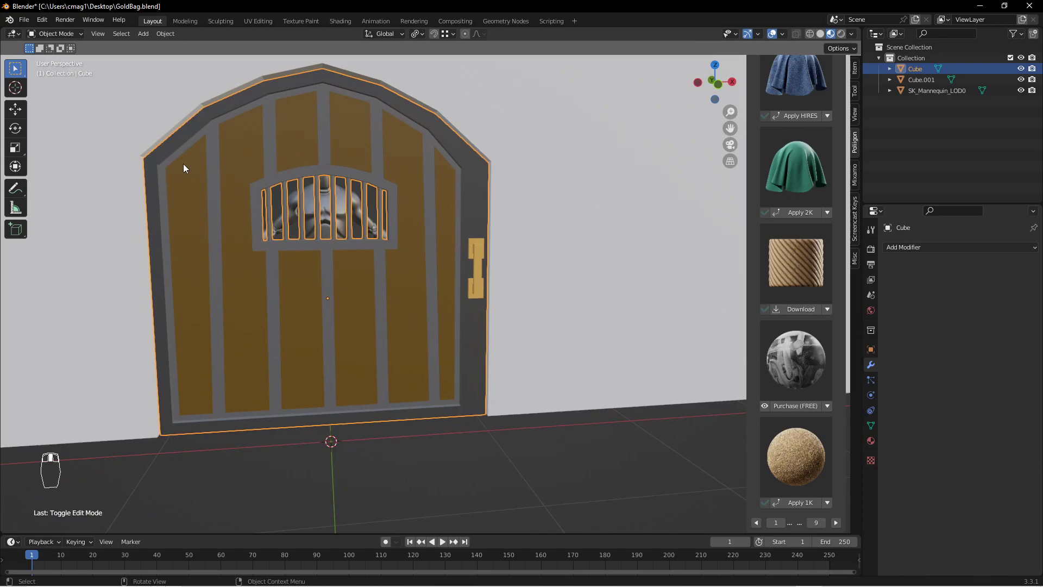
Save the scene as a new Blender file named Doorway on the Desktop.
click(24, 19)
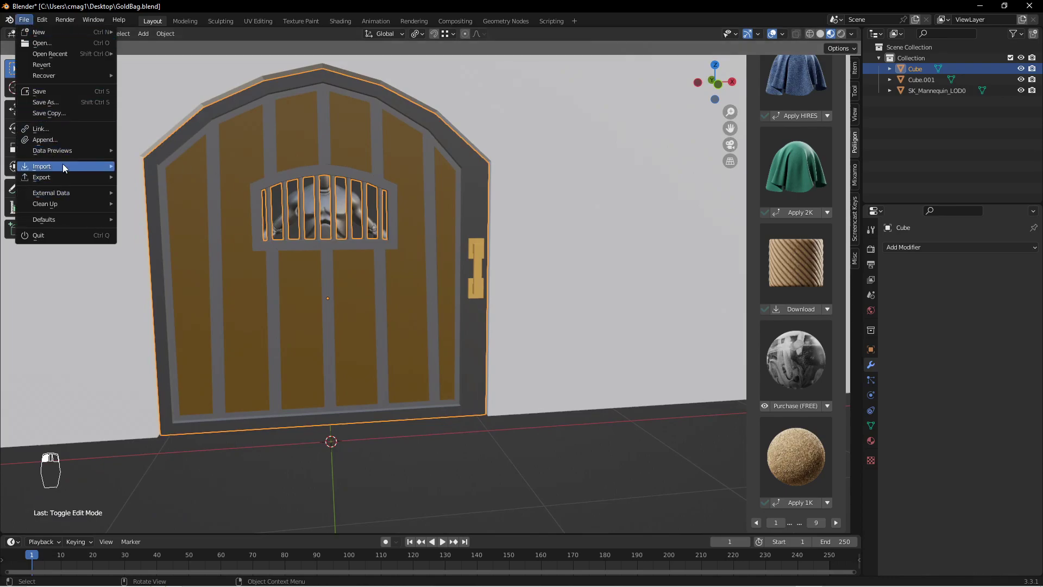
click(73, 103)
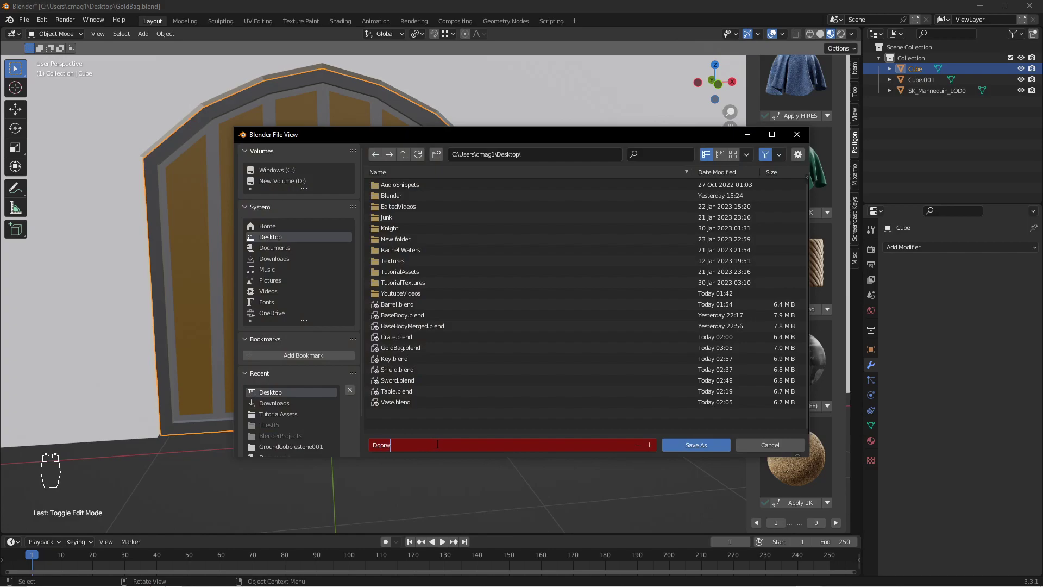
text(Doorway)
key(Return)
click(688, 445)
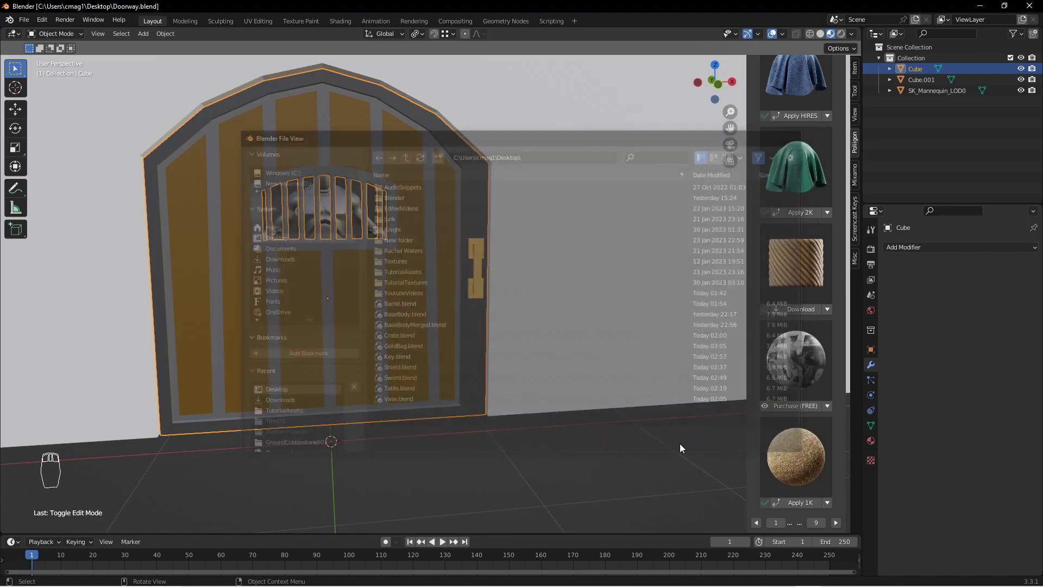
Export the selected door as an FBX file named Doorway to the Desktop.
click(25, 21)
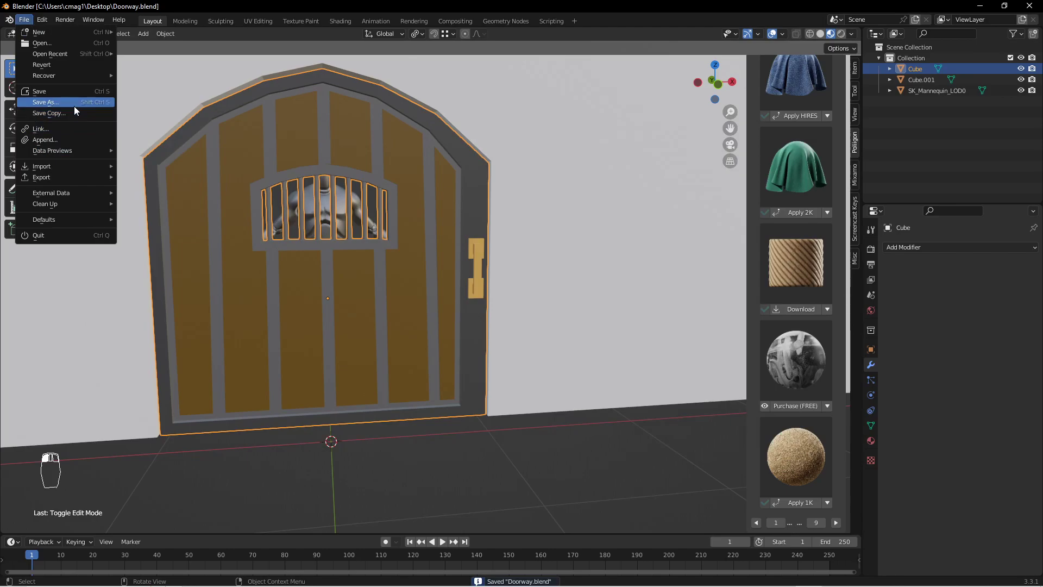
mouse_move(76, 179)
click(181, 274)
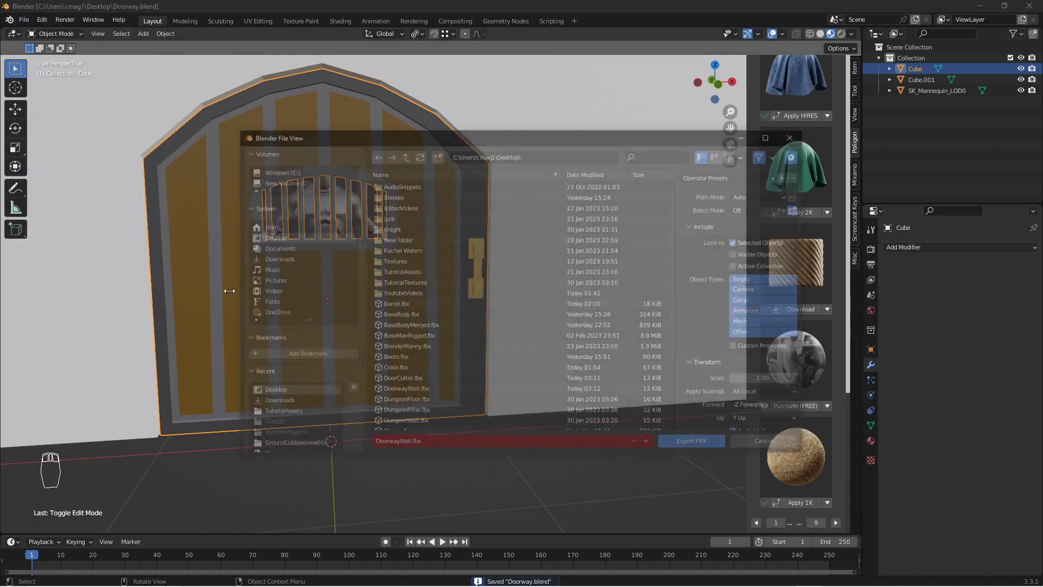
click(457, 446)
text(Doorway)
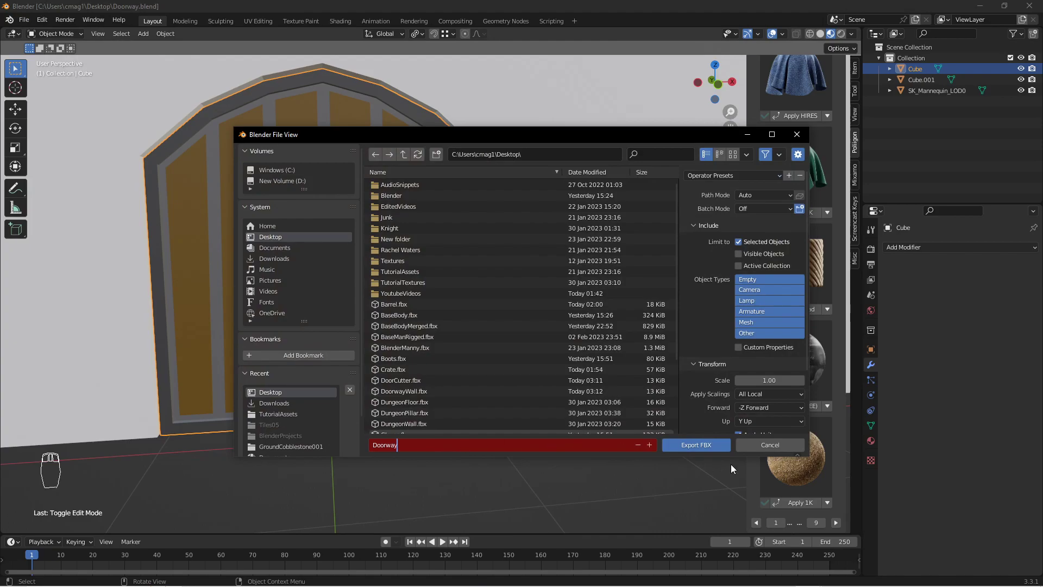
key(Return)
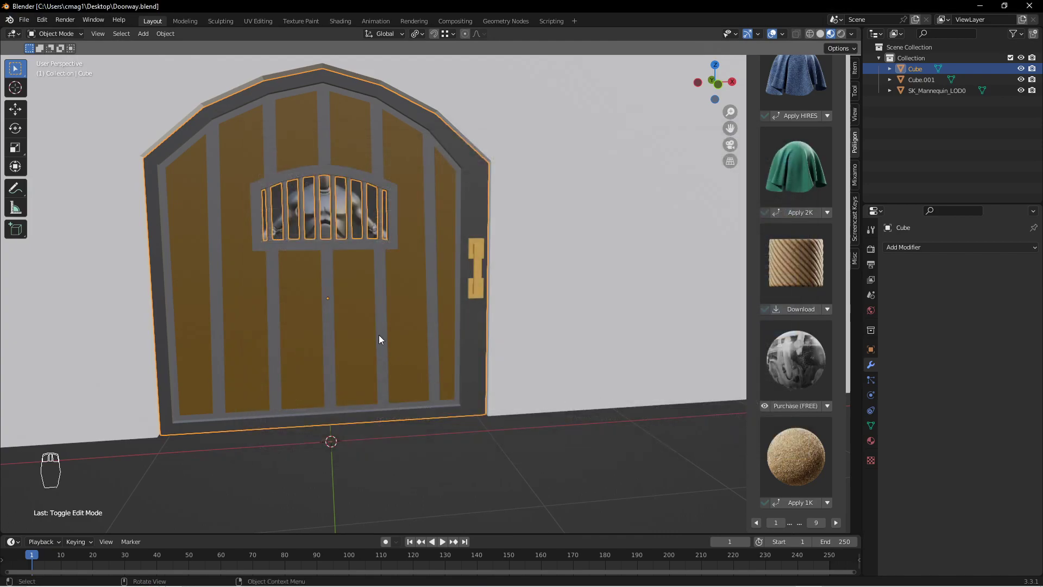
Move the door about 0.966 m along X so its hinge edge sits near the world origin.
click(315, 259)
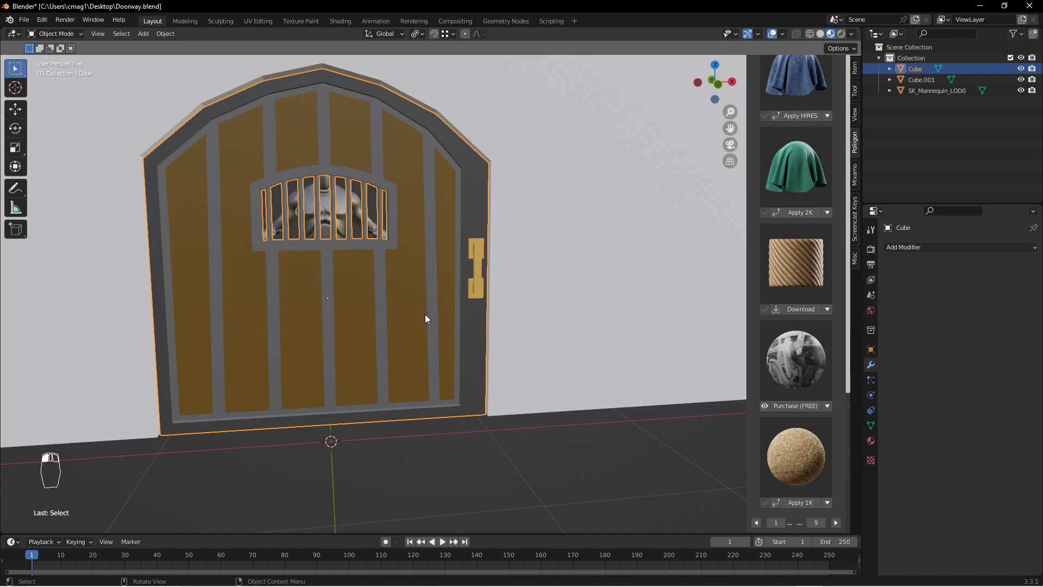
key(g)
key(x)
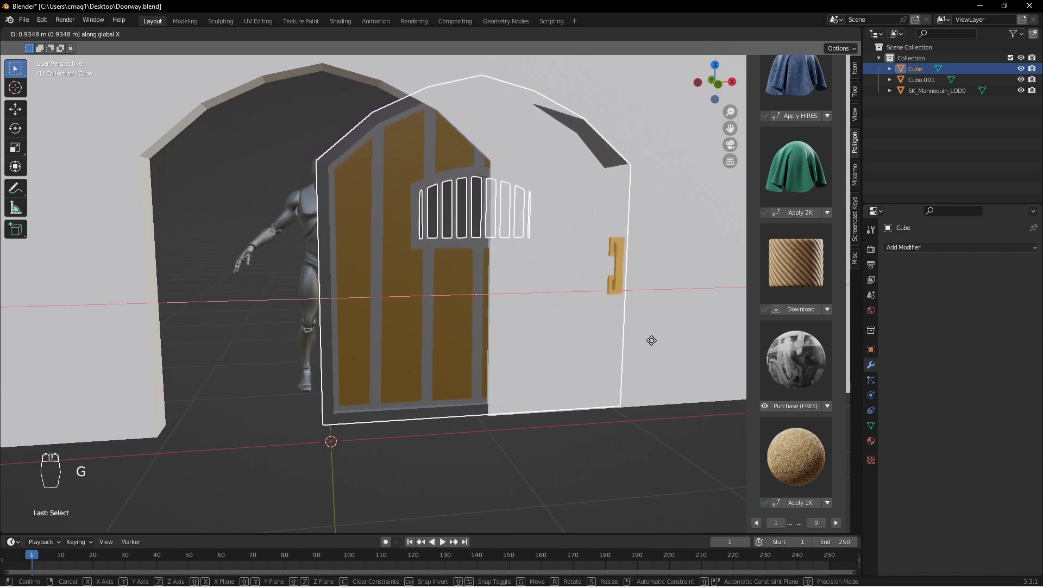
click(694, 345)
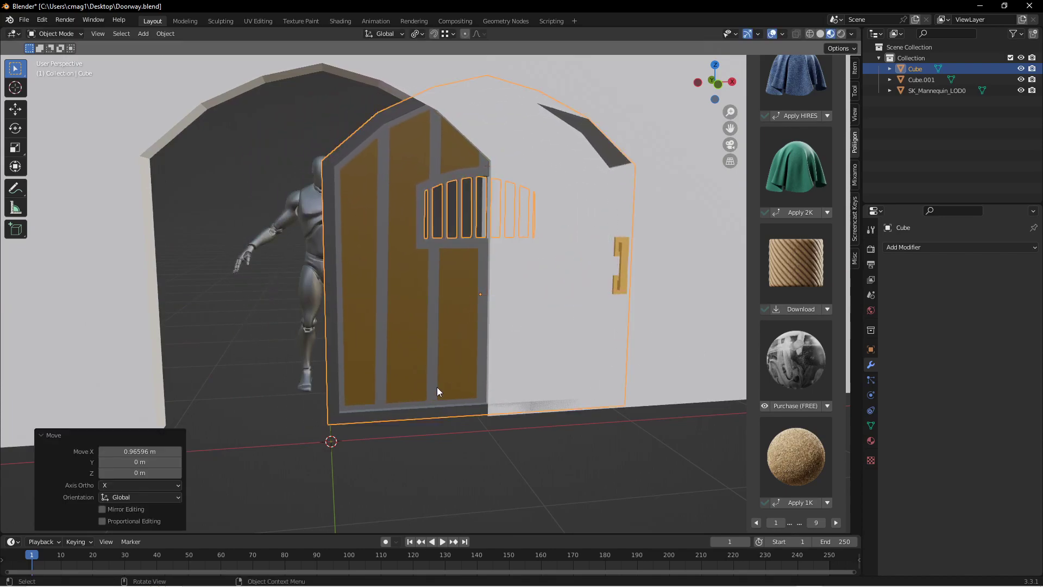
From the front view, nudge the door about 0.012 m along X toward the vertical origin axis.
scroll(450, 384, up, 2)
shift+middle_drag(439, 371, 510, 155)
scroll(425, 262, up, 1)
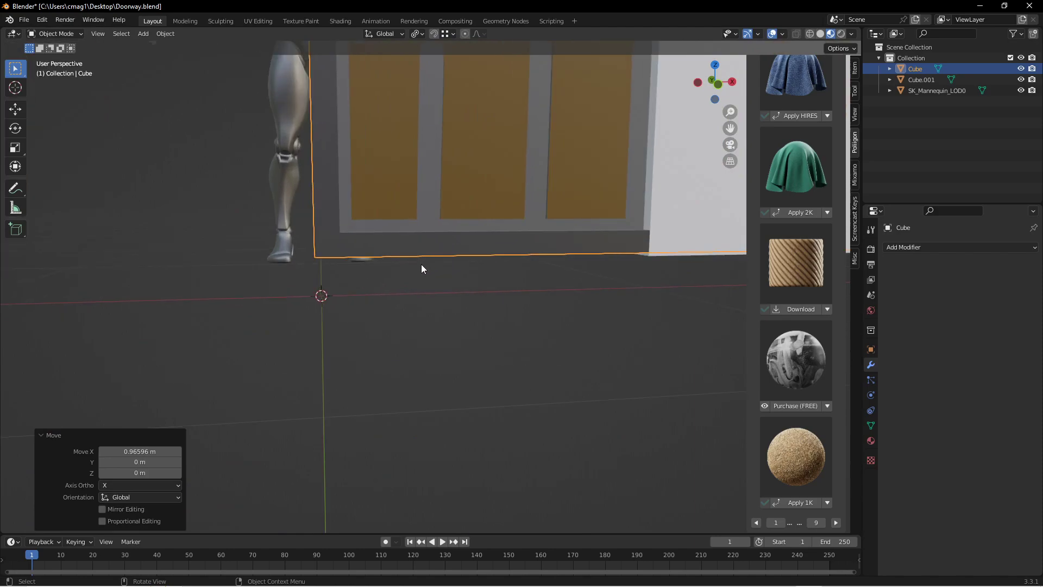
key(KP_1)
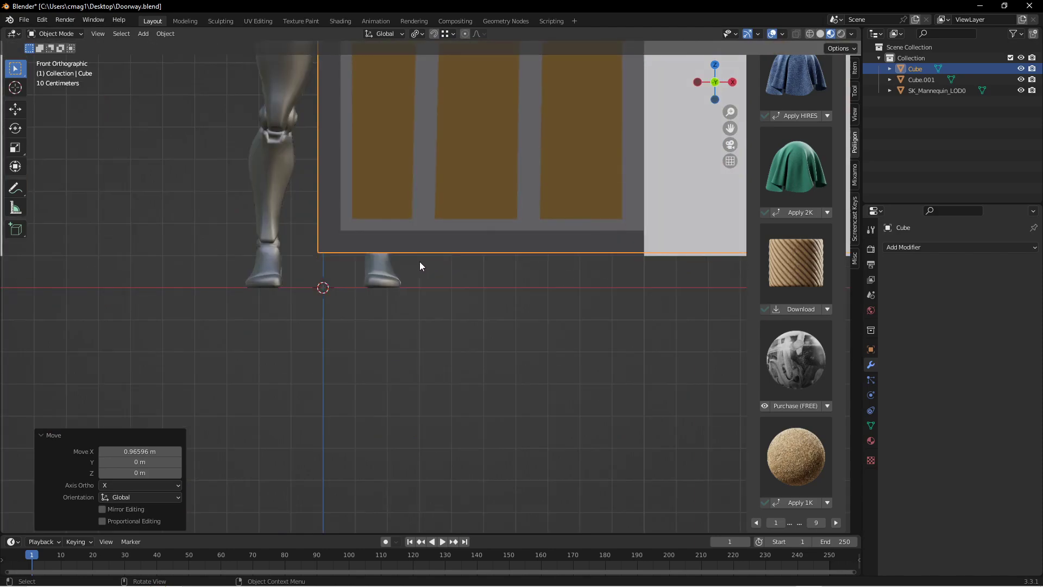
key(g)
key(x)
shift+click(457, 266)
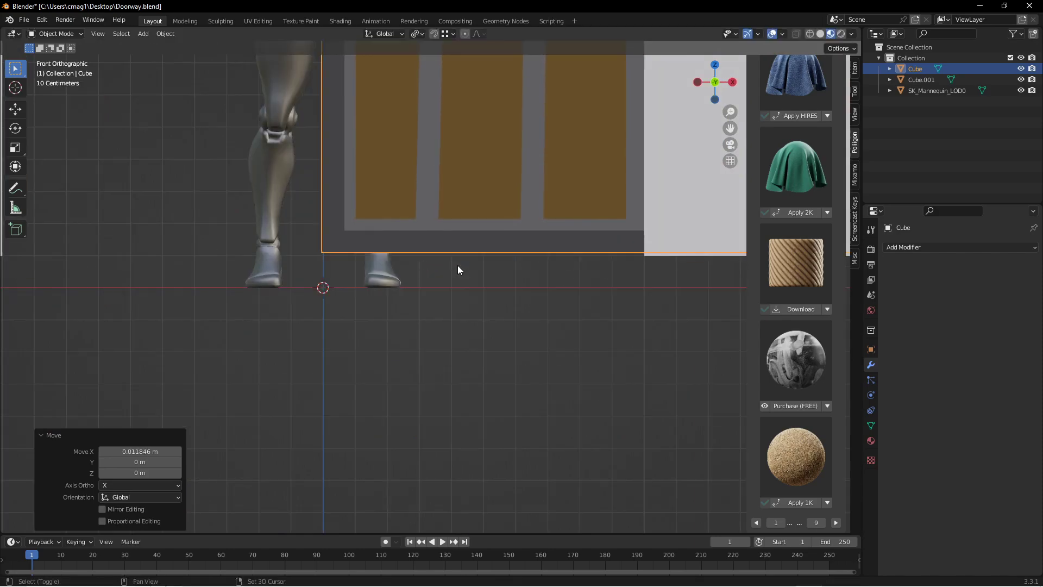
Fine-tune the door about 0.0037 m along X so its hinge edge lines up with the world origin.
scroll(324, 288, up, 5)
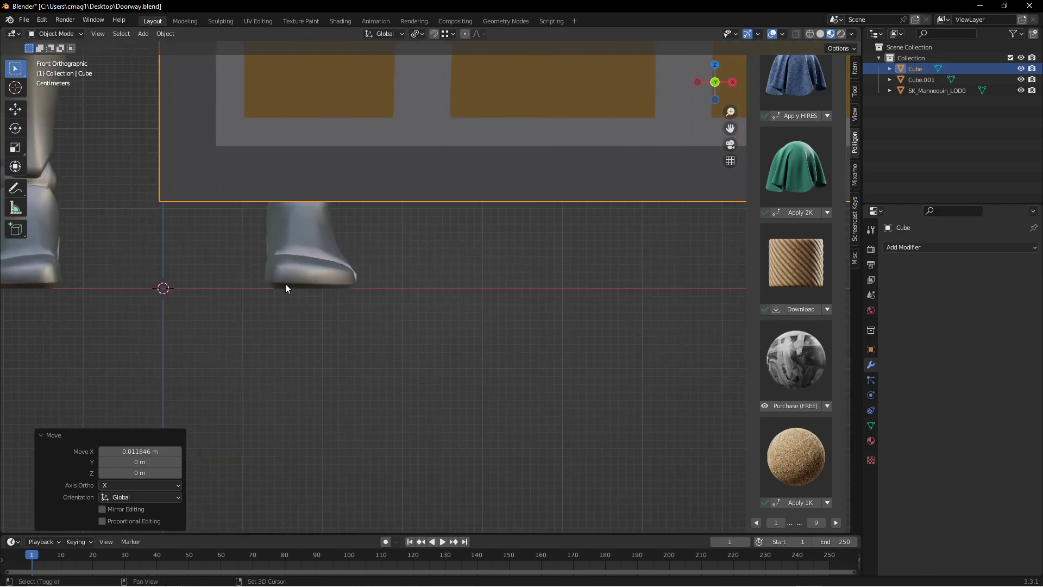
shift+middle_drag(285, 284, 495, 271)
scroll(366, 279, up, 4)
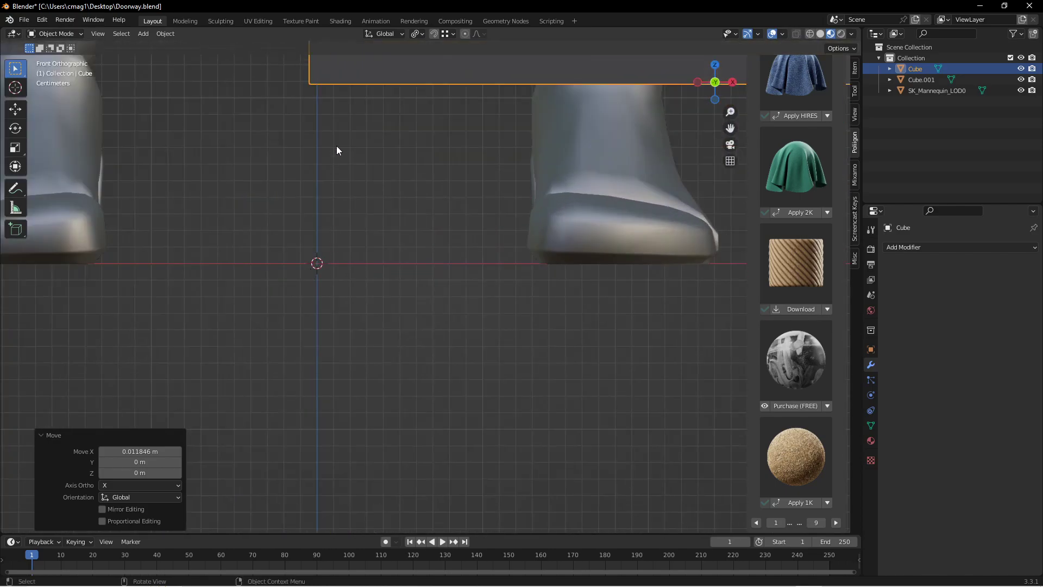
key(g)
key(x)
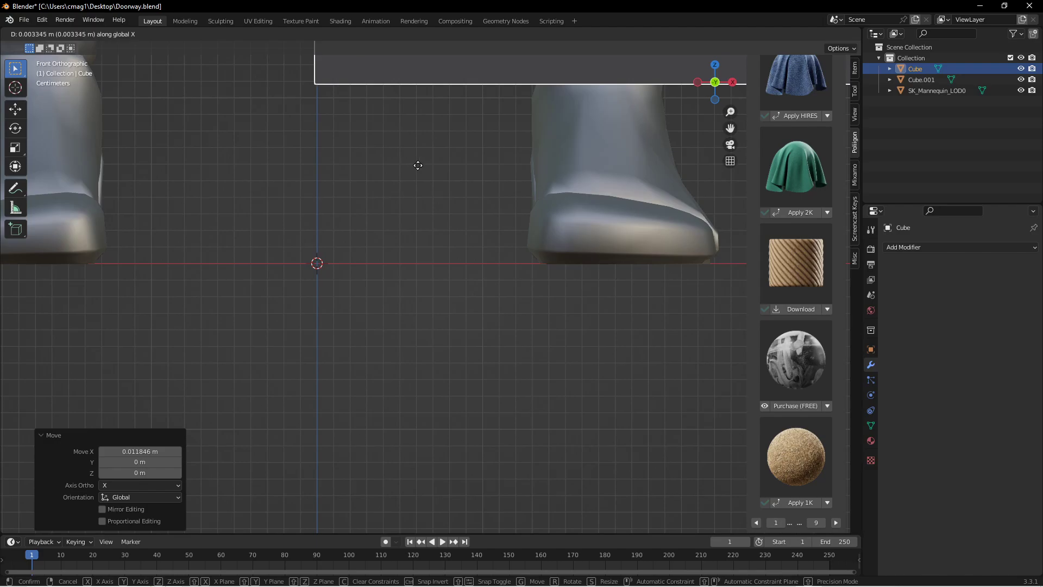
click(423, 167)
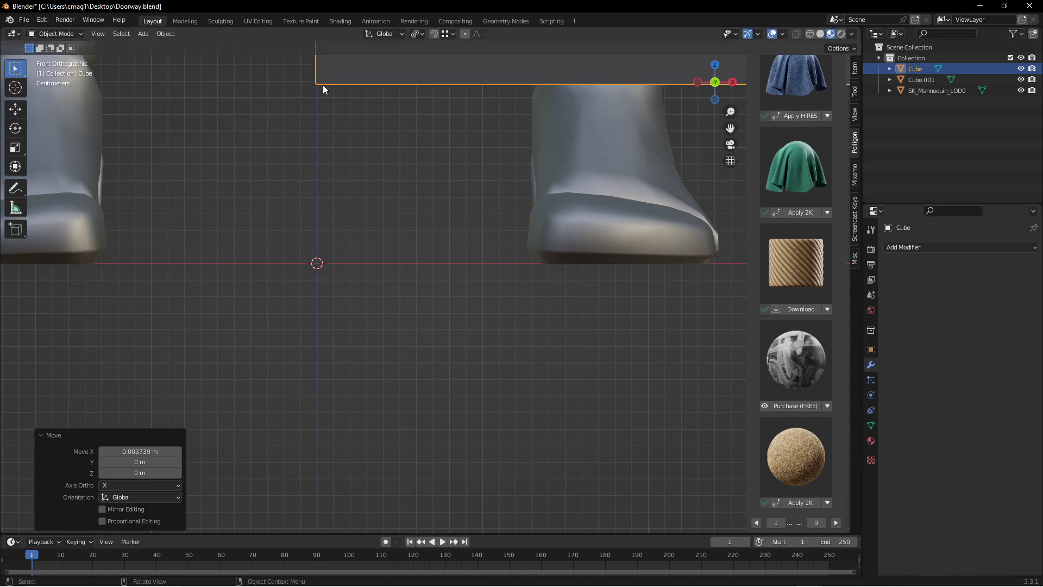
scroll(380, 171, down, 8)
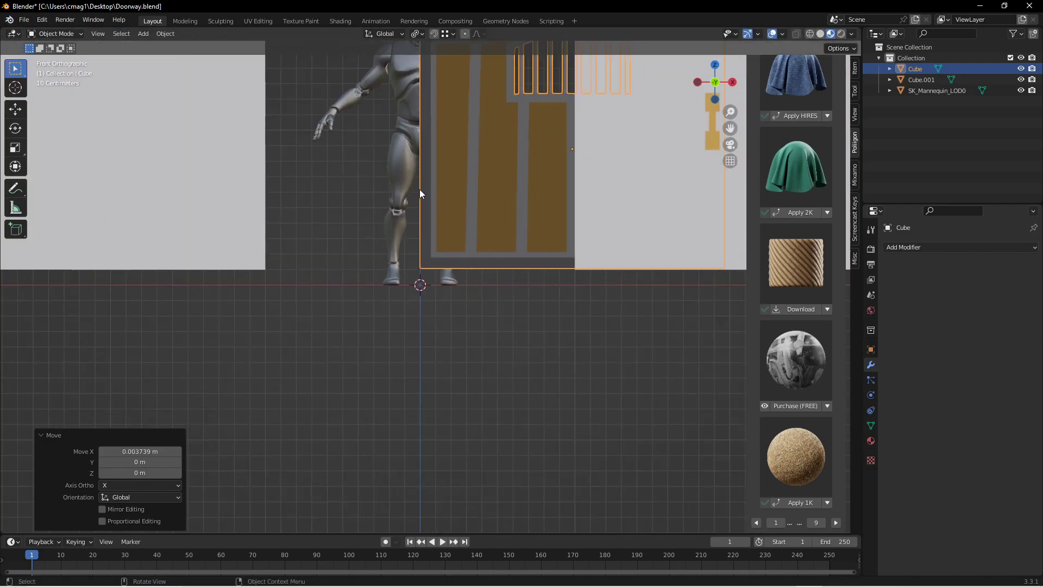
Save the repositioned door to the existing Doorway Blender file.
click(446, 173)
click(24, 20)
click(43, 91)
Export the selected door as an FBX named Doorway to the Desktop, overwriting the earlier export.
click(24, 20)
mouse_move(83, 178)
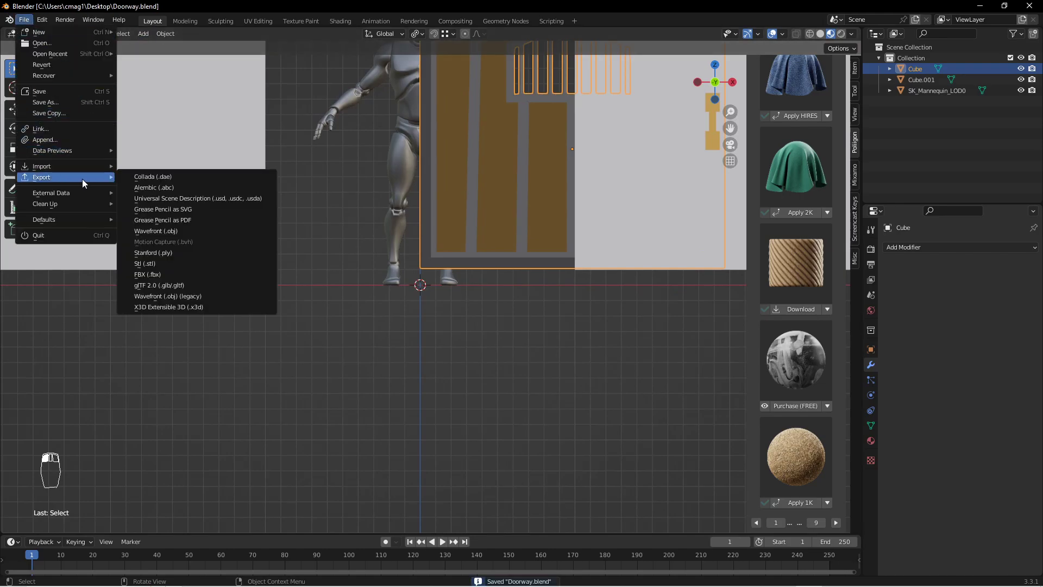
click(171, 273)
click(432, 444)
text(Doorway)
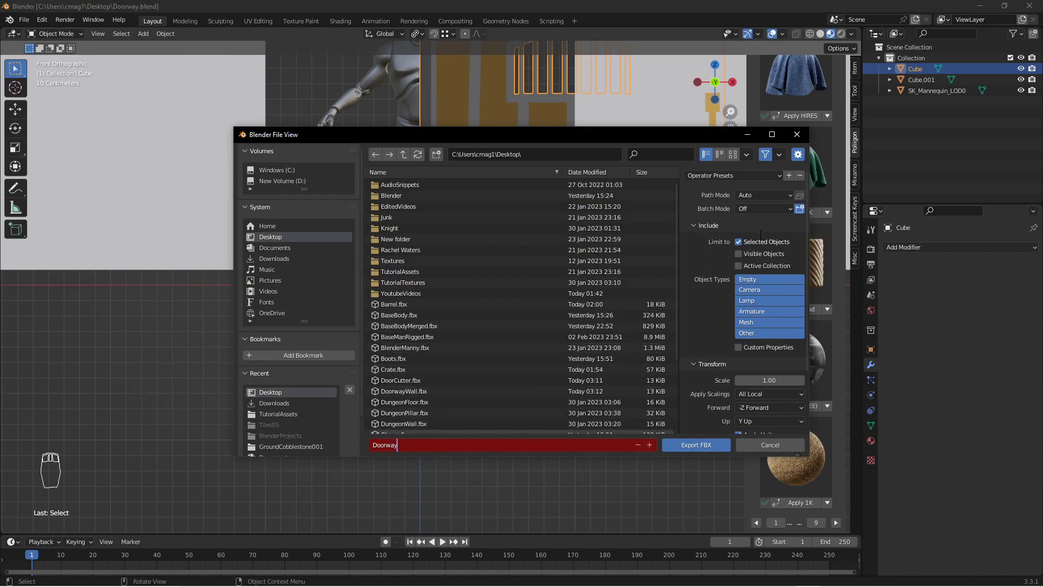
click(701, 446)
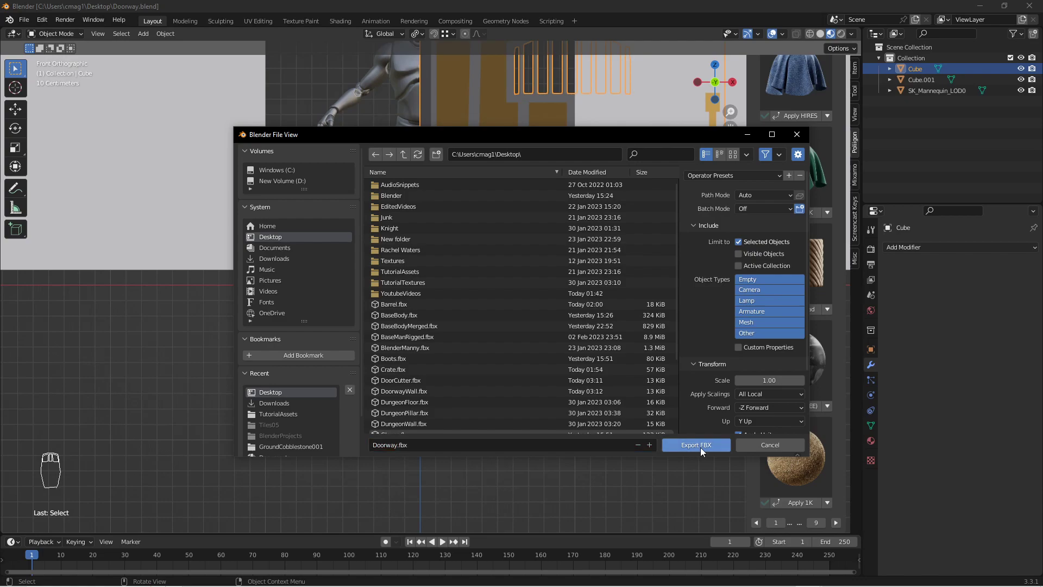
click(700, 448)
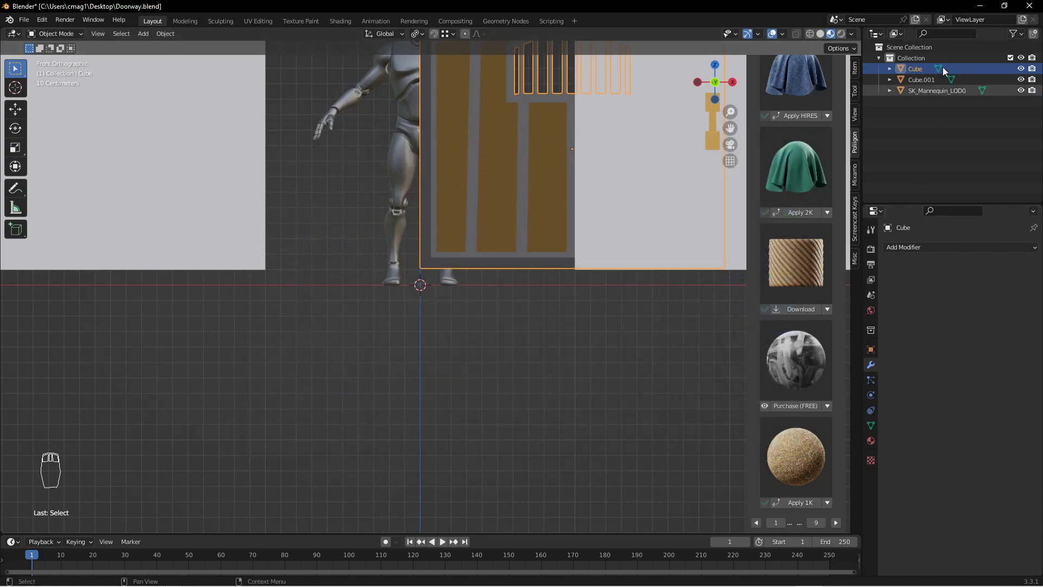
Switch to Unreal Engine and choose the Doorway FBX on the Desktop for import into the Interaction folder.
click(979, 6)
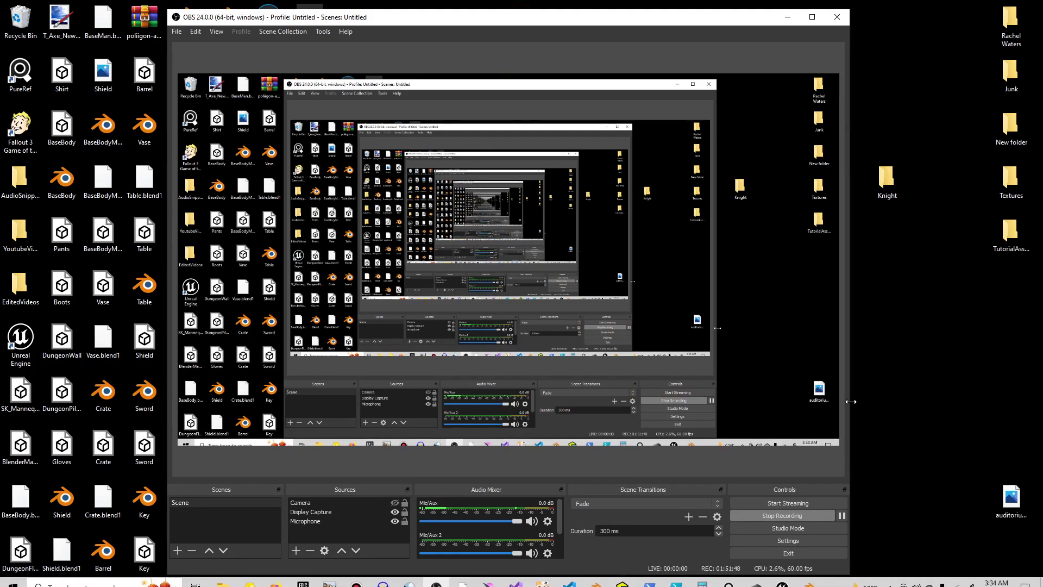
click(786, 581)
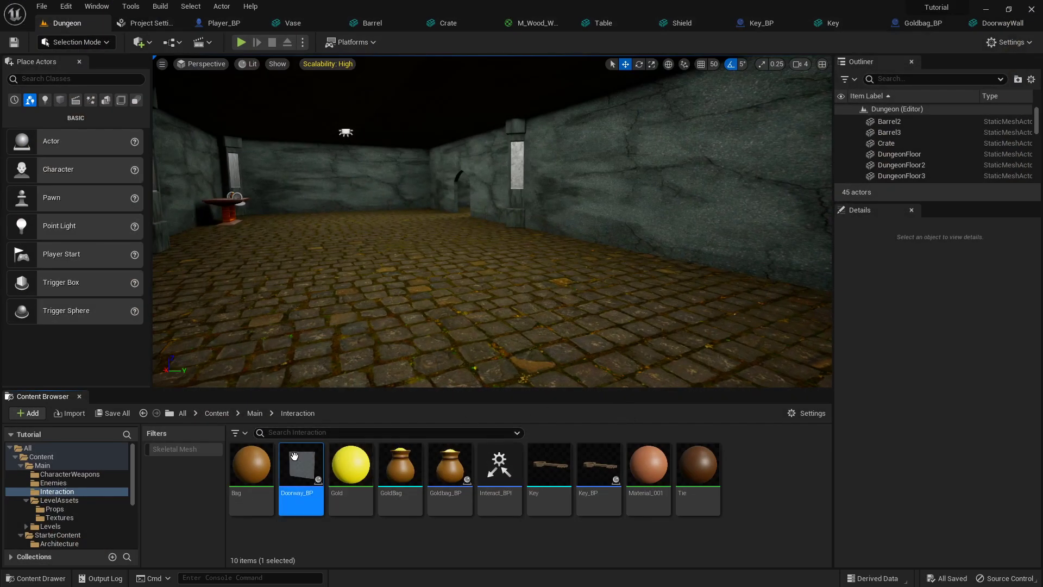
click(64, 414)
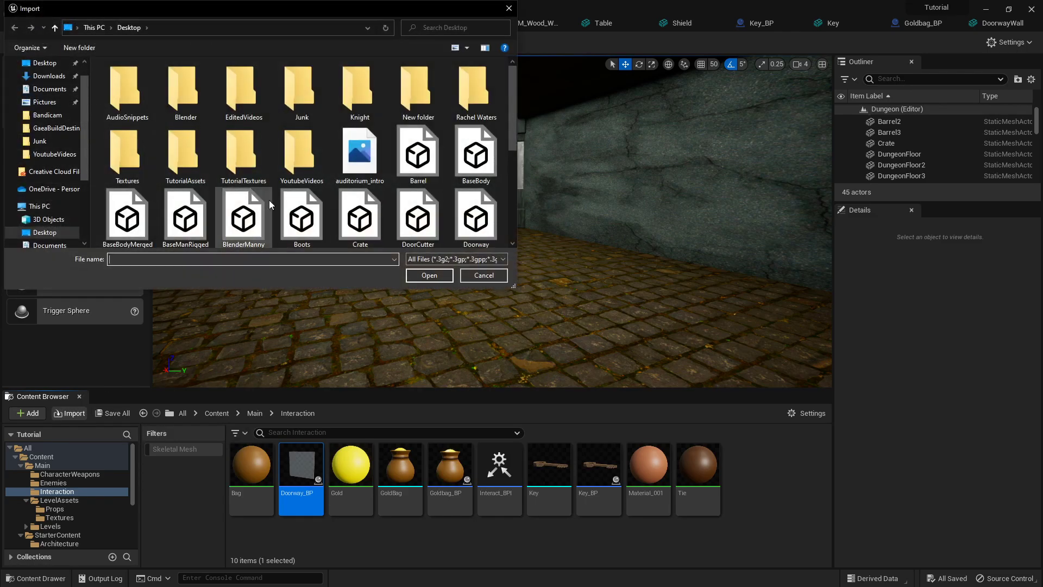
click(476, 217)
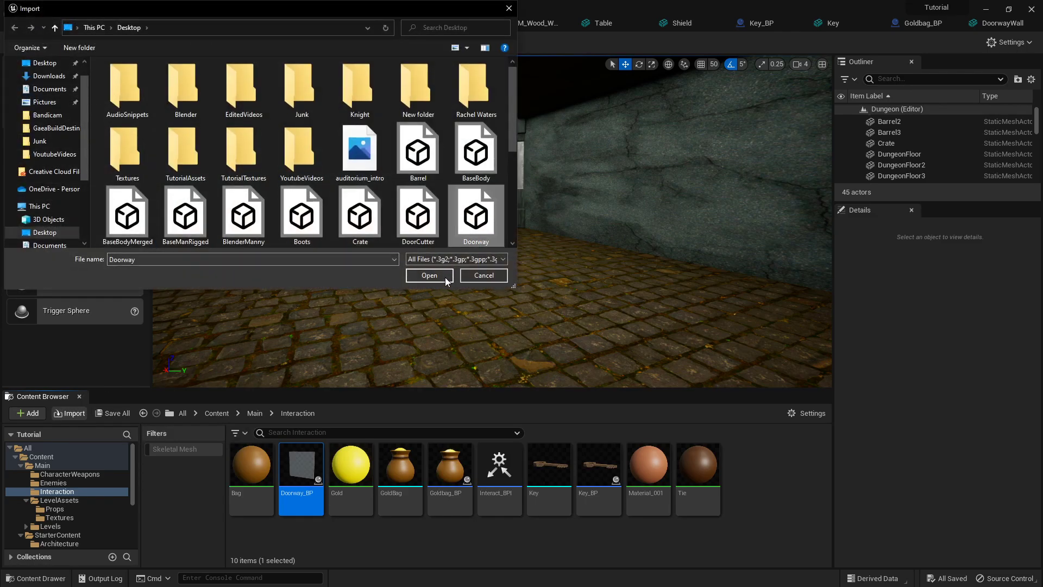
click(435, 274)
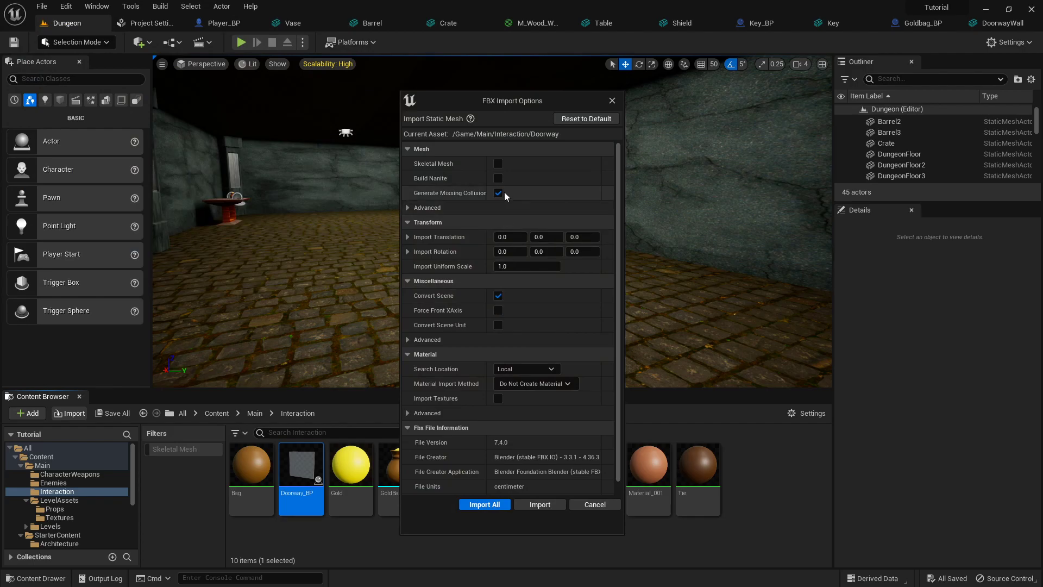
Import the Doorway mesh with the material import method Create New Materials and dismiss the message log.
click(523, 384)
click(505, 384)
click(516, 385)
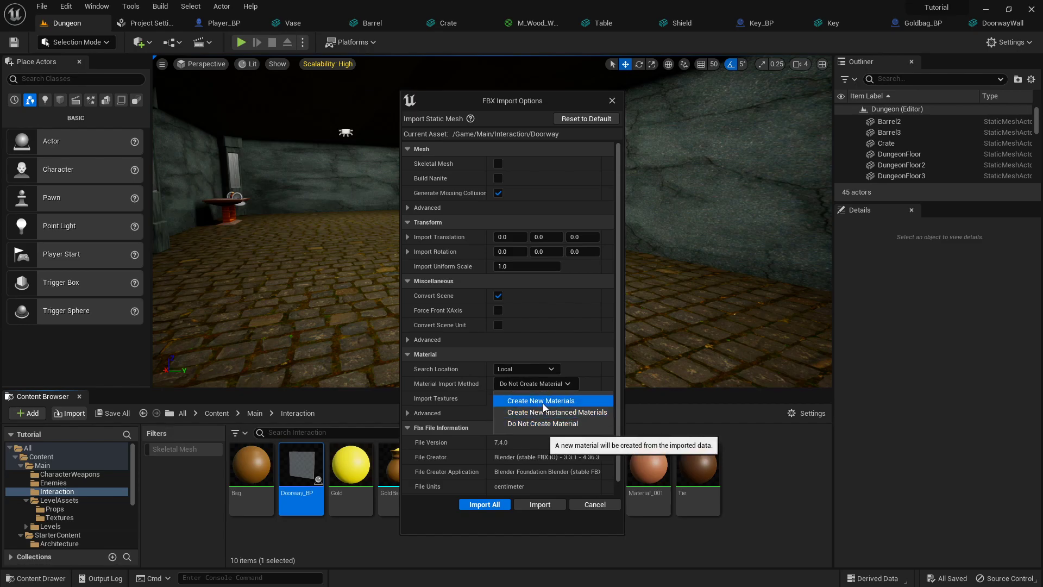
click(592, 401)
click(483, 505)
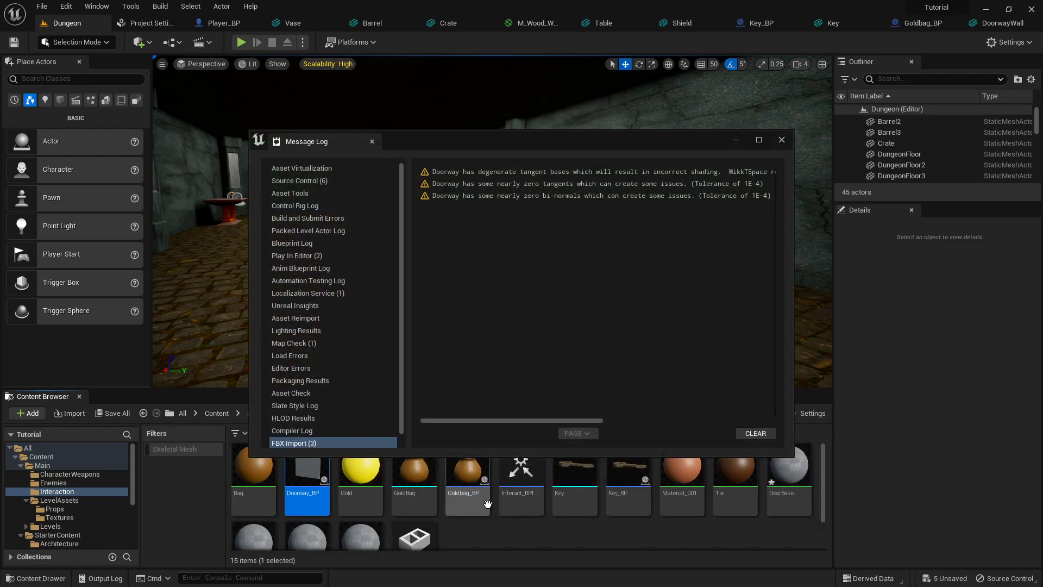
click(782, 140)
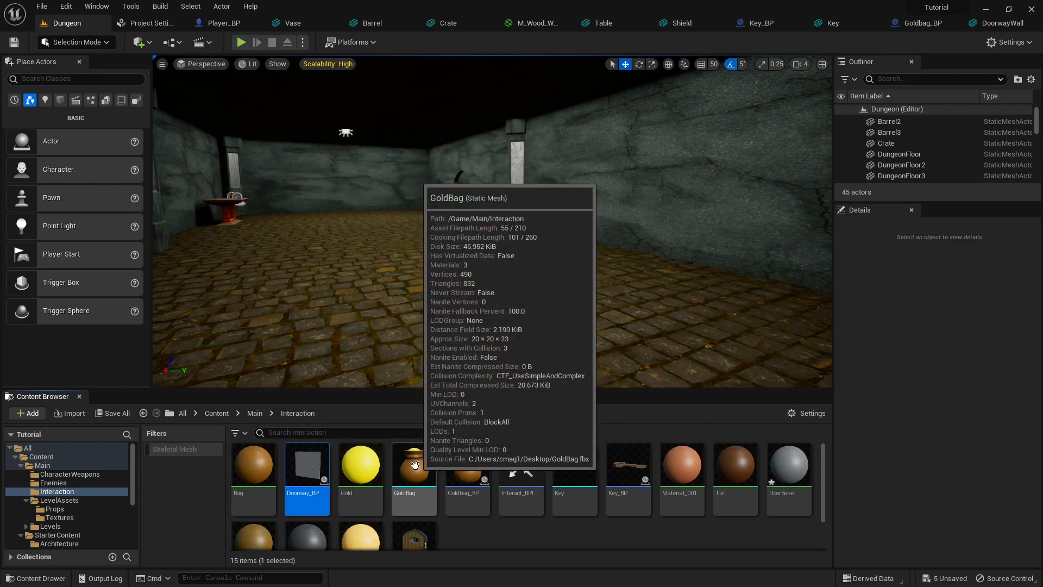
Open the Doorway_BP blueprint from the Interaction folder and show its 3D viewport.
scroll(451, 456, down, 1)
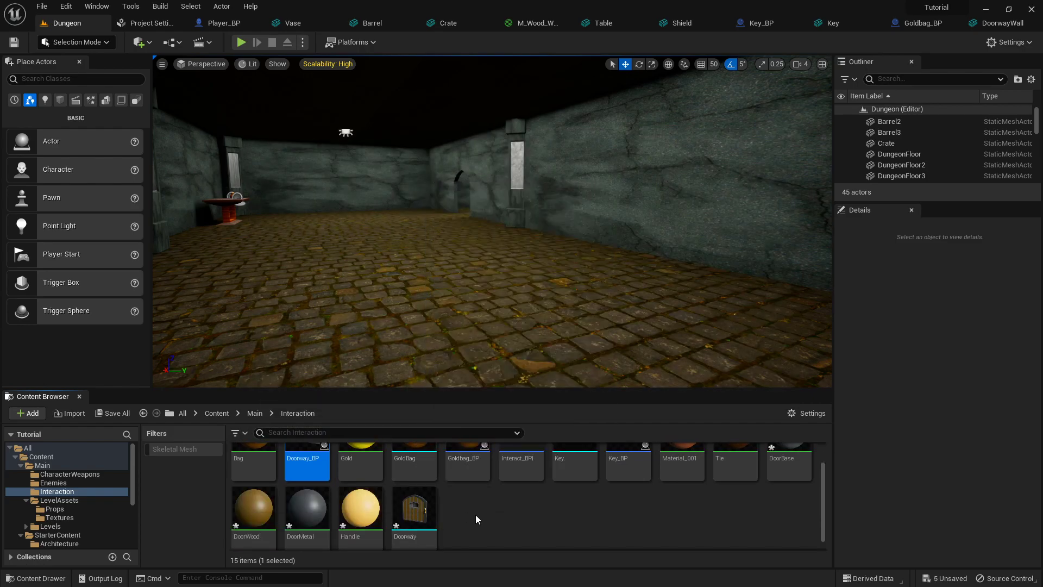
scroll(513, 511, up, 1)
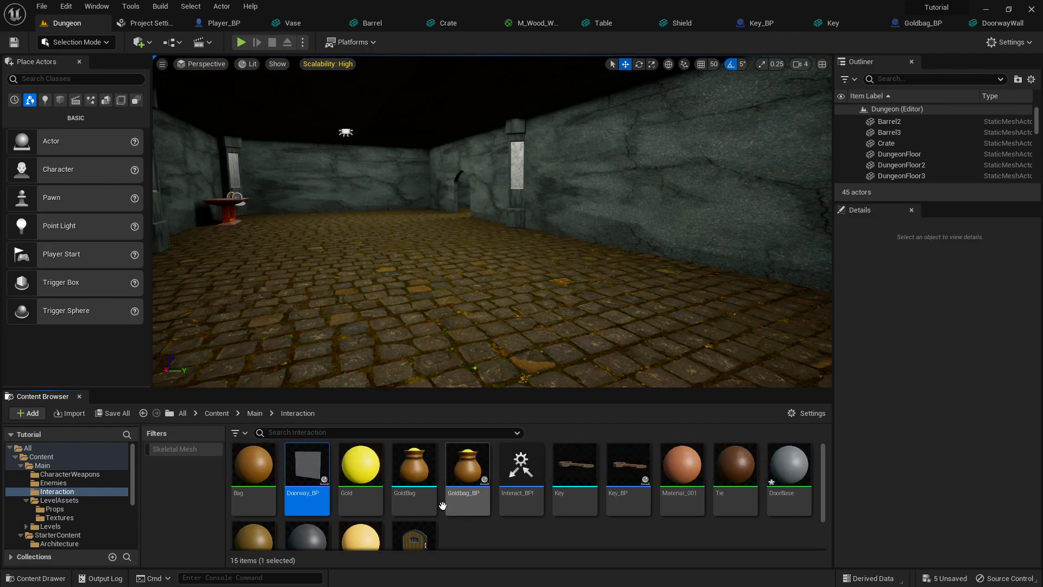
scroll(414, 534, down, 1)
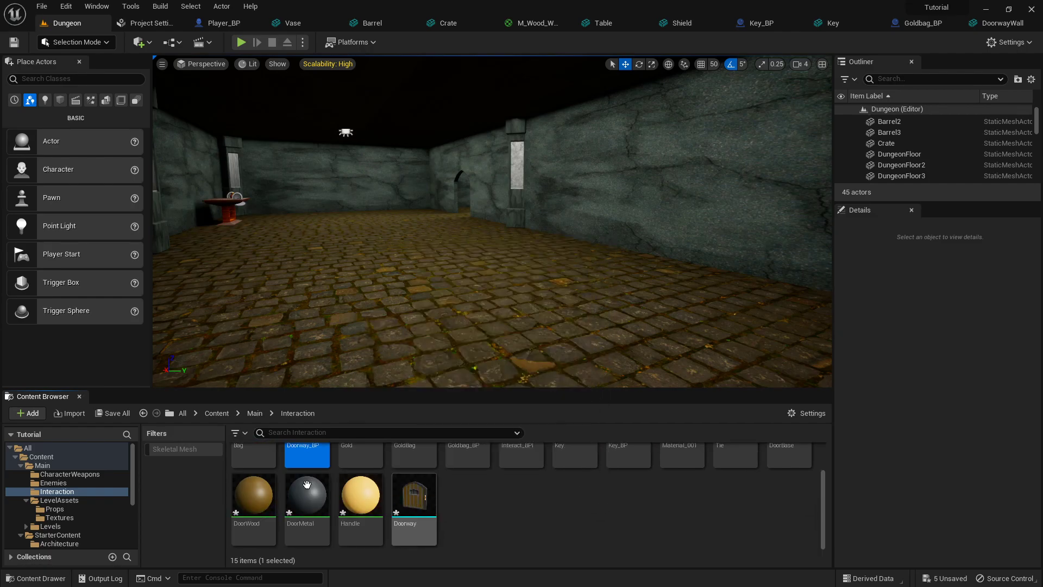
scroll(307, 468, up, 1)
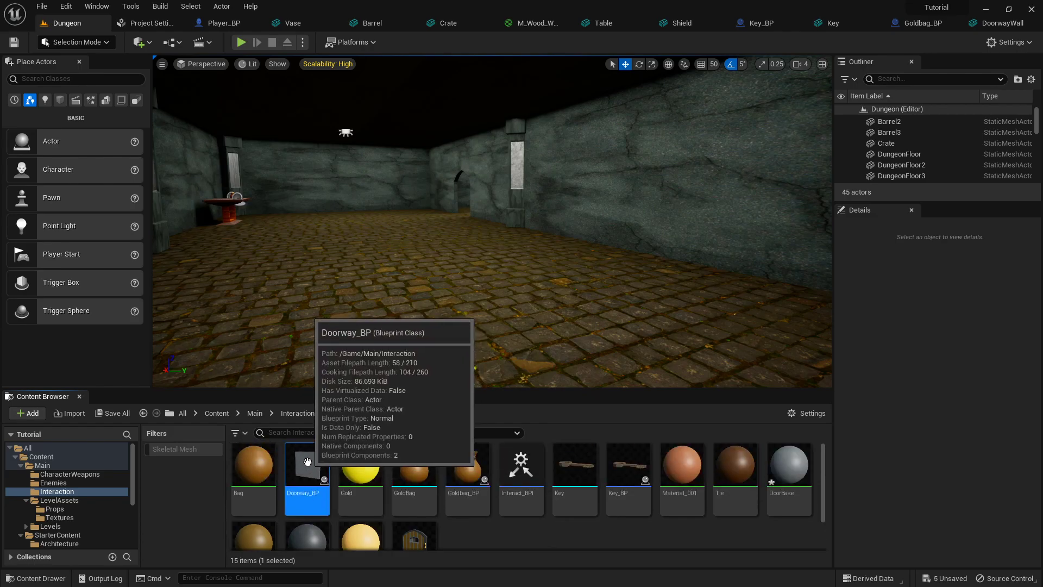
double_click(308, 461)
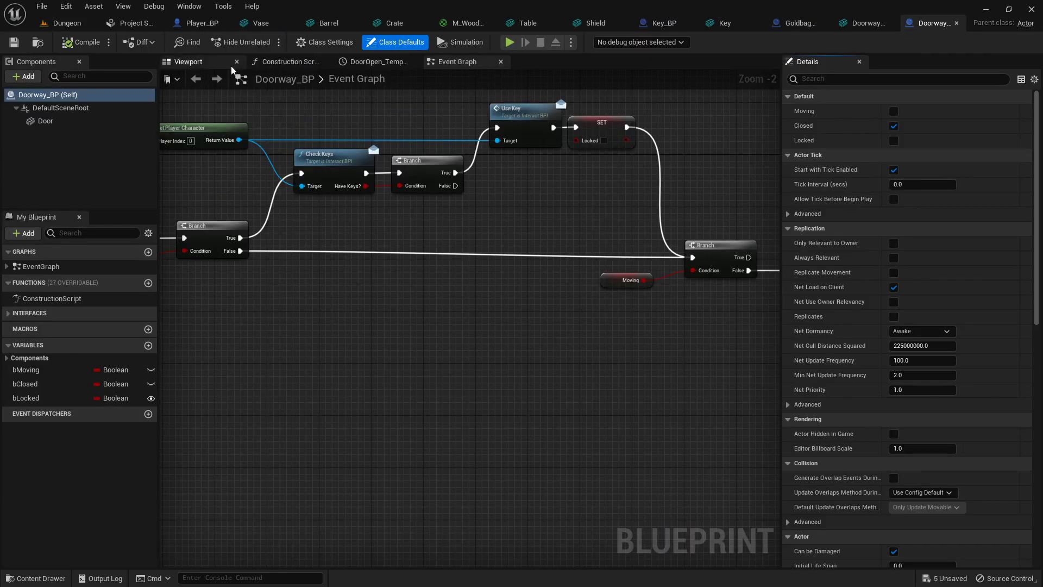
click(232, 63)
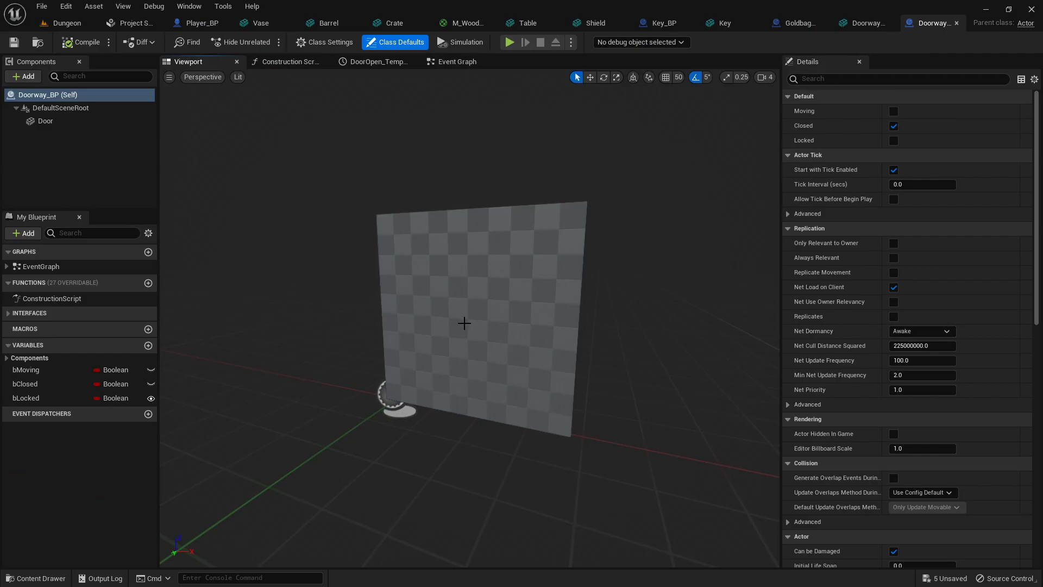
Replace the Door component's static mesh with the imported Doorway mesh.
click(104, 121)
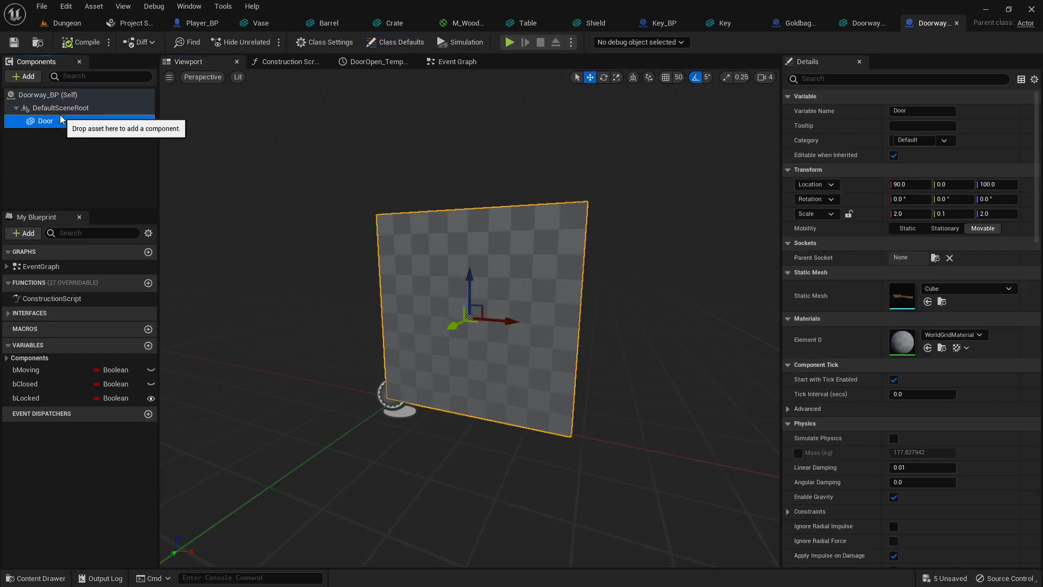
click(954, 288)
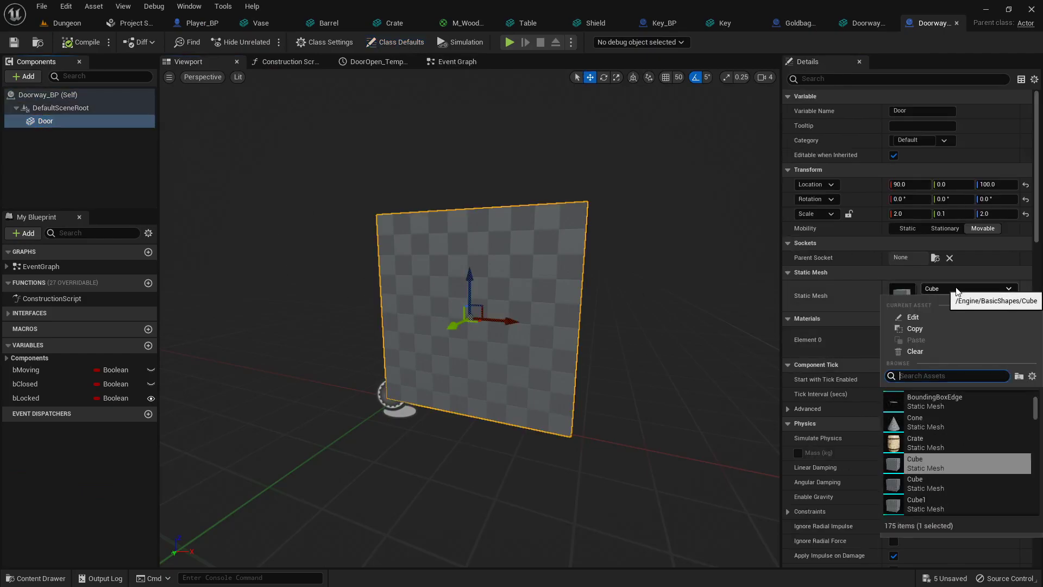
text(do)
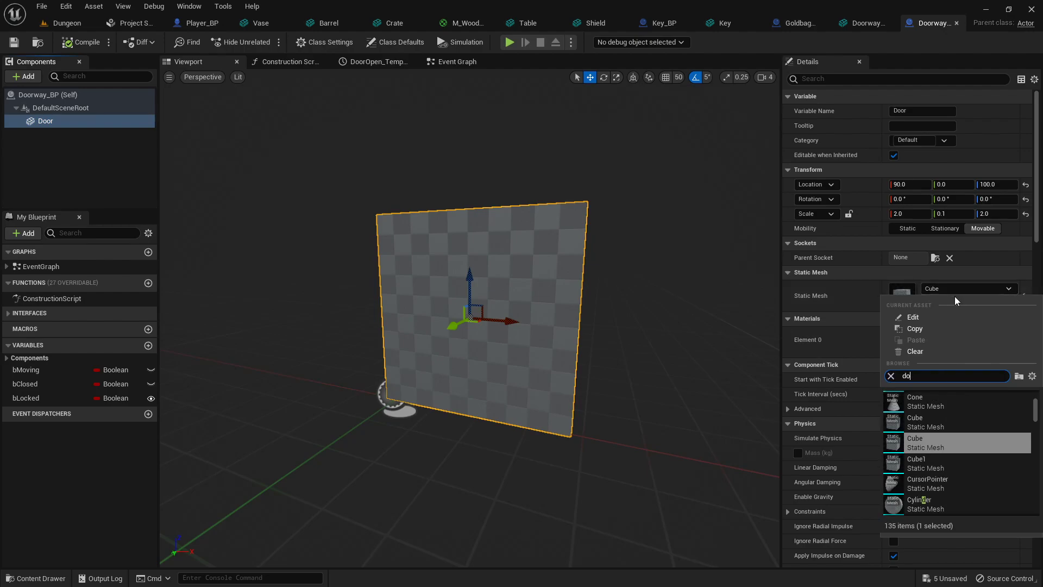
text(orway)
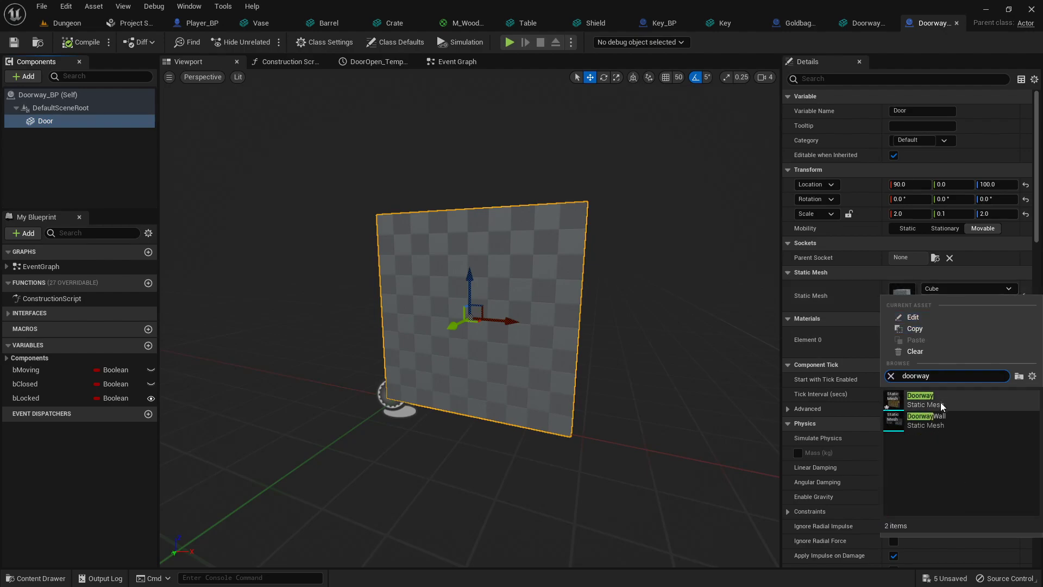
click(940, 404)
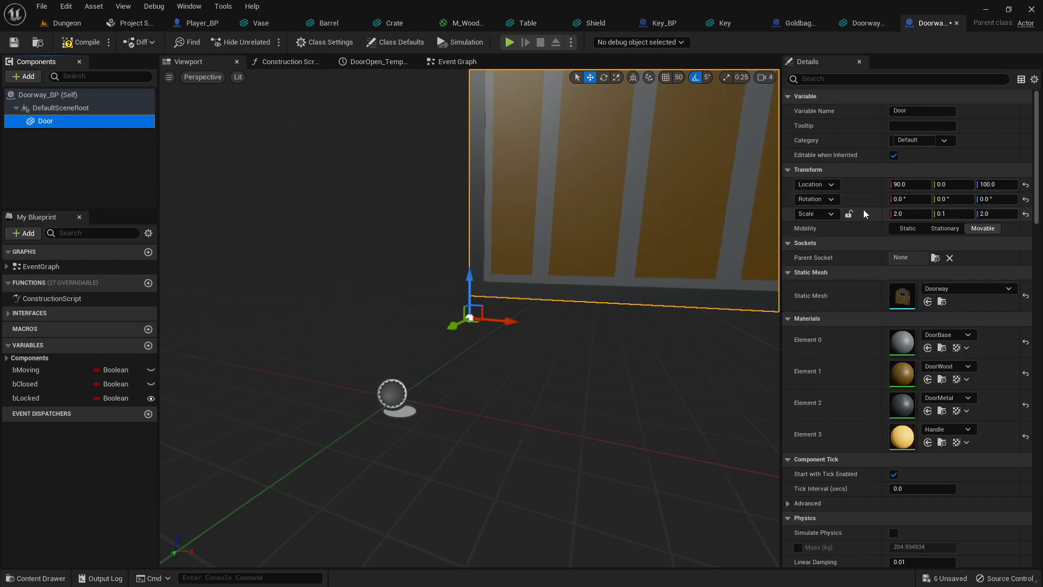
Set the Door component's scale to 1.0 on X, Y and Z.
click(902, 214)
text(1)
key(Tab)
text(1)
key(Tab)
text(1)
key(Return)
Set the Door component's location to 0 on both X and Z.
click(910, 184)
text(0)
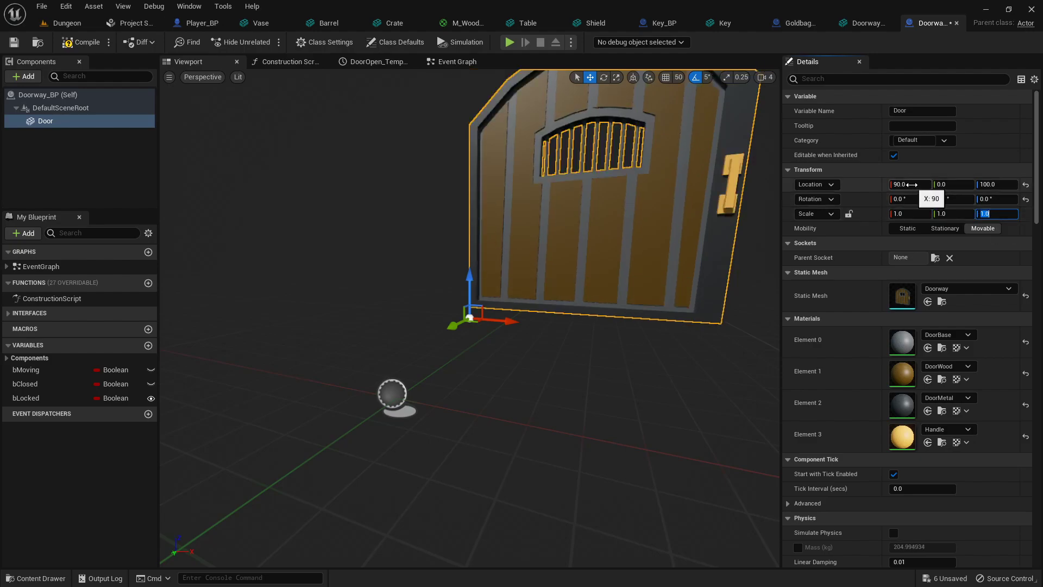
click(988, 185)
text(0)
key(Return)
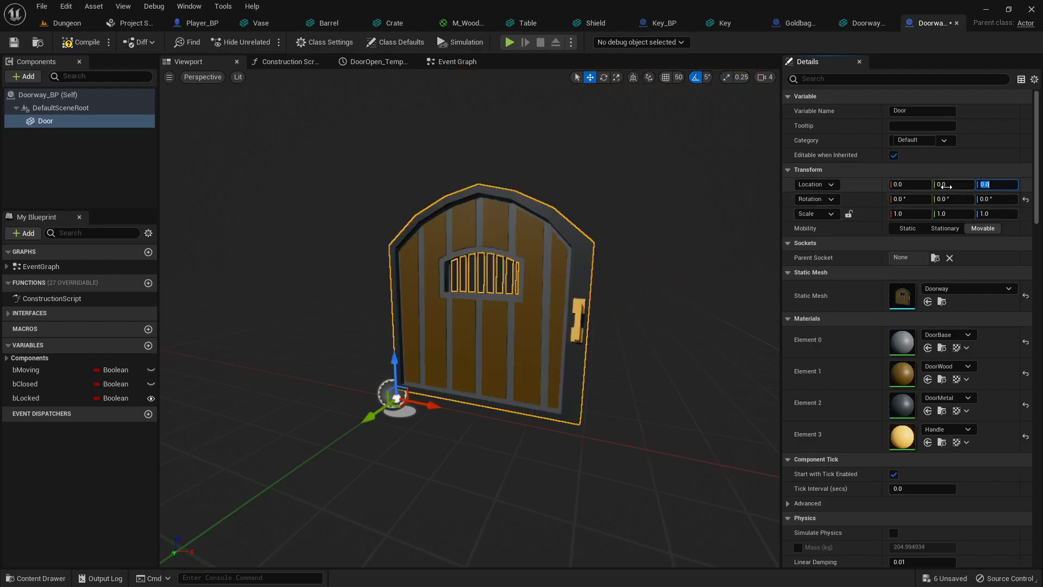
Move the Door component along Y to about 6.13 so its hinge edge lines up with the blueprint's root.
alt+drag(618, 244, 430, 250)
mouse_move(457, 312)
alt+mouse_down()
mouse_move(533, 314)
mouse_move(455, 314)
mouse_move(473, 313)
alt+mouse_up()
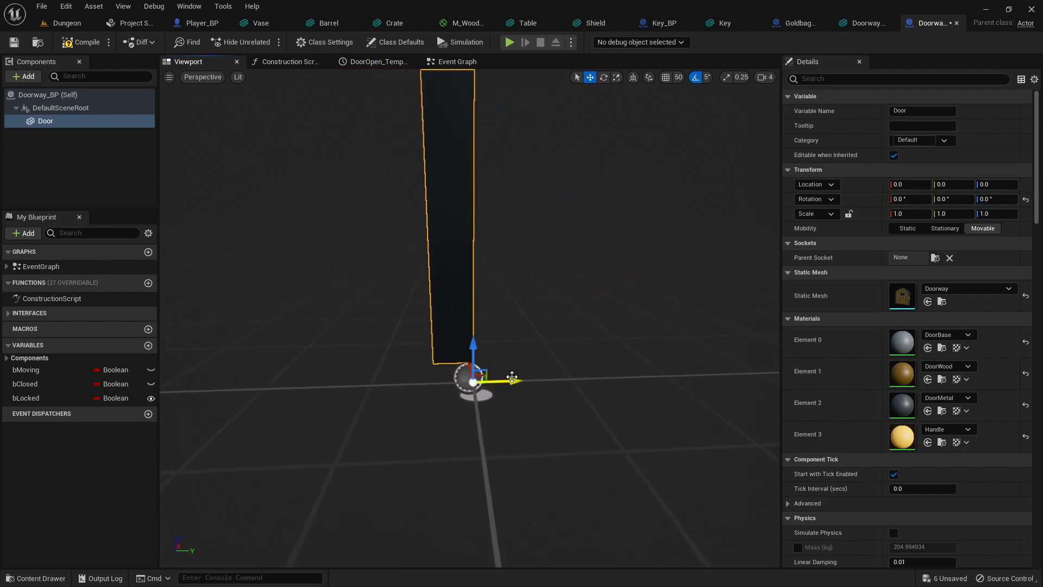
drag(513, 379, 524, 382)
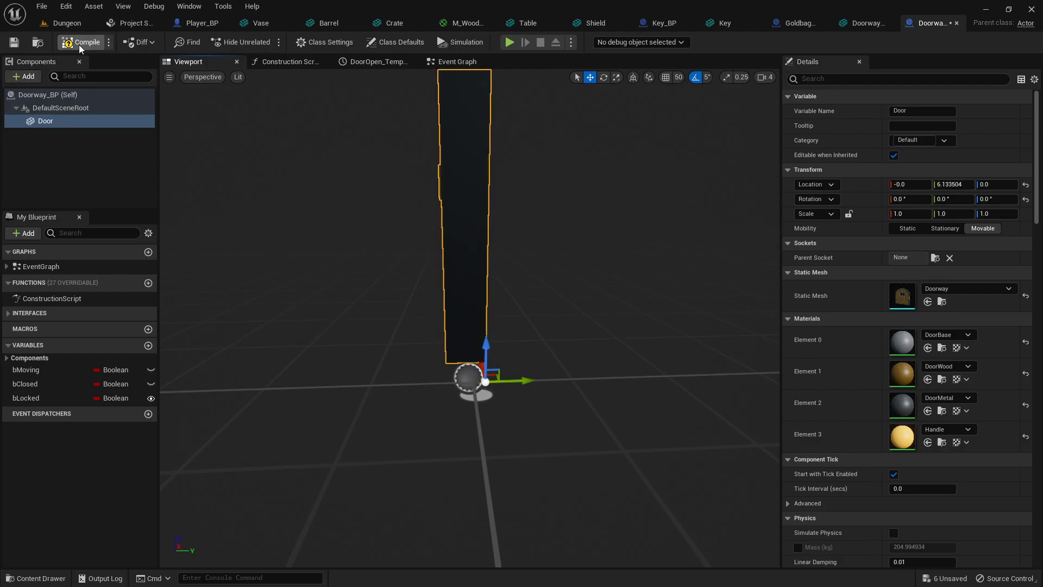
Place Doorway_BP at the wall opening in the Dungeon level and shift it along Y to about 508.67.
click(83, 25)
right_drag(497, 309, 619, 345)
drag(511, 466, 561, 212)
right_drag(562, 212, 499, 199)
key(w)
key(d)
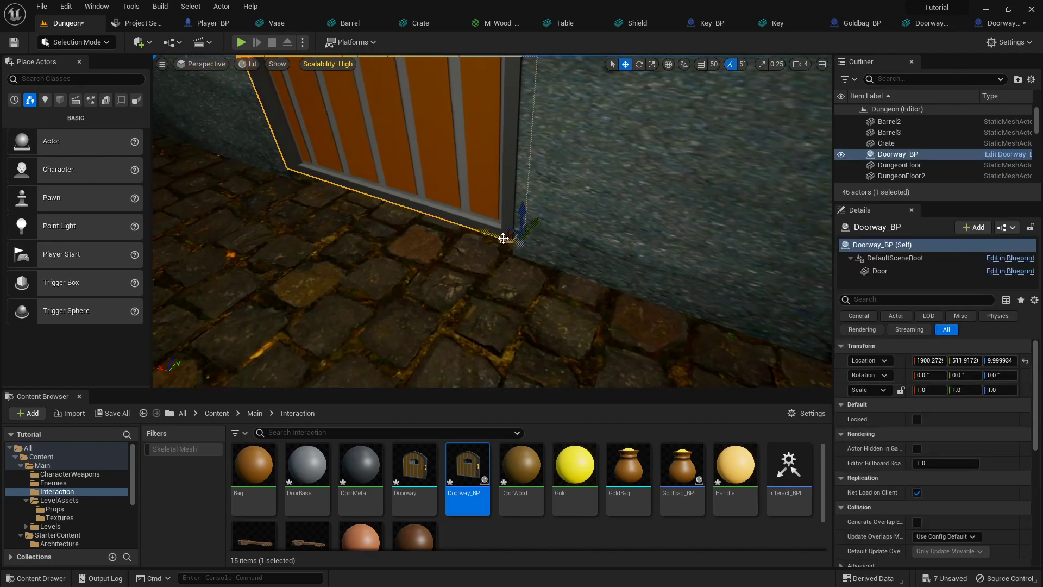
drag(536, 220, 531, 224)
Lower Doorway_BP to Z about 0.96 at the floor and shift it along X to about 1902.13.
right_drag(492, 238, 519, 245)
key(a)
key(w)
key(e)
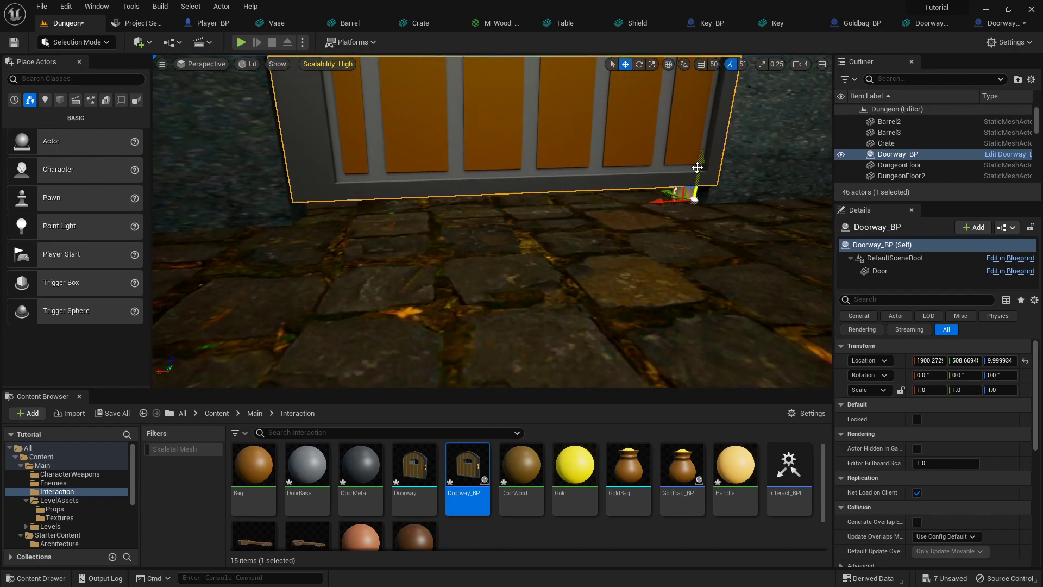
drag(697, 168, 694, 181)
right_drag(596, 225, 596, 225)
key(d)
drag(553, 240, 550, 238)
key(e)
right_drag(549, 243, 549, 242)
right_drag(495, 214, 494, 213)
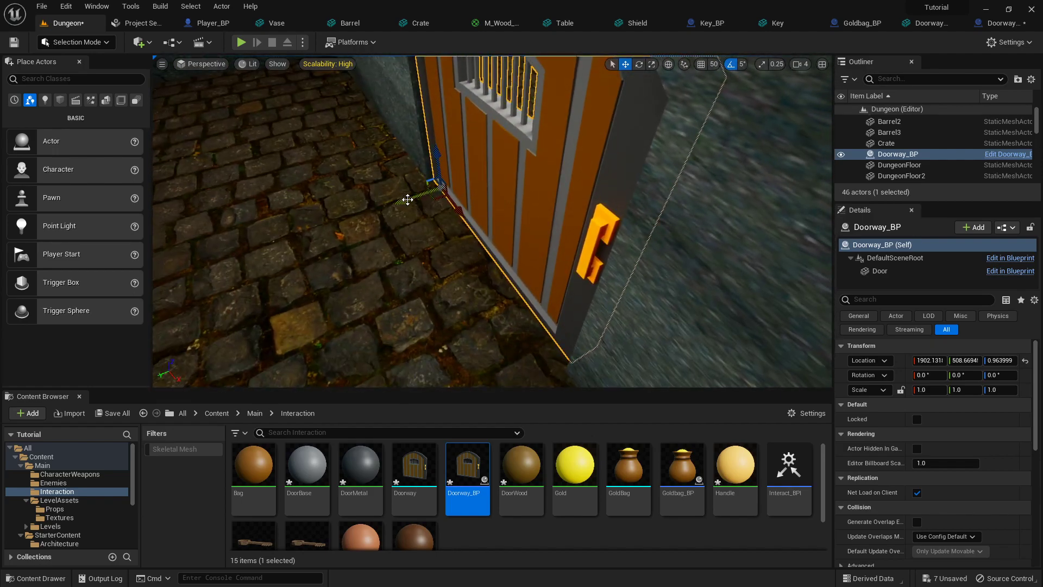
Adjust Doorway_BP's depth in the wall to Y about 514.54 and save all modified assets.
drag(407, 199, 425, 173)
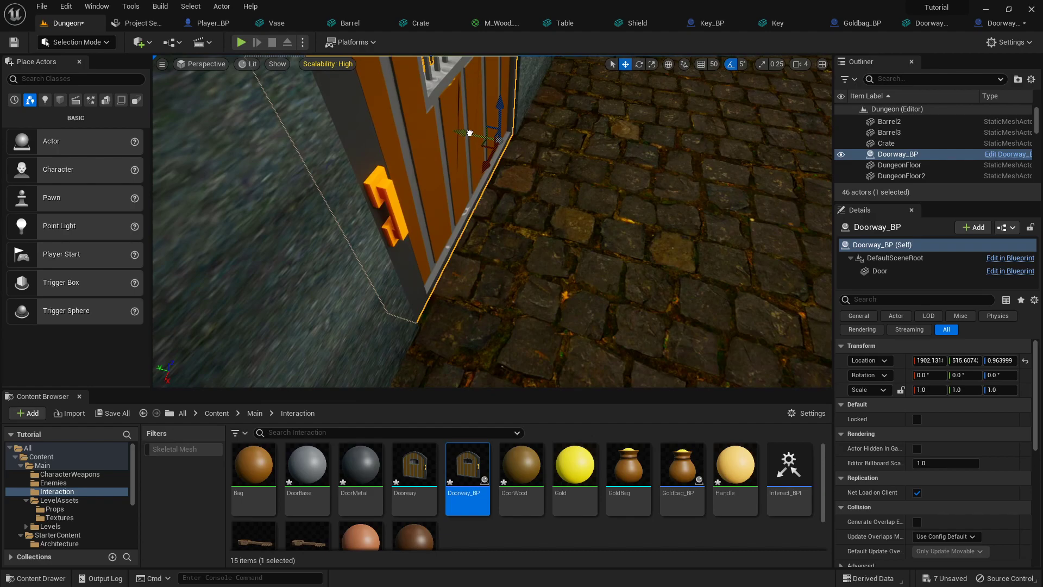
right_drag(492, 222, 413, 146)
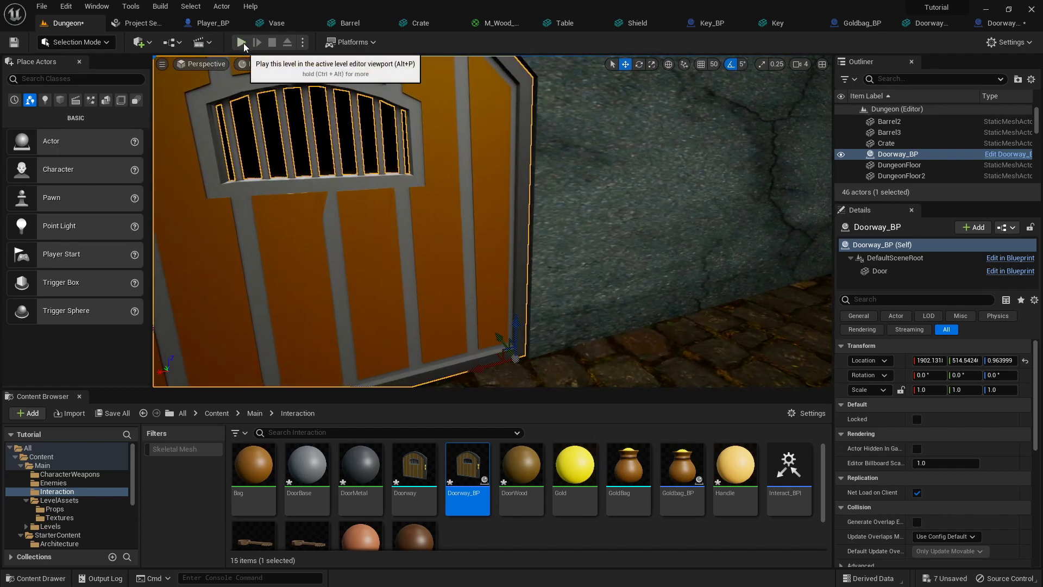
click(605, 423)
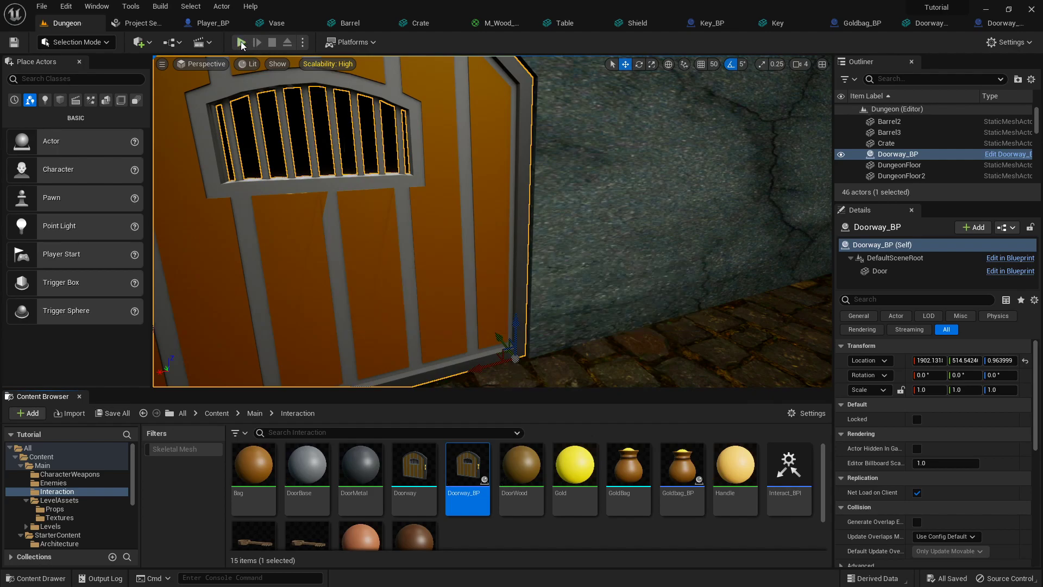
Play the level in full screen and walk up to the closed arched door to inspect it.
click(242, 45)
key(F11)
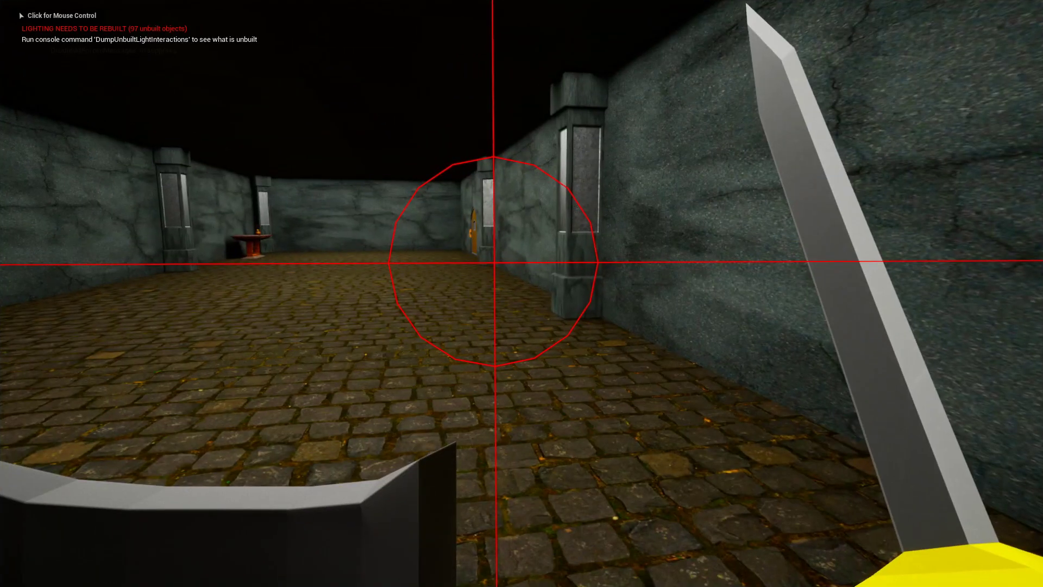
key(w)
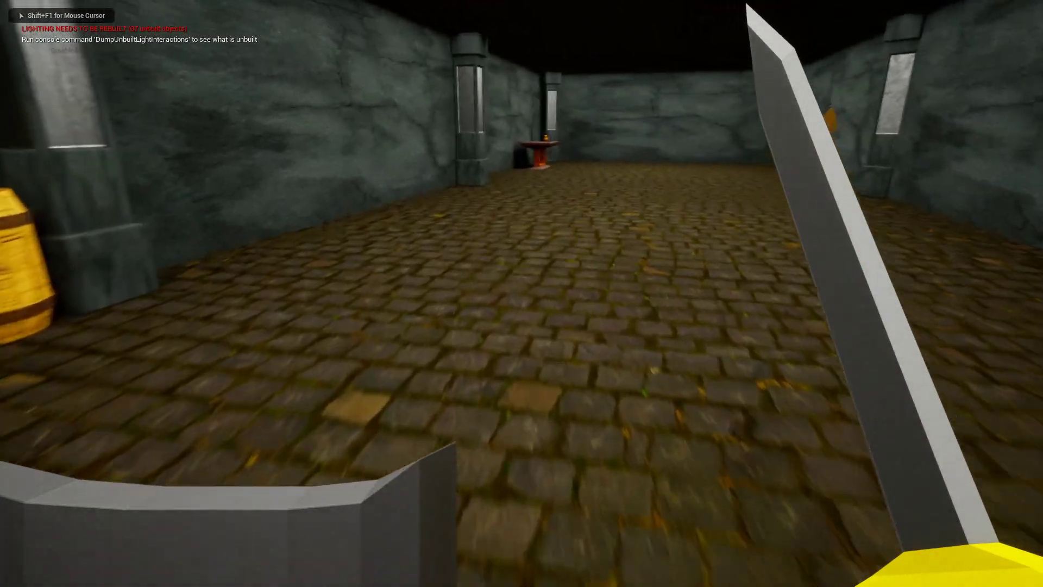
key(w)
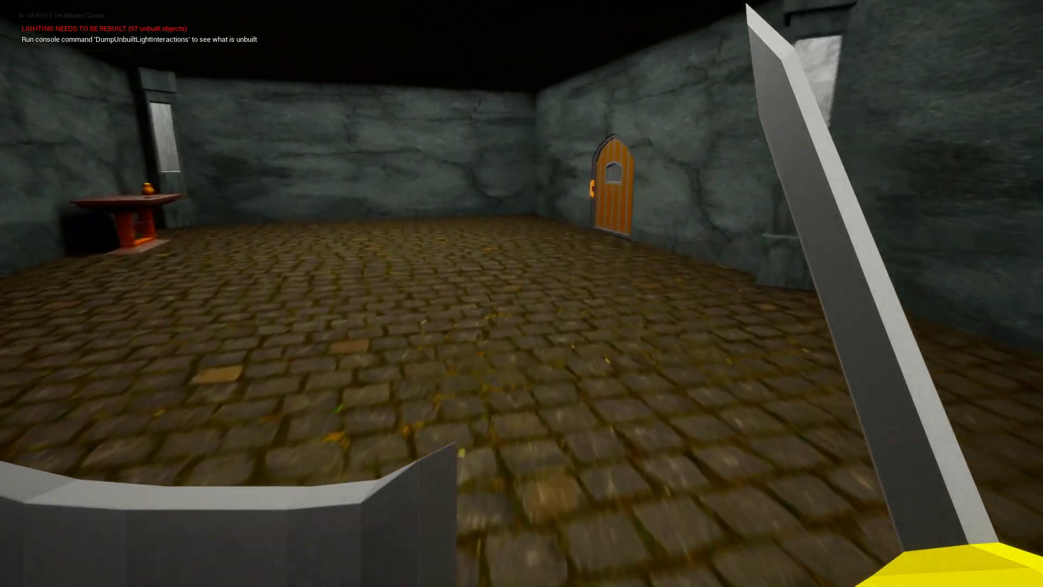
key(w)
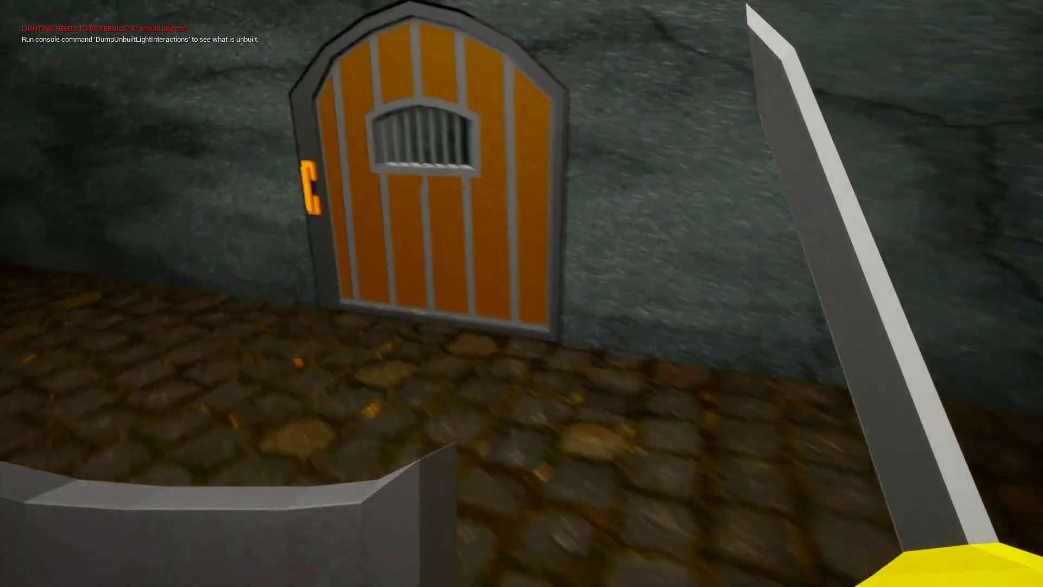
key(w)
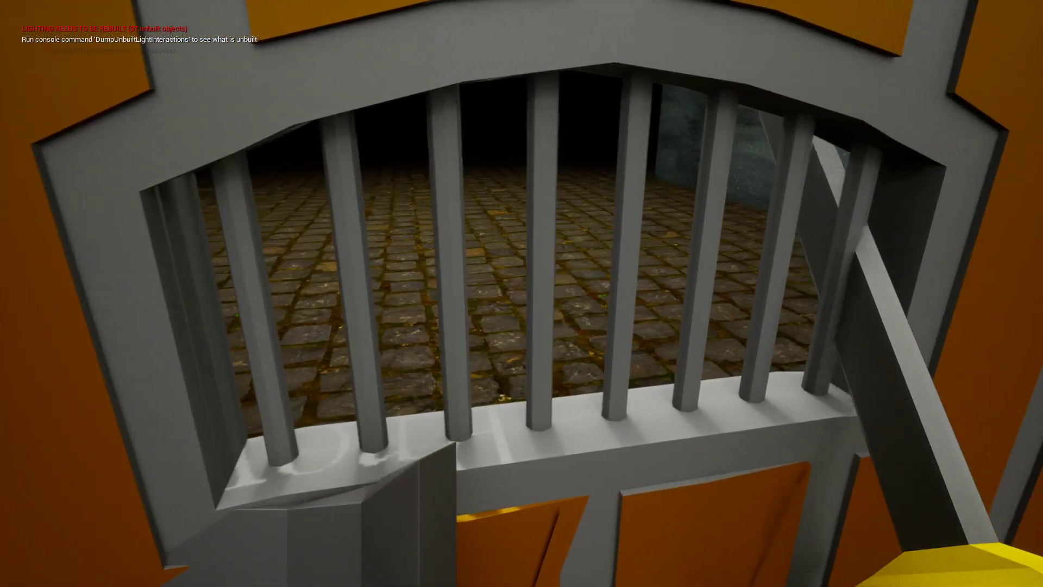
Collect the gold bag from the table and interact with the arched door to test opening it.
key(s)
key(w)
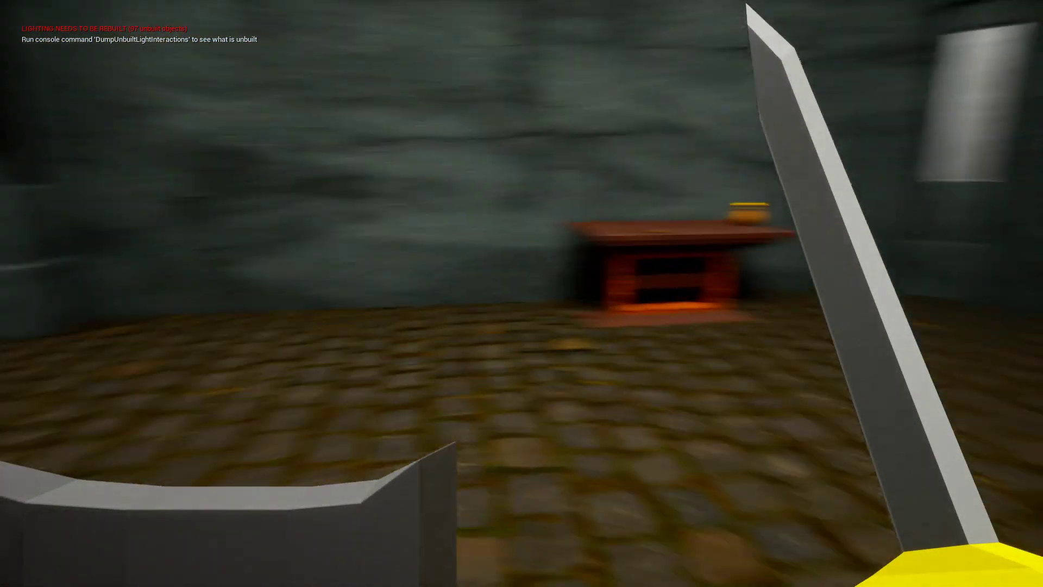
key(w)
key(e)
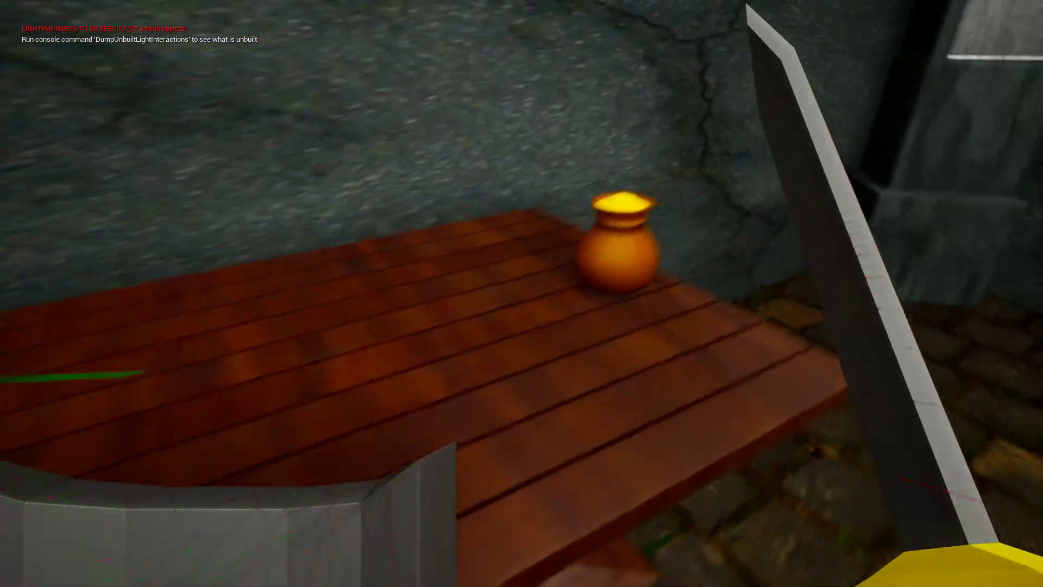
key(e)
key(w)
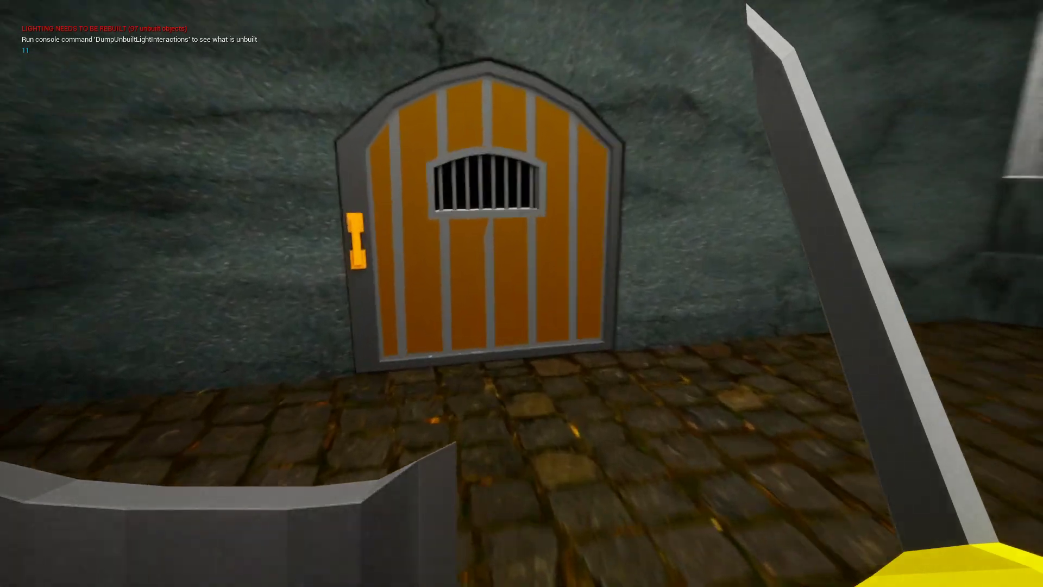
key(e)
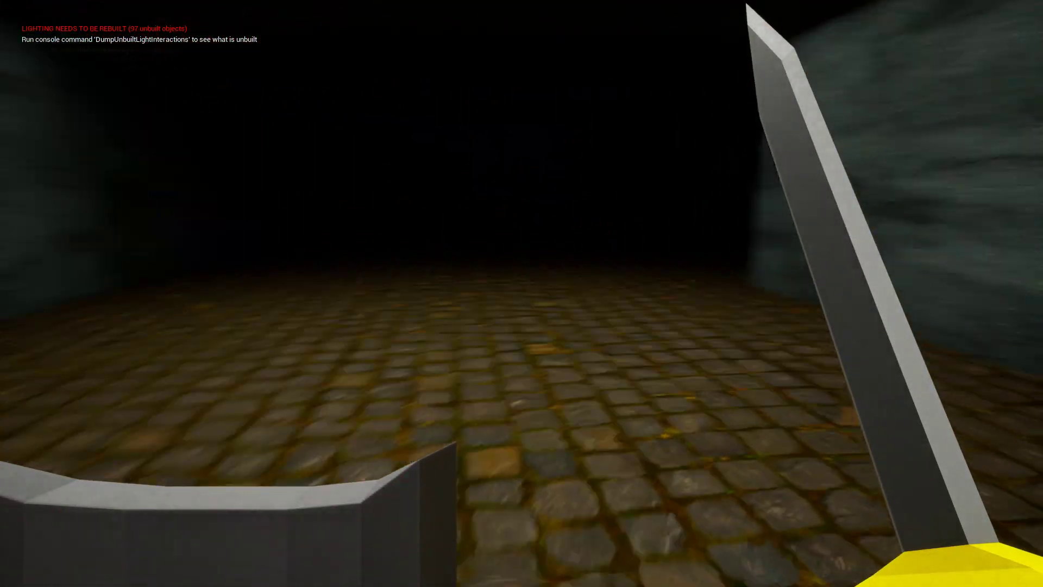
Walk through the doorway, raise the shield, and return to examine the opened door from the main room.
right_click(521, 294)
key(w)
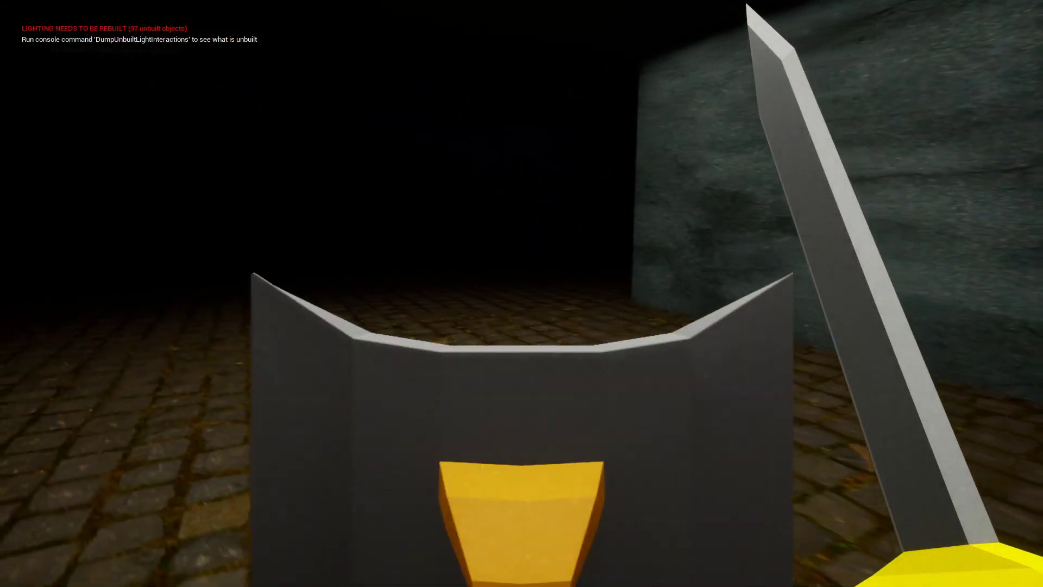
key(w)
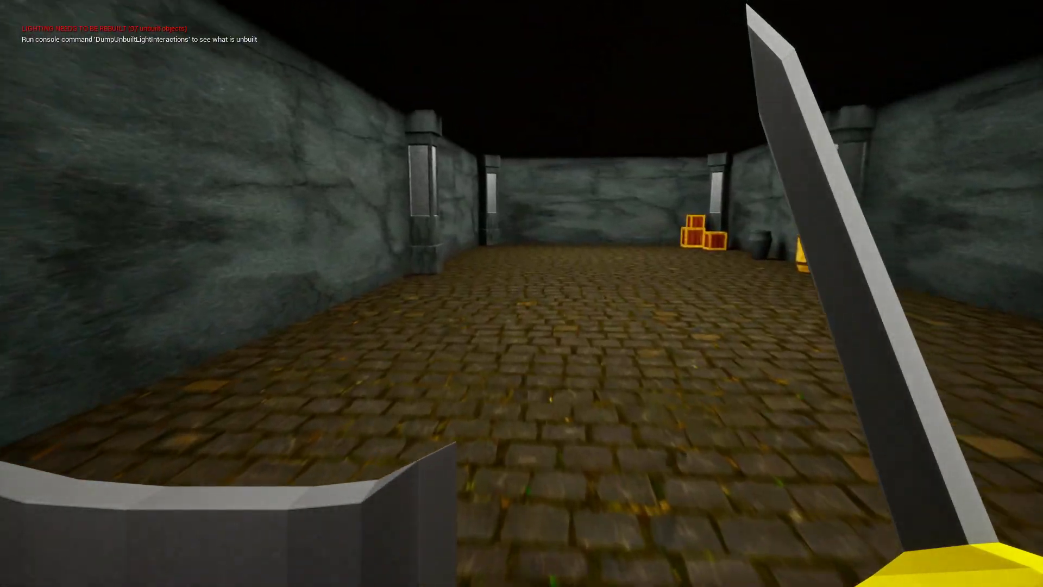
key(w)
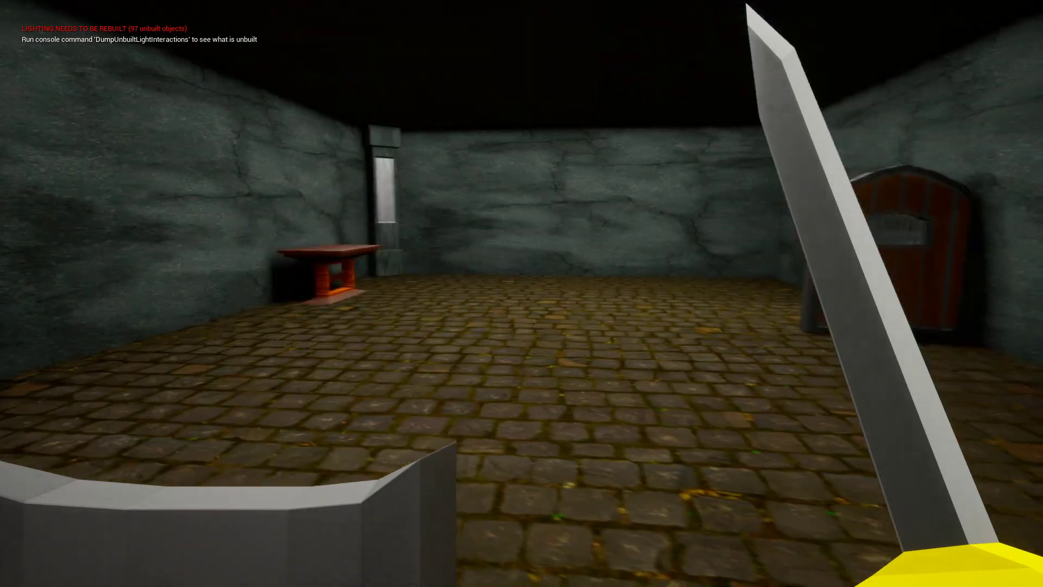
key(w)
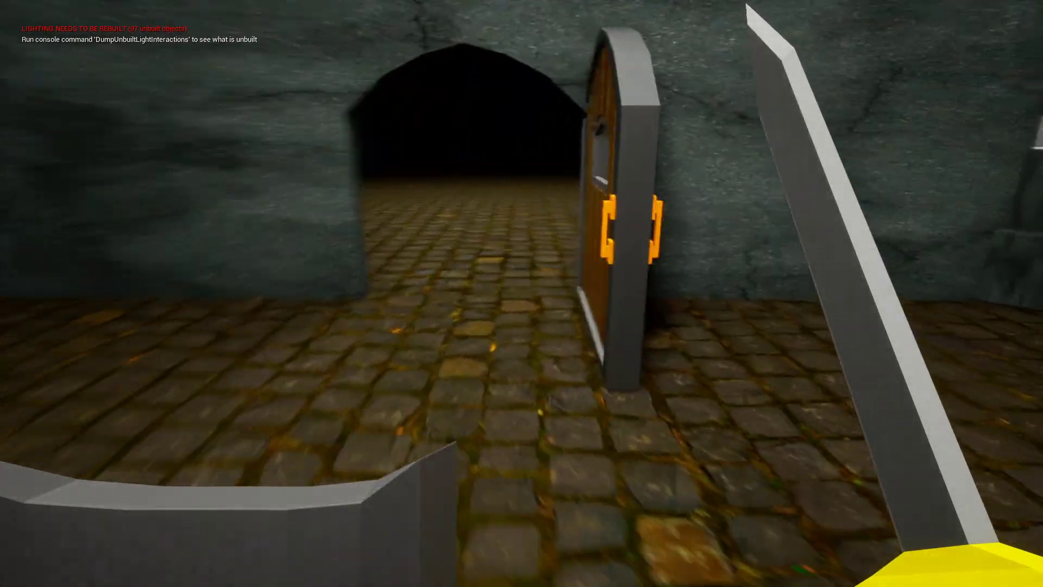